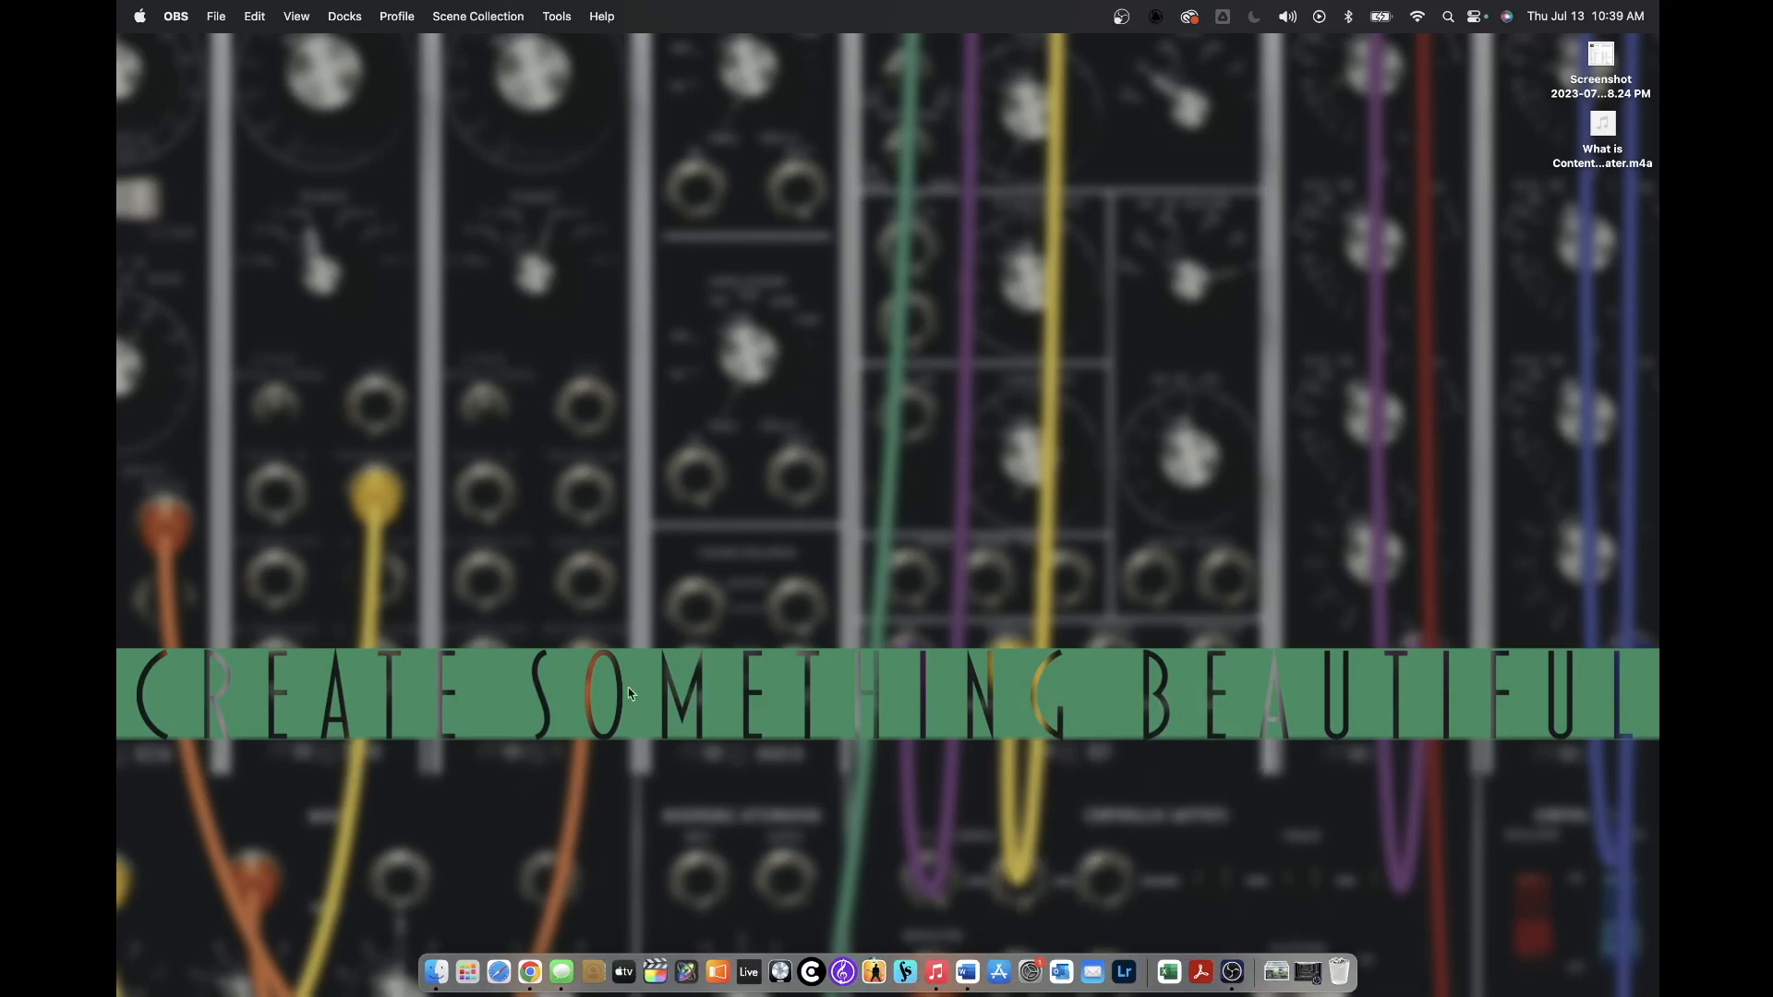
Step: Download the Bulletin 07-16-23 8.5x14.docx attachment from the Gmail 'bulletin' email and open it
{"action": "left_click", "coordinate": [529, 968]}
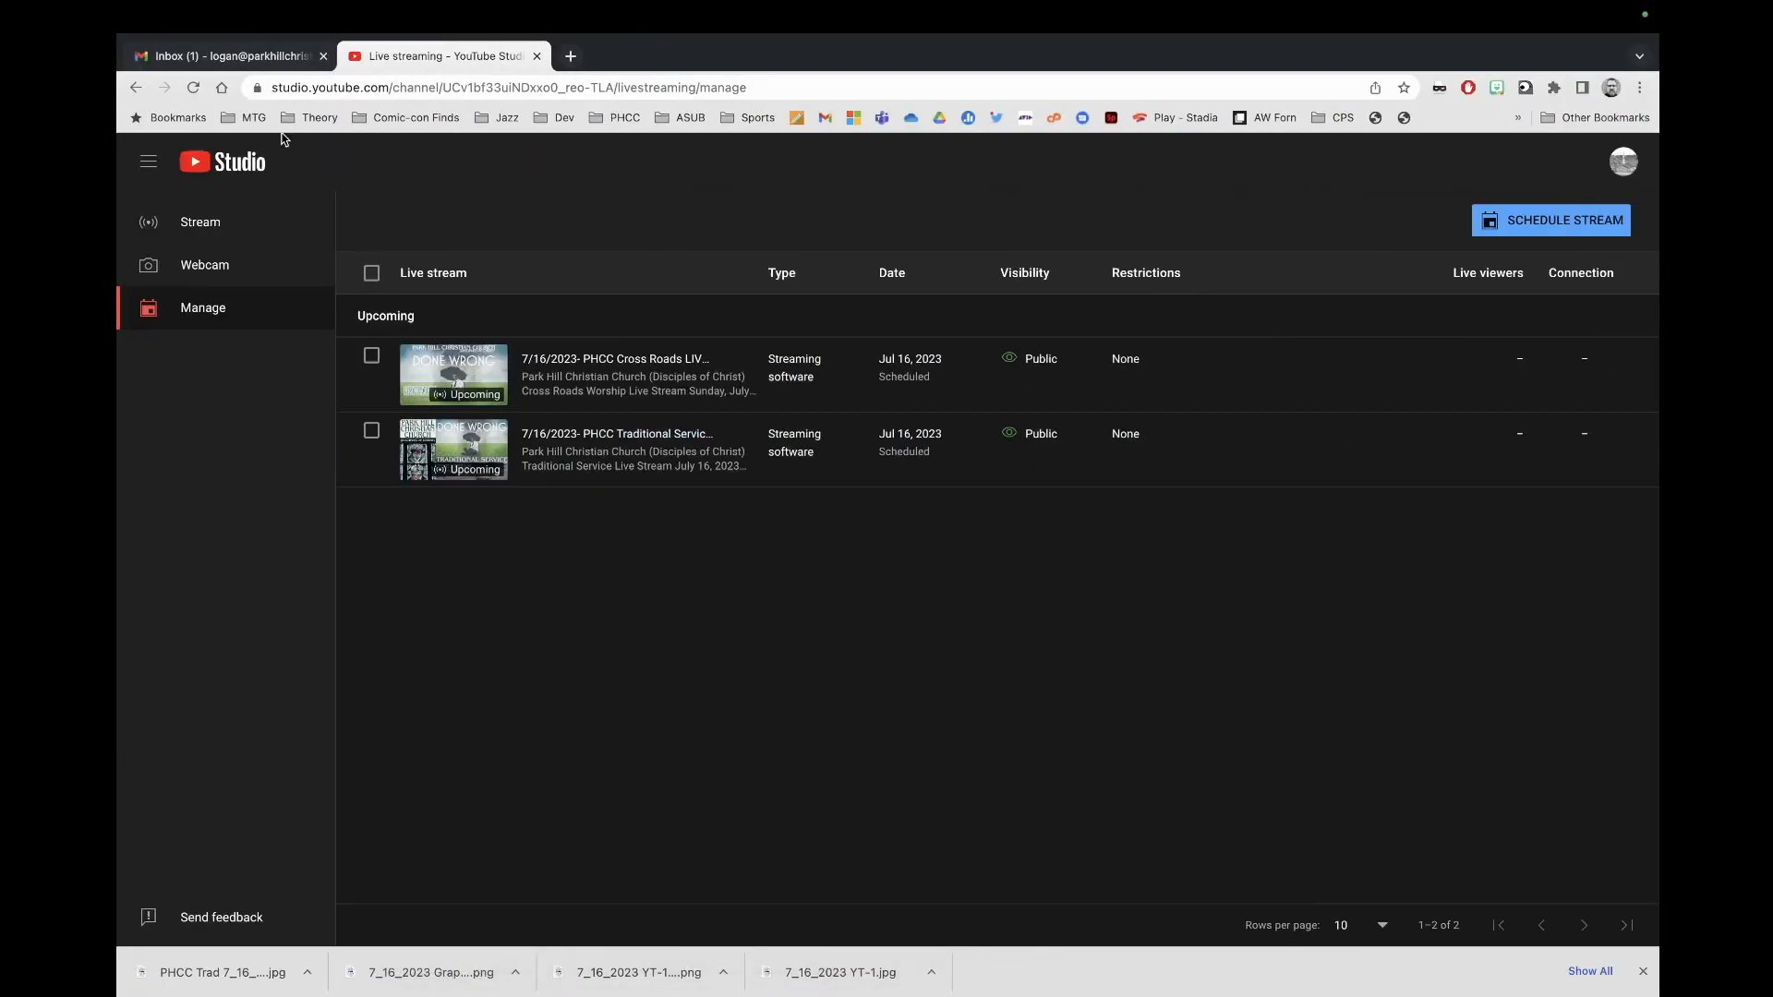
{"action": "left_click", "coordinate": [267, 55]}
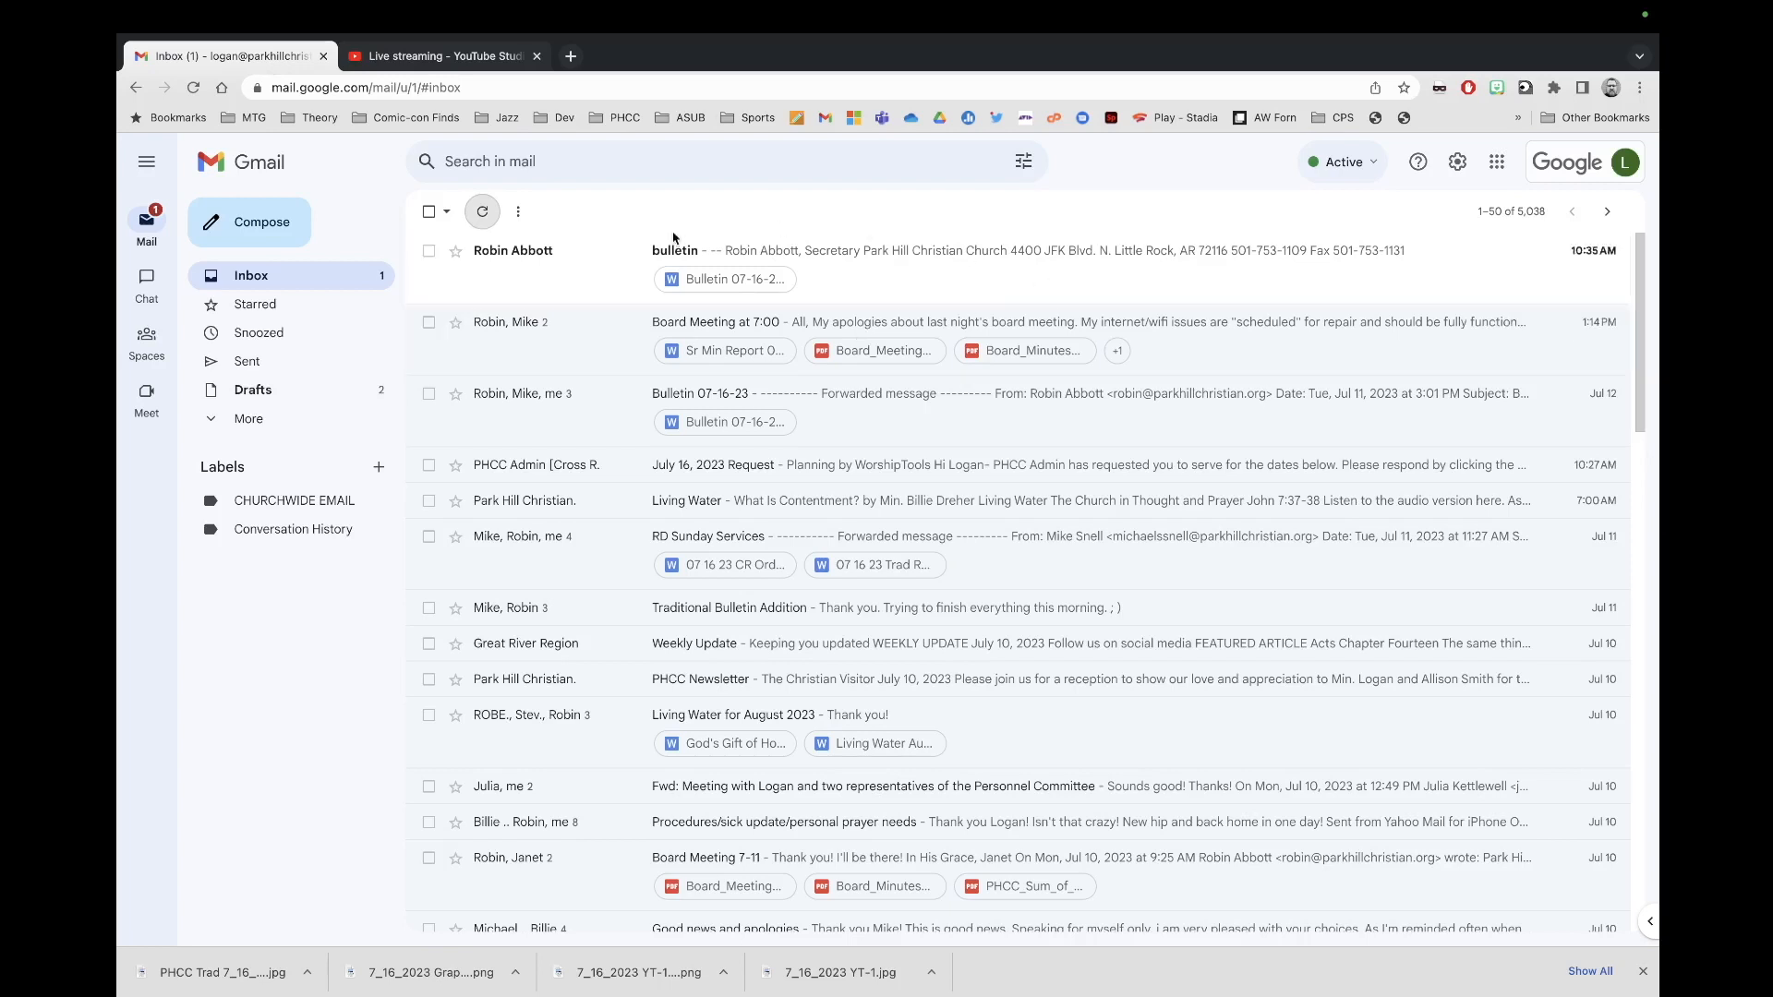
{"action": "left_click", "coordinate": [916, 299]}
{"action": "mouse_move", "coordinate": [514, 641]}
{"action": "left_click", "coordinate": [512, 639]}
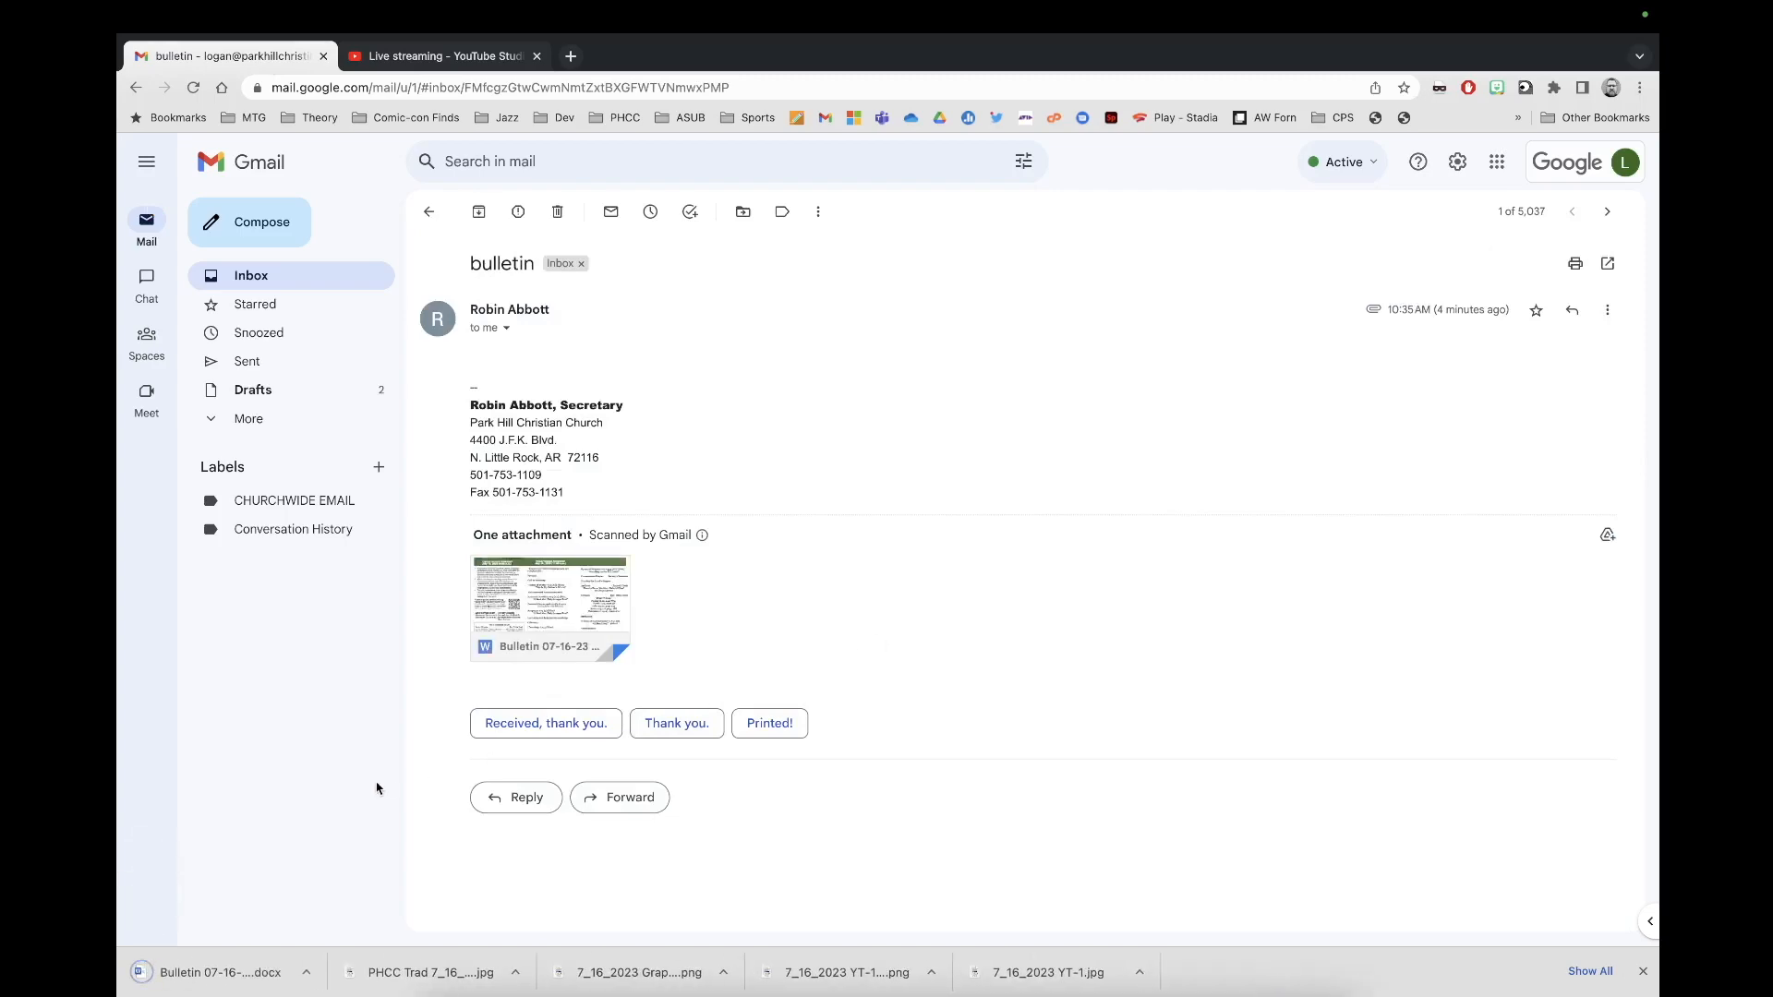
{"action": "left_click", "coordinate": [247, 974]}
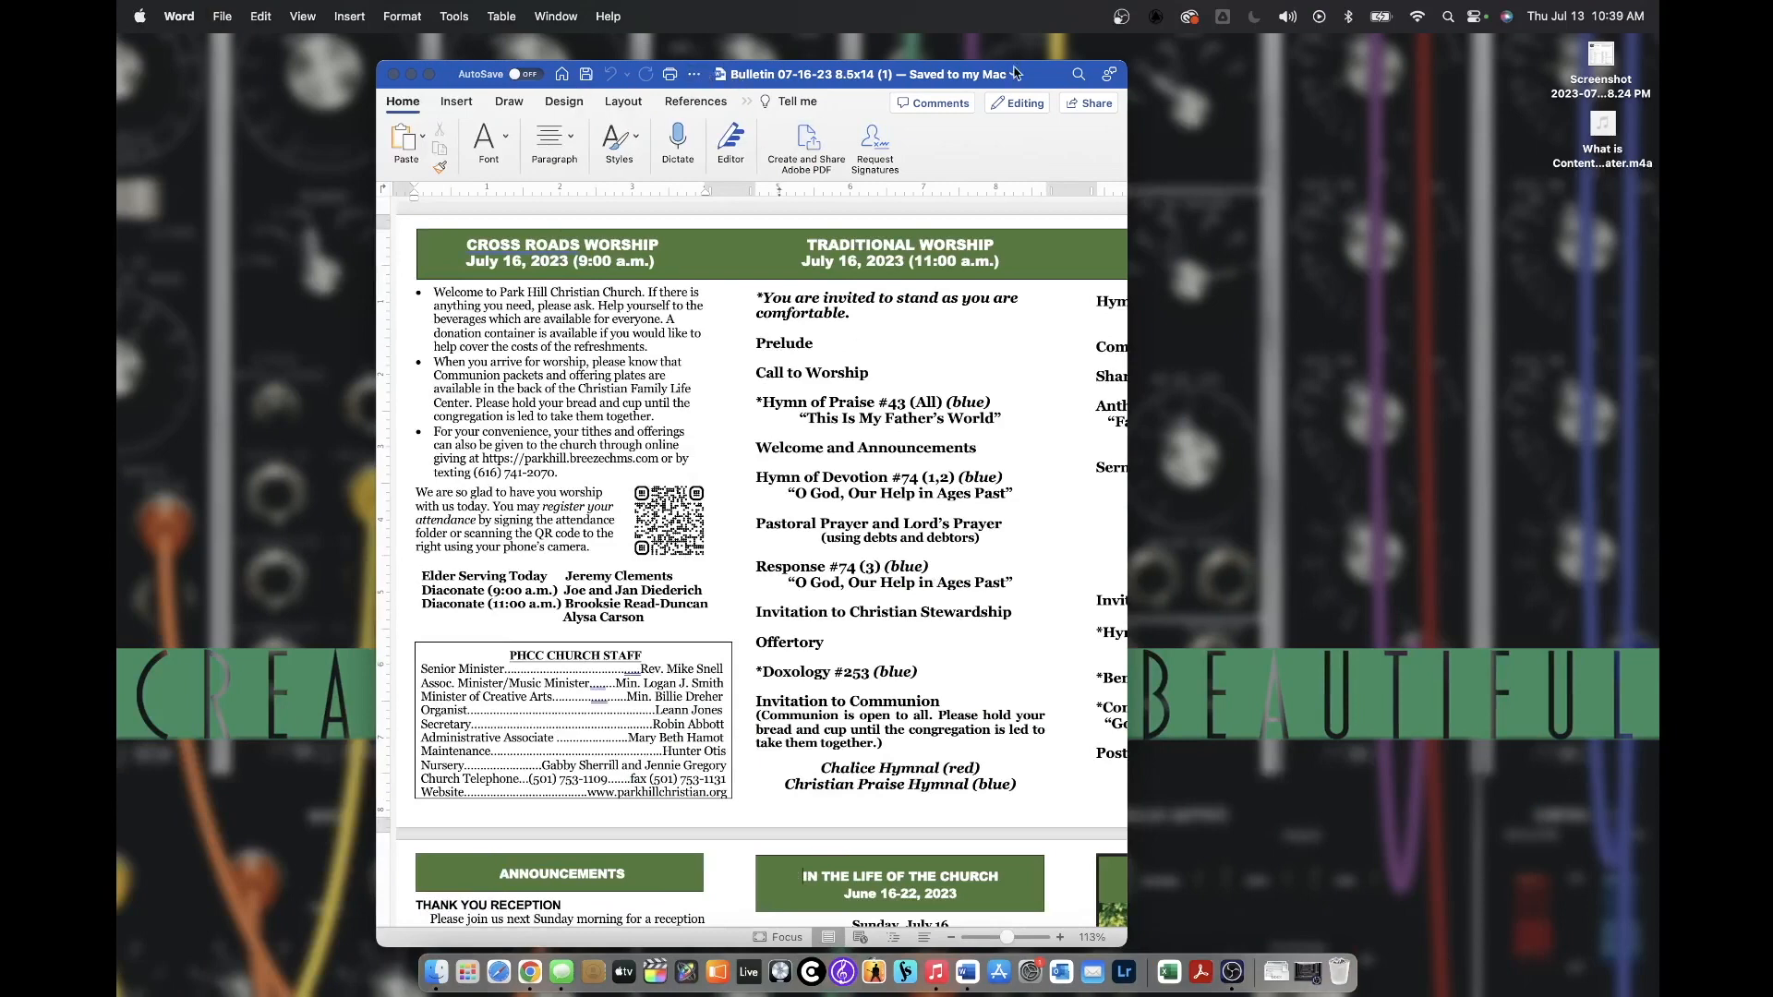
Step: Review the bulletin's worship order through the Postlude in Word, then return to the Gmail email
{"action": "left_click_drag", "start_coordinate": [1035, 74], "coordinate": [808, 51]}
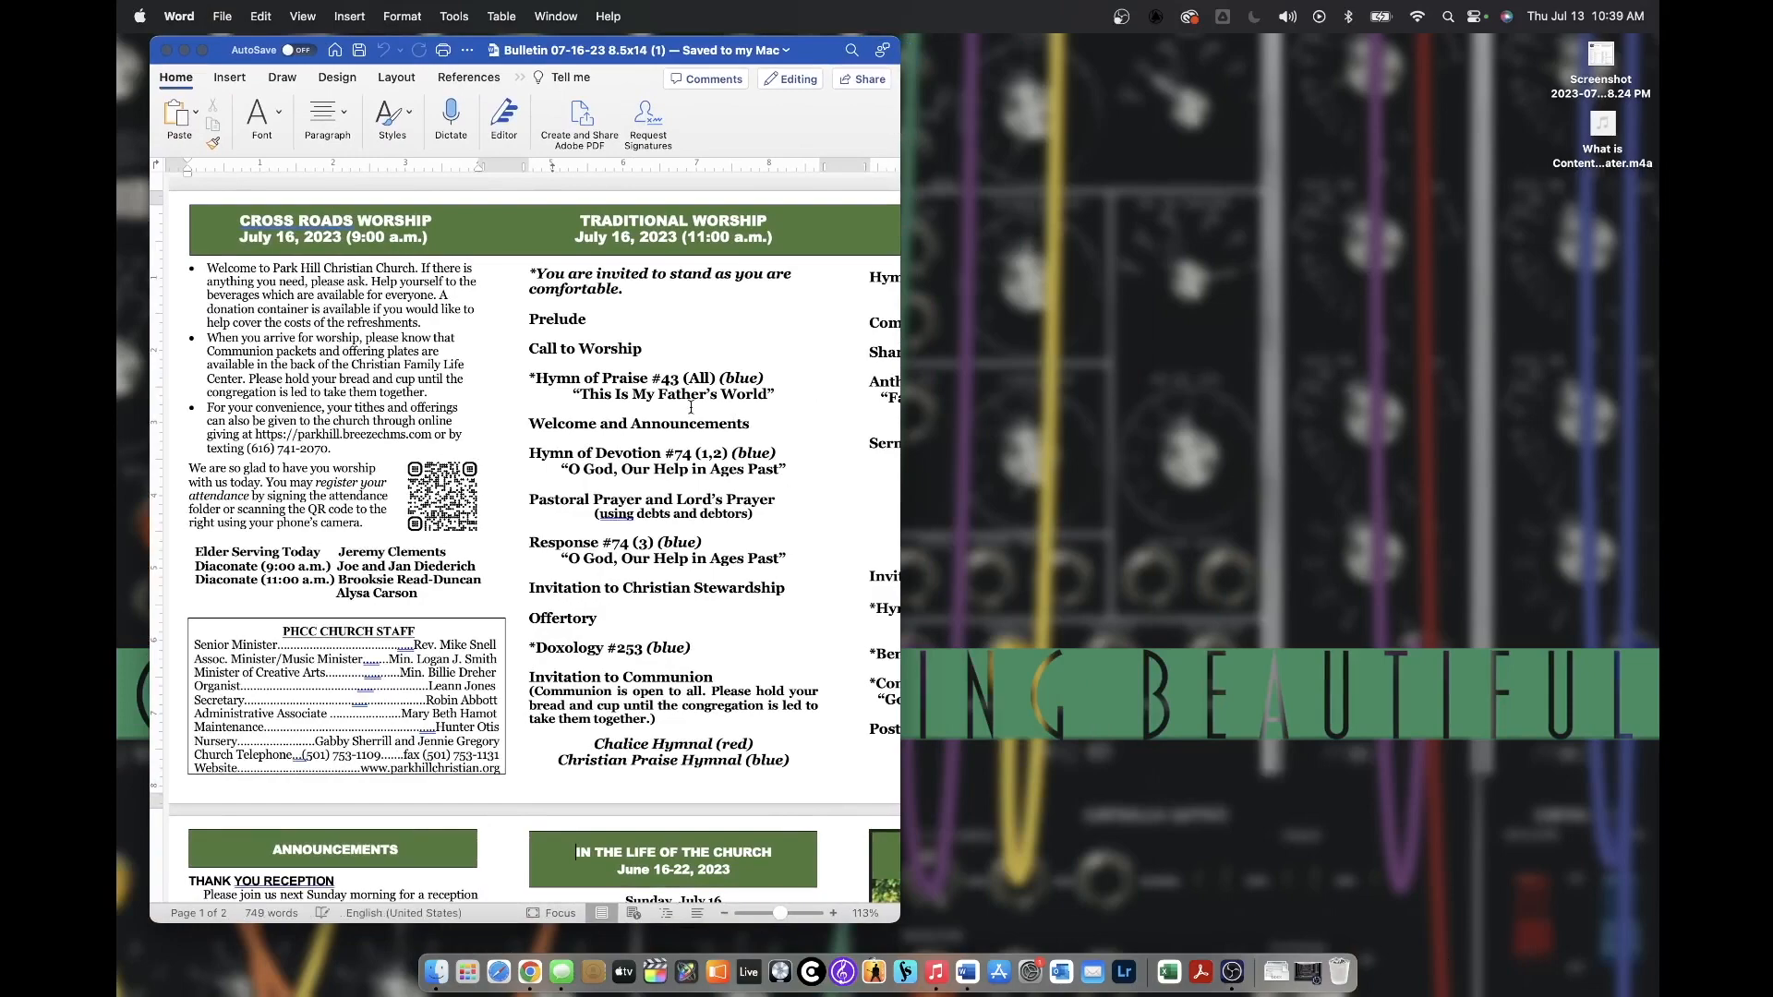
{"action": "scroll", "coordinate": [691, 406], "scroll_direction": "right", "scroll_amount": 8}
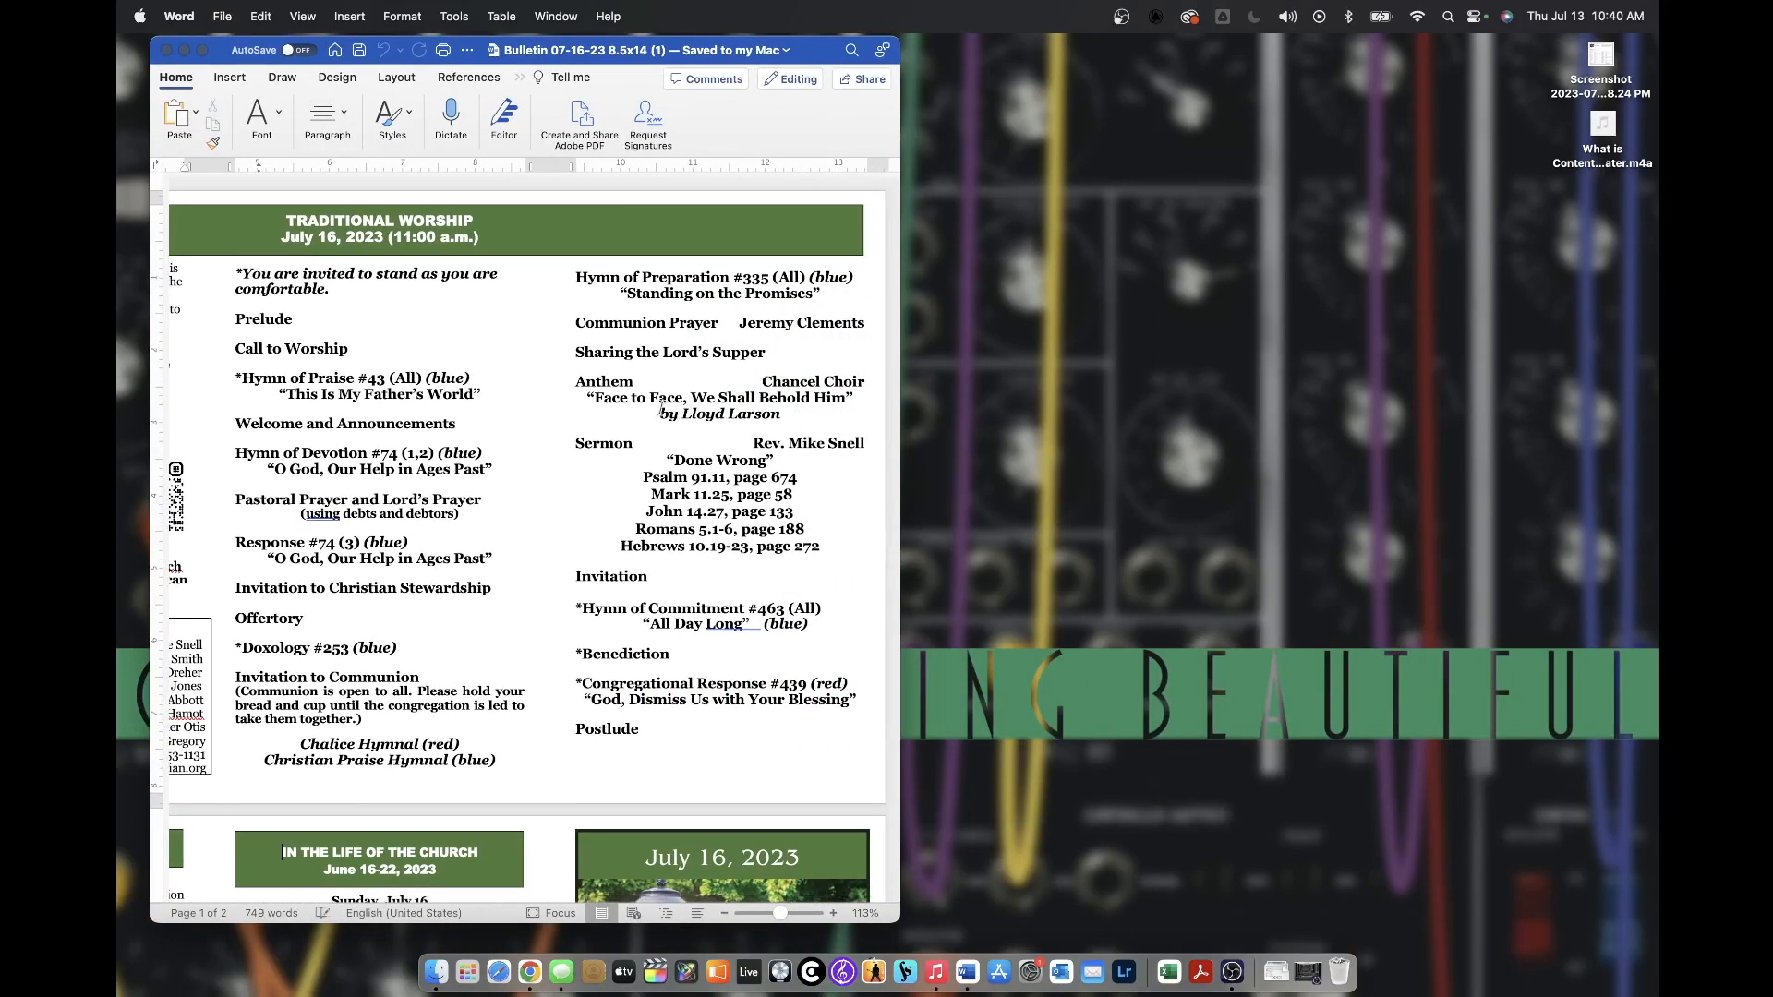
{"action": "left_click_drag", "start_coordinate": [817, 60], "coordinate": [791, 57]}
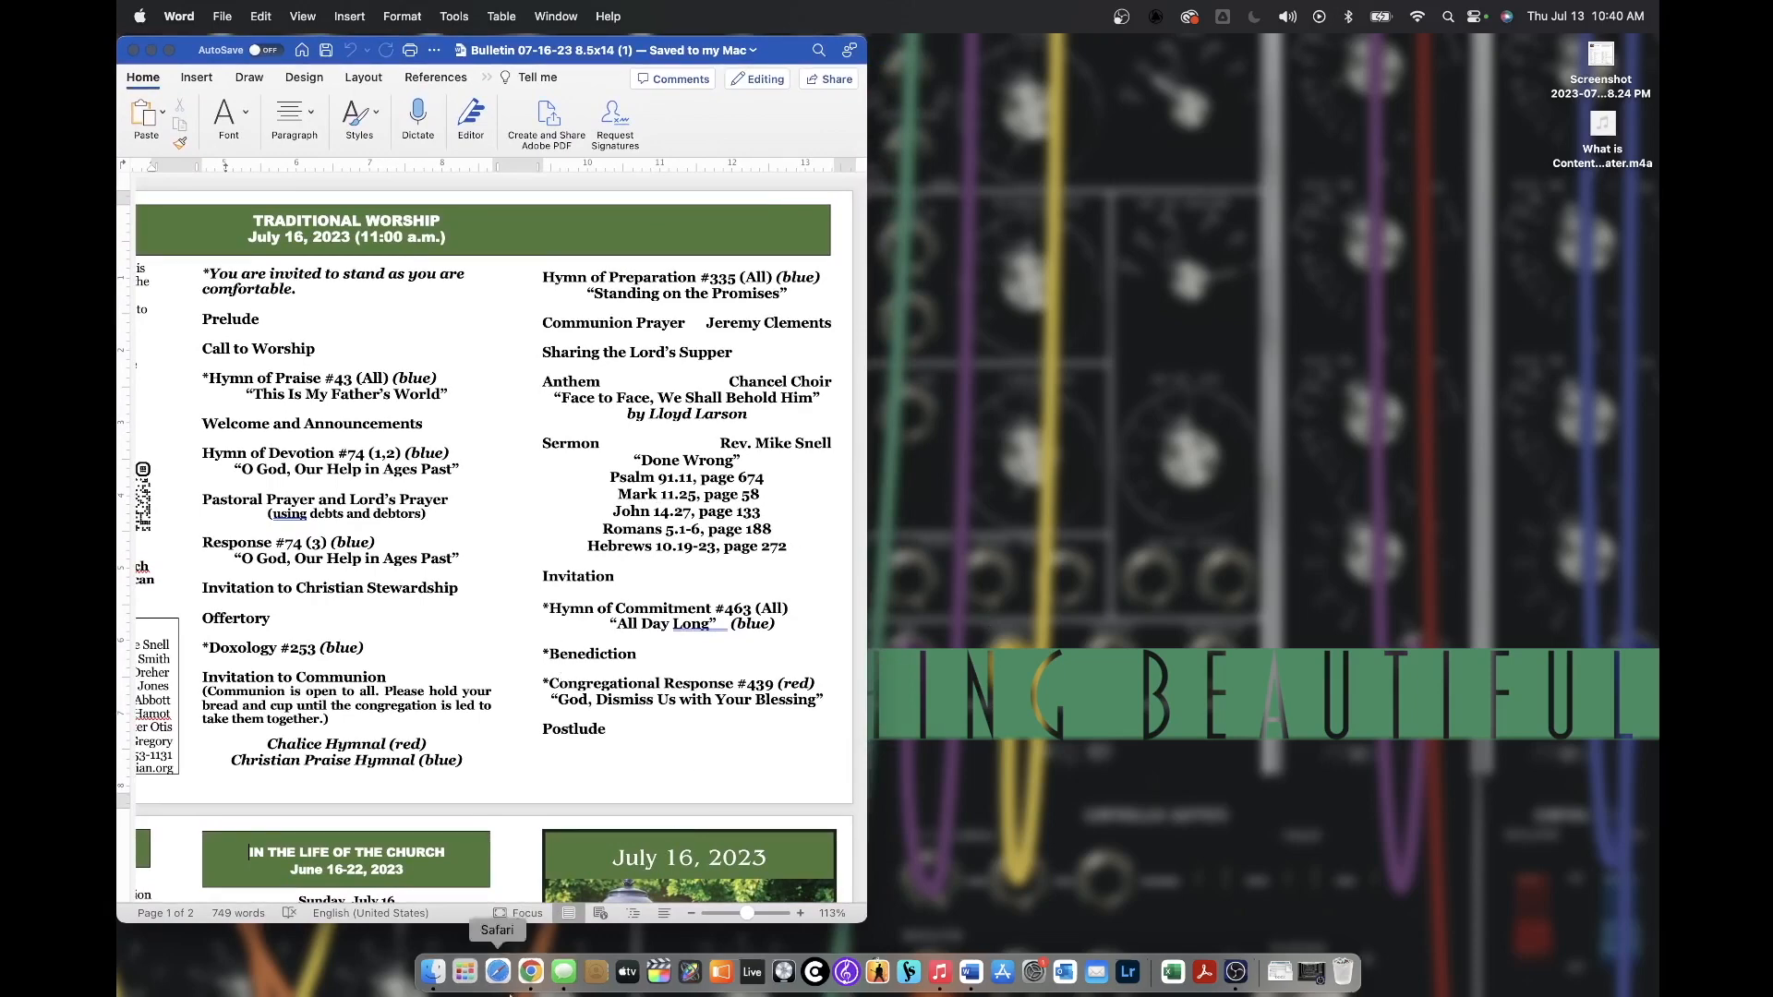
{"action": "left_click", "coordinate": [529, 988]}
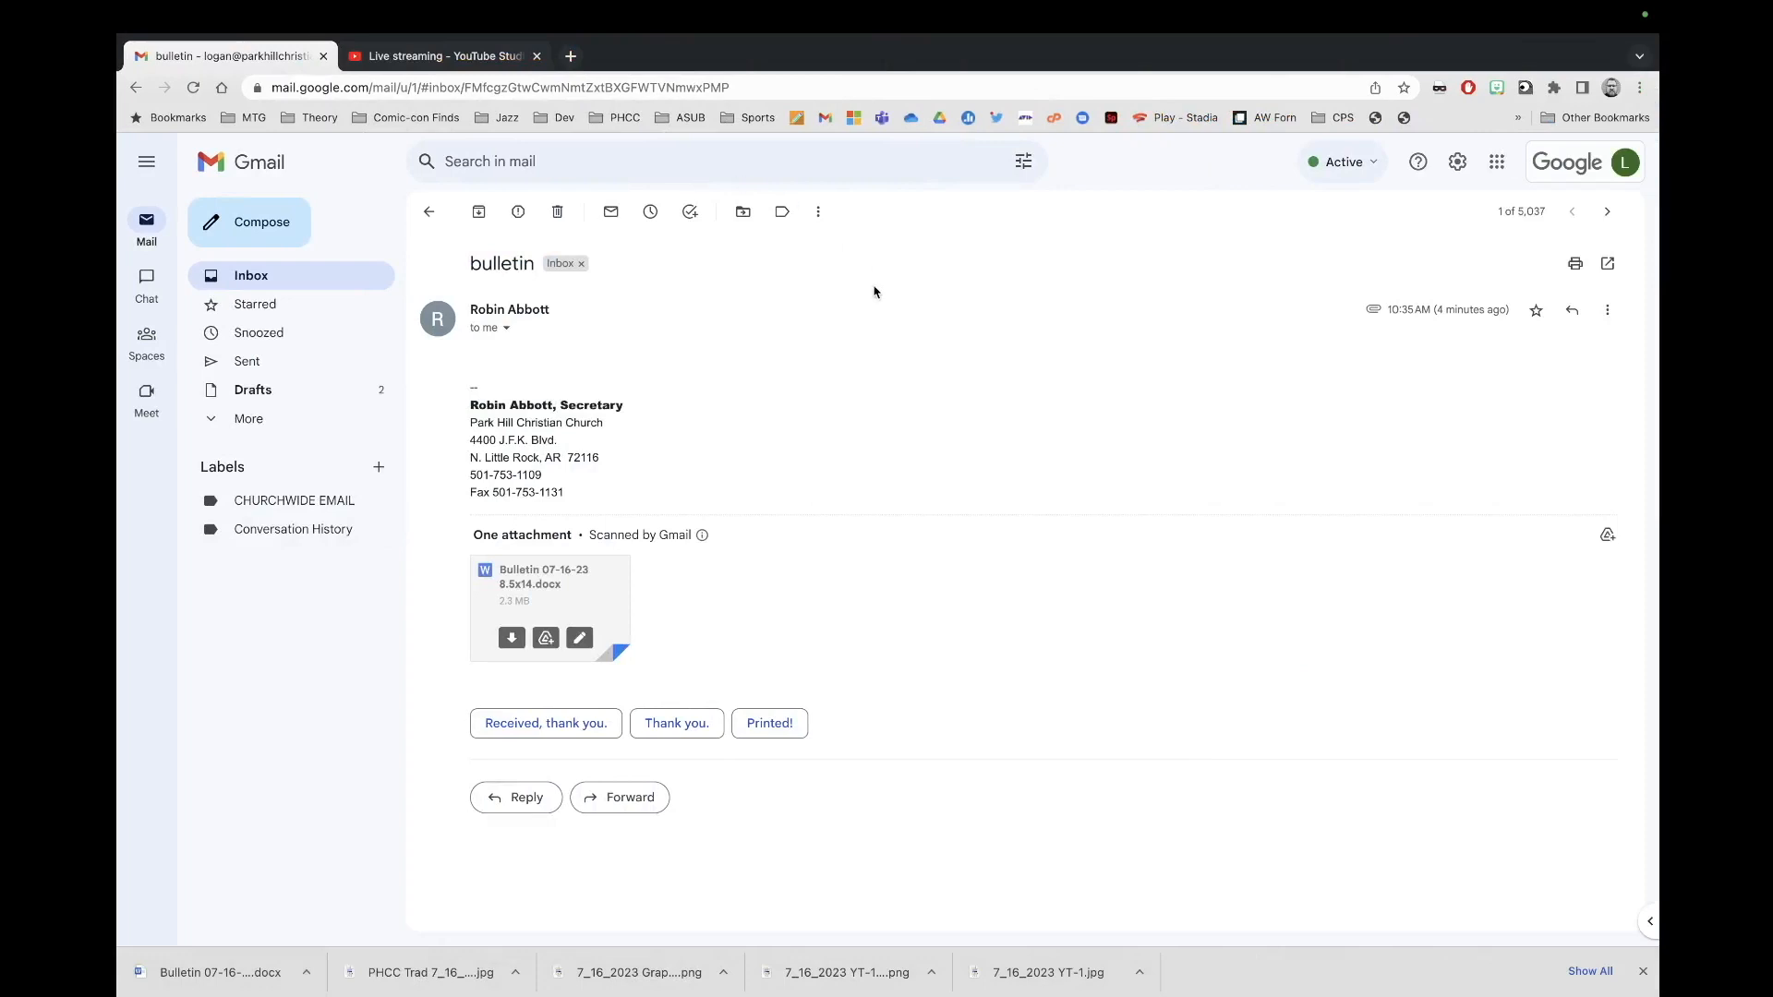
Step: Close Chrome's downloads bar and add a new blank tab beside YouTube Studio
{"action": "left_click", "coordinate": [1643, 976]}
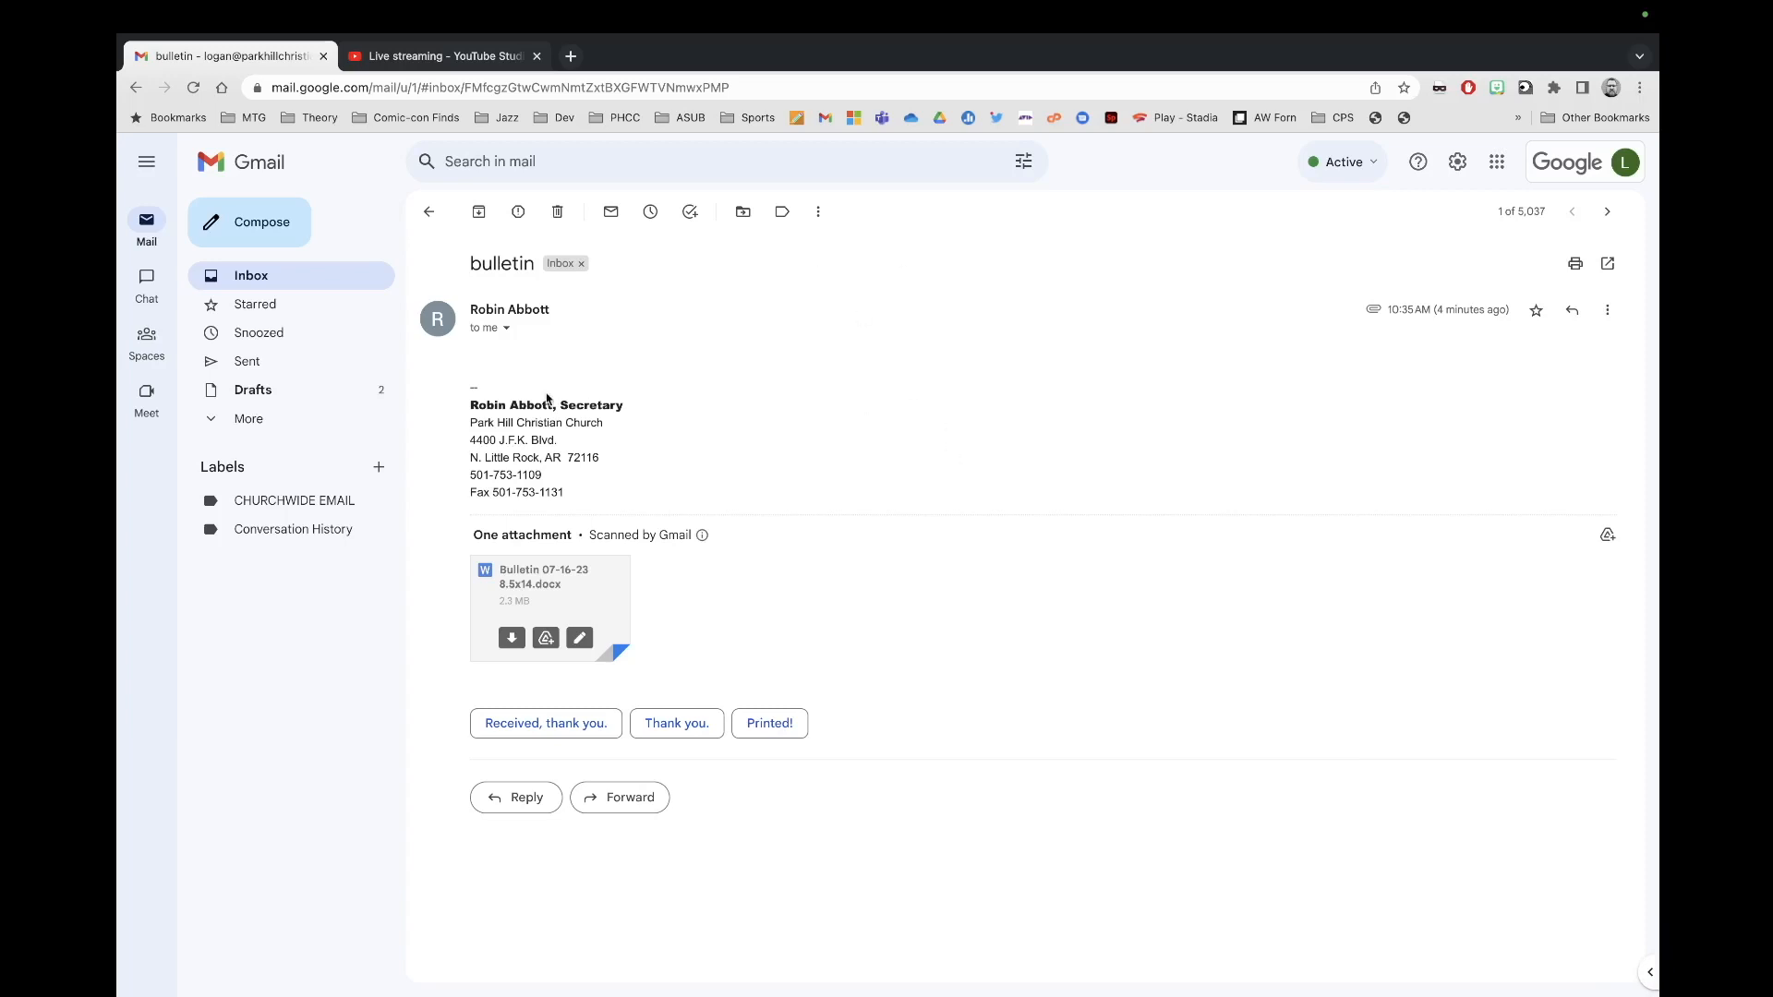
{"action": "left_click", "coordinate": [443, 57]}
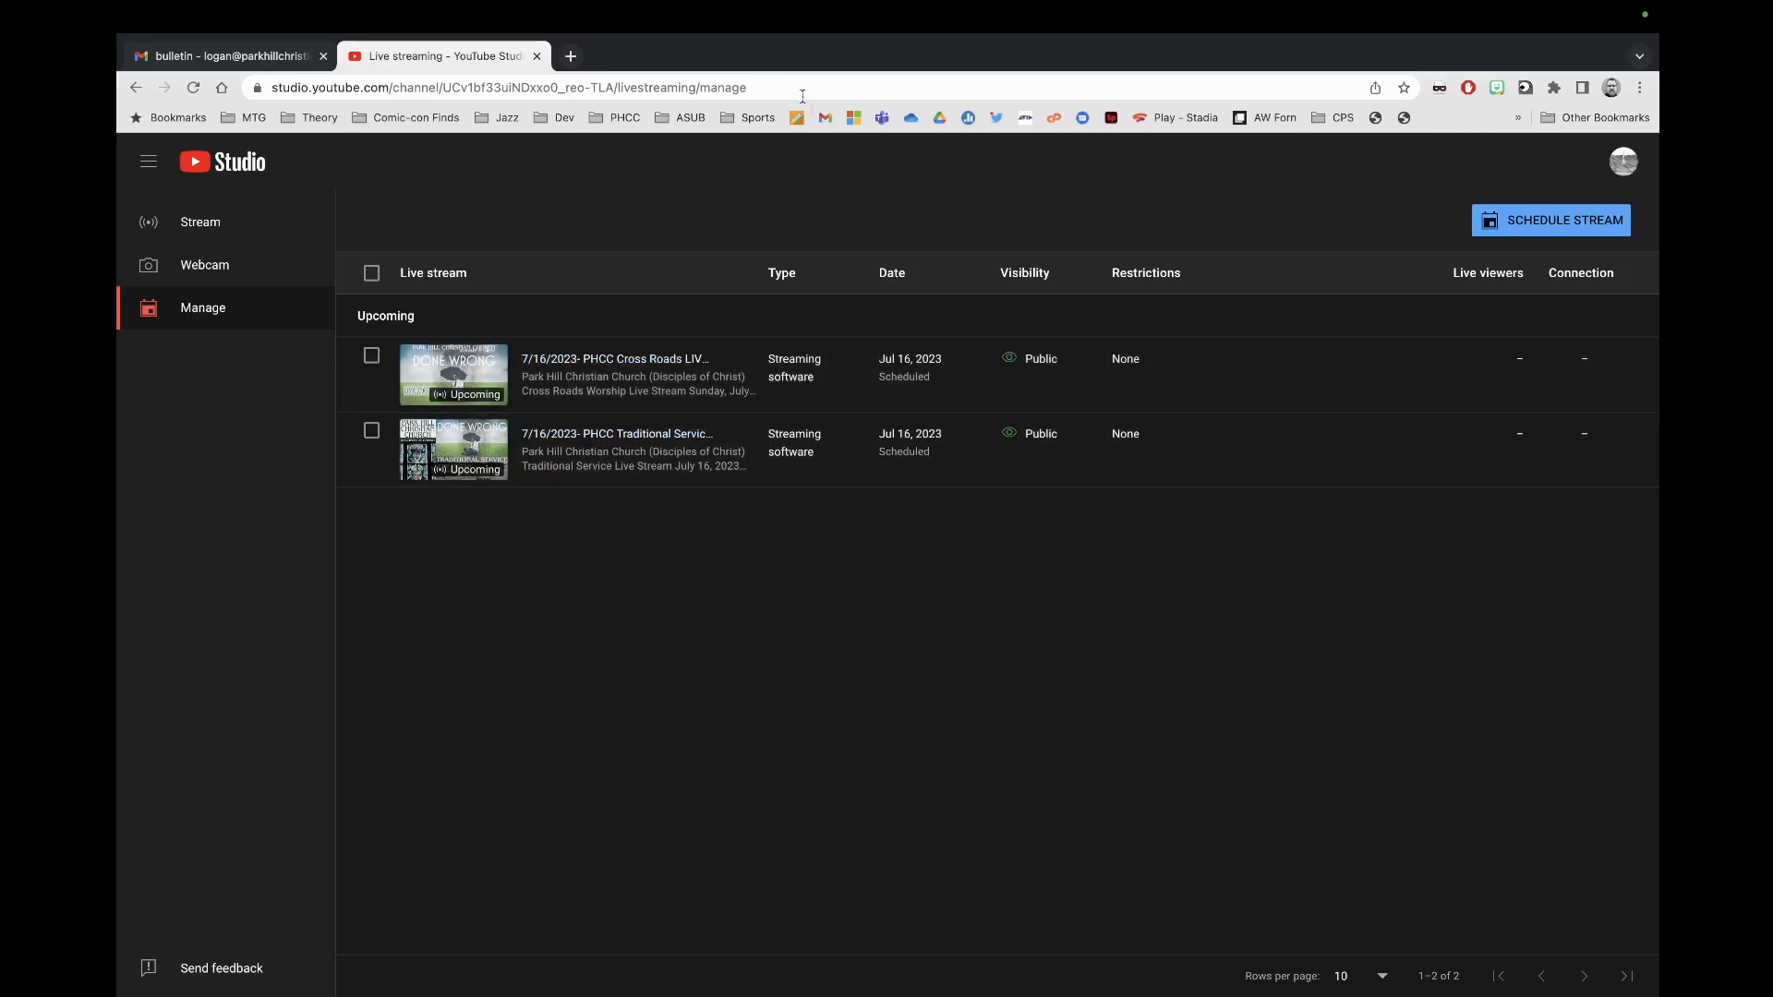
{"action": "left_click", "coordinate": [567, 53]}
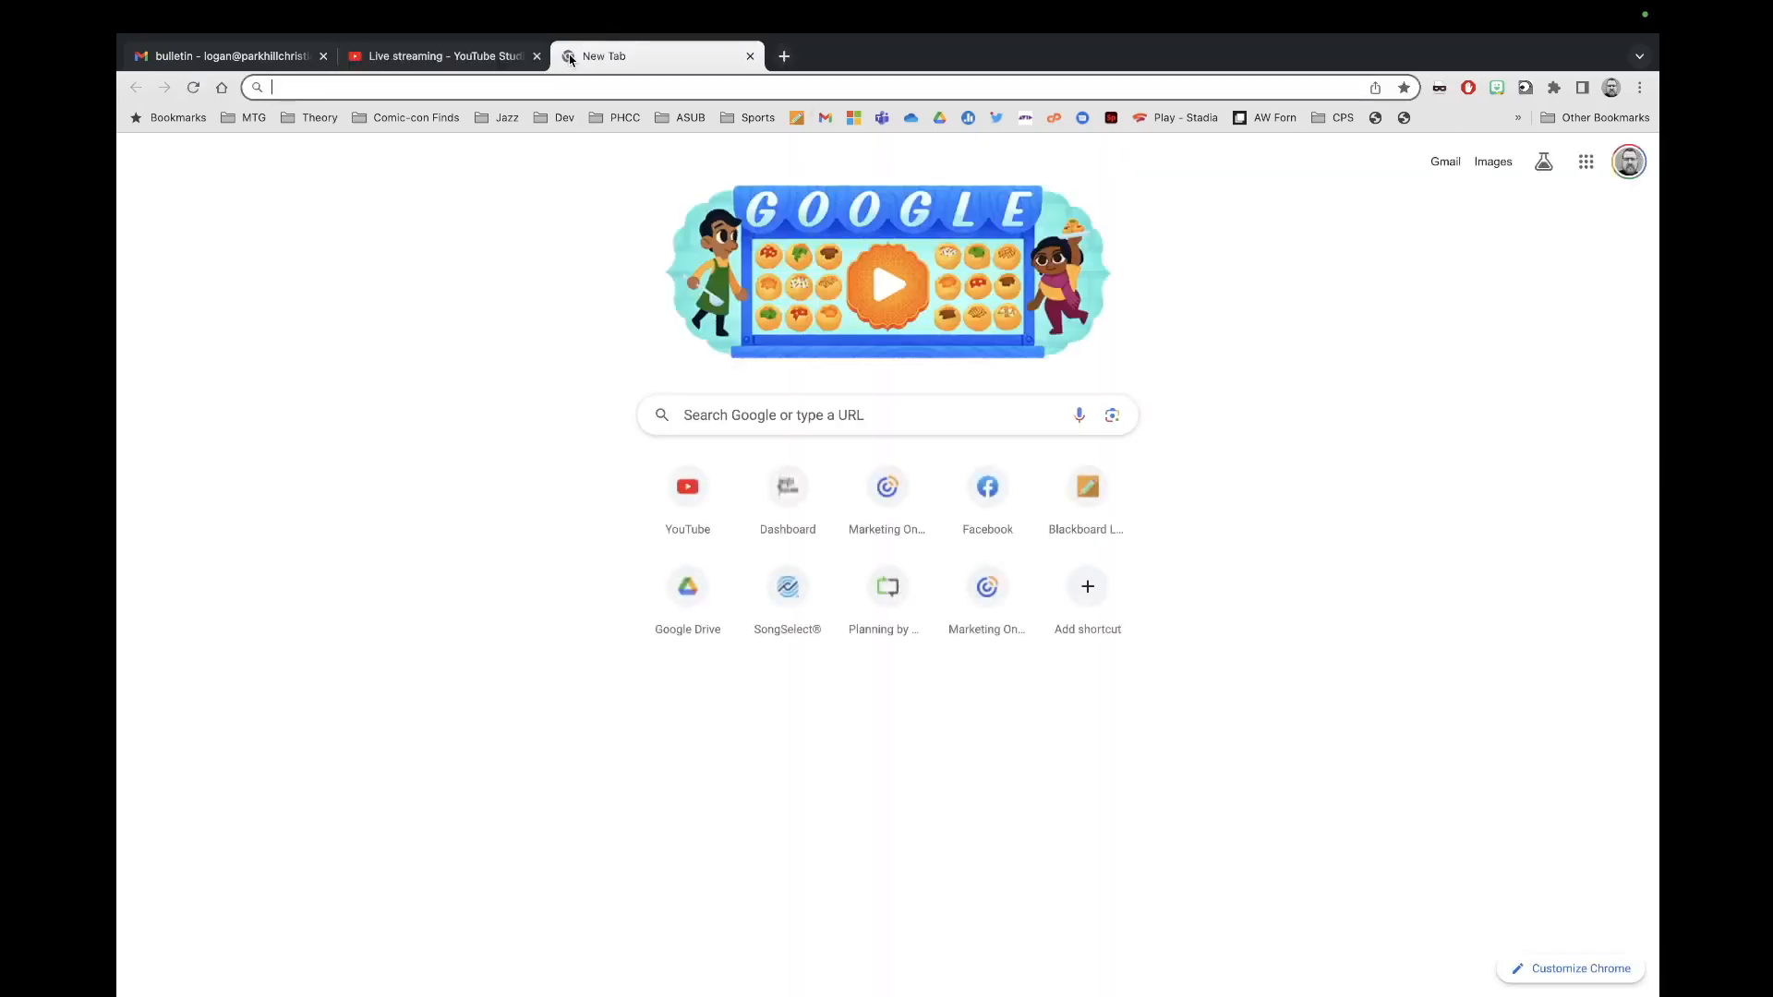
Step: Go to Constant Contact from the 'constan' suggestion and log in with the saved credentials
{"action": "type", "text": "constantcontact.com/account-home"}
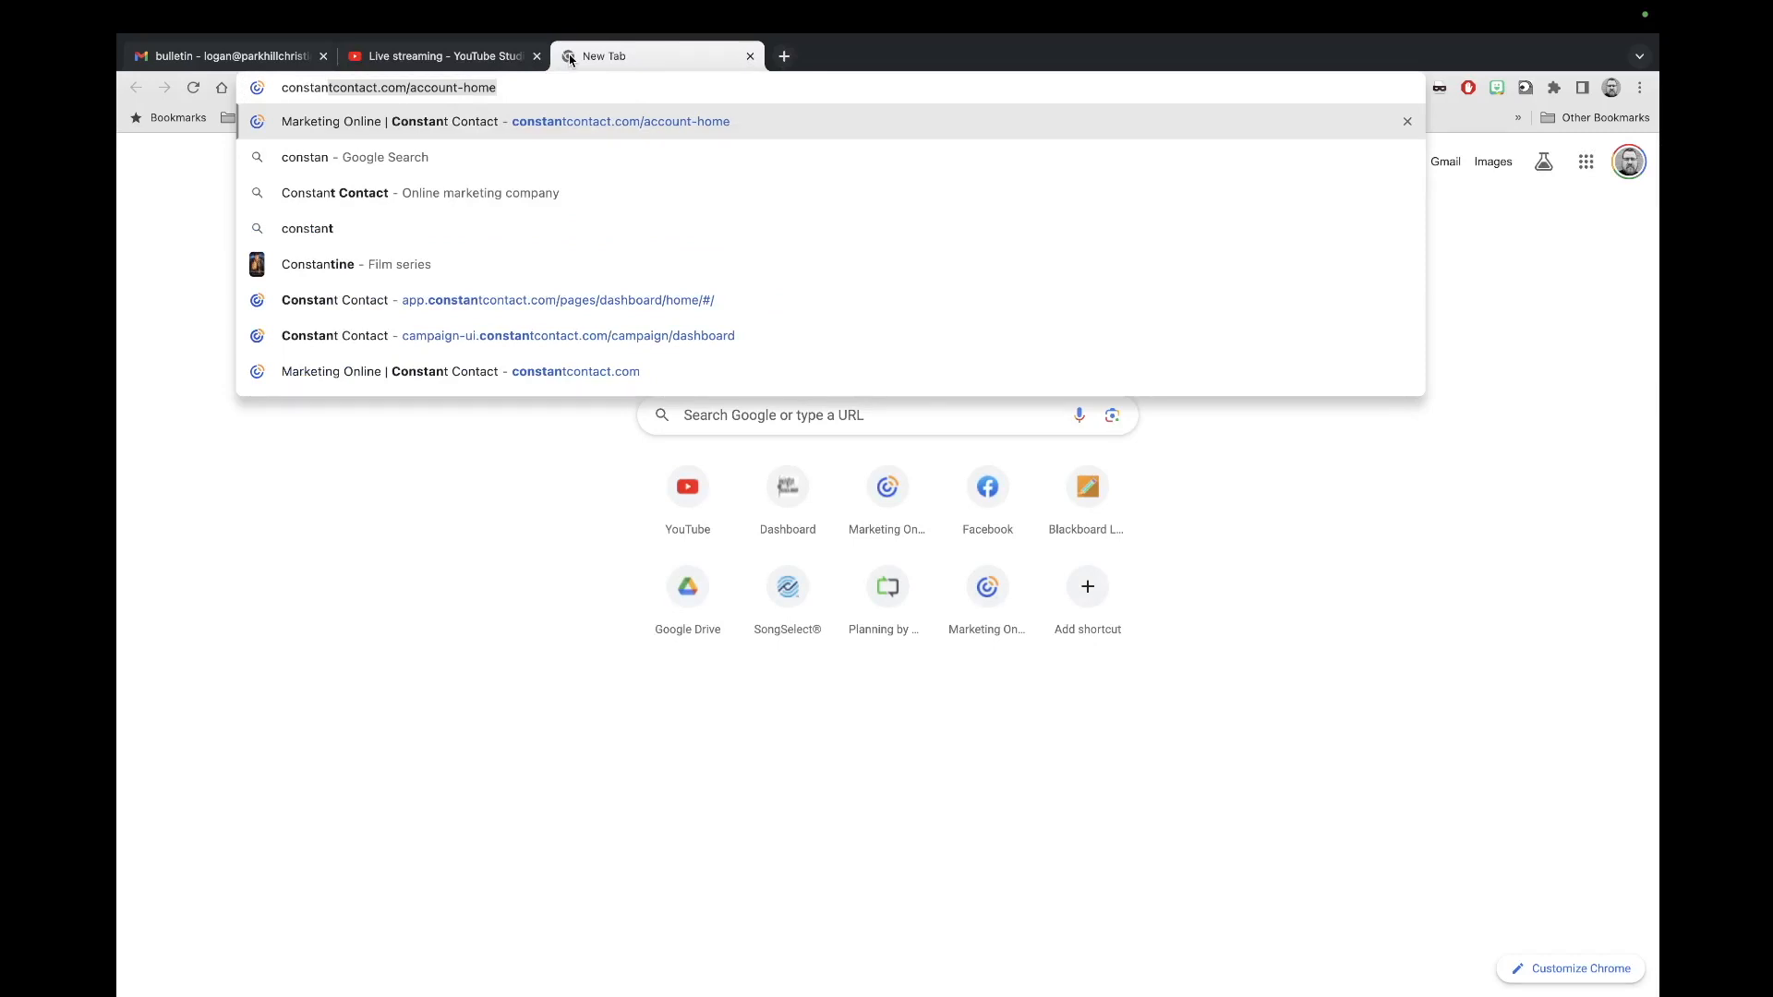
{"action": "key", "text": "Return"}
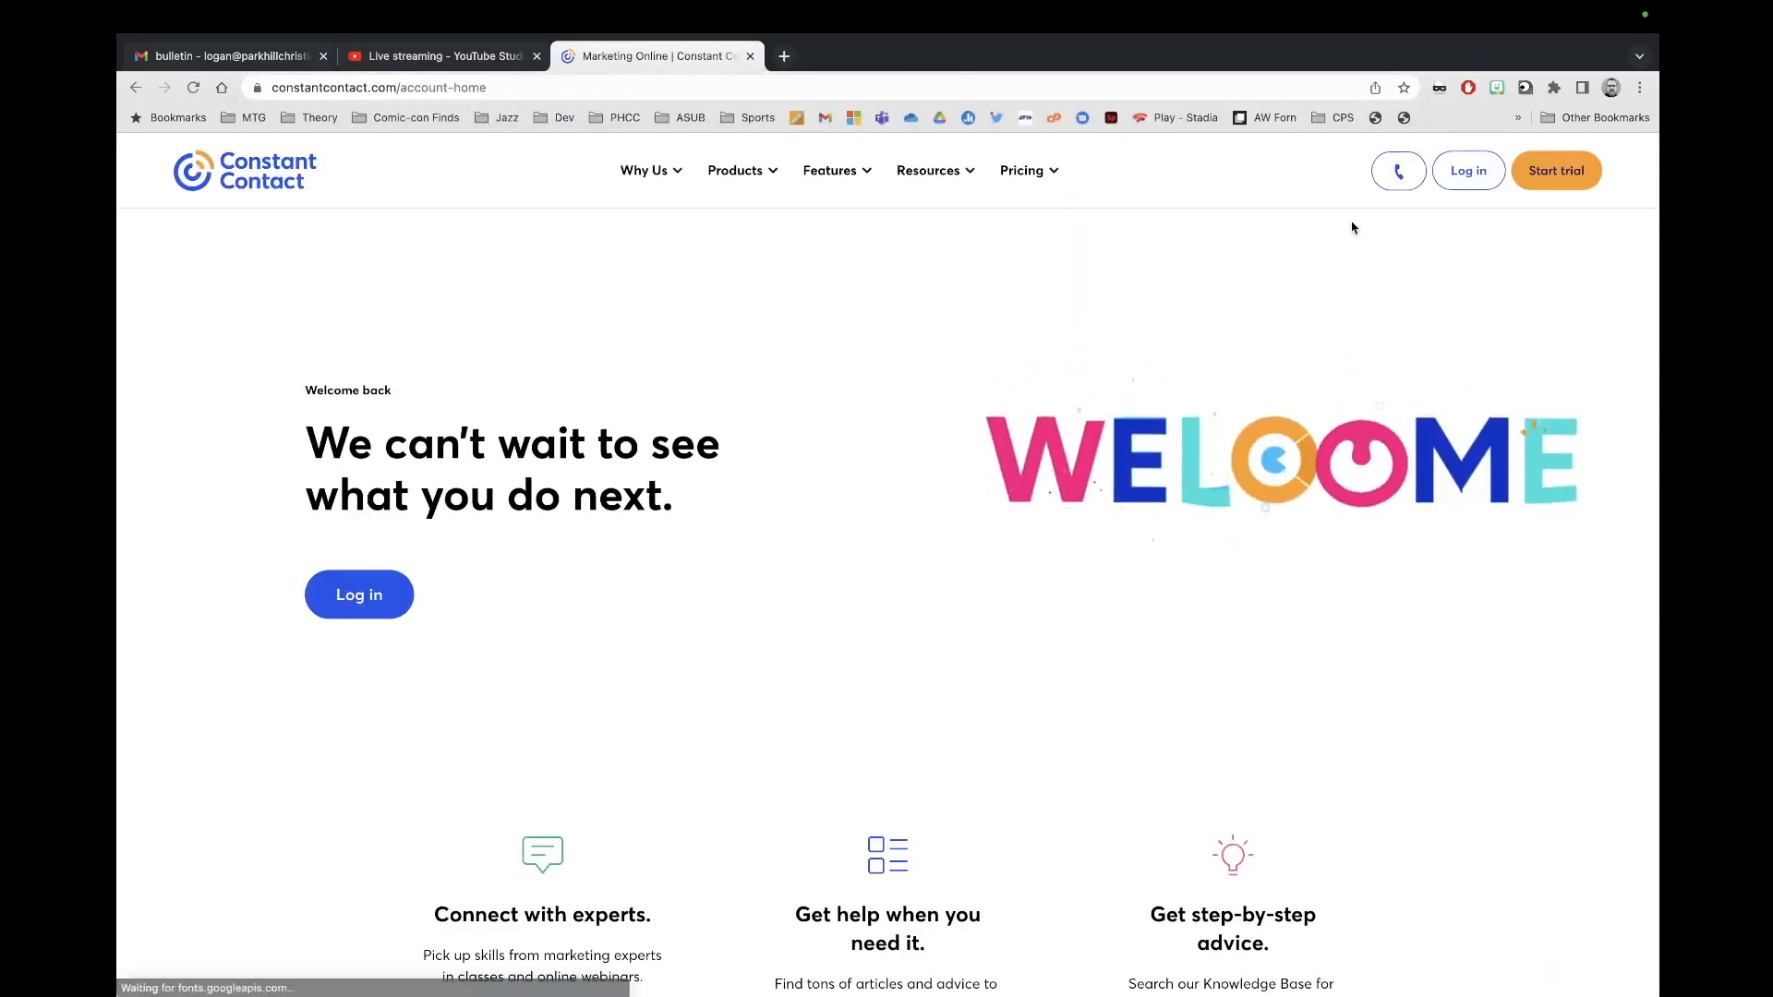
{"action": "left_click", "coordinate": [1479, 178]}
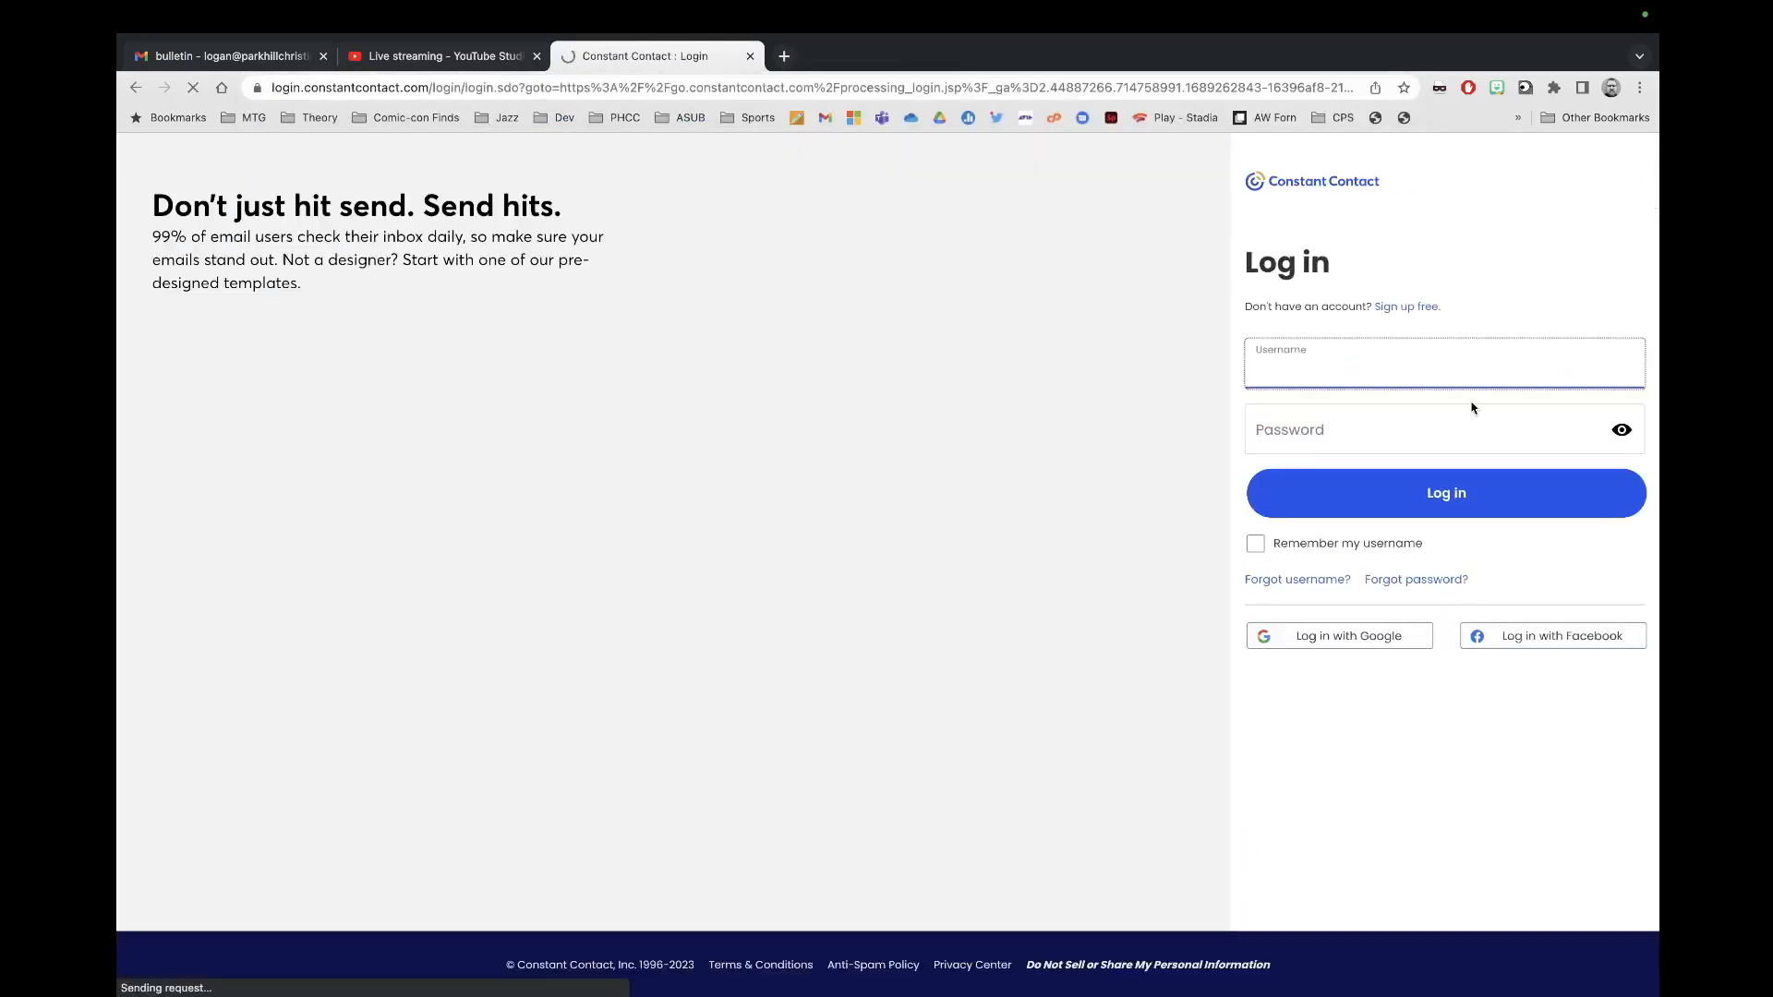
{"action": "left_click", "coordinate": [1446, 495]}
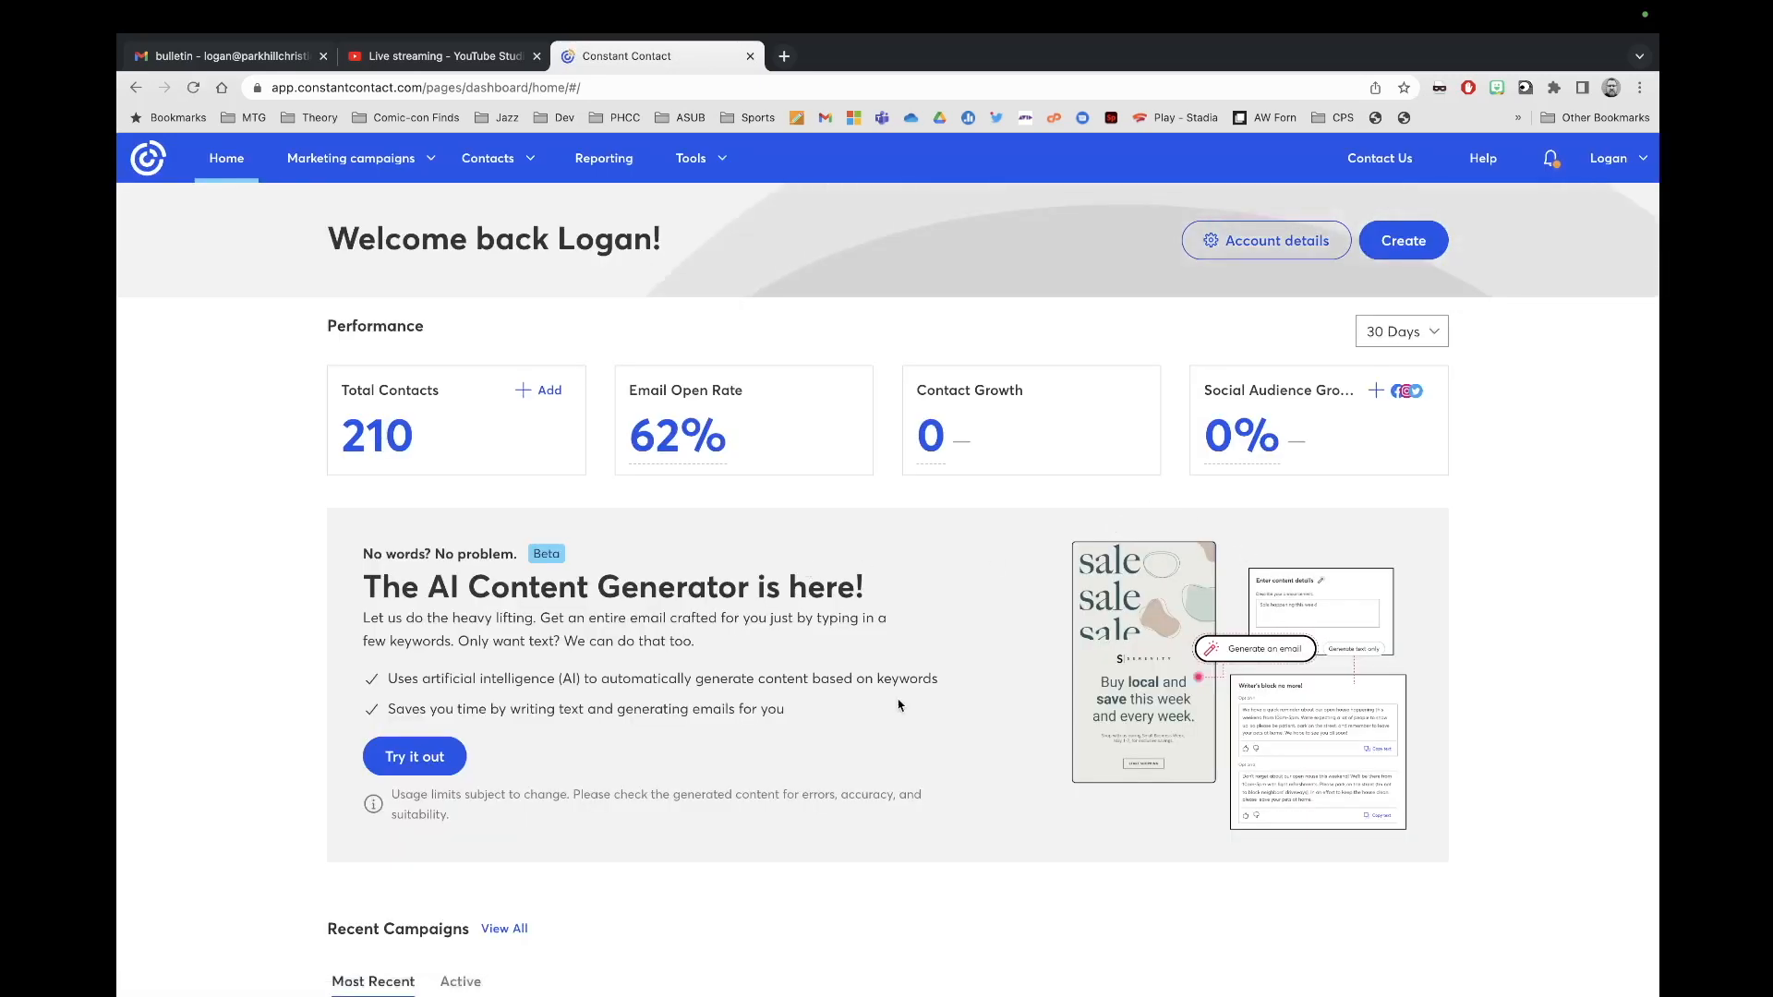
Step: Open the full Campaigns list from Recent Campaigns and scroll to Worship Email for 7_9_2023
{"action": "scroll", "coordinate": [941, 766], "scroll_direction": "down", "scroll_amount": 2}
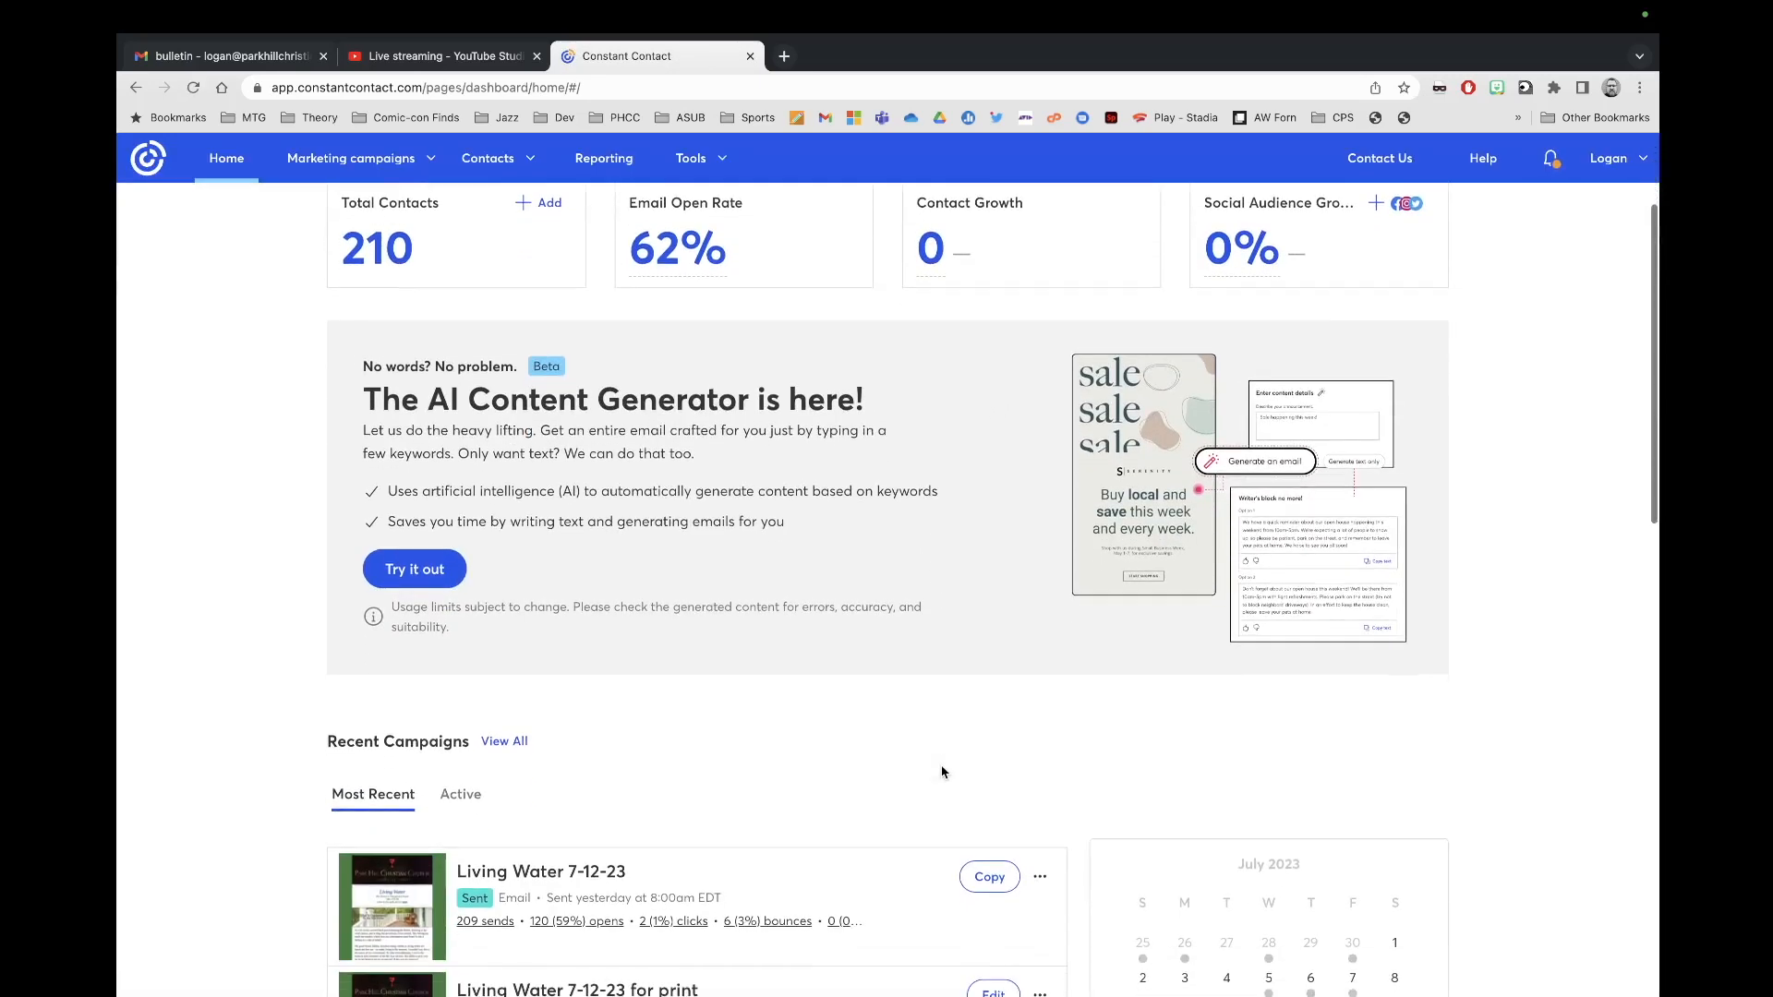
{"action": "scroll", "coordinate": [941, 766], "scroll_direction": "up", "scroll_amount": 2}
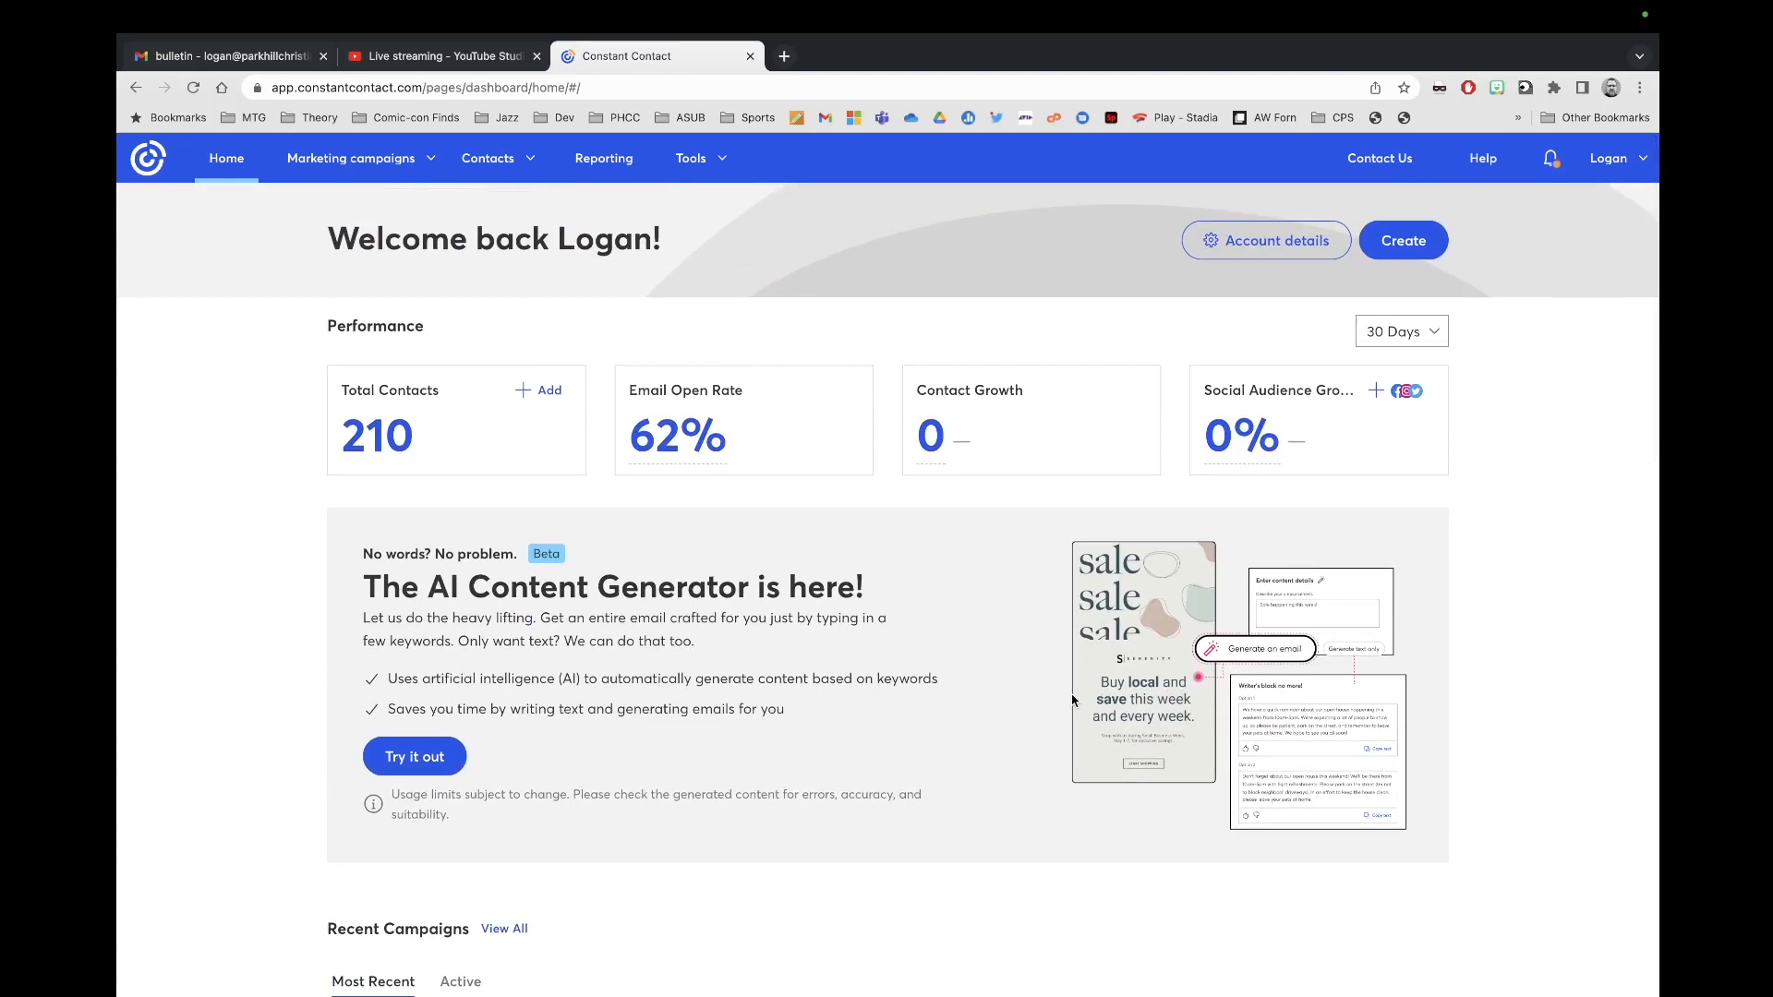
{"action": "scroll", "coordinate": [921, 740], "scroll_direction": "down", "scroll_amount": 4}
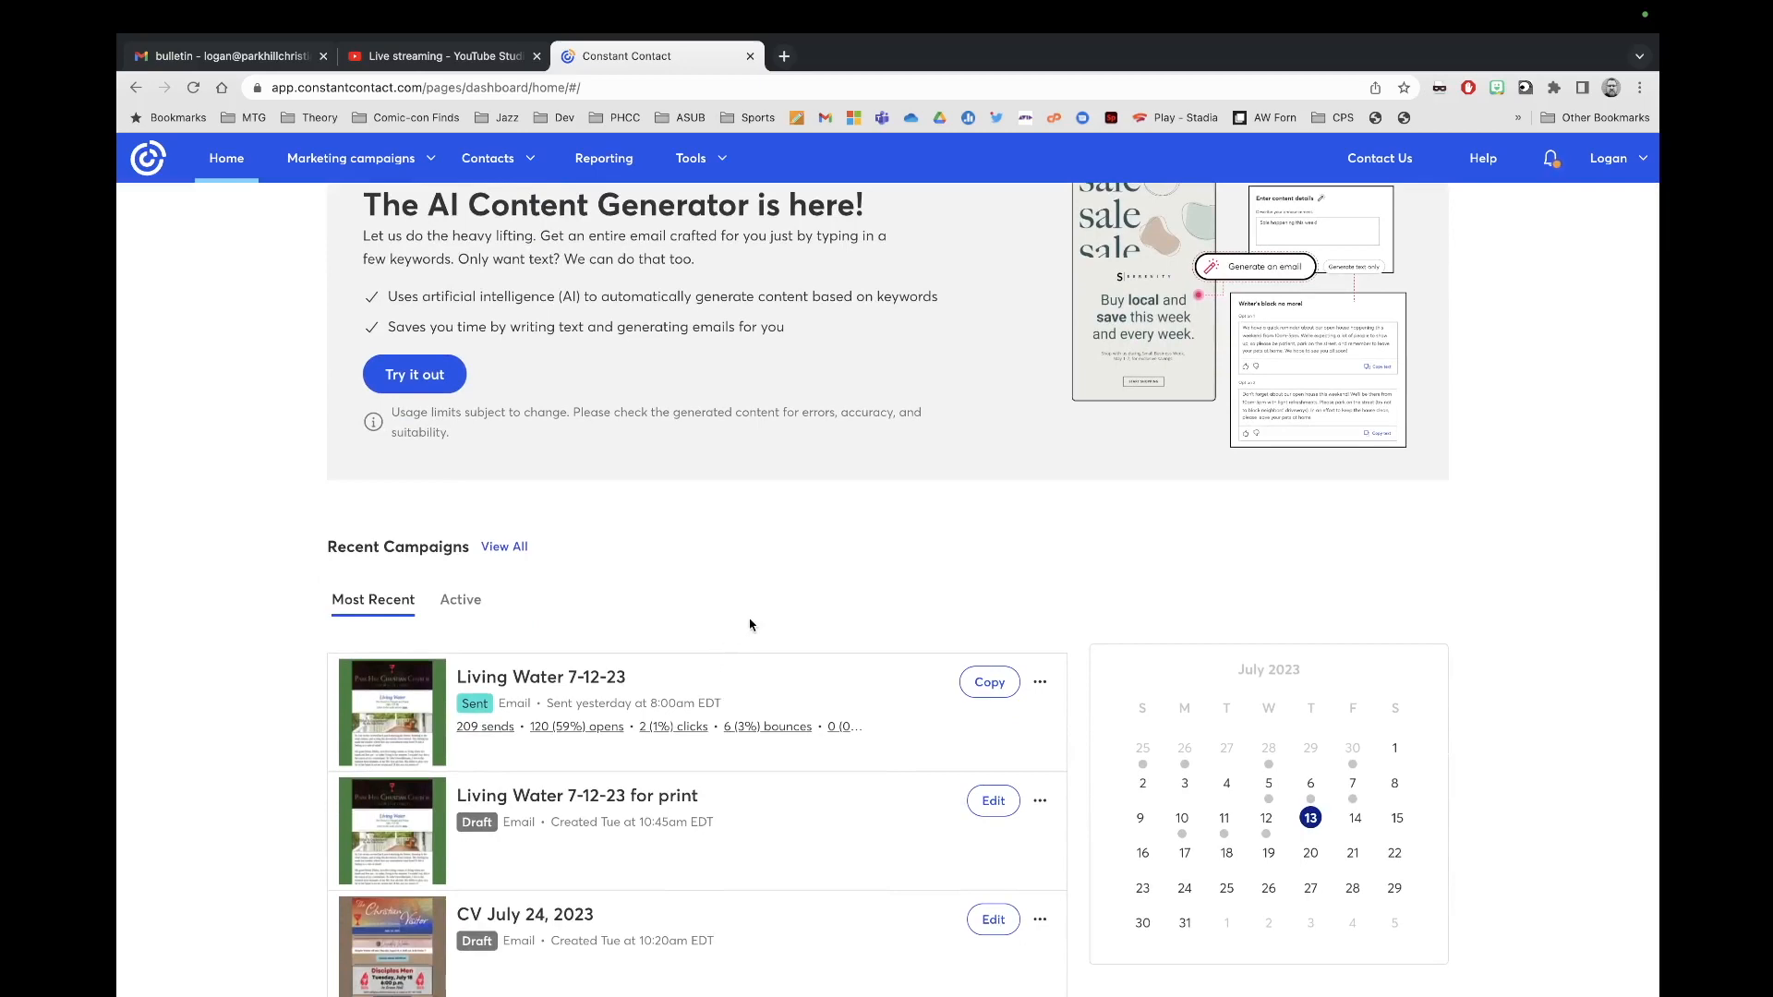
{"action": "scroll", "coordinate": [749, 625], "scroll_direction": "down", "scroll_amount": 2}
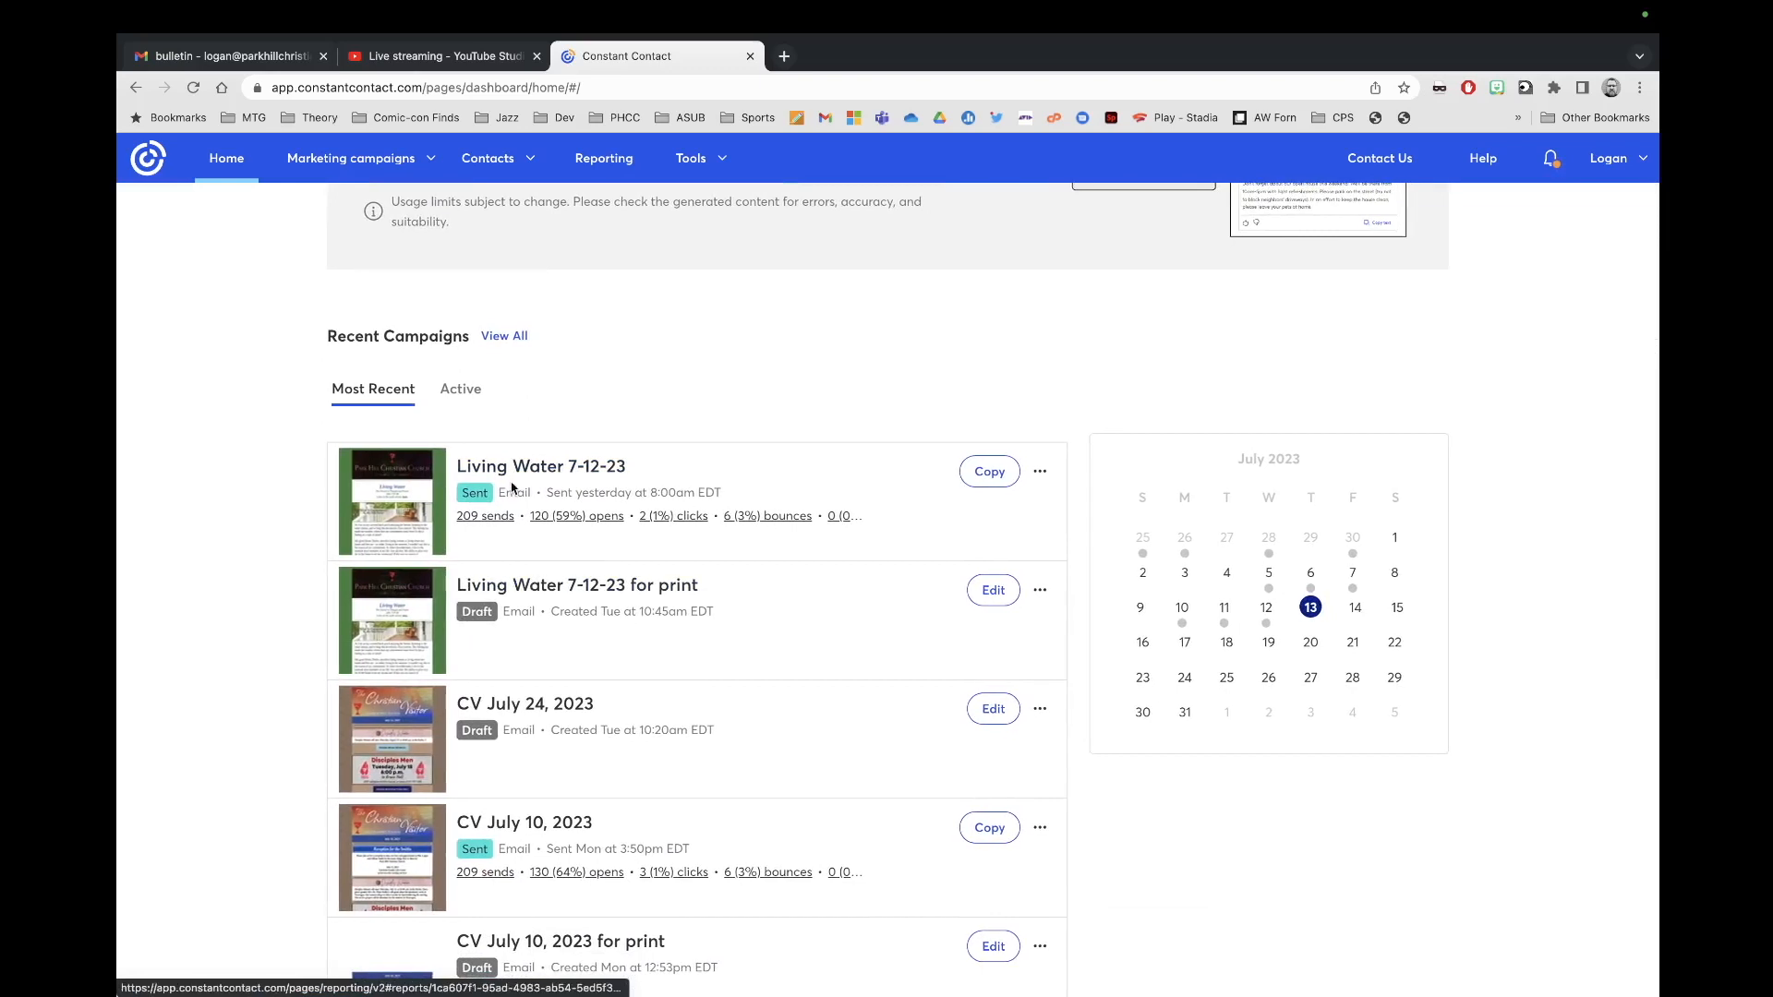
{"action": "scroll", "coordinate": [543, 685], "scroll_direction": "down", "scroll_amount": 1}
{"action": "scroll", "coordinate": [543, 685], "scroll_direction": "down", "scroll_amount": 1}
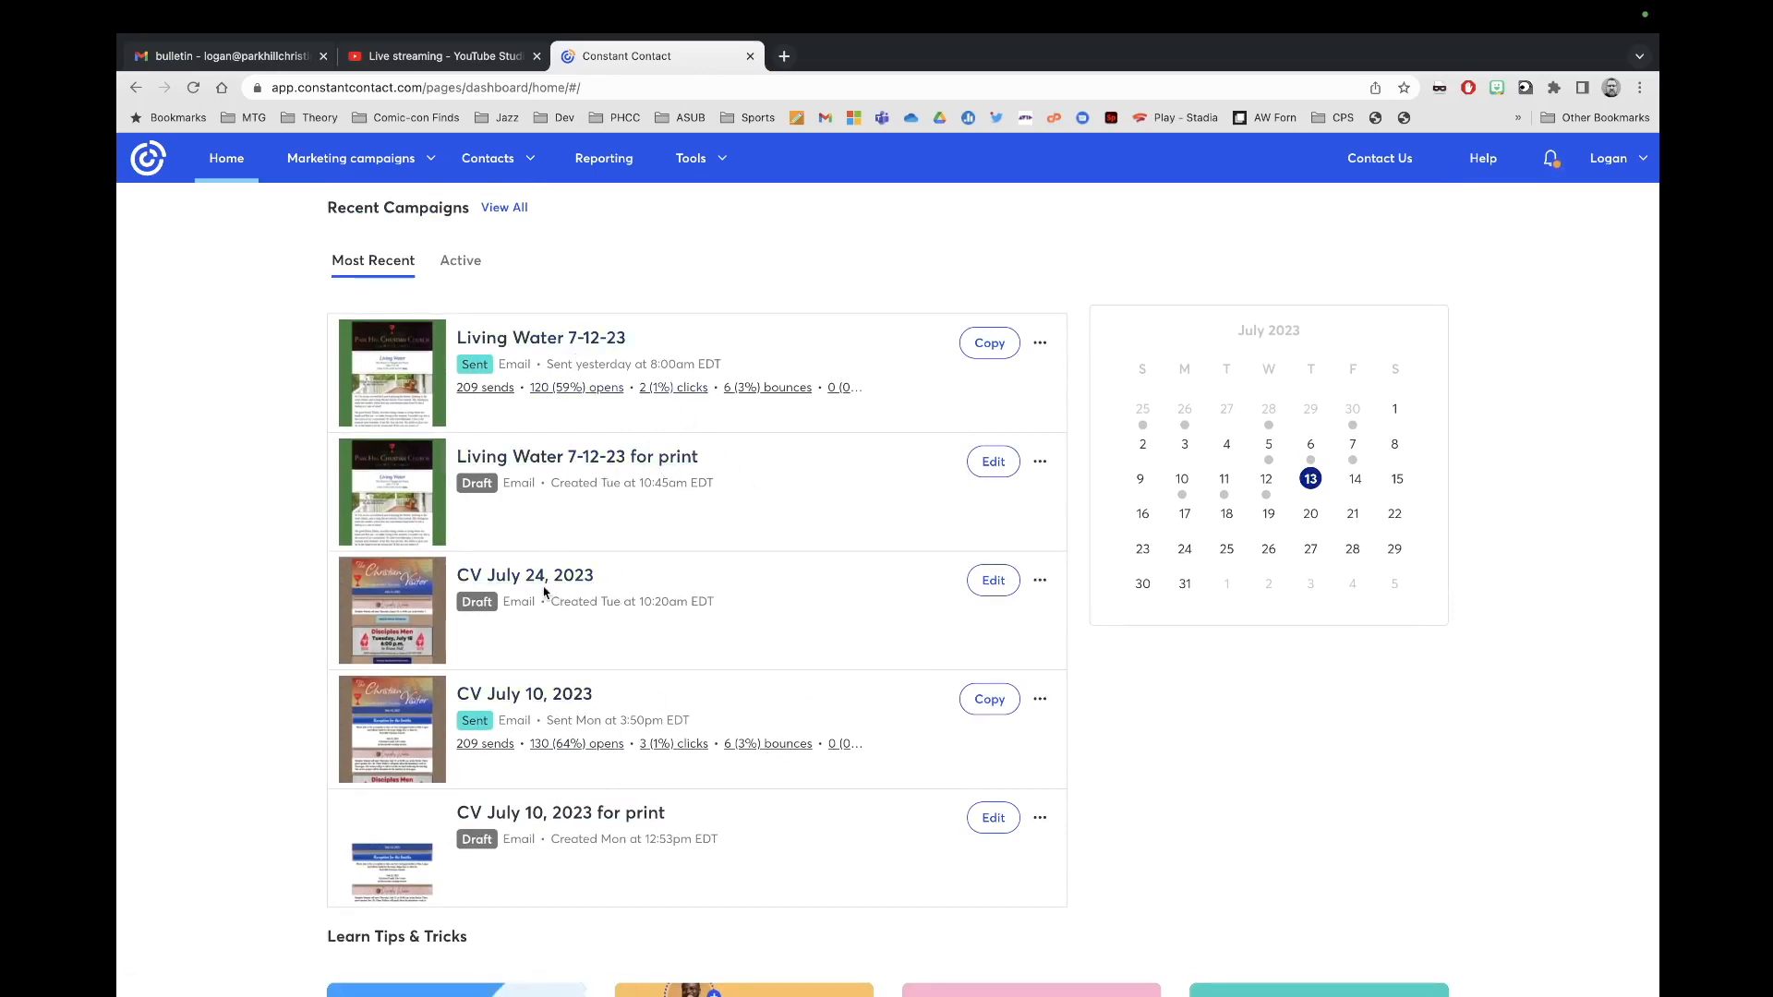
{"action": "scroll", "coordinate": [764, 883], "scroll_direction": "down", "scroll_amount": 2}
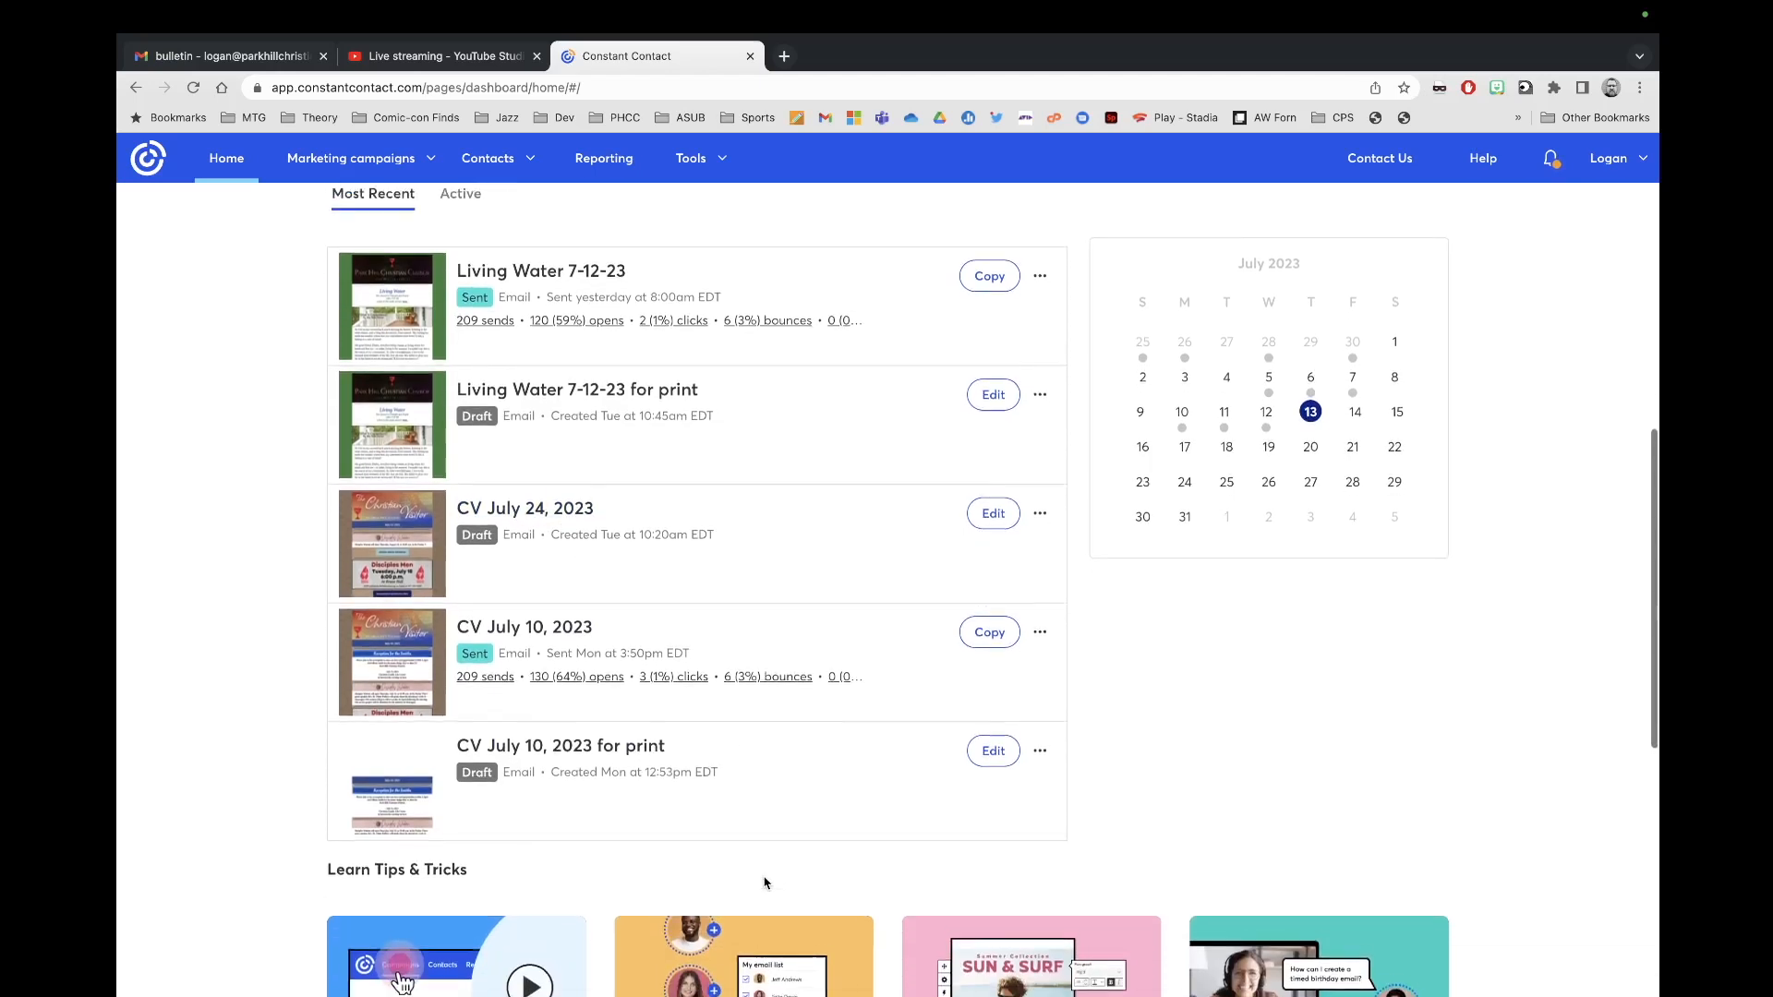
{"action": "scroll", "coordinate": [764, 878], "scroll_direction": "up", "scroll_amount": 2}
{"action": "left_click", "coordinate": [511, 222]}
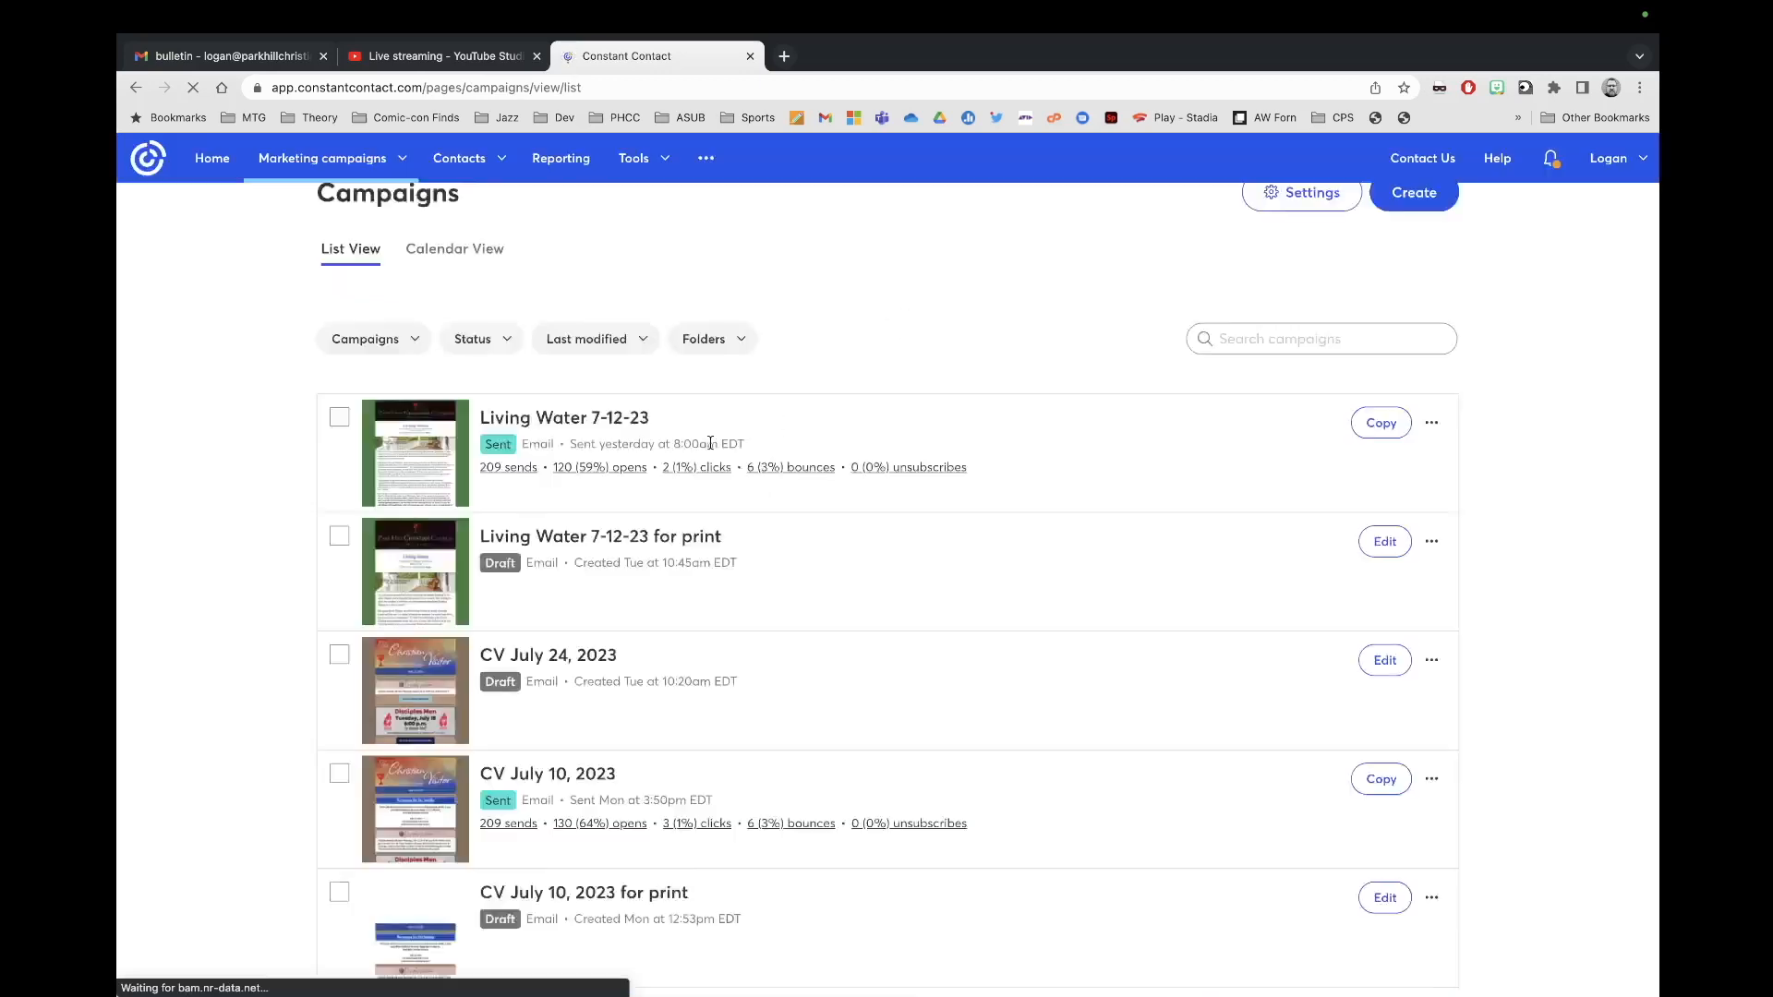
{"action": "scroll", "coordinate": [708, 707], "scroll_direction": "down", "scroll_amount": 5}
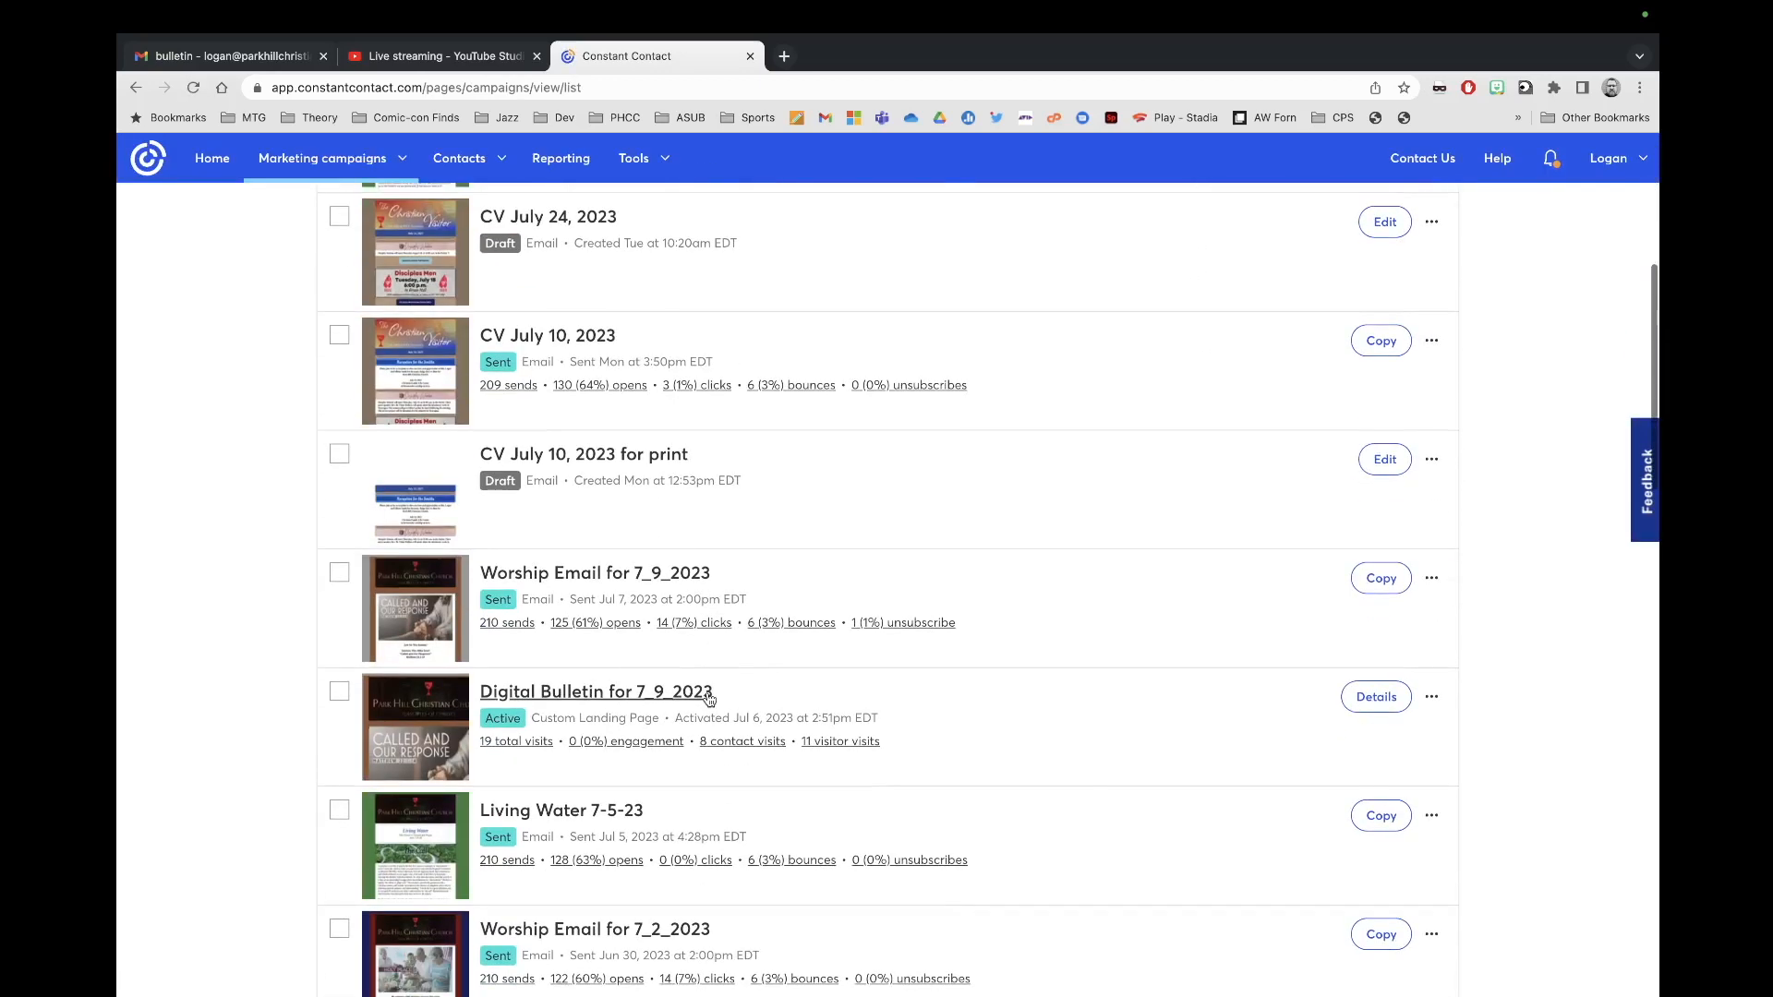
{"action": "scroll", "coordinate": [708, 699], "scroll_direction": "down", "scroll_amount": 1}
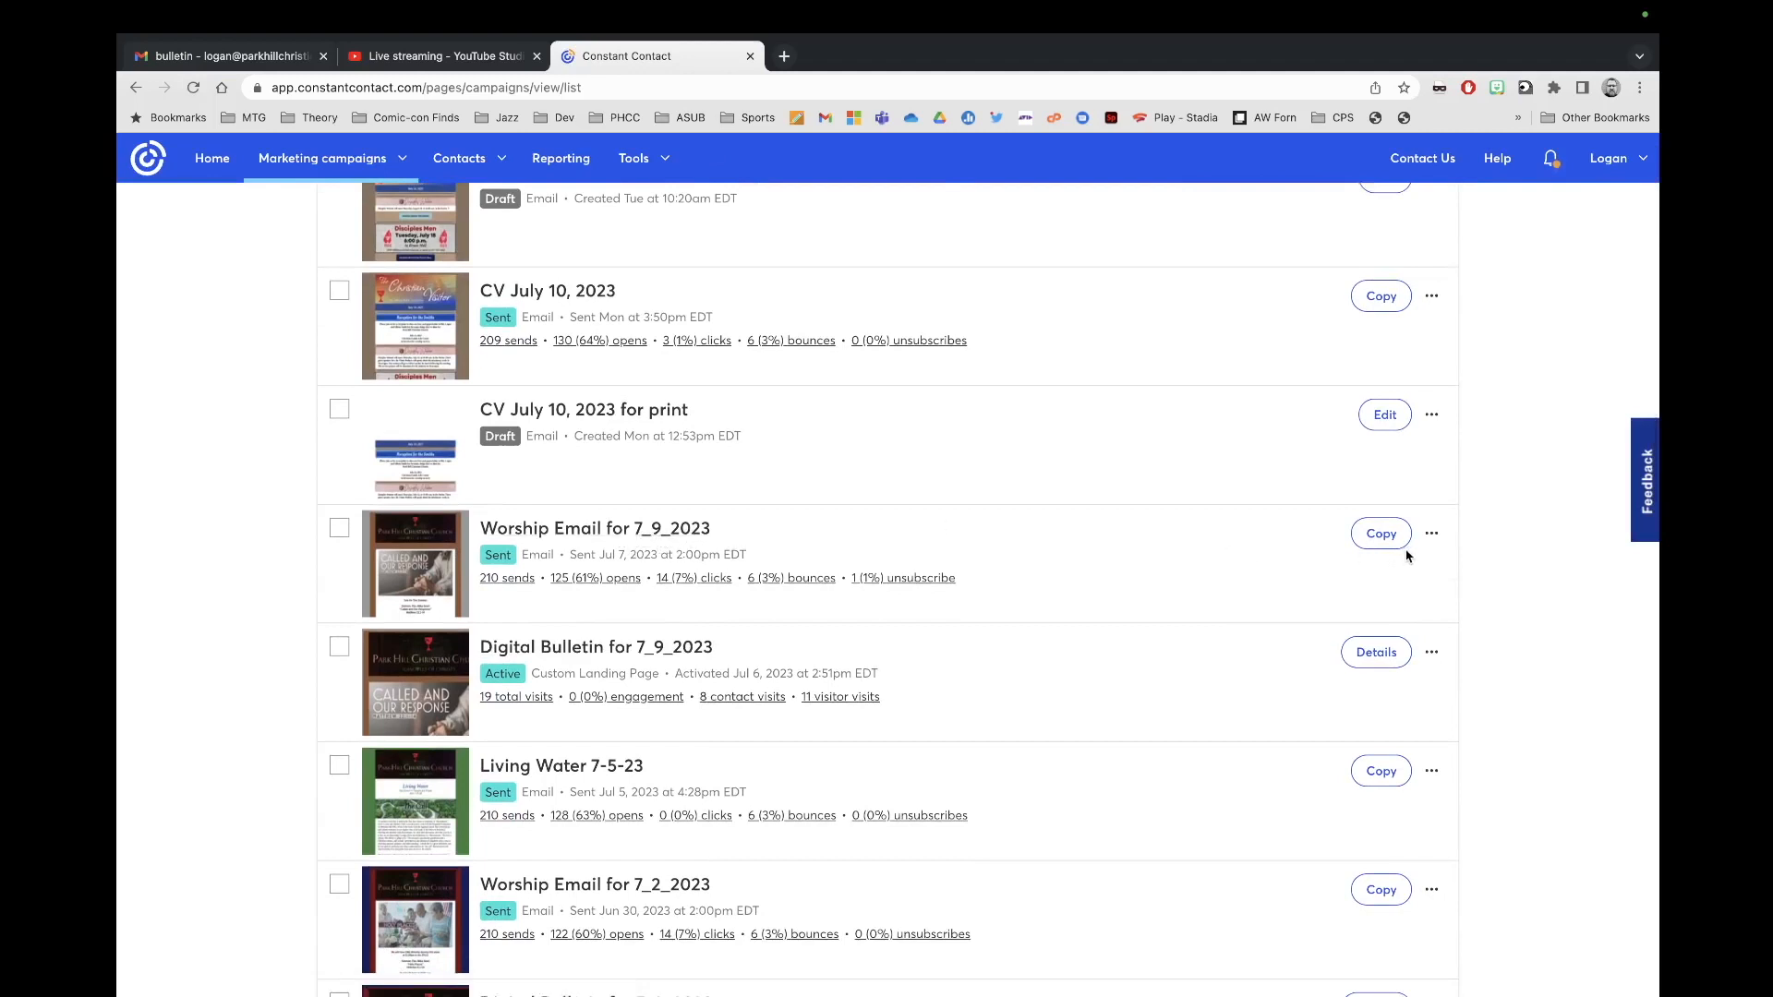
Step: Copy Worship Email for 7_9_2023 and save the copy as Worship Email for 7_16_2023
{"action": "left_click", "coordinate": [1381, 533]}
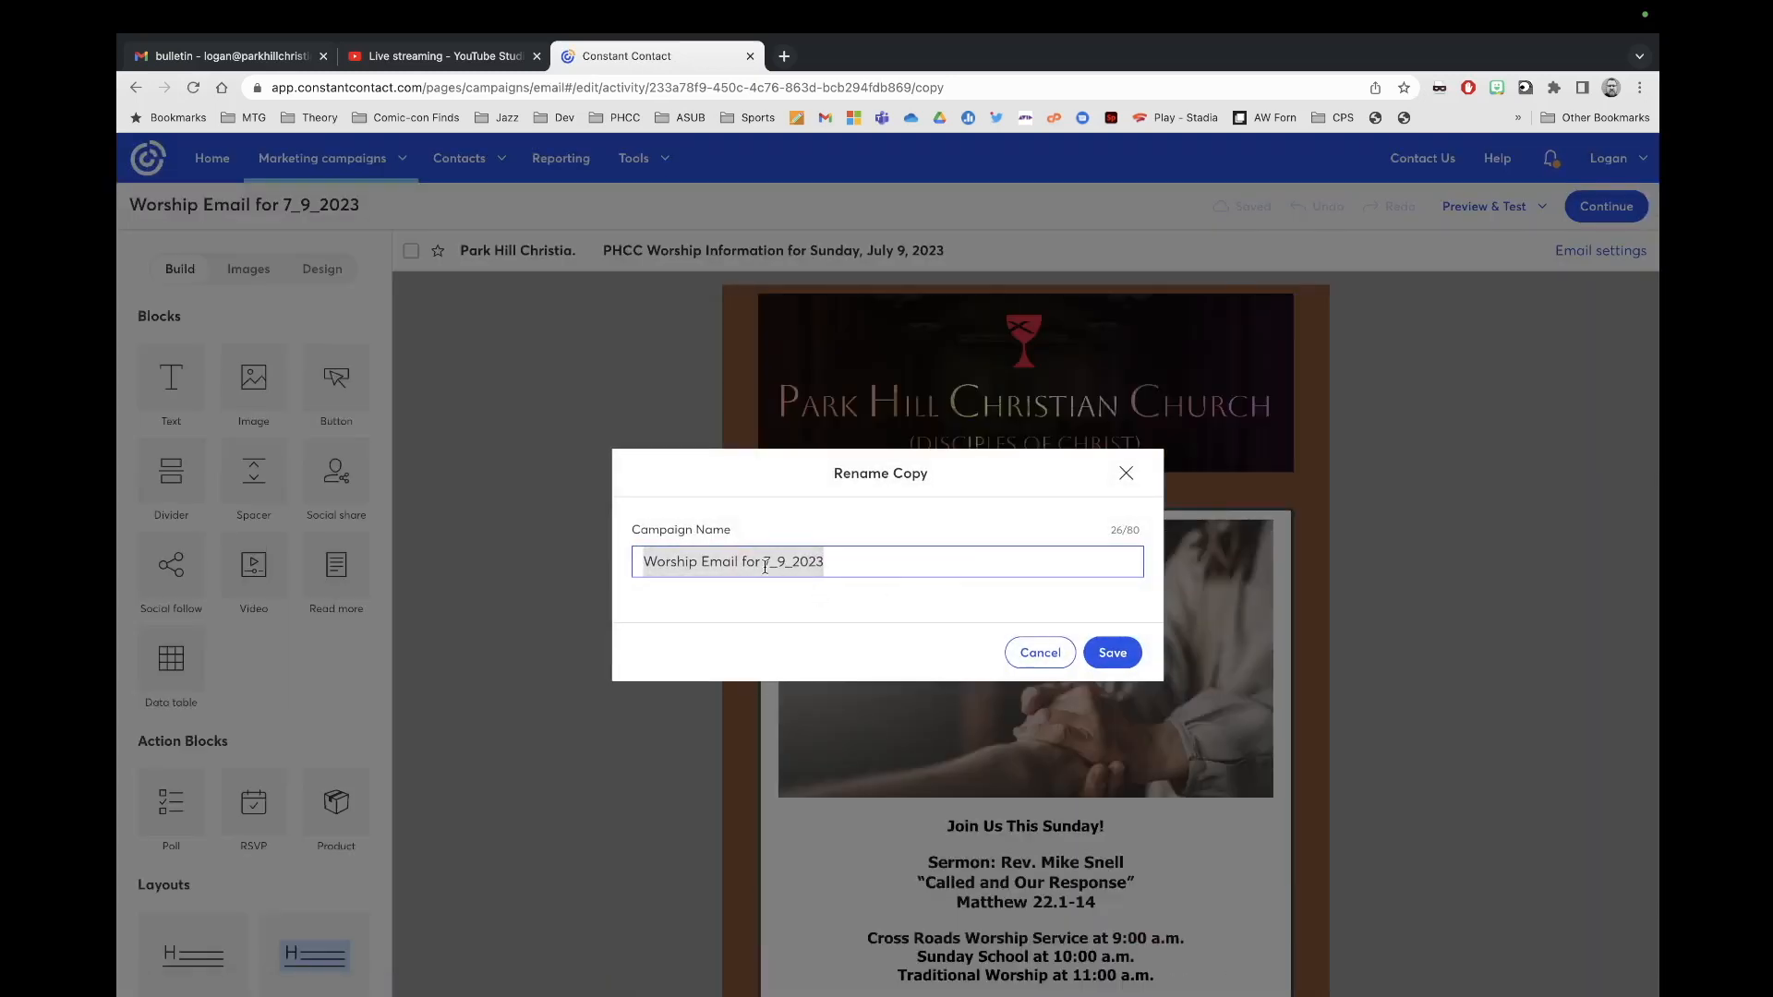
{"action": "left_click", "coordinate": [783, 563]}
{"action": "key", "text": "BackSpace"}
{"action": "type", "text": "16"}
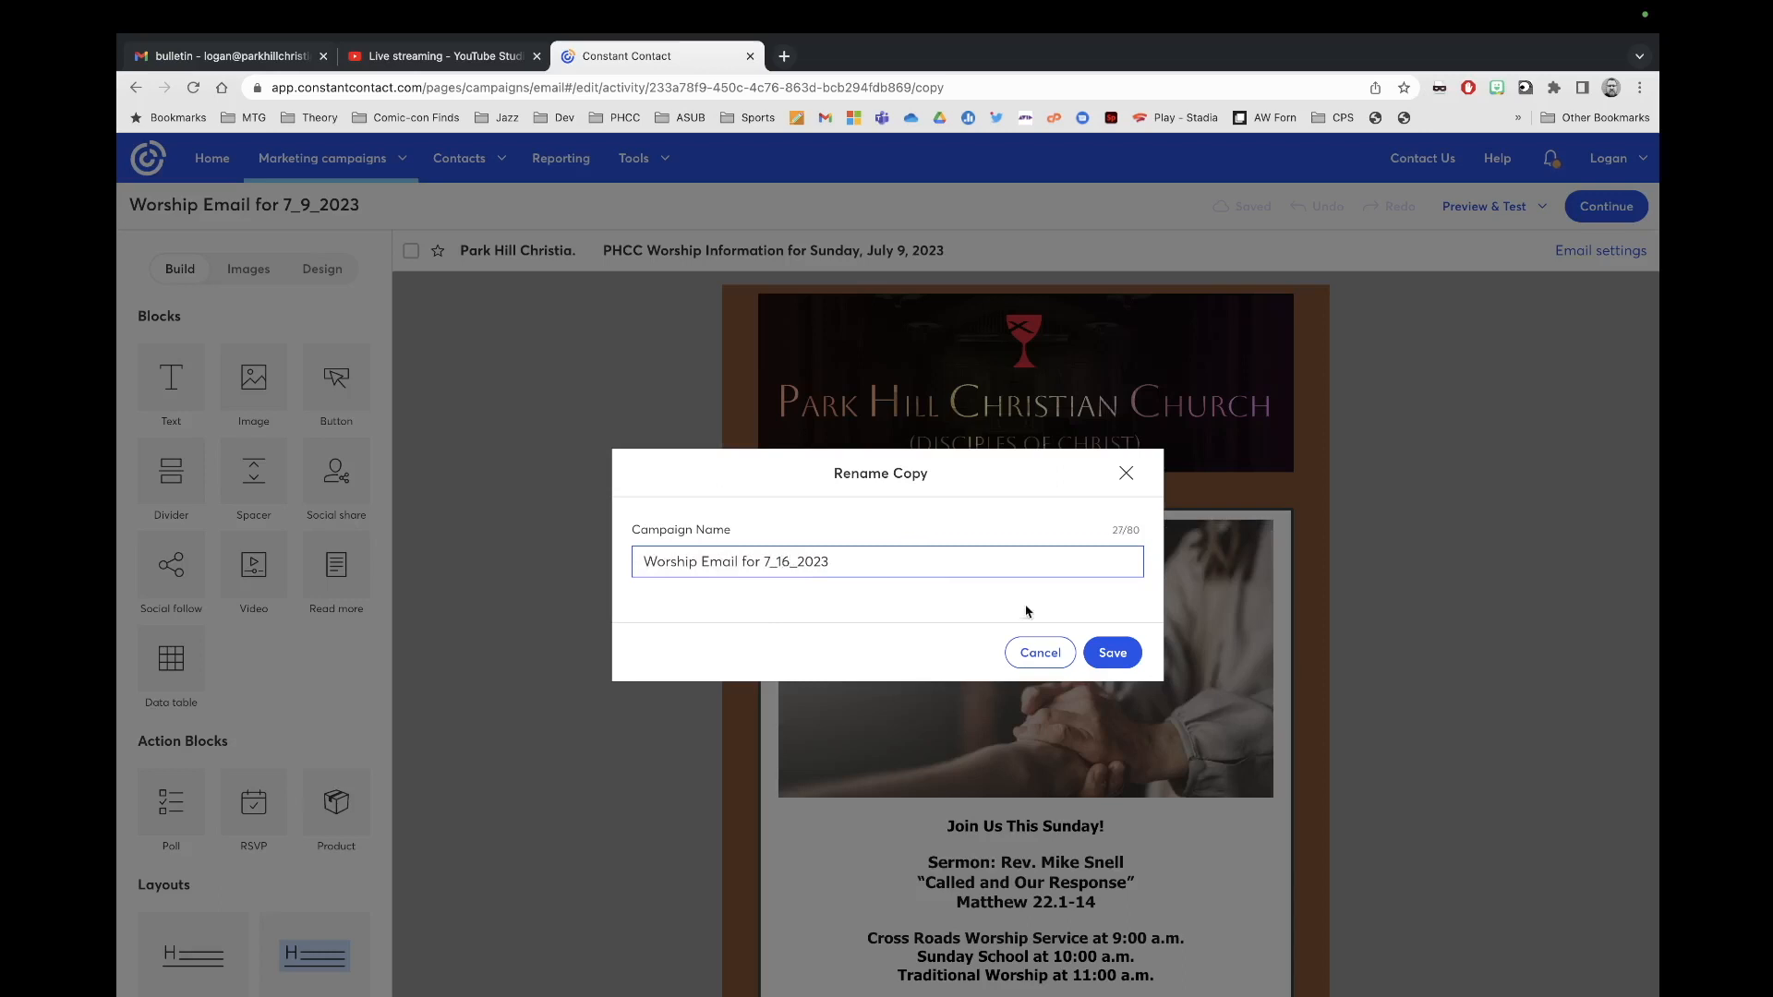
{"action": "left_click", "coordinate": [1099, 656]}
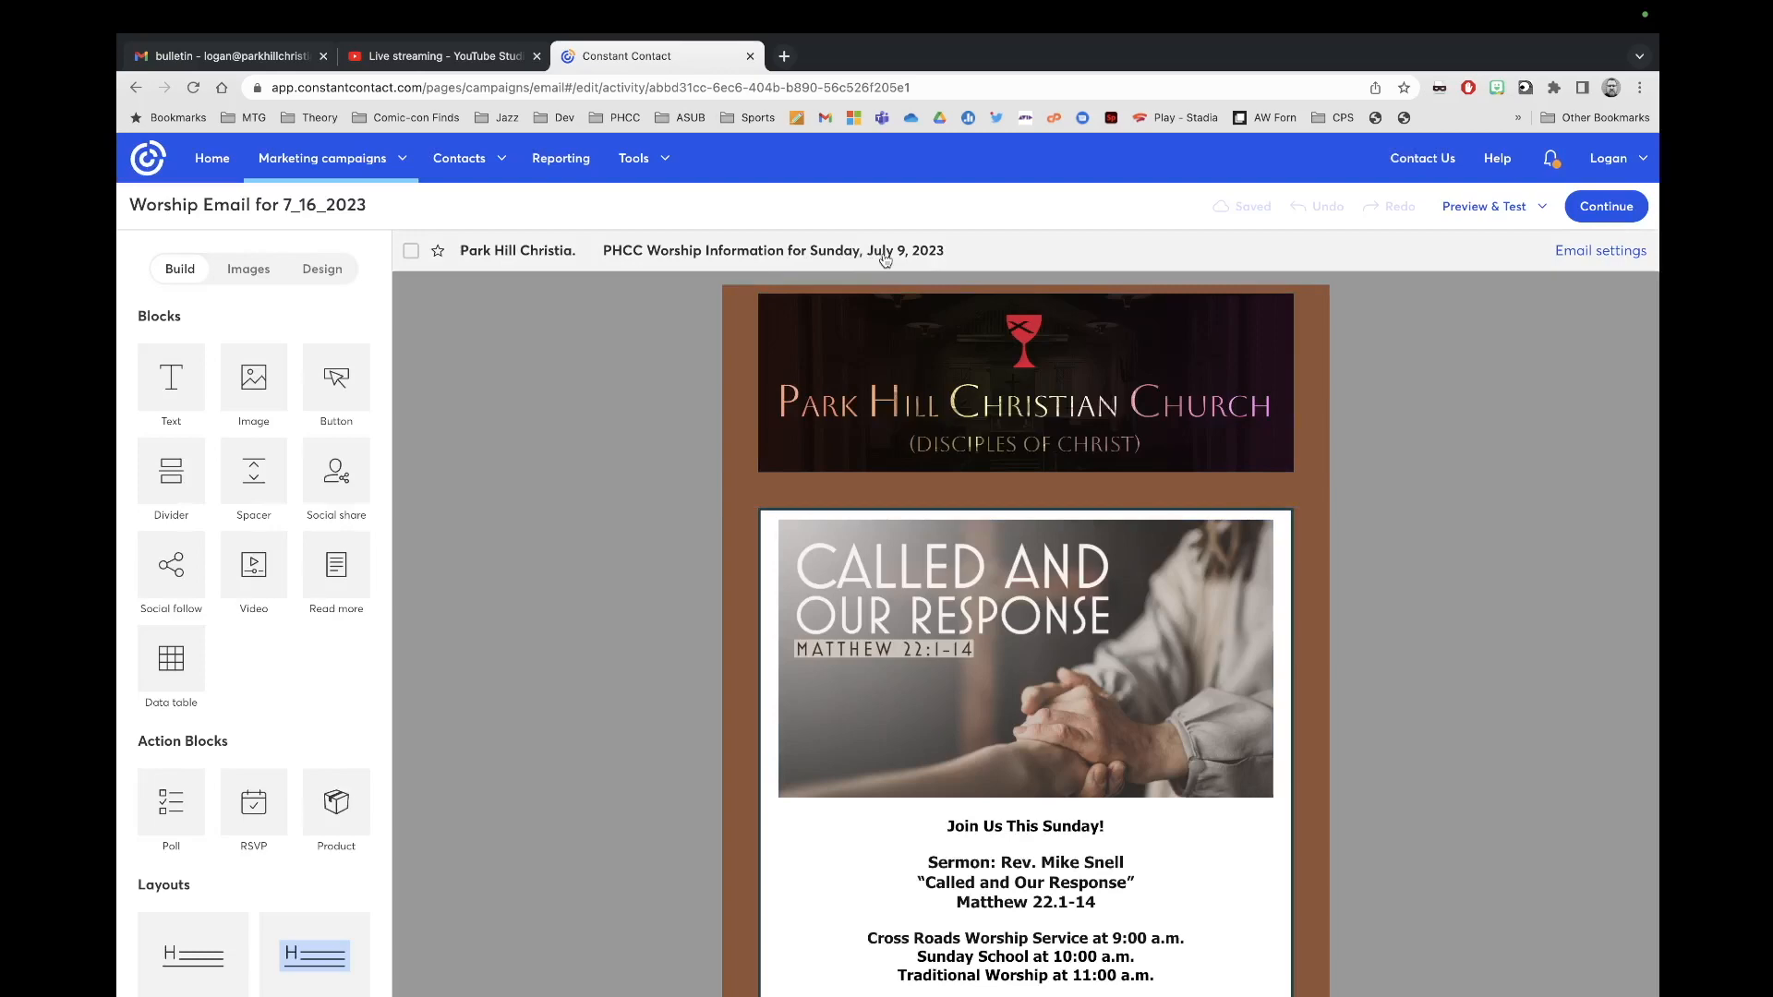
Step: Change the subject's date from July 9 to July 16, 2023 and save
{"action": "left_click", "coordinate": [822, 251]}
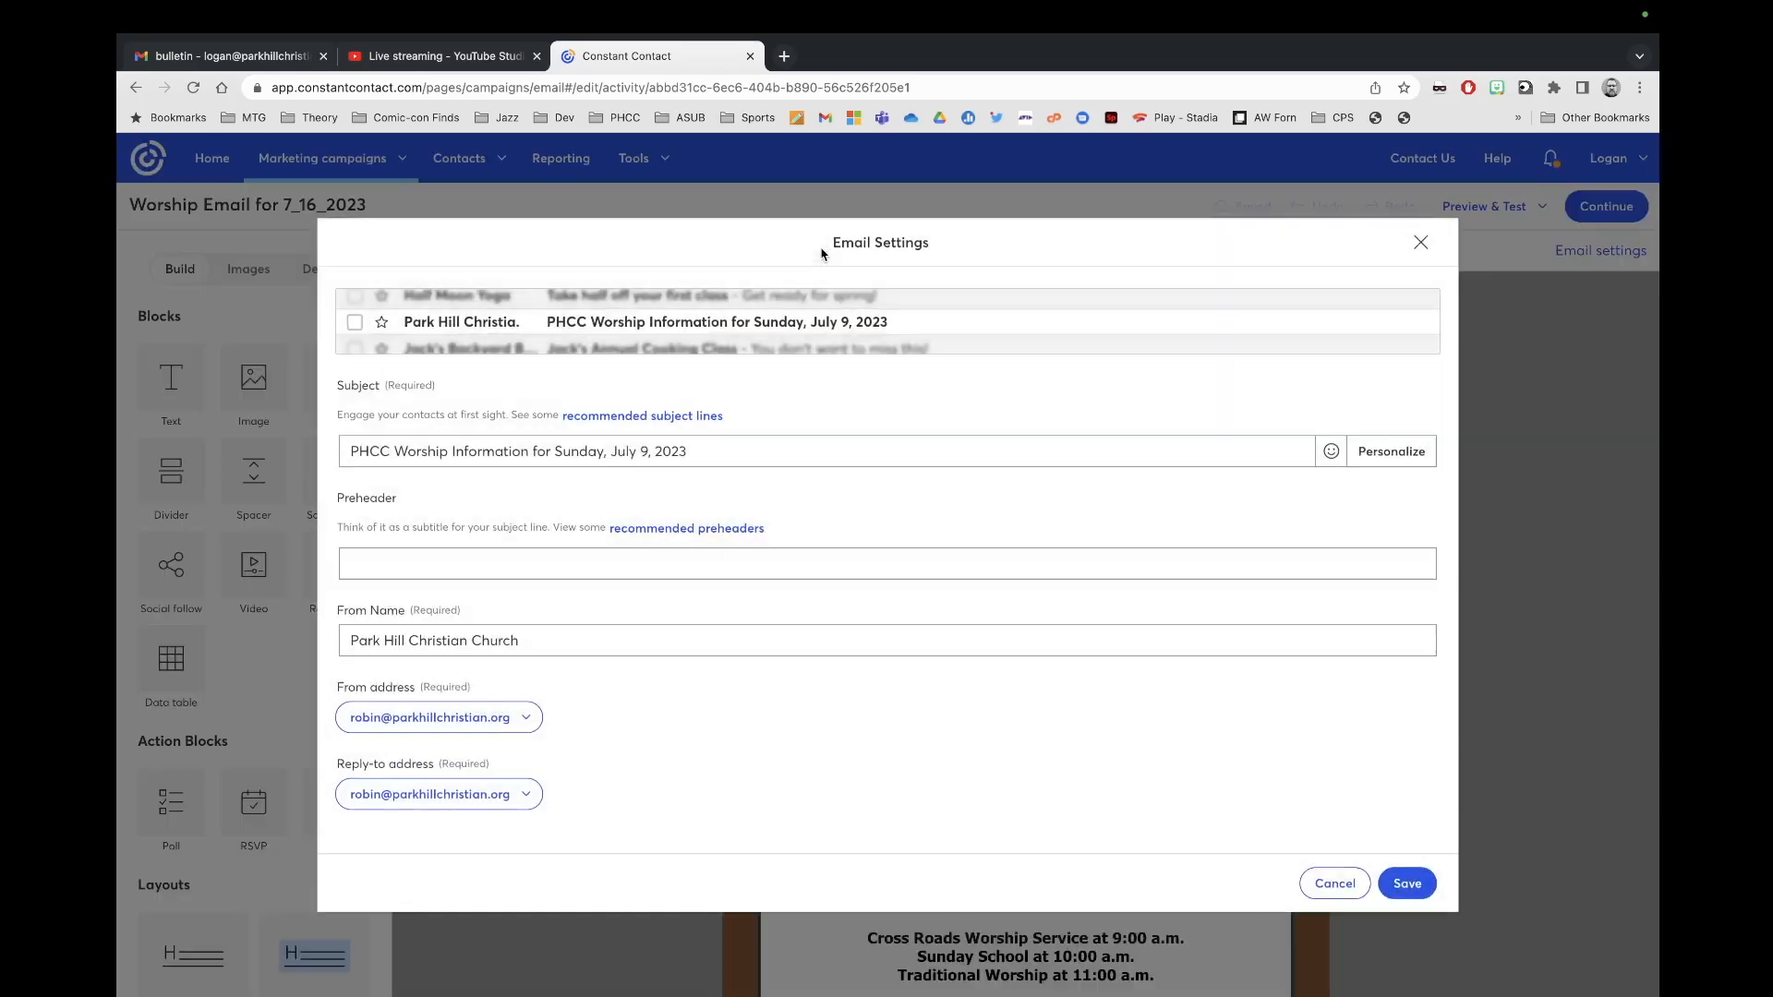
{"action": "left_click", "coordinate": [648, 456]}
{"action": "key", "text": "BackSpace"}
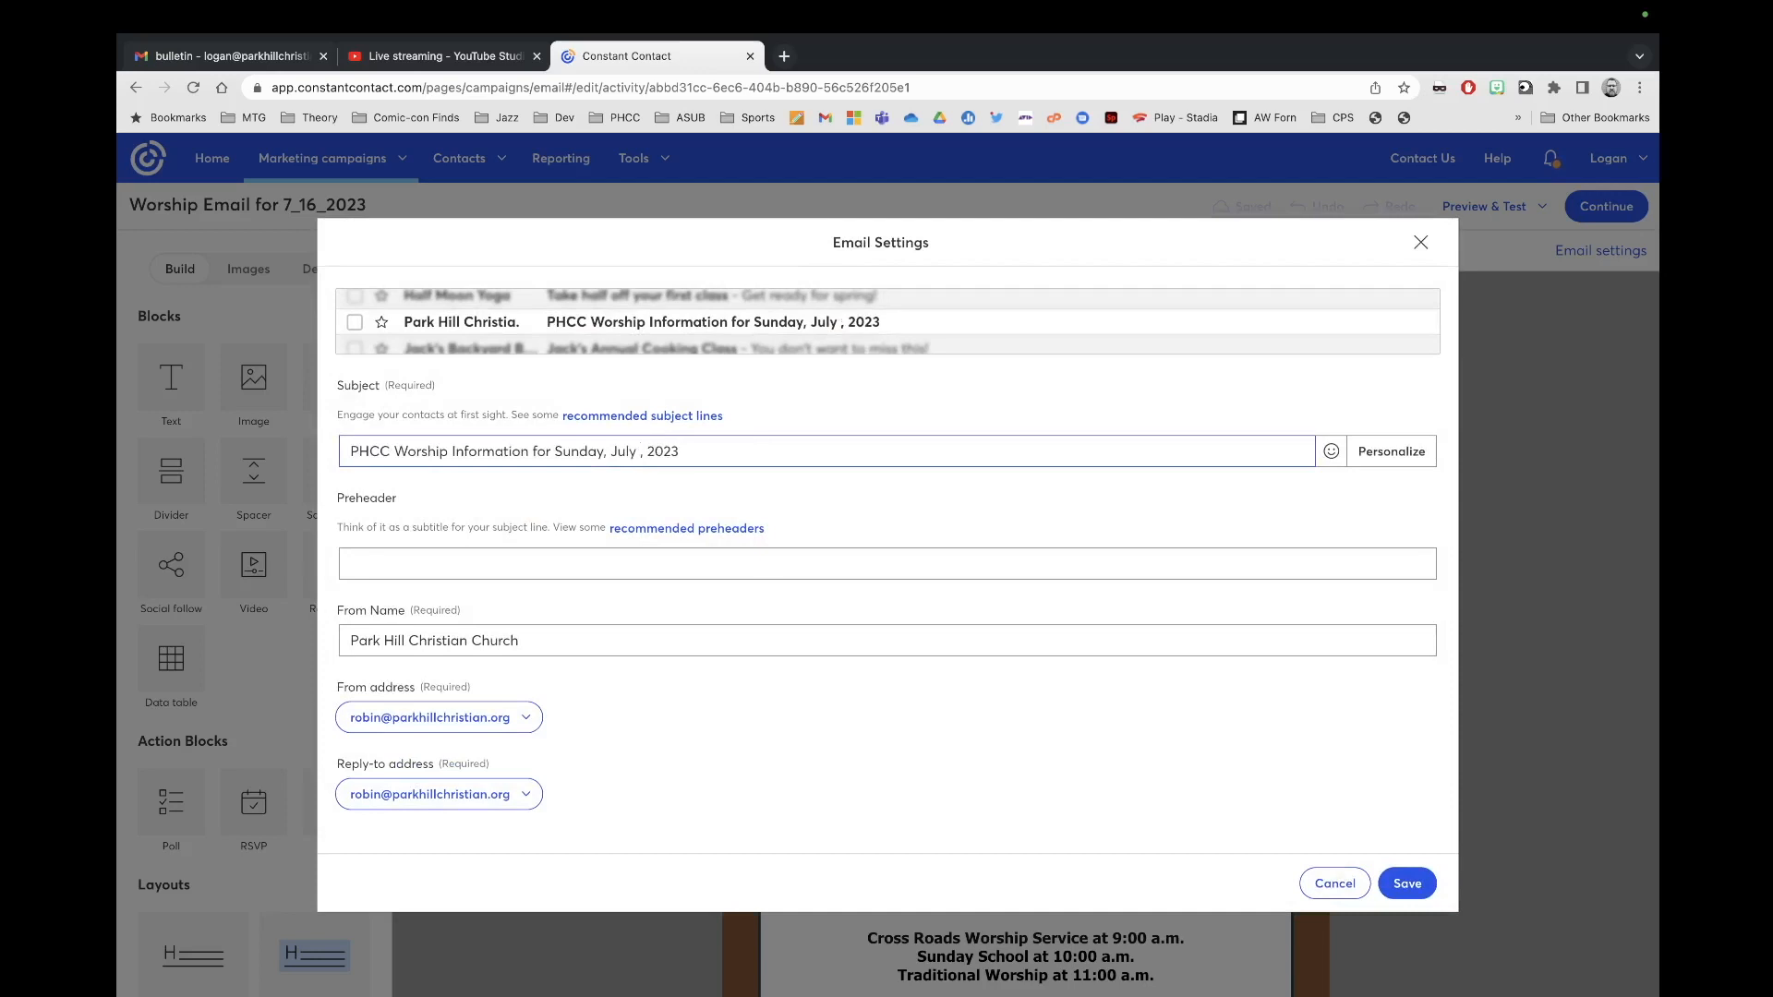
{"action": "type", "text": "16"}
{"action": "left_click", "coordinate": [1400, 887]}
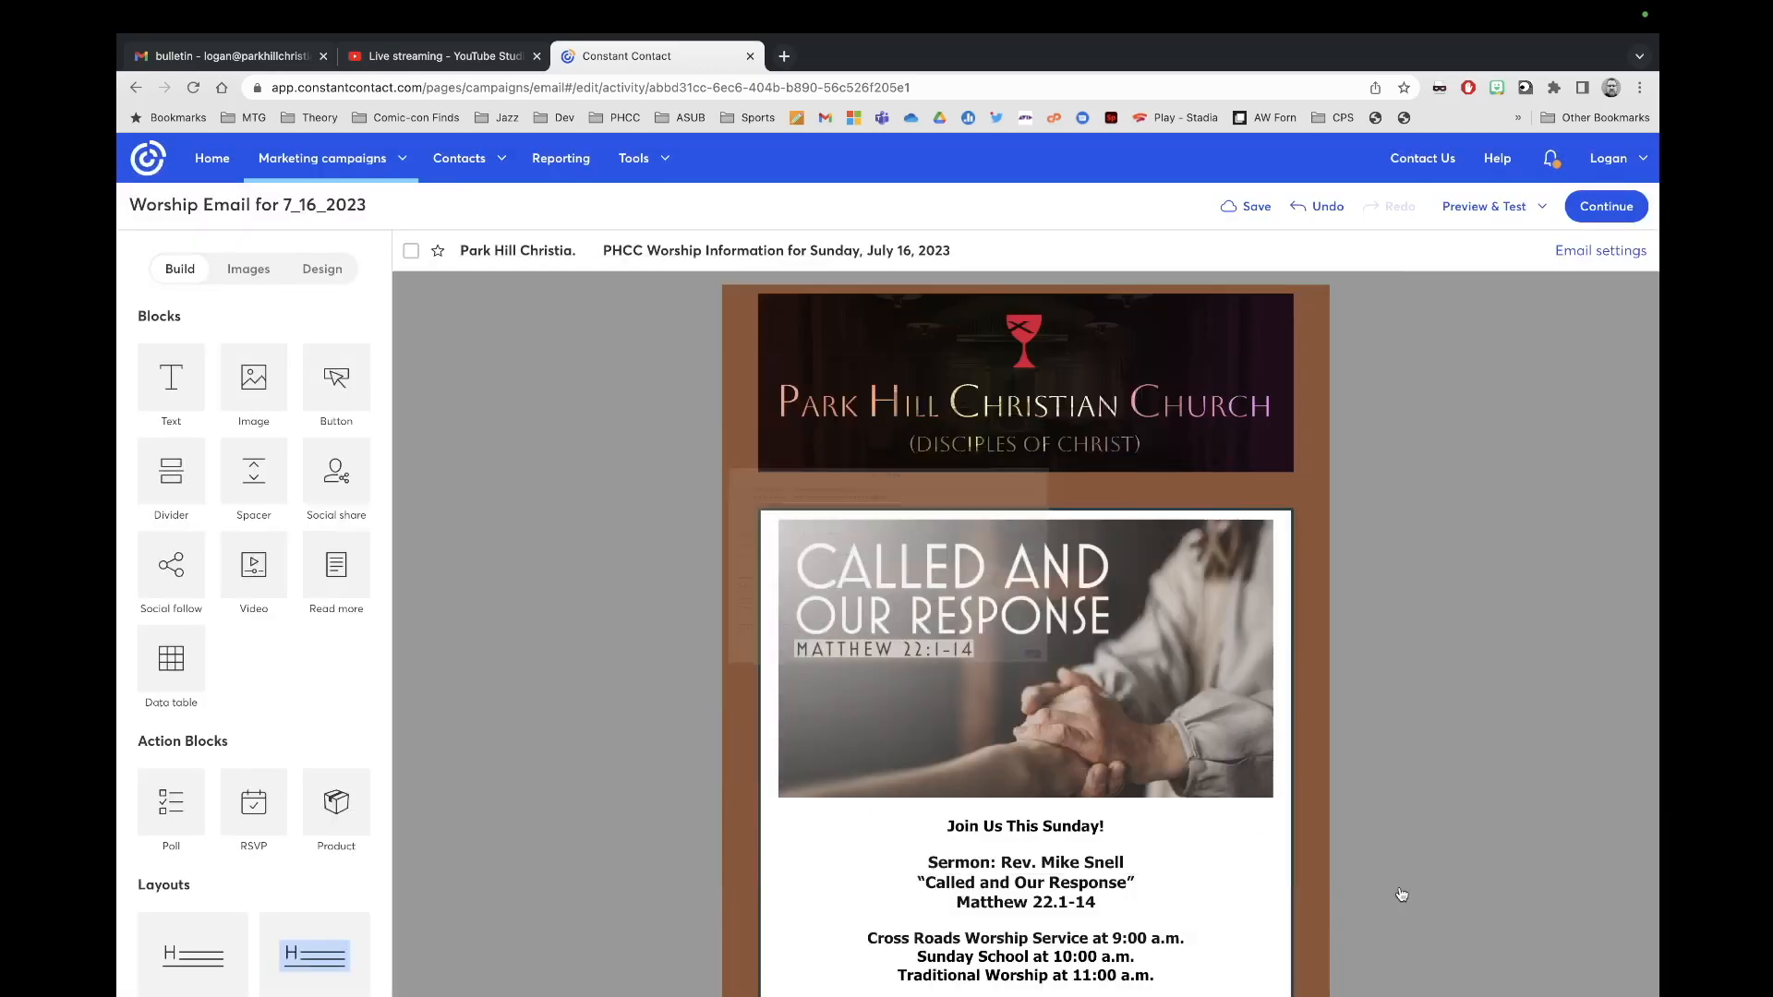
Step: Select the Called and Our Response sermon image and choose Replace
{"action": "scroll", "coordinate": [1475, 602], "scroll_direction": "down", "scroll_amount": 3}
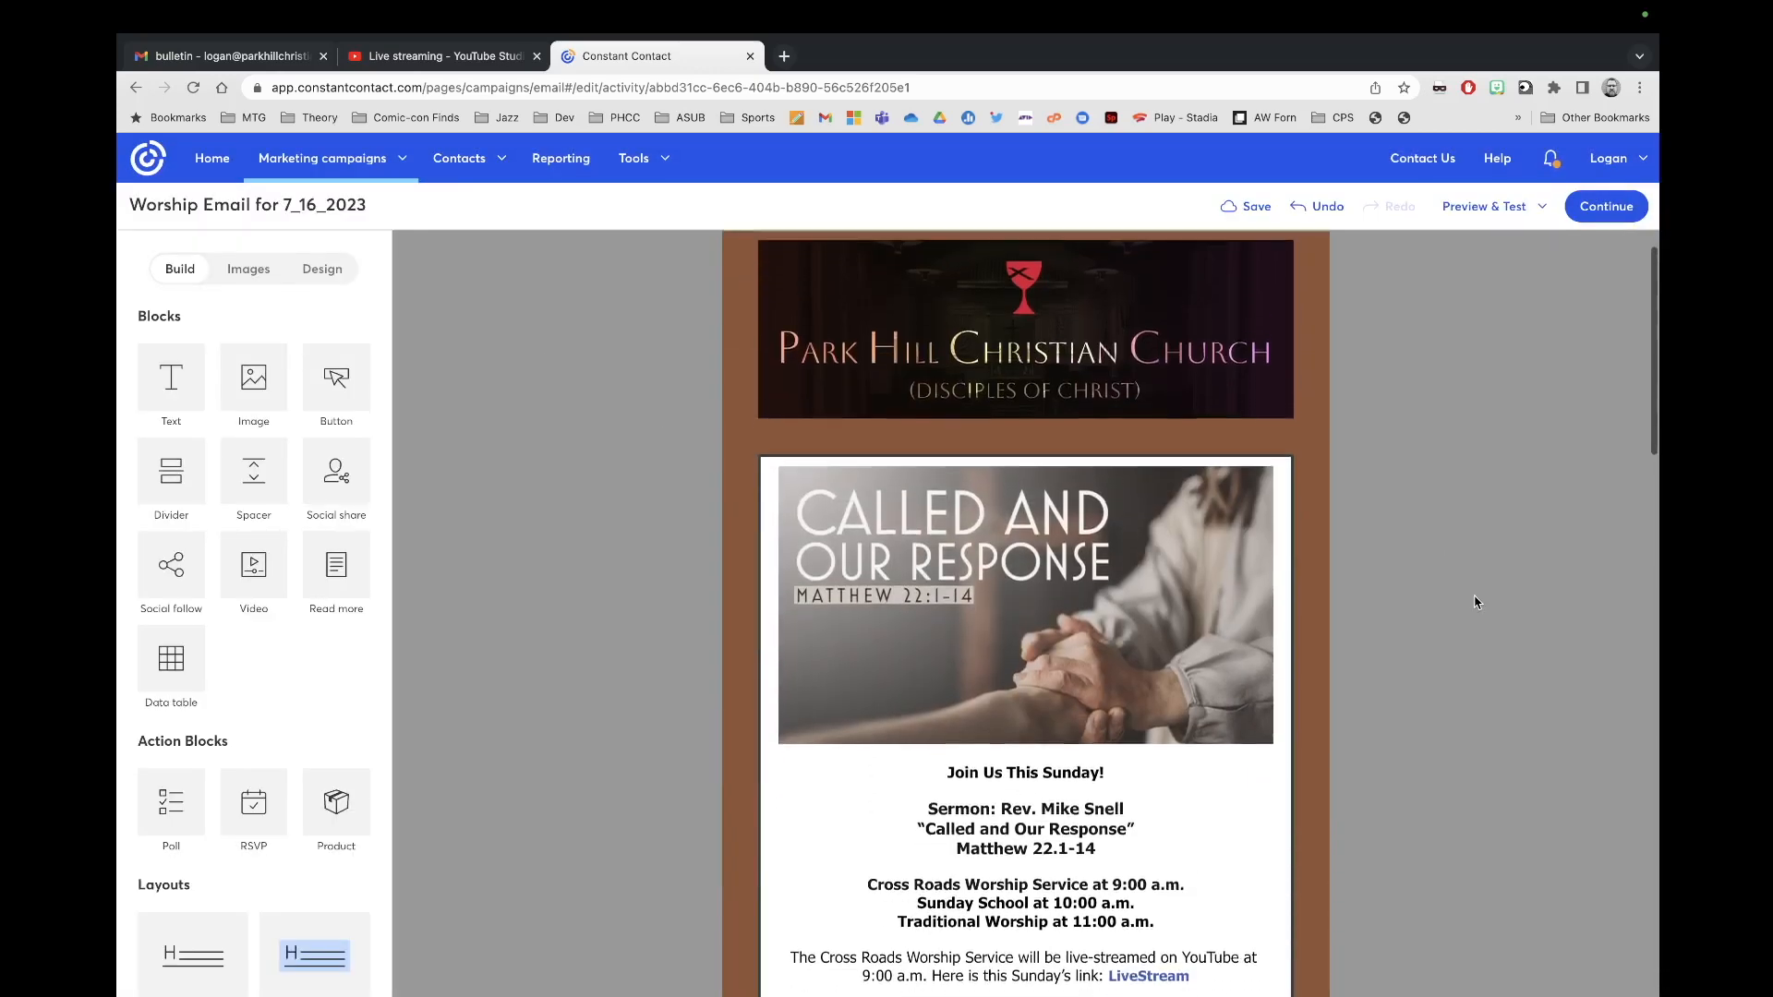
{"action": "scroll", "coordinate": [1475, 602], "scroll_direction": "up", "scroll_amount": 1}
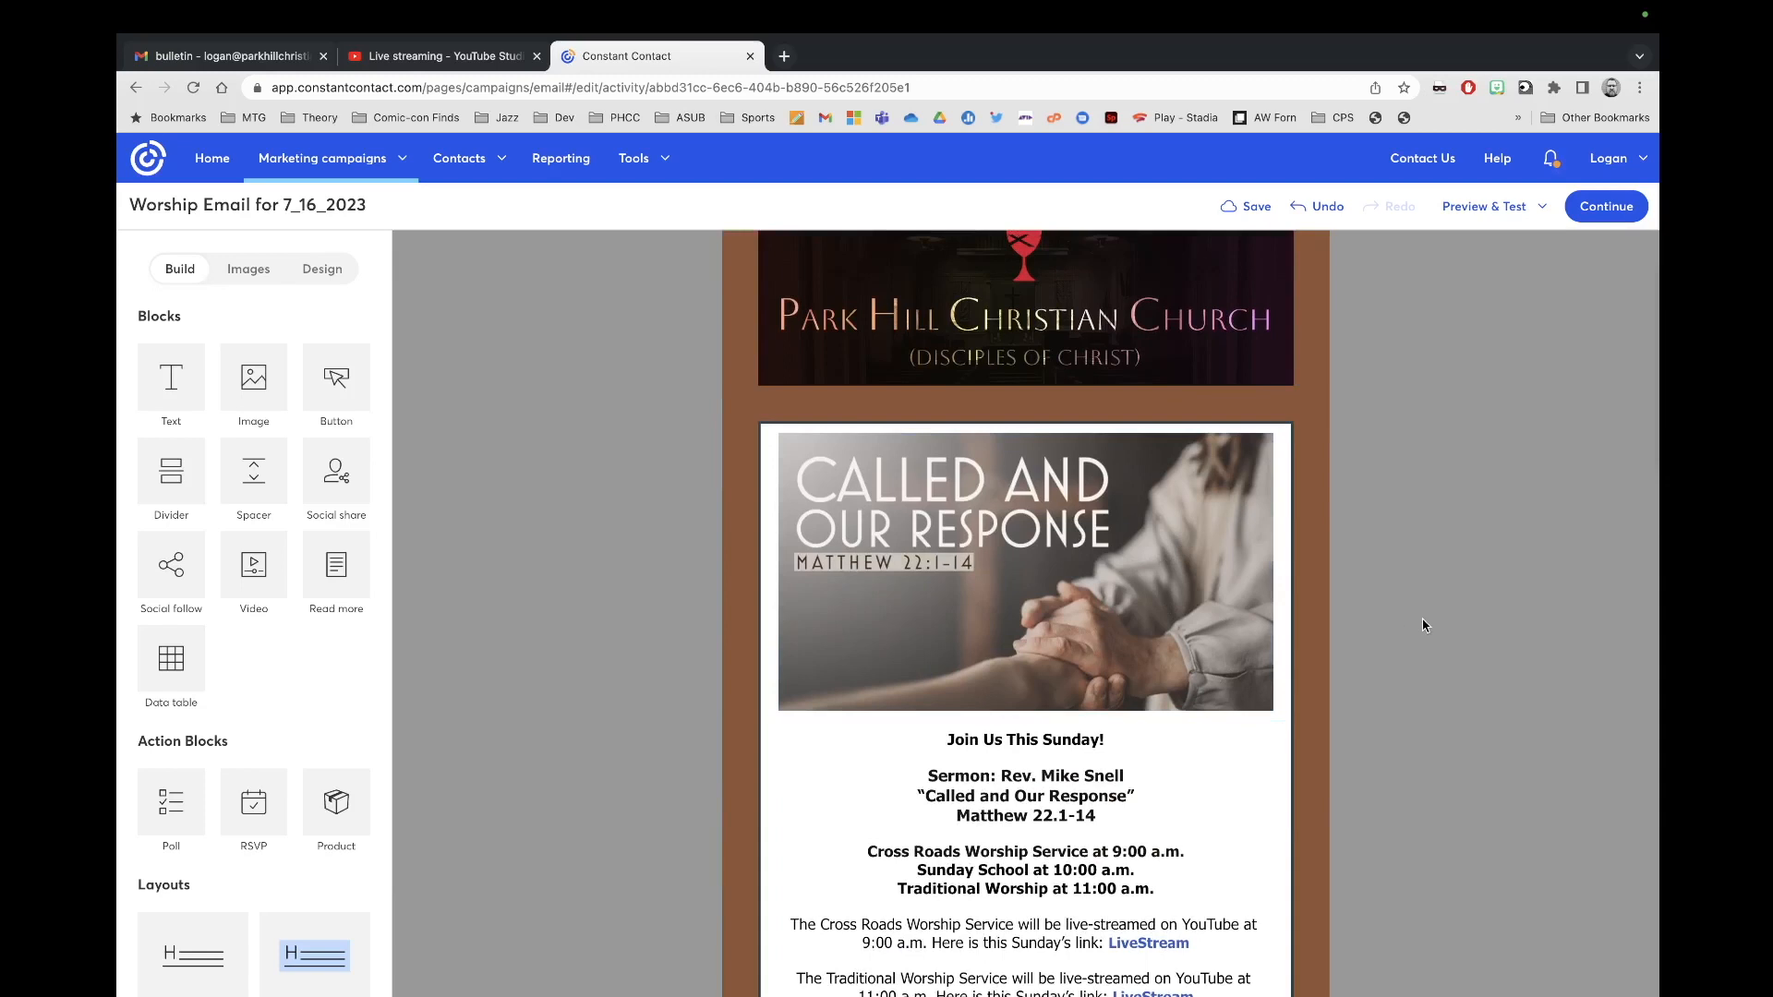
{"action": "left_click", "coordinate": [1107, 597]}
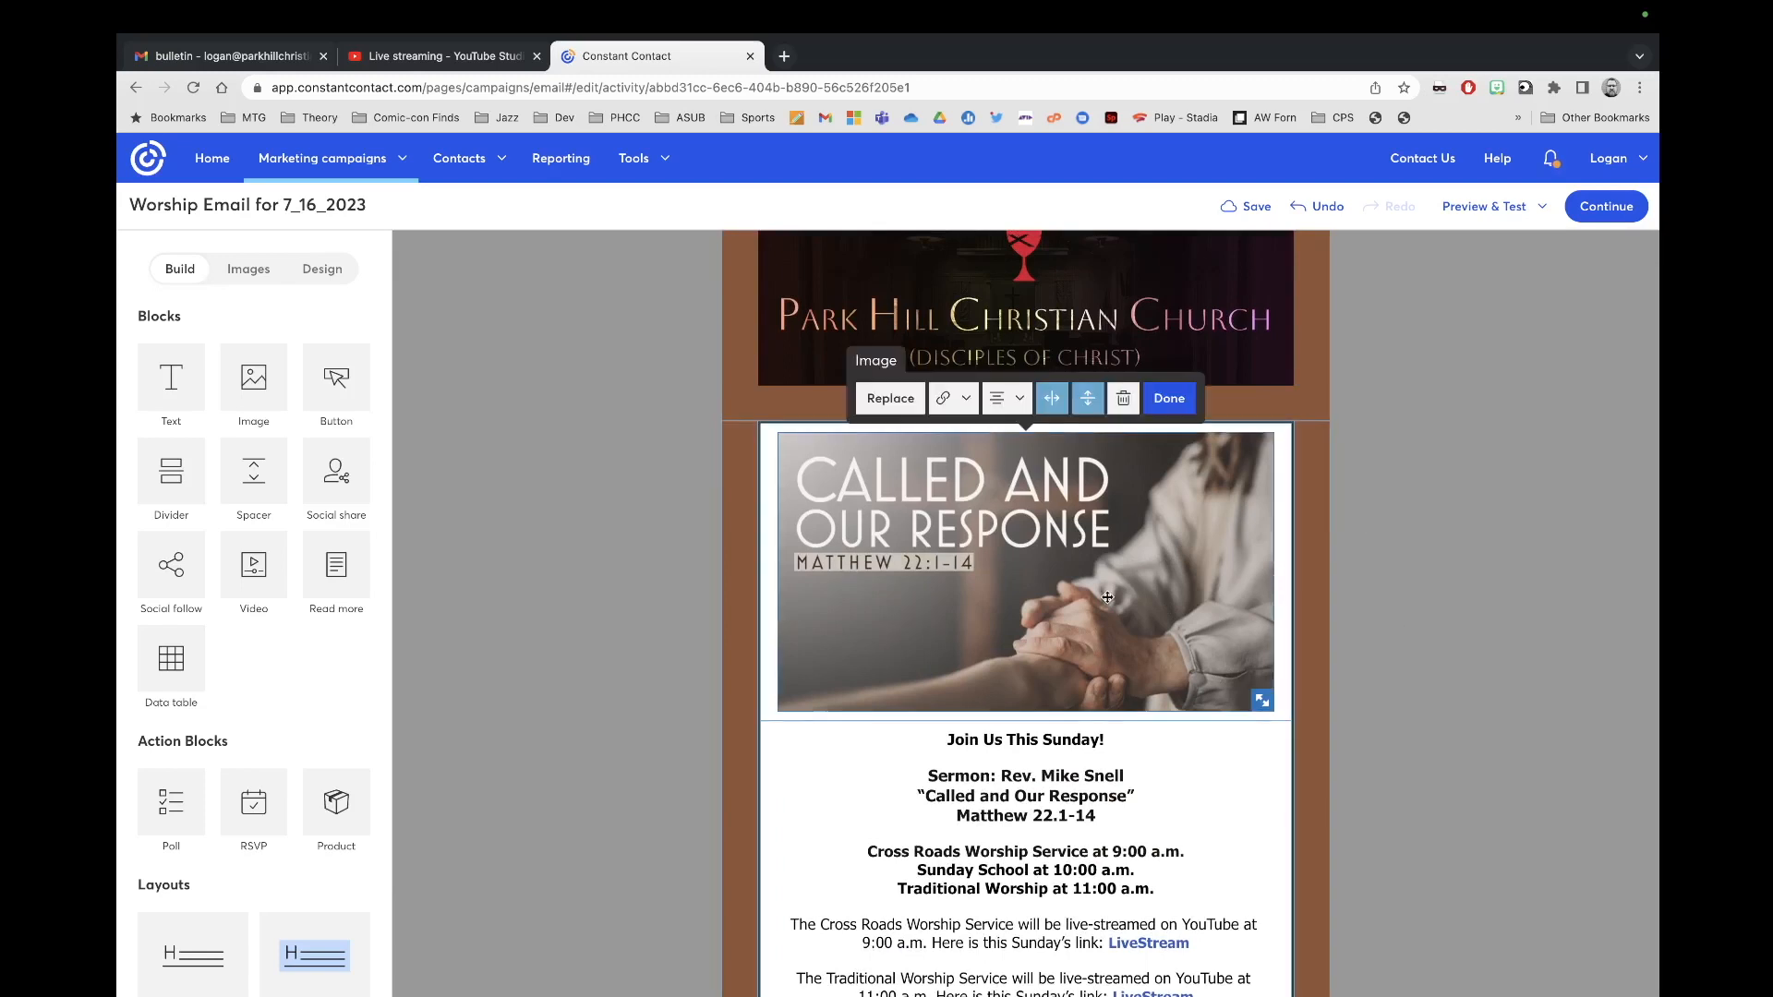
{"action": "left_click", "coordinate": [891, 399]}
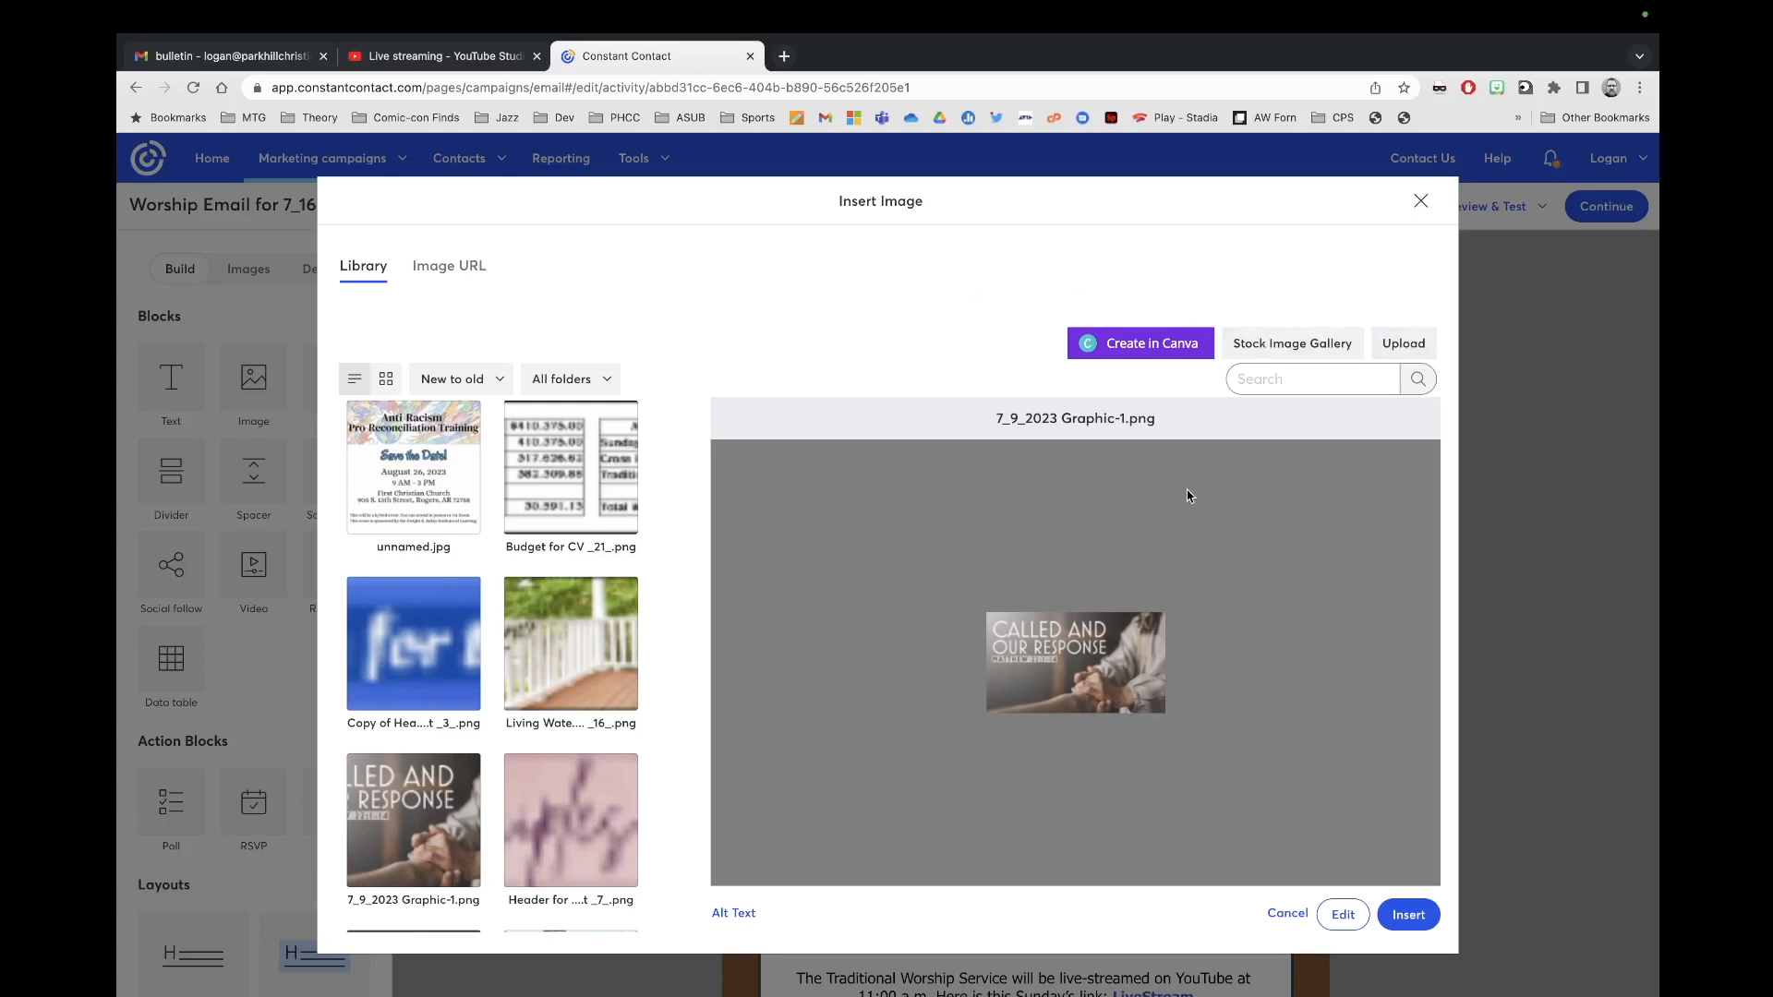
Step: Upload 7_16_2023 Graphic-1 (1).png and insert it in place of the old sermon graphic
{"action": "left_click", "coordinate": [1405, 353]}
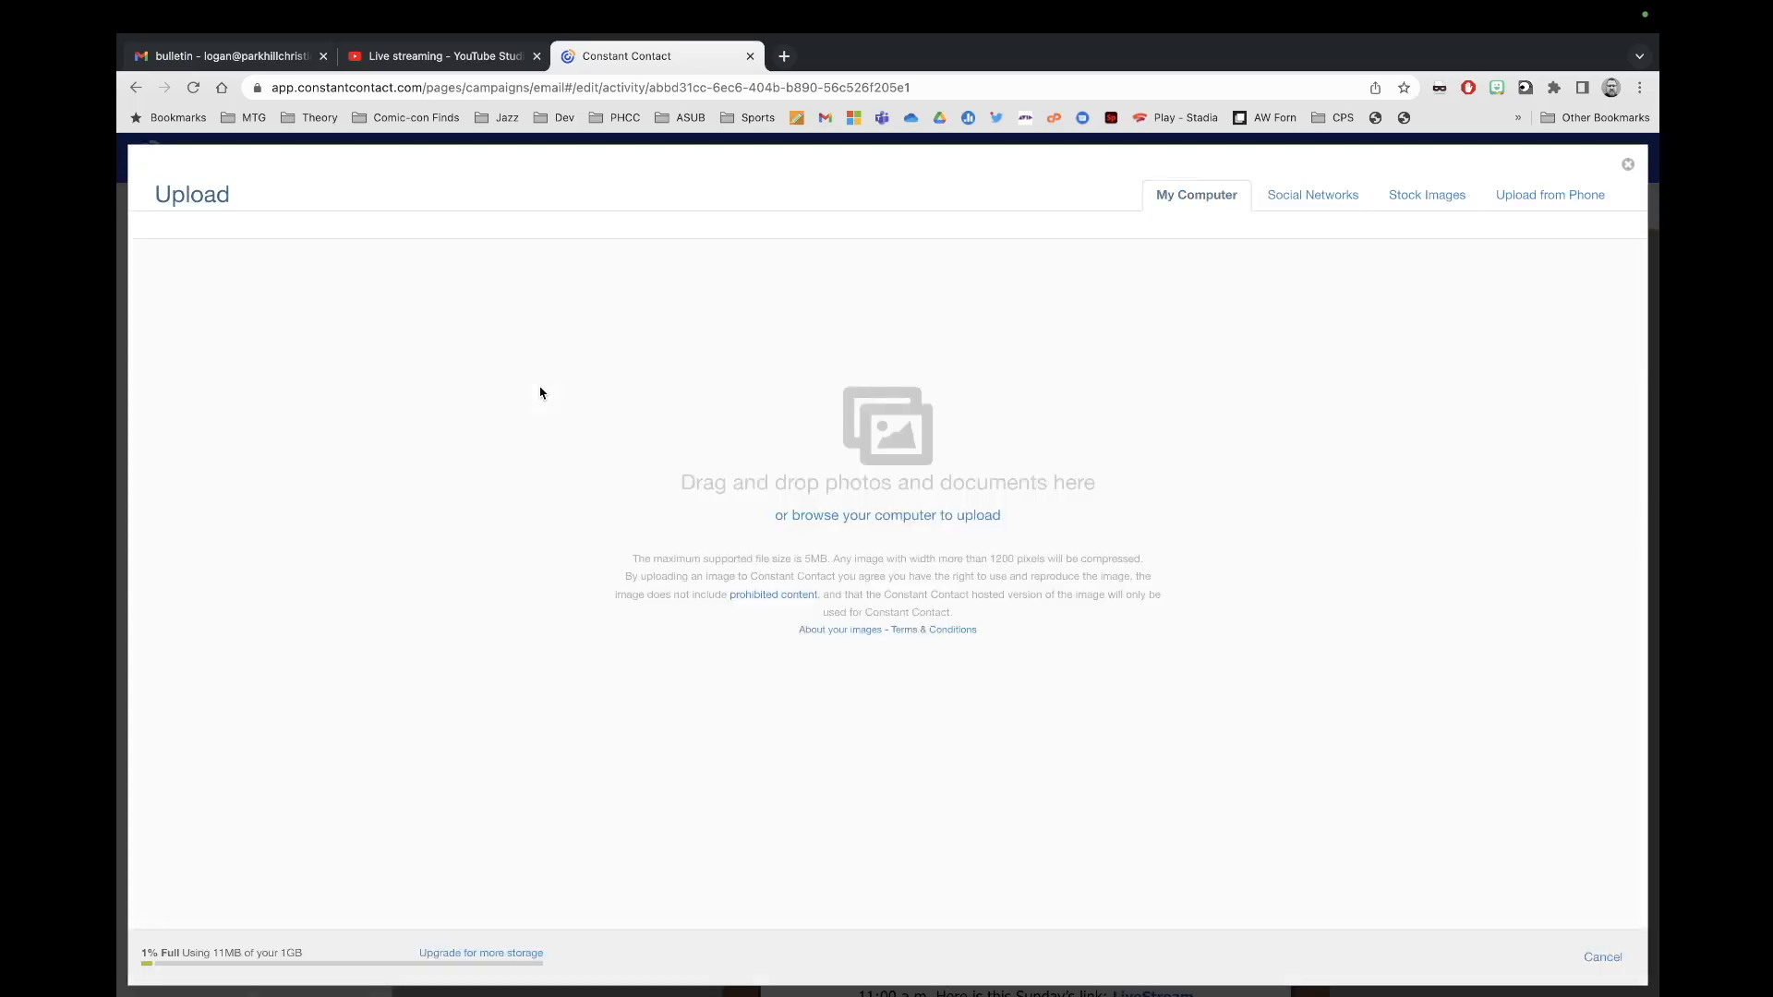
{"action": "left_click", "coordinate": [866, 525]}
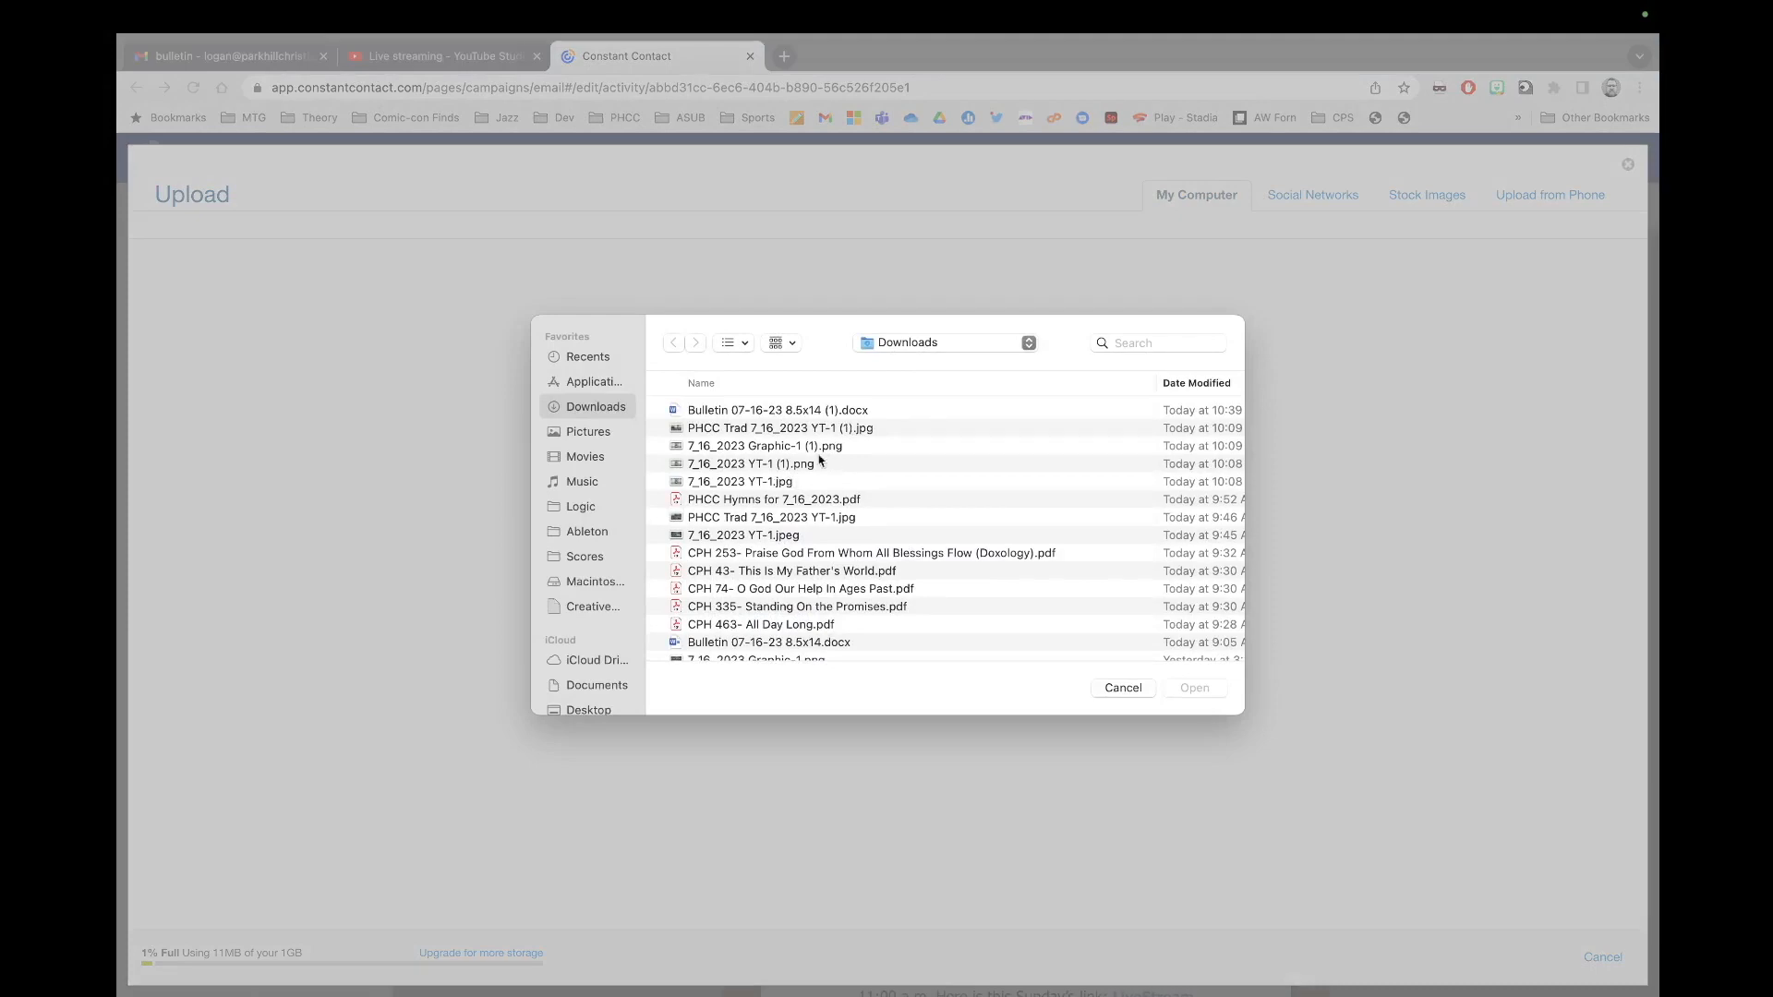
{"action": "left_click", "coordinate": [809, 447]}
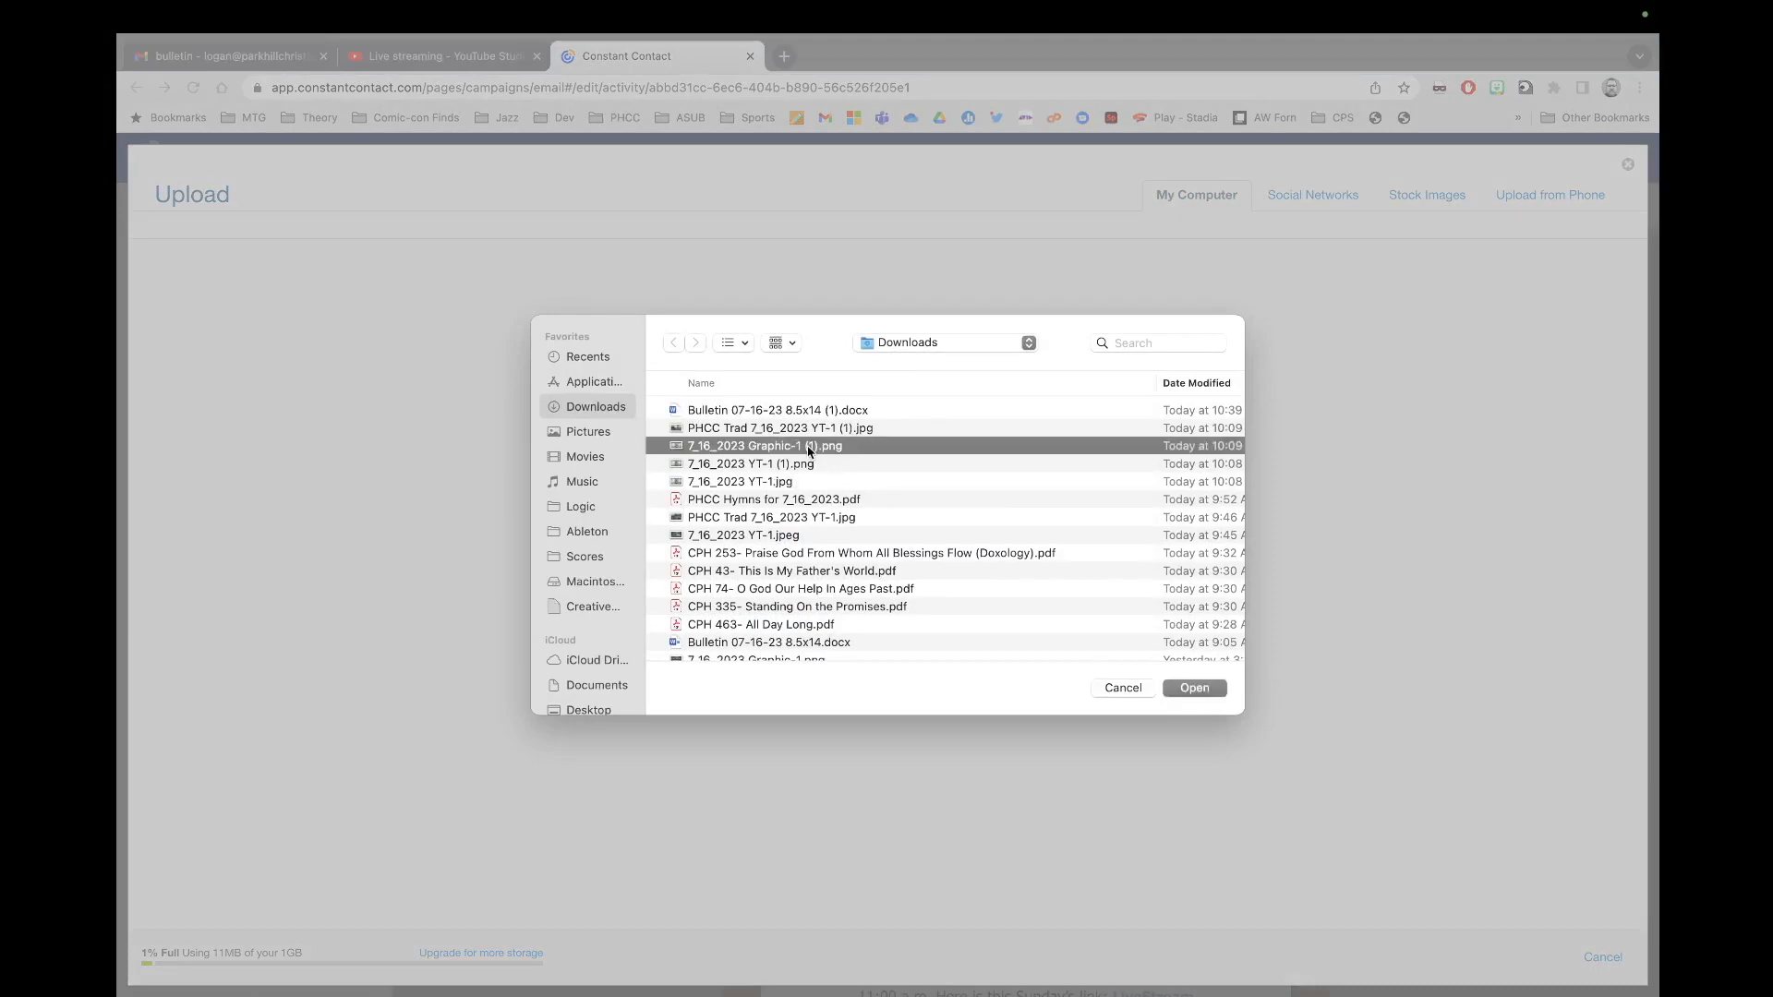
{"action": "left_click", "coordinate": [1198, 690]}
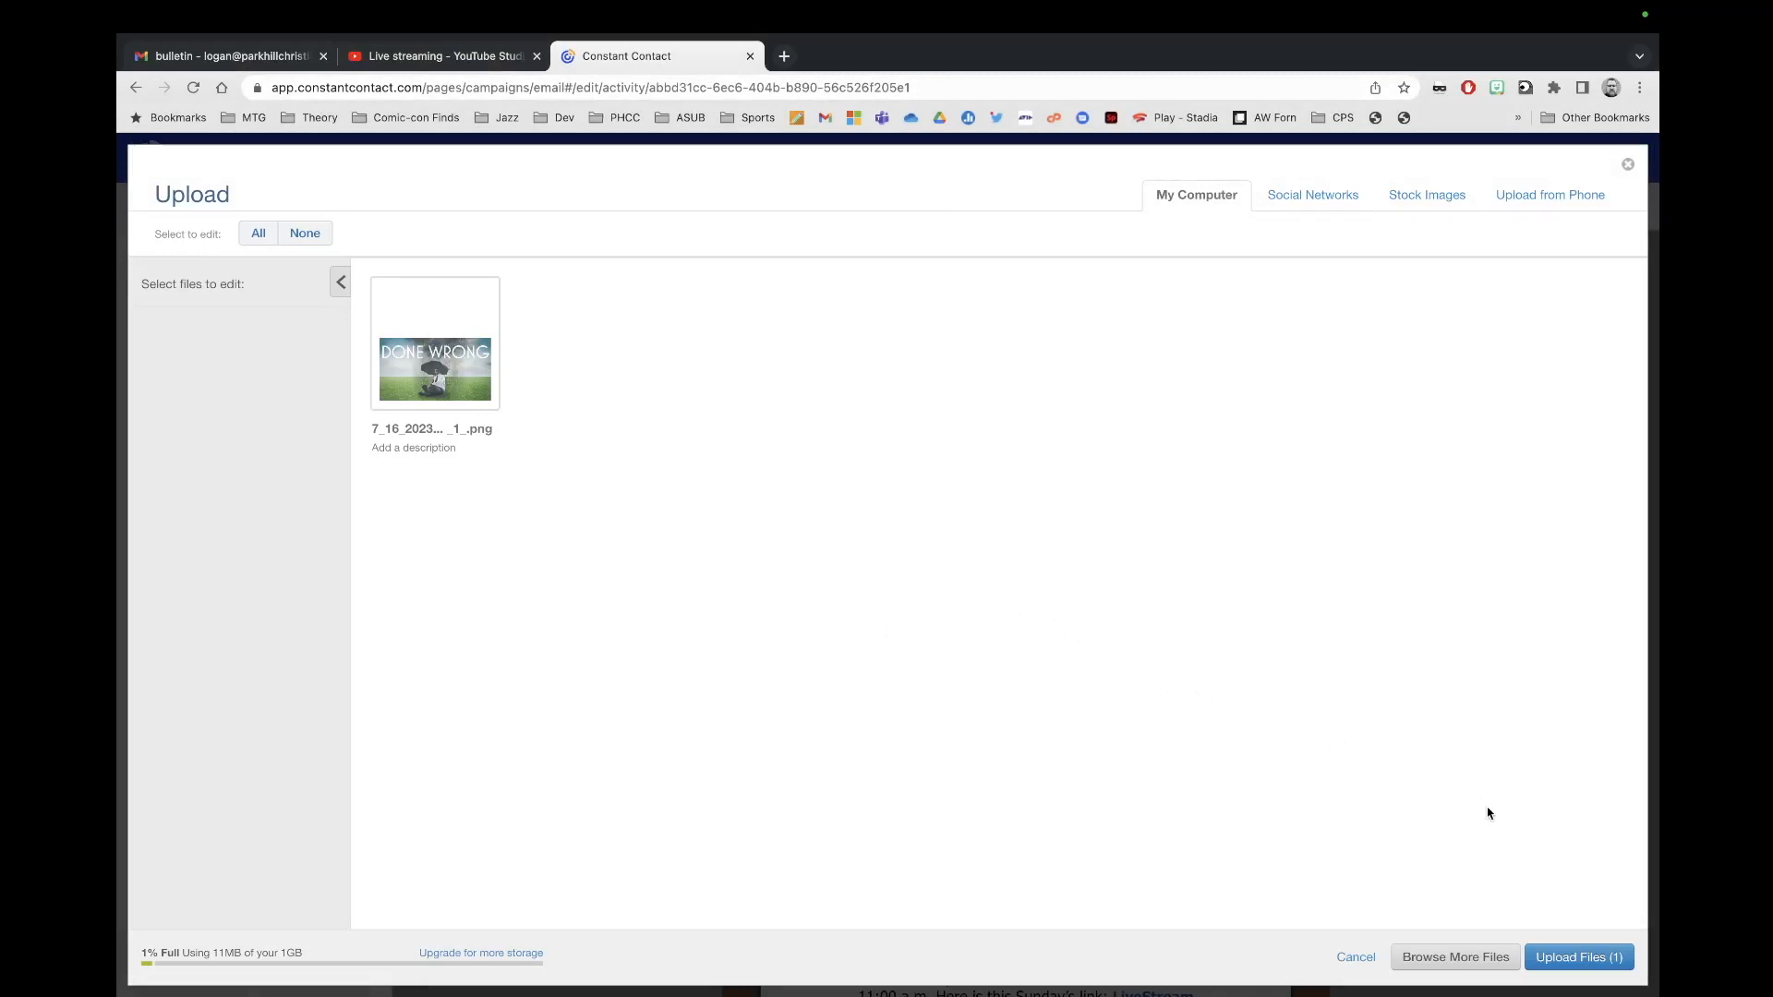
{"action": "left_click", "coordinate": [1572, 962]}
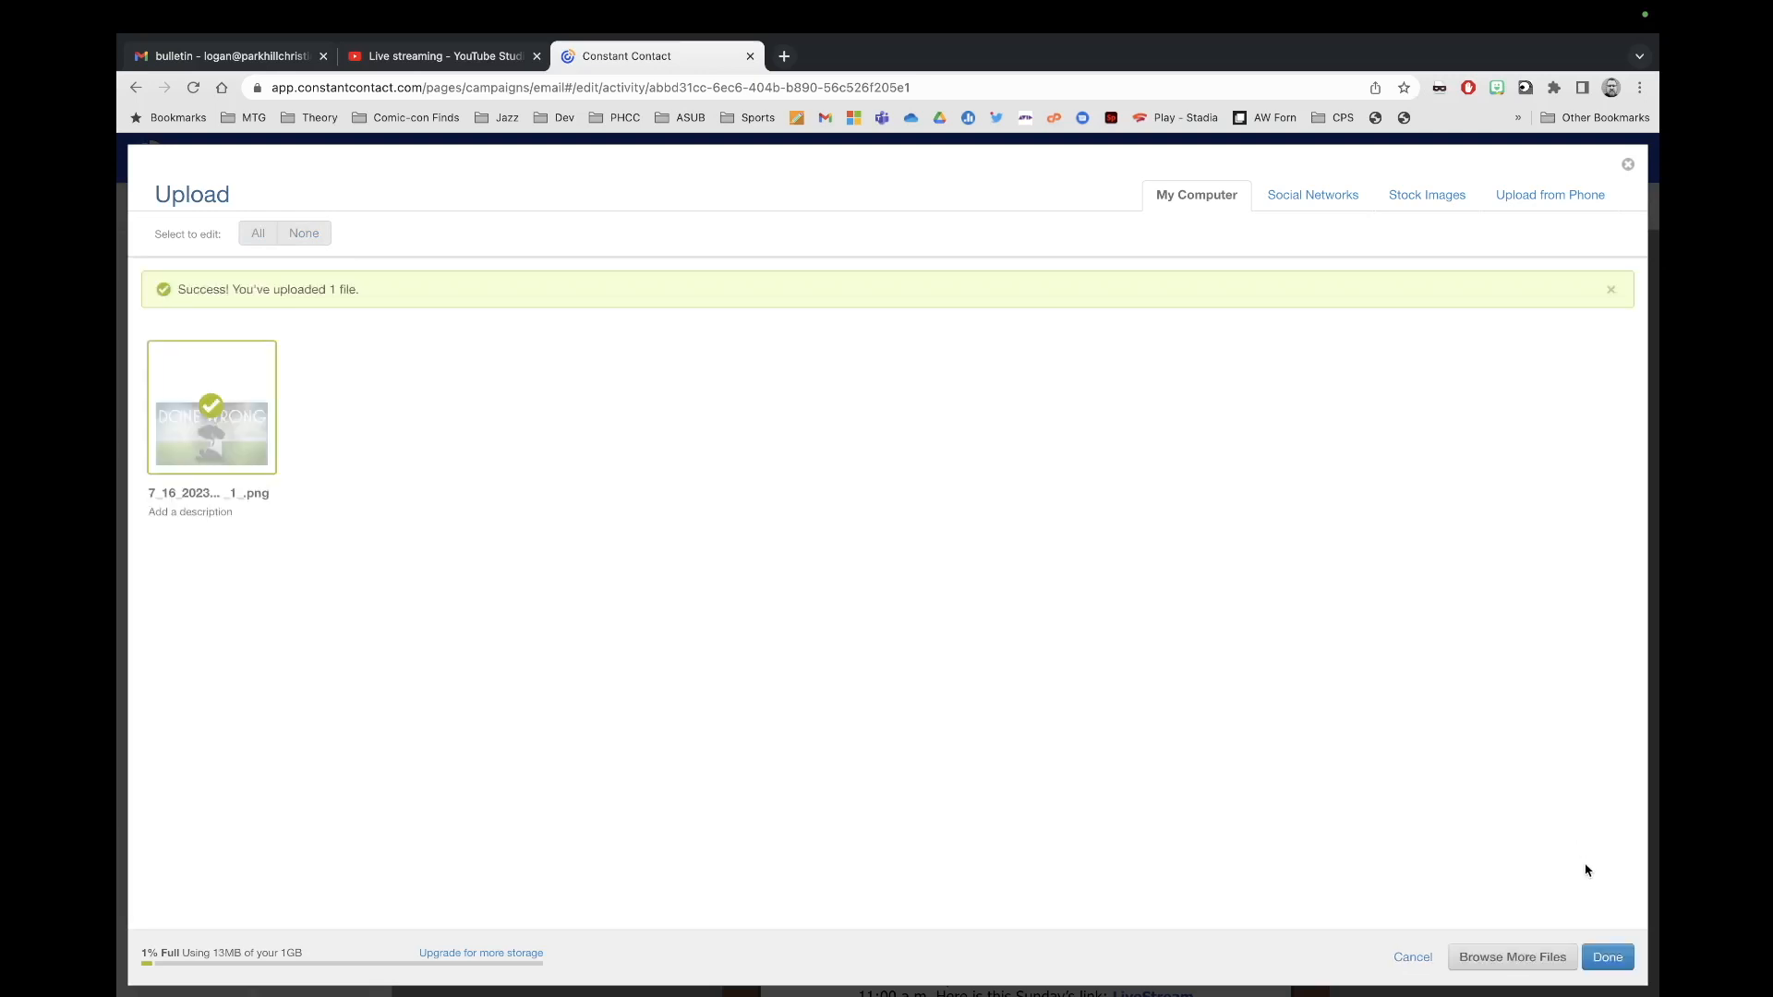
{"action": "left_click", "coordinate": [1608, 960]}
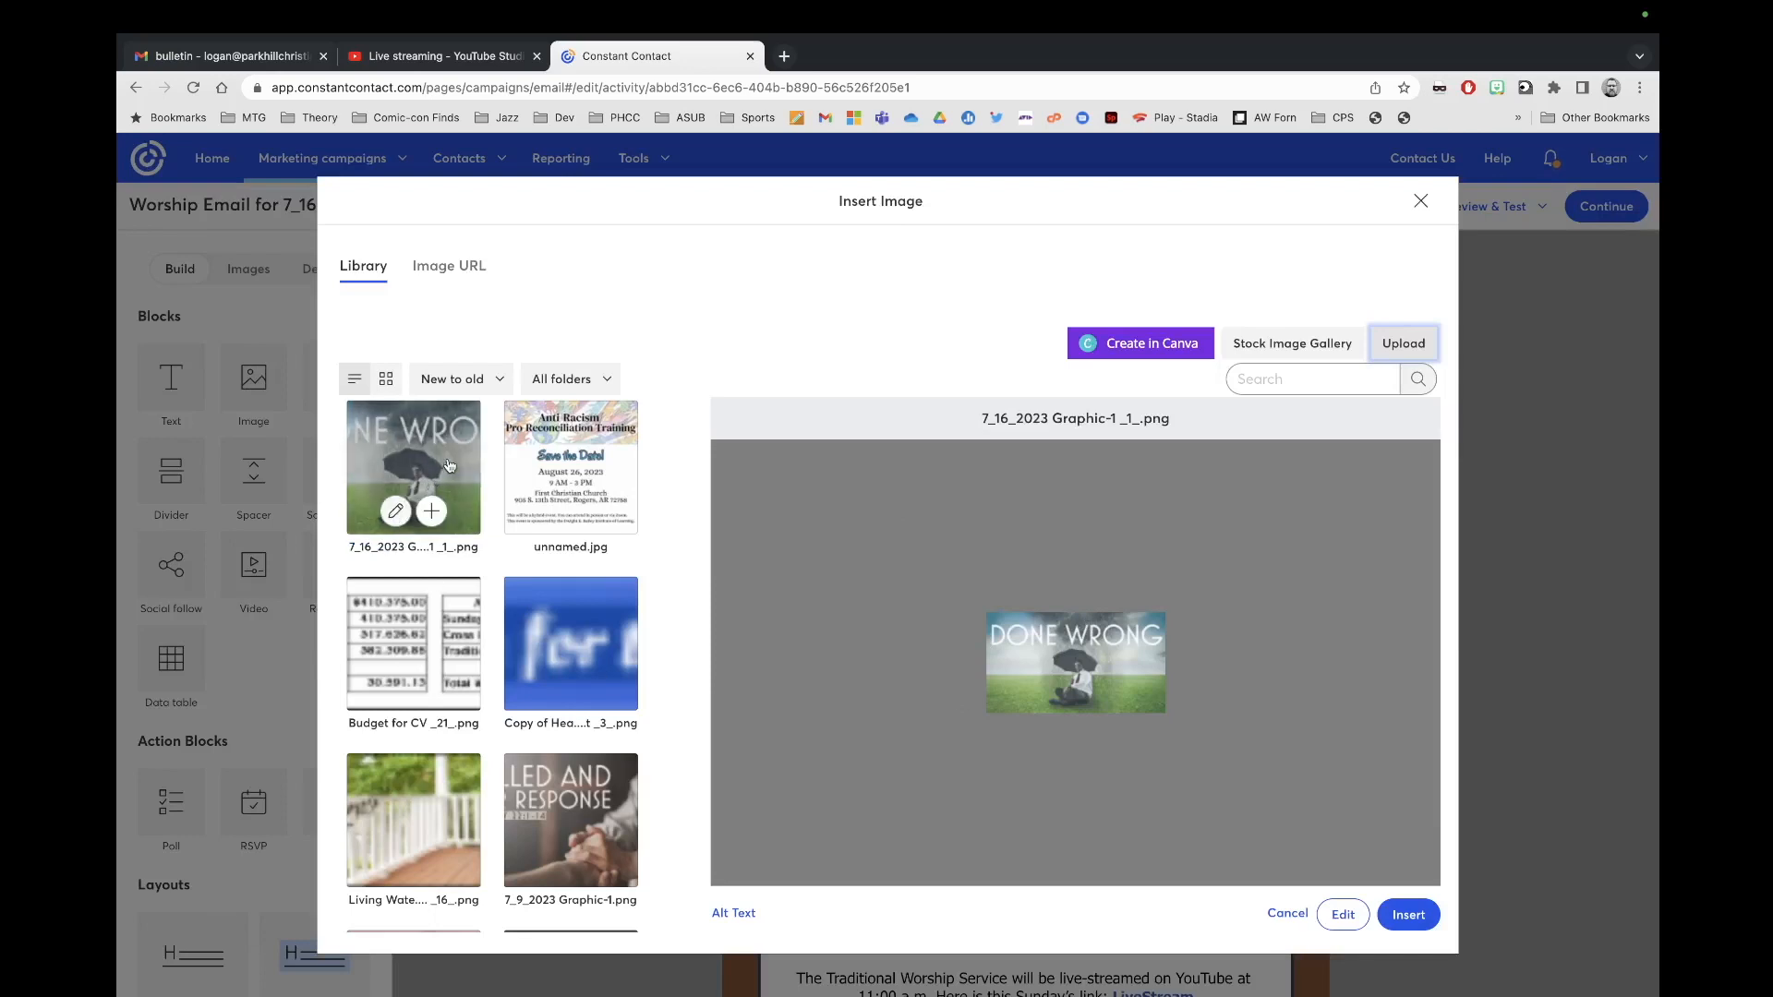
{"action": "left_click", "coordinate": [1410, 915]}
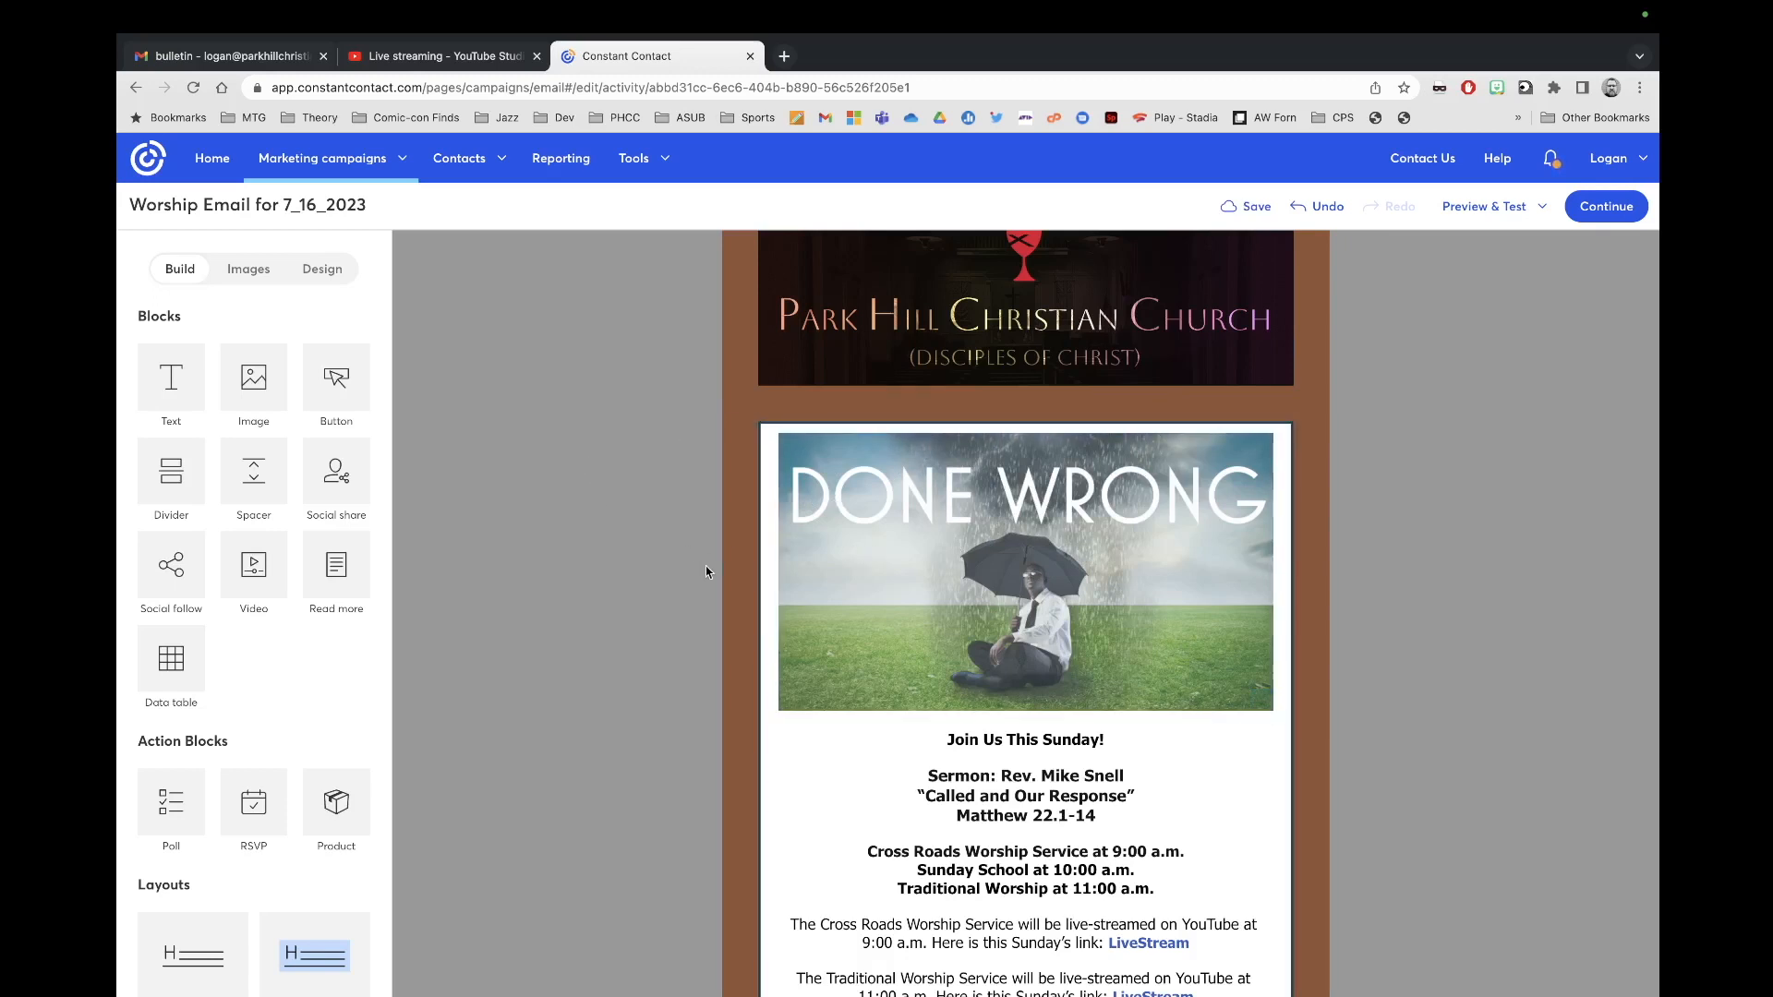
Step: In the Design settings, bring up the colour choices for the outer background
{"action": "left_click", "coordinate": [323, 273]}
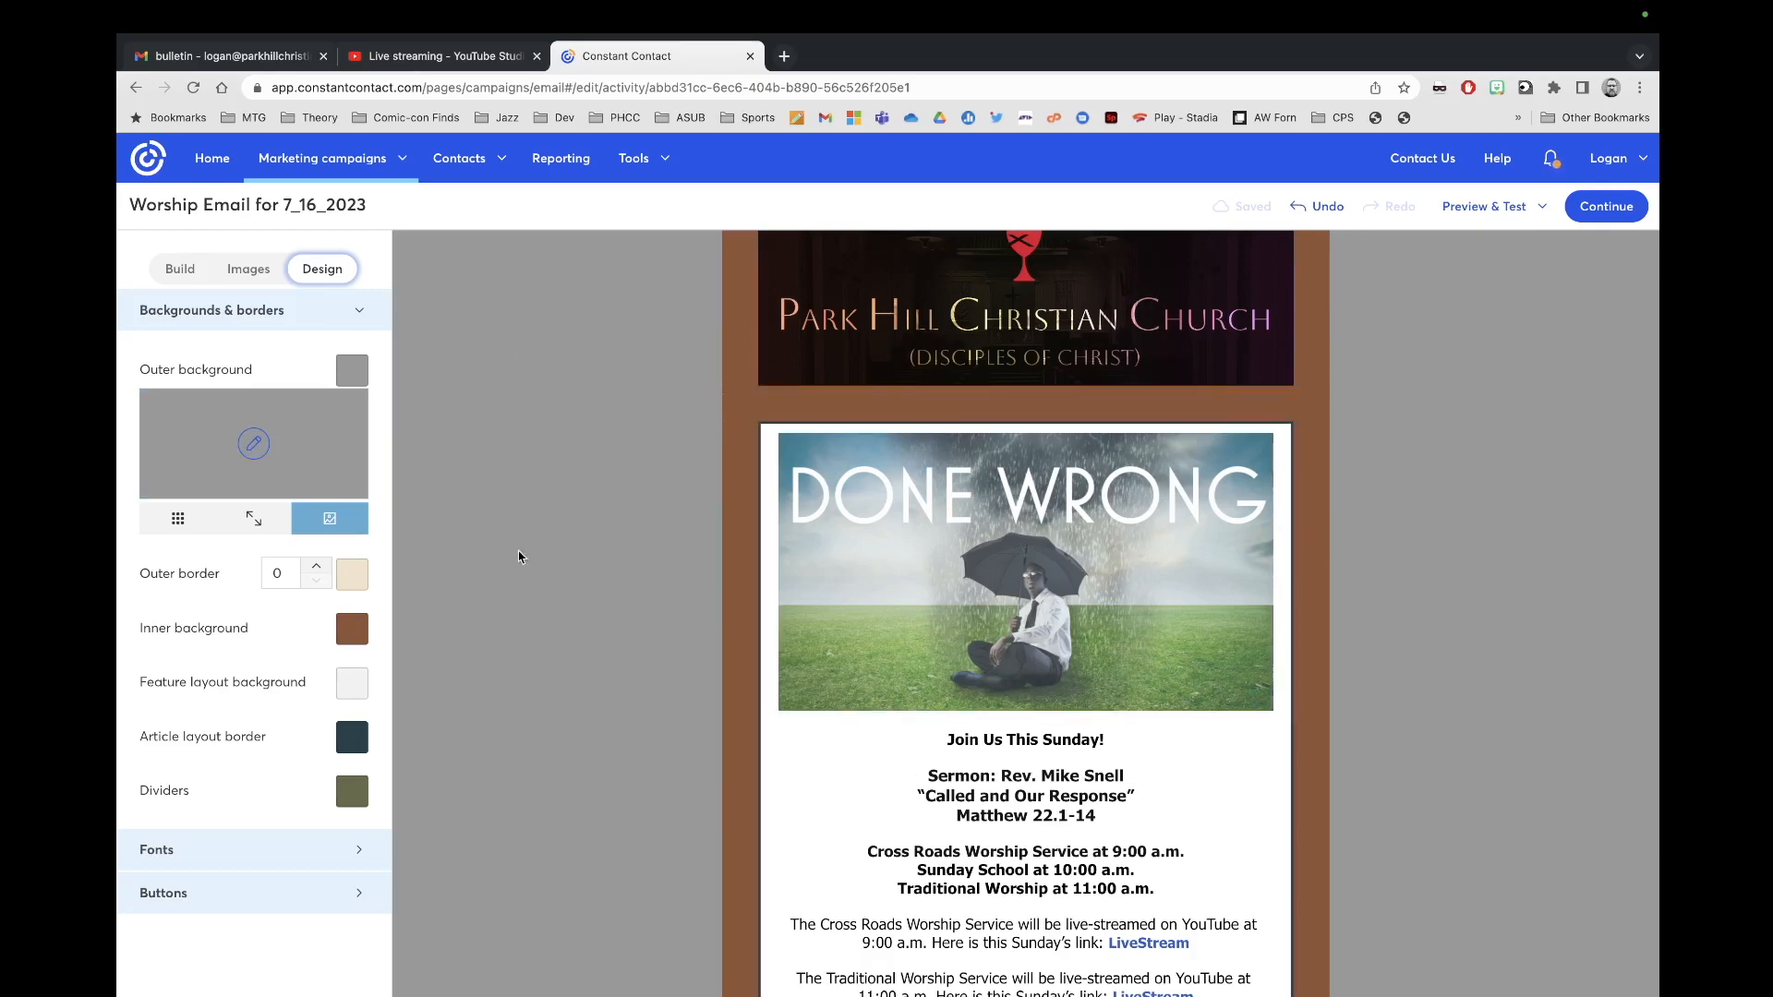
{"action": "left_click", "coordinate": [254, 444]}
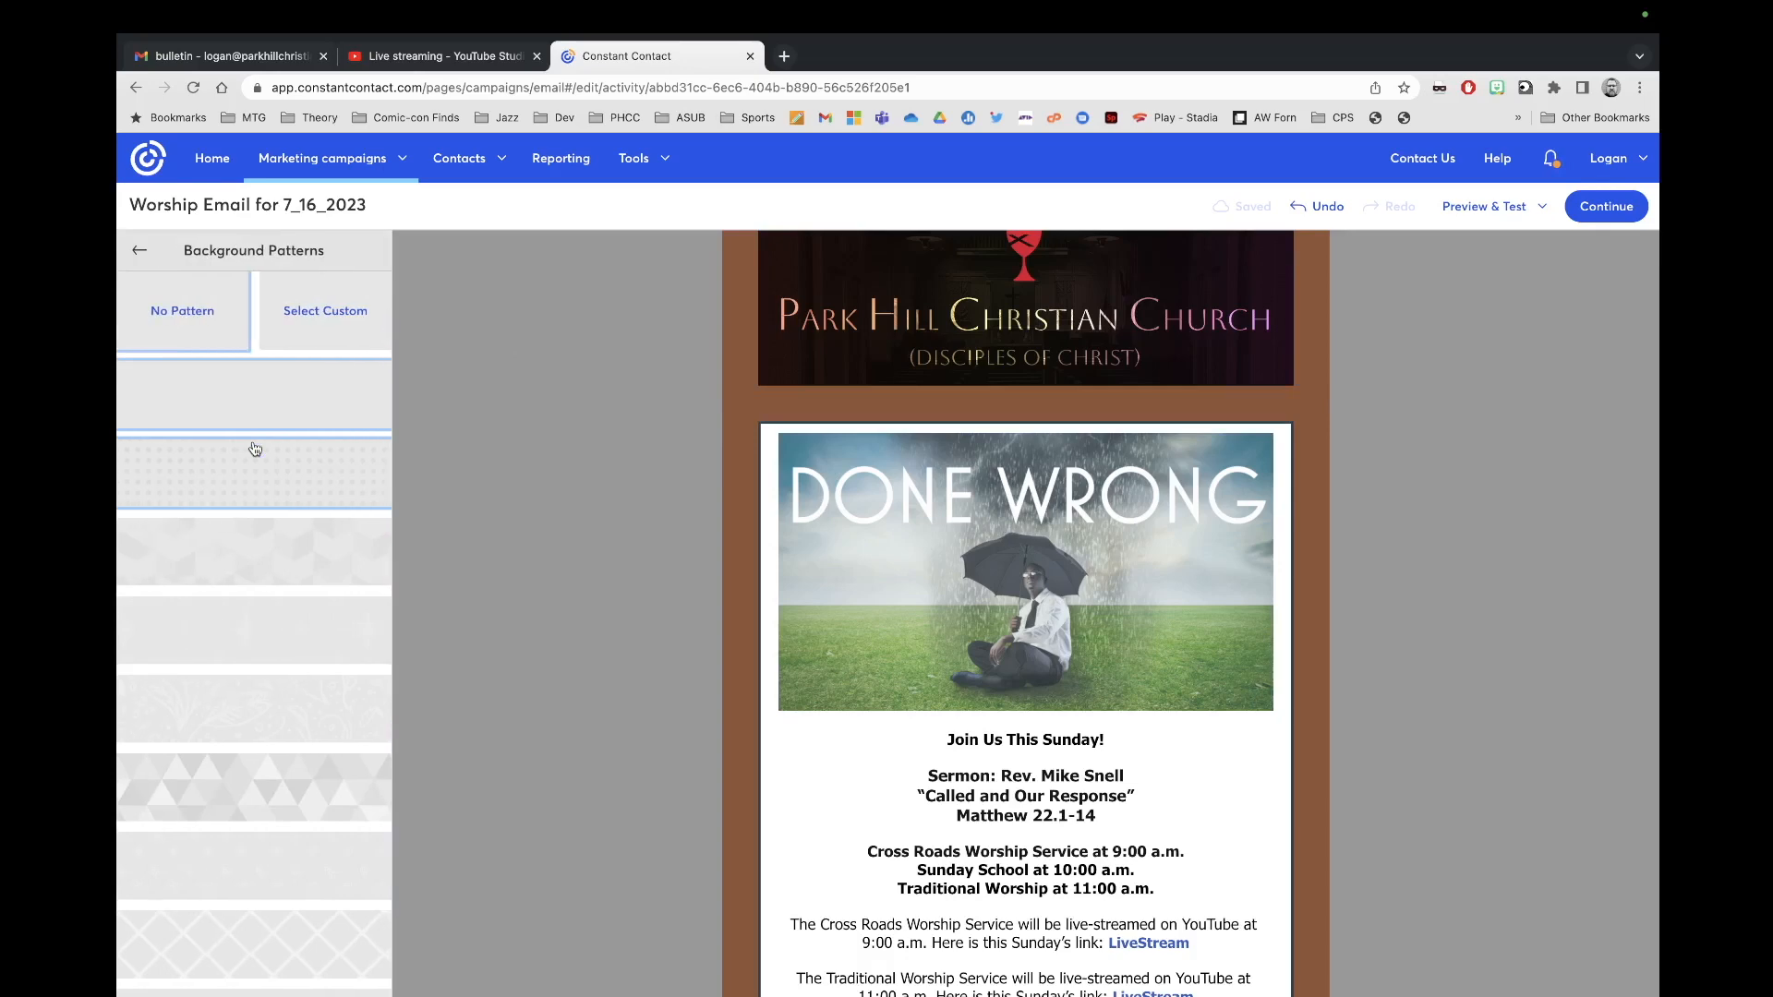
{"action": "left_click", "coordinate": [140, 250]}
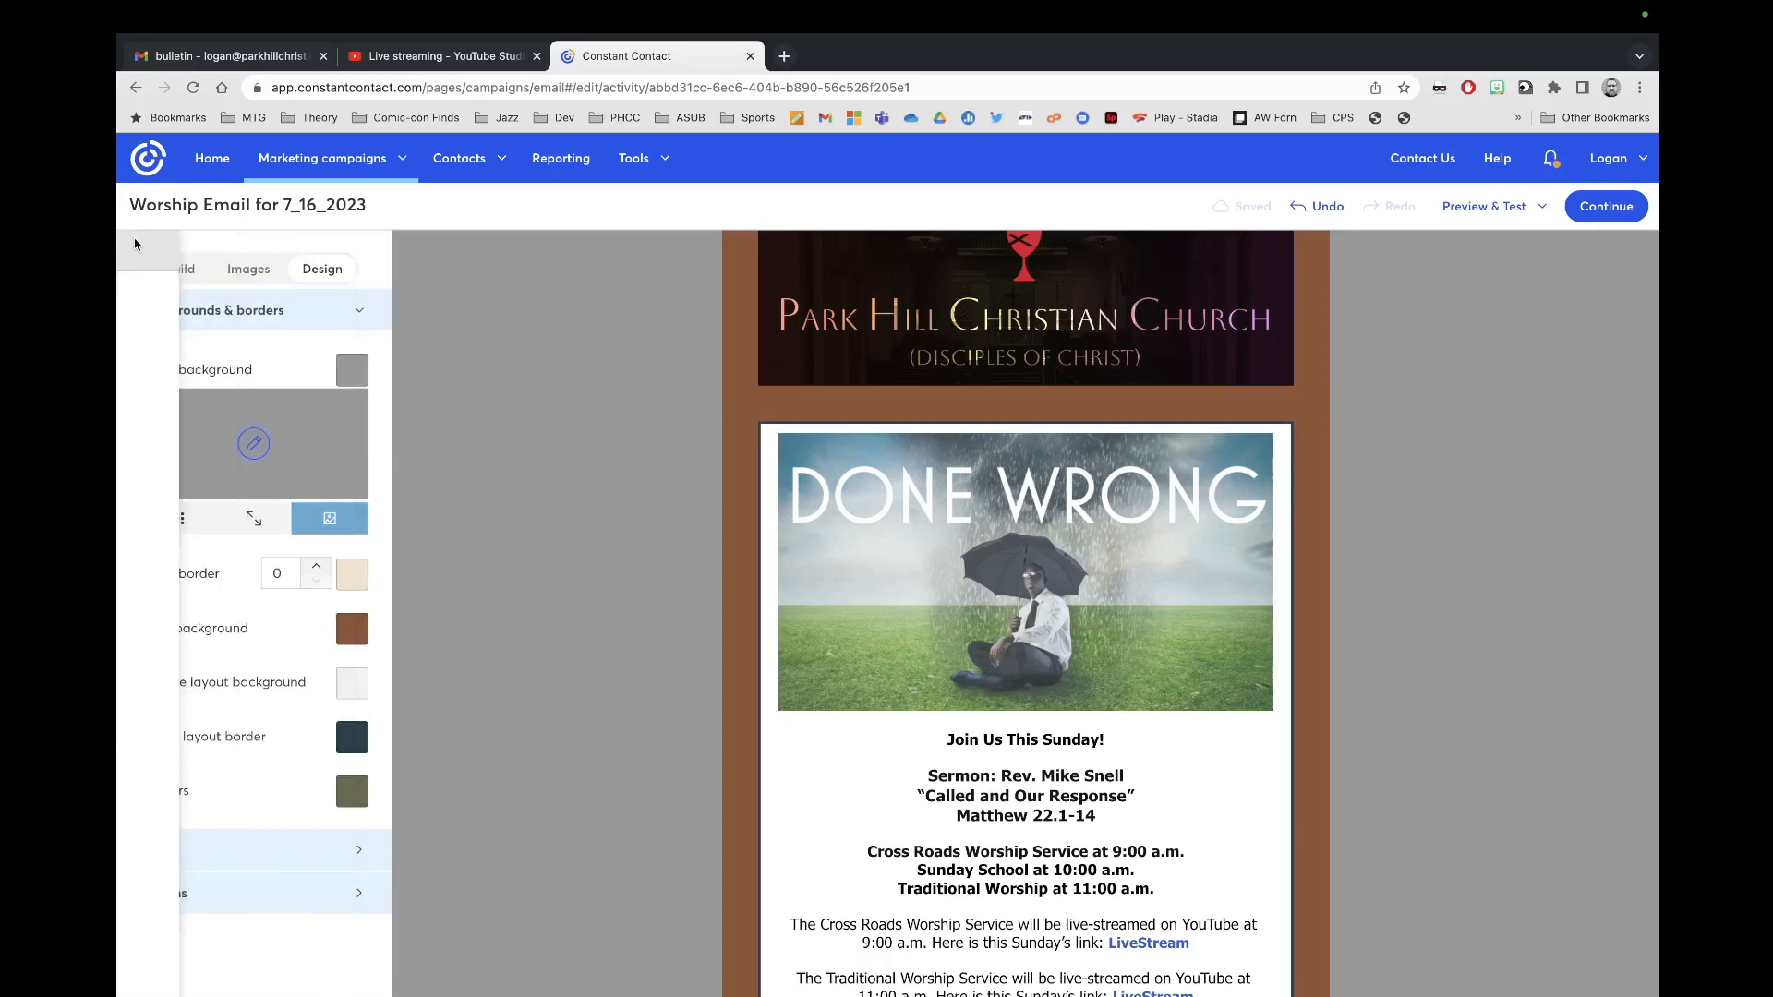
{"action": "left_click", "coordinate": [351, 372]}
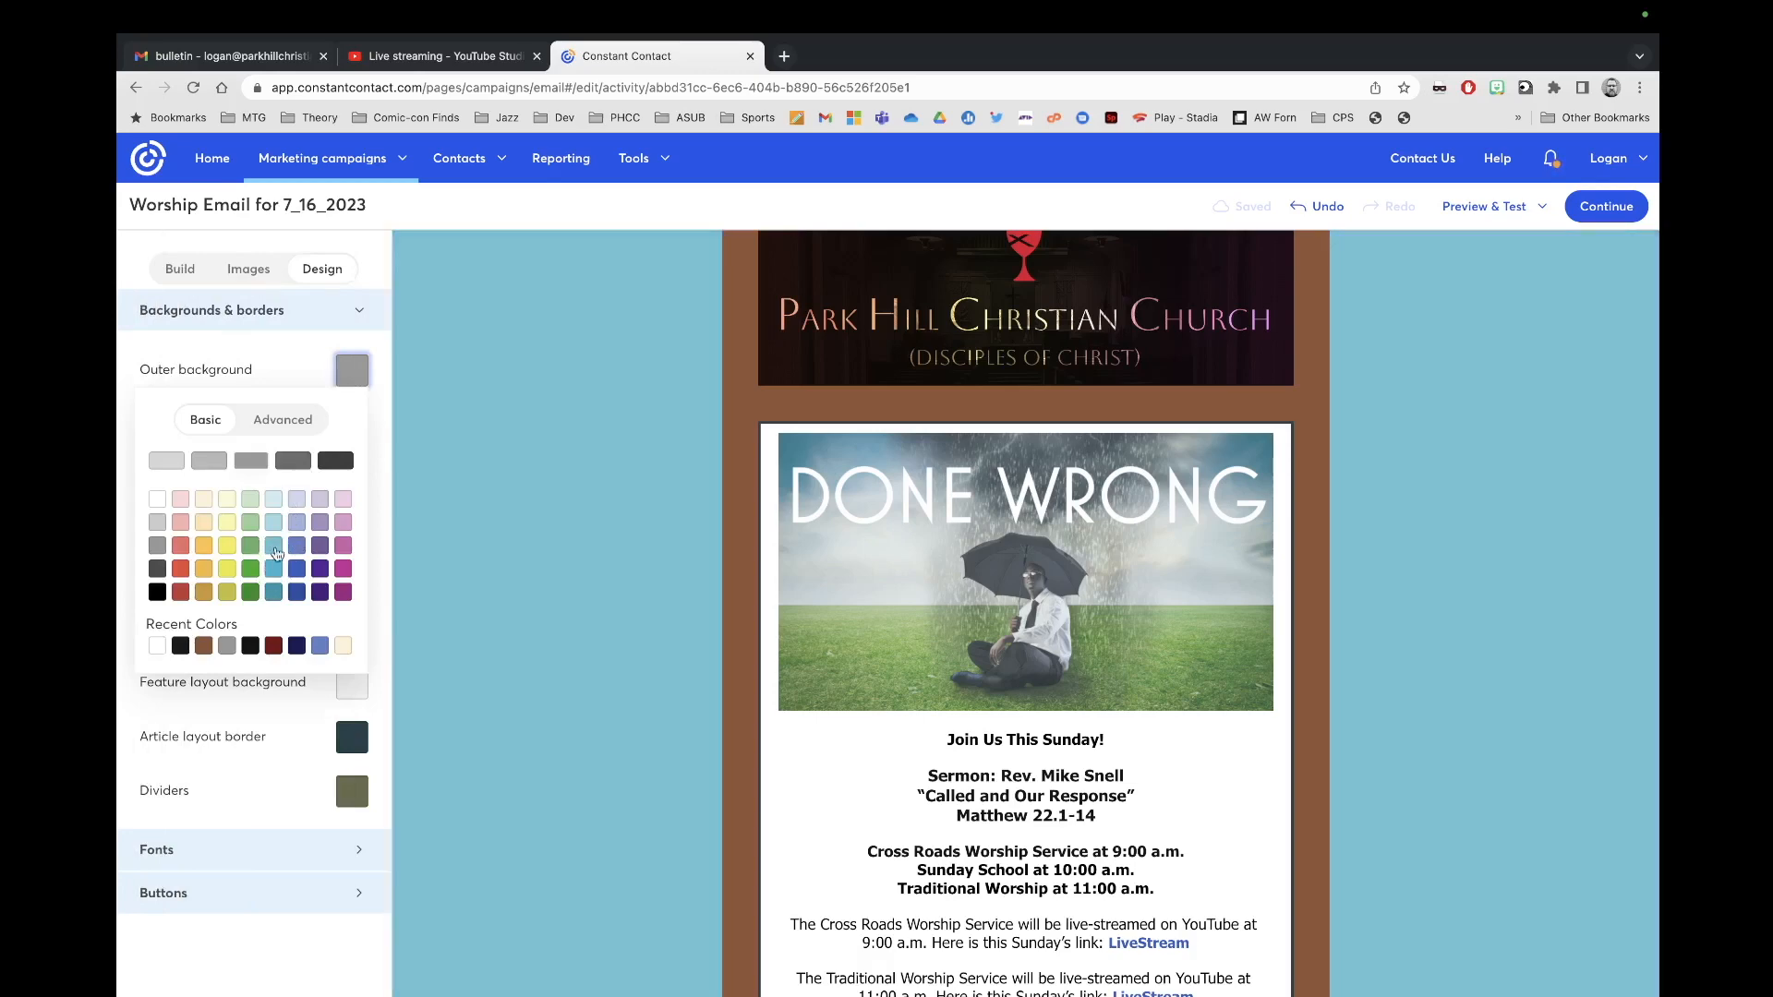
Step: Pick the custom teal 2b8198 for the outer background and apply it
{"action": "left_click", "coordinate": [305, 421]}
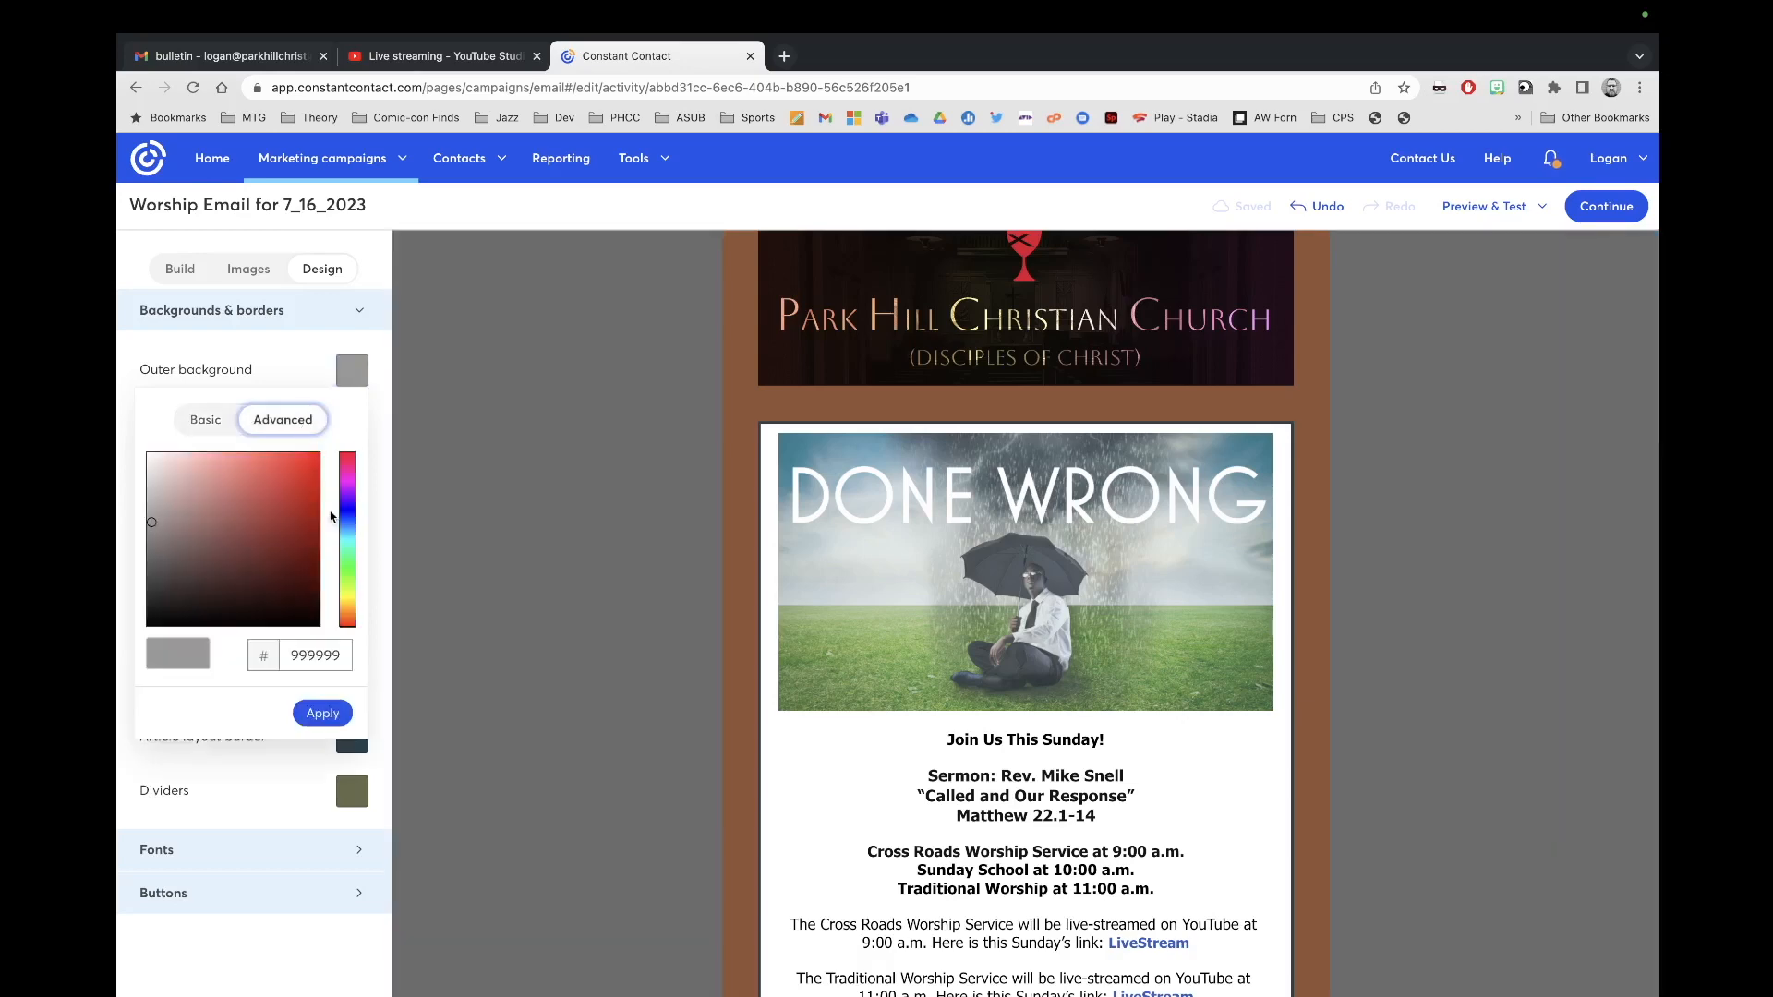
{"action": "left_click_drag", "start_coordinate": [346, 519], "coordinate": [348, 532]}
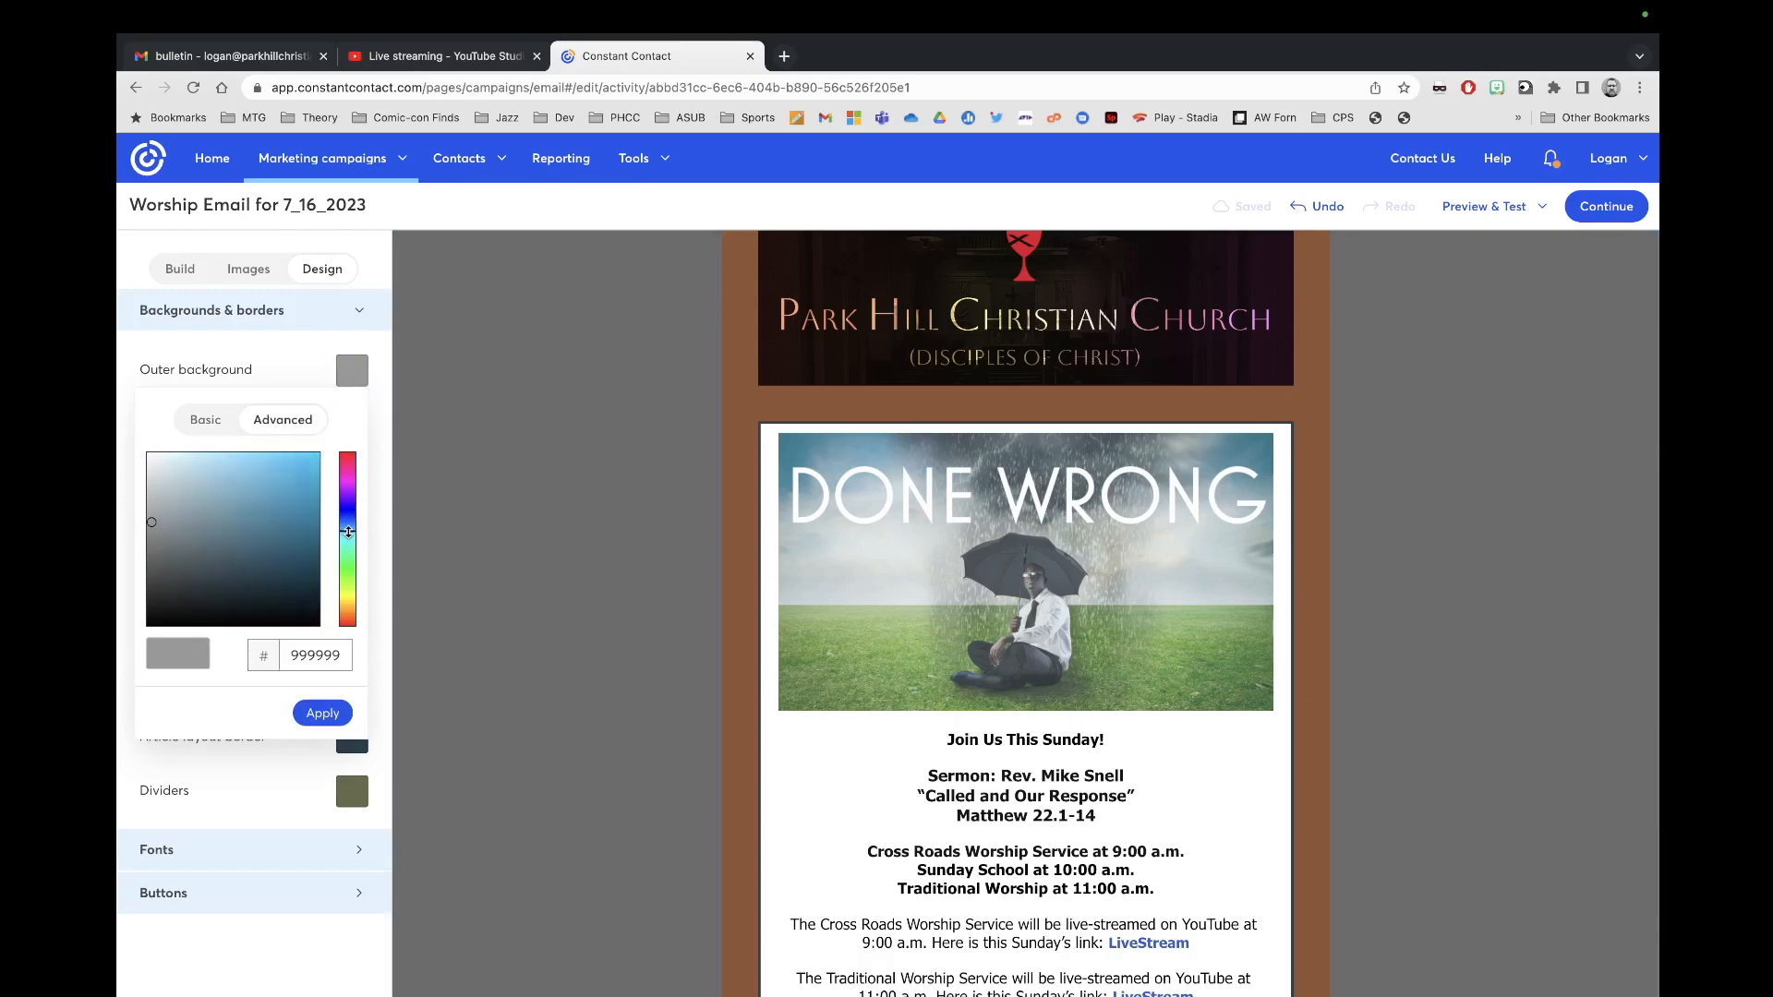
{"action": "left_click", "coordinate": [217, 496]}
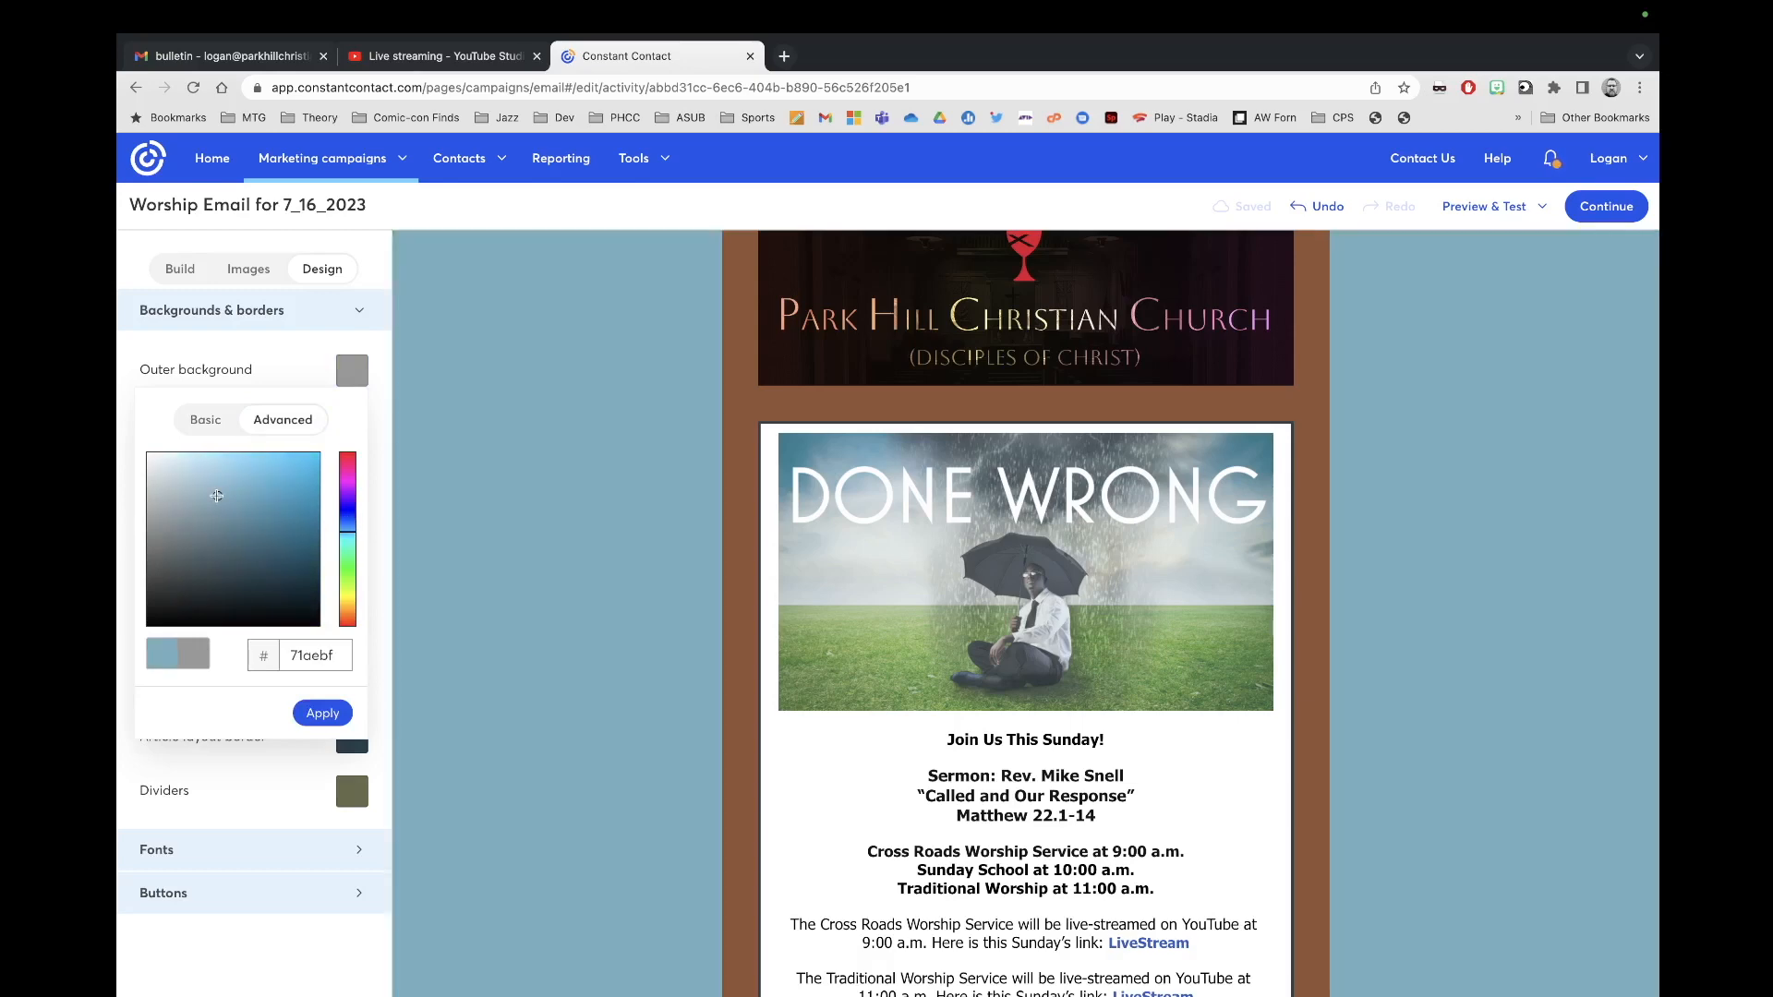
{"action": "left_click", "coordinate": [192, 493]}
{"action": "left_click", "coordinate": [252, 493]}
{"action": "left_click", "coordinate": [233, 480]}
{"action": "left_click", "coordinate": [247, 480]}
{"action": "left_click", "coordinate": [265, 481]}
{"action": "left_click", "coordinate": [268, 519]}
{"action": "left_click", "coordinate": [271, 523]}
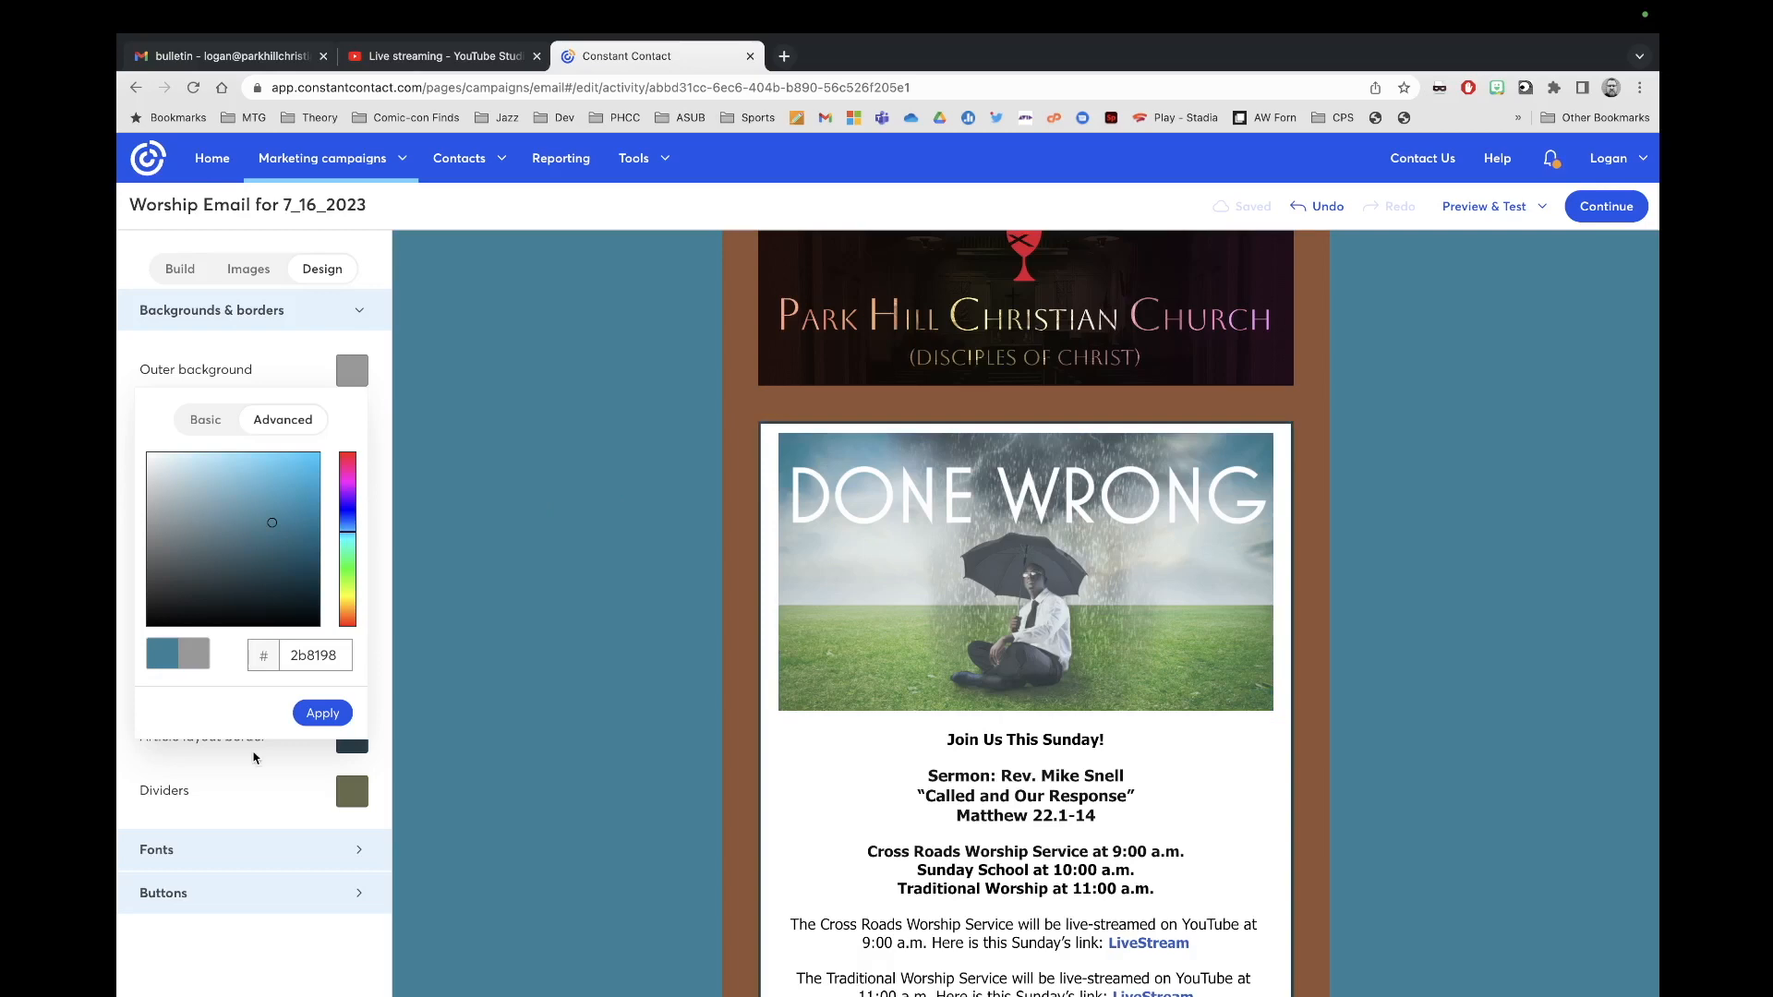
{"action": "left_click", "coordinate": [331, 719]}
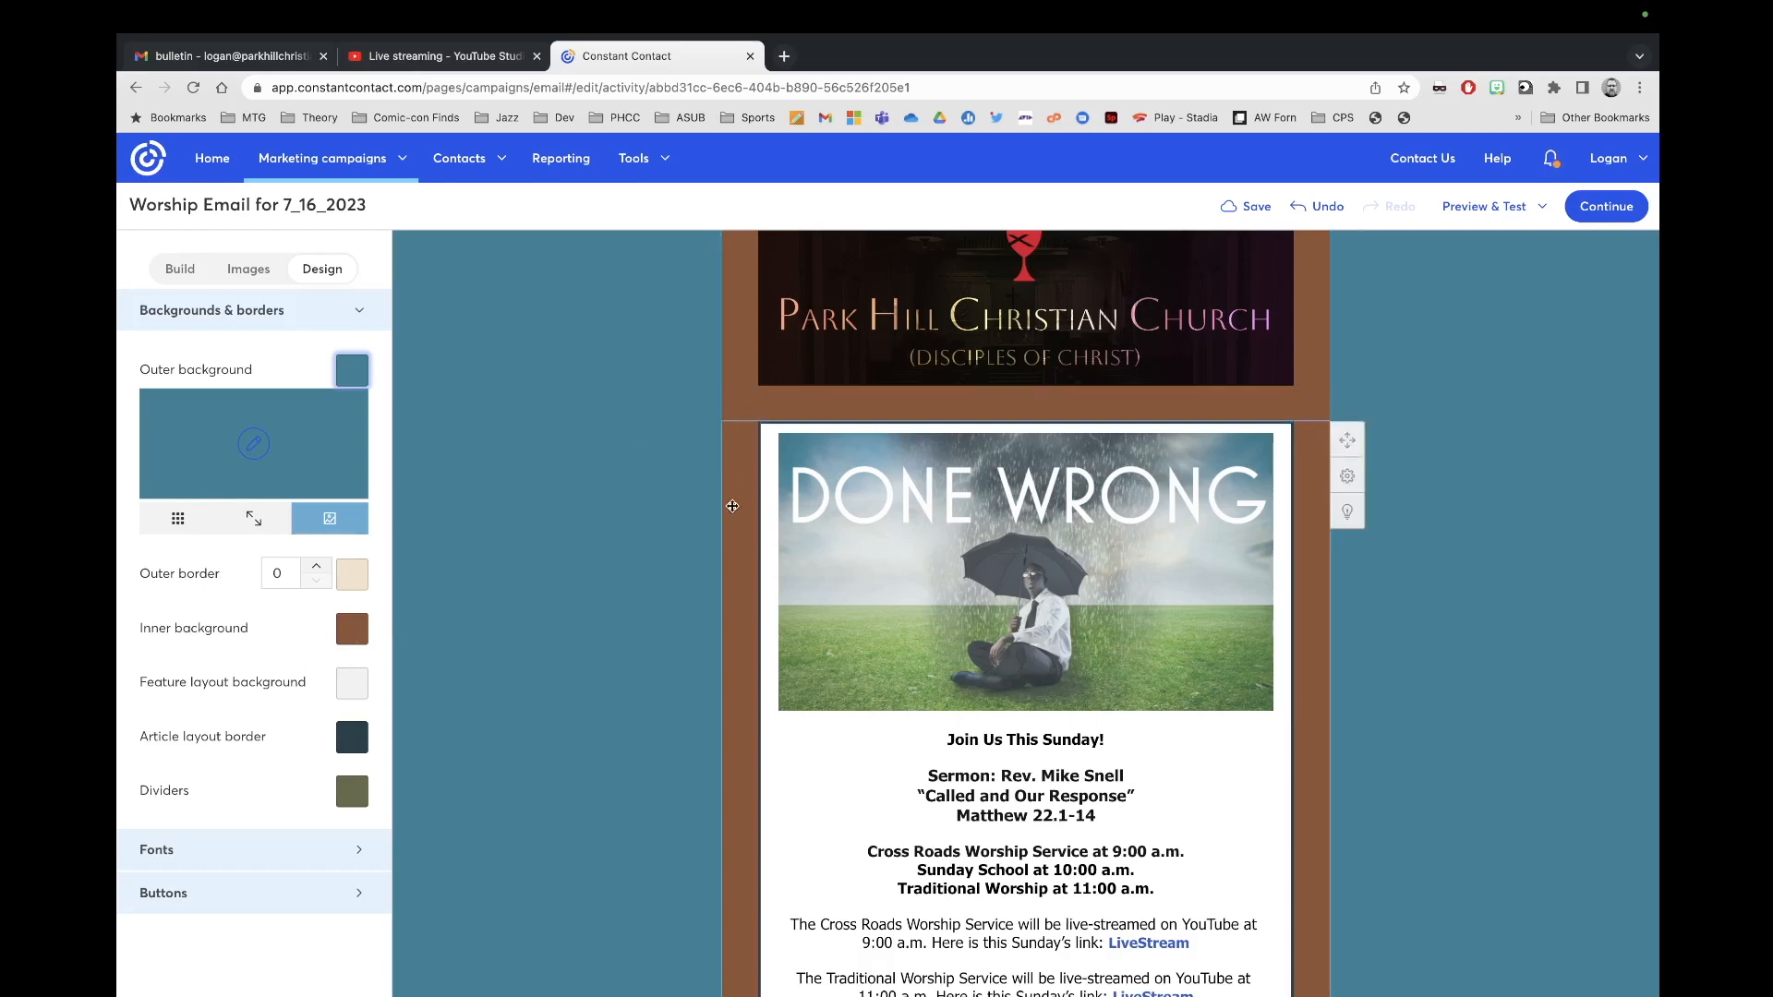
Step: Open the inner background's advanced colour picker and try pale grey and green shades
{"action": "left_click", "coordinate": [352, 629]}
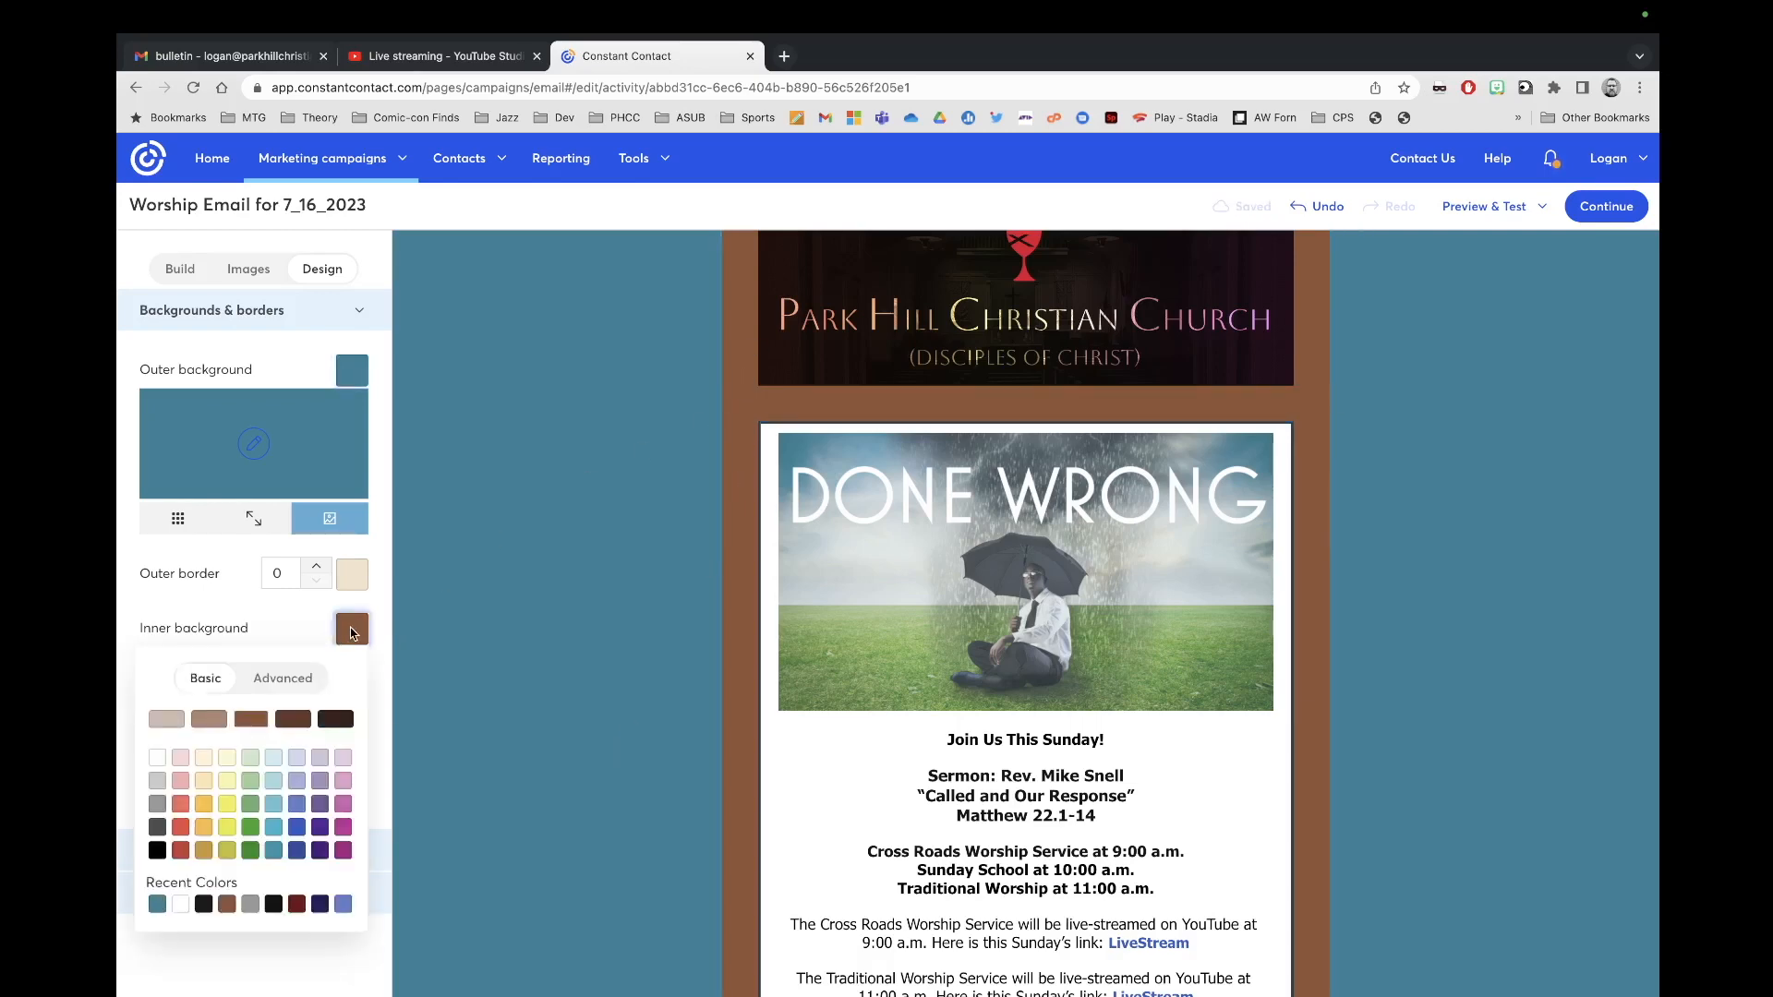
{"action": "left_click", "coordinate": [283, 678]}
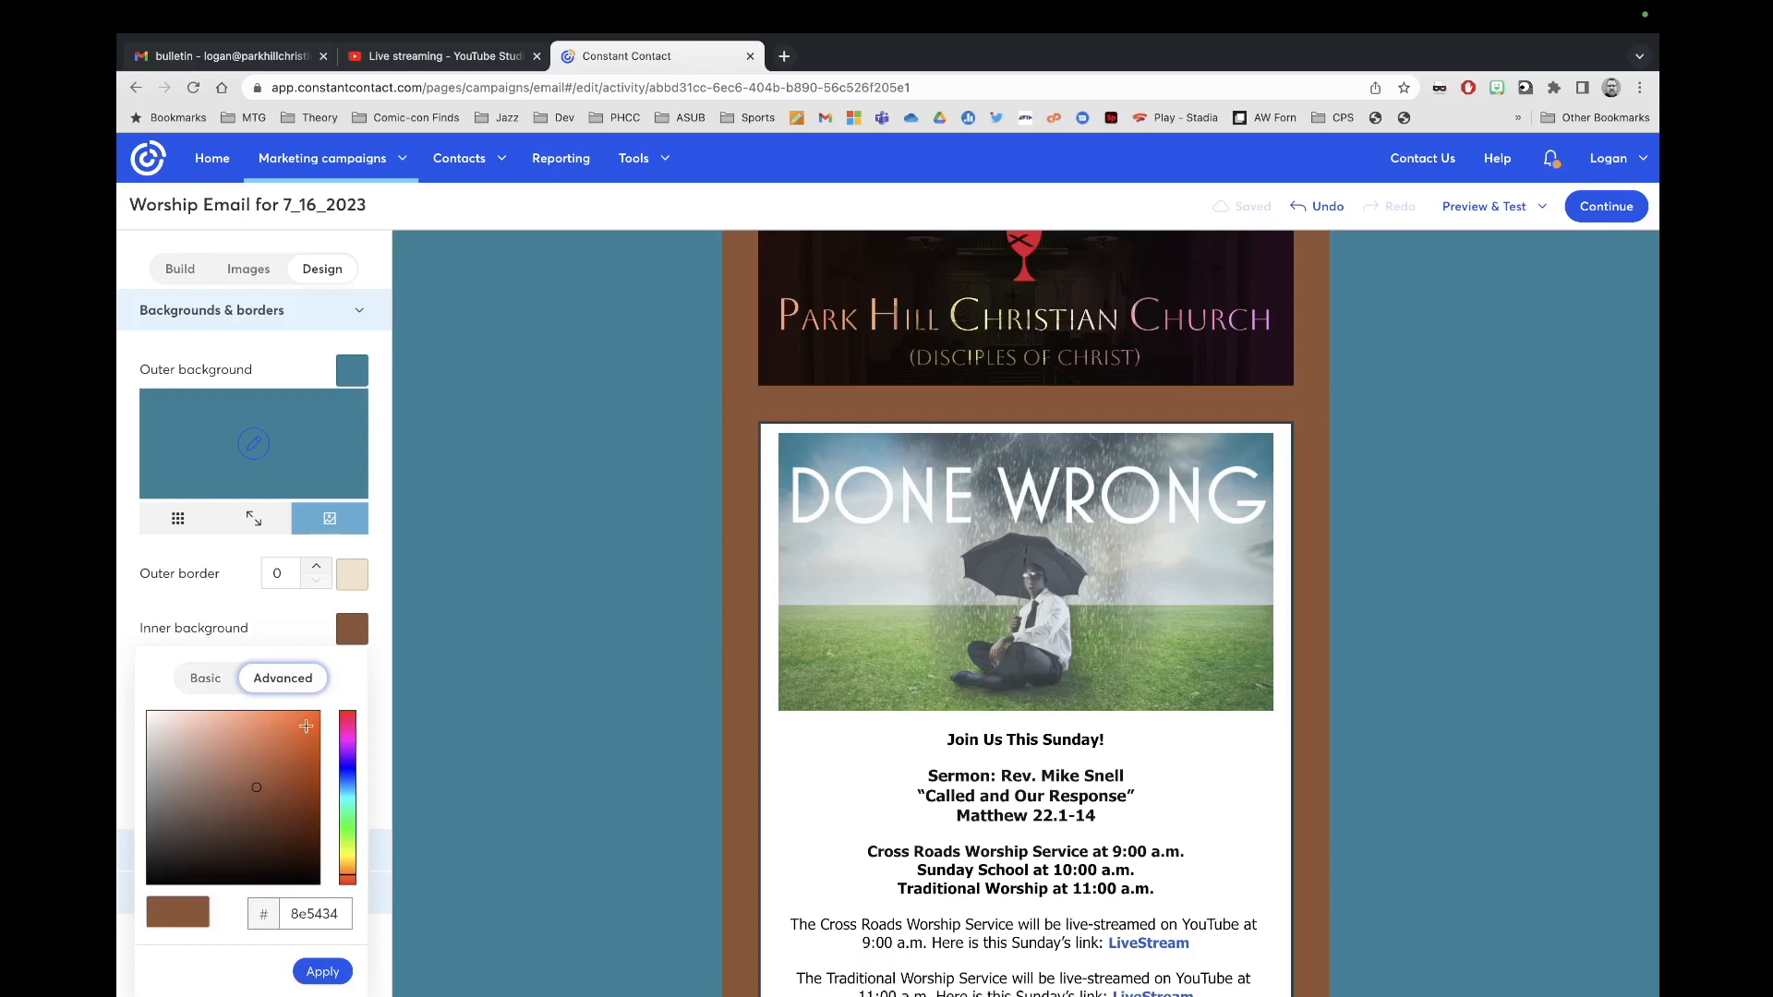
{"action": "left_click_drag", "start_coordinate": [348, 866], "coordinate": [347, 784]}
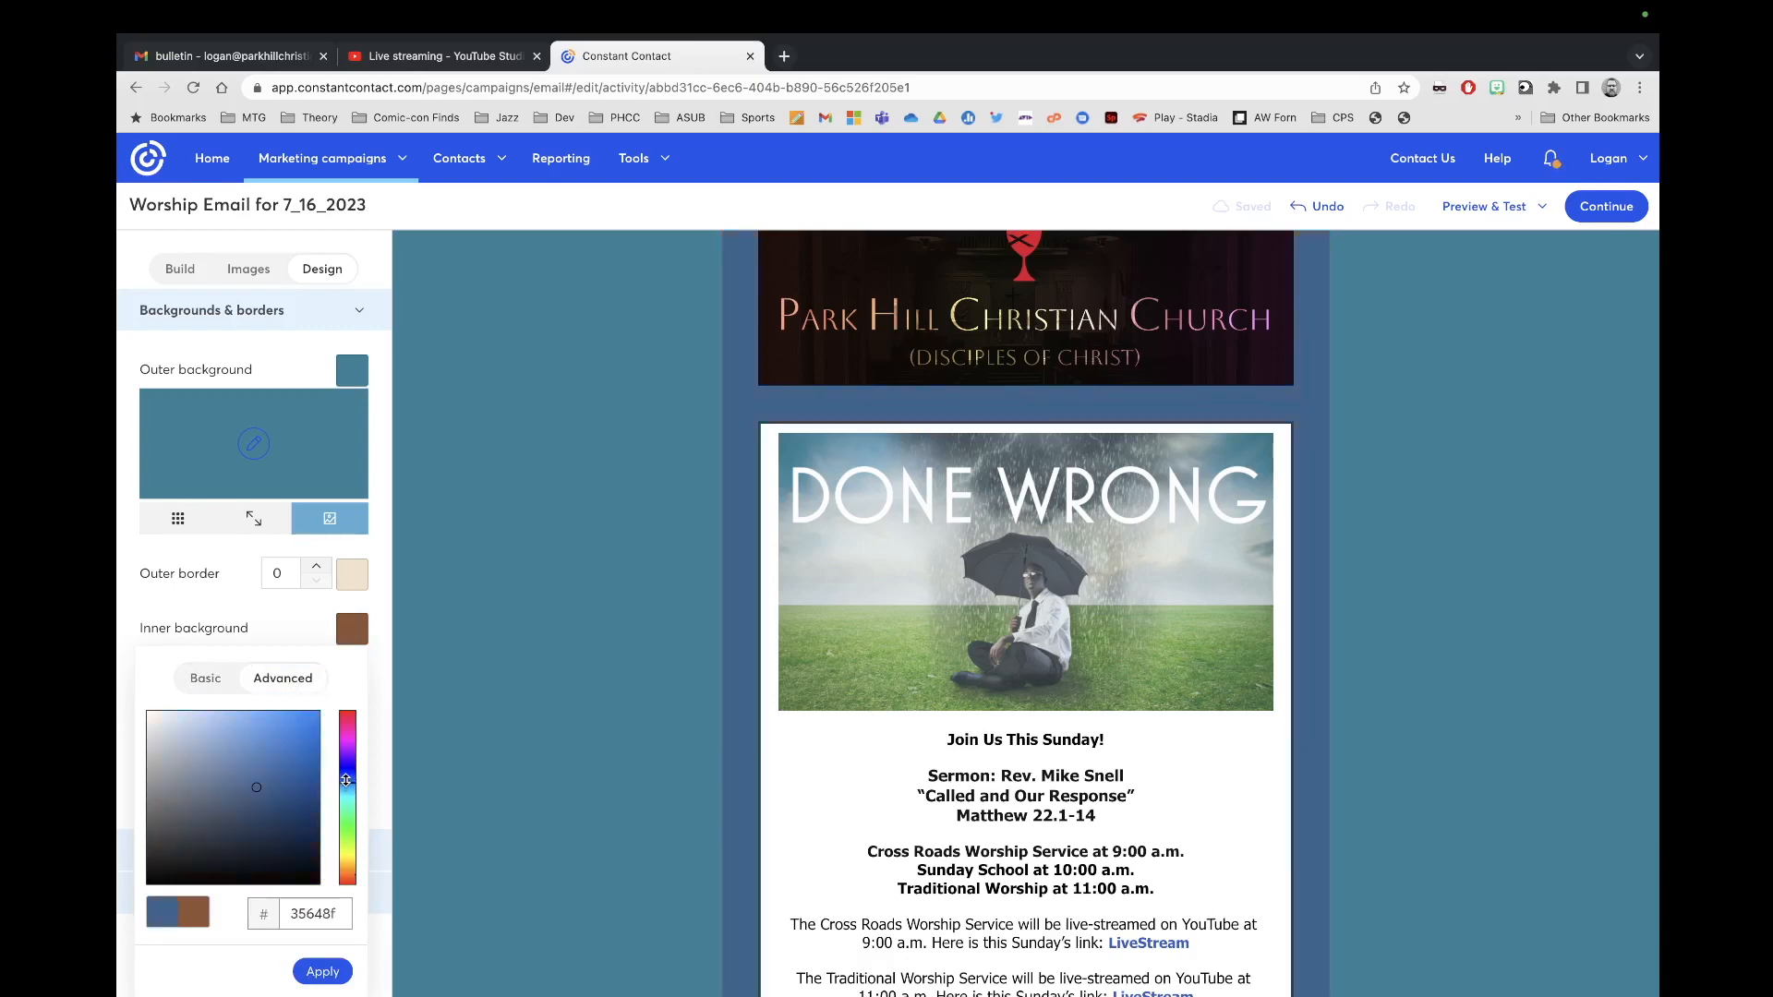
{"action": "left_click", "coordinate": [161, 743]}
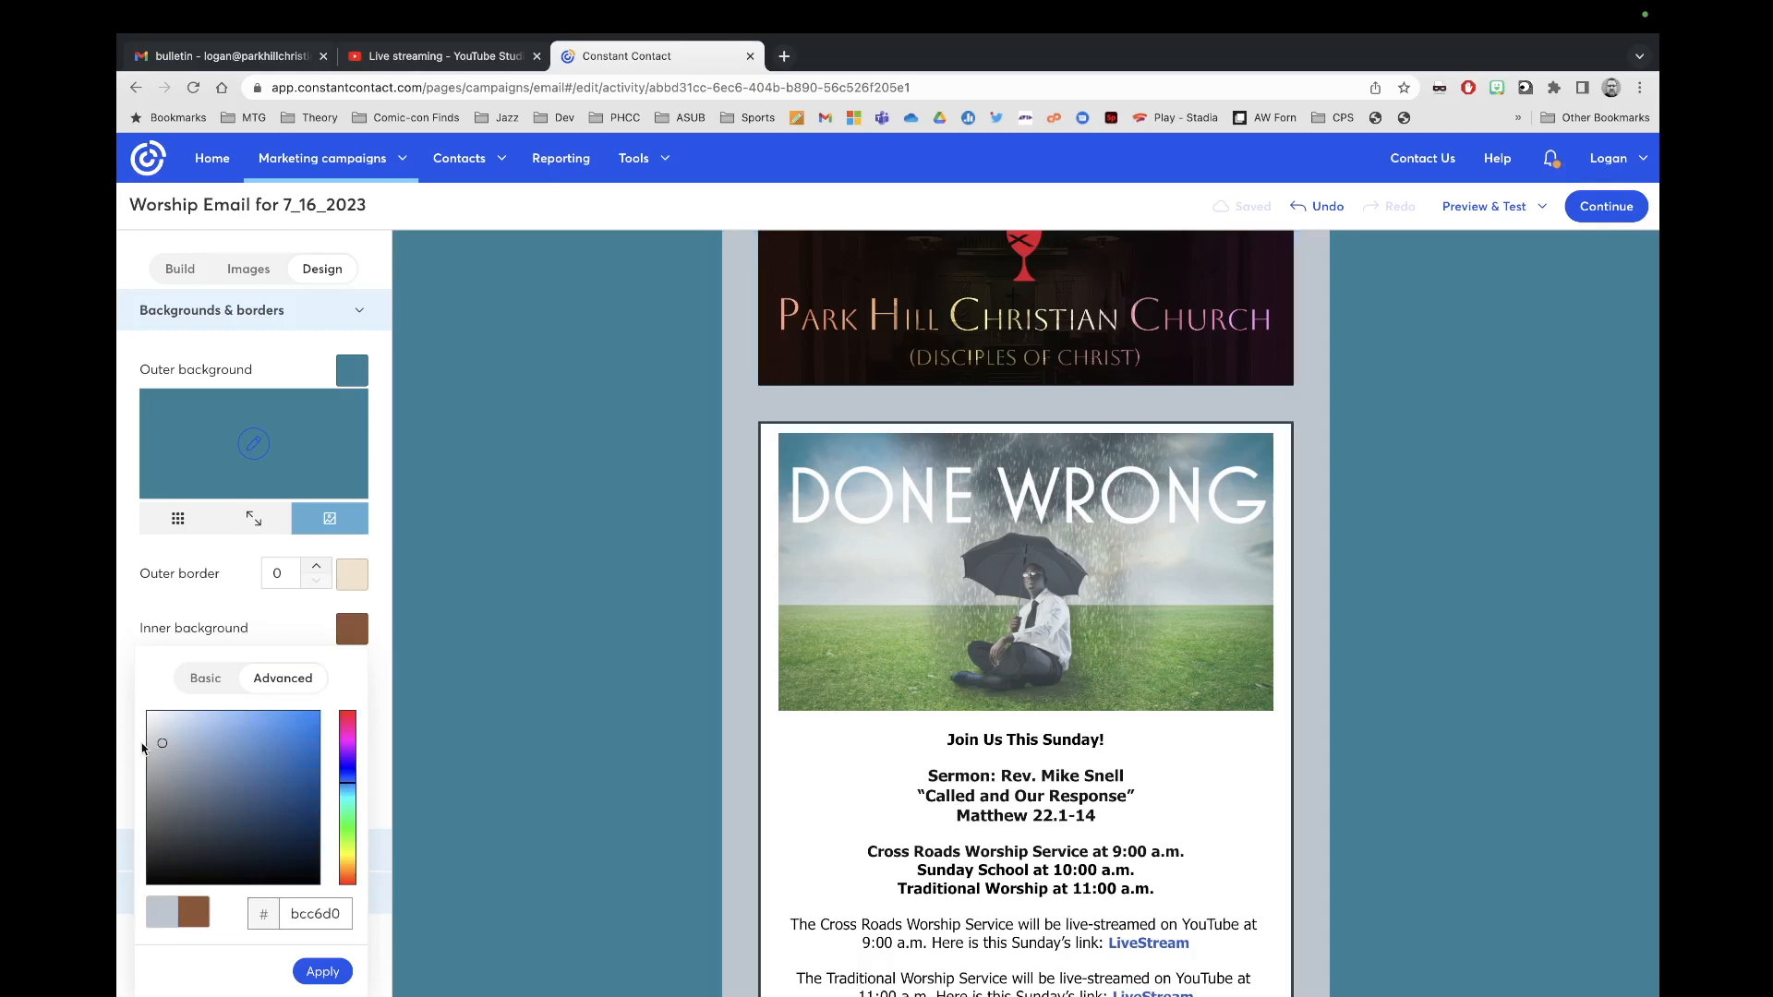
{"action": "left_click", "coordinate": [155, 722]}
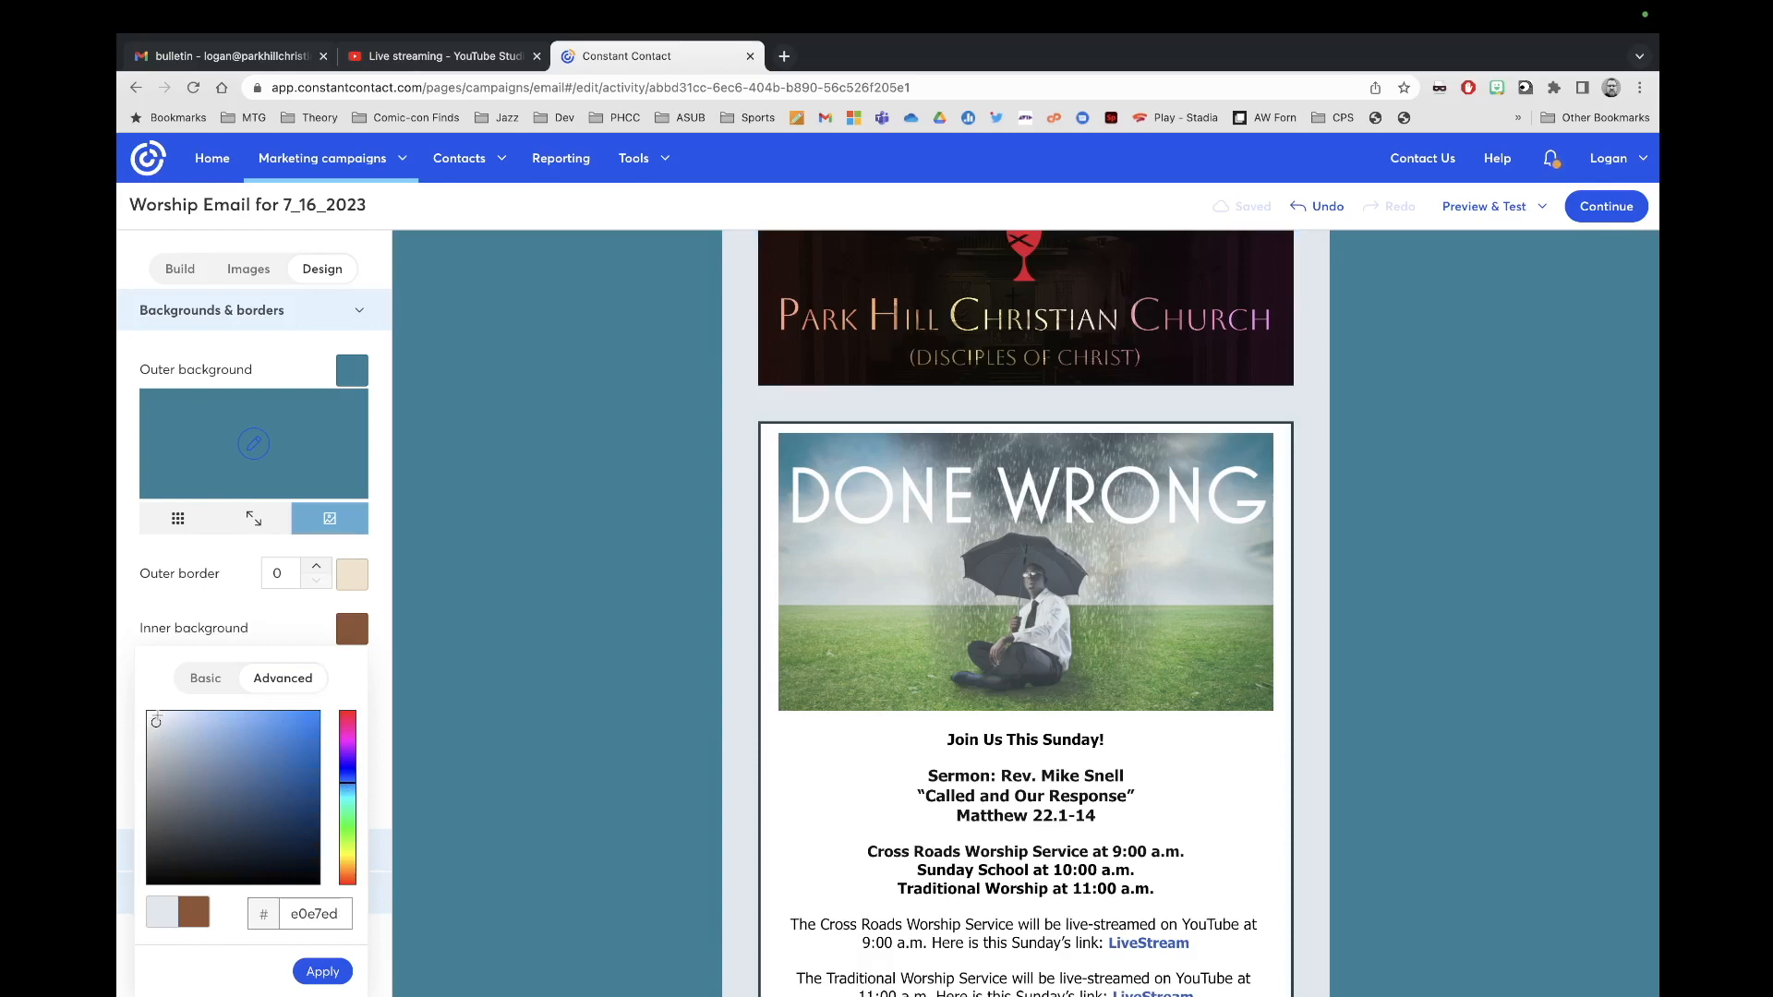
{"action": "left_click", "coordinate": [345, 823]}
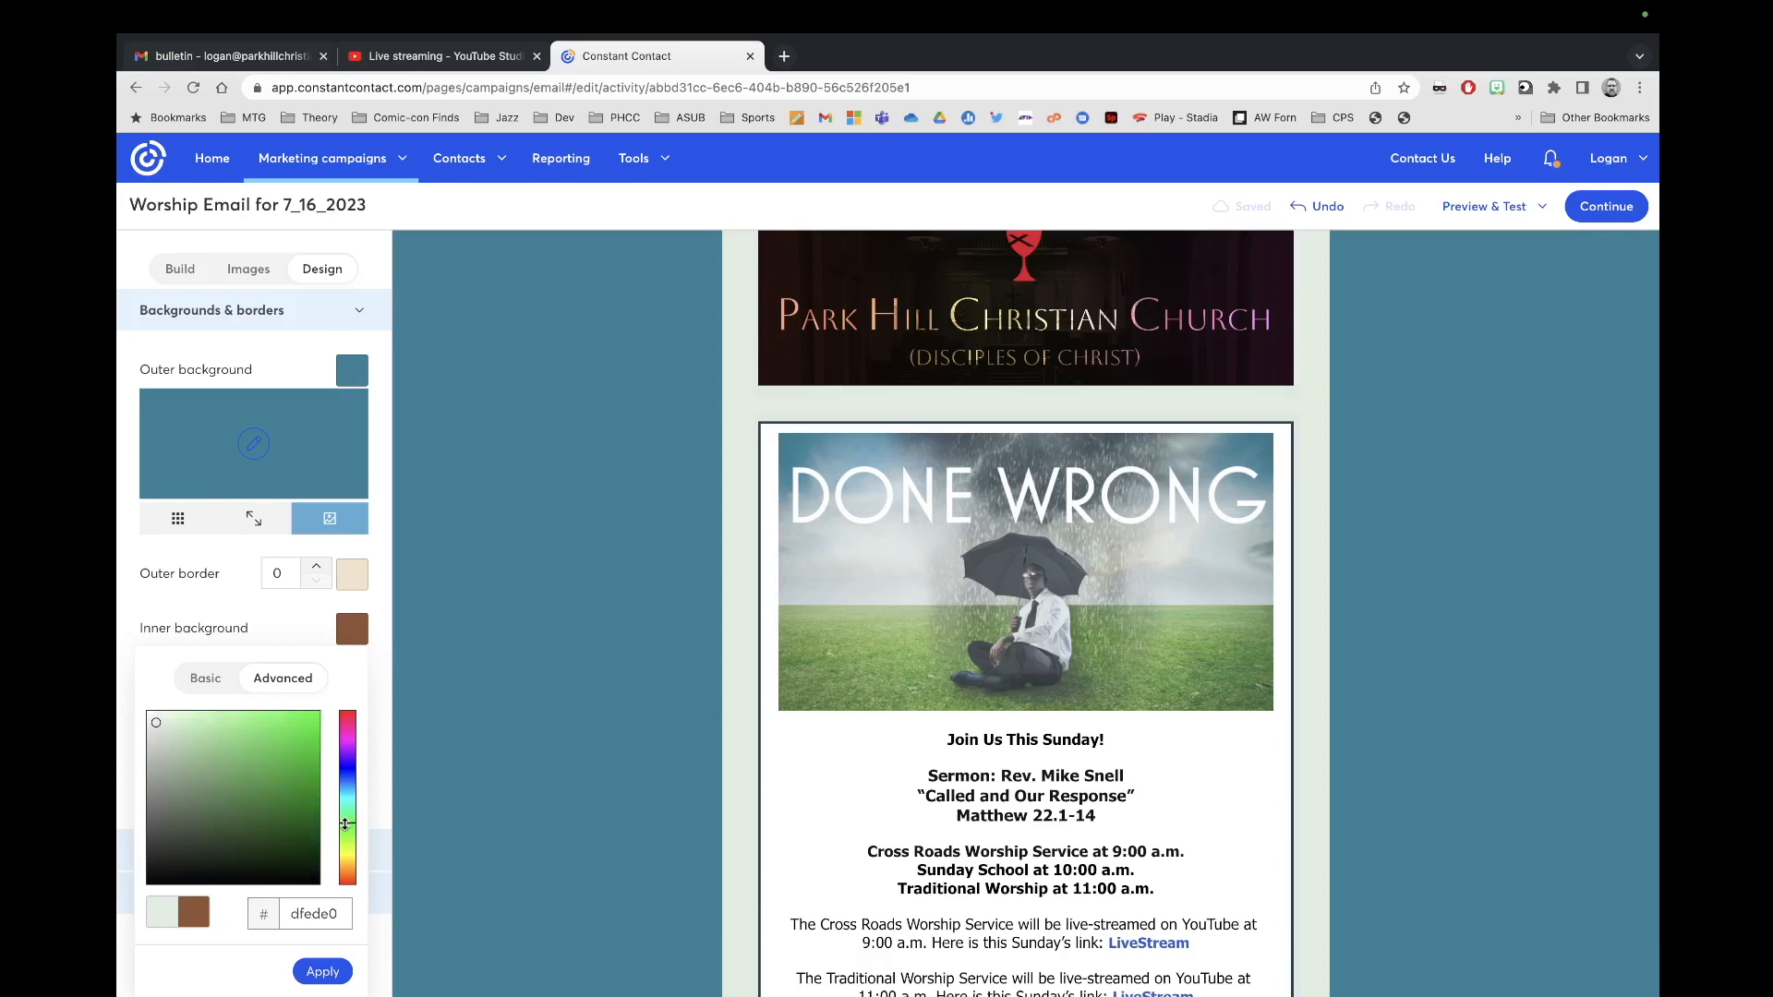
{"action": "left_click", "coordinate": [348, 813]}
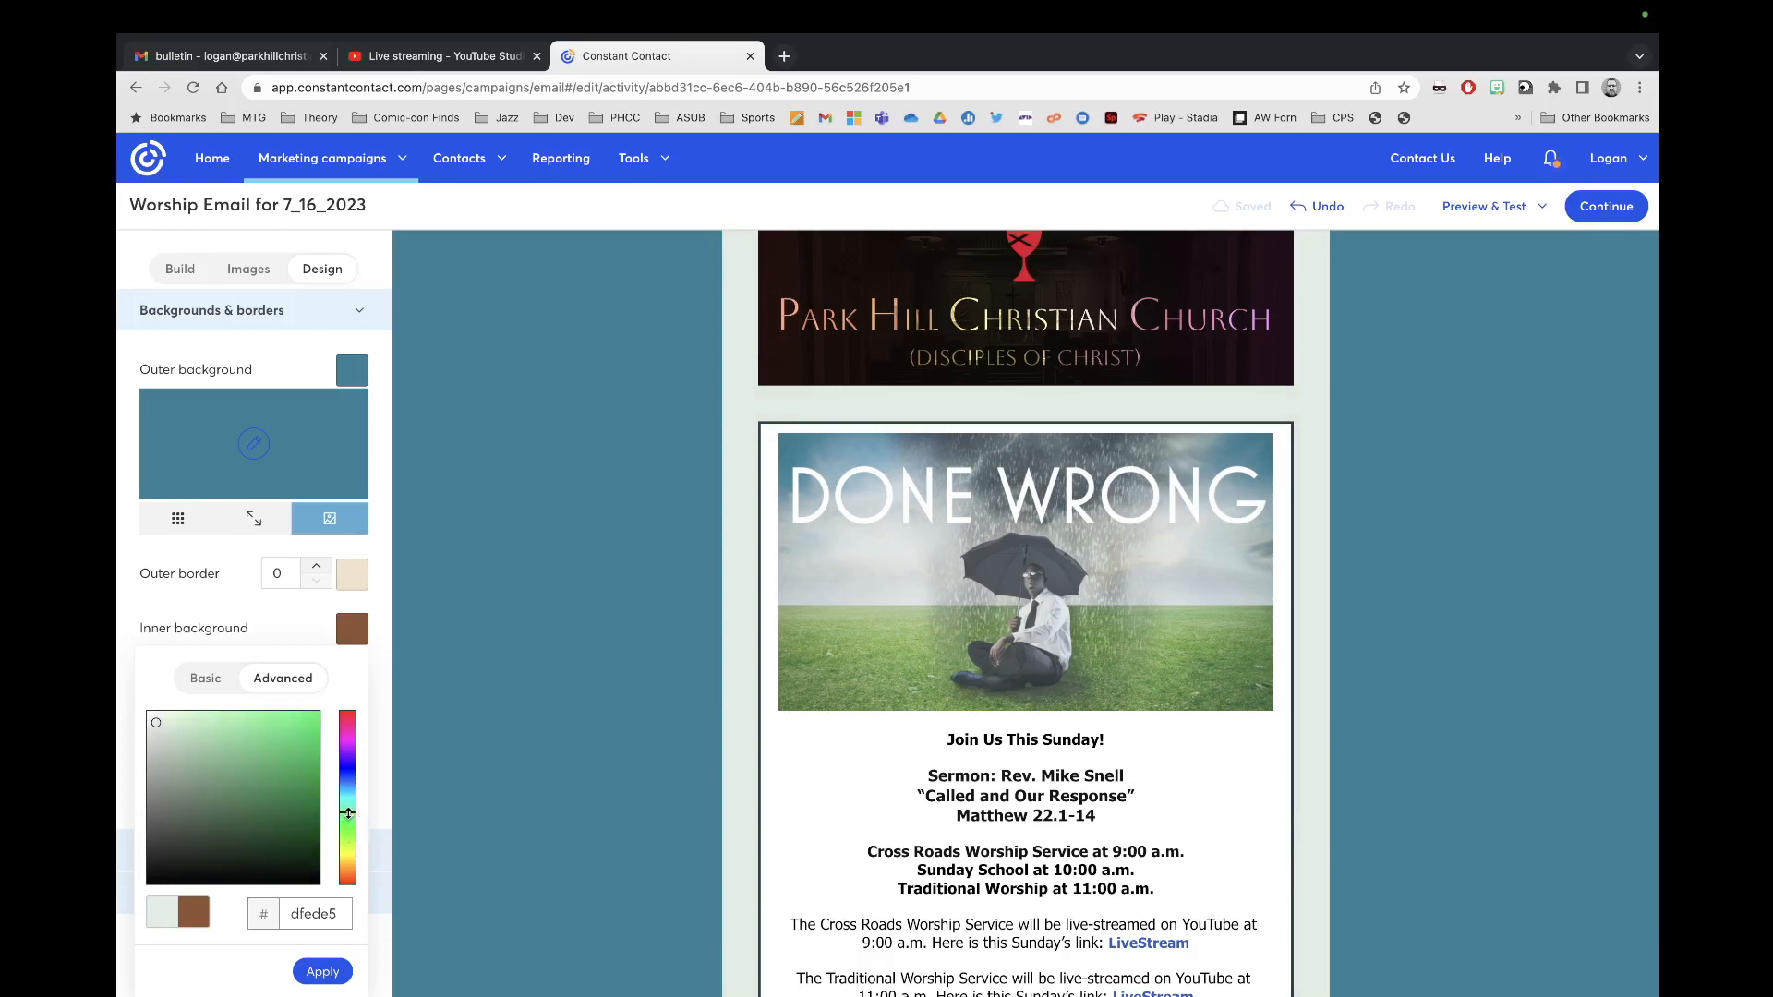
{"action": "left_click", "coordinate": [281, 800]}
{"action": "left_click", "coordinate": [255, 795]}
{"action": "left_click", "coordinate": [210, 786]}
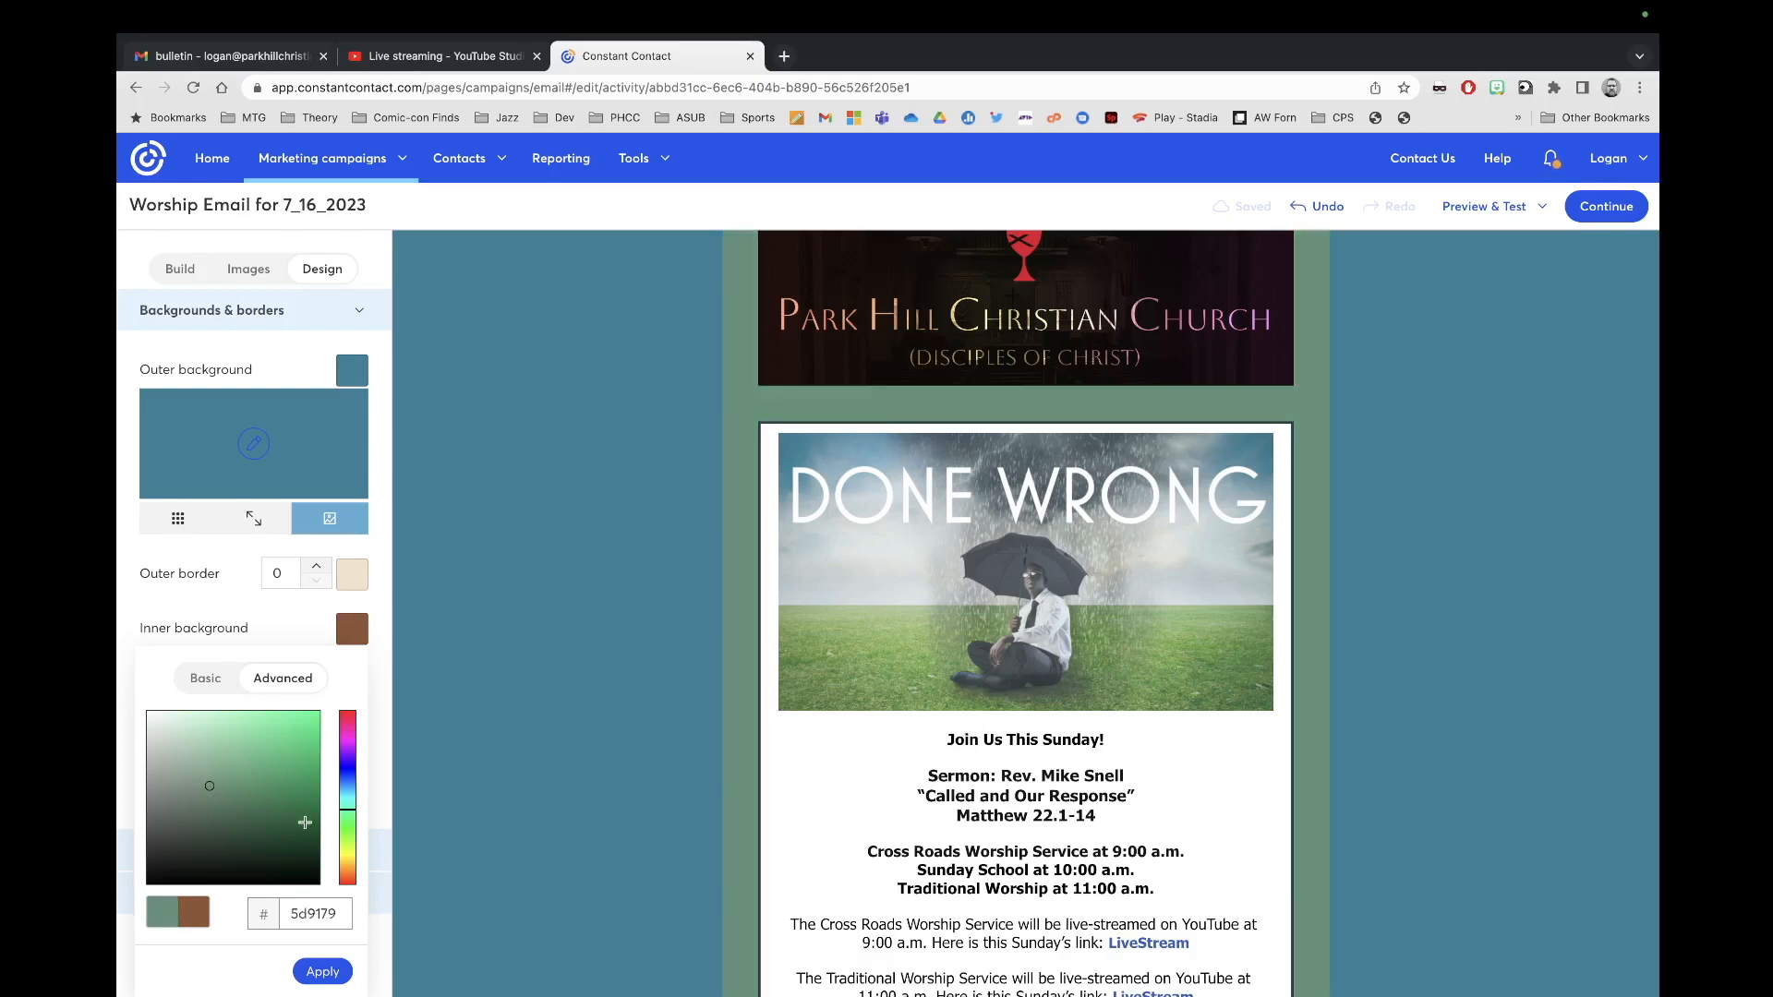
Step: Settle on greyish light blue cfdeeb for the inner background and apply it
{"action": "left_click", "coordinate": [351, 784]}
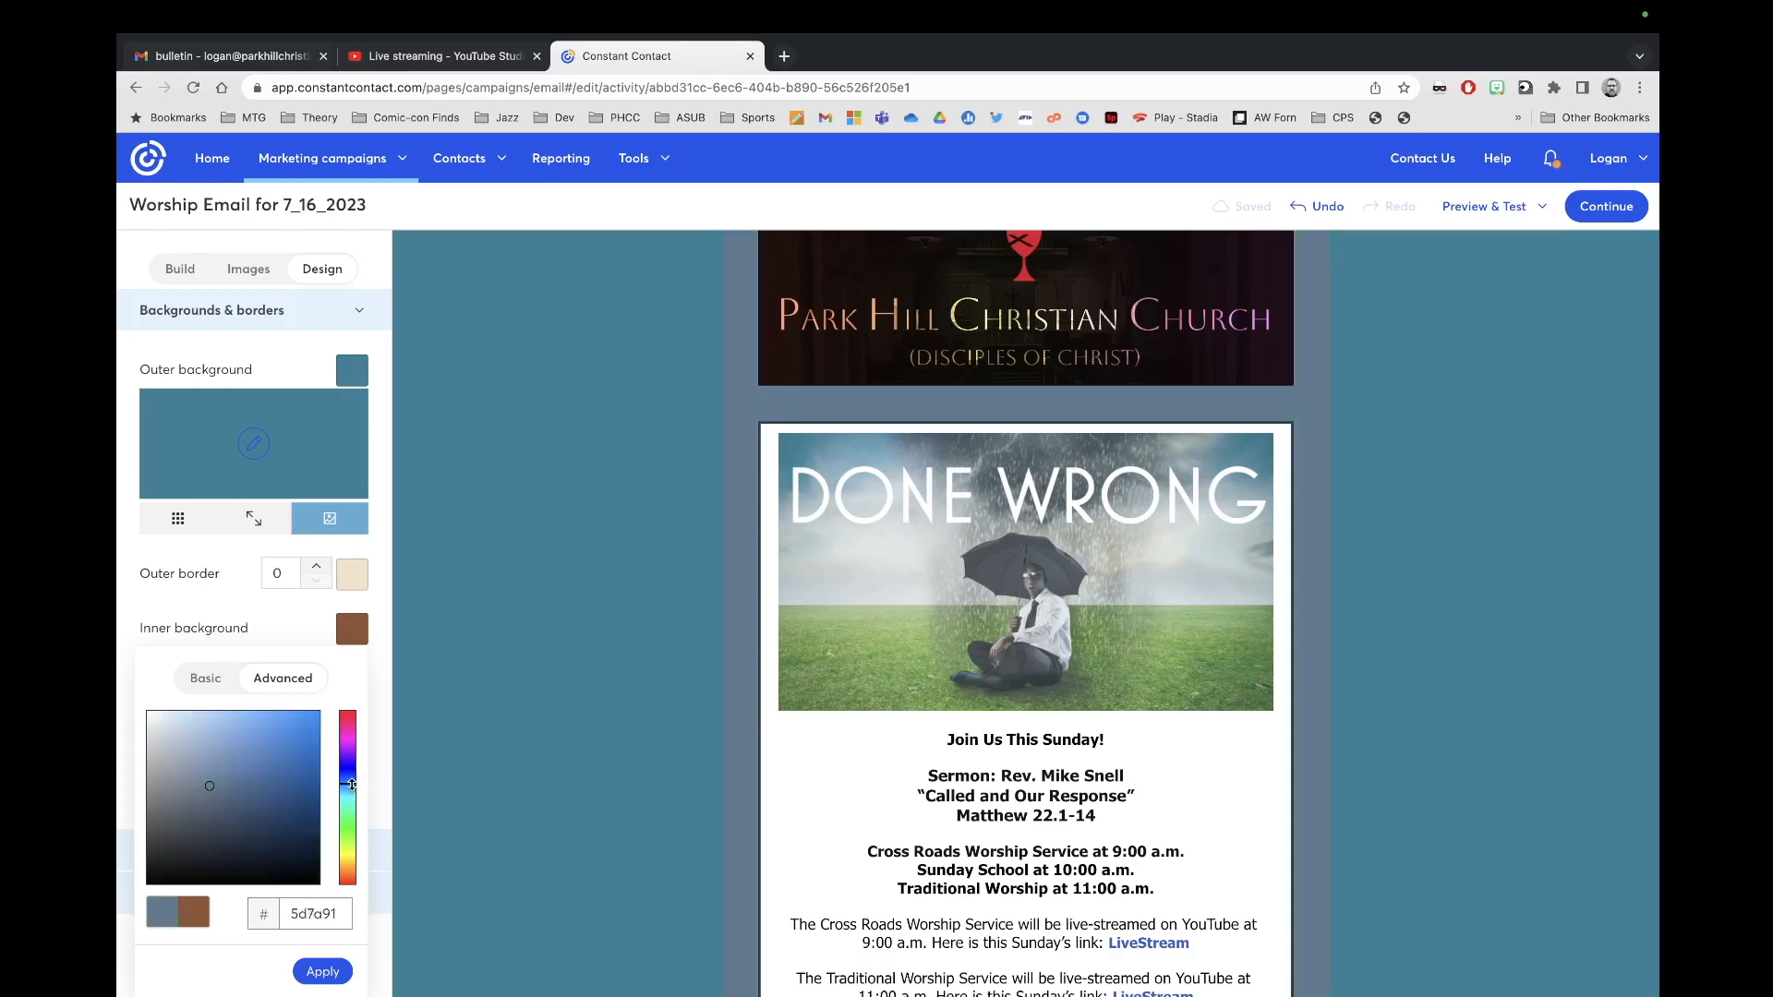
{"action": "left_click", "coordinate": [159, 729]}
{"action": "left_click", "coordinate": [153, 744]}
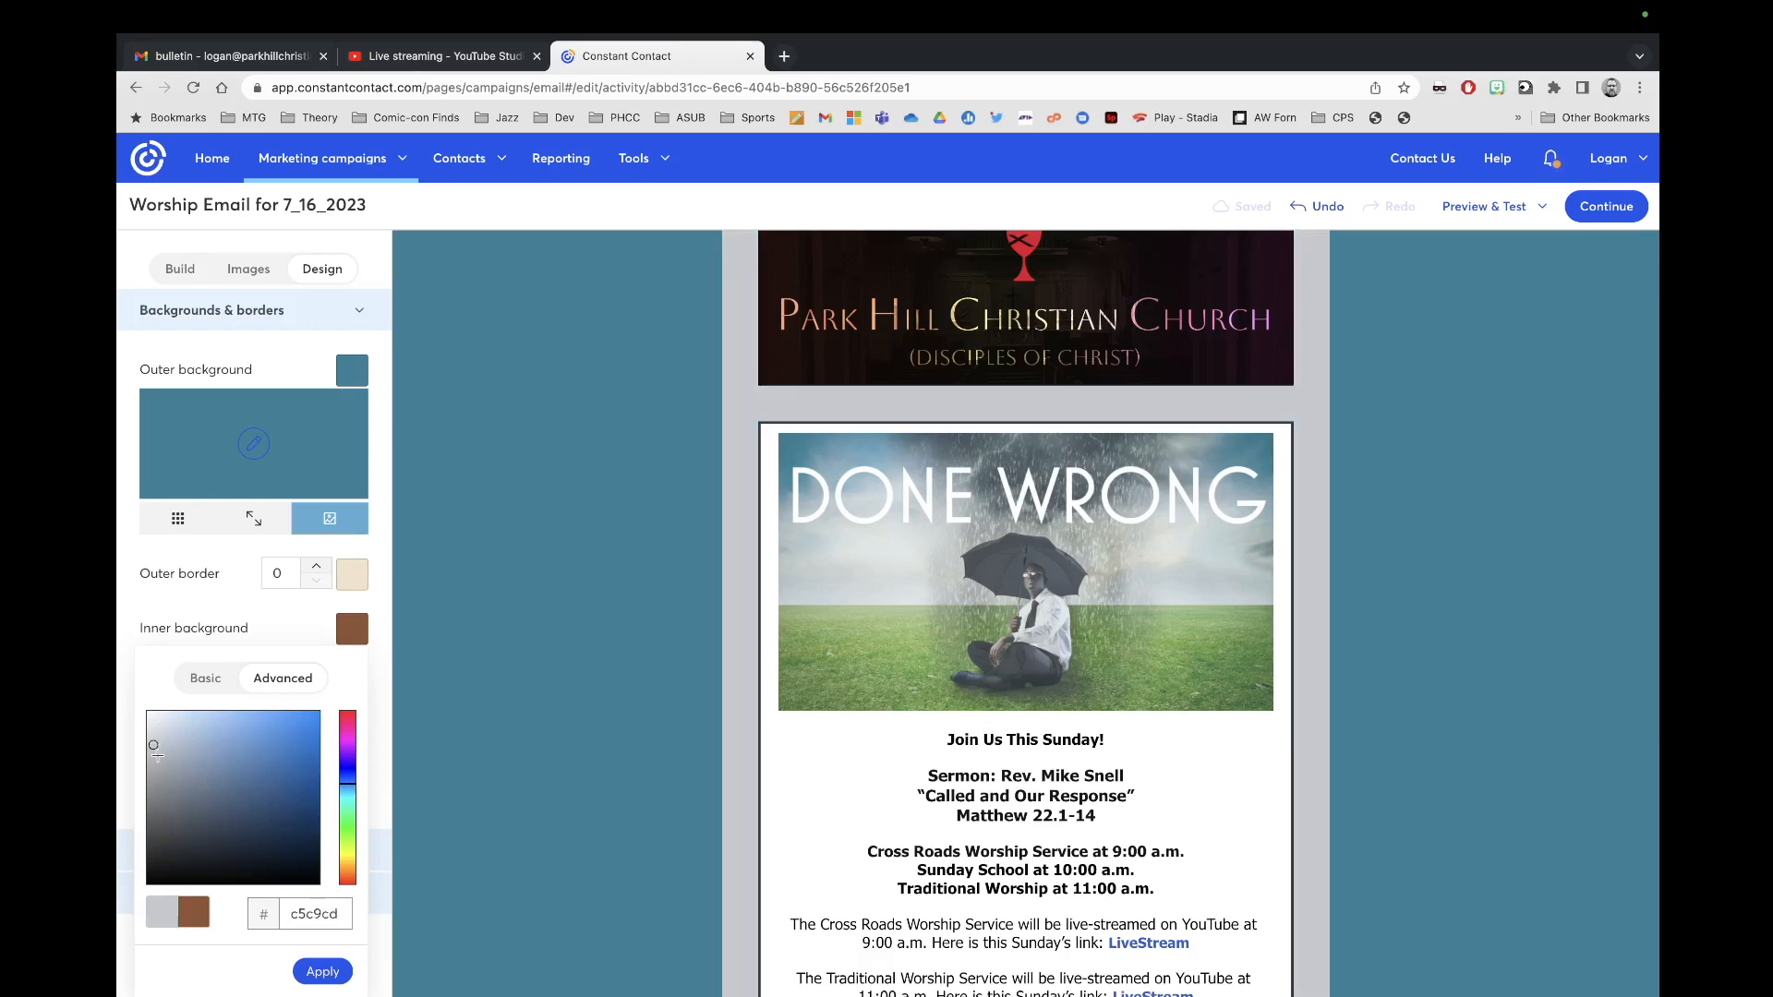
{"action": "left_click", "coordinate": [182, 718]}
{"action": "left_click", "coordinate": [172, 714]}
{"action": "left_click", "coordinate": [166, 725]}
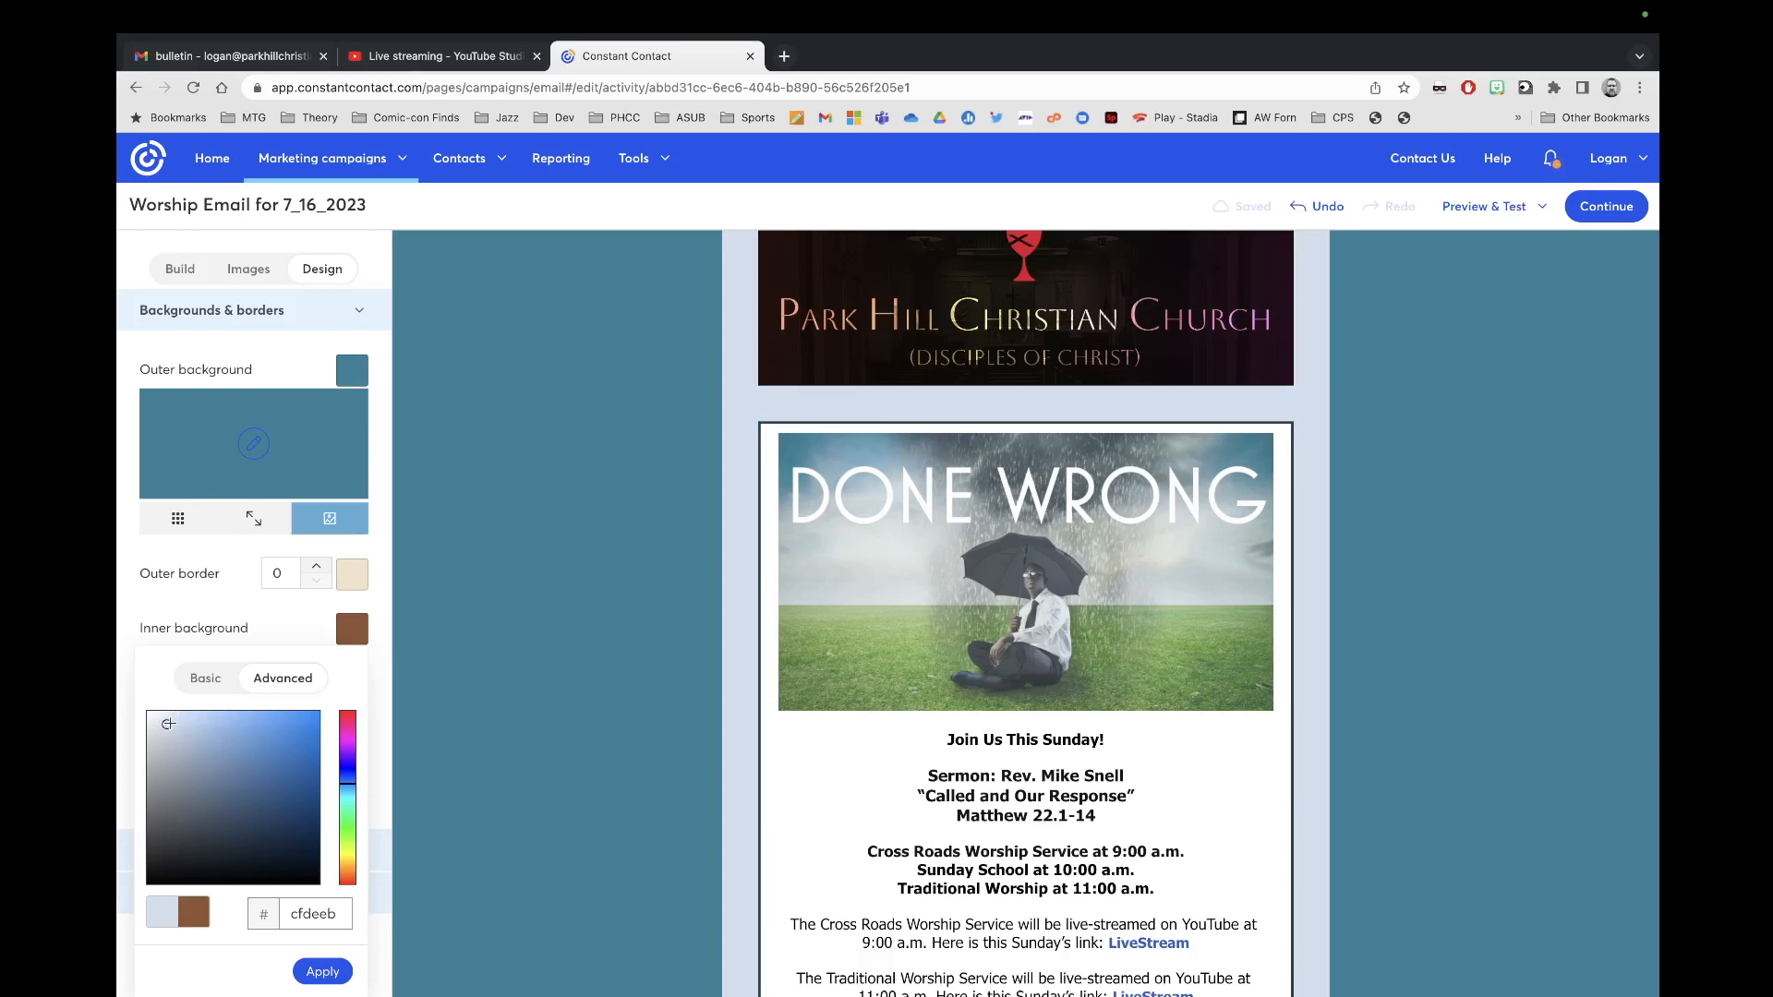
{"action": "left_click", "coordinate": [322, 969]}
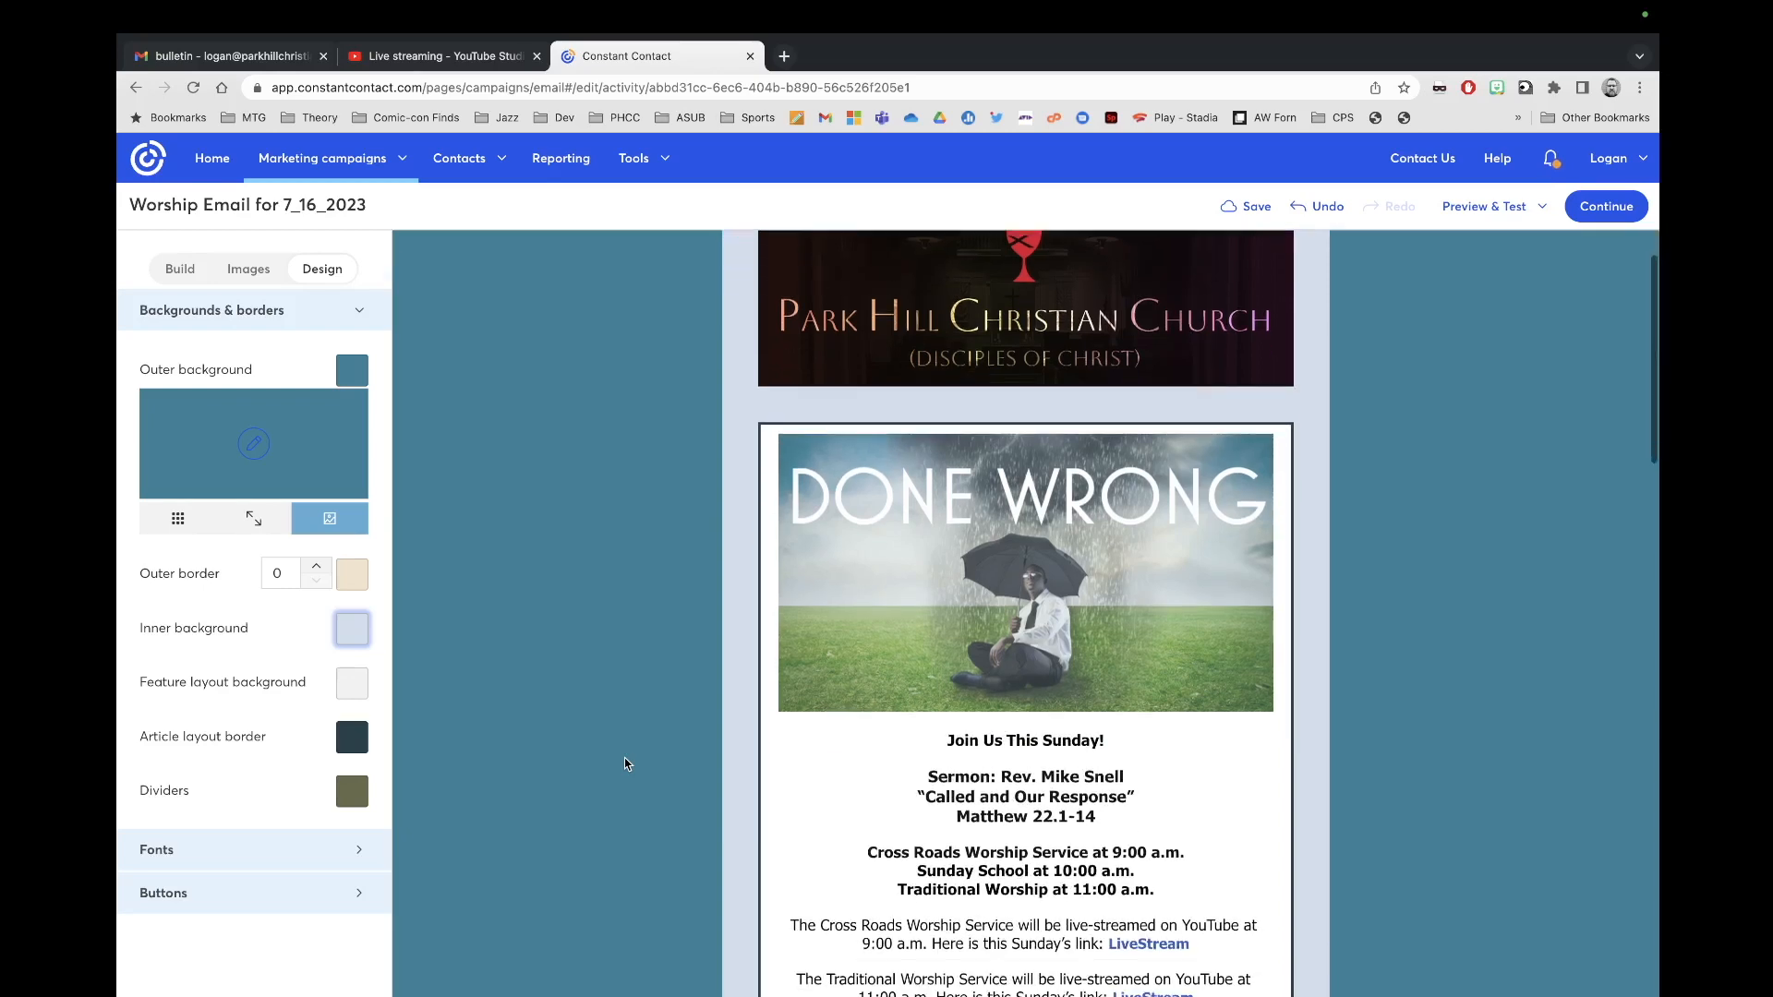
Step: Scroll over the email's sermon and weekly schedule sections, then move to the Word bulletin desktop
{"action": "scroll", "coordinate": [625, 757], "scroll_direction": "down", "scroll_amount": 1}
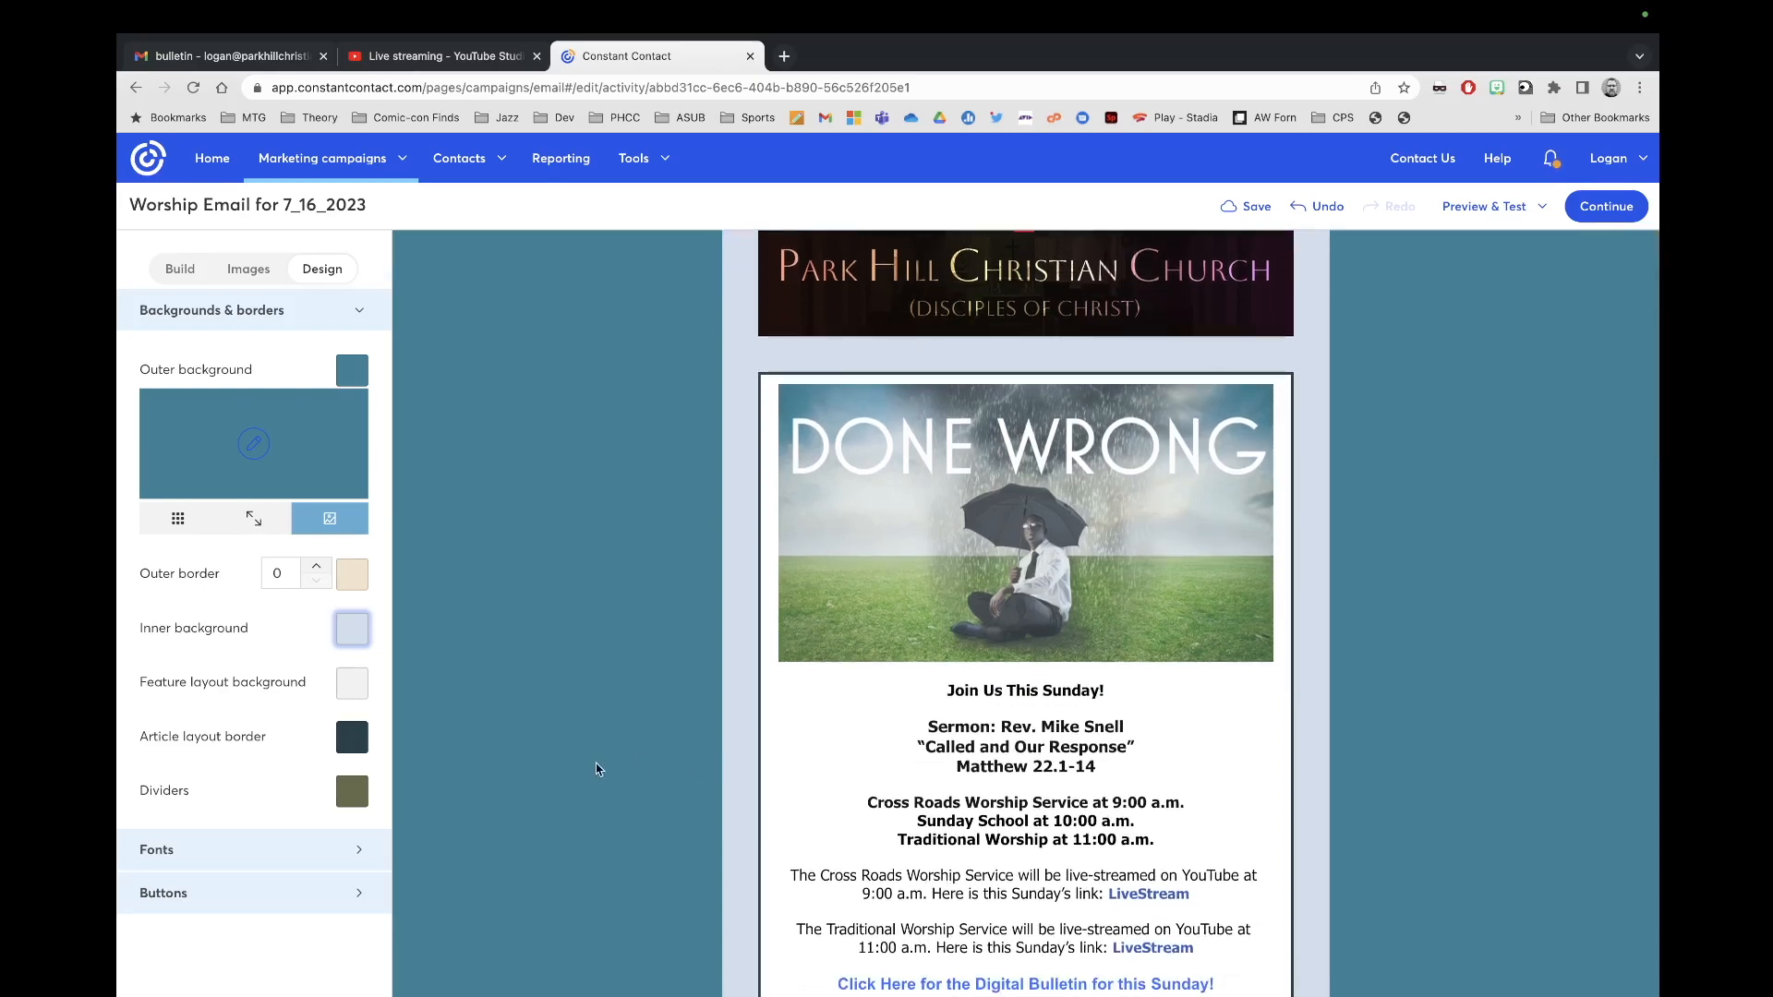
{"action": "scroll", "coordinate": [595, 763], "scroll_direction": "down", "scroll_amount": 4}
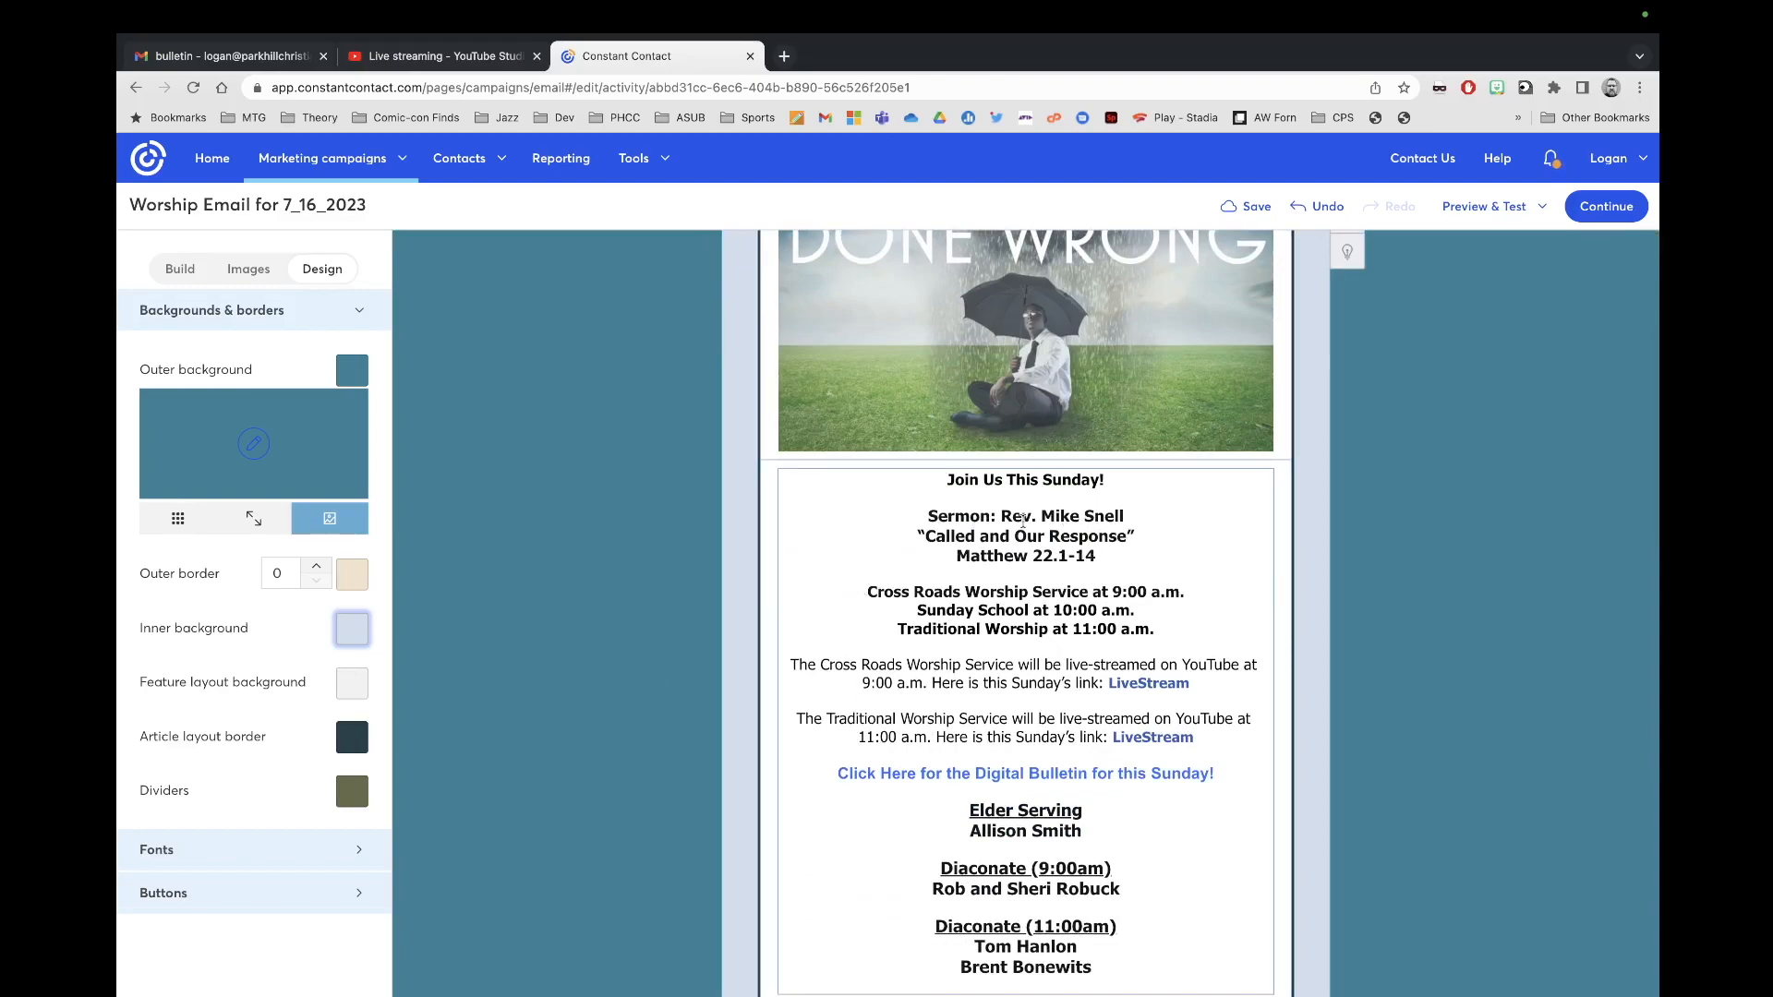
{"action": "scroll", "coordinate": [1080, 700], "scroll_direction": "down", "scroll_amount": 20}
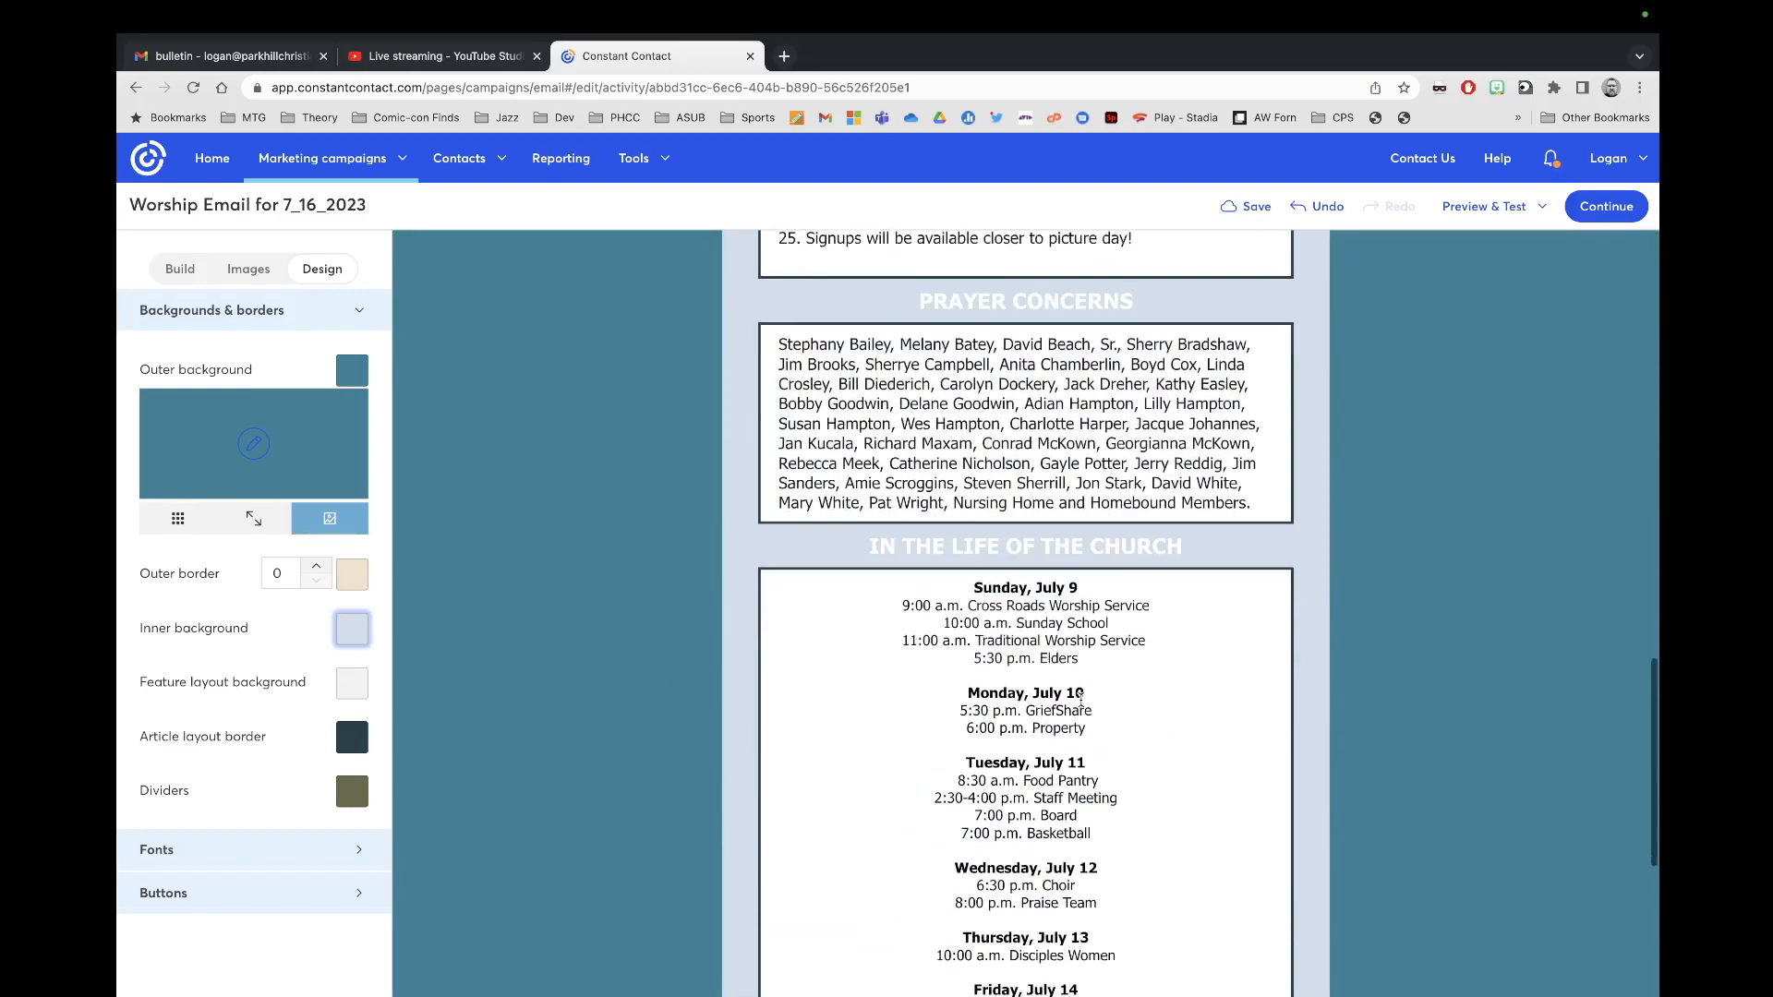
{"action": "scroll", "coordinate": [1080, 700], "scroll_direction": "up", "scroll_amount": 20}
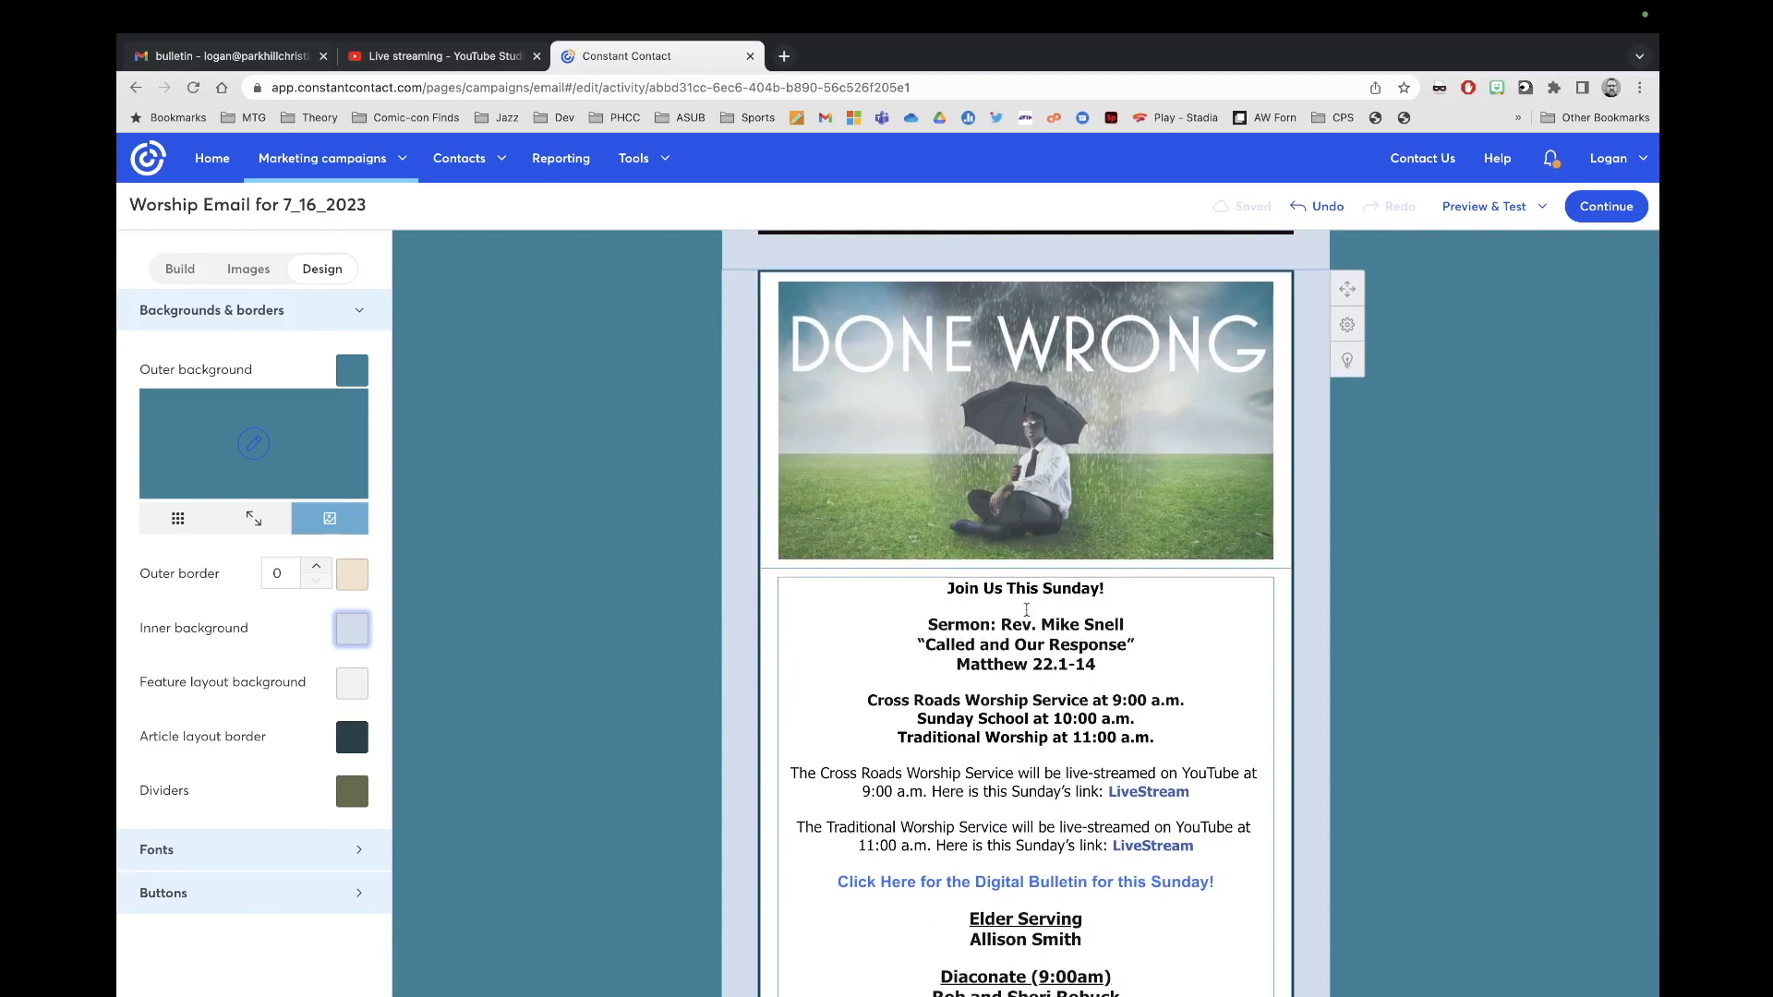
{"action": "key", "text": "ctrl+Left"}
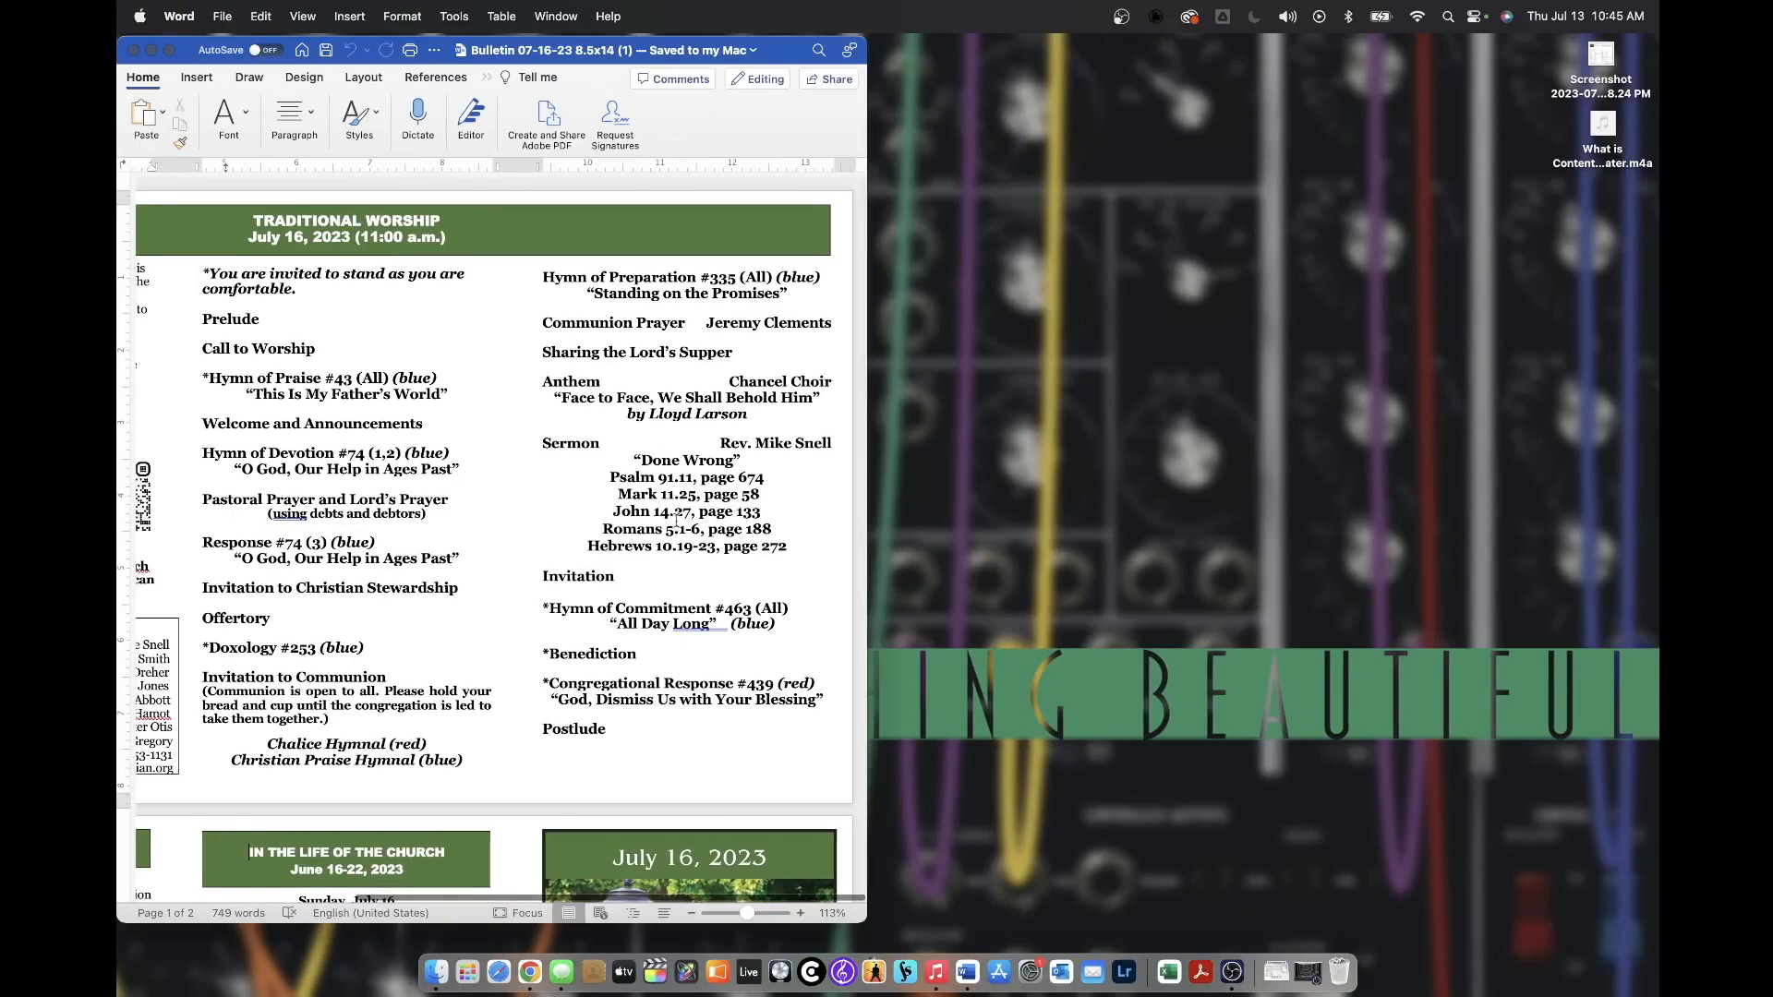
Step: Select the bulletin's Sermon block through its scripture readings, then go back to the full-screen email editor
{"action": "left_click_drag", "start_coordinate": [793, 548], "coordinate": [540, 452]}
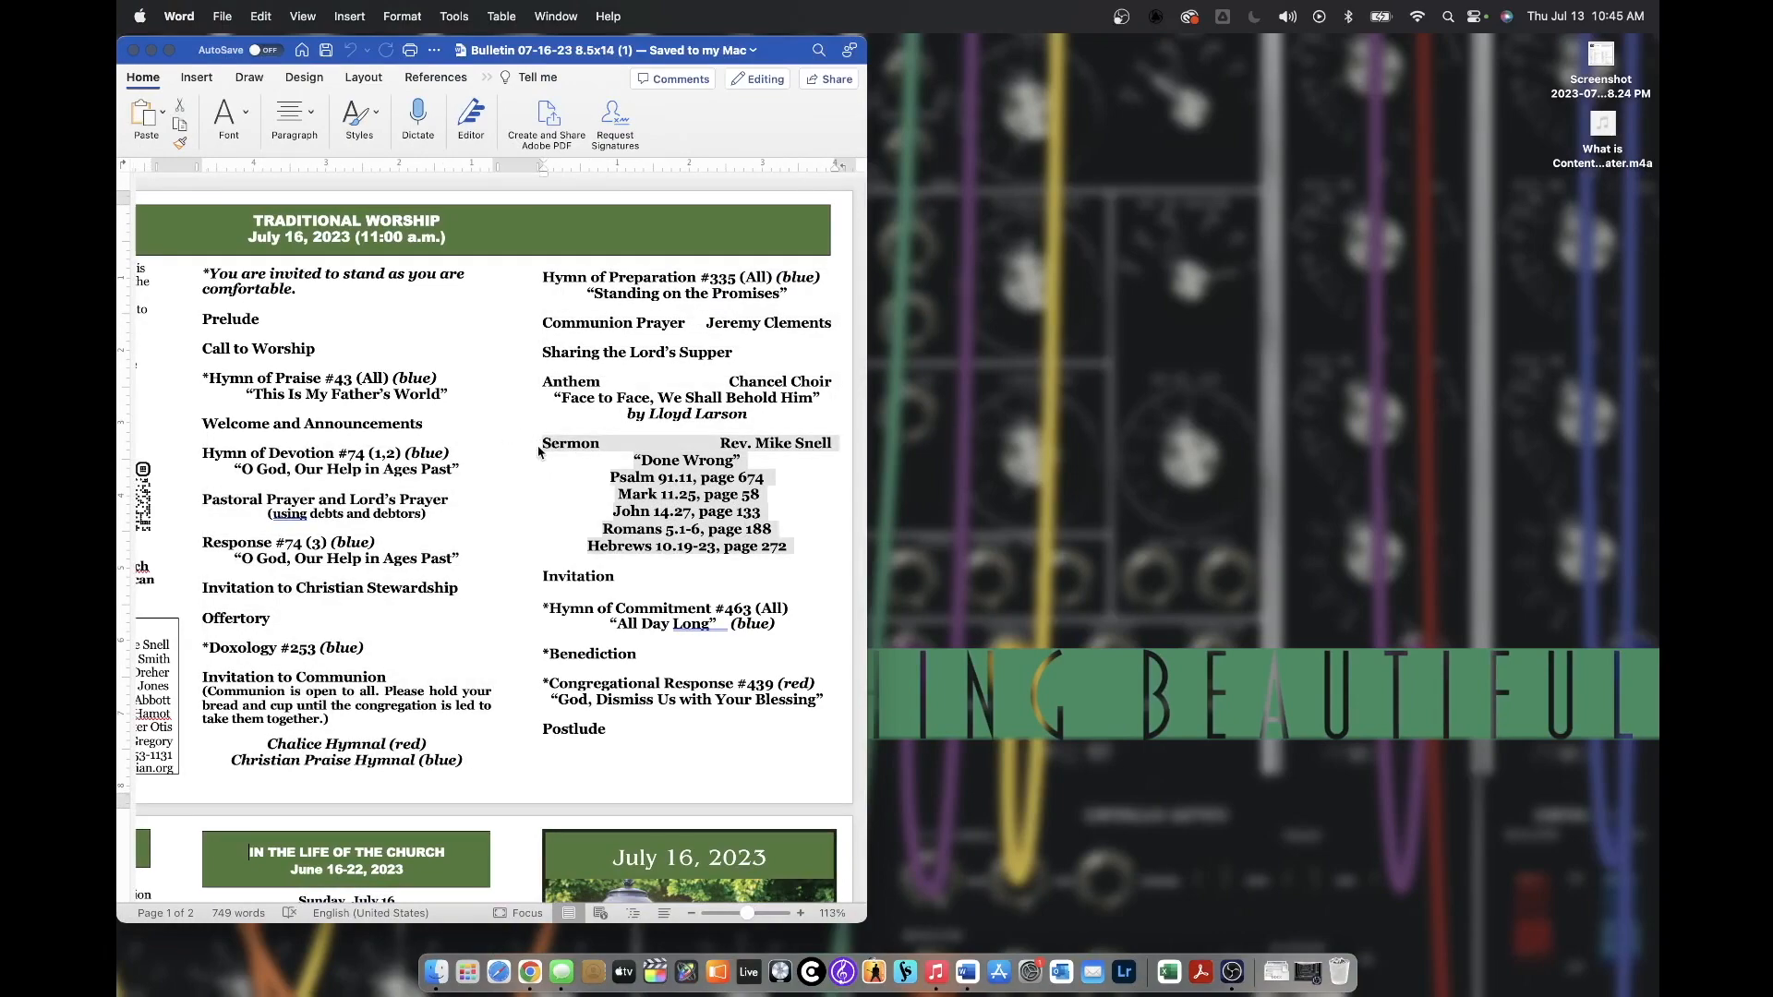
{"action": "left_click", "coordinate": [943, 512]}
{"action": "key", "text": "ctrl+Right"}
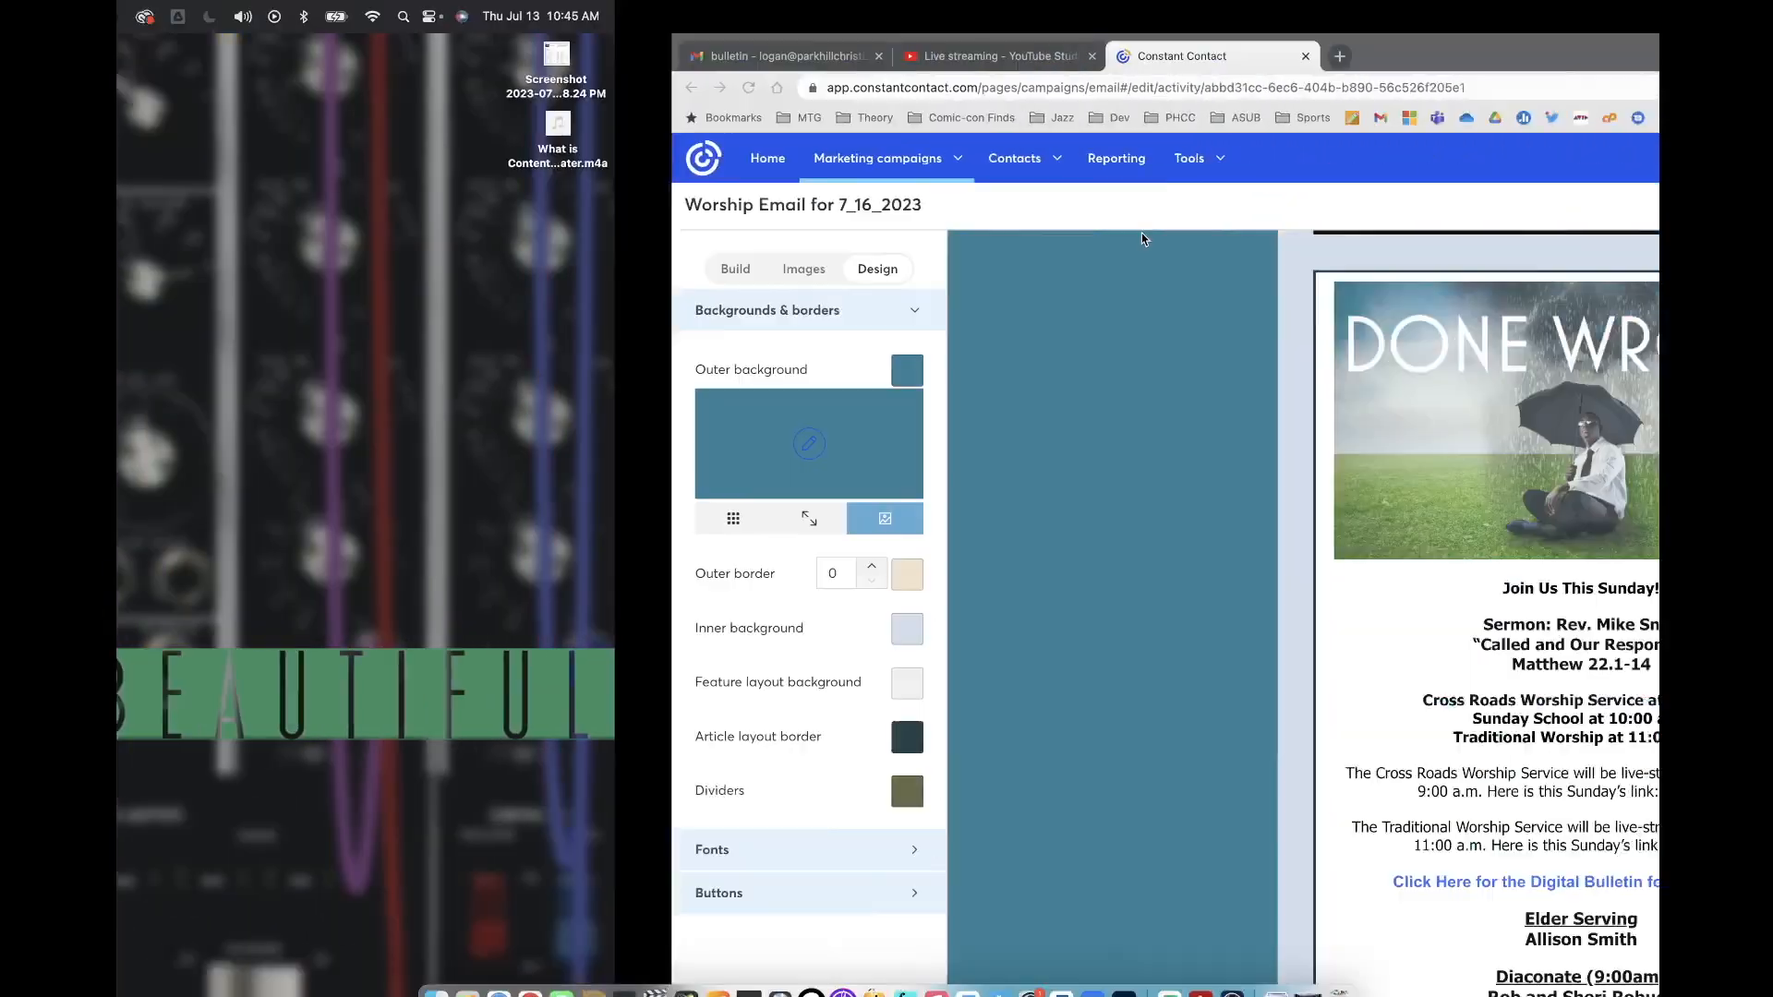
{"action": "key", "text": "ctrl+Left"}
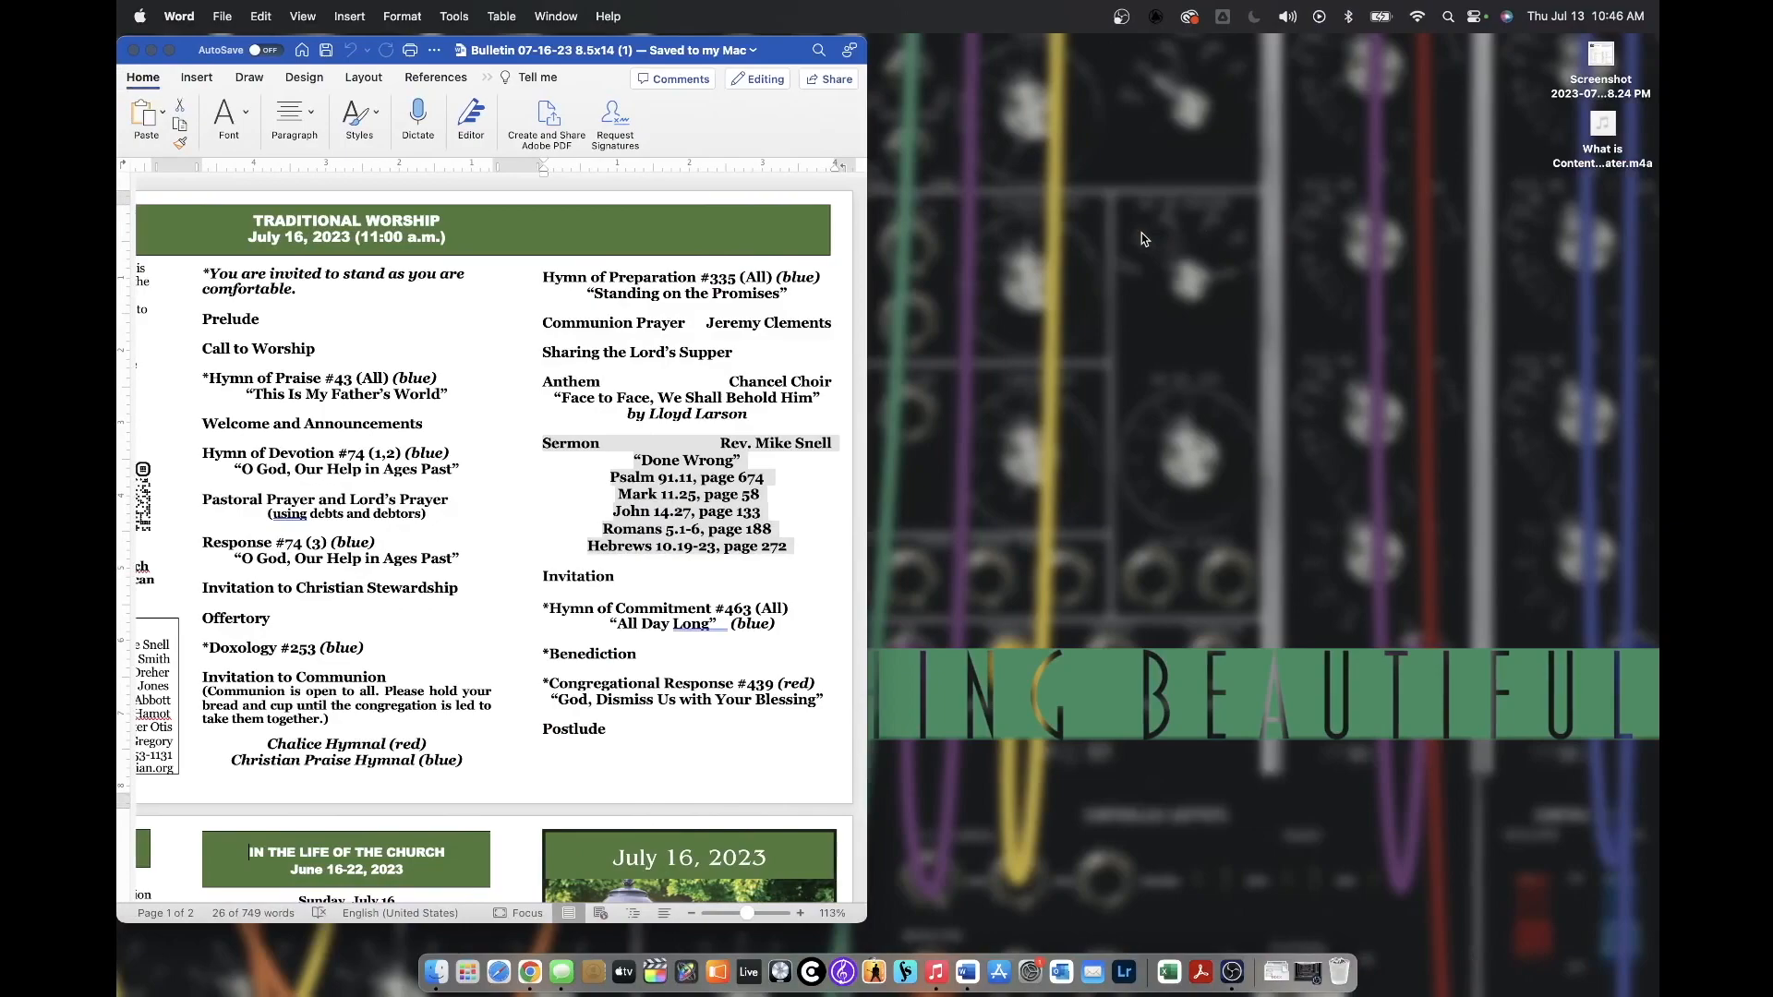
{"action": "key", "text": "ctrl+Right"}
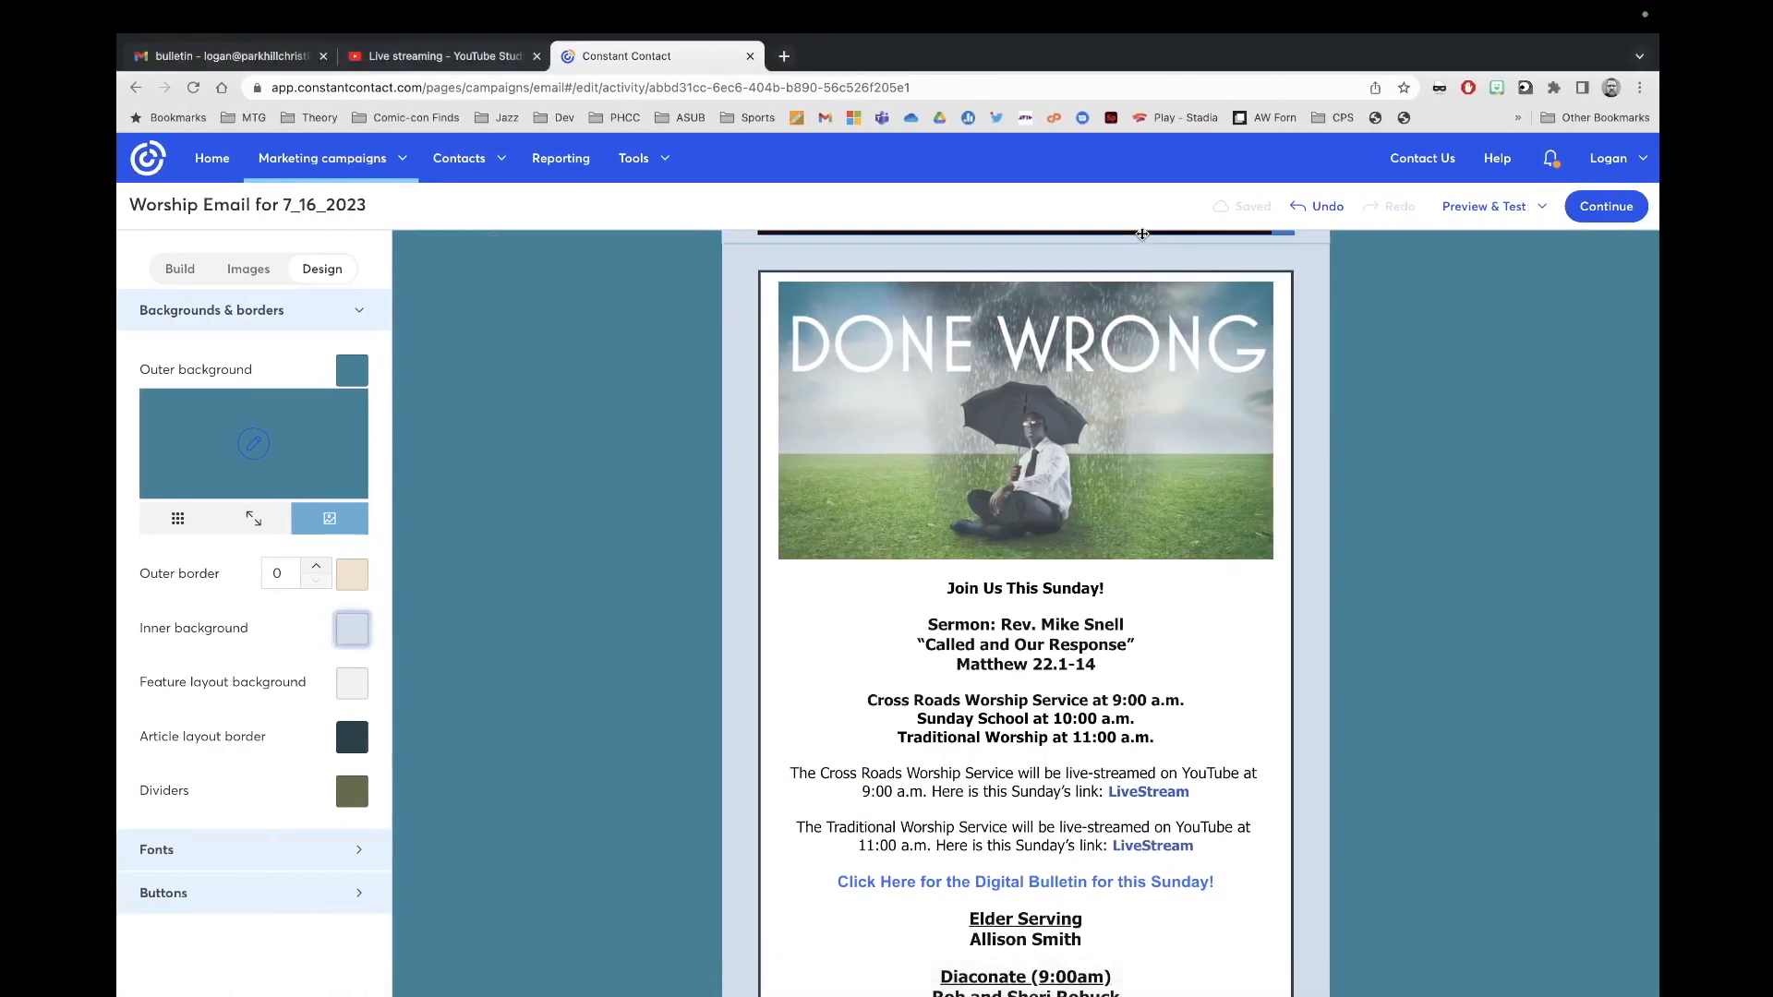
{"action": "key", "text": "ctrl+Left"}
{"action": "key", "text": "ctrl+Right"}
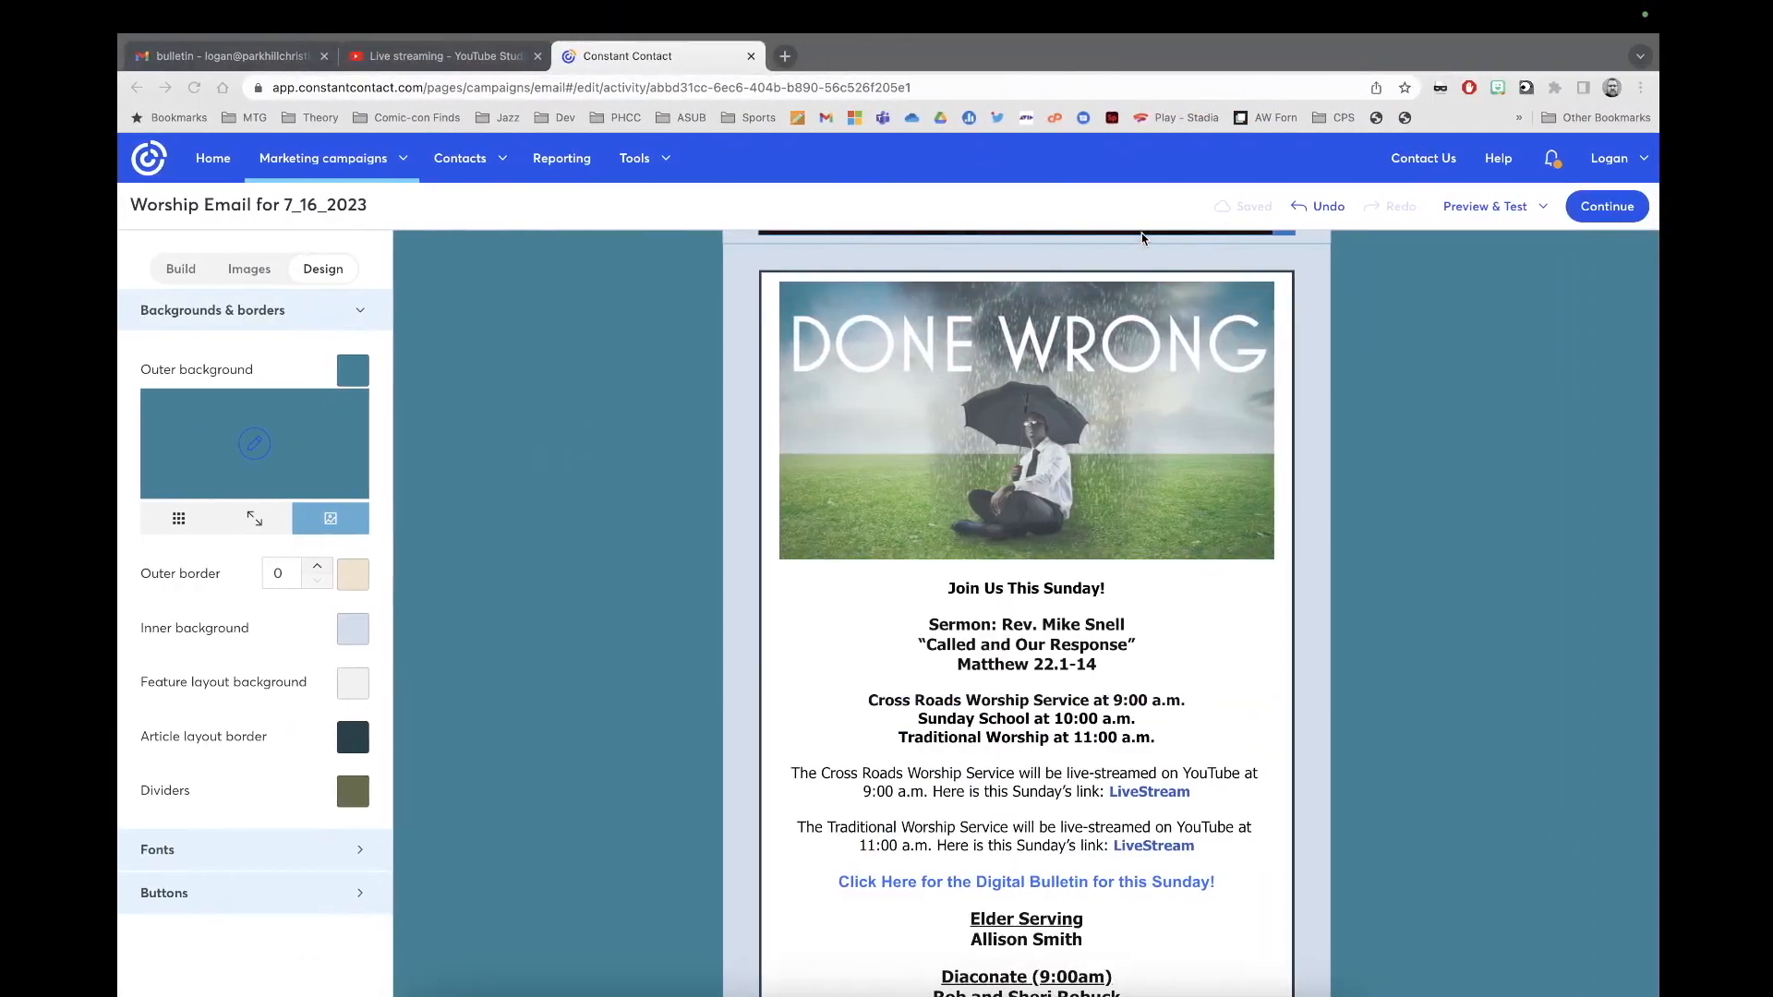
Step: Tile the Chrome email editor on the right half and the Word bulletin on the left
{"action": "mouse_move", "coordinate": [169, 9]}
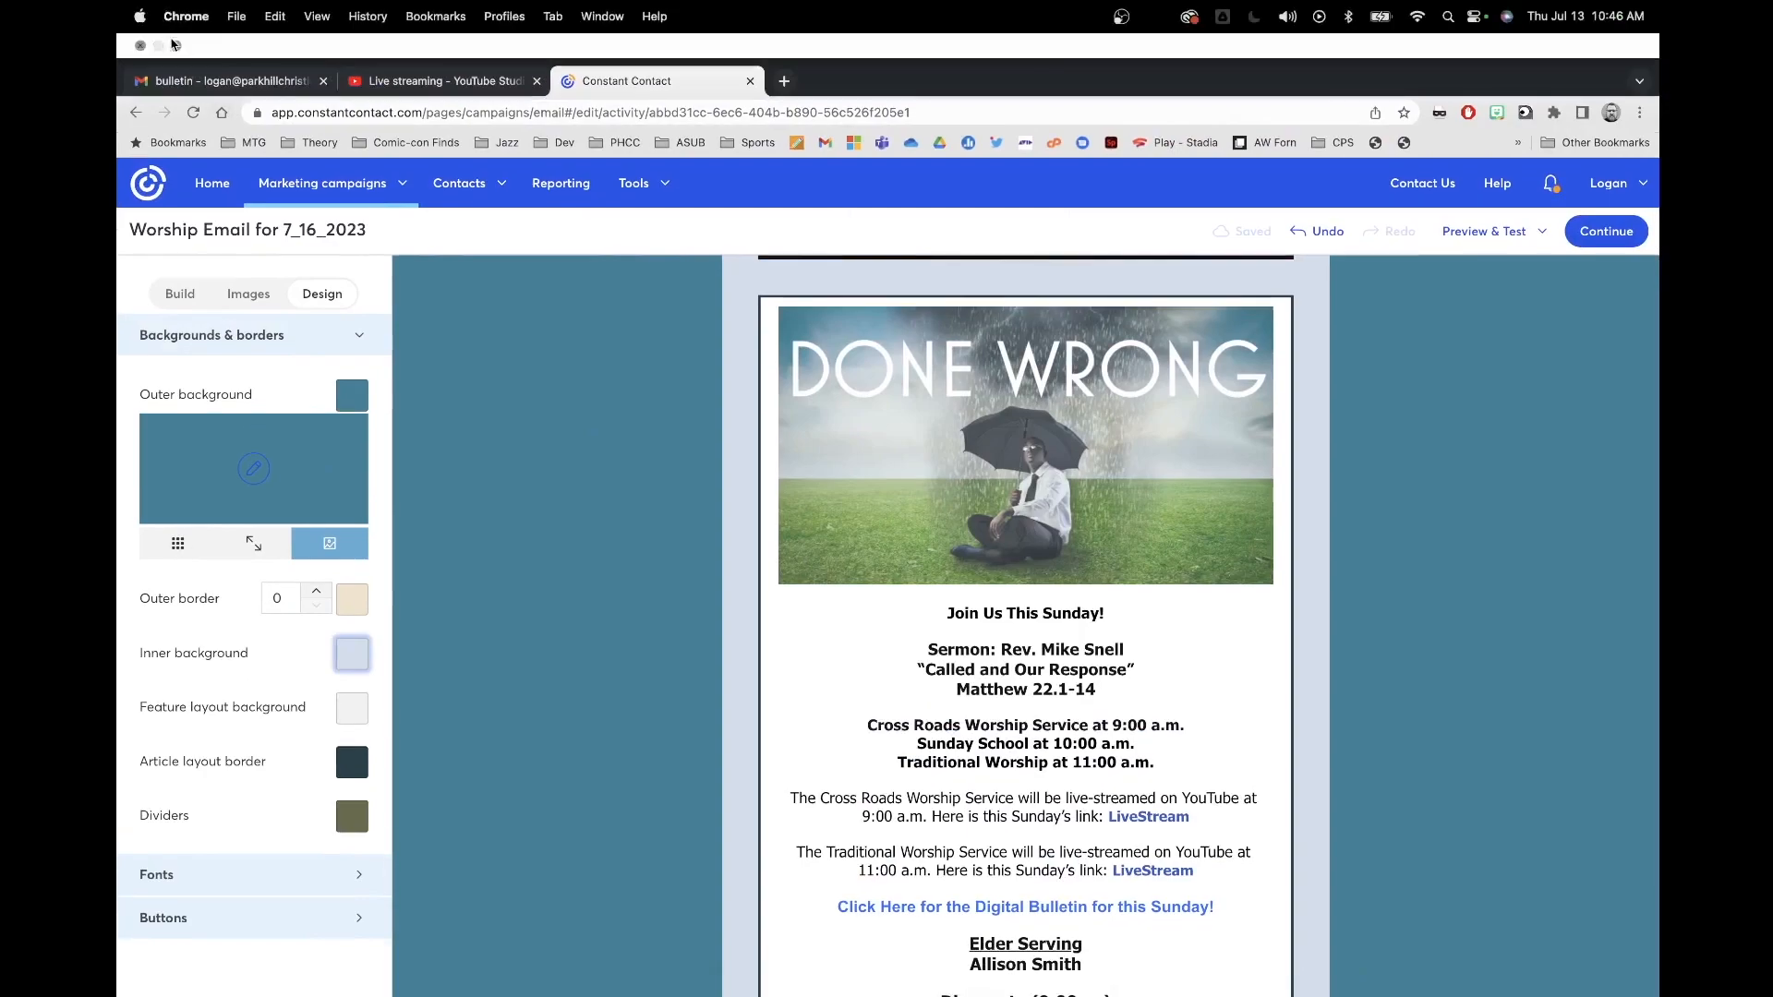
{"action": "left_click", "coordinate": [176, 47]}
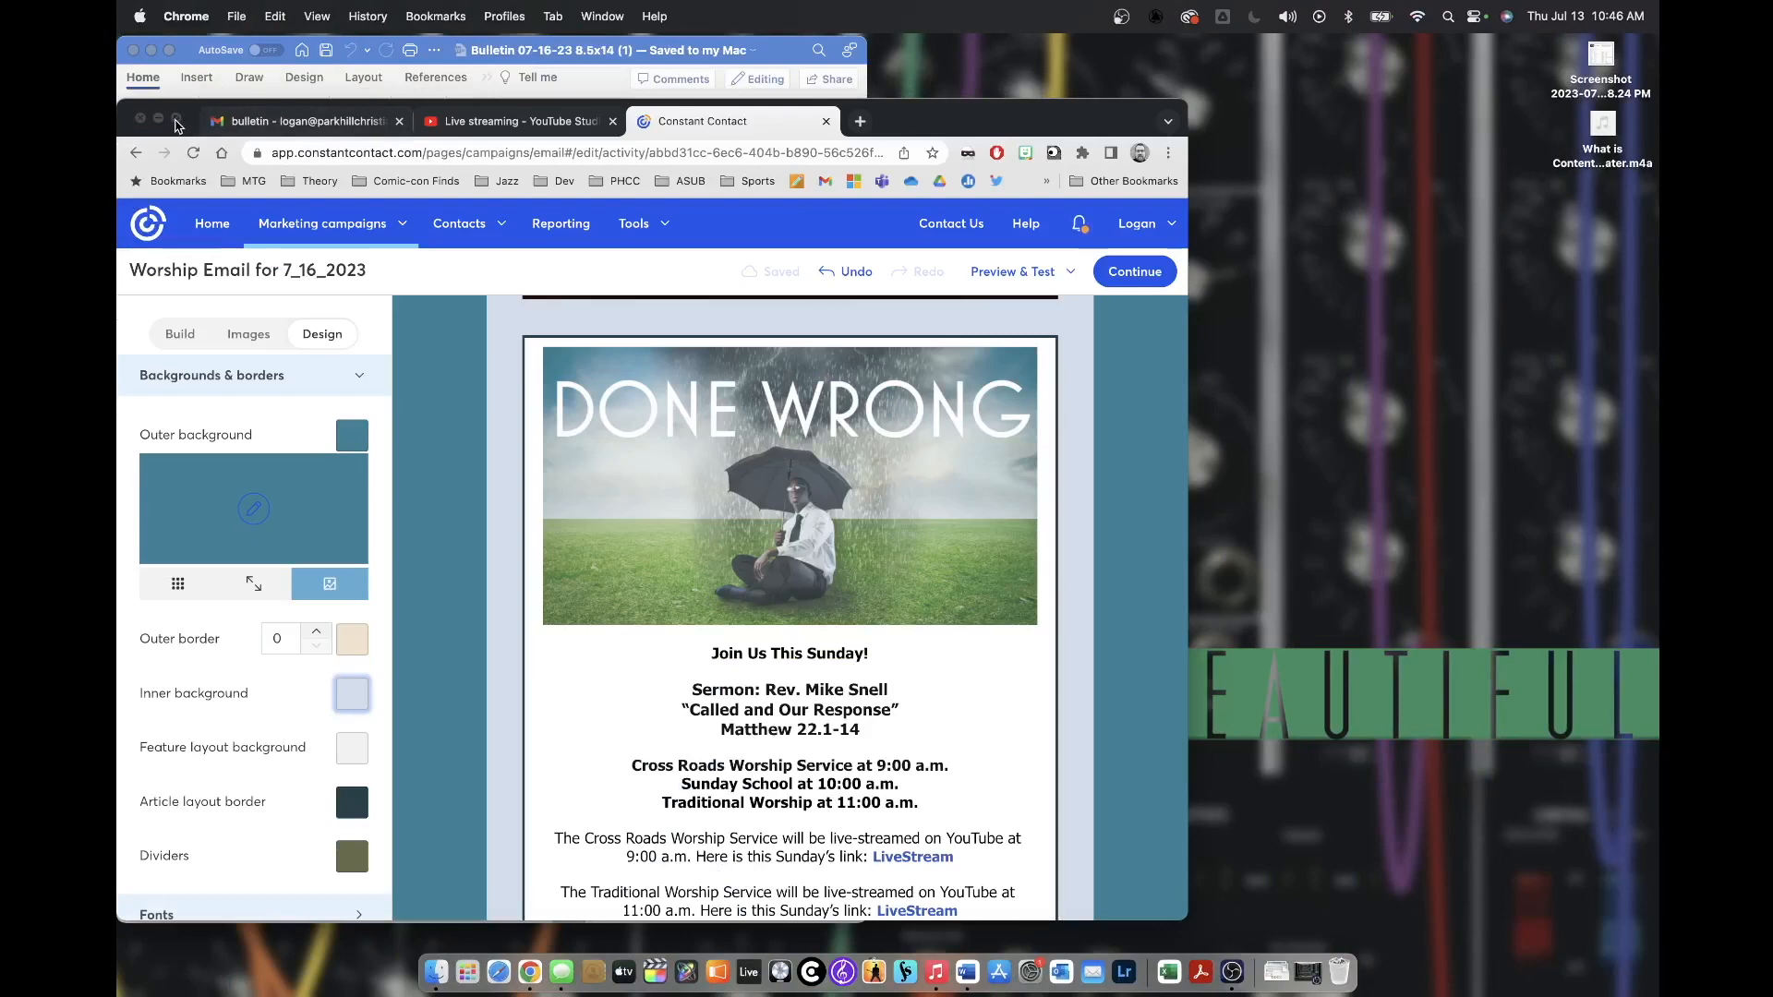
{"action": "left_click", "coordinate": [176, 120]}
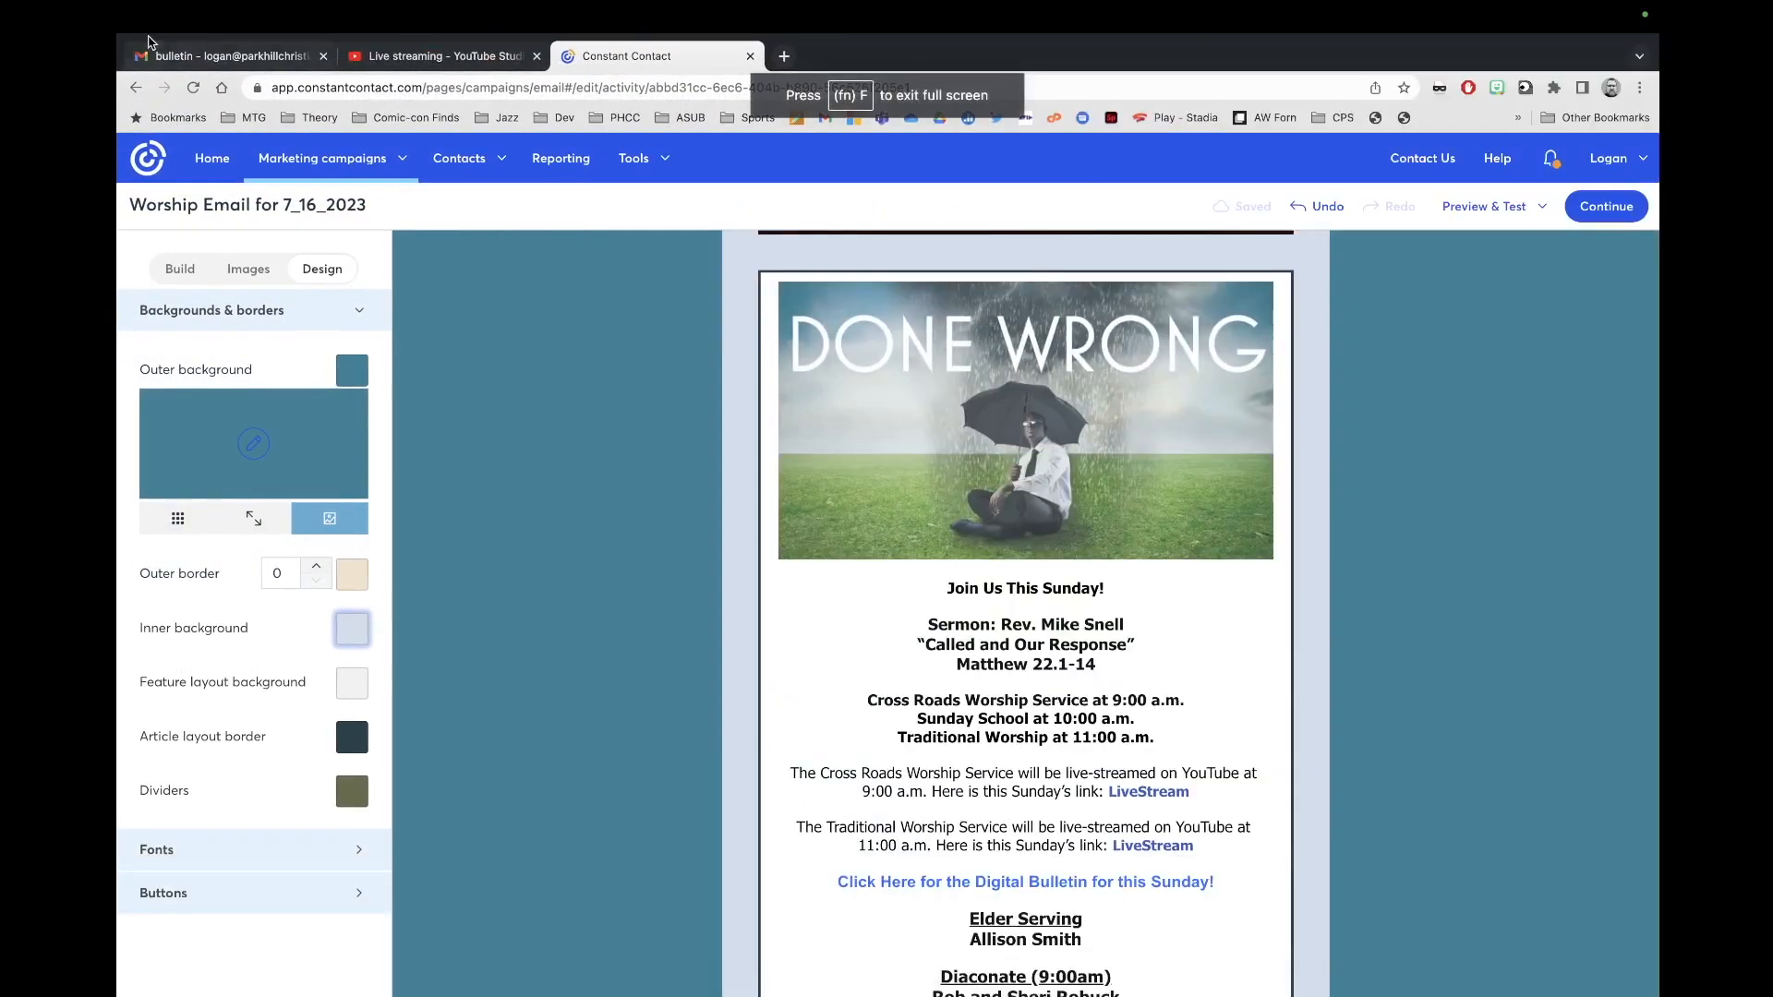
{"action": "left_click", "coordinate": [176, 56]}
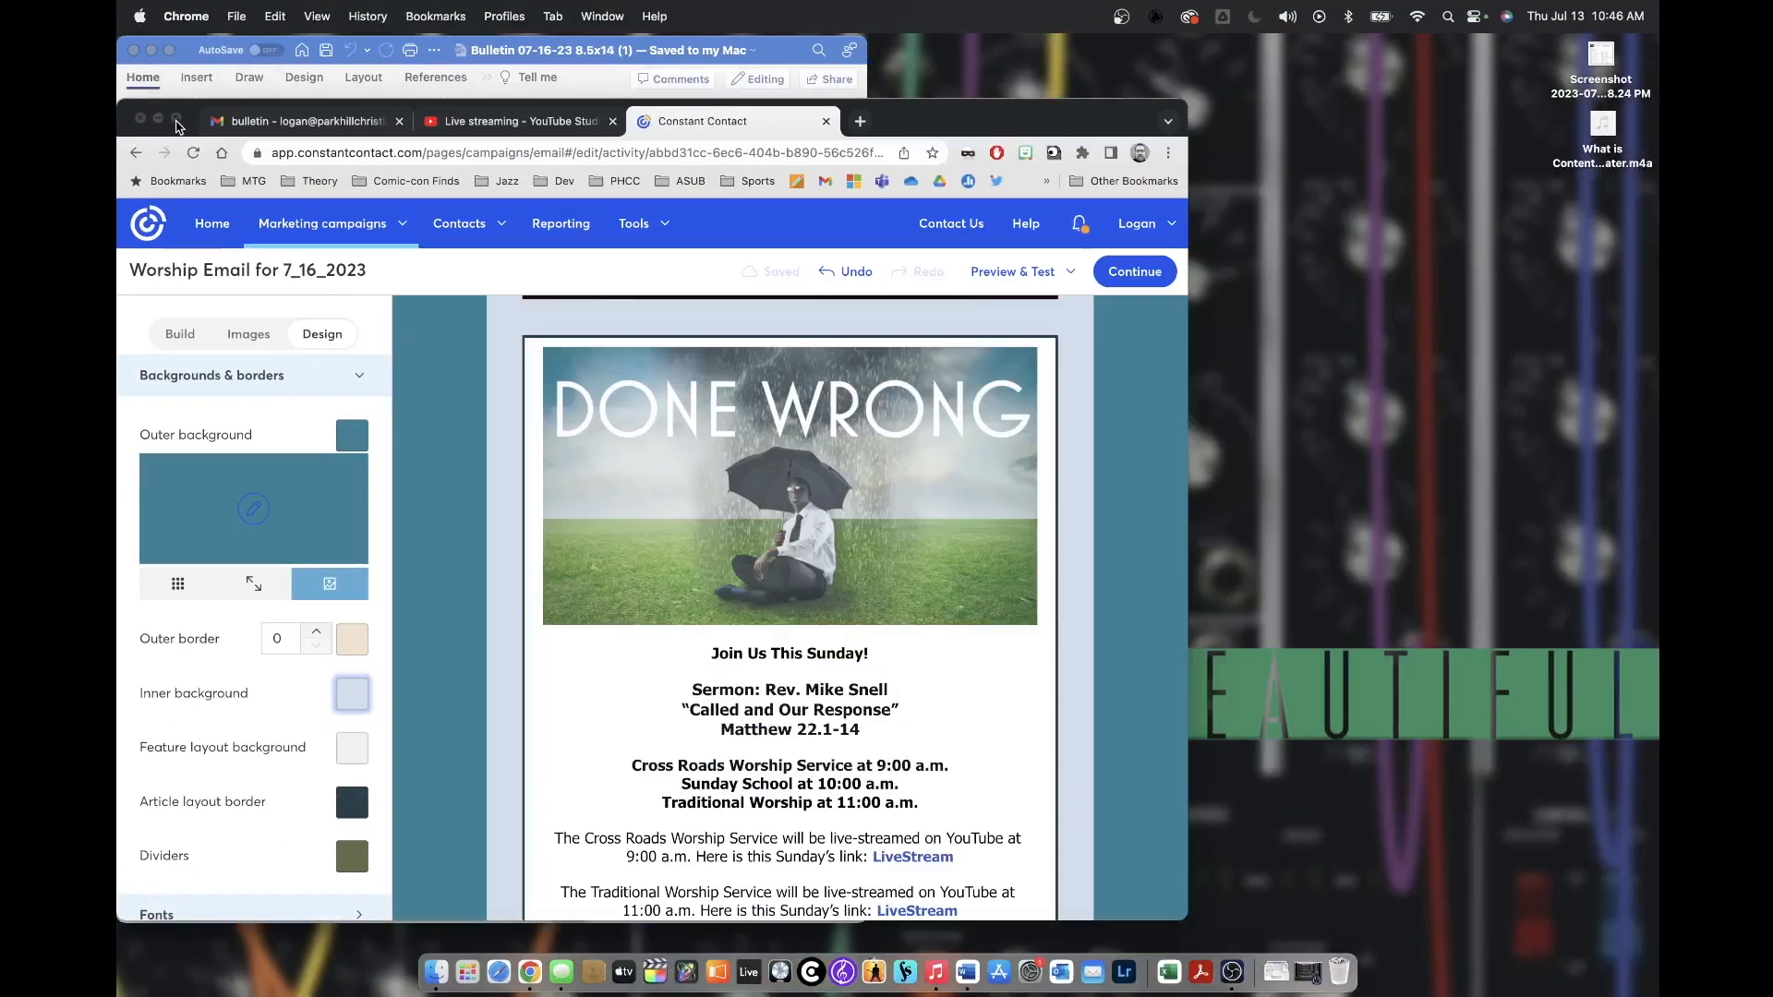
{"action": "mouse_move", "coordinate": [176, 120]}
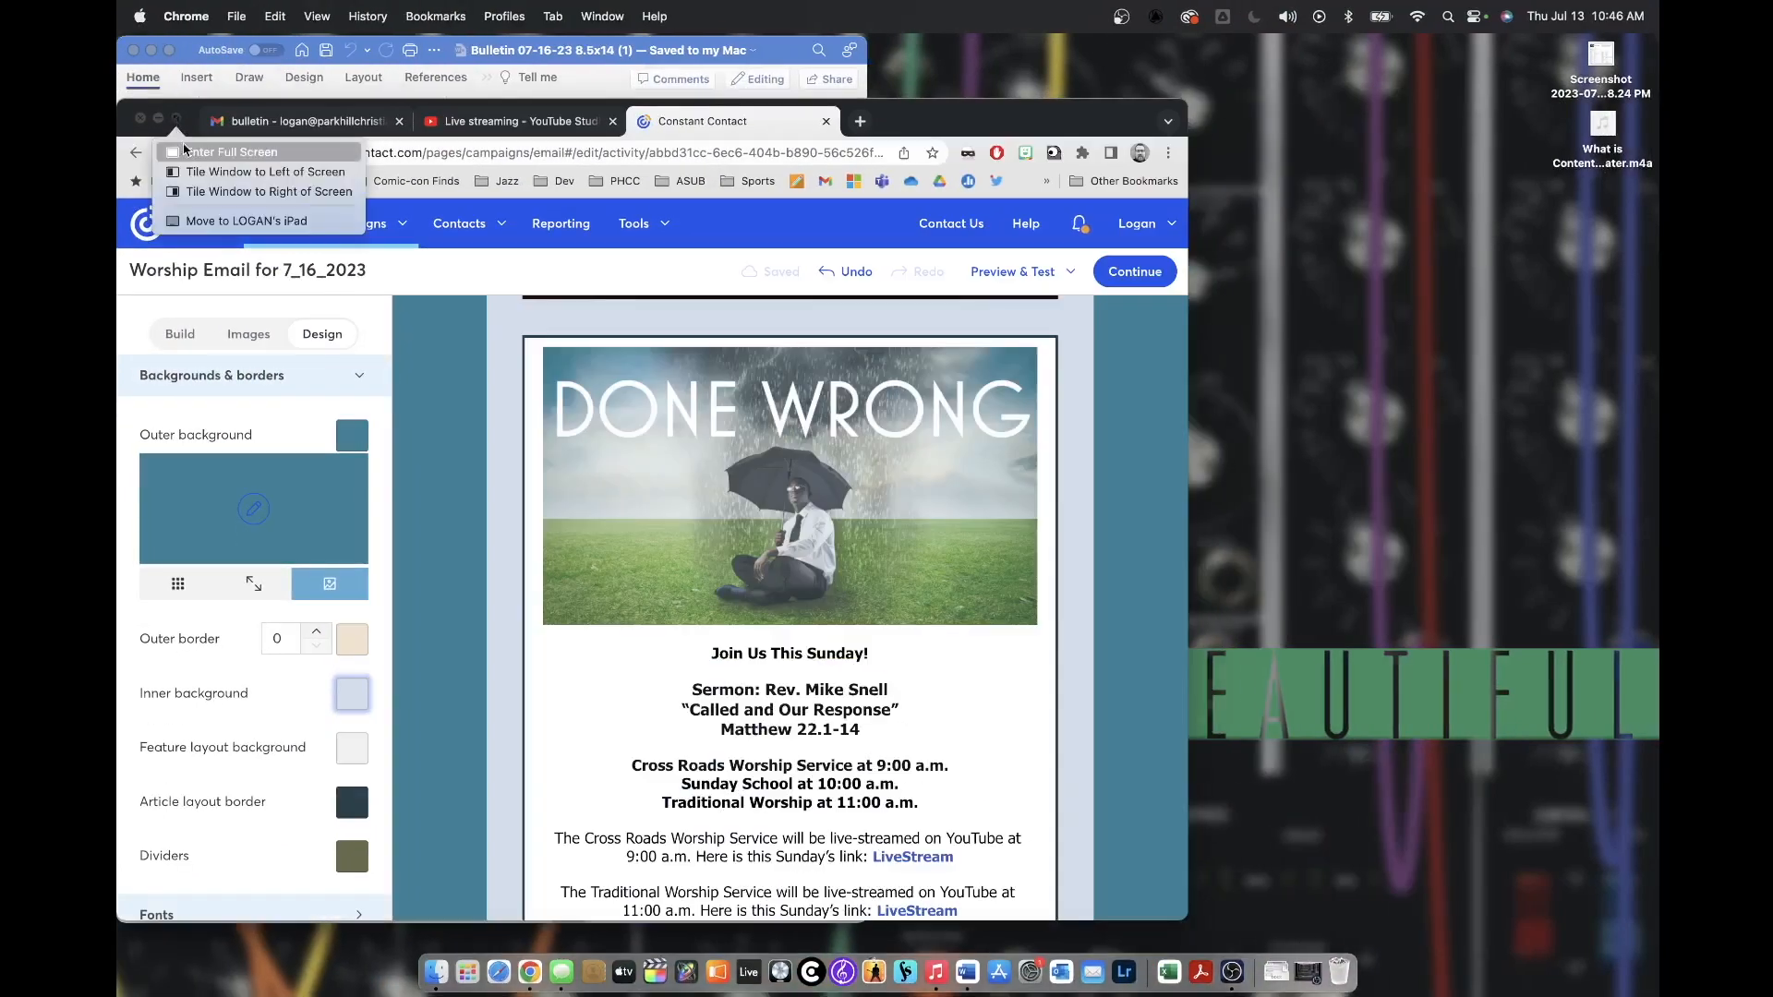
{"action": "left_click", "coordinate": [199, 193]}
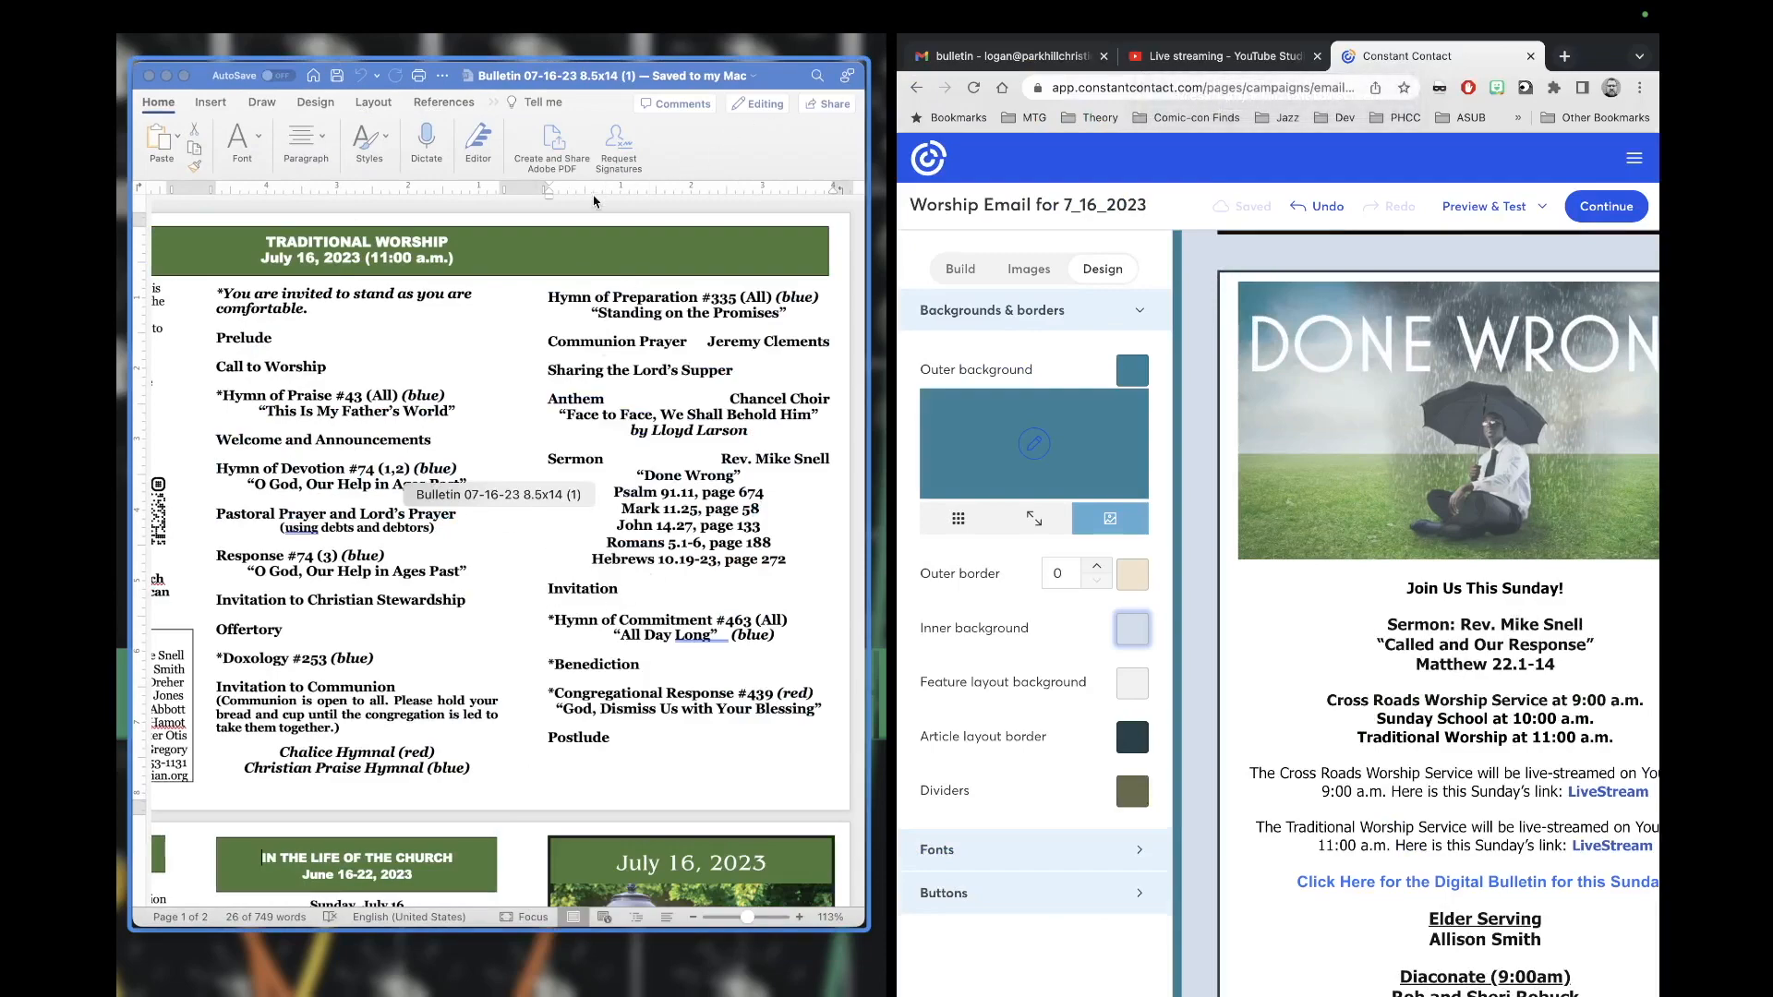
{"action": "left_click", "coordinate": [695, 158]}
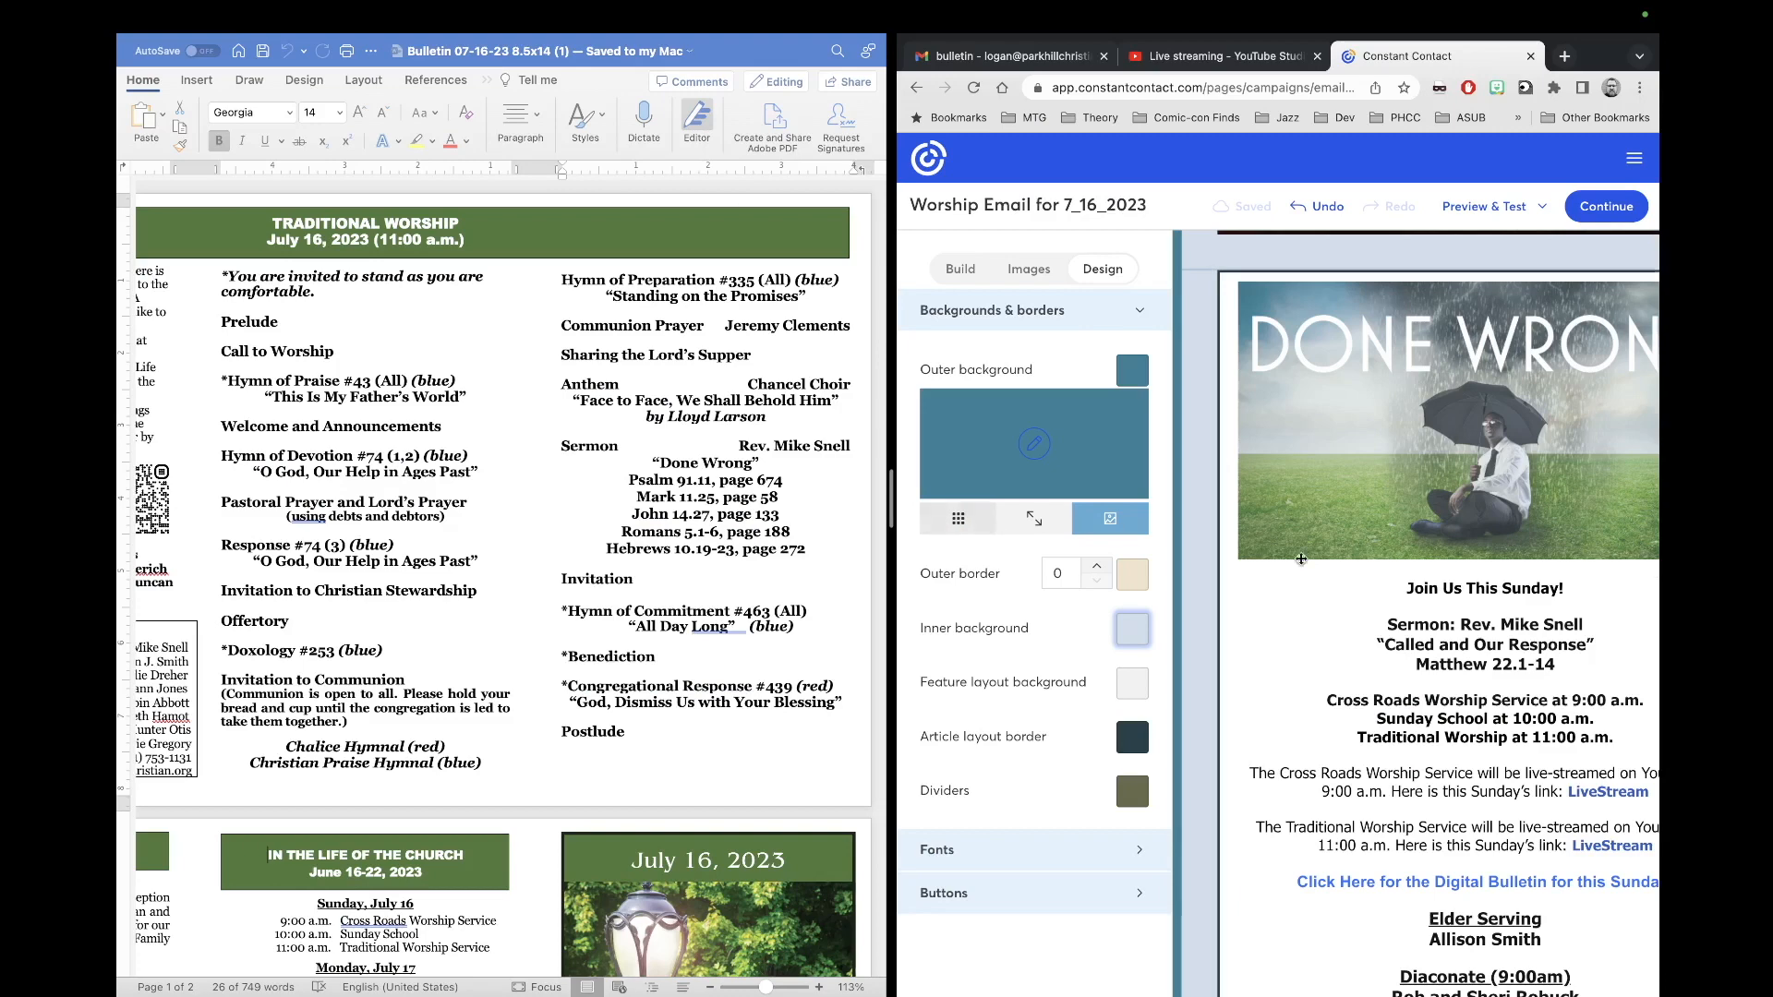
Step: Show the email's Build blocks and copy the bulletin's whole Sermon paragraph
{"action": "scroll", "coordinate": [1423, 604], "scroll_direction": "right", "scroll_amount": 1}
{"action": "scroll", "coordinate": [1422, 603], "scroll_direction": "right", "scroll_amount": 1}
{"action": "scroll", "coordinate": [1423, 604], "scroll_direction": "left", "scroll_amount": 1}
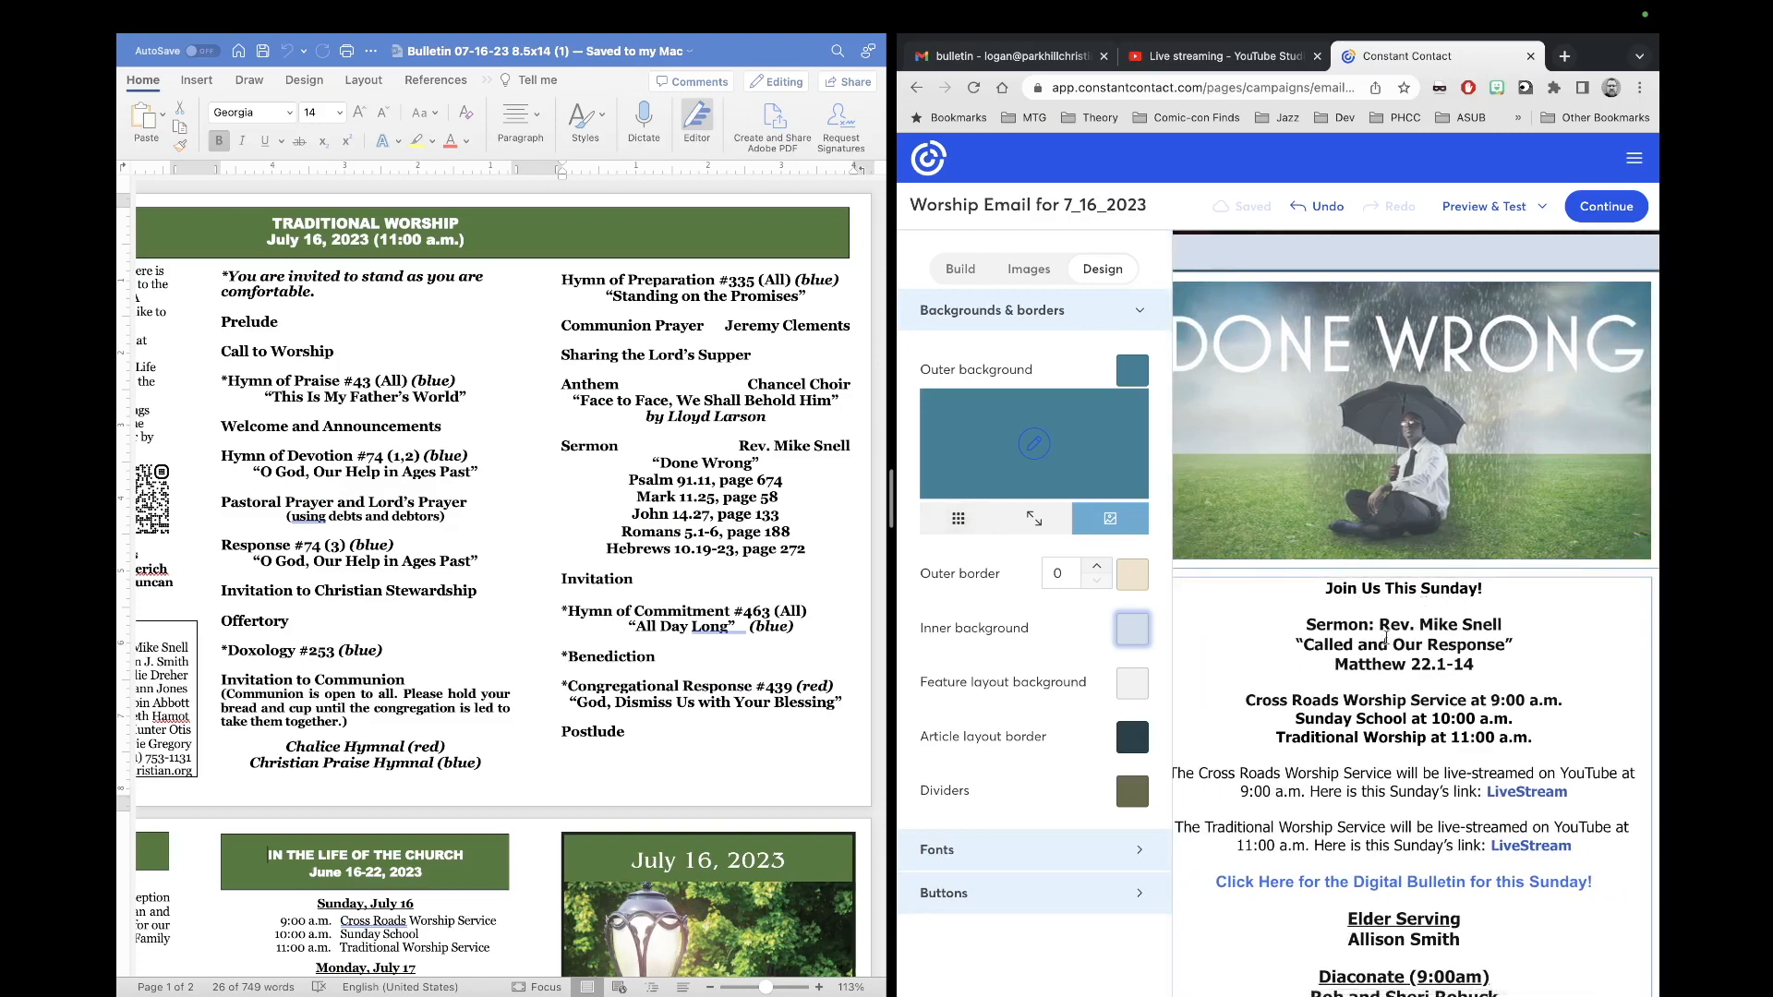
{"action": "scroll", "coordinate": [1382, 649], "scroll_direction": "down", "scroll_amount": 1}
{"action": "scroll", "coordinate": [1382, 649], "scroll_direction": "down", "scroll_amount": 1}
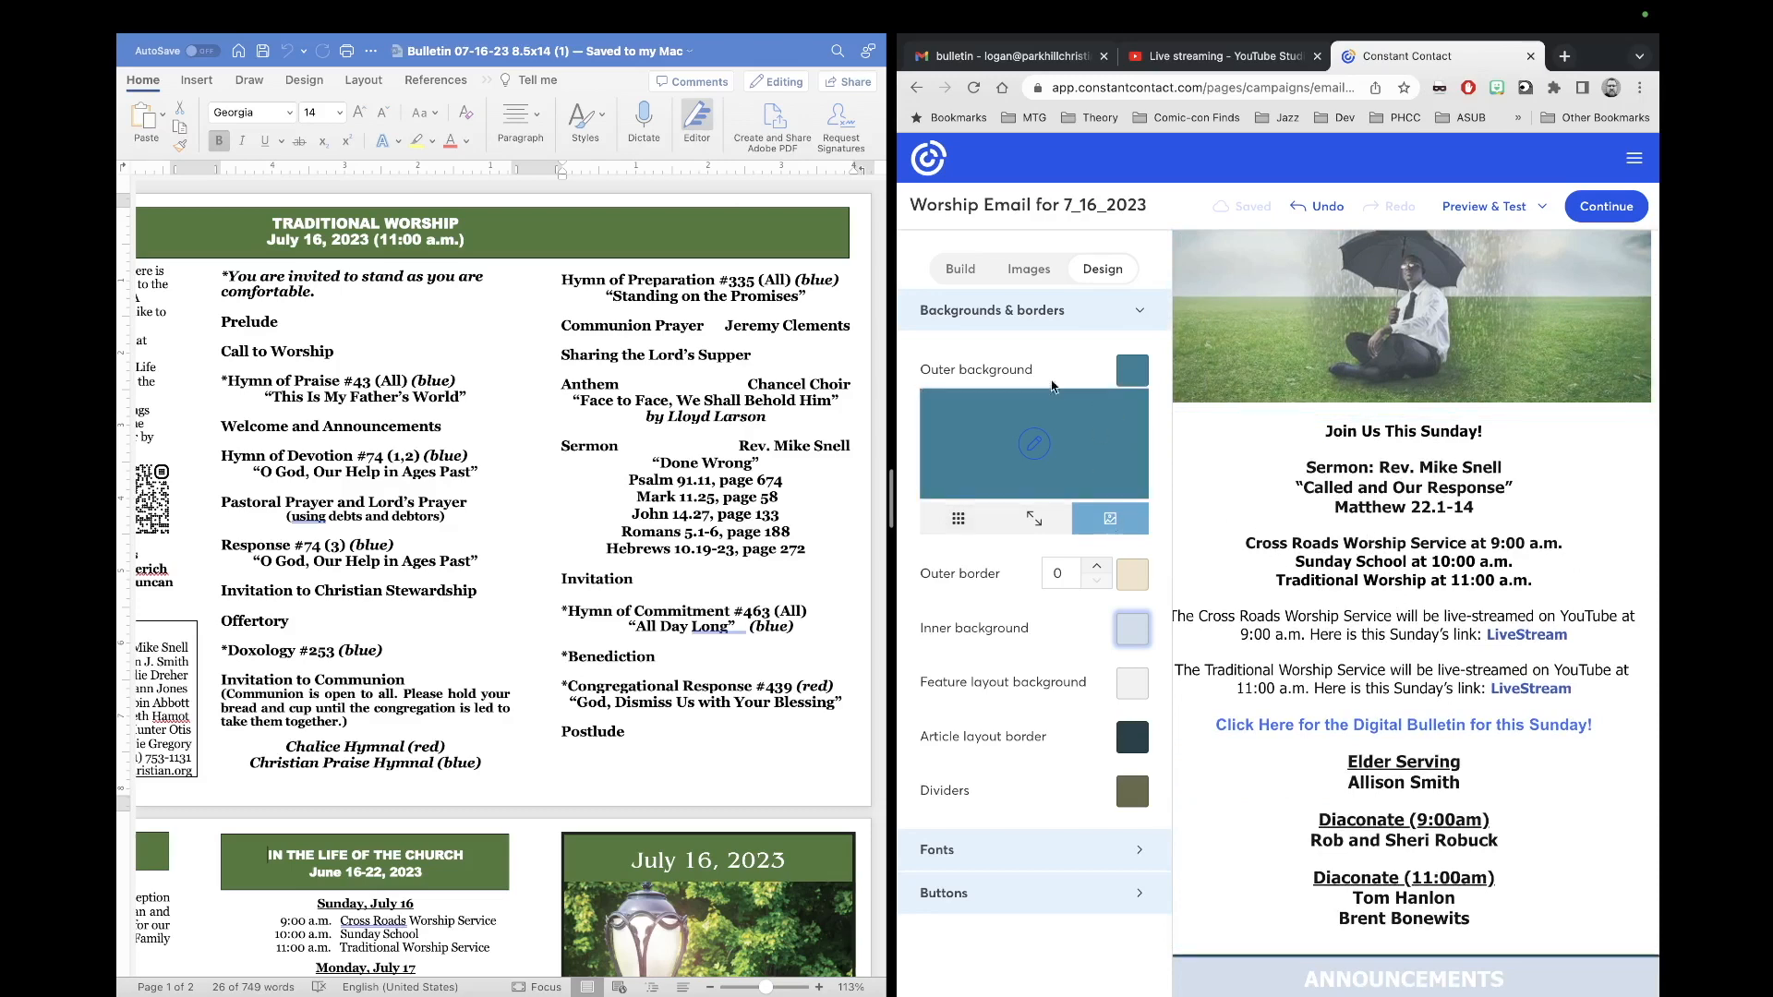
{"action": "left_click", "coordinate": [974, 277]}
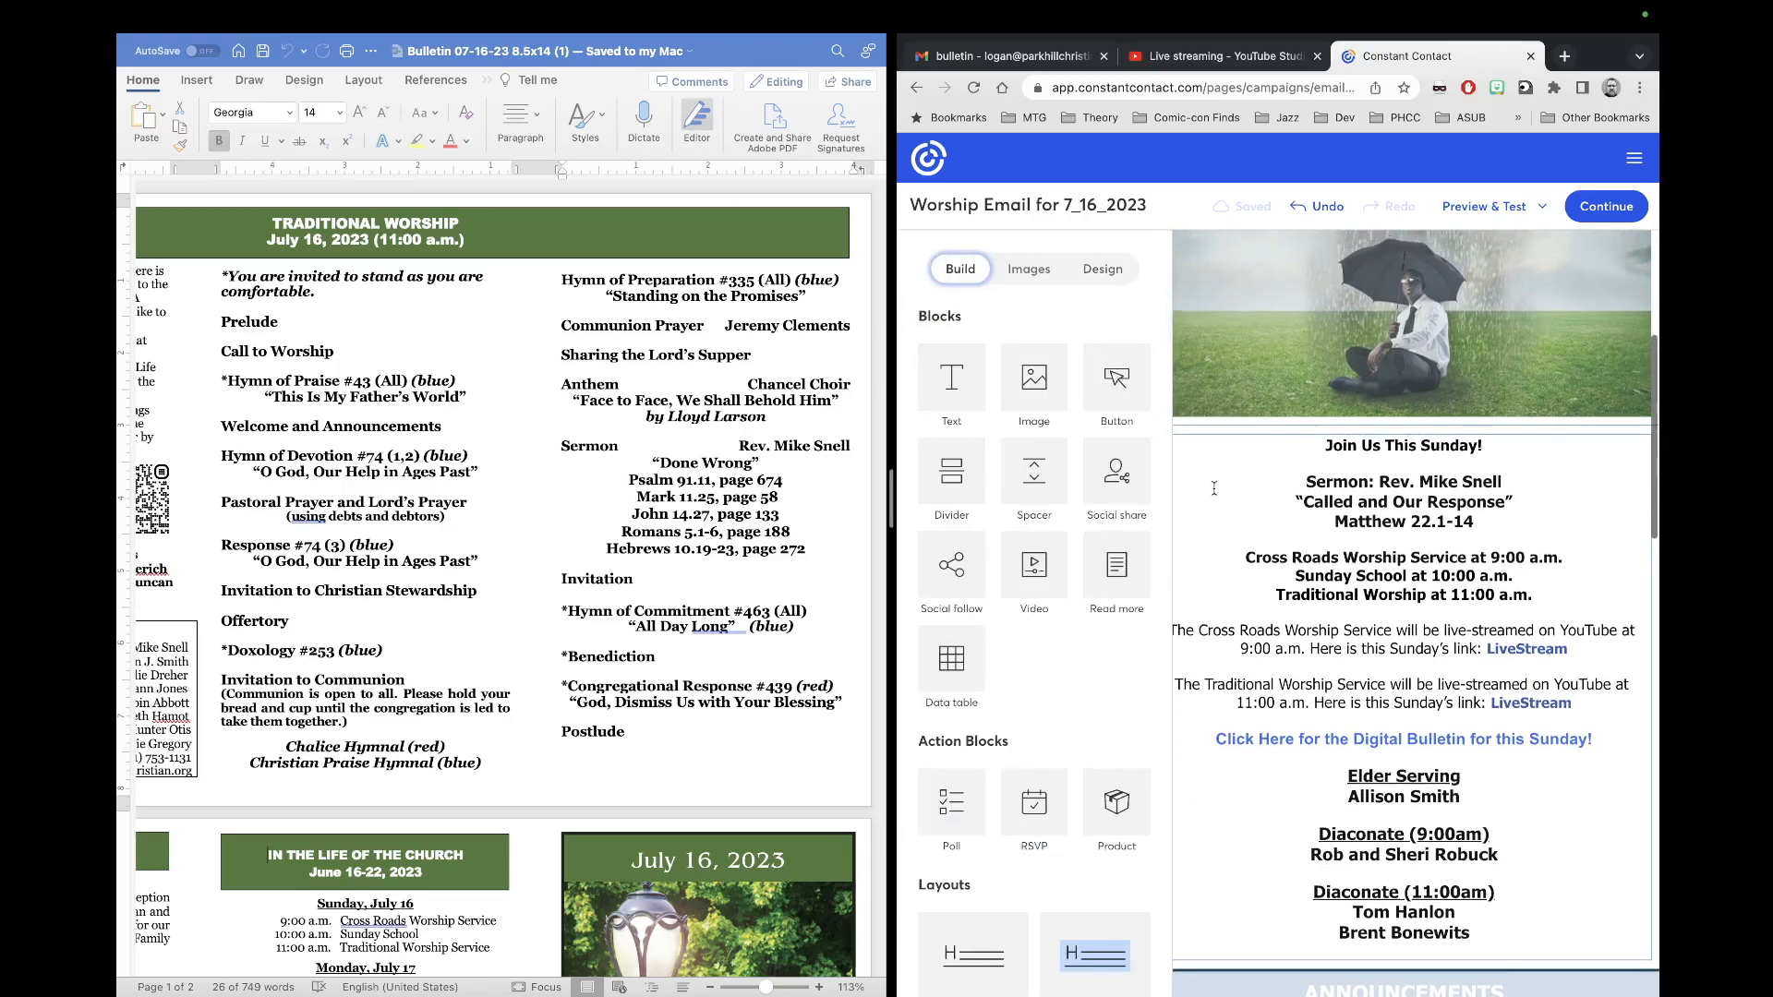
{"action": "triple_click", "coordinate": [787, 540]}
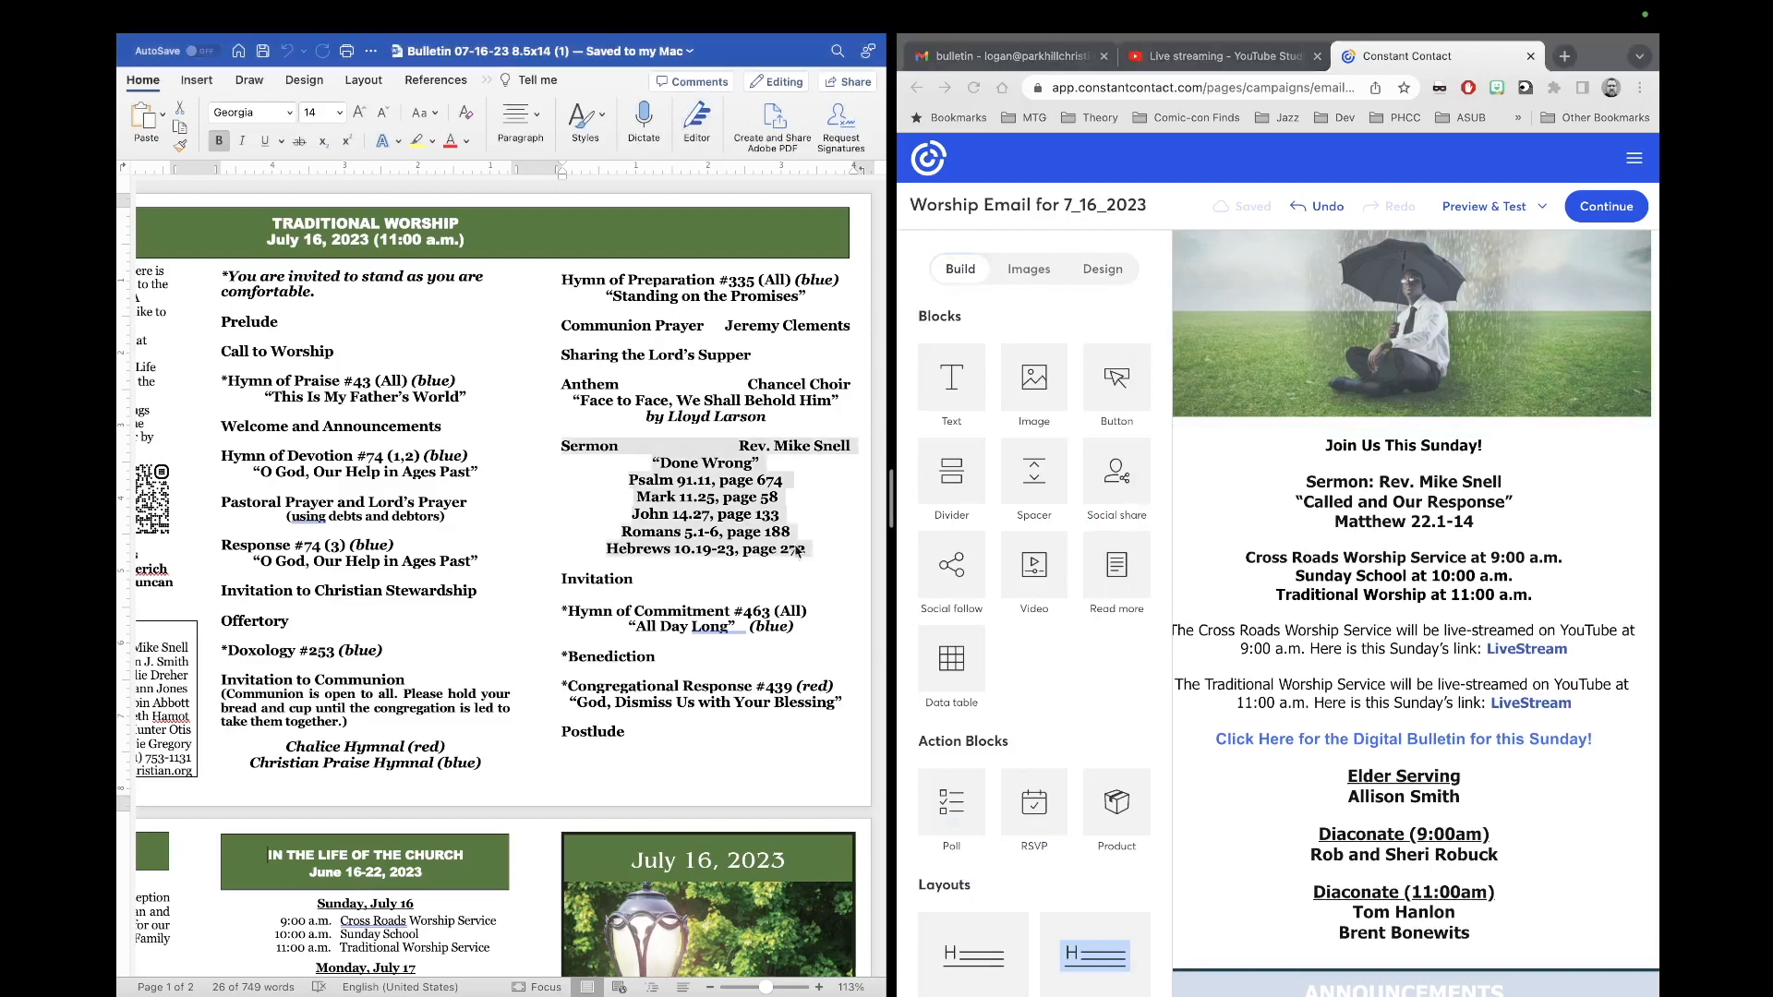
{"action": "right_click", "coordinate": [748, 514]}
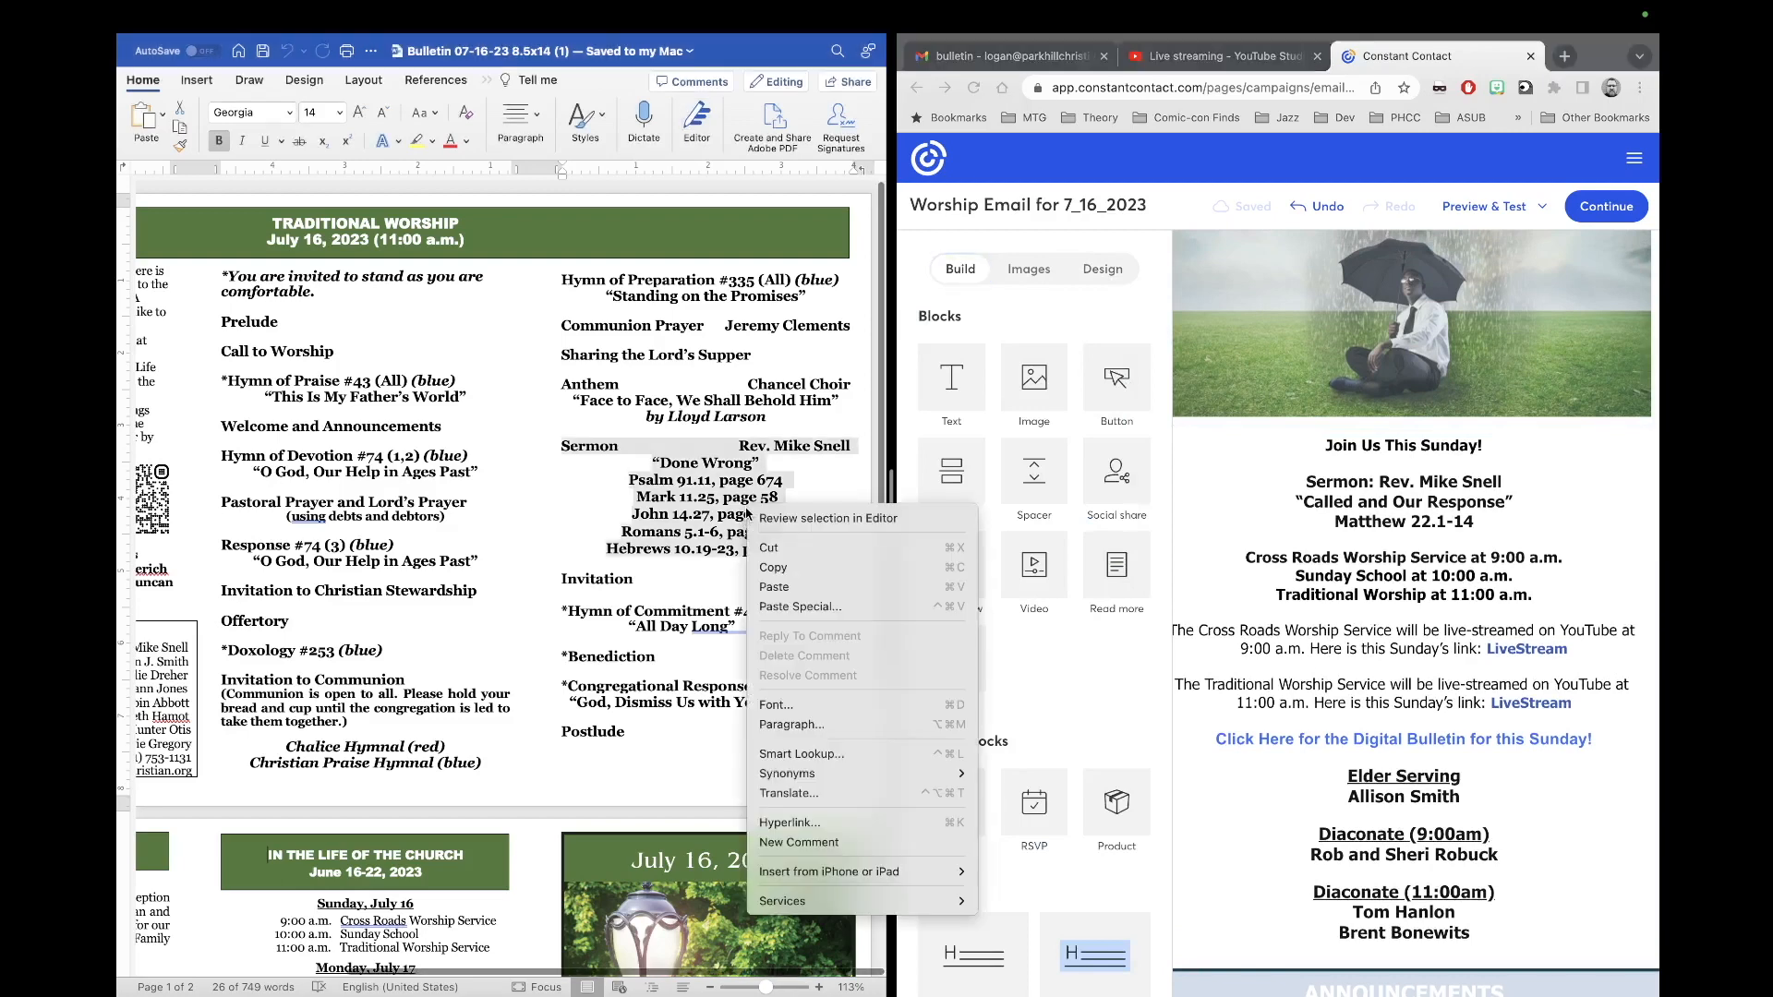
{"action": "left_click", "coordinate": [931, 569]}
Step: Paste the new sermon as plain text over last week's sermon lines in the email
{"action": "left_click_drag", "start_coordinate": [1487, 524], "coordinate": [1300, 479]}
{"action": "right_click", "coordinate": [1338, 492]}
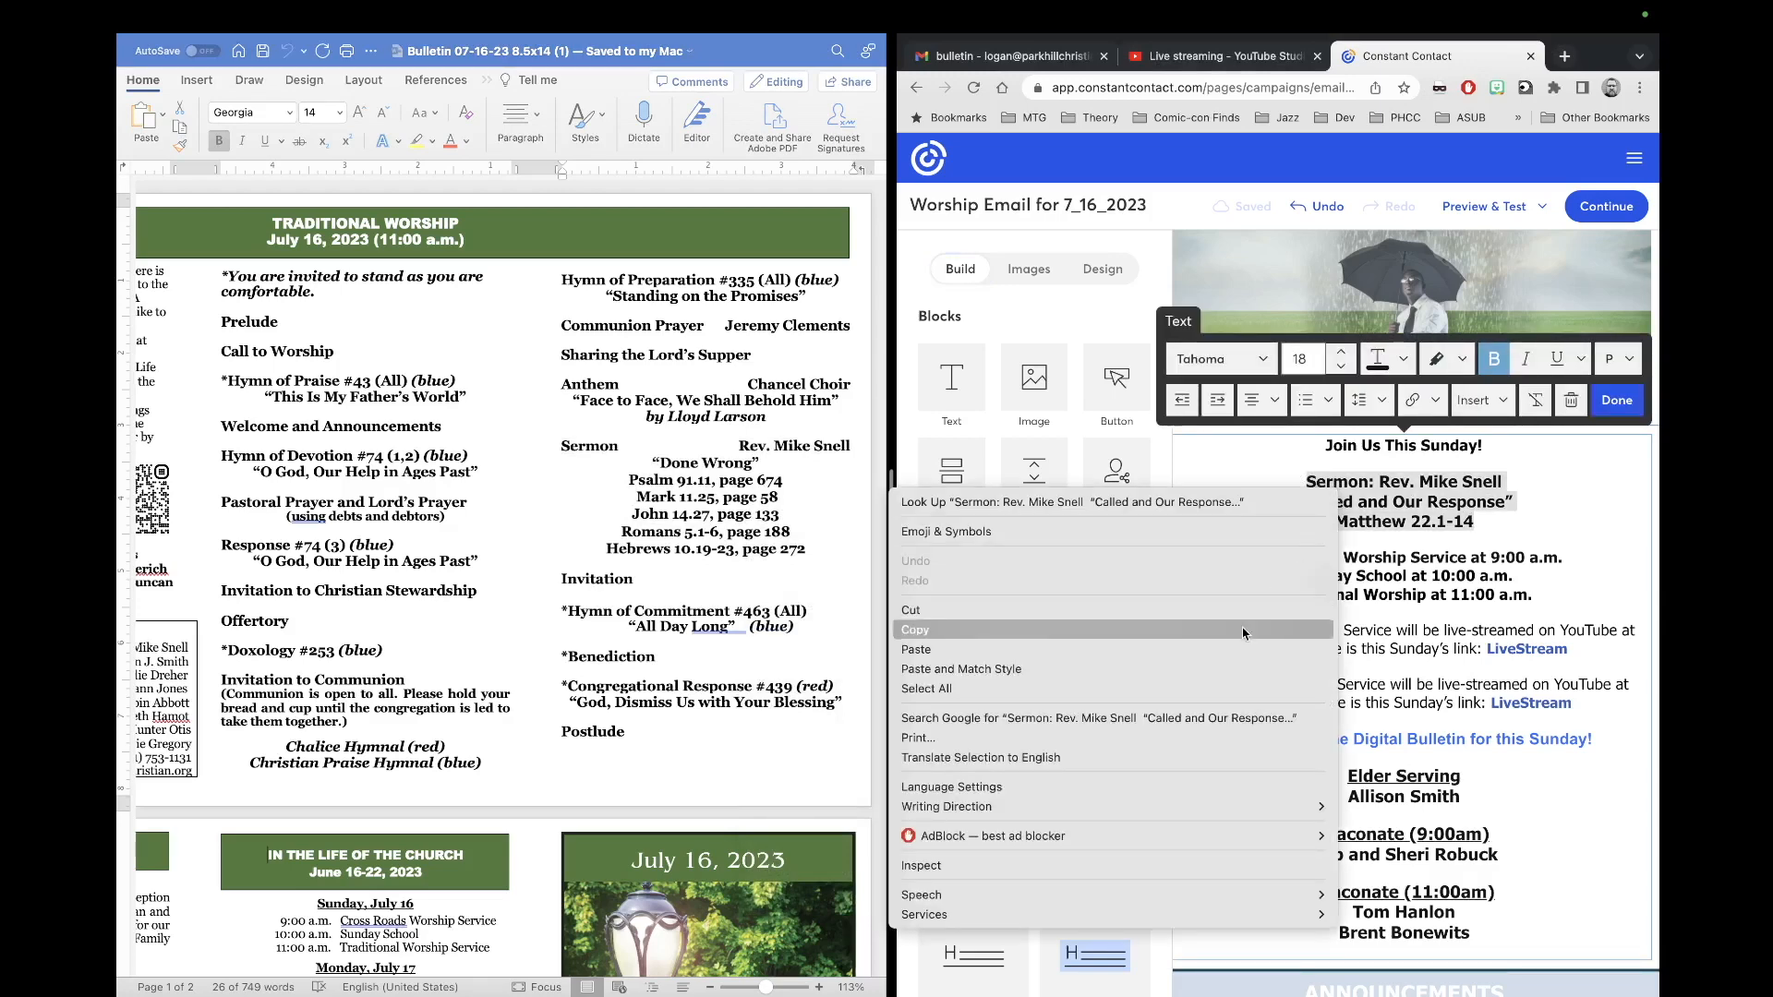
{"action": "left_click", "coordinate": [1096, 669]}
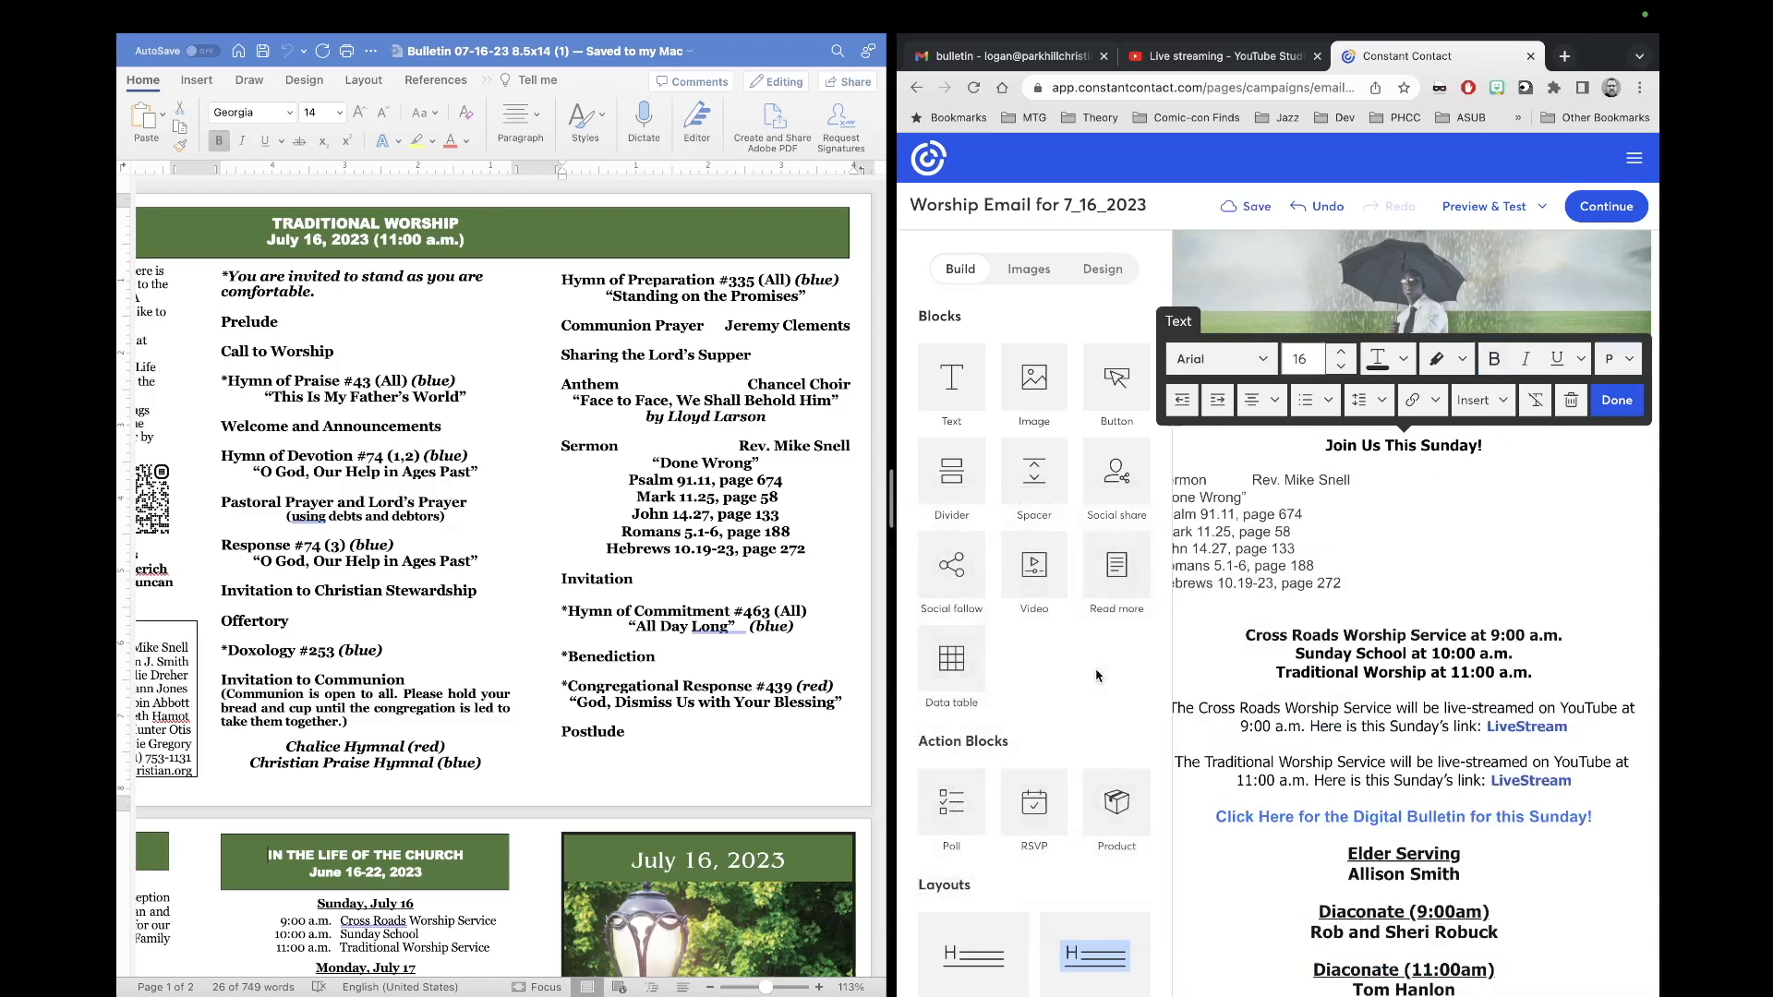
{"action": "scroll", "coordinate": [1339, 580], "scroll_direction": "left", "scroll_amount": 3}
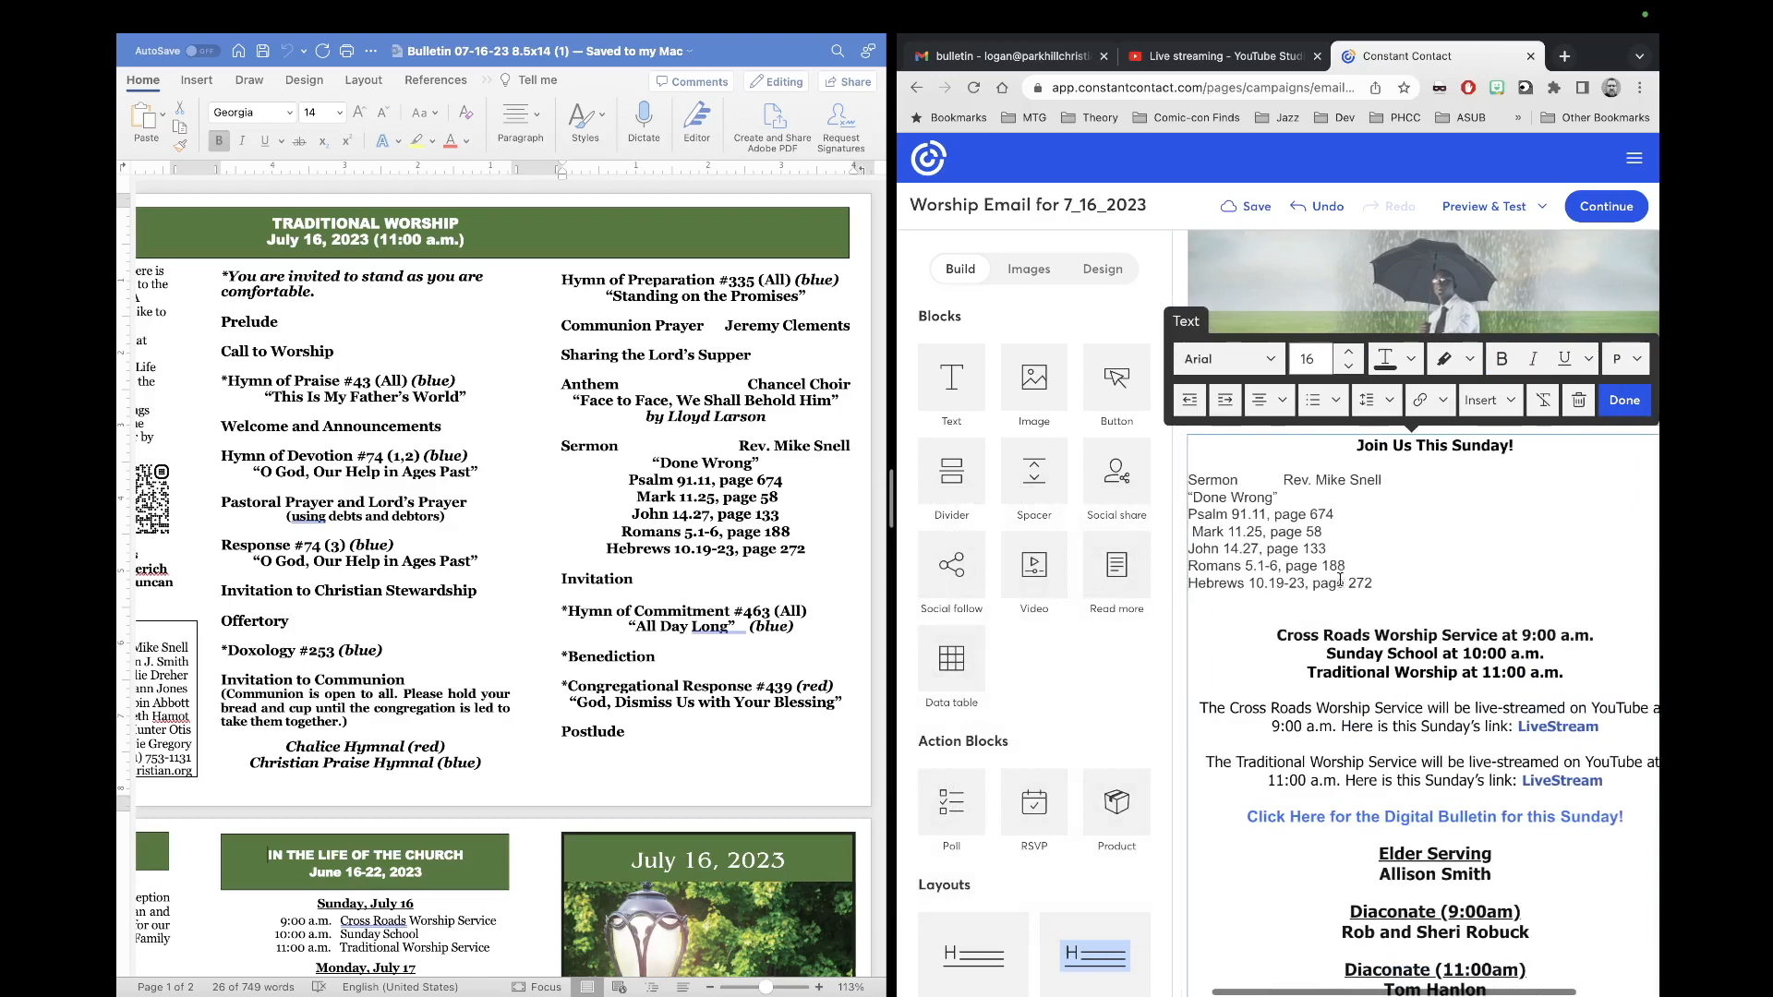
{"action": "scroll", "coordinate": [1339, 580], "scroll_direction": "left", "scroll_amount": 1}
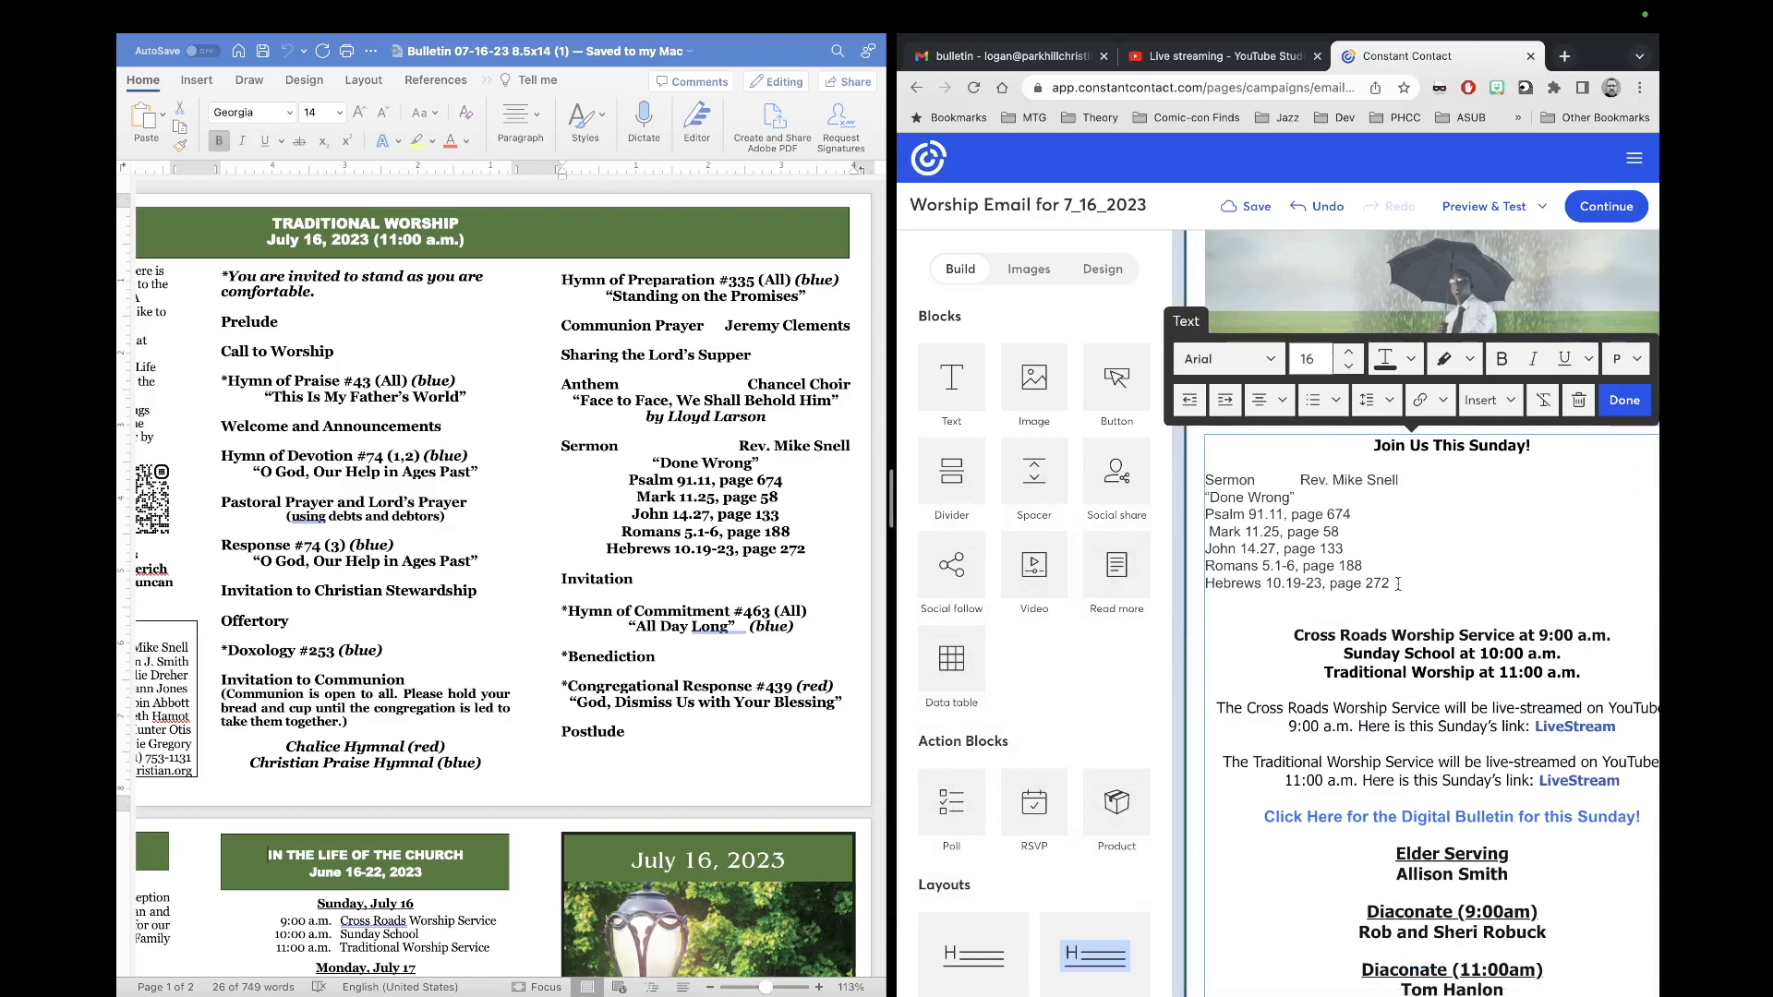
Step: Format the seven pasted sermon lines as bold Tahoma at size 17
{"action": "left_click_drag", "start_coordinate": [1395, 584], "coordinate": [1197, 480]}
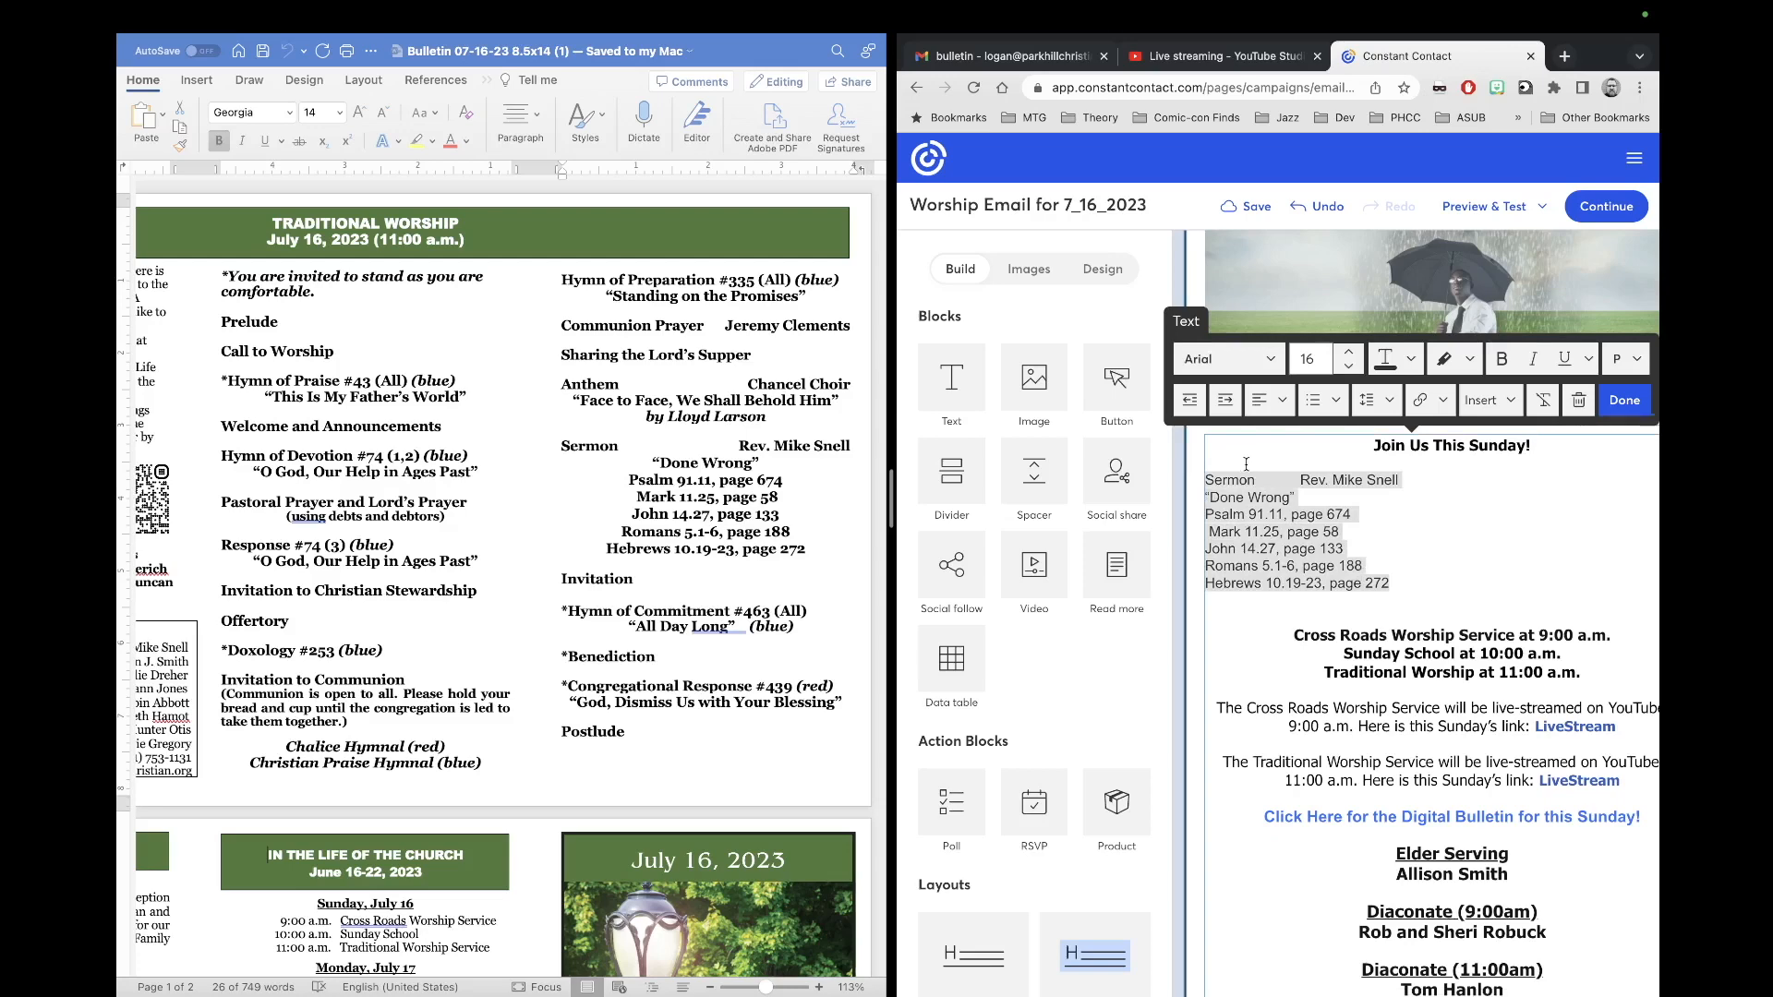
{"action": "left_click", "coordinate": [1269, 360]}
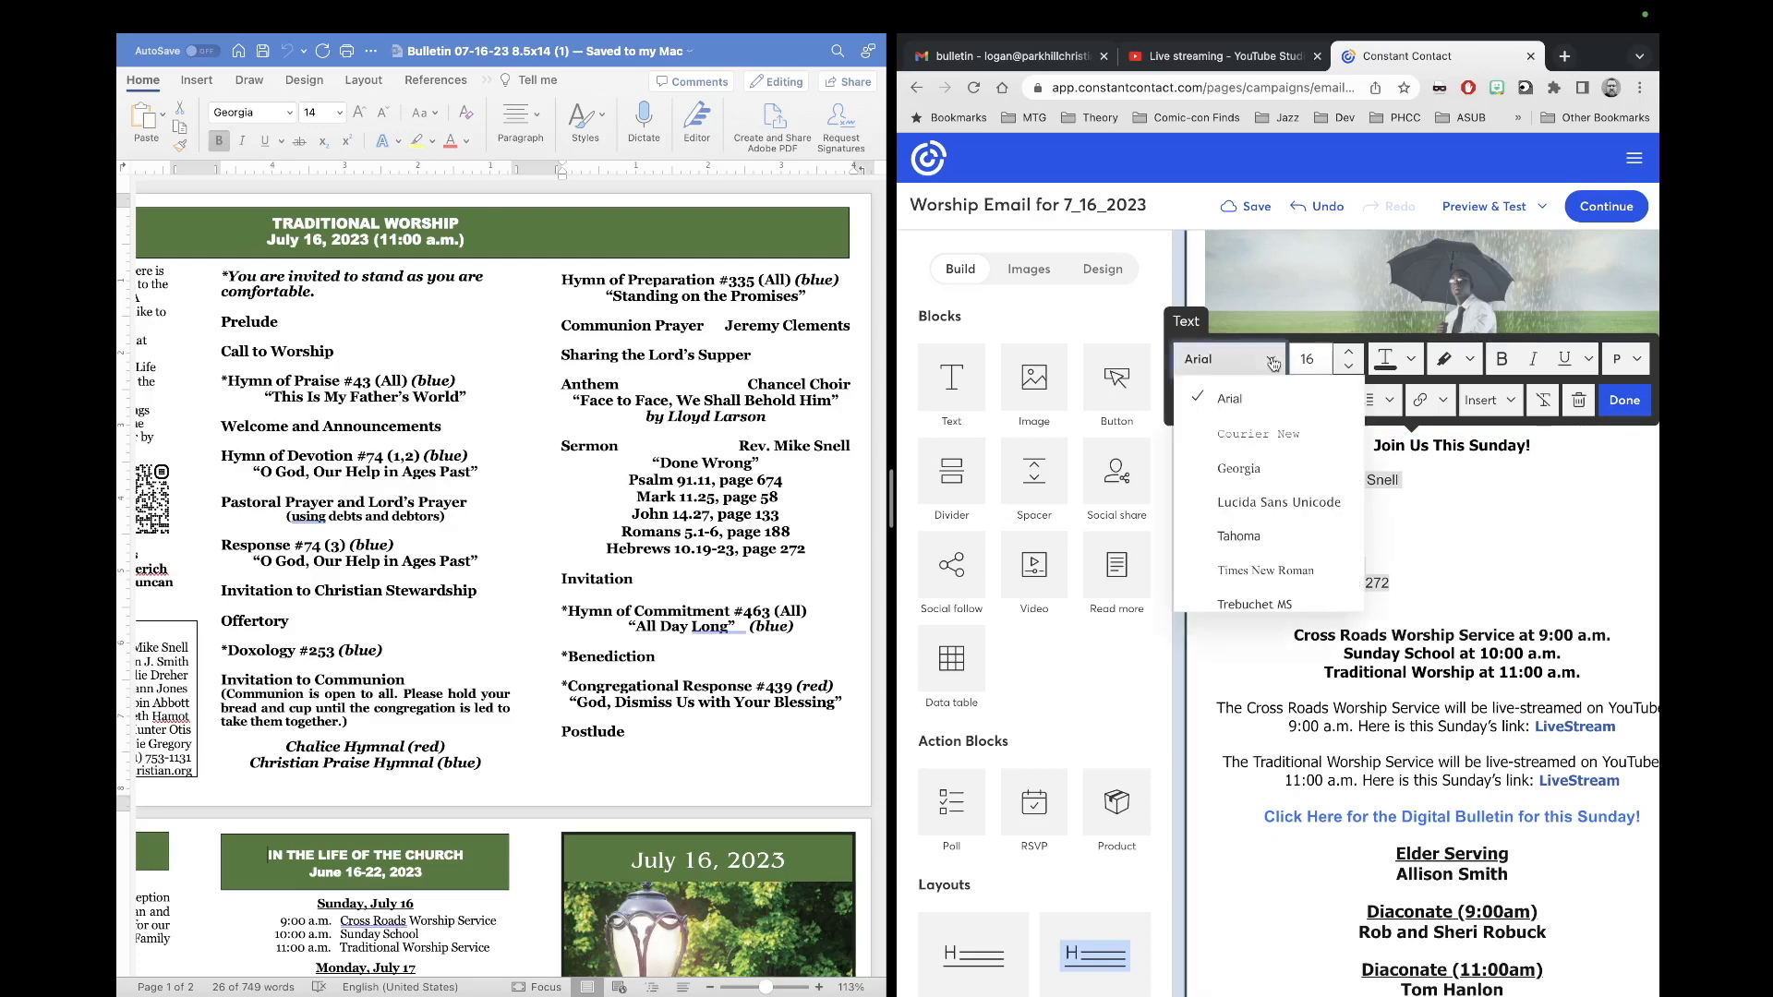
{"action": "left_click", "coordinate": [1262, 537]}
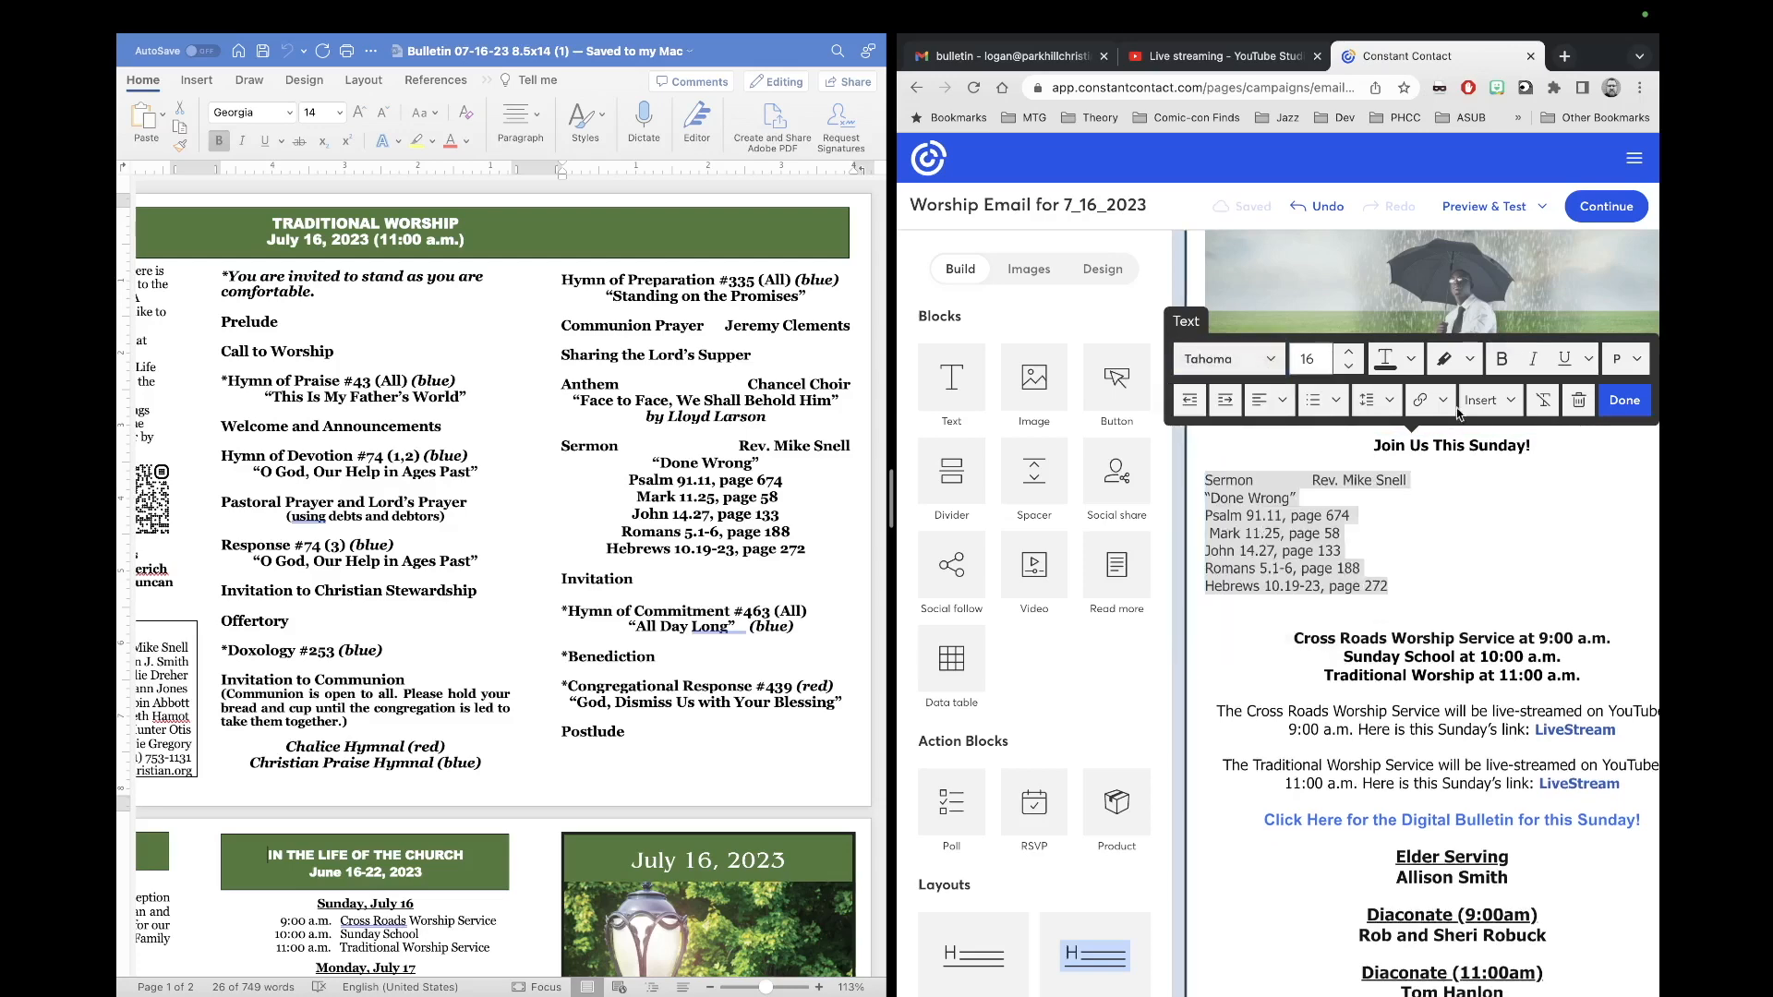
{"action": "left_click", "coordinate": [1501, 360]}
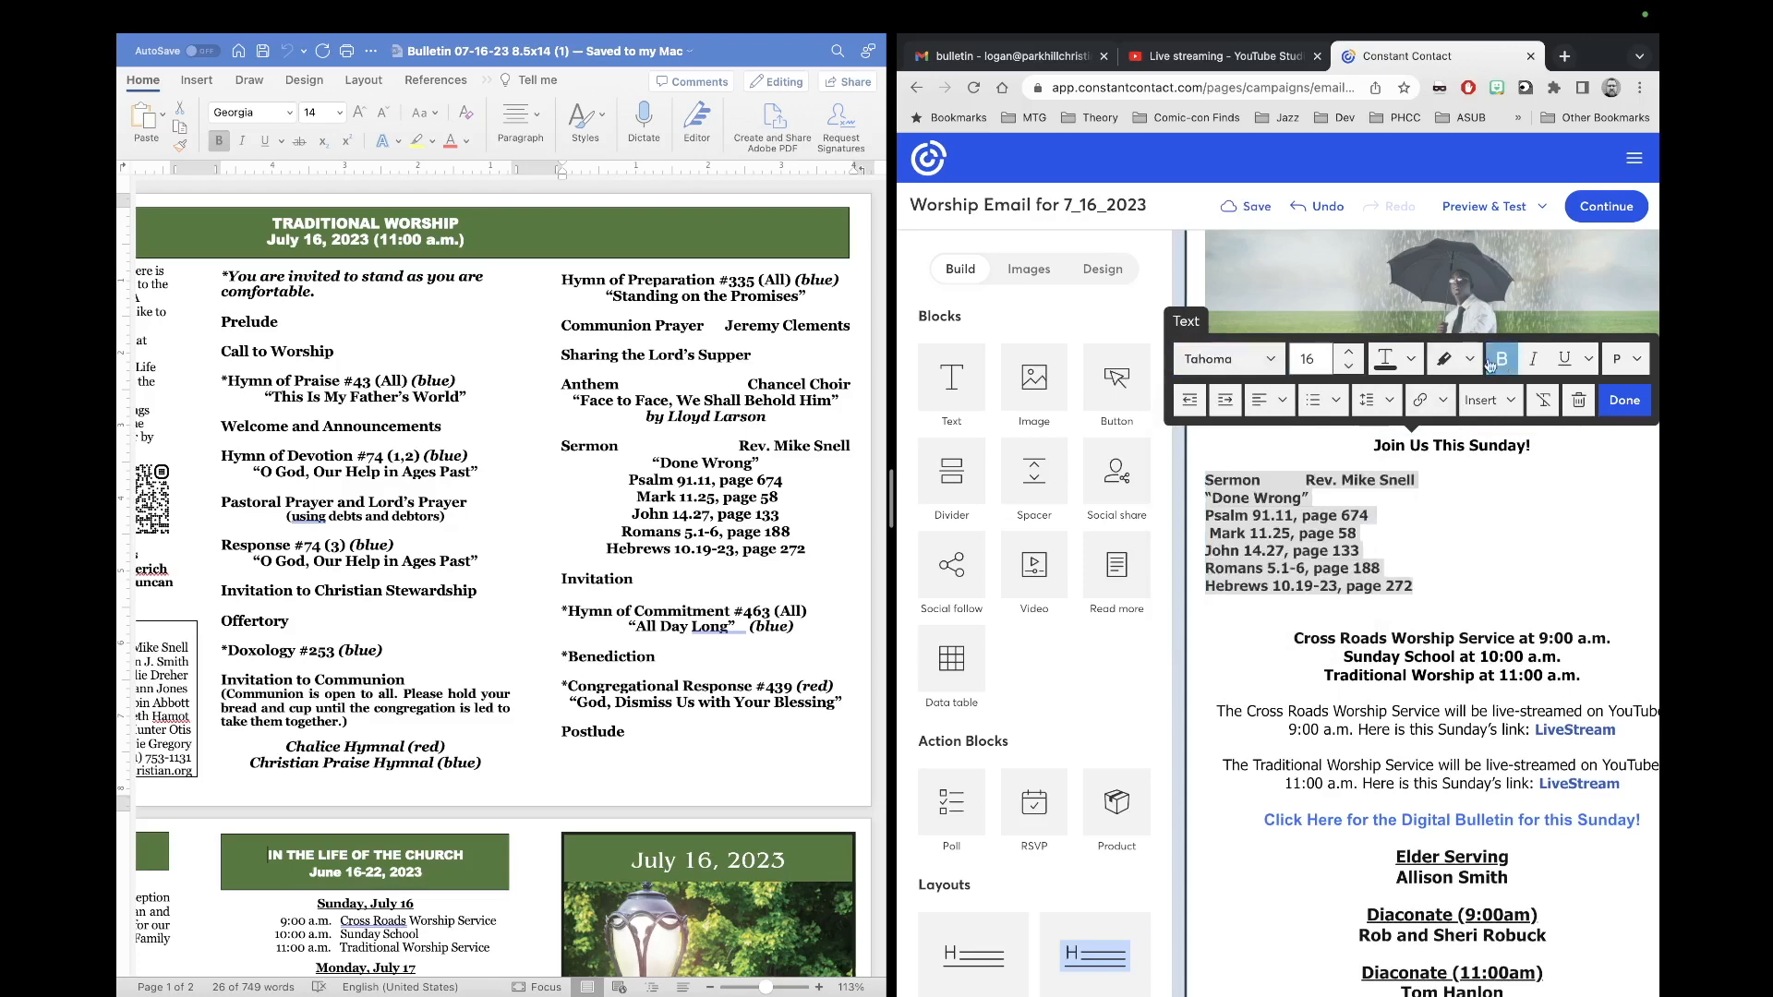
{"action": "left_click", "coordinate": [1410, 447]}
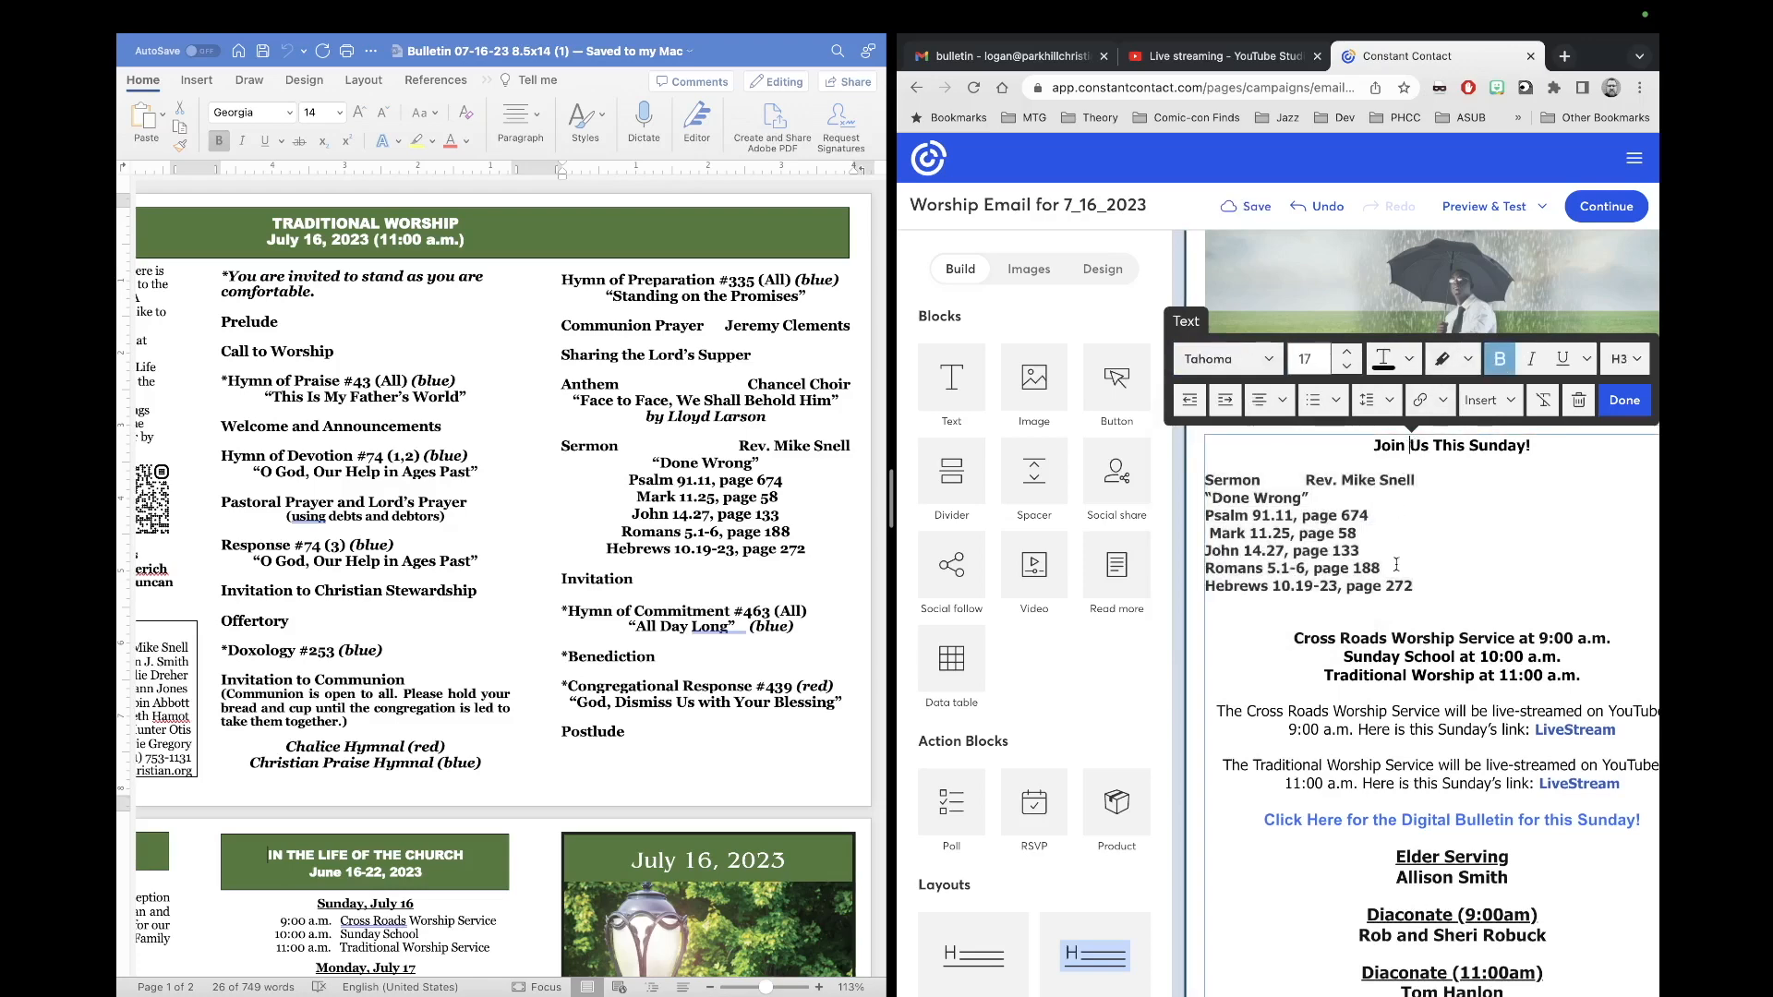
{"action": "left_click_drag", "start_coordinate": [1423, 584], "coordinate": [1204, 479]}
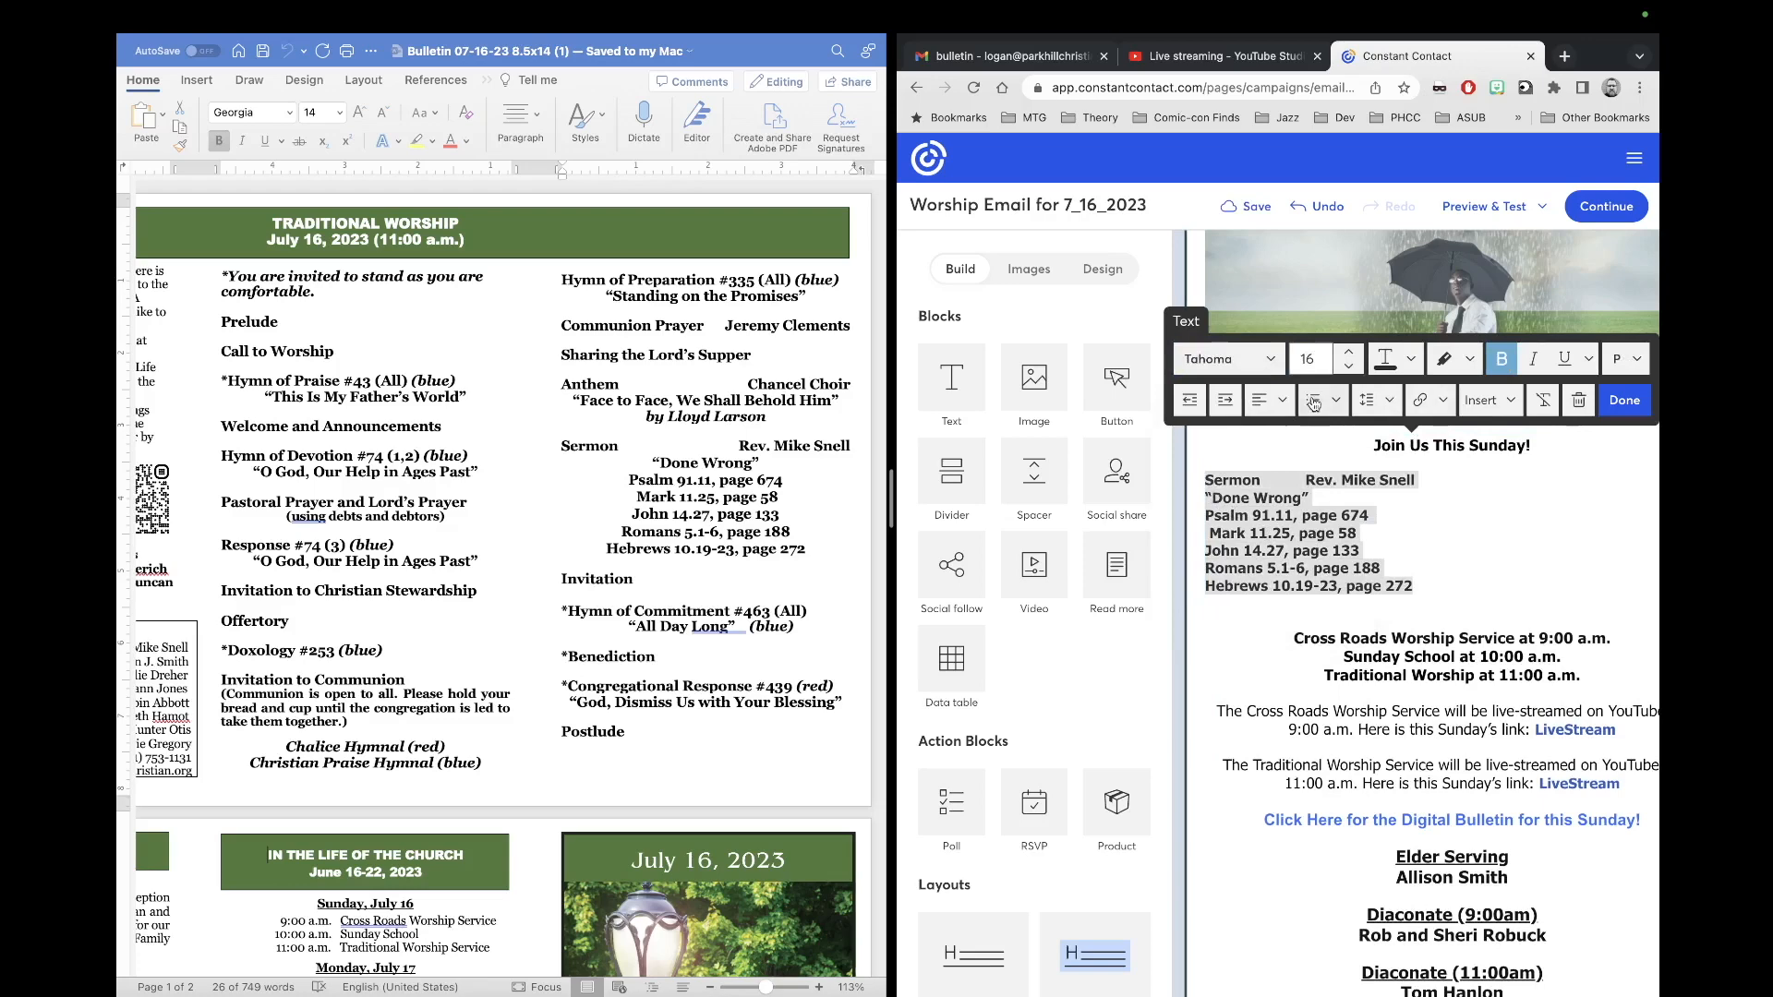
{"action": "left_click", "coordinate": [1348, 349]}
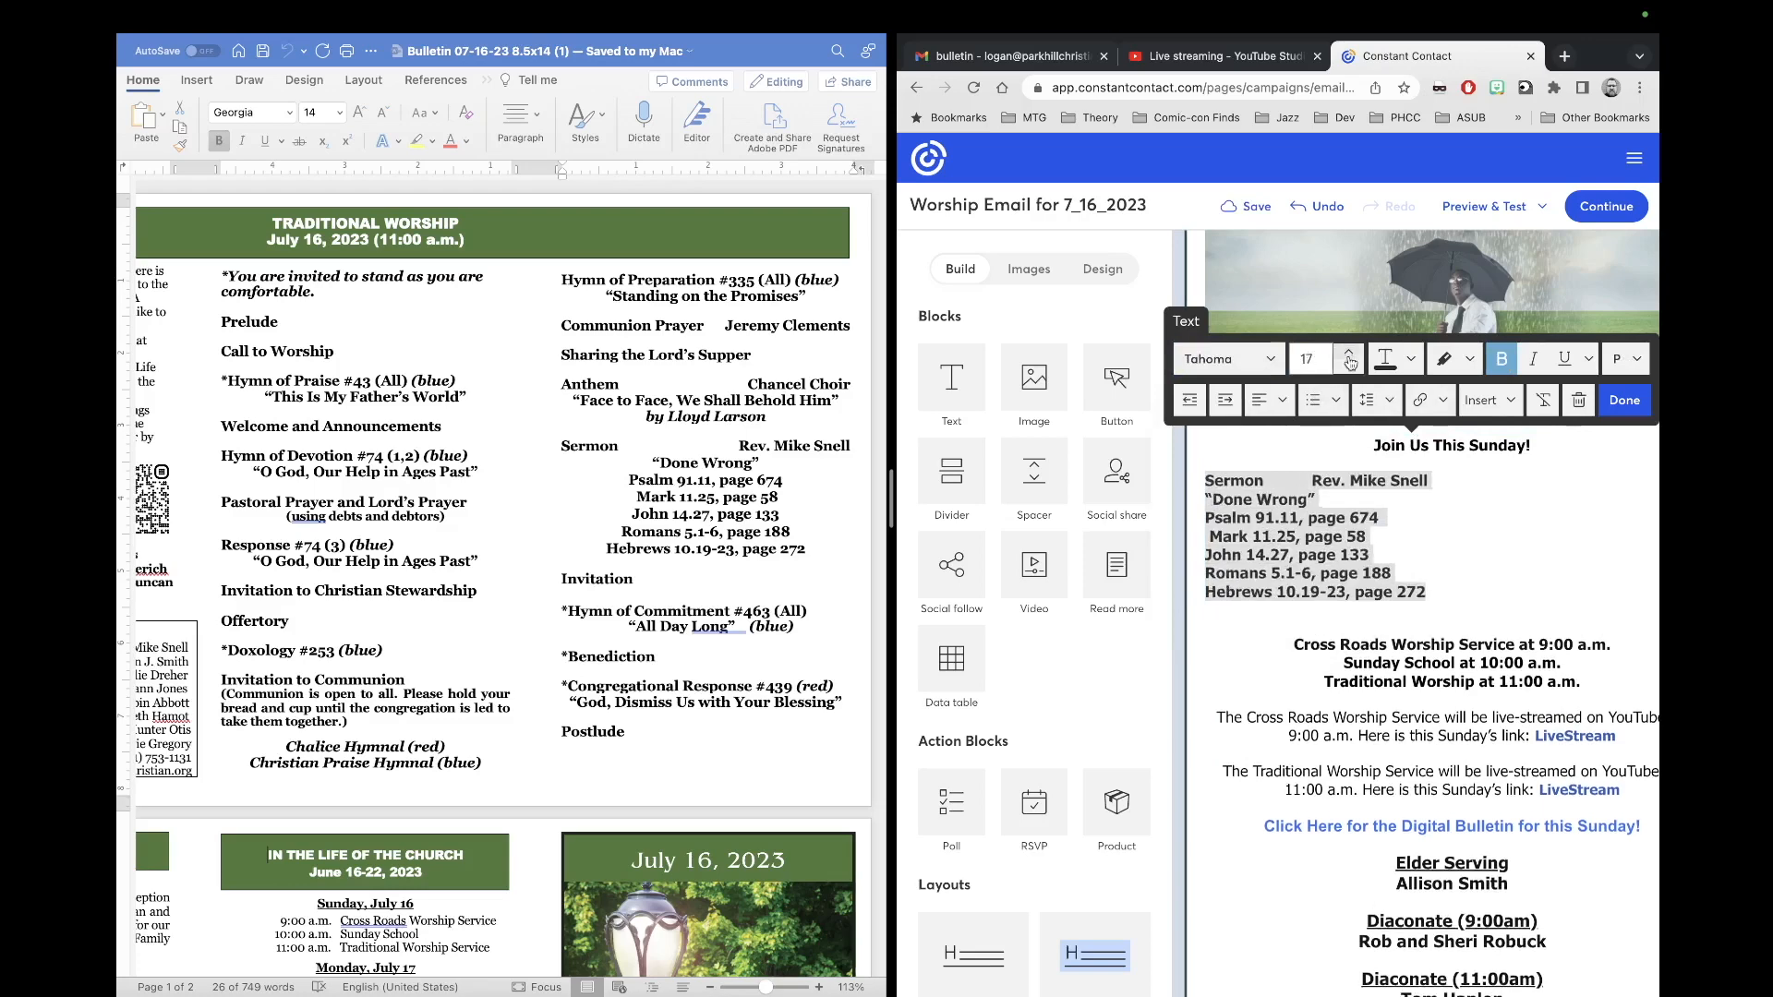
{"action": "left_click", "coordinate": [1280, 403]}
{"action": "left_click", "coordinate": [1297, 475]}
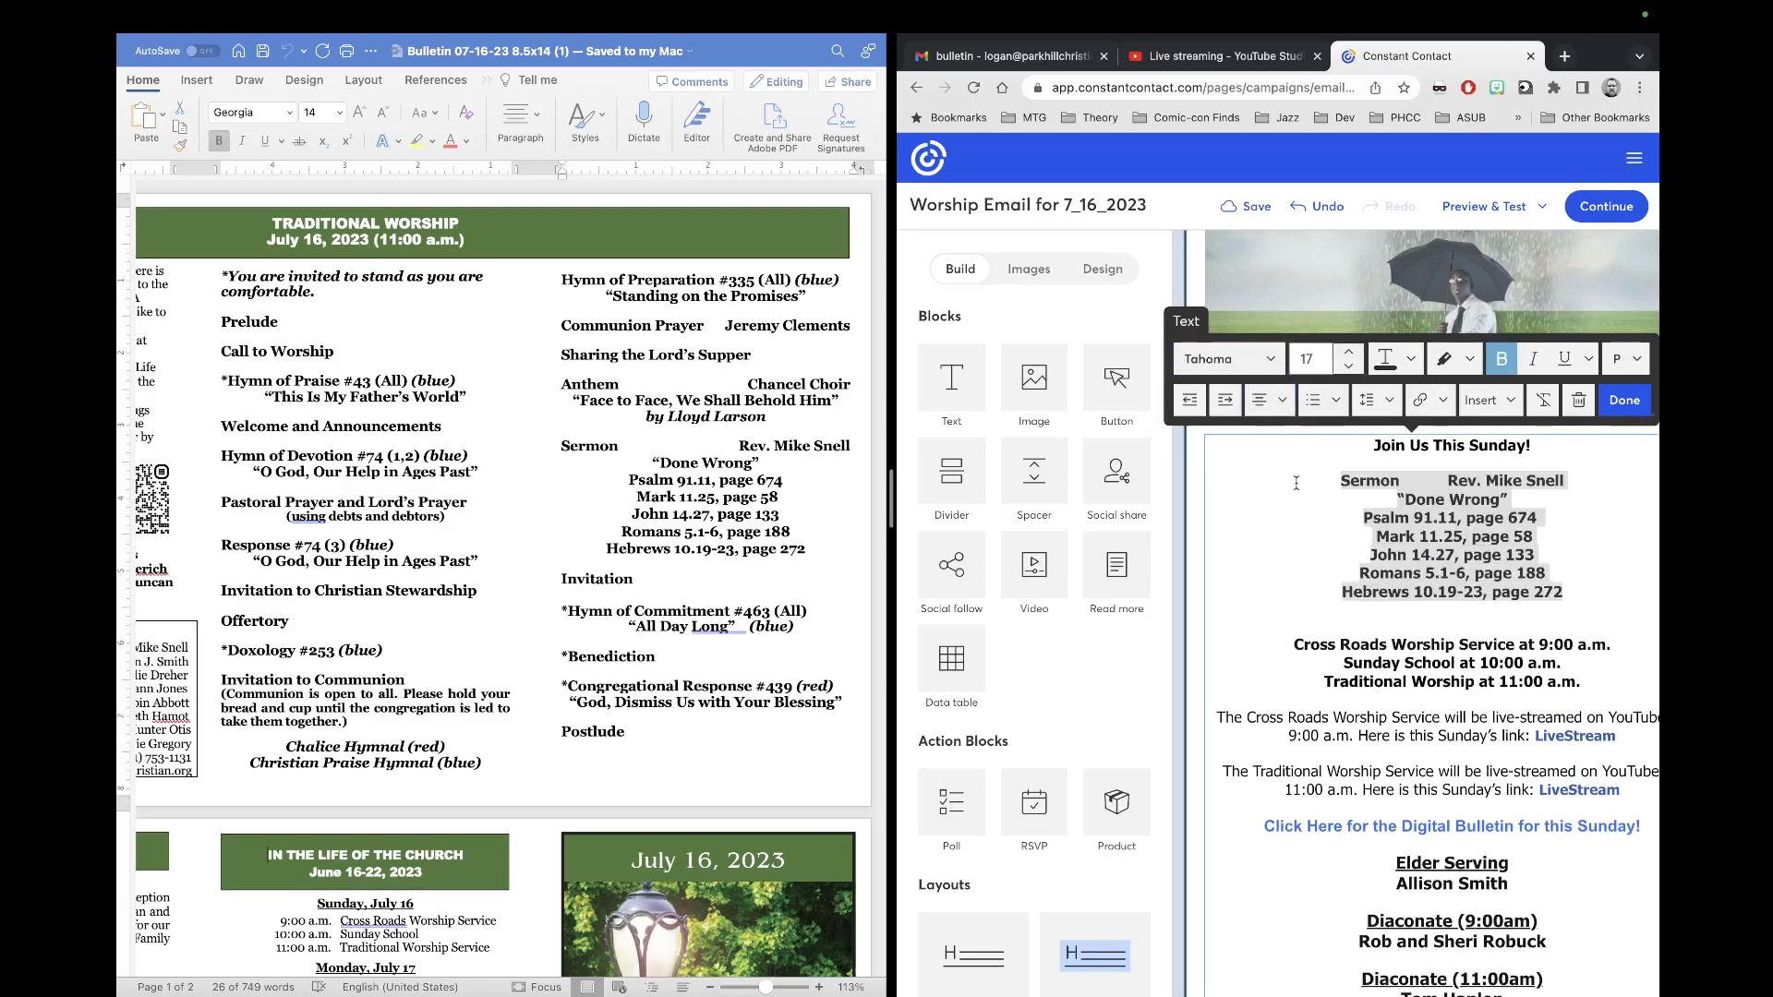
{"action": "left_click", "coordinate": [1456, 478]}
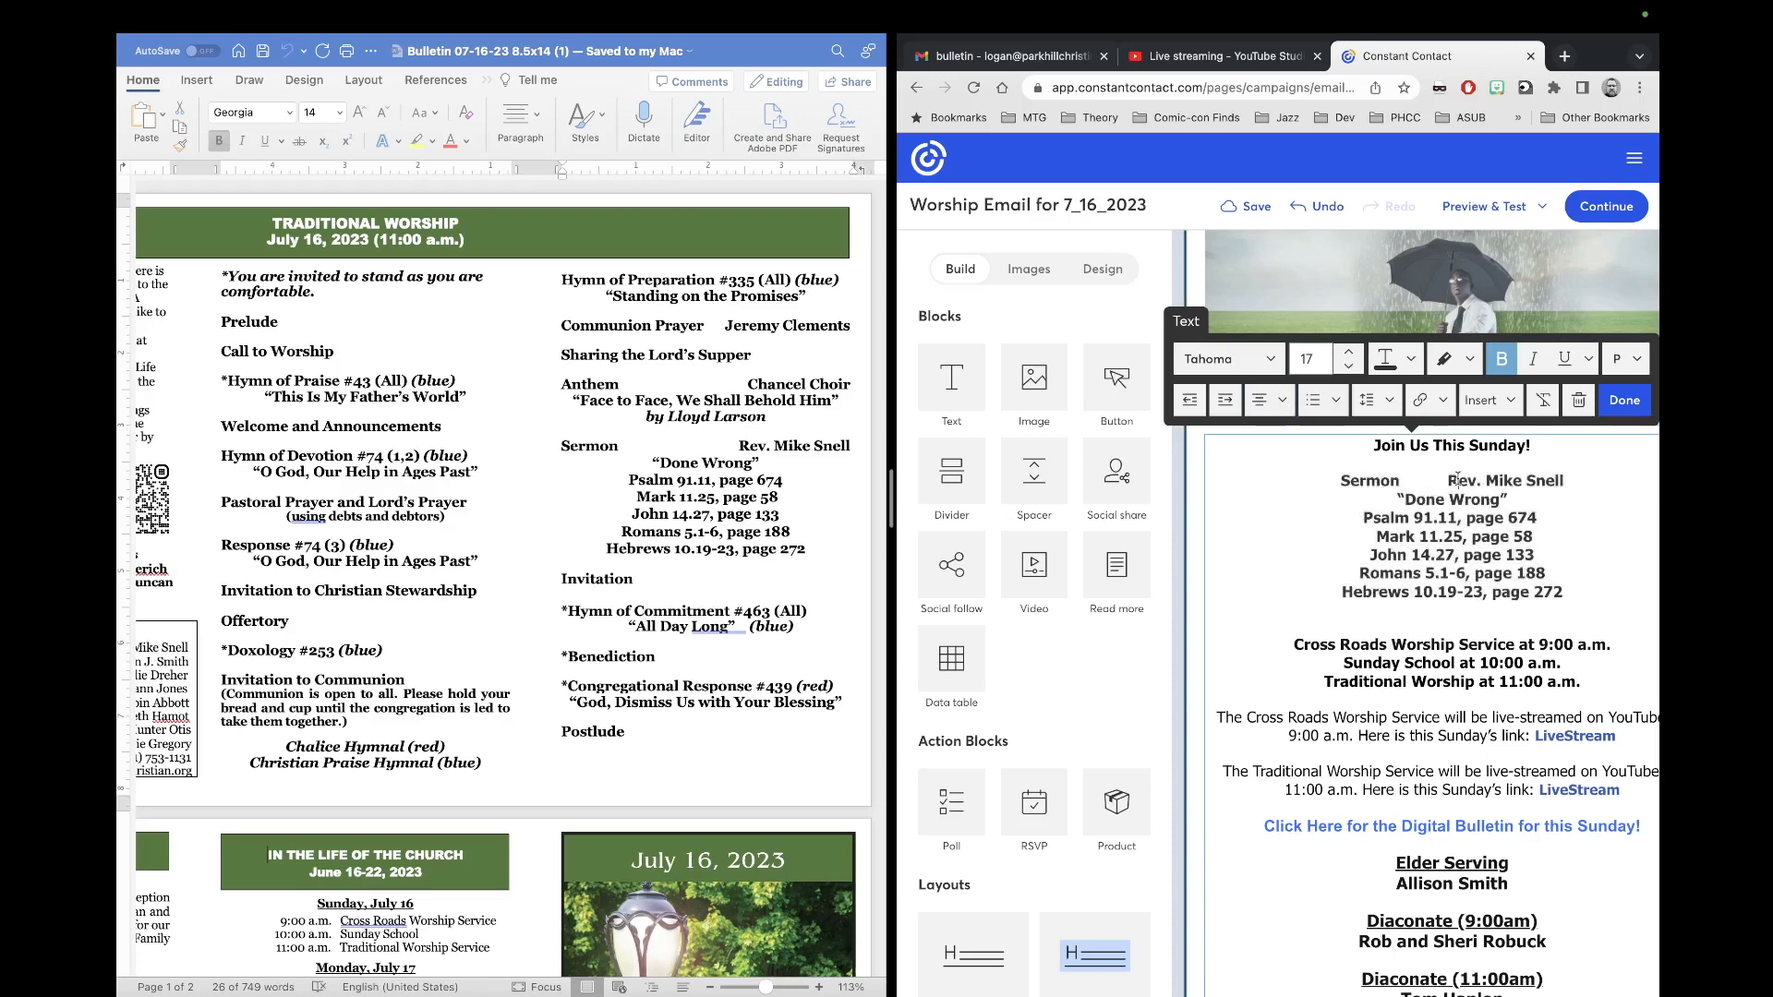
{"action": "key", "text": "Return"}
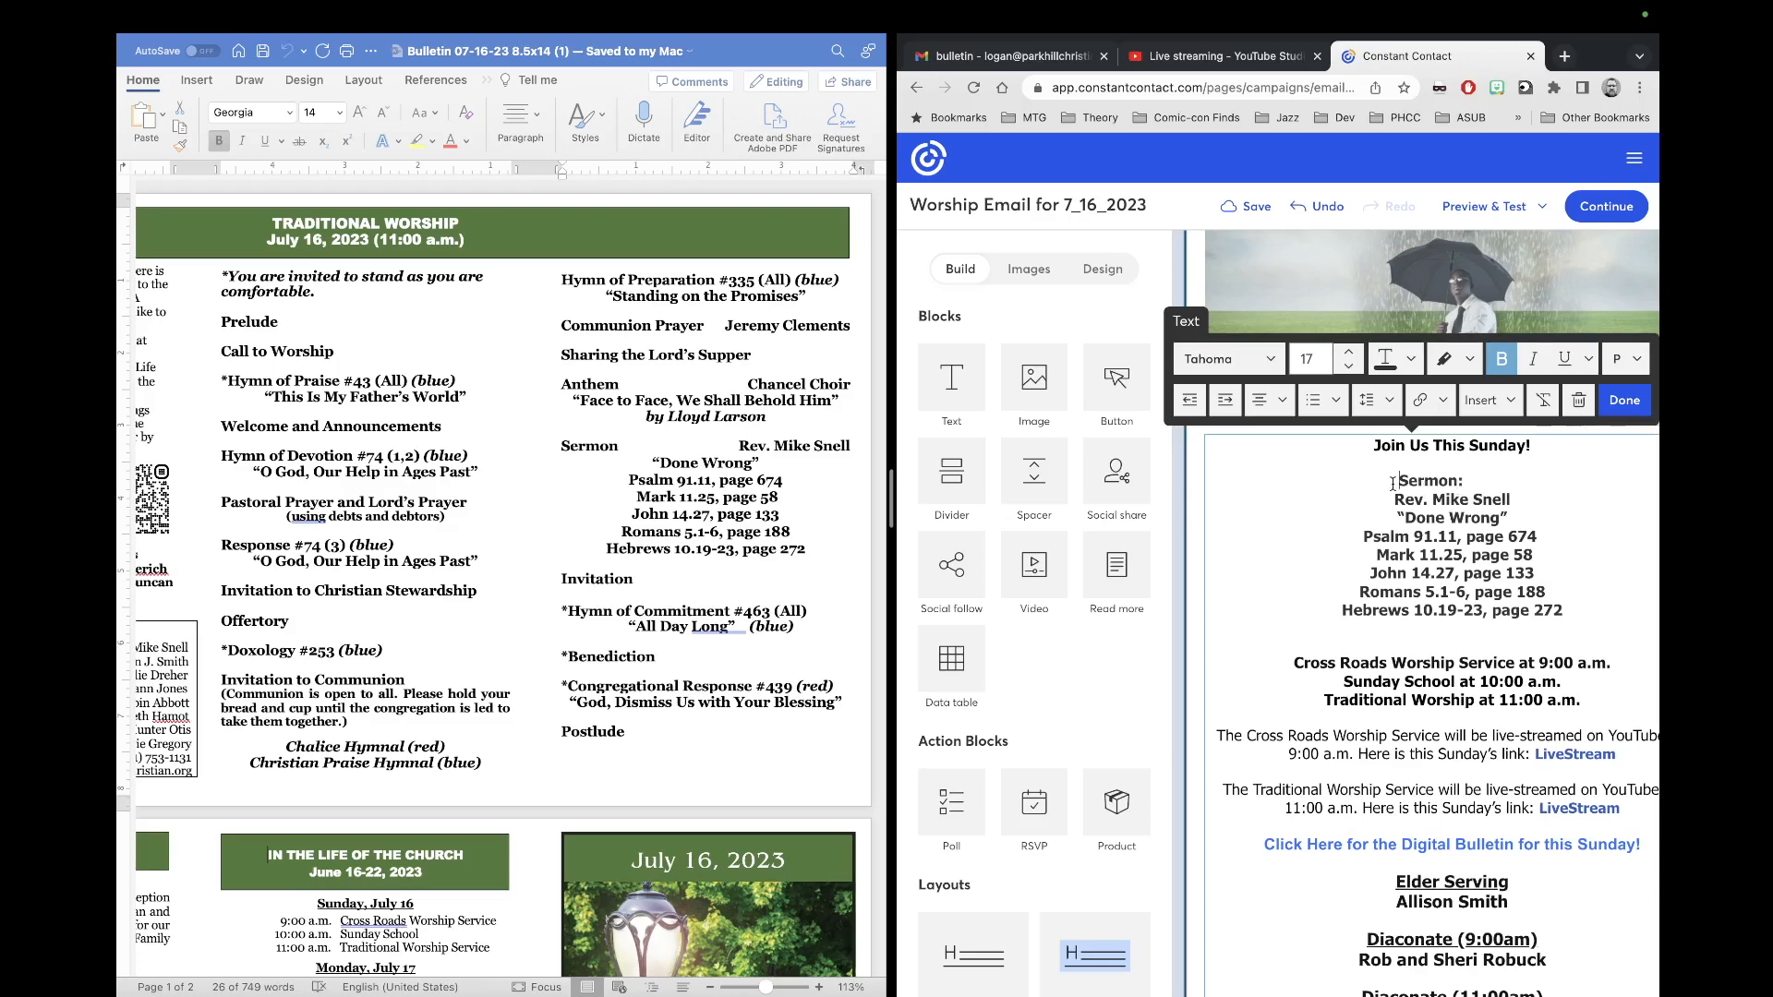
{"action": "key", "text": "BackSpace"}
{"action": "key", "text": "Return"}
{"action": "key", "text": "BackSpace"}
{"action": "key", "text": "Return"}
Step: Delete the page numbers after Psalm 91.11, Mark 11.25, John 14.27 (133) and Romans (188)
{"action": "left_click", "coordinate": [1396, 519]}
{"action": "left_click_drag", "start_coordinate": [1459, 538], "coordinate": [1564, 535]}
{"action": "key", "text": "BackSpace"}
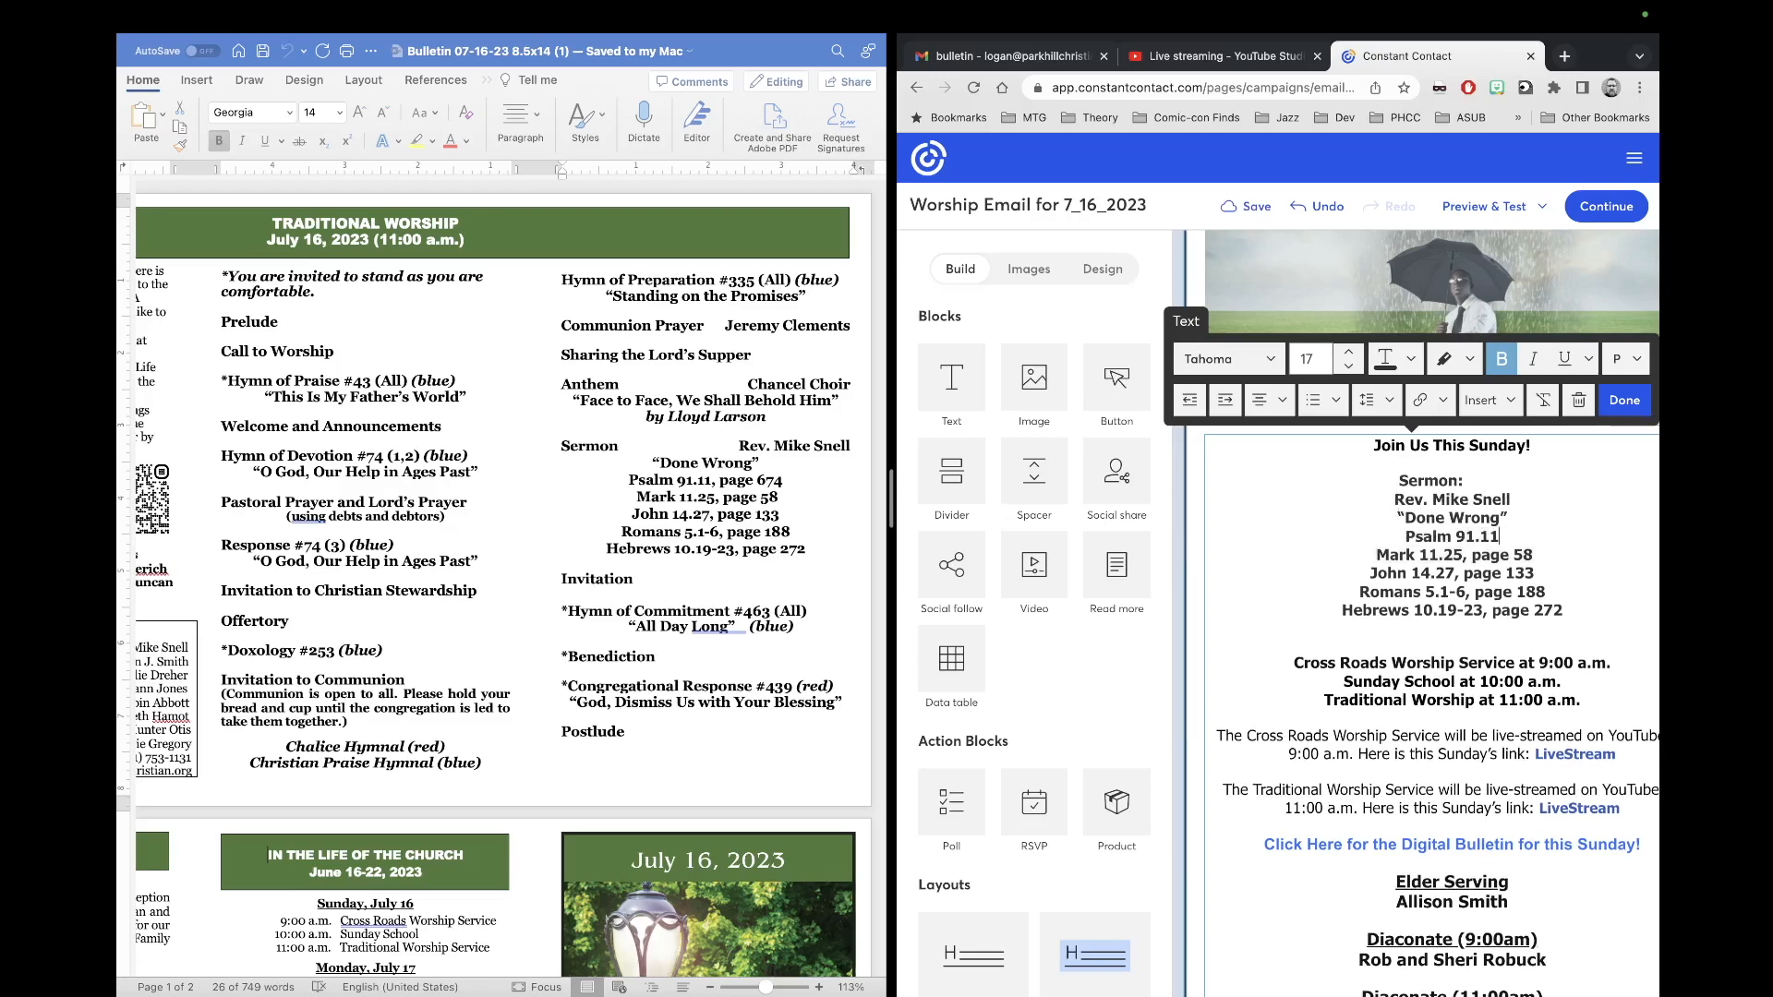
{"action": "left_click_drag", "start_coordinate": [1464, 555], "coordinate": [1538, 556]}
{"action": "key", "text": "BackSpace"}
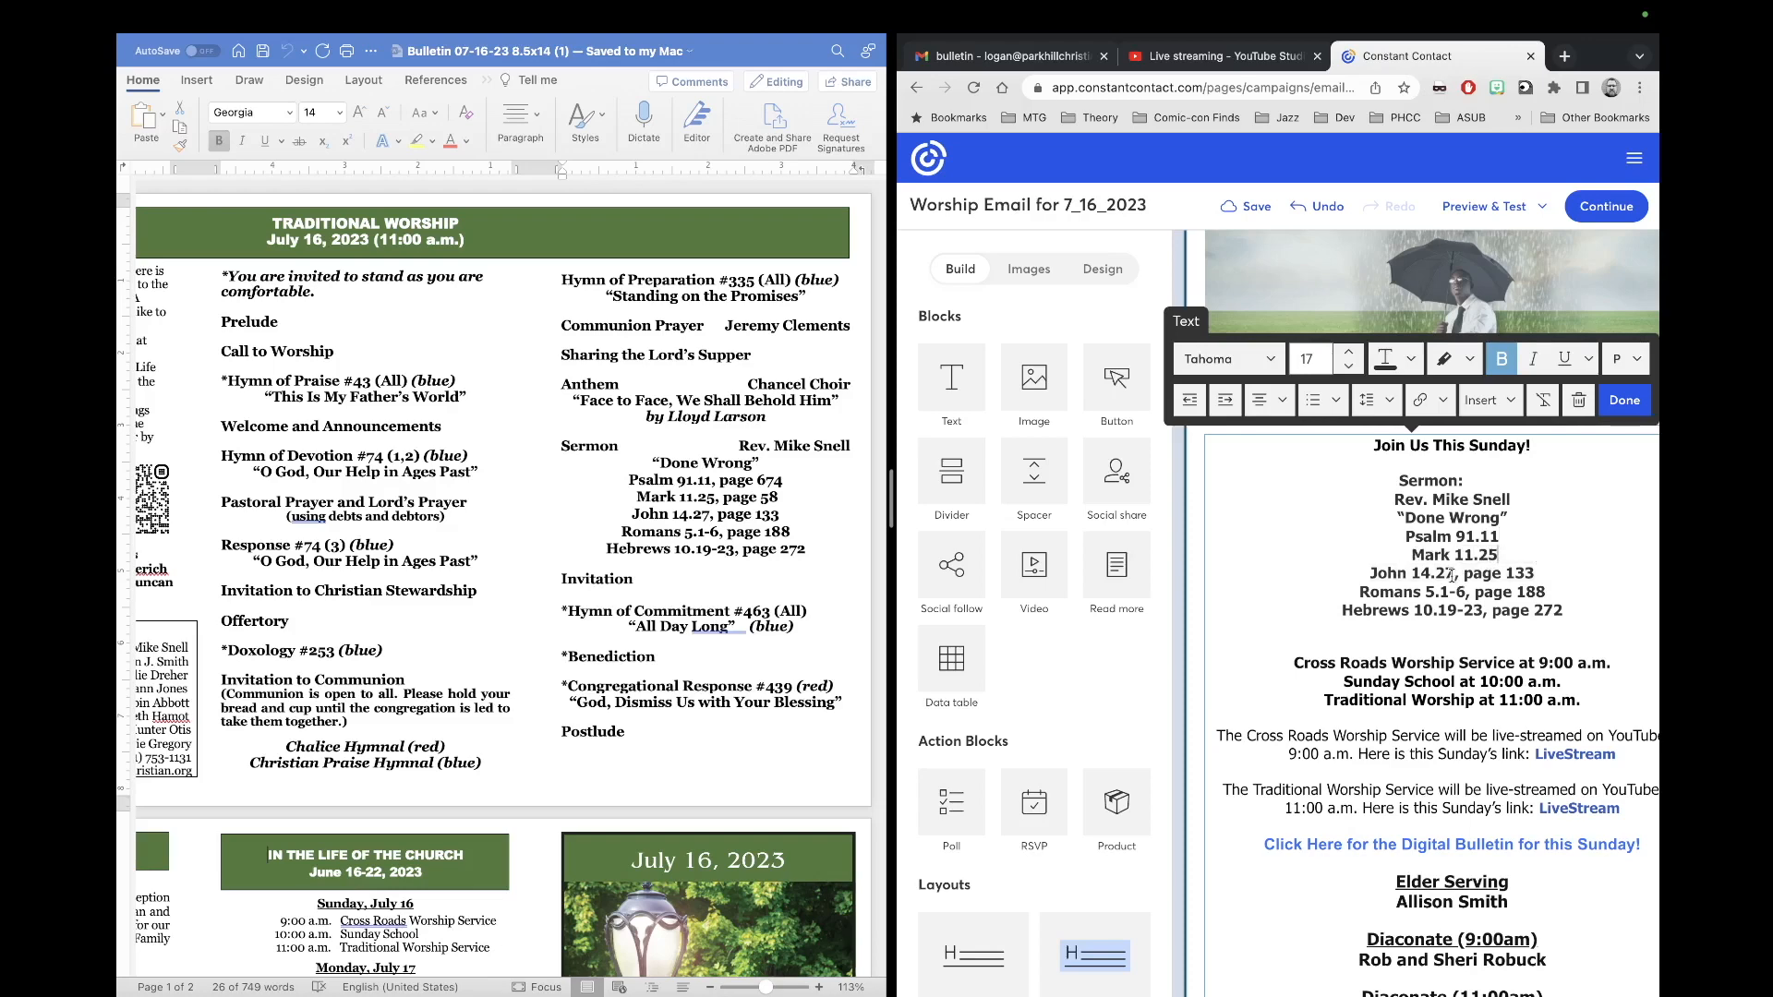
{"action": "left_click_drag", "start_coordinate": [1462, 573], "coordinate": [1563, 585]}
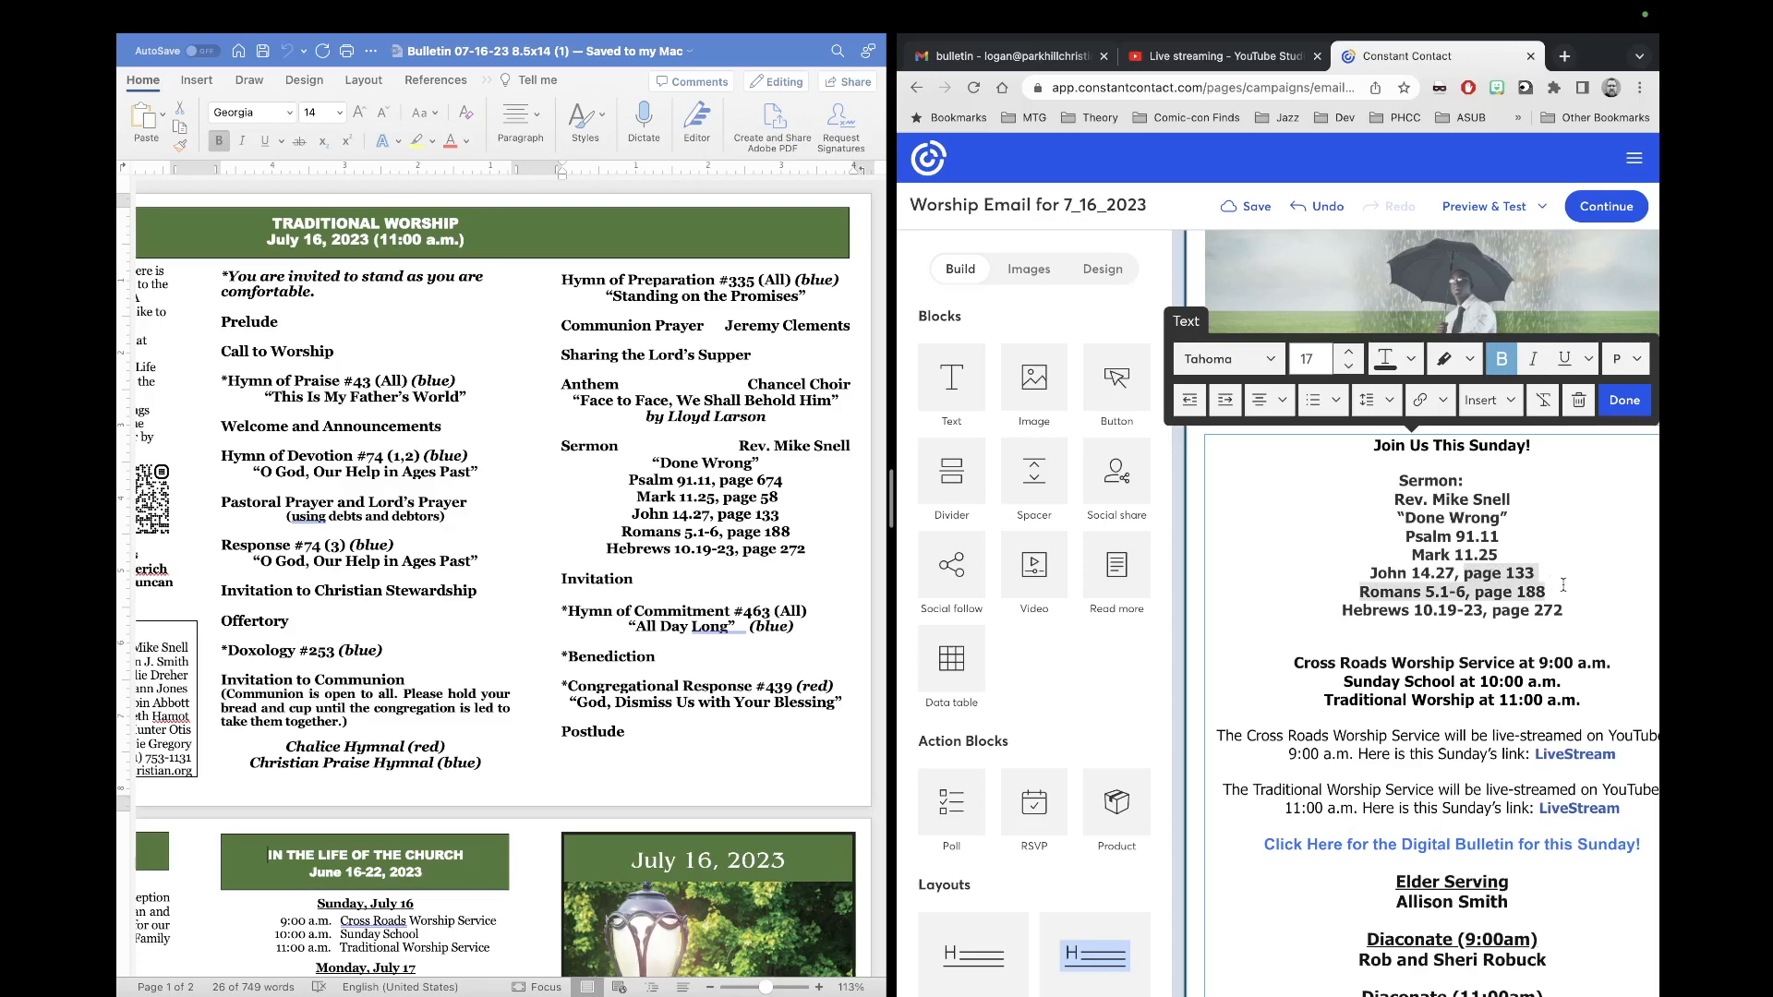
{"action": "left_click", "coordinate": [1535, 572]}
{"action": "left_click_drag", "start_coordinate": [1532, 573], "coordinate": [1467, 573]}
{"action": "key", "text": "BackSpace"}
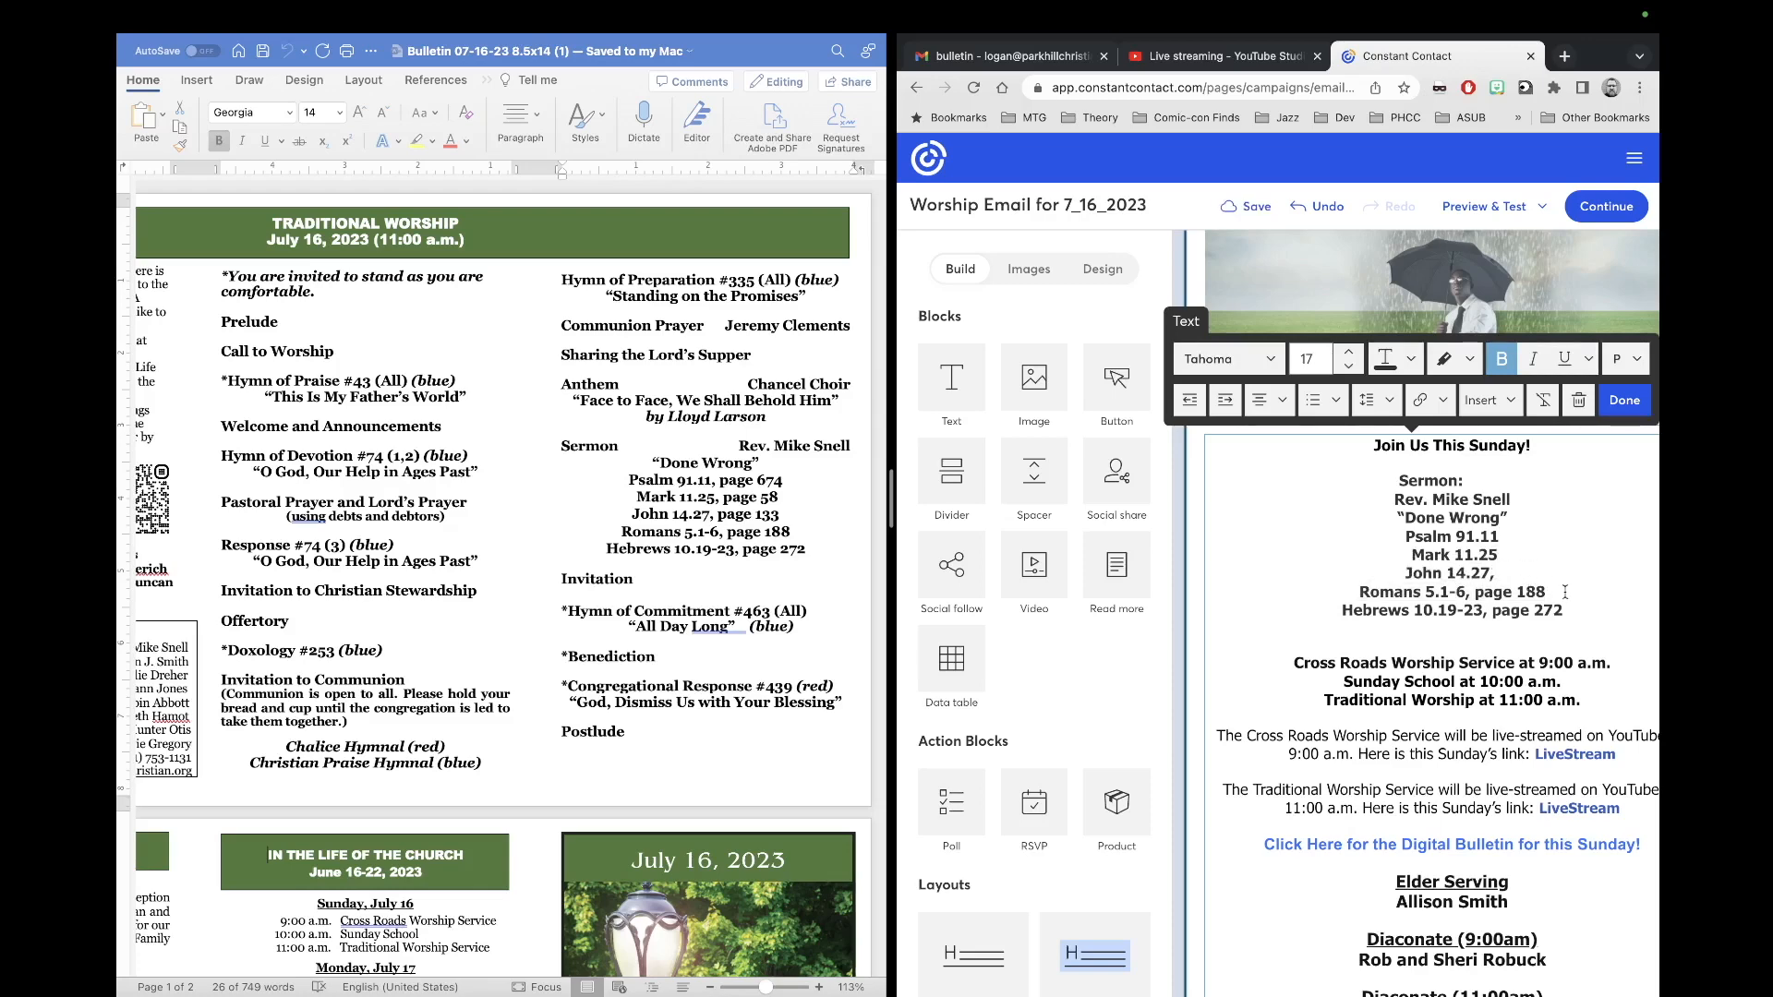
{"action": "left_click_drag", "start_coordinate": [1549, 594], "coordinate": [1490, 615]}
{"action": "key", "text": "BackSpace"}
{"action": "key", "text": "BackSpace"}
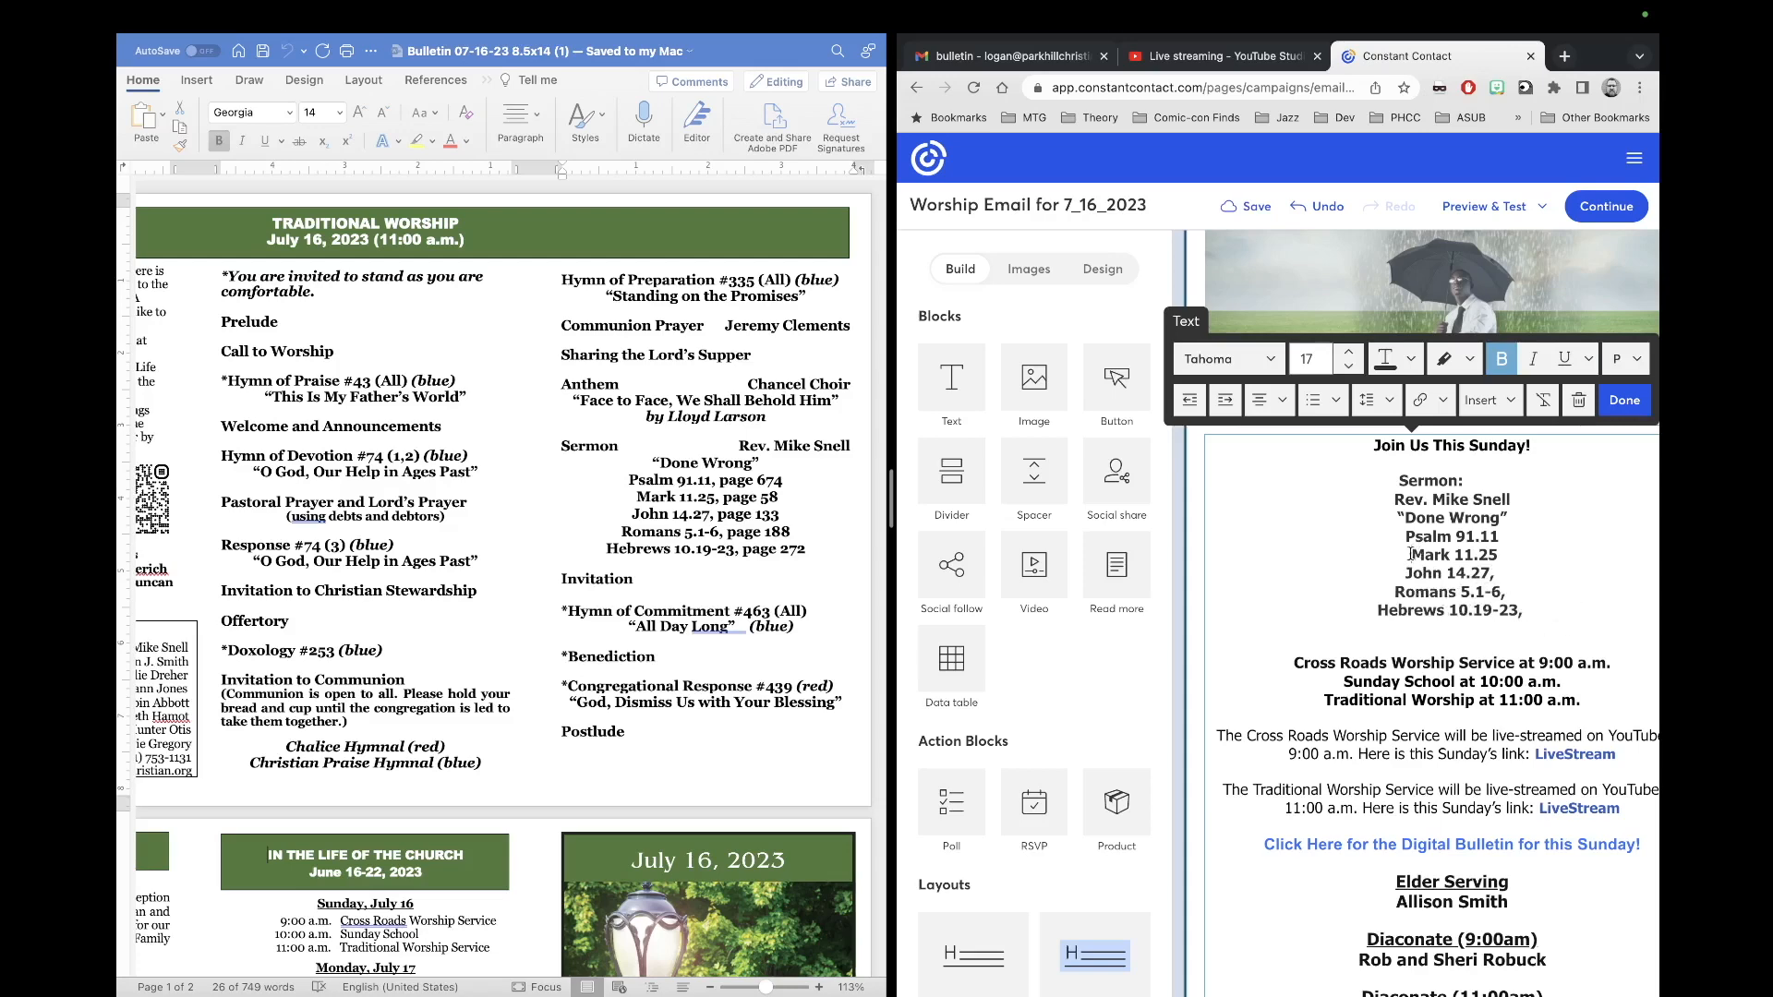
Step: Join the readings with commas onto two lines ending at Hebrews 10.19-23, removing stray commas and spaces
{"action": "key", "text": "BackSpace"}
{"action": "key", "text": "BackSpace"}
{"action": "key", "text": "BackSpace"}
{"action": "type", "text": ", Mark 11.25"}
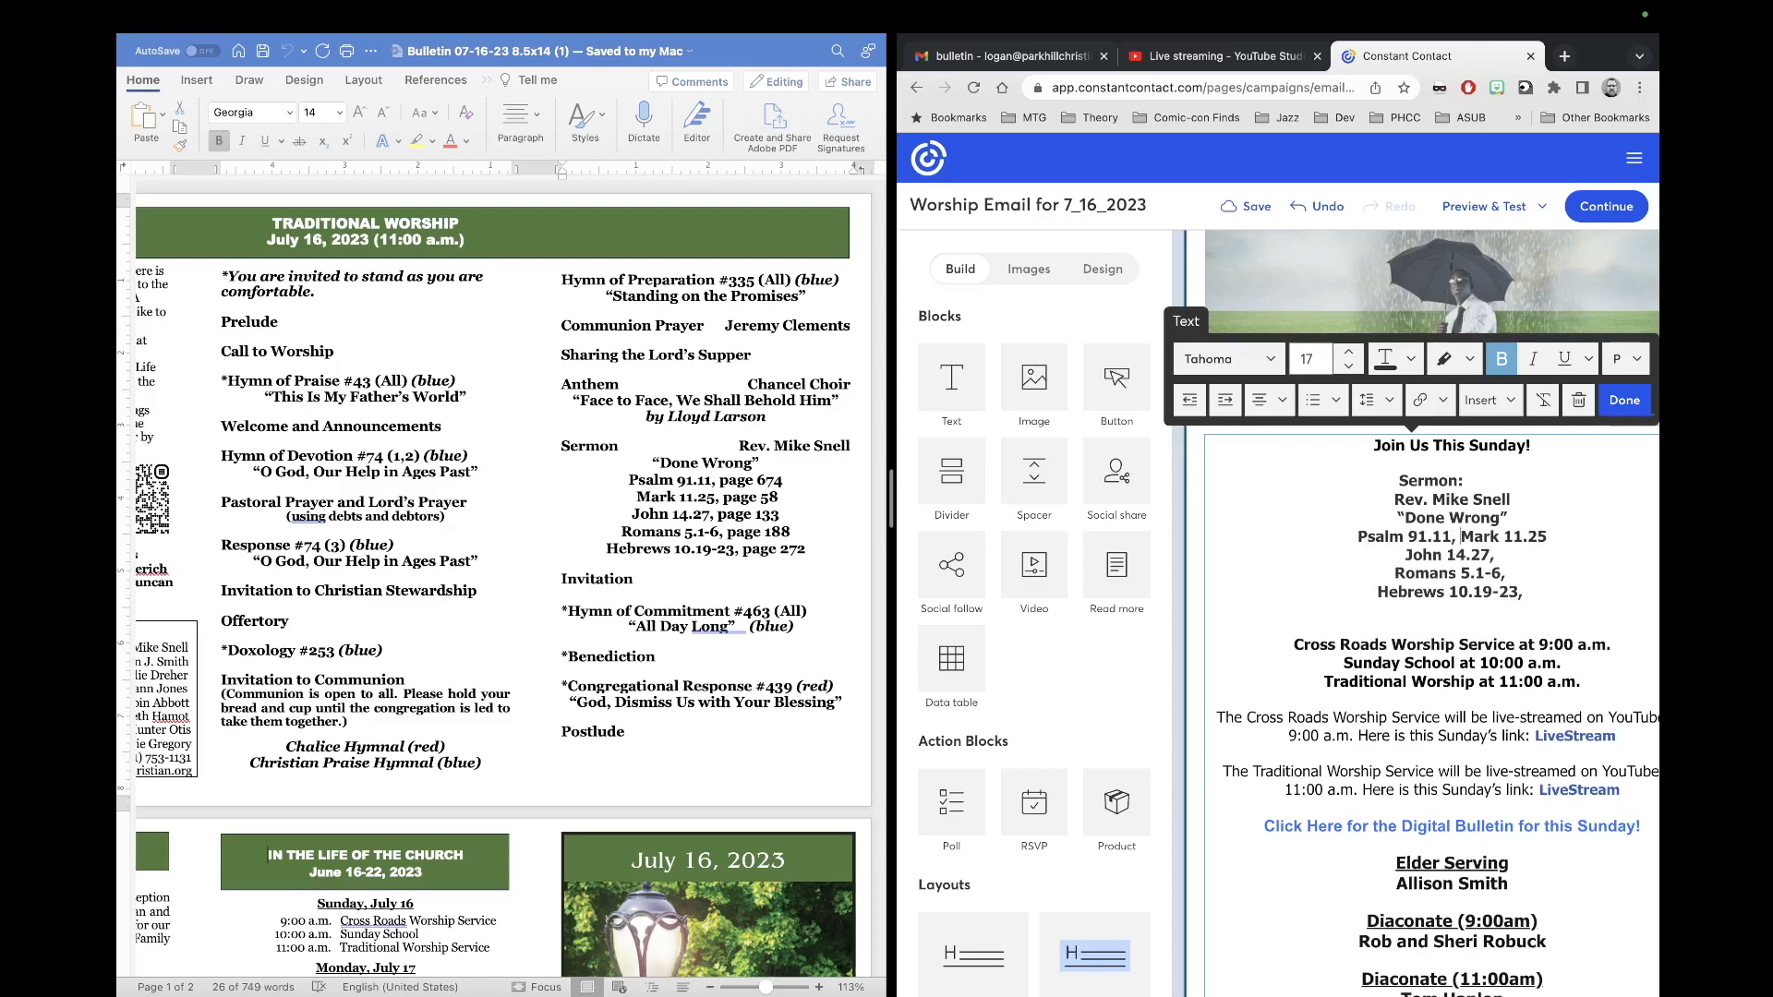
{"action": "key", "text": "BackSpace"}
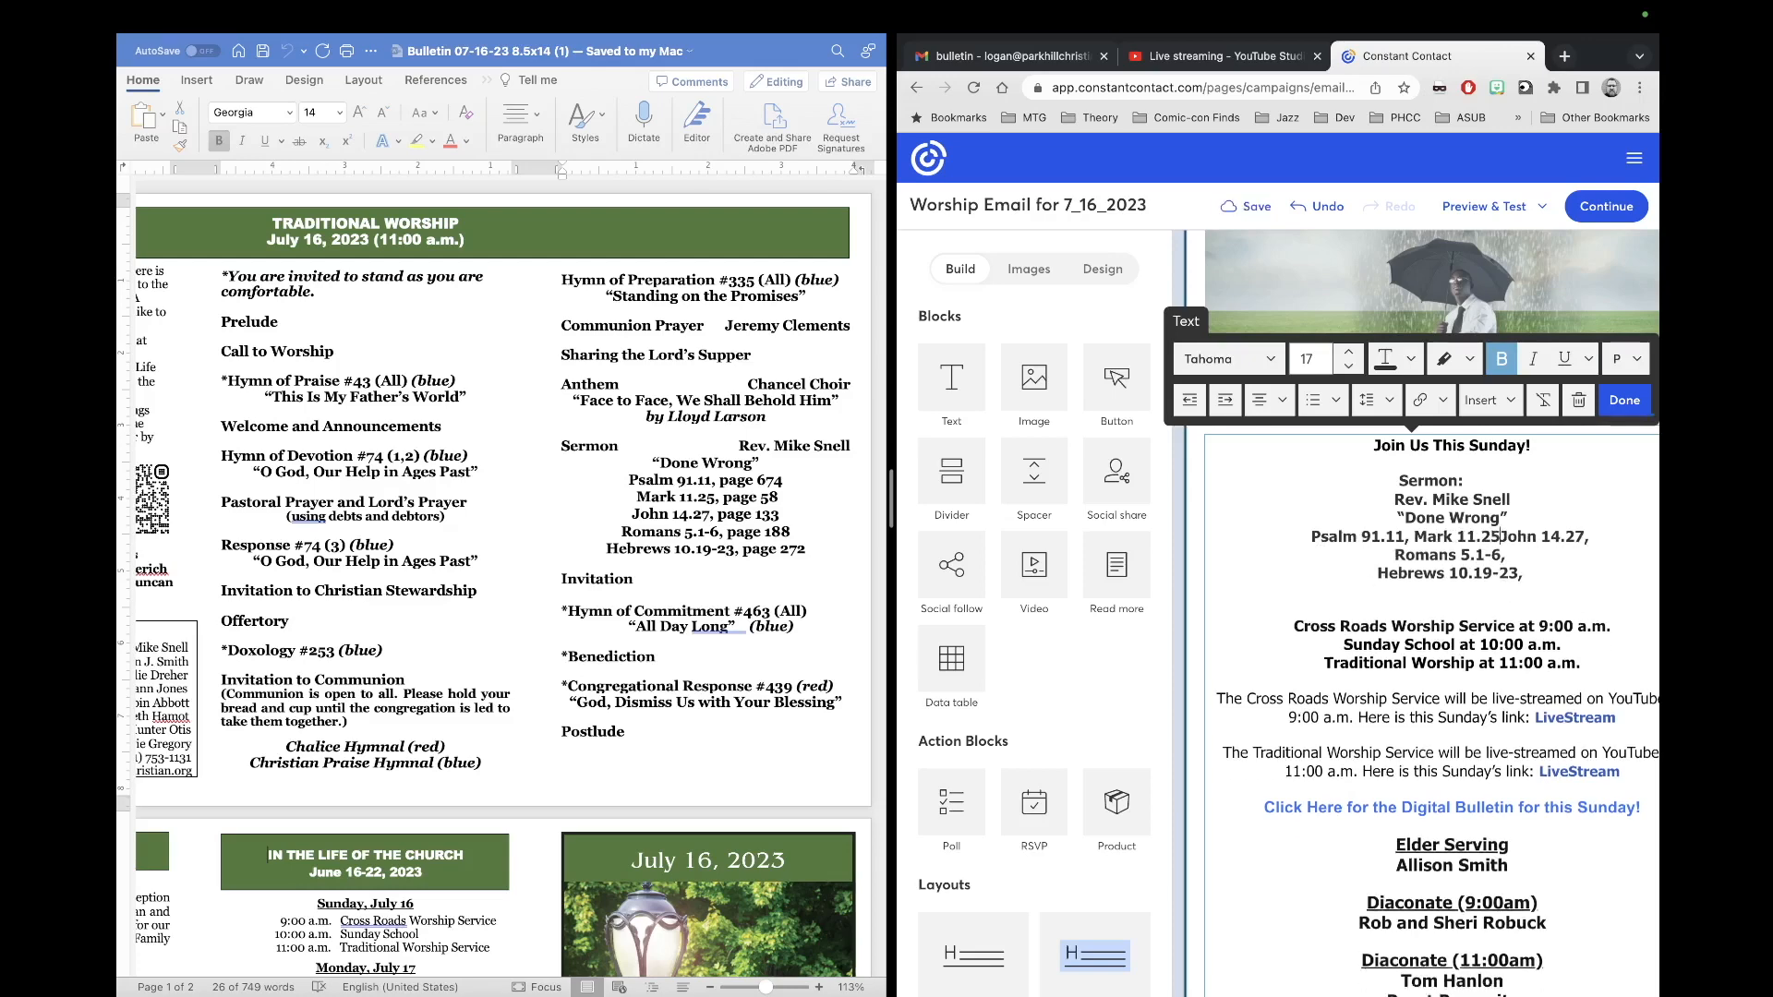
{"action": "type", "text": ","}
{"action": "left_click", "coordinate": [1382, 574]}
{"action": "key", "text": "BackSpace"}
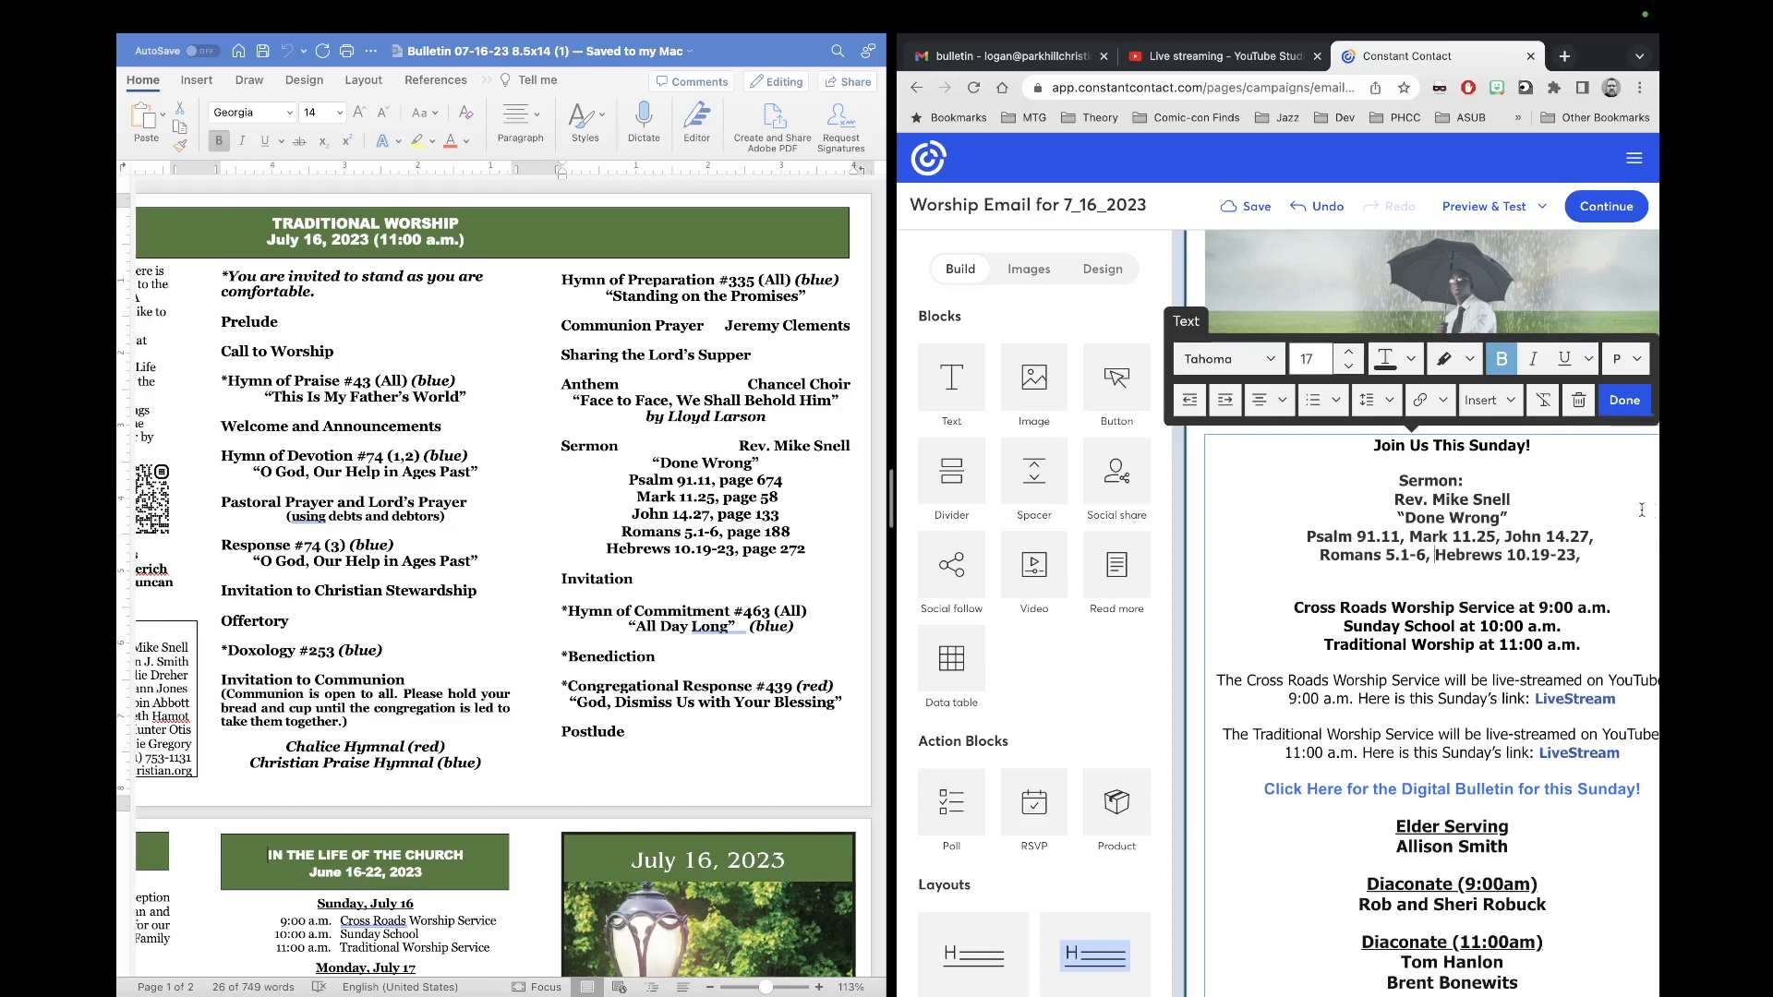
{"action": "left_click", "coordinate": [1584, 557]}
{"action": "key", "text": "BackSpace"}
{"action": "key", "text": "BackSpace"}
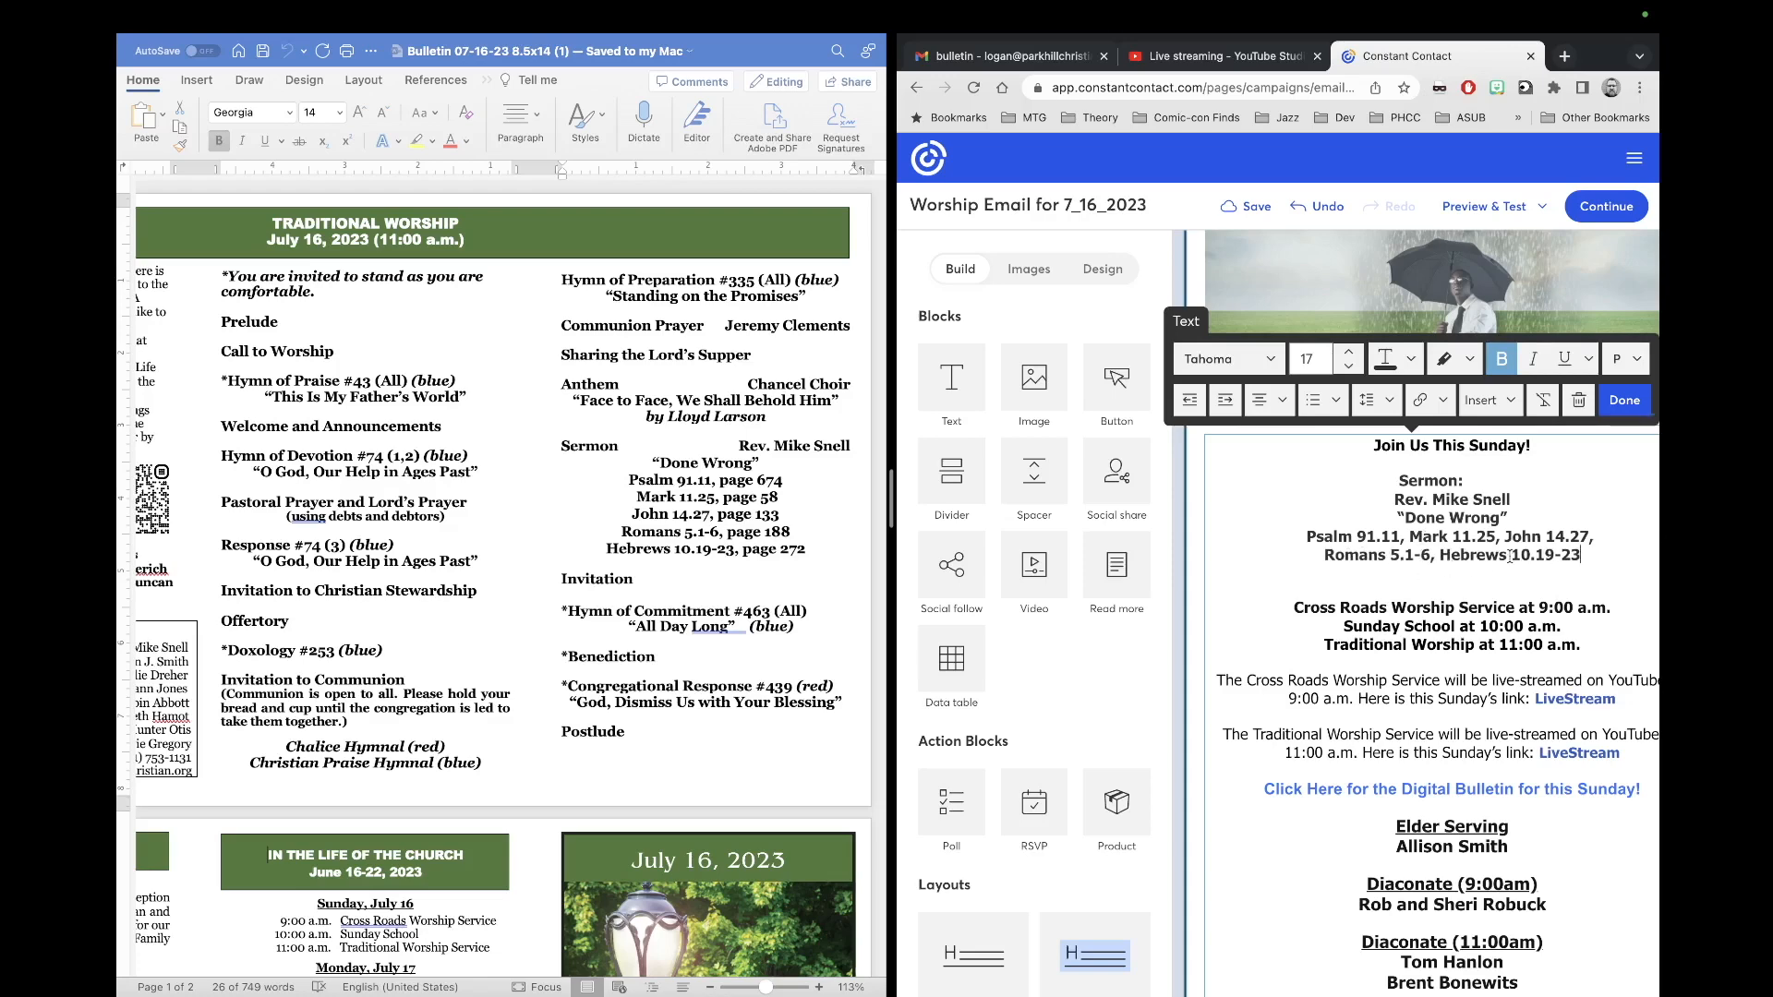
{"action": "left_click", "coordinate": [1397, 481]}
{"action": "key", "text": "BackSpace"}
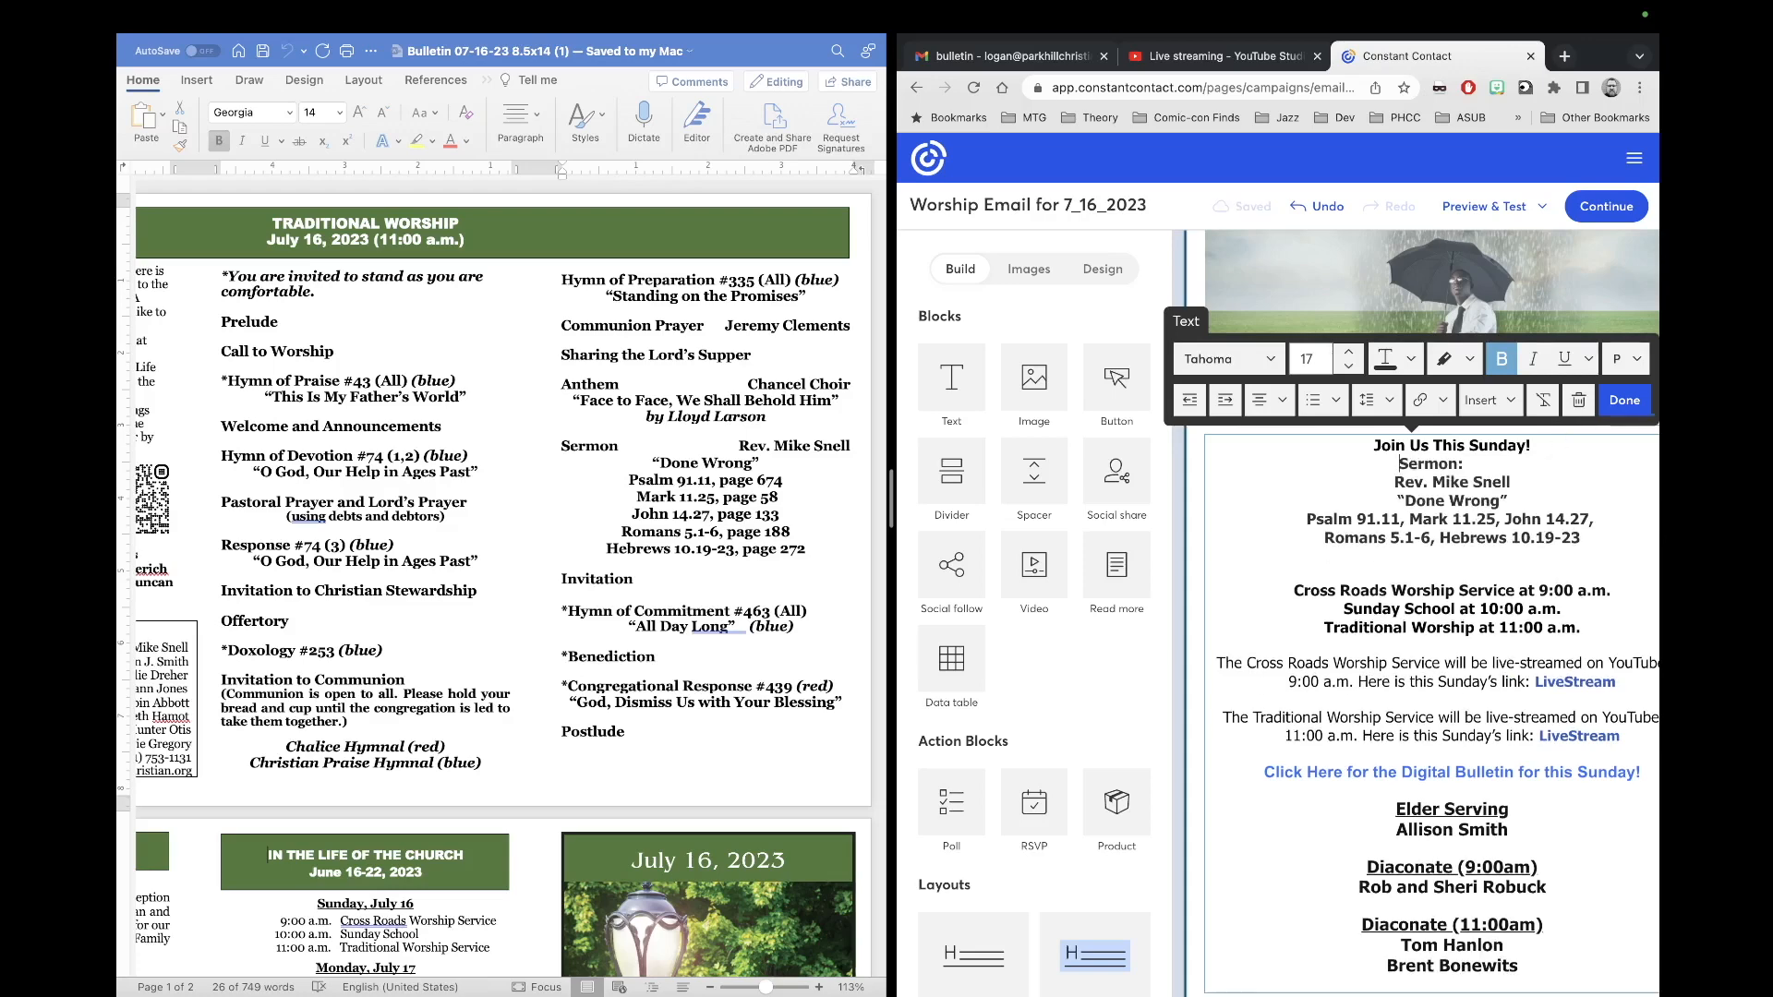
{"action": "key", "text": "Return"}
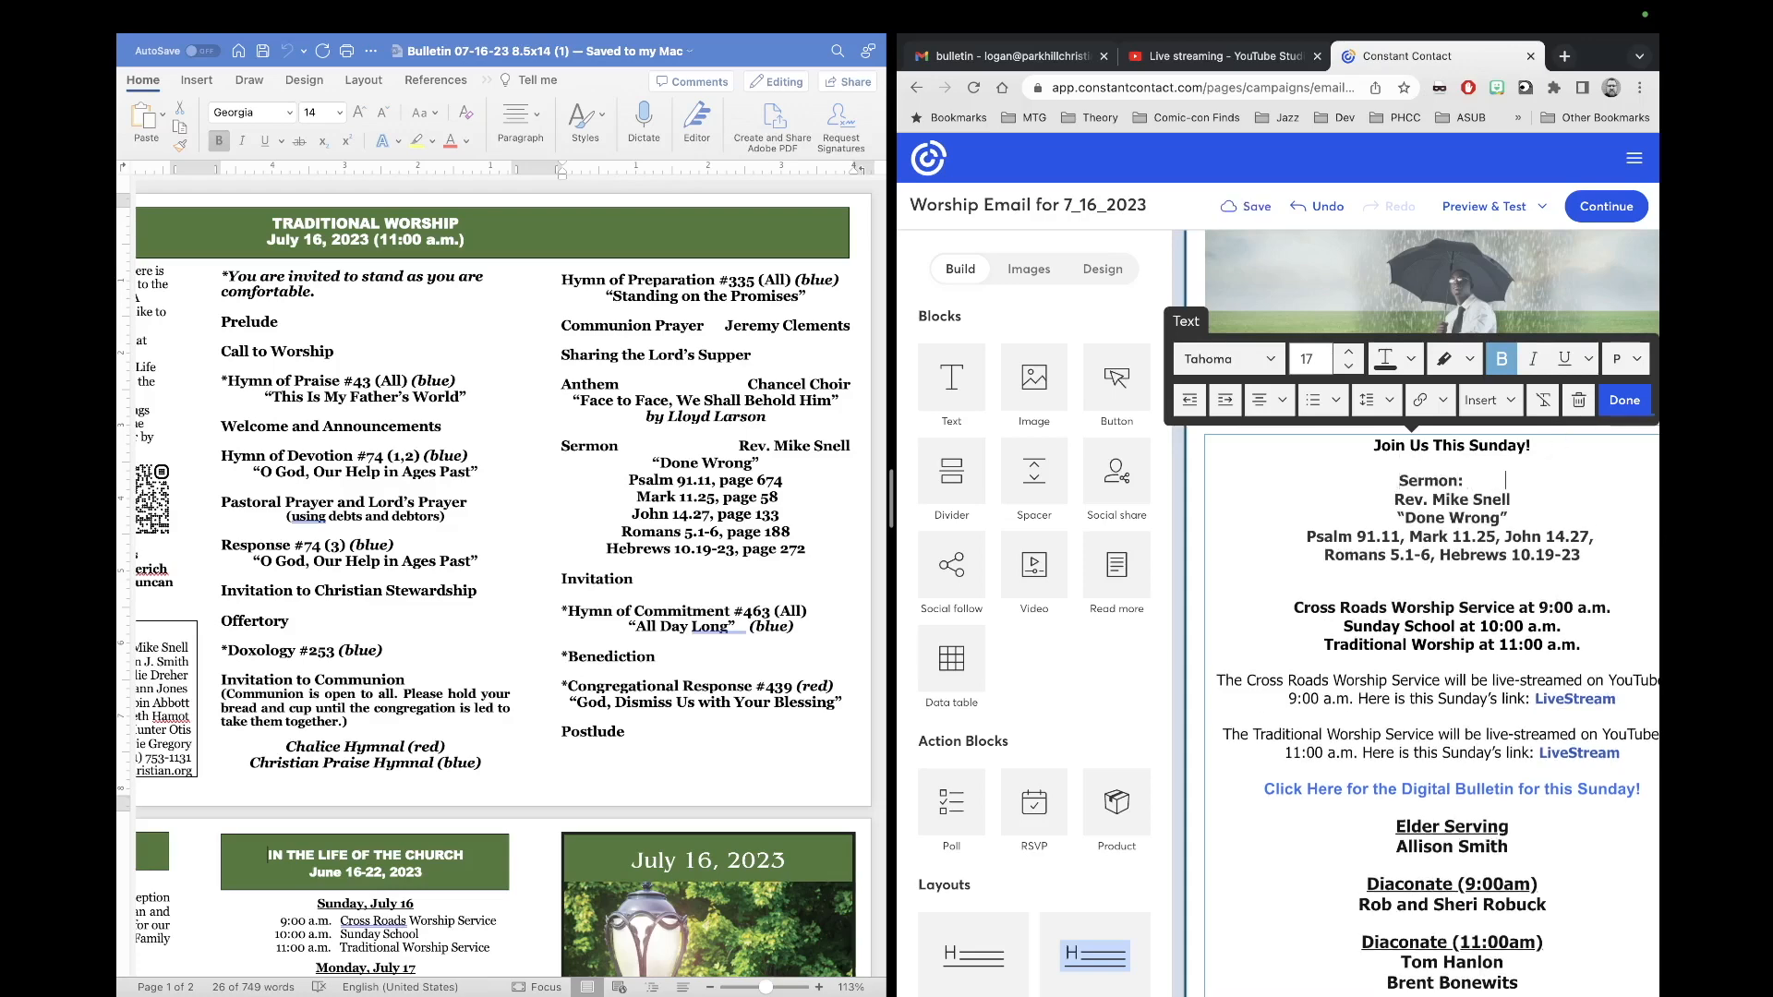
{"action": "key", "text": "BackSpace"}
{"action": "key", "text": "BackSpace"}
{"action": "key", "text": "BackSpace"}
{"action": "key", "text": "BackSpace"}
{"action": "key", "text": "BackSpace"}
{"action": "key", "text": "BackSpace"}
{"action": "key", "text": "BackSpace"}
{"action": "key", "text": "BackSpace"}
{"action": "scroll", "coordinate": [1503, 532], "scroll_direction": "down", "scroll_amount": 1}
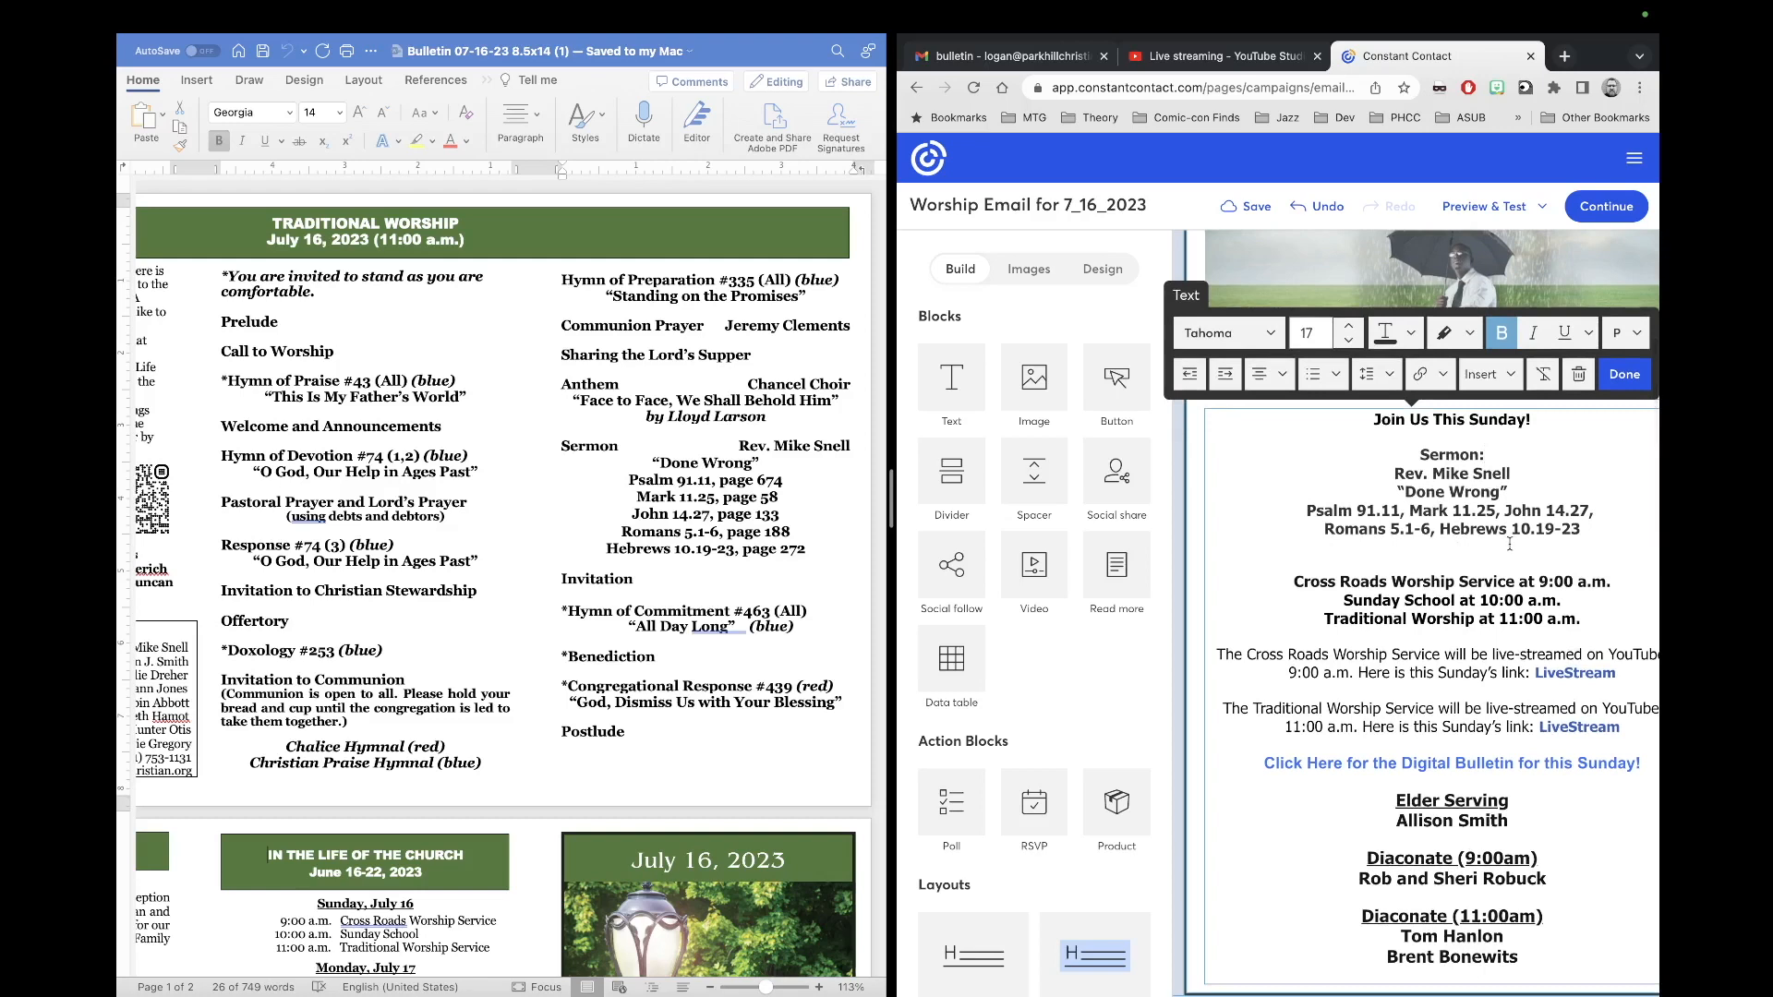
Step: Delete the empty line below the readings and make the sermon block text black
{"action": "left_click", "coordinate": [1444, 558]}
{"action": "key", "text": "Delete"}
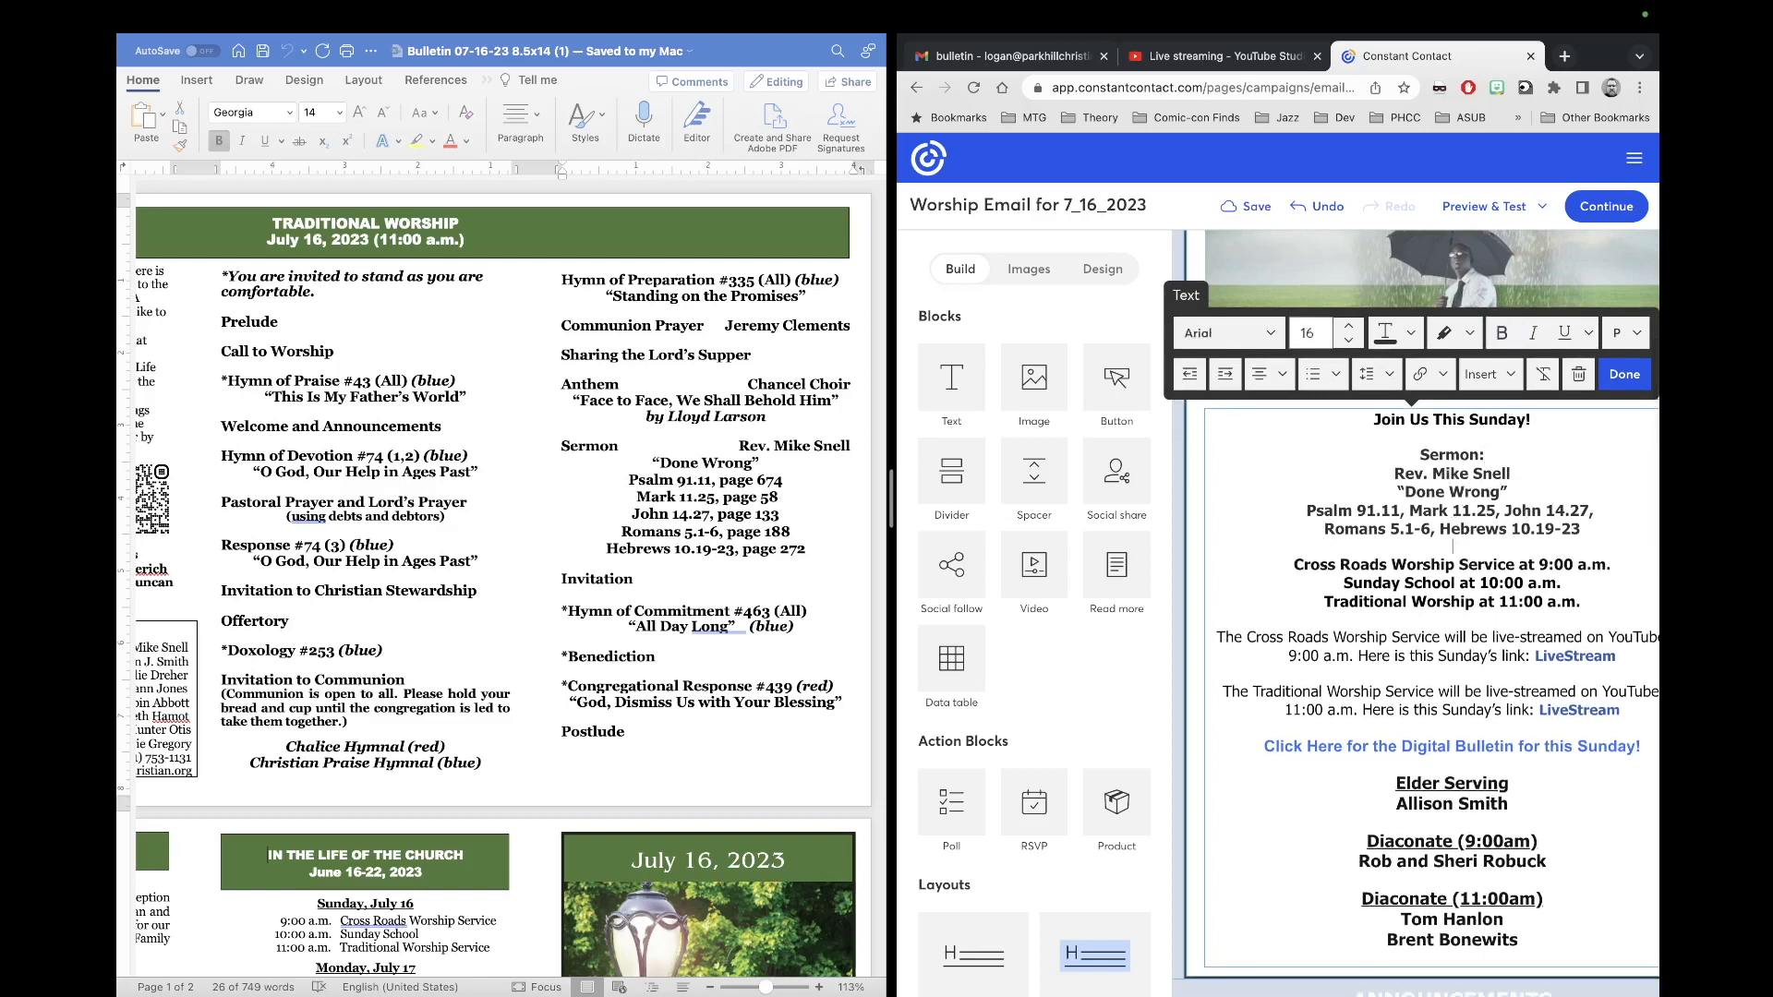
{"action": "left_click", "coordinate": [1587, 531]}
{"action": "left_click_drag", "start_coordinate": [1583, 530], "coordinate": [1420, 453]}
{"action": "left_click", "coordinate": [1410, 334]}
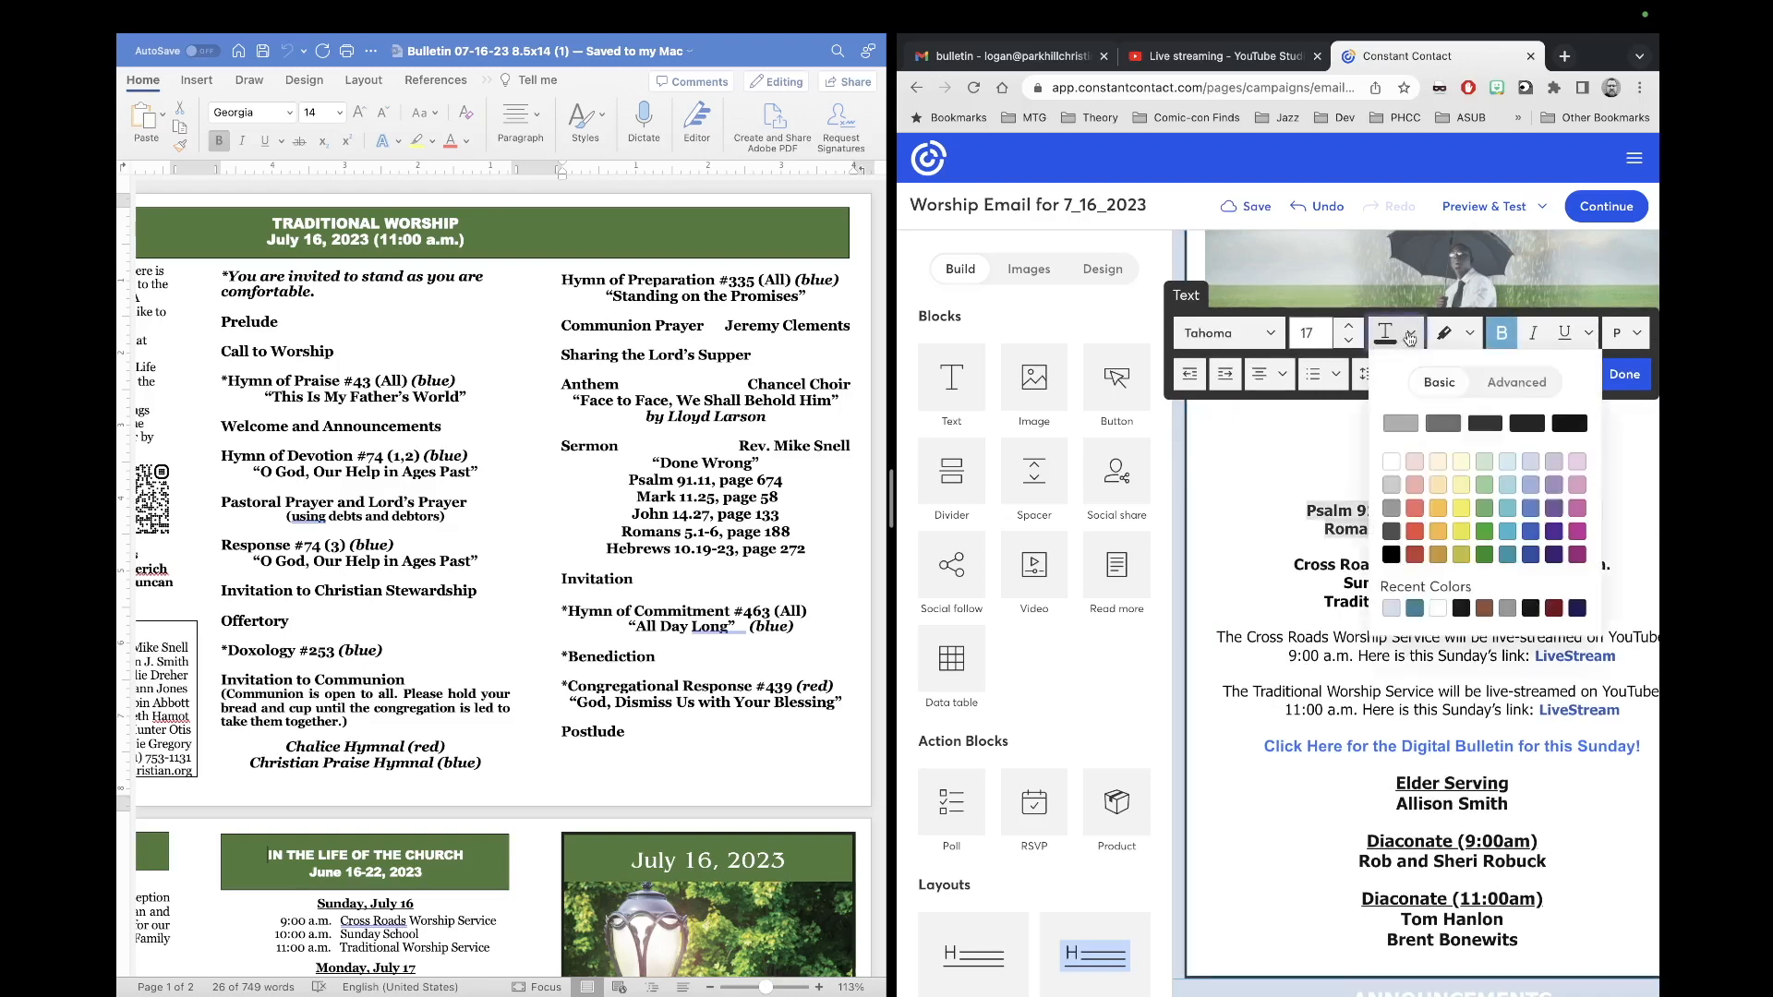
{"action": "left_click", "coordinate": [1567, 425]}
{"action": "left_click", "coordinate": [1595, 540]}
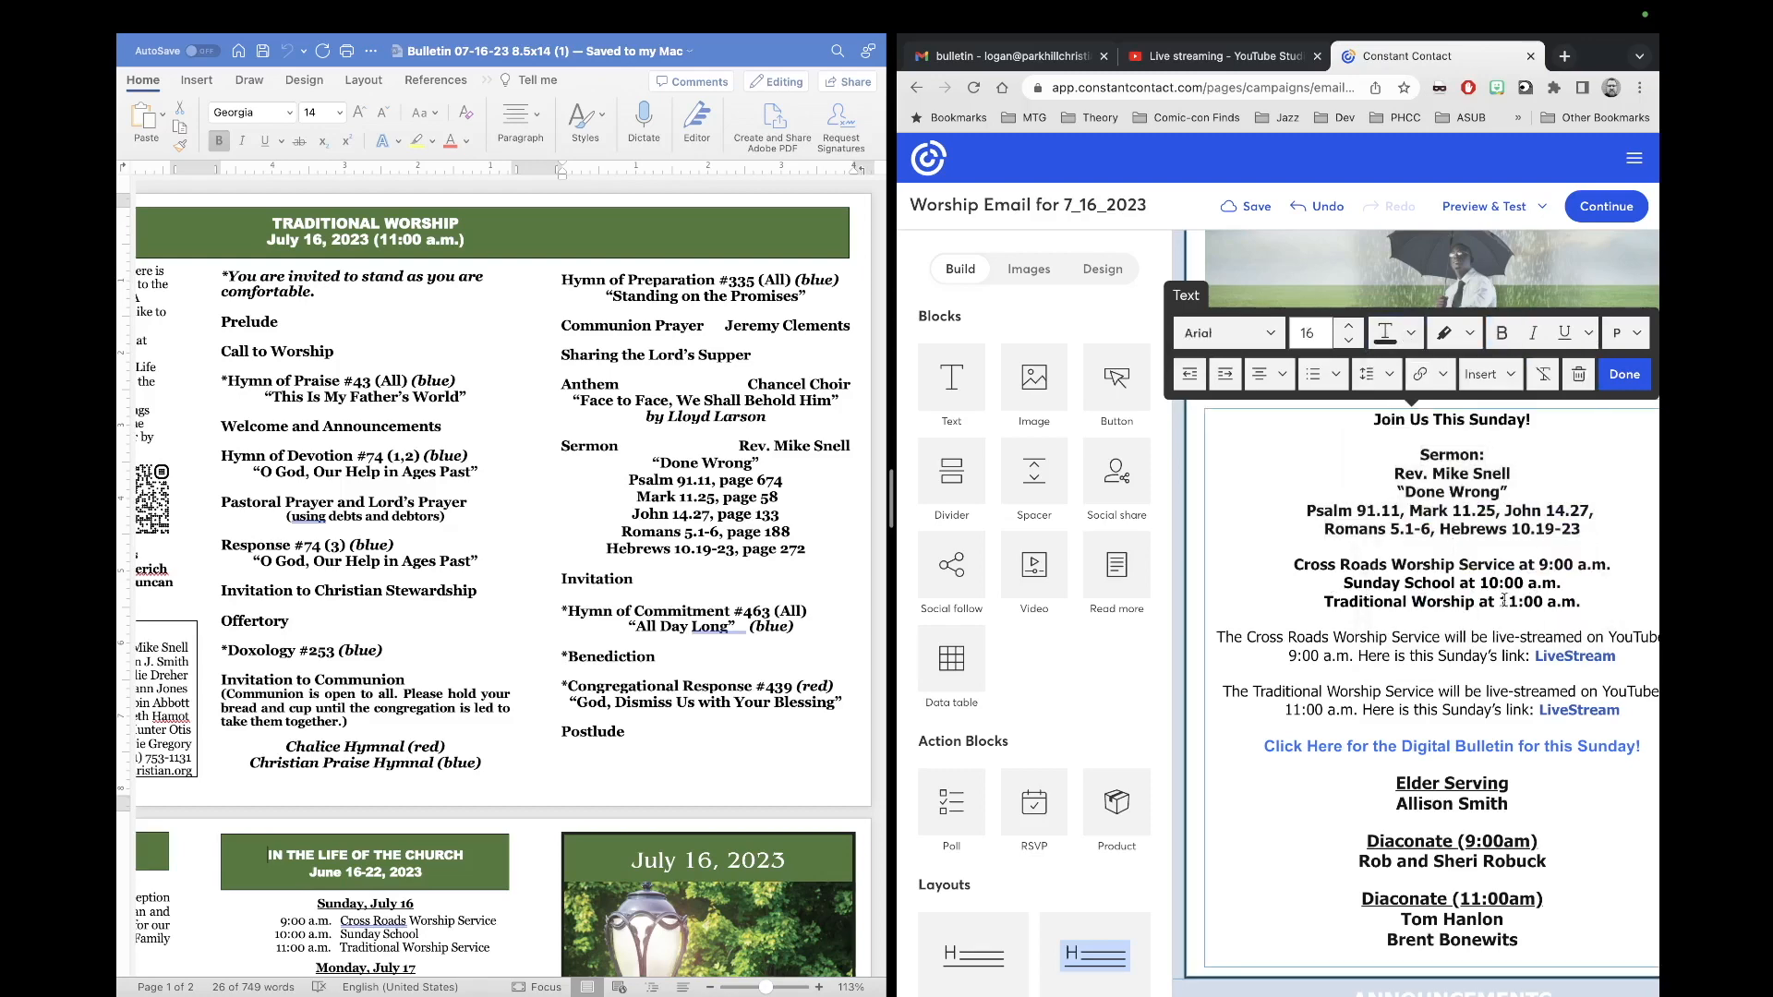
Step: Switch to the YouTube Studio live streams page
{"action": "scroll", "coordinate": [1503, 601], "scroll_direction": "down", "scroll_amount": 1}
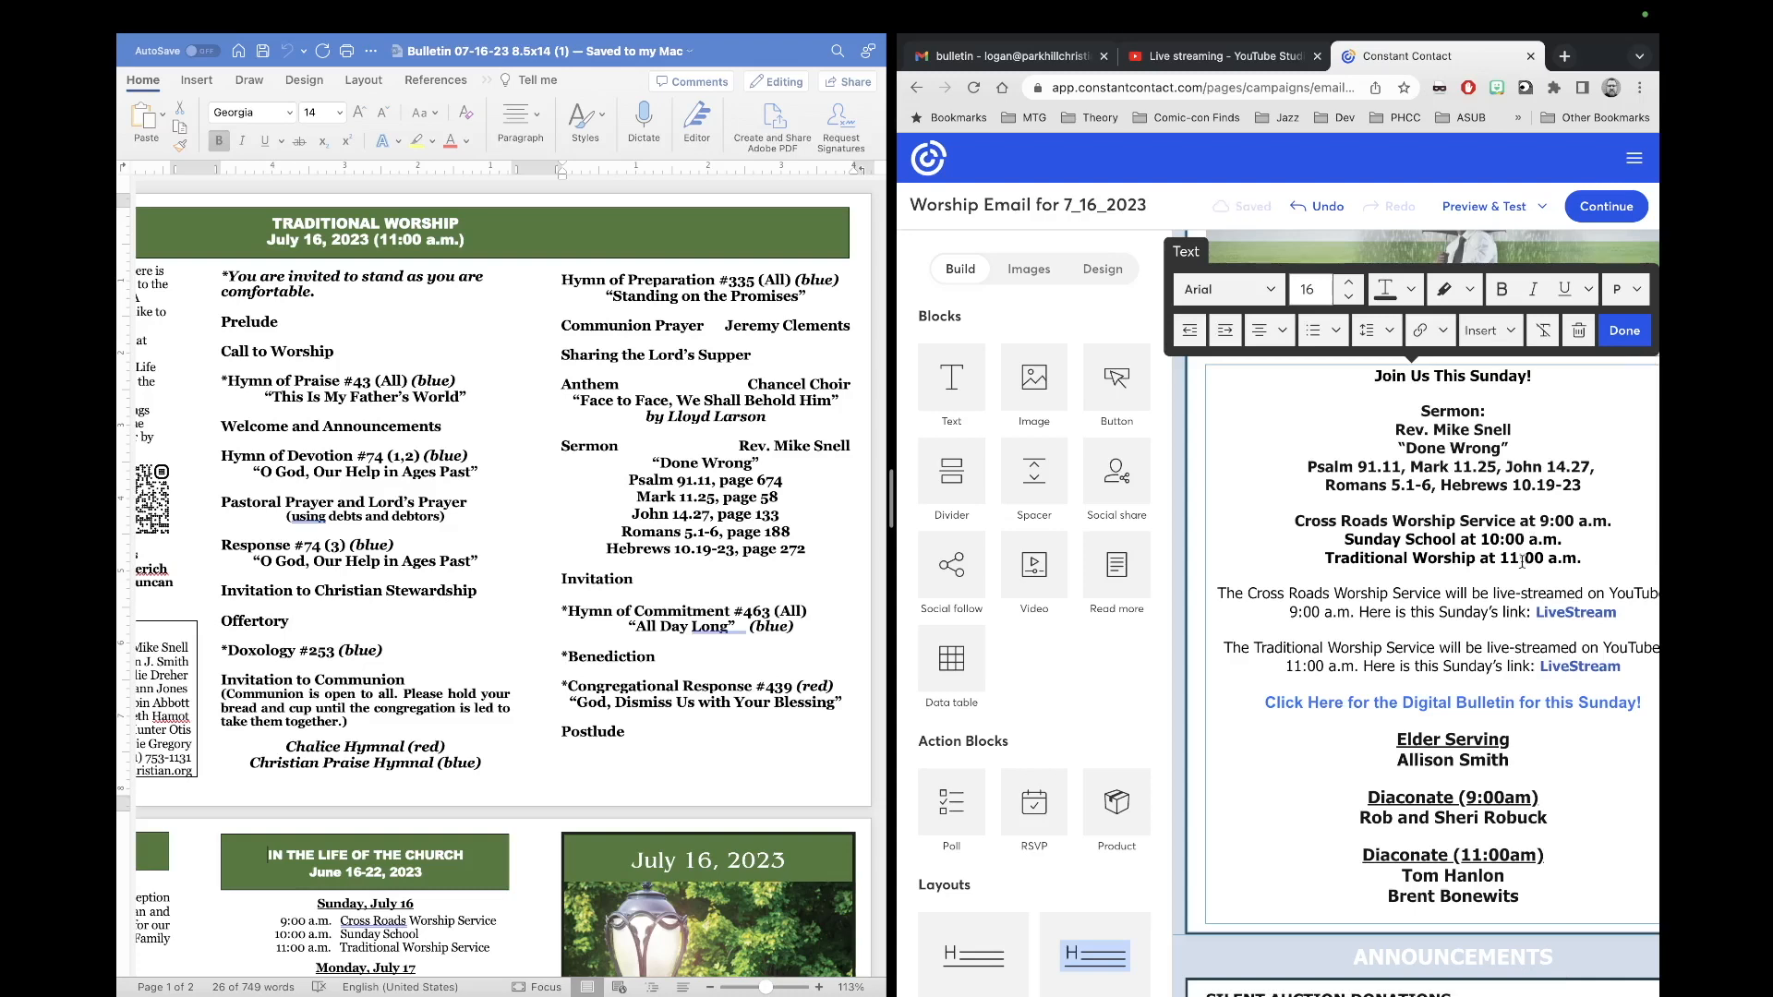
{"action": "scroll", "coordinate": [1522, 561], "scroll_direction": "right", "scroll_amount": 1}
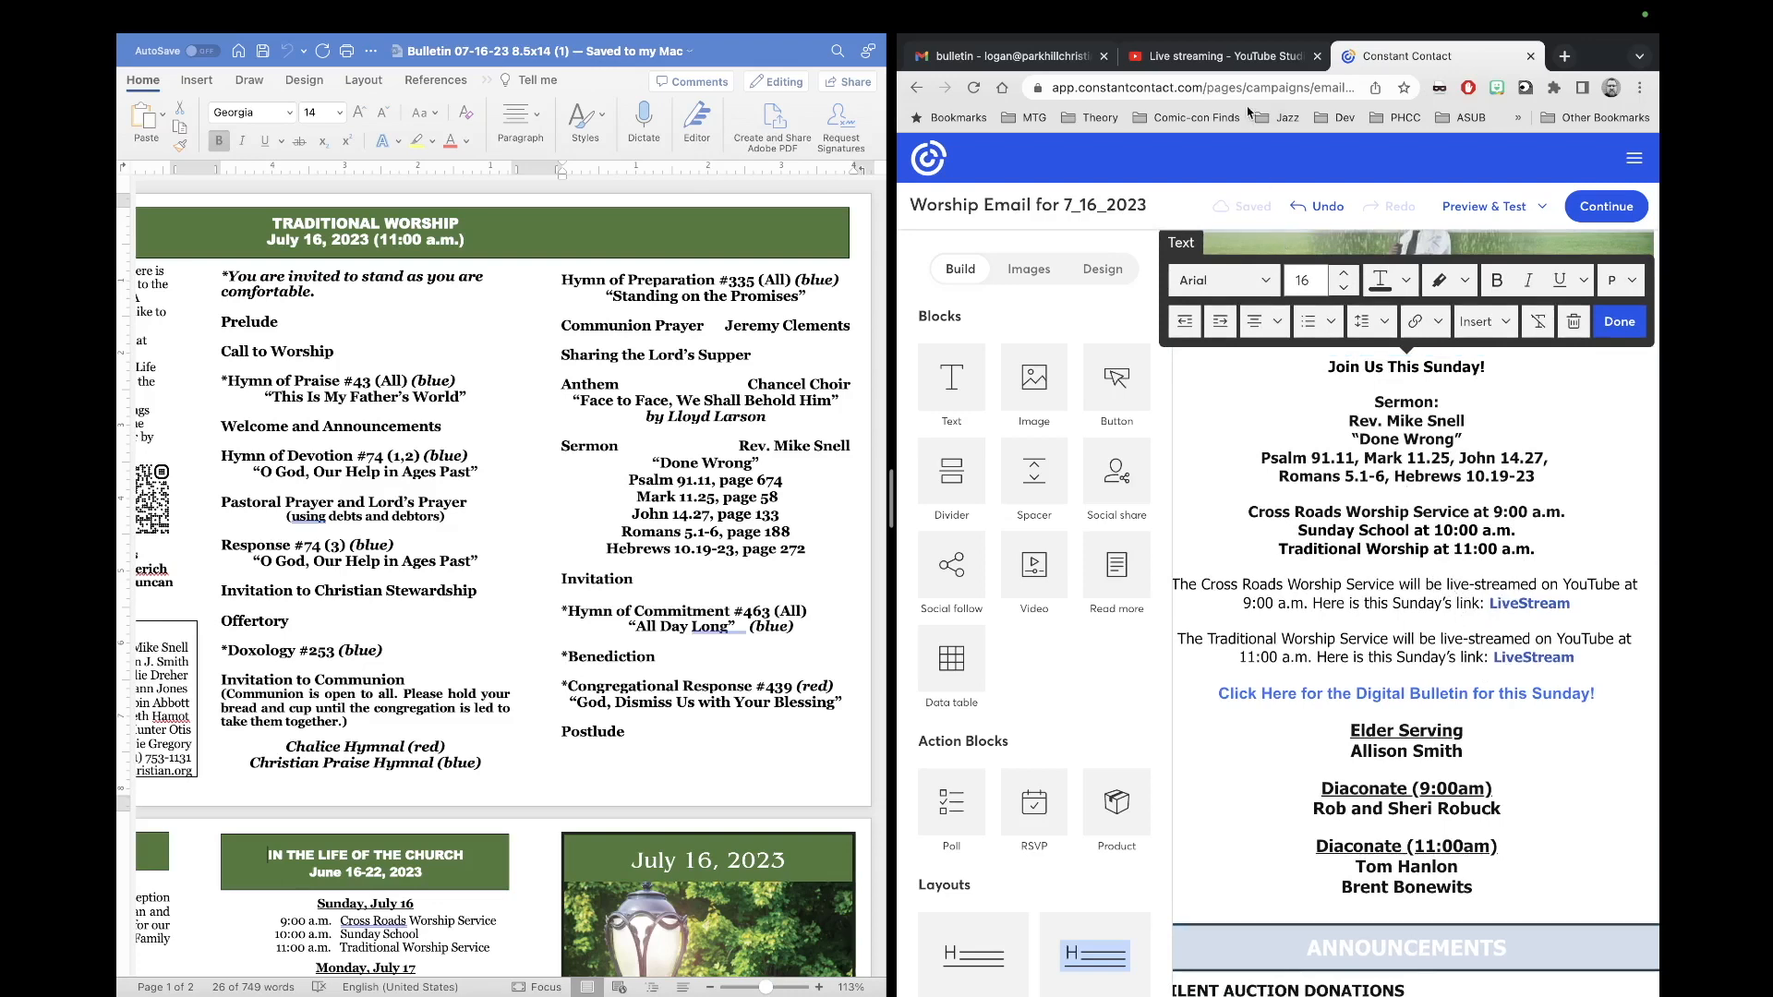
{"action": "left_click", "coordinate": [1244, 57]}
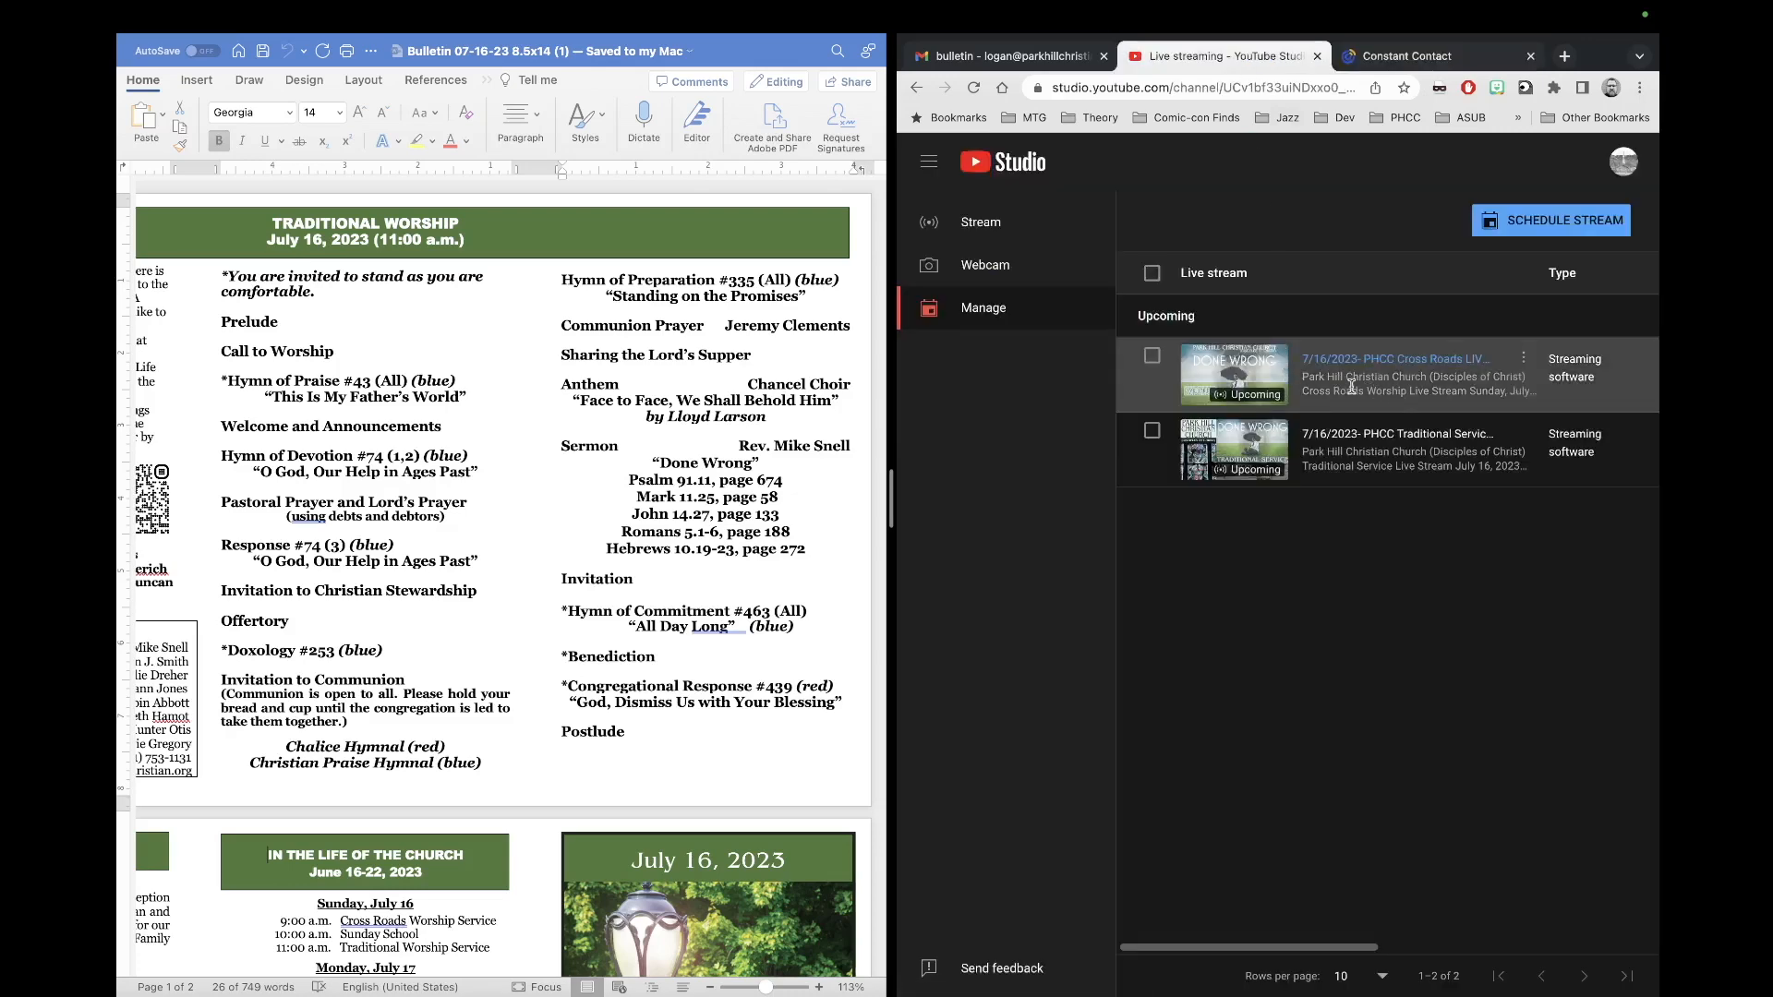
Step: Copy the 7/16/2023 Cross Roads live stream's shareable link and return to the email editor
{"action": "left_click", "coordinate": [1524, 365]}
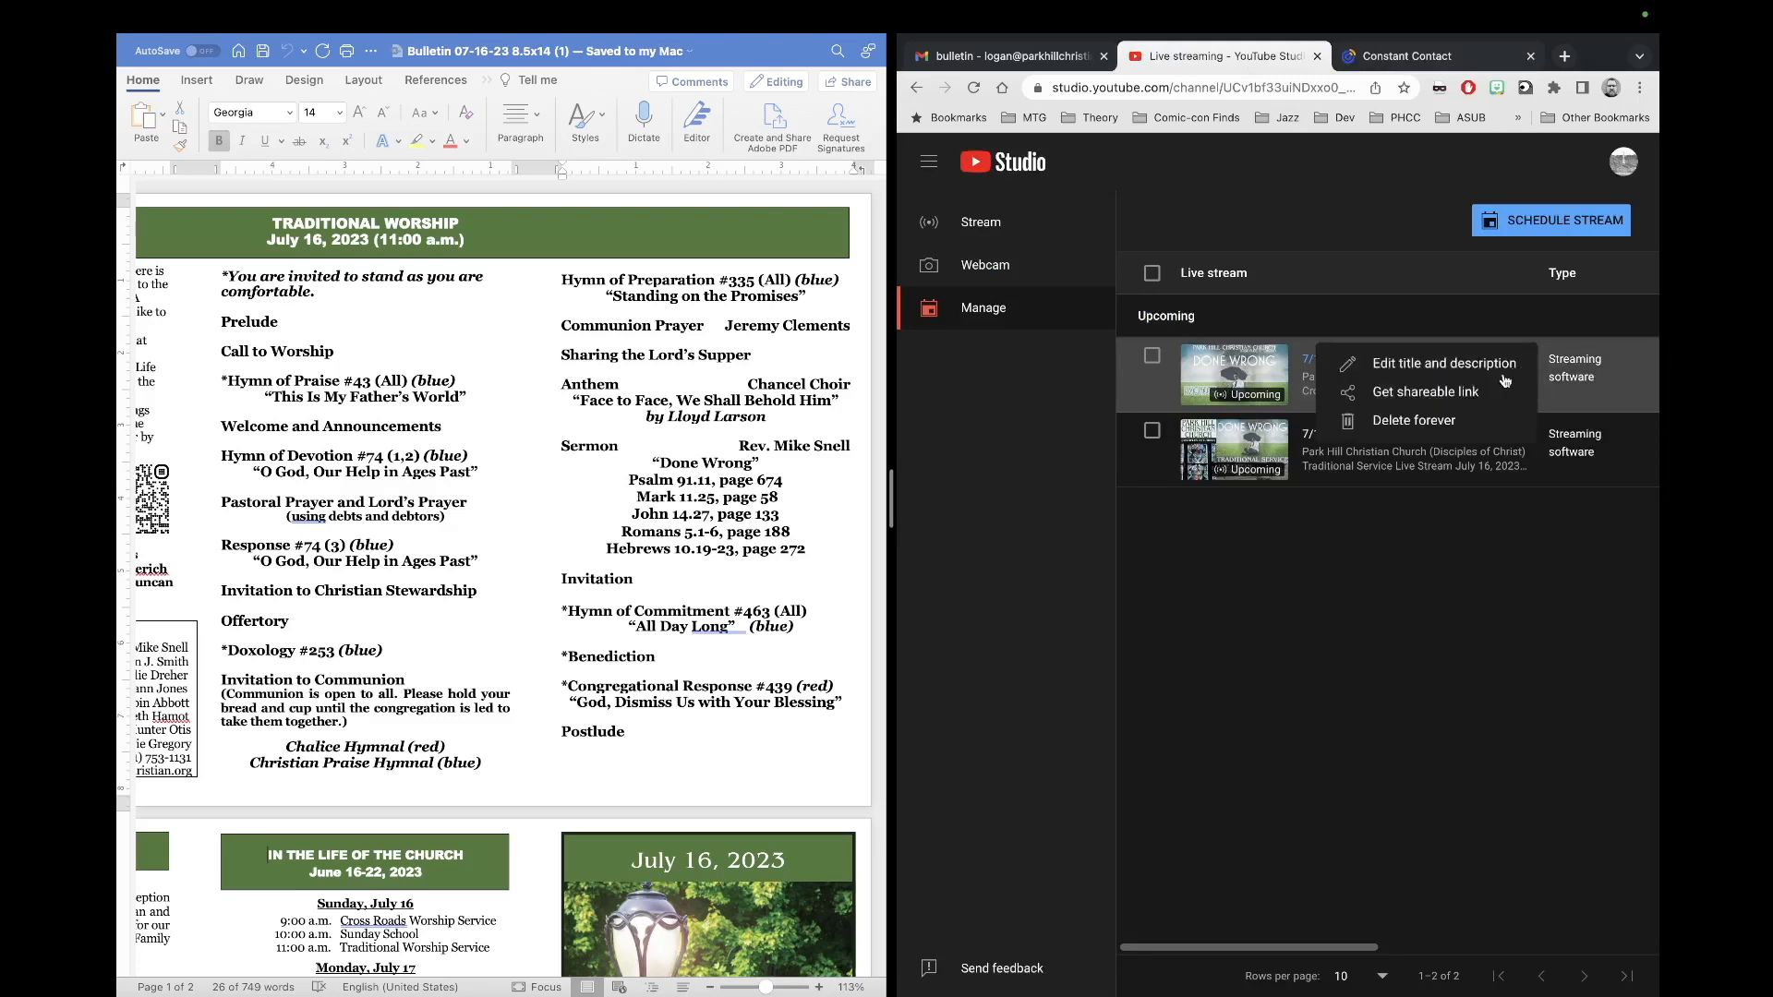
{"action": "left_click", "coordinate": [1480, 392]}
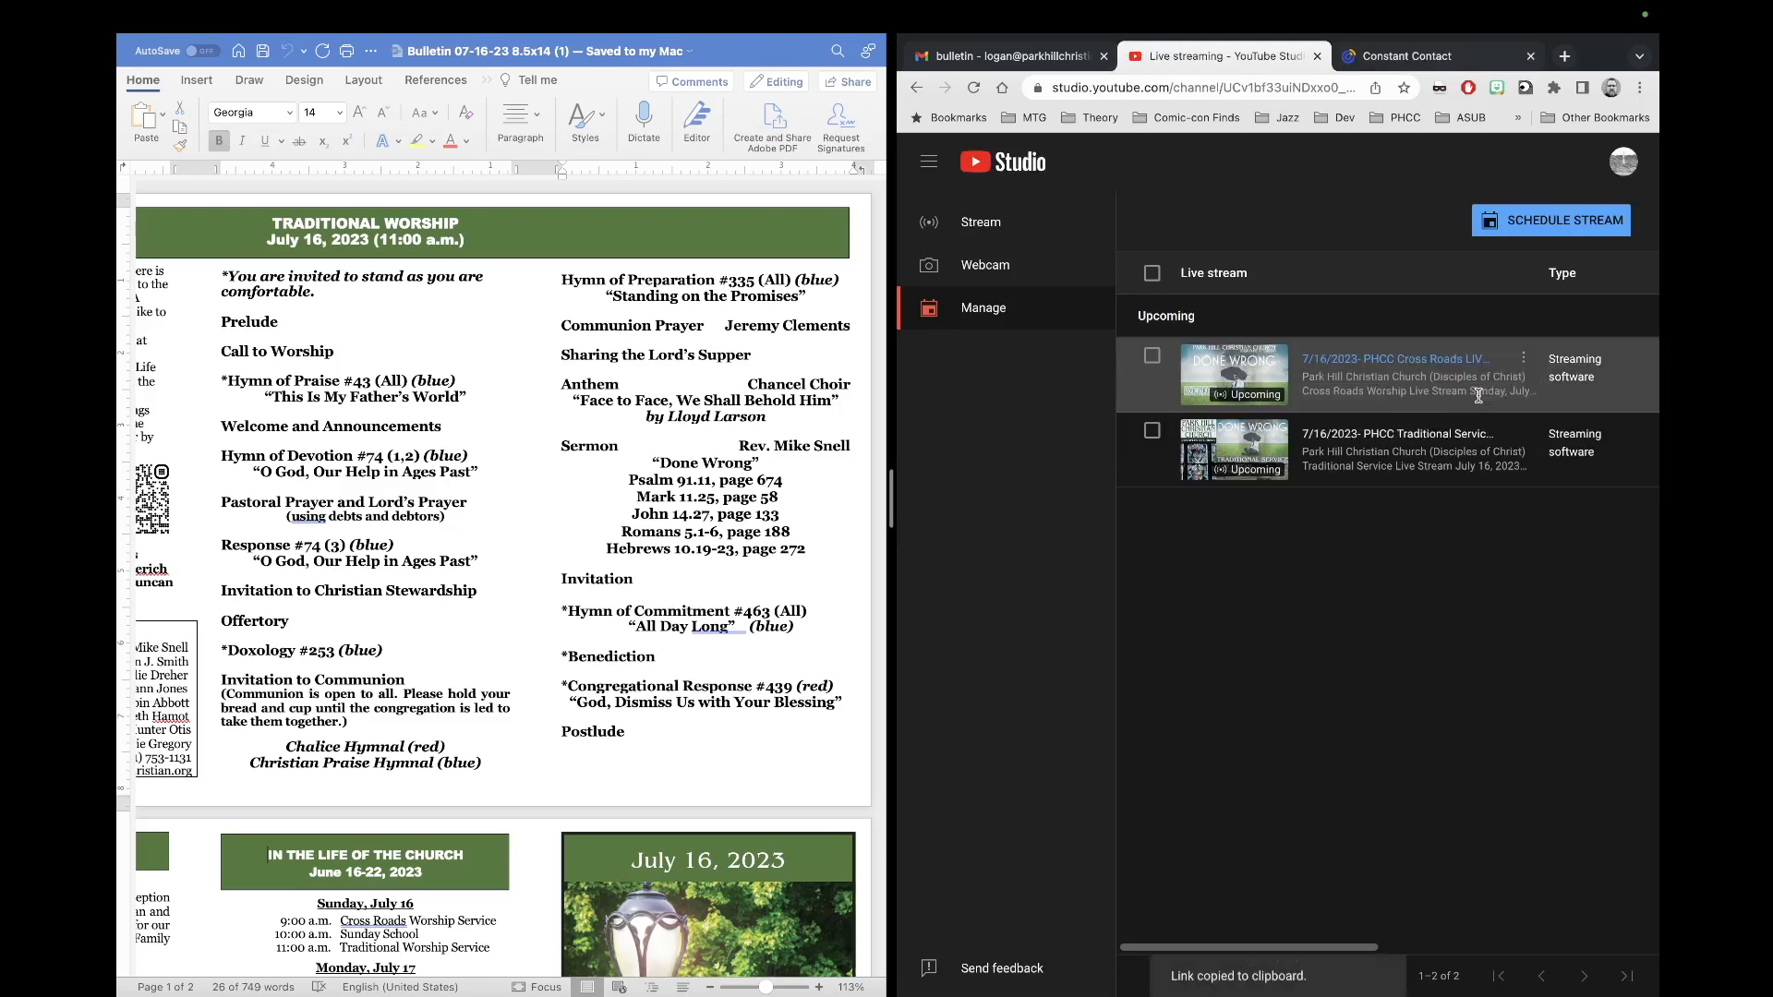
{"action": "mouse_move", "coordinate": [1306, 984]}
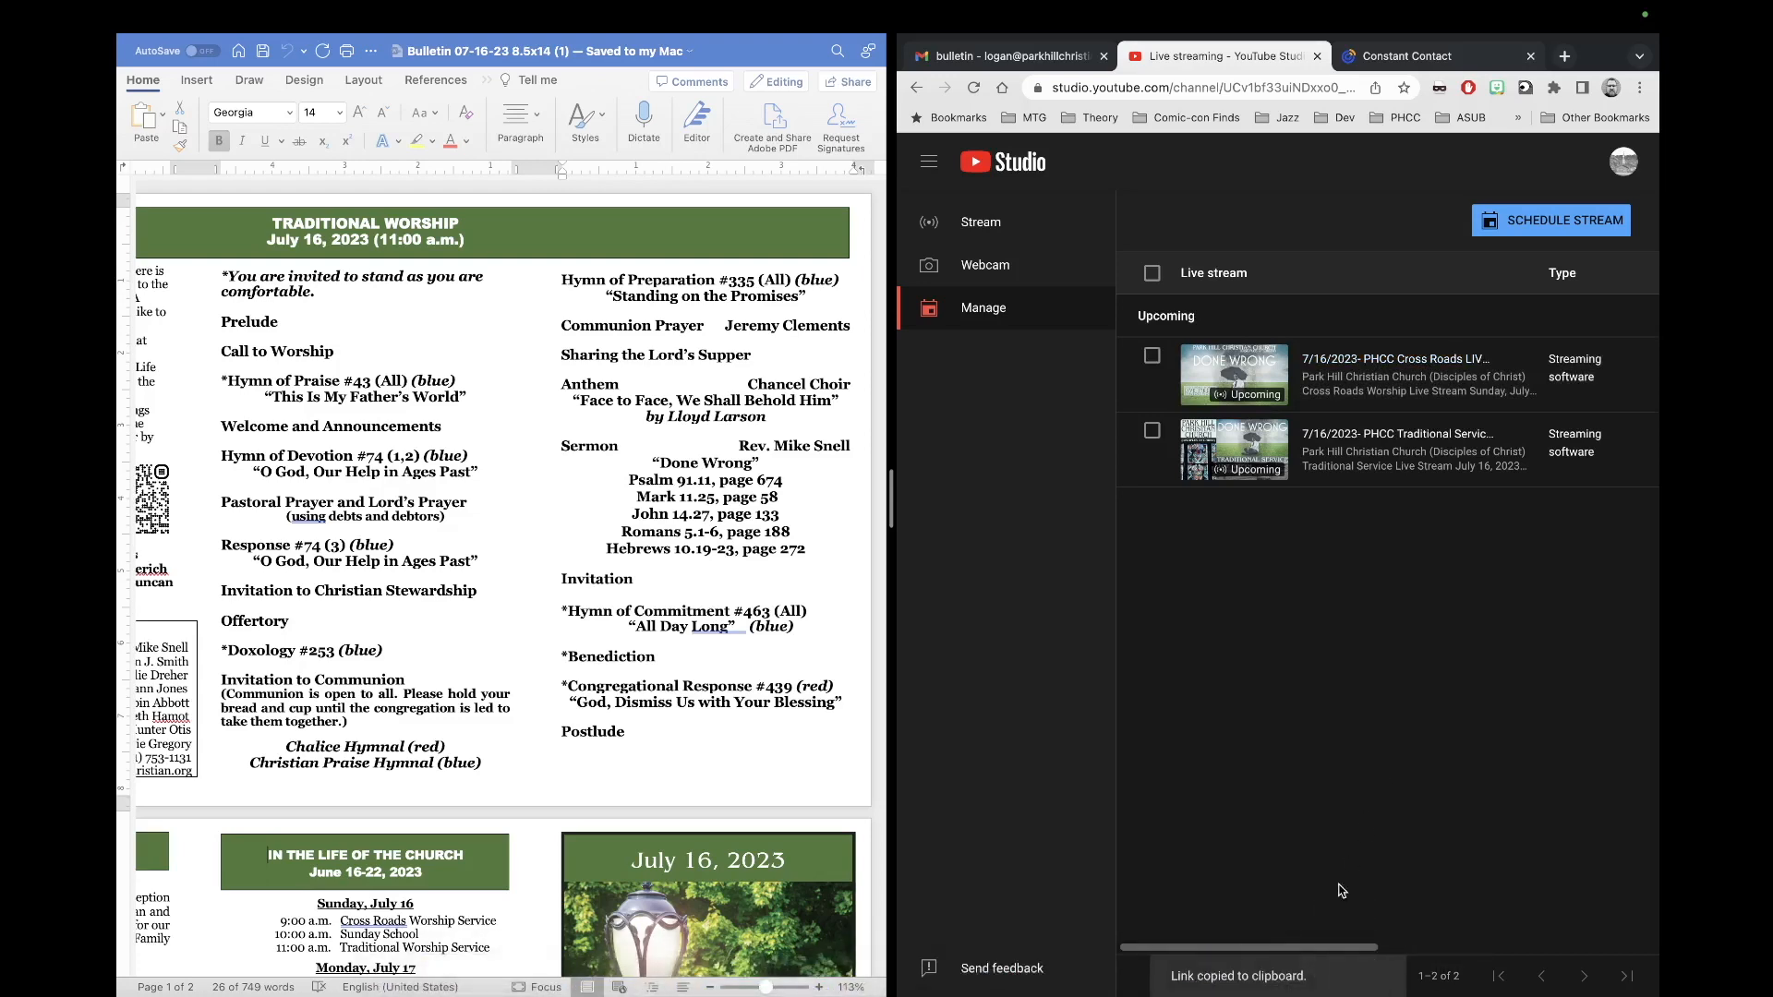
{"action": "left_click", "coordinate": [1410, 57]}
Step: Point the first LiveStream link at the copied stream URL, dropping its ?feature=share suffix
{"action": "left_click_drag", "start_coordinate": [1571, 605], "coordinate": [1488, 611]}
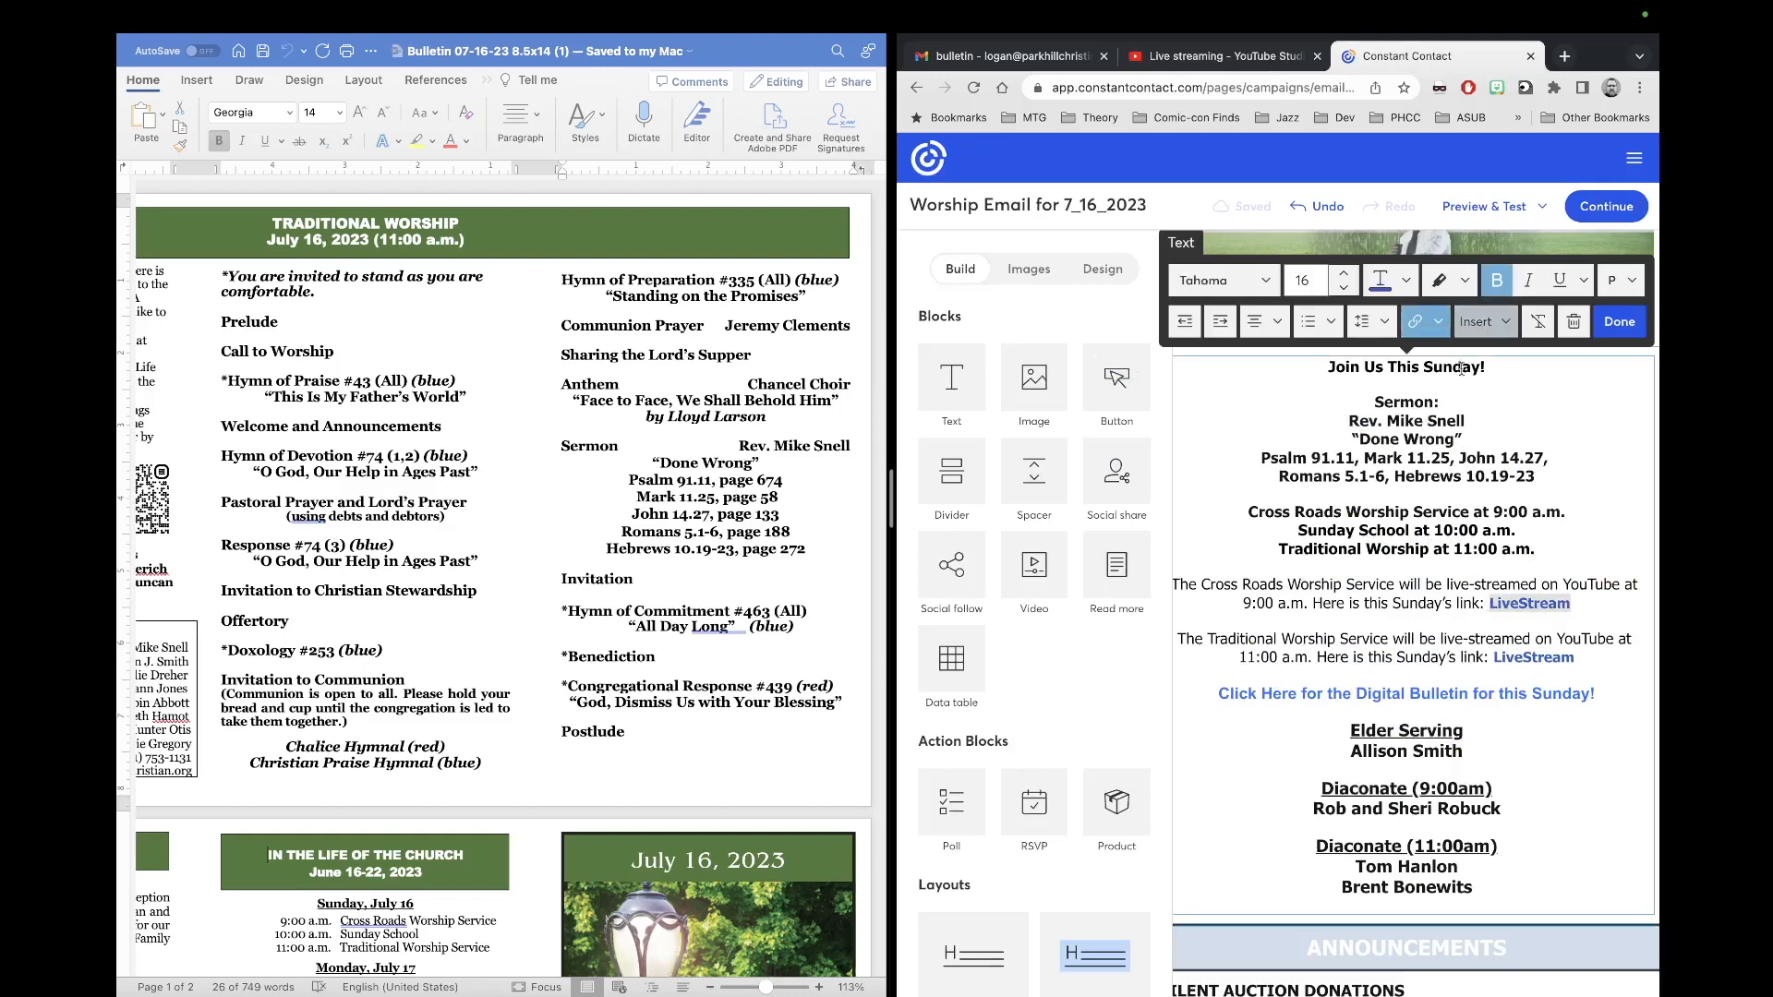
{"action": "left_click", "coordinate": [1421, 324]}
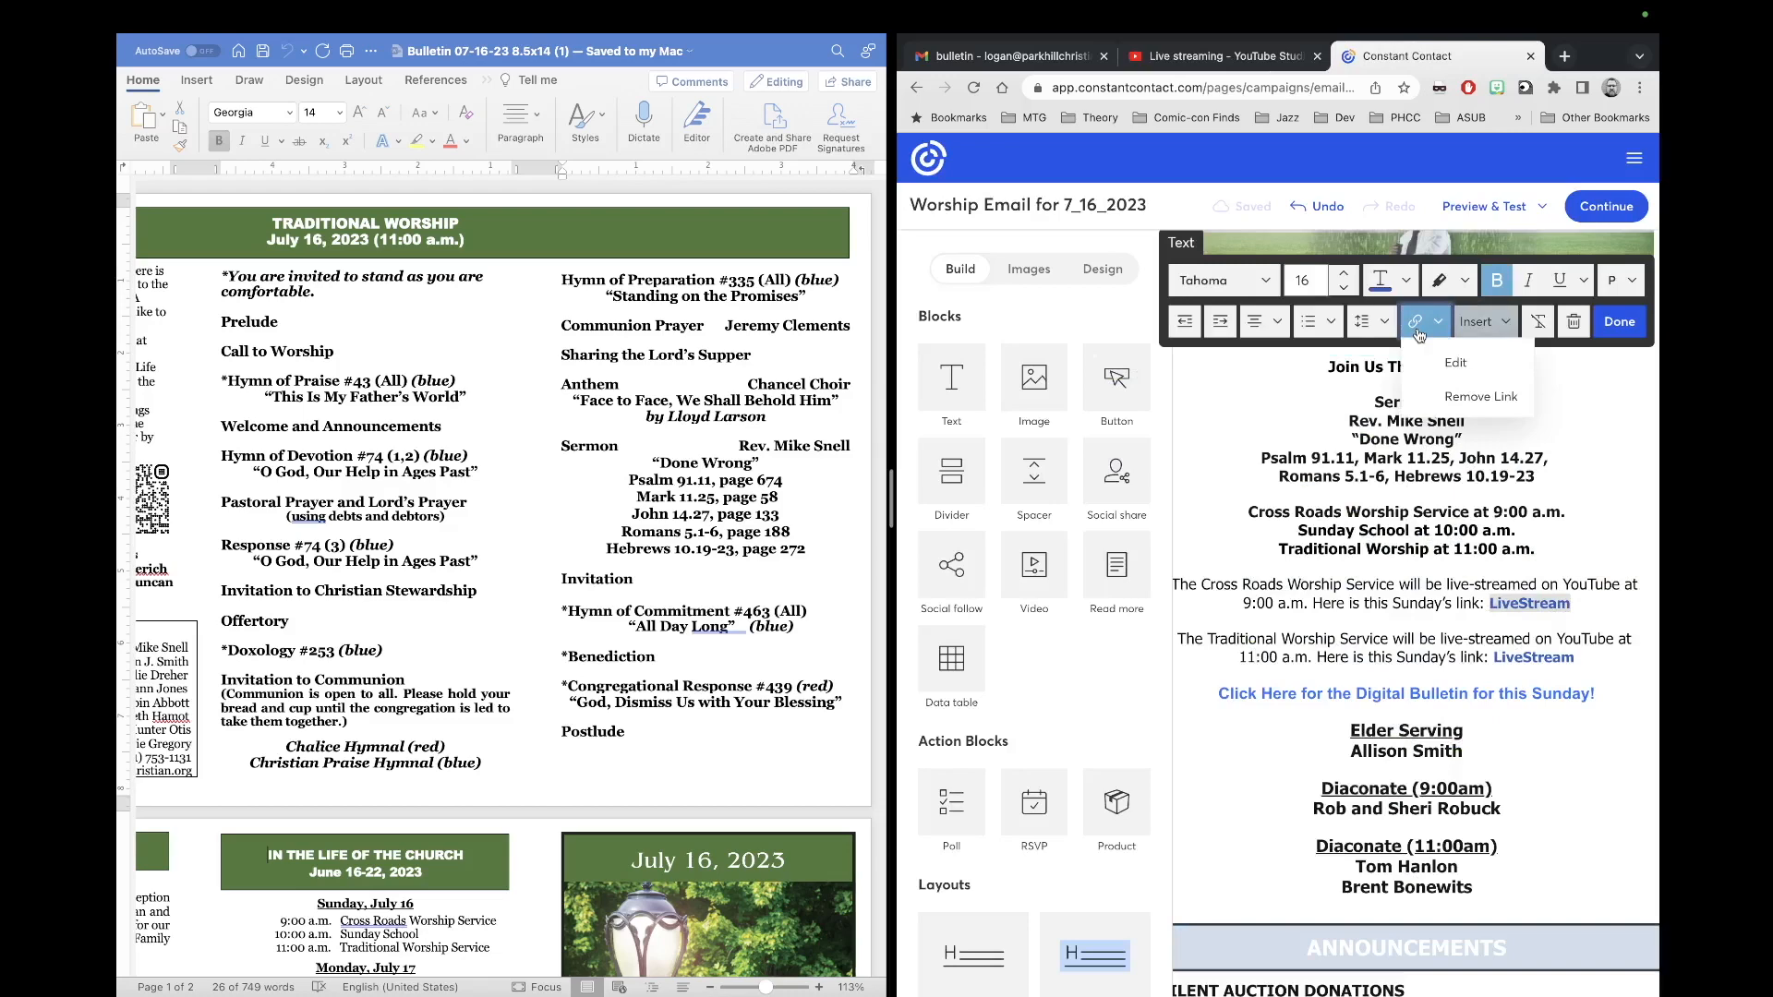
{"action": "left_click", "coordinate": [1456, 364]}
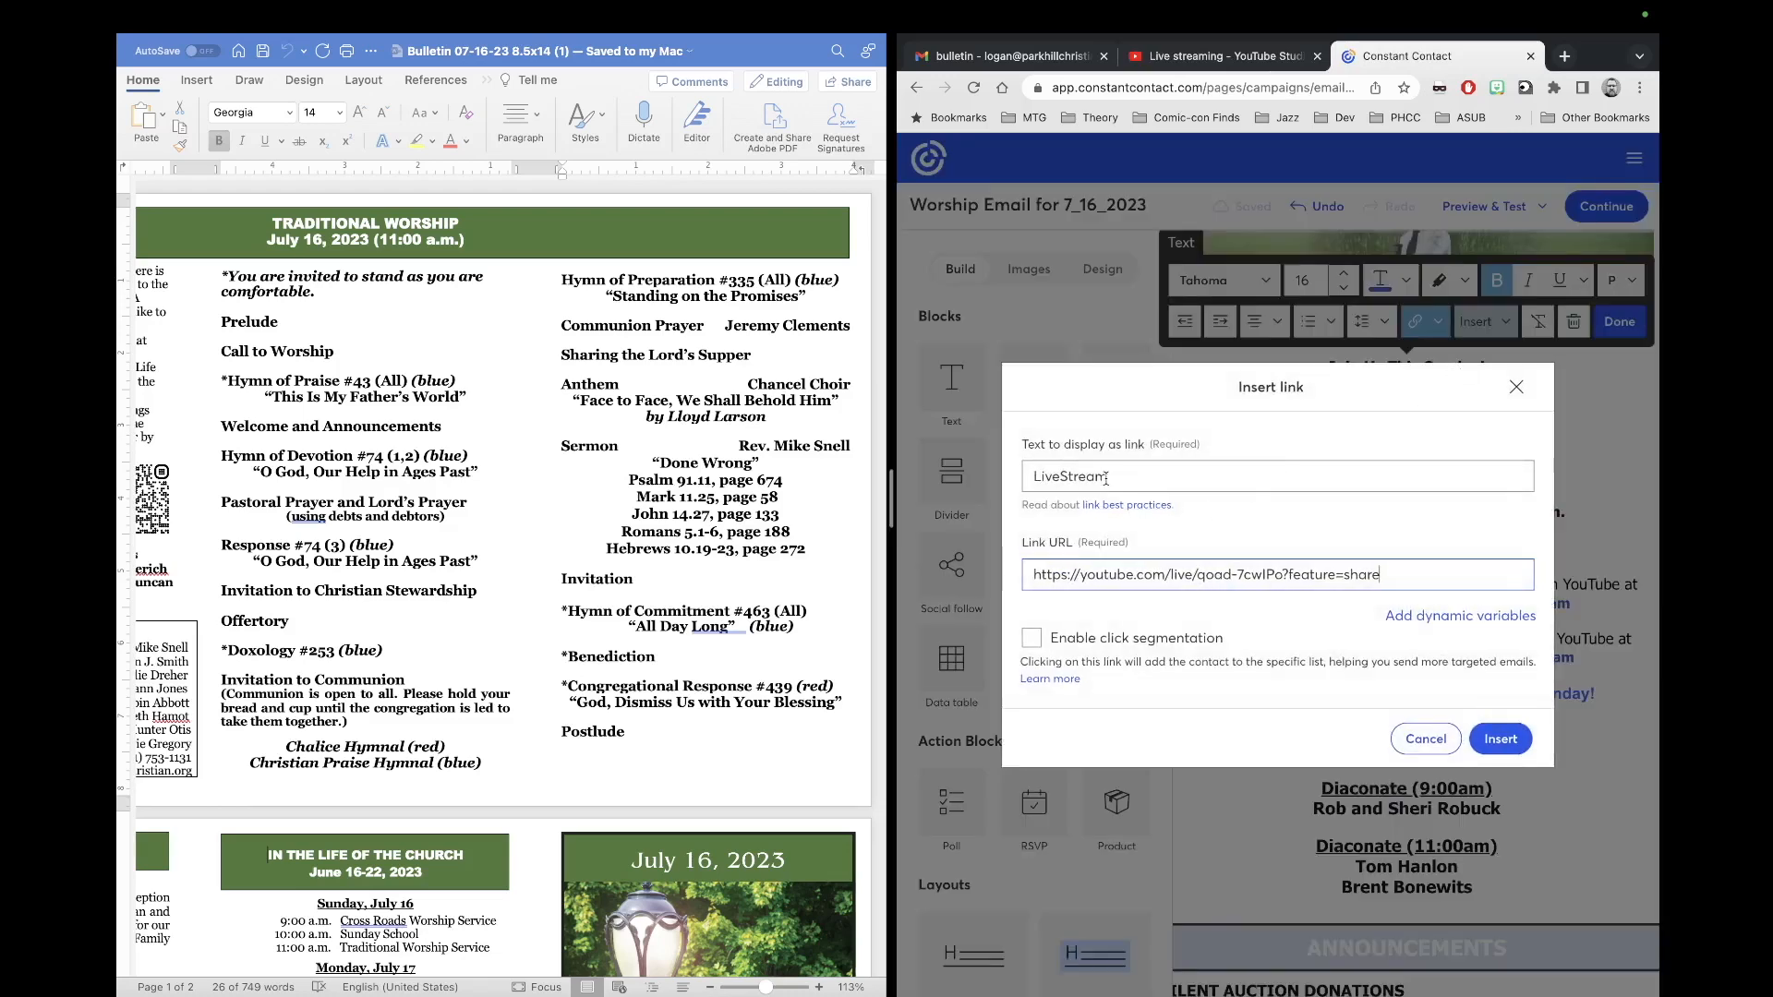
{"action": "left_click_drag", "start_coordinate": [1401, 578], "coordinate": [1033, 582]}
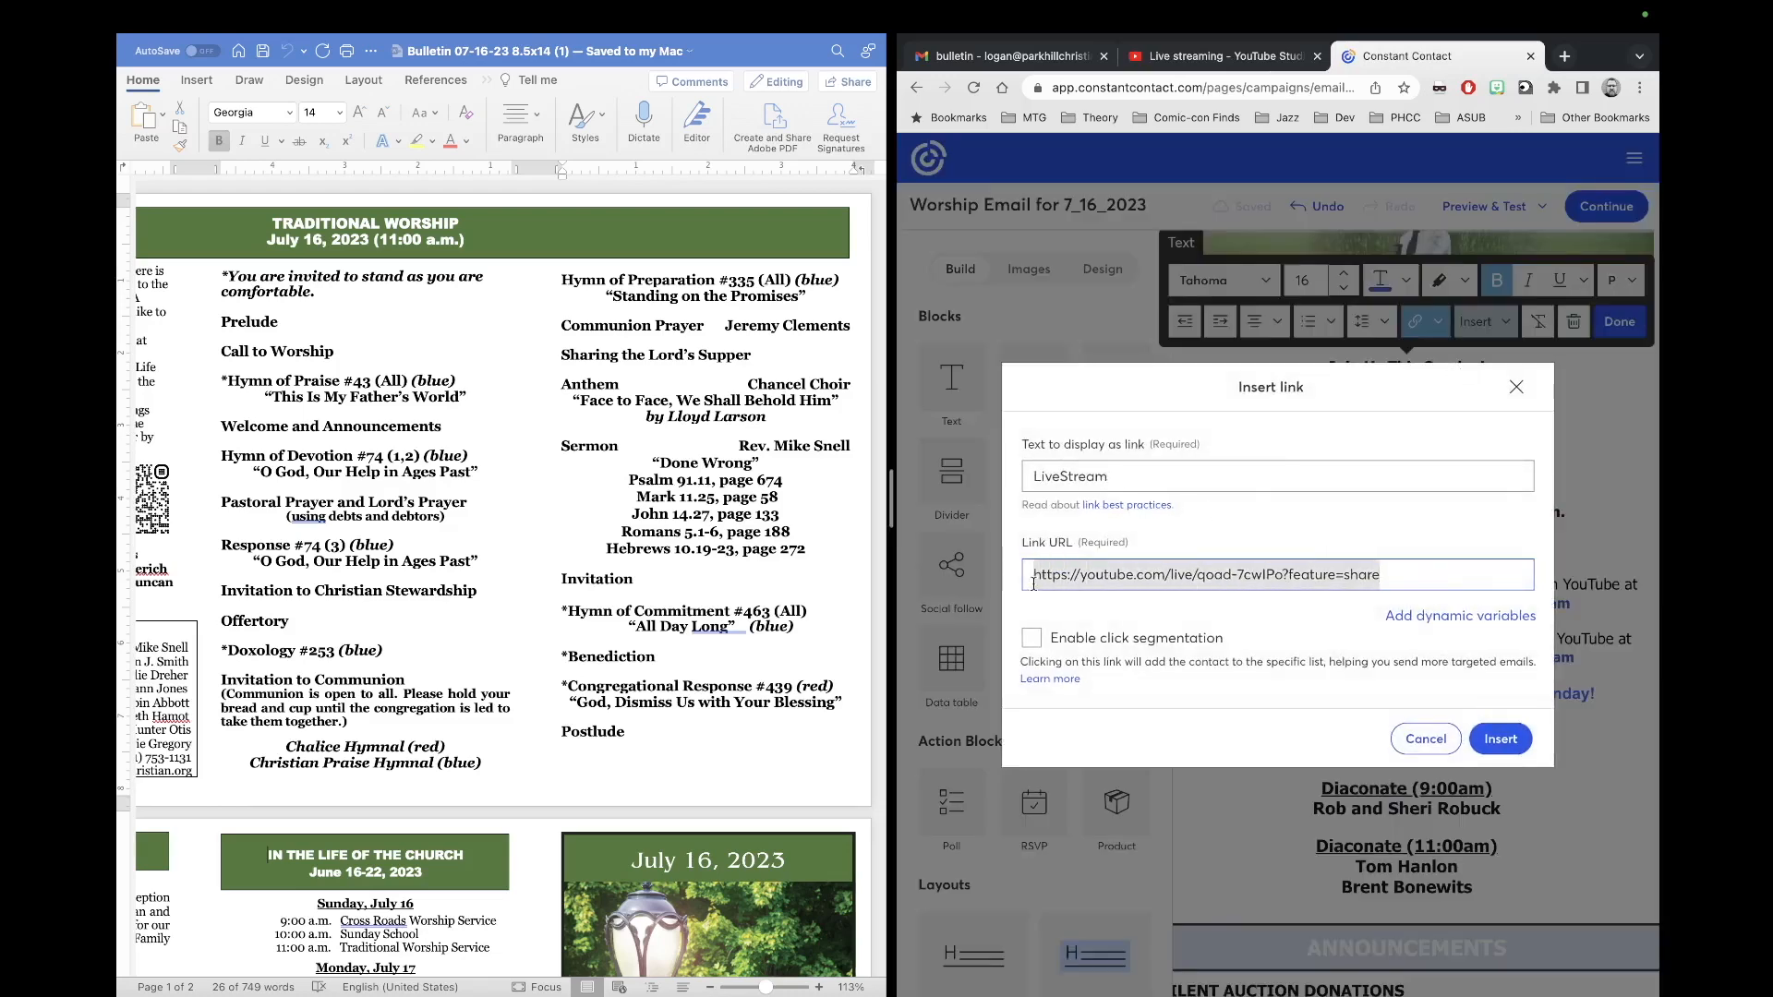
{"action": "key", "text": "super+v"}
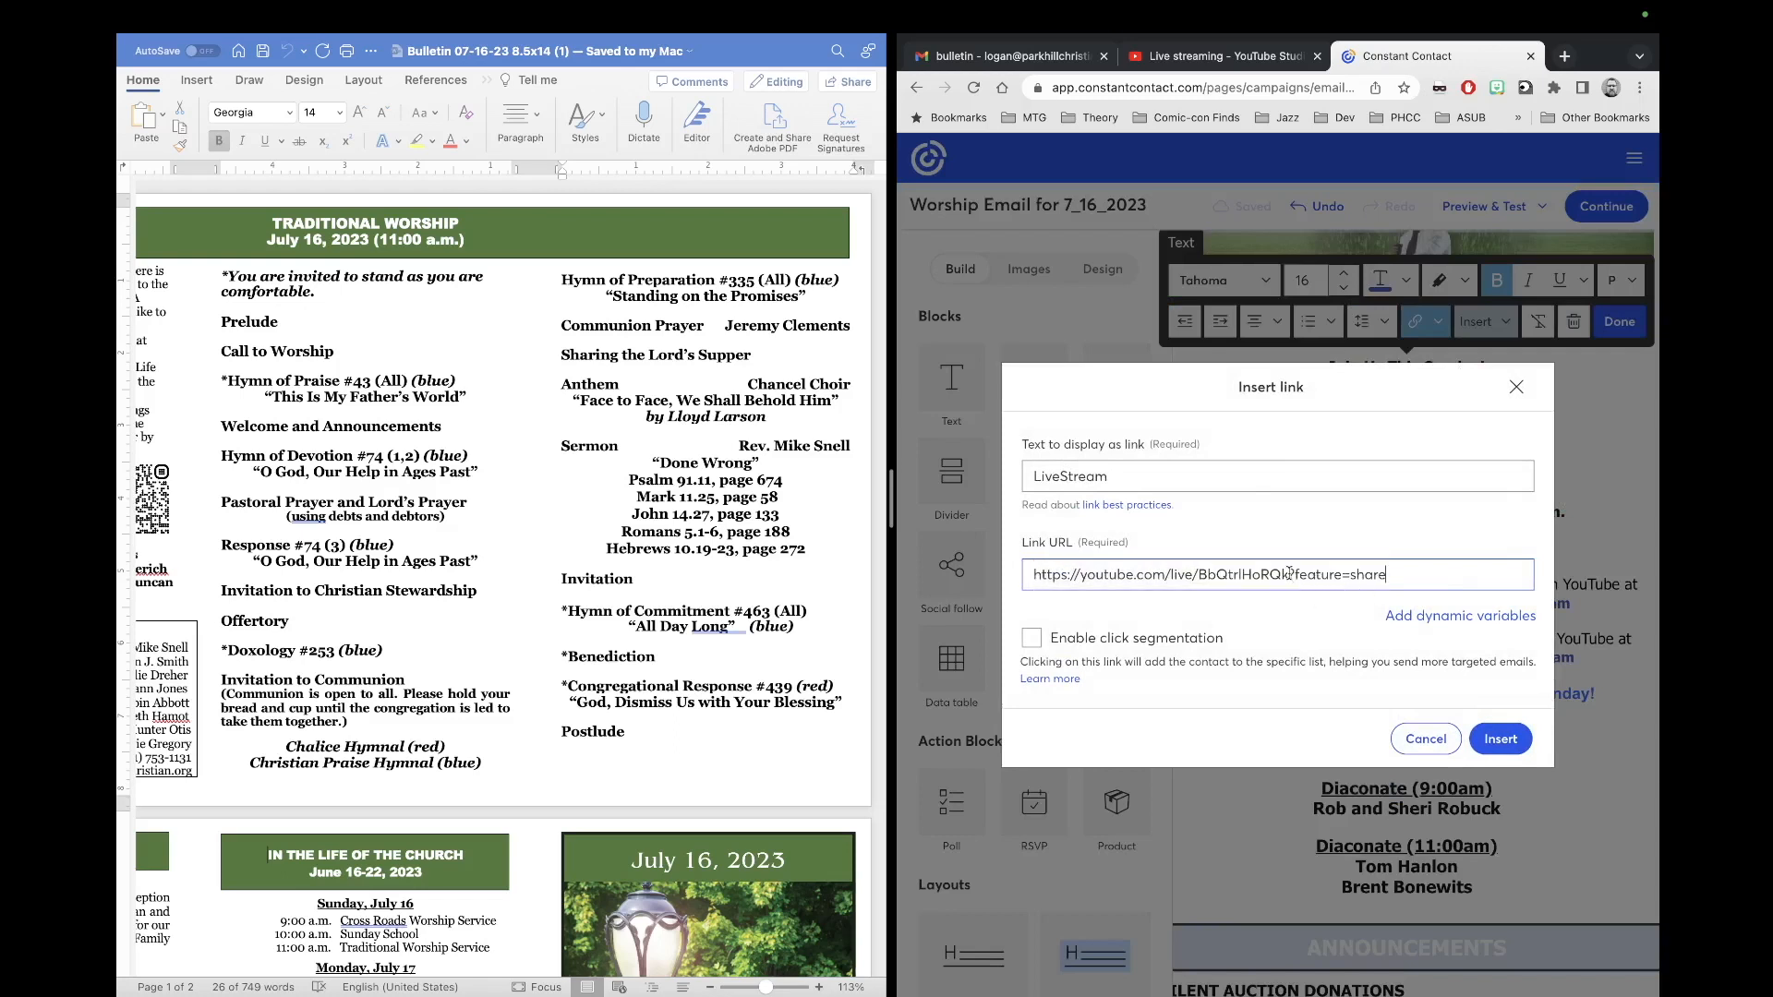
{"action": "left_click_drag", "start_coordinate": [1290, 575], "coordinate": [1459, 595]}
{"action": "key", "text": "BackSpace"}
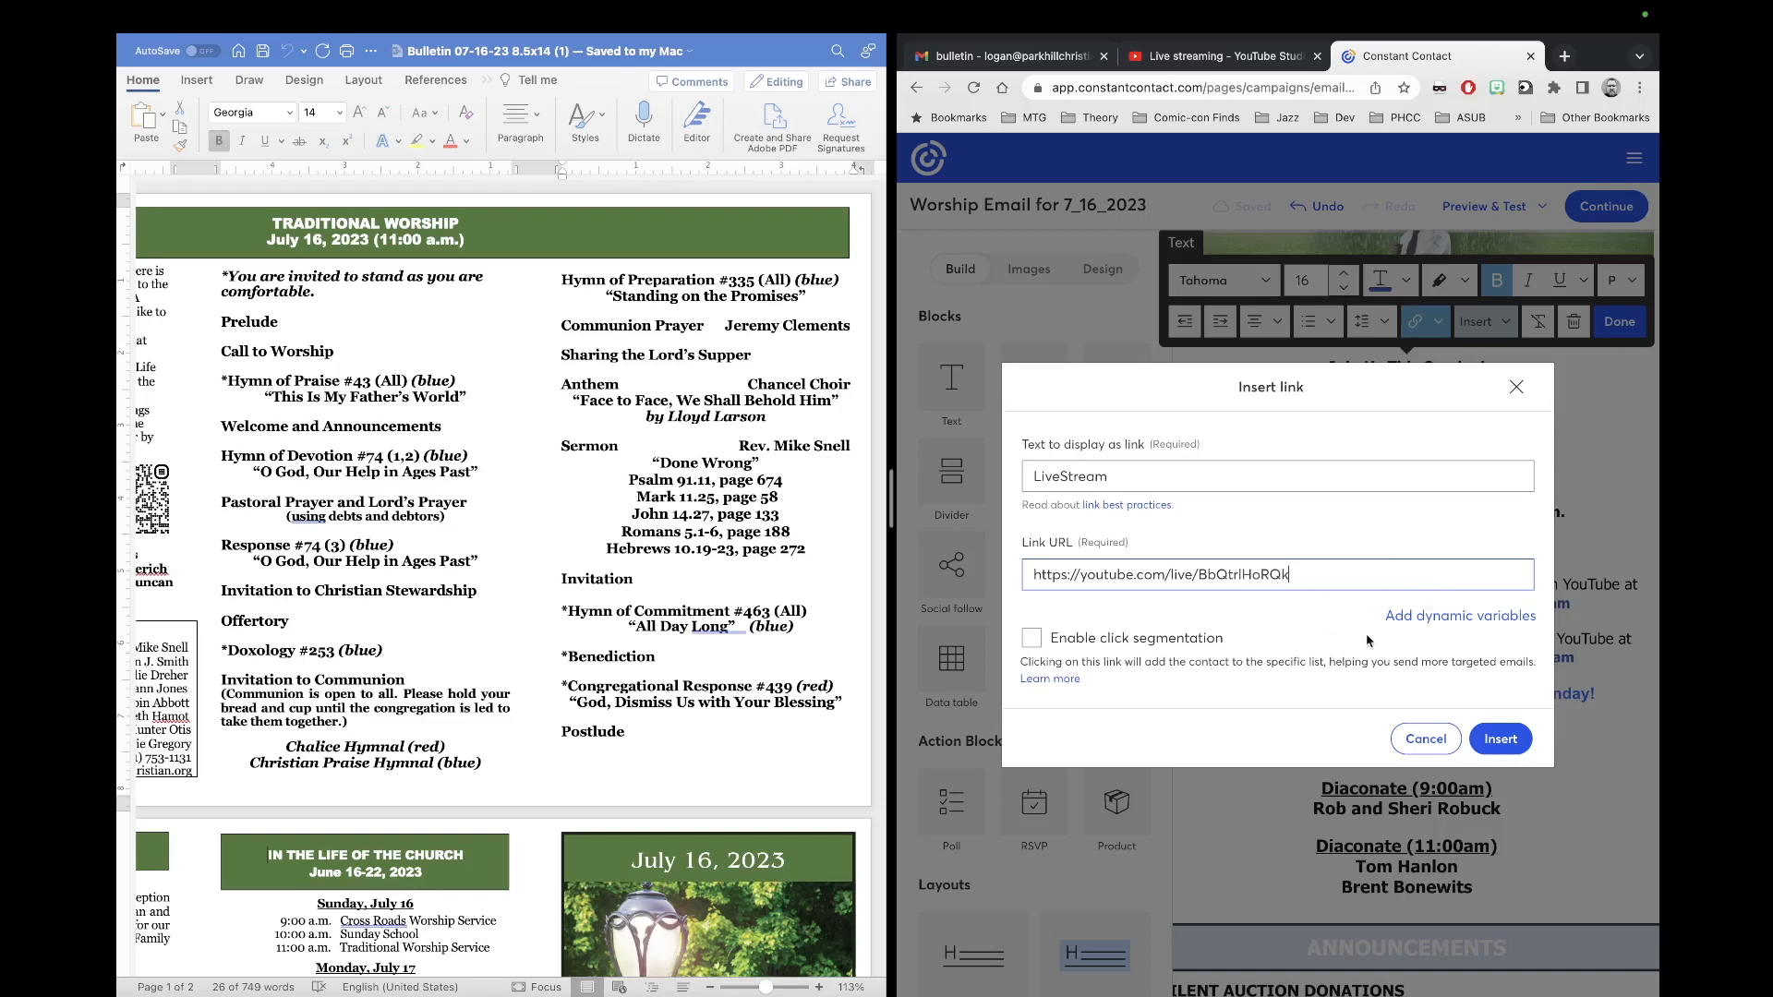
{"action": "left_click", "coordinate": [1500, 741]}
Step: Finish editing the text block and return to the YouTube Studio live streams list
{"action": "left_click", "coordinate": [1541, 599]}
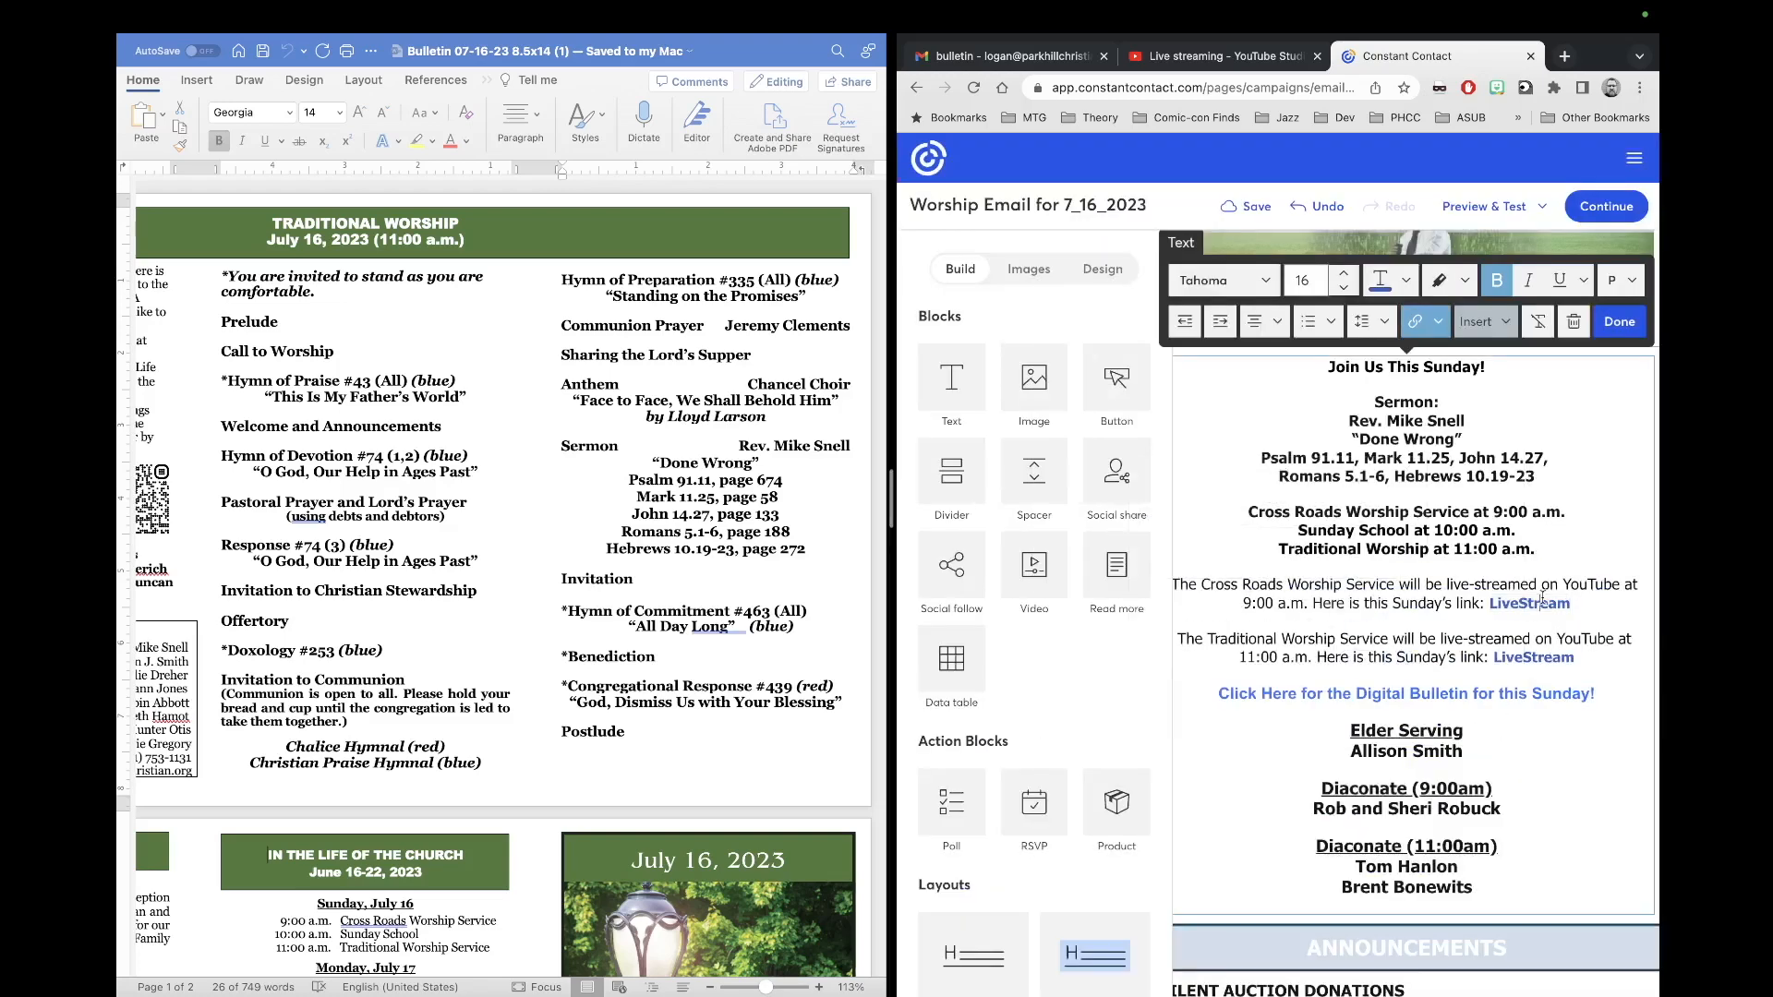
{"action": "left_click", "coordinate": [1620, 322]}
{"action": "left_click", "coordinate": [1246, 56]}
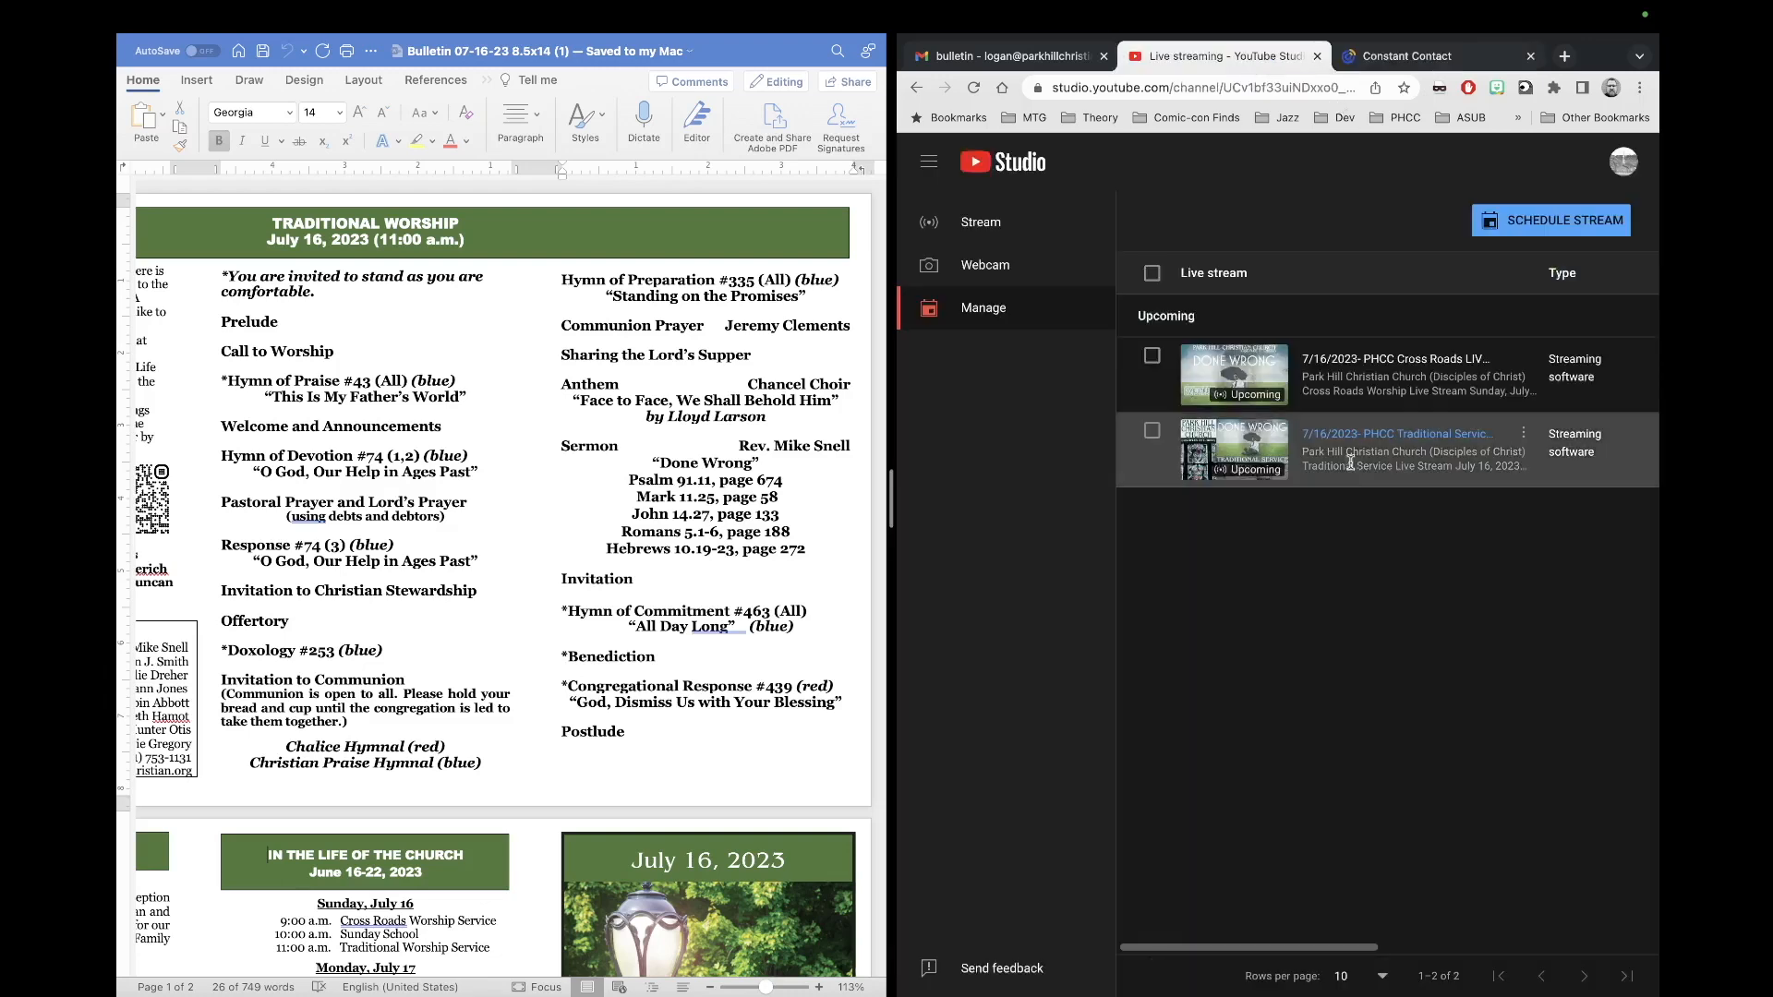
Step: Copy the 7/16/2023 Traditional Service stream's shareable link from YouTube Studio, then select the email's LiveStream text
{"action": "left_click", "coordinate": [1523, 434]}
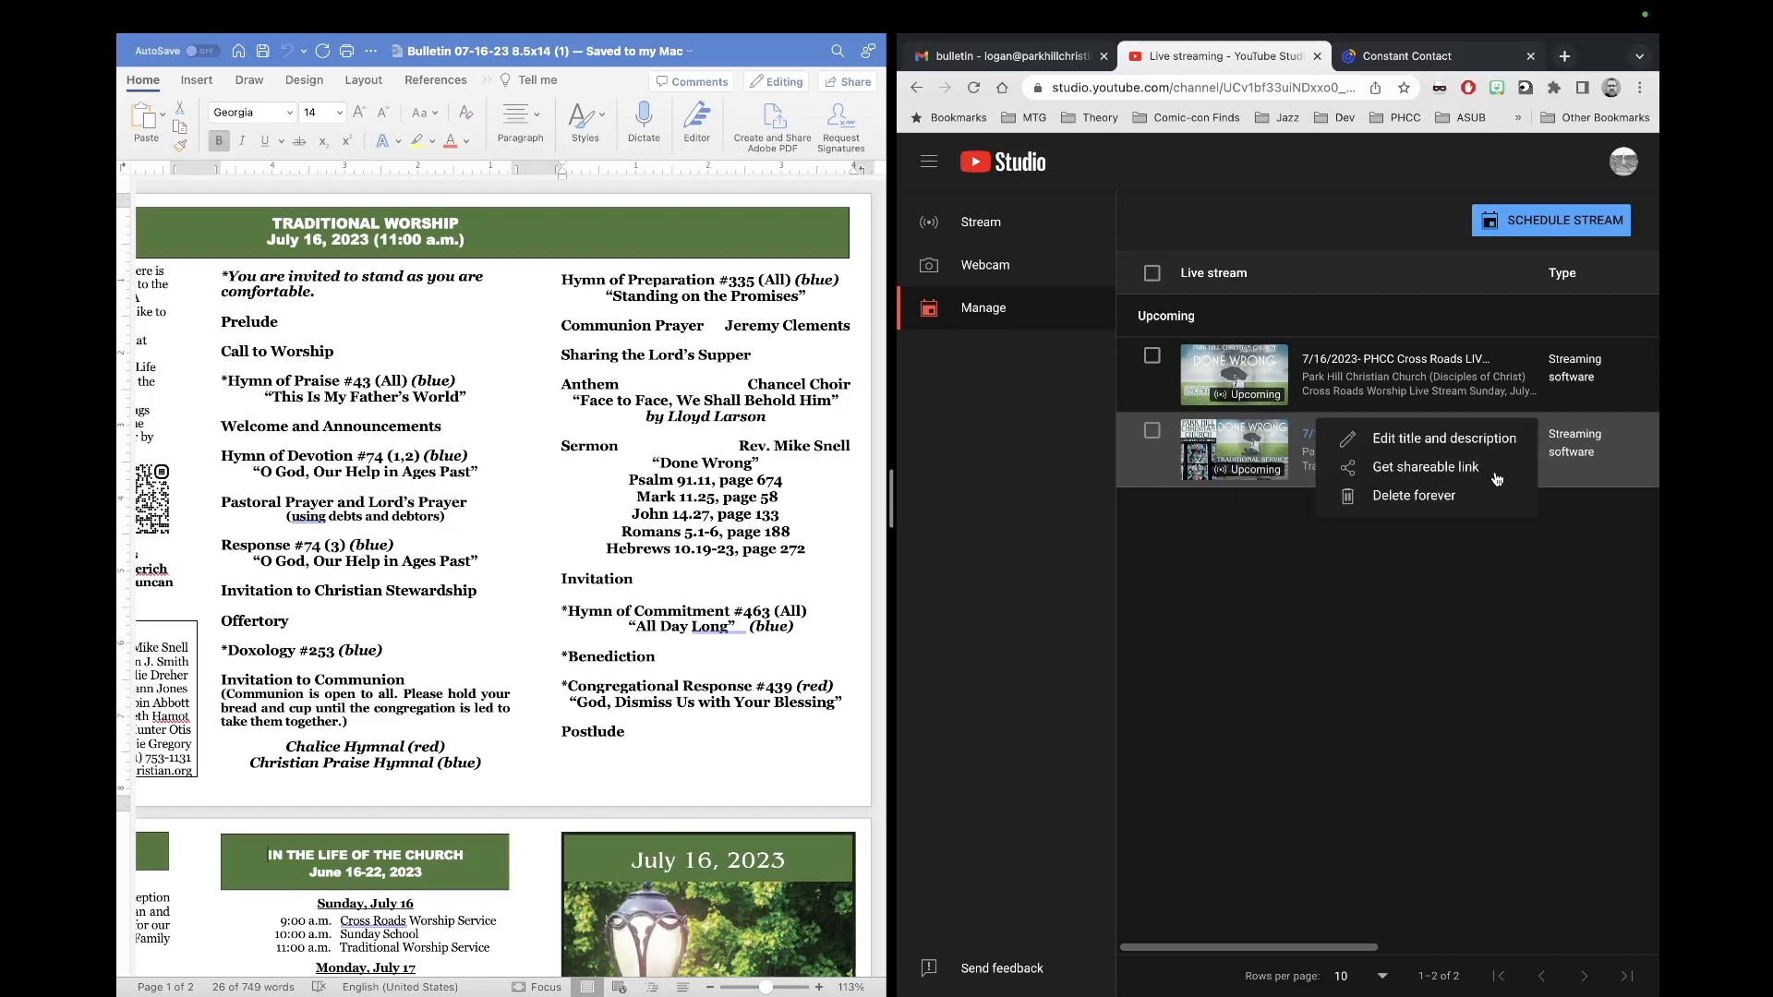
{"action": "left_click", "coordinate": [1496, 469]}
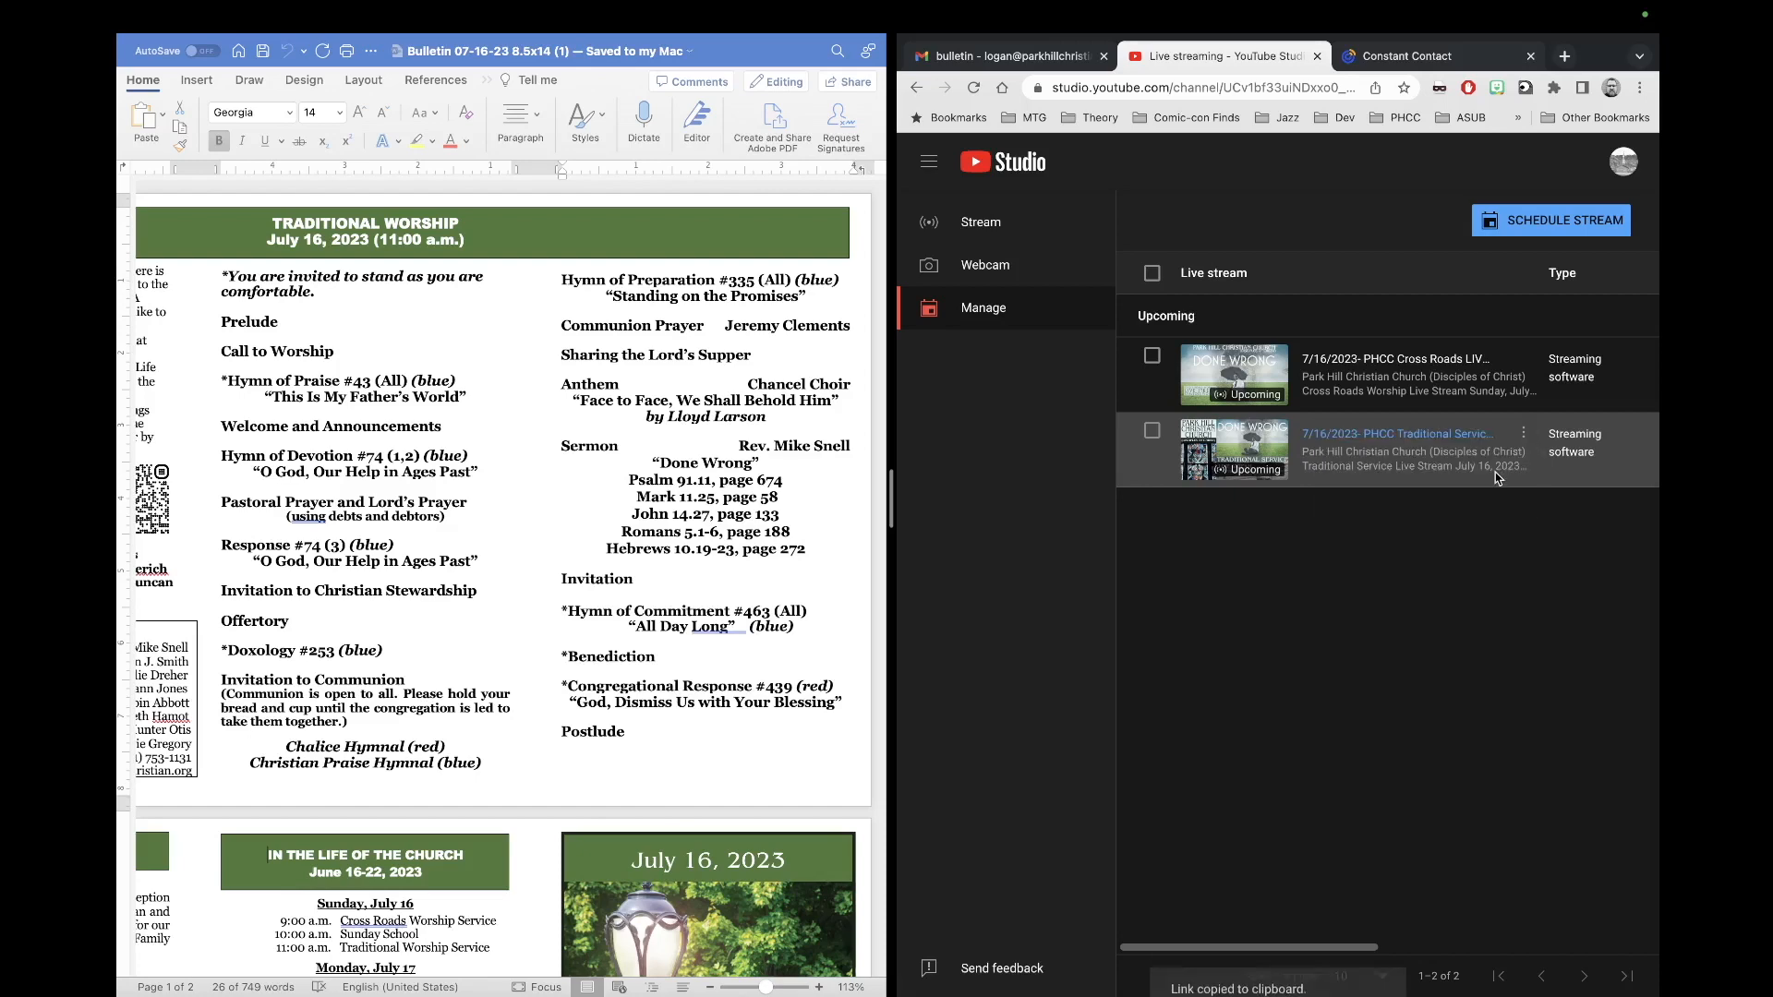
{"action": "left_click", "coordinate": [1347, 58]}
{"action": "left_click_drag", "start_coordinate": [1577, 658], "coordinate": [1493, 658]}
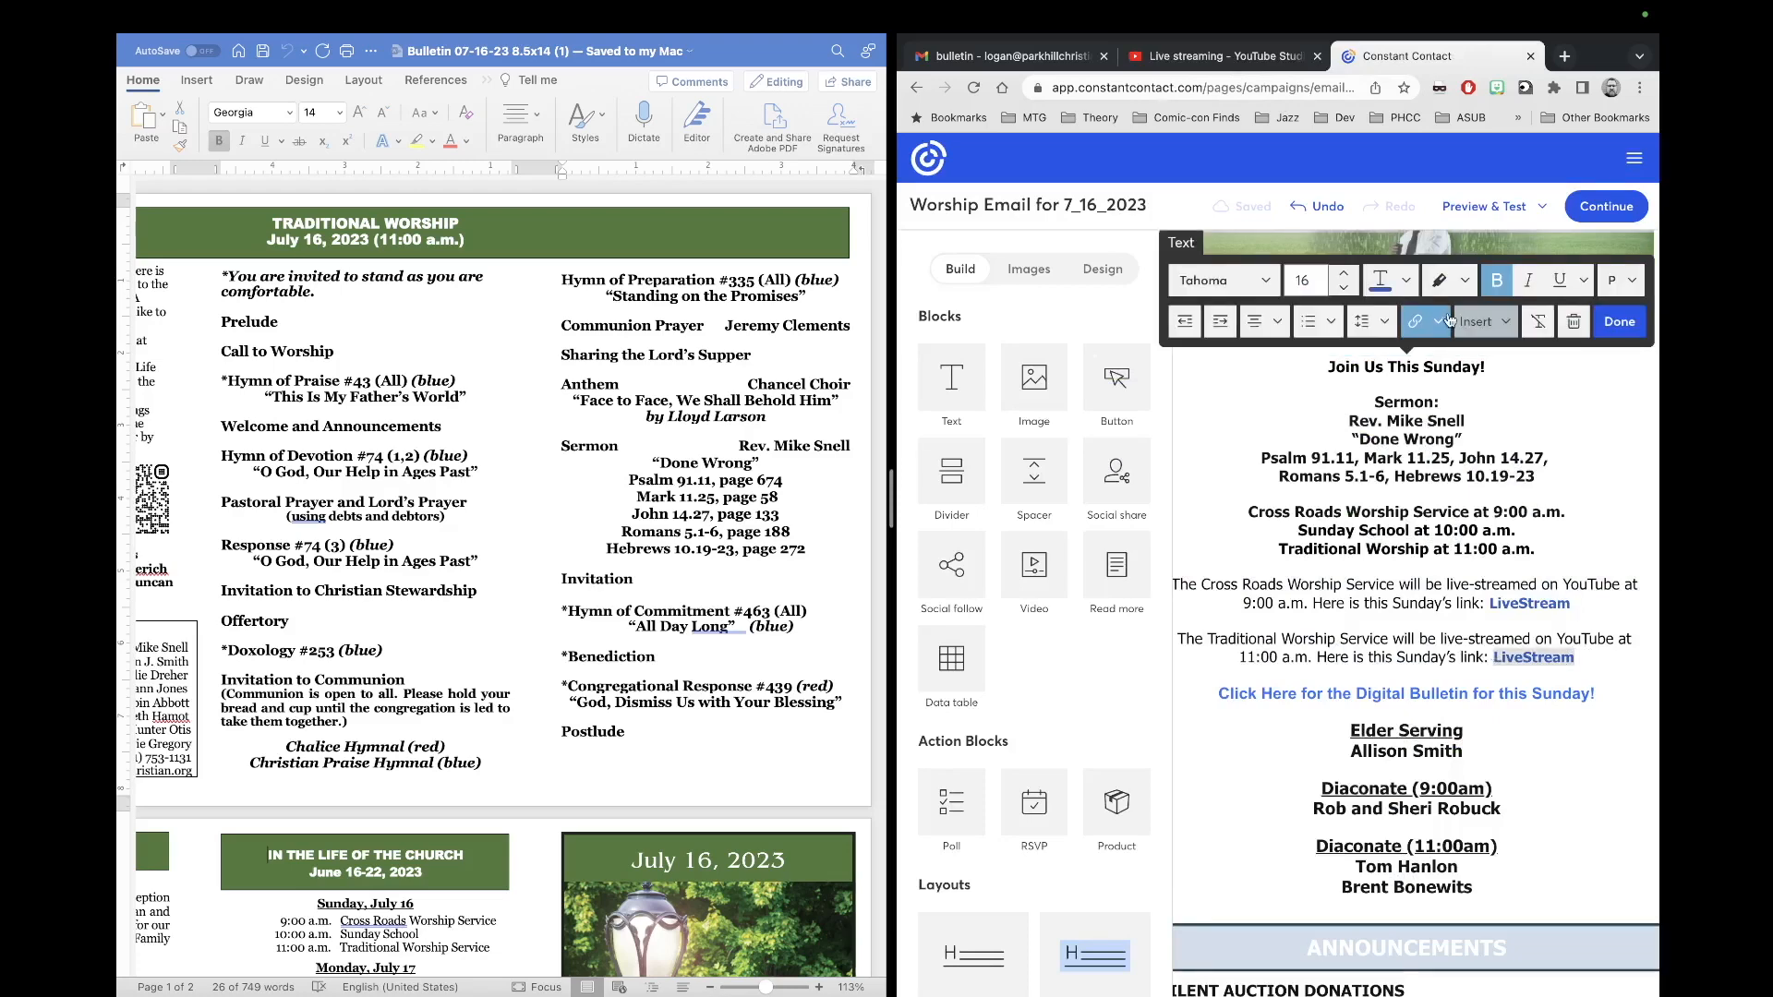
Step: Relink the 11:00 LiveStream text to the copied YouTube stream URL with ?feature=share removed
{"action": "left_click", "coordinate": [1438, 321]}
{"action": "left_click", "coordinate": [1440, 360]}
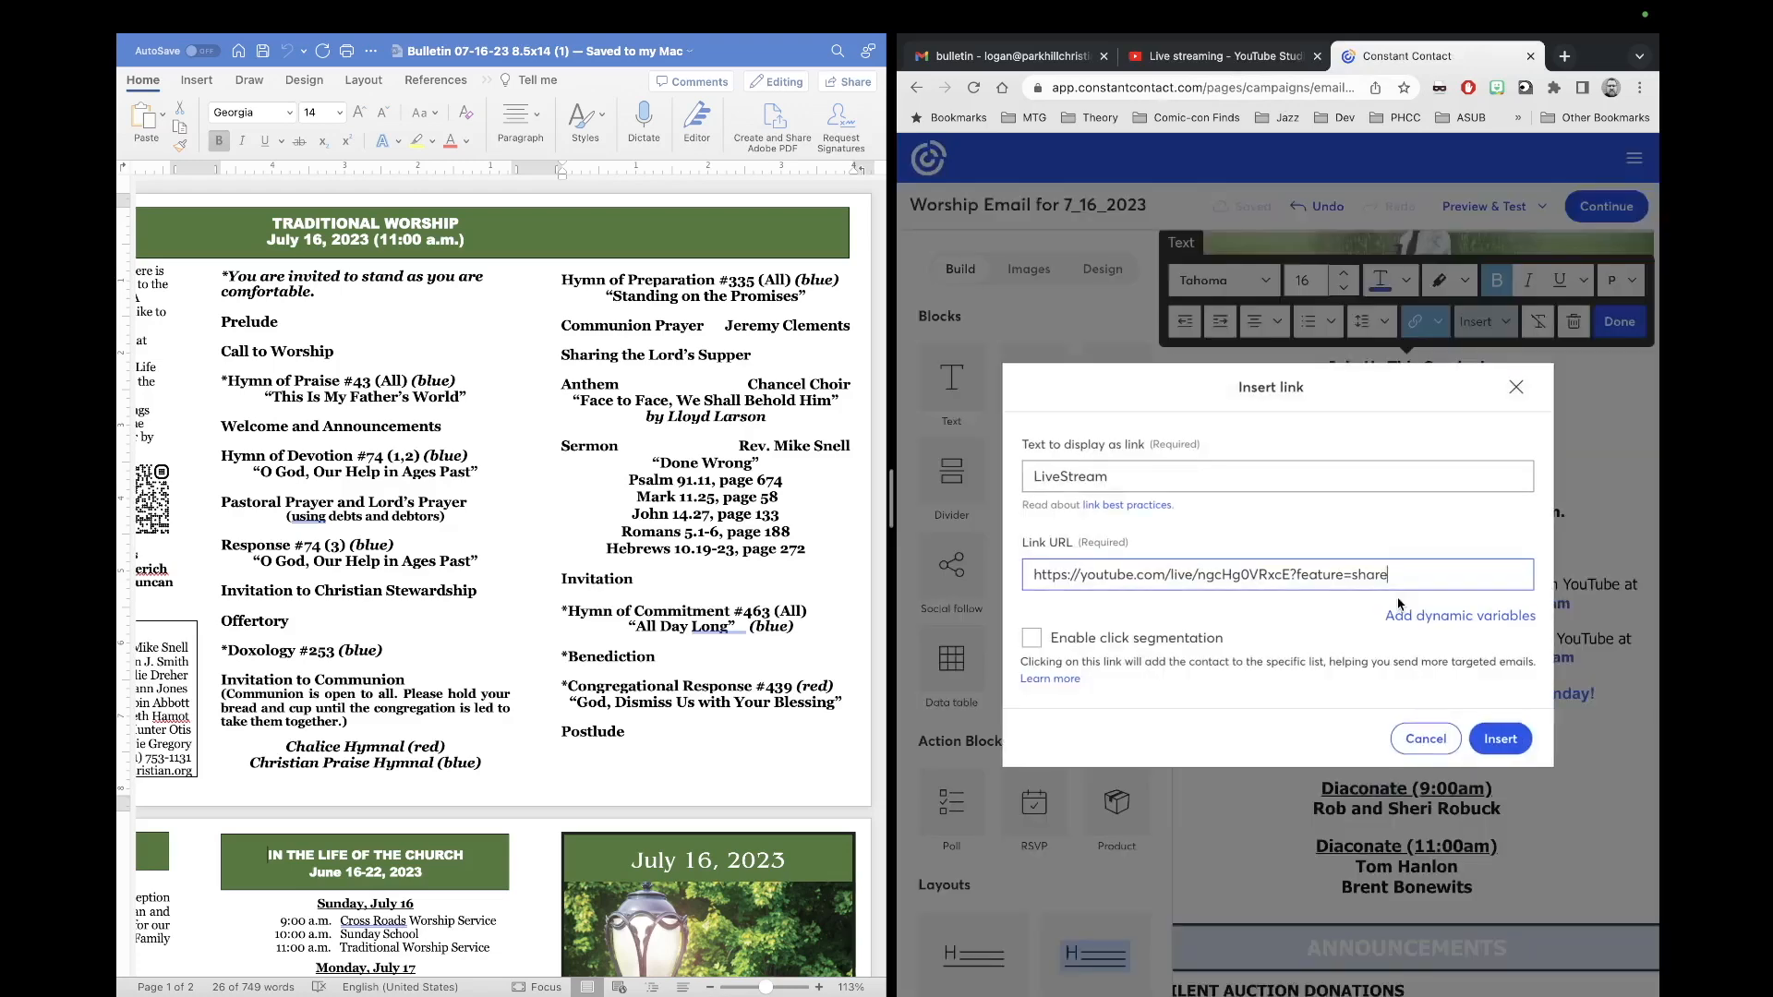
{"action": "left_click_drag", "start_coordinate": [1398, 578], "coordinate": [1031, 584]}
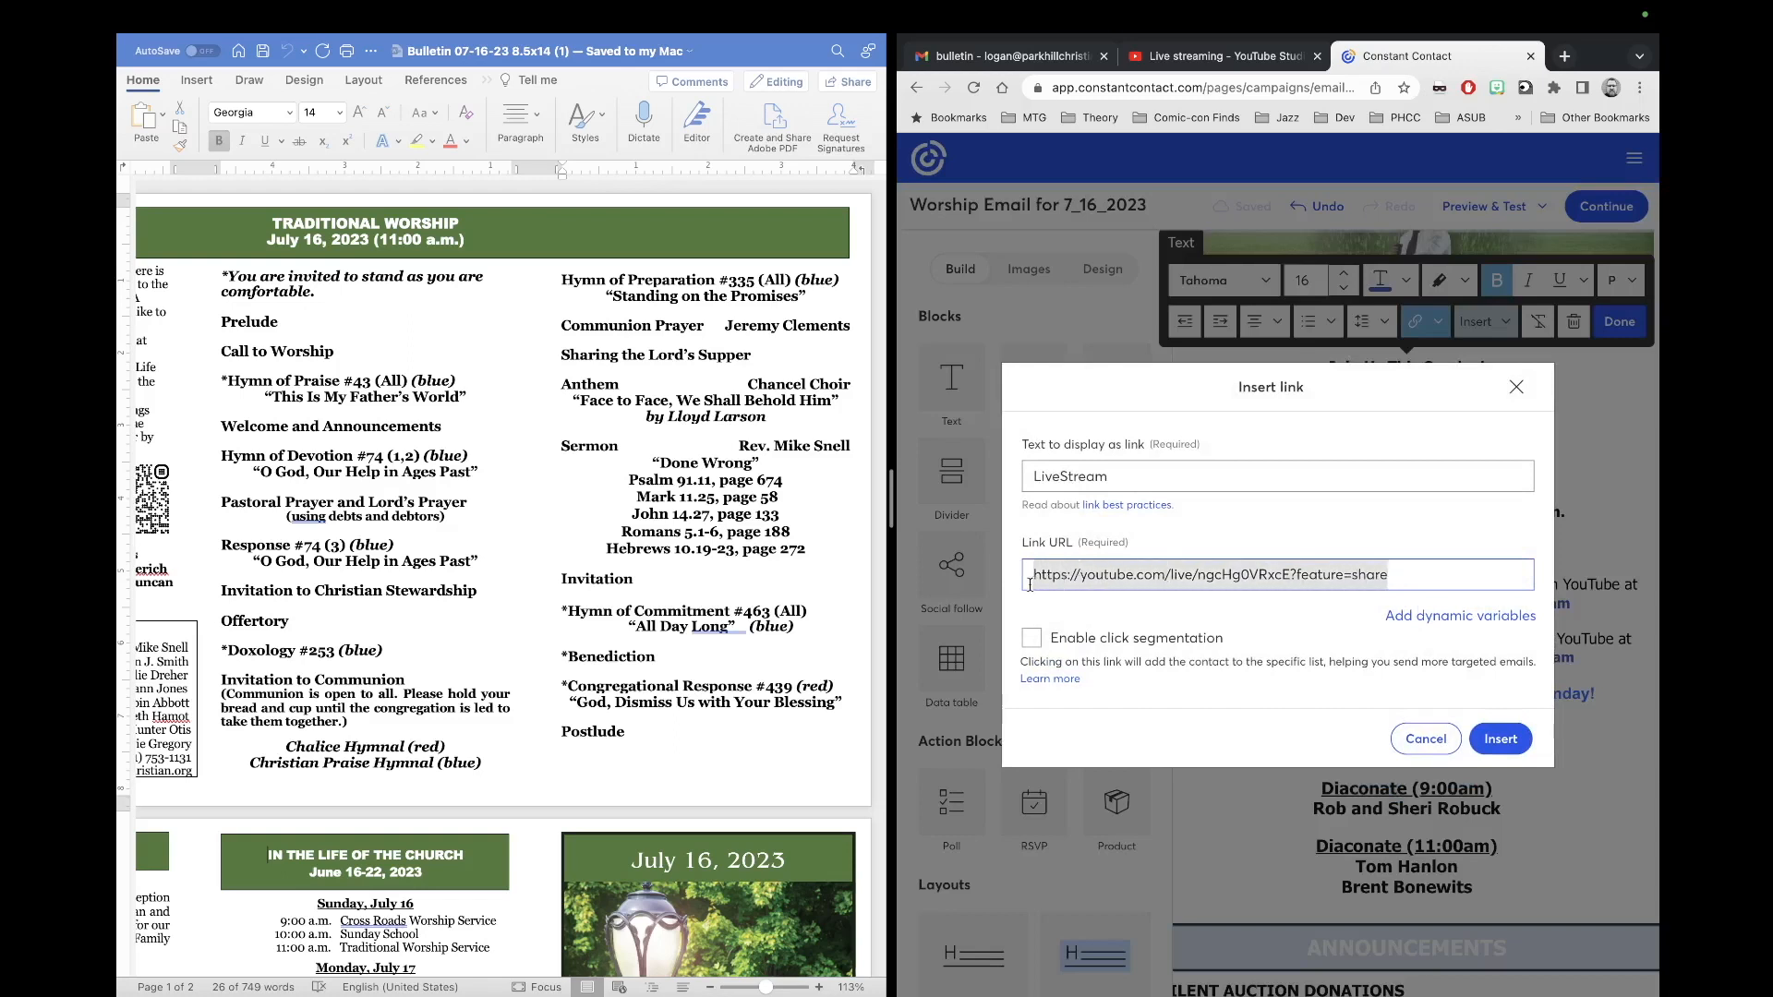
{"action": "key", "text": "super+v"}
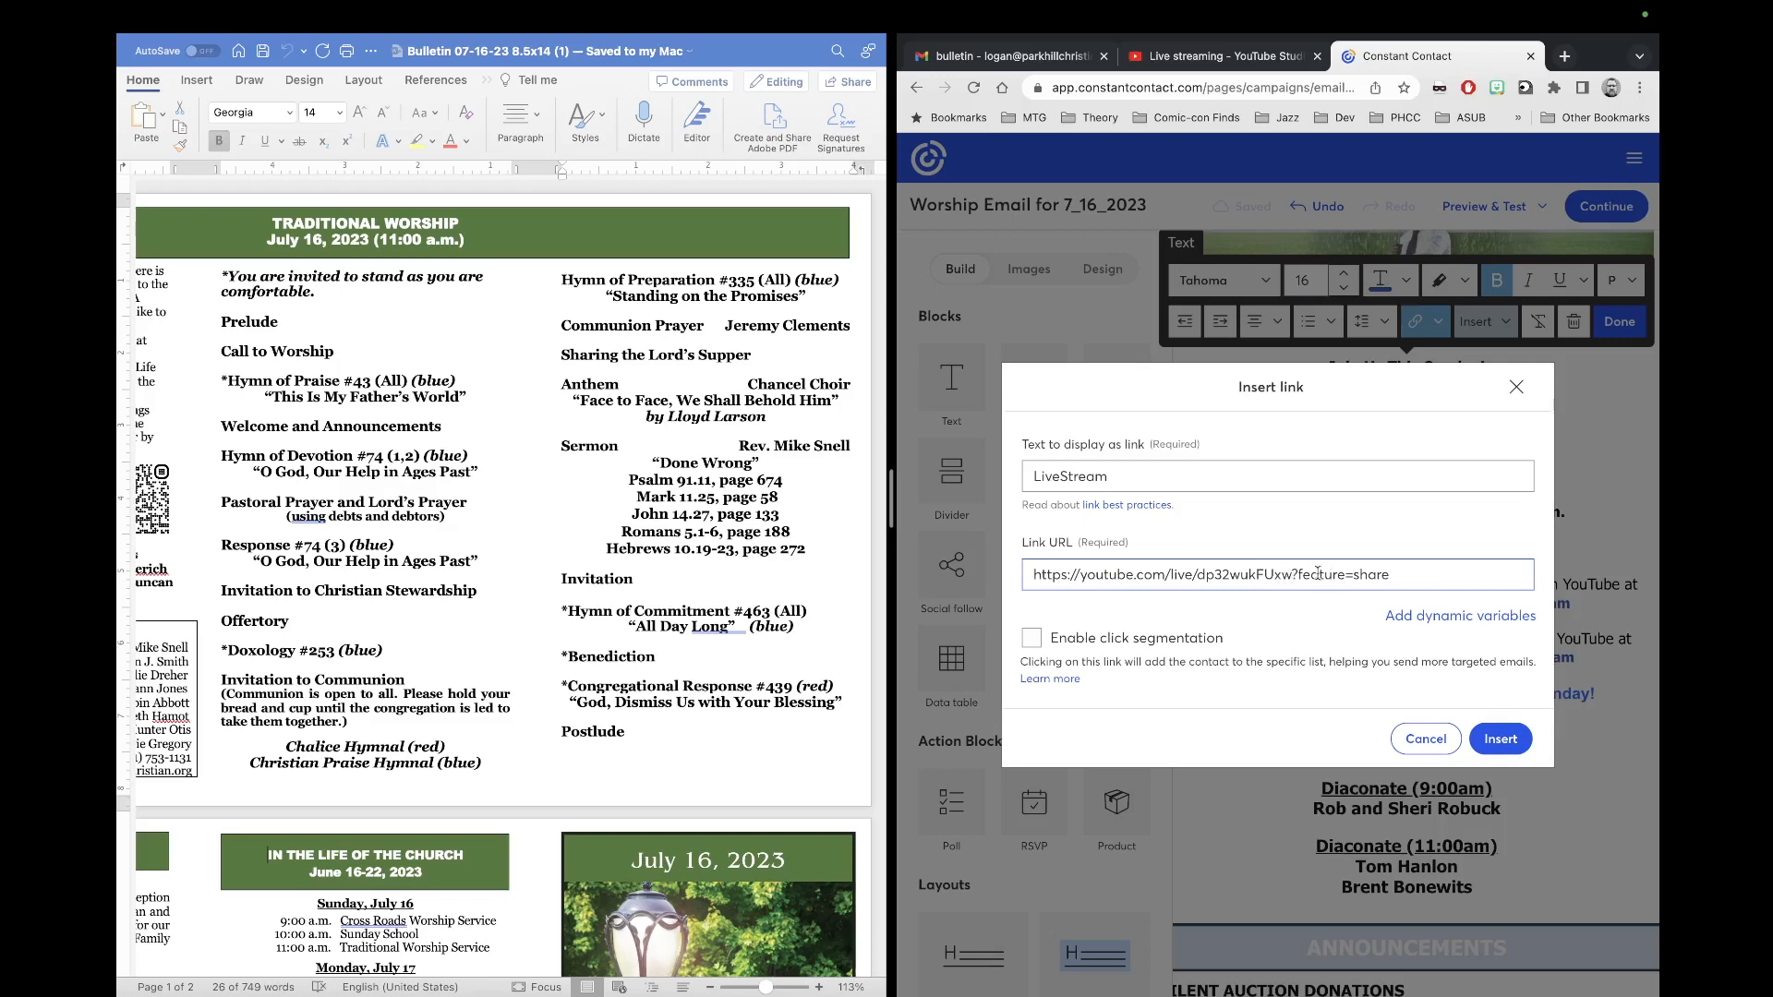
{"action": "left_click_drag", "start_coordinate": [1293, 575], "coordinate": [1436, 577]}
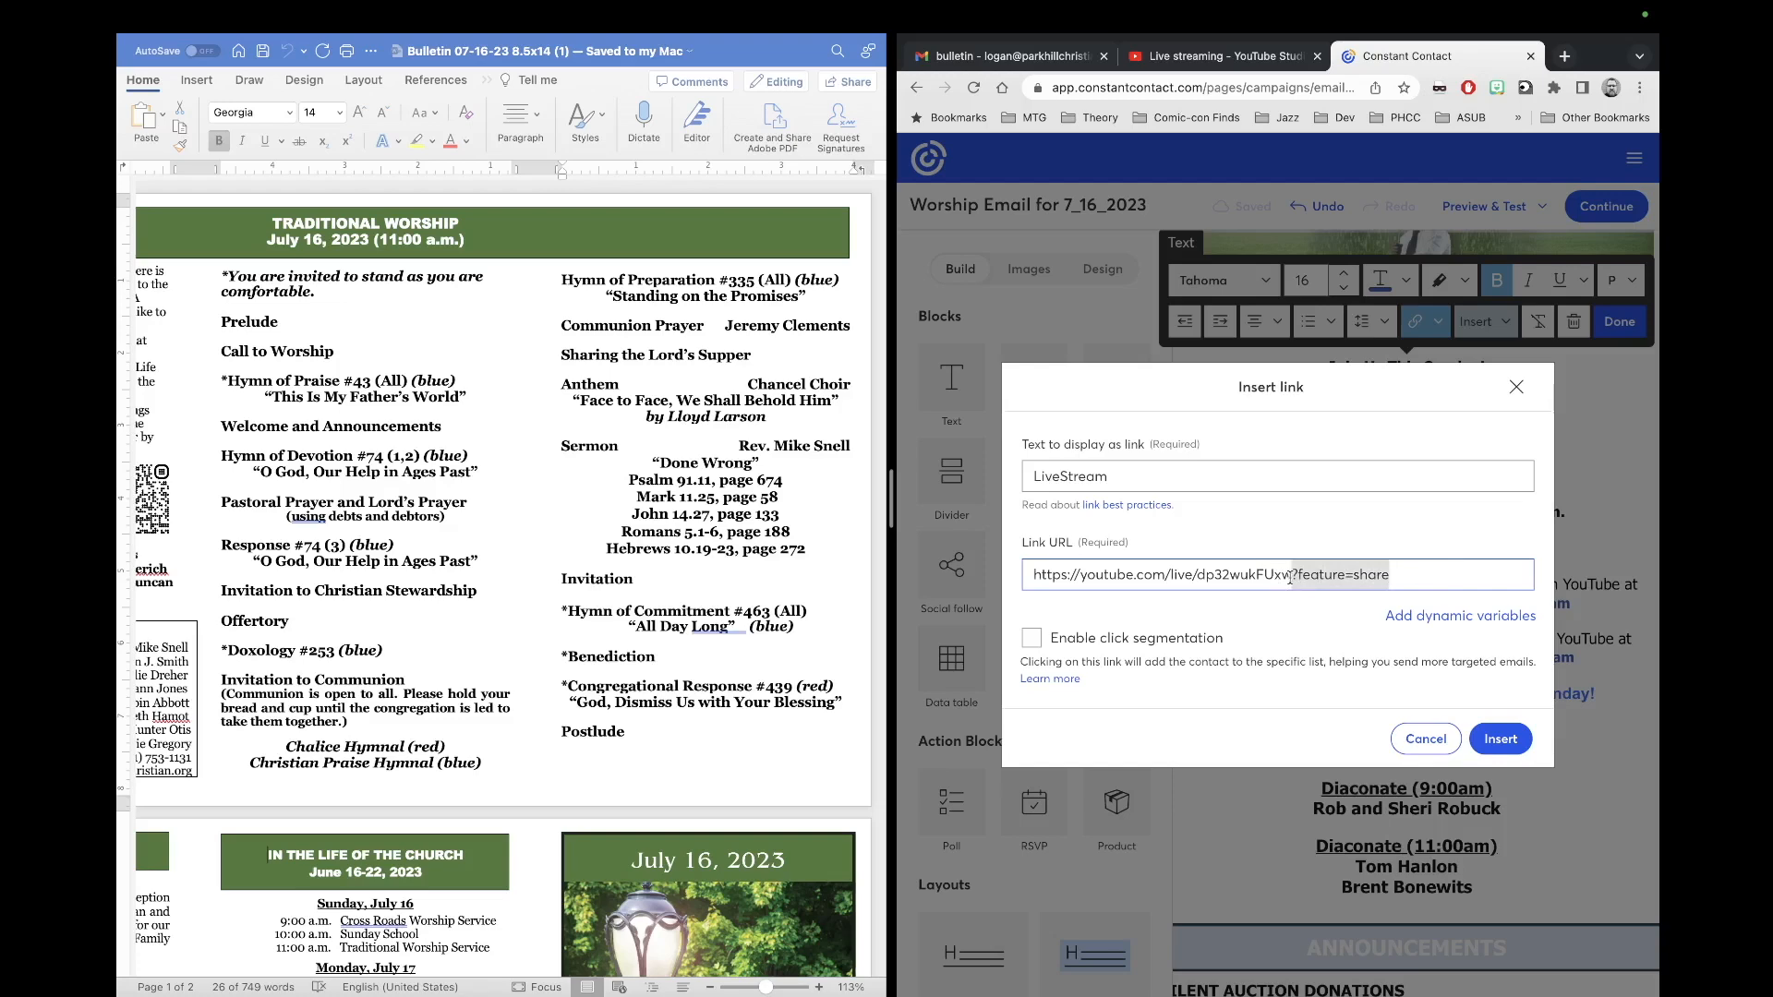
{"action": "key", "text": "BackSpace"}
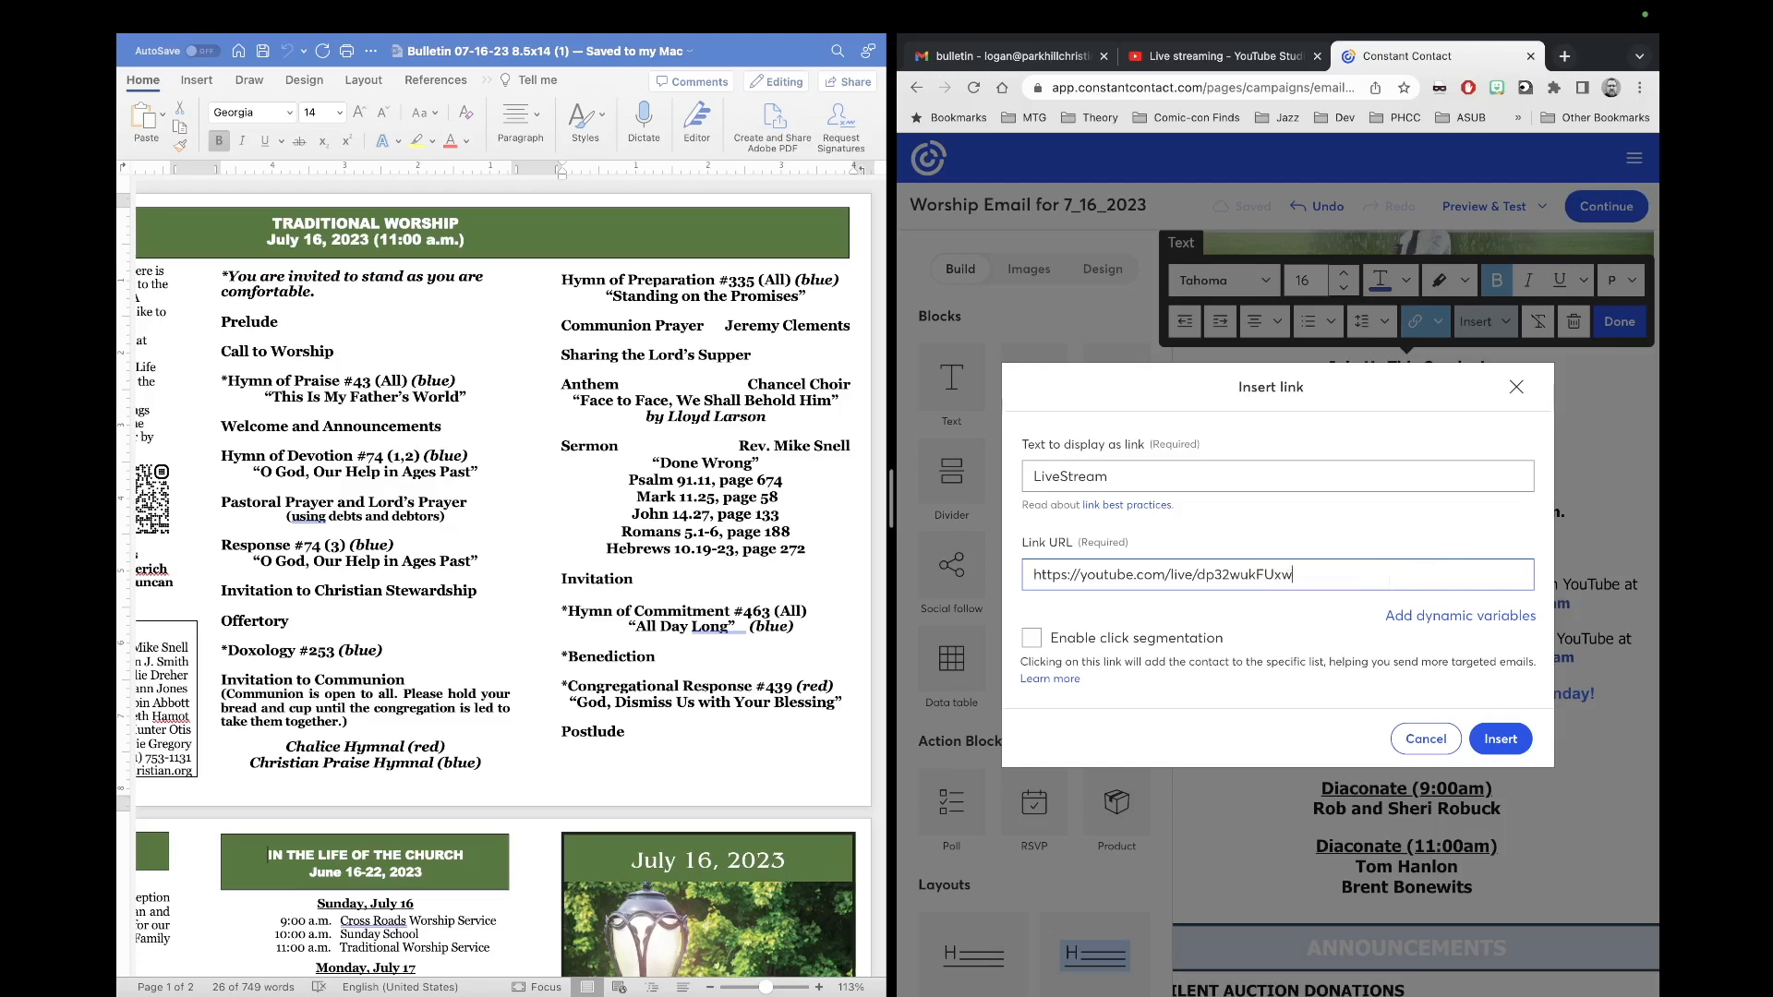
{"action": "left_click", "coordinate": [1498, 737]}
{"action": "scroll", "coordinate": [1500, 721], "scroll_direction": "down", "scroll_amount": 2}
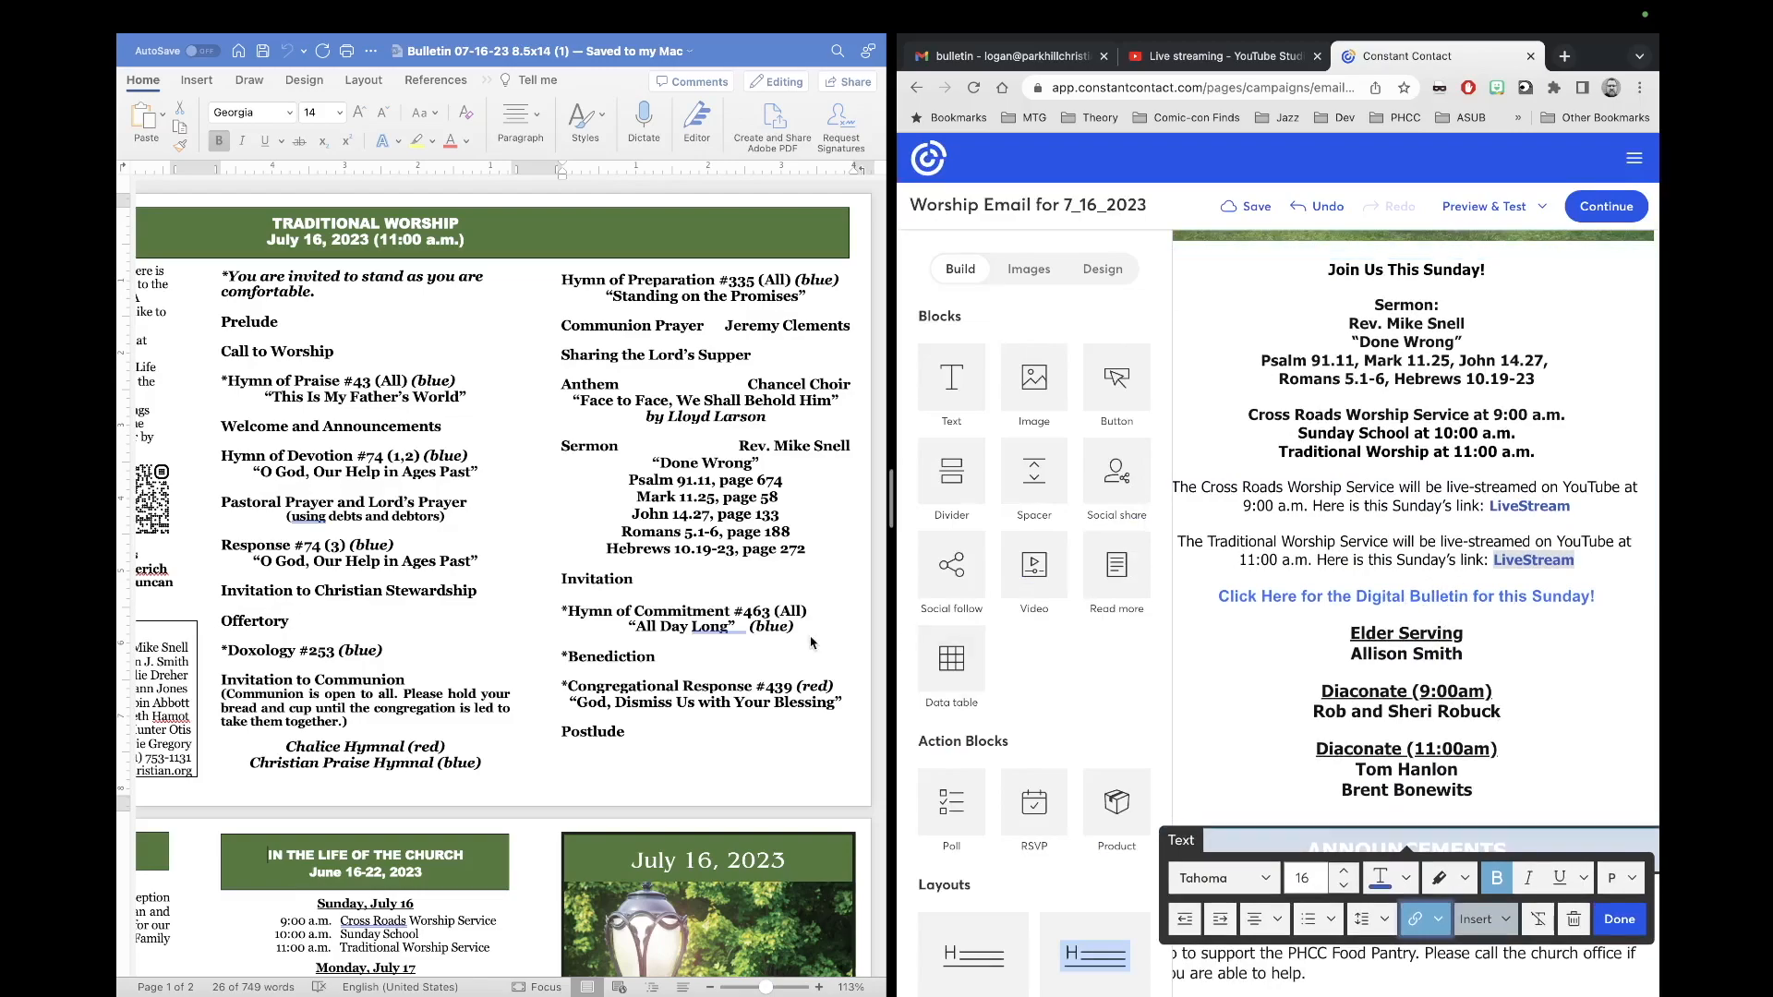
Step: Replace the Elder Serving name with this week's elder from the bulletin
{"action": "scroll", "coordinate": [812, 643], "scroll_direction": "down", "scroll_amount": 2}
{"action": "scroll", "coordinate": [811, 642], "scroll_direction": "left", "scroll_amount": 5}
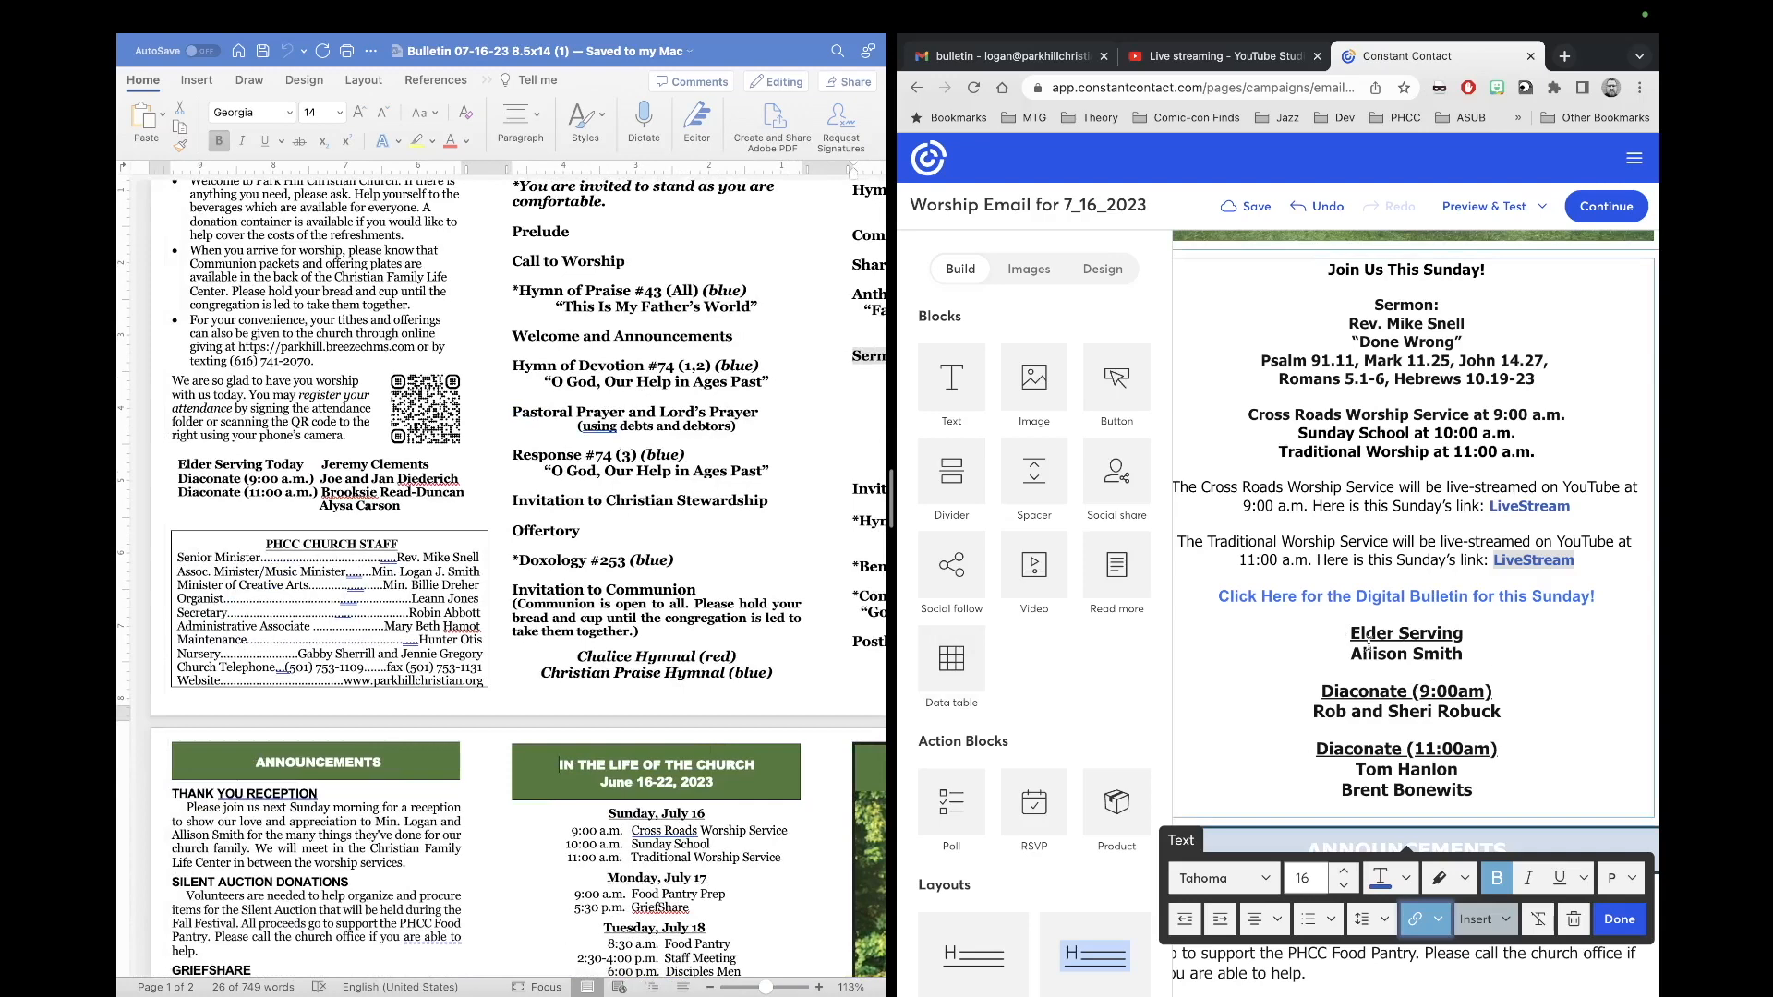
{"action": "scroll", "coordinate": [1448, 652], "scroll_direction": "down", "scroll_amount": 1}
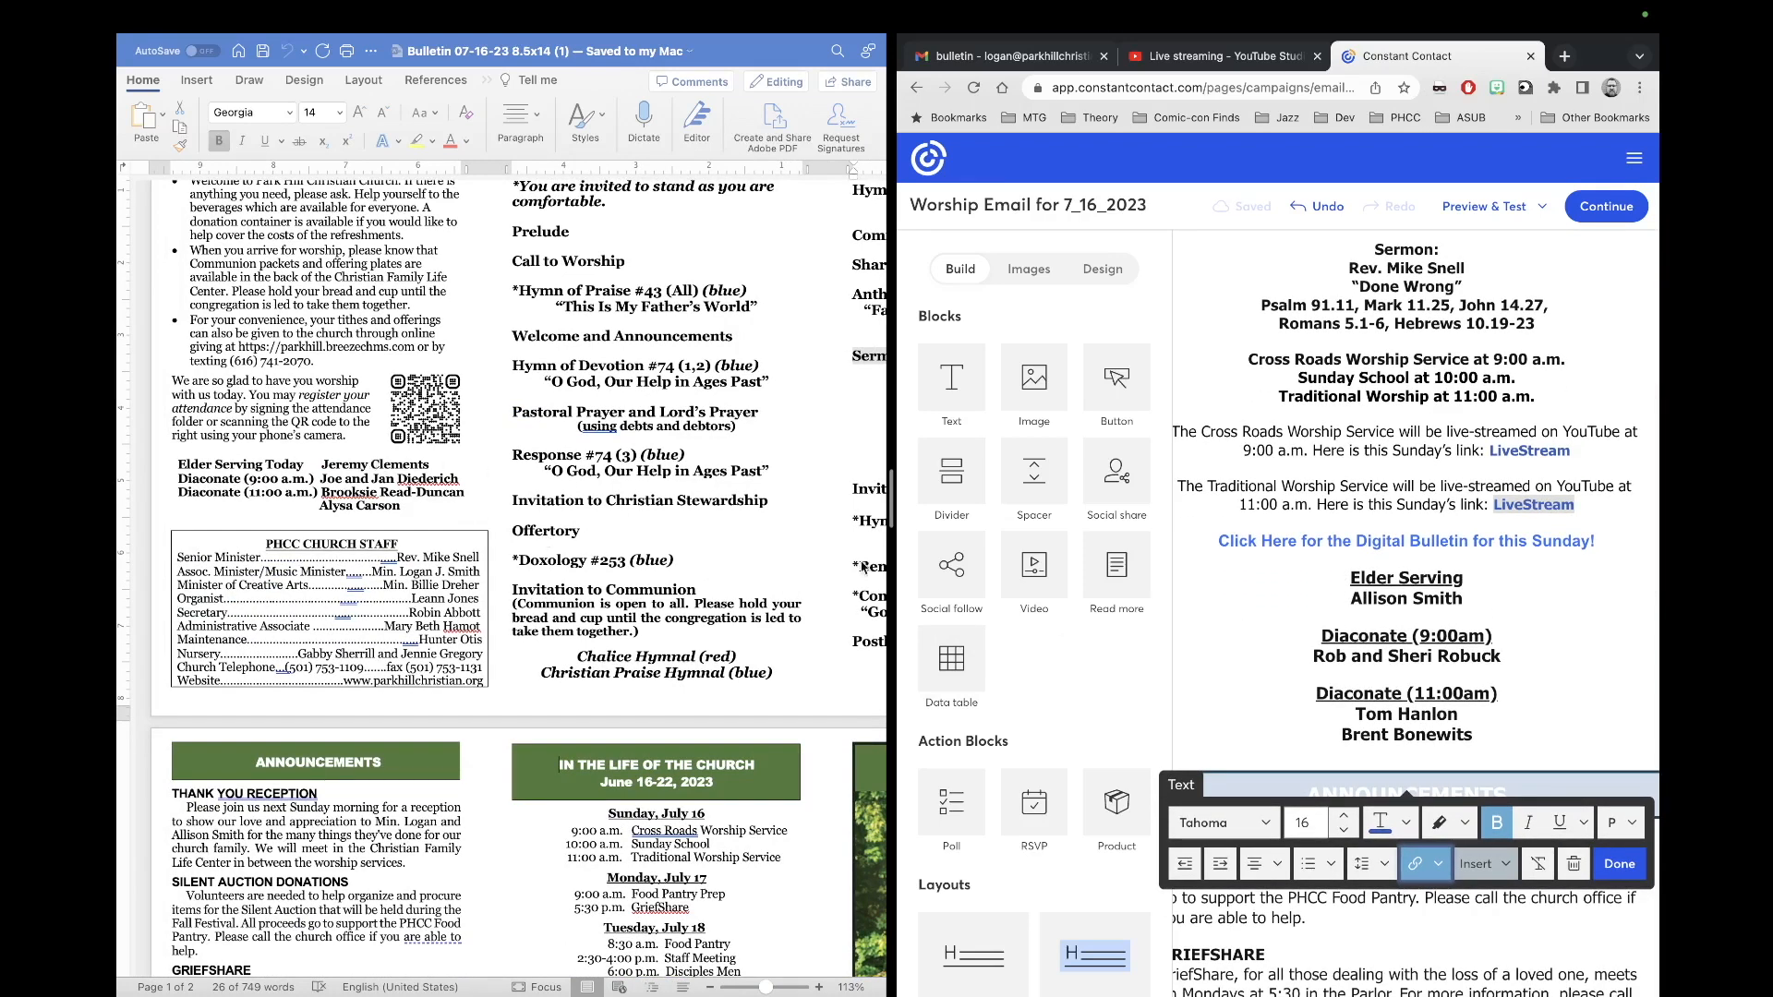
{"action": "left_click", "coordinate": [1463, 605]}
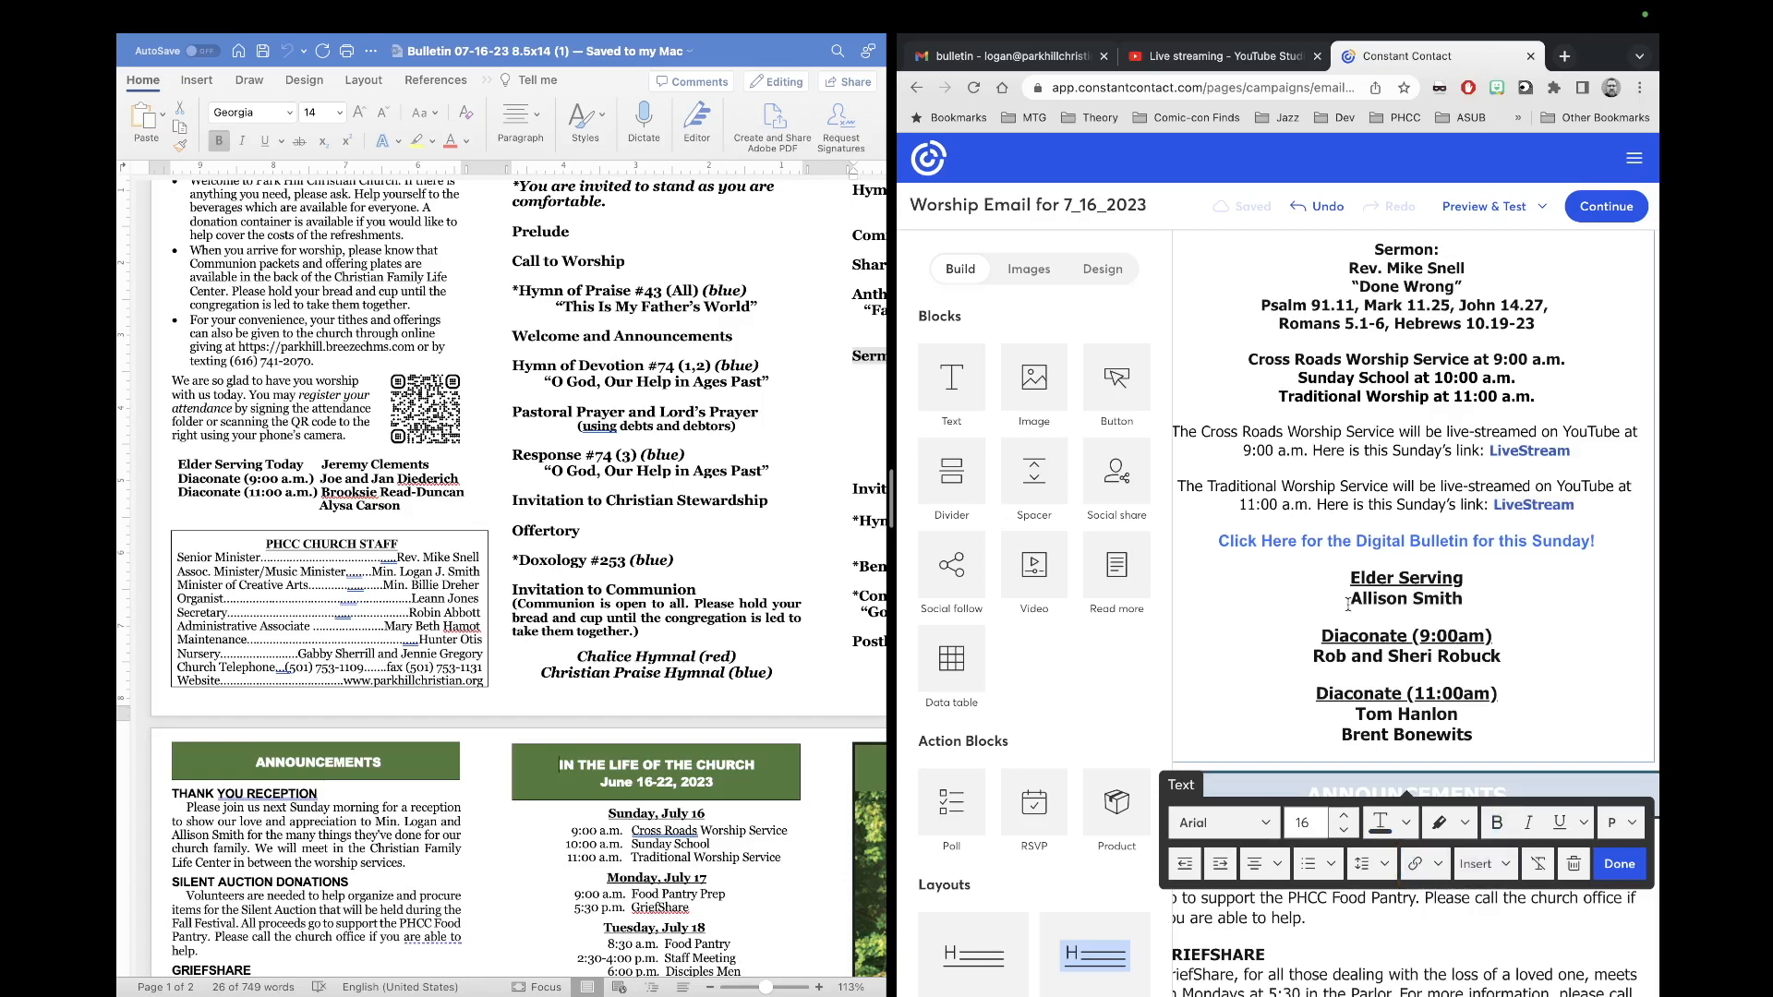
{"action": "left_click", "coordinate": [1380, 602]}
{"action": "left_click_drag", "start_coordinate": [1469, 608], "coordinate": [1363, 609]}
{"action": "key", "text": "BackSpace"}
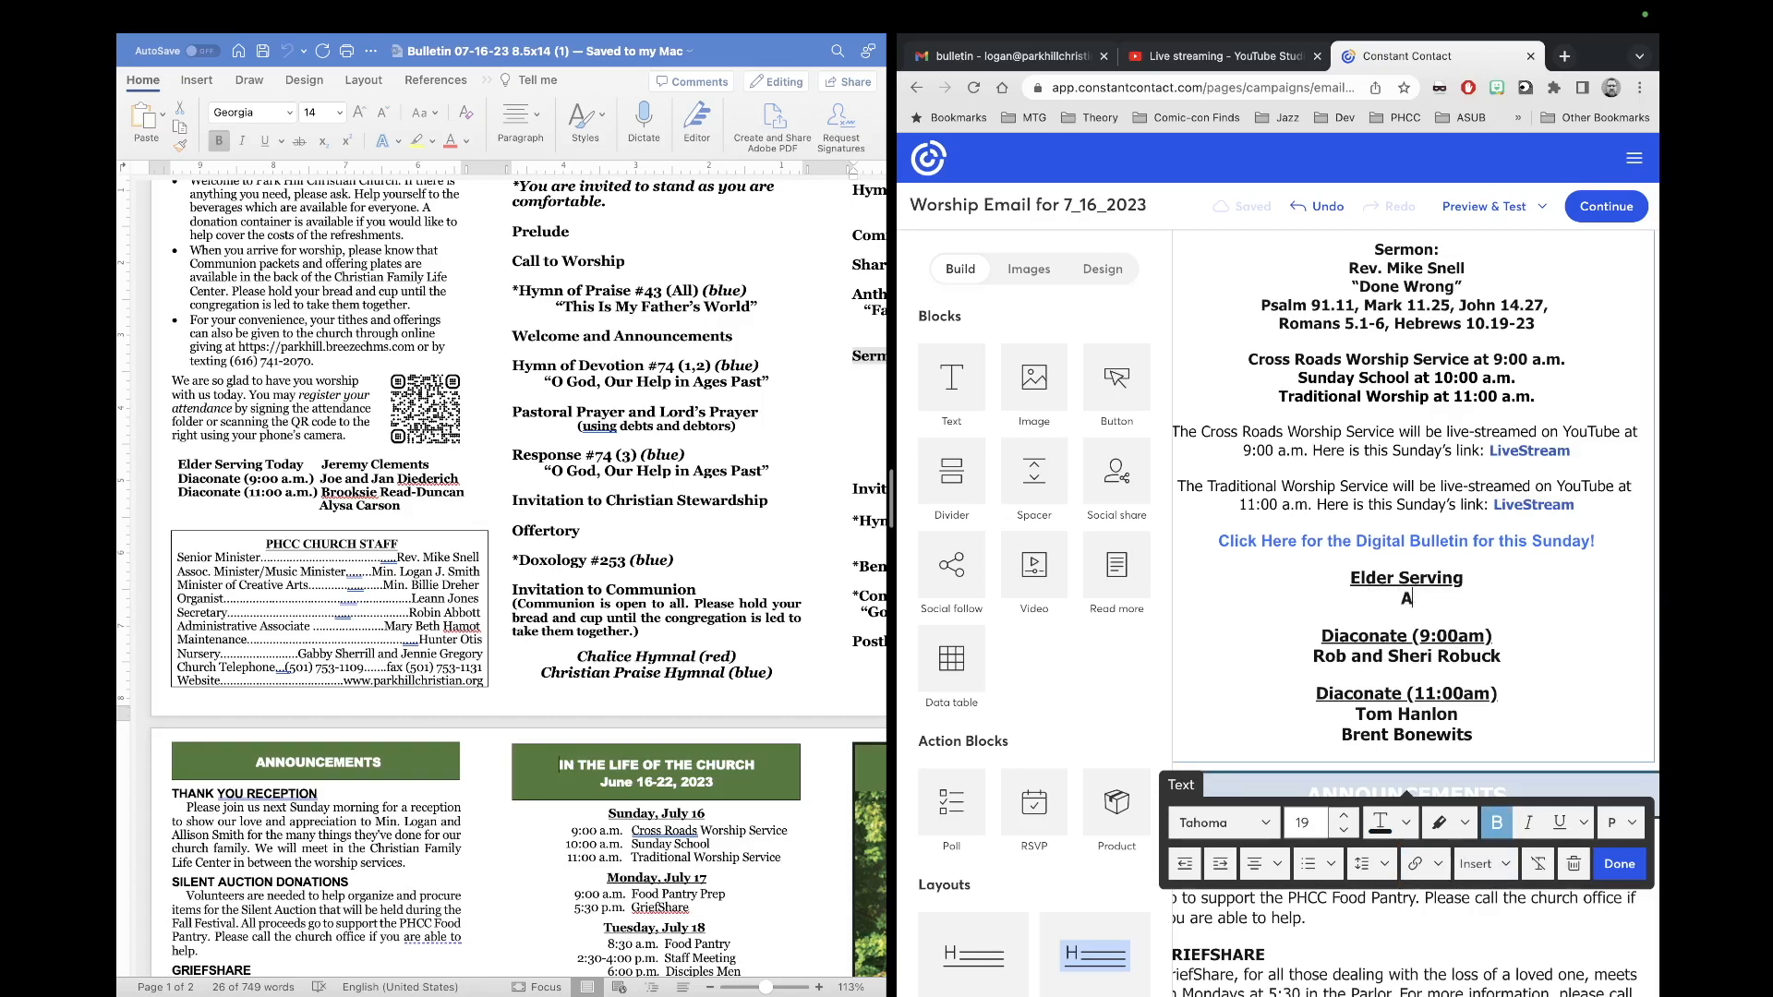
{"action": "type", "text": "Jeremy"}
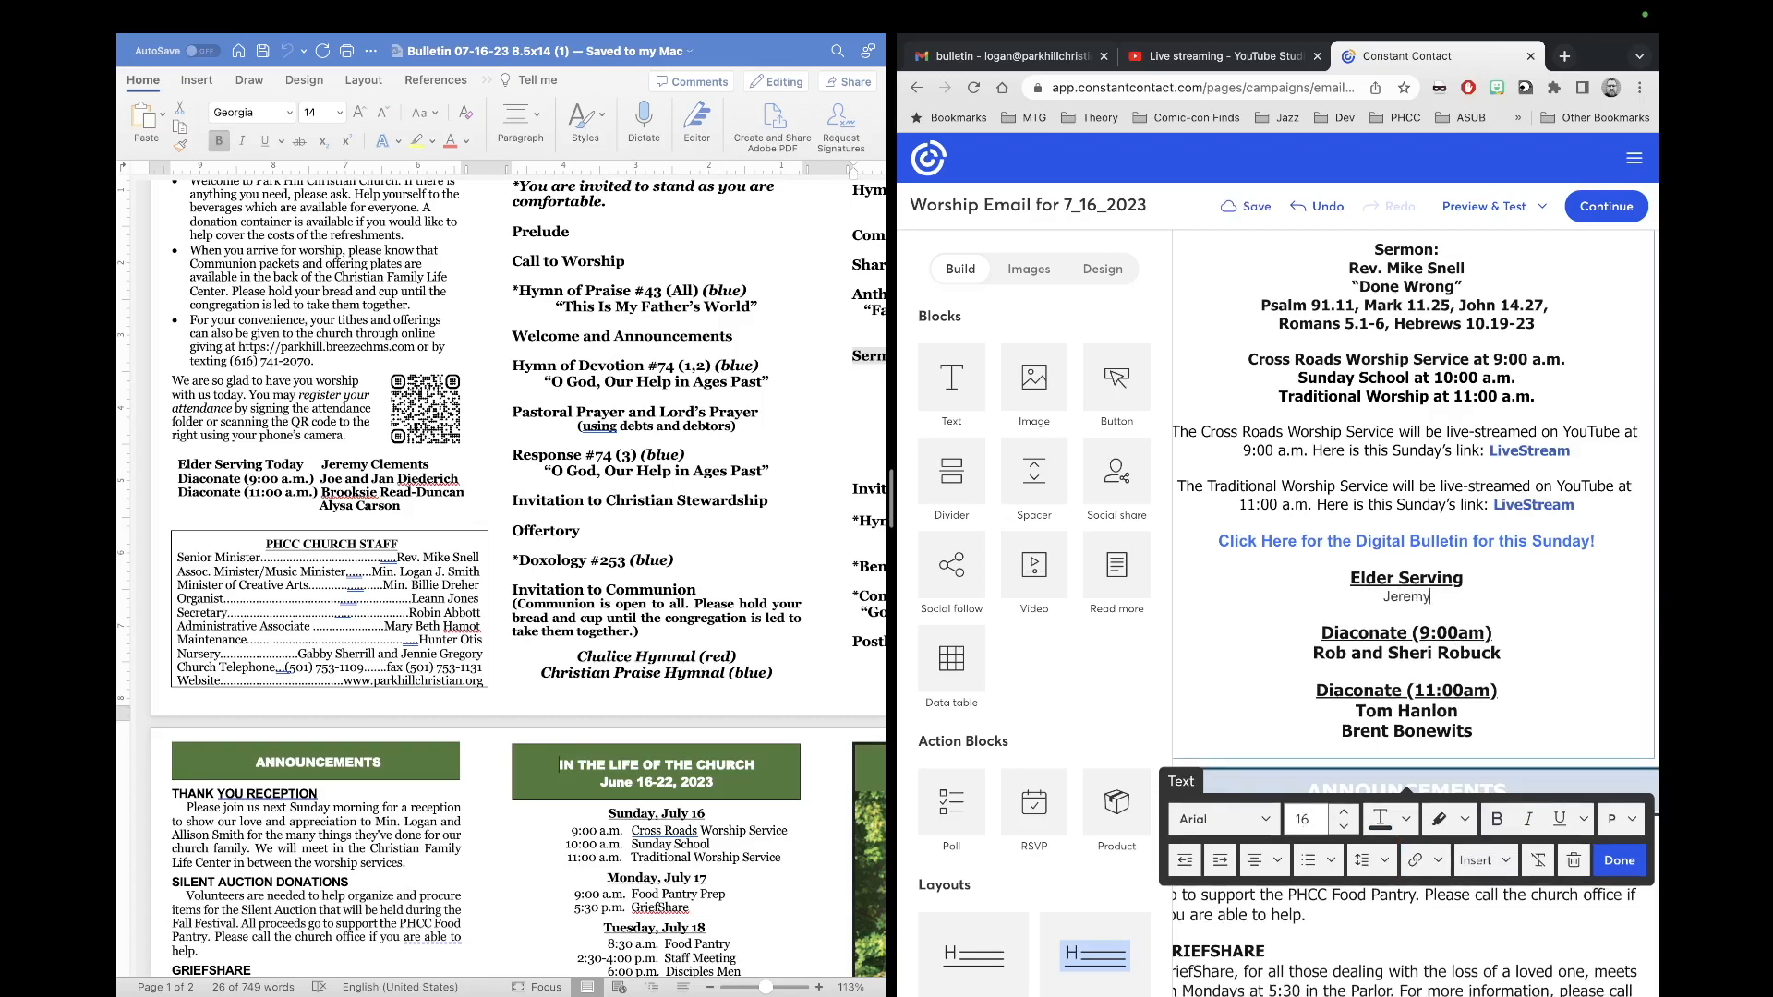
{"action": "key", "text": "super+z"}
{"action": "key", "text": "super+z"}
{"action": "key", "text": "BackSpace"}
{"action": "key", "text": "BackSpace"}
{"action": "key", "text": "BackSpace"}
{"action": "key", "text": "BackSpace"}
{"action": "key", "text": "BackSpace"}
{"action": "key", "text": "BackSpace"}
{"action": "key", "text": "BackSpace"}
{"action": "key", "text": "BackSpace"}
{"action": "key", "text": "BackSpace"}
{"action": "key", "text": "BackSpace"}
{"action": "key", "text": "BackSpace"}
{"action": "key", "text": "BackSpace"}
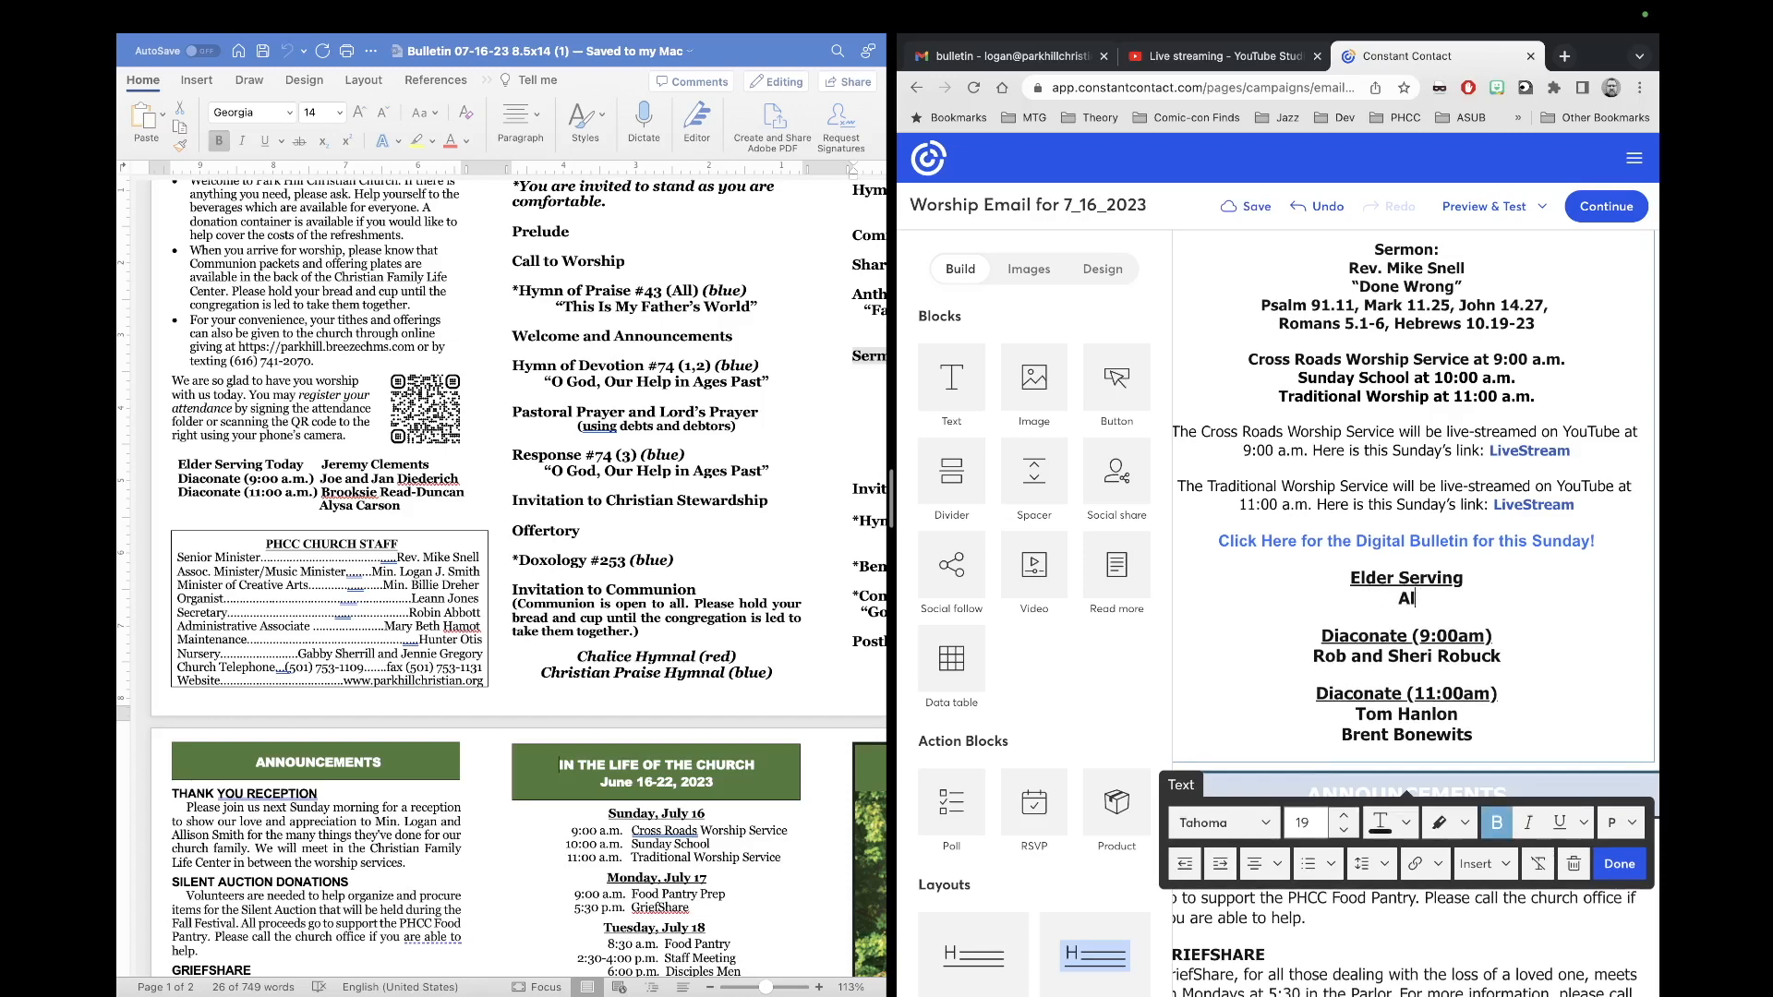
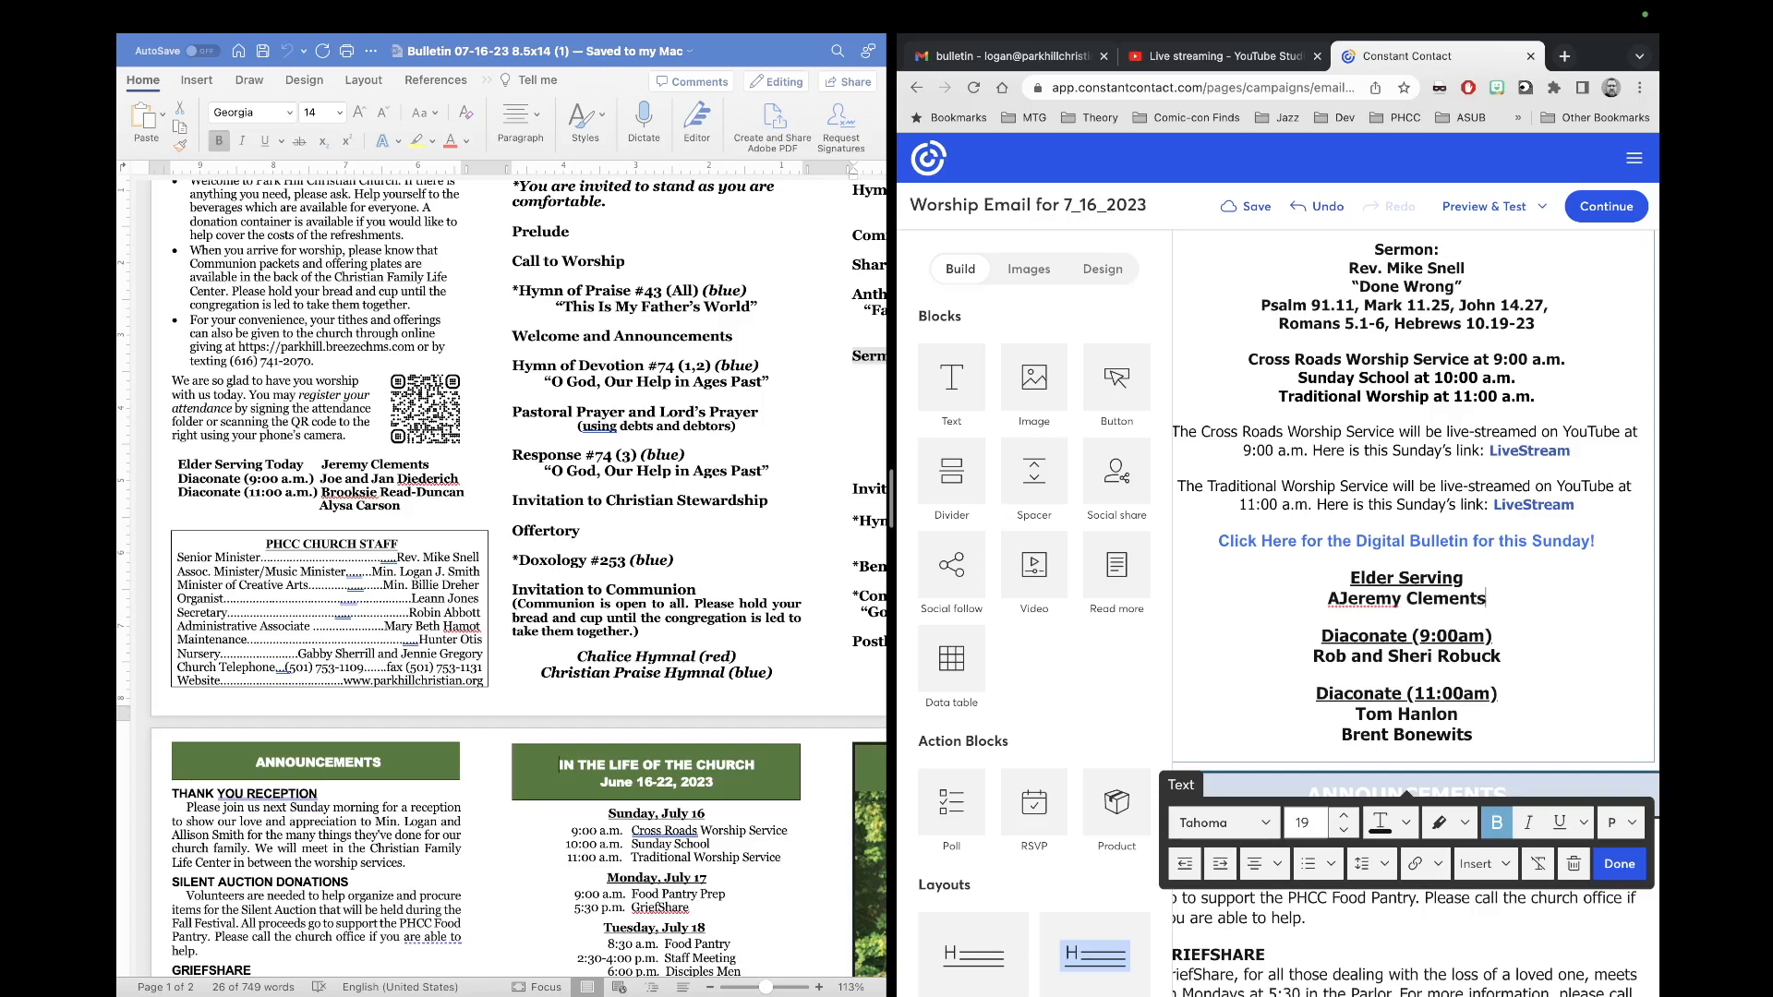
{"action": "left_click", "coordinate": [1341, 602]}
{"action": "key", "text": "BackSpace"}
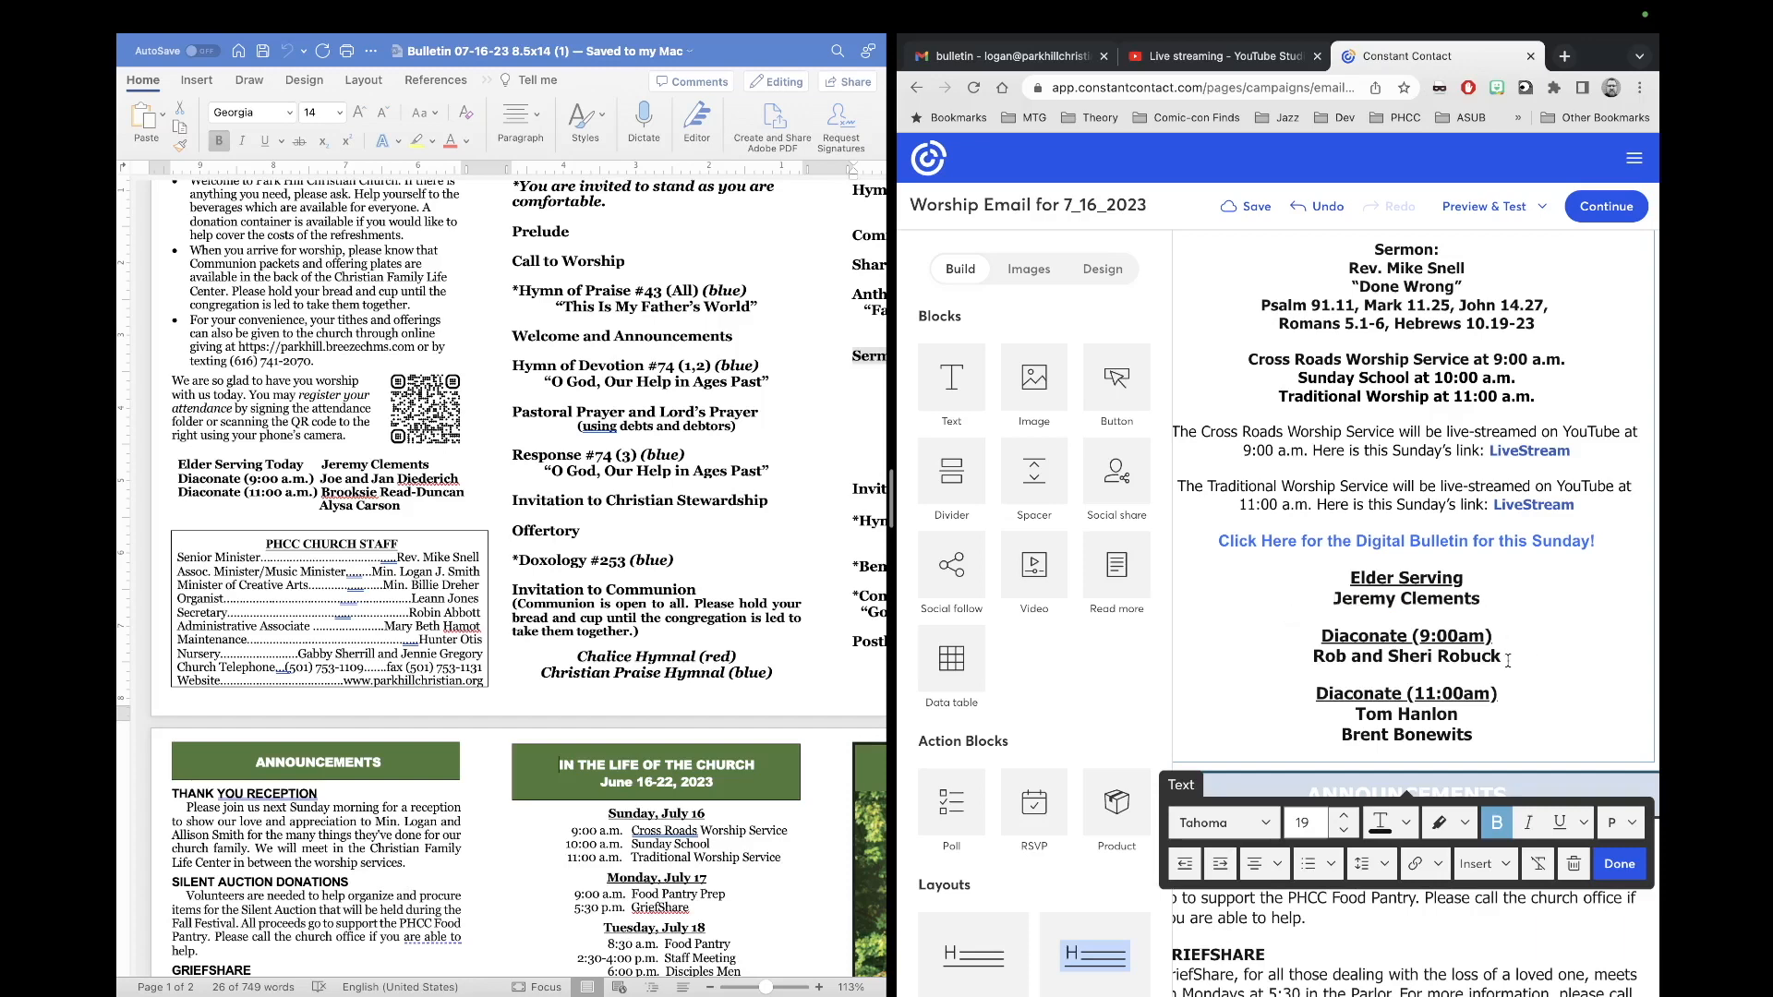
Step: Replace the Diaconate (9:00am) names with this week's couple from the bulletin
{"action": "left_click_drag", "start_coordinate": [1506, 659], "coordinate": [1331, 666]}
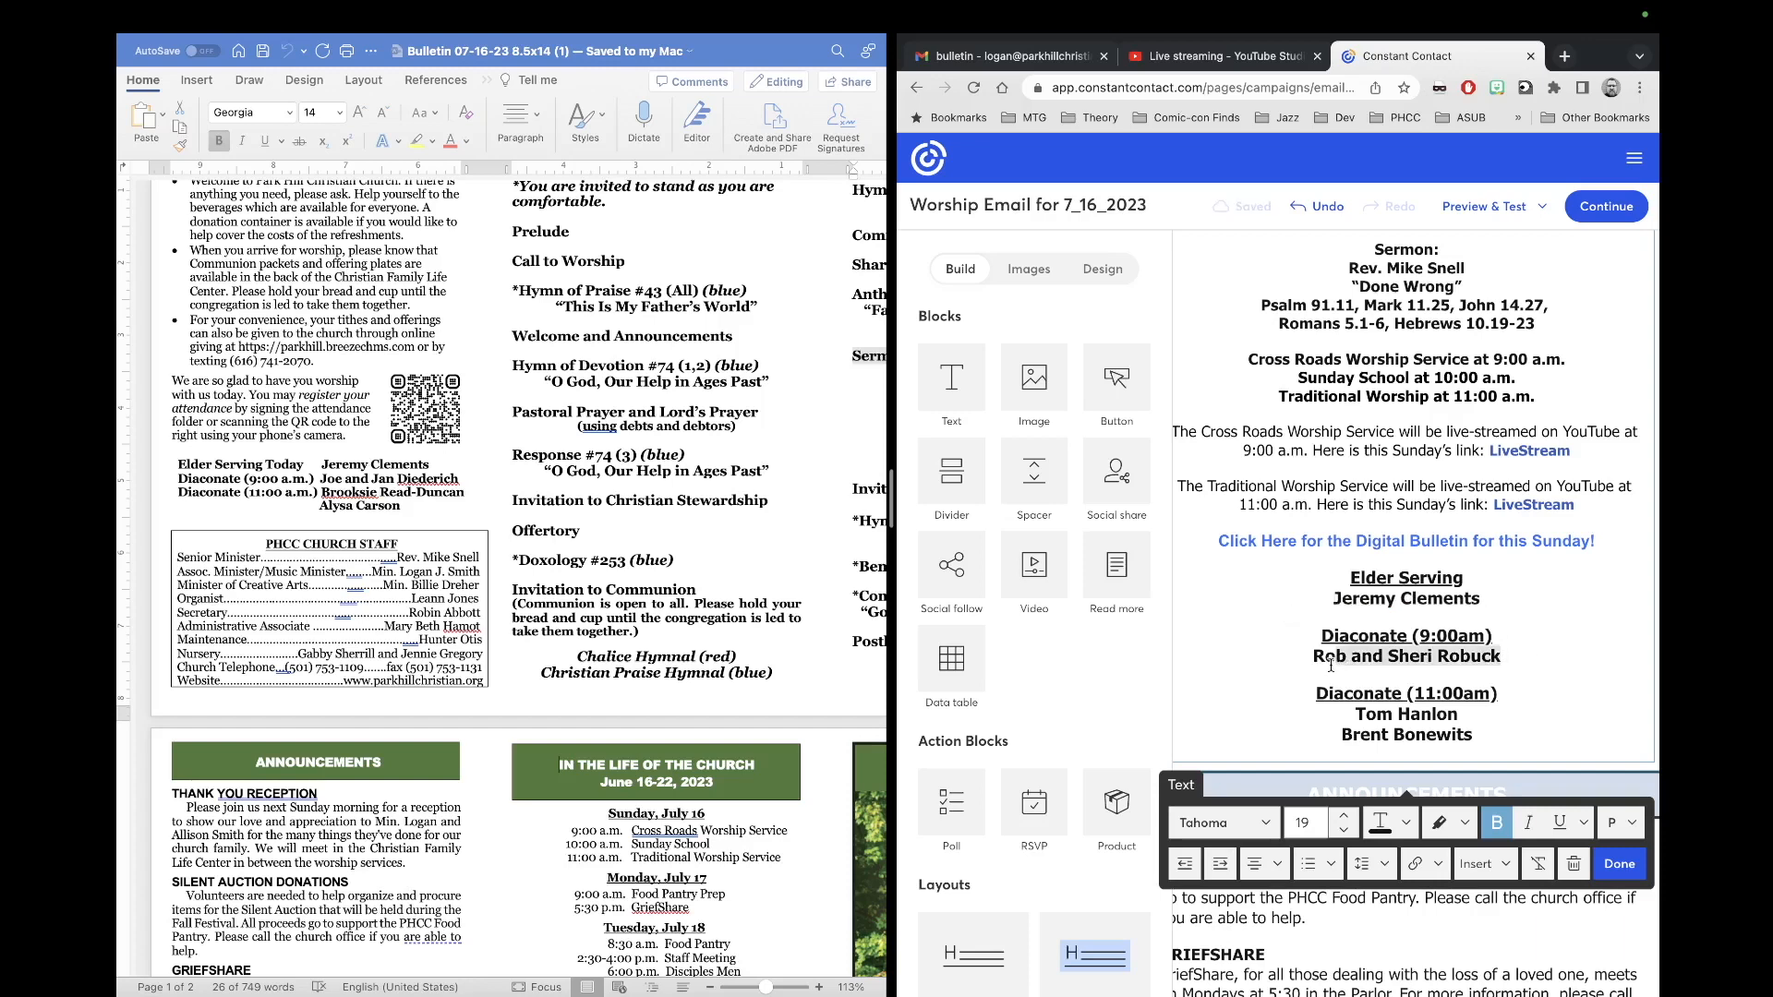
{"action": "key", "text": "BackSpace"}
{"action": "key", "text": "BackSpace"}
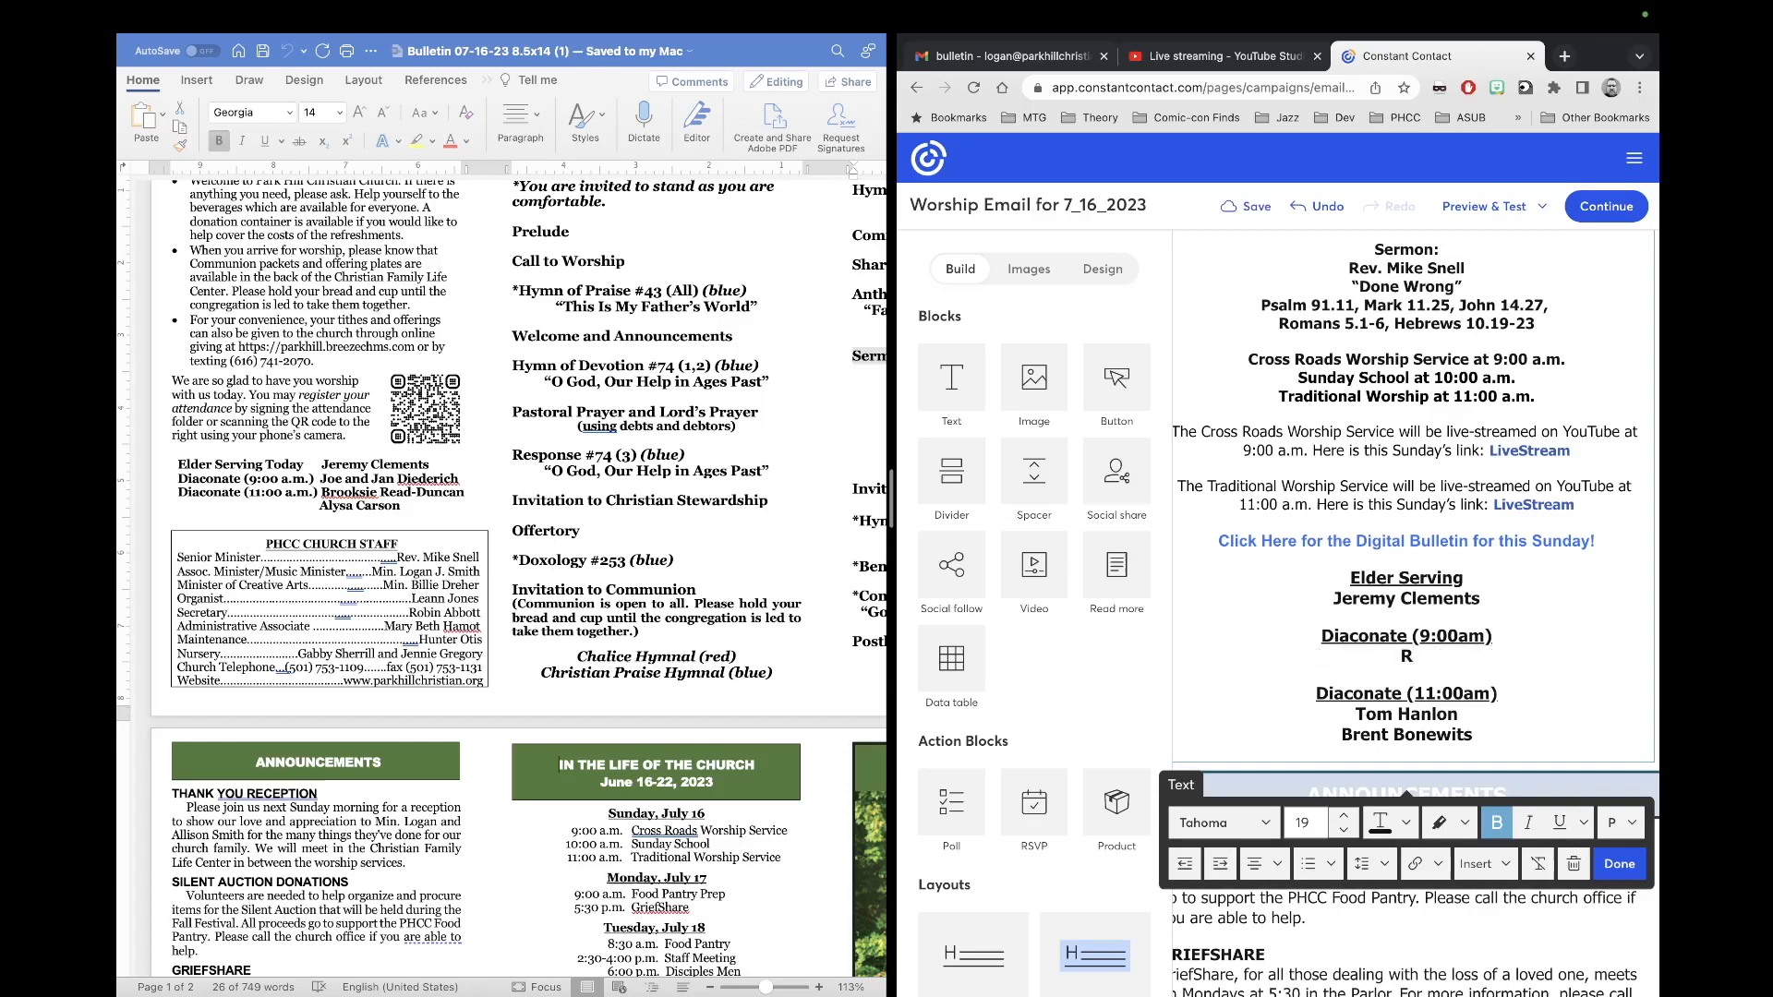
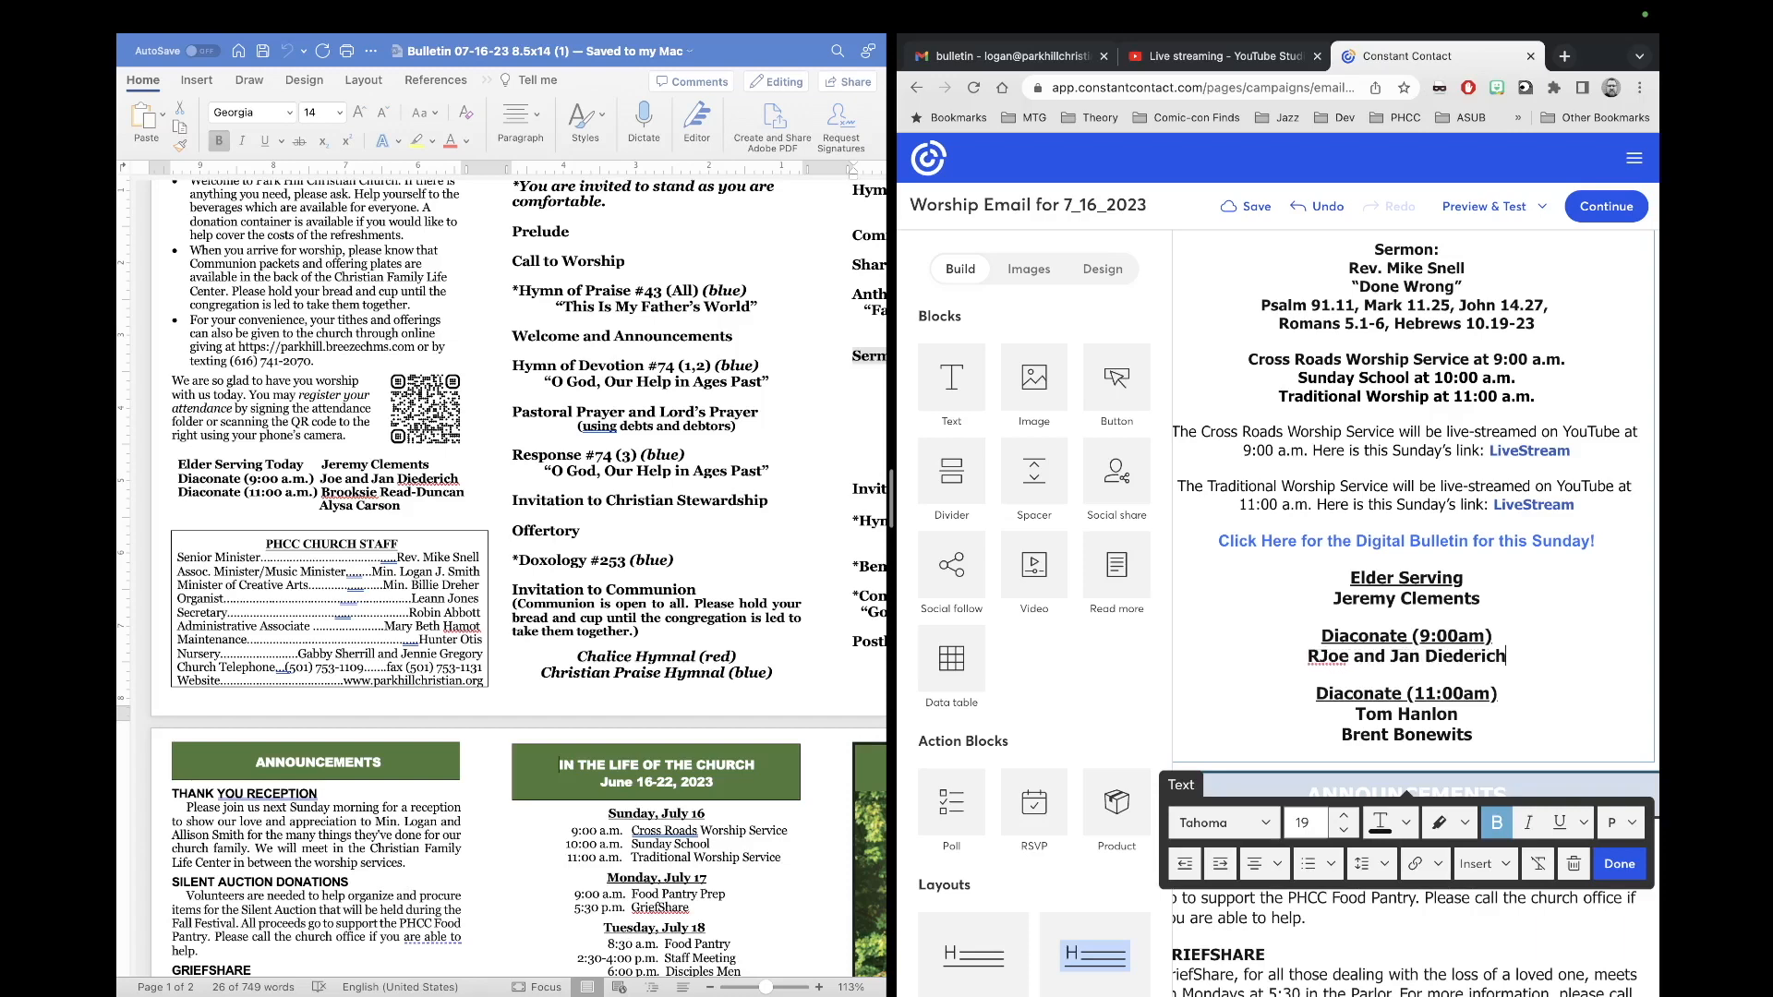
{"action": "left_click", "coordinate": [1320, 657]}
{"action": "key", "text": "BackSpace"}
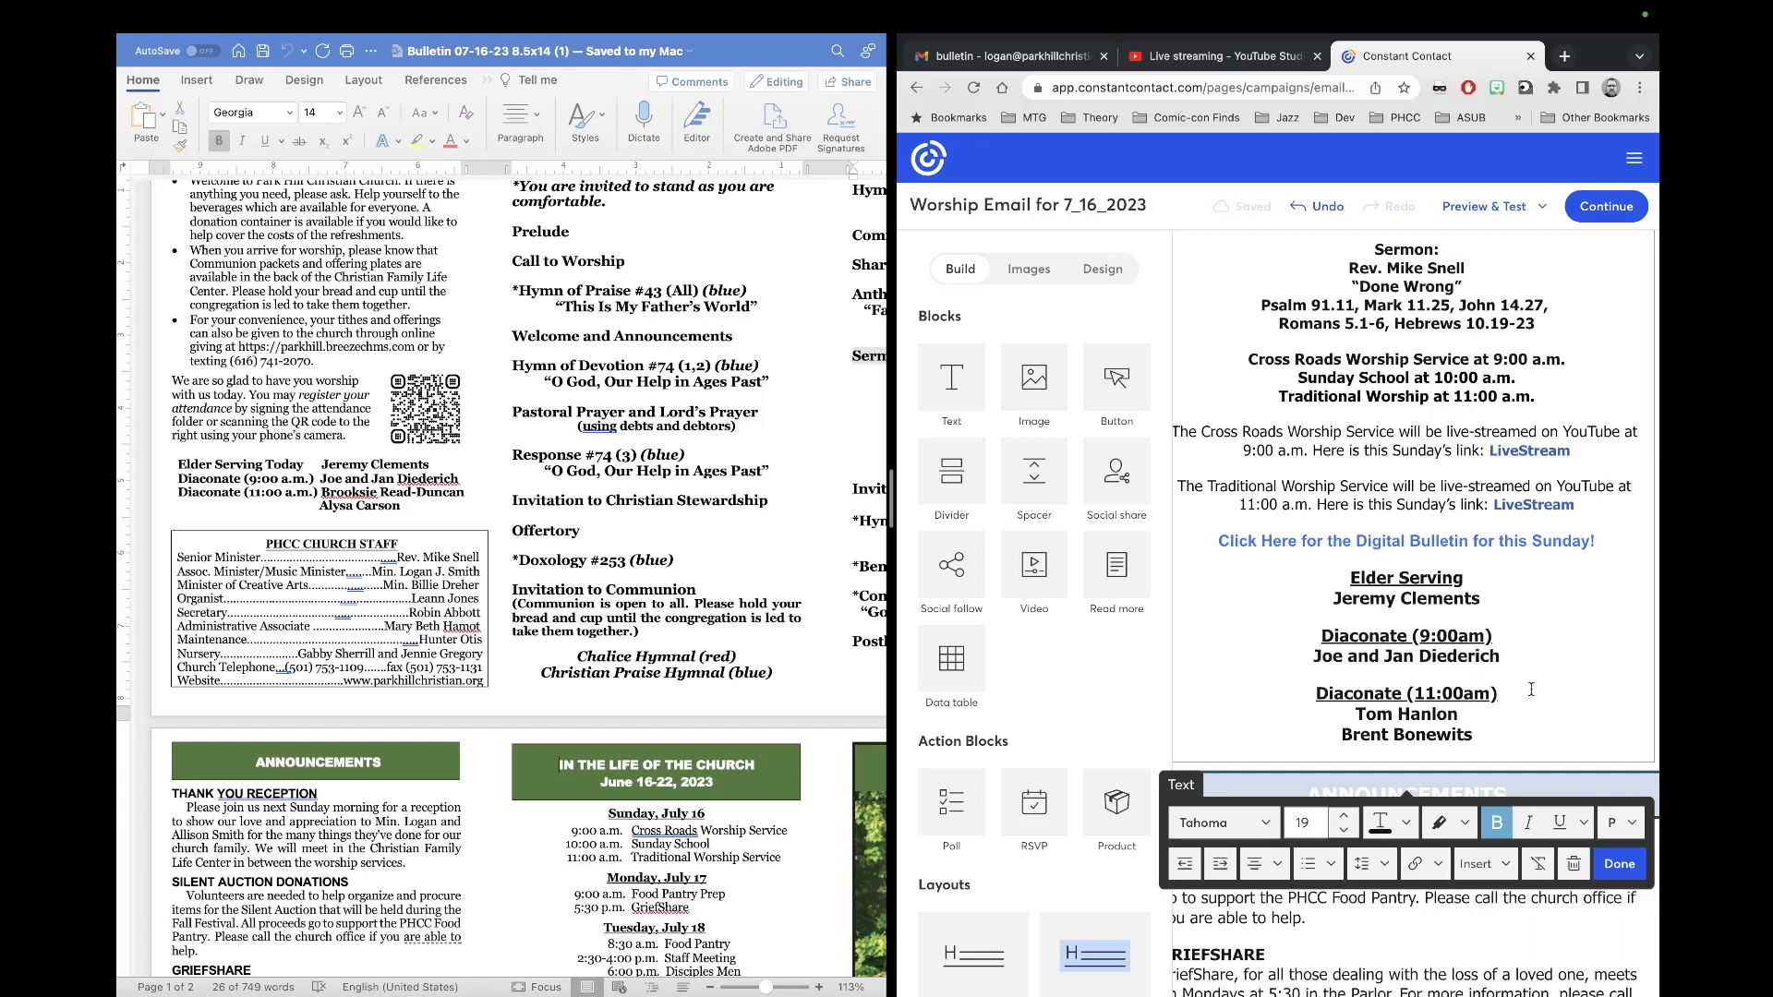
Step: Replace the Diaconate (11:00am) names with this week's two deacons, each on its own line
{"action": "left_click_drag", "start_coordinate": [1475, 735], "coordinate": [1361, 713]}
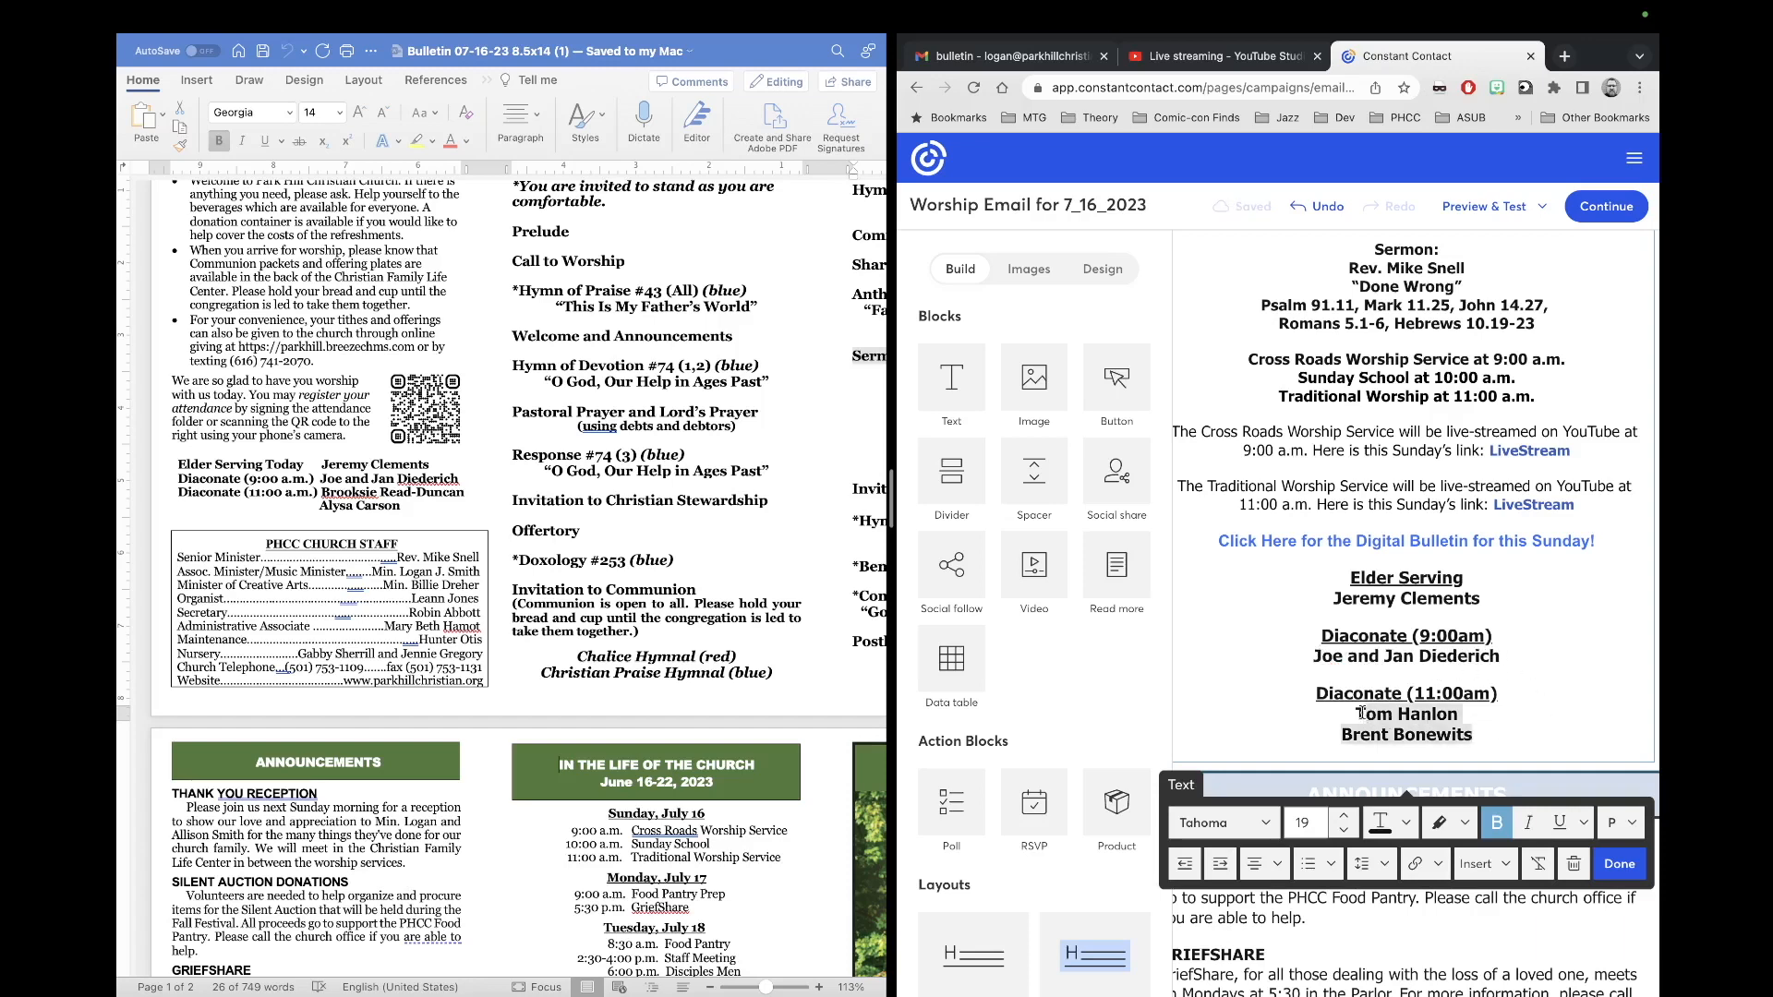
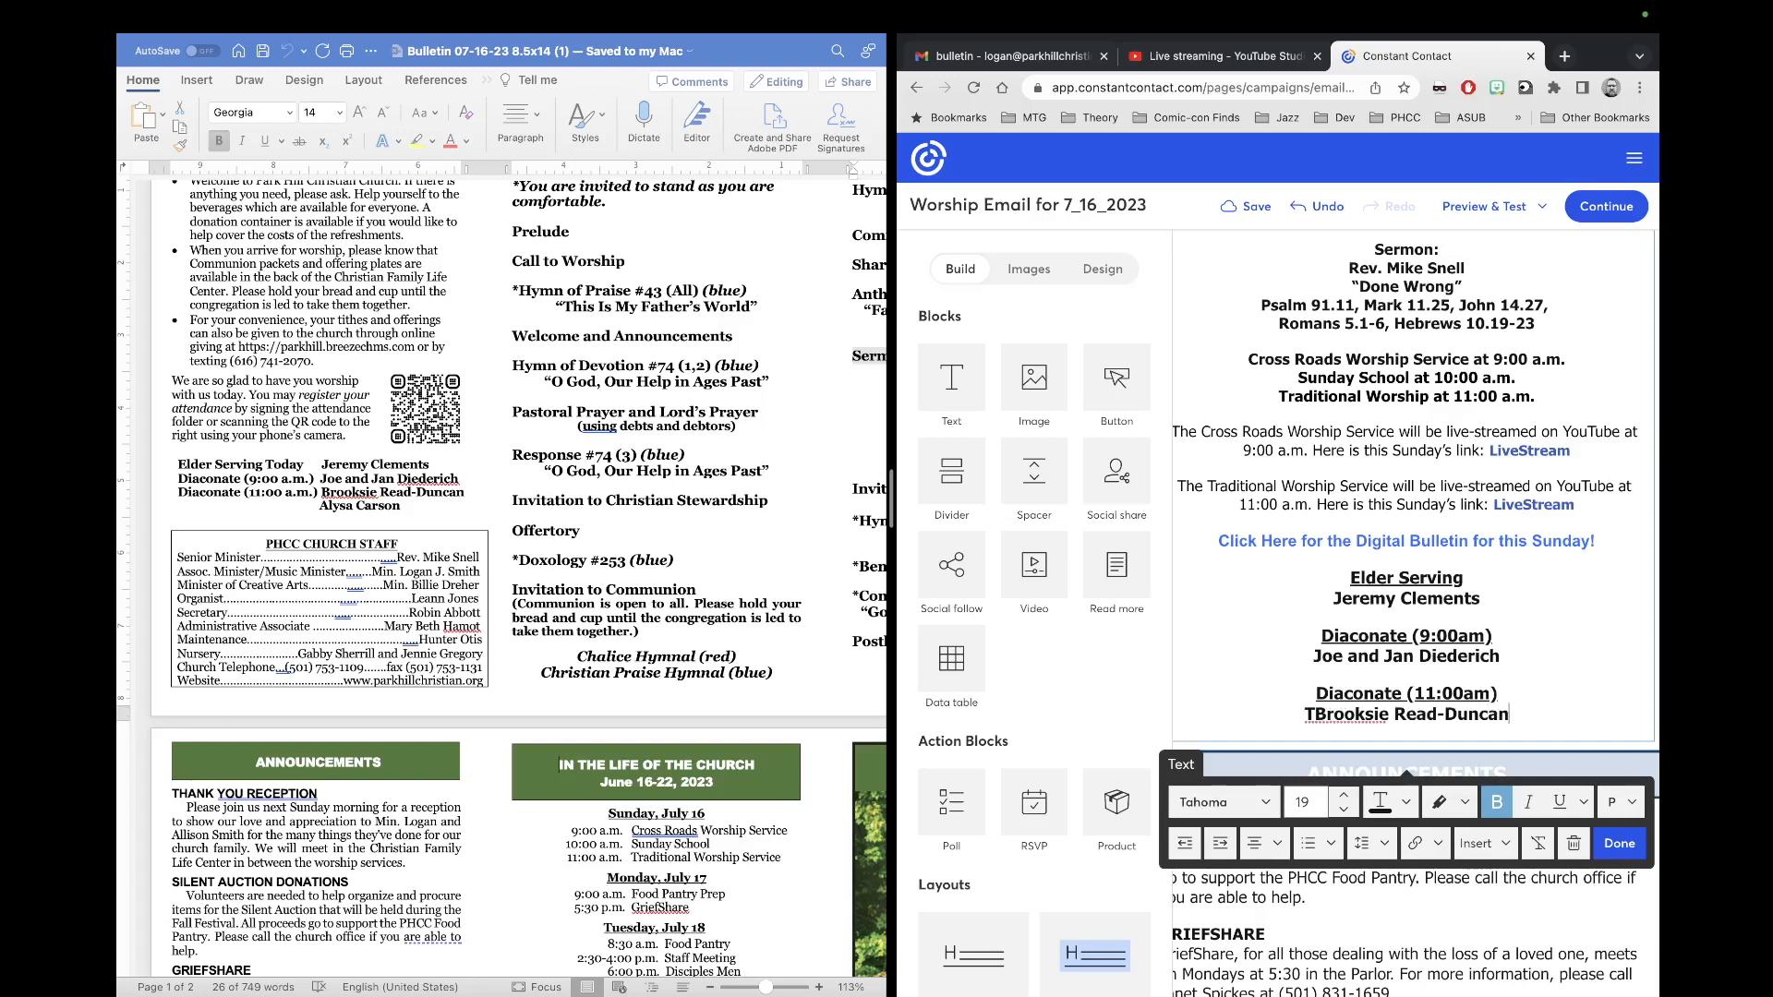
{"action": "key", "text": "Return"}
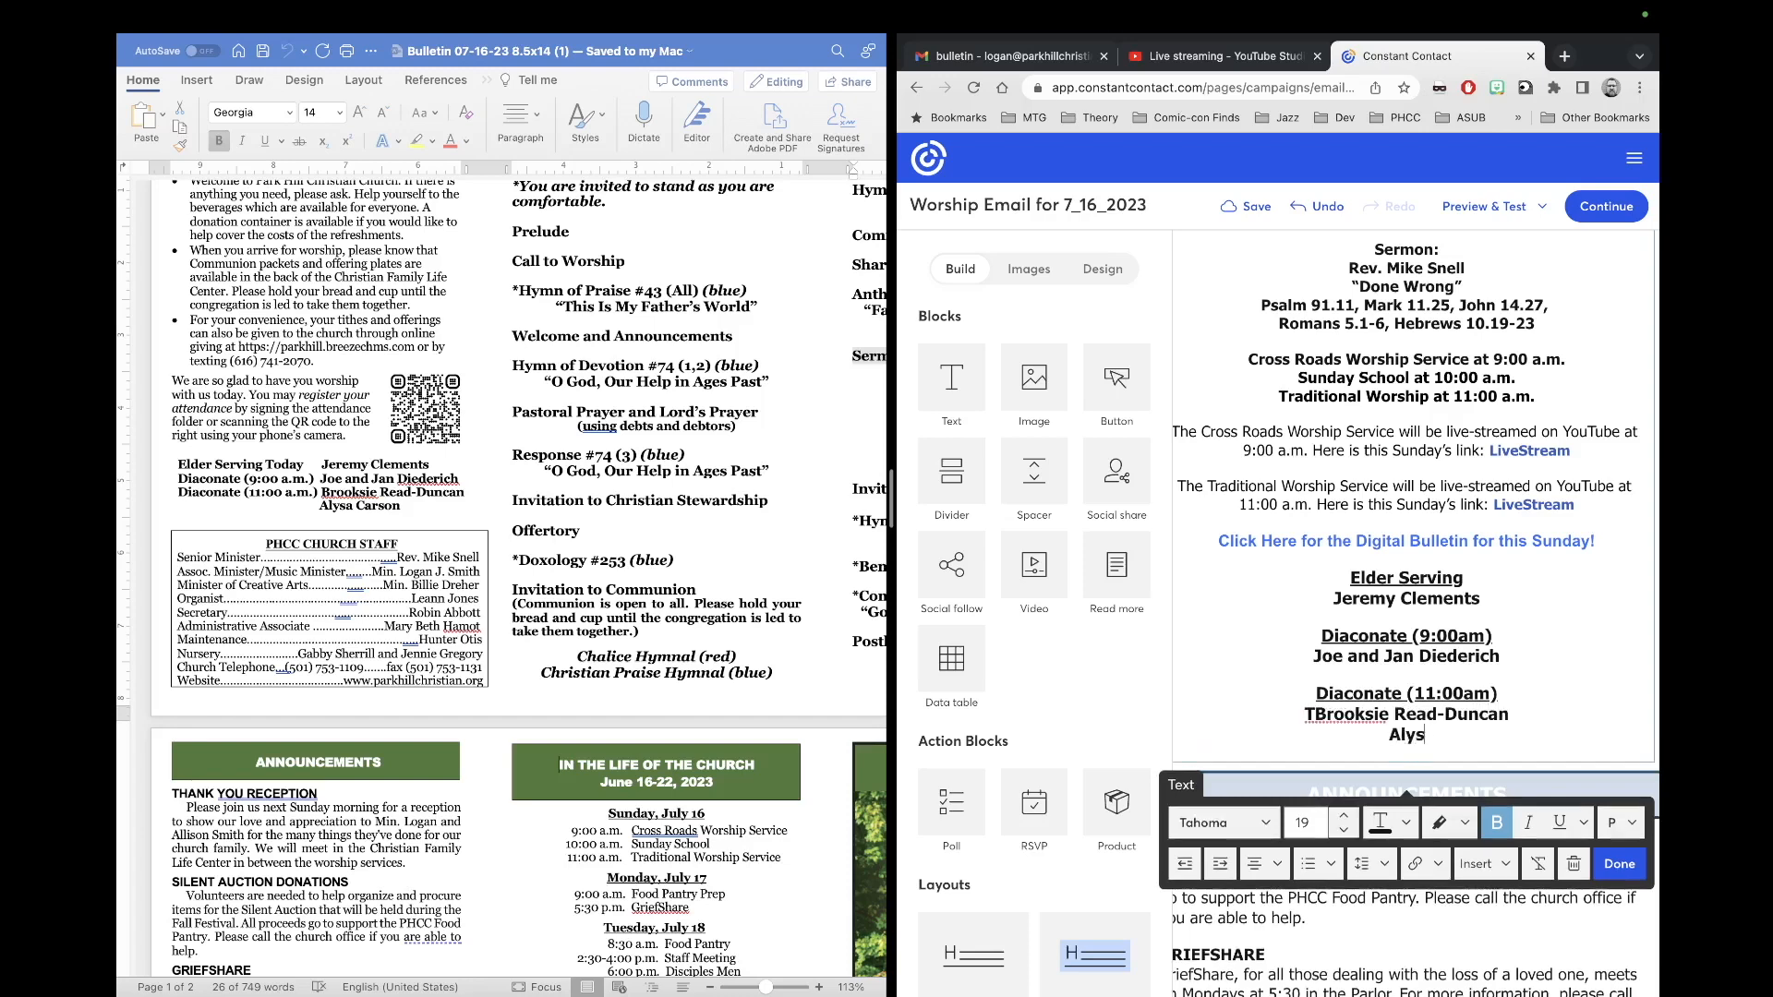
{"action": "left_click", "coordinate": [1312, 714]}
{"action": "key", "text": "BackSpace"}
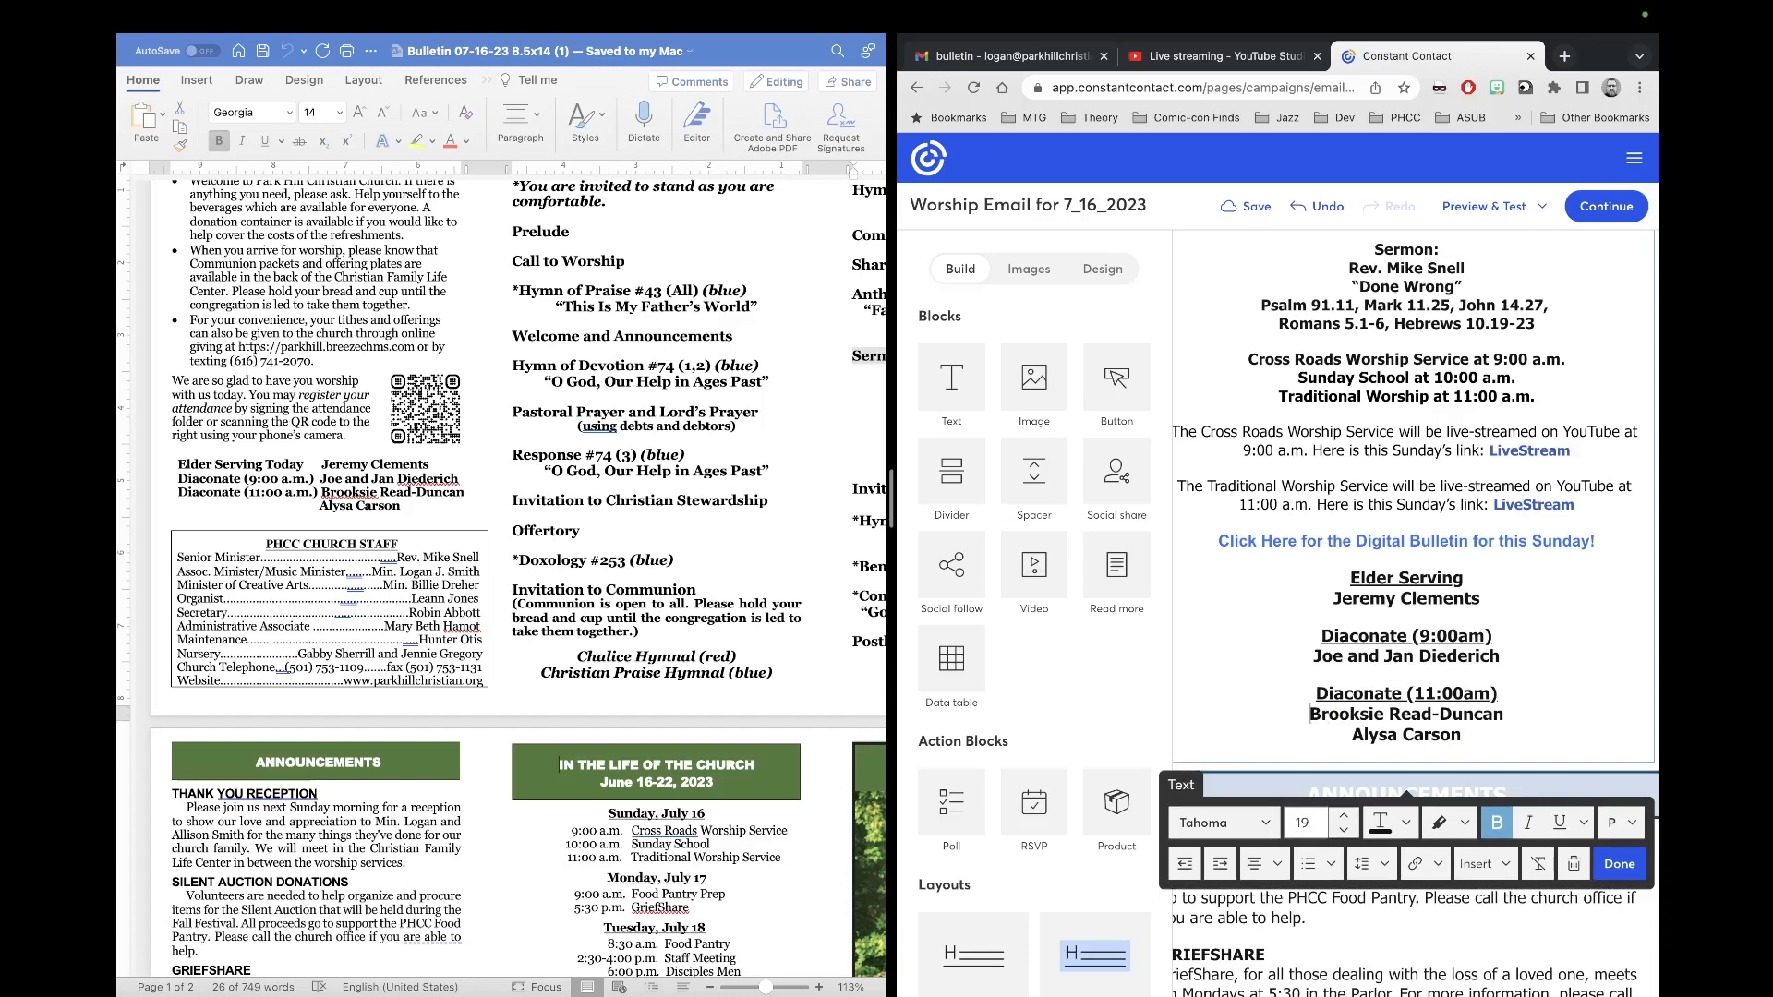
Step: Recolour the ANNOUNCEMENTS heading with the teal swatch from Recent Colors
{"action": "scroll", "coordinate": [1504, 699], "scroll_direction": "down", "scroll_amount": 1}
{"action": "scroll", "coordinate": [1504, 700], "scroll_direction": "down", "scroll_amount": 1}
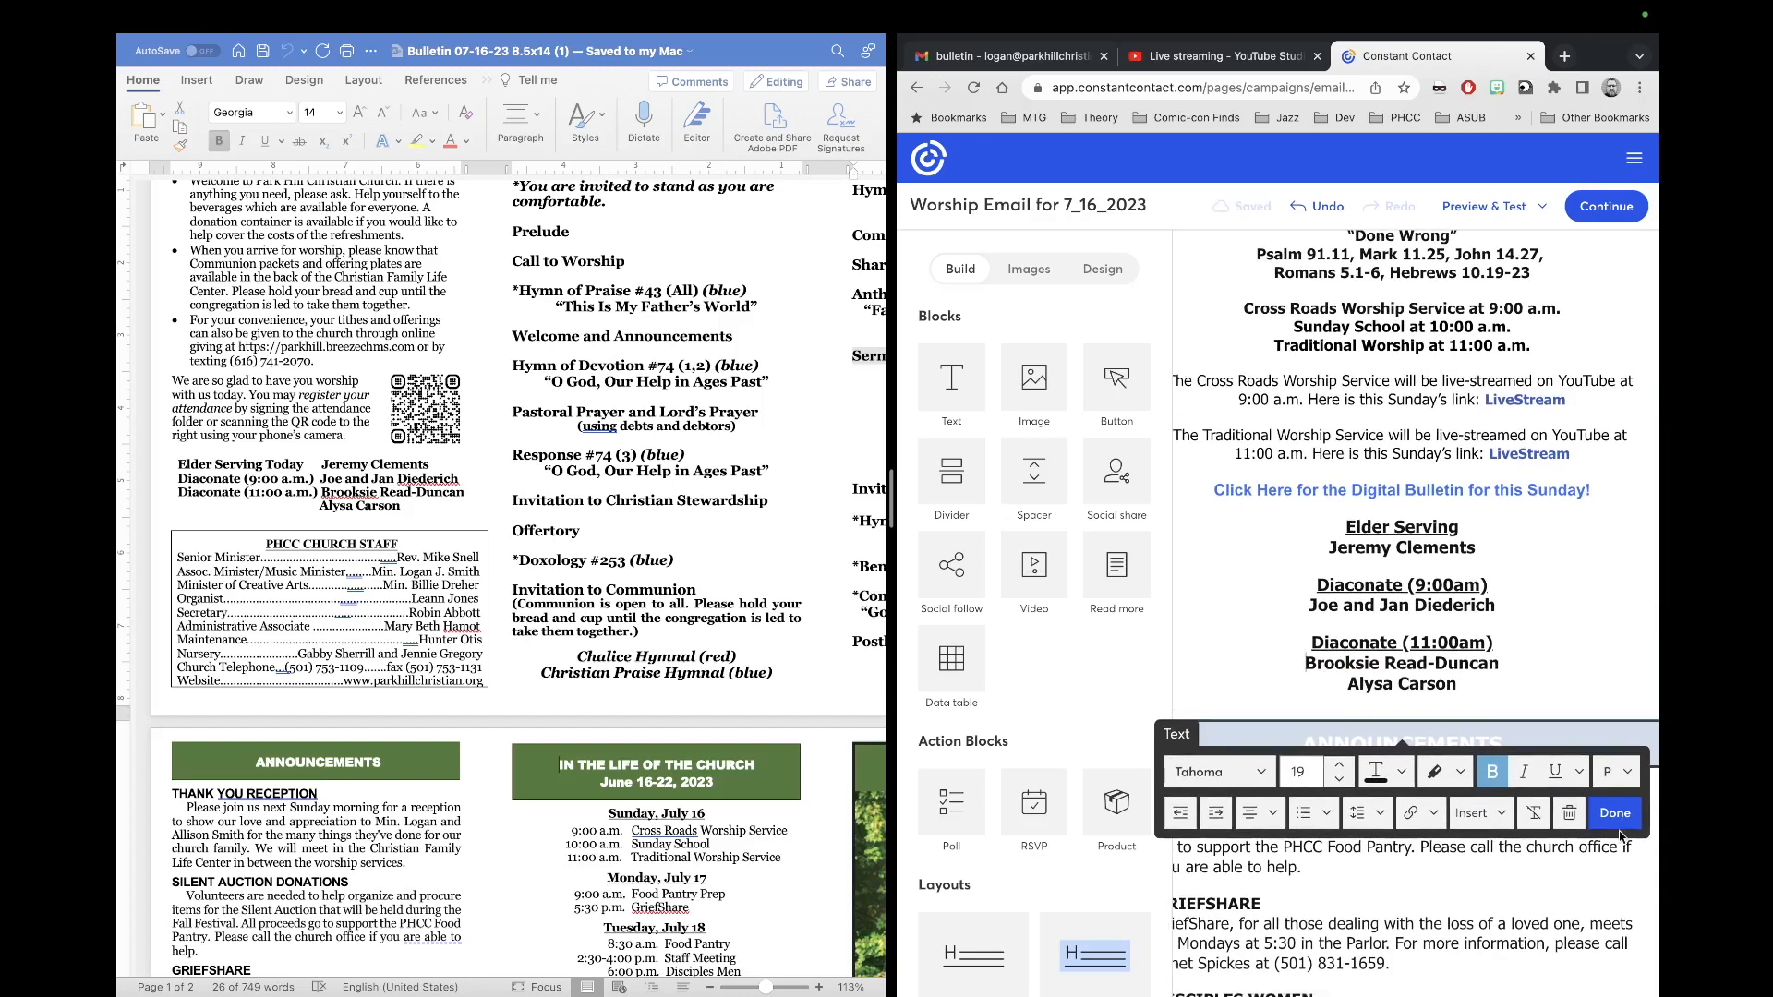
{"action": "scroll", "coordinate": [1519, 673], "scroll_direction": "down", "scroll_amount": 5}
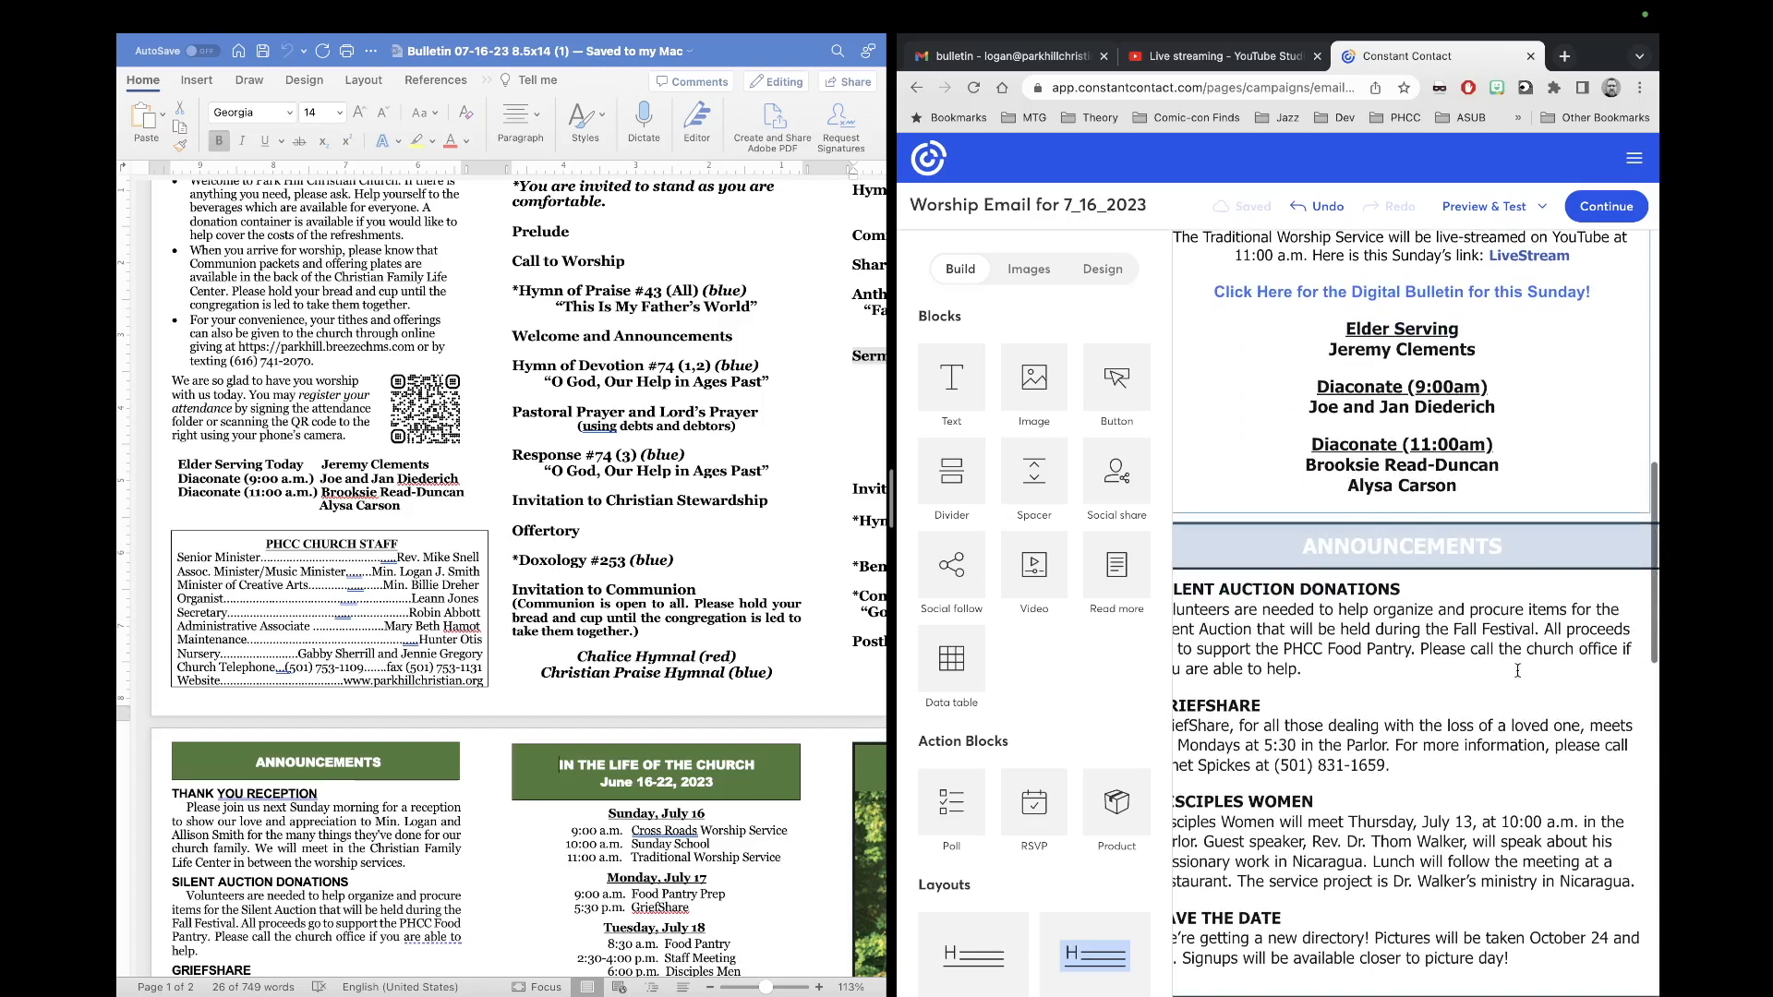
{"action": "scroll", "coordinate": [1449, 594], "scroll_direction": "up", "scroll_amount": 5}
{"action": "scroll", "coordinate": [1448, 594], "scroll_direction": "down", "scroll_amount": 8}
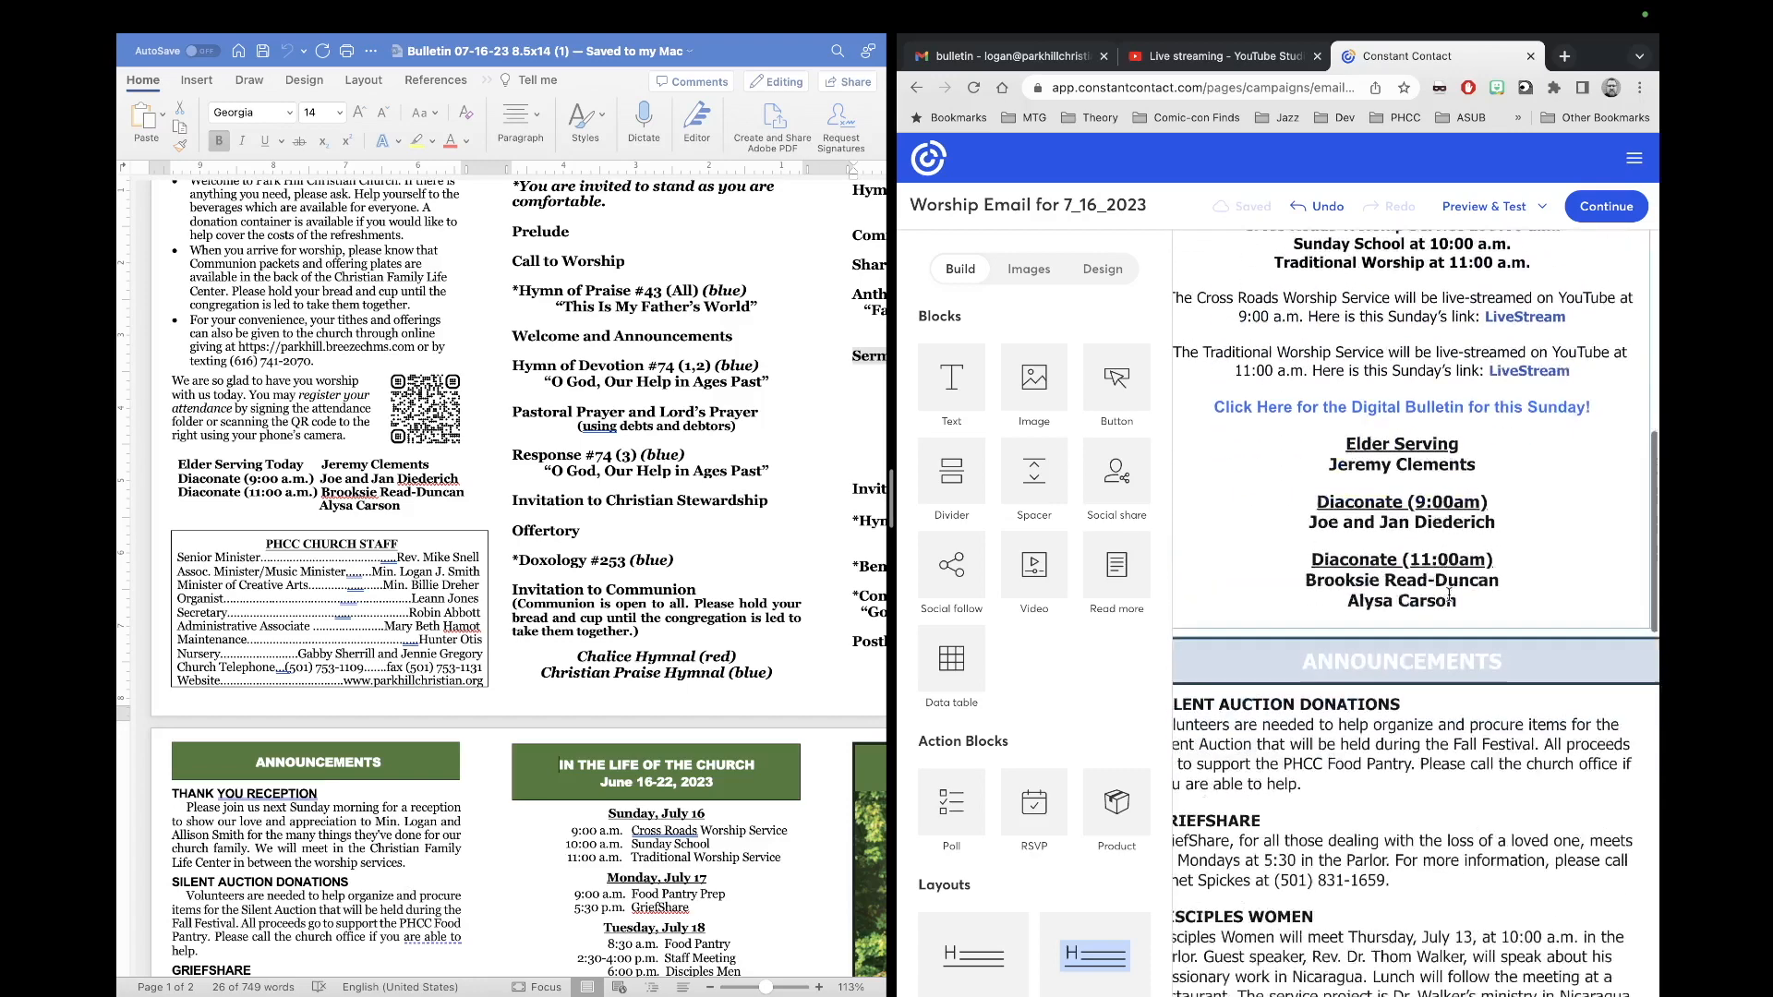
{"action": "scroll", "coordinate": [1449, 595], "scroll_direction": "down", "scroll_amount": 2}
{"action": "scroll", "coordinate": [1449, 594], "scroll_direction": "up", "scroll_amount": 15}
{"action": "scroll", "coordinate": [1449, 595], "scroll_direction": "up", "scroll_amount": 6}
{"action": "scroll", "coordinate": [1426, 589], "scroll_direction": "down", "scroll_amount": 18}
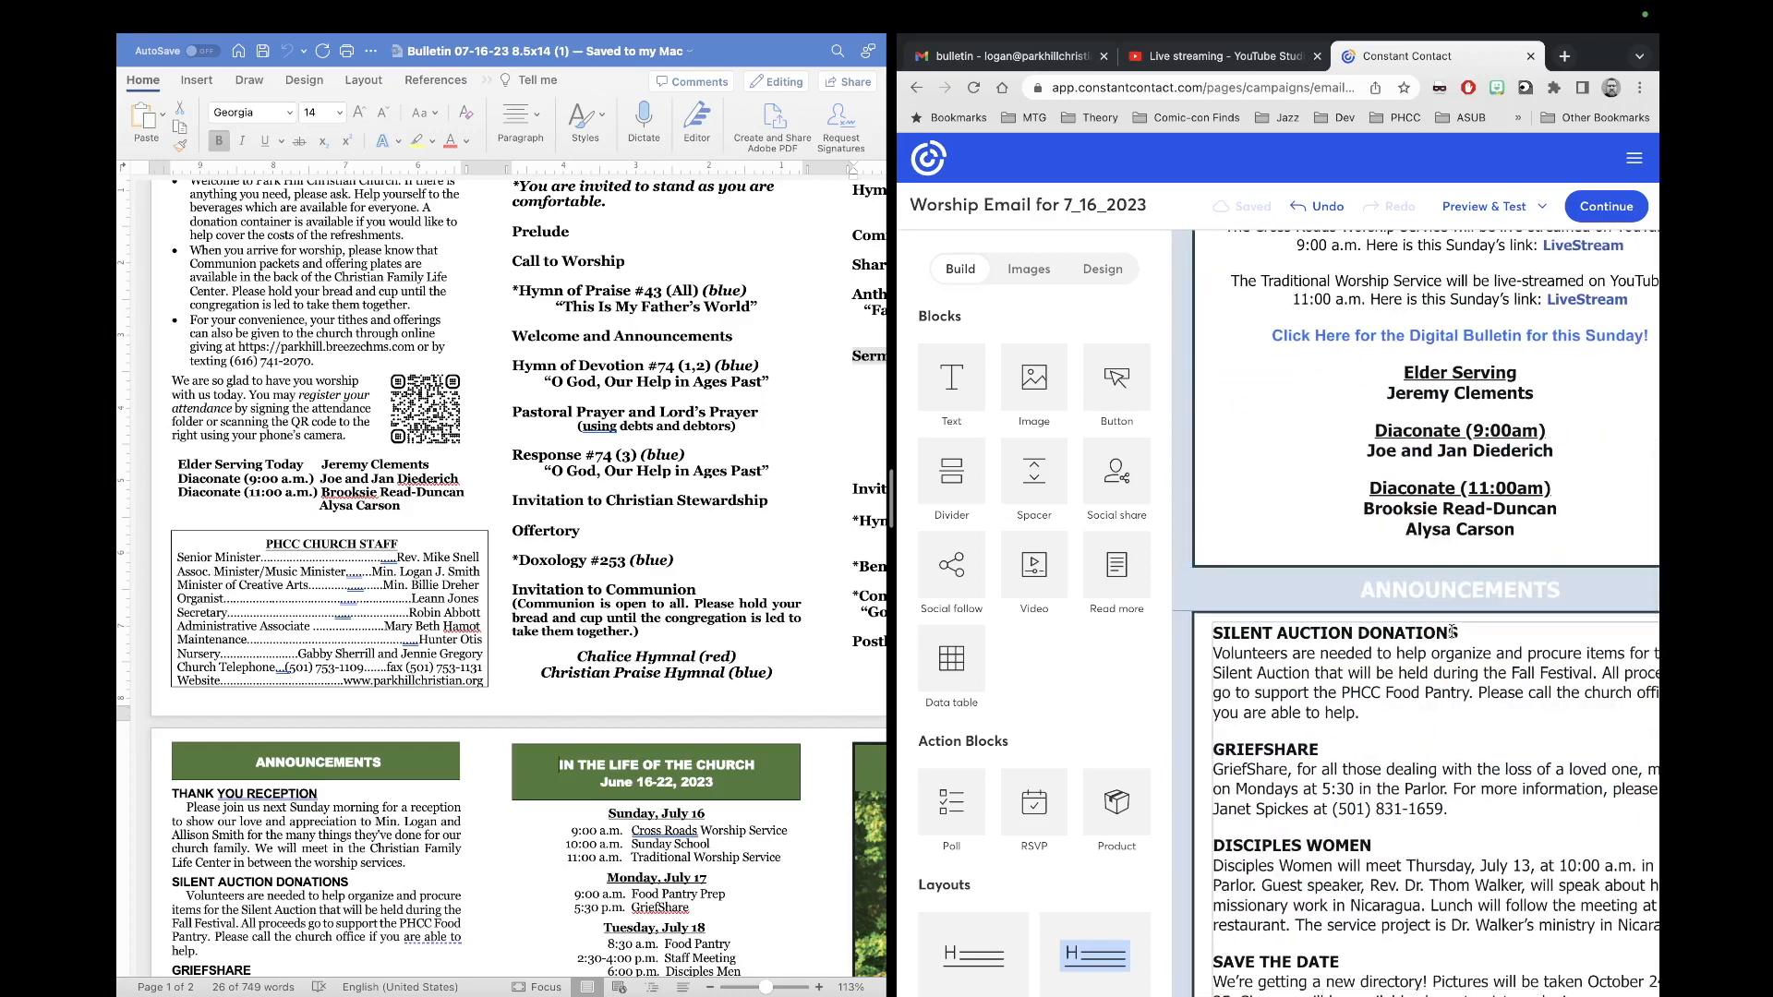
{"action": "scroll", "coordinate": [1387, 593], "scroll_direction": "right", "scroll_amount": 3}
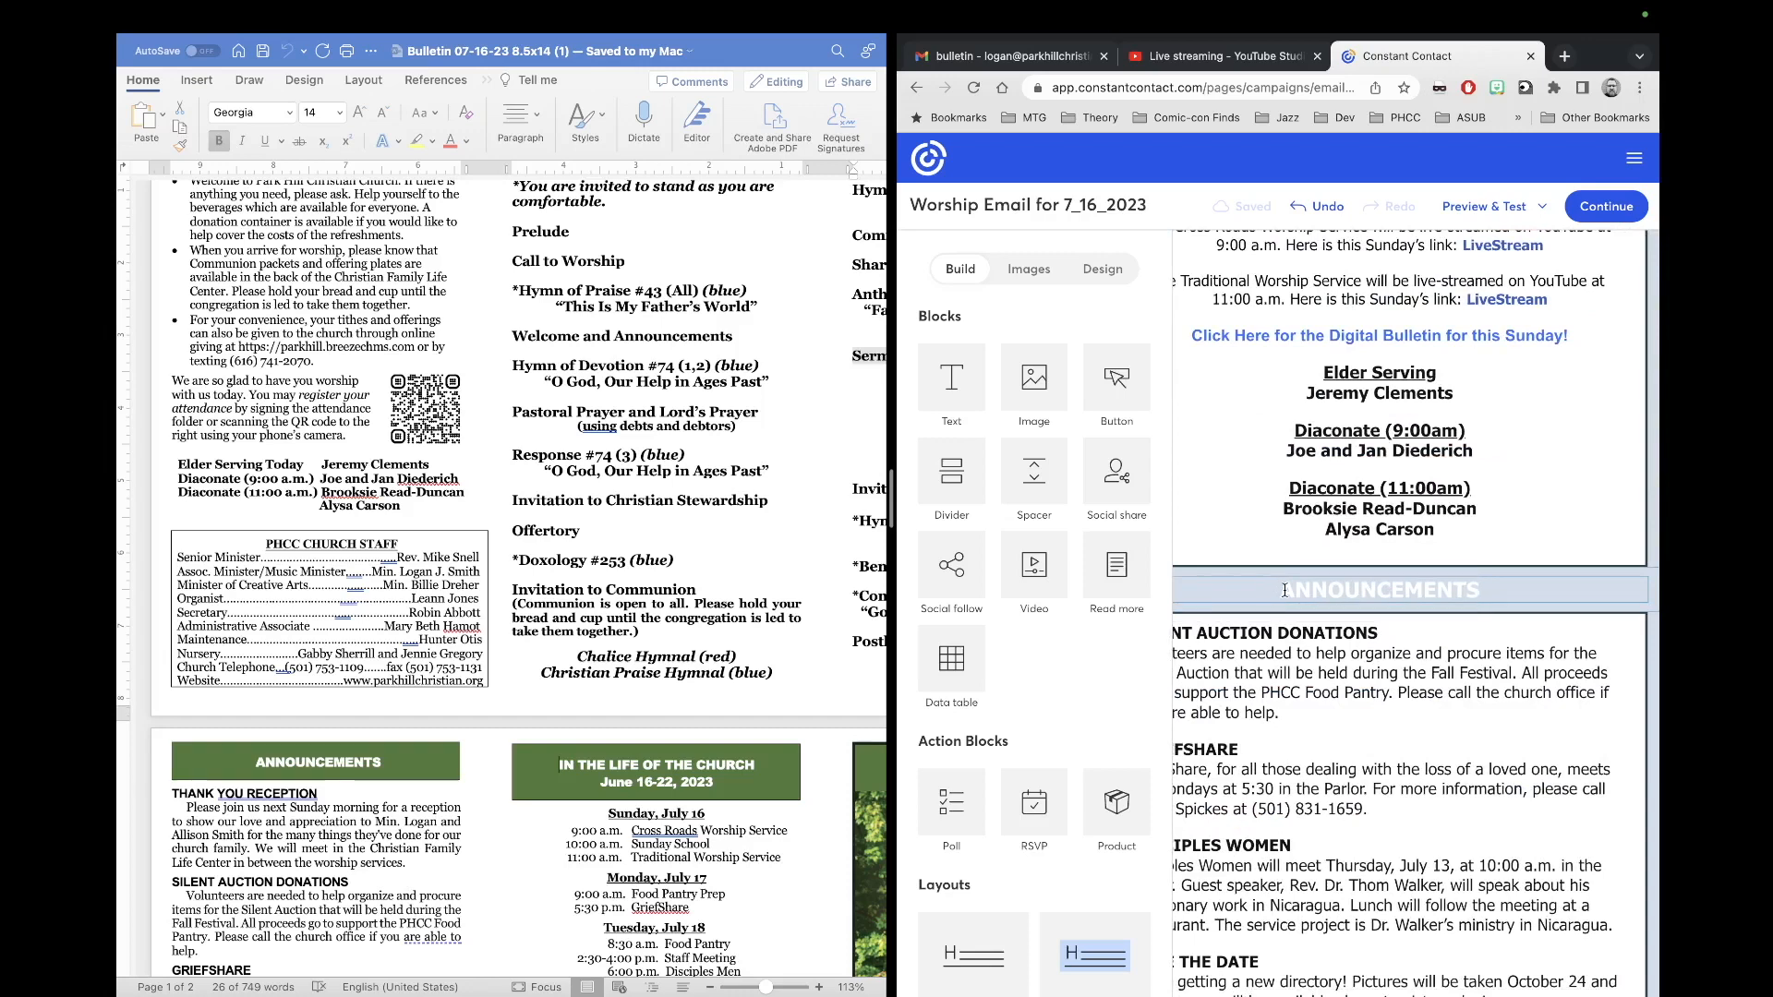
{"action": "left_click", "coordinate": [1487, 602]}
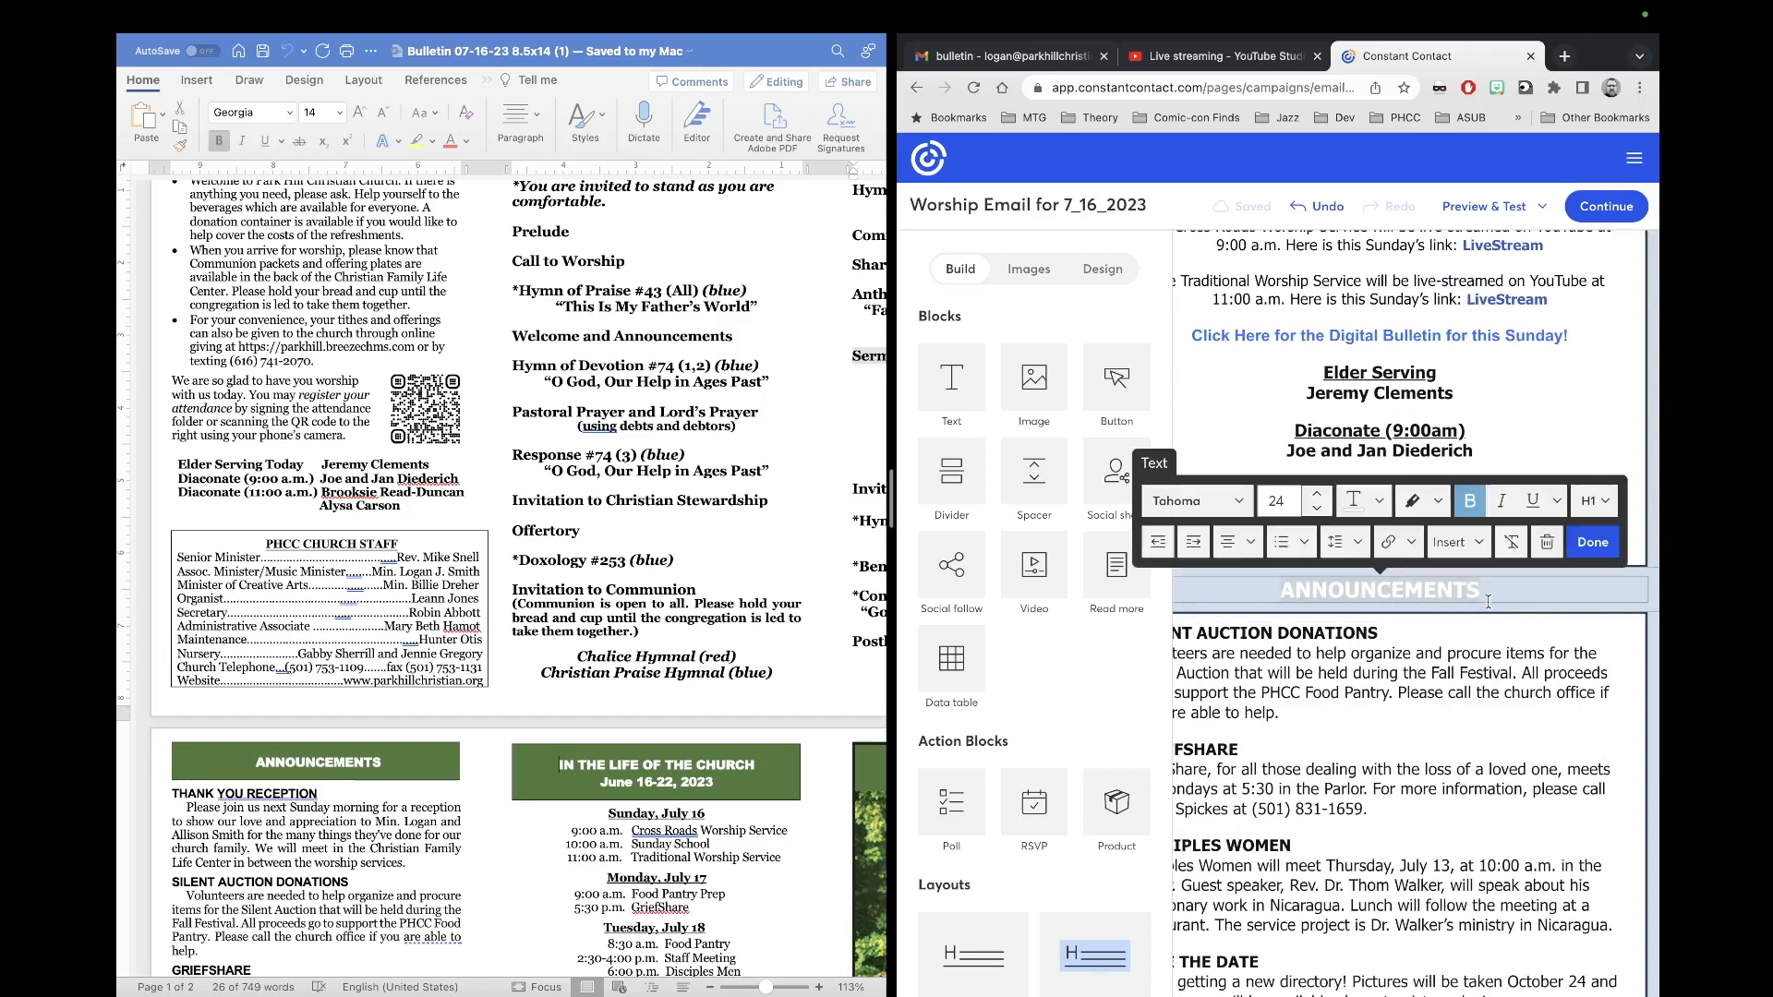
{"action": "left_click", "coordinate": [1379, 504]}
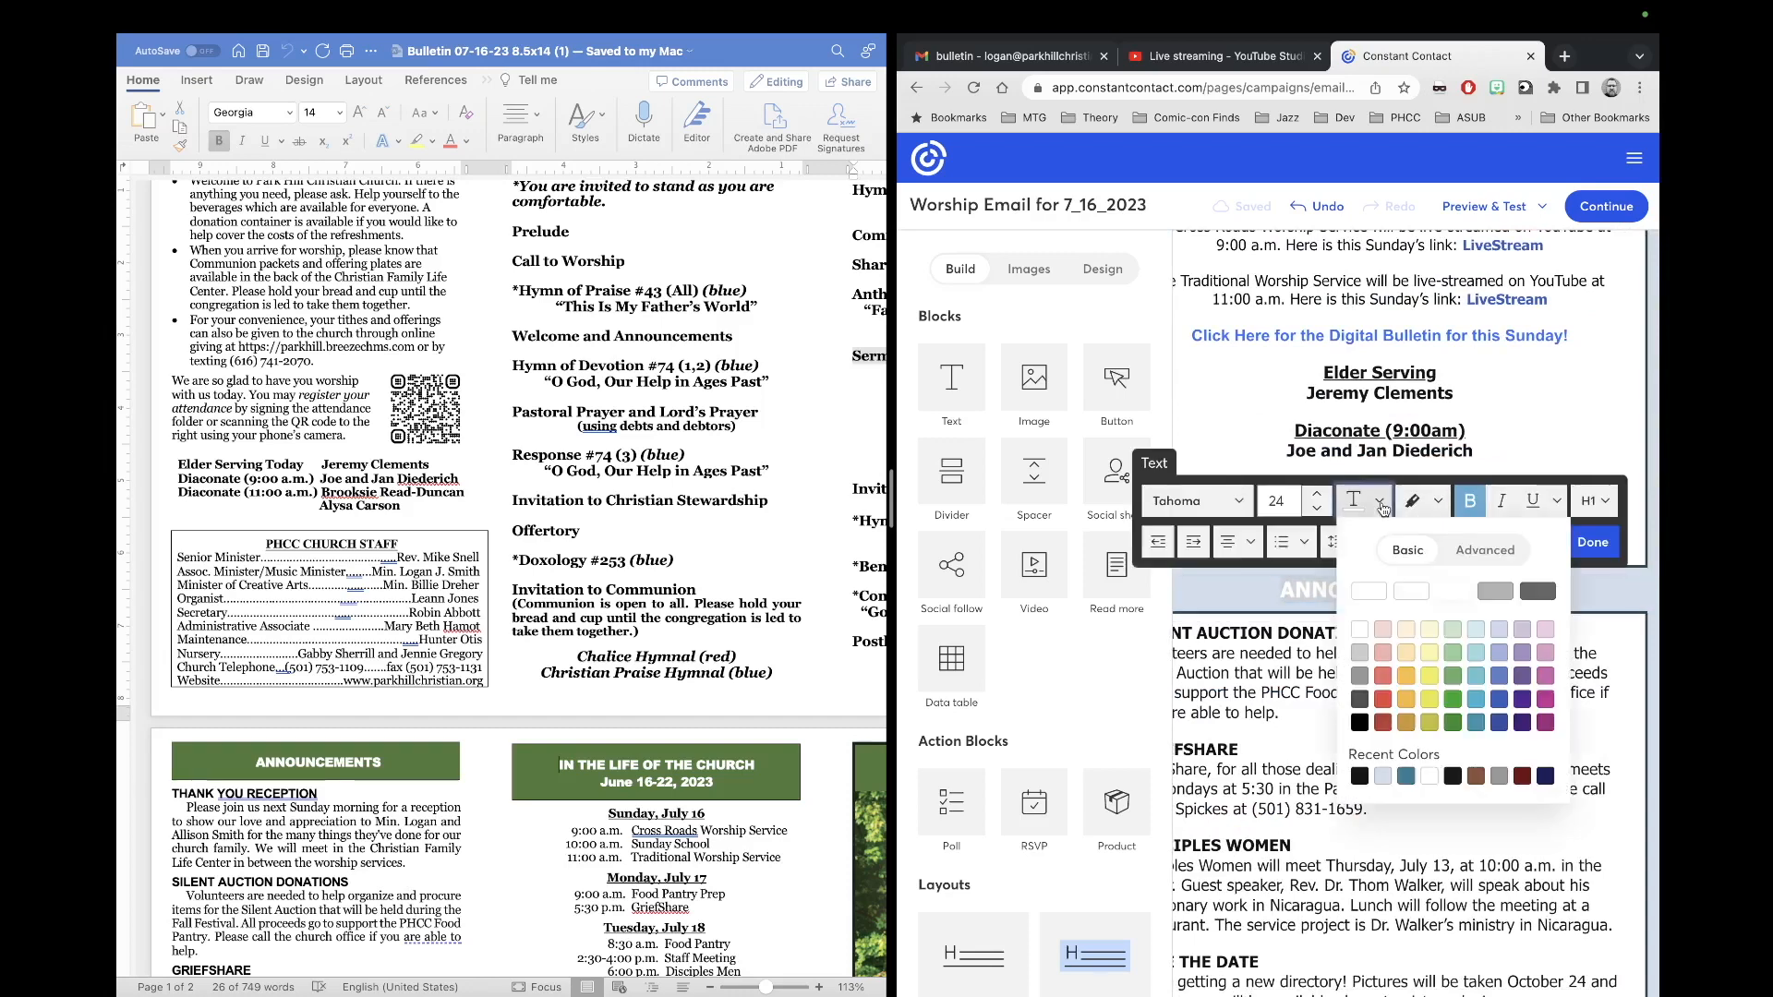
{"action": "left_click", "coordinate": [1405, 775]}
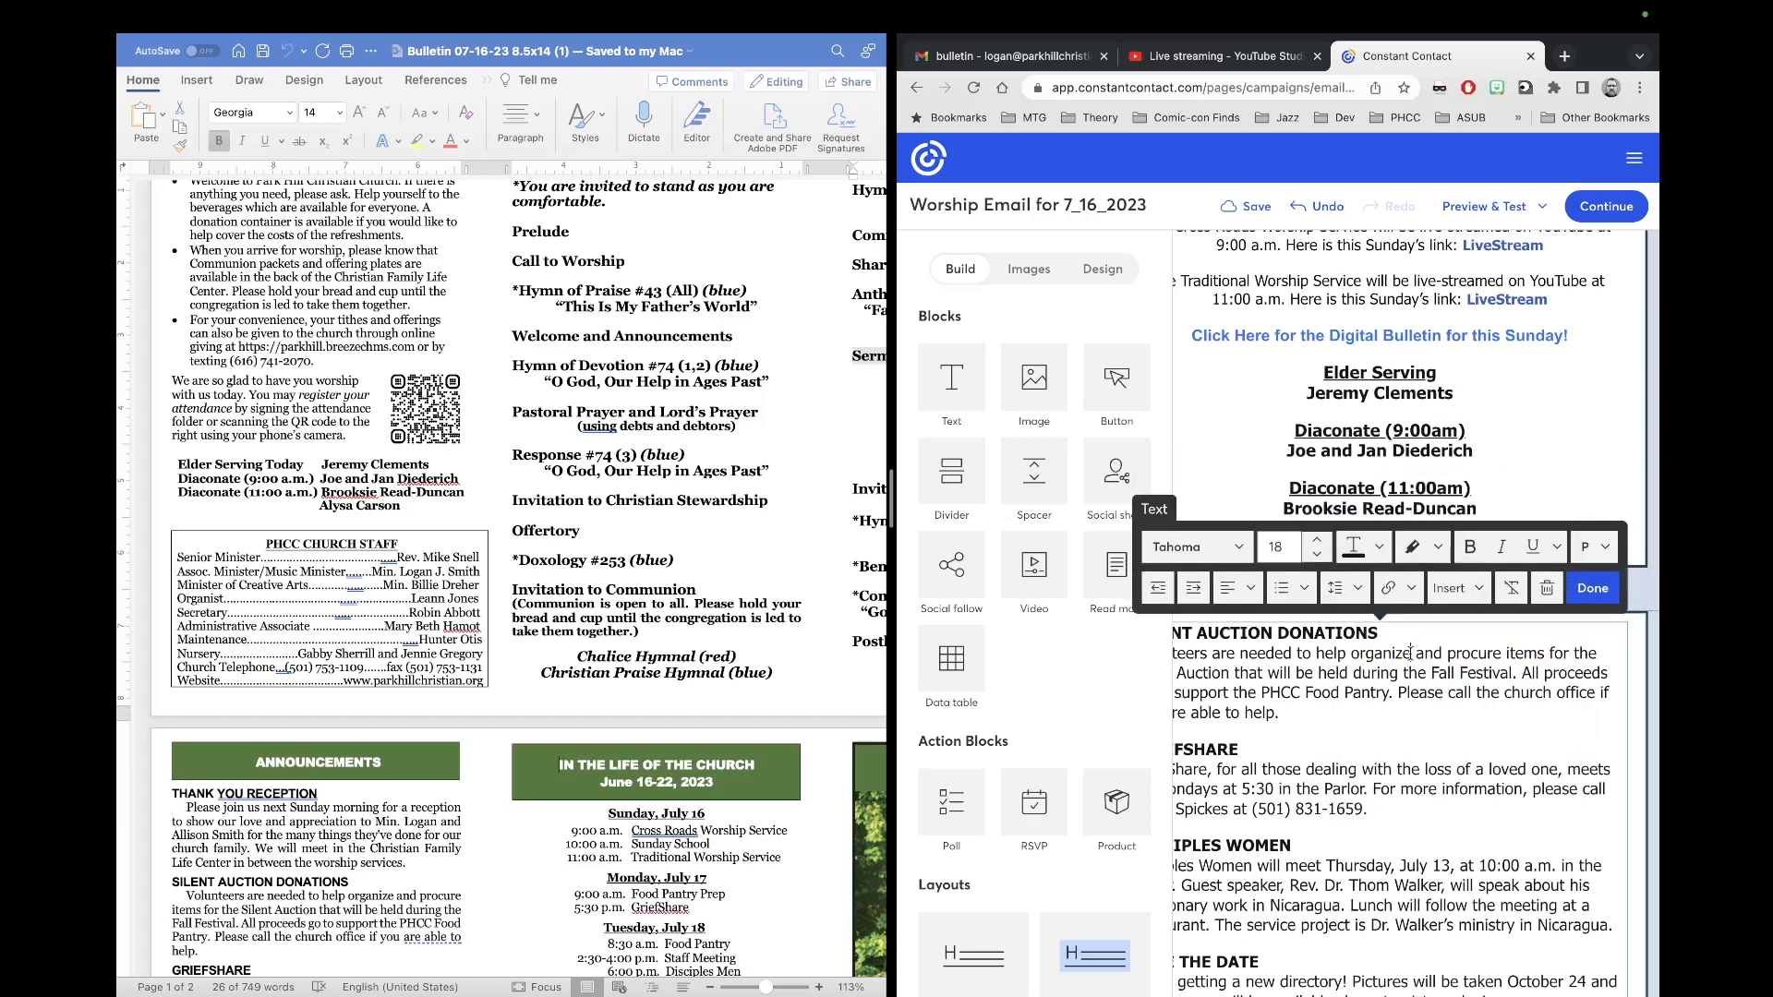
{"action": "left_click", "coordinate": [1605, 583]}
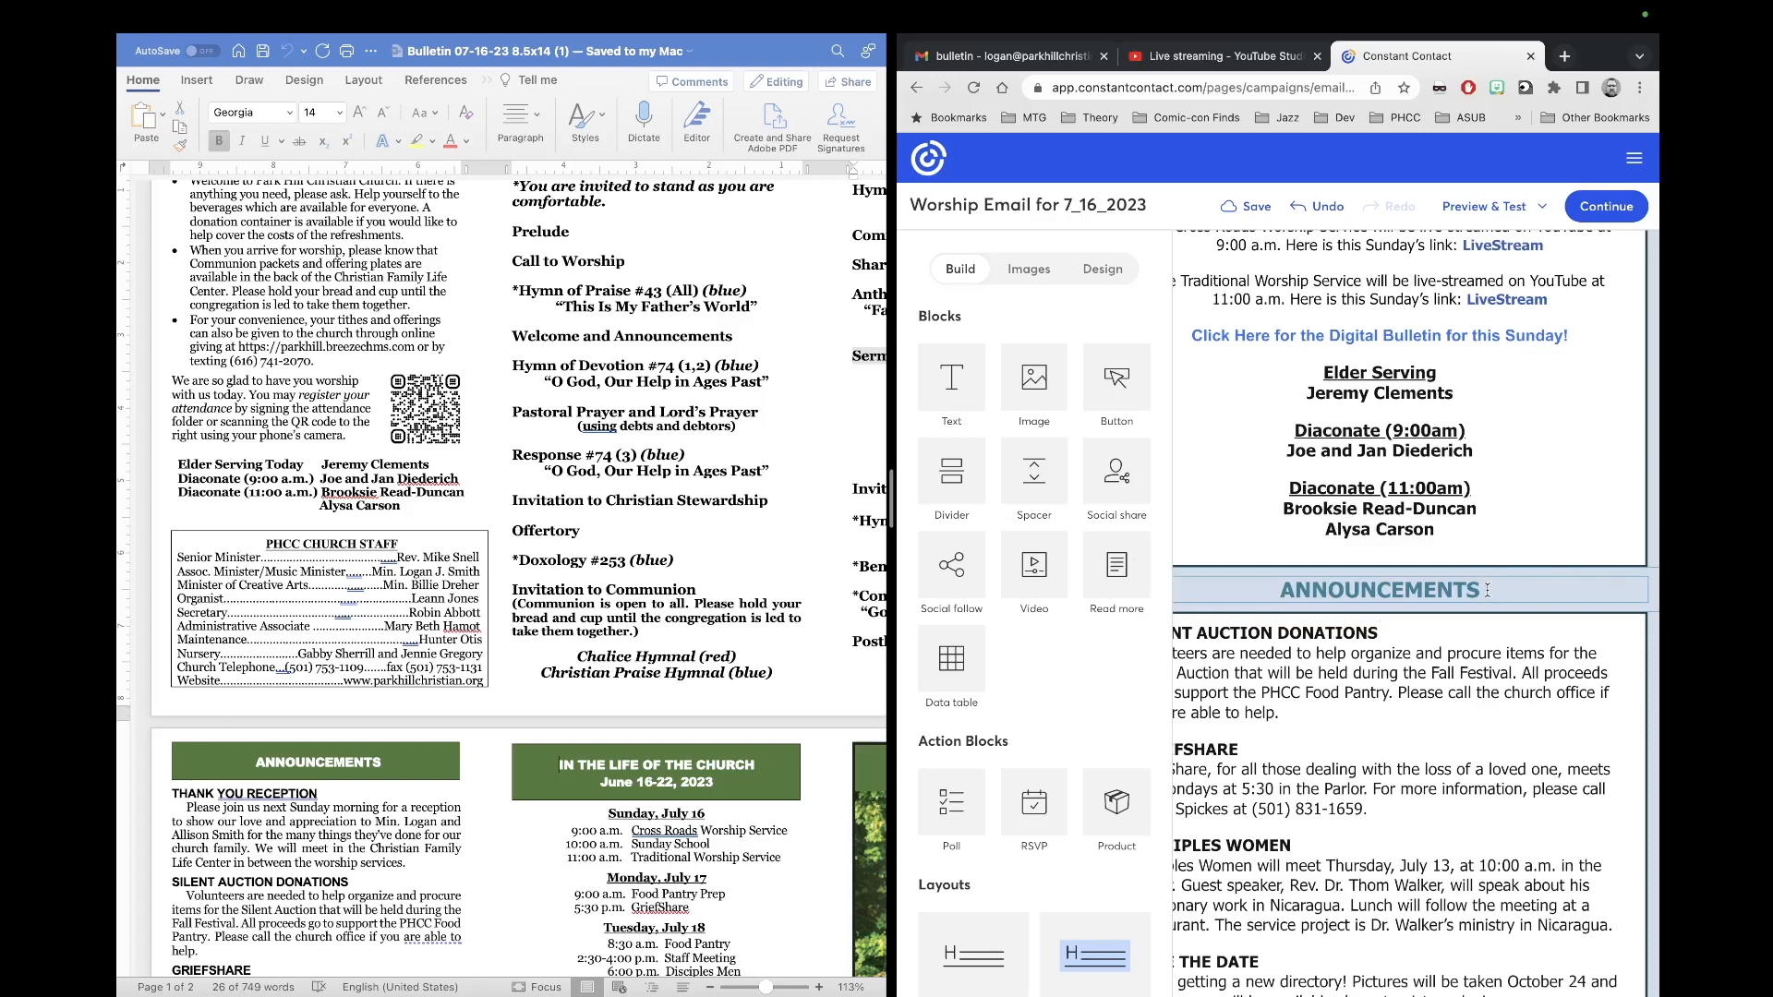
{"action": "left_click", "coordinate": [1487, 590]}
{"action": "left_click", "coordinate": [1593, 545]}
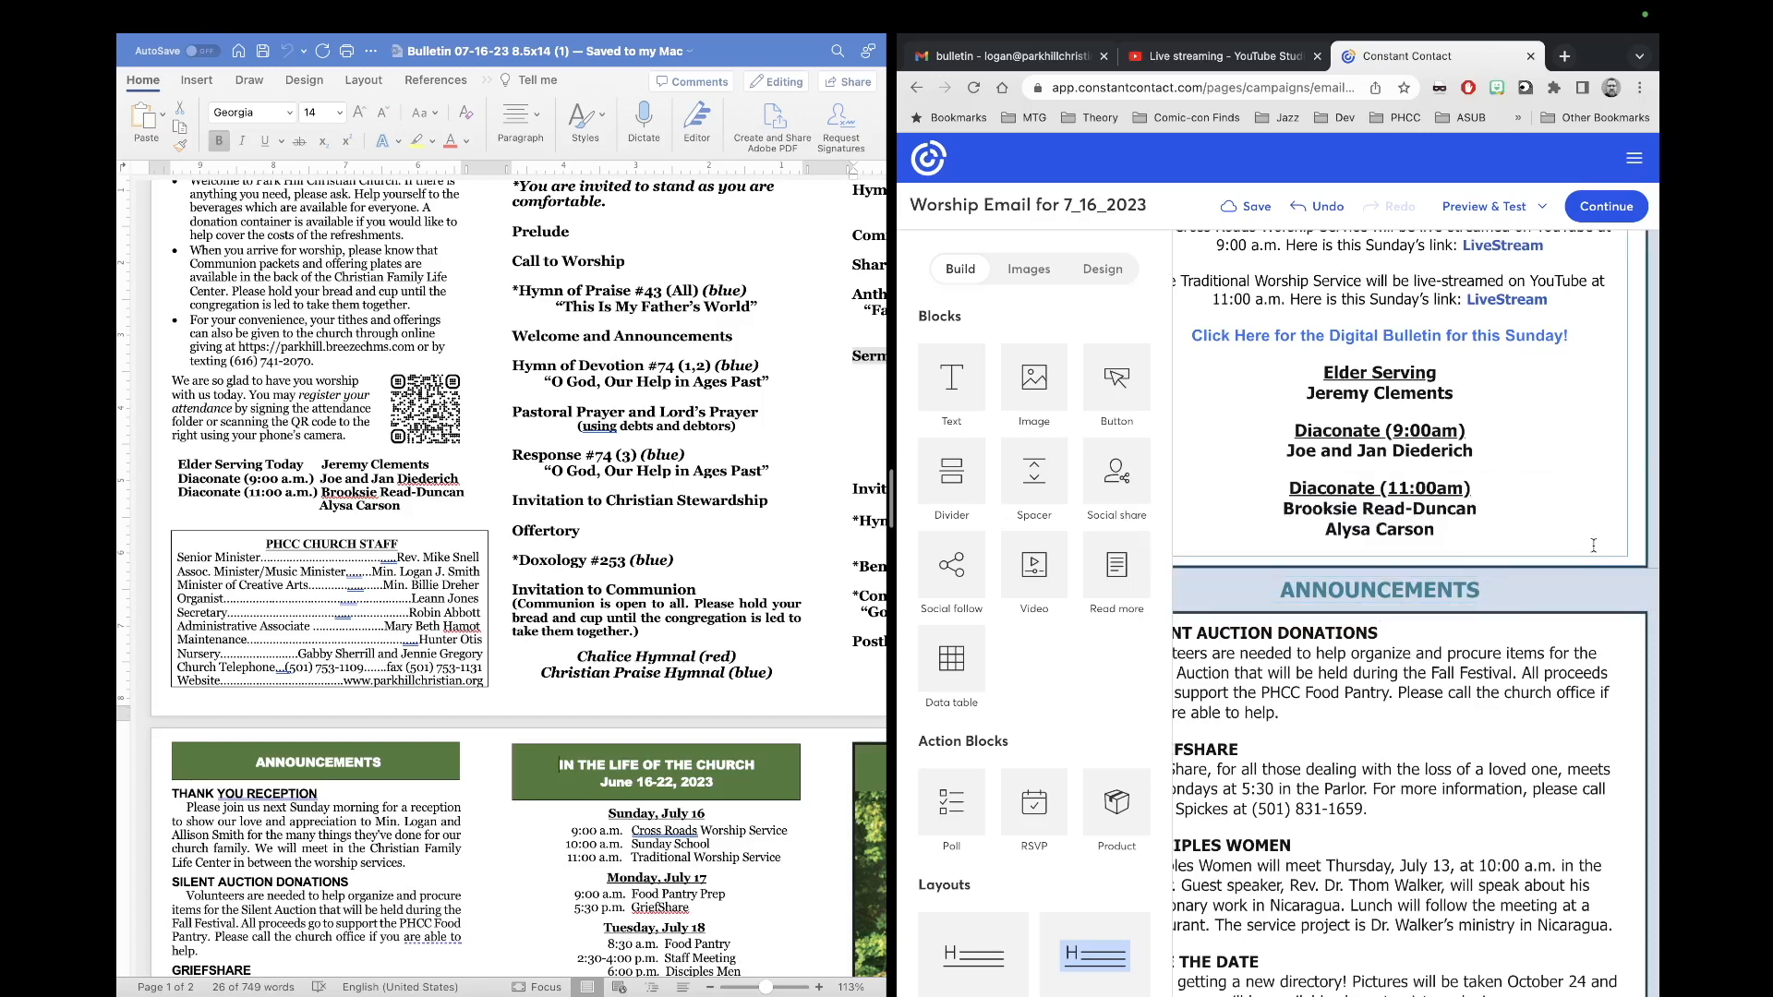
{"action": "scroll", "coordinate": [1560, 609], "scroll_direction": "down", "scroll_amount": 2}
{"action": "scroll", "coordinate": [1538, 666], "scroll_direction": "left", "scroll_amount": 2}
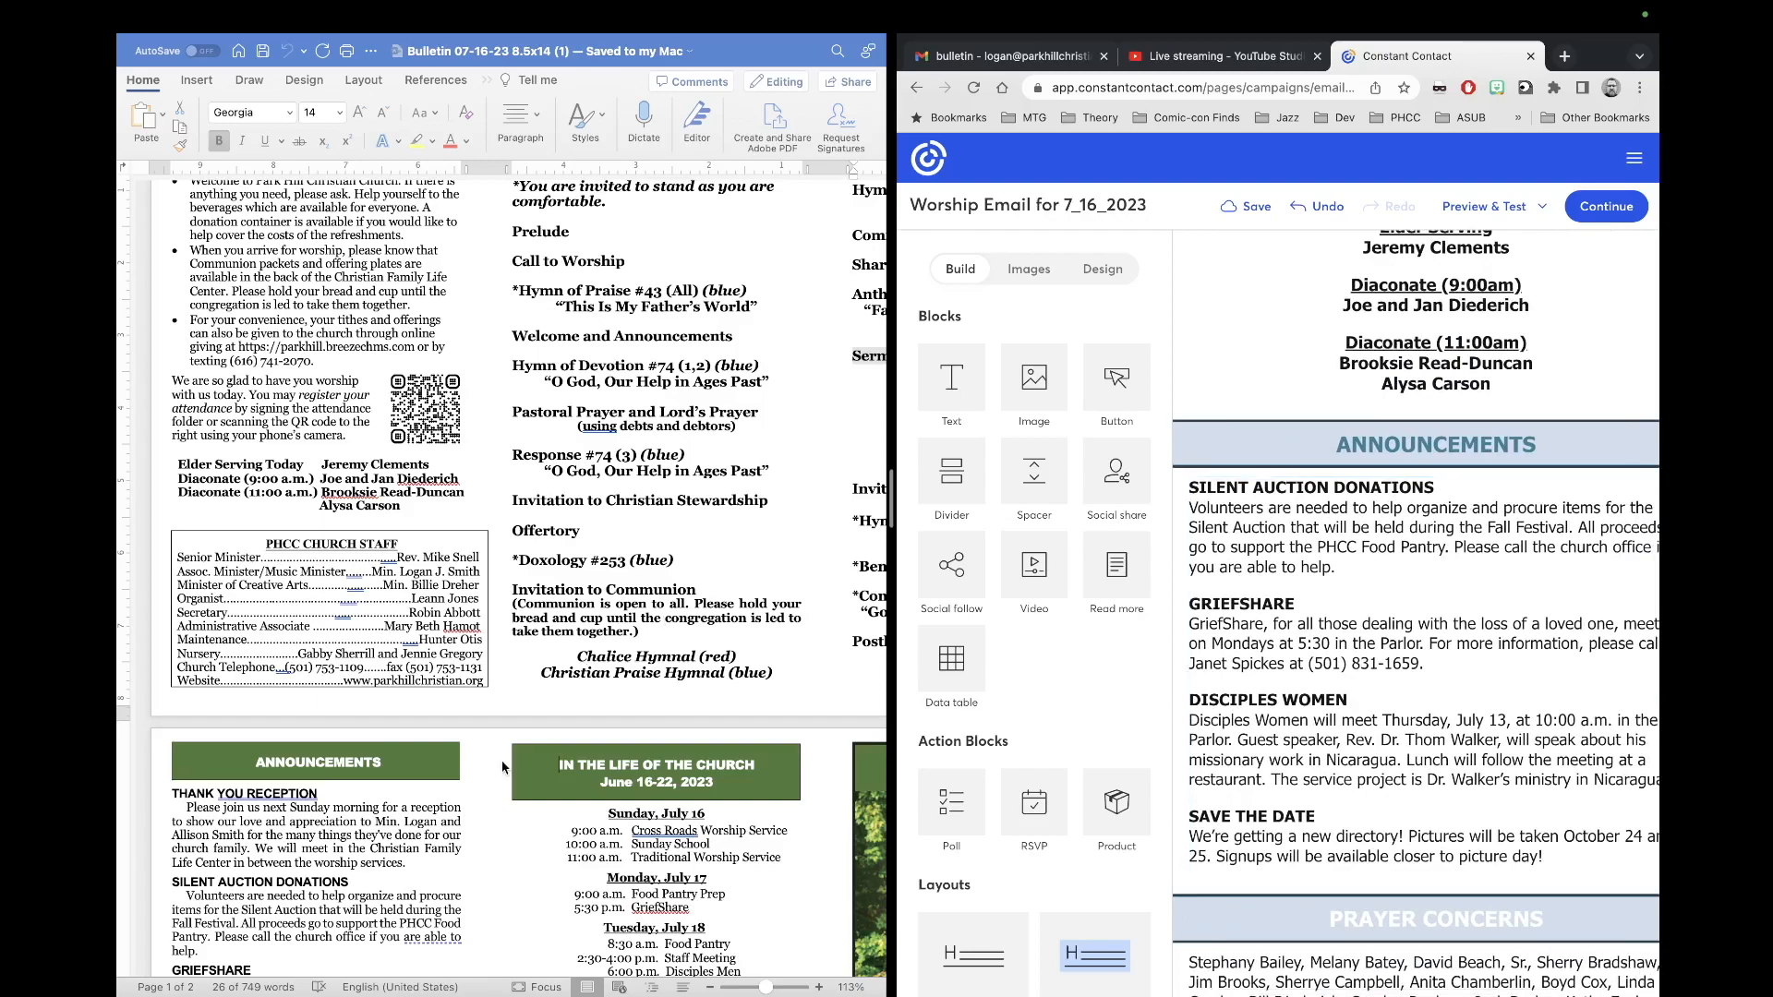
{"action": "scroll", "coordinate": [501, 761], "scroll_direction": "down", "scroll_amount": 5}
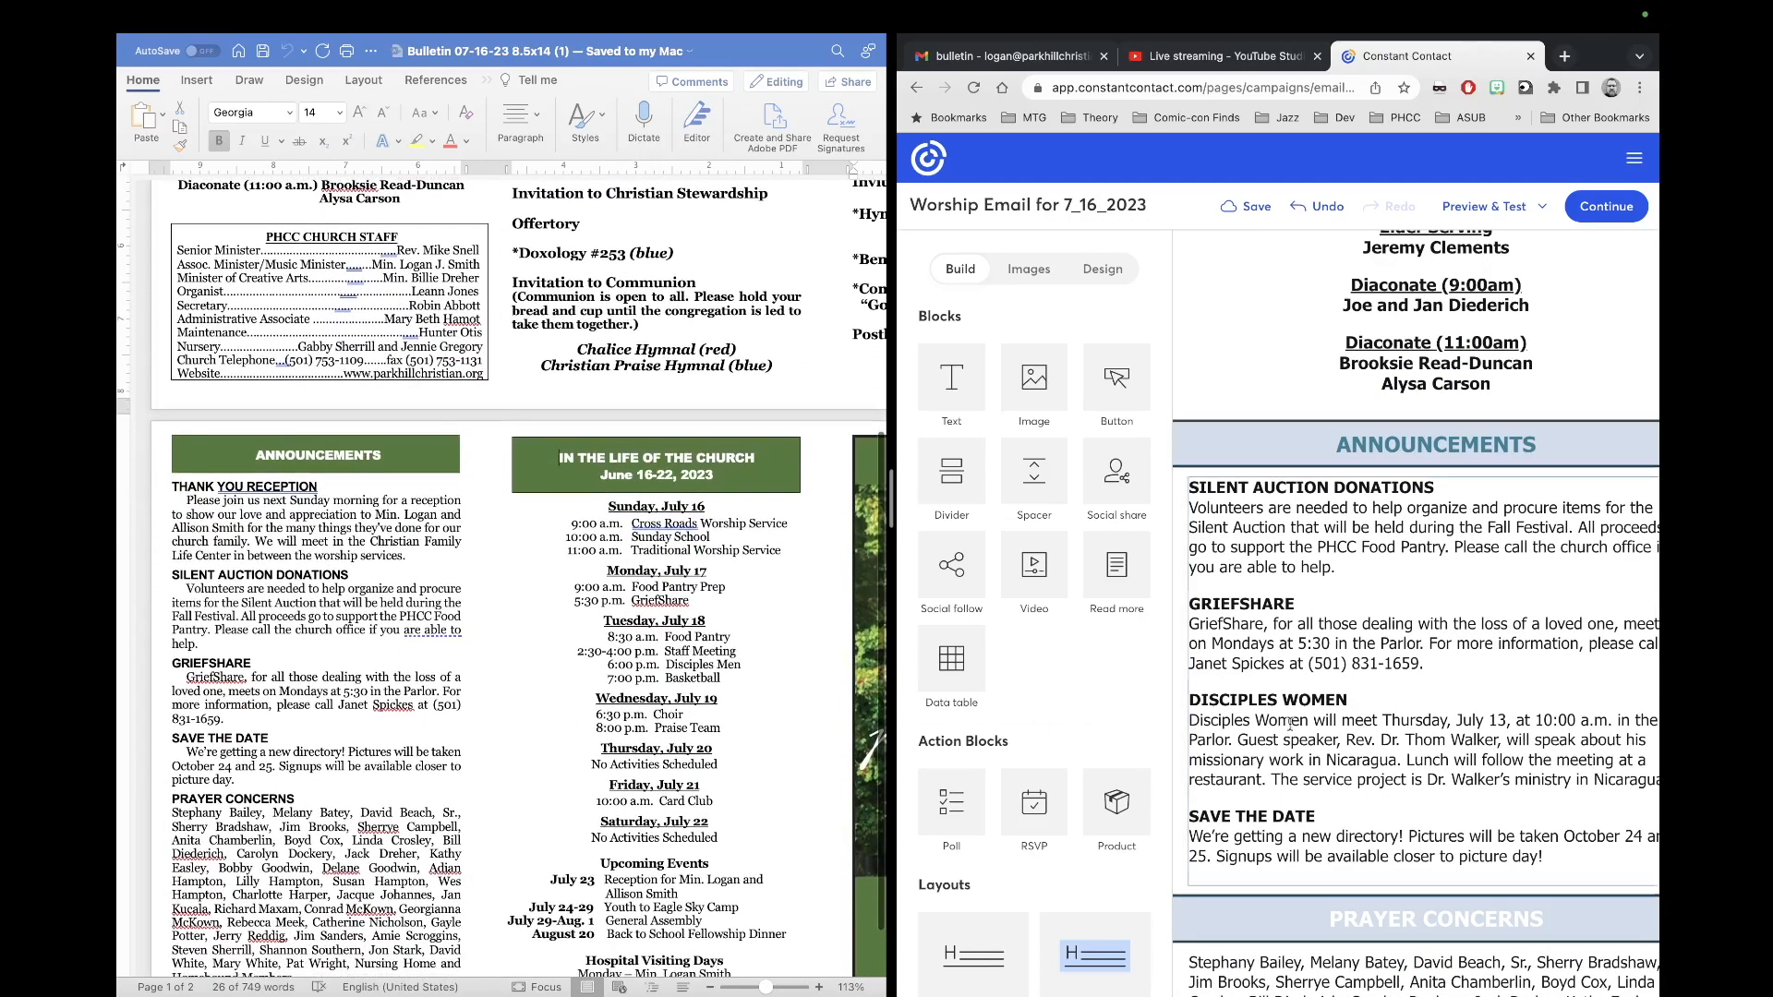
{"action": "scroll", "coordinate": [1290, 724], "scroll_direction": "down", "scroll_amount": 2}
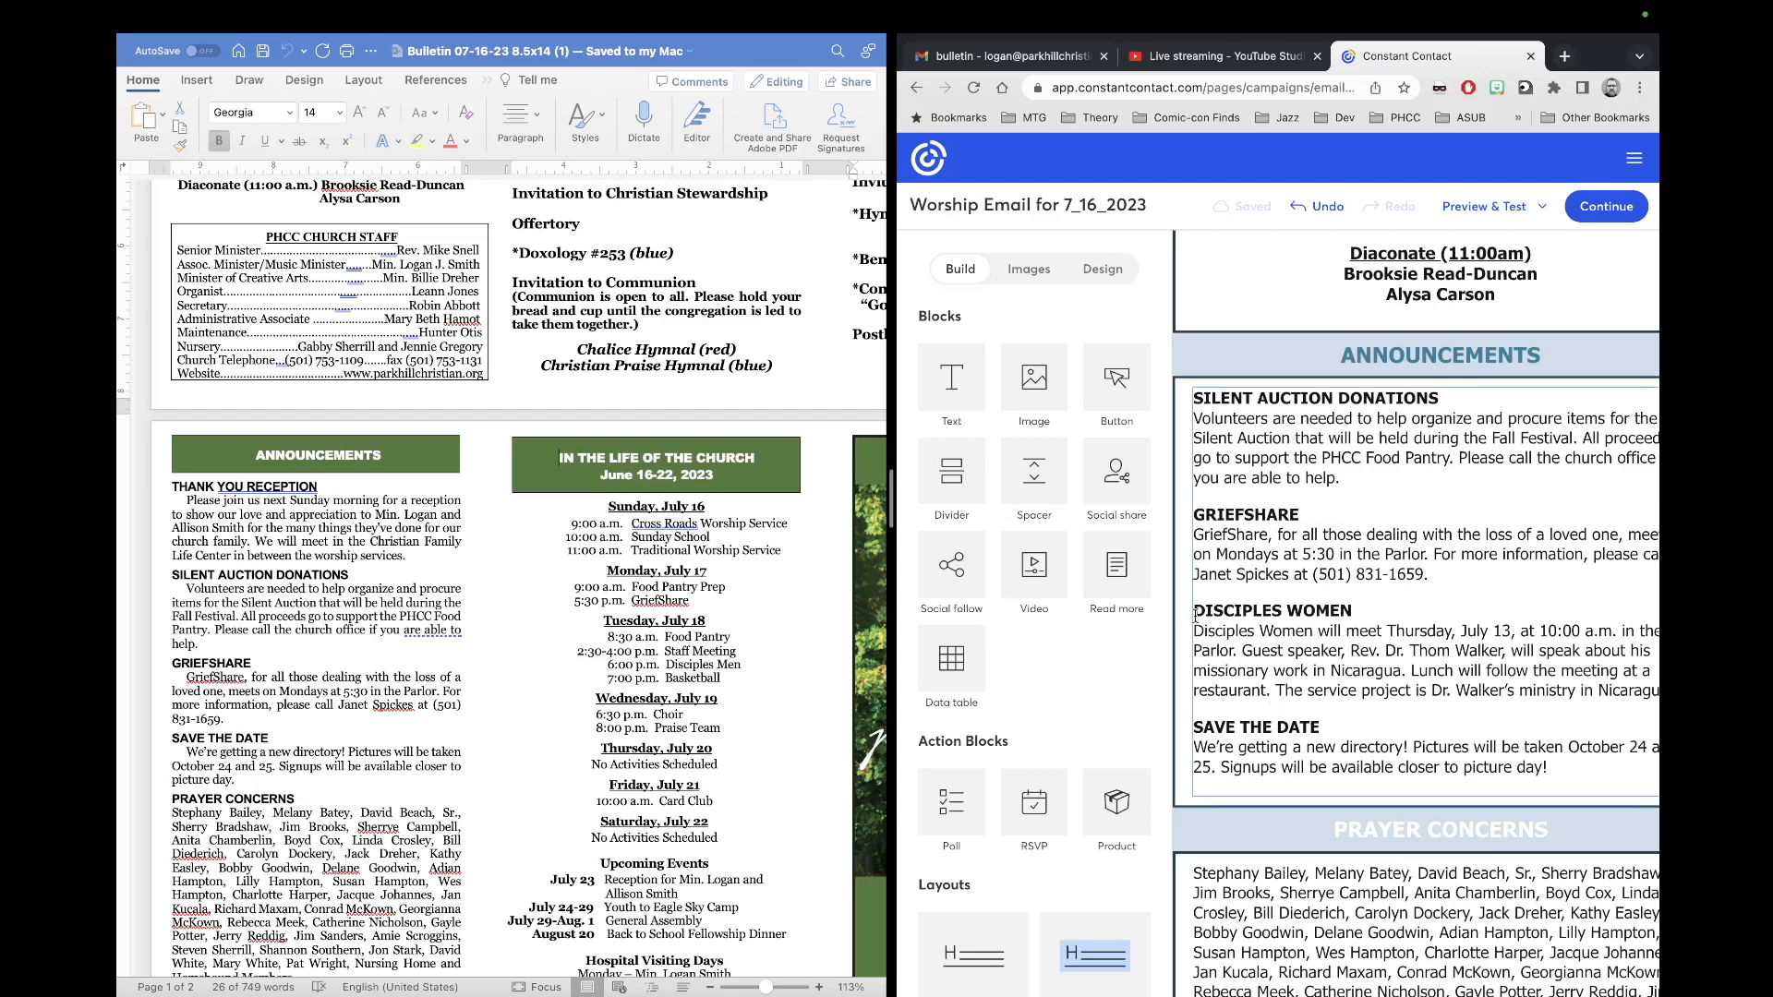
Step: Delete the DISCIPLES WOMEN heading and paragraph from the announcements text block
{"action": "left_click_drag", "start_coordinate": [1195, 614], "coordinate": [1595, 696]}
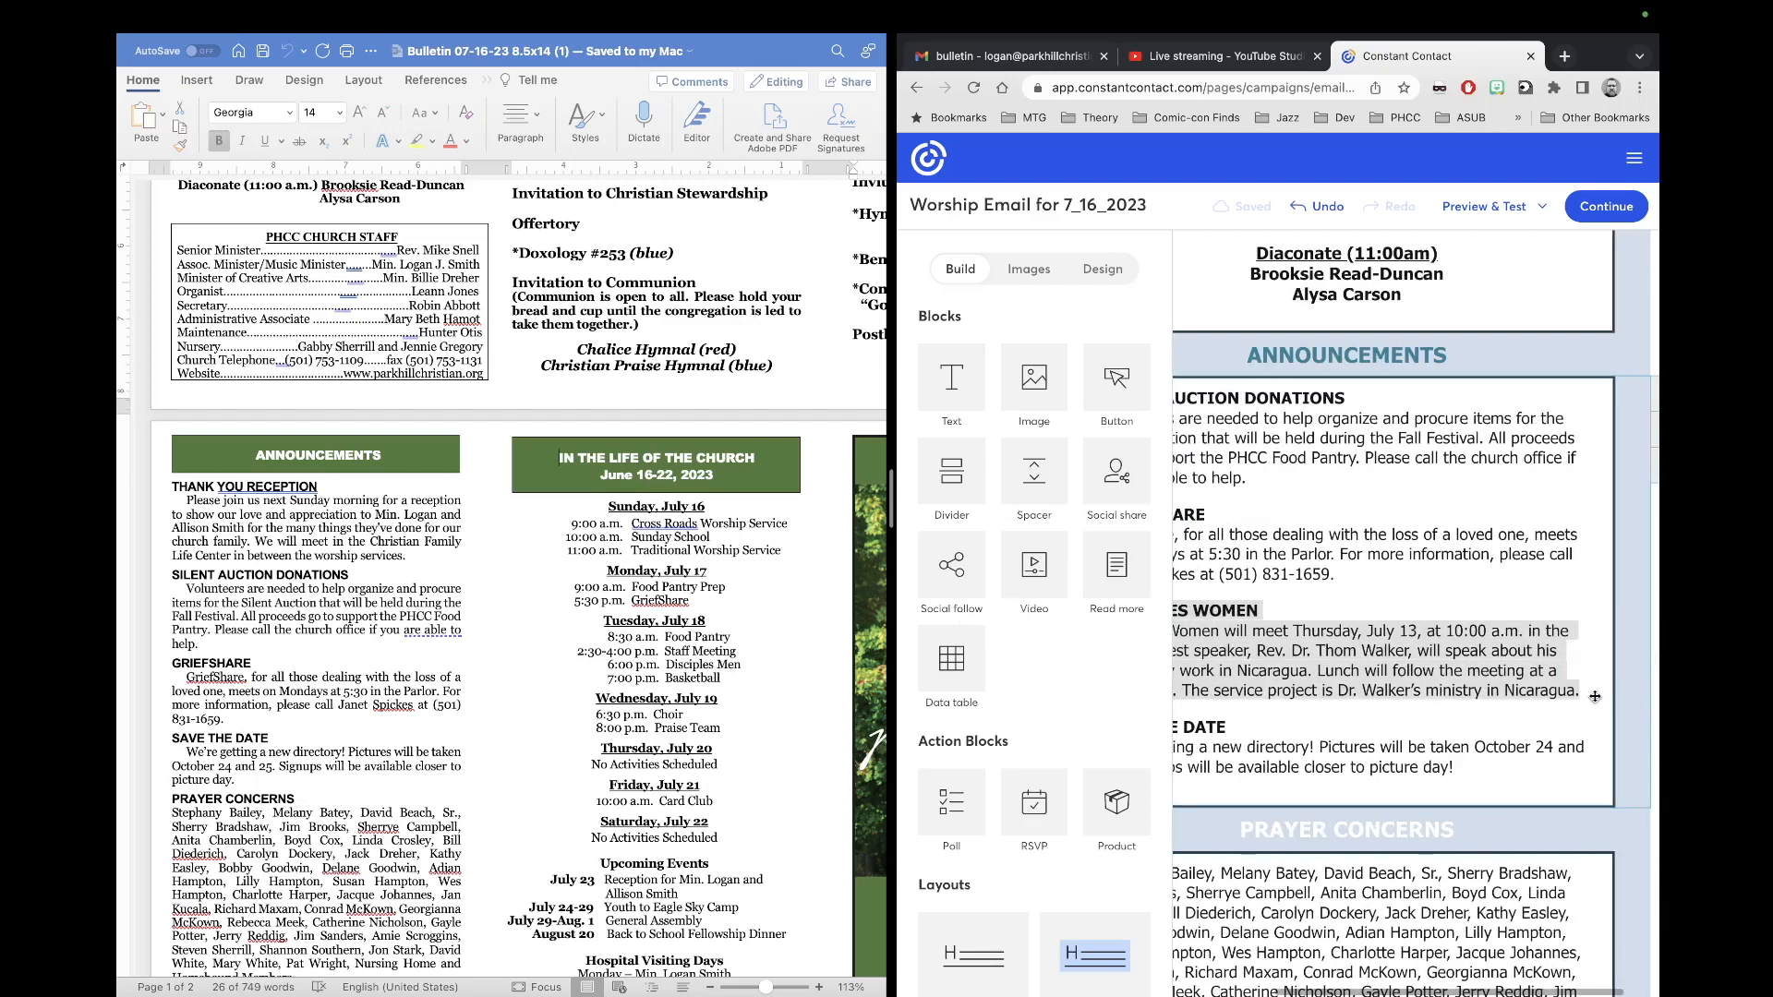
{"action": "key", "text": "BackSpace"}
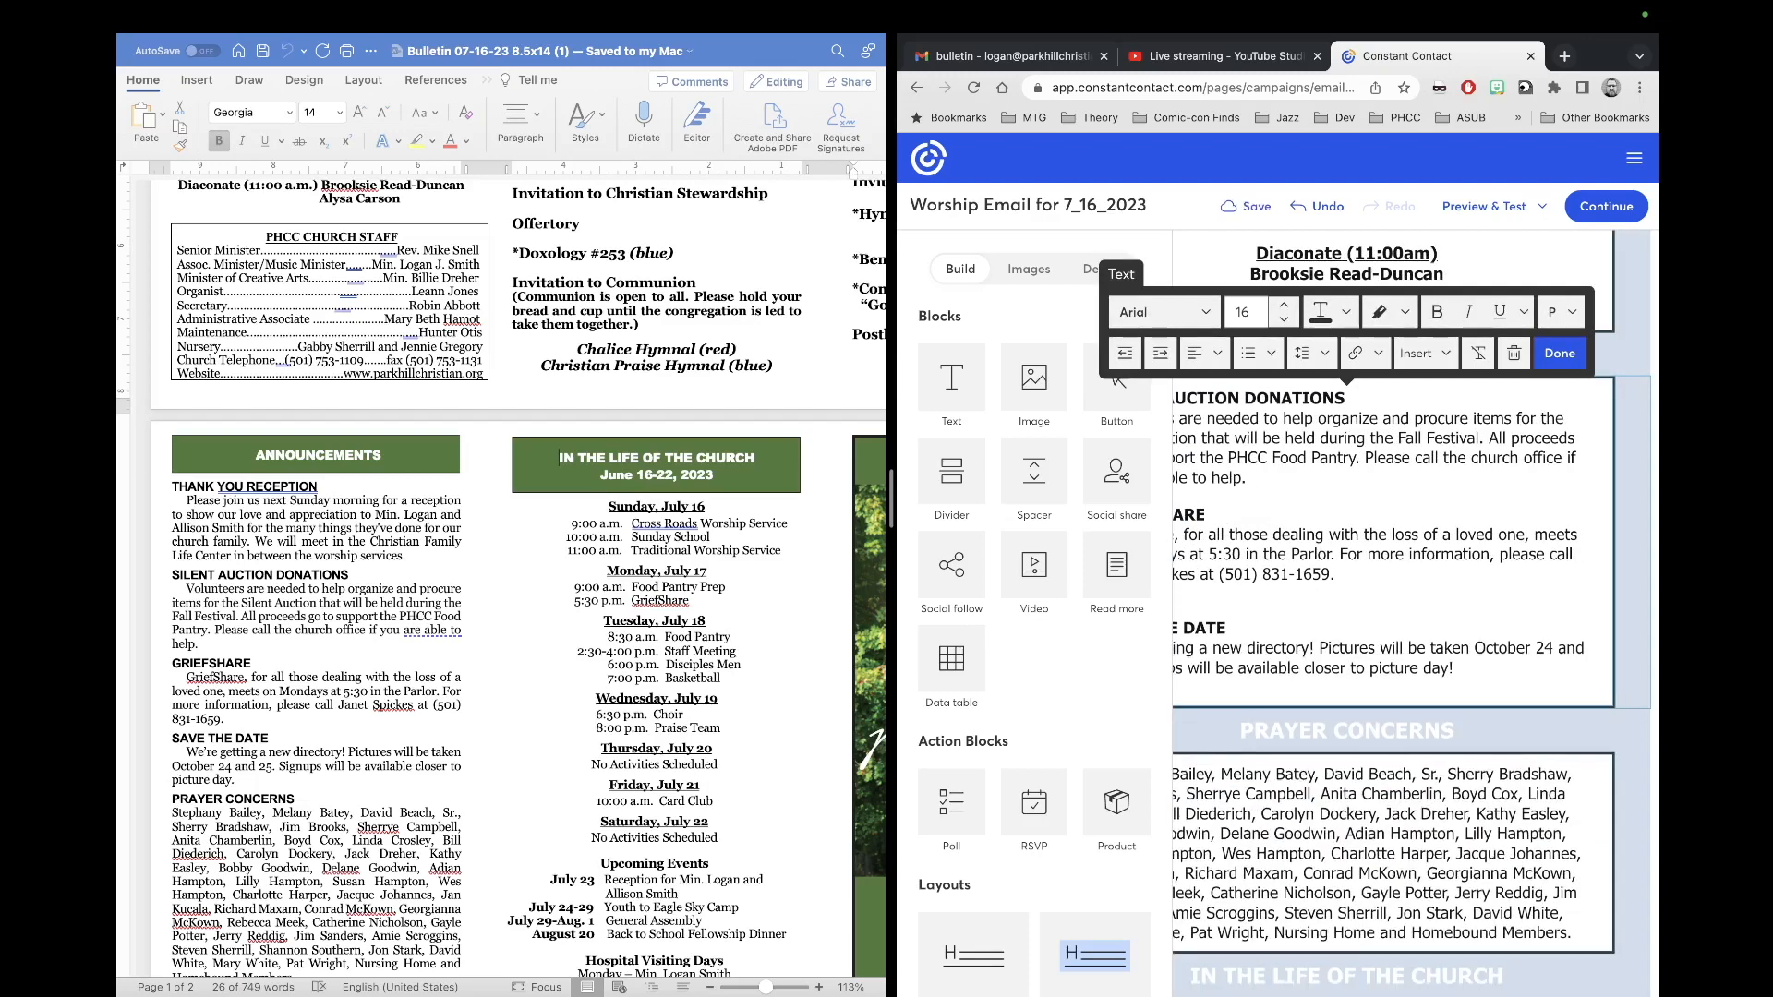
{"action": "scroll", "coordinate": [1385, 628], "scroll_direction": "left", "scroll_amount": 2}
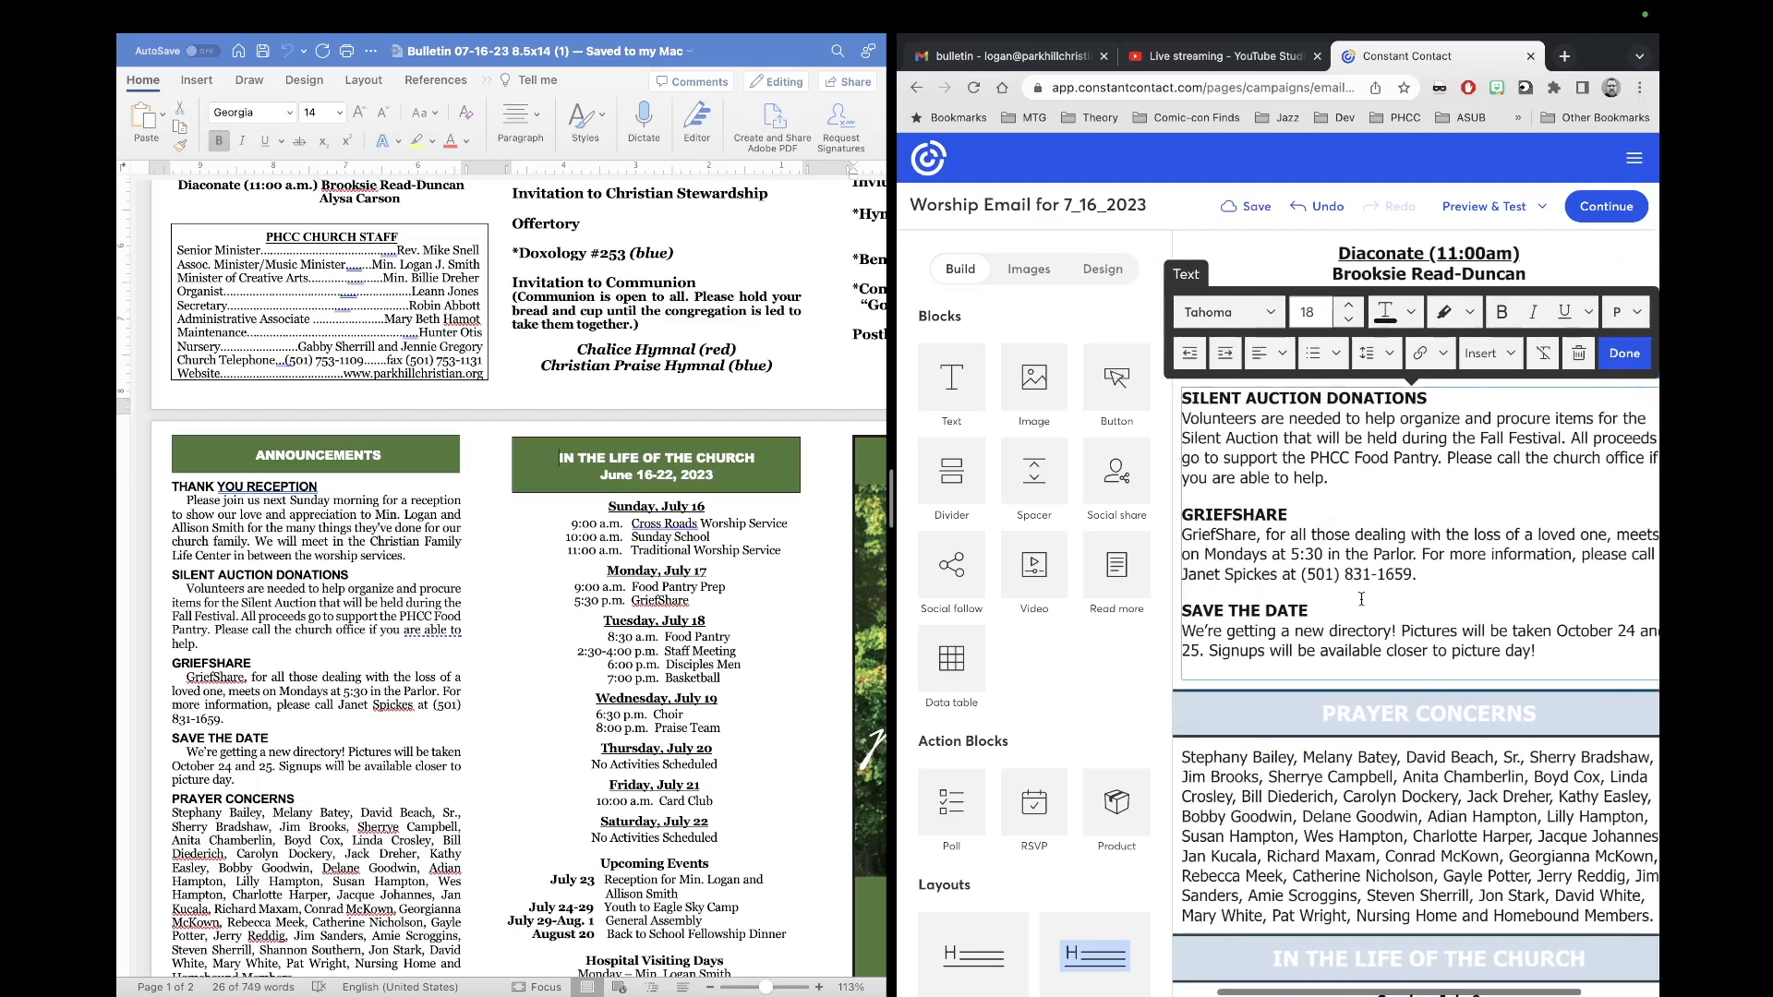
{"action": "scroll", "coordinate": [1385, 628], "scroll_direction": "up", "scroll_amount": 1}
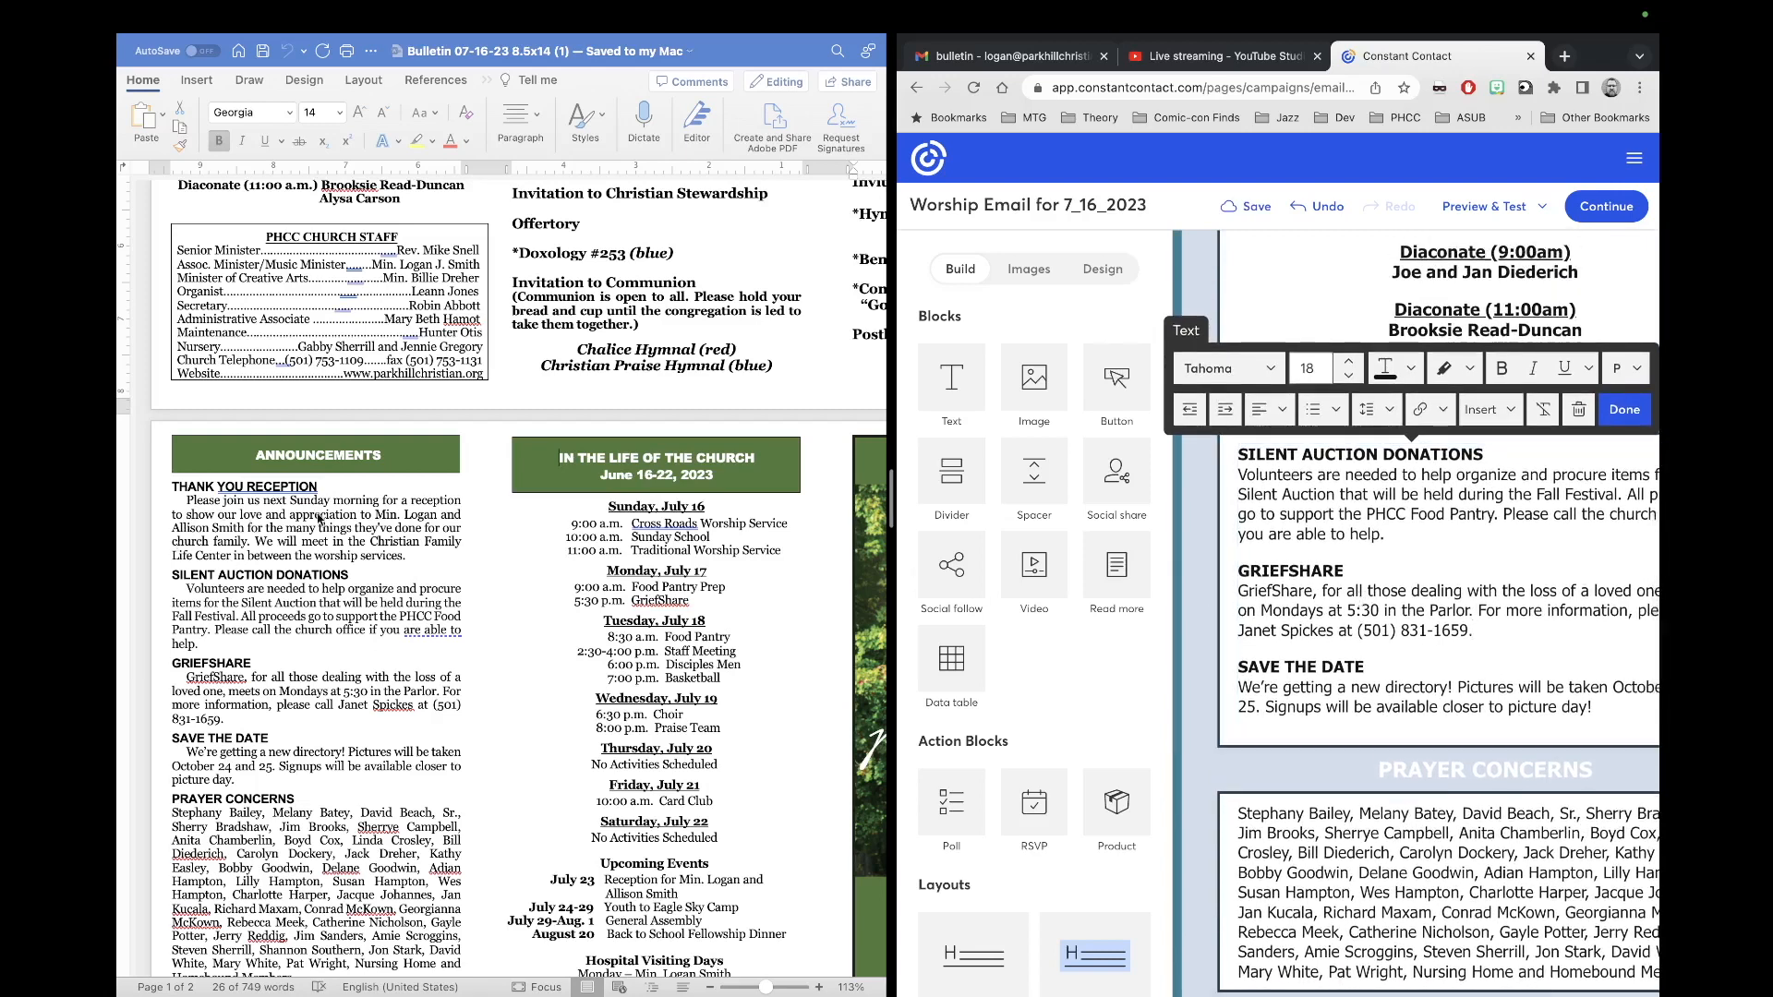
{"action": "left_click_drag", "start_coordinate": [410, 562], "coordinate": [148, 489]}
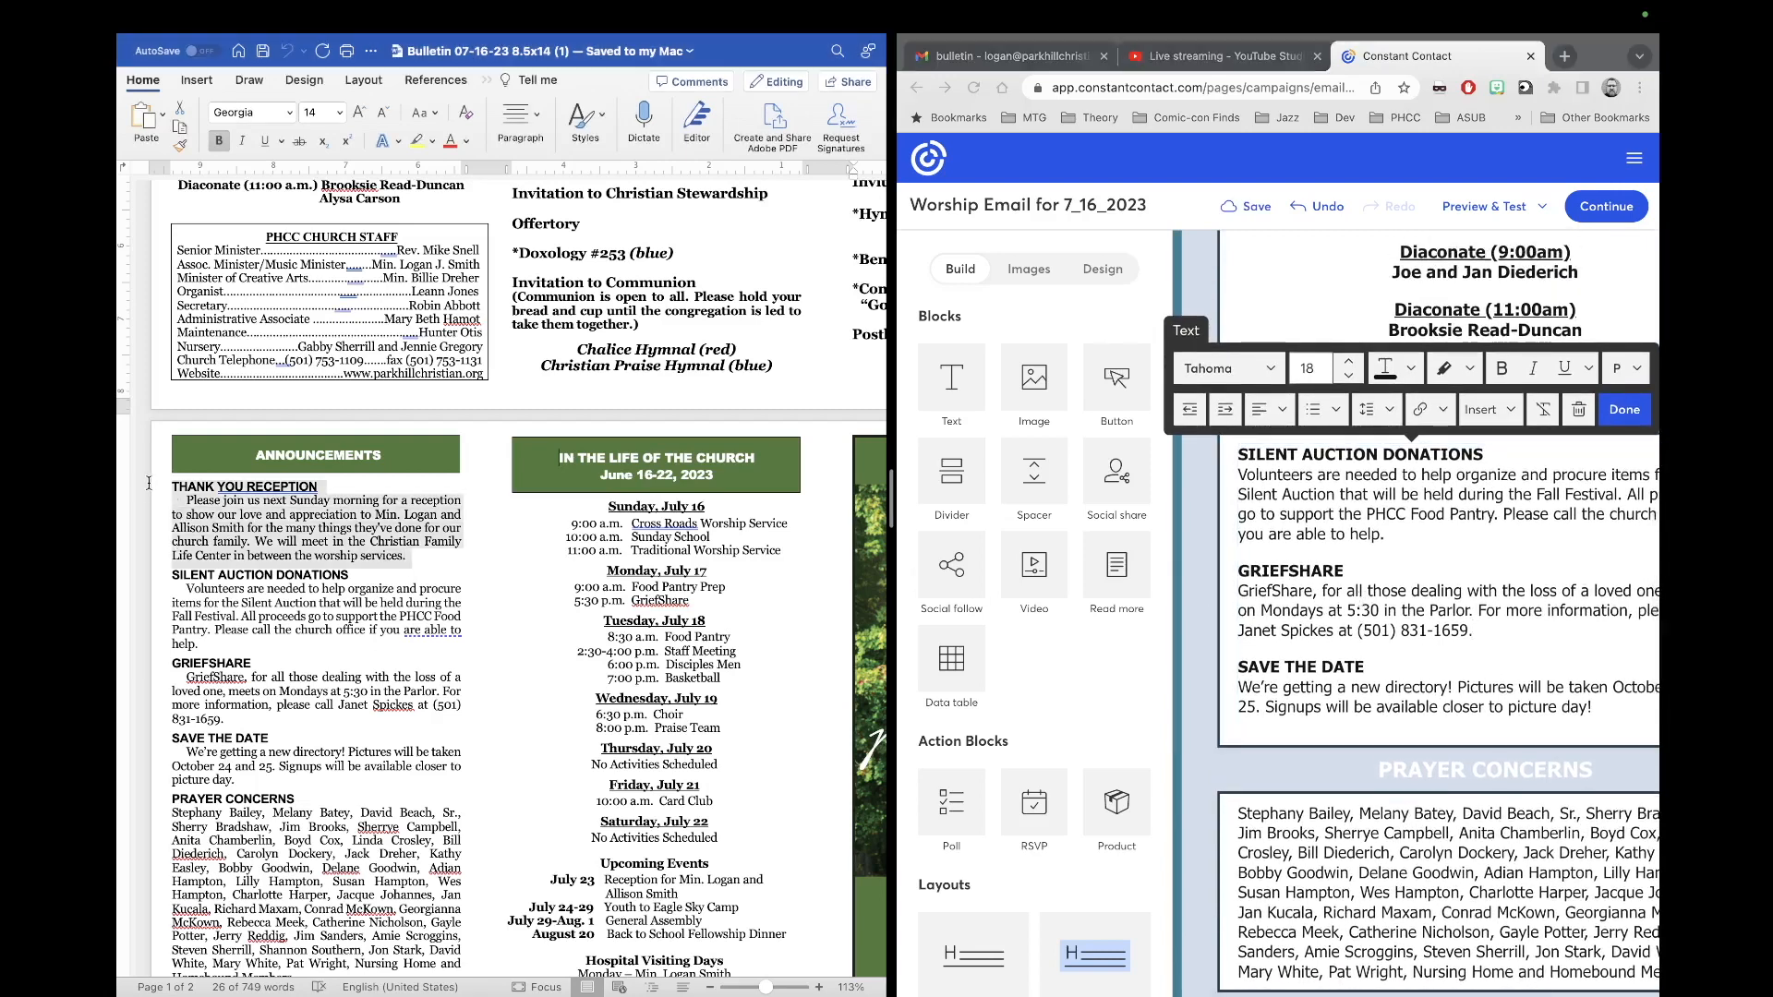
Step: Paste the bulletin's THANK YOU RECEPTION paragraph on a new line above SILENT AUCTION DONATIONS
{"action": "right_click", "coordinate": [220, 520]}
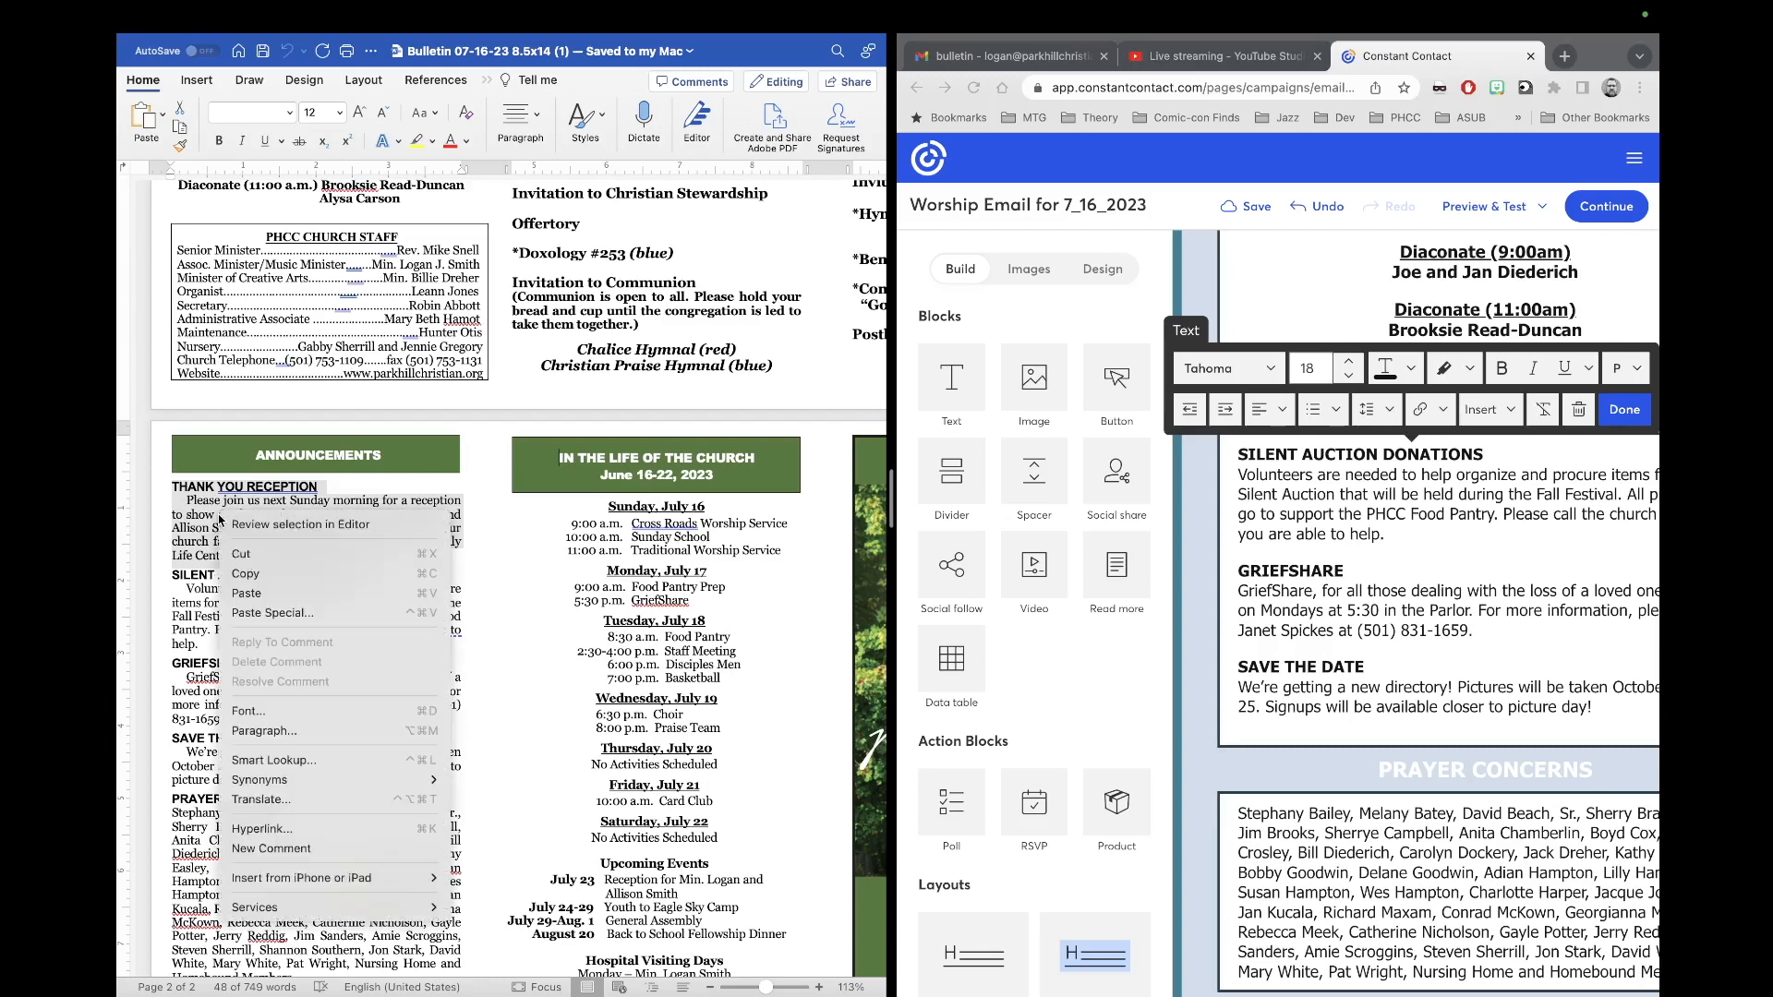
{"action": "left_click", "coordinate": [268, 576]}
{"action": "left_click", "coordinate": [1249, 458]}
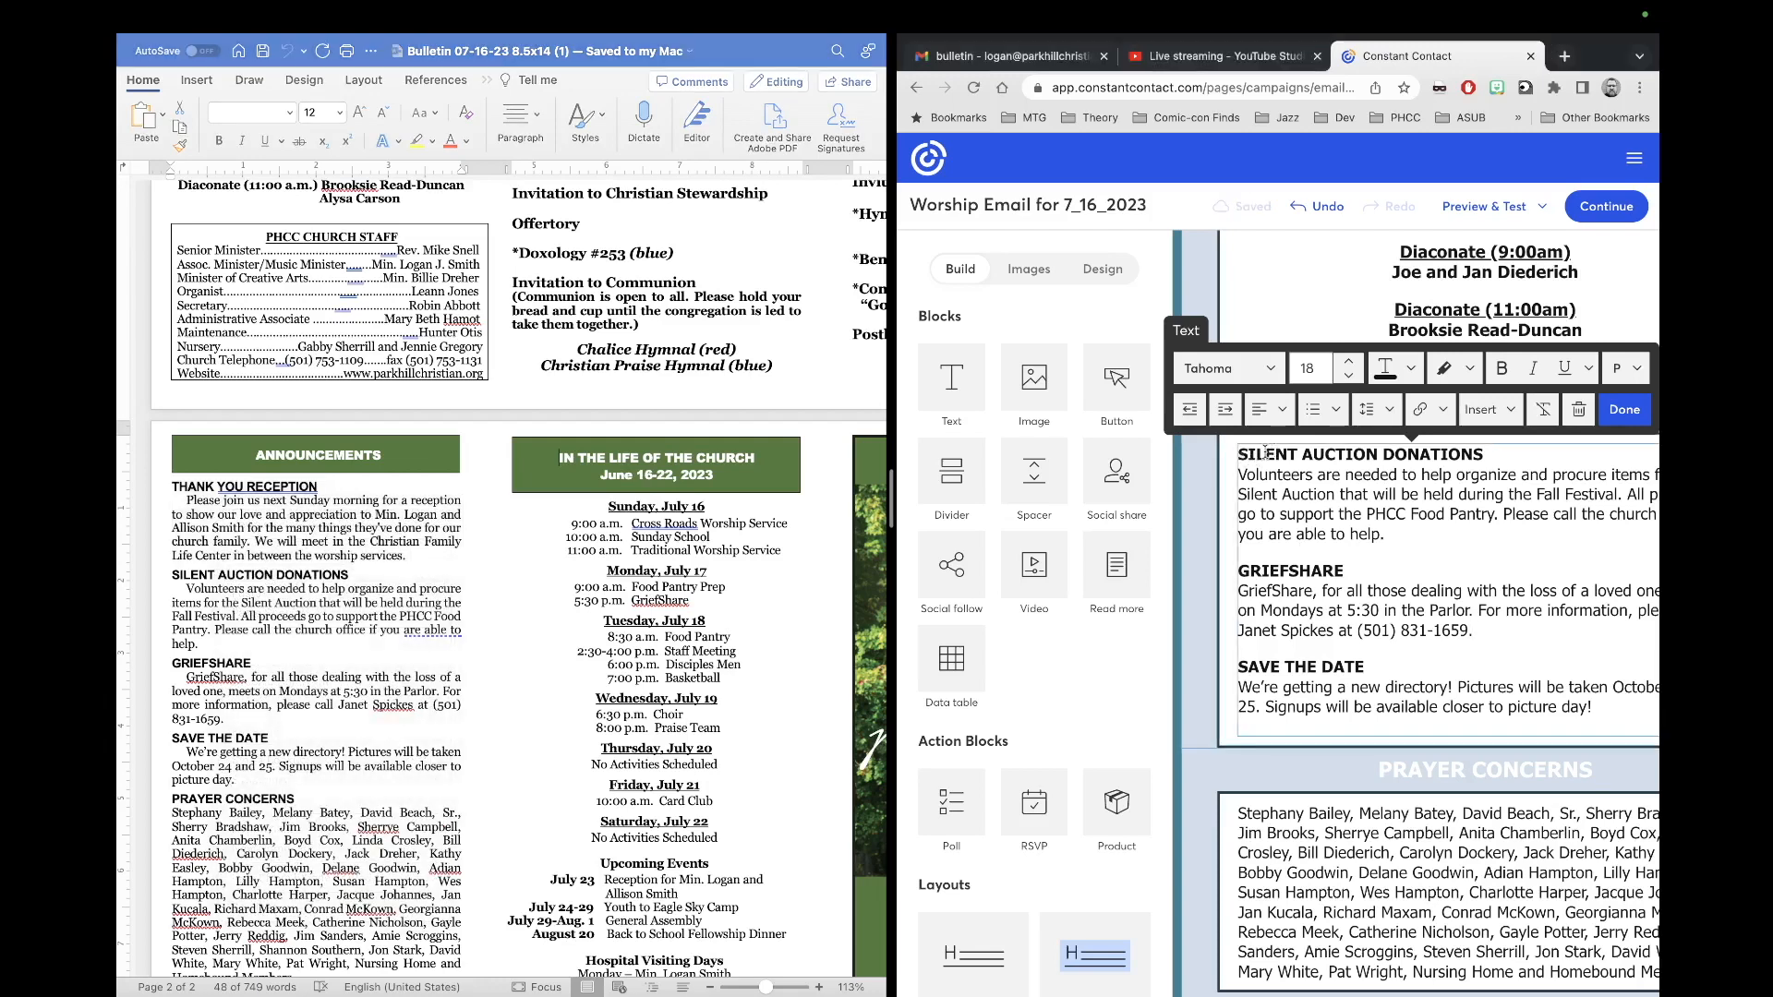
{"action": "left_click", "coordinate": [1241, 456]}
{"action": "key", "text": "Return"}
{"action": "key", "text": "Up"}
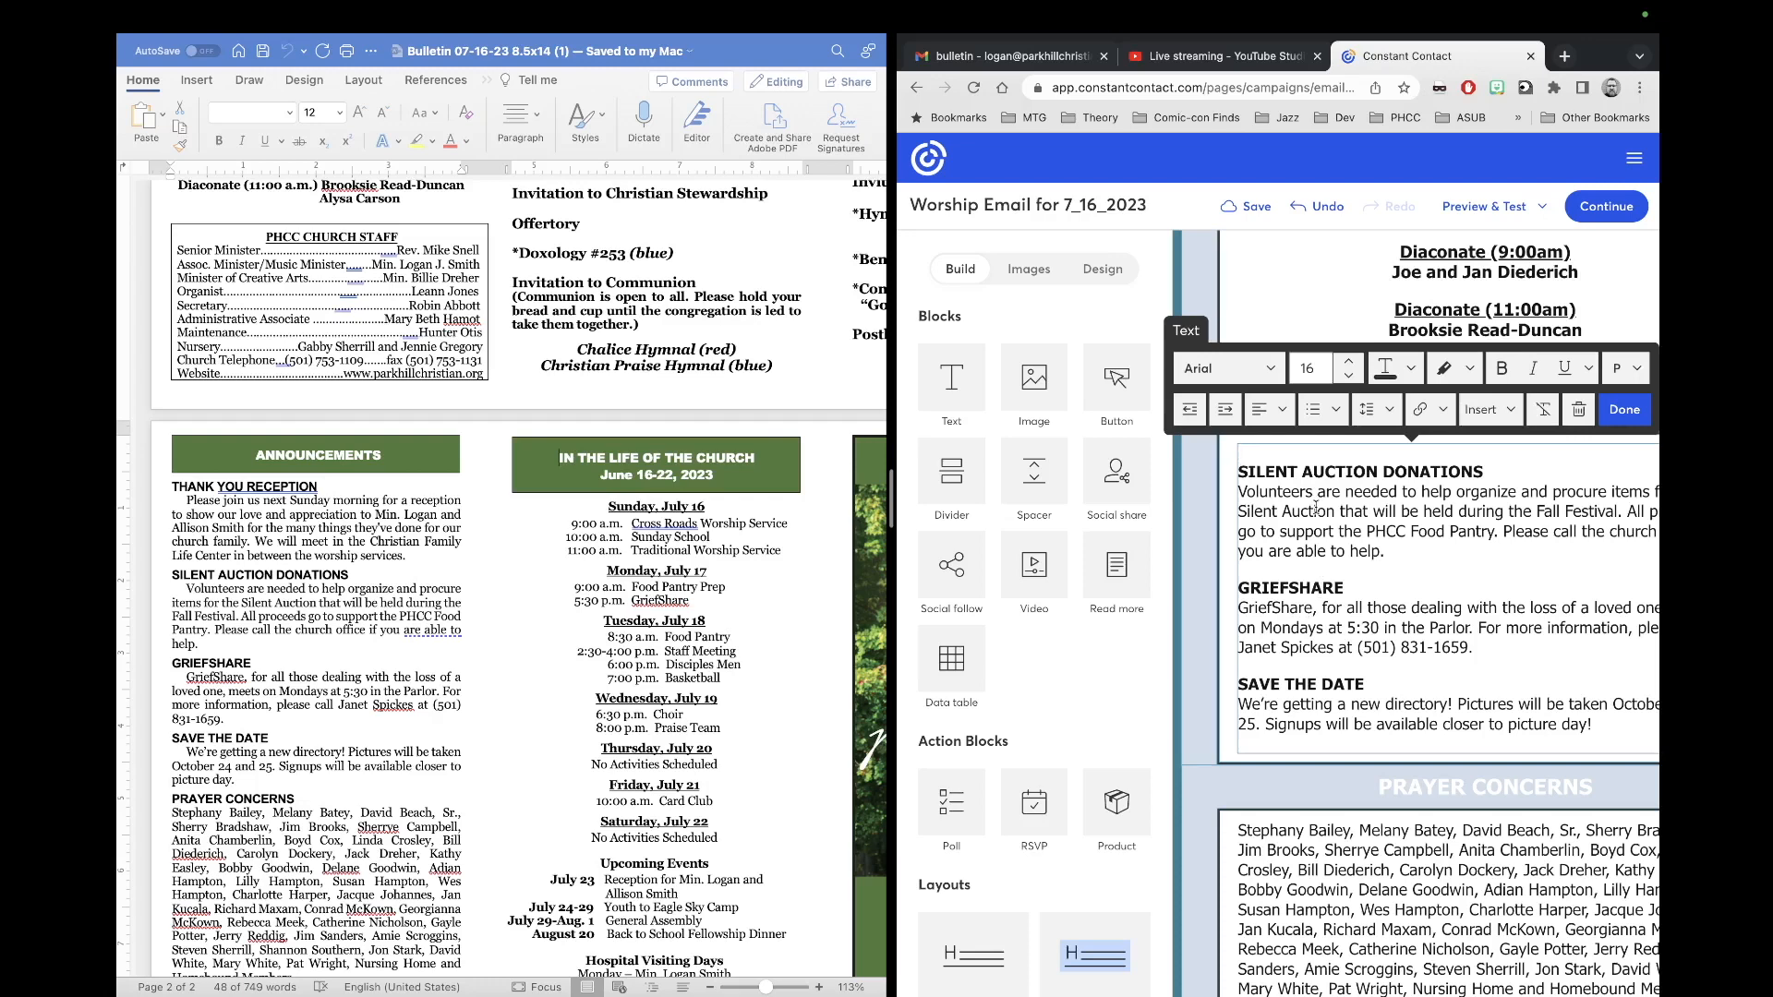
{"action": "key", "text": "super+v"}
{"action": "left_click", "coordinate": [1243, 535]}
{"action": "right_click", "coordinate": [1245, 532]}
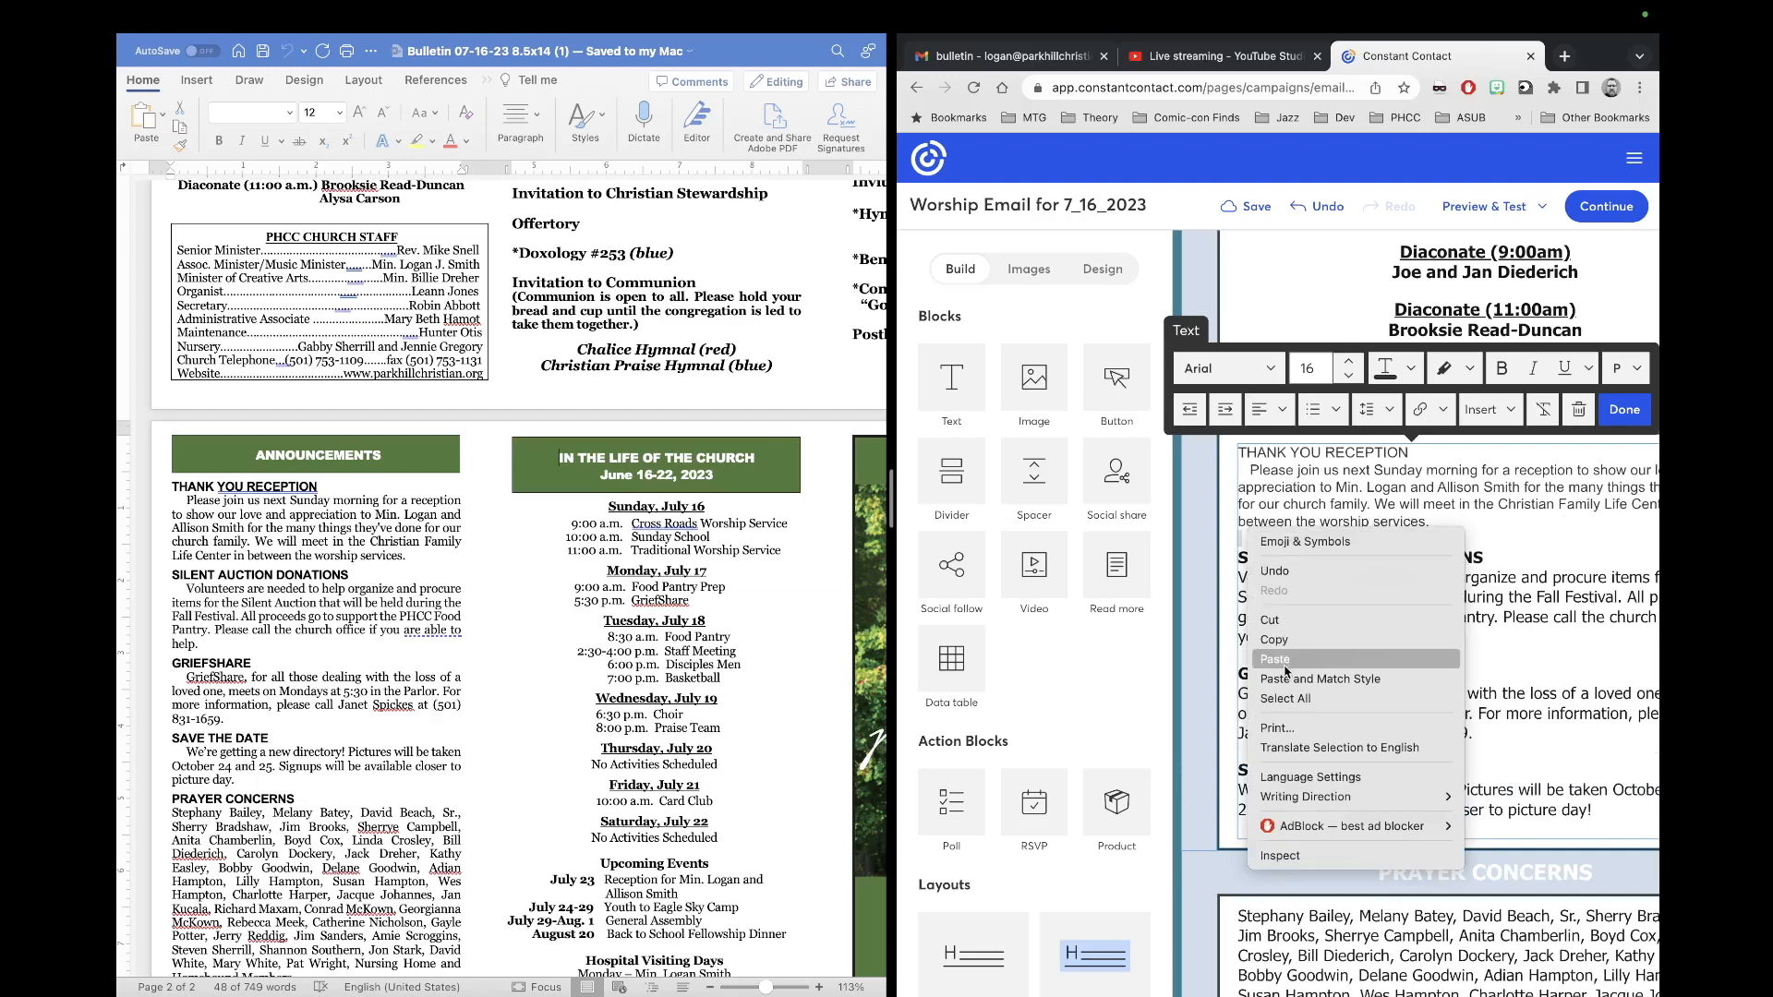
{"action": "left_click", "coordinate": [1422, 462]}
{"action": "left_click_drag", "start_coordinate": [1413, 452], "coordinate": [1244, 444]}
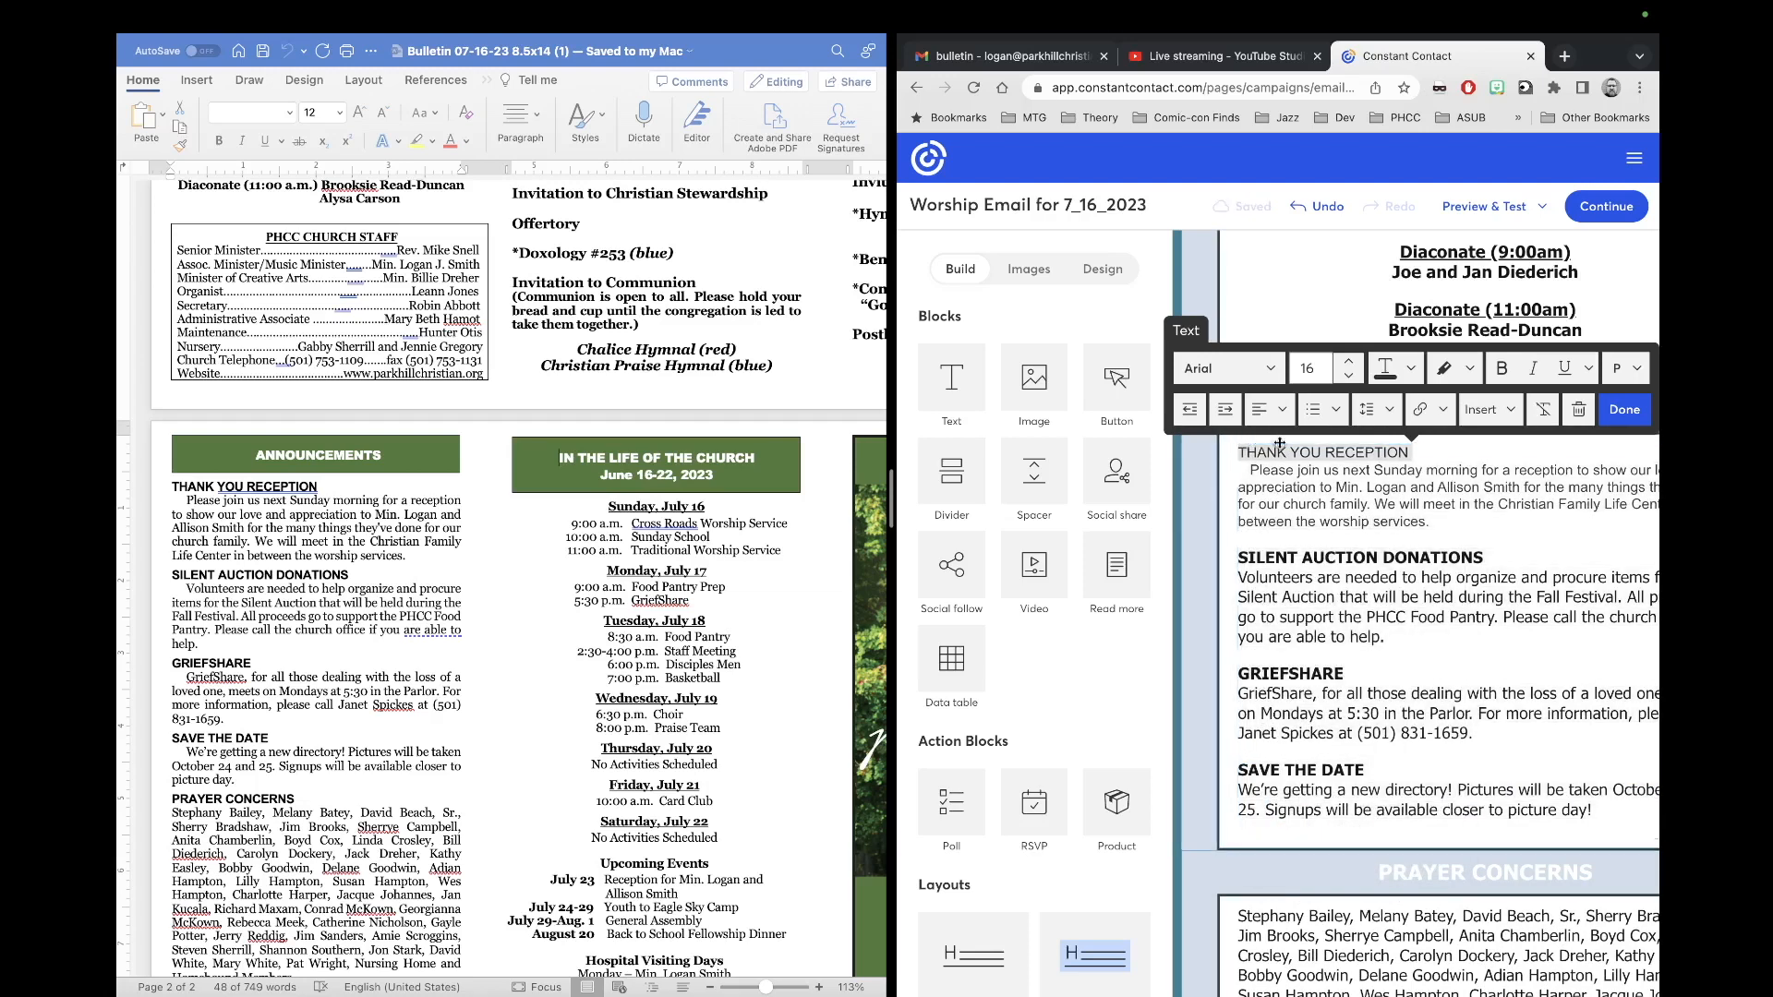
Step: Bold the THANK YOU RECEPTION heading and give the reception text the darkest text colour
{"action": "key", "text": "super+b"}
{"action": "left_click", "coordinate": [1355, 450]}
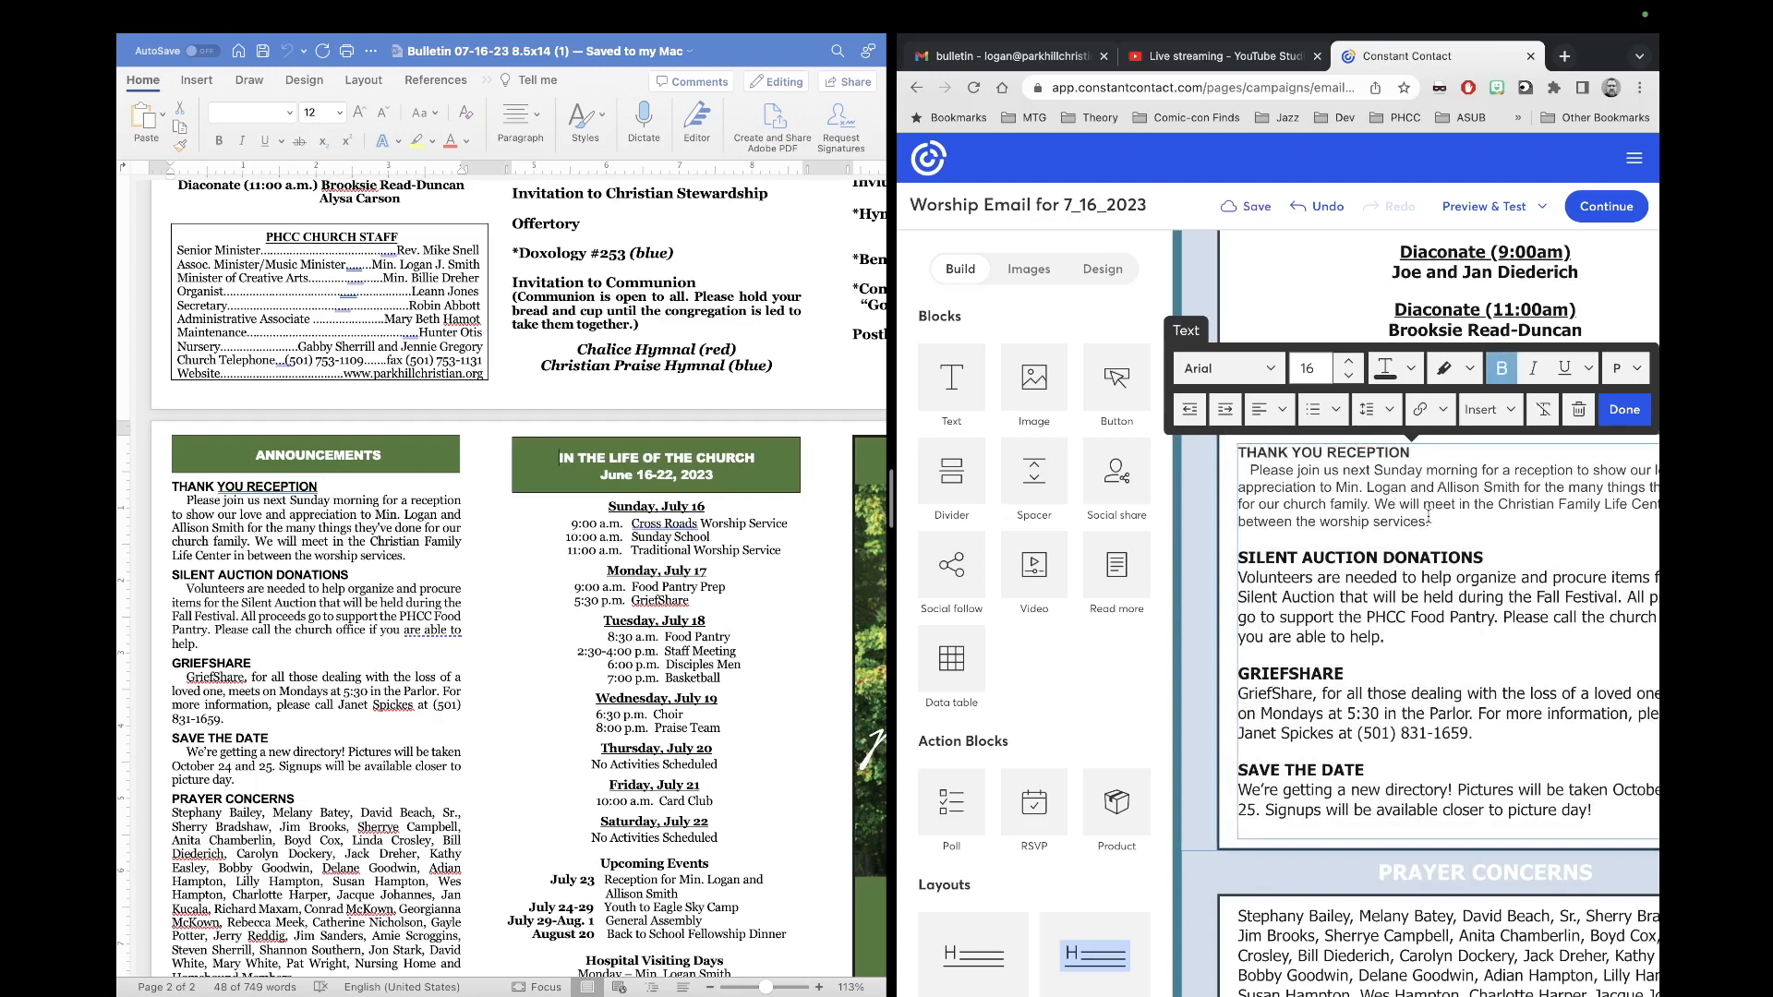
{"action": "left_click_drag", "start_coordinate": [1434, 523], "coordinate": [1235, 451]}
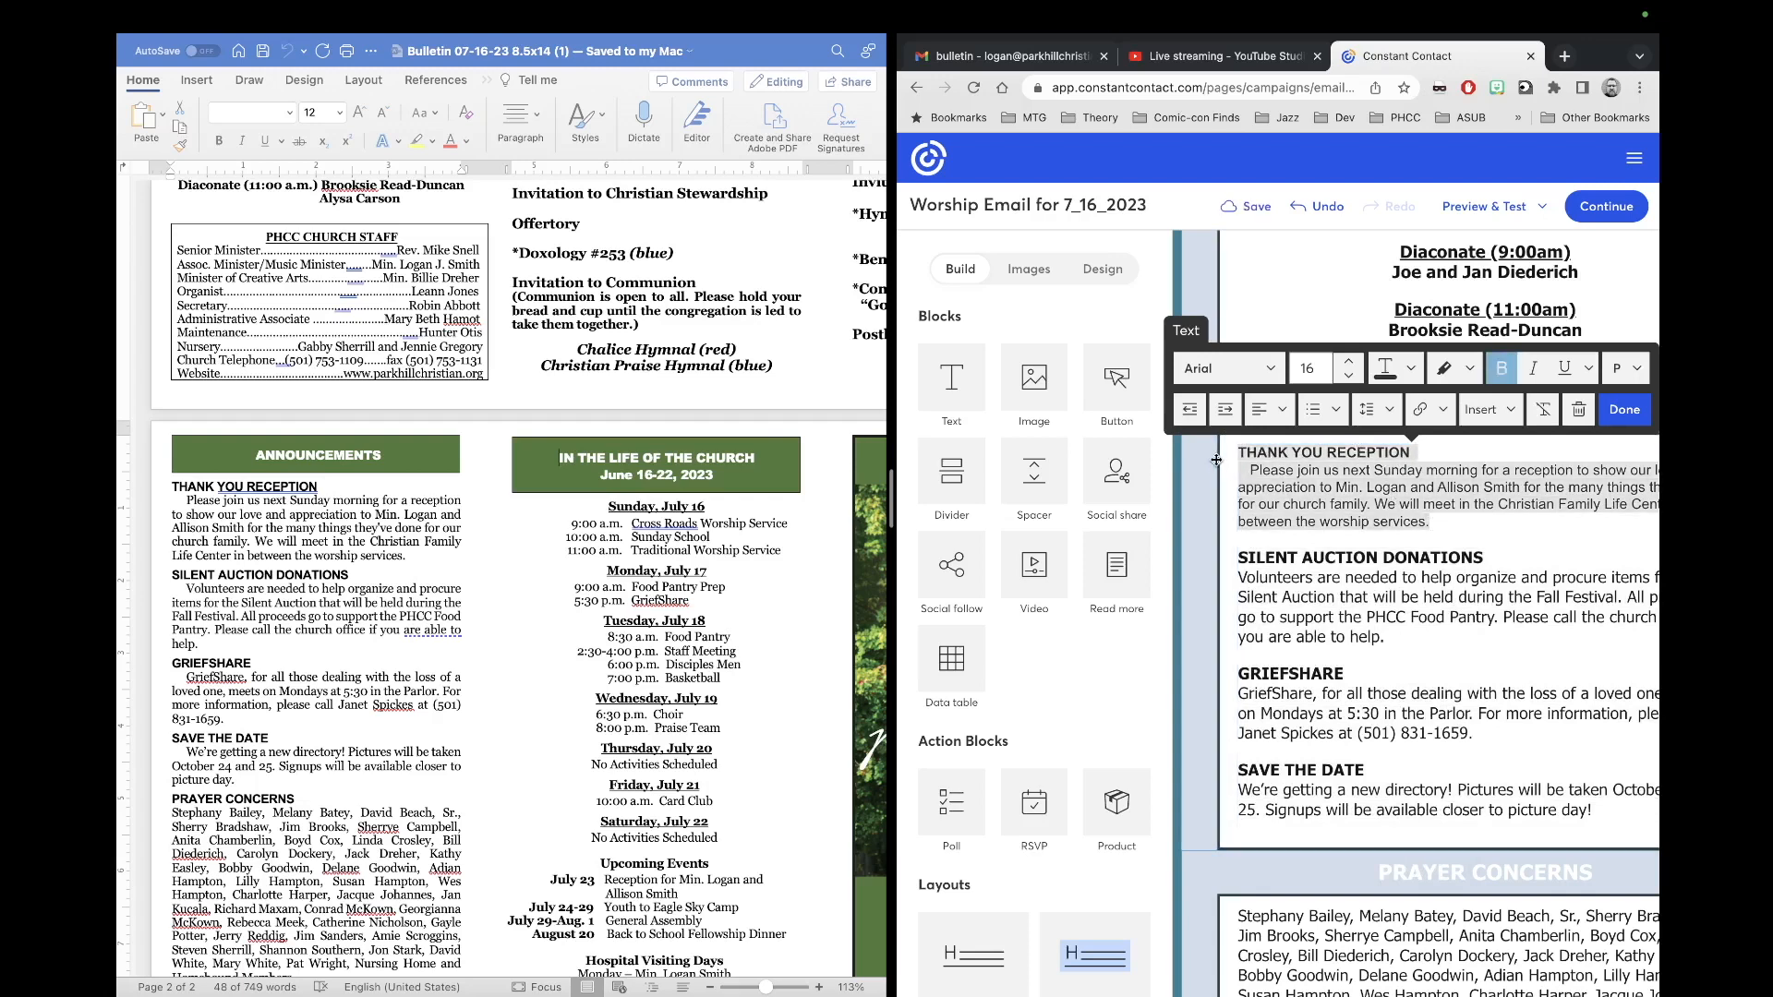
{"action": "left_click", "coordinate": [1263, 369]}
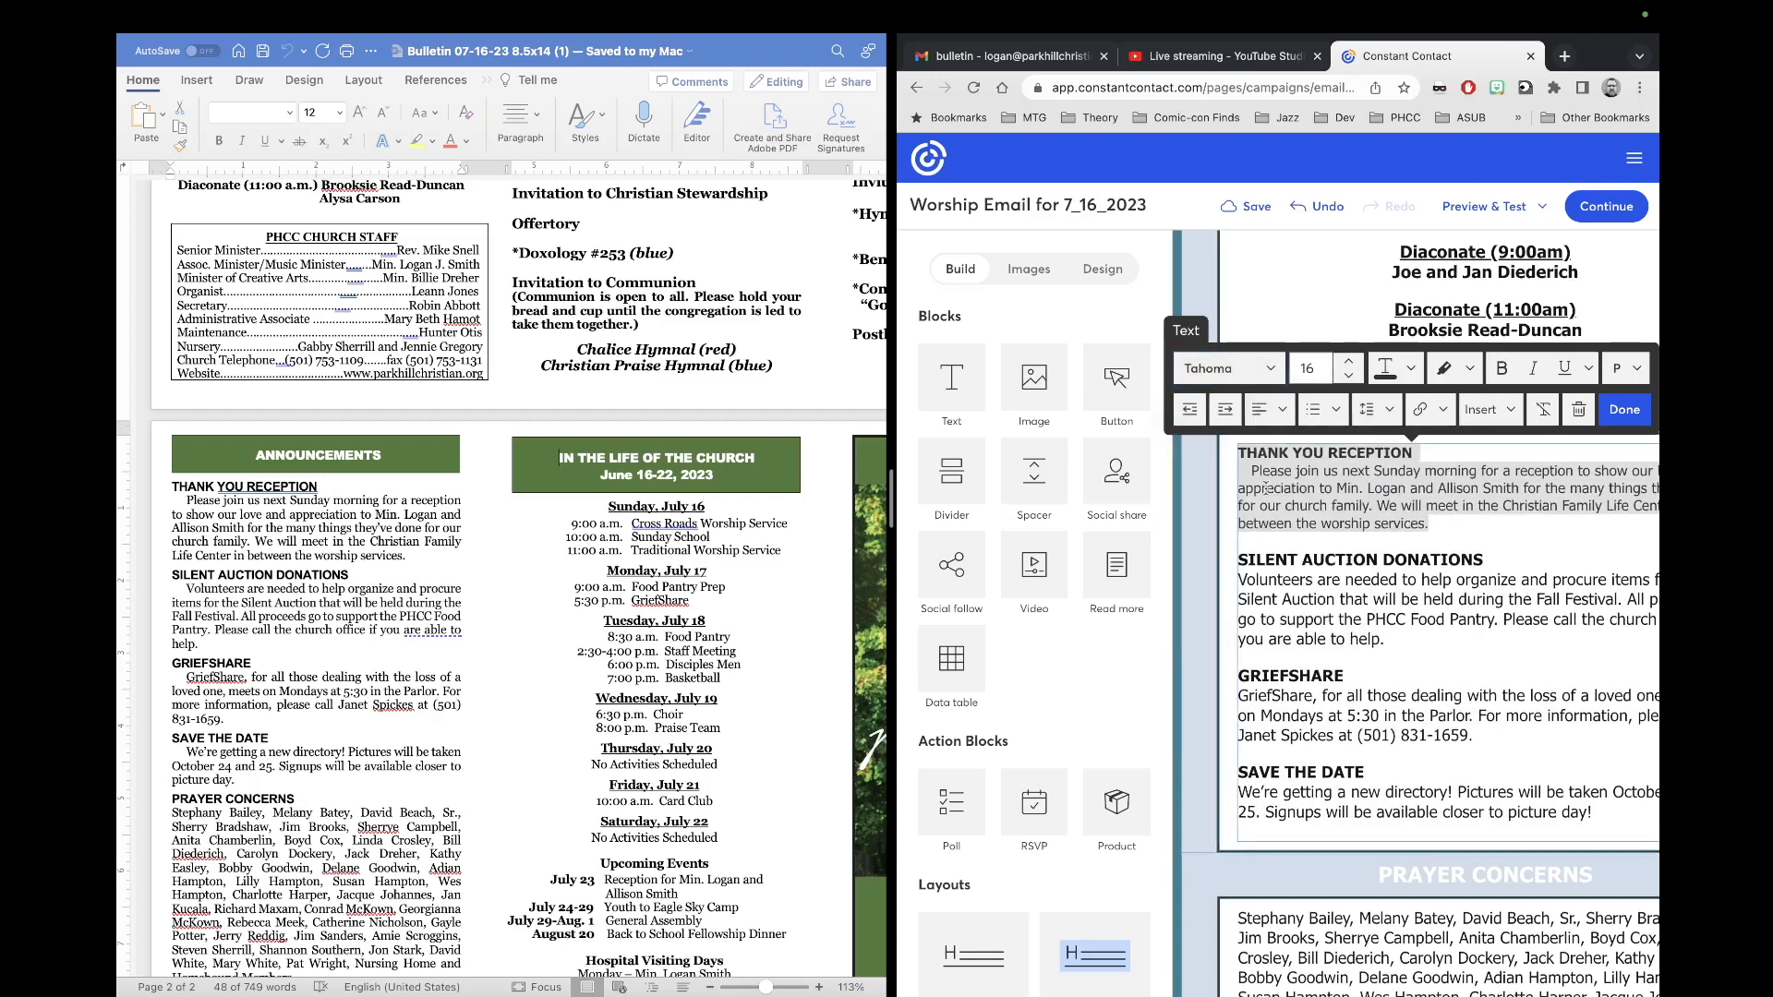
{"action": "left_click", "coordinate": [1410, 369]}
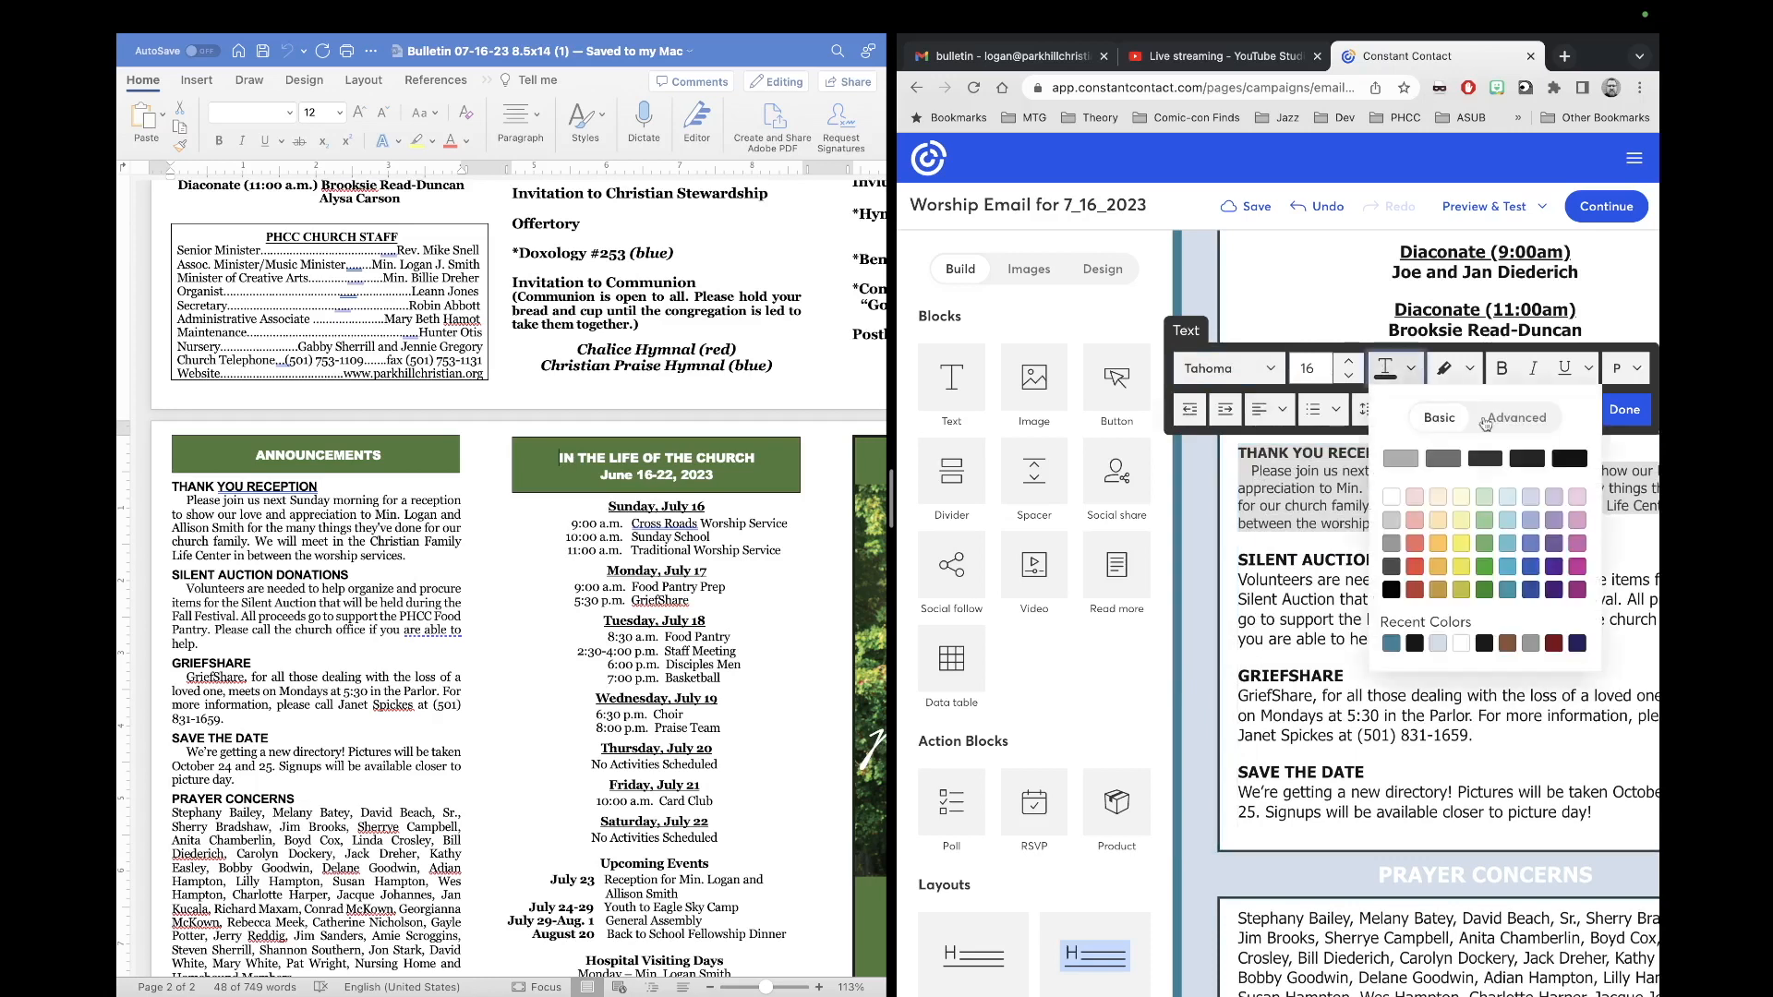
{"action": "left_click", "coordinate": [1563, 461]}
Step: Remove the reception paragraph's leading indent and enlarge its text to size 18
{"action": "left_click", "coordinate": [1364, 444]}
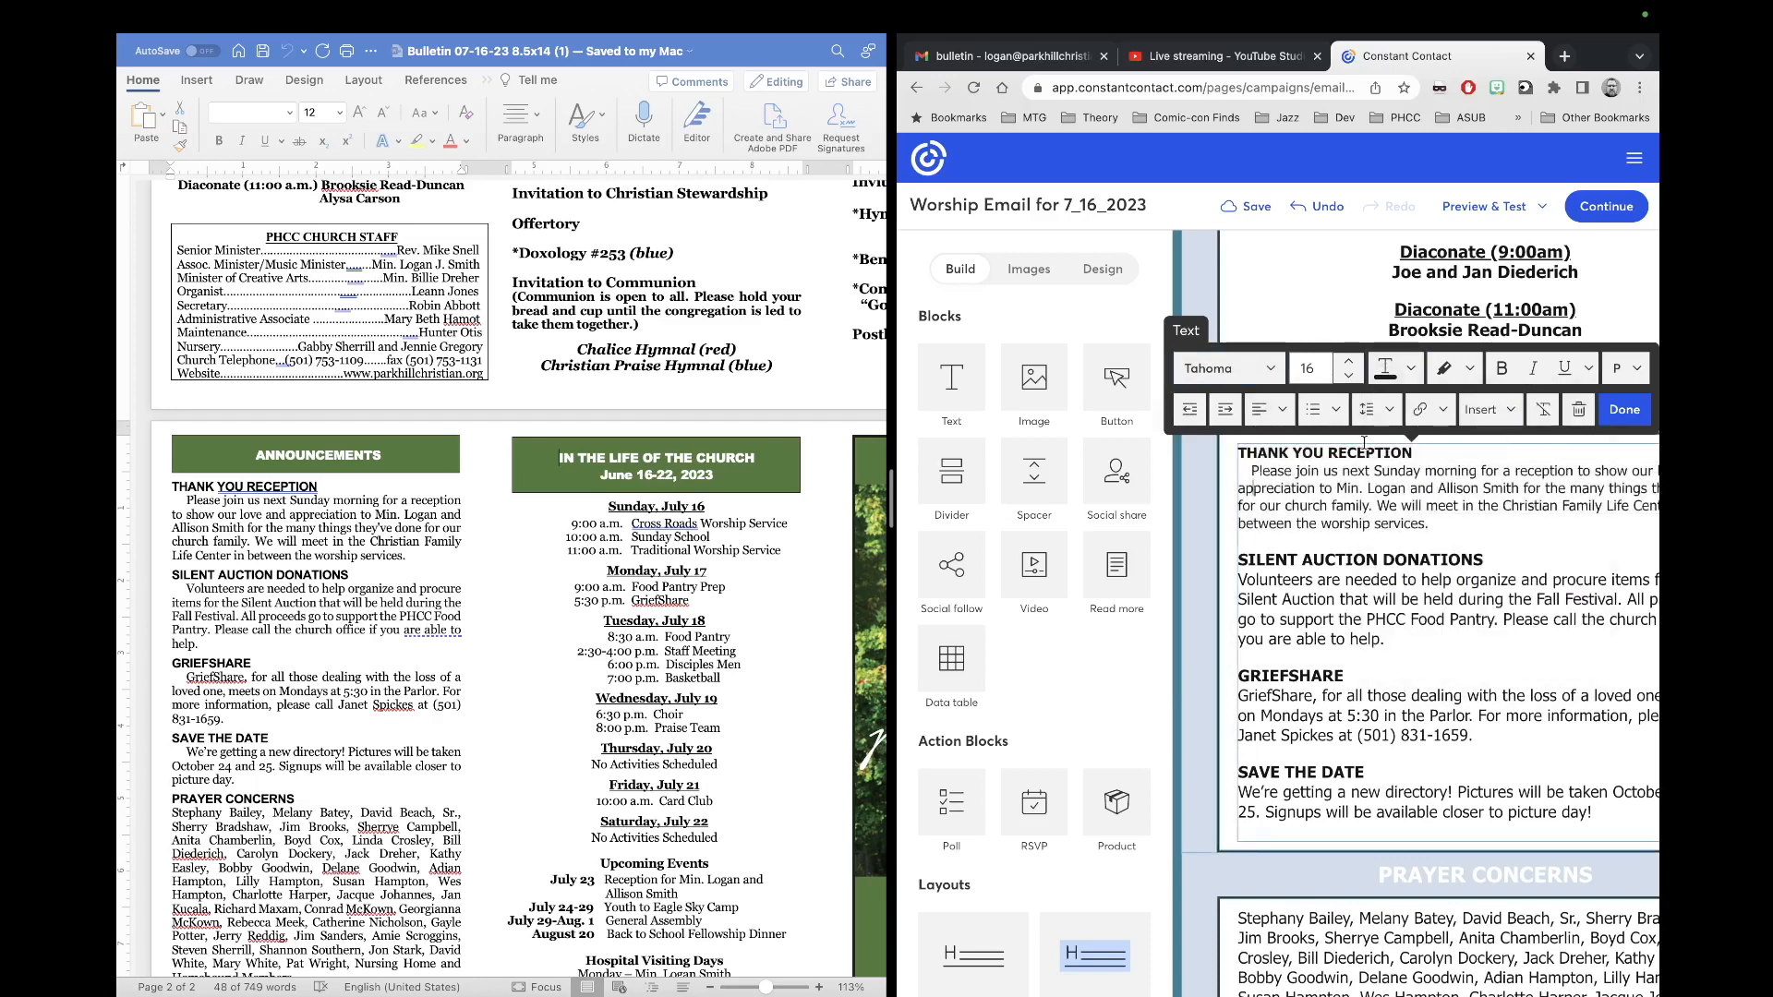
{"action": "key", "text": "BackSpace"}
{"action": "key", "text": "BackSpace"}
{"action": "key", "text": "BackSpace"}
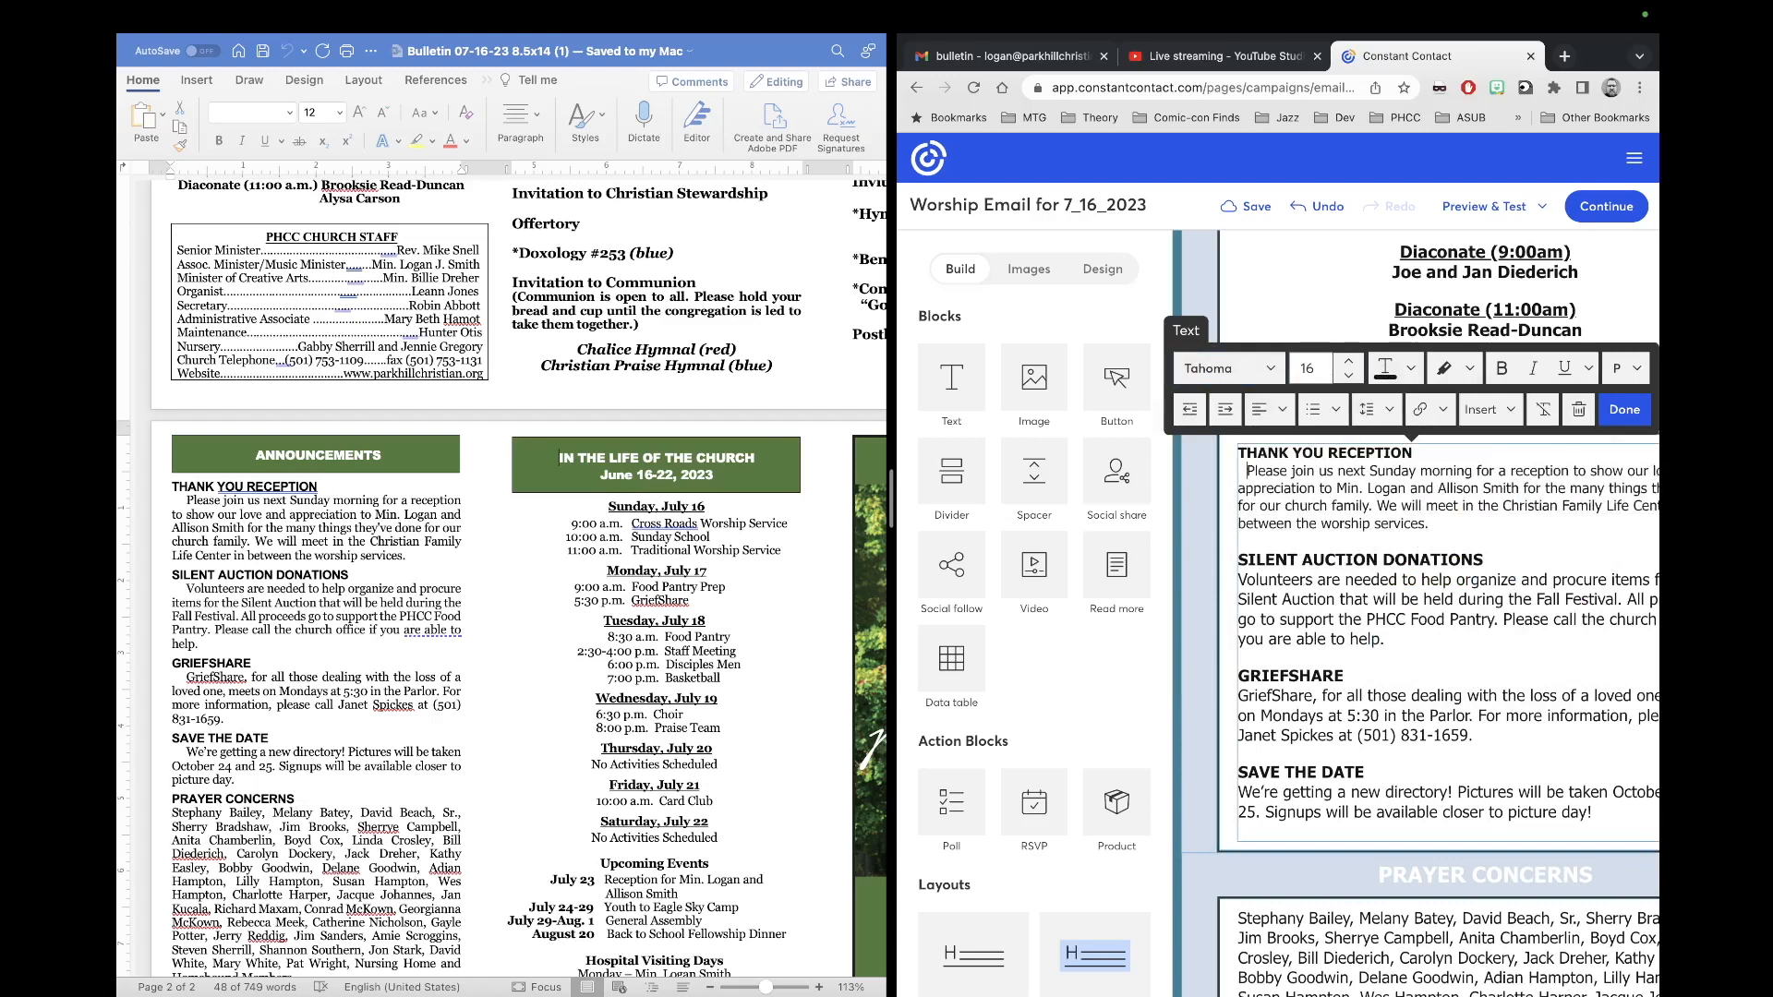
{"action": "left_click_drag", "start_coordinate": [1428, 524], "coordinate": [1240, 451]}
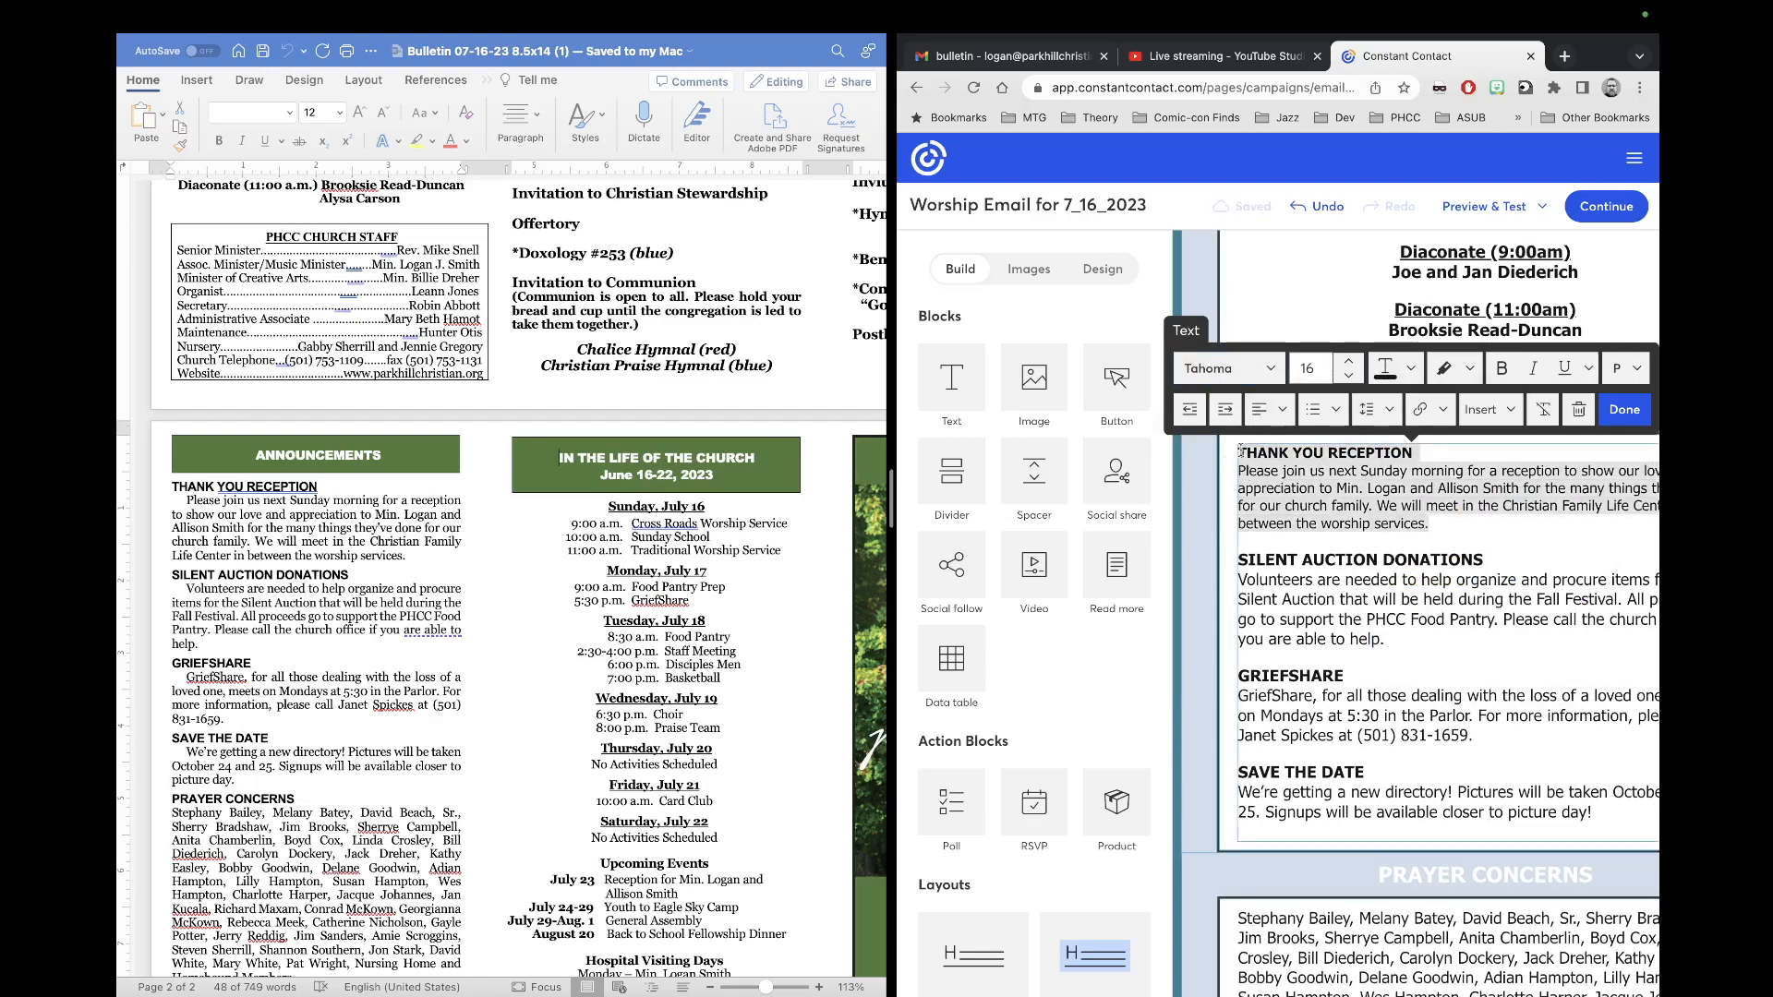
{"action": "left_click", "coordinate": [1348, 361]}
{"action": "left_click", "coordinate": [1413, 646]}
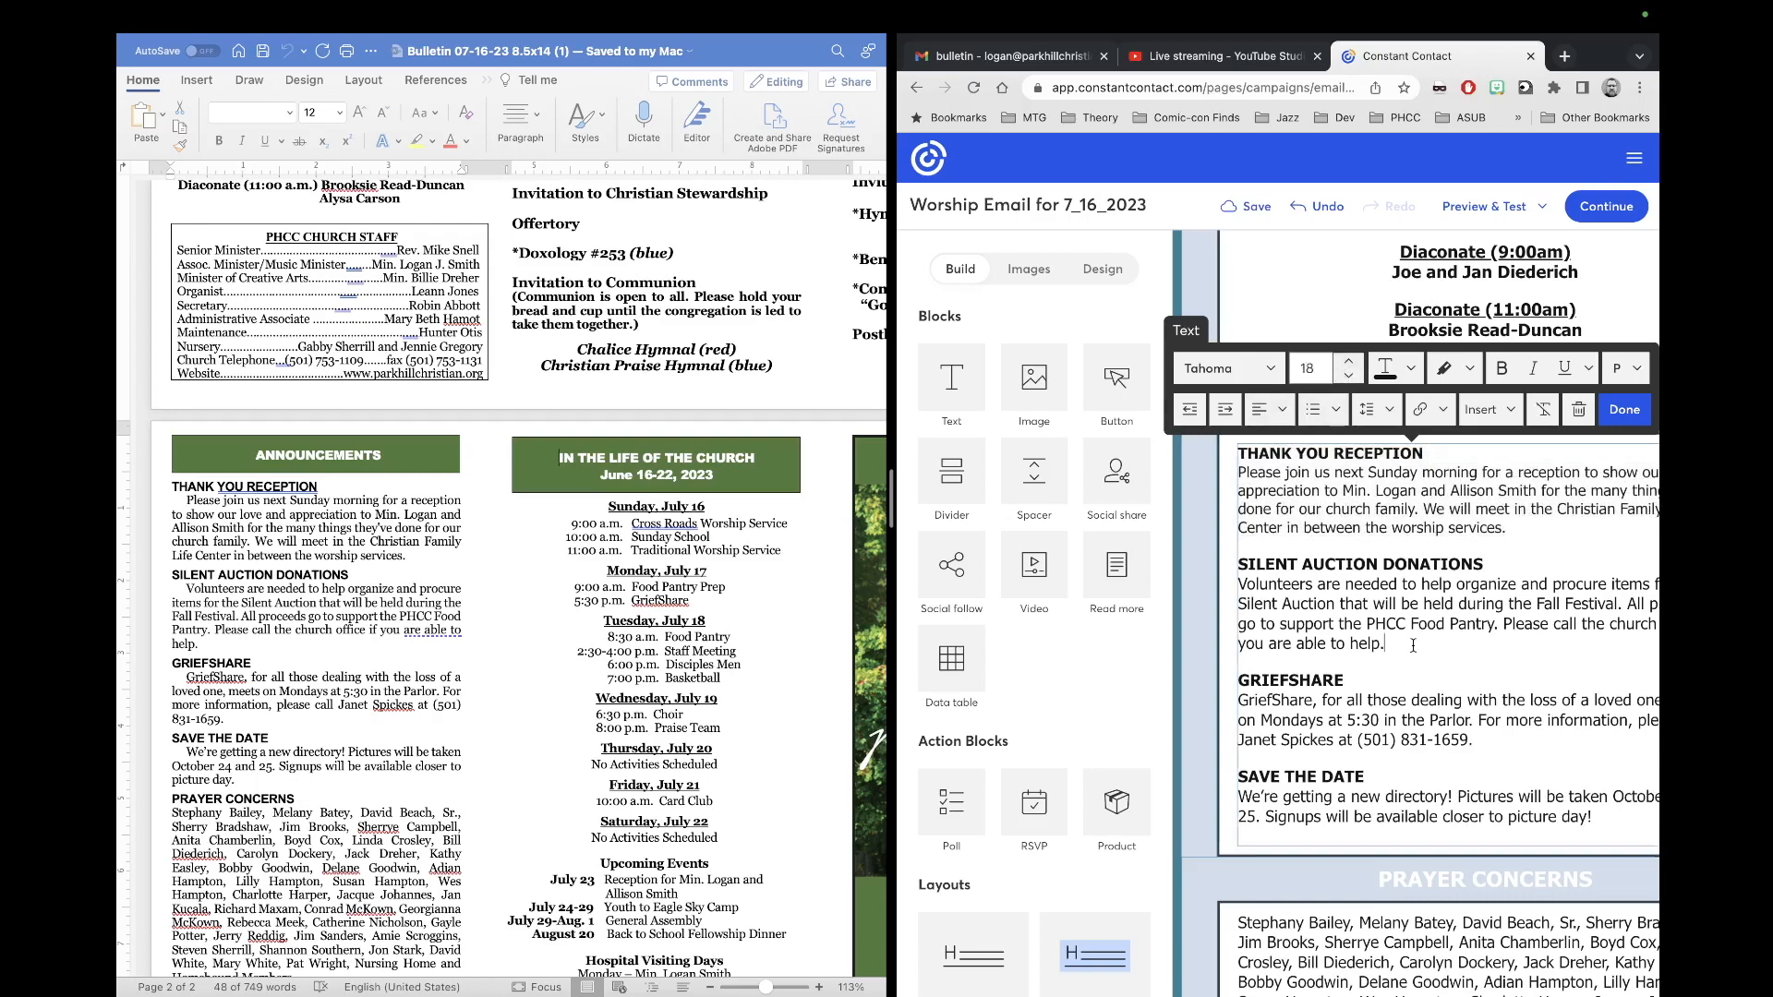
{"action": "scroll", "coordinate": [1413, 646], "scroll_direction": "right", "scroll_amount": 2}
{"action": "scroll", "coordinate": [1412, 646], "scroll_direction": "left", "scroll_amount": 2}
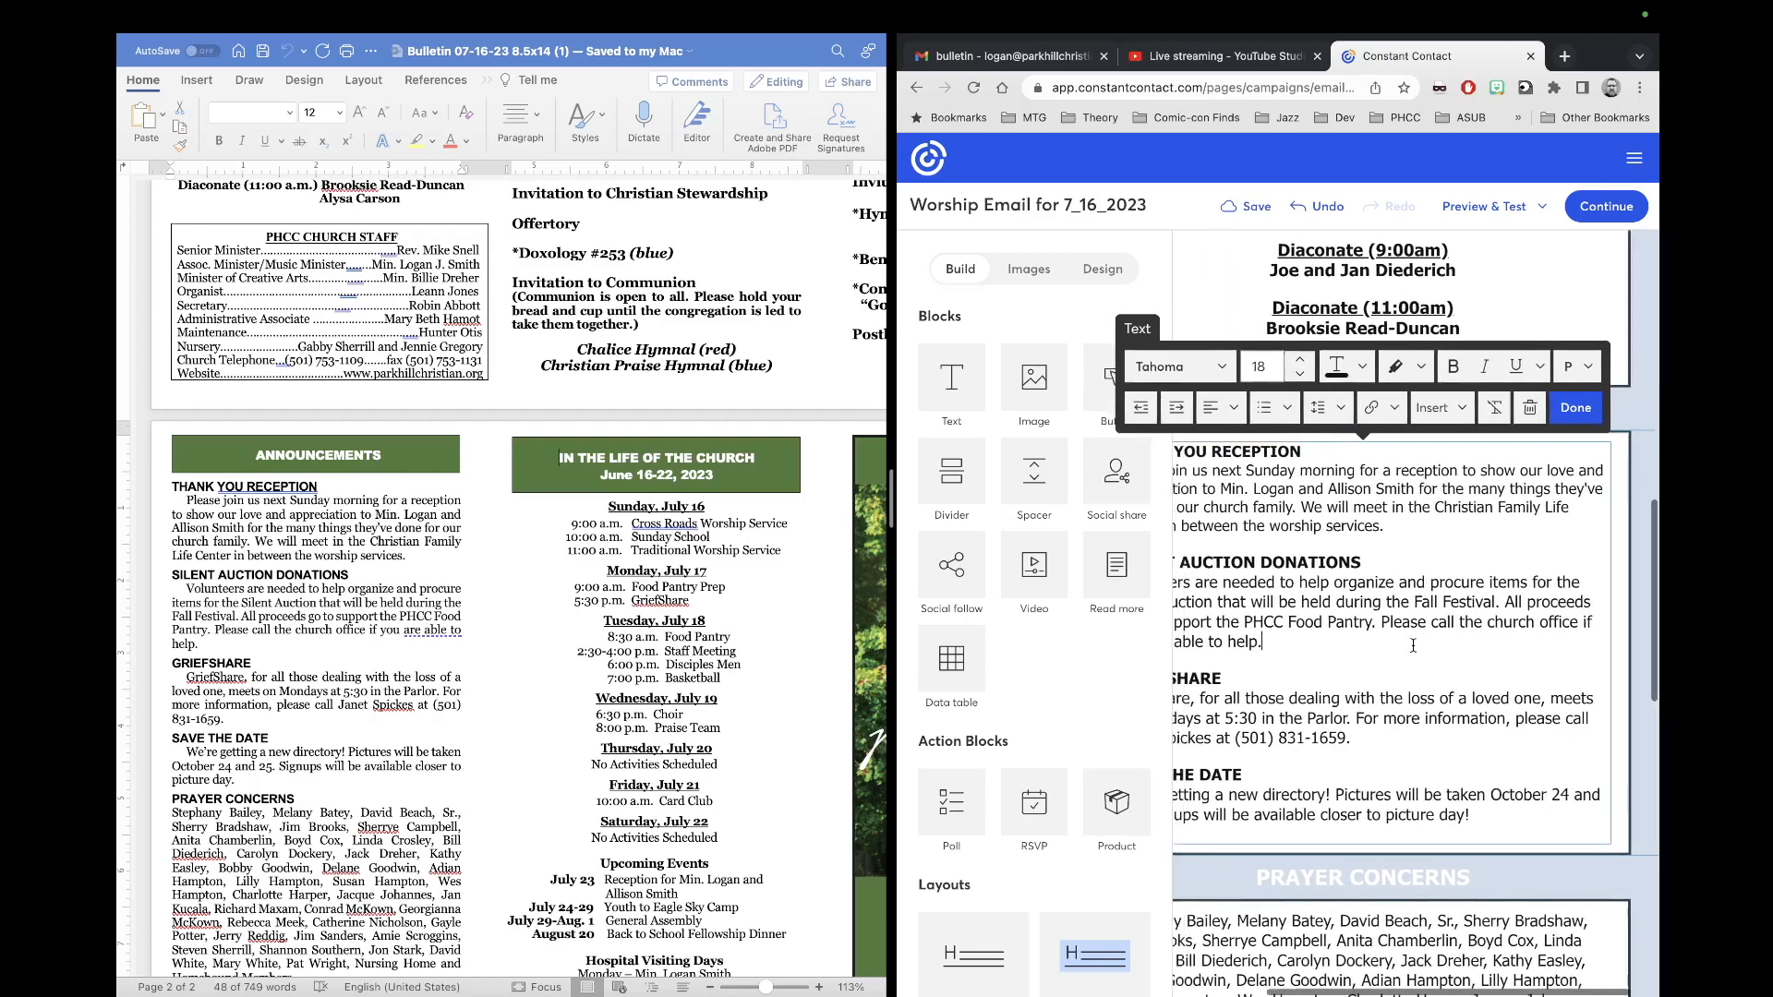
{"action": "scroll", "coordinate": [1412, 646], "scroll_direction": "down", "scroll_amount": 2}
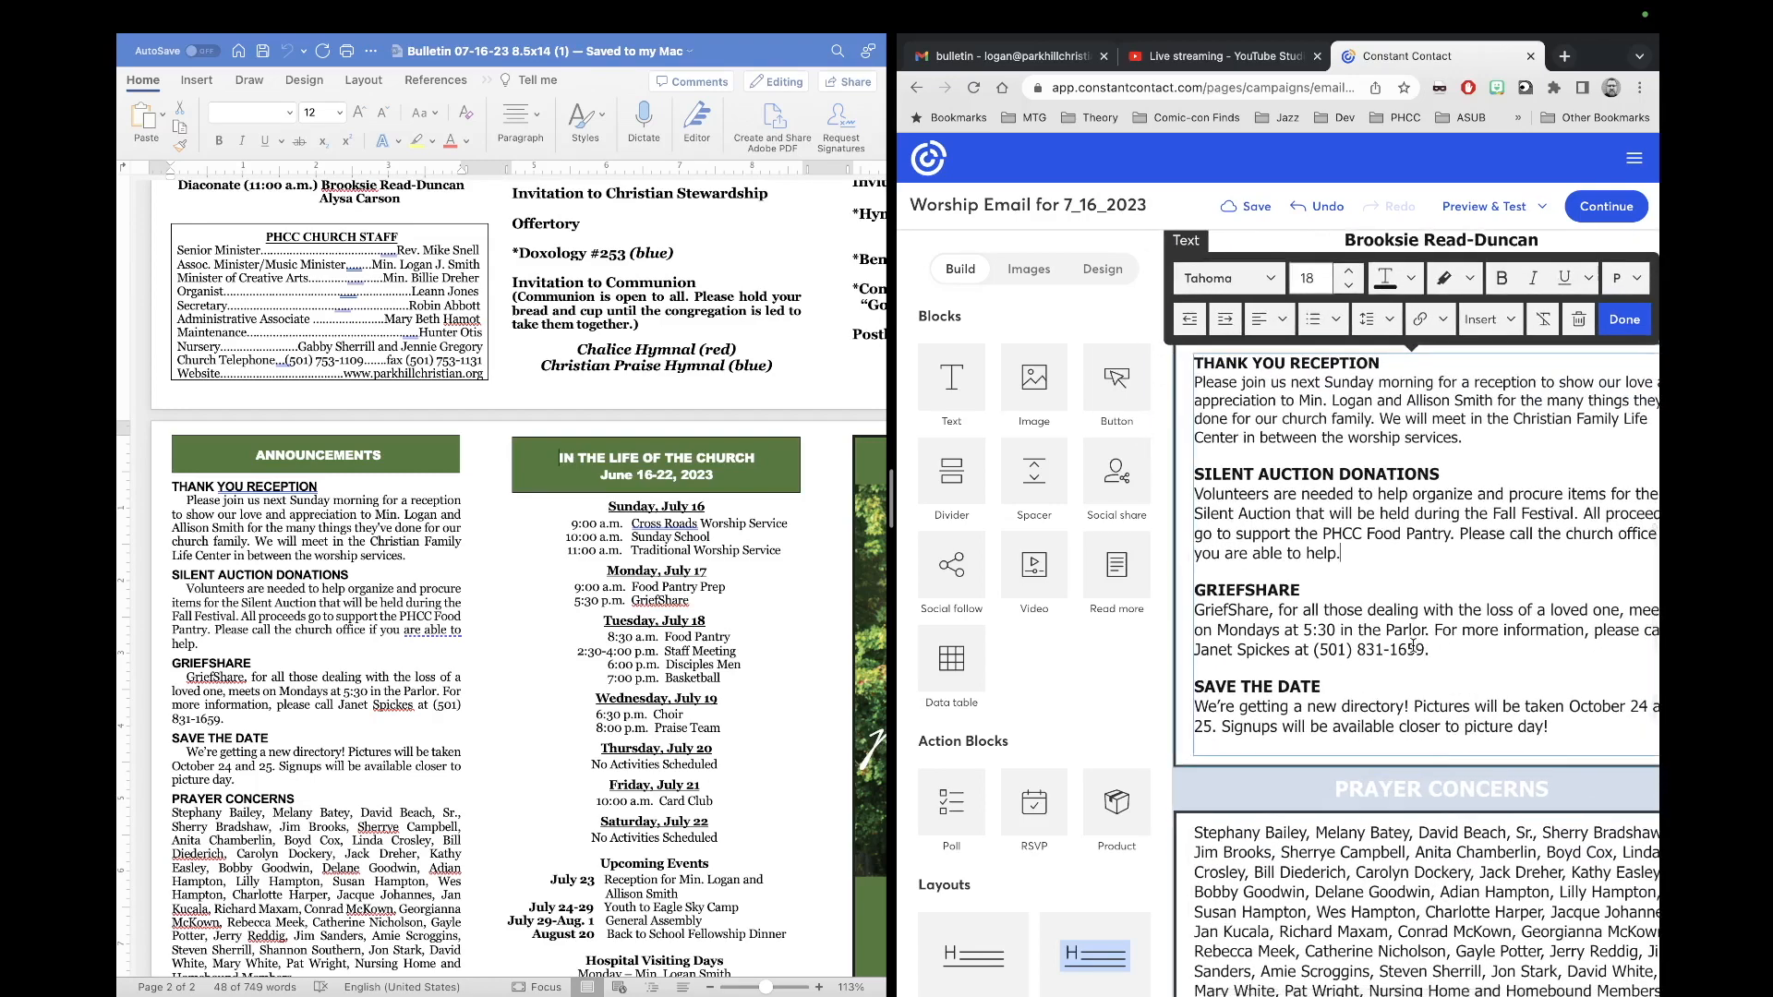
{"action": "scroll", "coordinate": [1409, 604], "scroll_direction": "down", "scroll_amount": 2}
{"action": "scroll", "coordinate": [1408, 604], "scroll_direction": "right", "scroll_amount": 2}
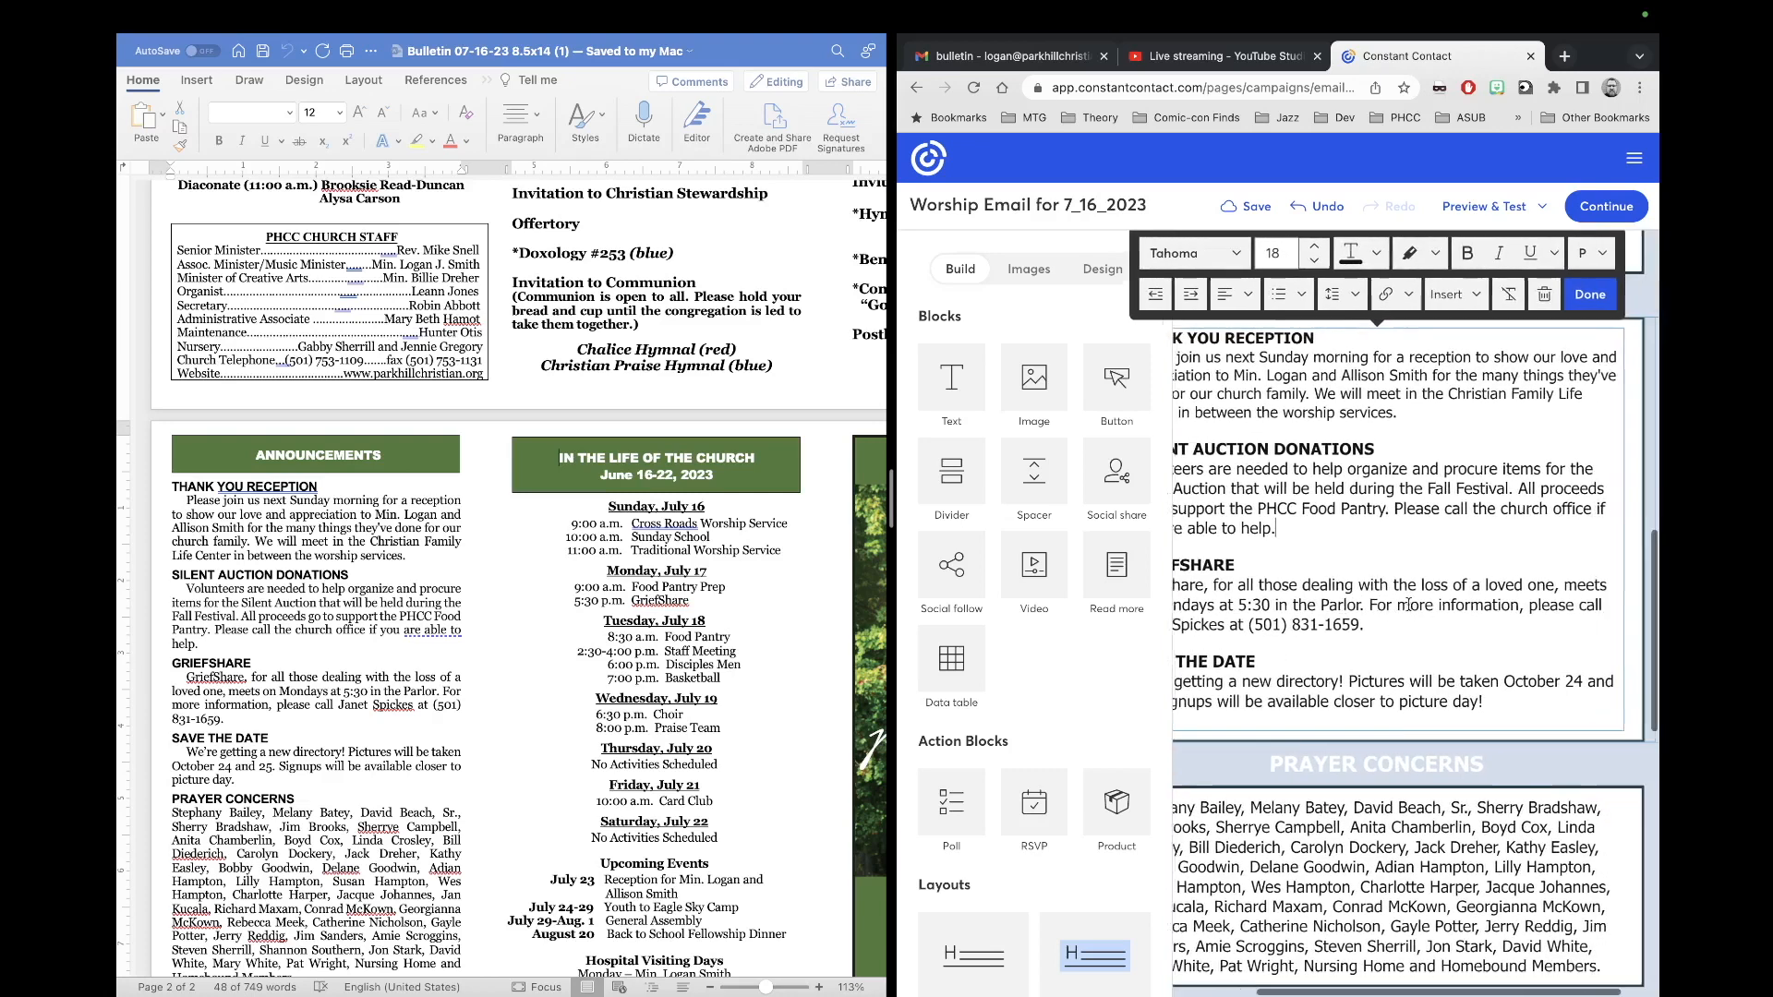
{"action": "scroll", "coordinate": [1408, 604], "scroll_direction": "left", "scroll_amount": 1}
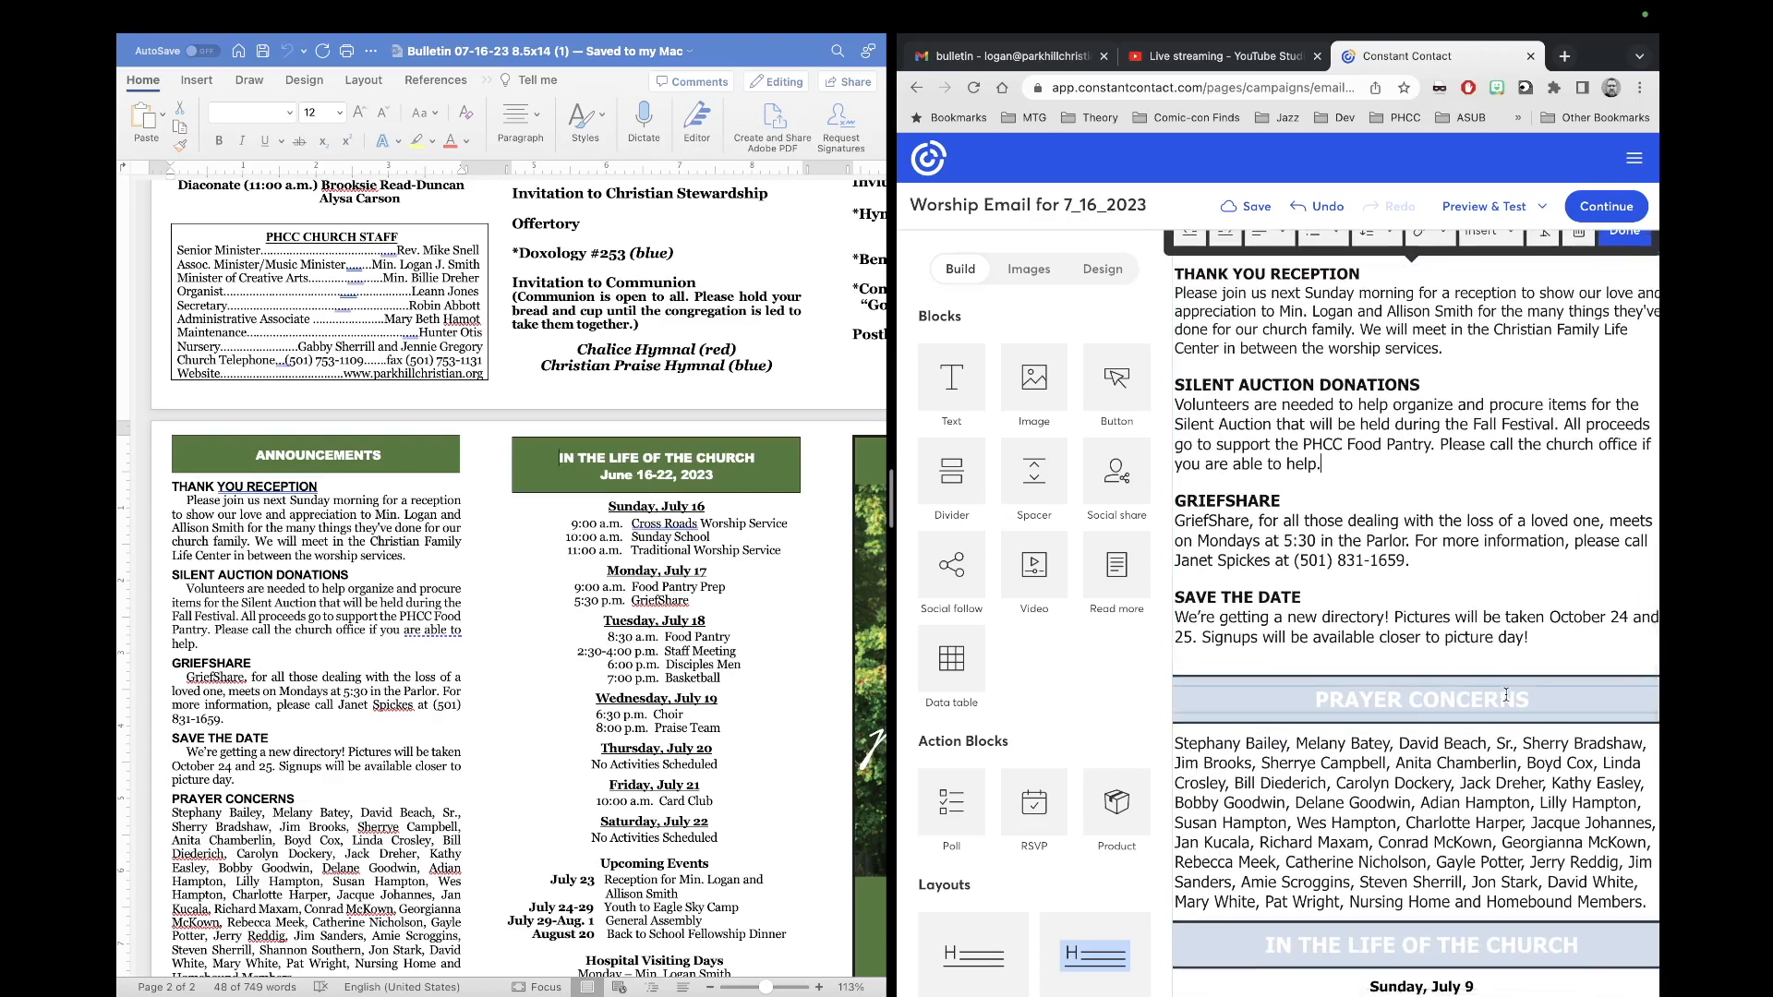
Step: Make the PRAYER CONCERNS heading teal
{"action": "left_click", "coordinate": [1547, 699]}
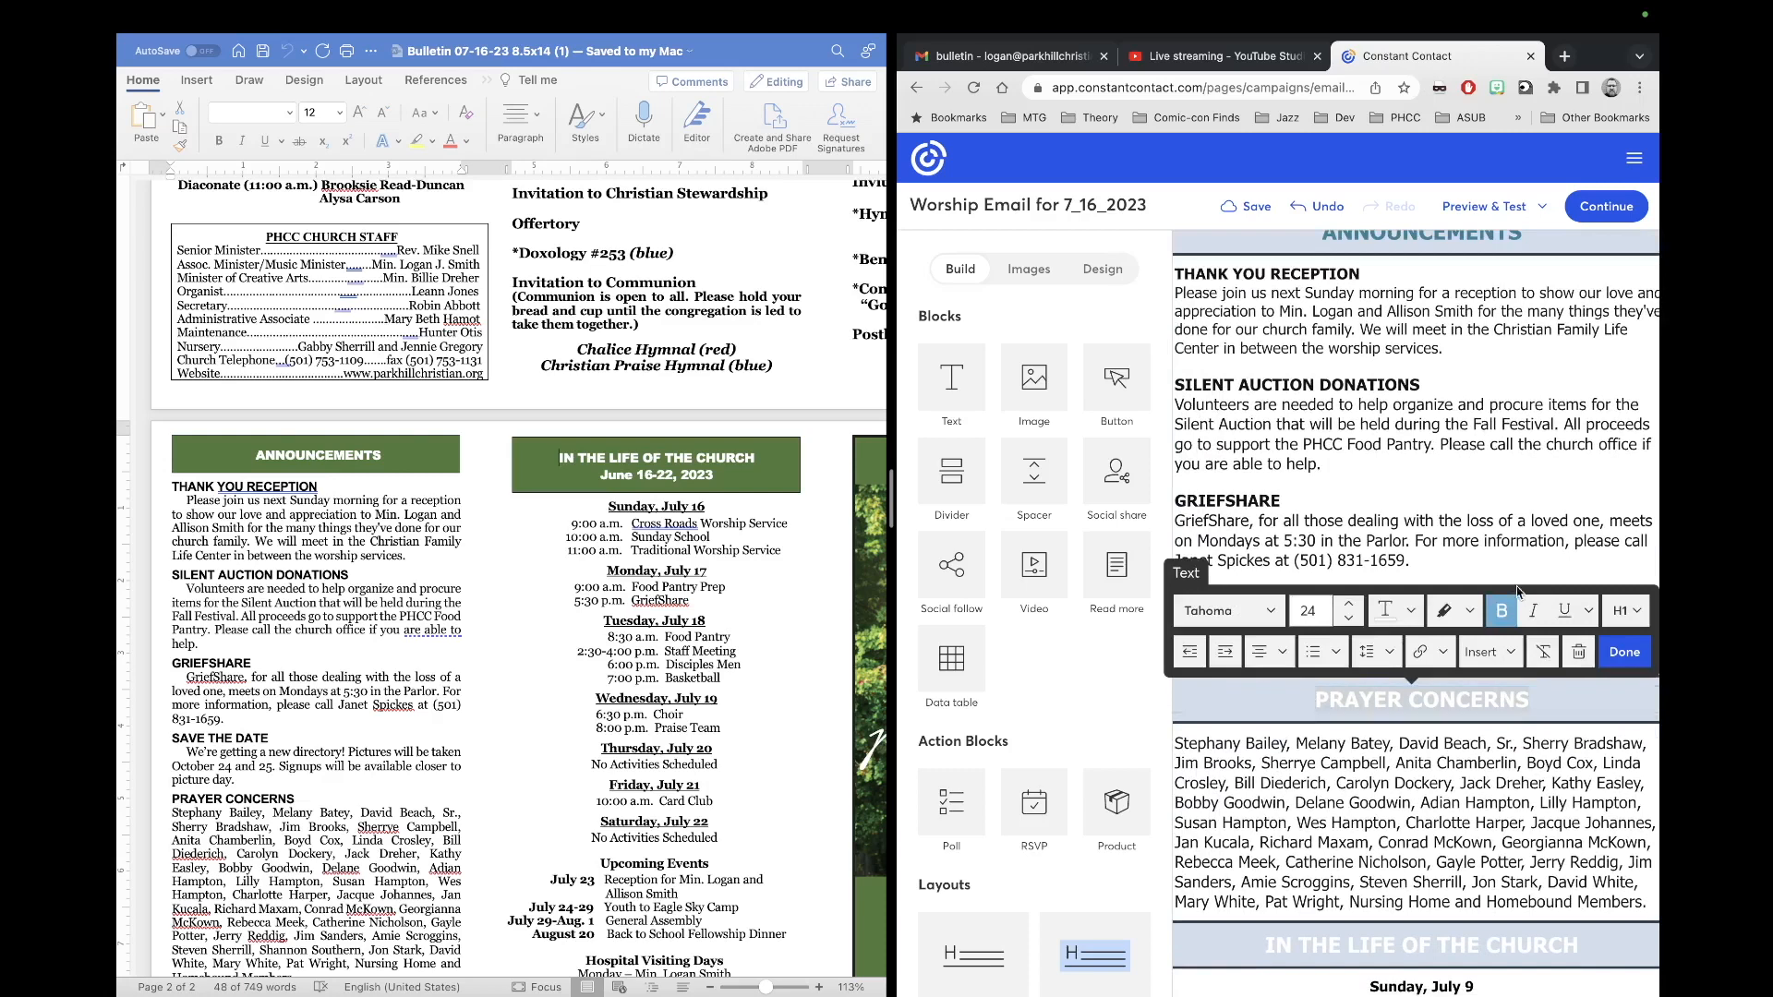
{"action": "left_click", "coordinate": [1409, 611]}
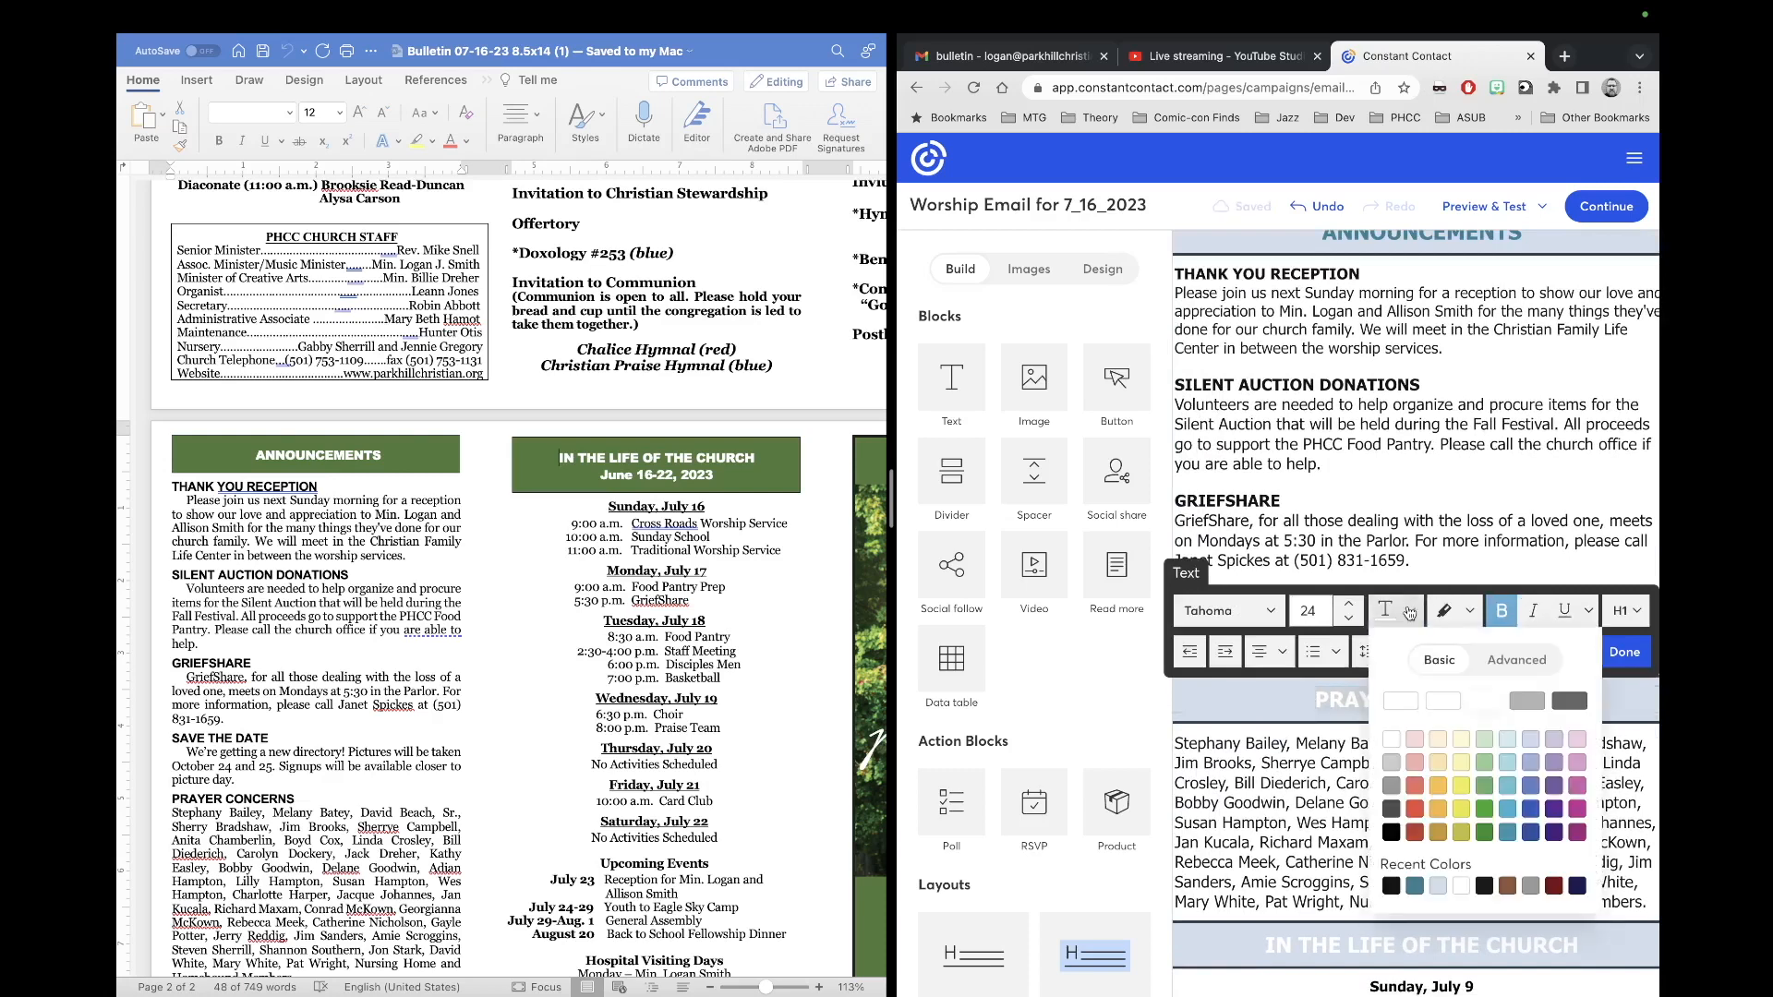
{"action": "left_click", "coordinate": [1415, 885]}
{"action": "scroll", "coordinate": [1350, 834], "scroll_direction": "down", "scroll_amount": 3}
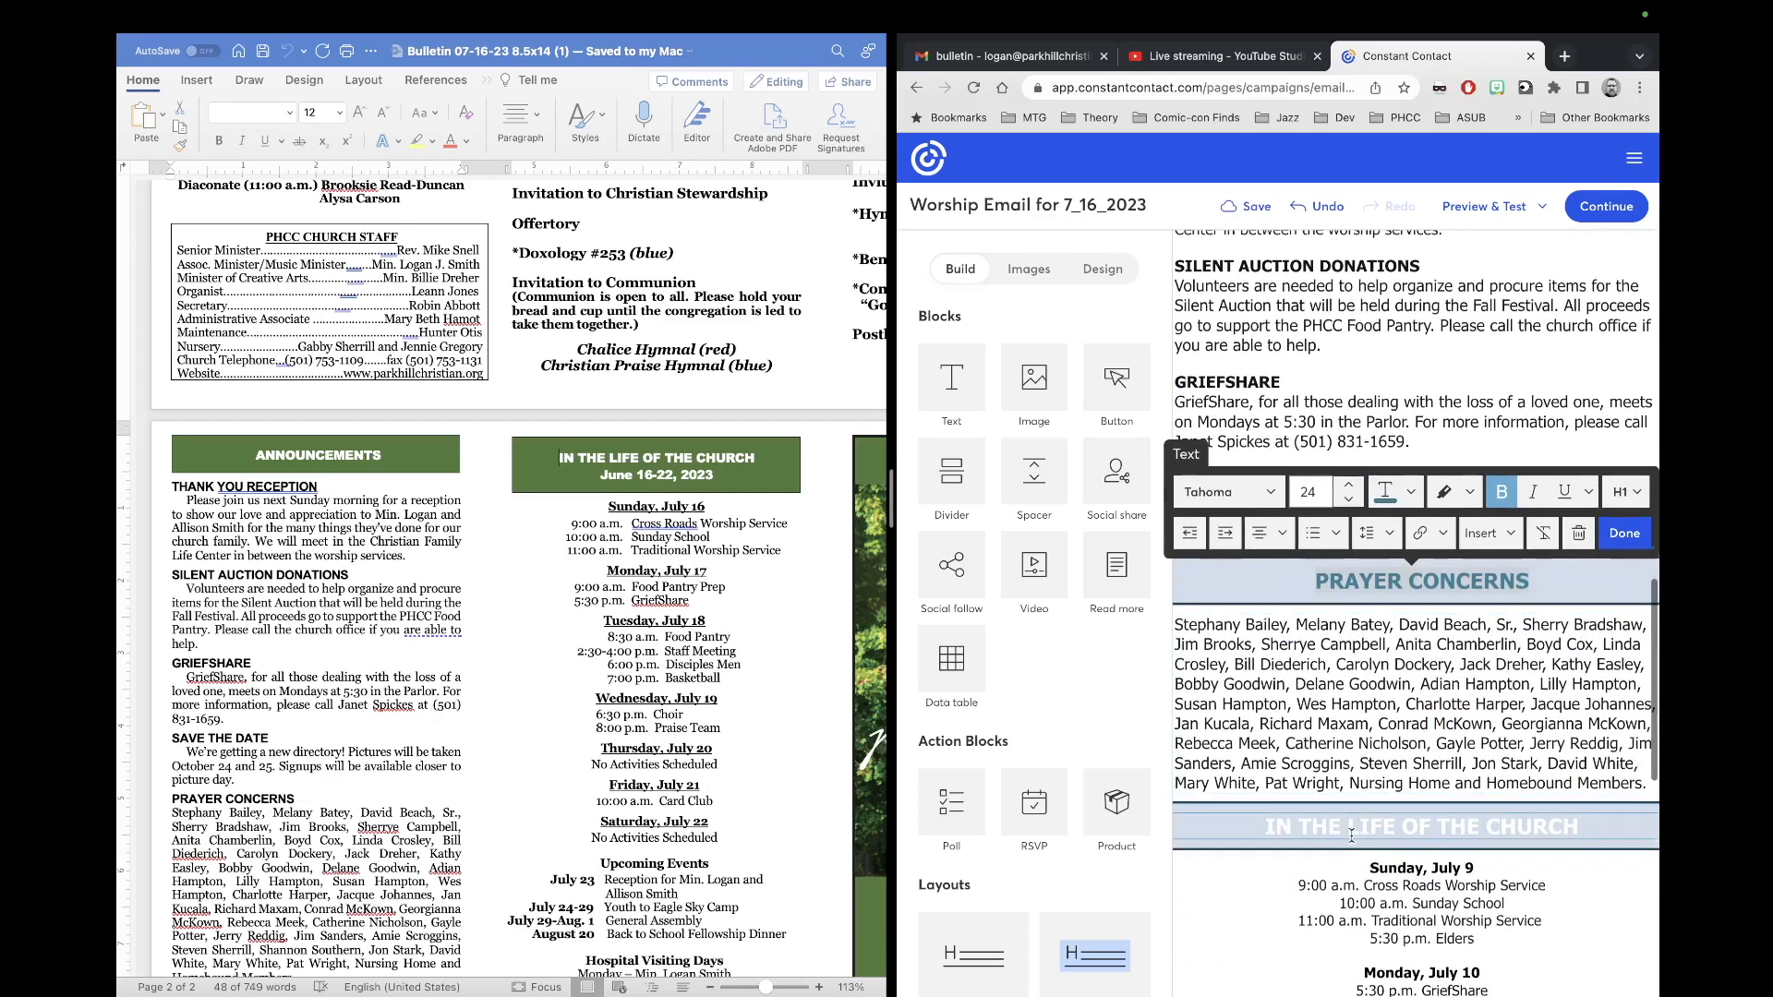
{"action": "scroll", "coordinate": [410, 790], "scroll_direction": "down", "scroll_amount": 2}
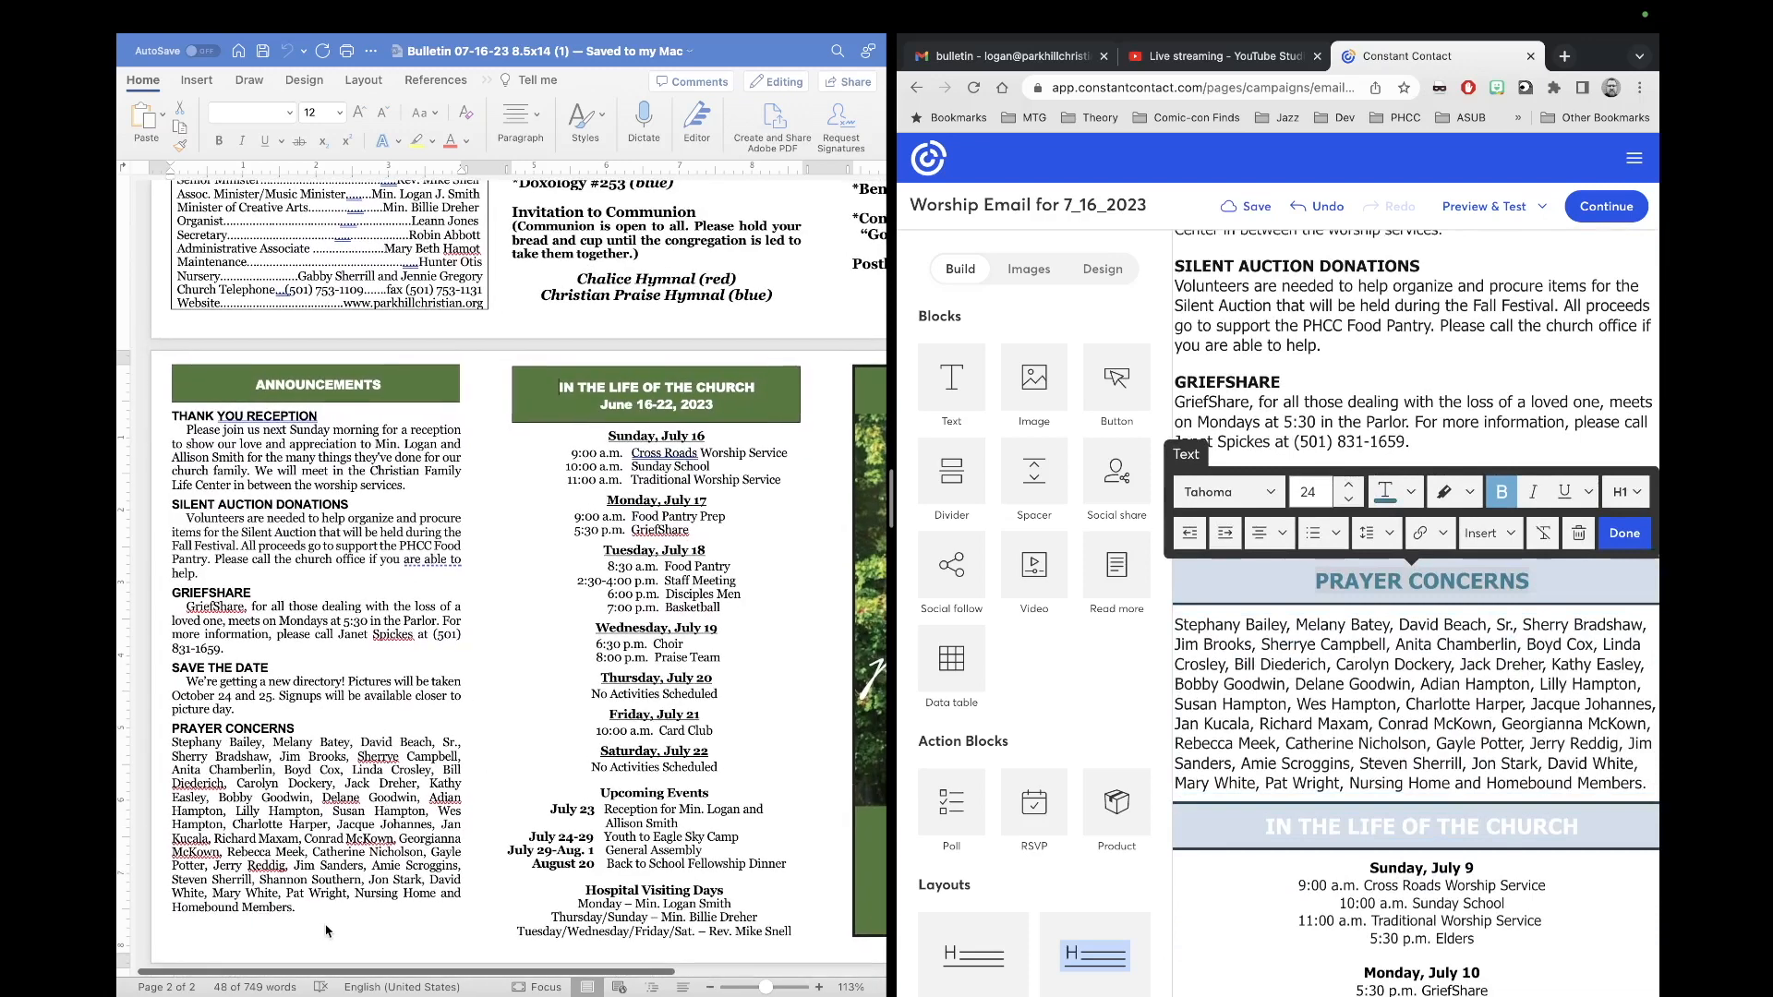
Step: Copy the bulletin's prayer concerns names and paste them over the email's old list
{"action": "left_click", "coordinate": [311, 912]}
{"action": "left_click_drag", "start_coordinate": [297, 908], "coordinate": [147, 746]}
{"action": "right_click", "coordinate": [291, 825]}
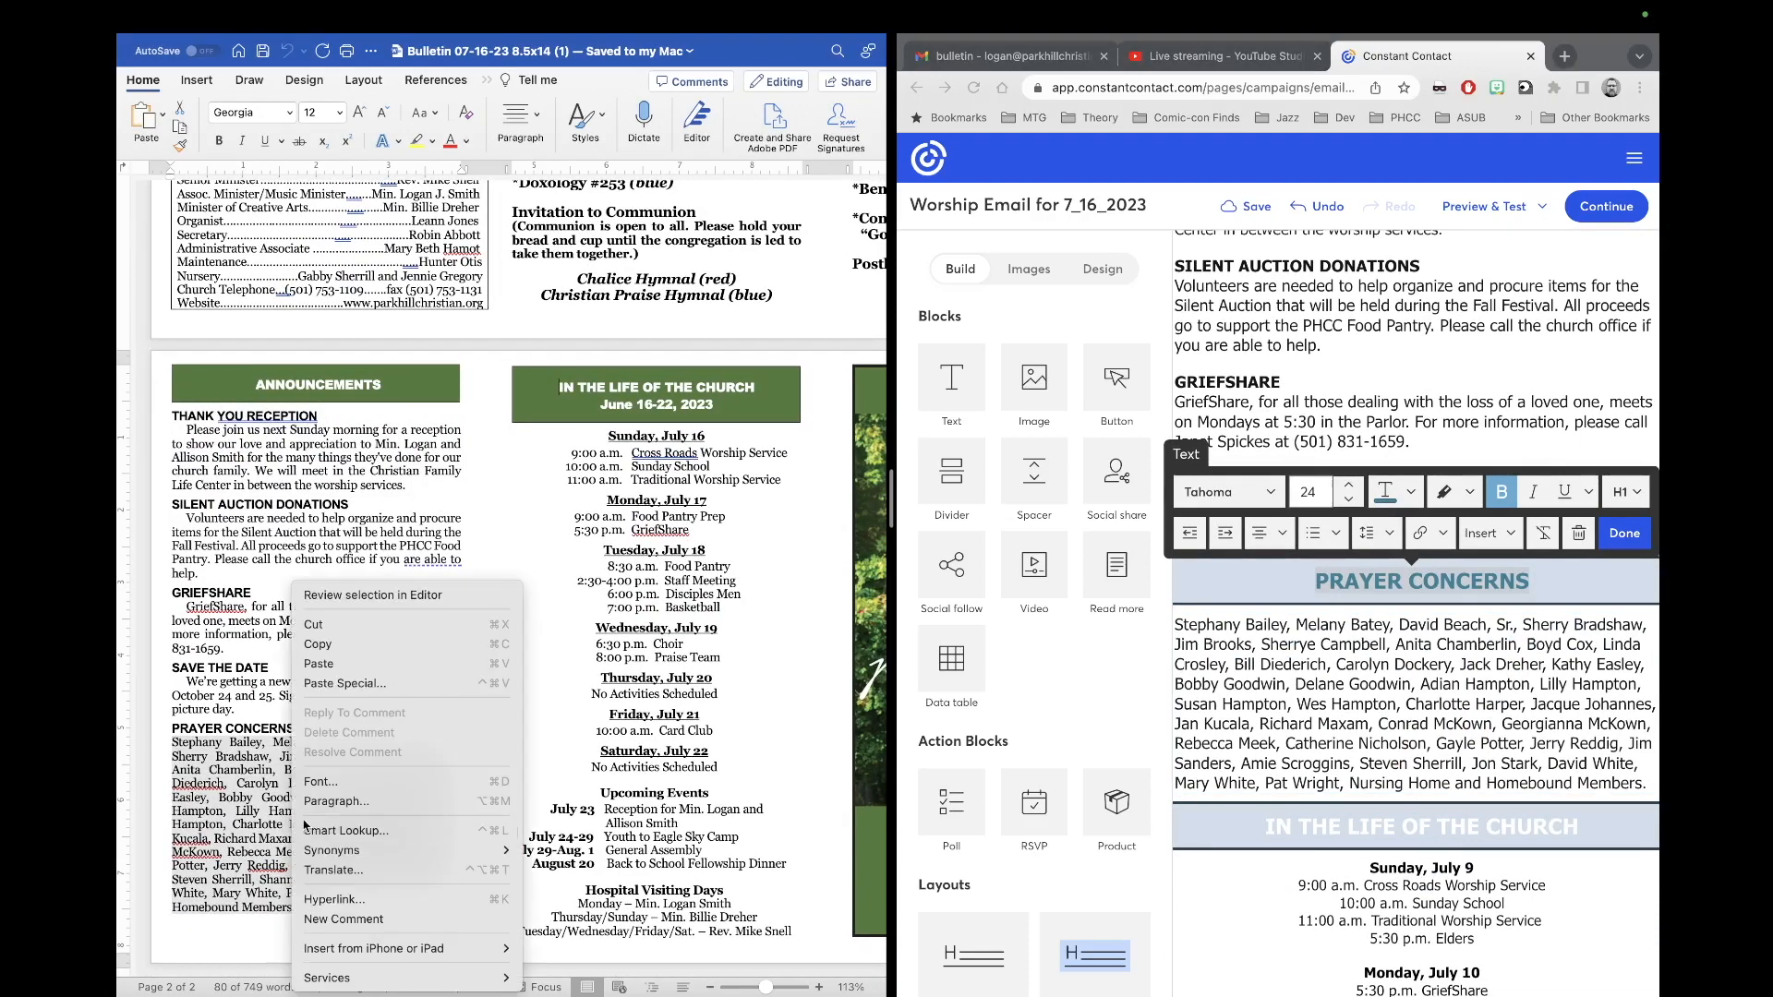
{"action": "left_click", "coordinate": [408, 644]}
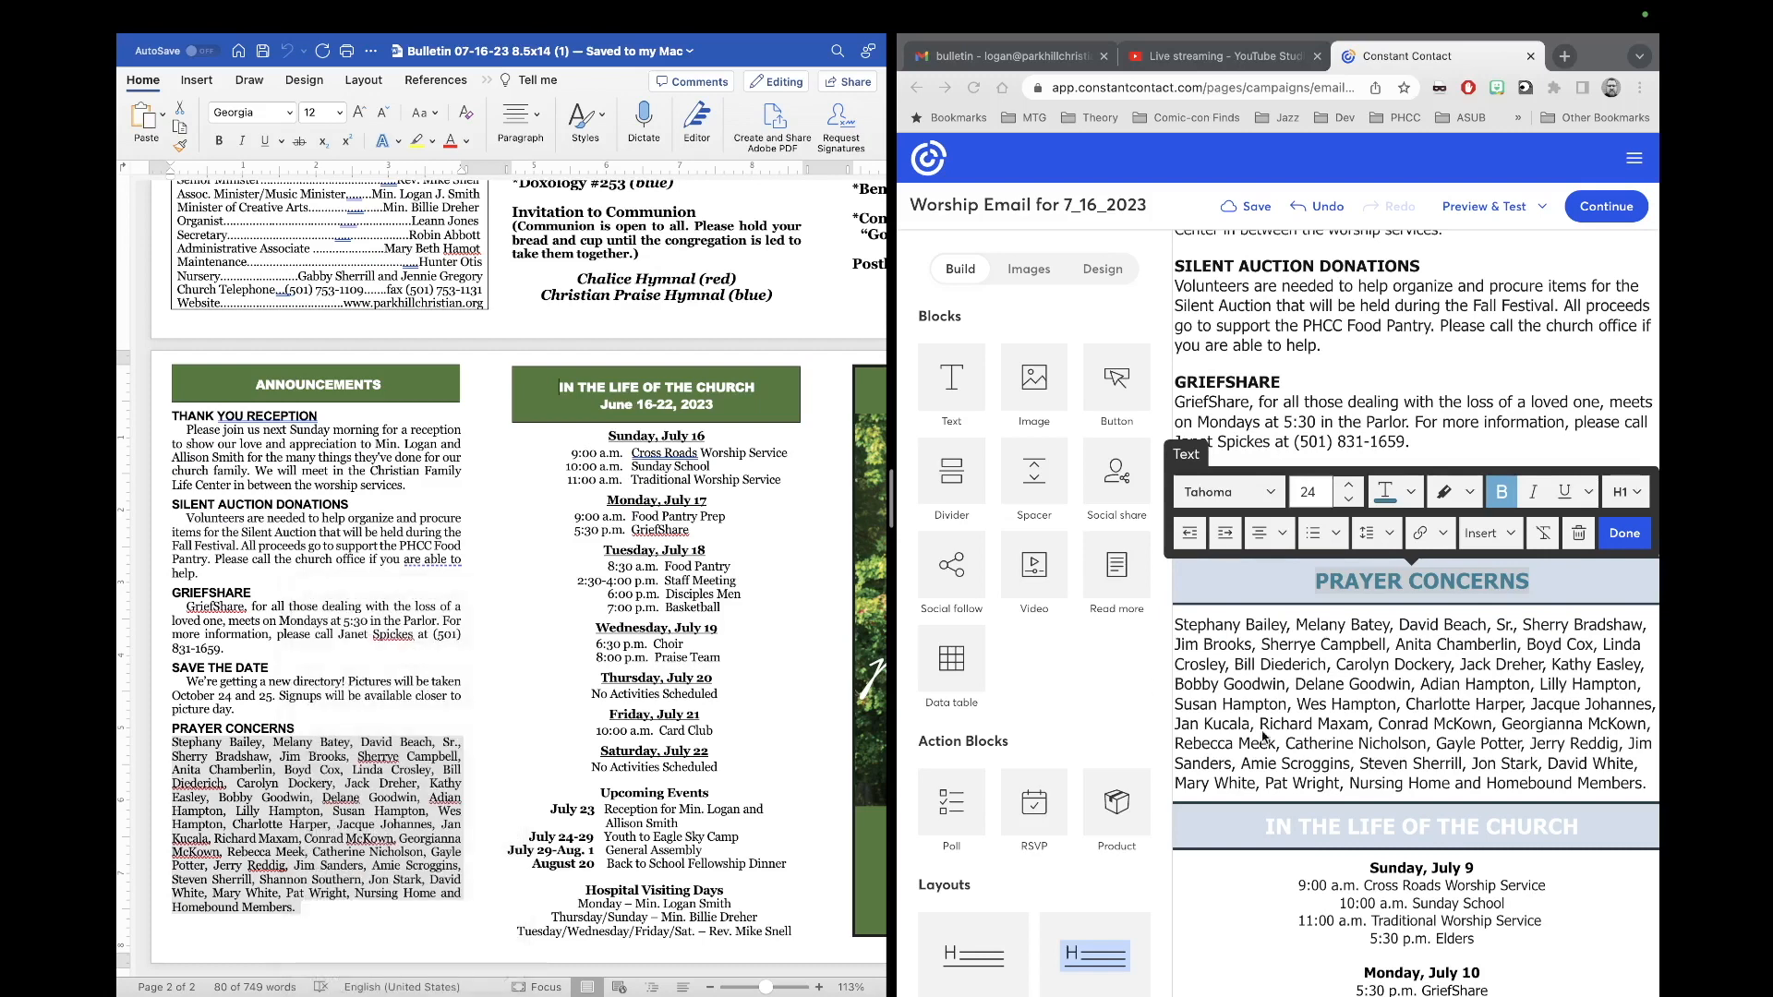
{"action": "left_click", "coordinate": [1332, 709]}
{"action": "key", "text": "super+a"}
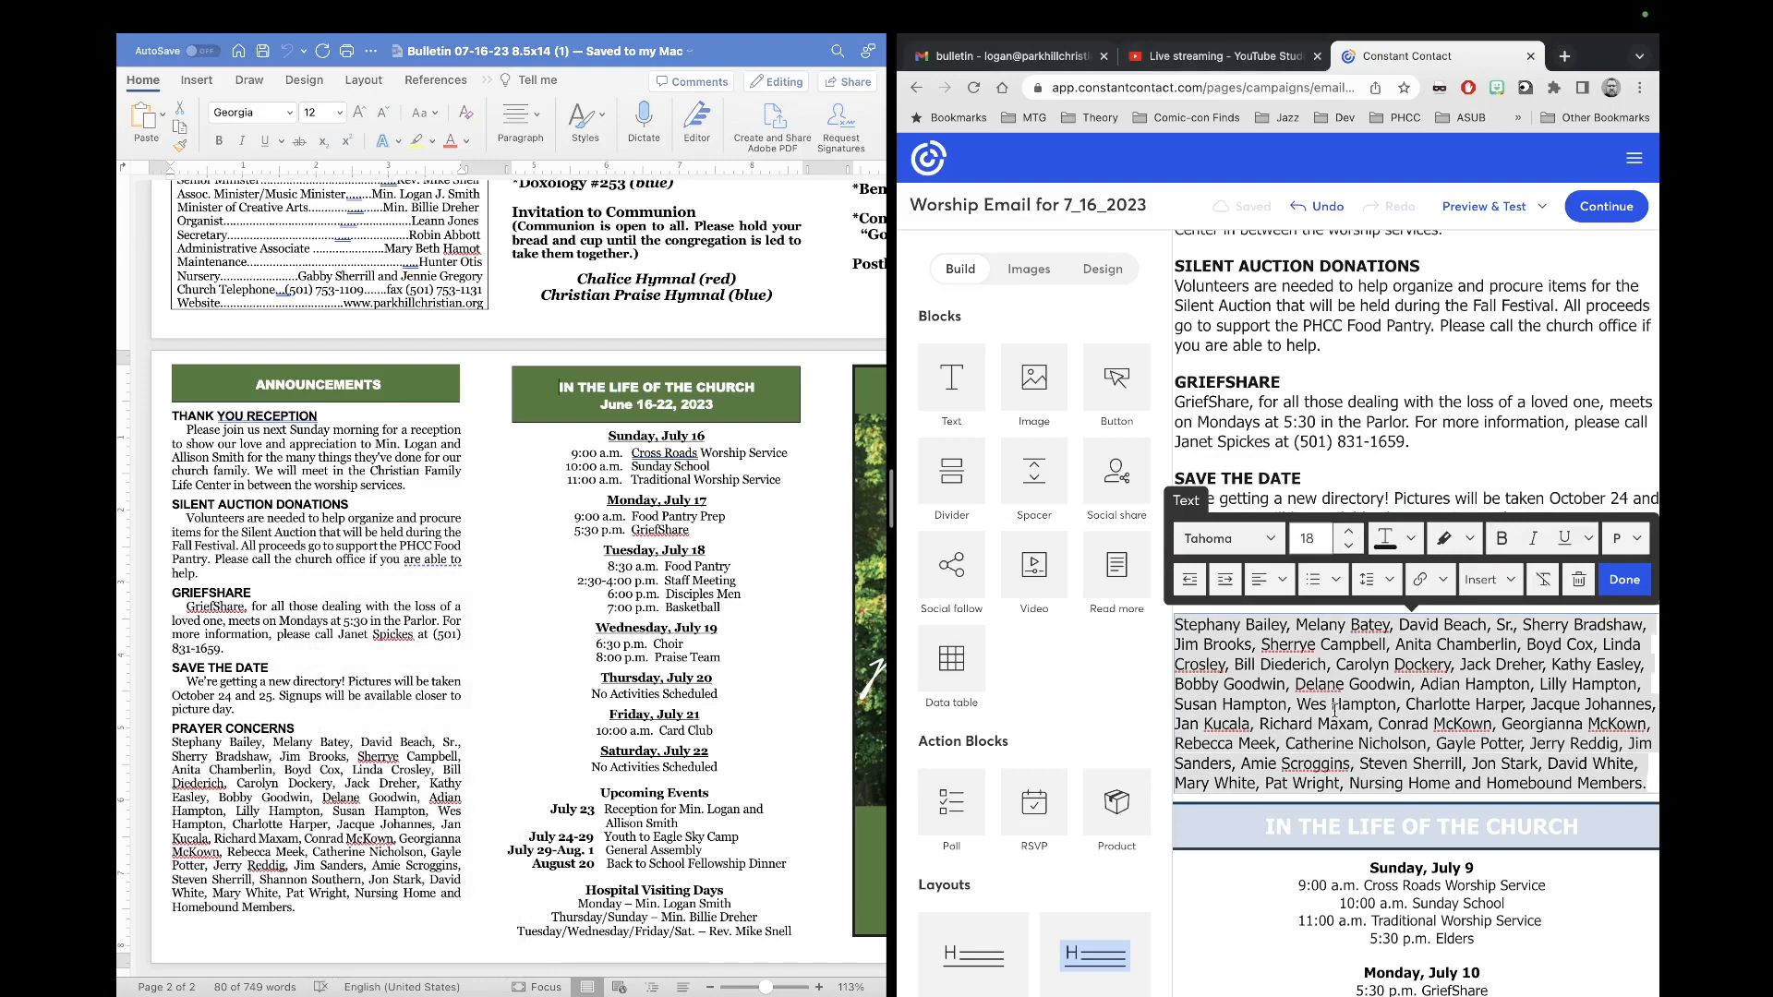
{"action": "key", "text": "super+v"}
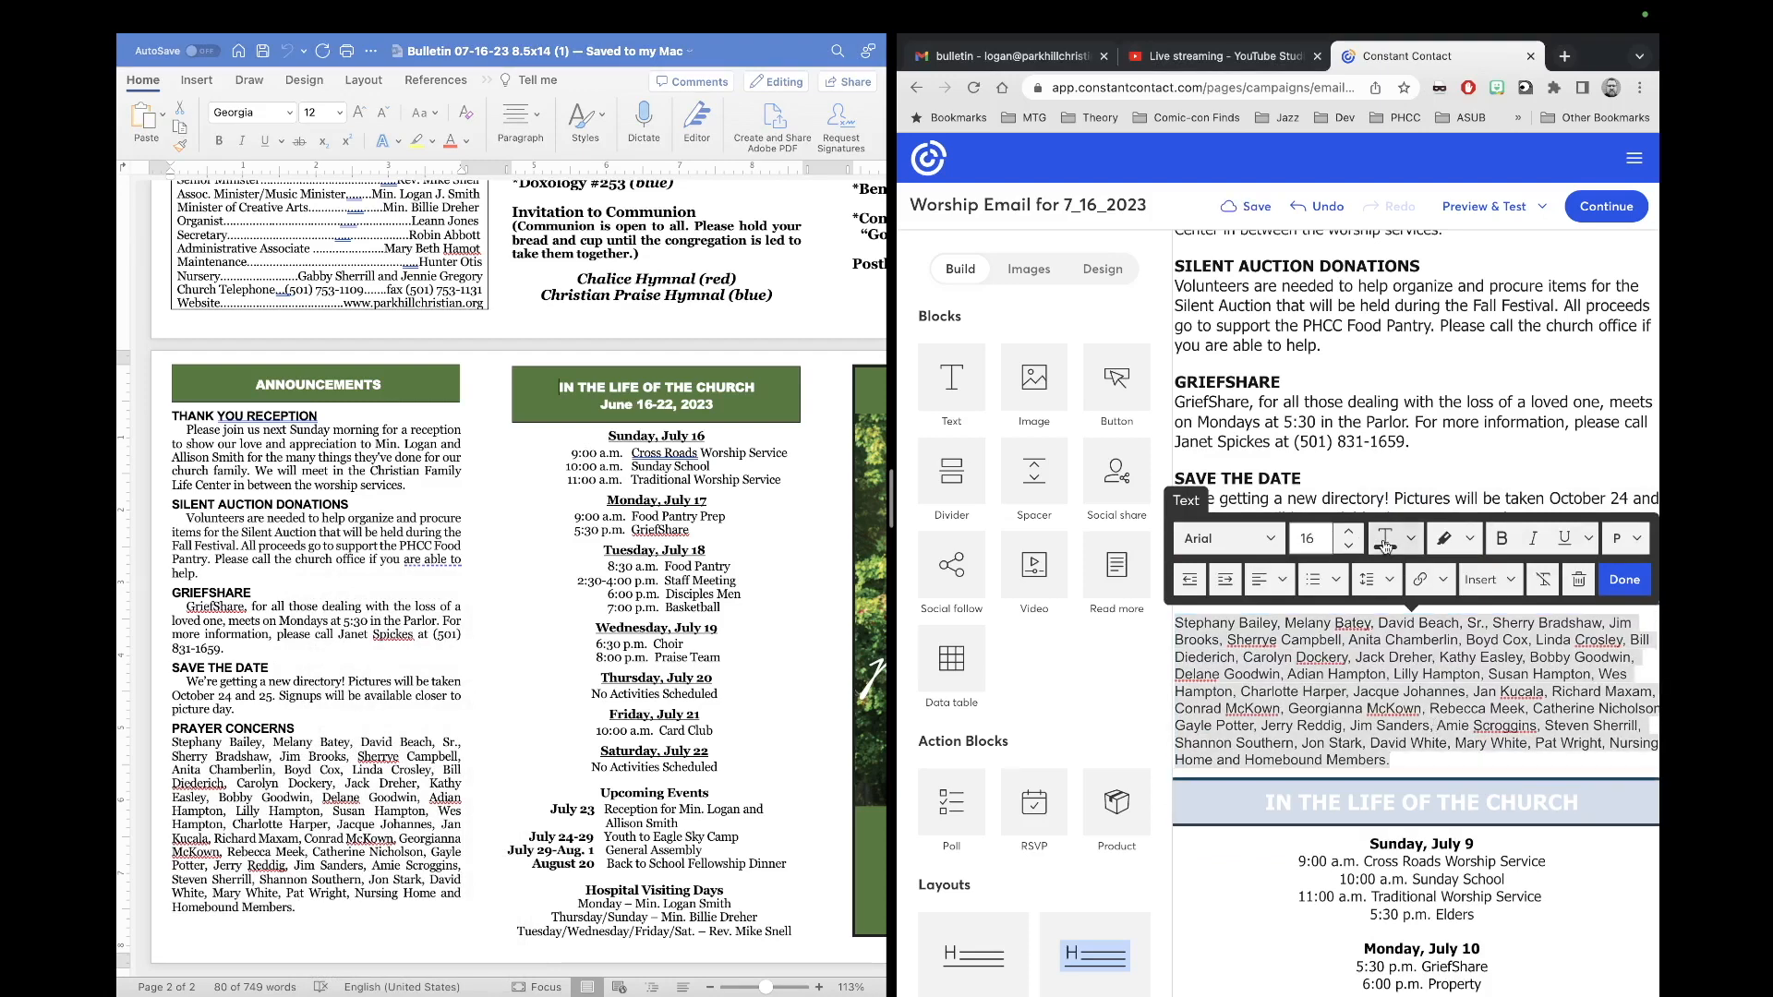
Step: Format the pasted prayer names as black Tahoma at size 17
{"action": "left_click", "coordinate": [1228, 538]}
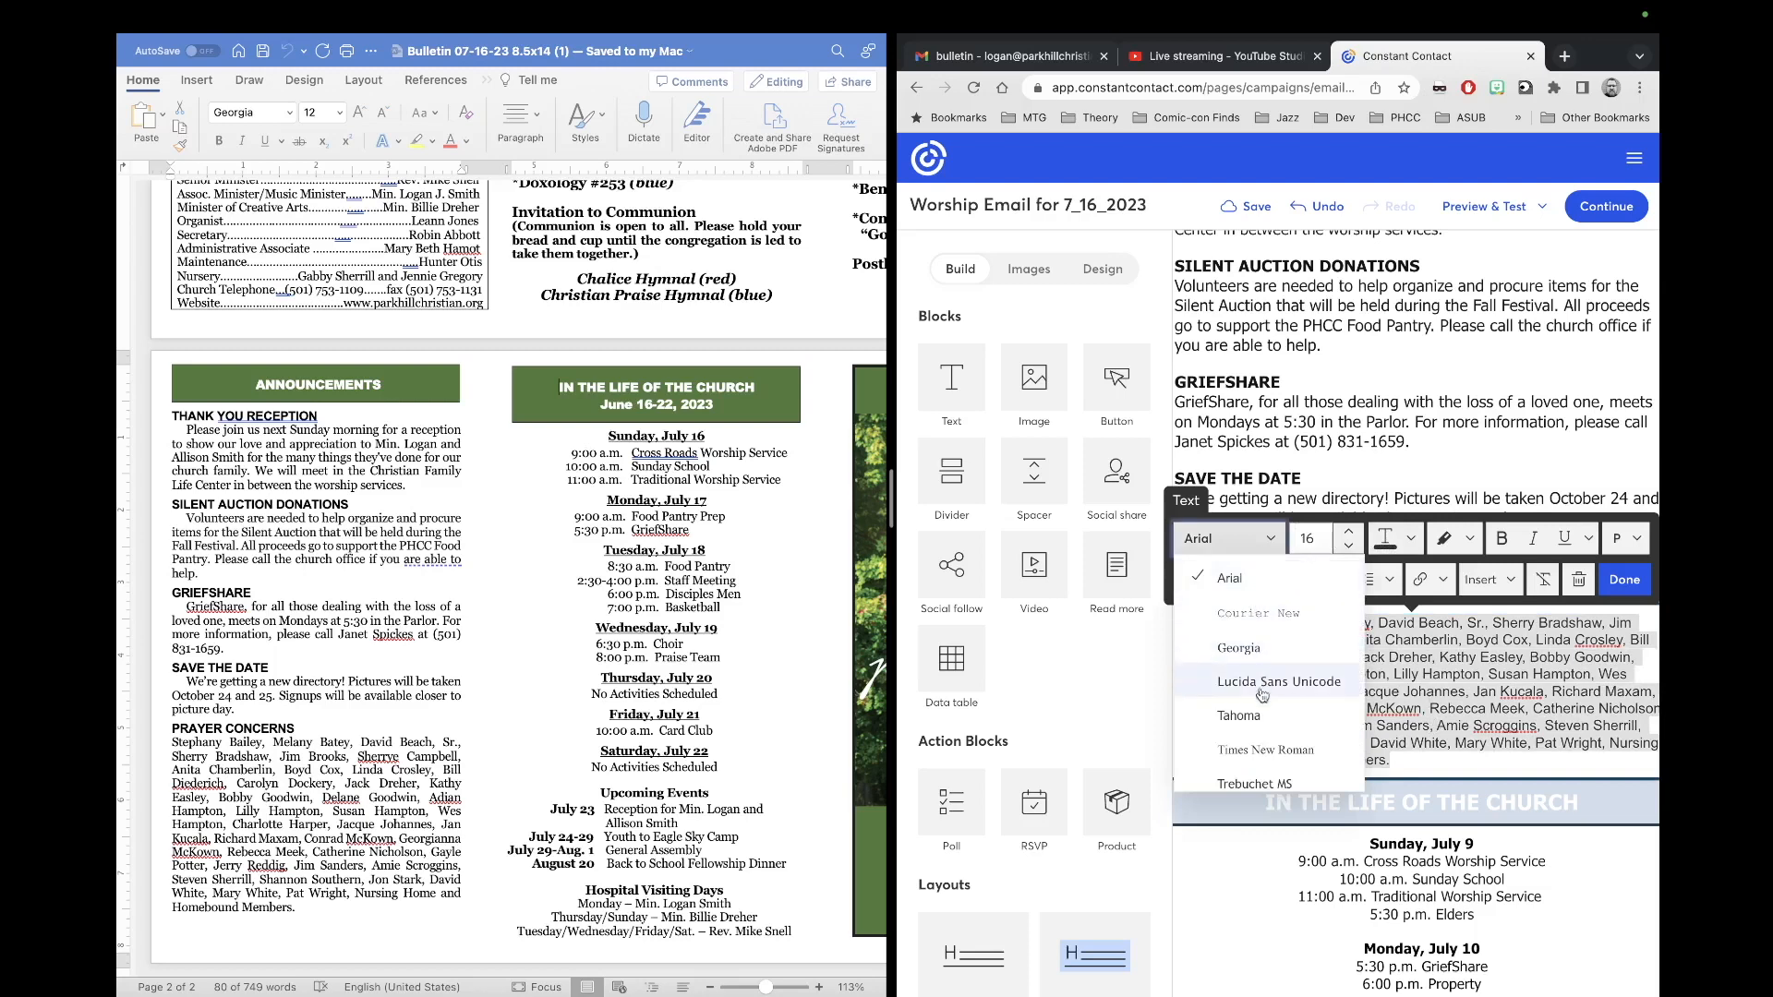
{"action": "left_click", "coordinate": [1242, 716]}
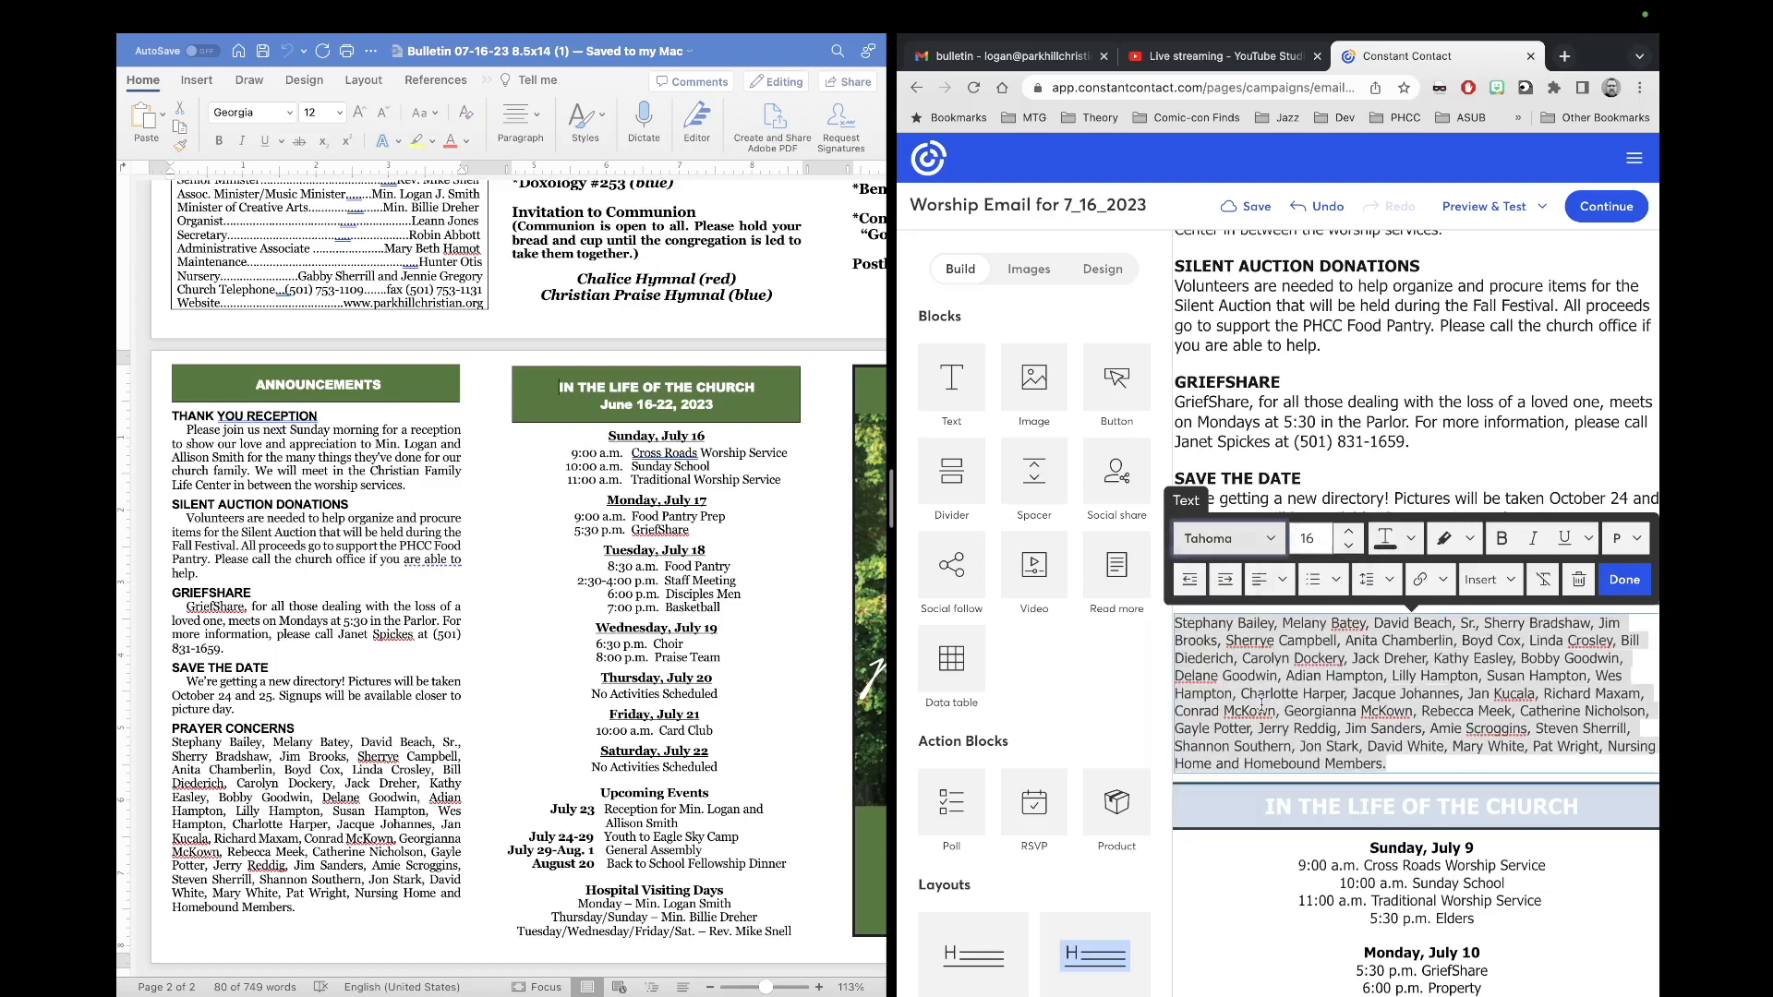
{"action": "left_click", "coordinate": [1385, 538]}
{"action": "left_click", "coordinate": [1517, 588]}
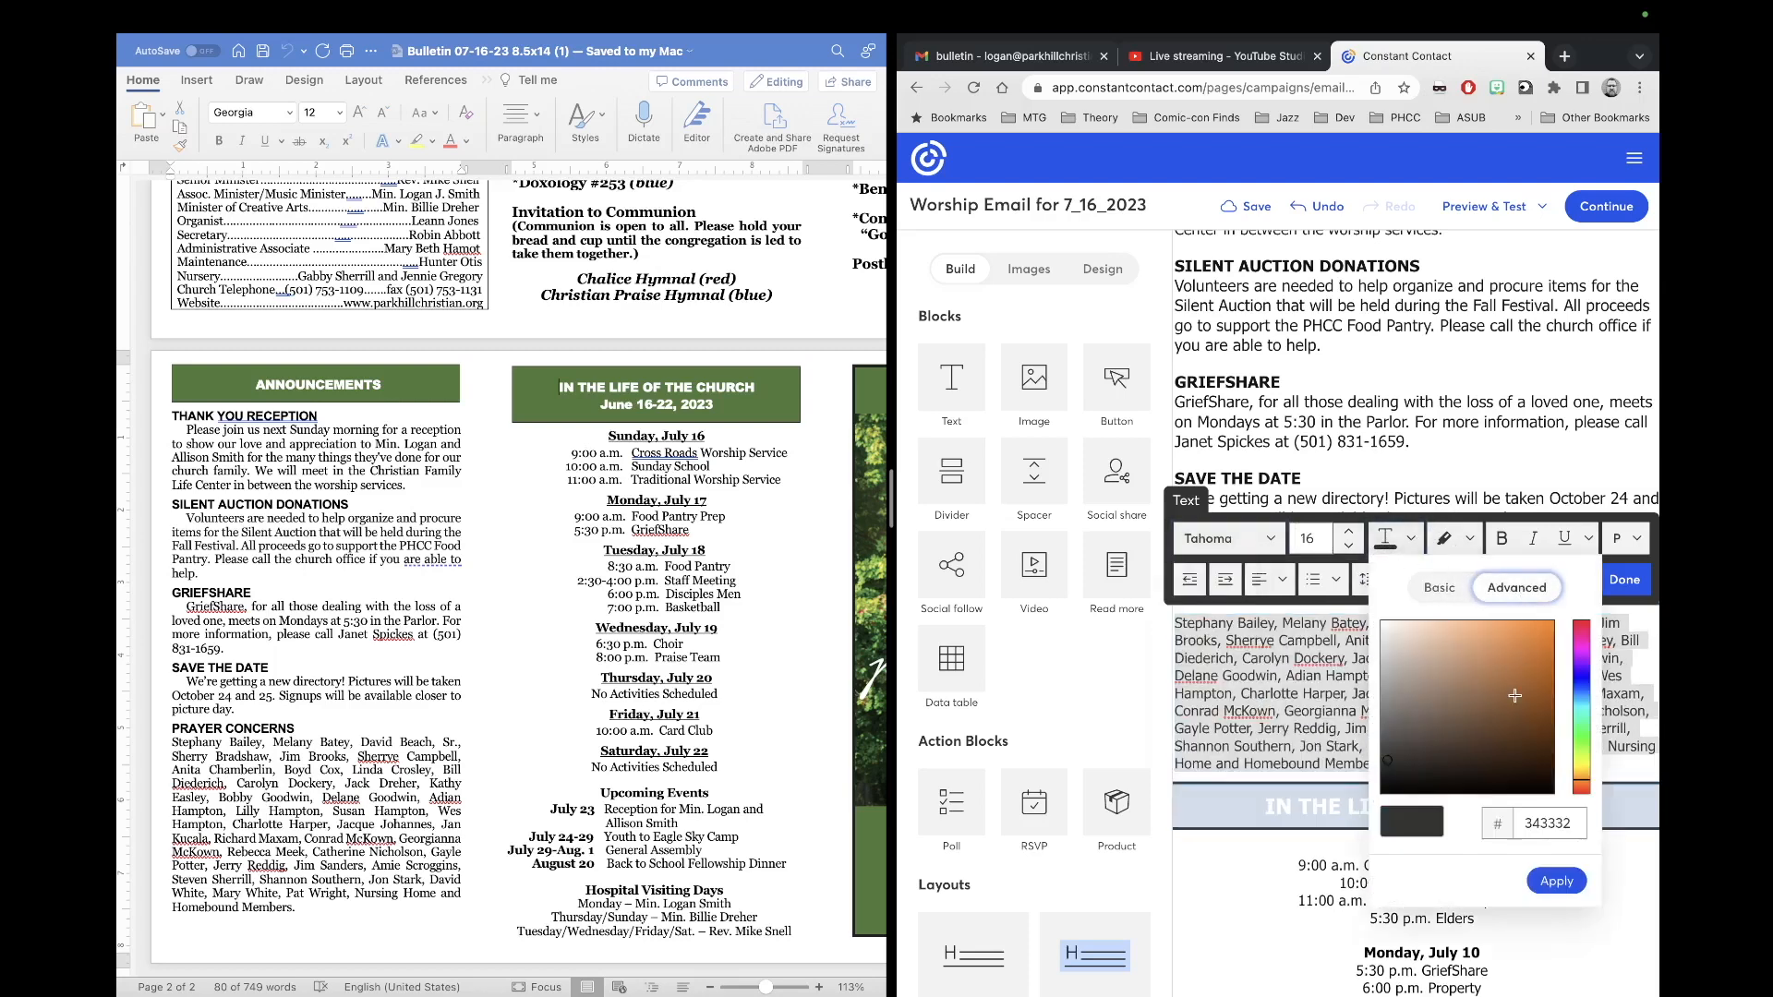
{"action": "left_click", "coordinate": [1408, 544]}
{"action": "left_click", "coordinate": [1408, 544]}
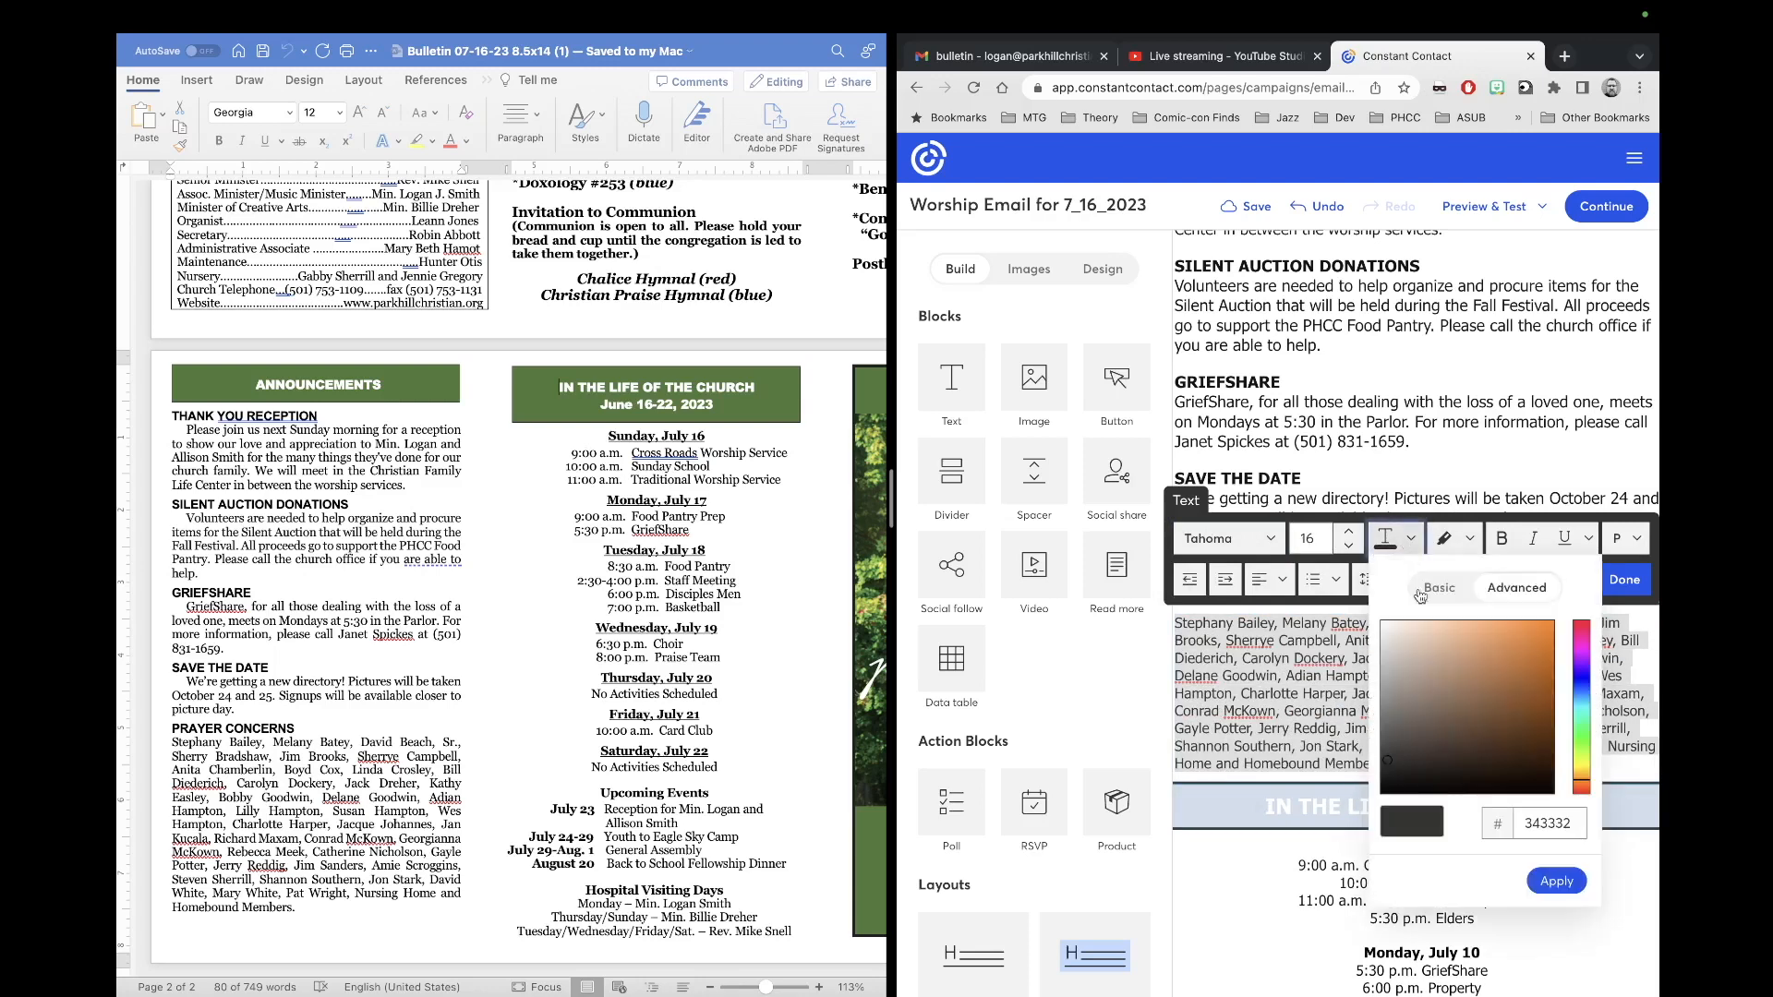
{"action": "left_click", "coordinate": [1439, 588]}
{"action": "left_click", "coordinate": [1560, 636]}
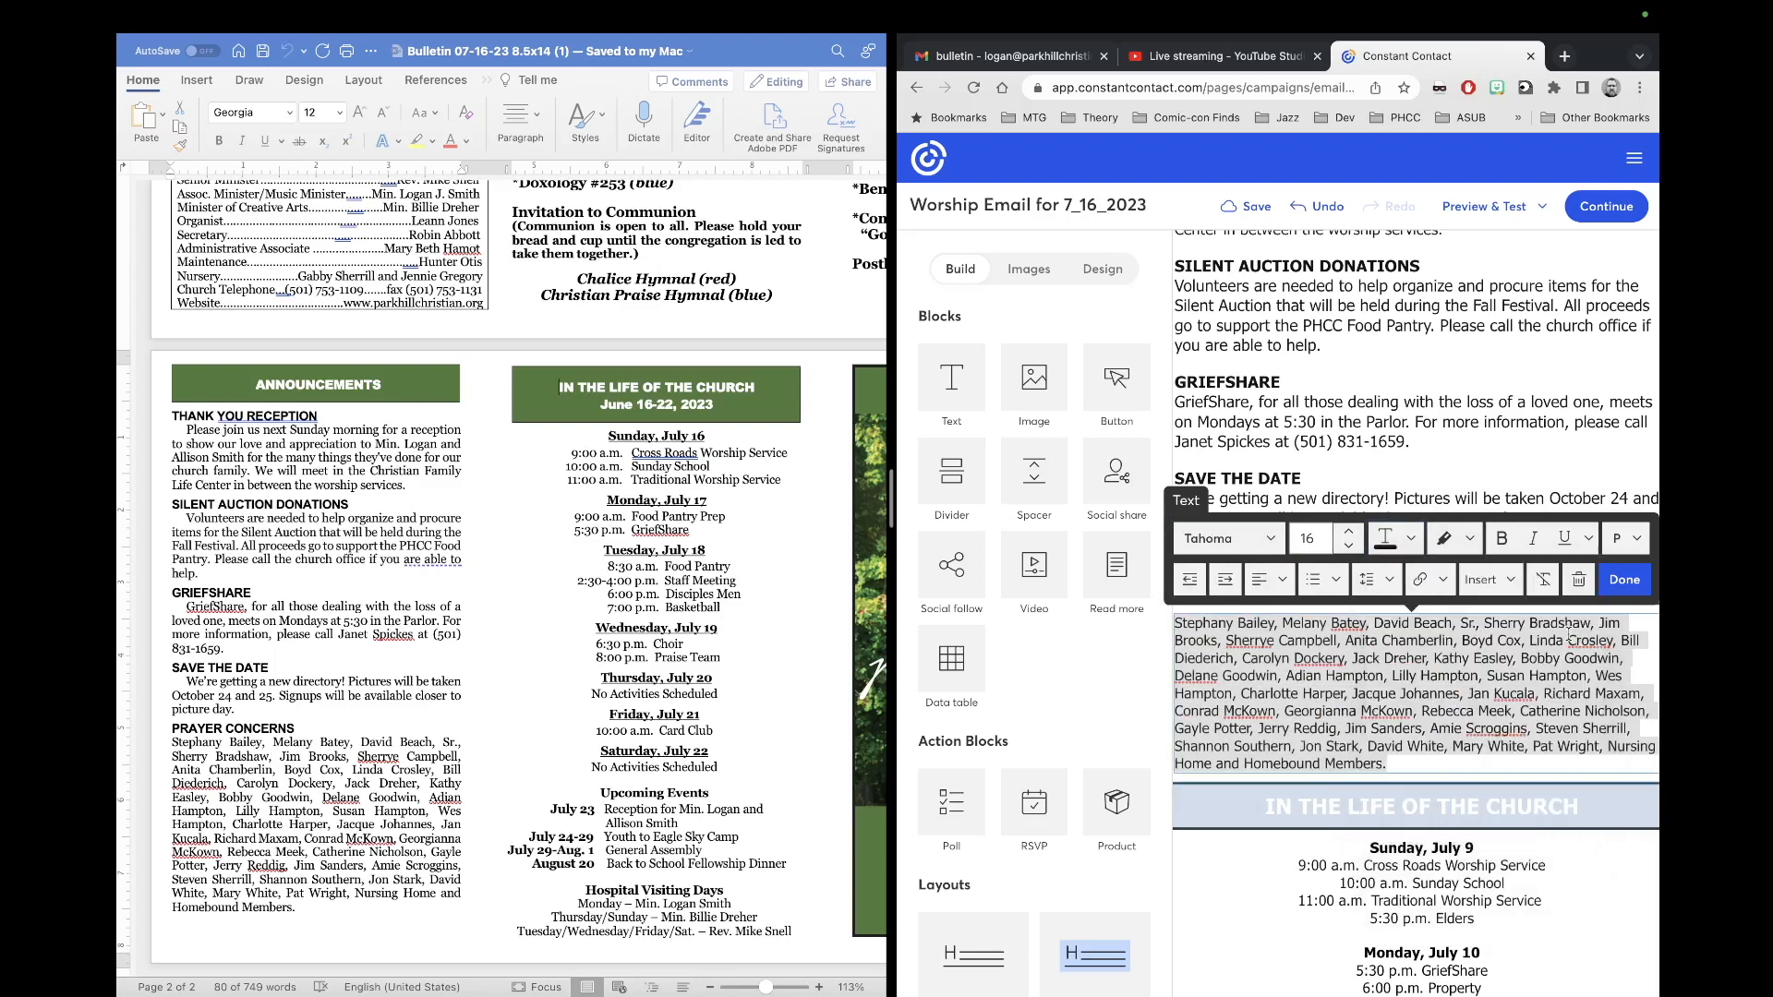
{"action": "left_click", "coordinate": [1351, 532]}
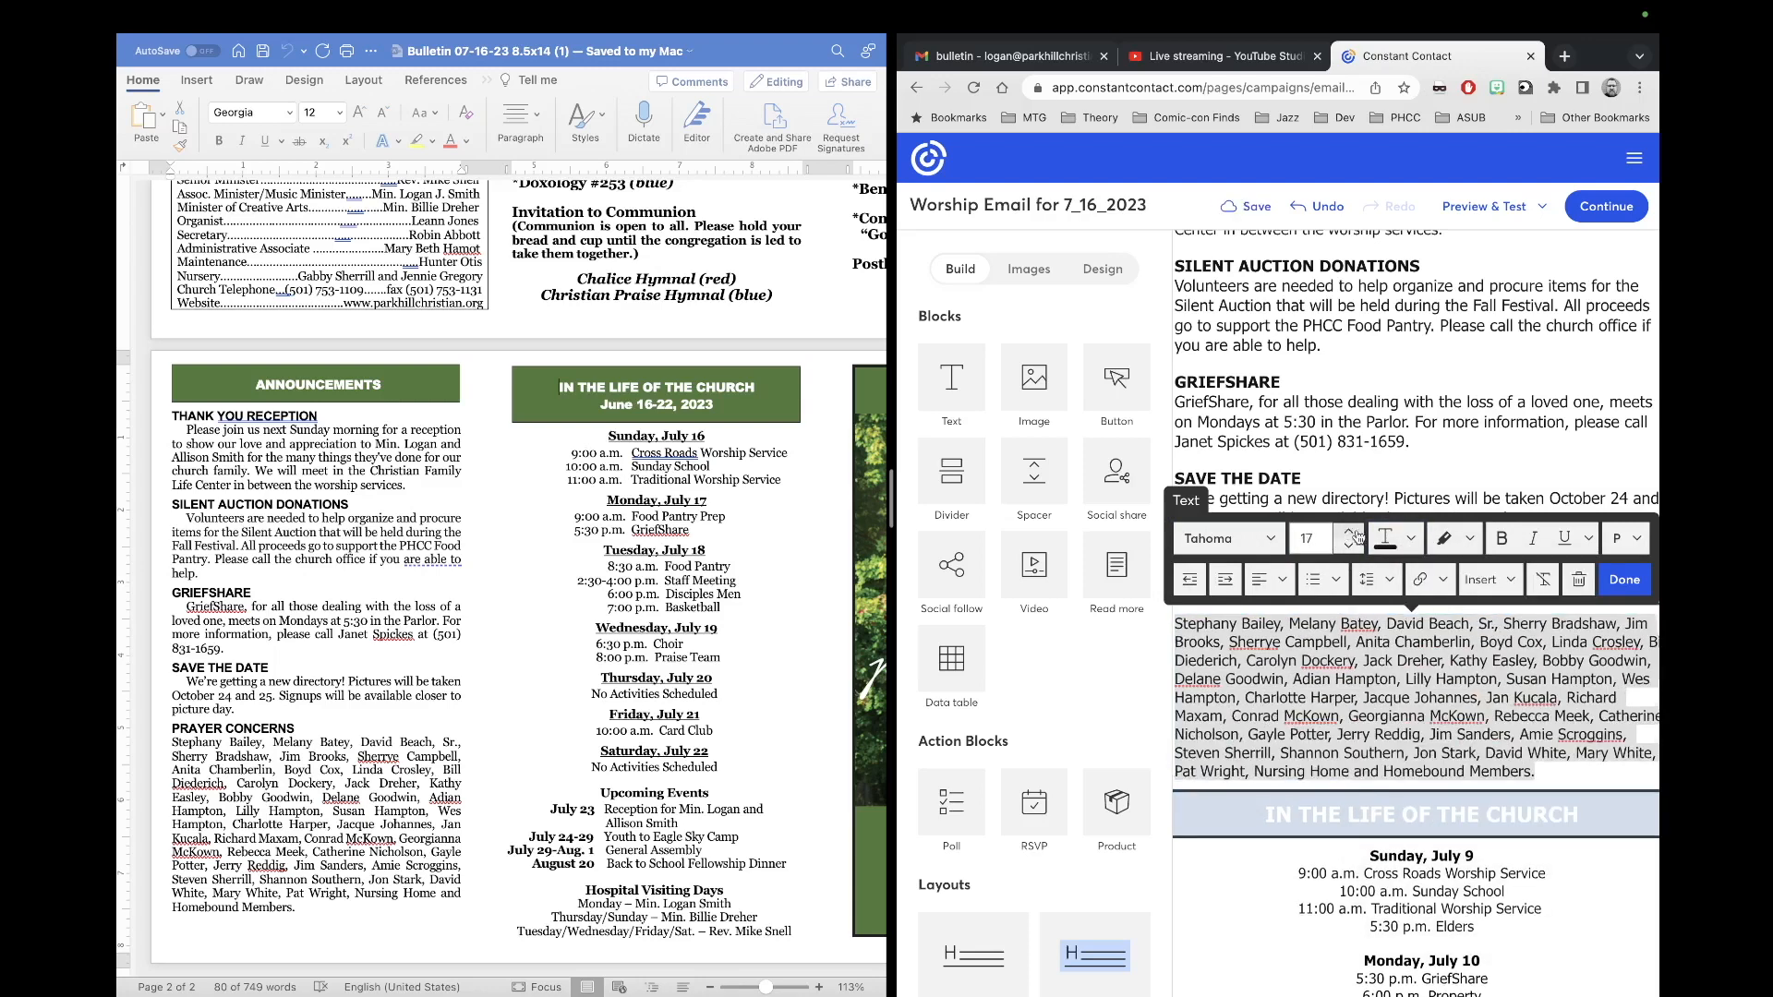
{"action": "left_click", "coordinate": [1624, 579]}
{"action": "scroll", "coordinate": [1492, 741], "scroll_direction": "down", "scroll_amount": 3}
{"action": "scroll", "coordinate": [1492, 740], "scroll_direction": "down", "scroll_amount": 2}
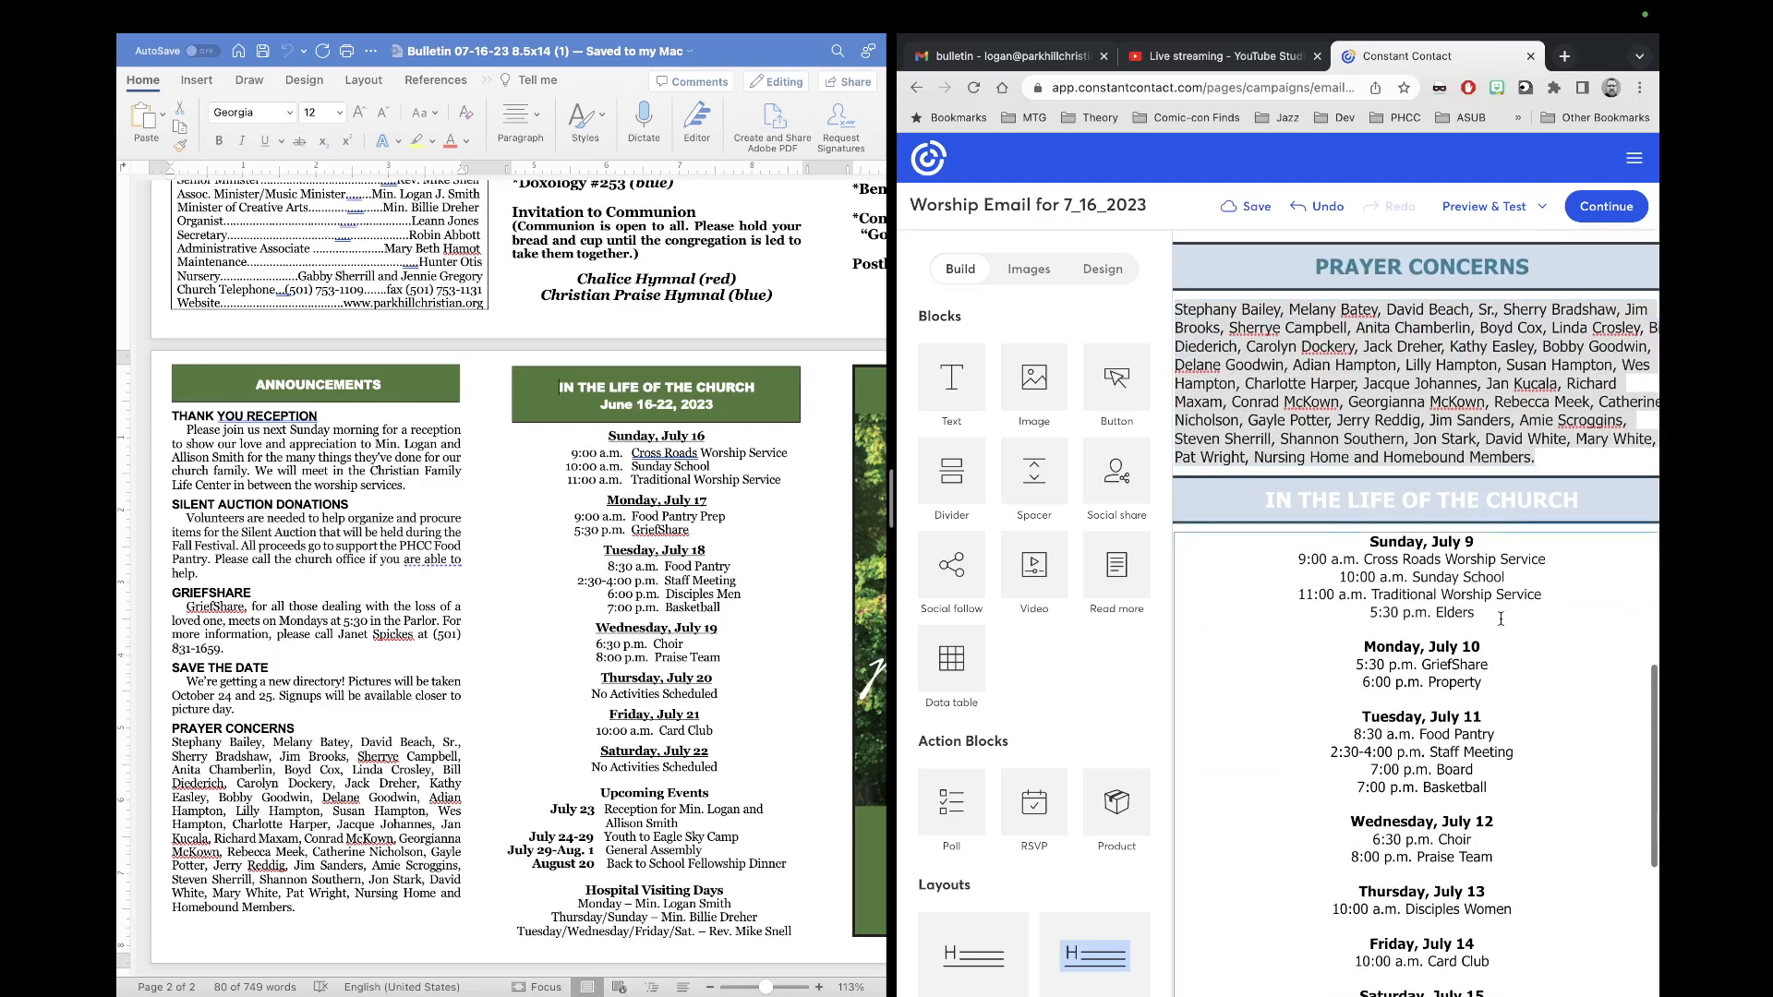
Step: Colour the IN THE LIFE OF THE CHURCH heading with the recently used teal
{"action": "left_click", "coordinate": [1531, 500]}
{"action": "triple_click", "coordinate": [1598, 498]}
{"action": "left_click", "coordinate": [1411, 412]}
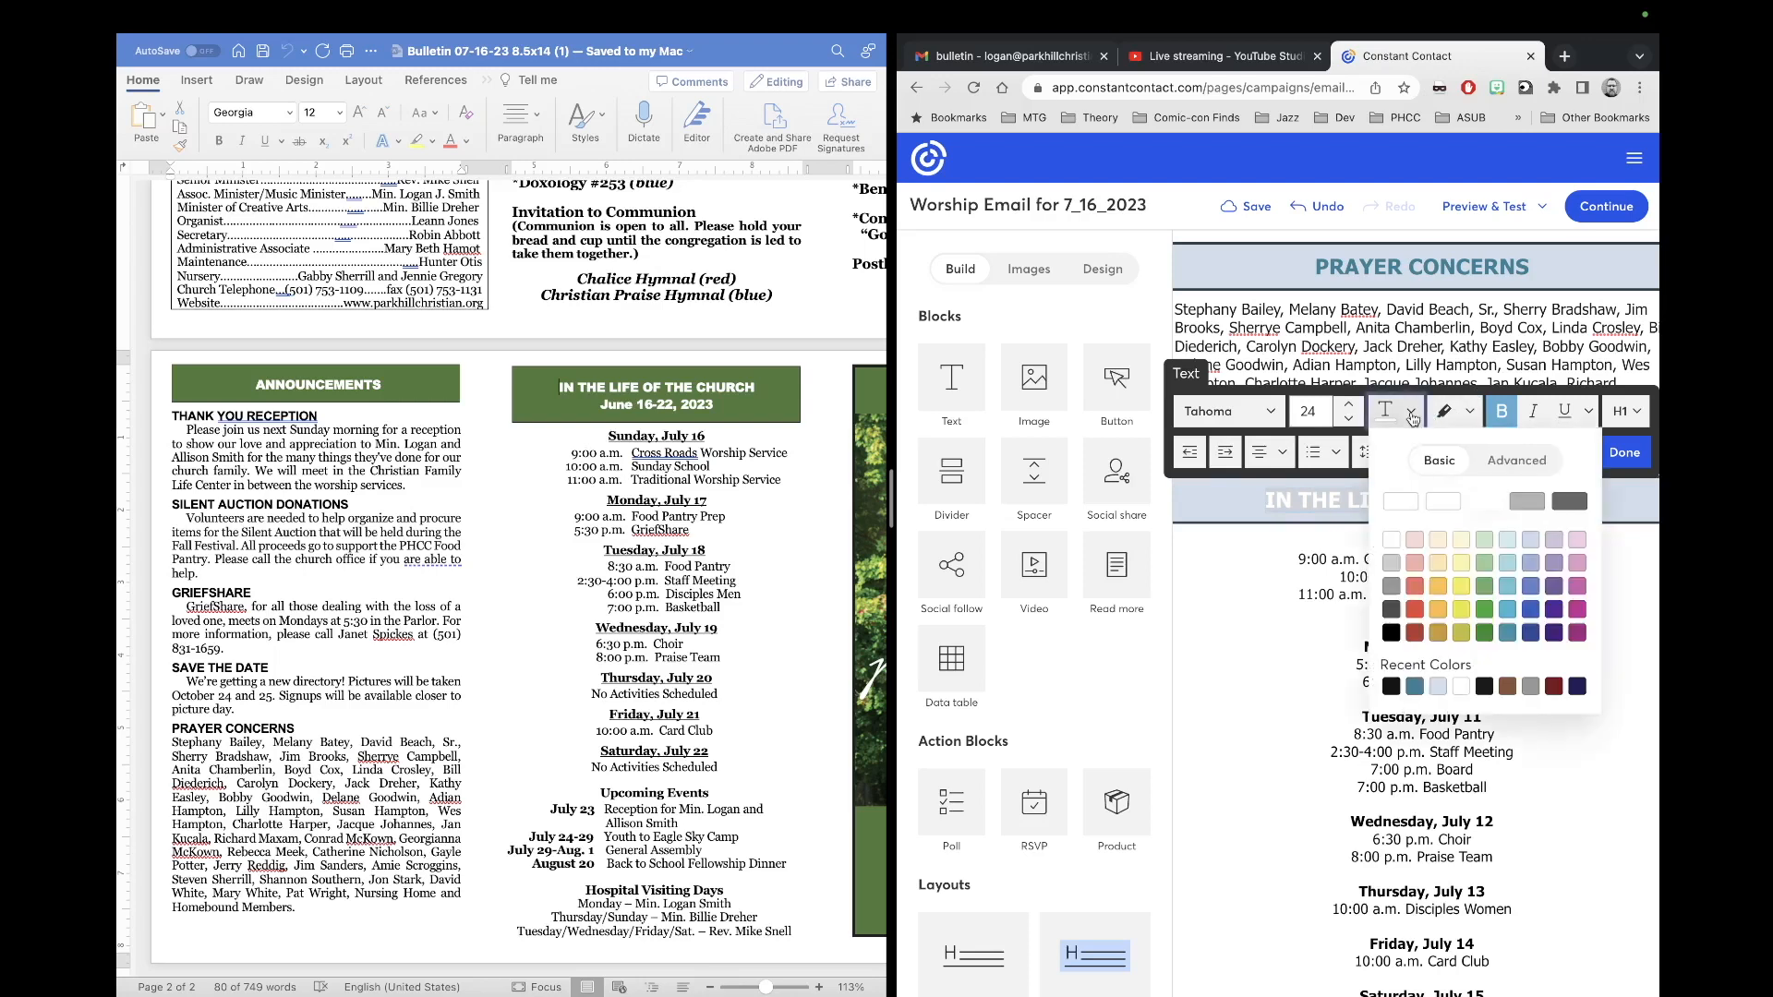
{"action": "left_click", "coordinate": [1414, 686]}
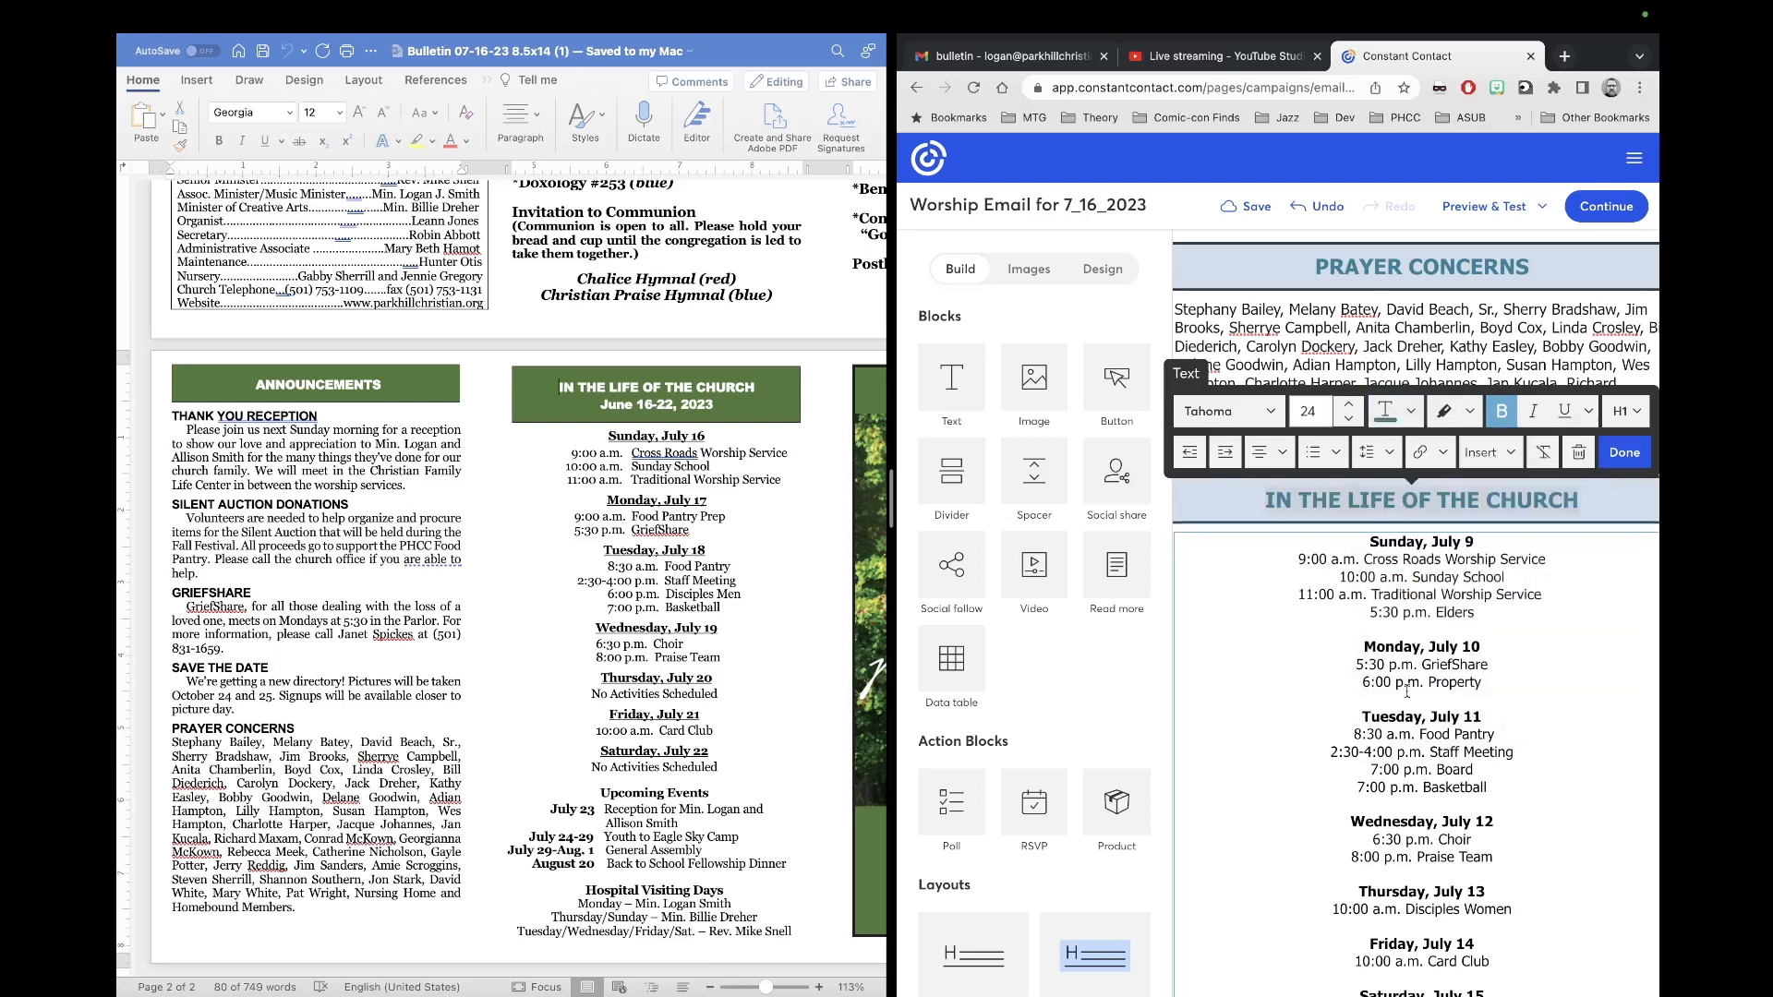
Step: Change the Sunday, Monday and Tuesday headings to July 16, 17 and 18
{"action": "left_click", "coordinate": [1279, 708]}
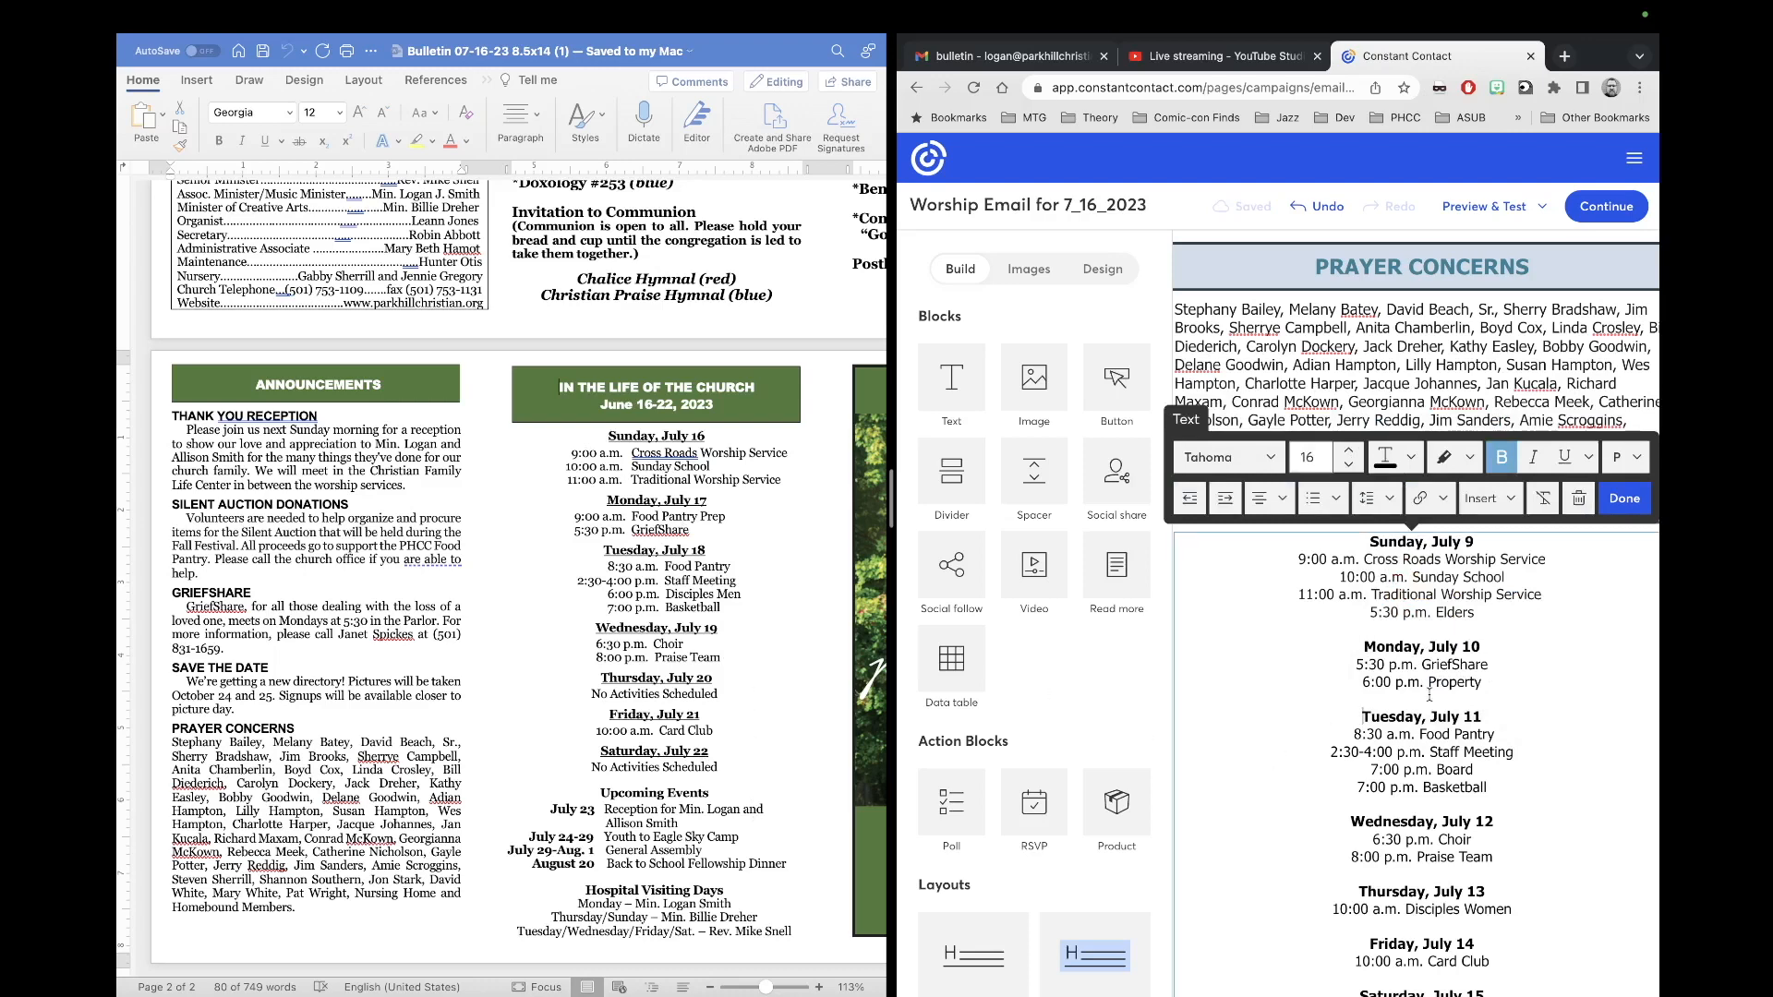
{"action": "scroll", "coordinate": [1395, 625], "scroll_direction": "down", "scroll_amount": 1}
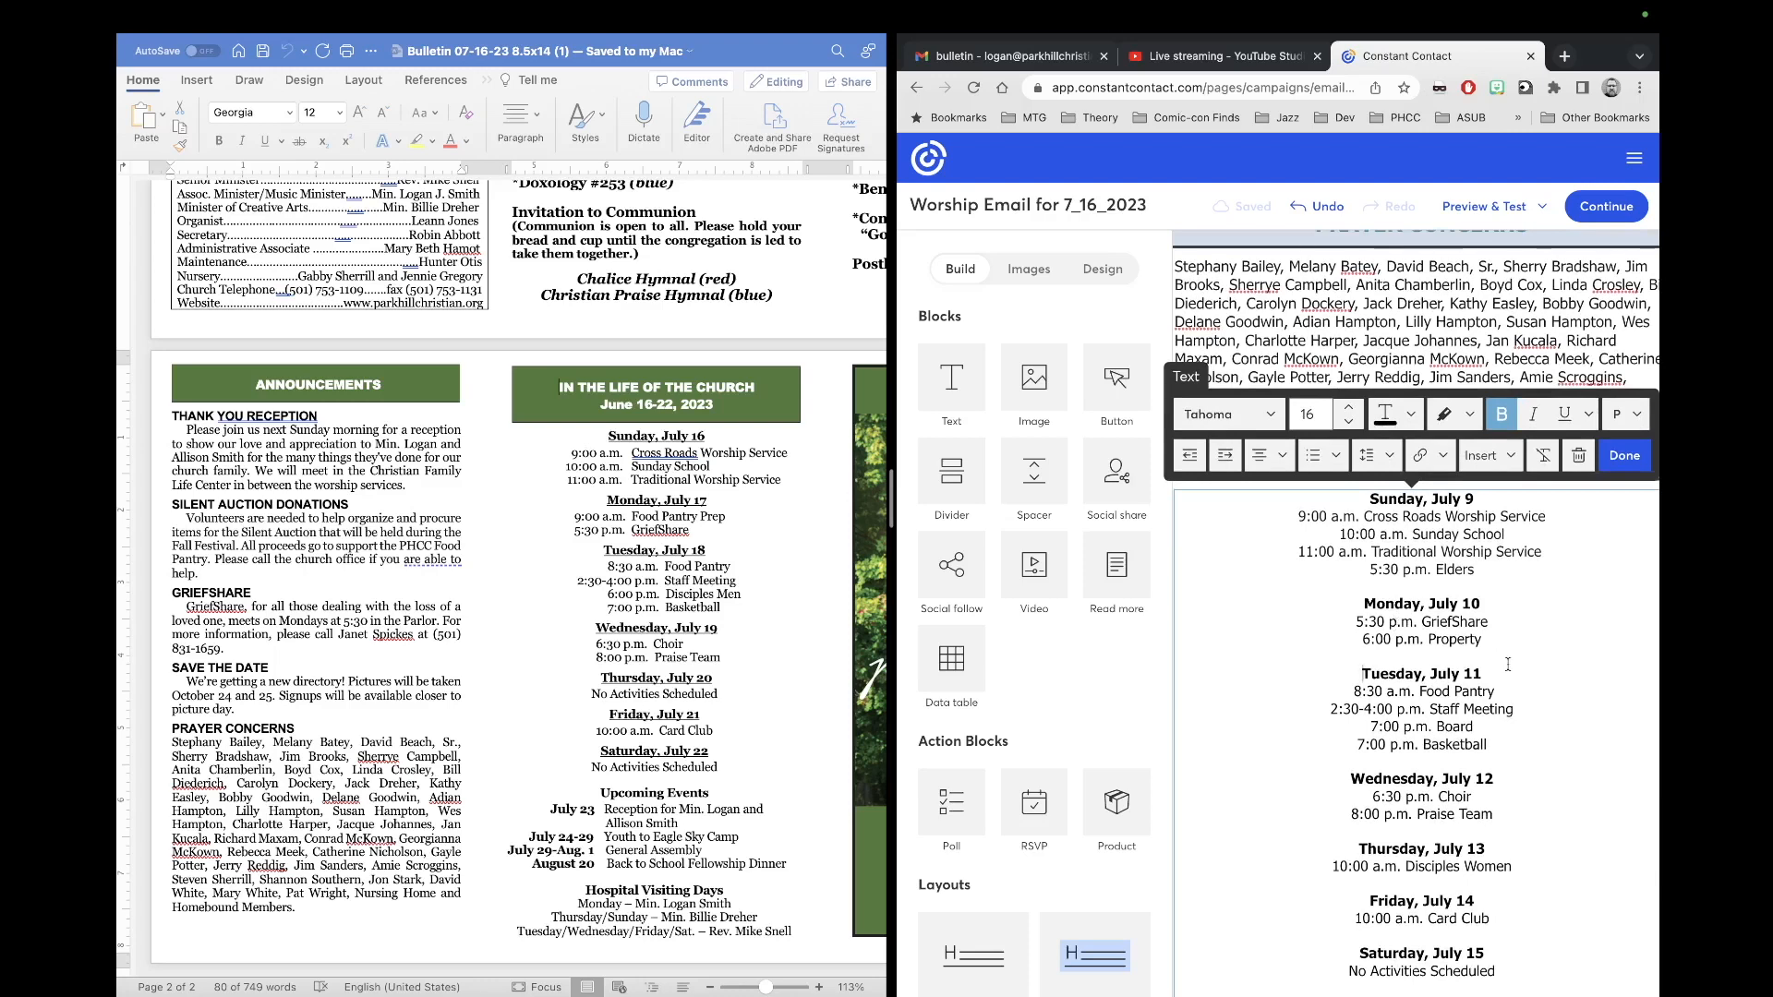
{"action": "scroll", "coordinate": [1508, 664], "scroll_direction": "up", "scroll_amount": 1}
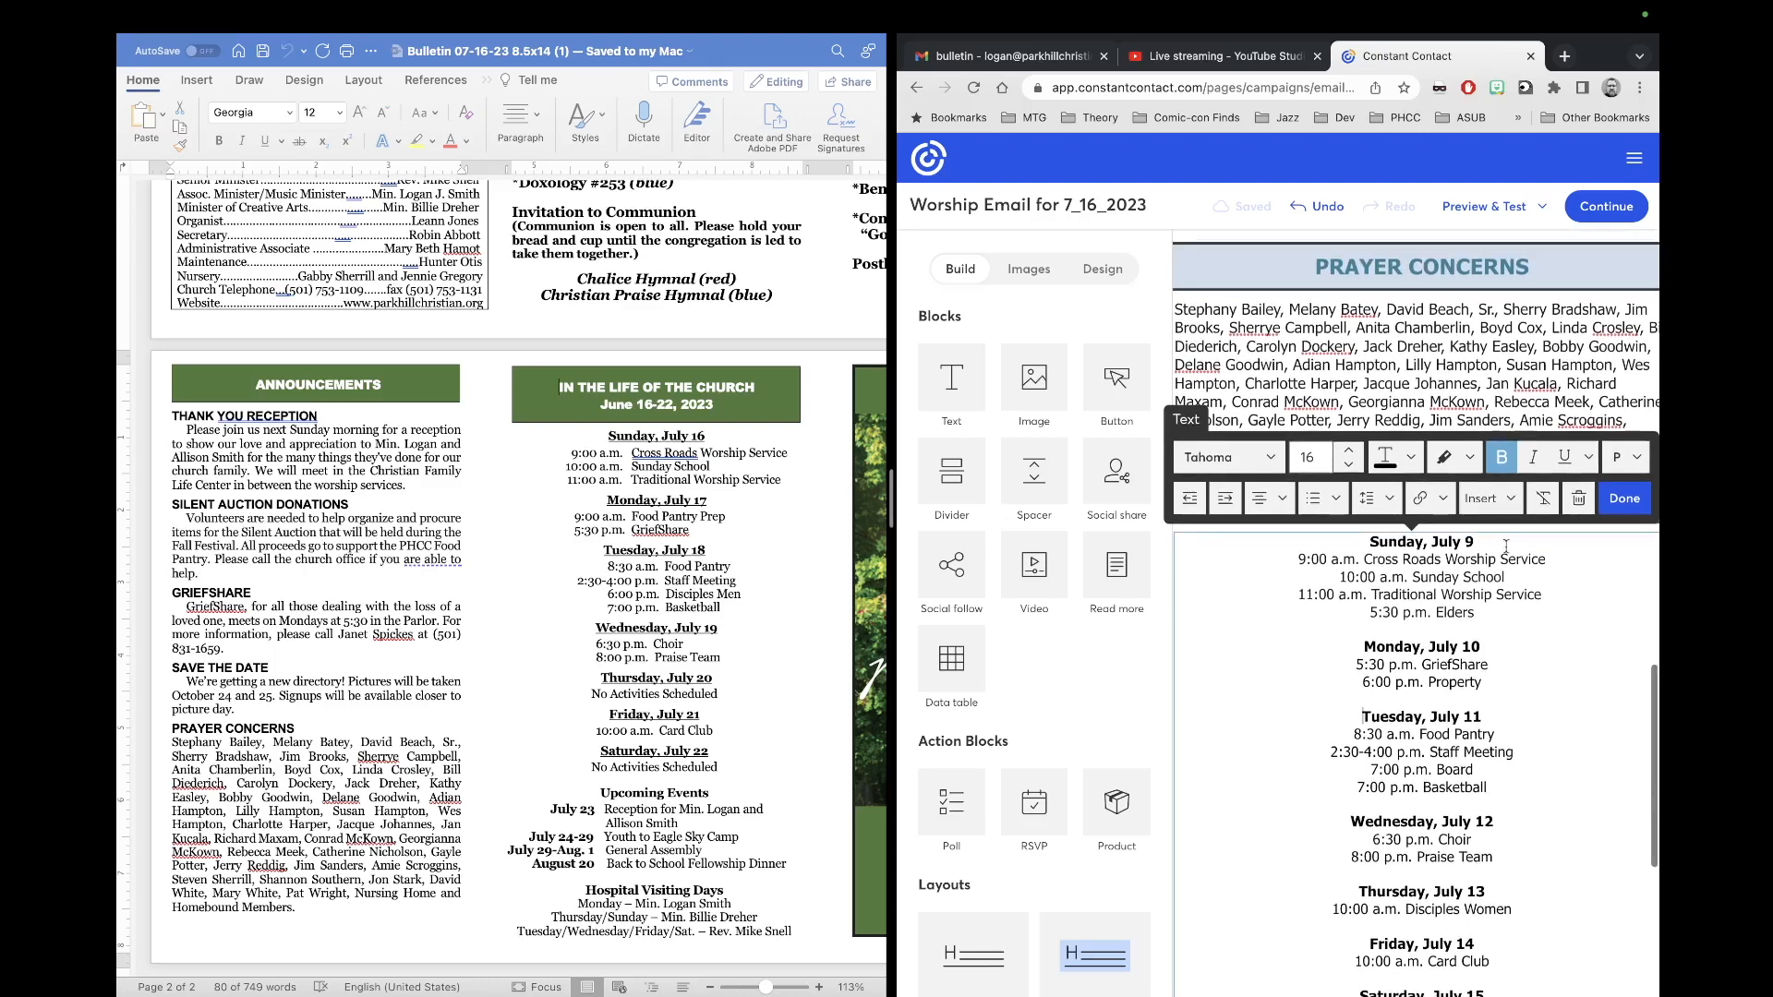
{"action": "left_click", "coordinate": [1475, 543]}
{"action": "type", "text": "\\"}
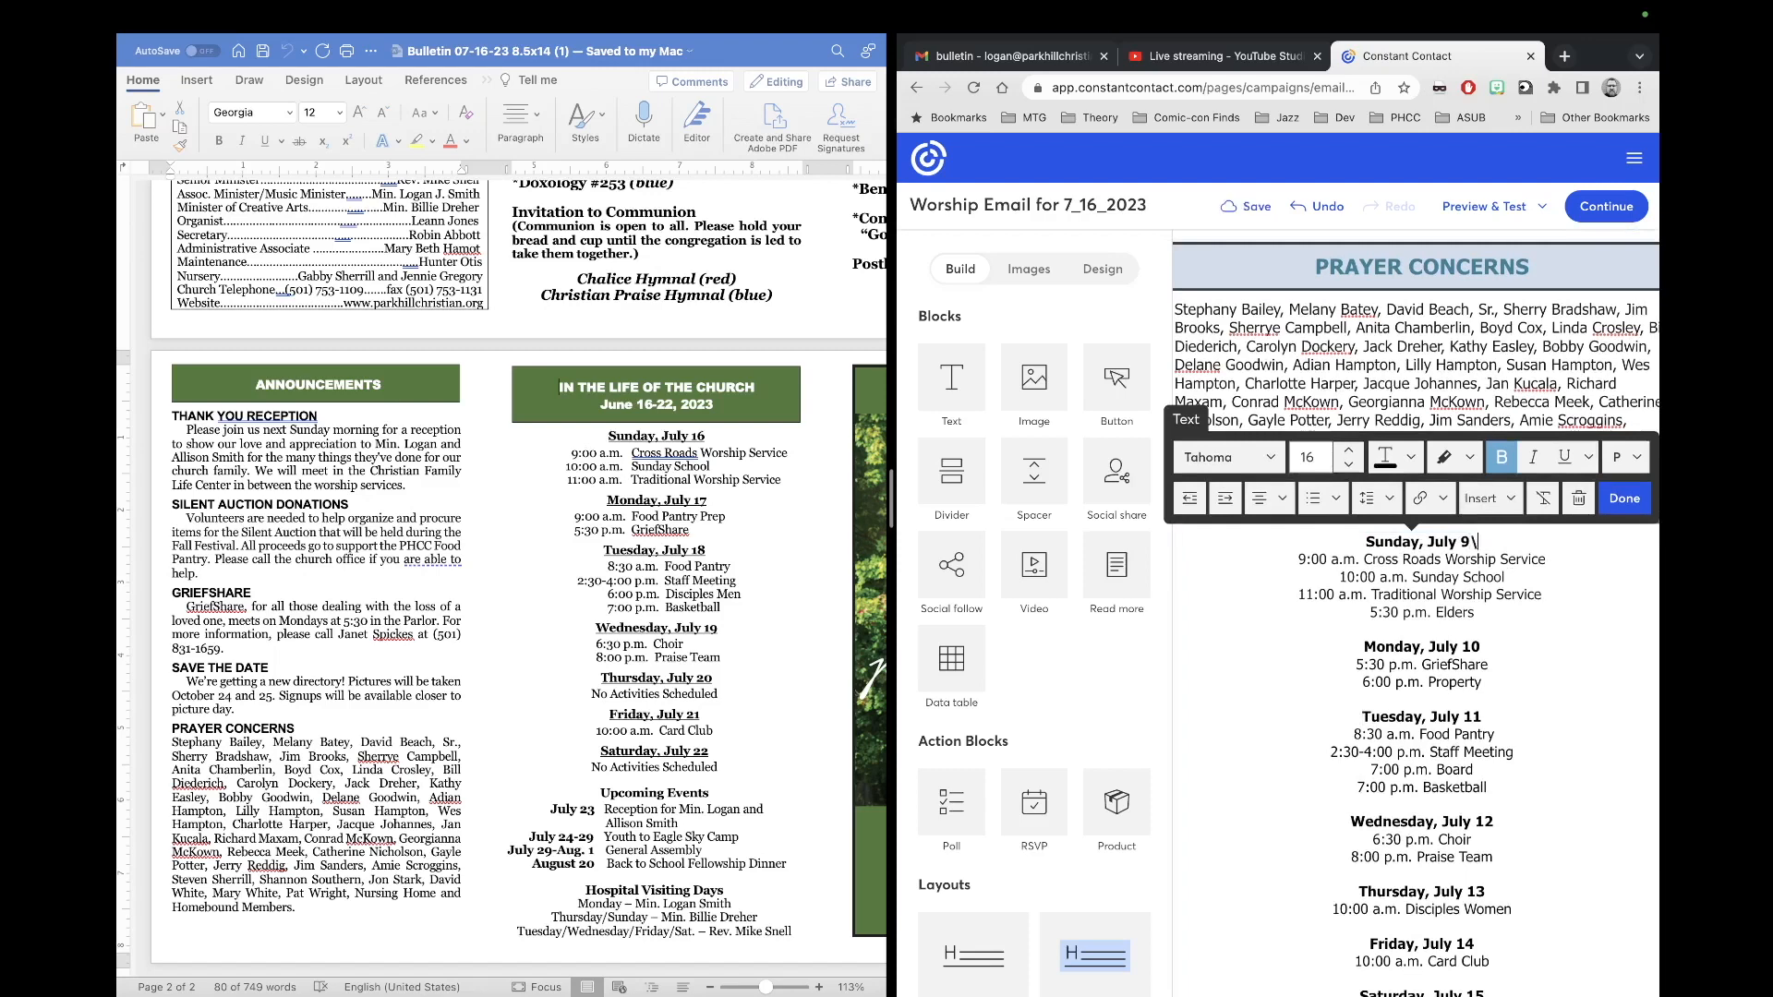
{"action": "key", "text": "BackSpace"}
{"action": "key", "text": "BackSpace"}
{"action": "type", "text": "16"}
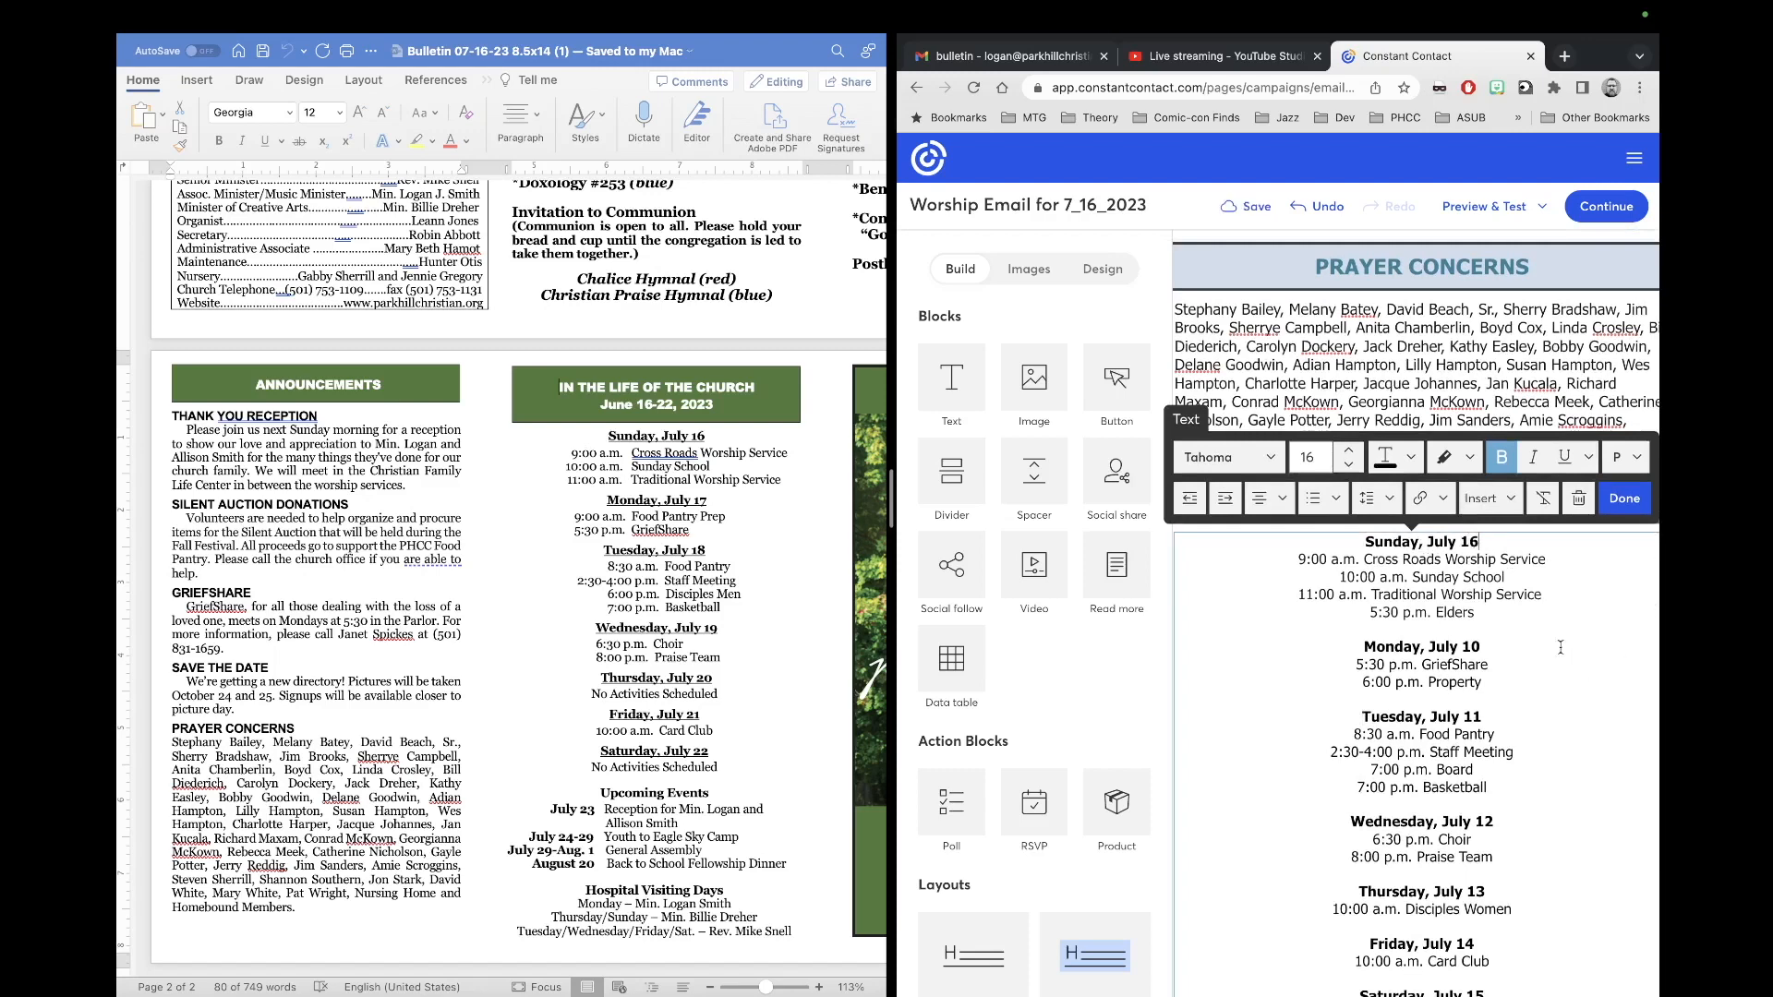
{"action": "left_click", "coordinate": [1481, 647]}
{"action": "key", "text": "BackSpace"}
{"action": "type", "text": "7"}
{"action": "left_click", "coordinate": [1478, 717]}
{"action": "key", "text": "BackSpace"}
{"action": "type", "text": "8"}
Step: Change the Wednesday through Saturday headings to July 19, 20, 21 and 22
{"action": "scroll", "coordinate": [1499, 734], "scroll_direction": "down", "scroll_amount": 2}
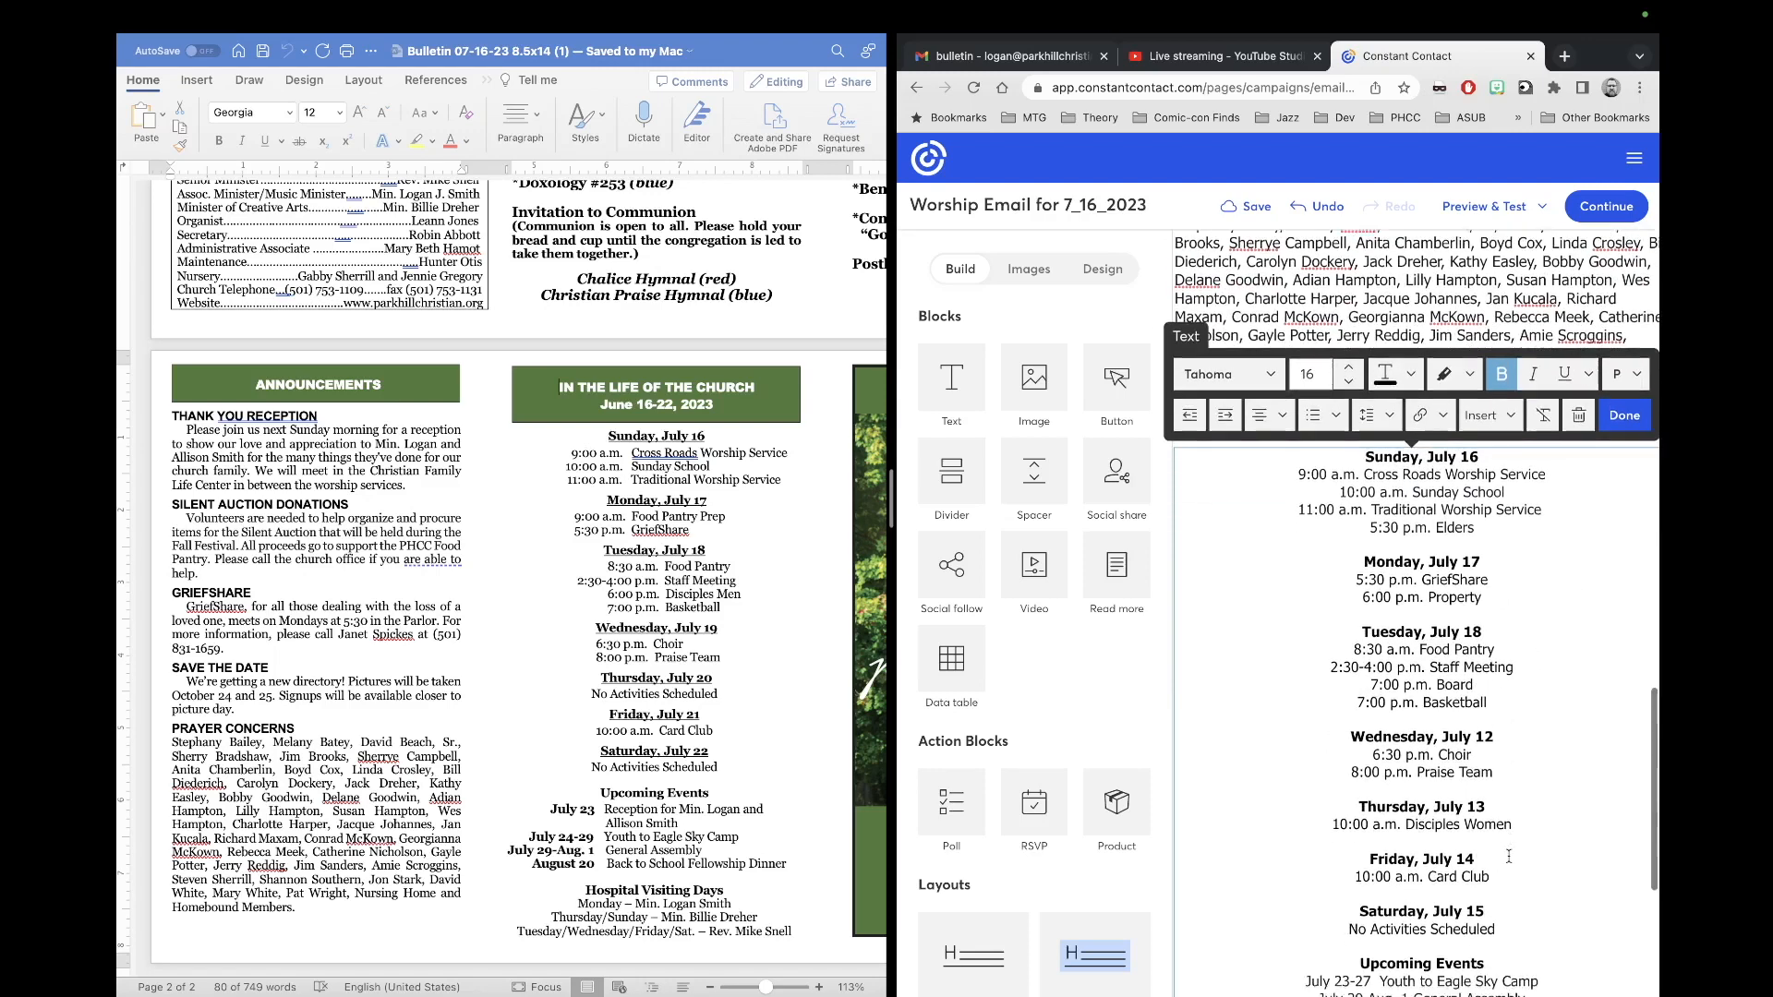
{"action": "left_click", "coordinate": [1499, 734]}
{"action": "key", "text": "BackSpace"}
{"action": "type", "text": "9"}
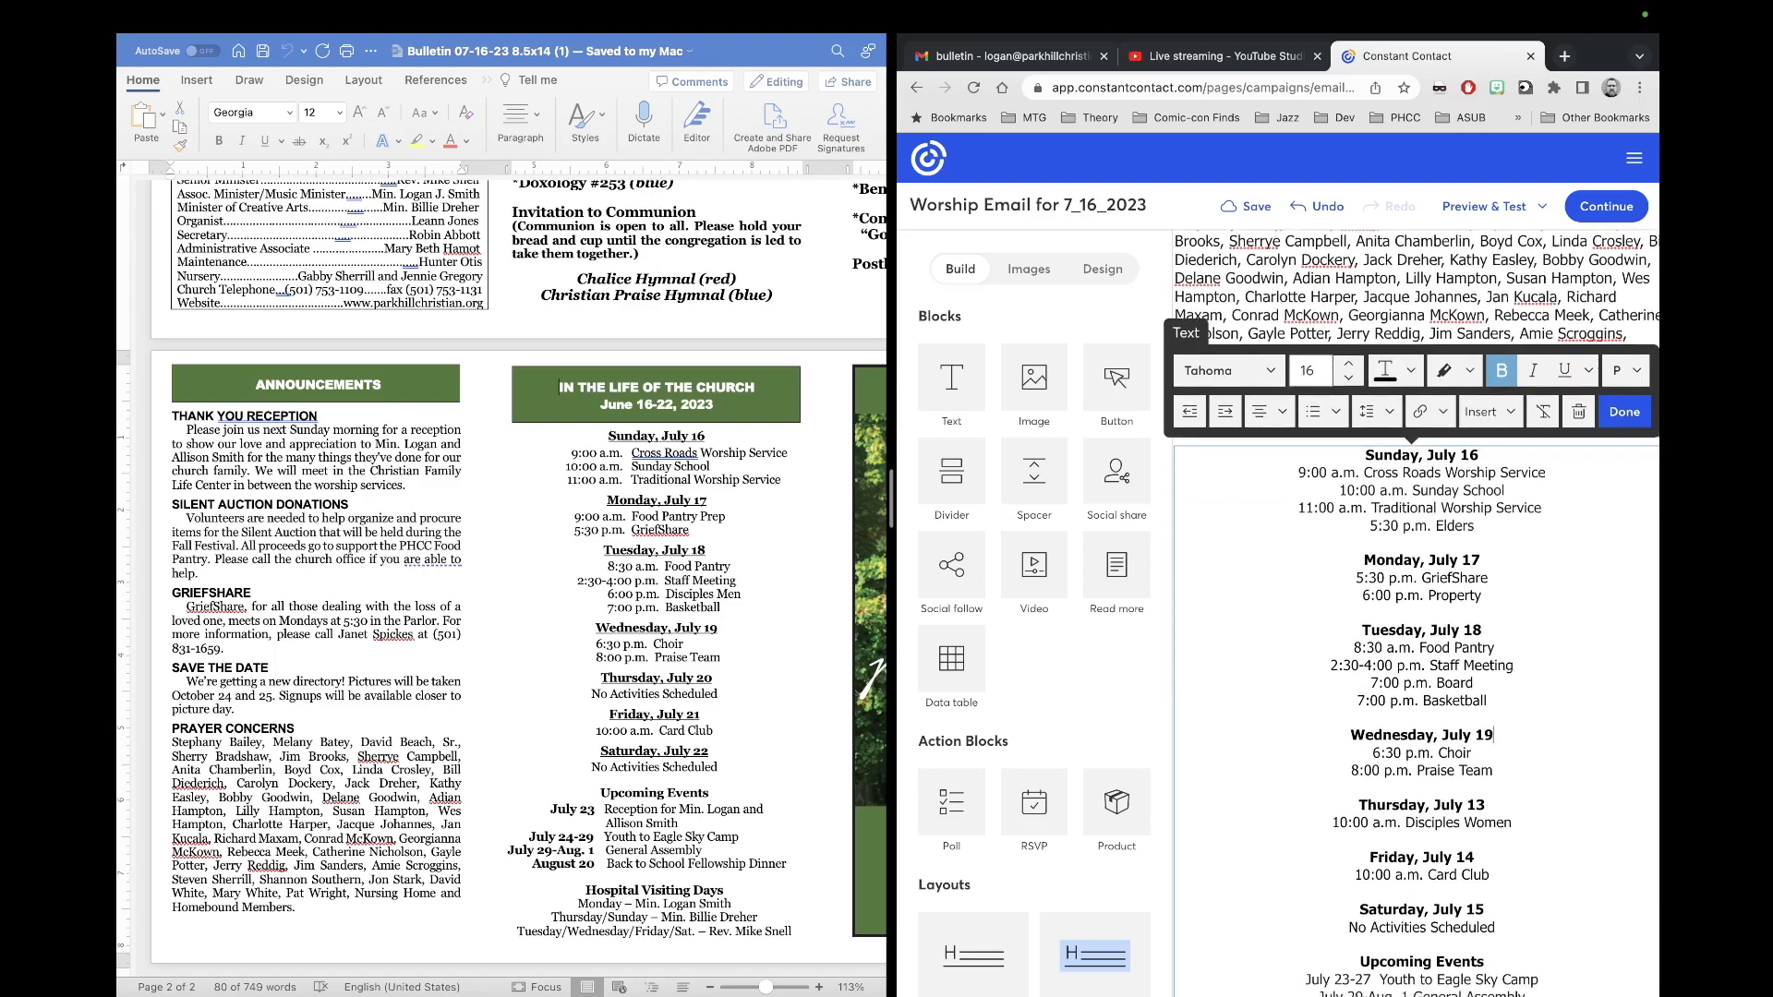
{"action": "left_click", "coordinate": [1498, 804]}
{"action": "key", "text": "BackSpace"}
{"action": "key", "text": "BackSpace"}
{"action": "type", "text": "20"}
{"action": "scroll", "coordinate": [1476, 757], "scroll_direction": "down", "scroll_amount": 2}
{"action": "left_click", "coordinate": [1477, 757]}
{"action": "key", "text": "BackSpace"}
{"action": "key", "text": "BackSpace"}
{"action": "type", "text": "21"}
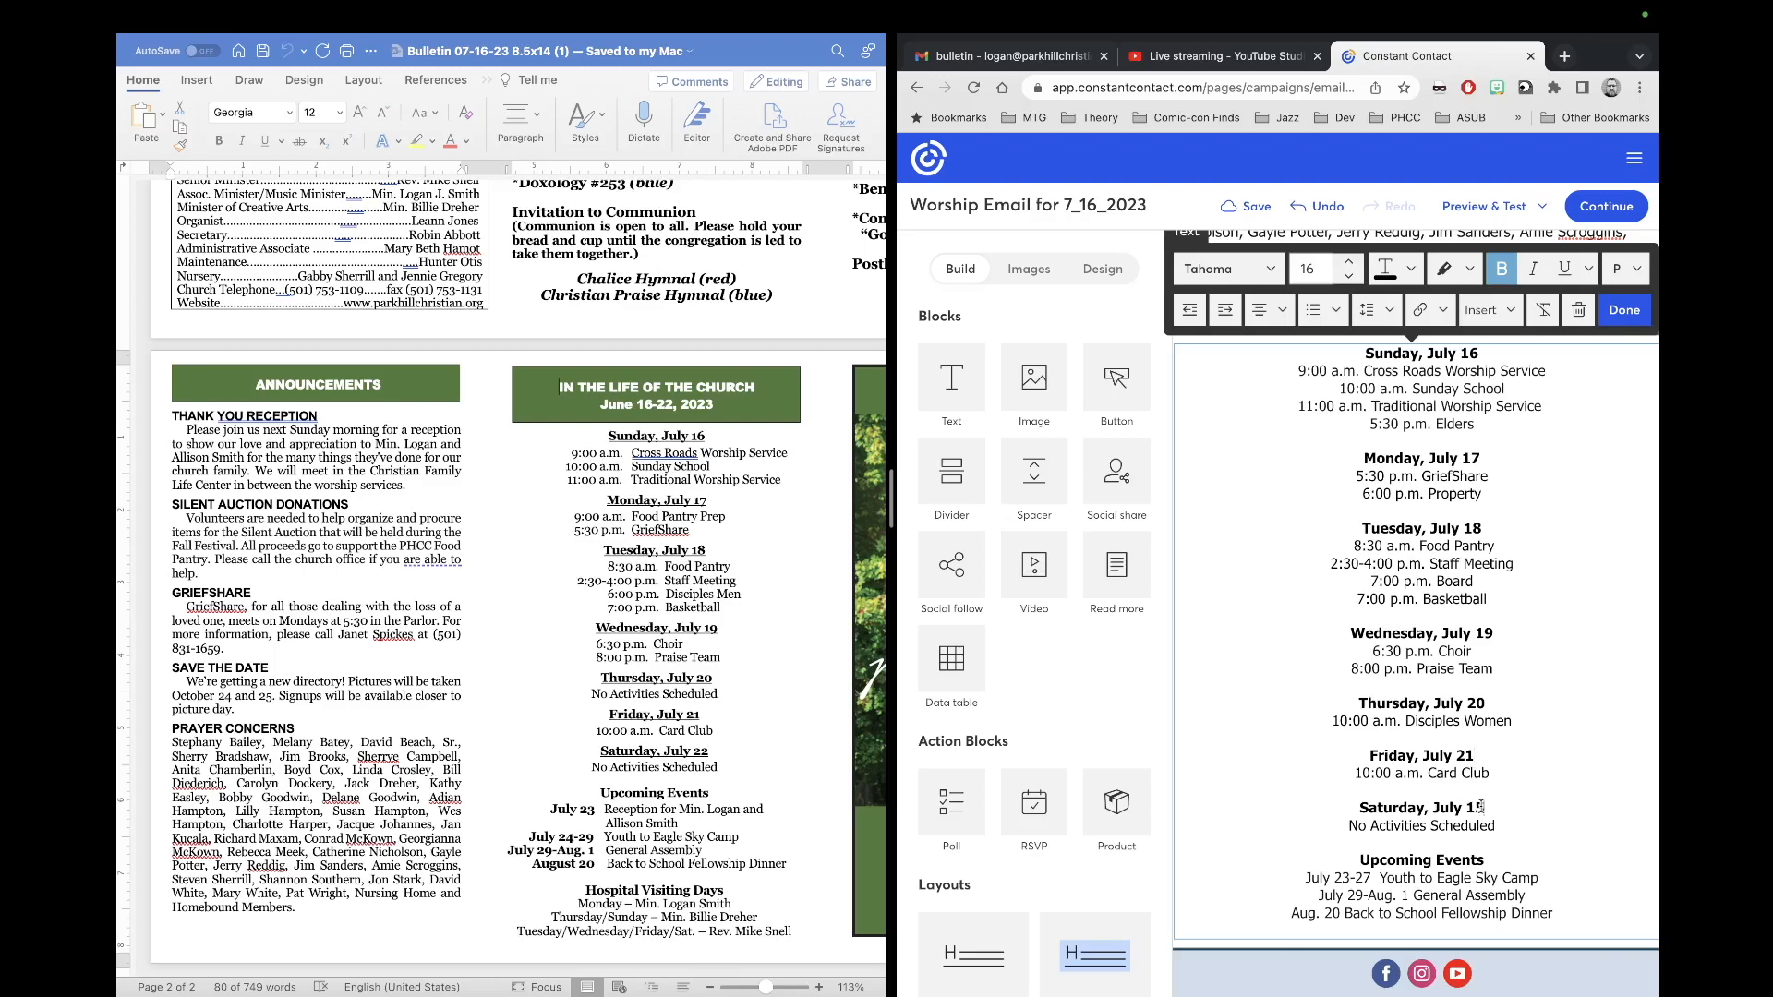
{"action": "left_click", "coordinate": [1483, 808]}
{"action": "key", "text": "BackSpace"}
{"action": "key", "text": "BackSpace"}
{"action": "type", "text": "22"}
{"action": "scroll", "coordinate": [1430, 636], "scroll_direction": "up", "scroll_amount": 2}
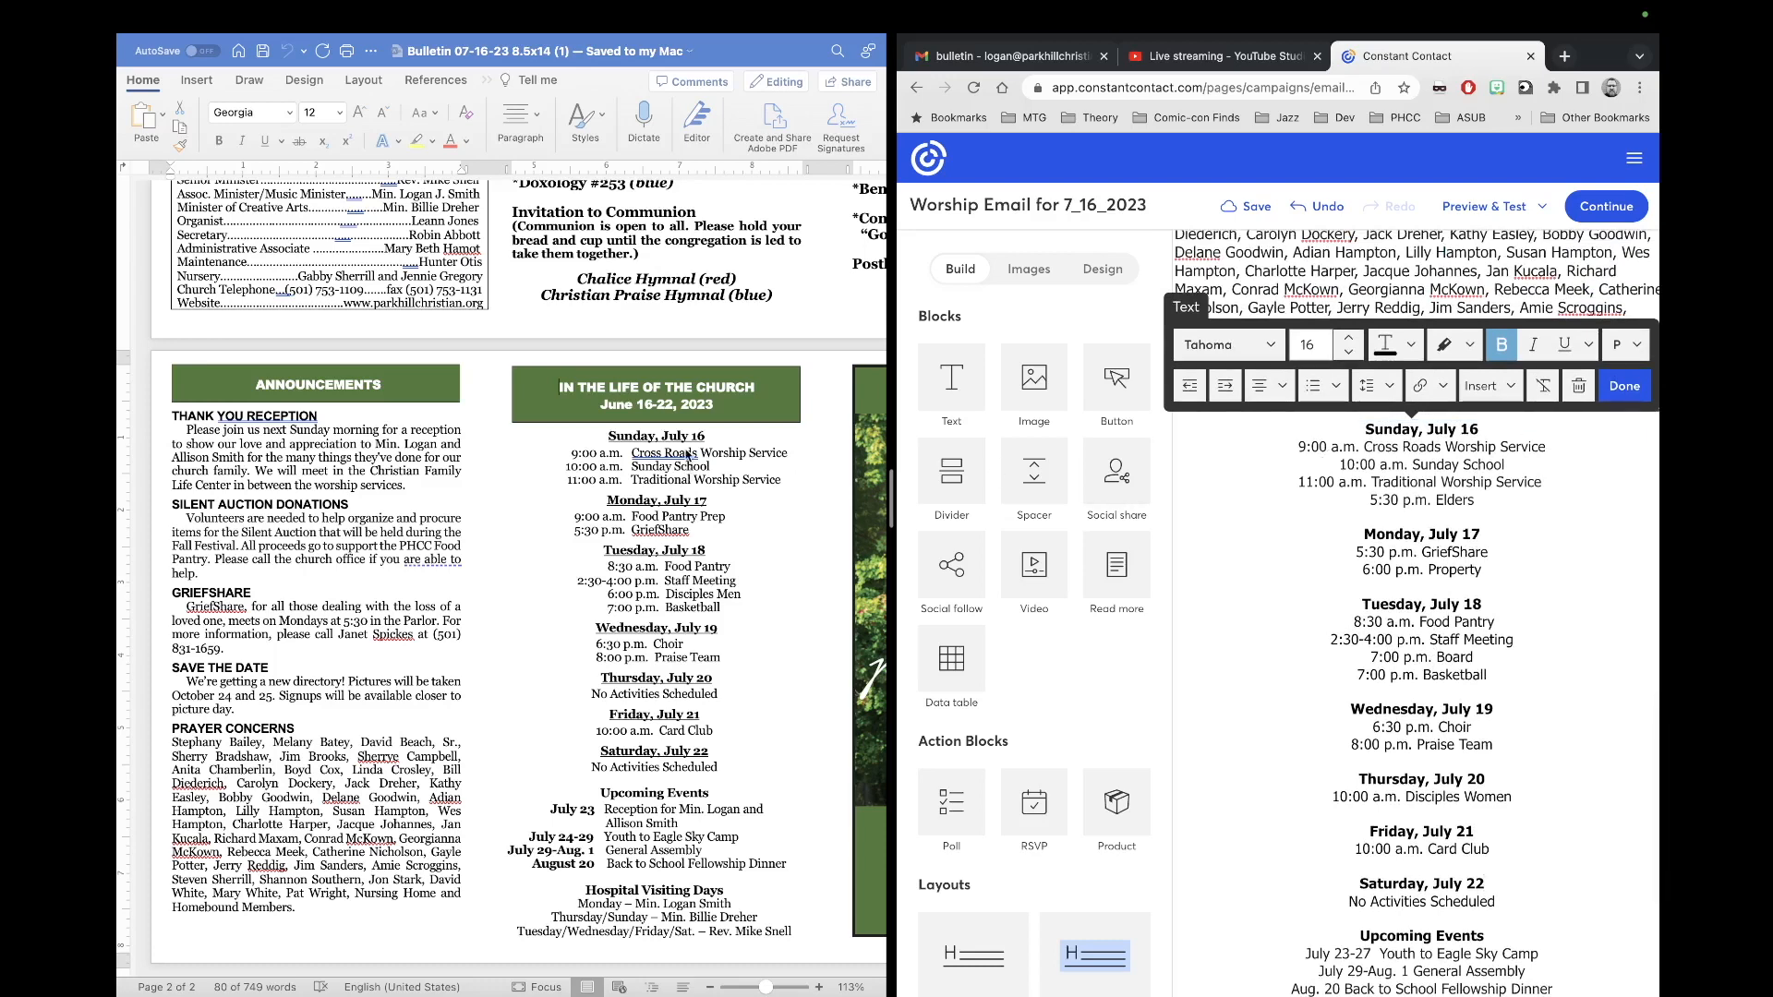
Step: Delete Sunday's 5:30 p.m. Elders line and Monday's 6:00 p.m. Property line
{"action": "left_click_drag", "start_coordinate": [1485, 504], "coordinate": [1351, 506]}
{"action": "key", "text": "BackSpace"}
{"action": "key", "text": "BackSpace"}
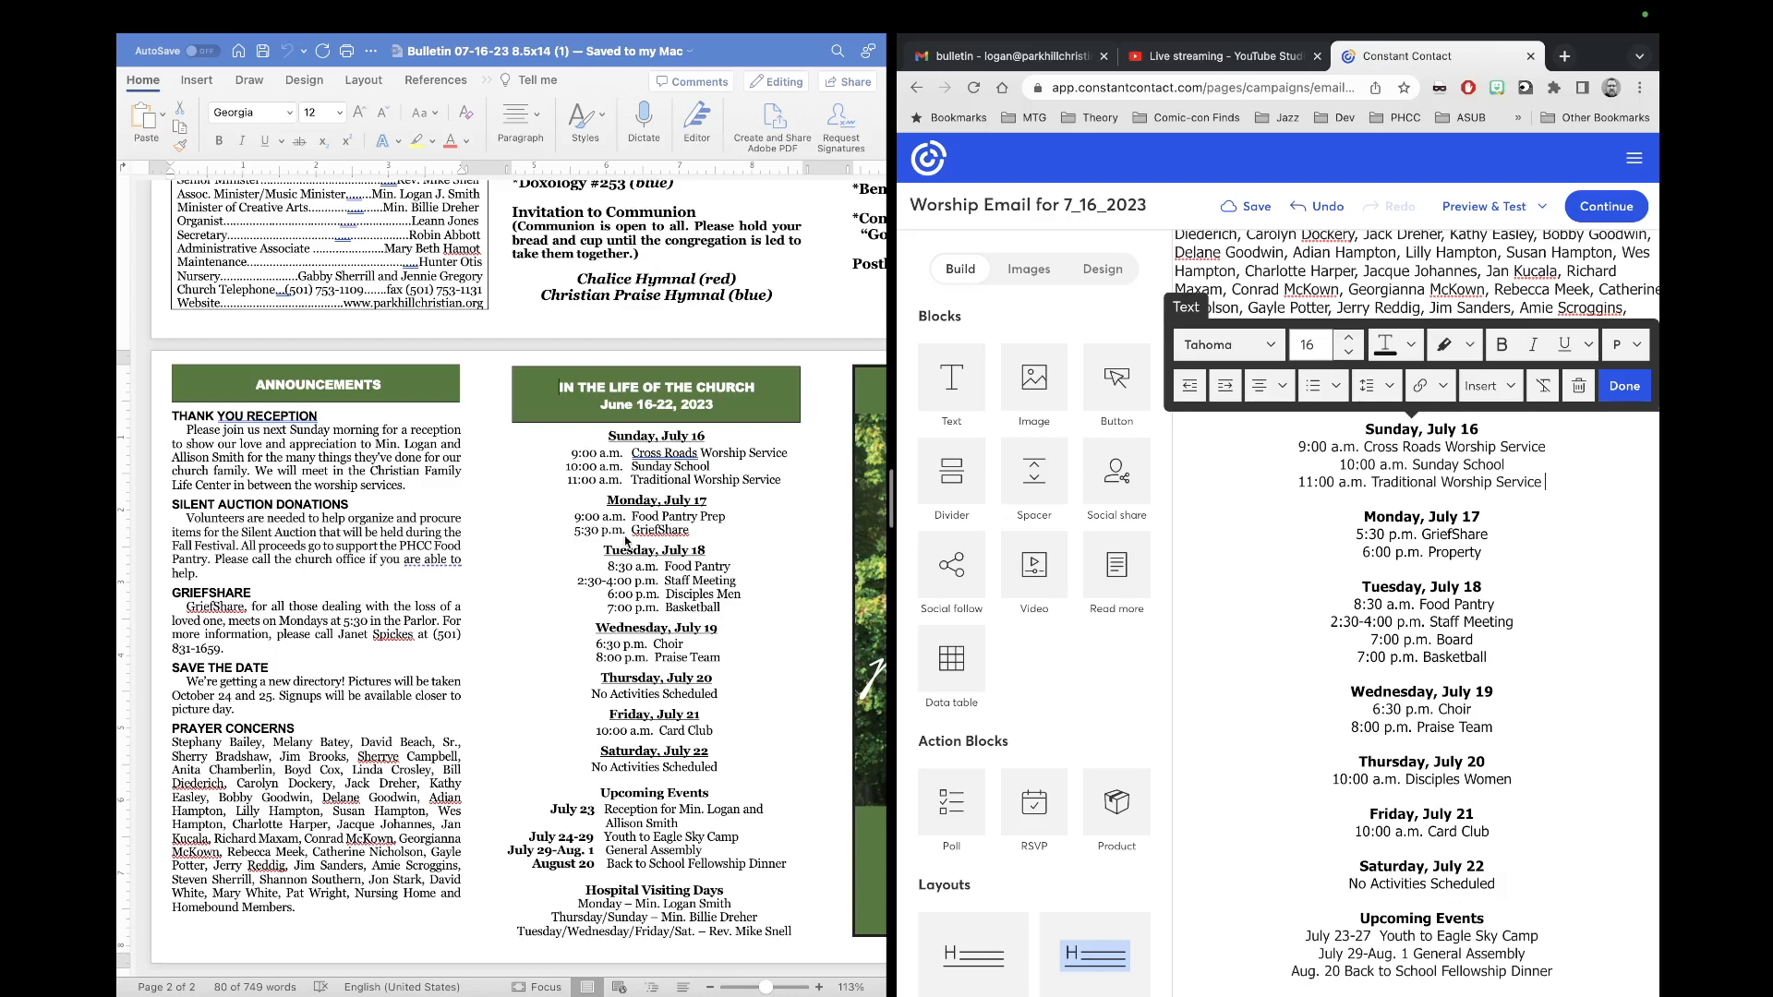
{"action": "left_click_drag", "start_coordinate": [1483, 555], "coordinate": [1353, 554]}
{"action": "key", "text": "Return"}
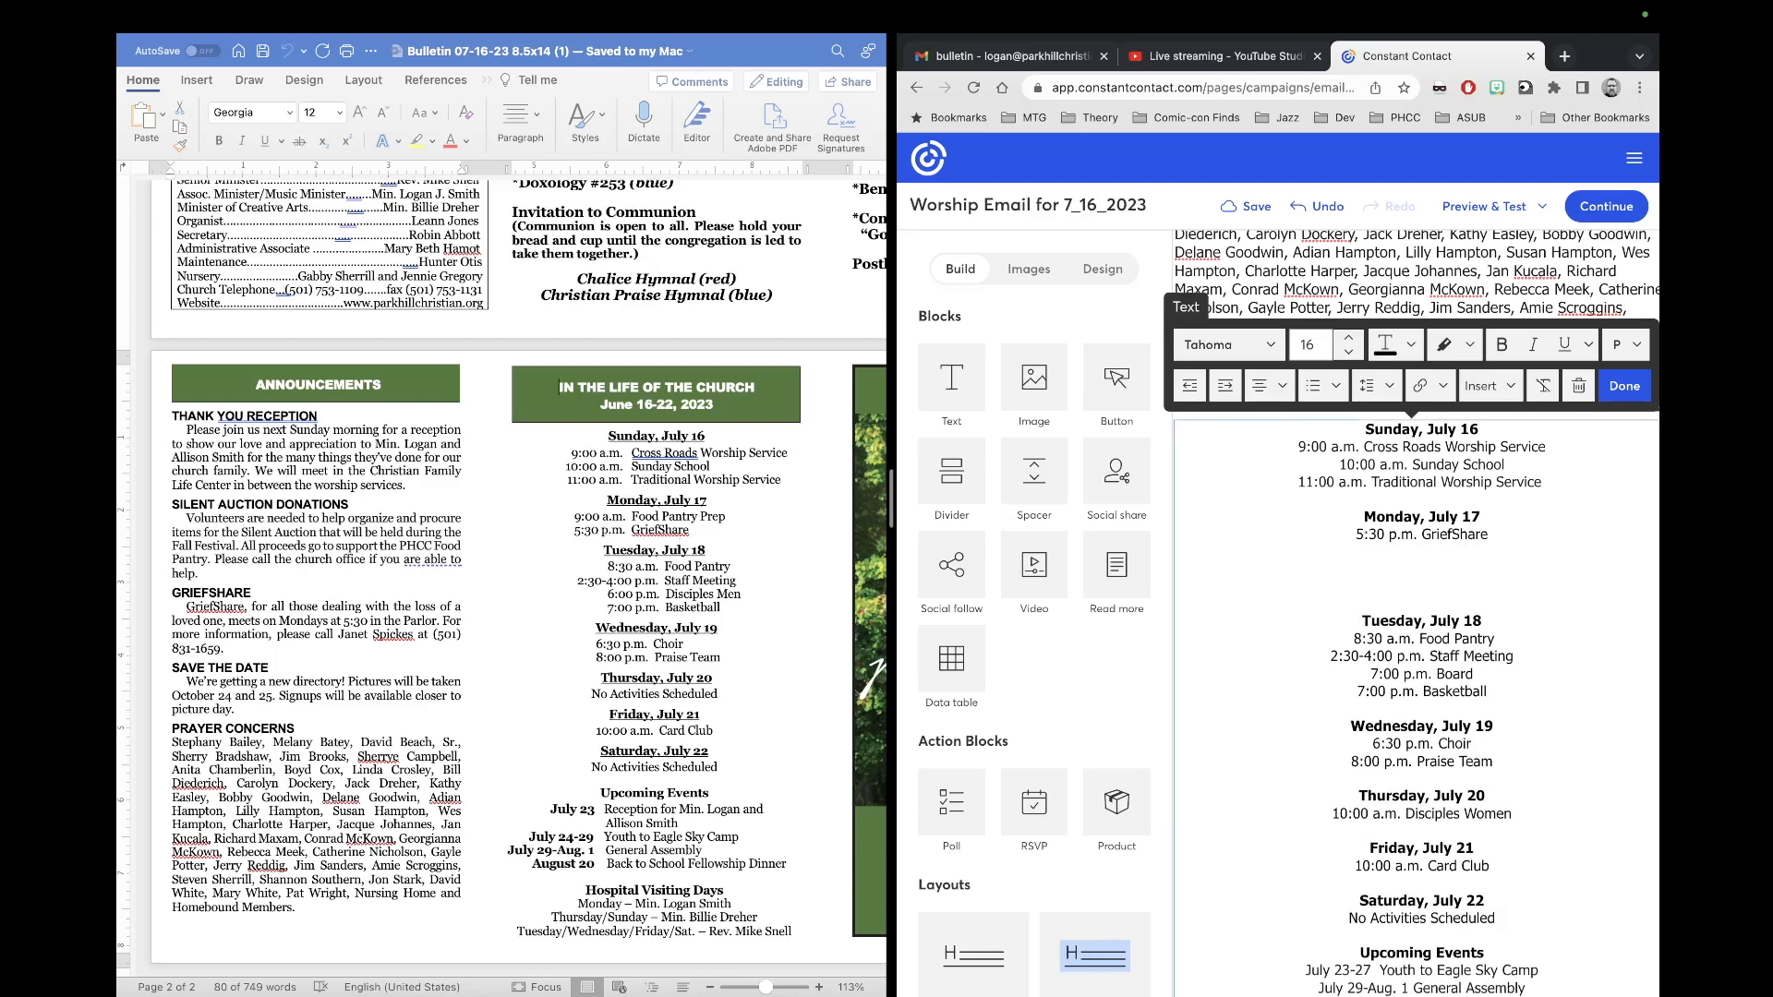
{"action": "key", "text": "BackSpace"}
{"action": "key", "text": "BackSpace"}
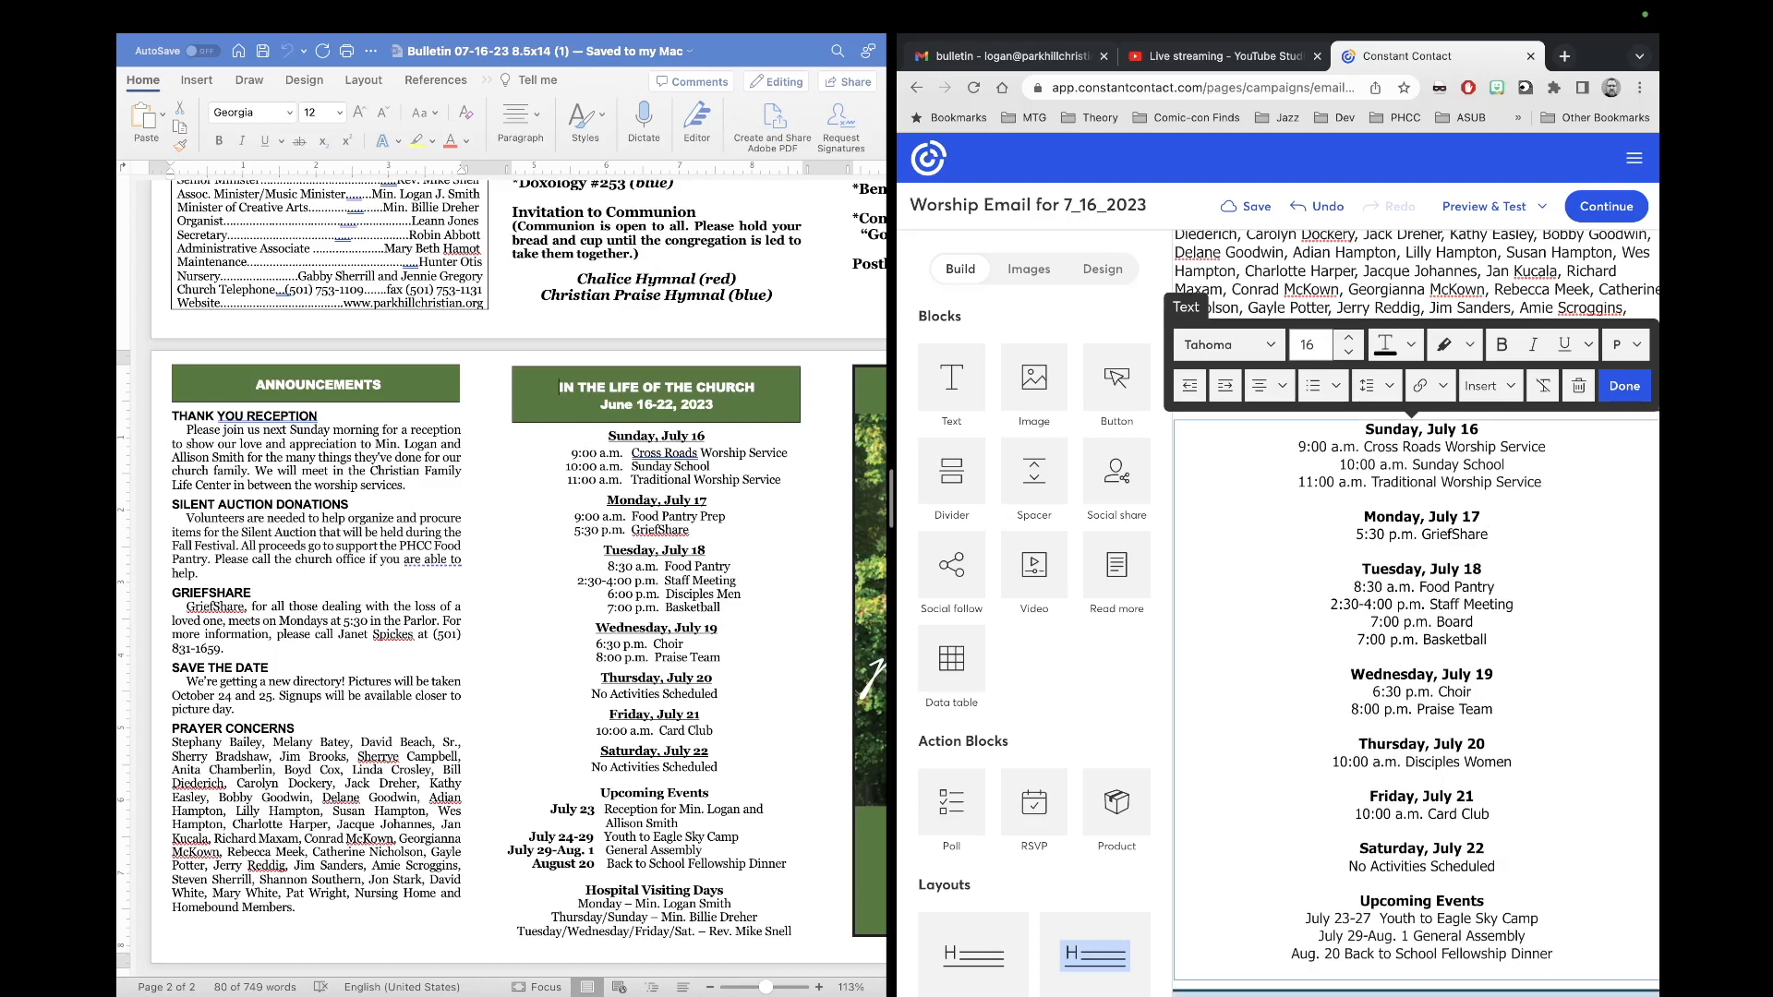
Step: Add '9:00 a.m. Food Pantry Prep' under Monday, July 17, formatted Tahoma, black, size 17
{"action": "left_click", "coordinate": [1355, 533]}
{"action": "key", "text": "Return"}
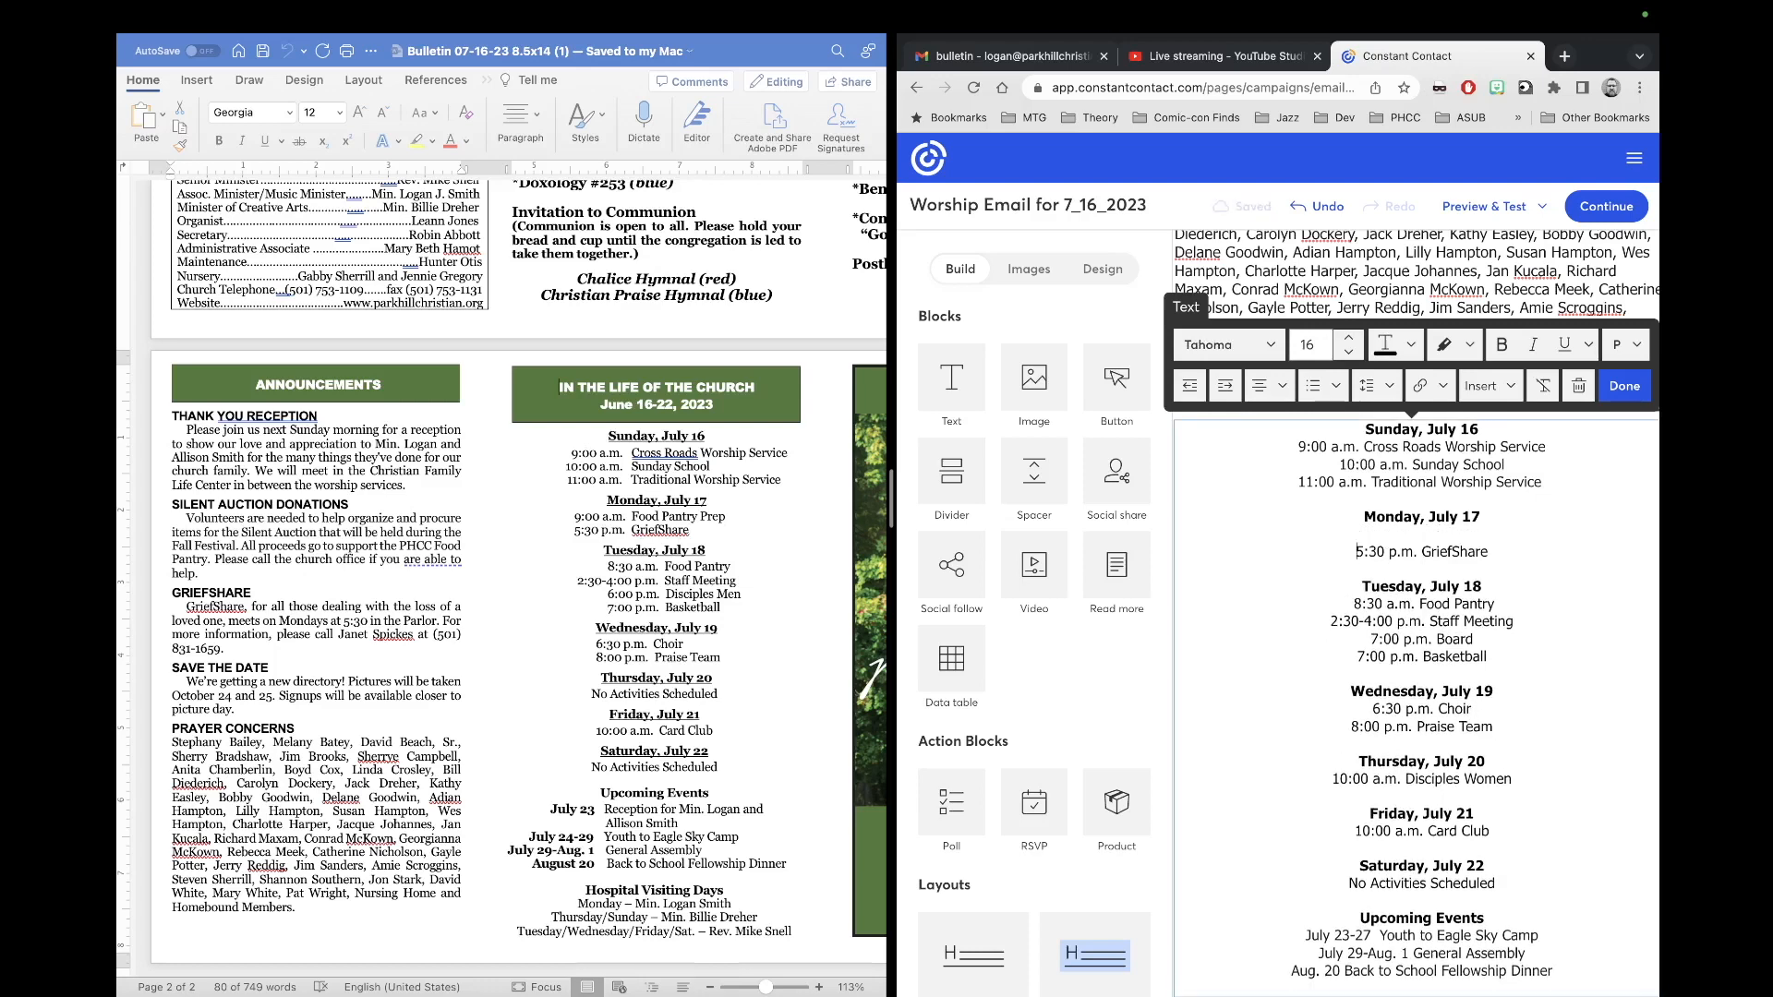
{"action": "key", "text": "Up"}
{"action": "type", "text": "9:00 a.m. Food"}
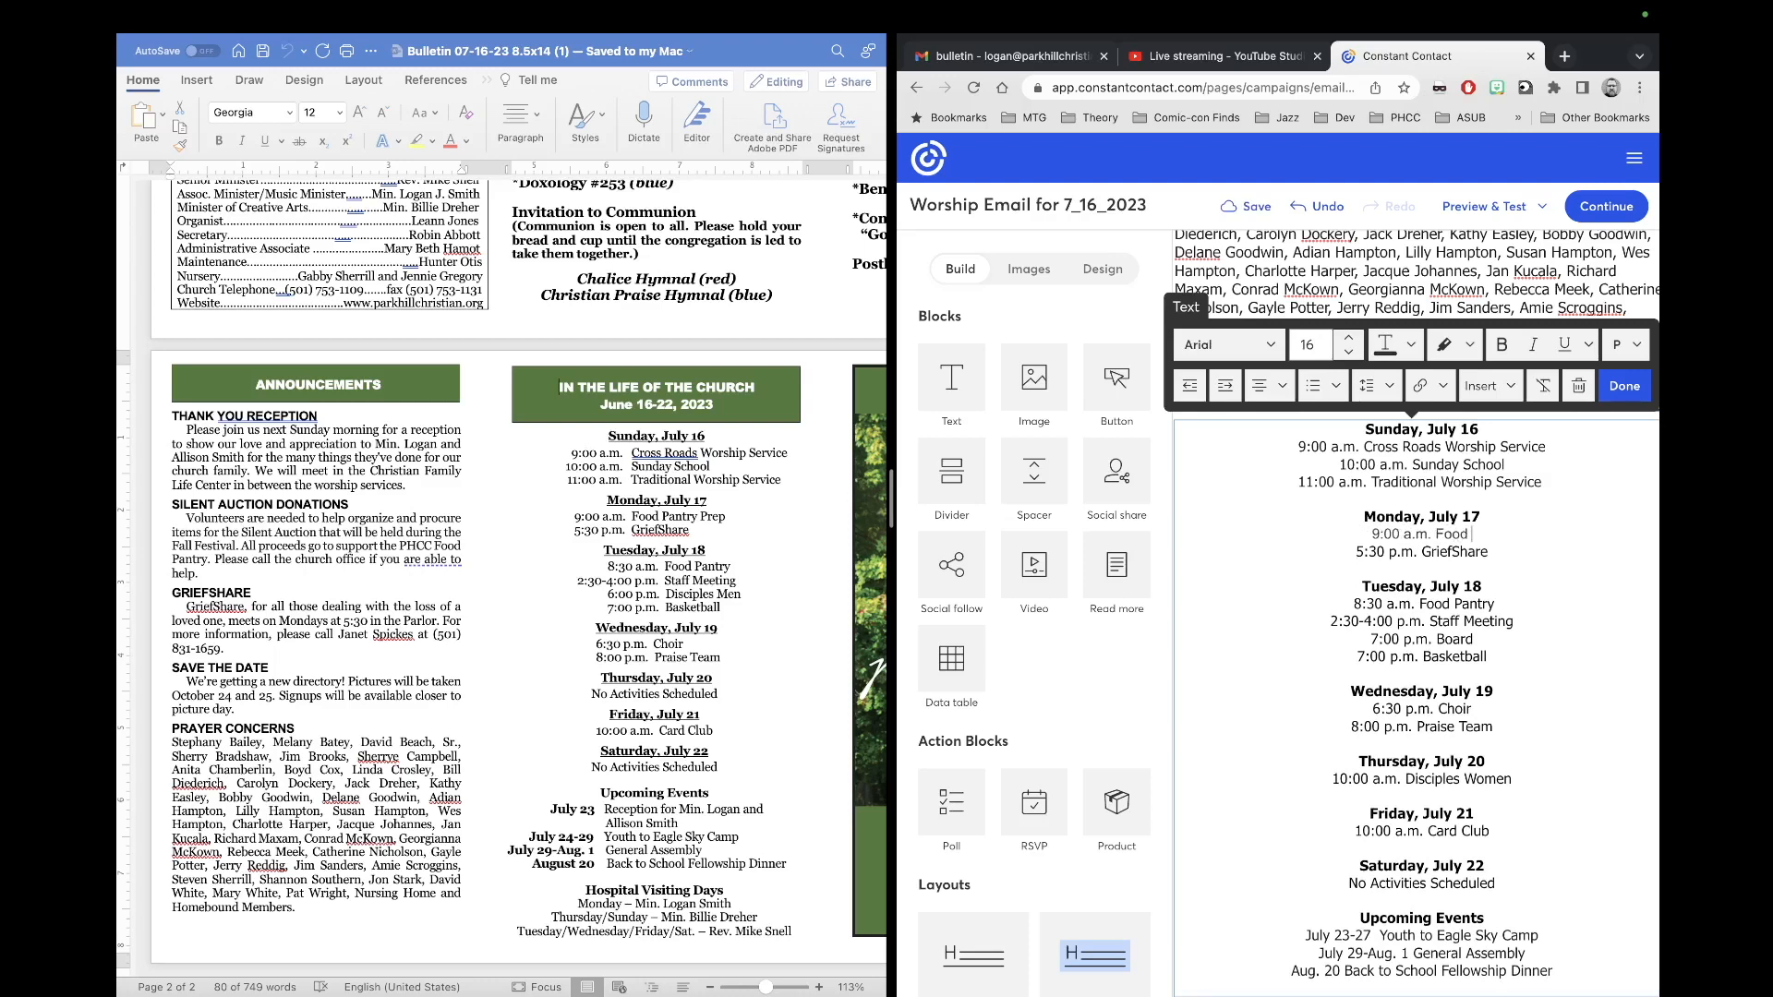
{"action": "type", "text": " Pantry Prep"}
{"action": "left_click_drag", "start_coordinate": [1514, 536], "coordinate": [1328, 541]}
{"action": "left_click", "coordinate": [1228, 345]}
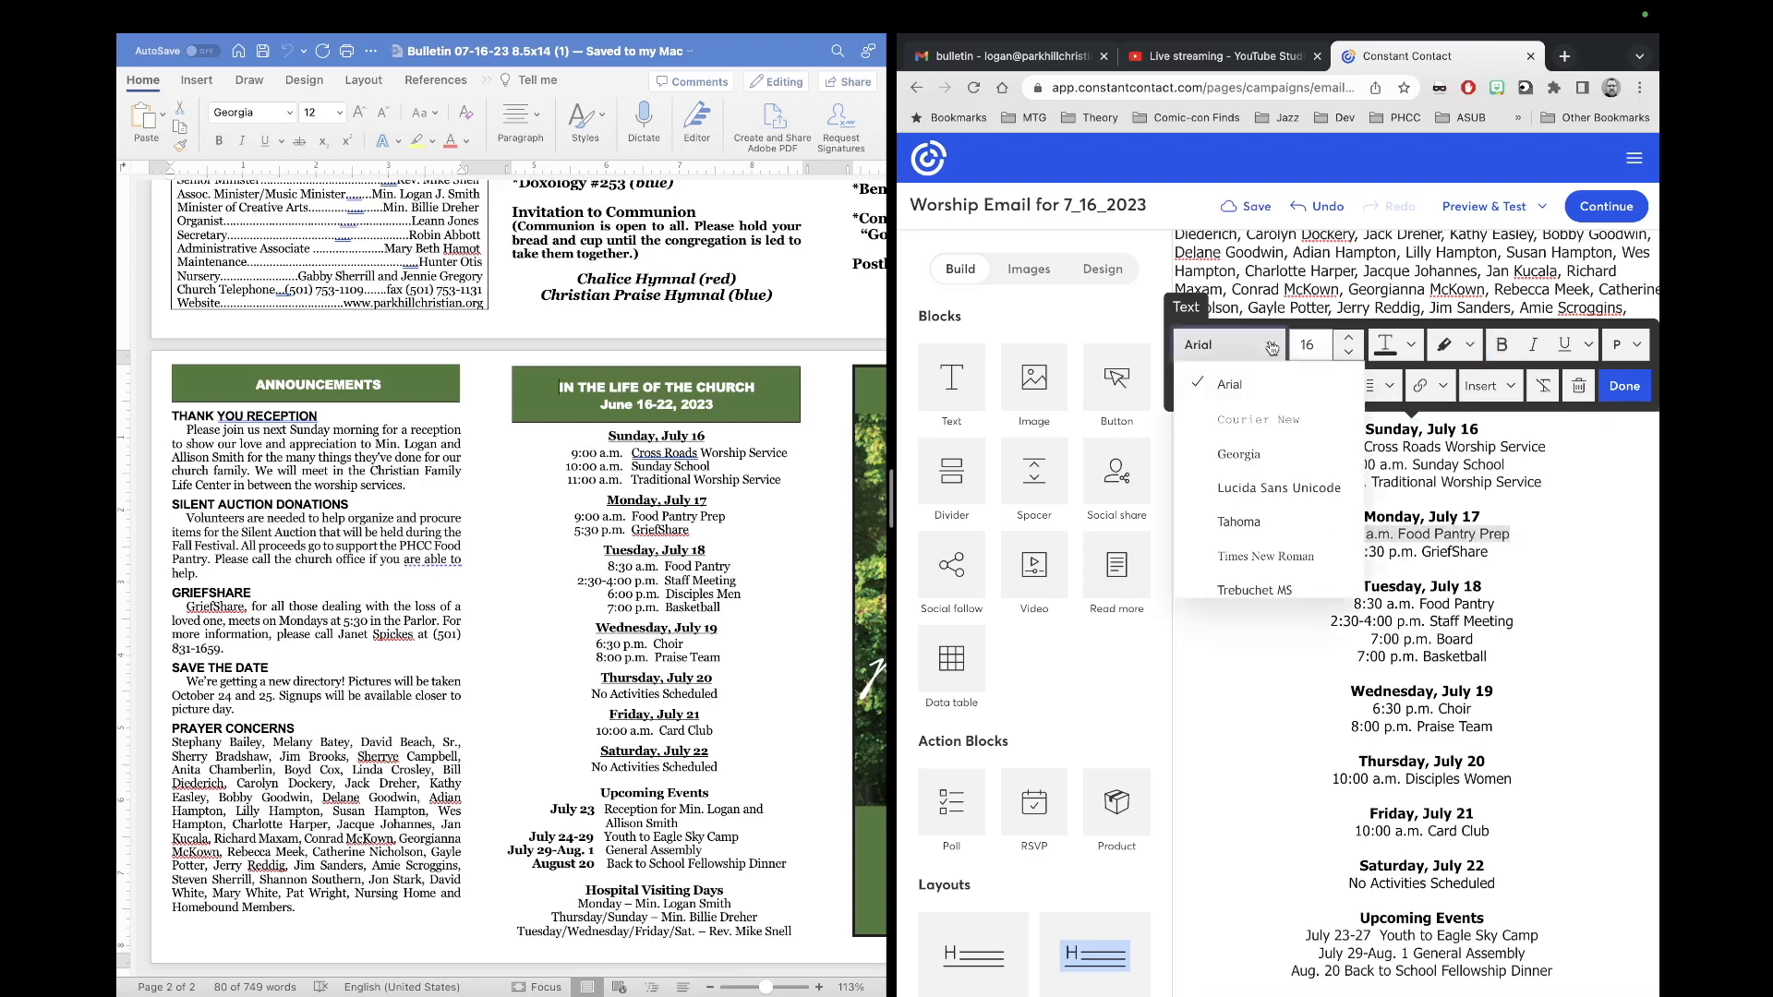
{"action": "left_click", "coordinate": [1270, 523]}
{"action": "left_click", "coordinate": [1399, 345]}
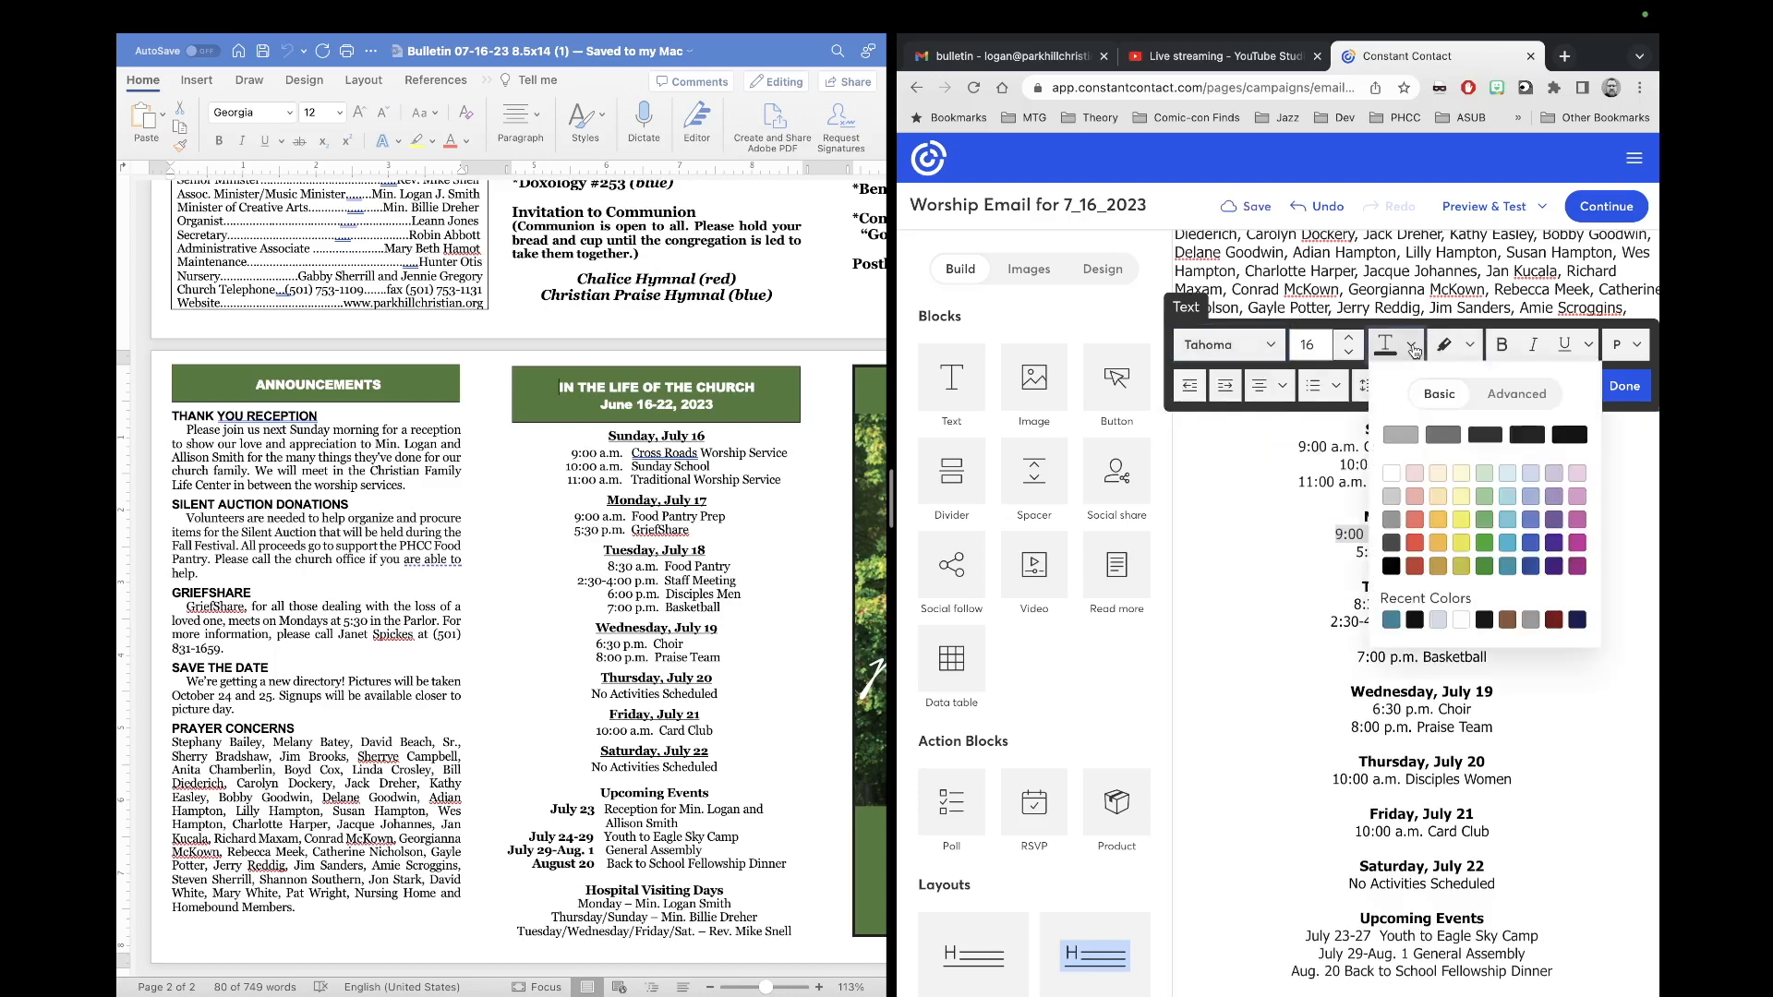
{"action": "left_click", "coordinate": [1567, 434]}
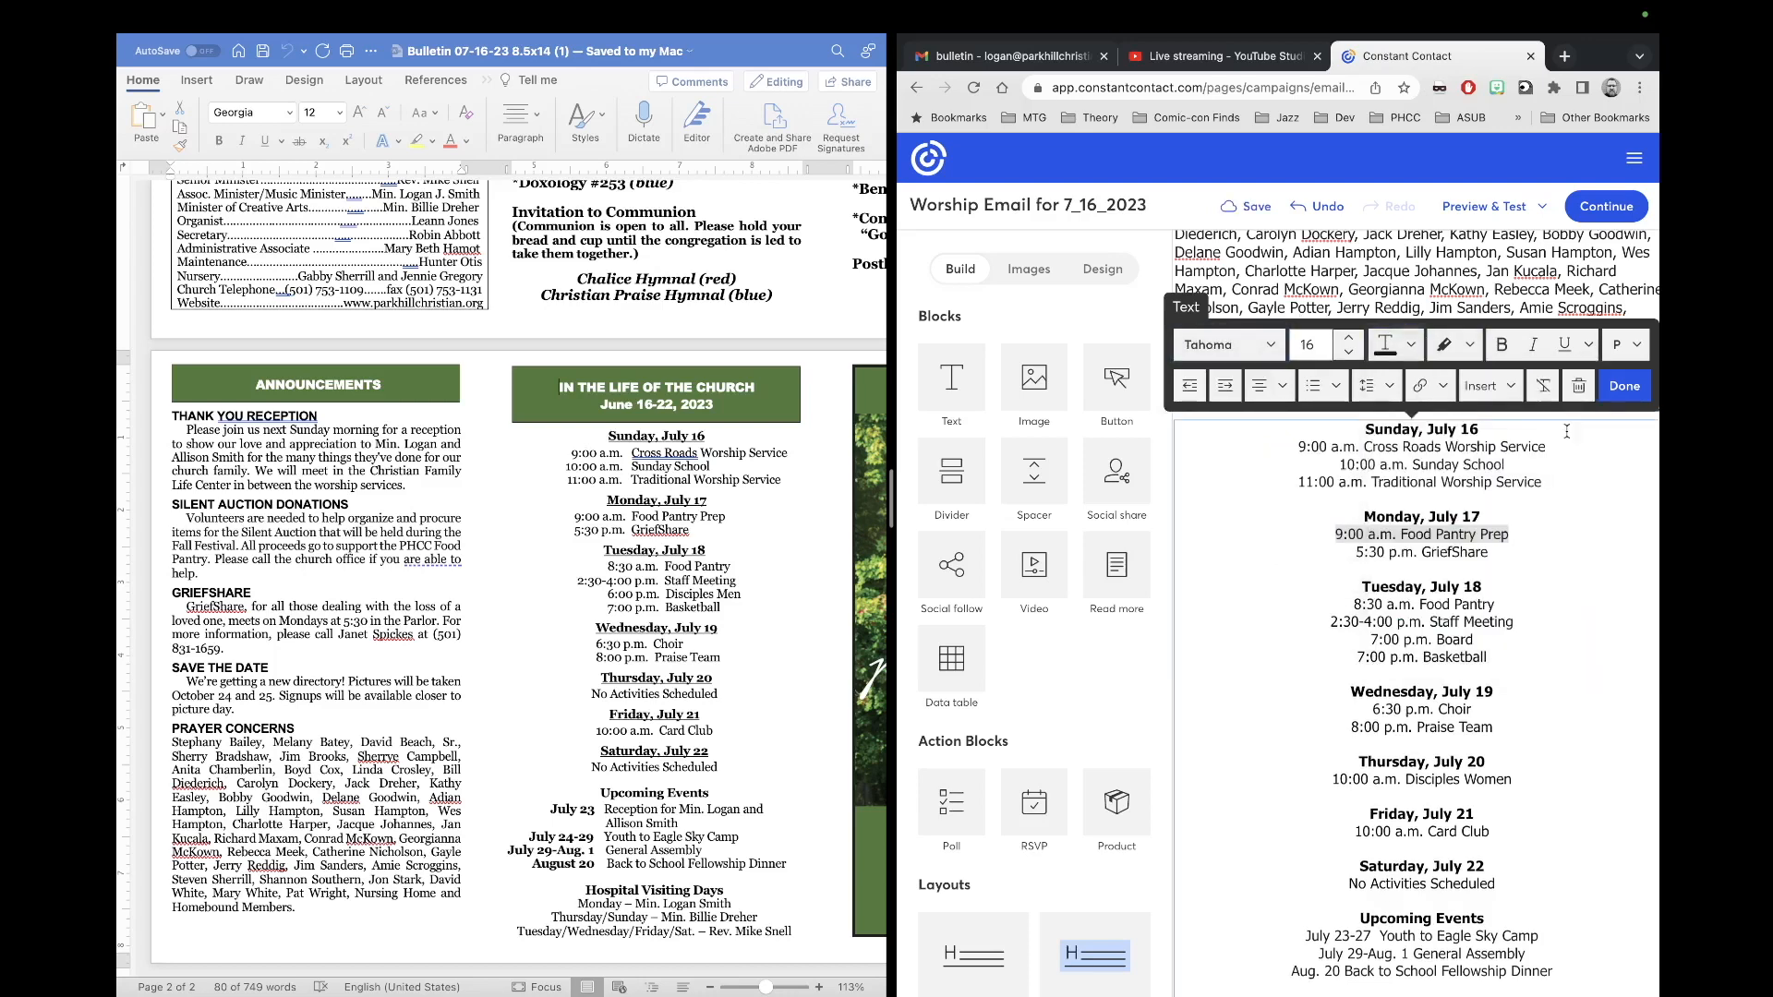
{"action": "left_click", "coordinate": [1348, 338]}
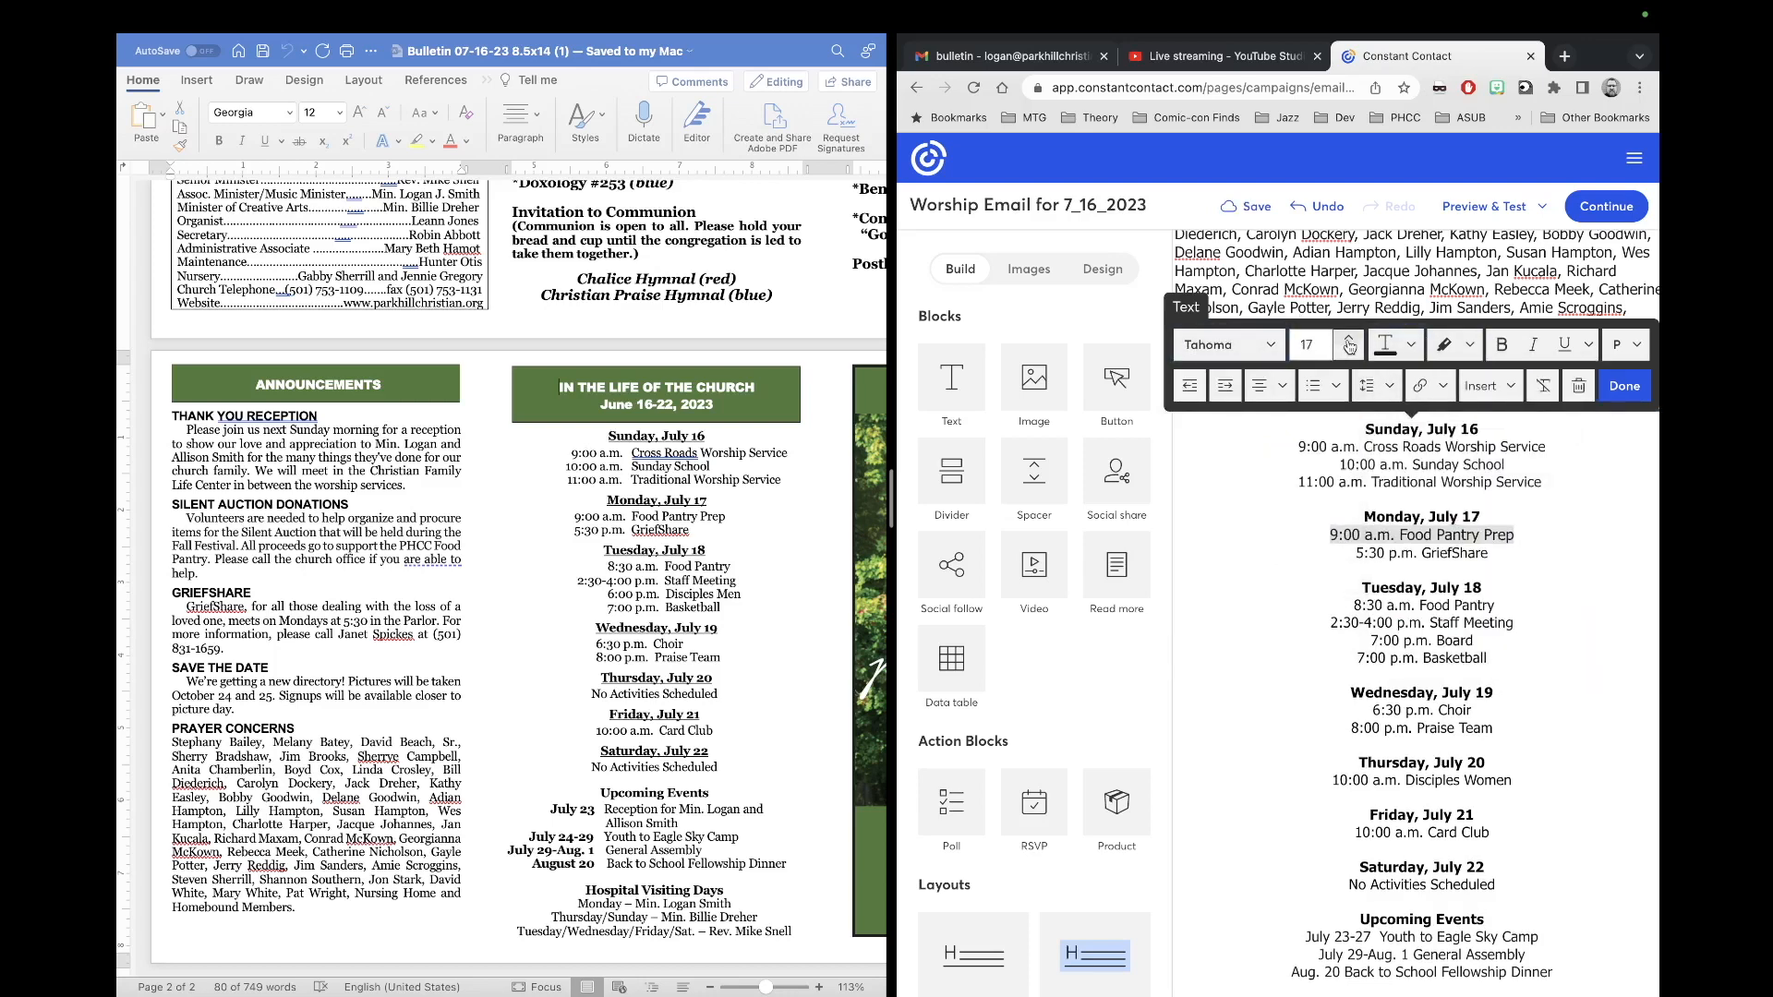
{"action": "left_click", "coordinate": [1469, 544]}
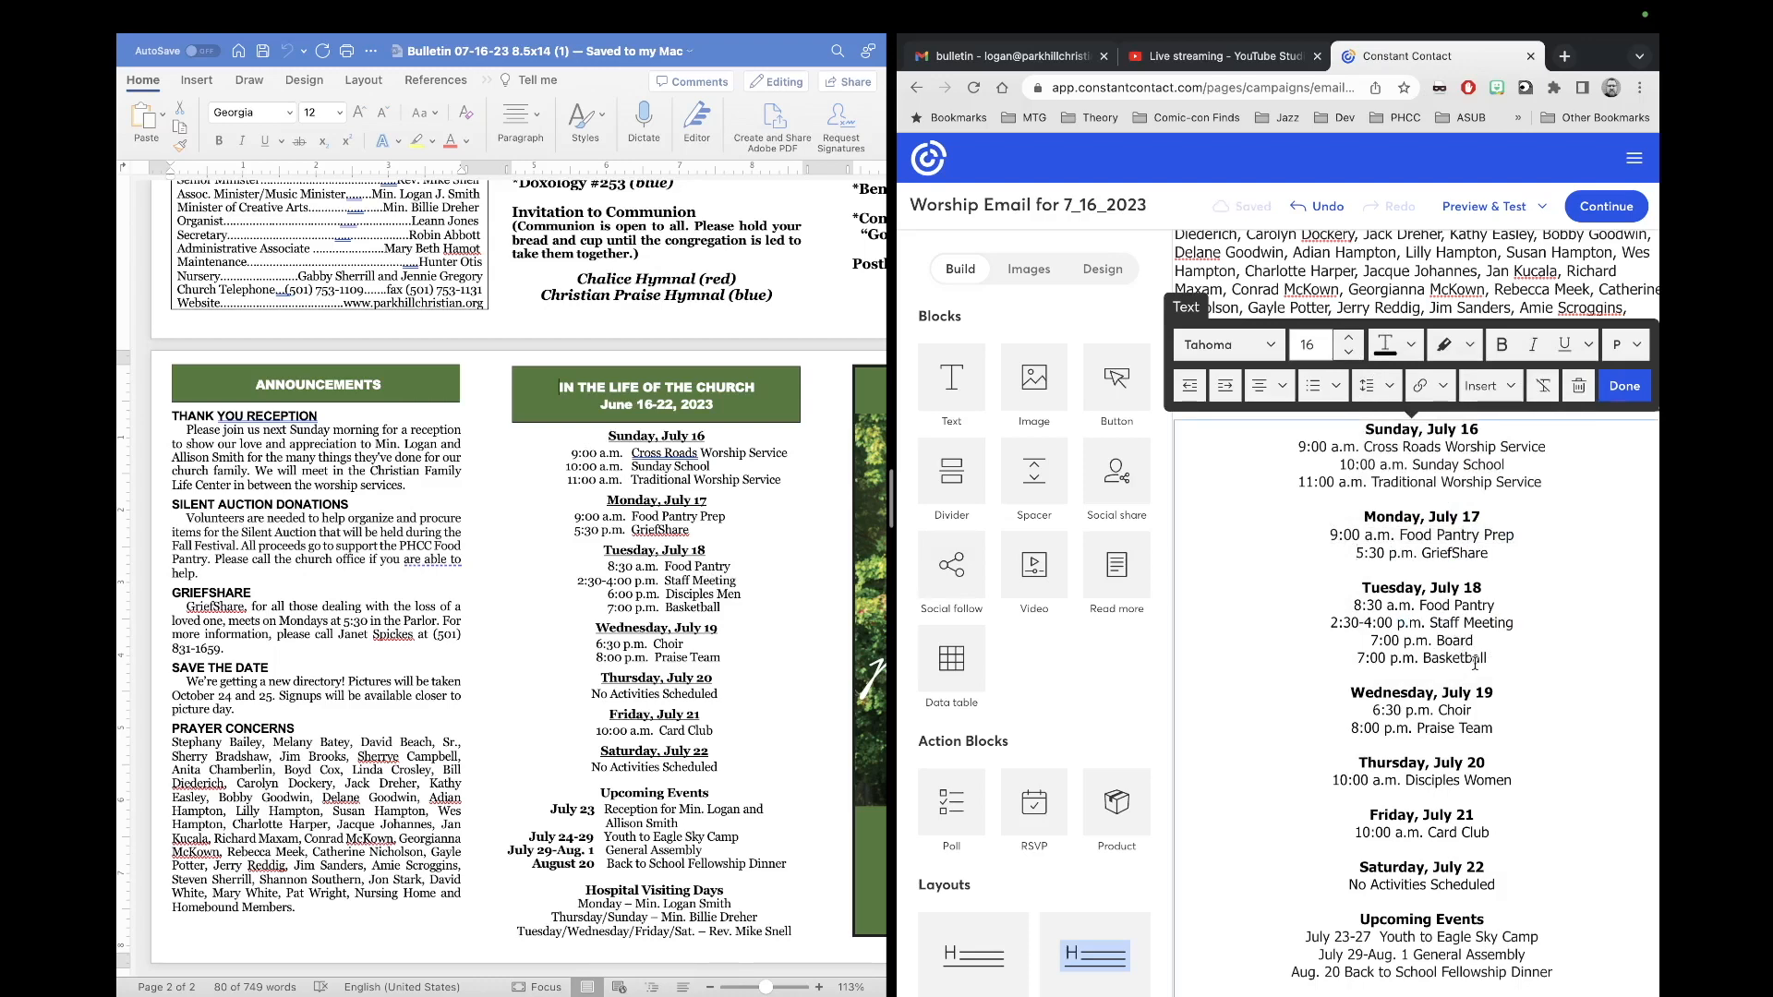
Step: Change Tuesday's 7:00 p.m. Board entry to 6:00 p.m. Disciples Men
{"action": "left_click", "coordinate": [1369, 640]}
{"action": "key", "text": "BackSpace"}
{"action": "type", "text": "6"}
{"action": "key", "text": "BackSpace"}
{"action": "key", "text": "BackSpace"}
{"action": "key", "text": "BackSpace"}
{"action": "key", "text": "BackSpace"}
{"action": "key", "text": "BackSpace"}
{"action": "type", "text": "Disciples Men"}
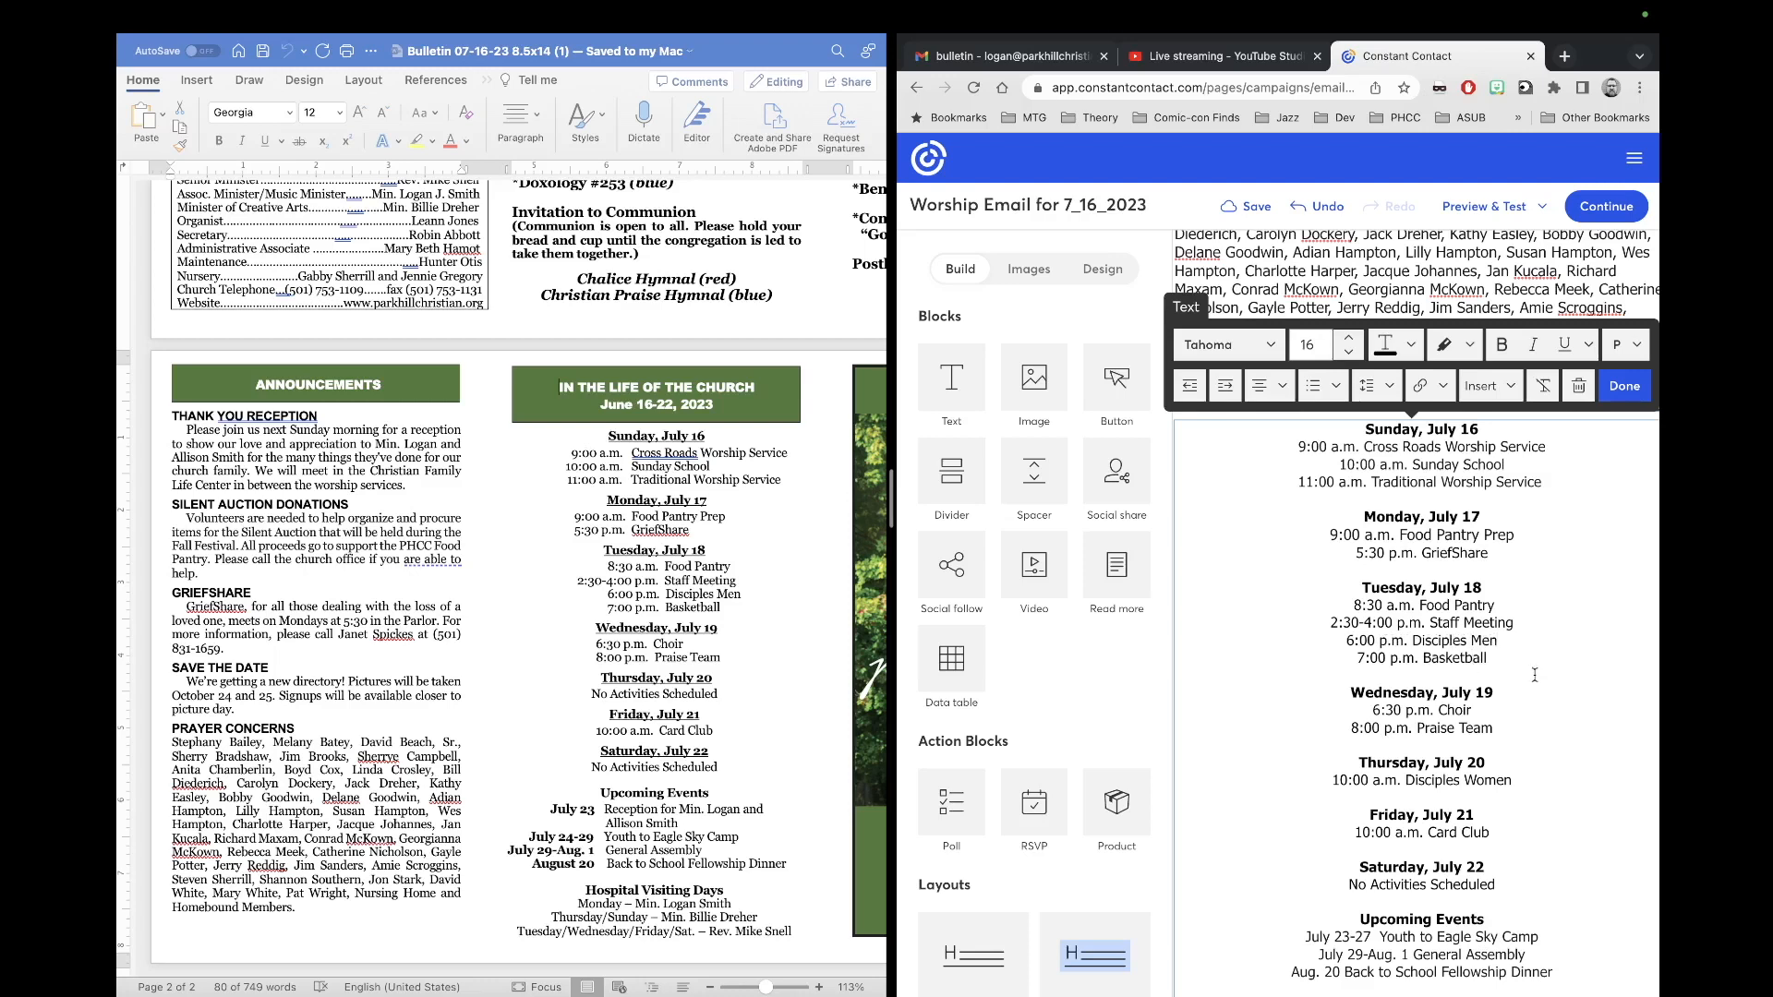
{"action": "scroll", "coordinate": [1455, 728], "scroll_direction": "down", "scroll_amount": 1}
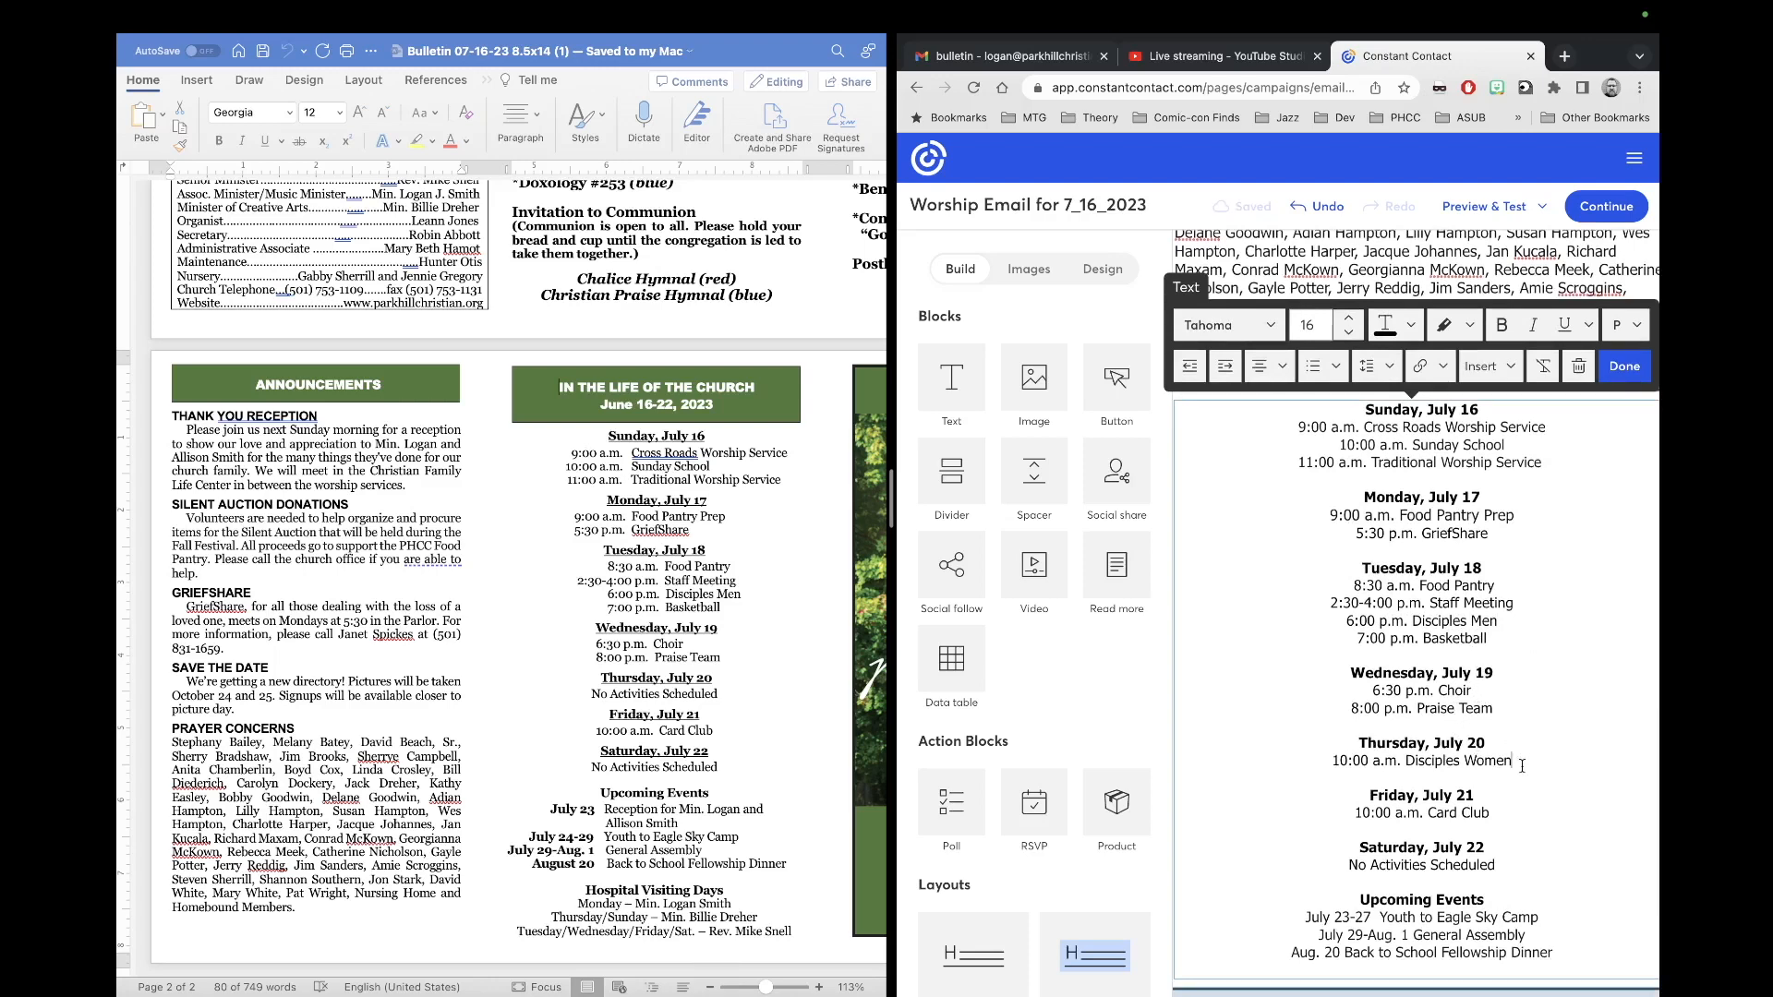
Step: Replace Thursday's Disciples Women line with No Activities Scheduled and enlarge the whole calendar to size 17
{"action": "triple_click", "coordinate": [1317, 767]}
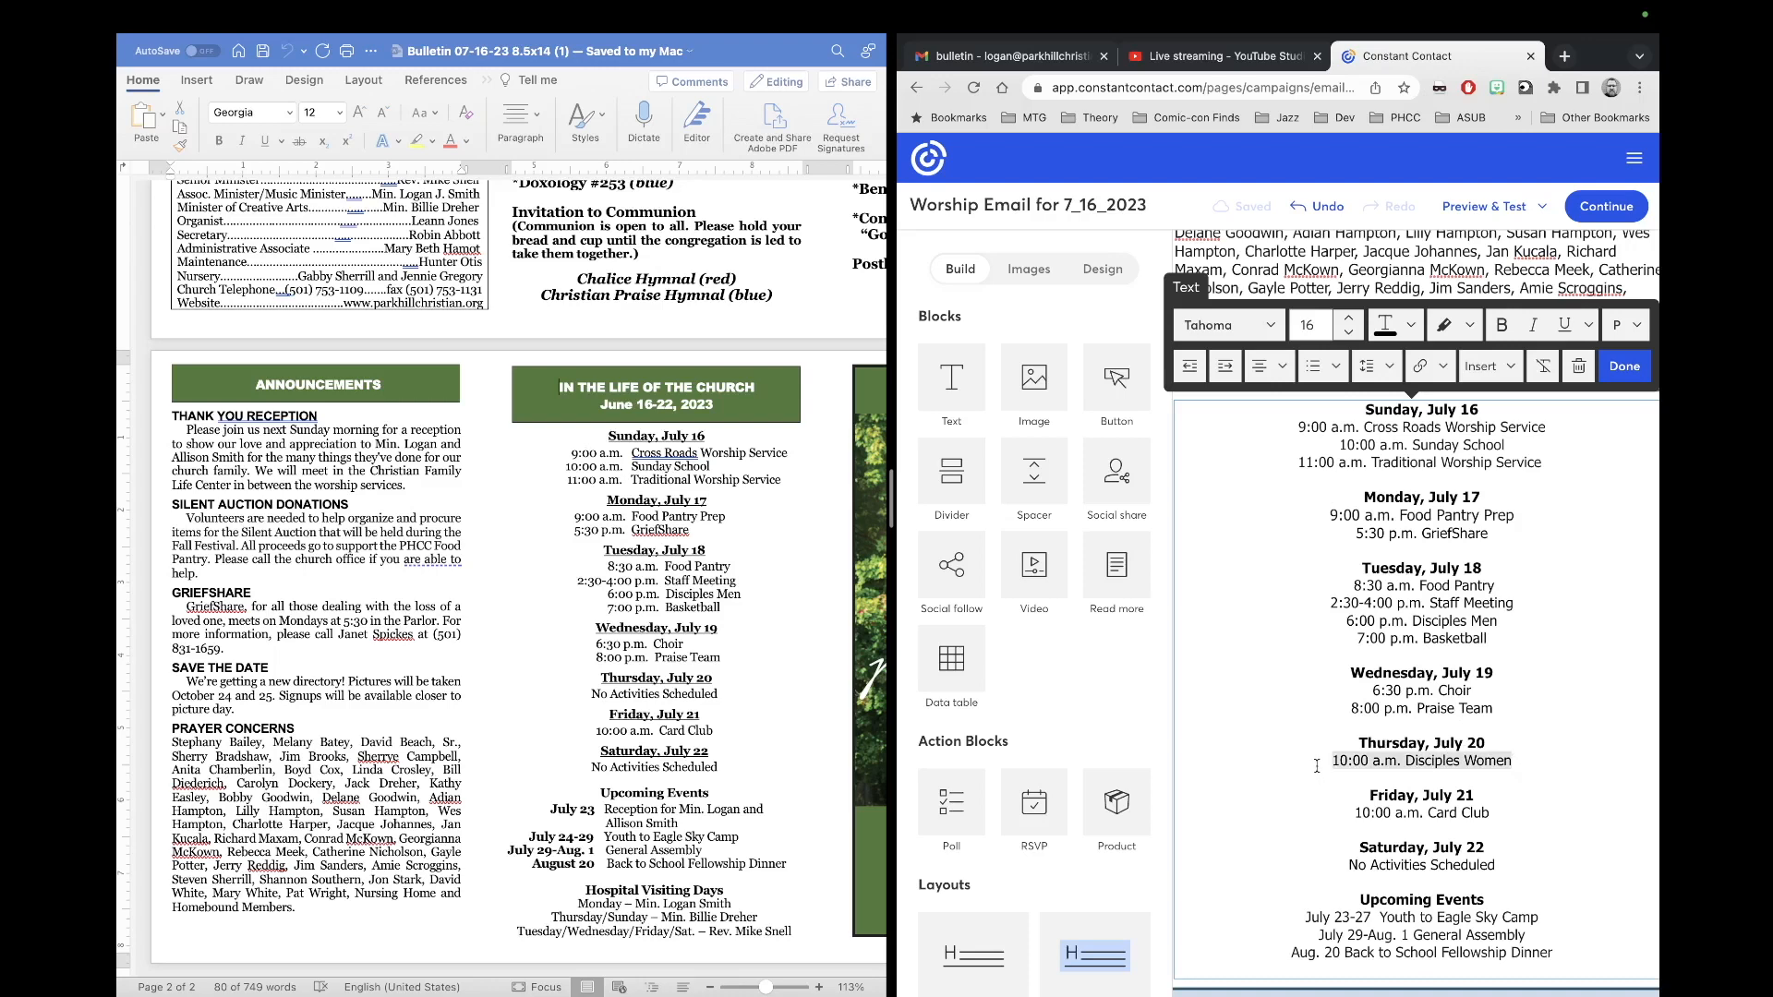
{"action": "type", "text": "No Activities Scheduled"}
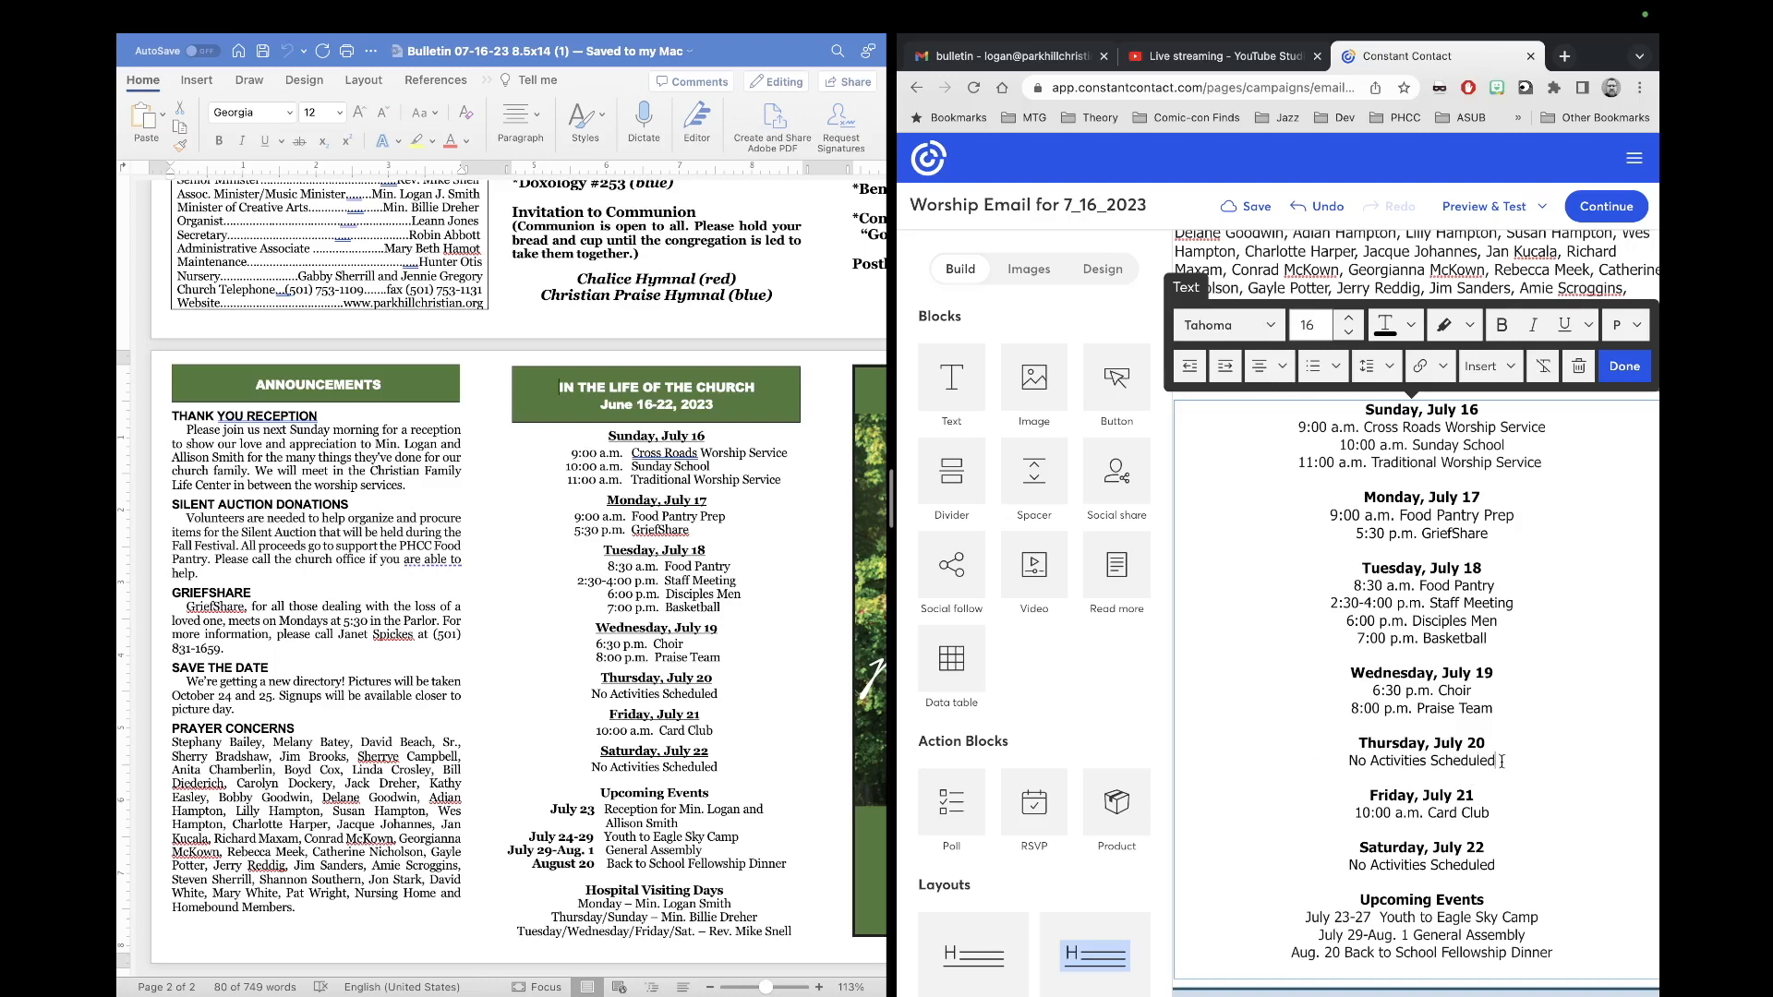
{"action": "left_click_drag", "start_coordinate": [1497, 760], "coordinate": [1345, 762]}
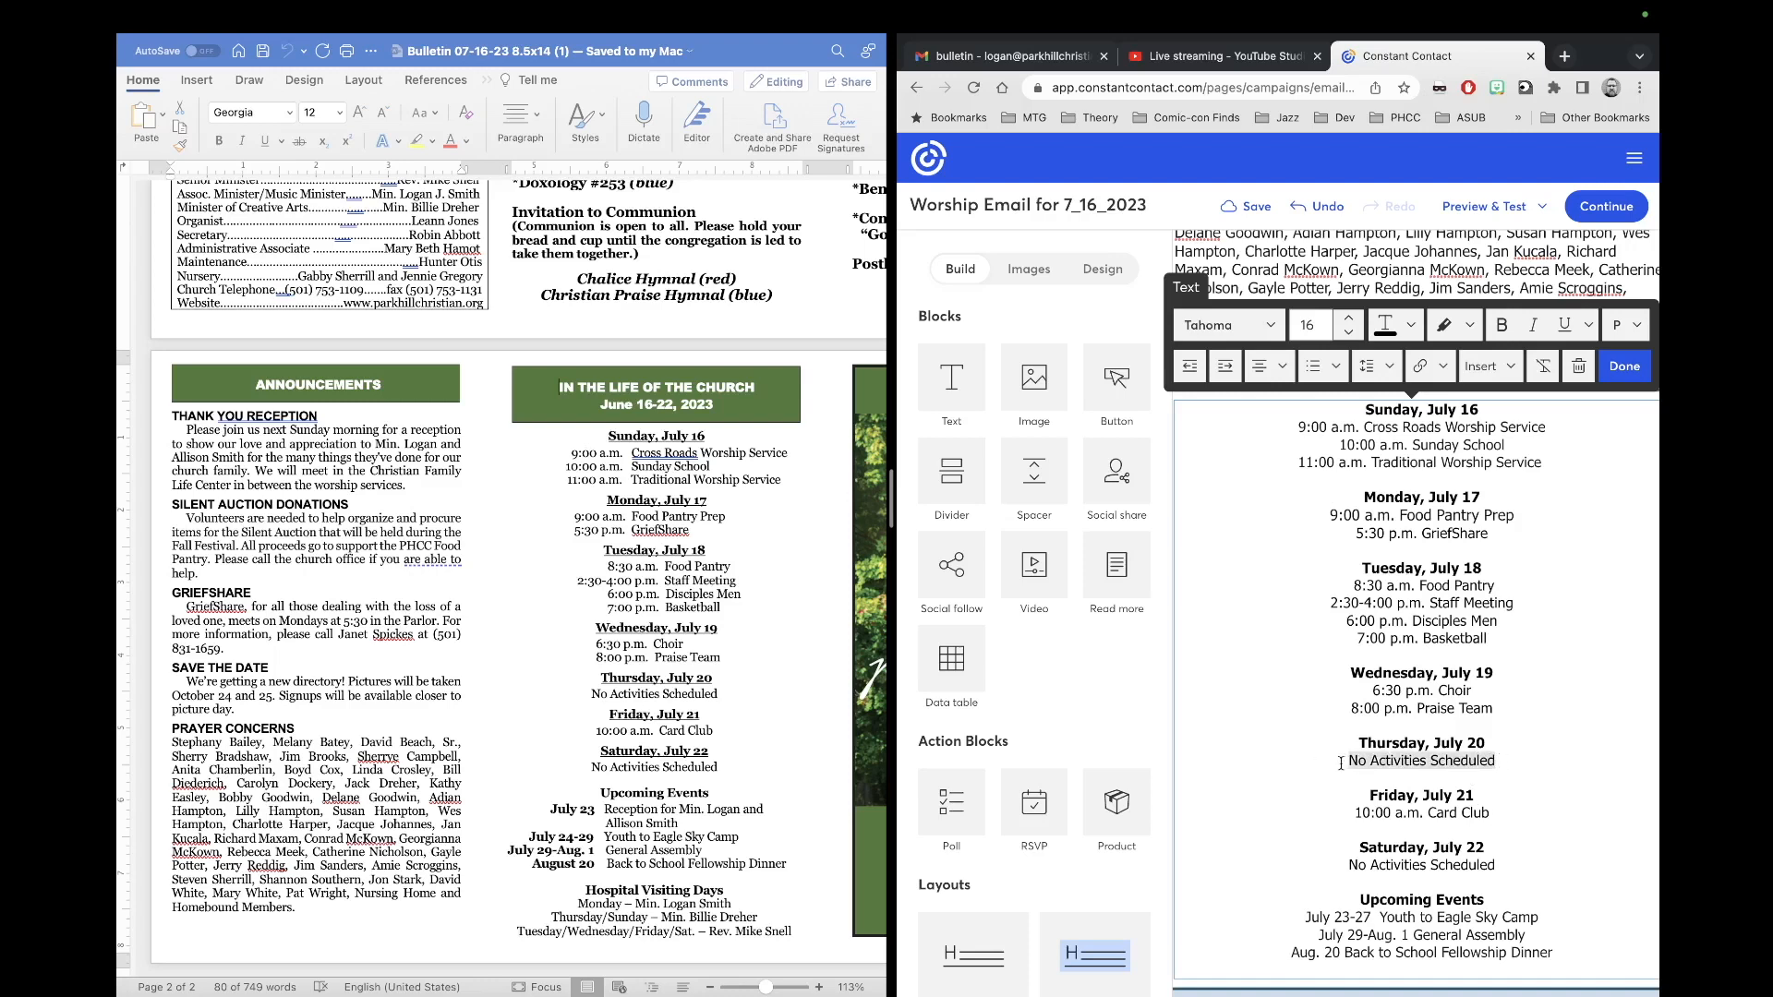
{"action": "left_click", "coordinate": [1348, 316]}
{"action": "left_click", "coordinate": [1406, 587]}
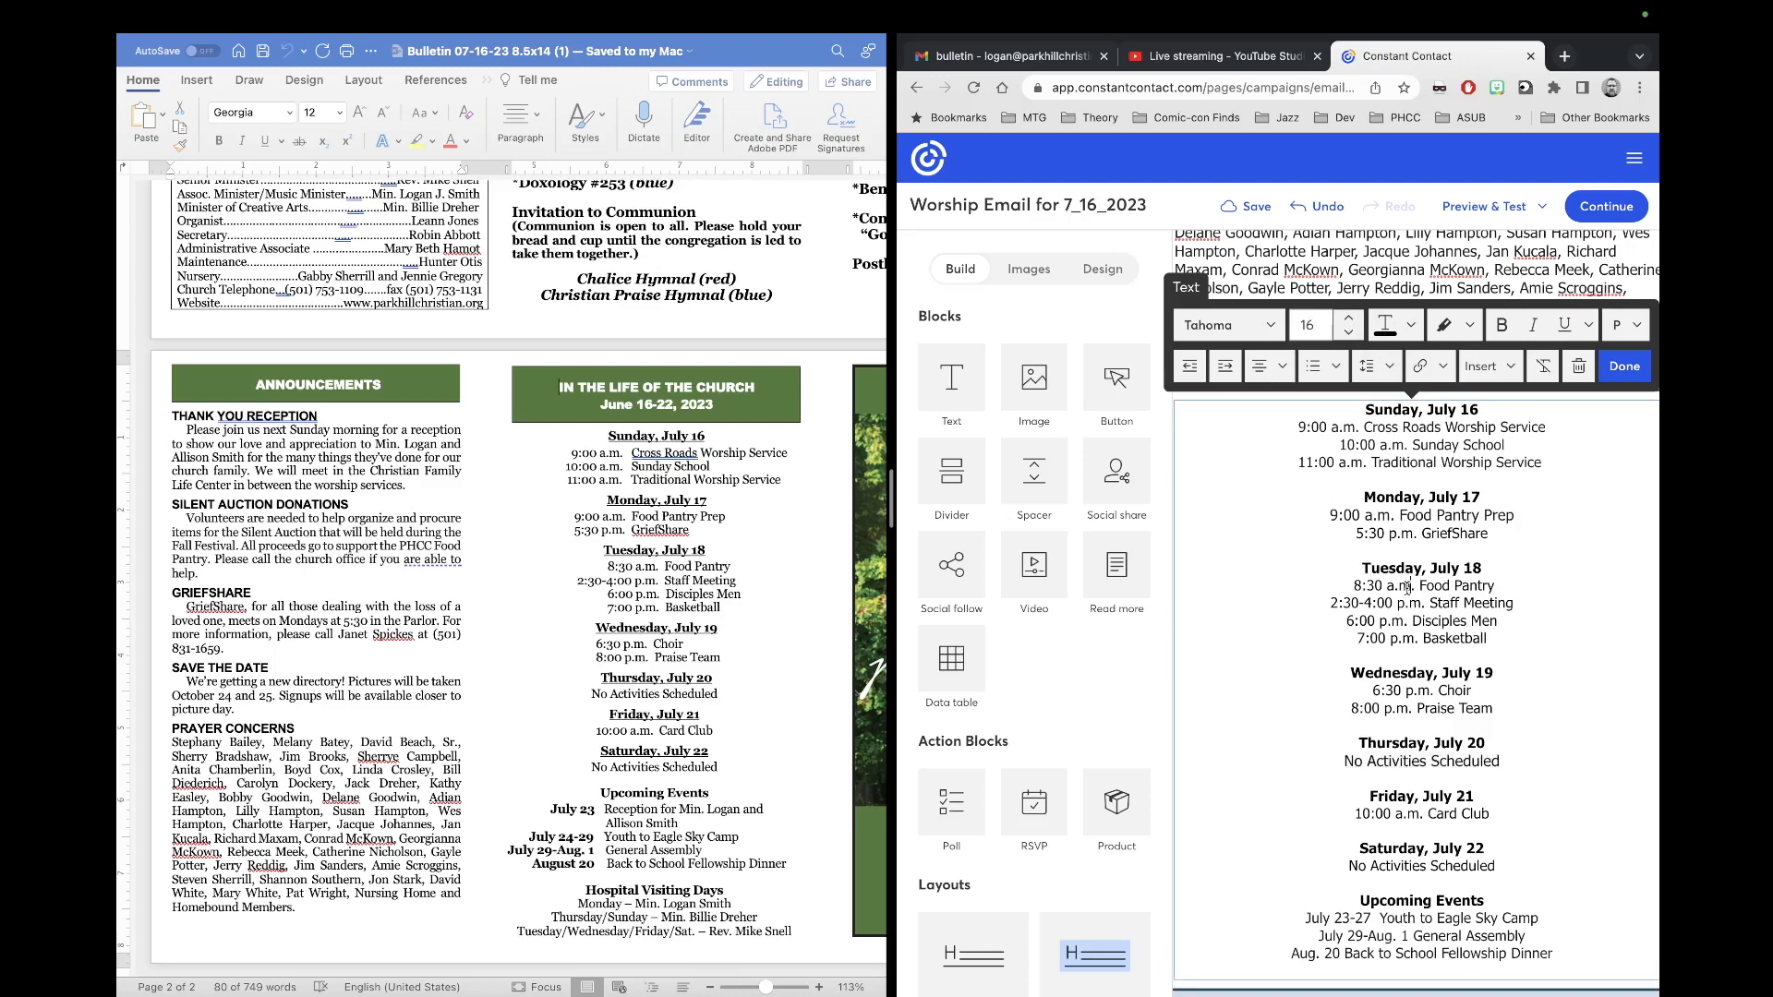
{"action": "key", "text": "super+a"}
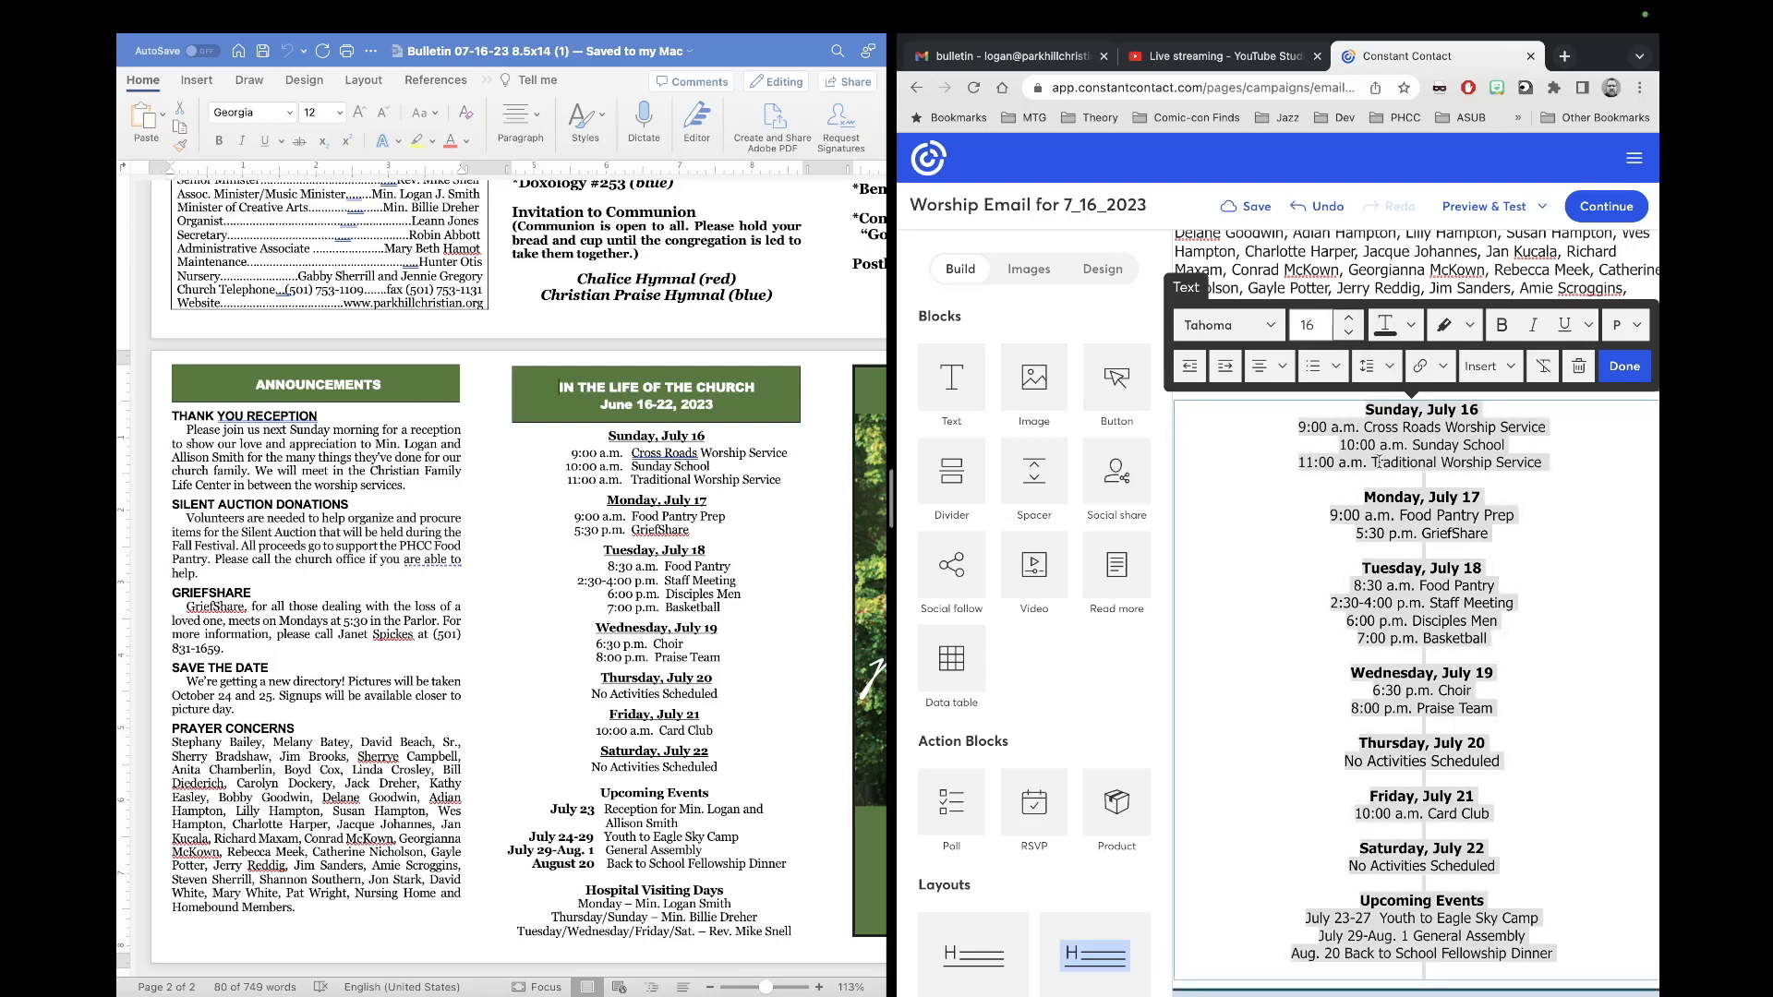
{"action": "left_click", "coordinate": [1347, 318]}
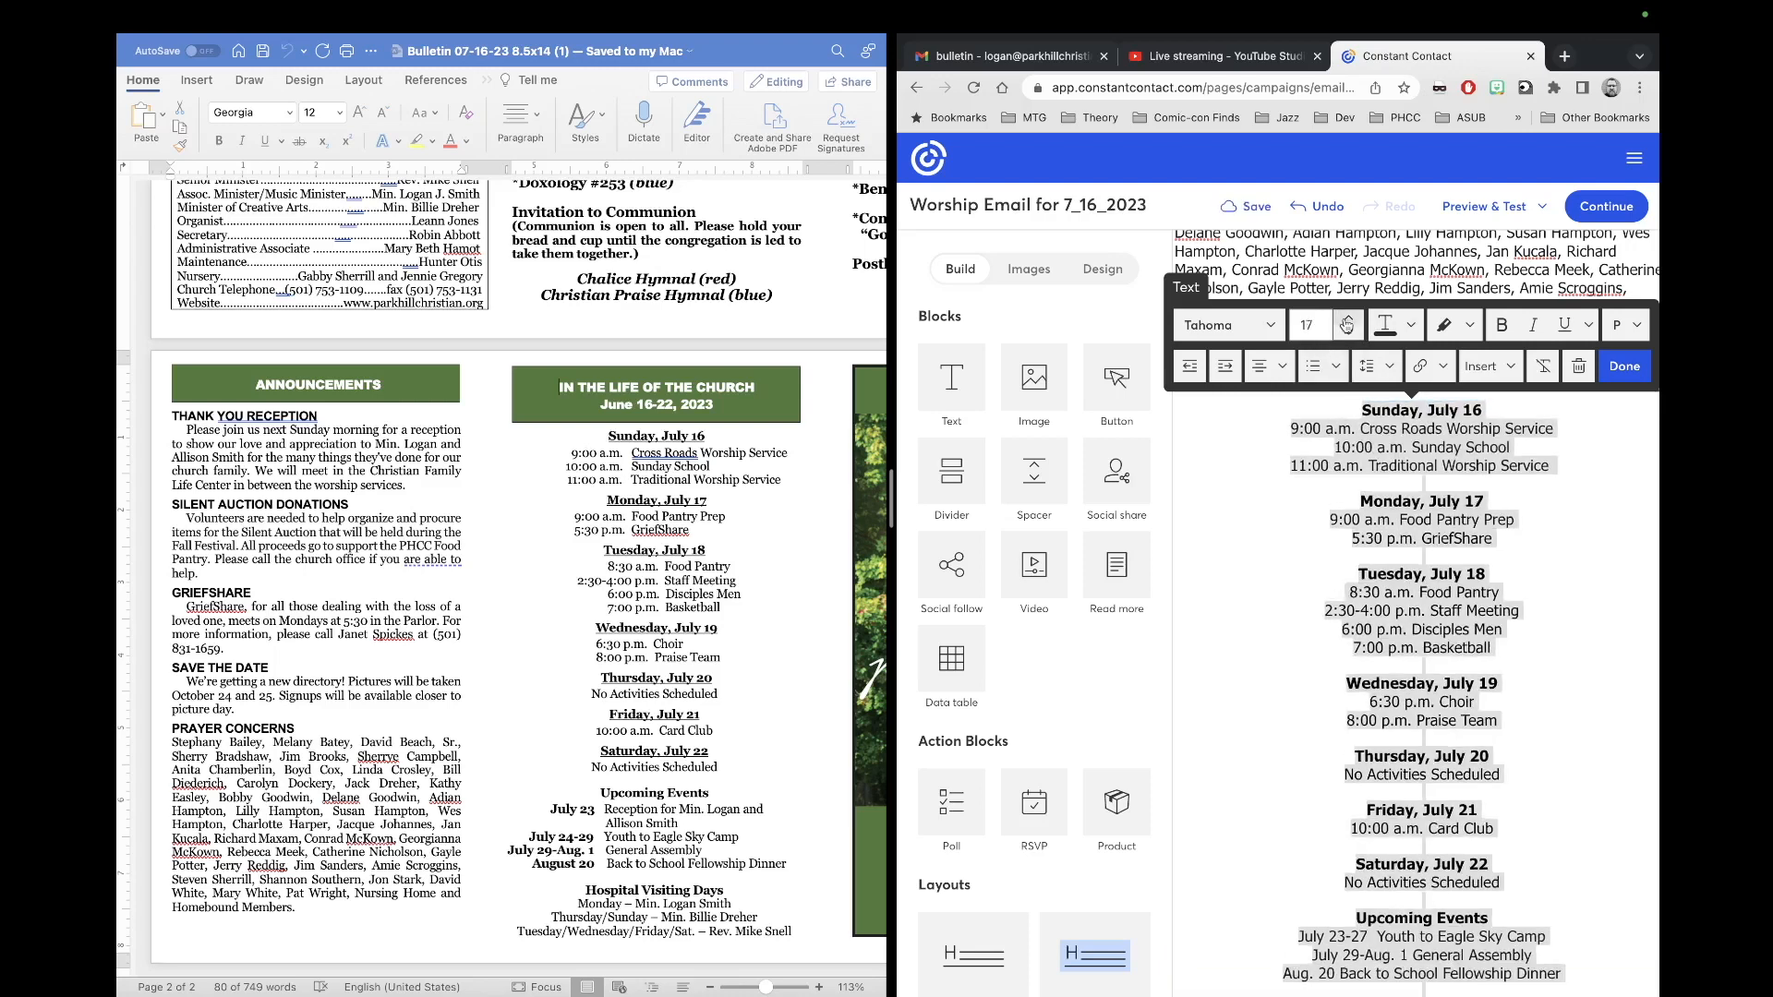
{"action": "left_click", "coordinate": [1474, 630]}
Step: Change the Youth to Eagle Sky Camp dates to July 24-29
{"action": "scroll", "coordinate": [1481, 547], "scroll_direction": "down", "scroll_amount": 2}
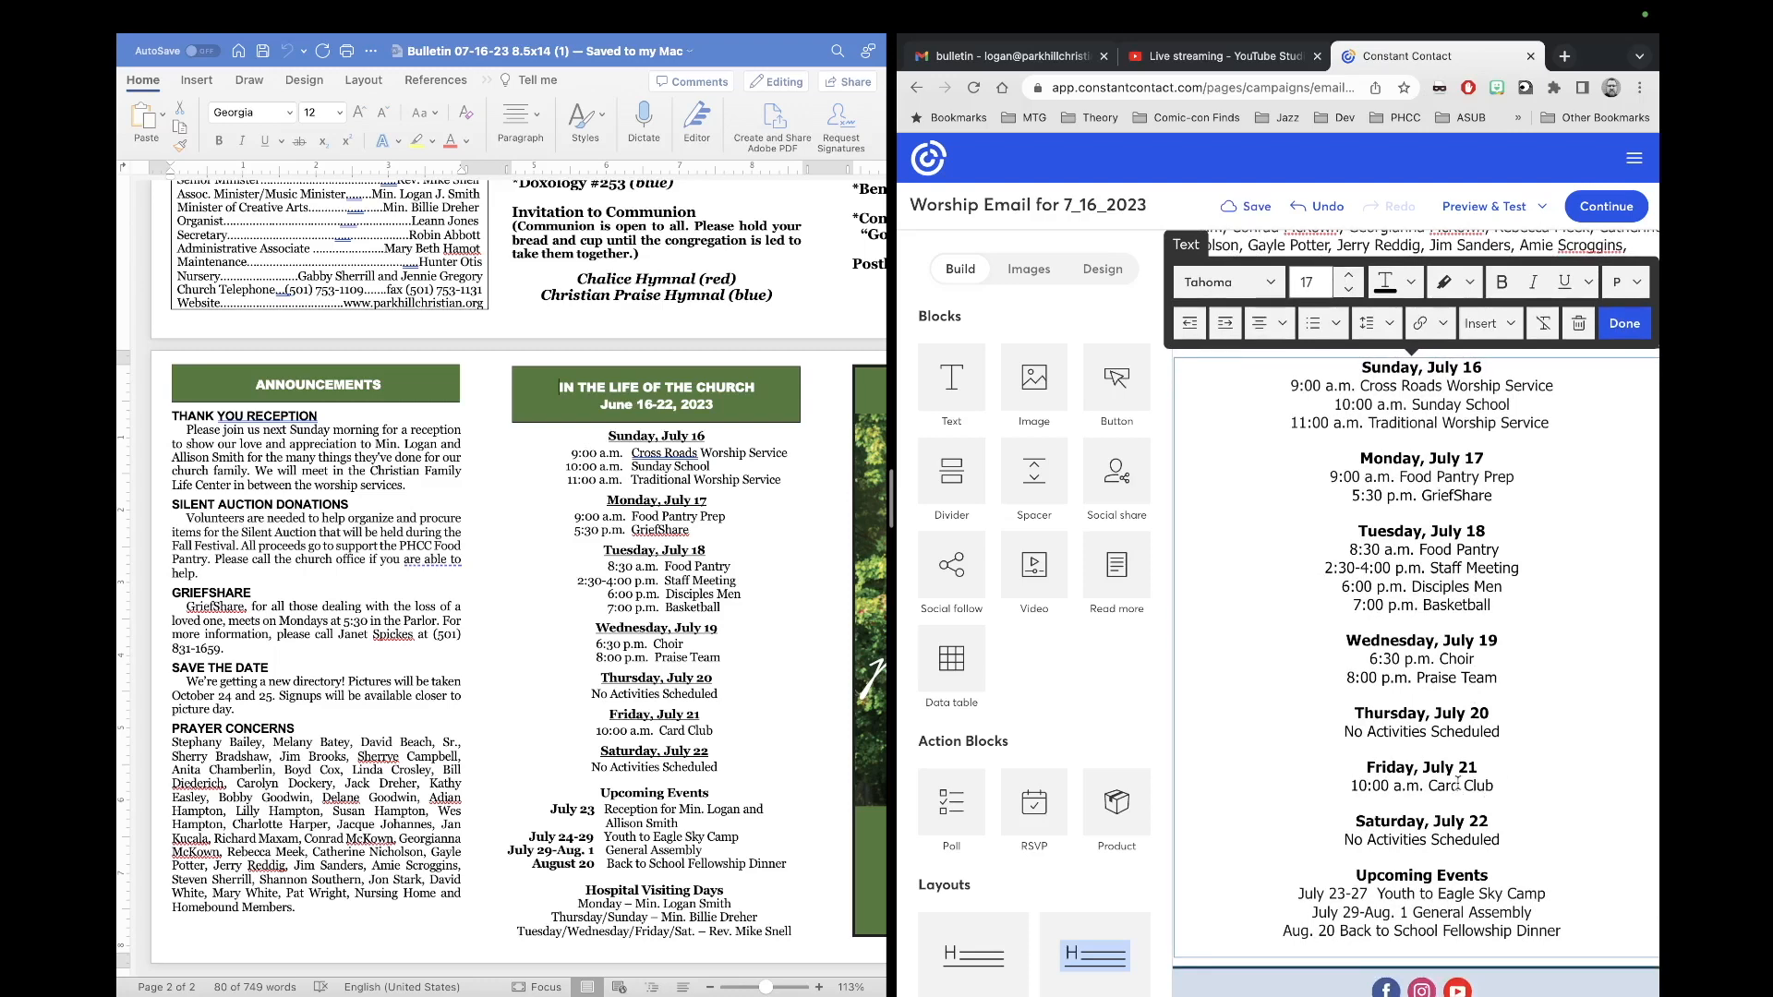
{"action": "scroll", "coordinate": [1462, 842], "scroll_direction": "down", "scroll_amount": 1}
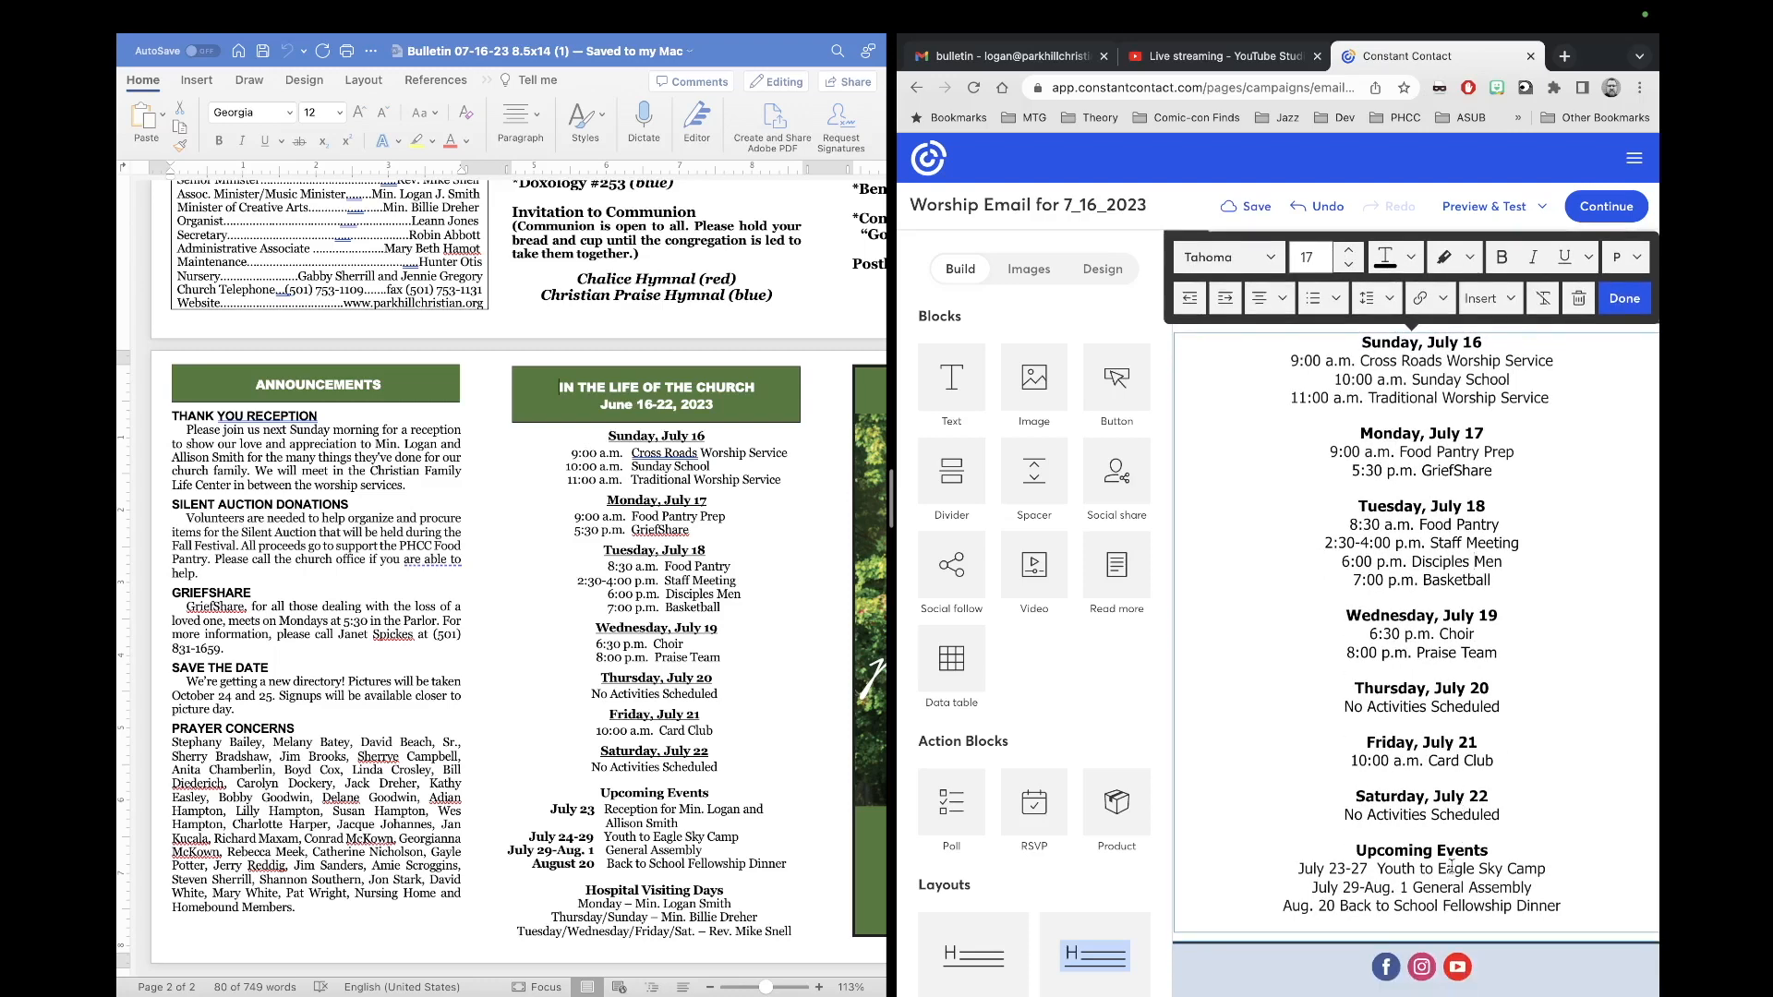
{"action": "scroll", "coordinate": [1450, 866], "scroll_direction": "down", "scroll_amount": 3}
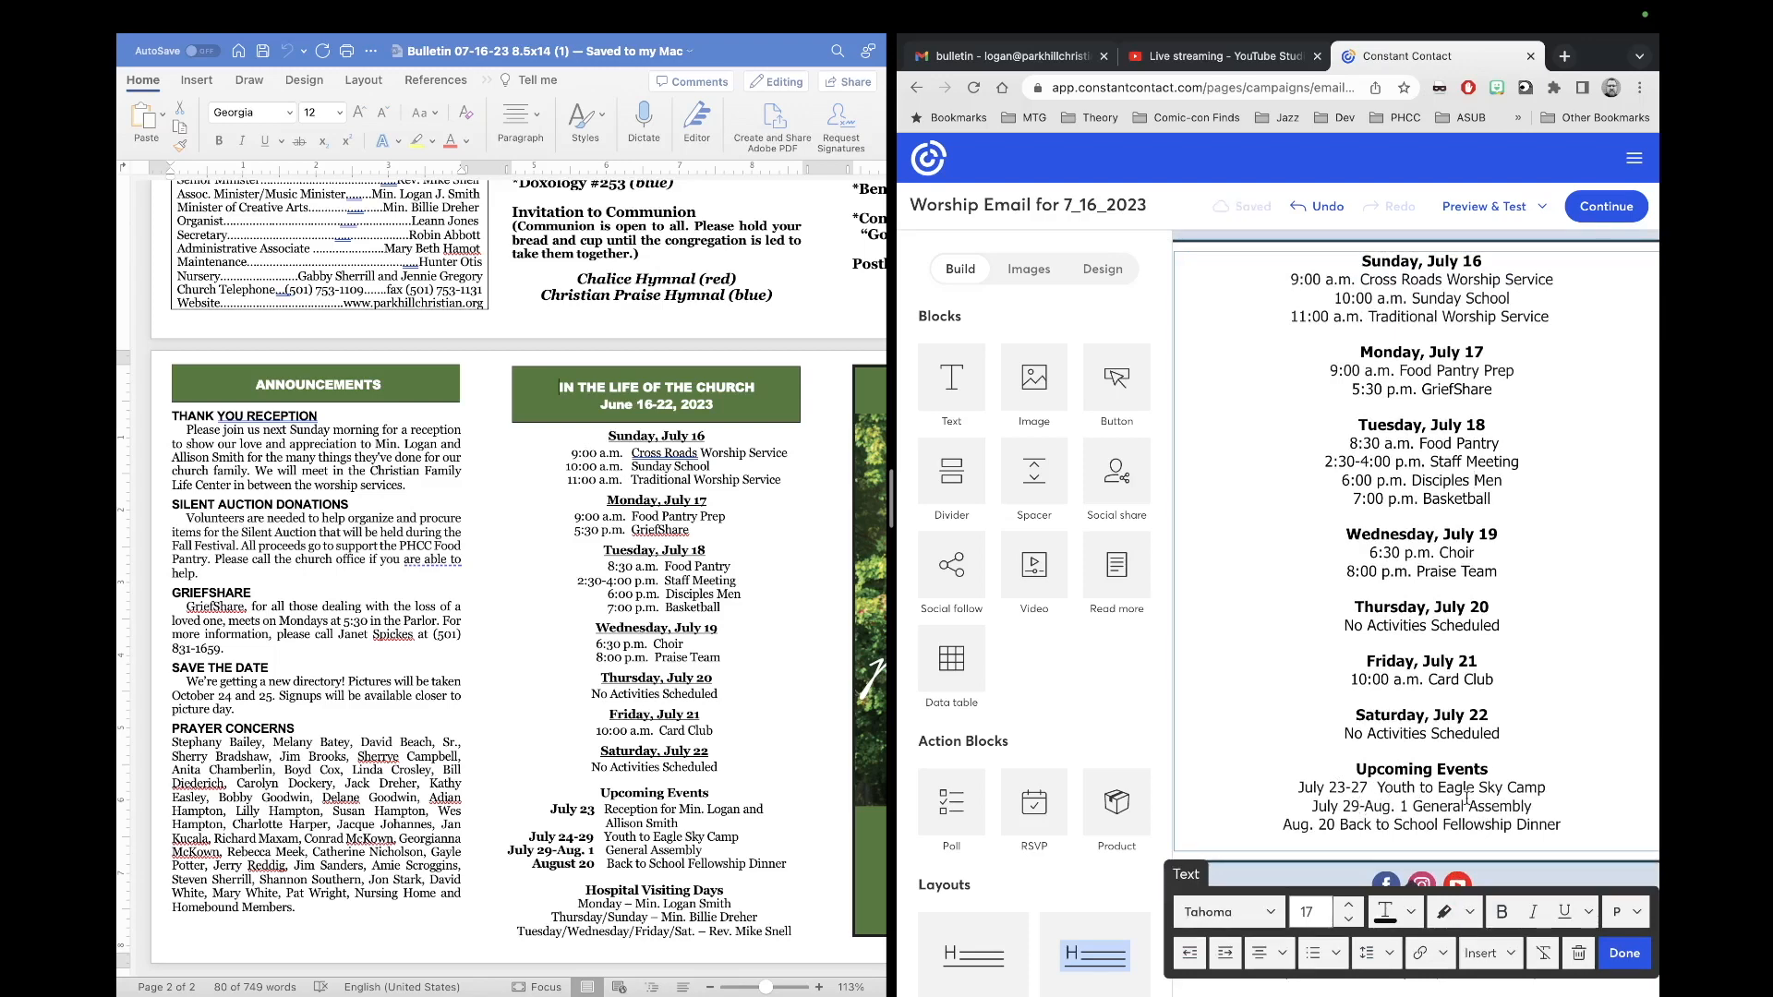
{"action": "key", "text": "BackSpace"}
{"action": "type", "text": "4"}
{"action": "key", "text": "BackSpace"}
{"action": "type", "text": "9"}
{"action": "key", "text": "BackSpace"}
{"action": "type", "text": "4"}
{"action": "key", "text": "BackSpace"}
{"action": "type", "text": "9"}
Step: Add a July 23 reception line for the minister and his wife in Tahoma 17, dark text
{"action": "key", "text": "Return"}
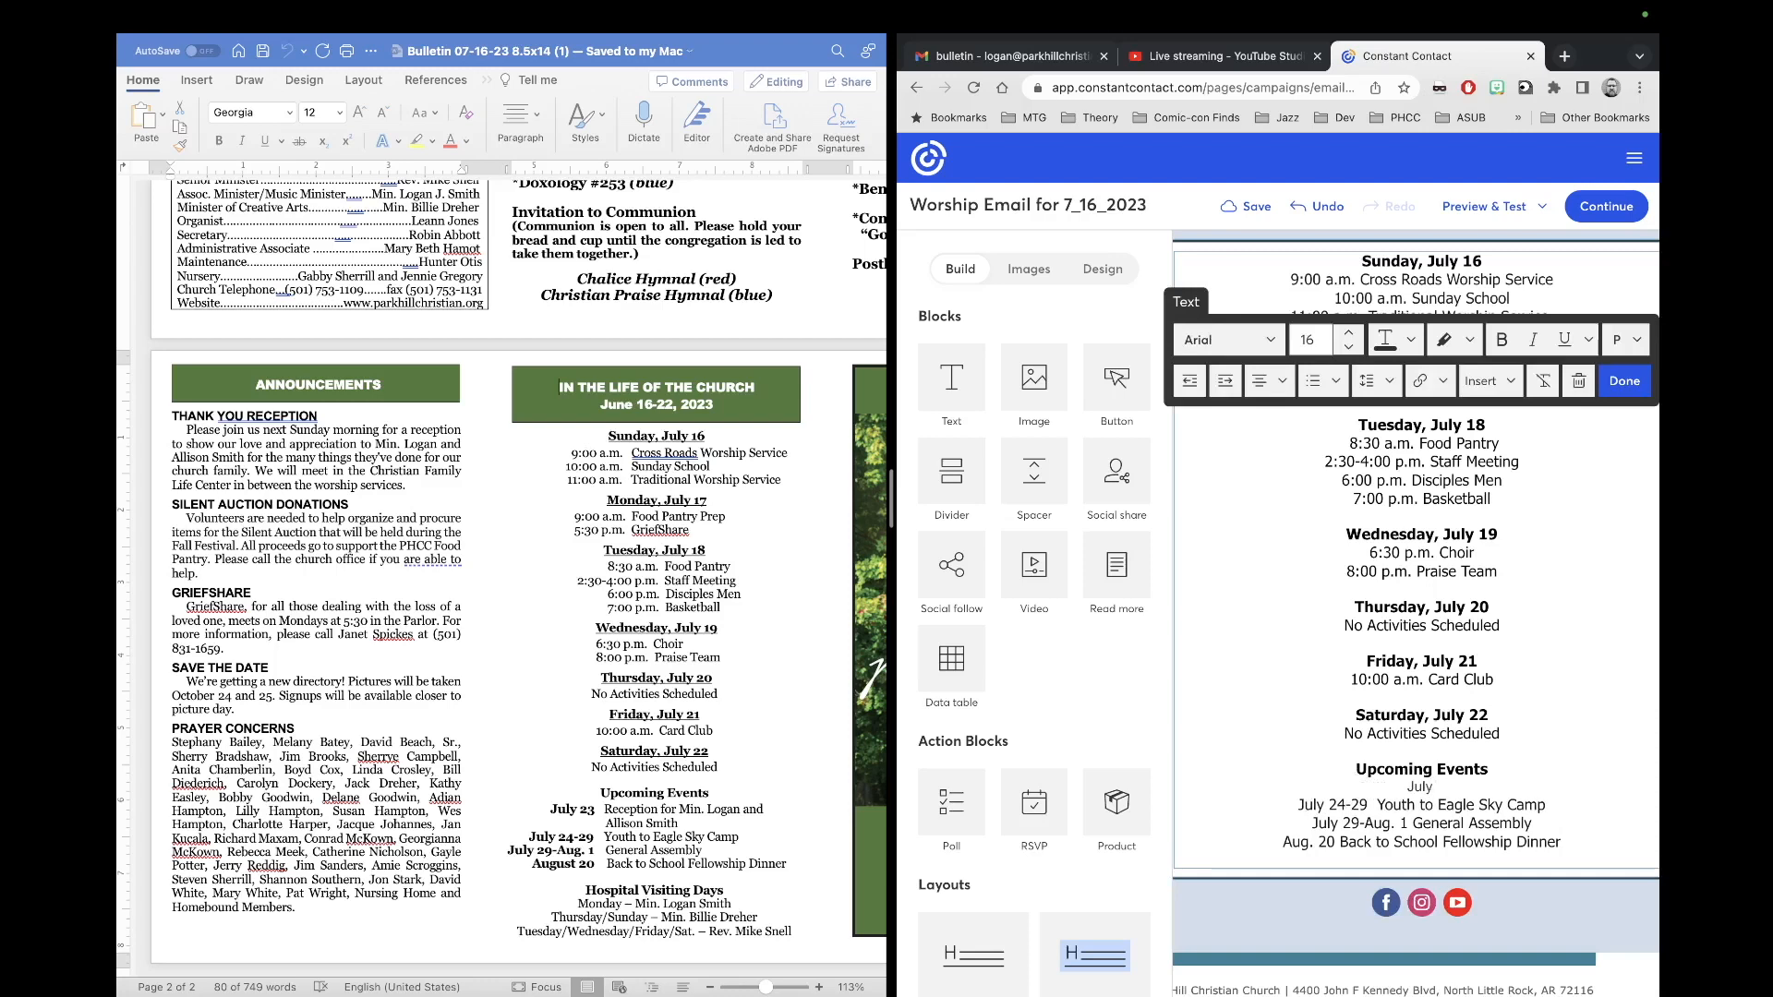
{"action": "left_click_drag", "start_coordinate": [1257, 792], "coordinate": [1565, 782]}
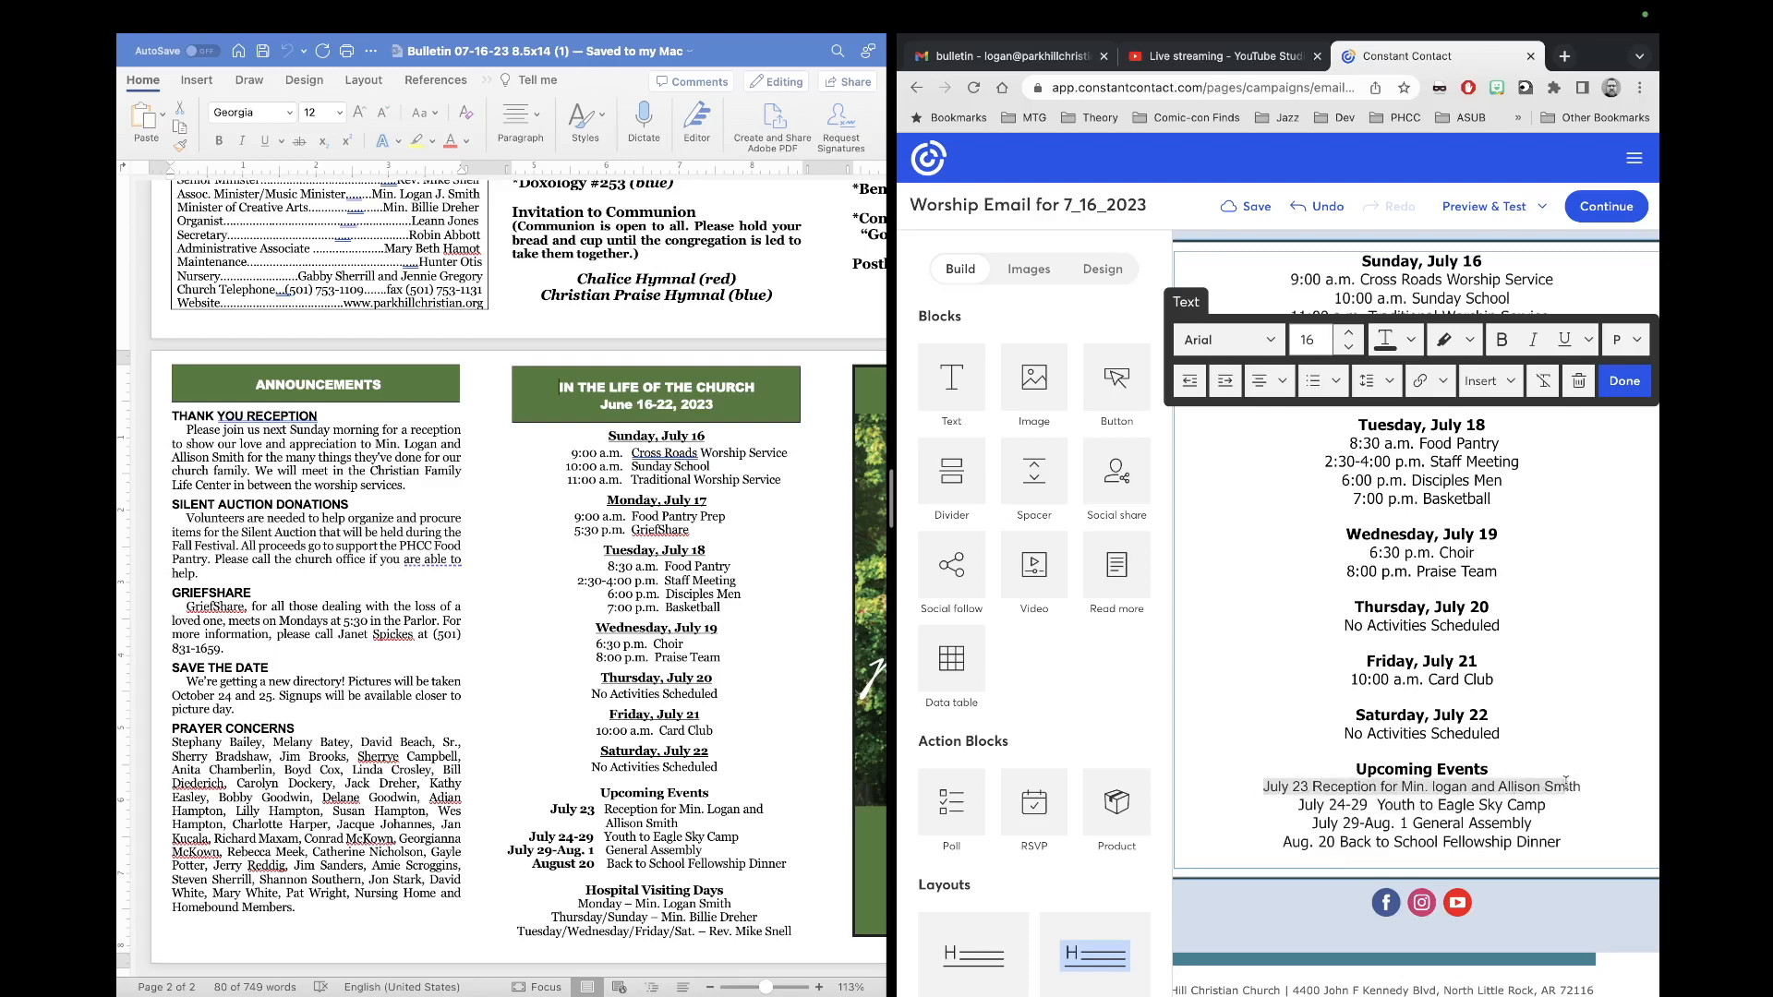
{"action": "left_click", "coordinate": [1281, 341]}
{"action": "left_click", "coordinate": [1285, 534]}
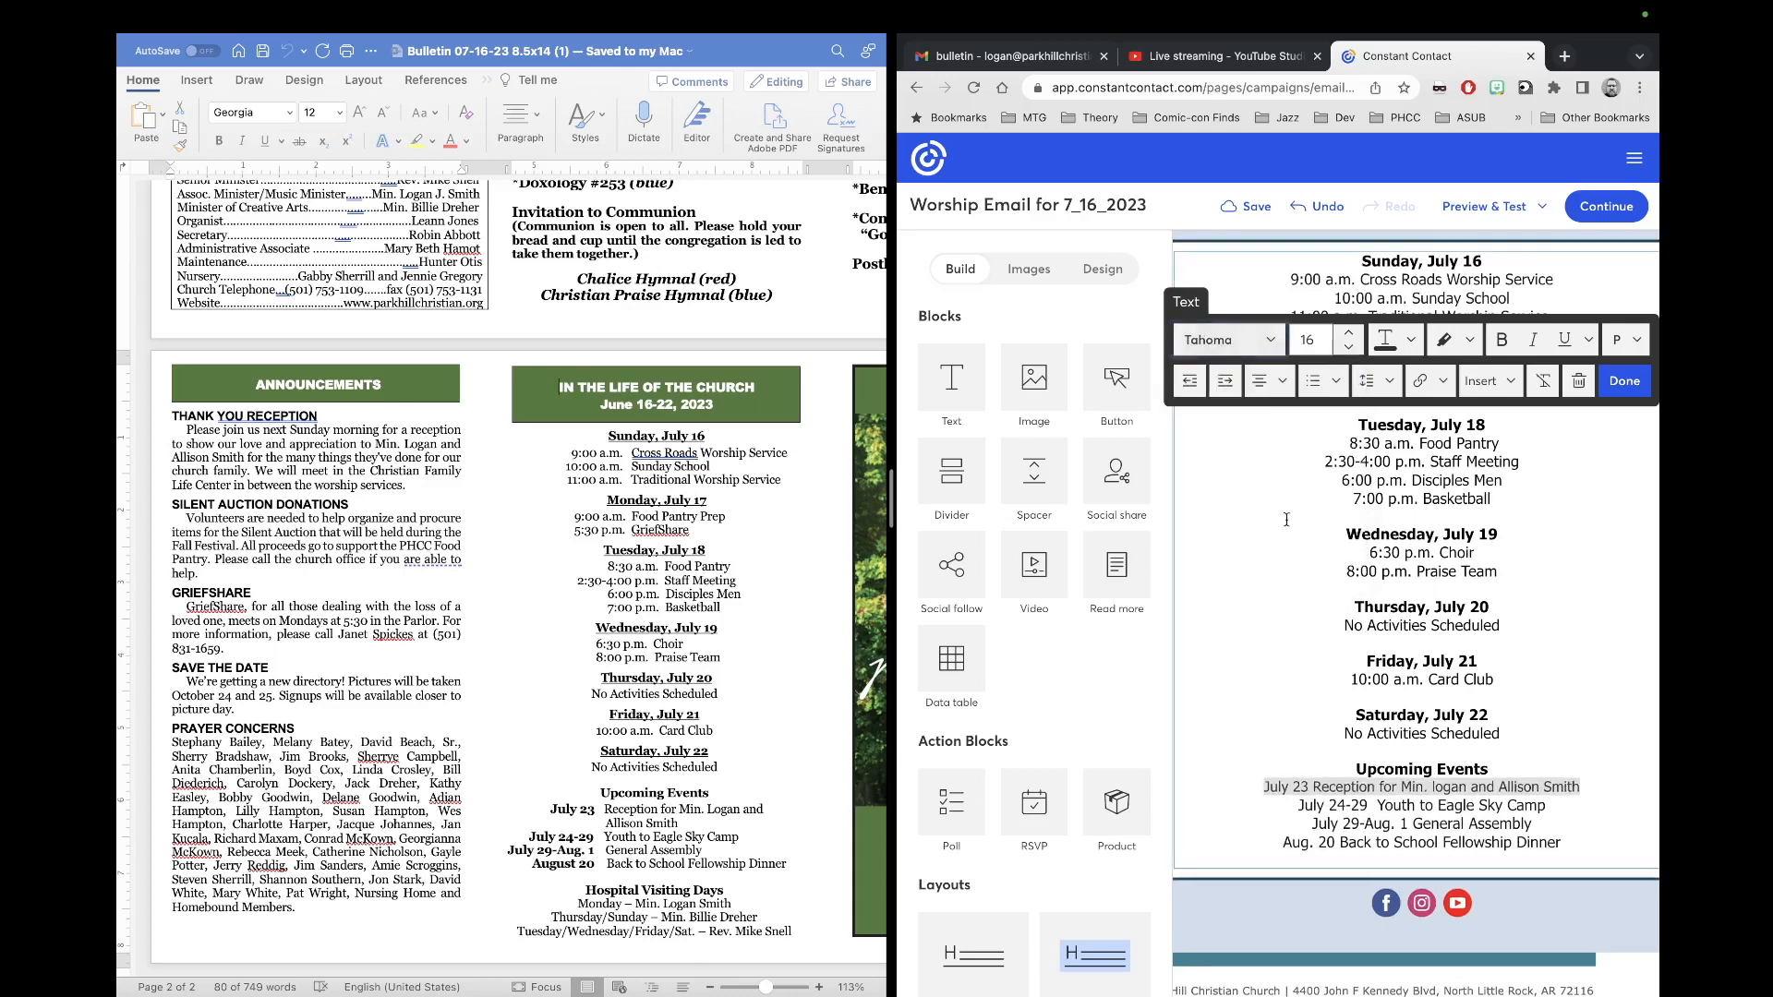
{"action": "left_click", "coordinate": [1348, 332]}
{"action": "left_click", "coordinate": [1465, 349]}
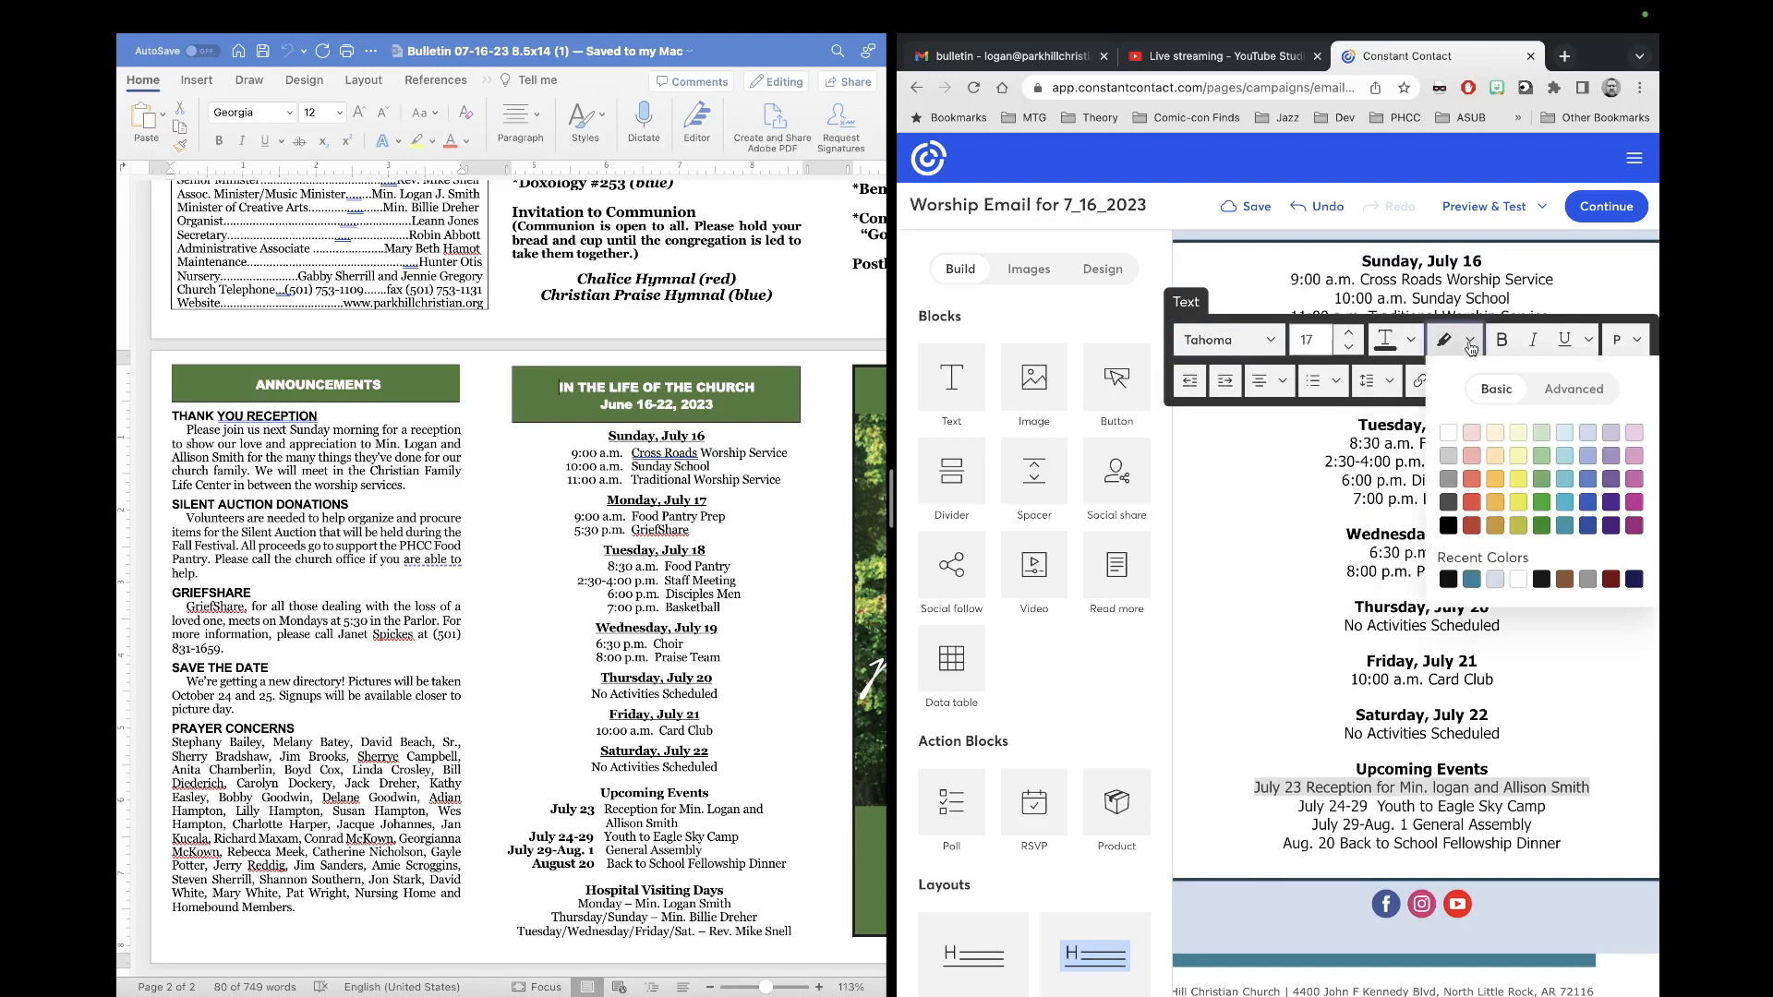
{"action": "left_click", "coordinate": [1410, 339]}
{"action": "left_click", "coordinate": [1564, 431]}
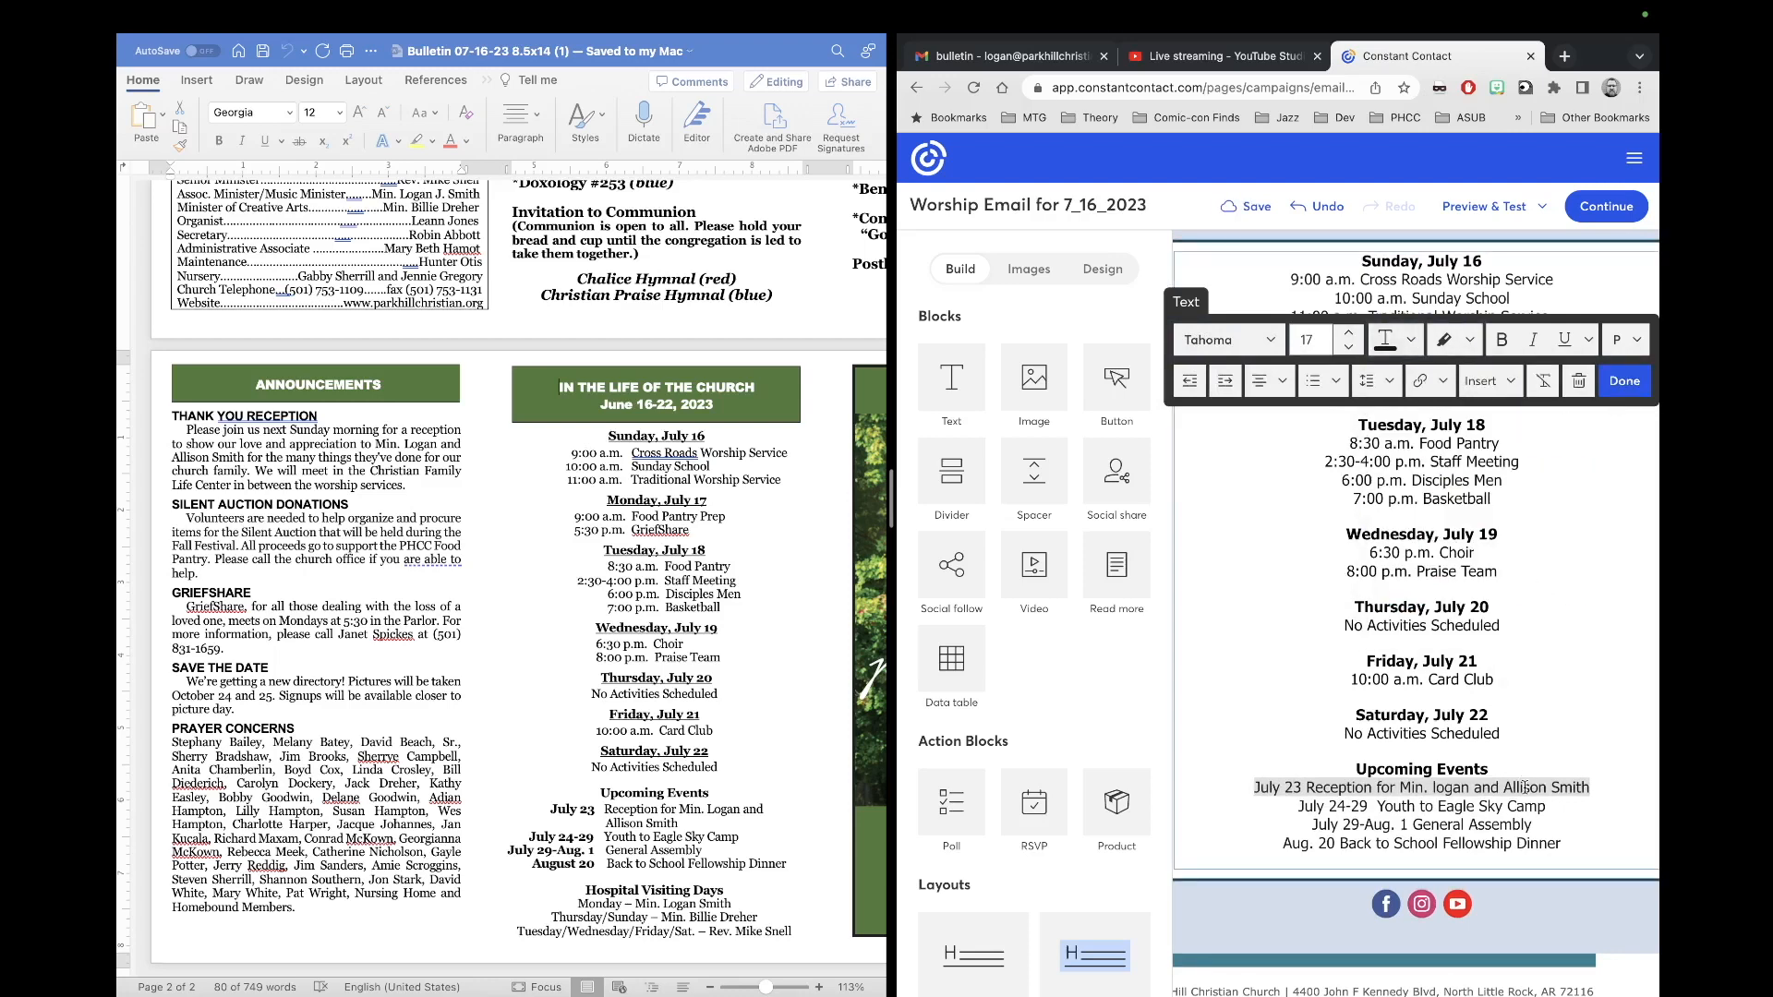
Step: Review the updated Upcoming Events list and finish editing the calendar text block
{"action": "scroll", "coordinate": [1476, 818], "scroll_direction": "down", "scroll_amount": 1}
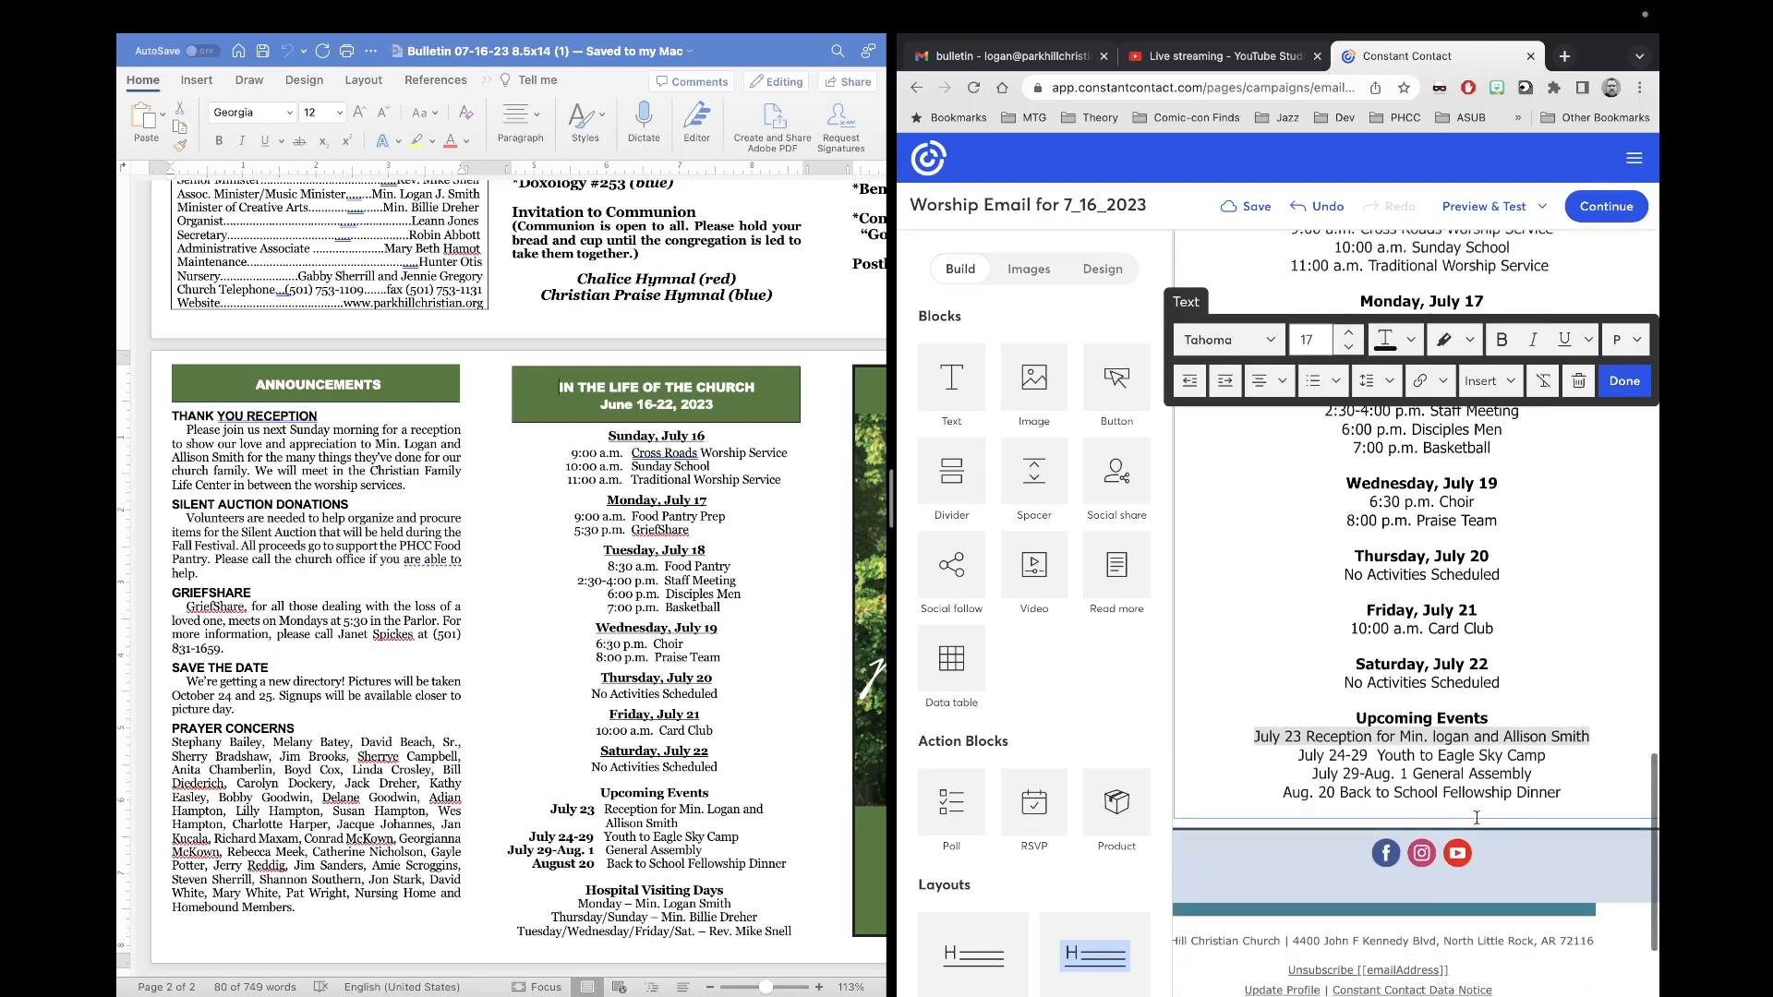
{"action": "scroll", "coordinate": [1476, 818], "scroll_direction": "up", "scroll_amount": 2}
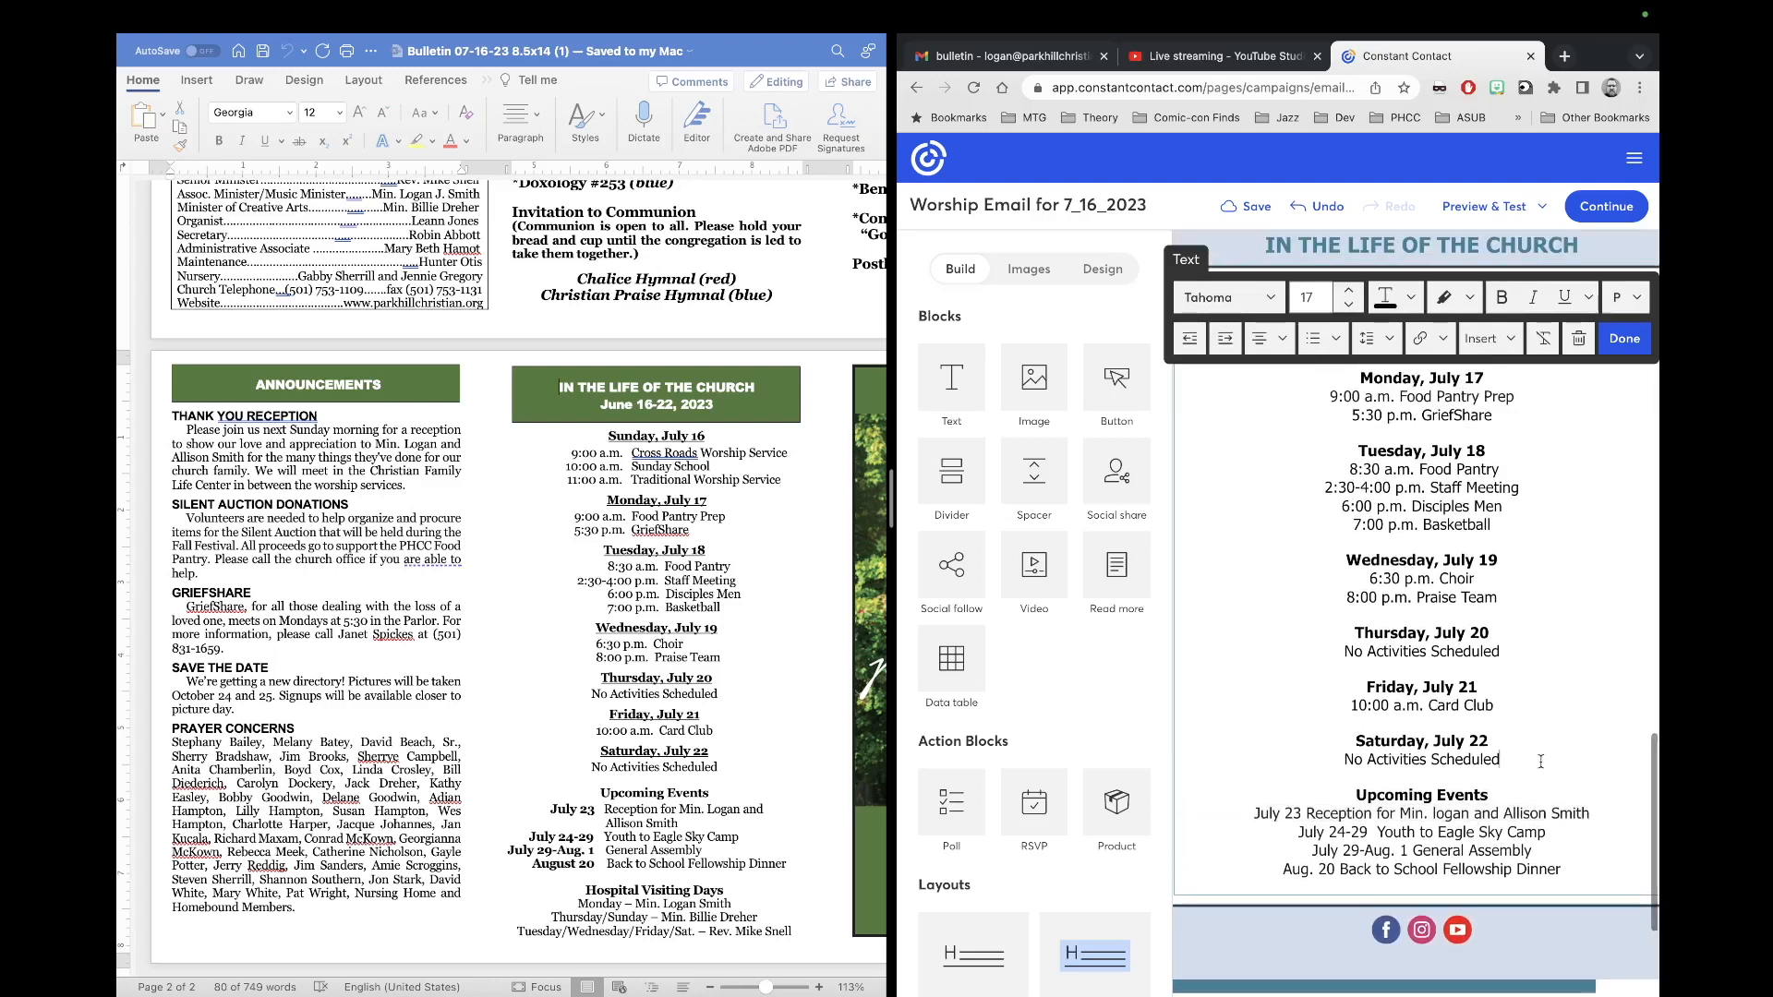
{"action": "scroll", "coordinate": [746, 864], "scroll_direction": "down", "scroll_amount": 2}
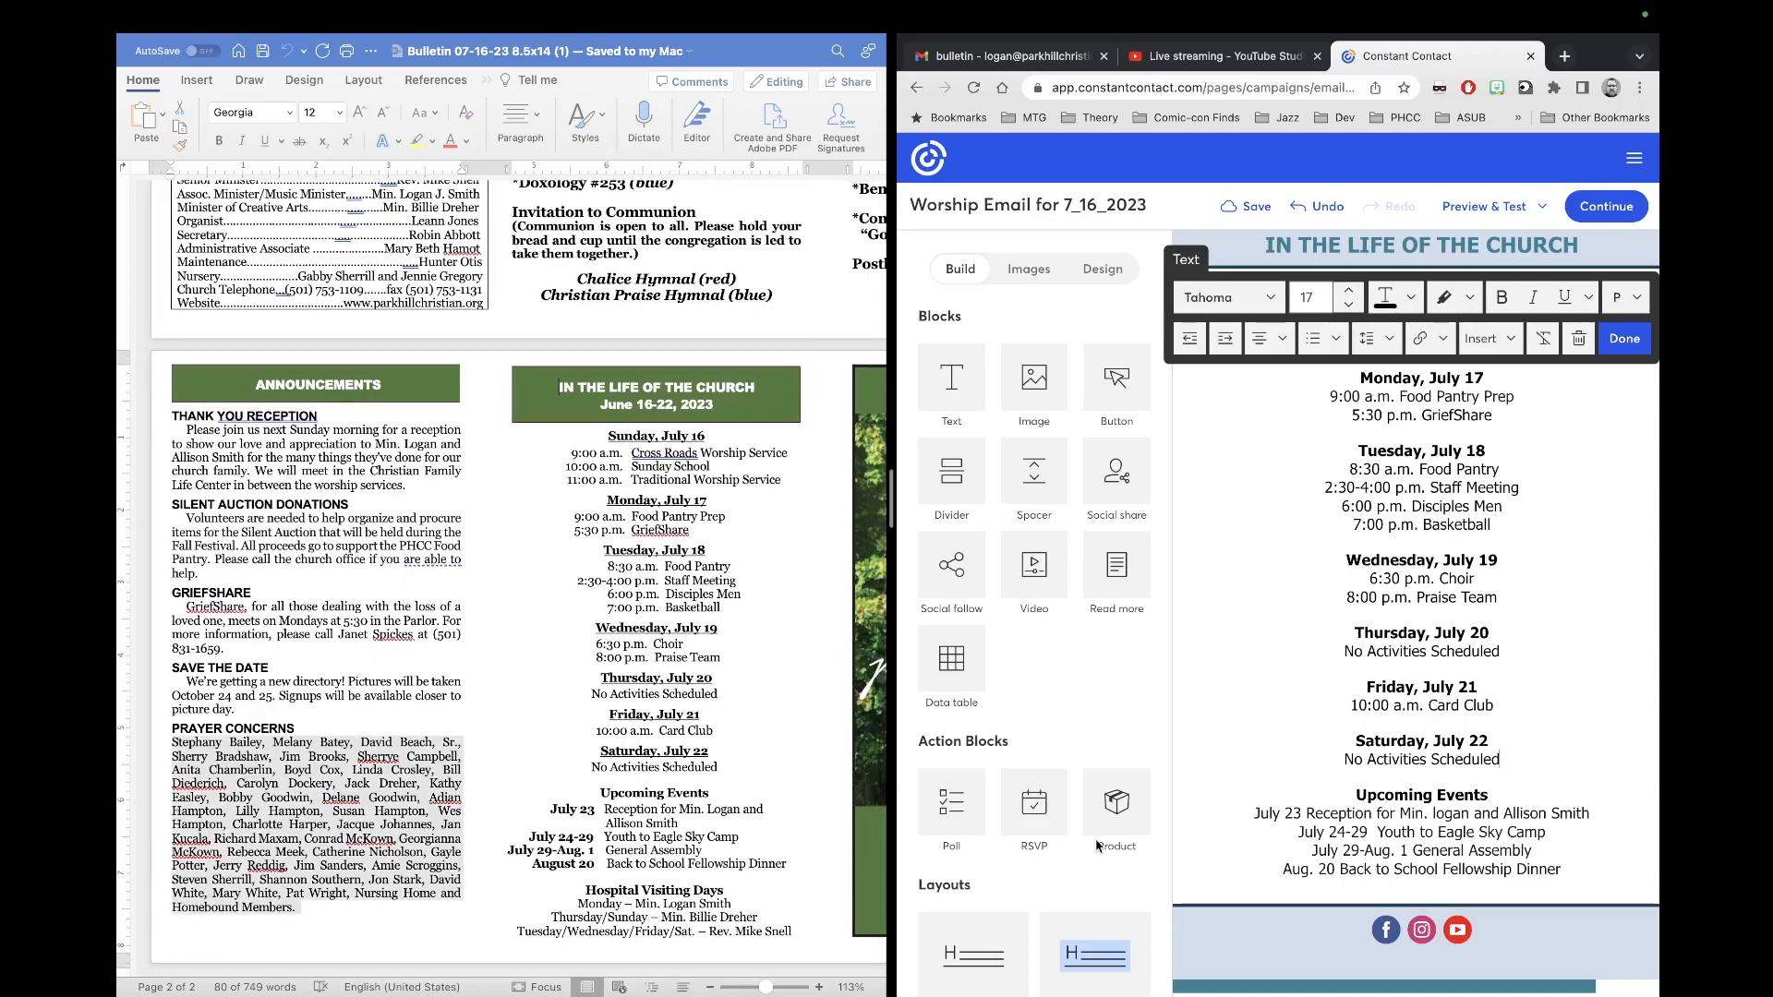
{"action": "scroll", "coordinate": [1524, 756], "scroll_direction": "up", "scroll_amount": 13}
{"action": "scroll", "coordinate": [1524, 758], "scroll_direction": "down", "scroll_amount": 15}
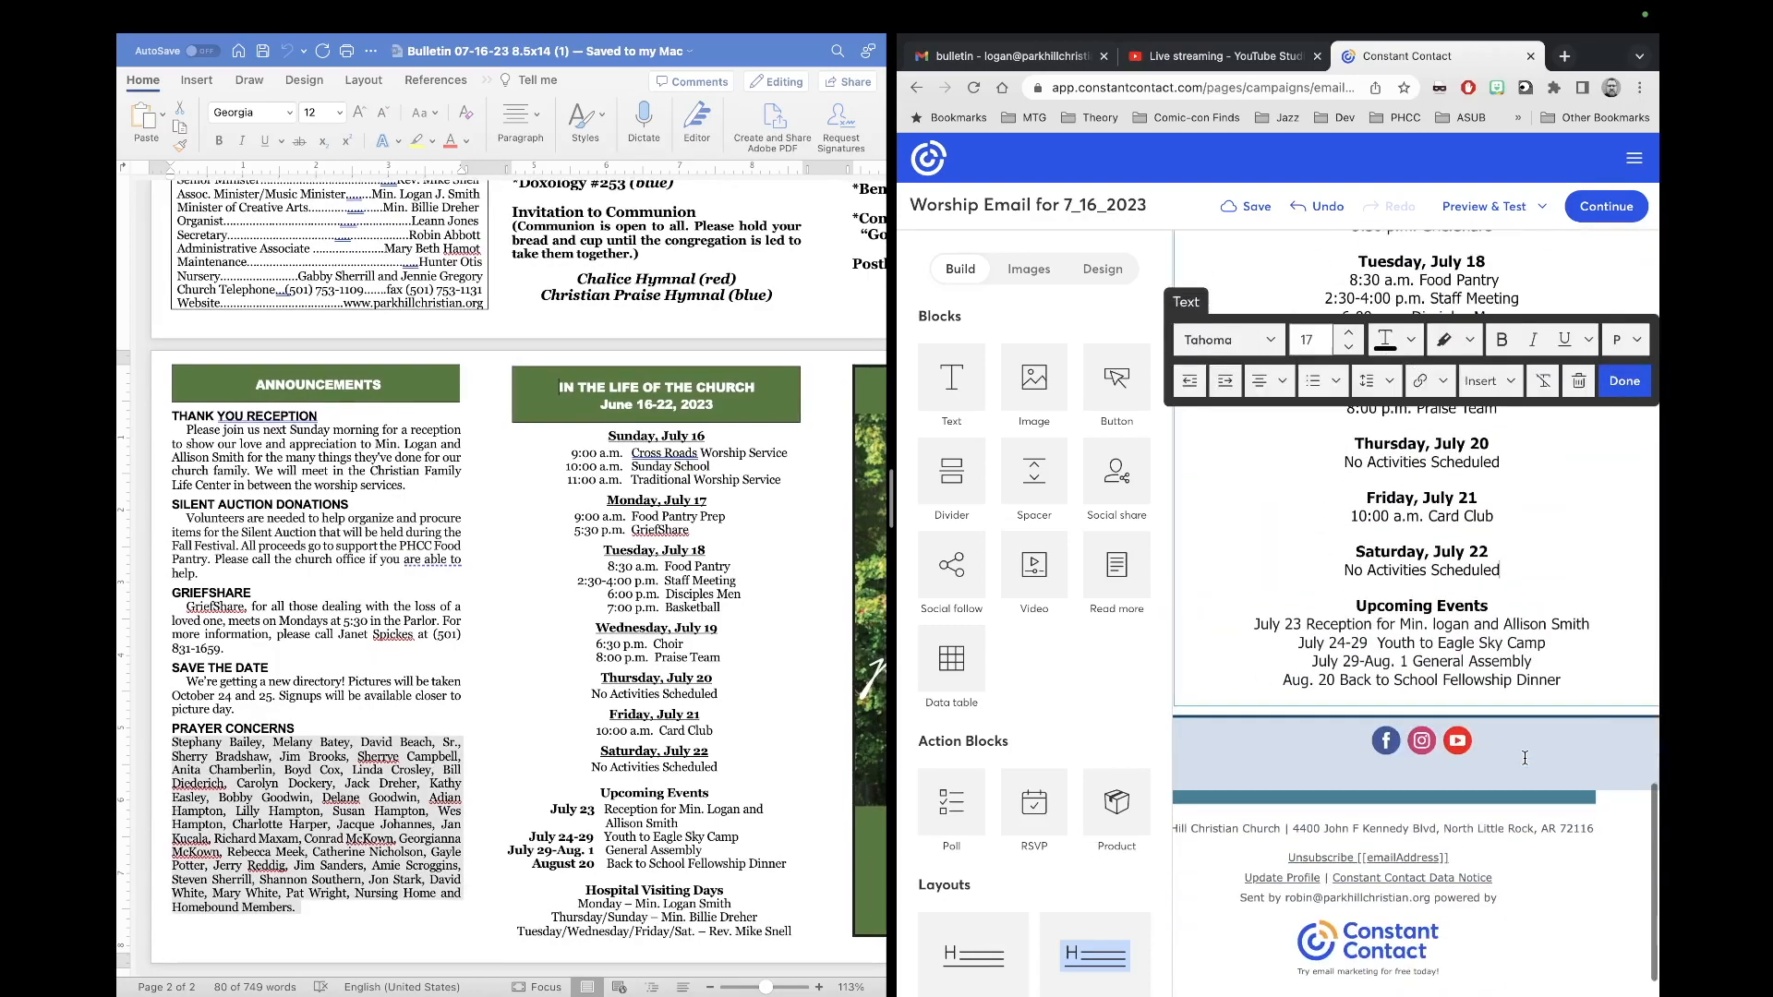
{"action": "left_click", "coordinate": [1624, 380]}
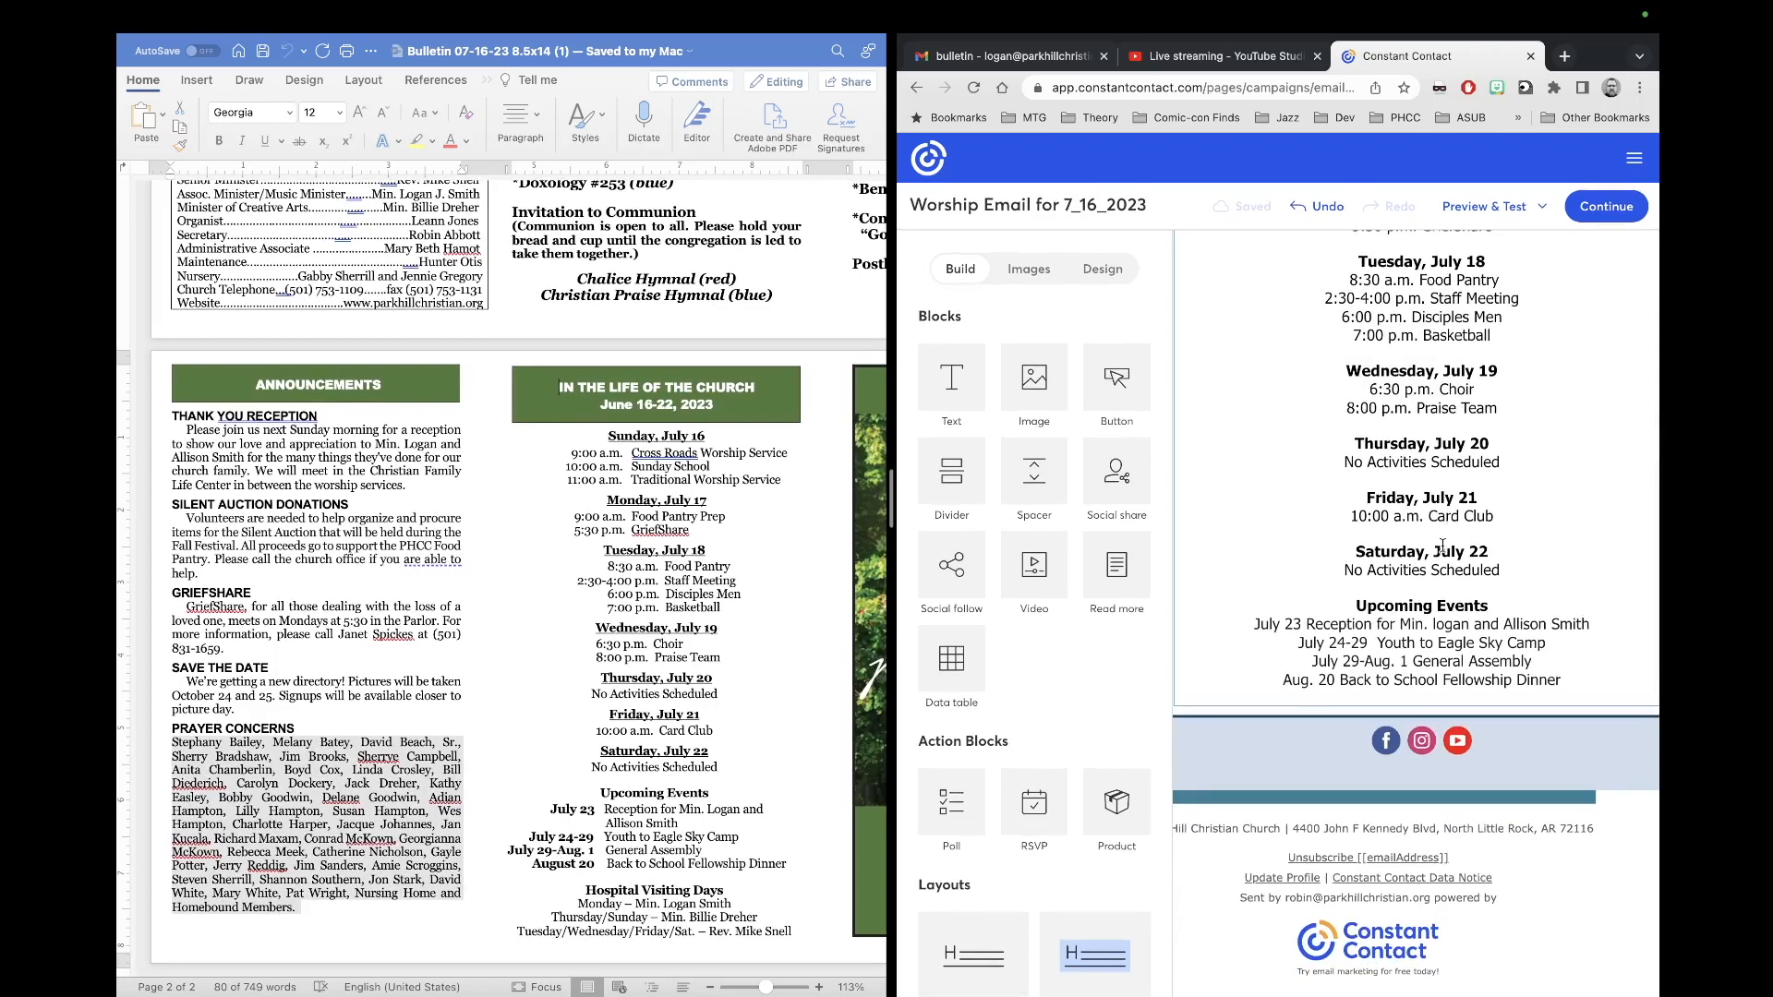
Step: Close the red 'Unable to save campaign' banner and check the email layout sideways
{"action": "scroll", "coordinate": [1442, 546], "scroll_direction": "up", "scroll_amount": 1}
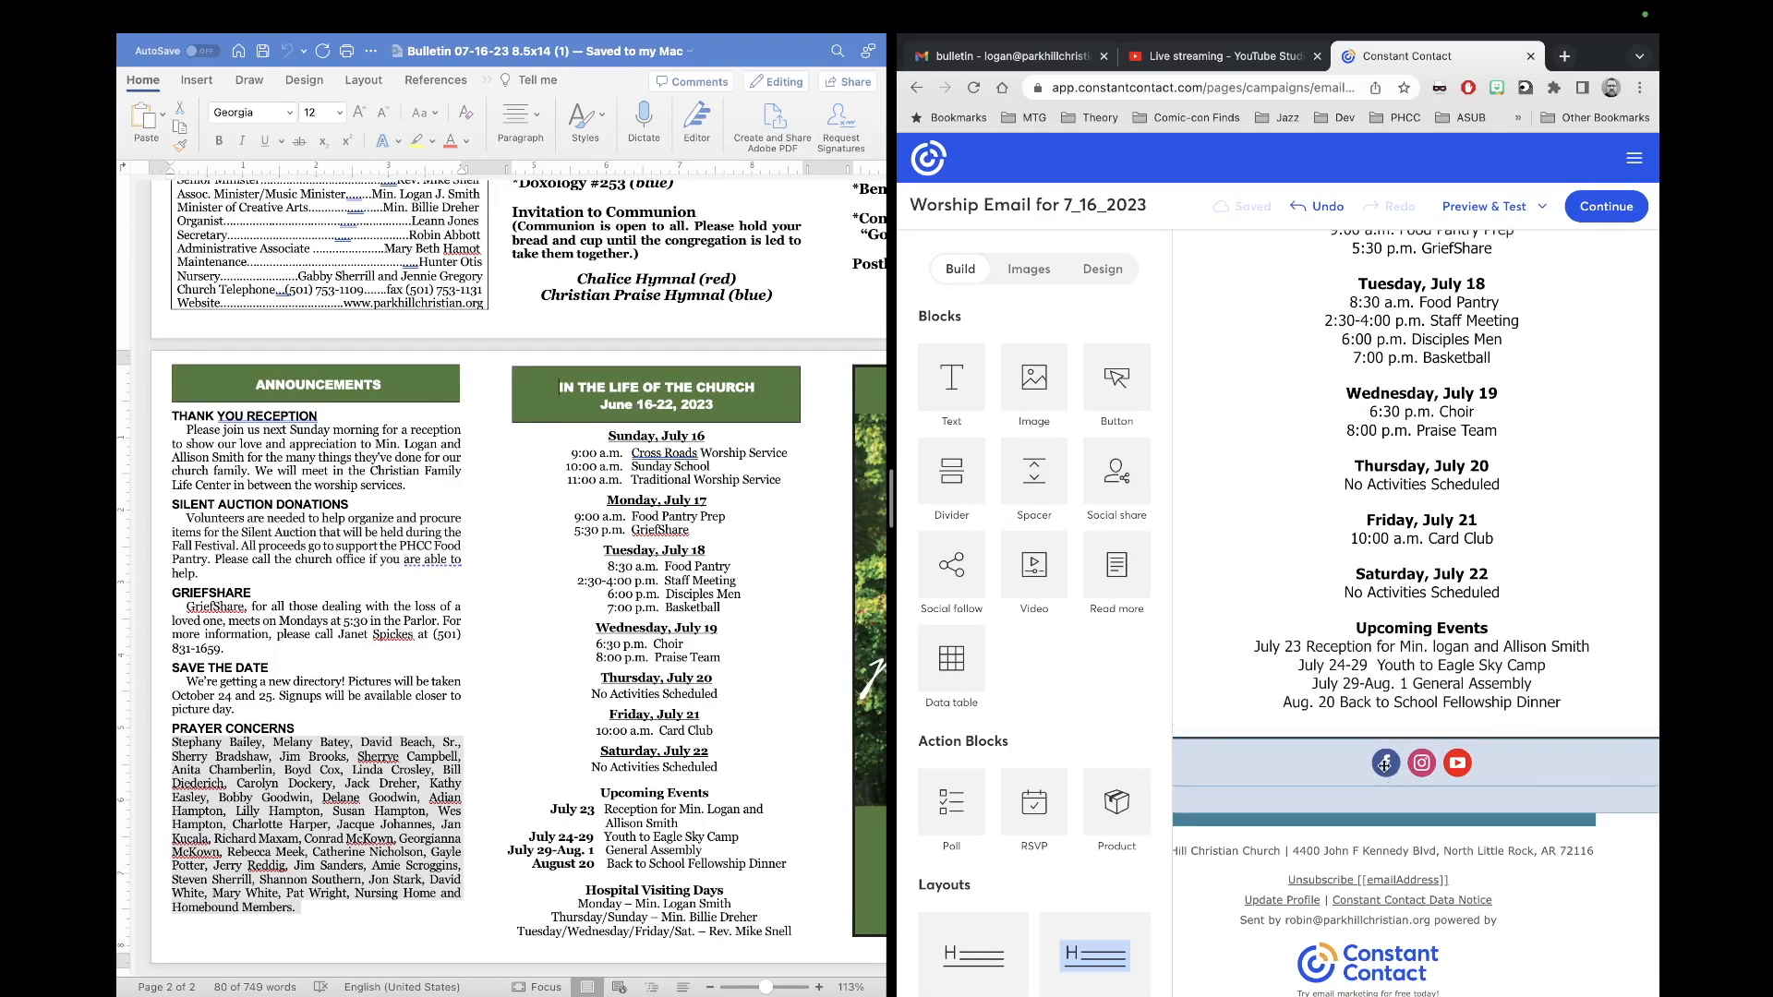
{"action": "scroll", "coordinate": [1427, 573], "scroll_direction": "up", "scroll_amount": 10}
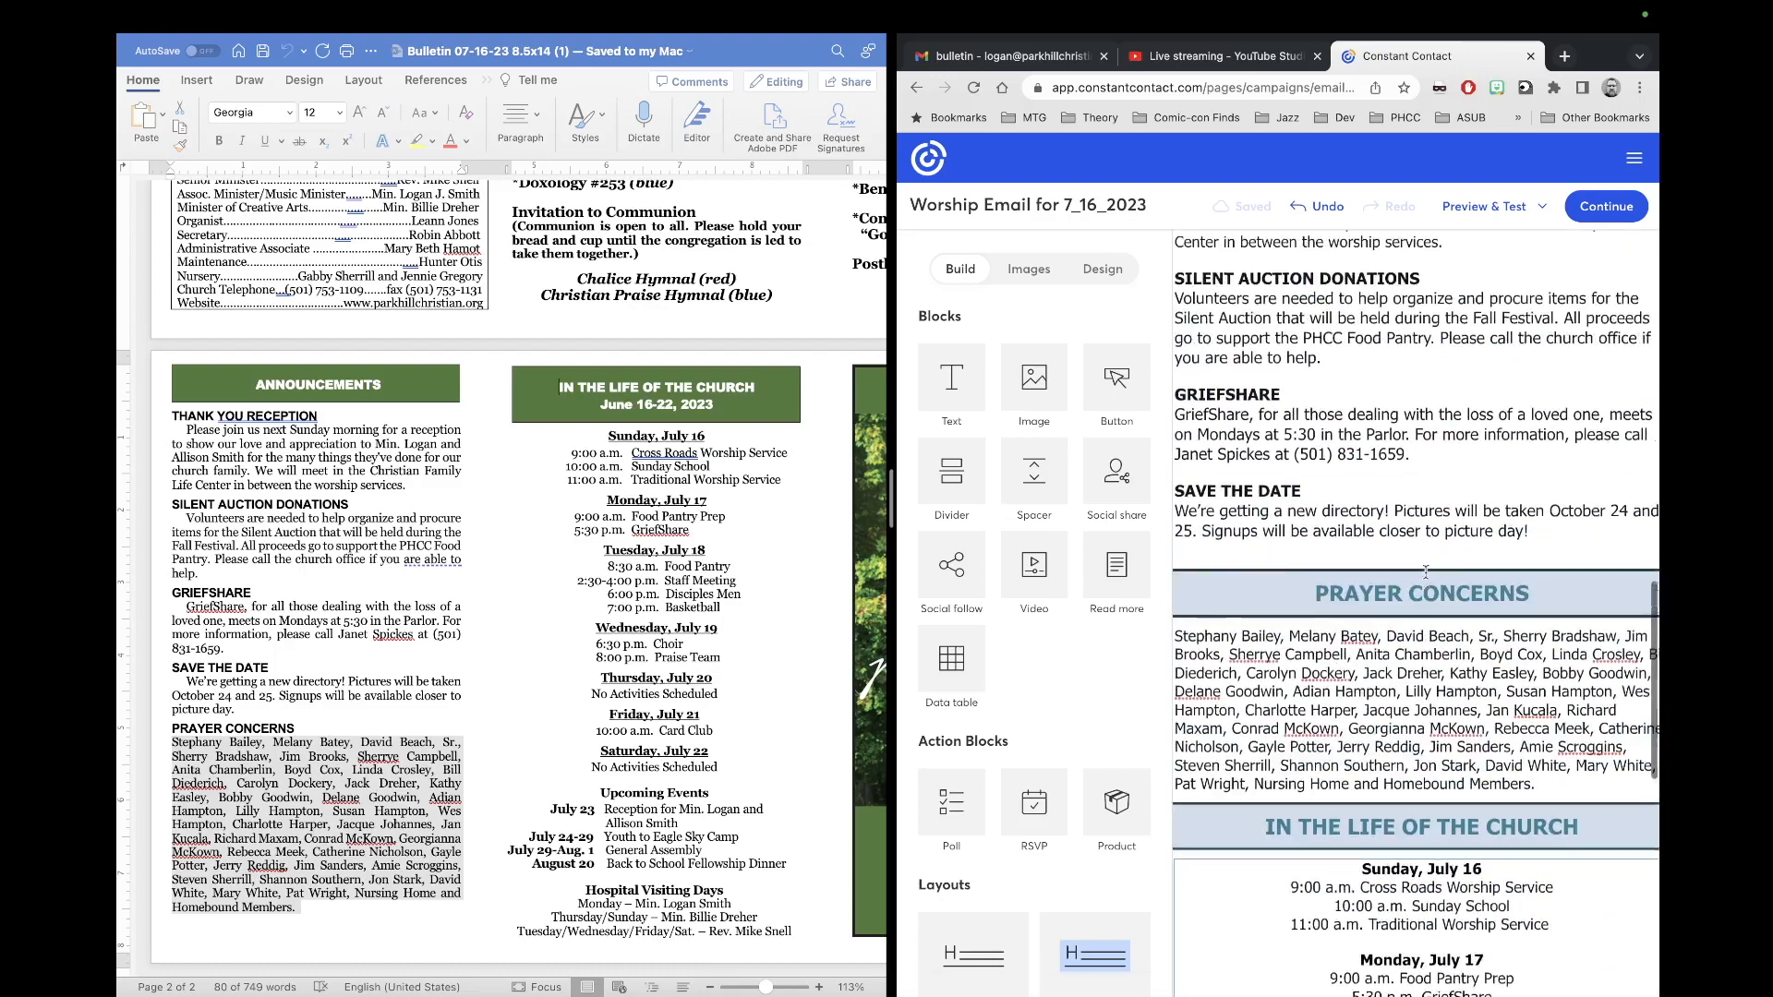
{"action": "scroll", "coordinate": [1426, 572], "scroll_direction": "up", "scroll_amount": 15}
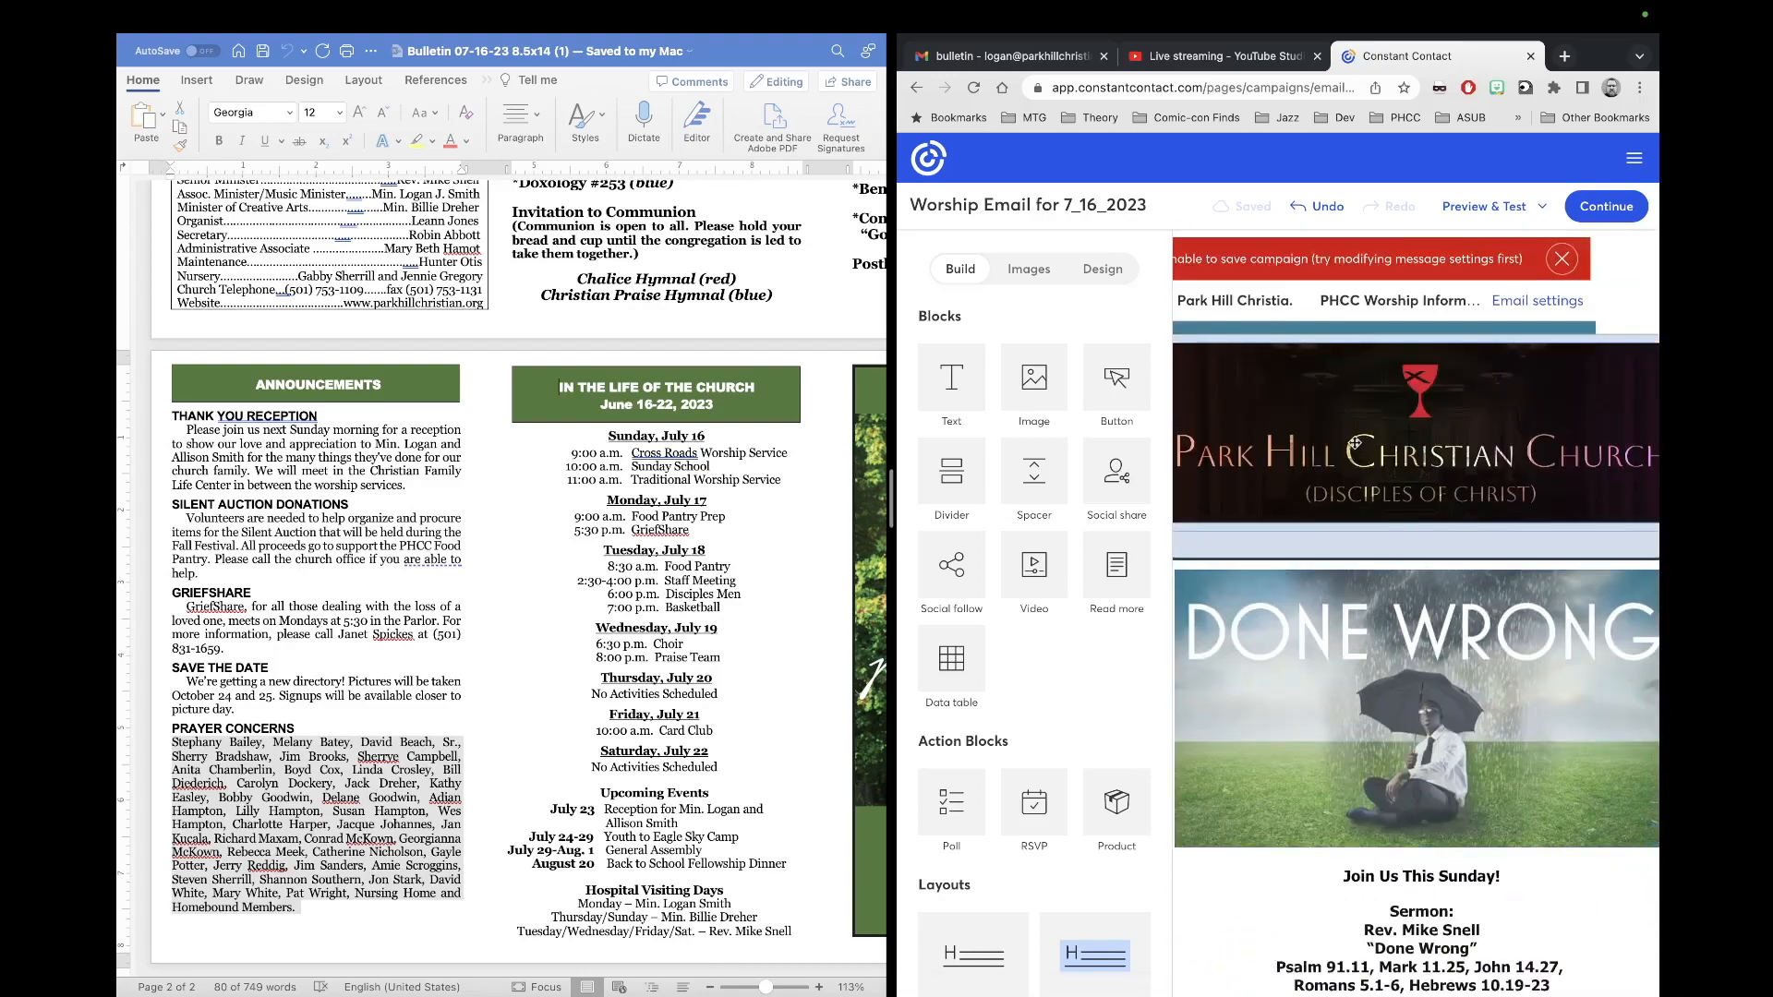
{"action": "scroll", "coordinate": [1303, 439], "scroll_direction": "left", "scroll_amount": 1}
{"action": "scroll", "coordinate": [1304, 439], "scroll_direction": "right", "scroll_amount": 1}
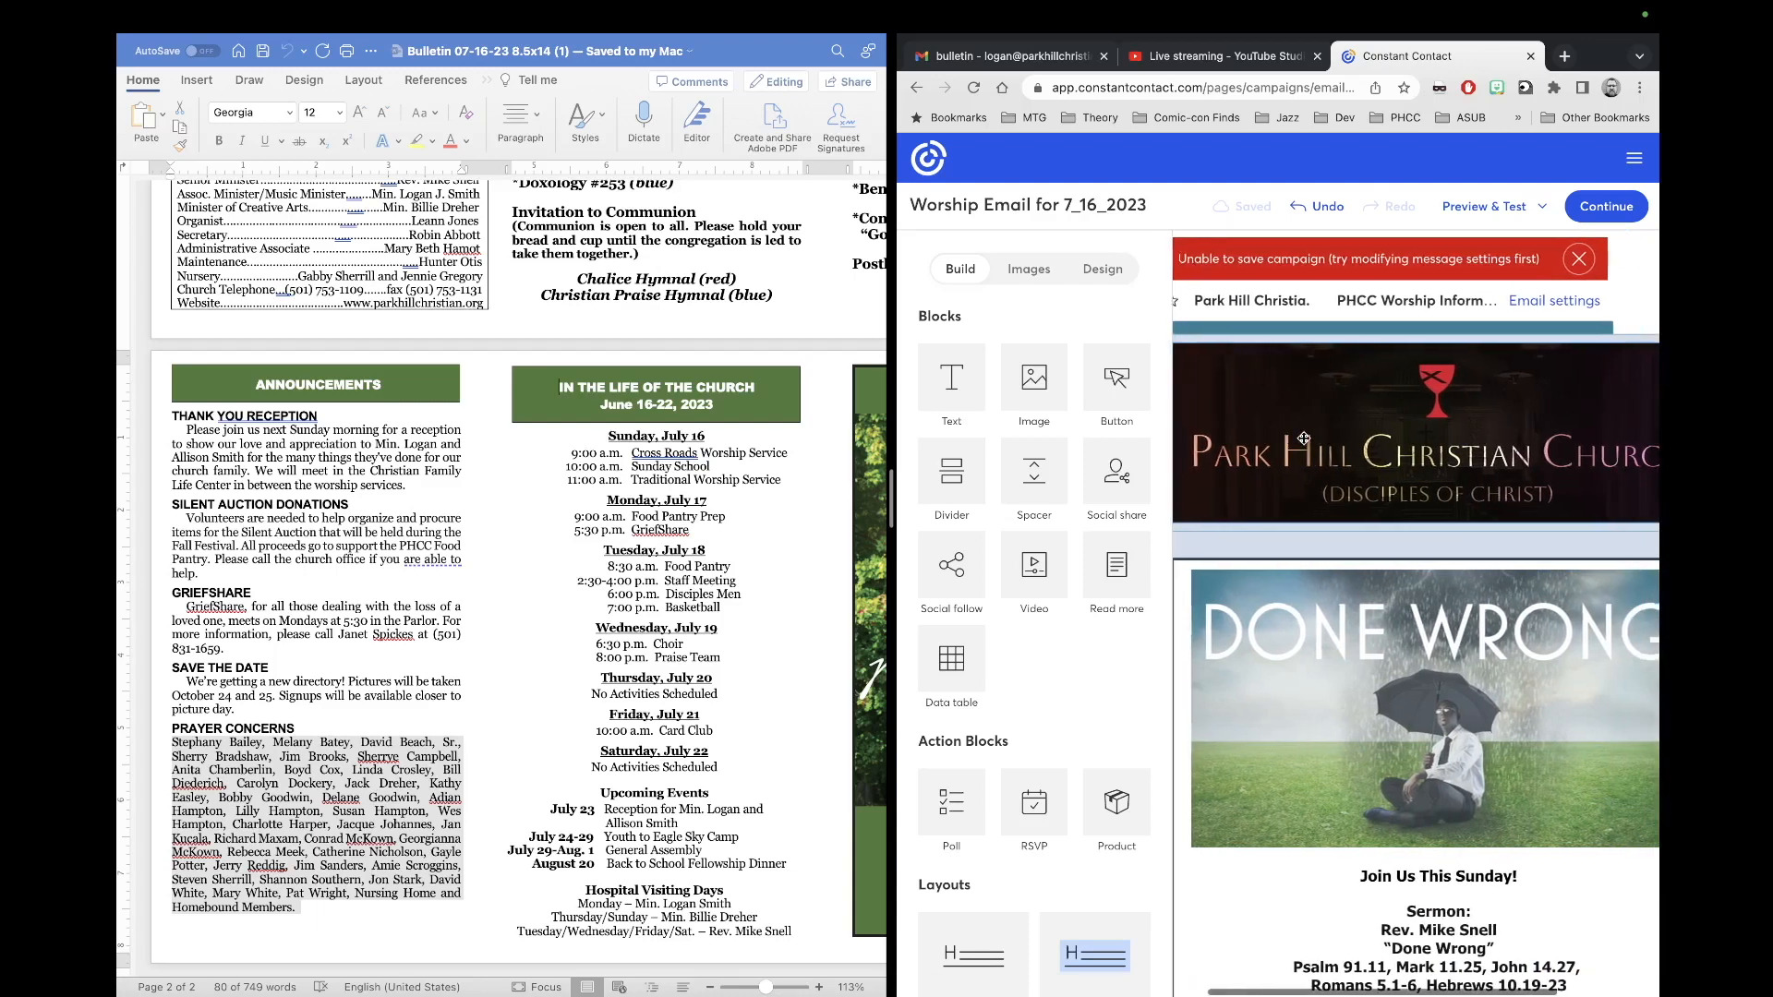
{"action": "left_click", "coordinate": [1543, 265]}
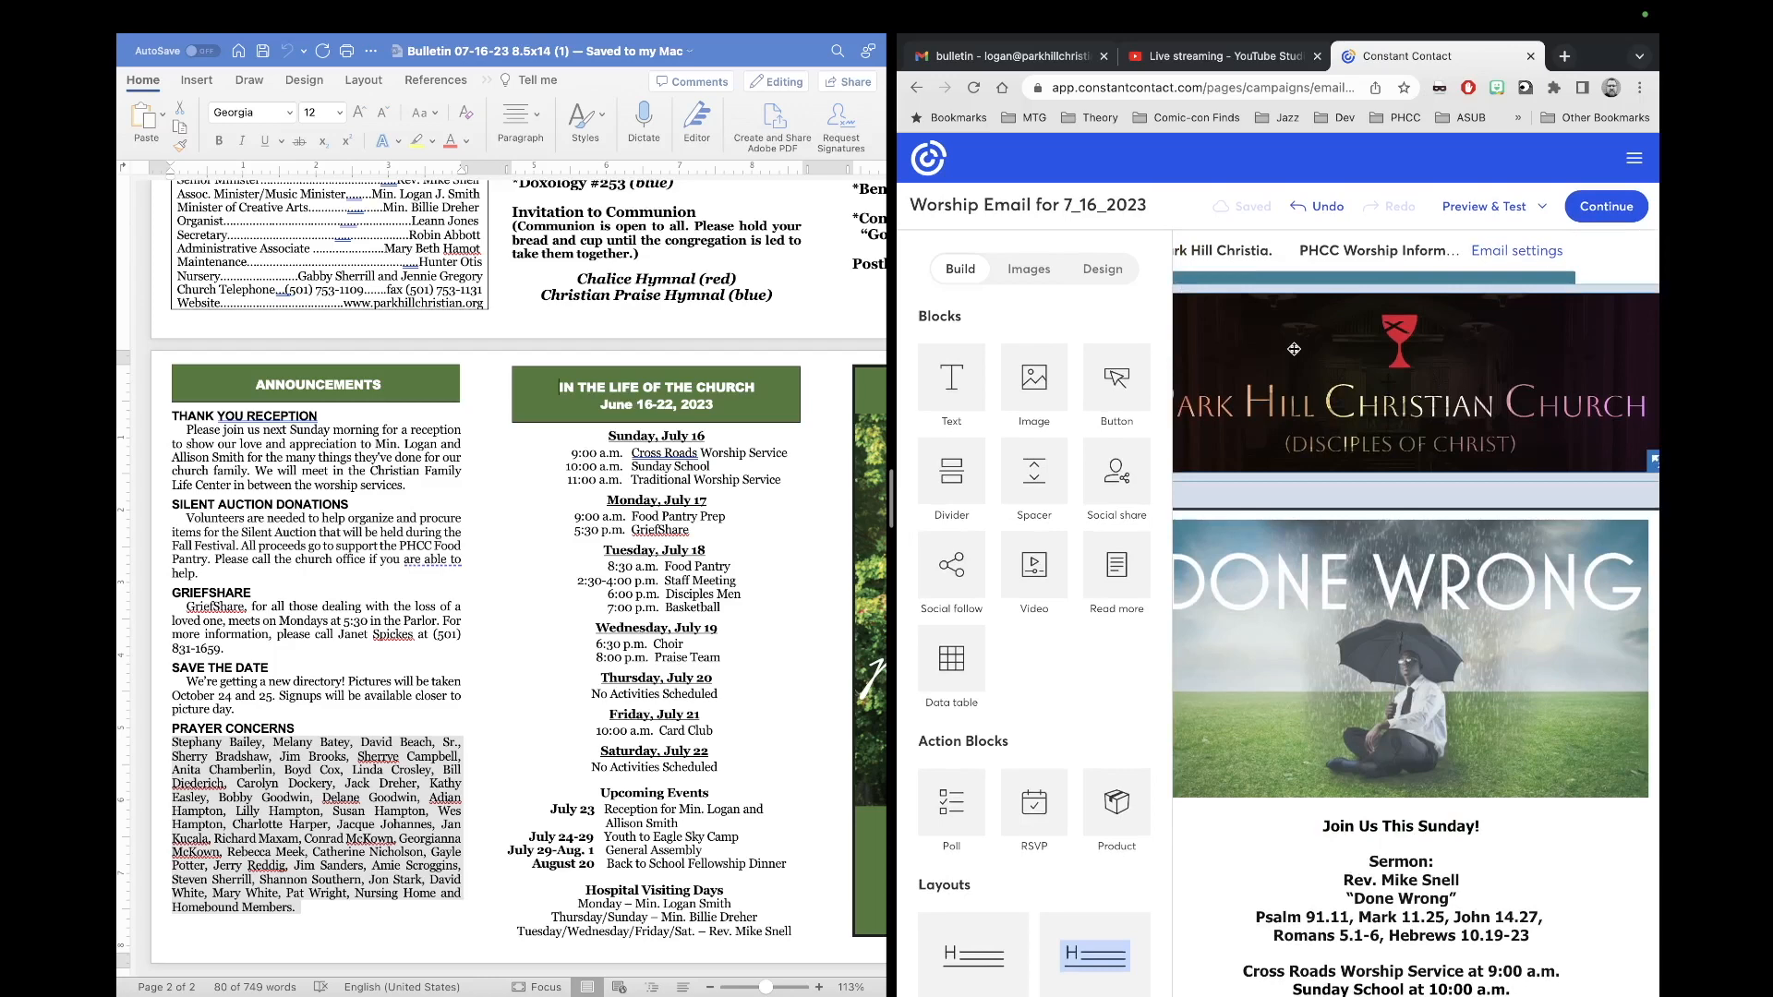
{"action": "scroll", "coordinate": [1422, 462], "scroll_direction": "left", "scroll_amount": 2}
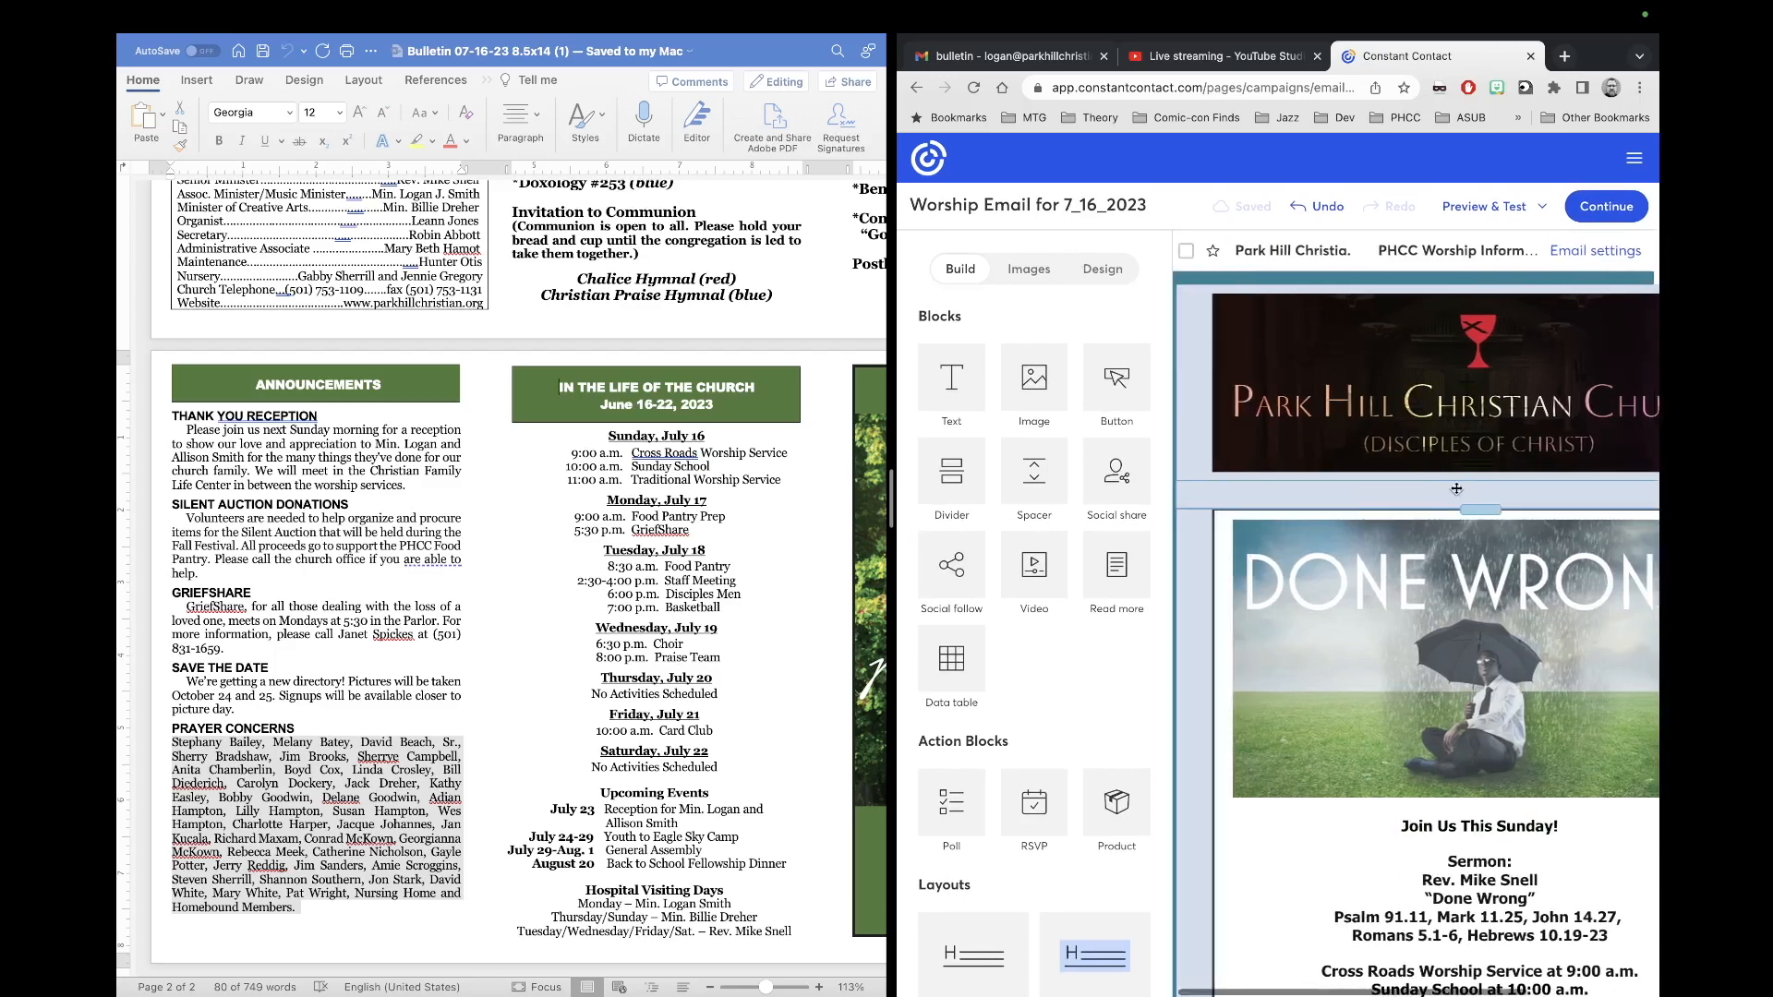
{"action": "scroll", "coordinate": [1456, 489], "scroll_direction": "right", "scroll_amount": 3}
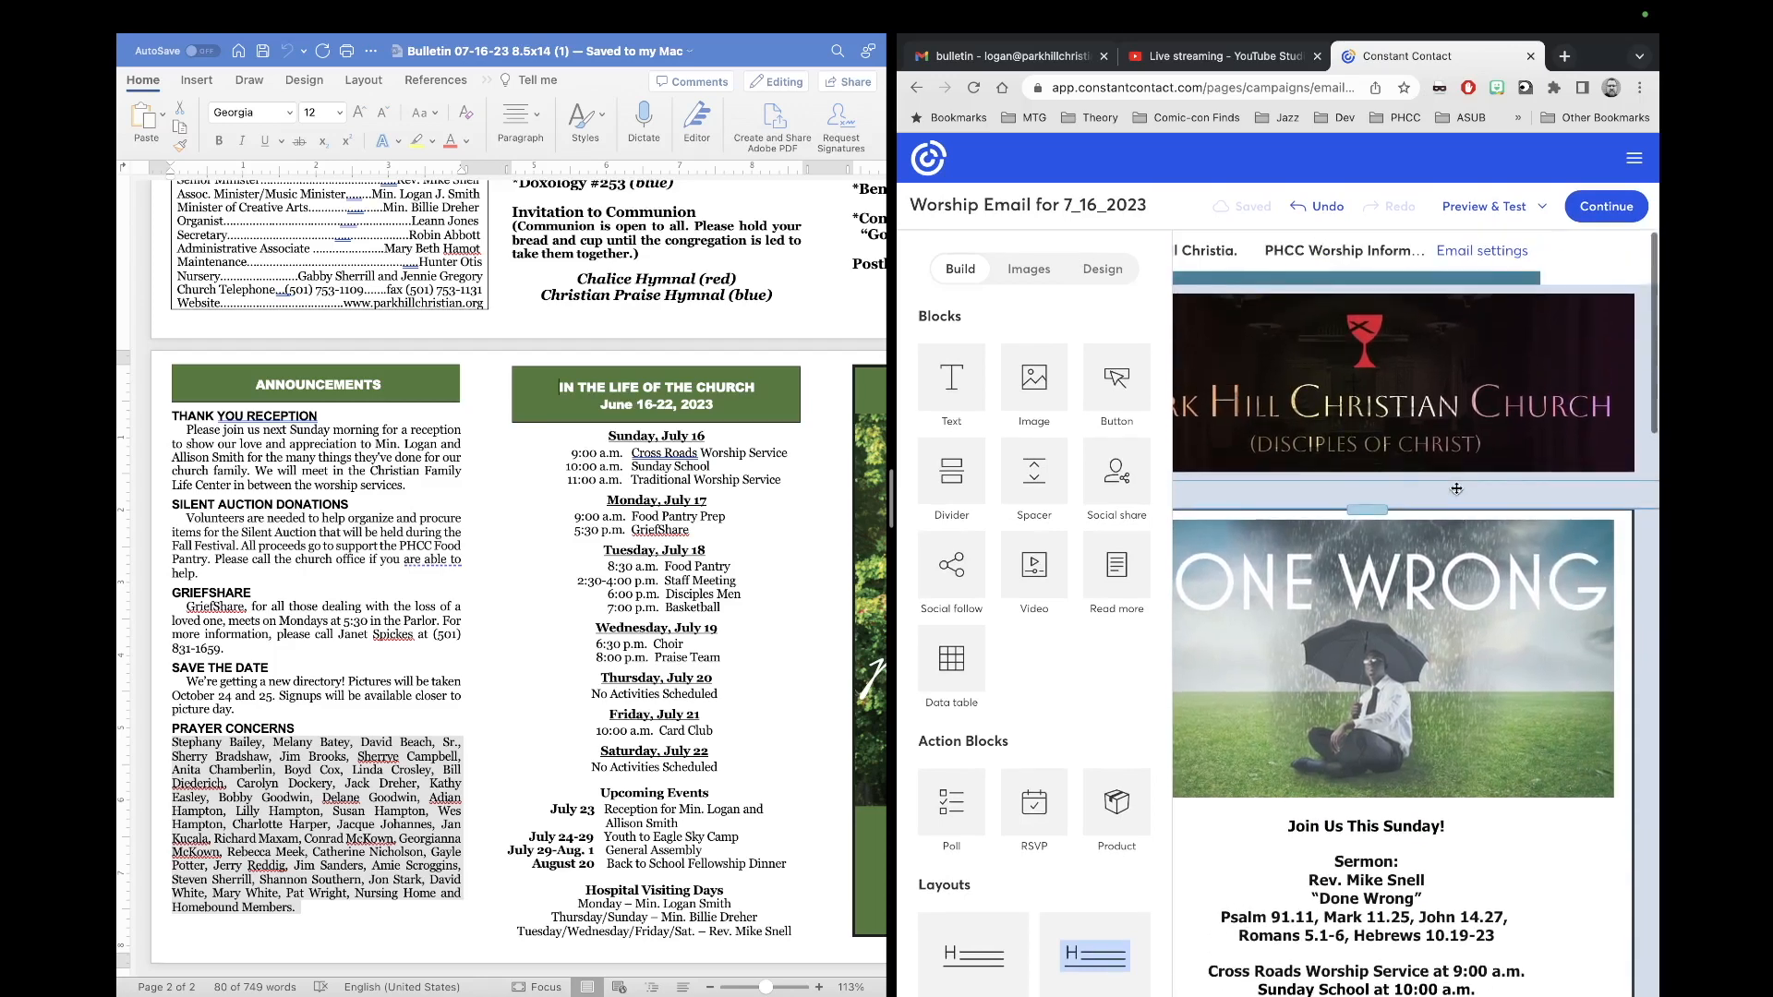
{"action": "left_click", "coordinate": [1509, 218]}
{"action": "left_click", "coordinate": [1485, 256]}
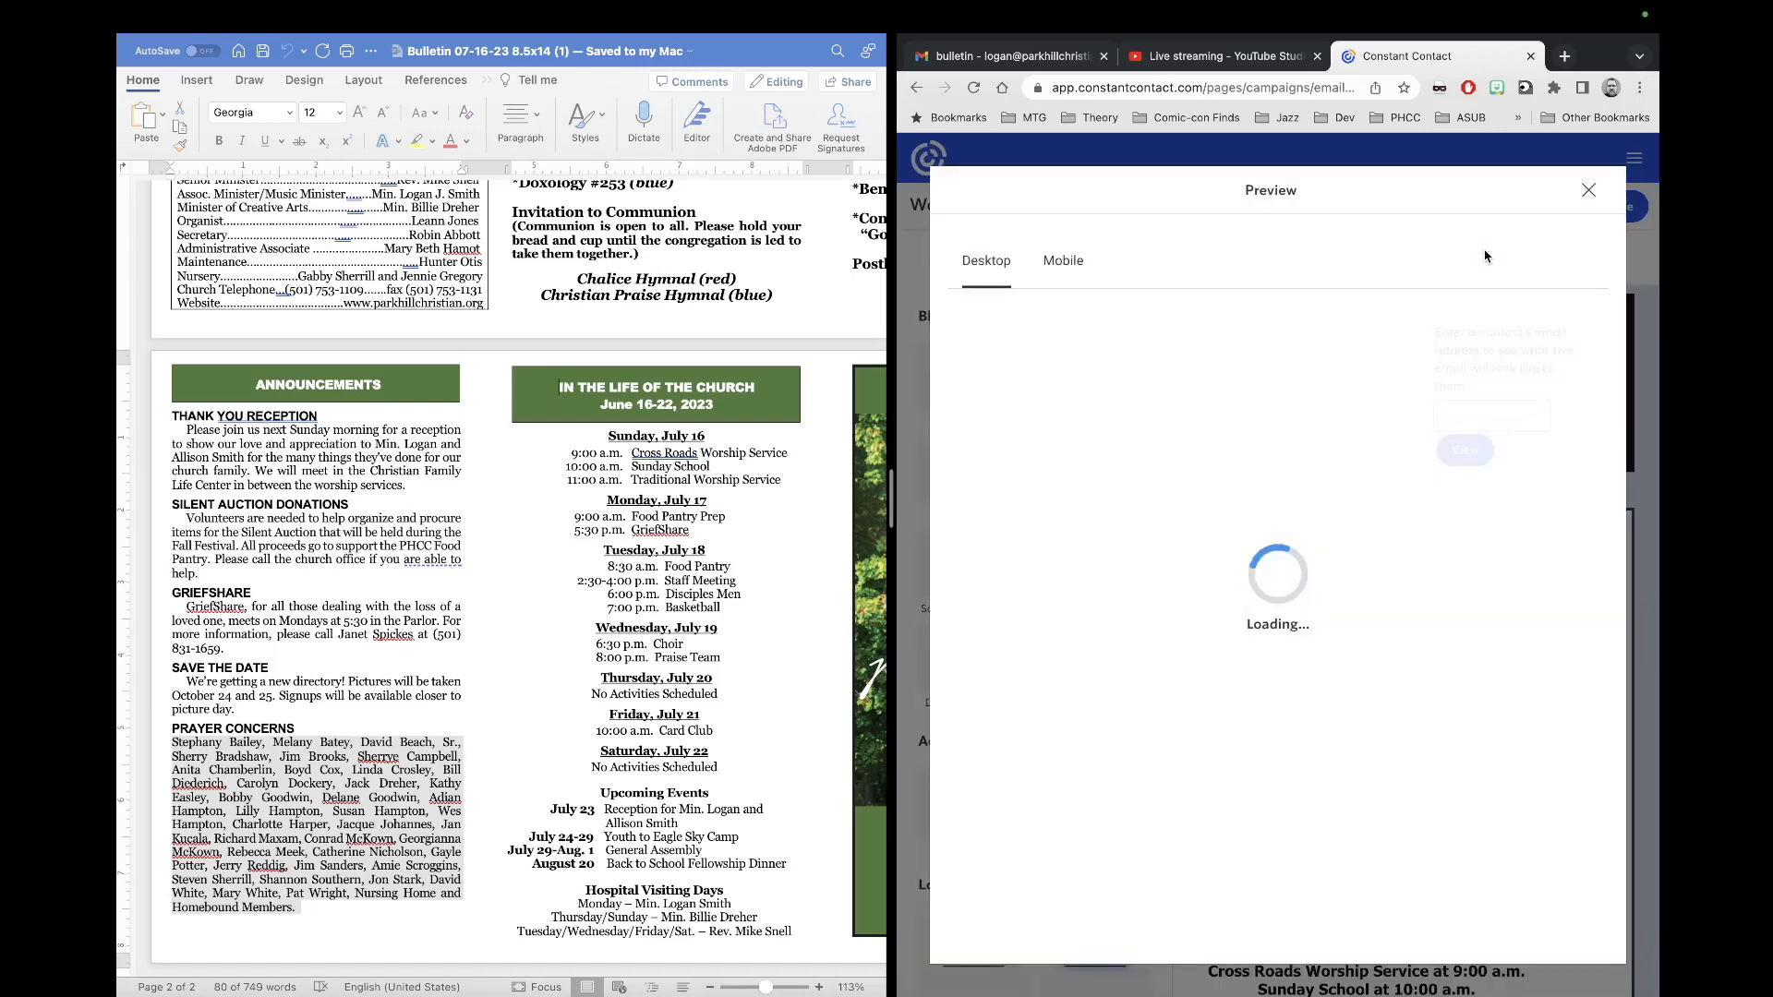
{"action": "scroll", "coordinate": [1305, 624], "scroll_direction": "down", "scroll_amount": 5}
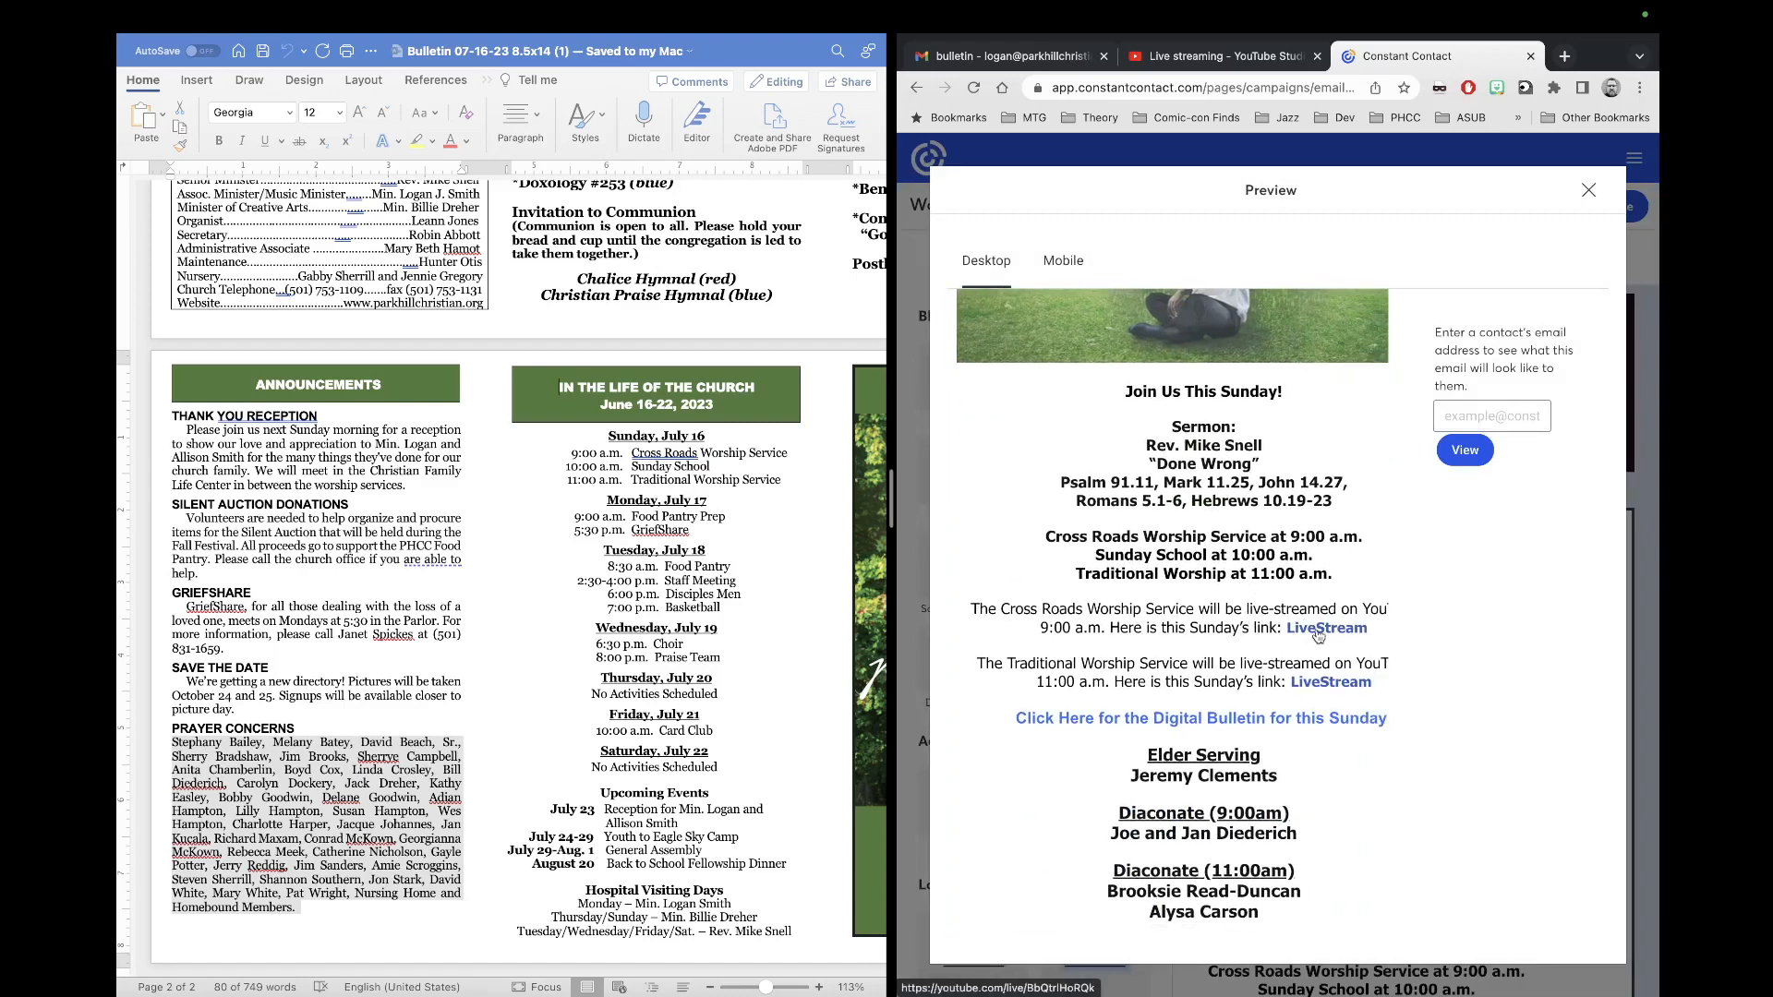
{"action": "left_click", "coordinate": [1314, 637]}
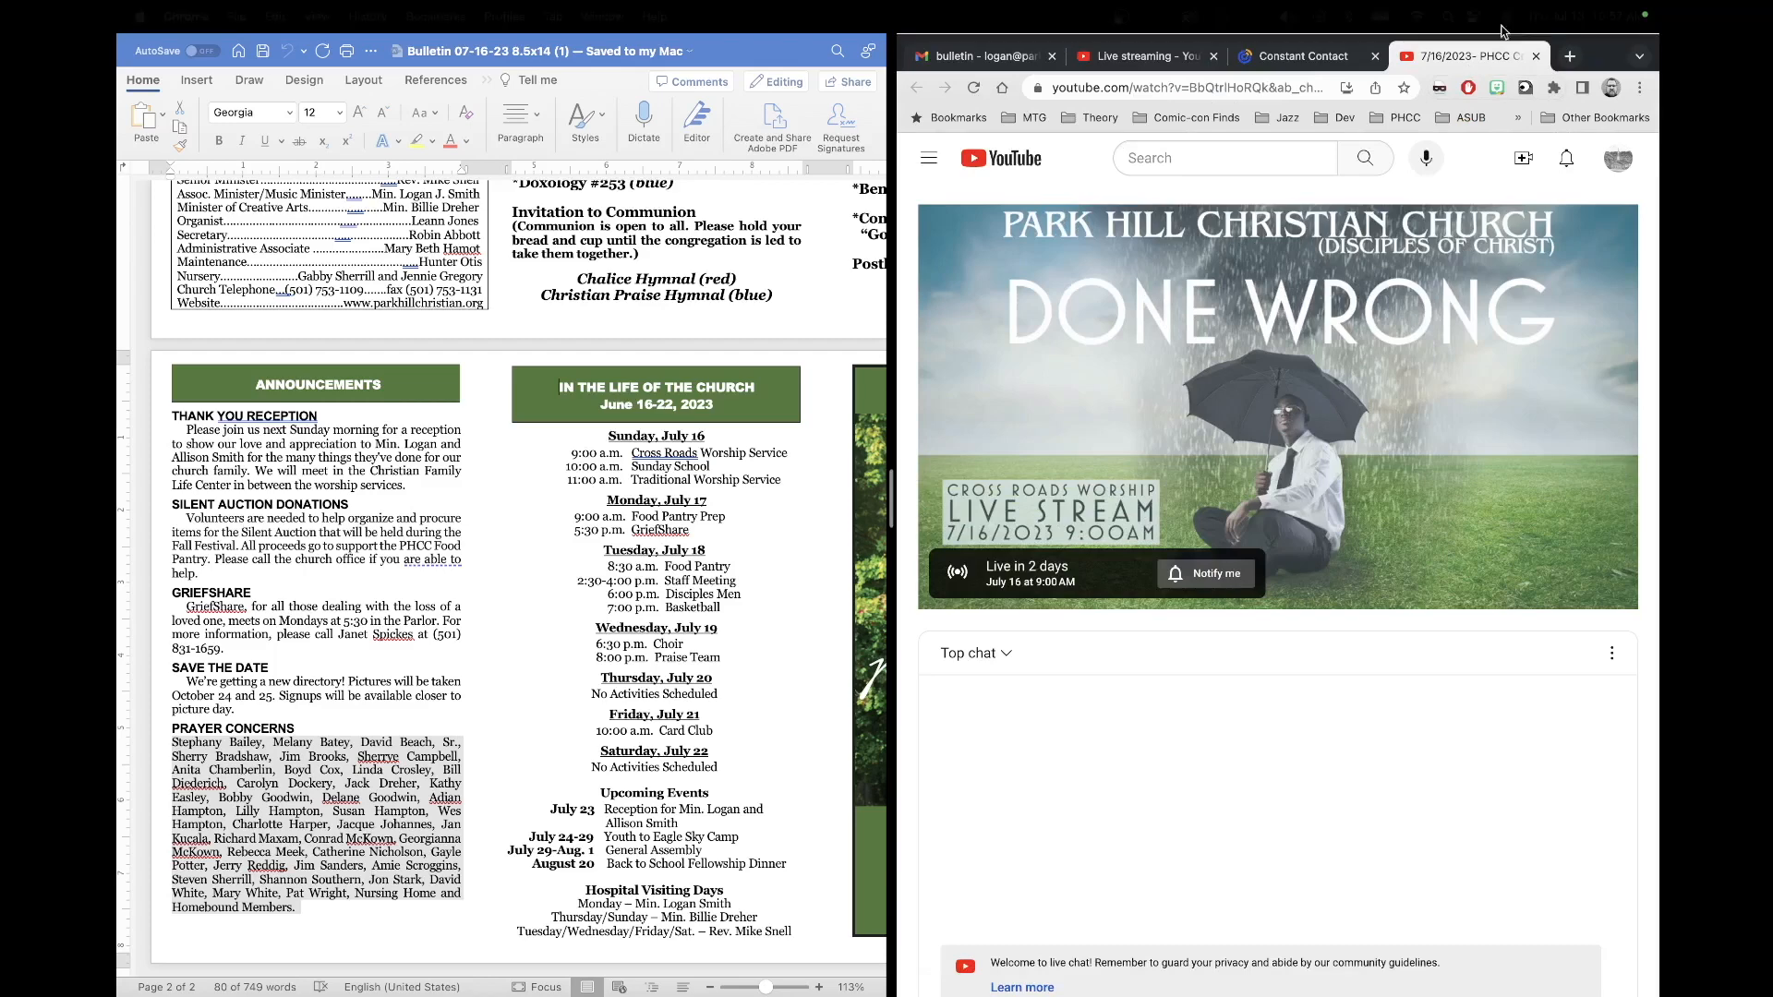
{"action": "left_click", "coordinate": [1536, 84]}
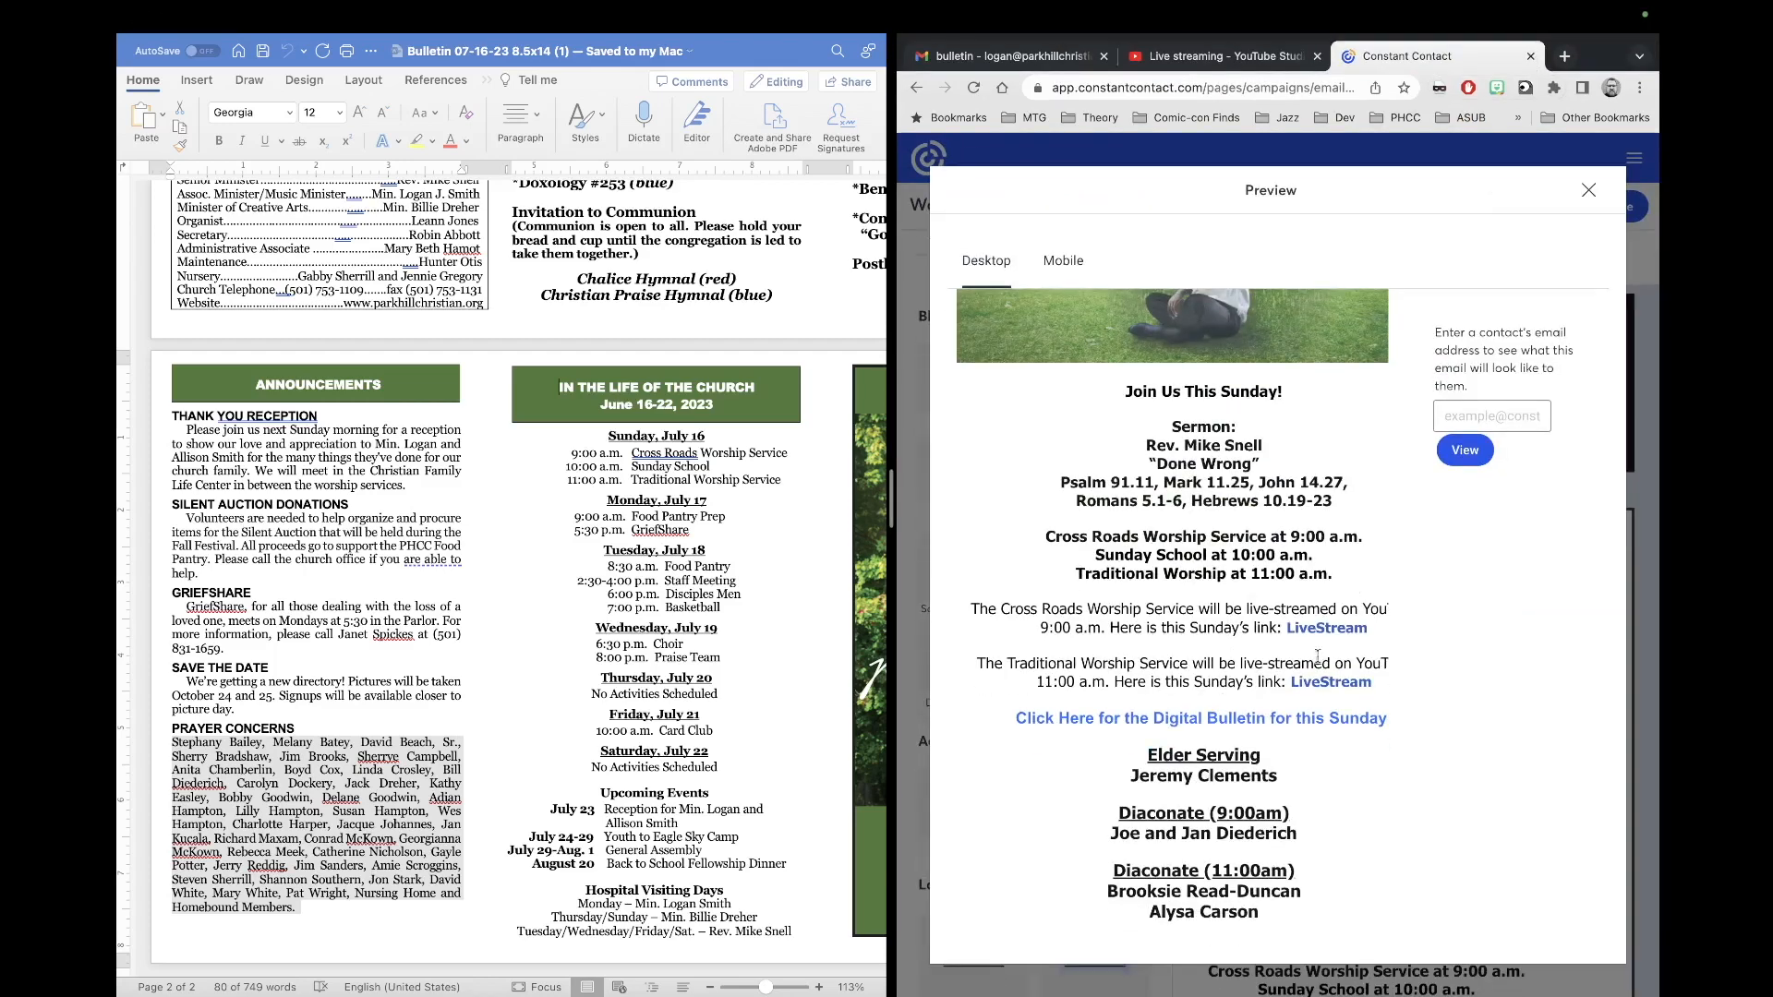
{"action": "left_click", "coordinate": [1327, 684]}
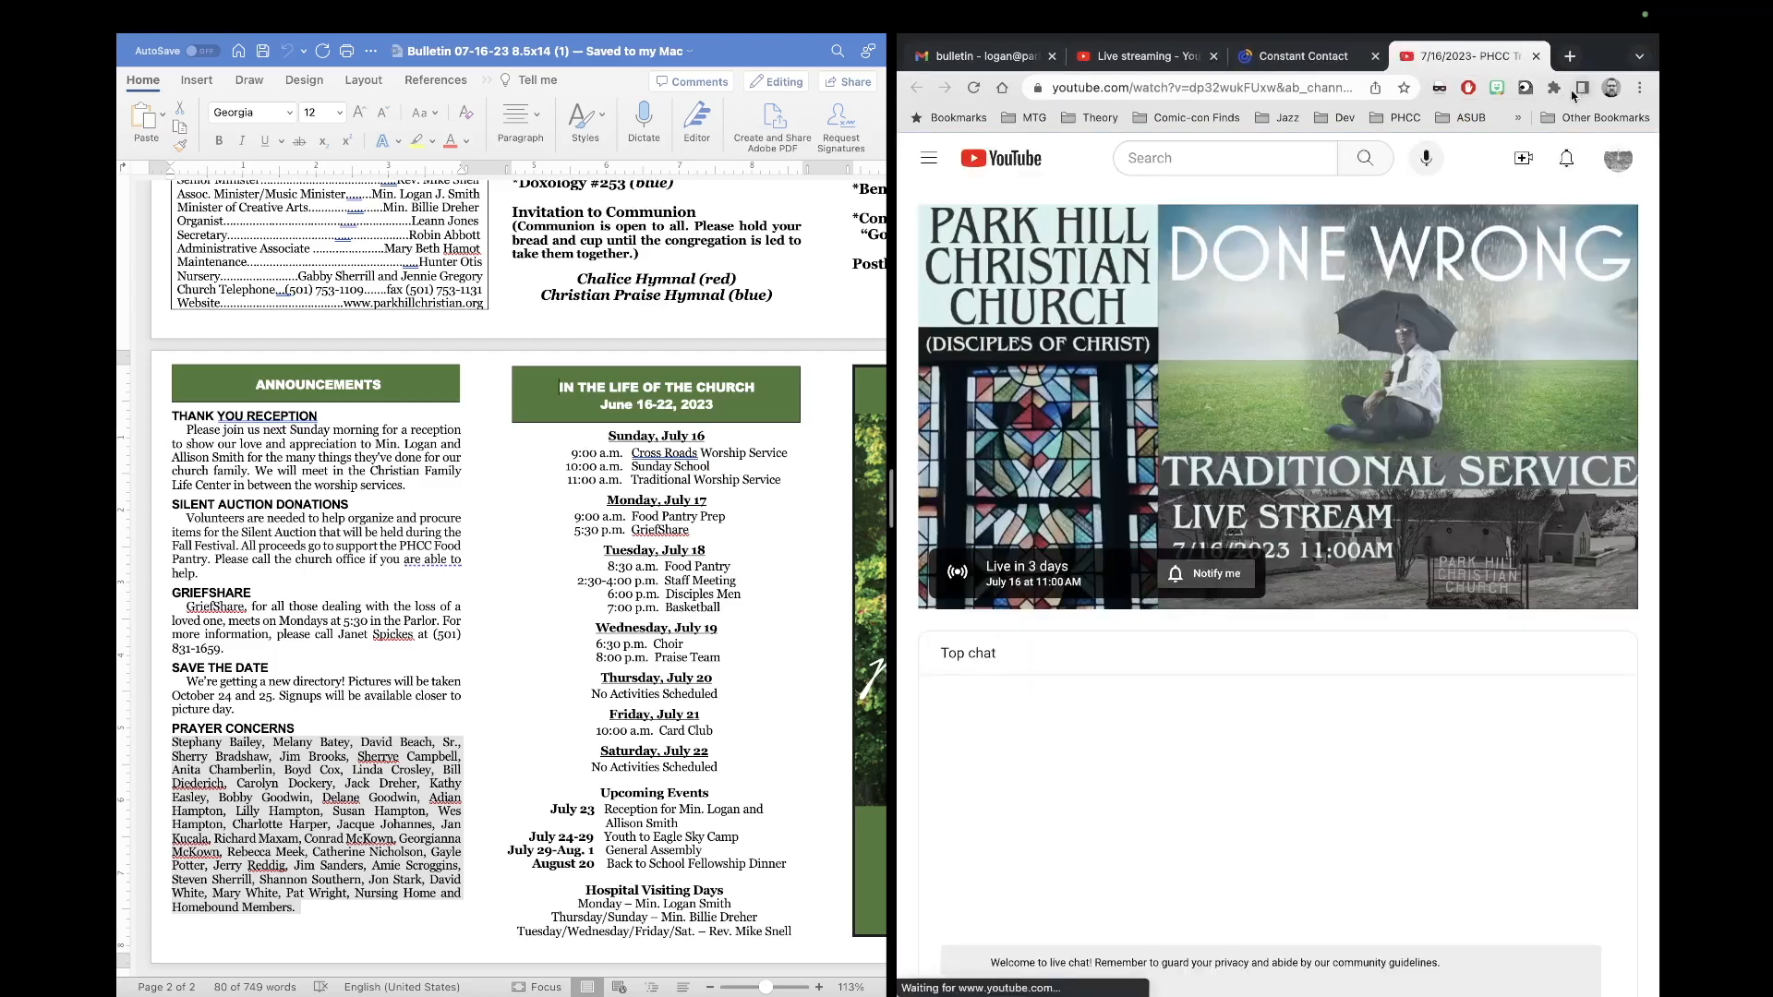
{"action": "left_click", "coordinate": [1536, 56]}
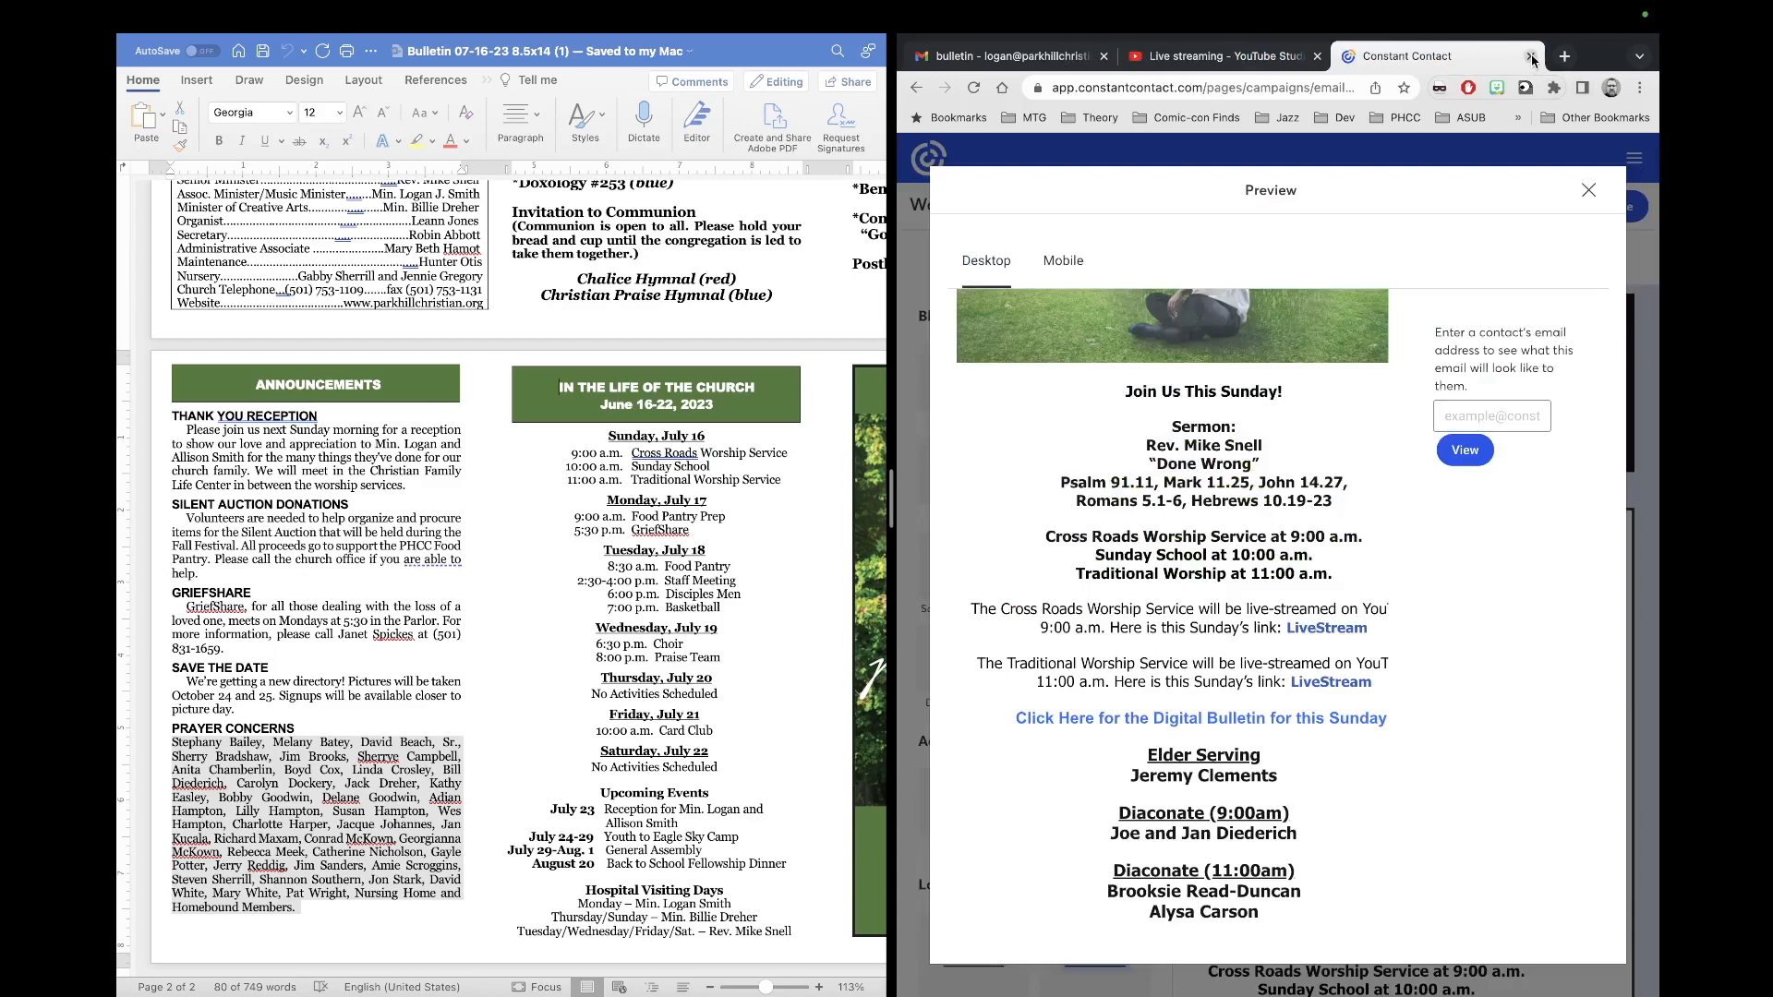
{"action": "left_click", "coordinate": [1334, 720]}
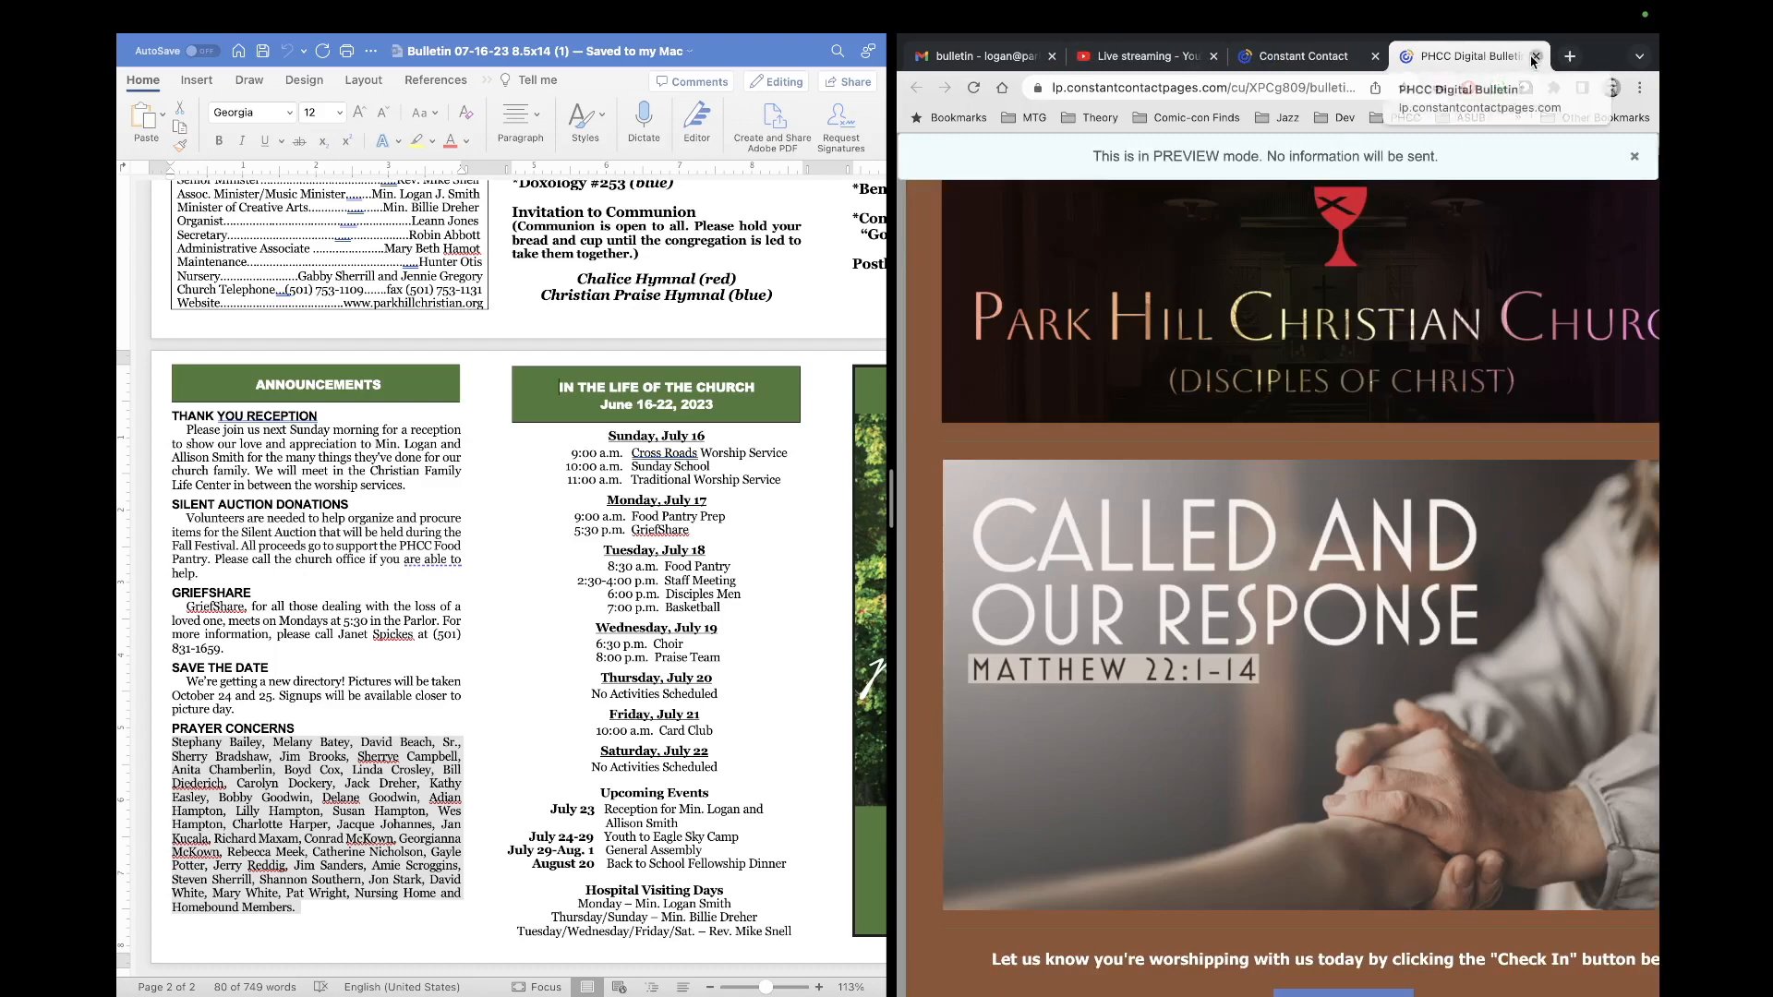
{"action": "left_click", "coordinate": [1535, 56]}
{"action": "scroll", "coordinate": [1345, 648], "scroll_direction": "down", "scroll_amount": 5}
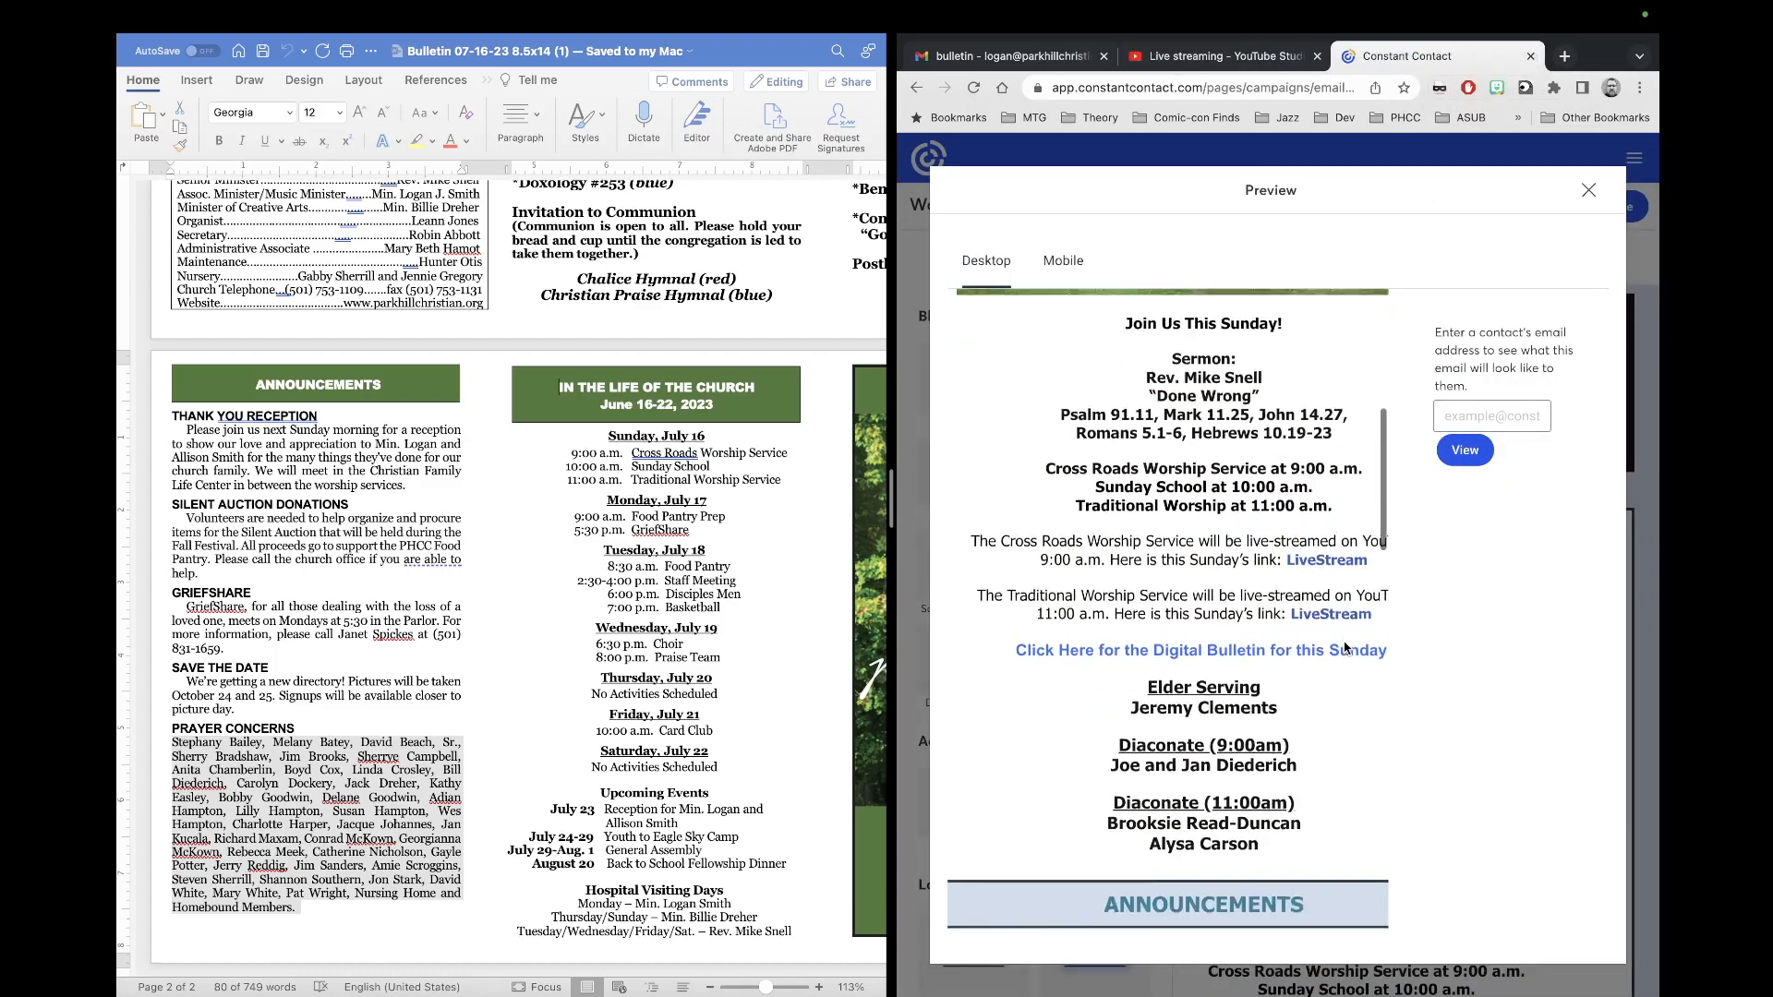
{"action": "scroll", "coordinate": [1346, 648], "scroll_direction": "down", "scroll_amount": 9}
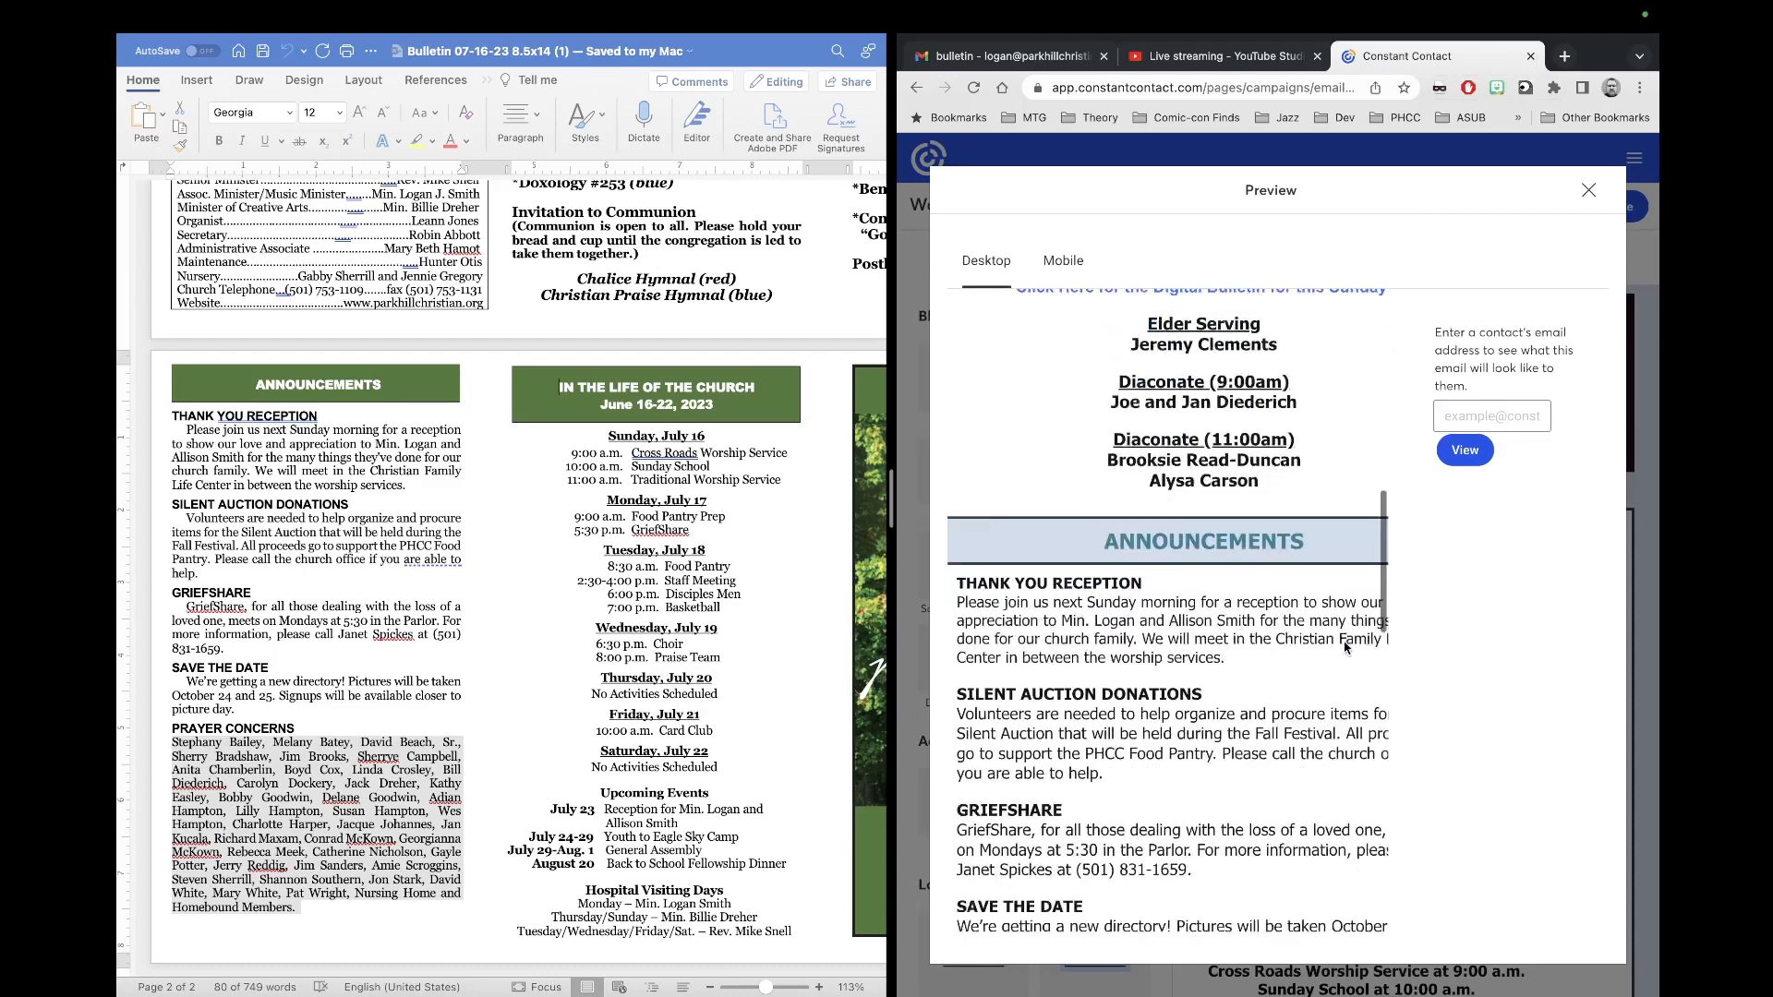
{"action": "scroll", "coordinate": [1348, 644], "scroll_direction": "up", "scroll_amount": 18}
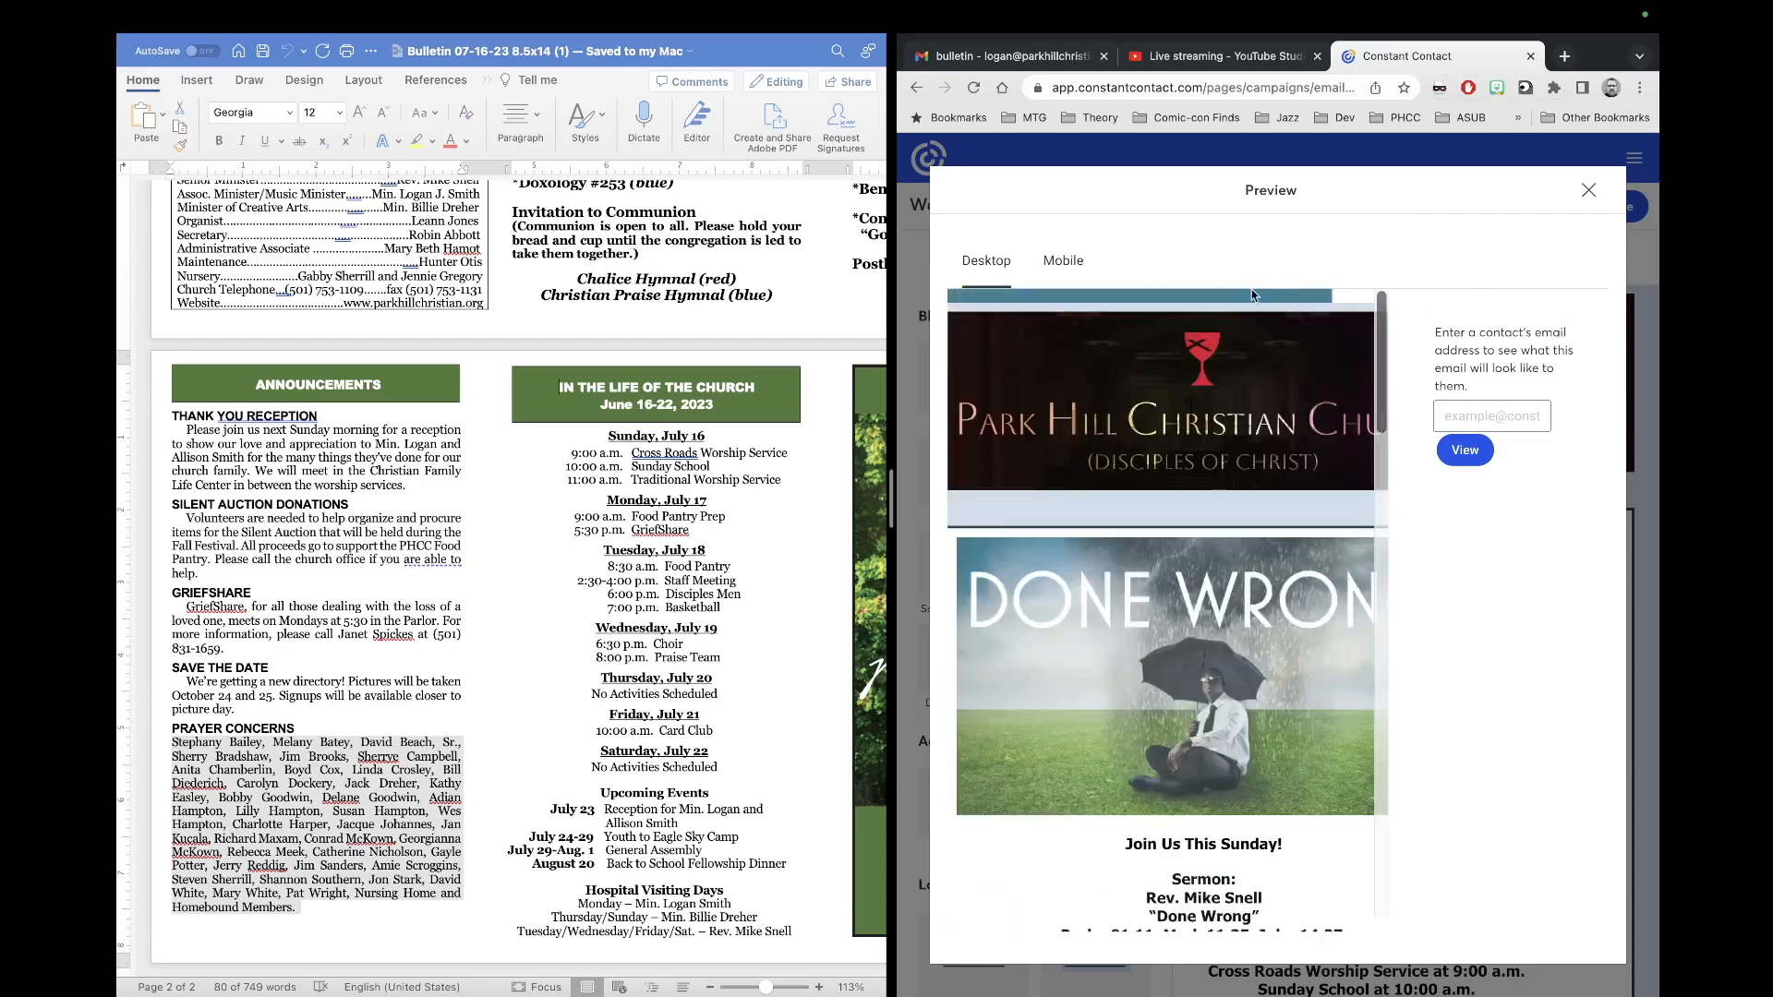
{"action": "left_click", "coordinate": [1588, 194]}
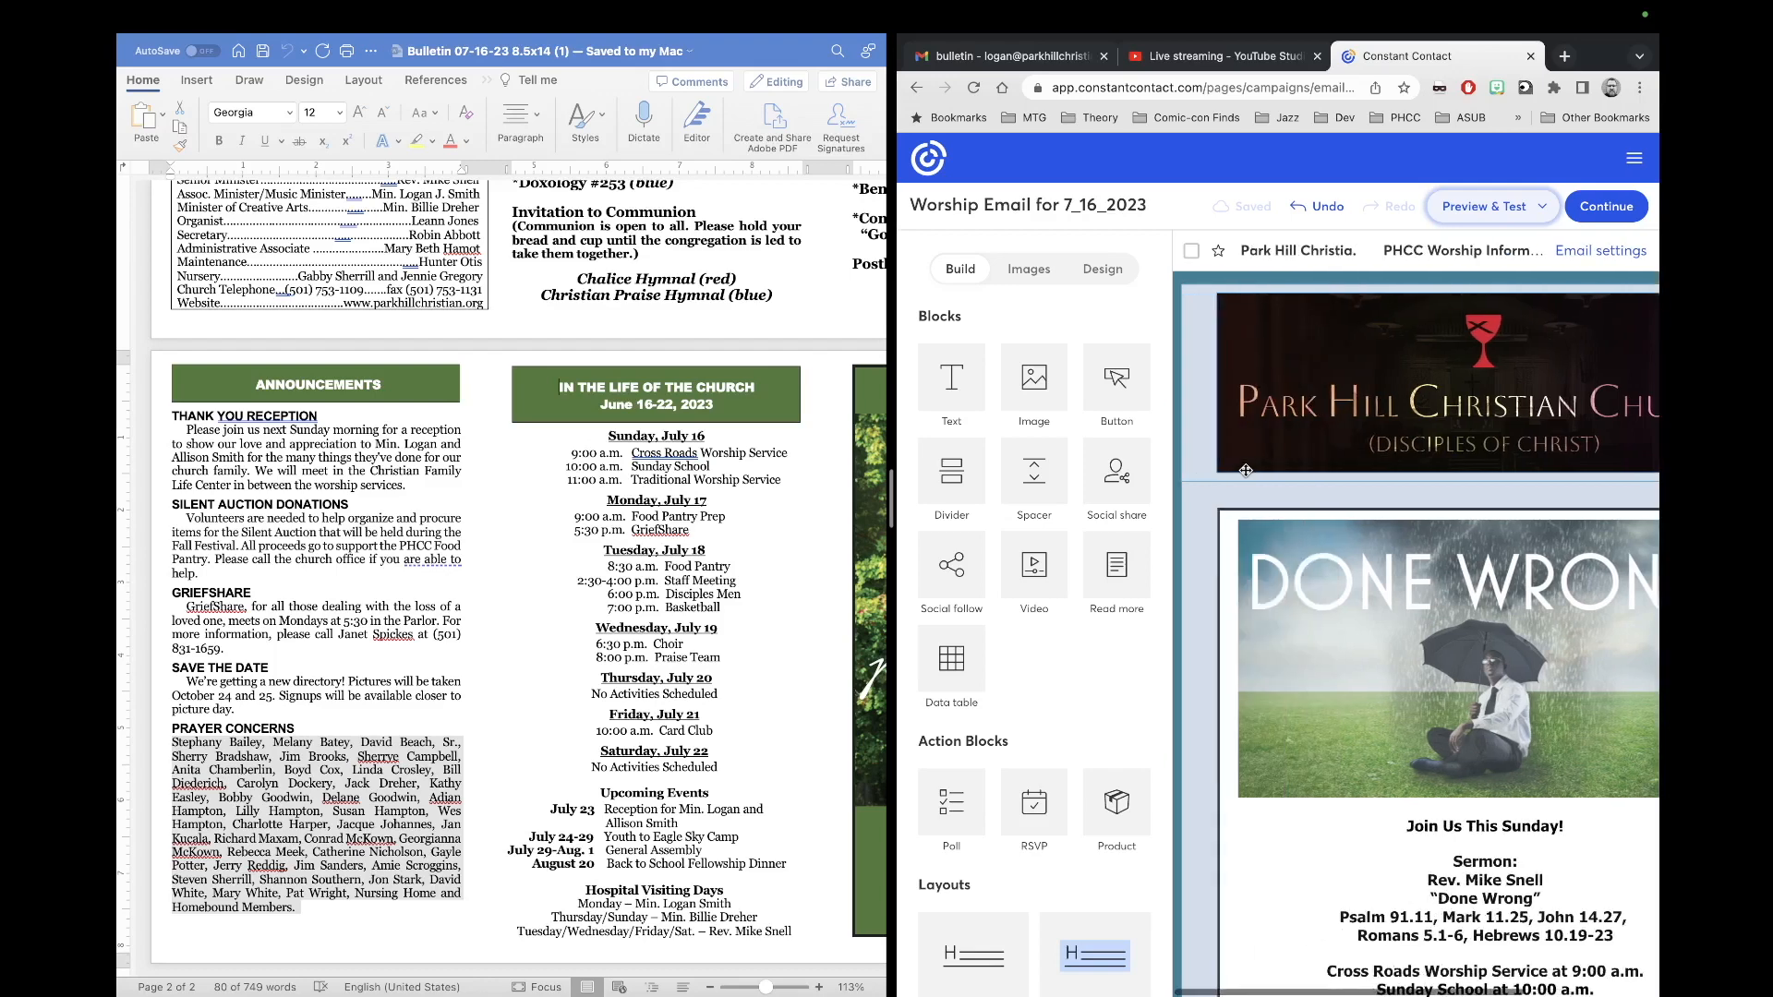
{"action": "scroll", "coordinate": [1245, 469], "scroll_direction": "down", "scroll_amount": 5}
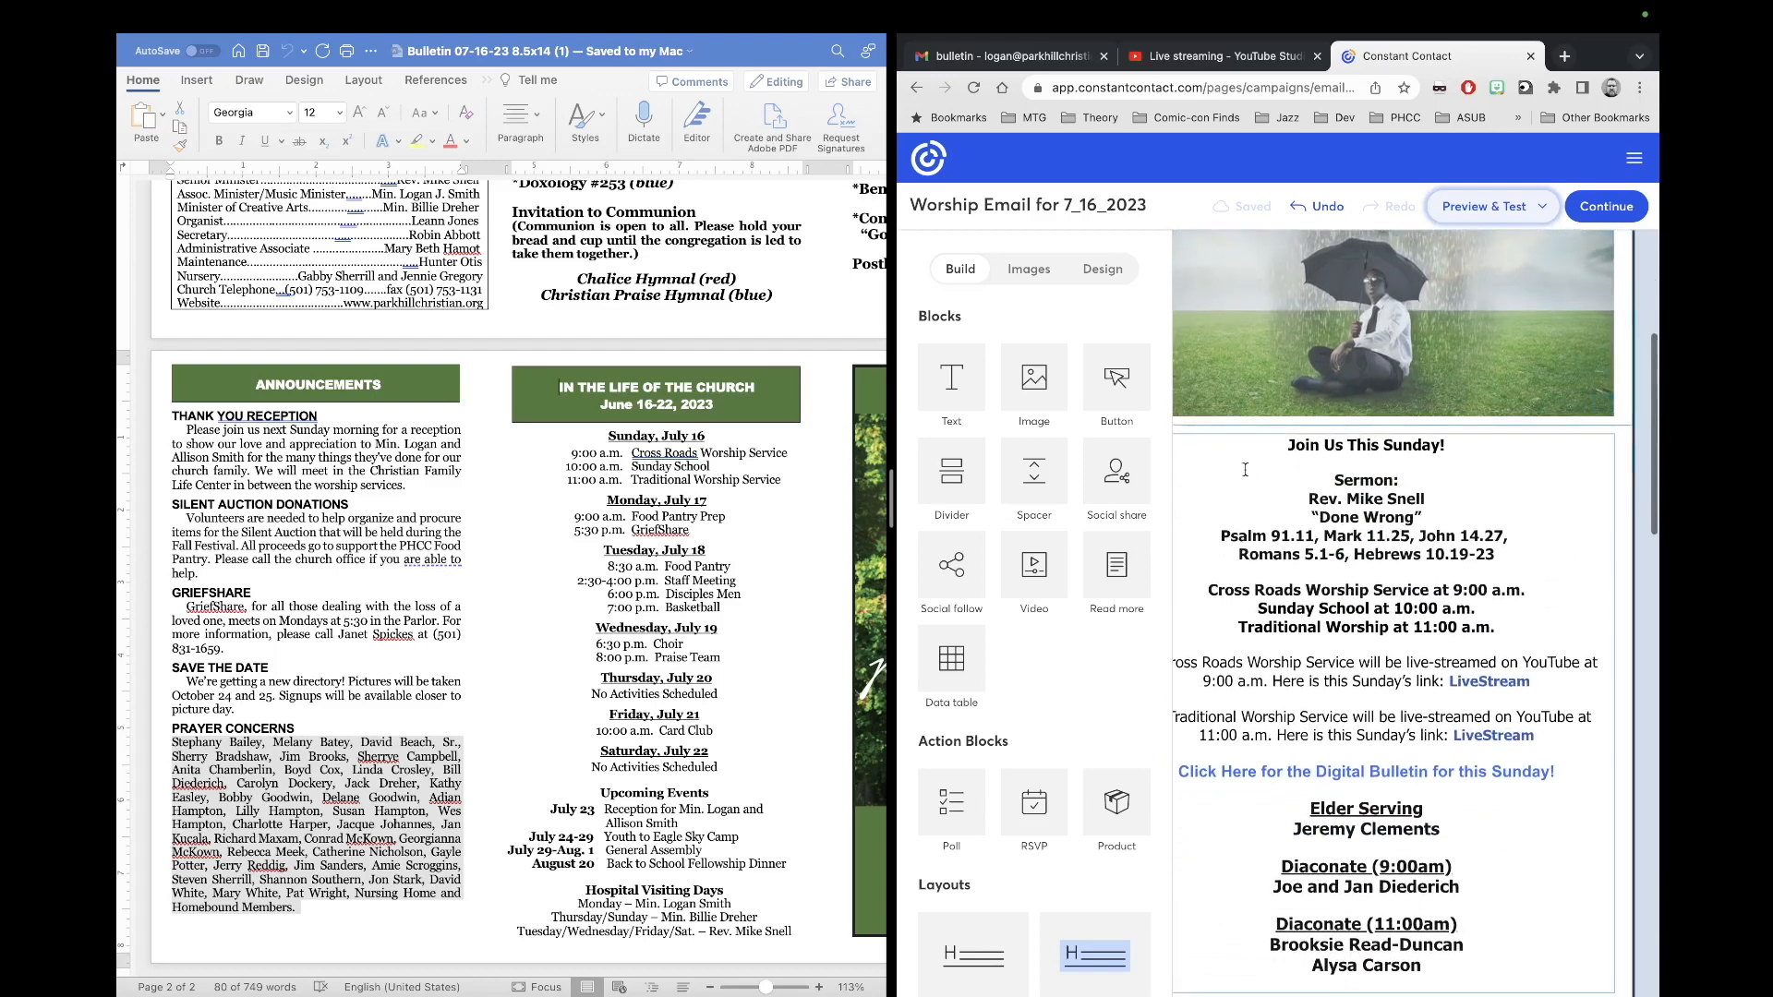
{"action": "scroll", "coordinate": [1244, 470], "scroll_direction": "down", "scroll_amount": 1}
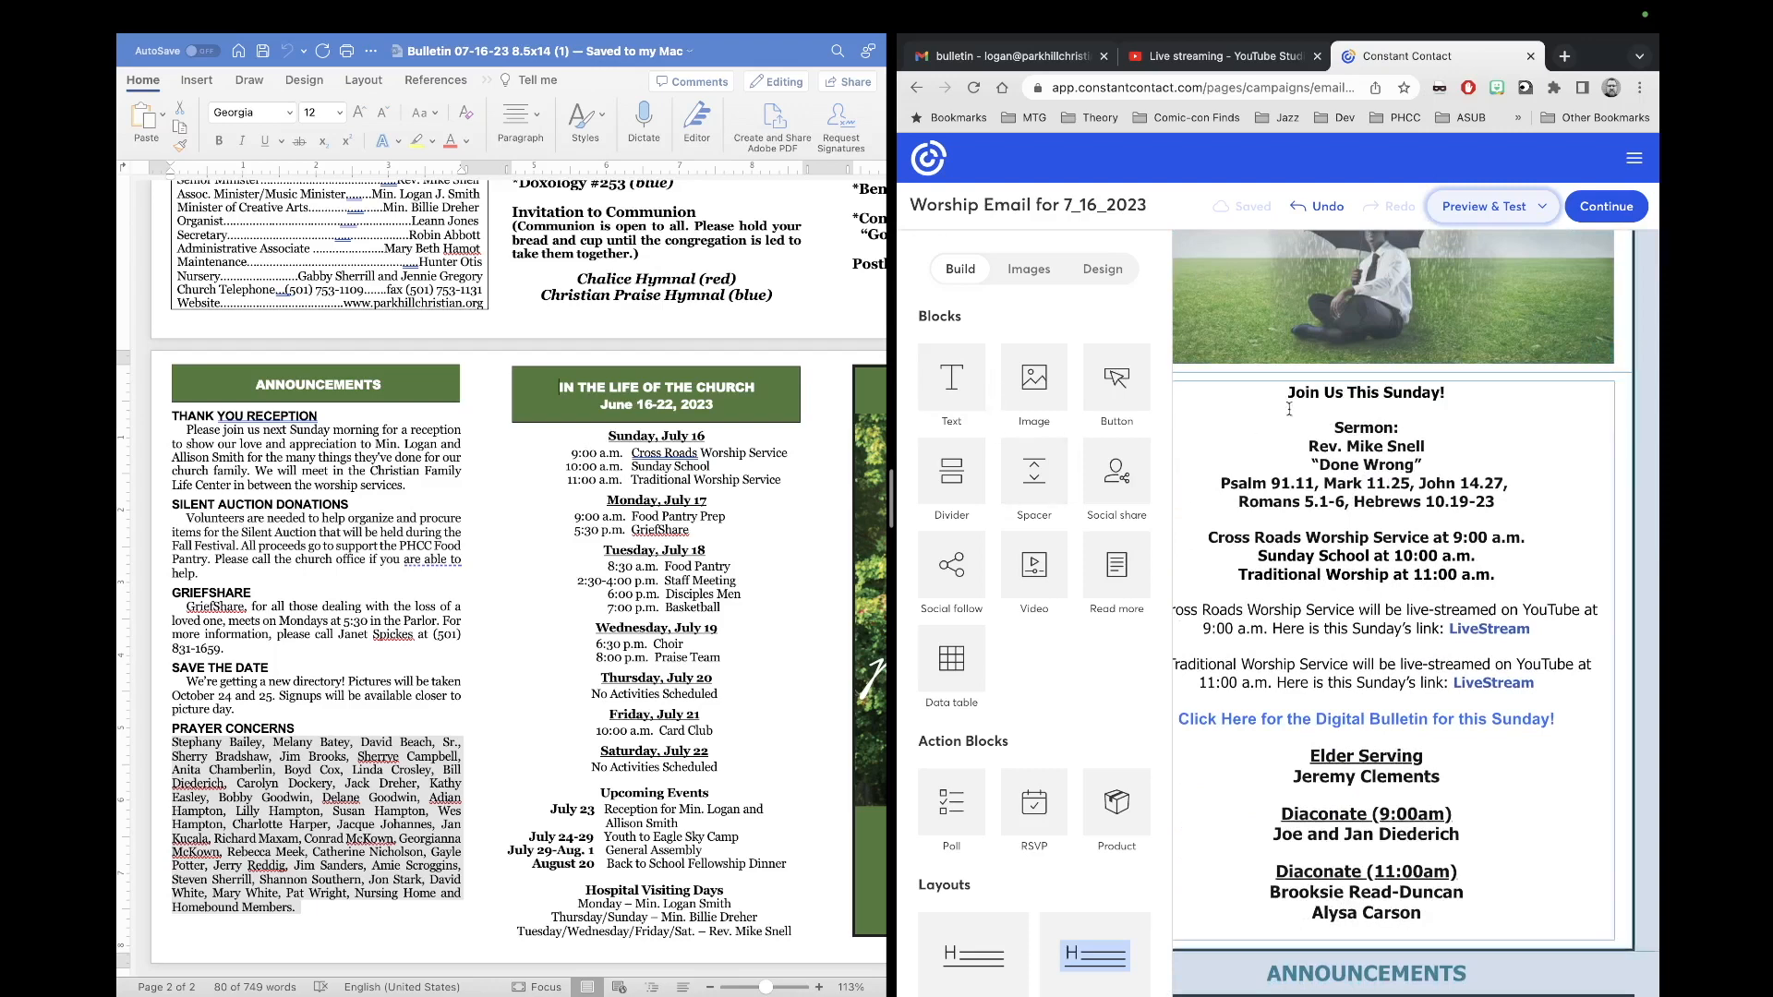
{"action": "scroll", "coordinate": [1374, 729], "scroll_direction": "up", "scroll_amount": 6}
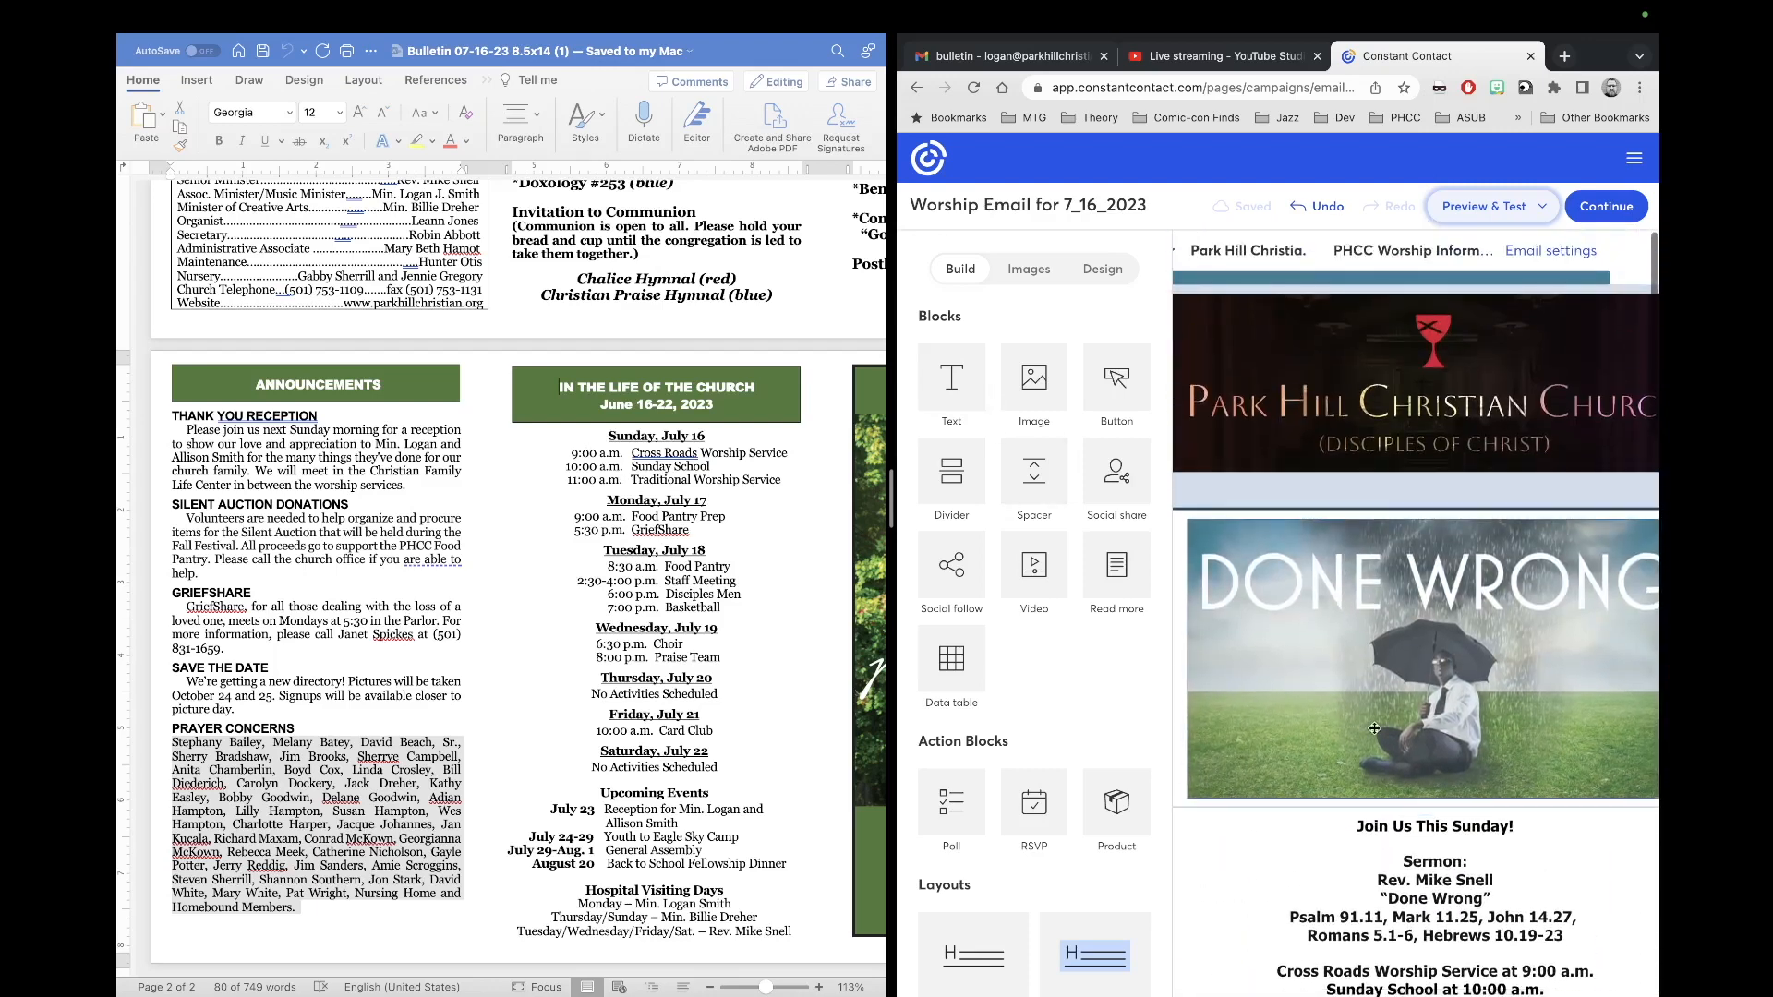
{"action": "scroll", "coordinate": [1374, 728], "scroll_direction": "down", "scroll_amount": 4}
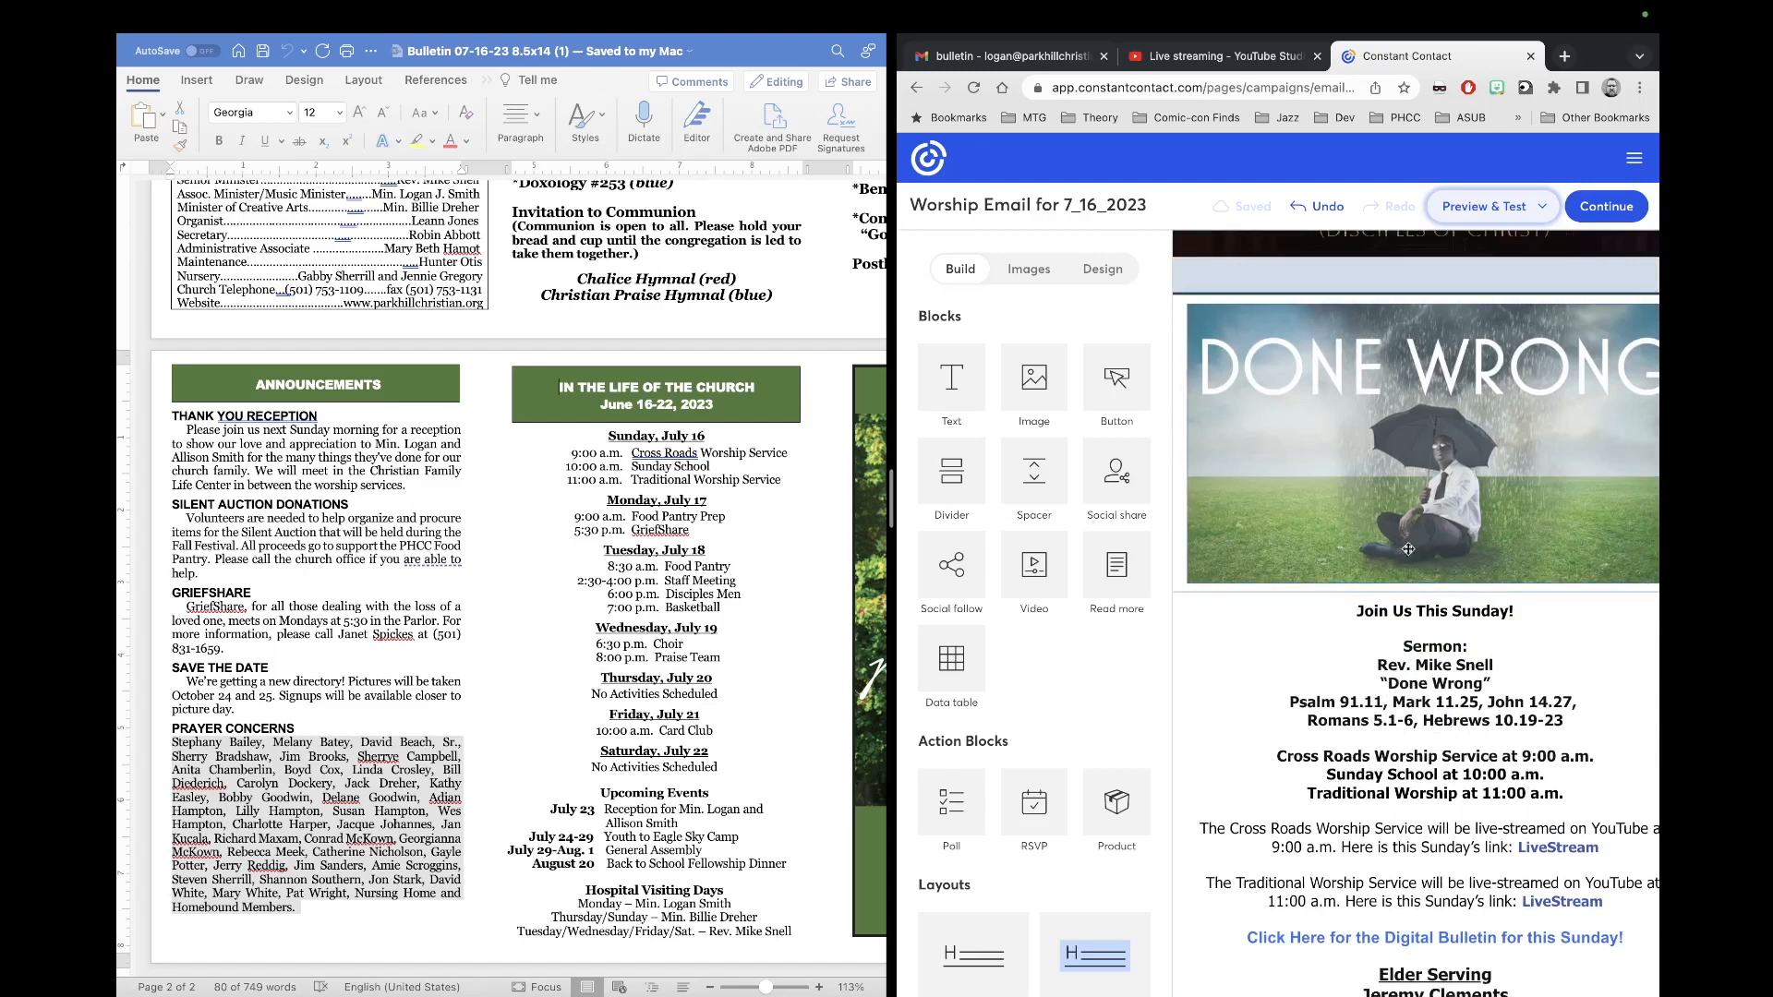
{"action": "scroll", "coordinate": [1452, 554], "scroll_direction": "up", "scroll_amount": 3}
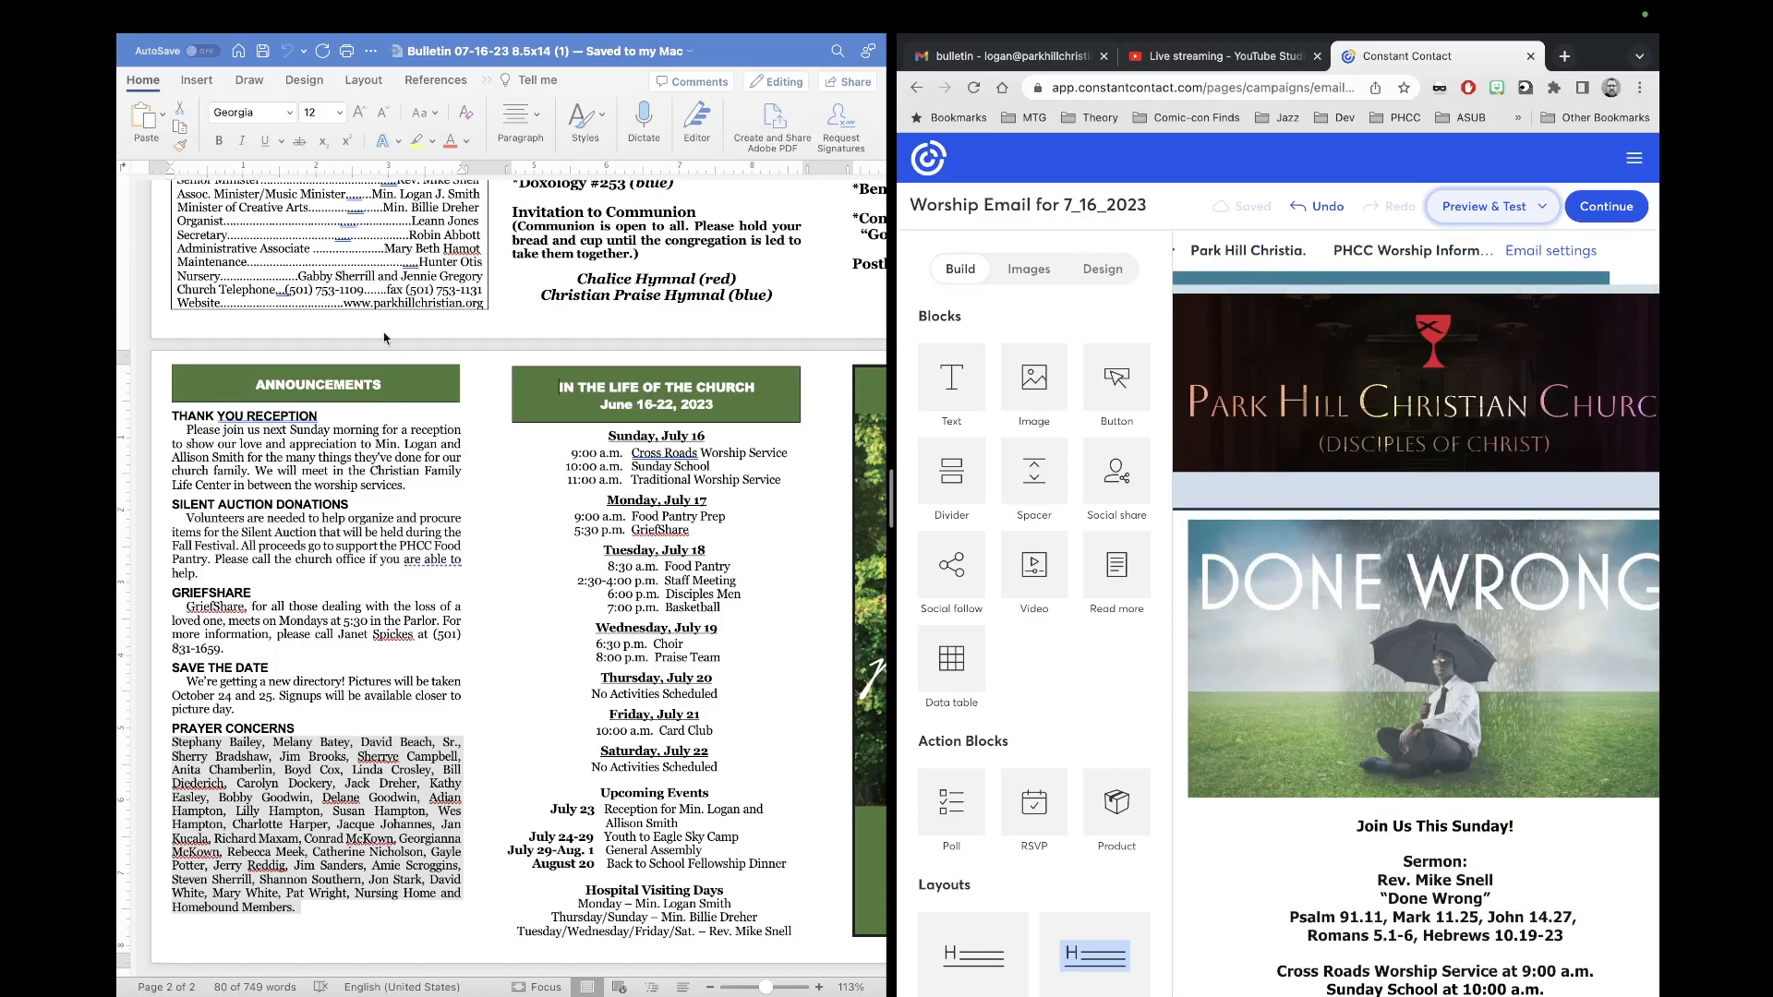
{"action": "scroll", "coordinate": [370, 314], "scroll_direction": "up", "scroll_amount": 5}
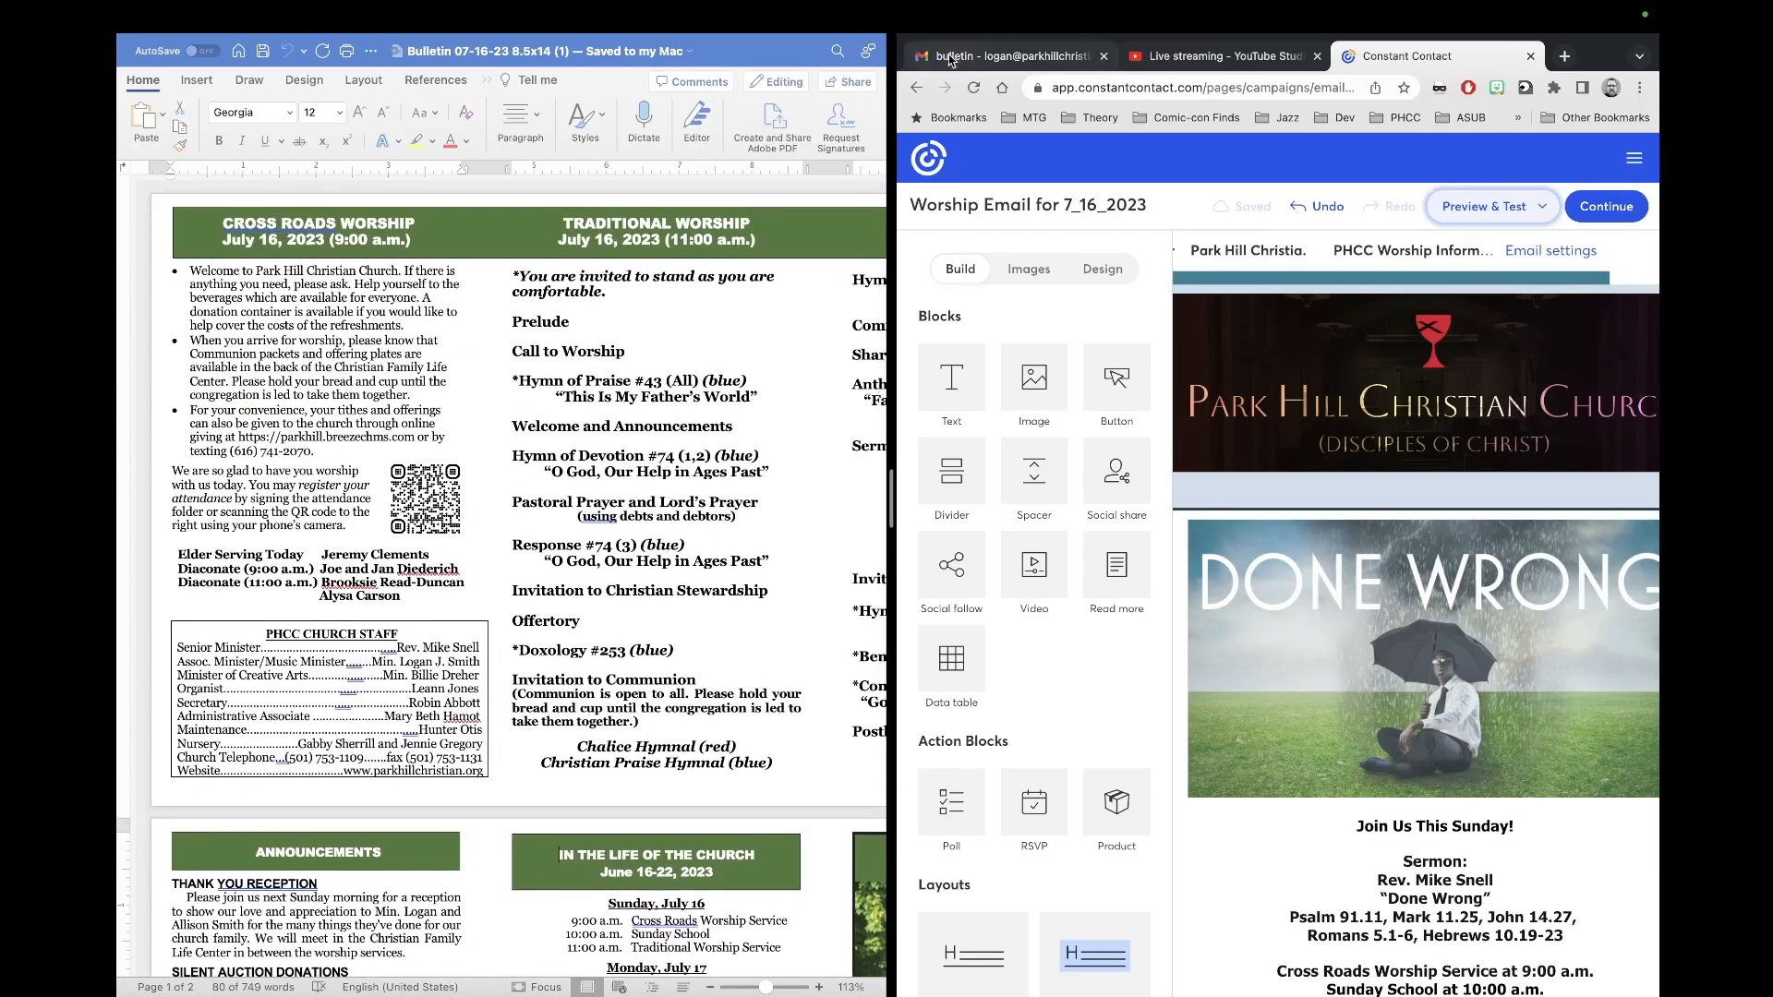
Step: Exit split view, maximize Chrome, and log in to Constant Contact in a new tab
{"action": "mouse_move", "coordinate": [921, 31]}
{"action": "left_click", "coordinate": [956, 46]}
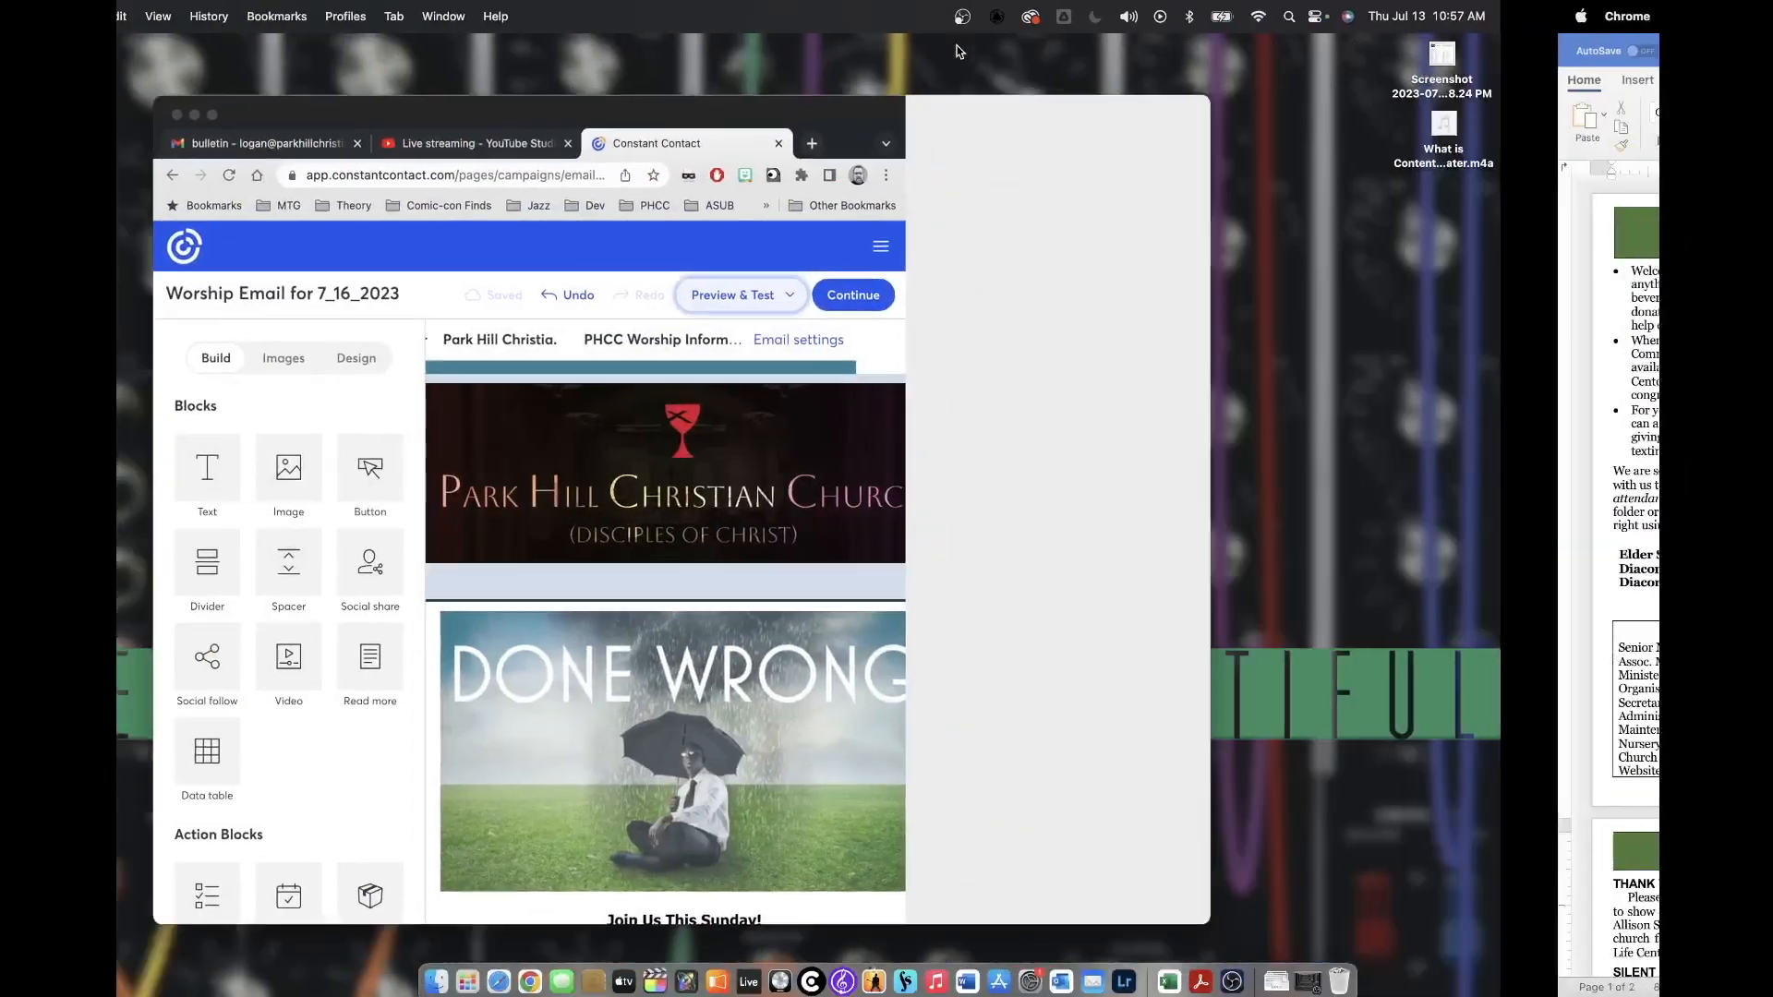
{"action": "left_click", "coordinate": [178, 121]}
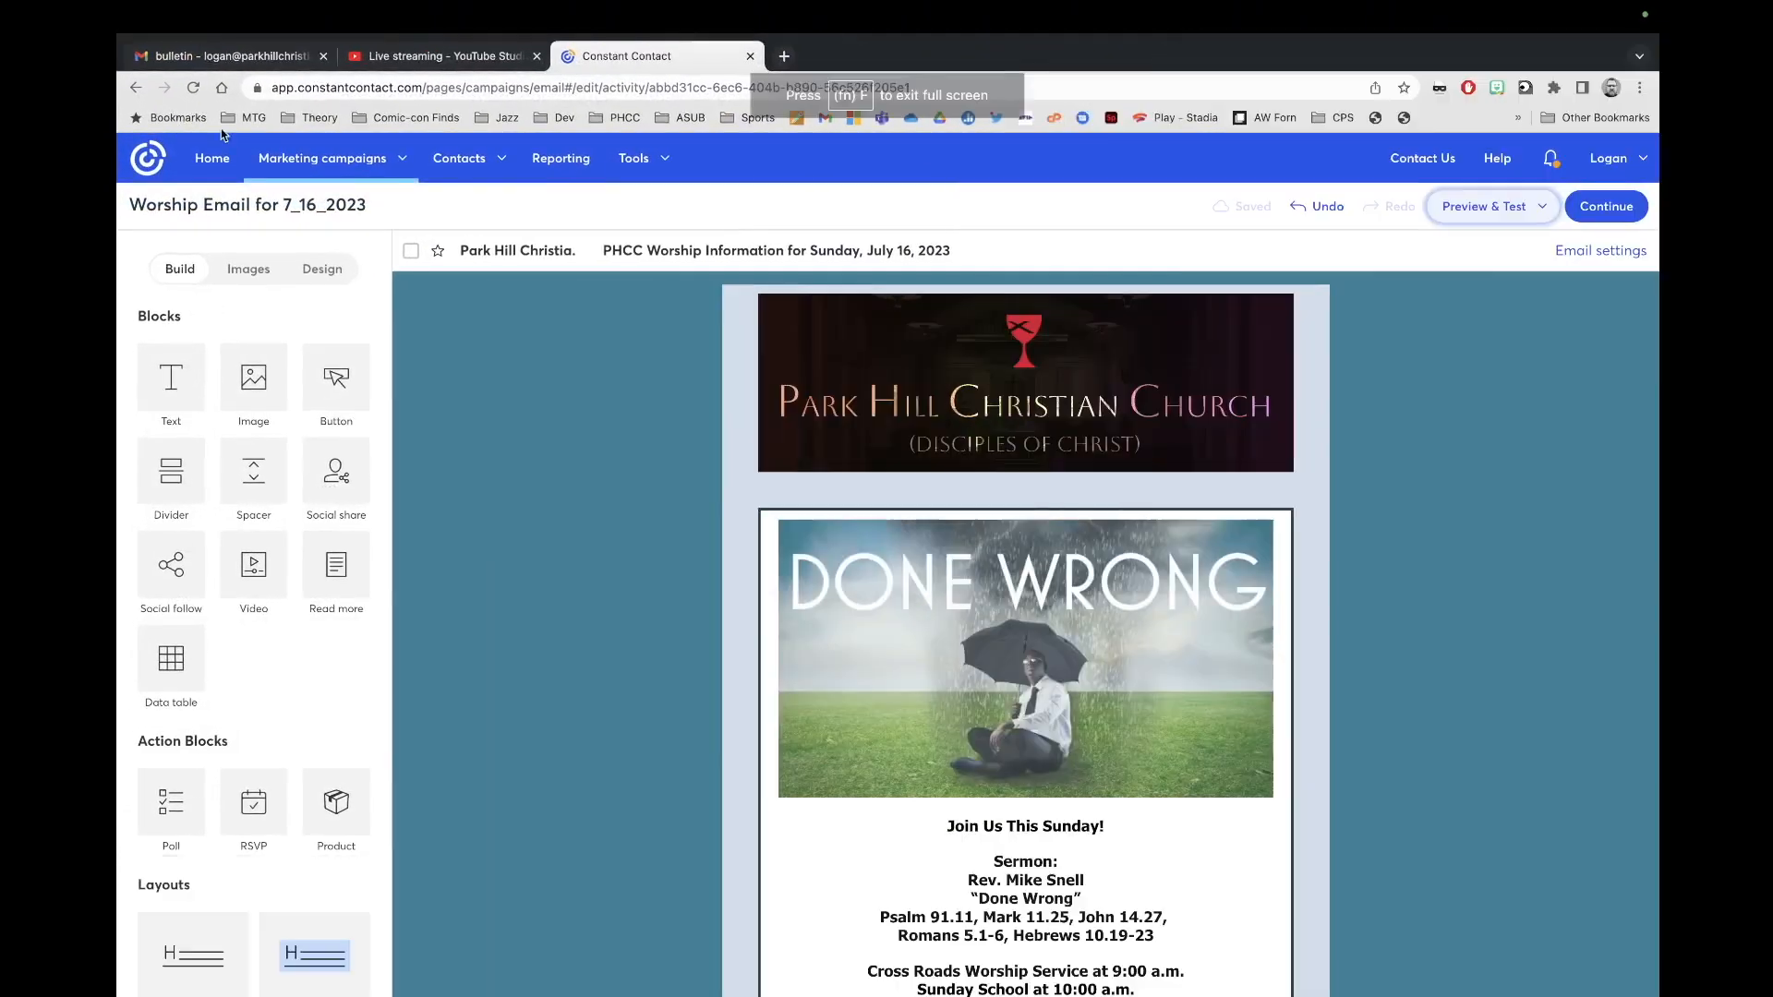
{"action": "left_click", "coordinate": [784, 56]}
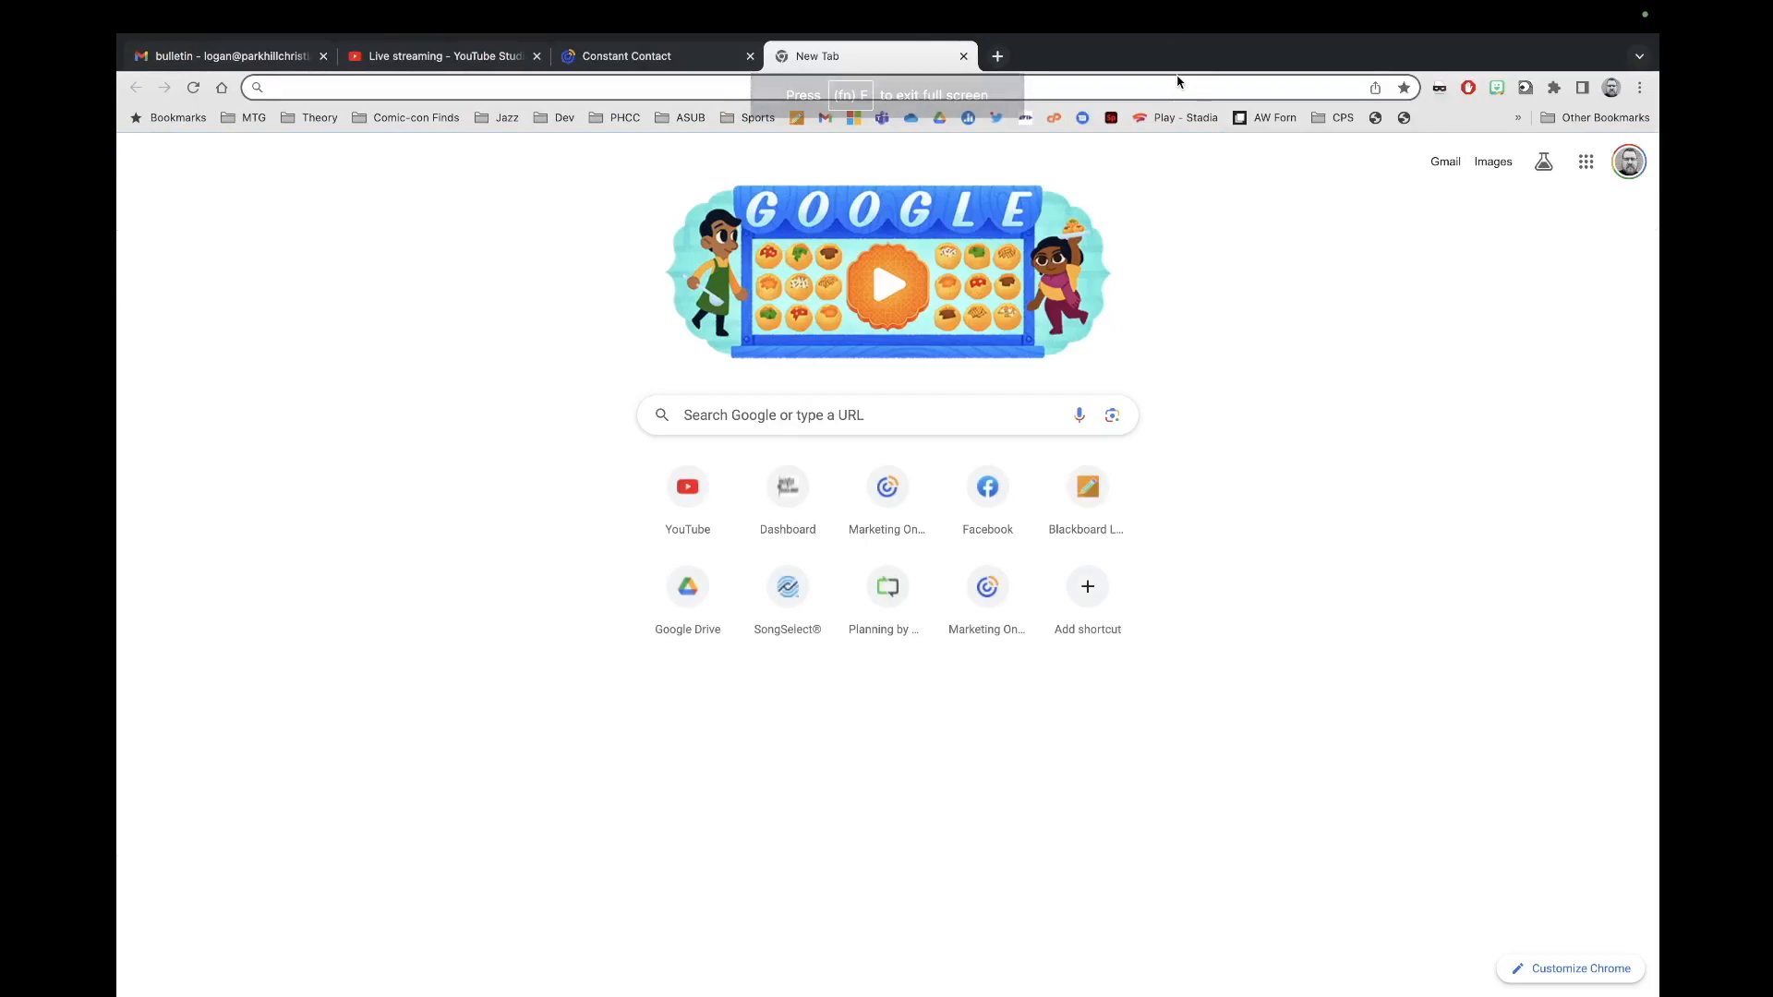
{"action": "type", "text": "const"}
{"action": "key", "text": "Return"}
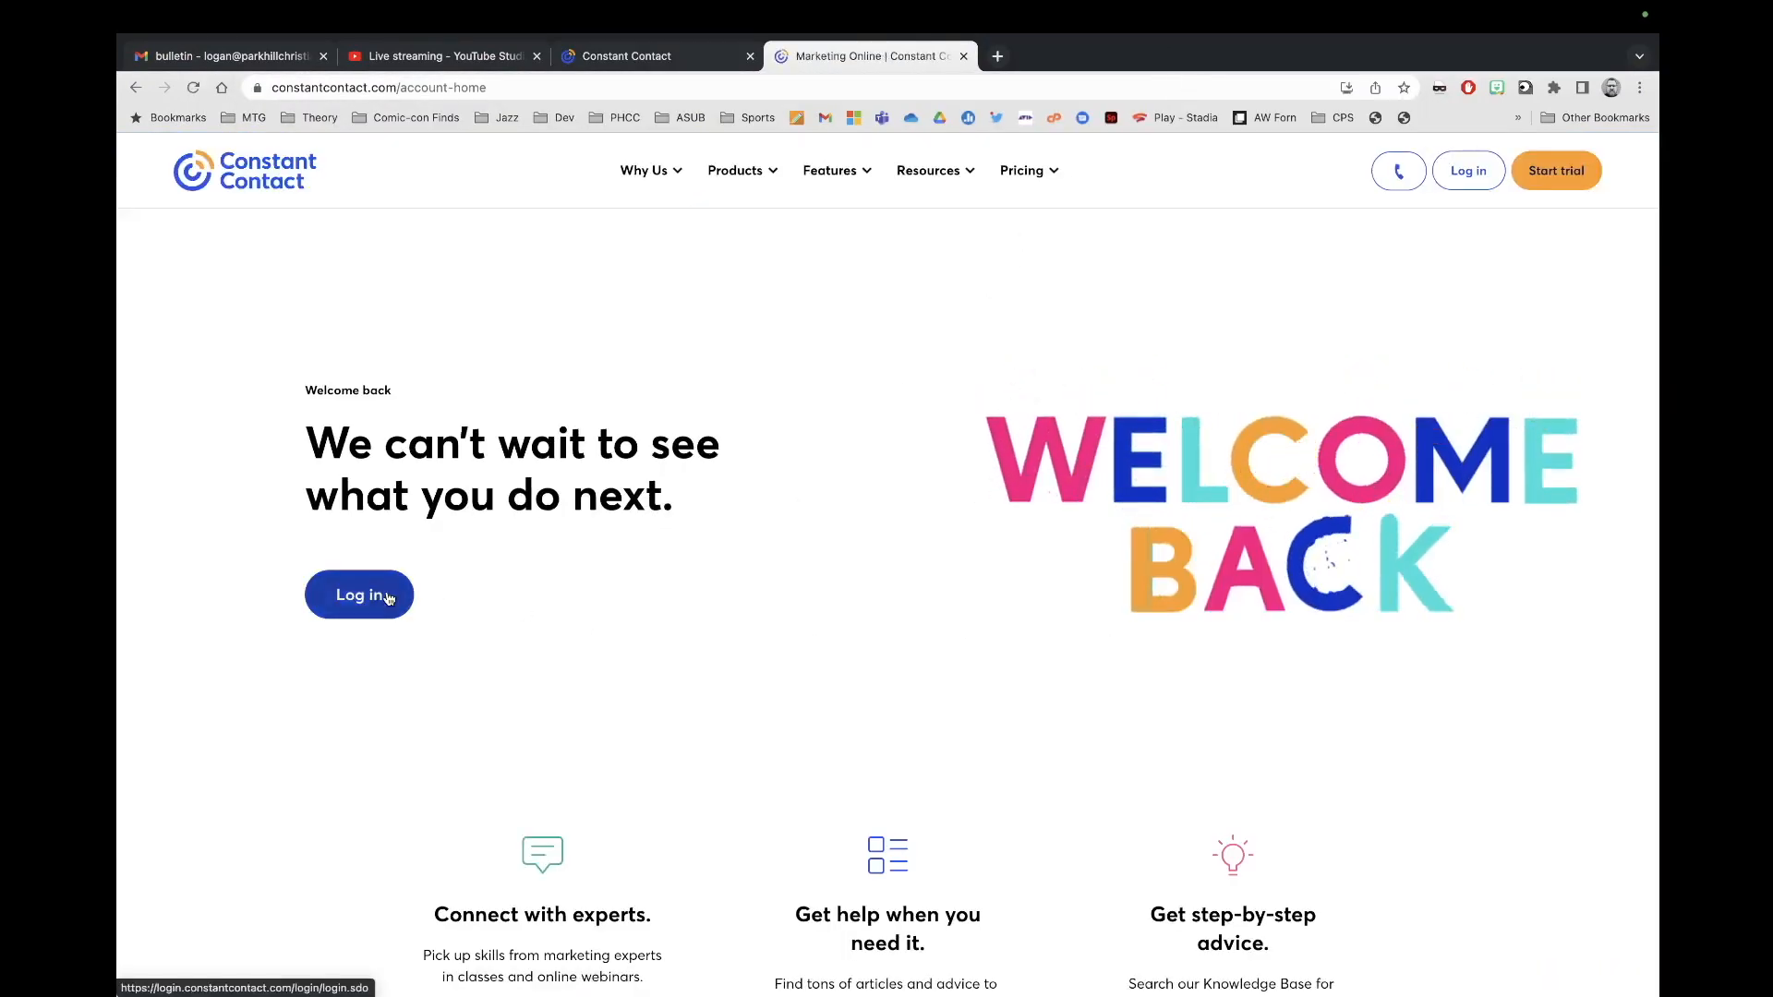
{"action": "left_click", "coordinate": [359, 595]}
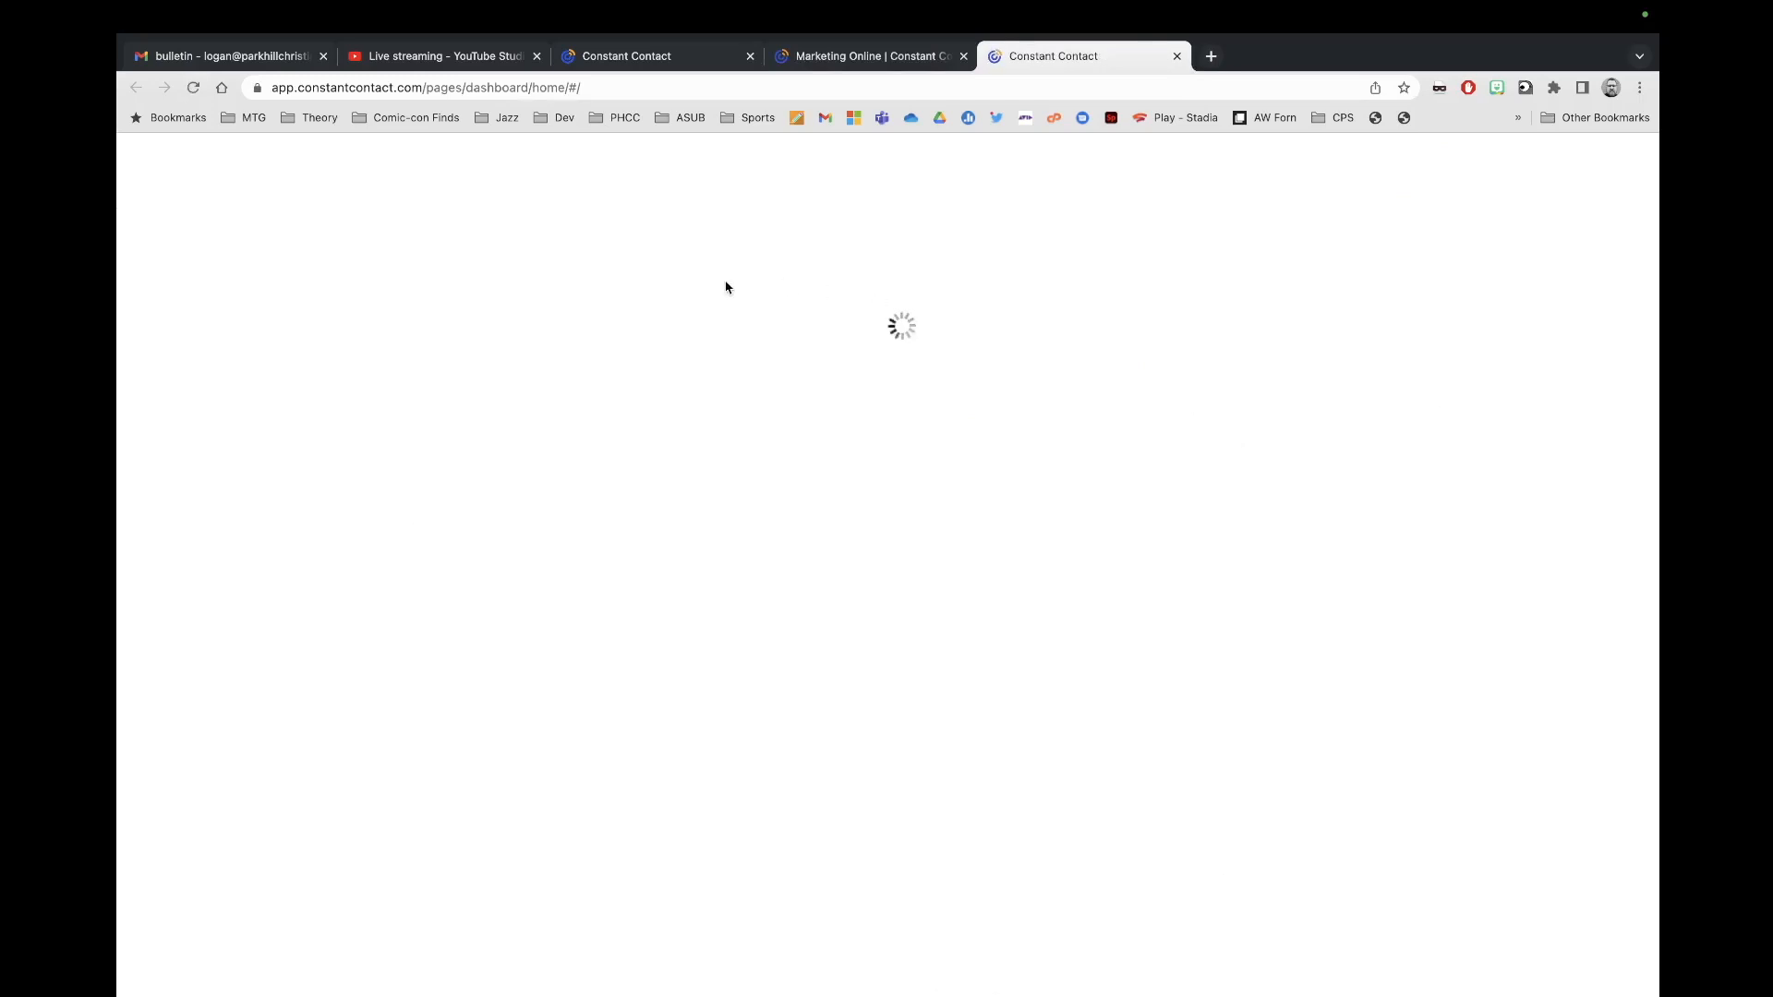
Step: Show Active campaigns under Recent Campaigns on the dashboard
{"action": "scroll", "coordinate": [827, 587], "scroll_direction": "down", "scroll_amount": 3}
{"action": "scroll", "coordinate": [828, 587], "scroll_direction": "down", "scroll_amount": 6}
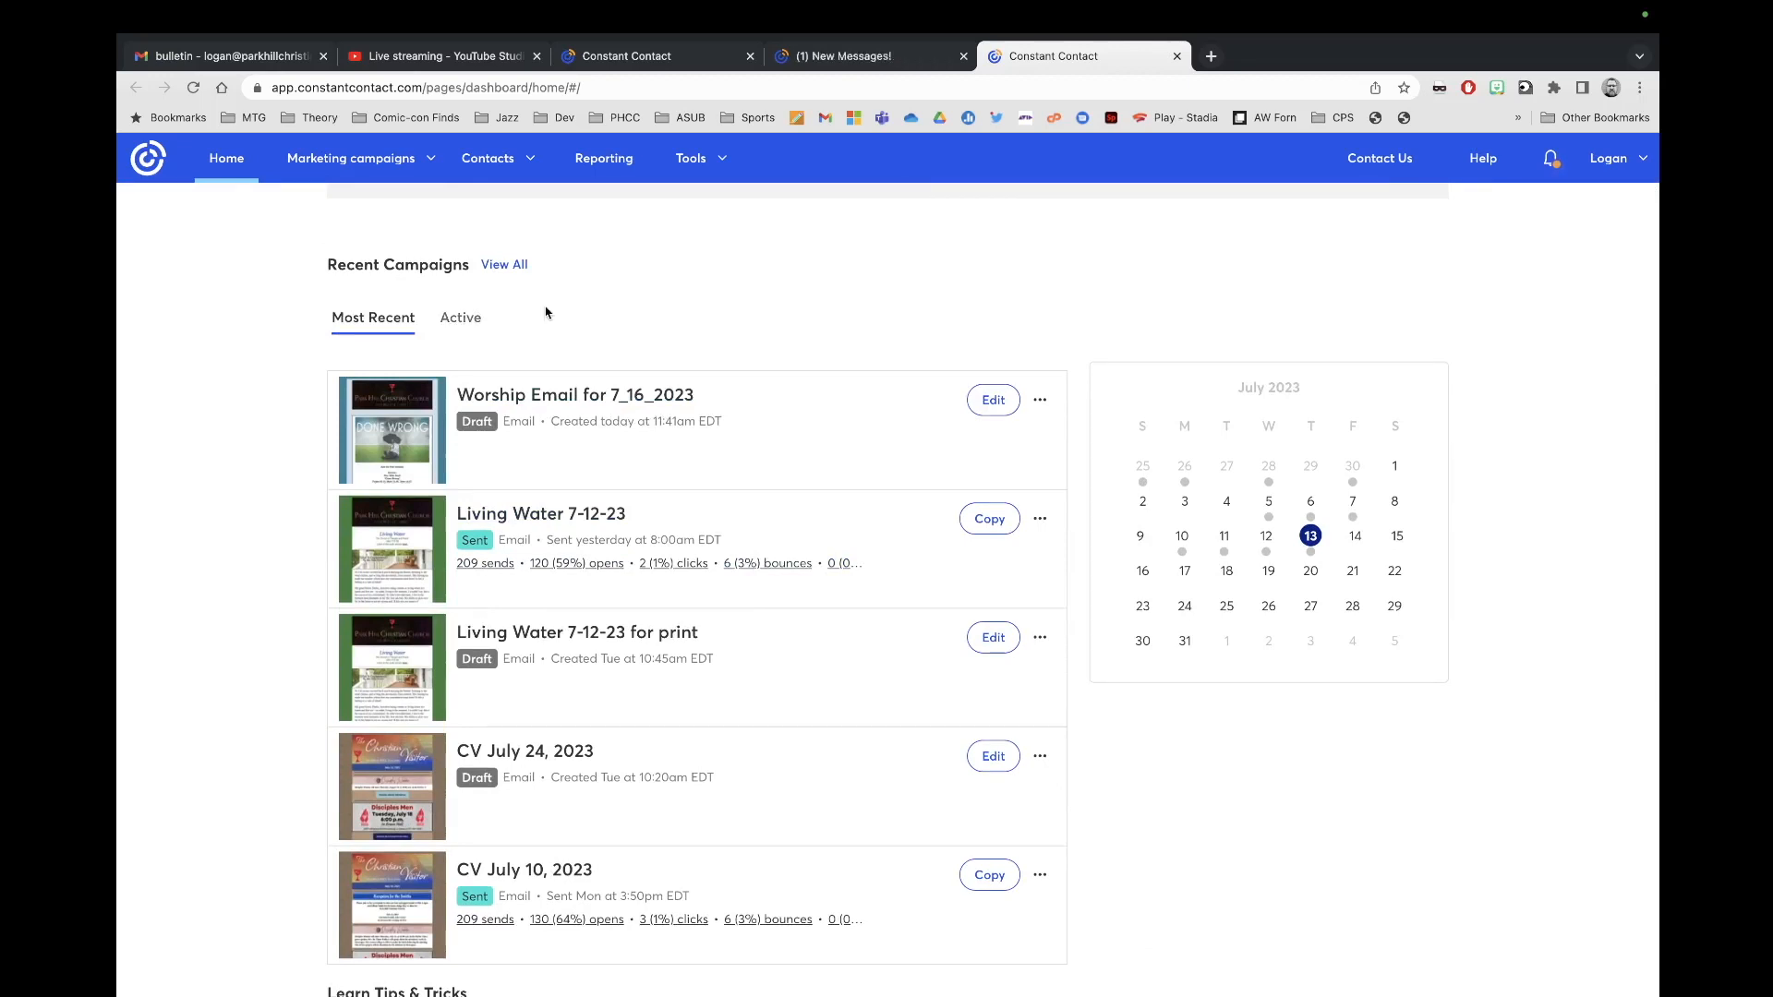
{"action": "left_click", "coordinate": [464, 318]}
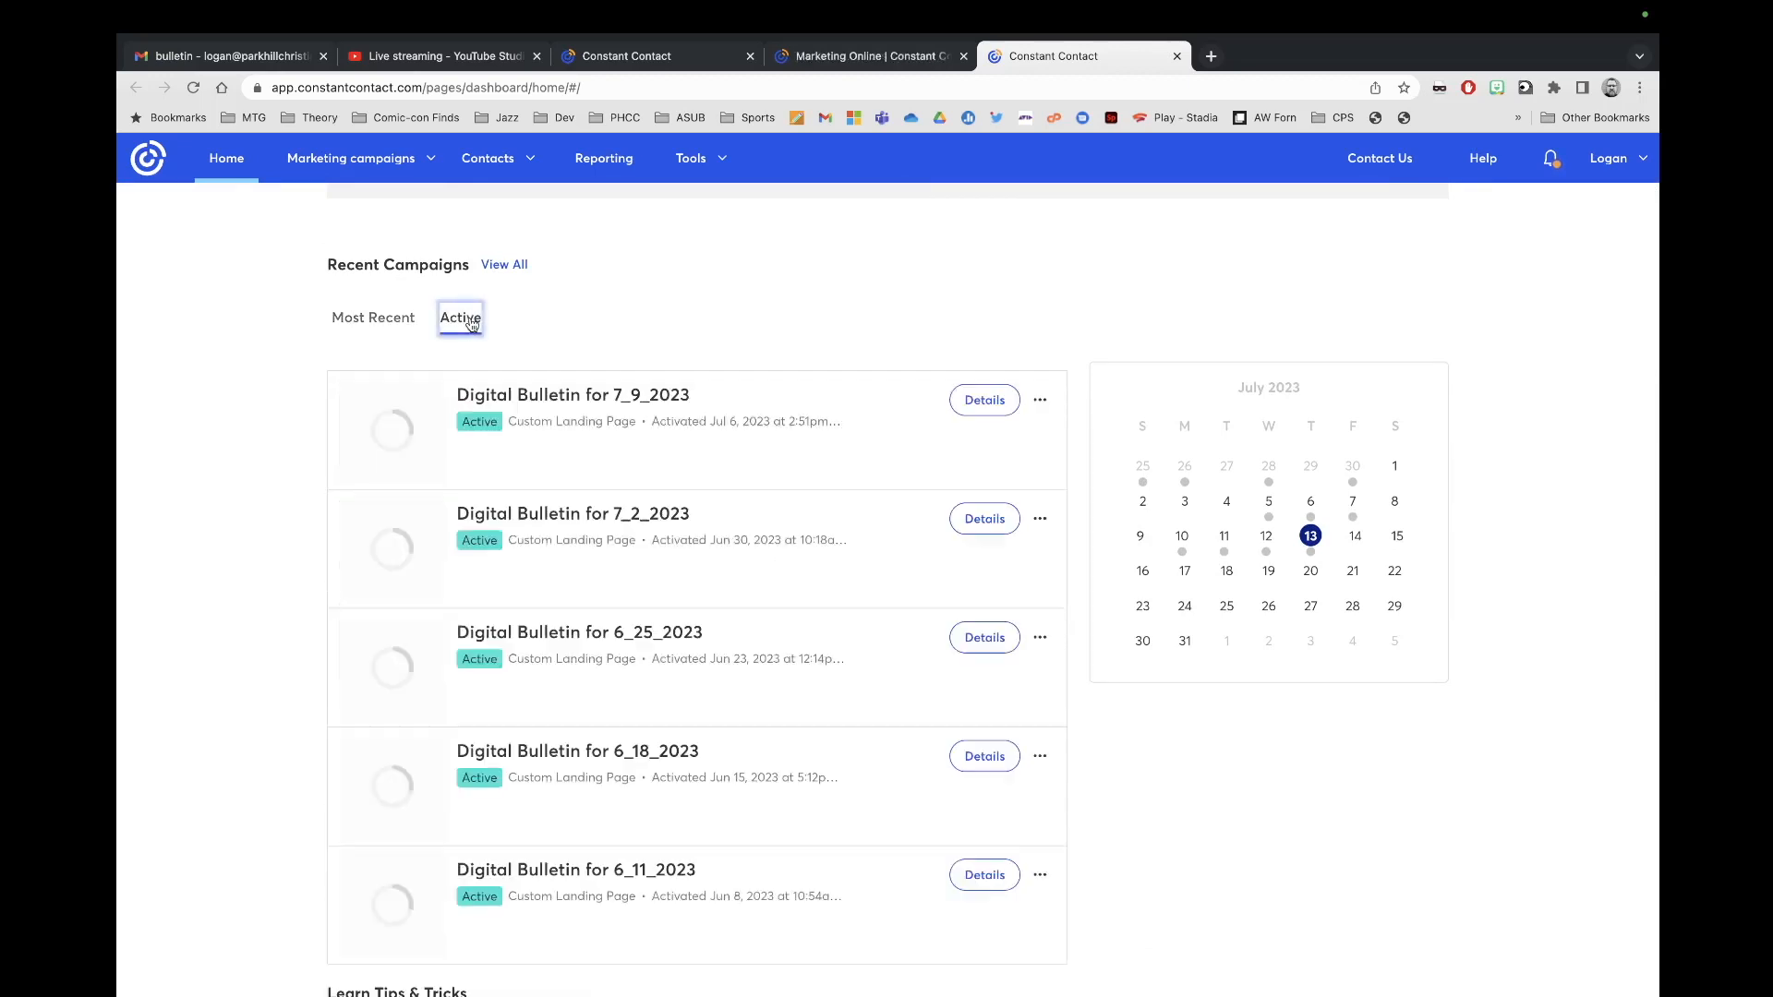
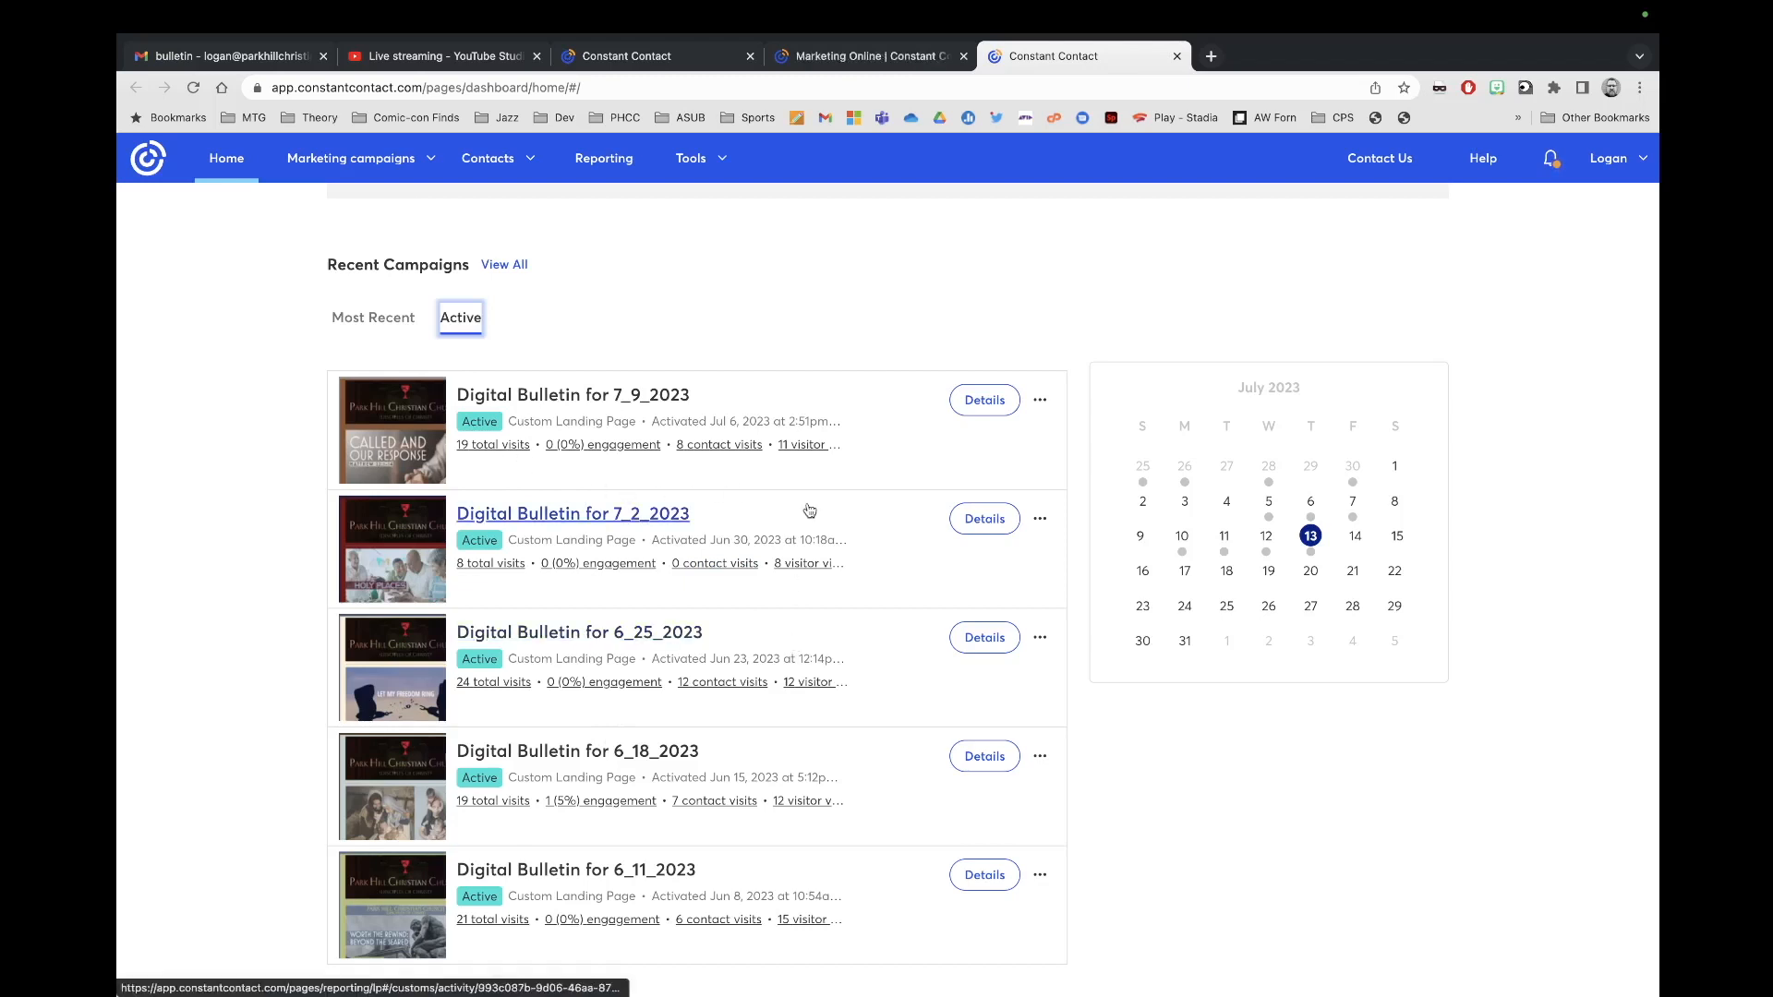
Step: Copy the Digital Bulletin for 7_9_2023 landing page and save the copy as 'Digital Bulletin for 7_16_2023'
{"action": "scroll", "coordinate": [823, 692], "scroll_direction": "down", "scroll_amount": 1}
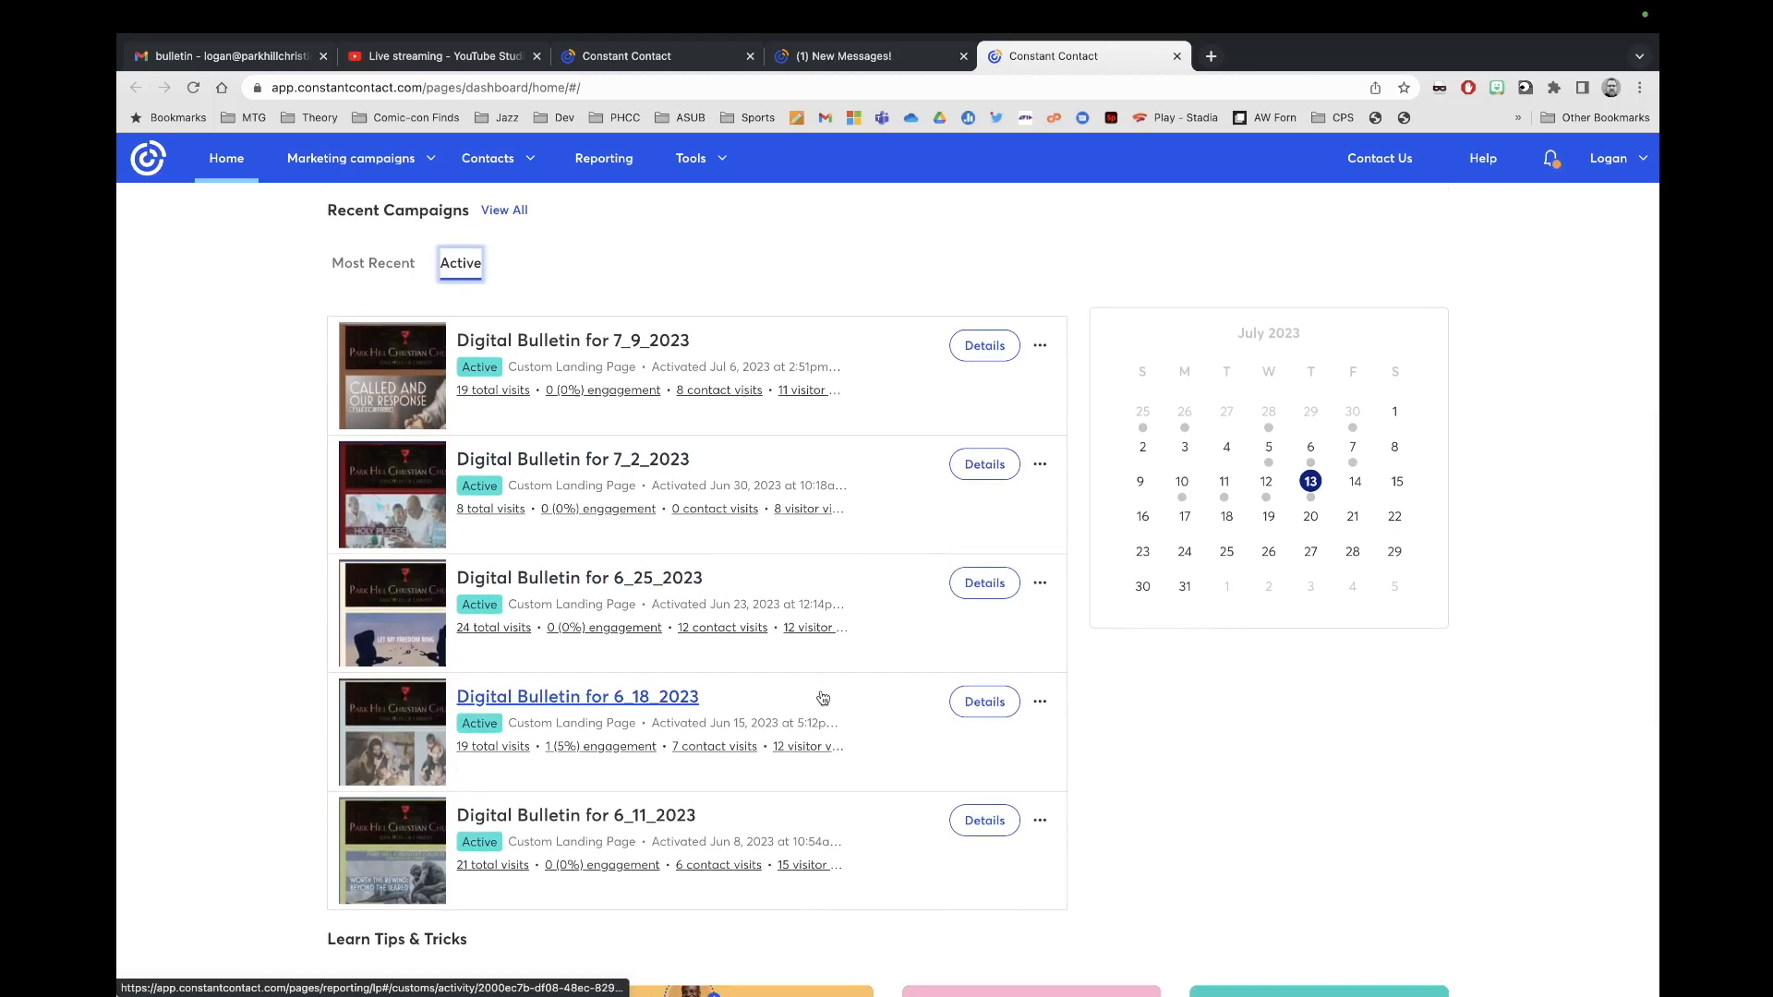
{"action": "scroll", "coordinate": [754, 635], "scroll_direction": "up", "scroll_amount": 1}
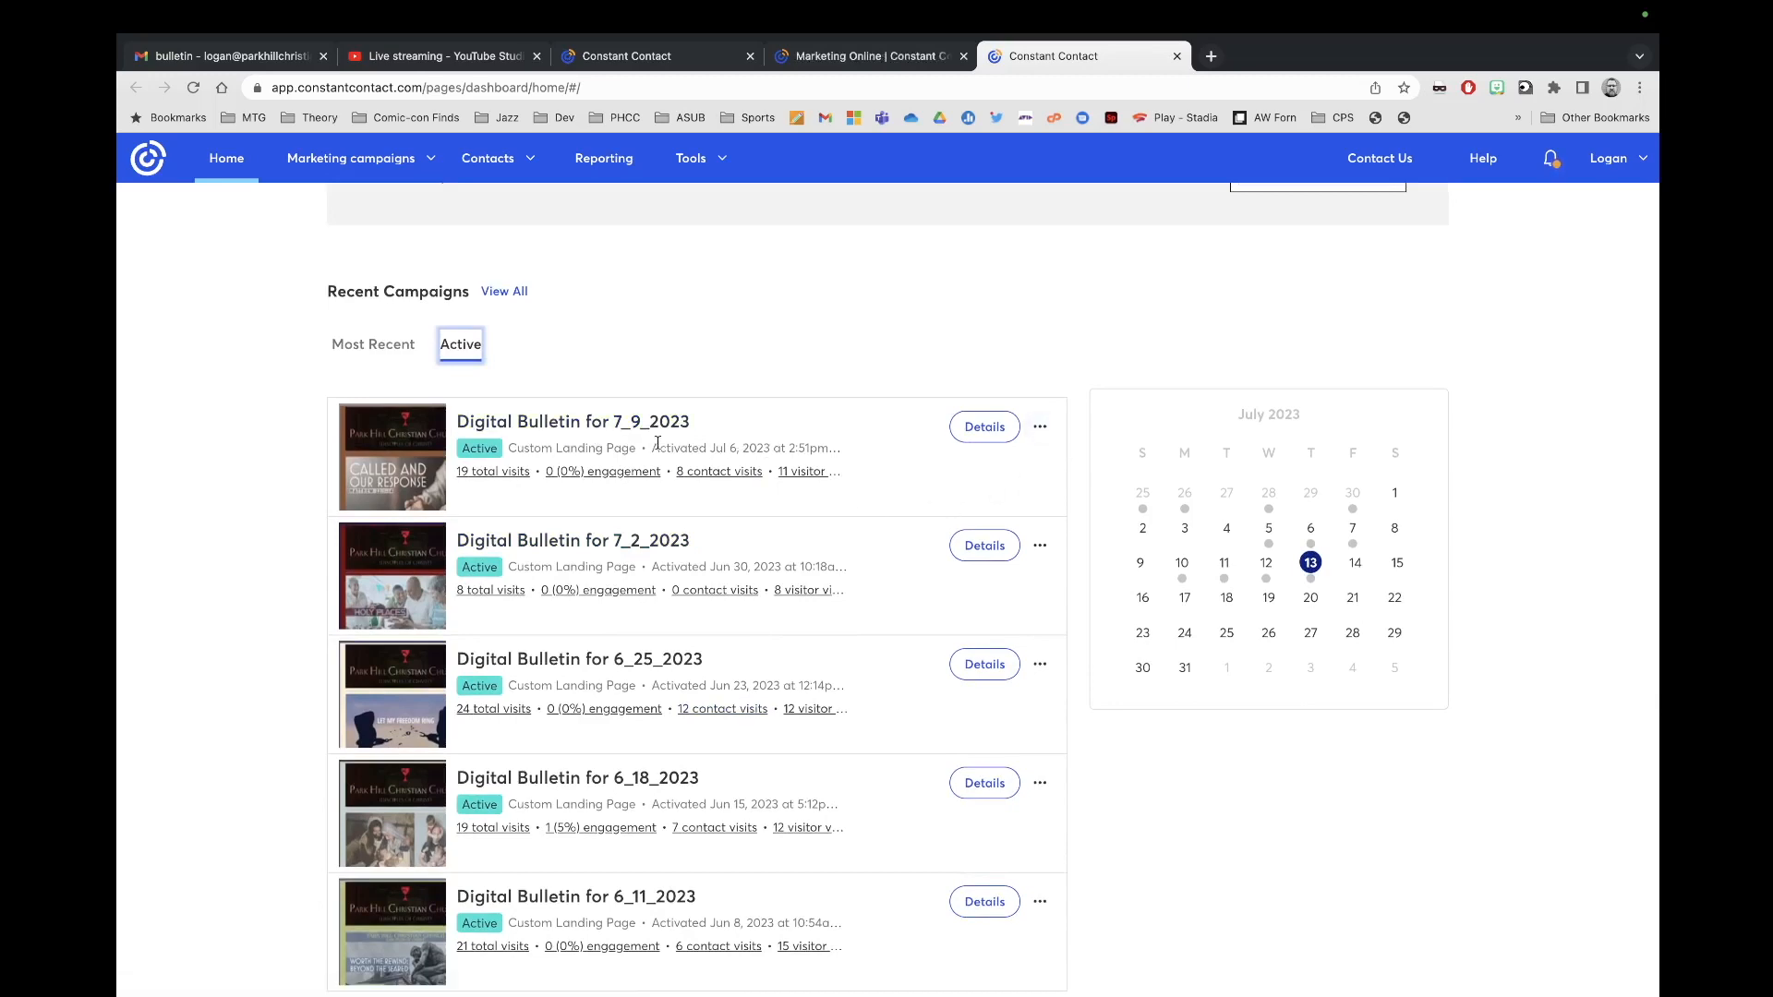
{"action": "scroll", "coordinate": [725, 595], "scroll_direction": "down", "scroll_amount": 5}
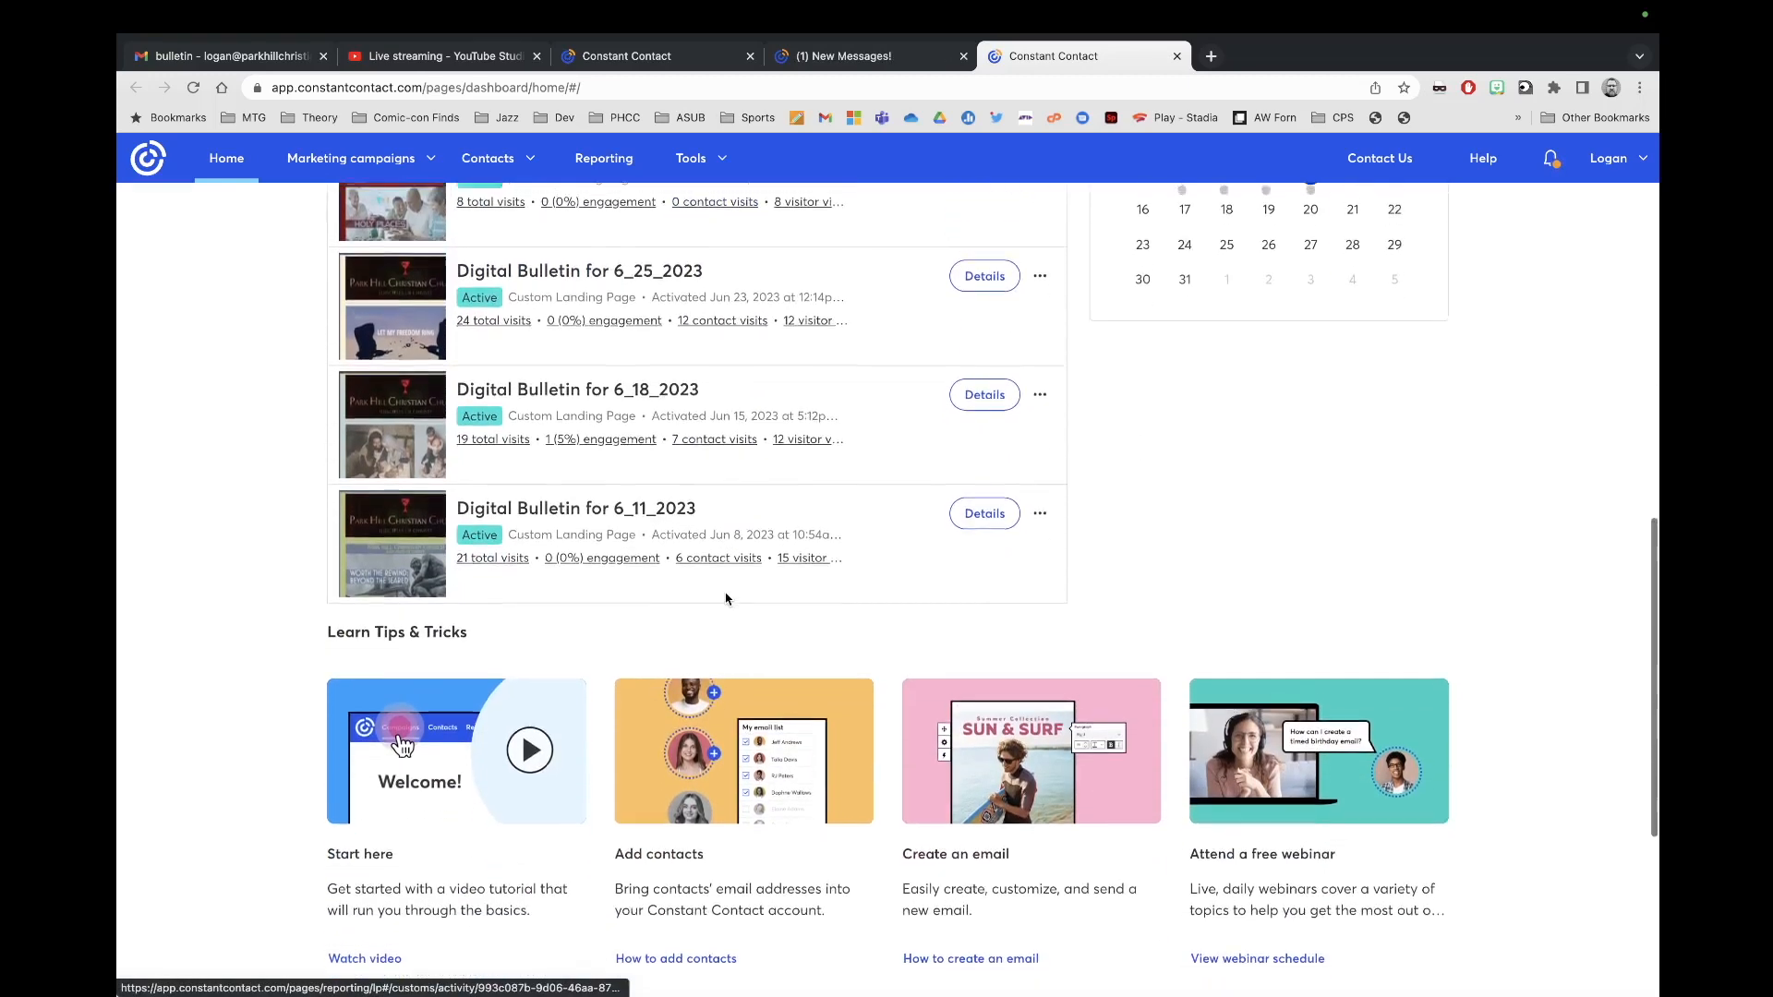
{"action": "scroll", "coordinate": [726, 599], "scroll_direction": "up", "scroll_amount": 3}
{"action": "scroll", "coordinate": [725, 599], "scroll_direction": "up", "scroll_amount": 1}
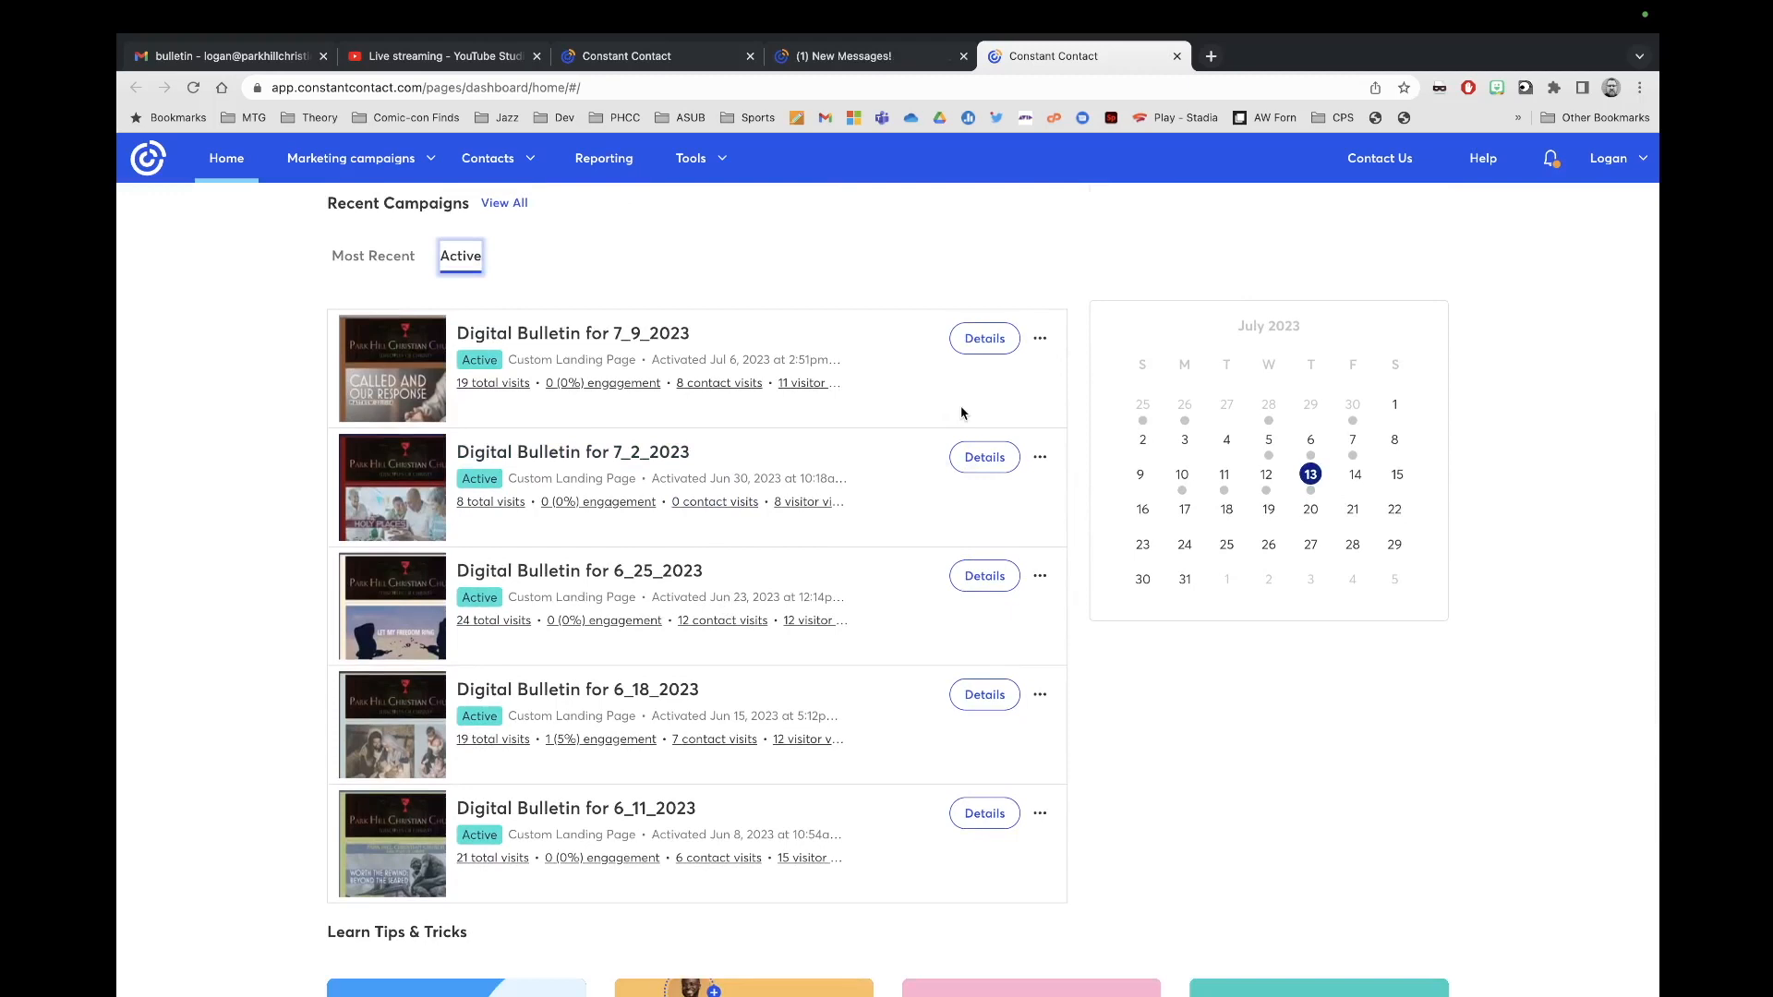
{"action": "left_click", "coordinate": [1040, 340]}
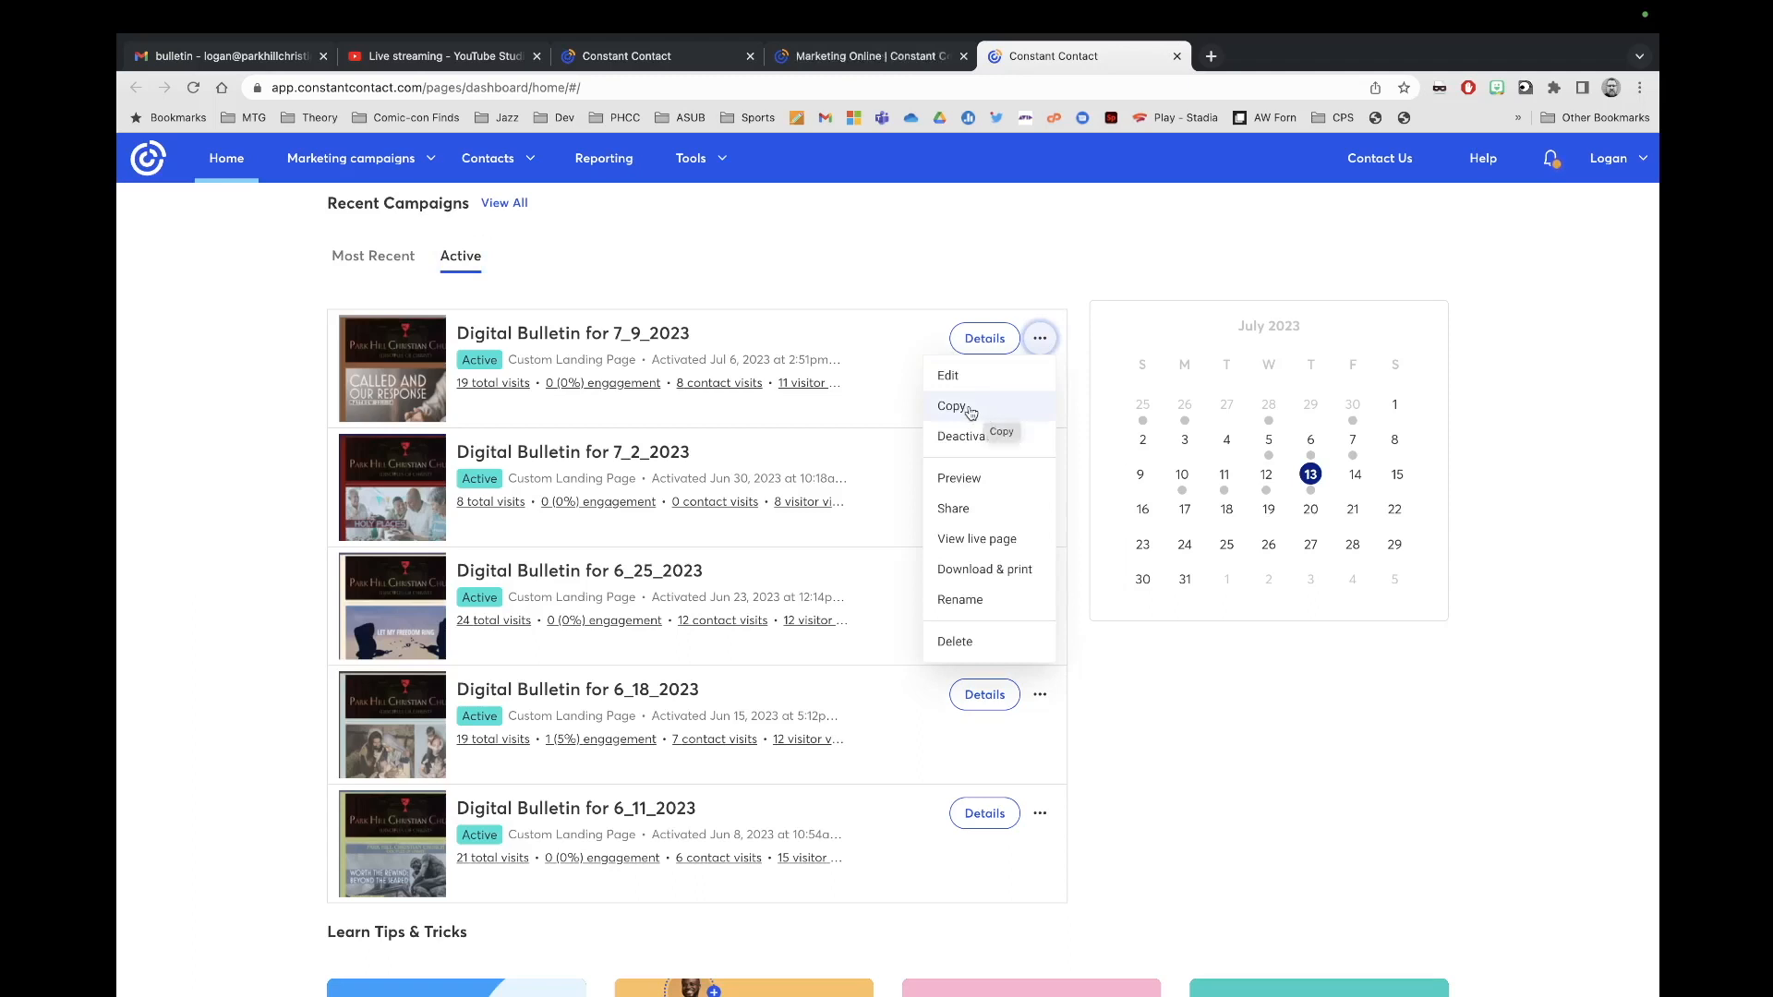
{"action": "left_click", "coordinate": [971, 412]}
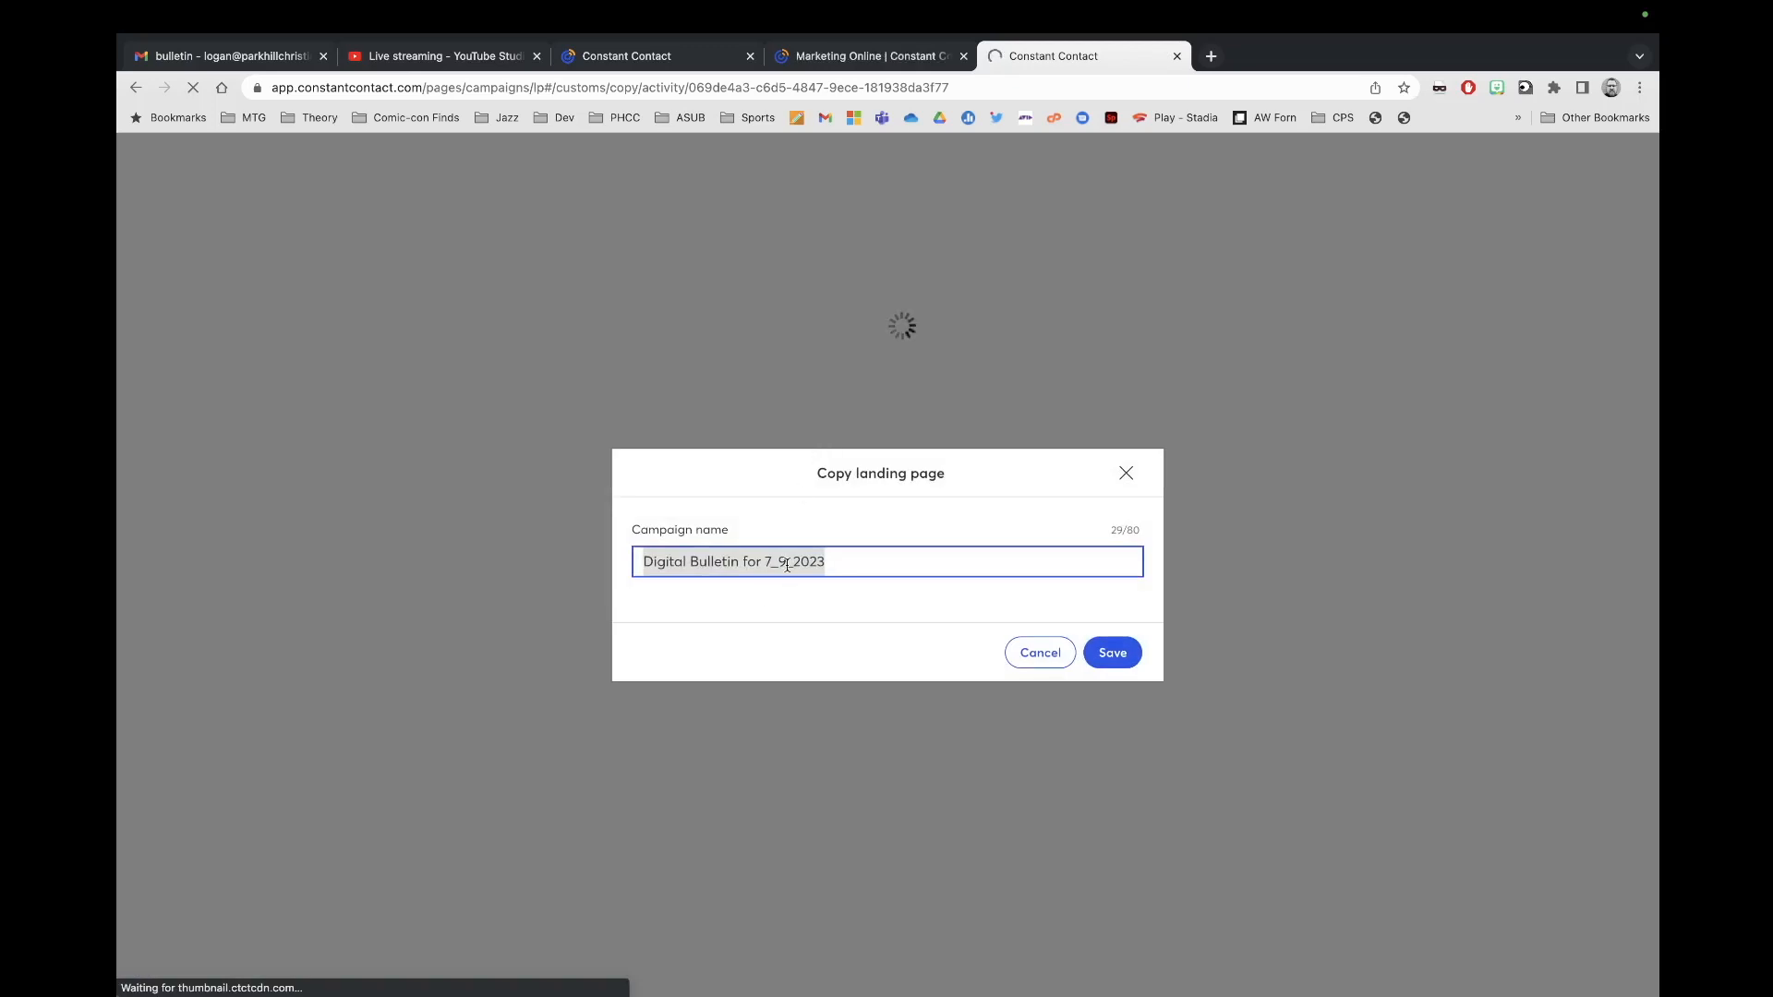
{"action": "key", "text": "Right"}
{"action": "key", "text": "Left"}
{"action": "key", "text": "Left"}
{"action": "key", "text": "Left"}
{"action": "key", "text": "Left"}
{"action": "key", "text": "Left"}
{"action": "key", "text": "BackSpace"}
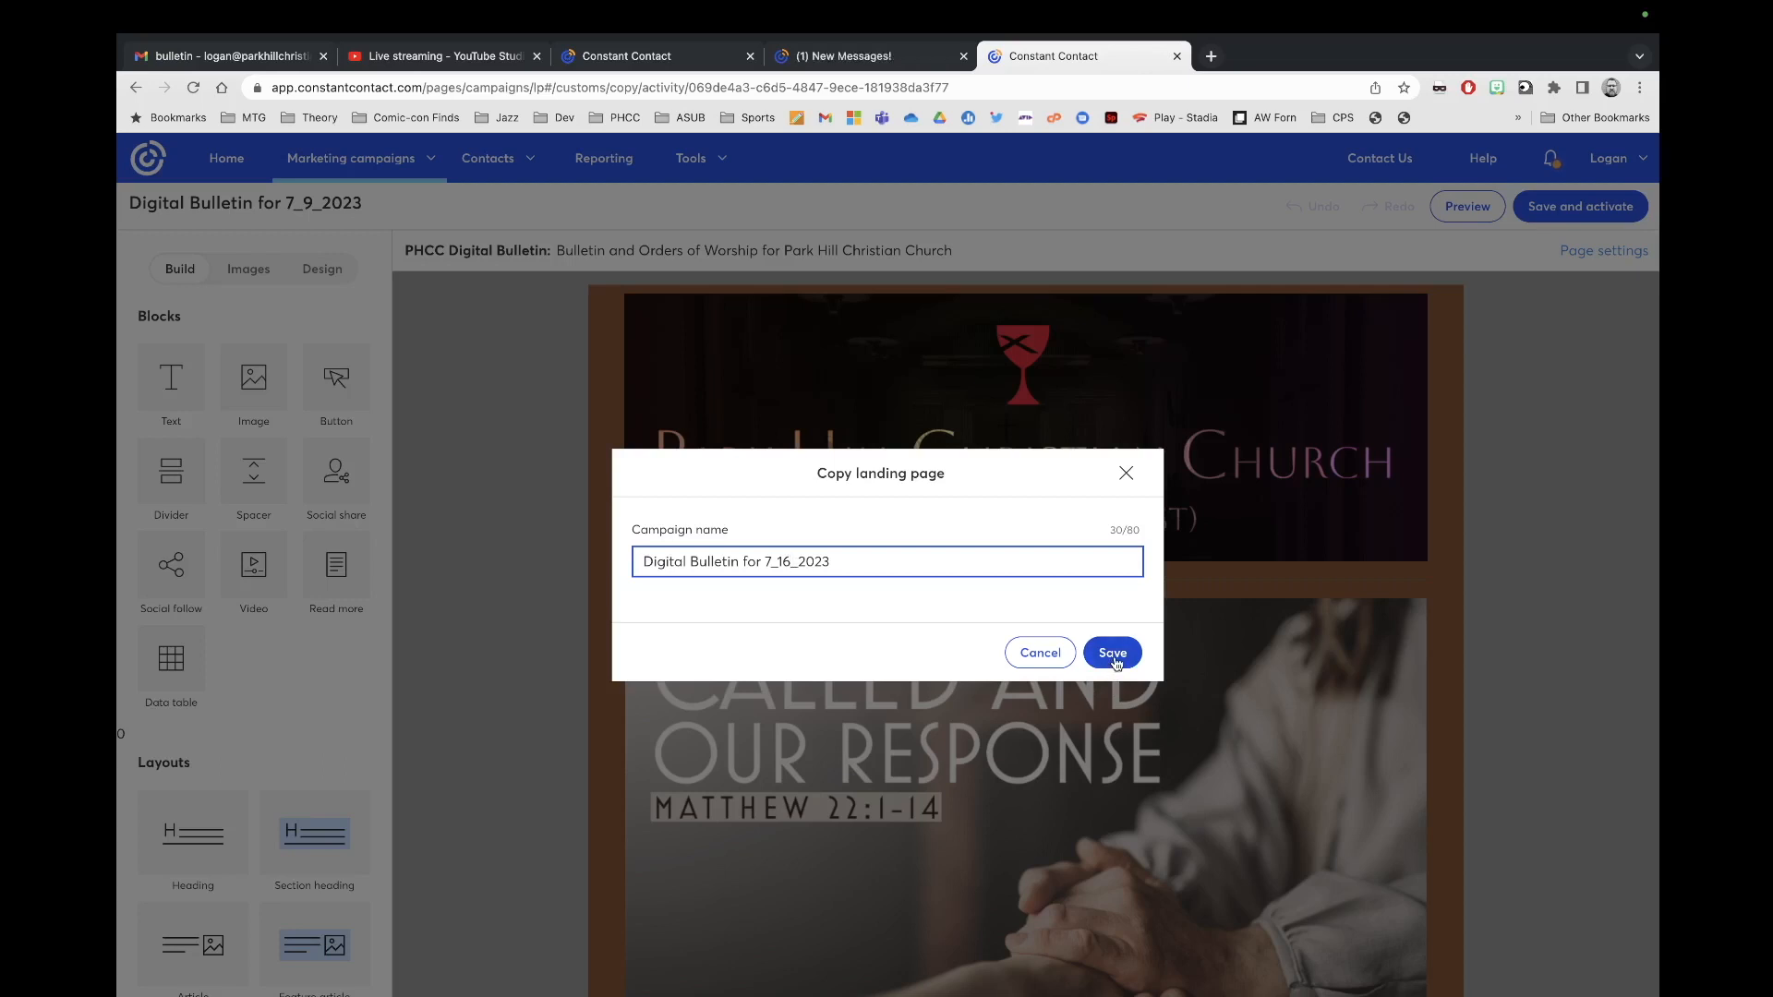
{"action": "left_click", "coordinate": [1113, 654]}
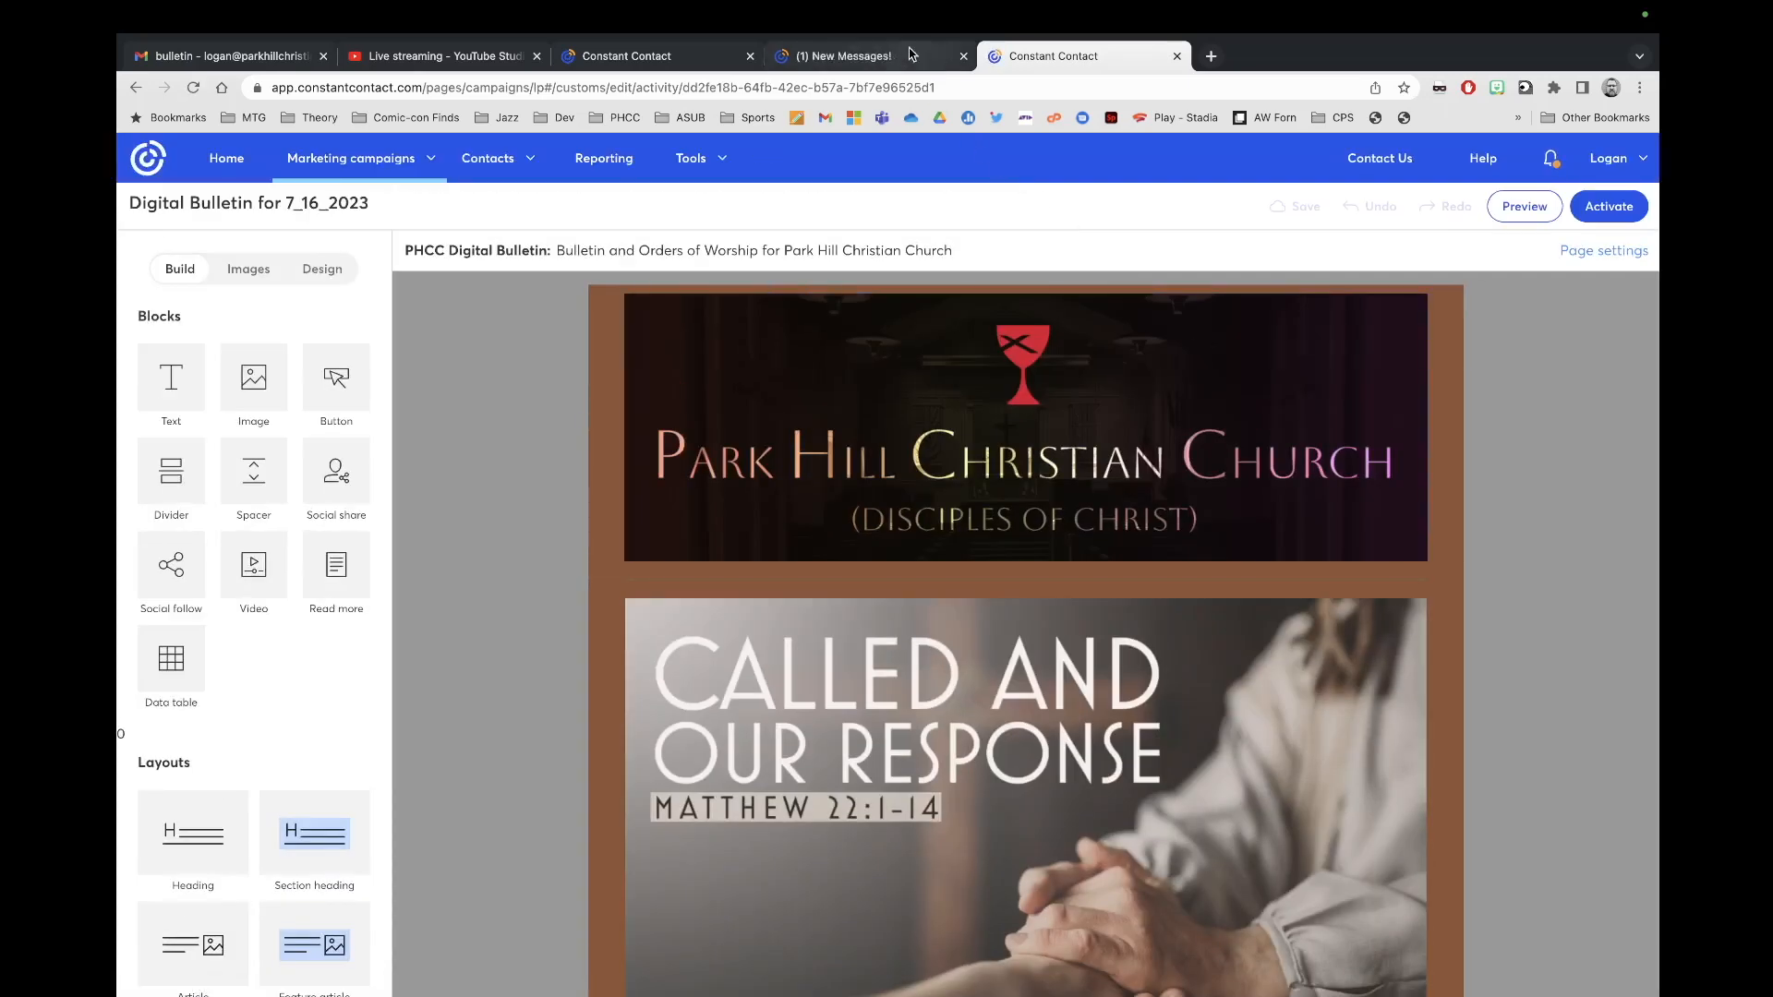
Step: Close the extra Marketing Online welcome tab, keeping the bulletin editor open
{"action": "left_click", "coordinate": [930, 57]}
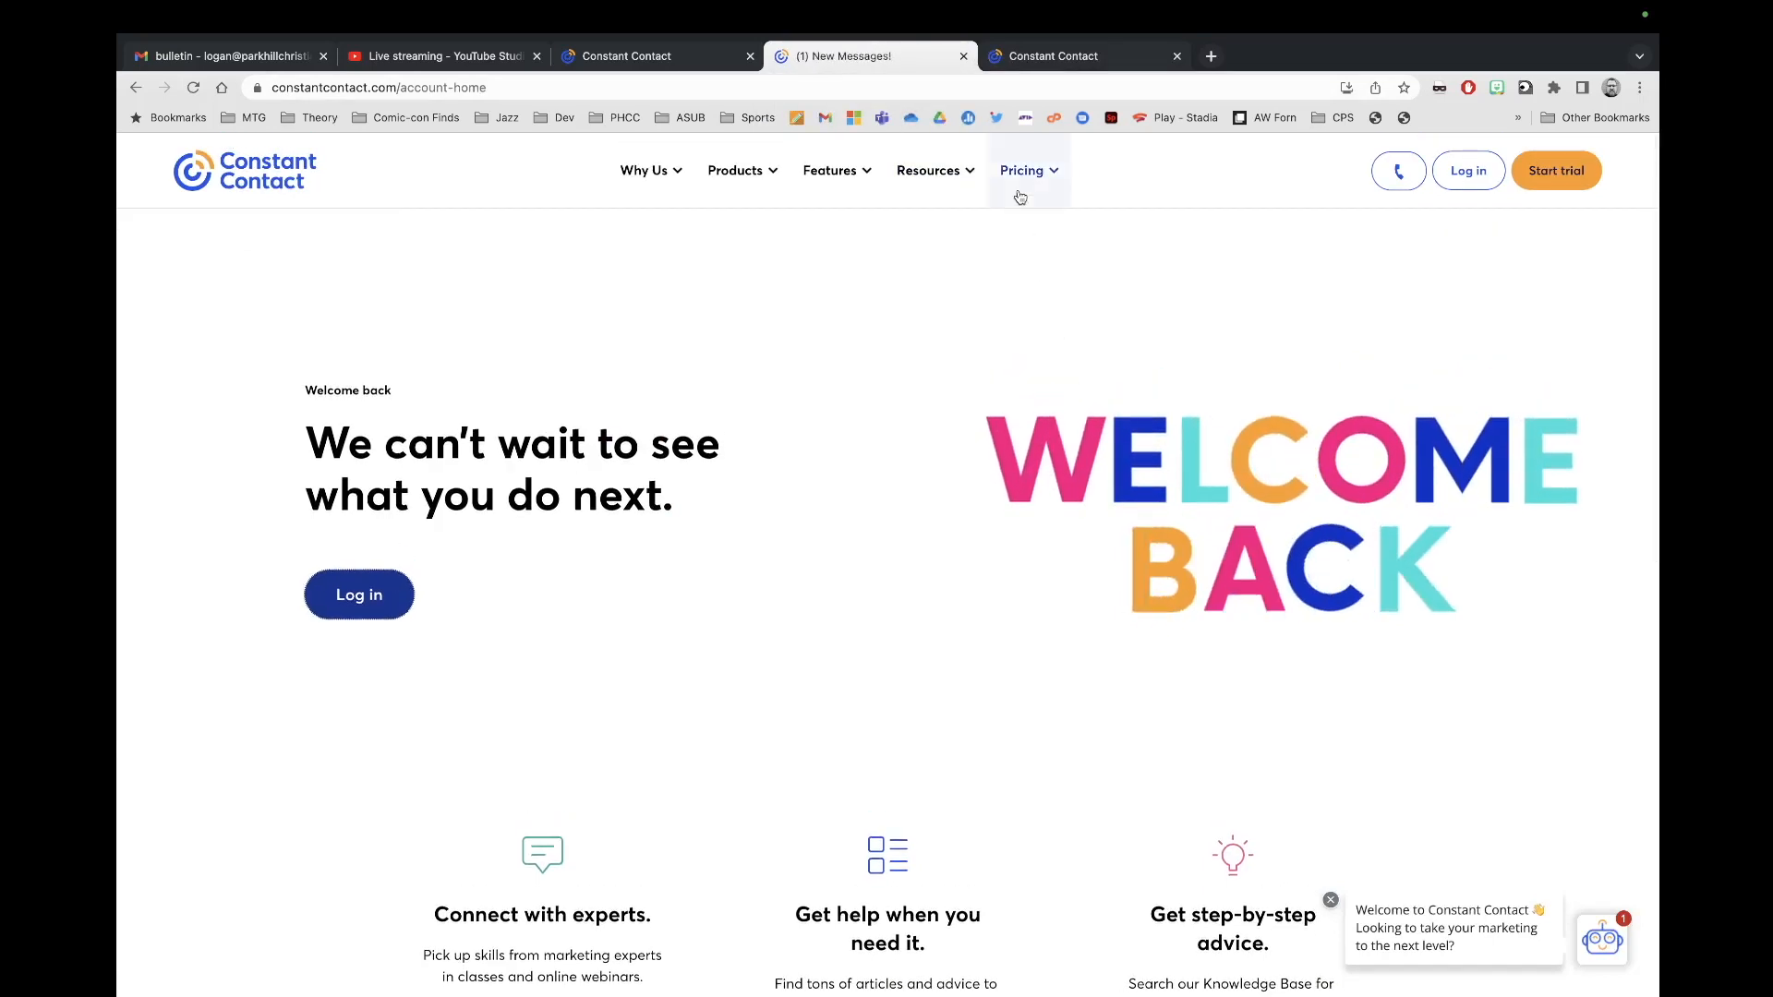
{"action": "left_click", "coordinate": [963, 56]}
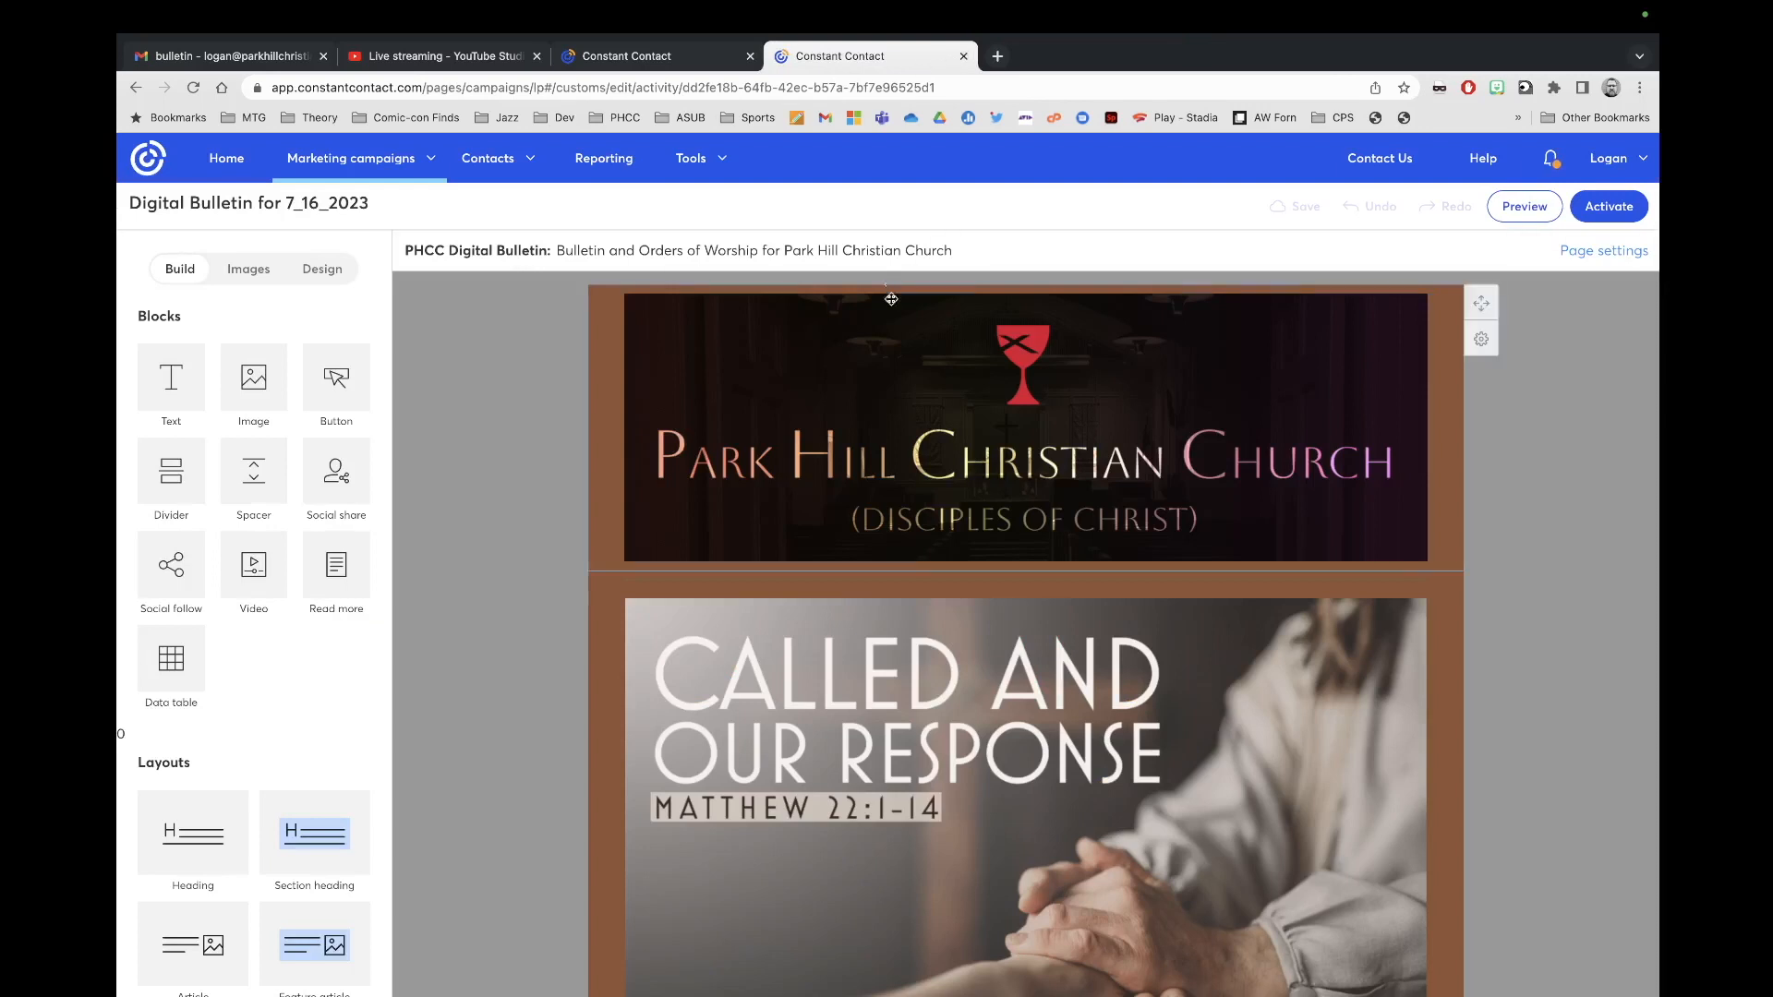
{"action": "scroll", "coordinate": [1533, 798], "scroll_direction": "down", "scroll_amount": 5}
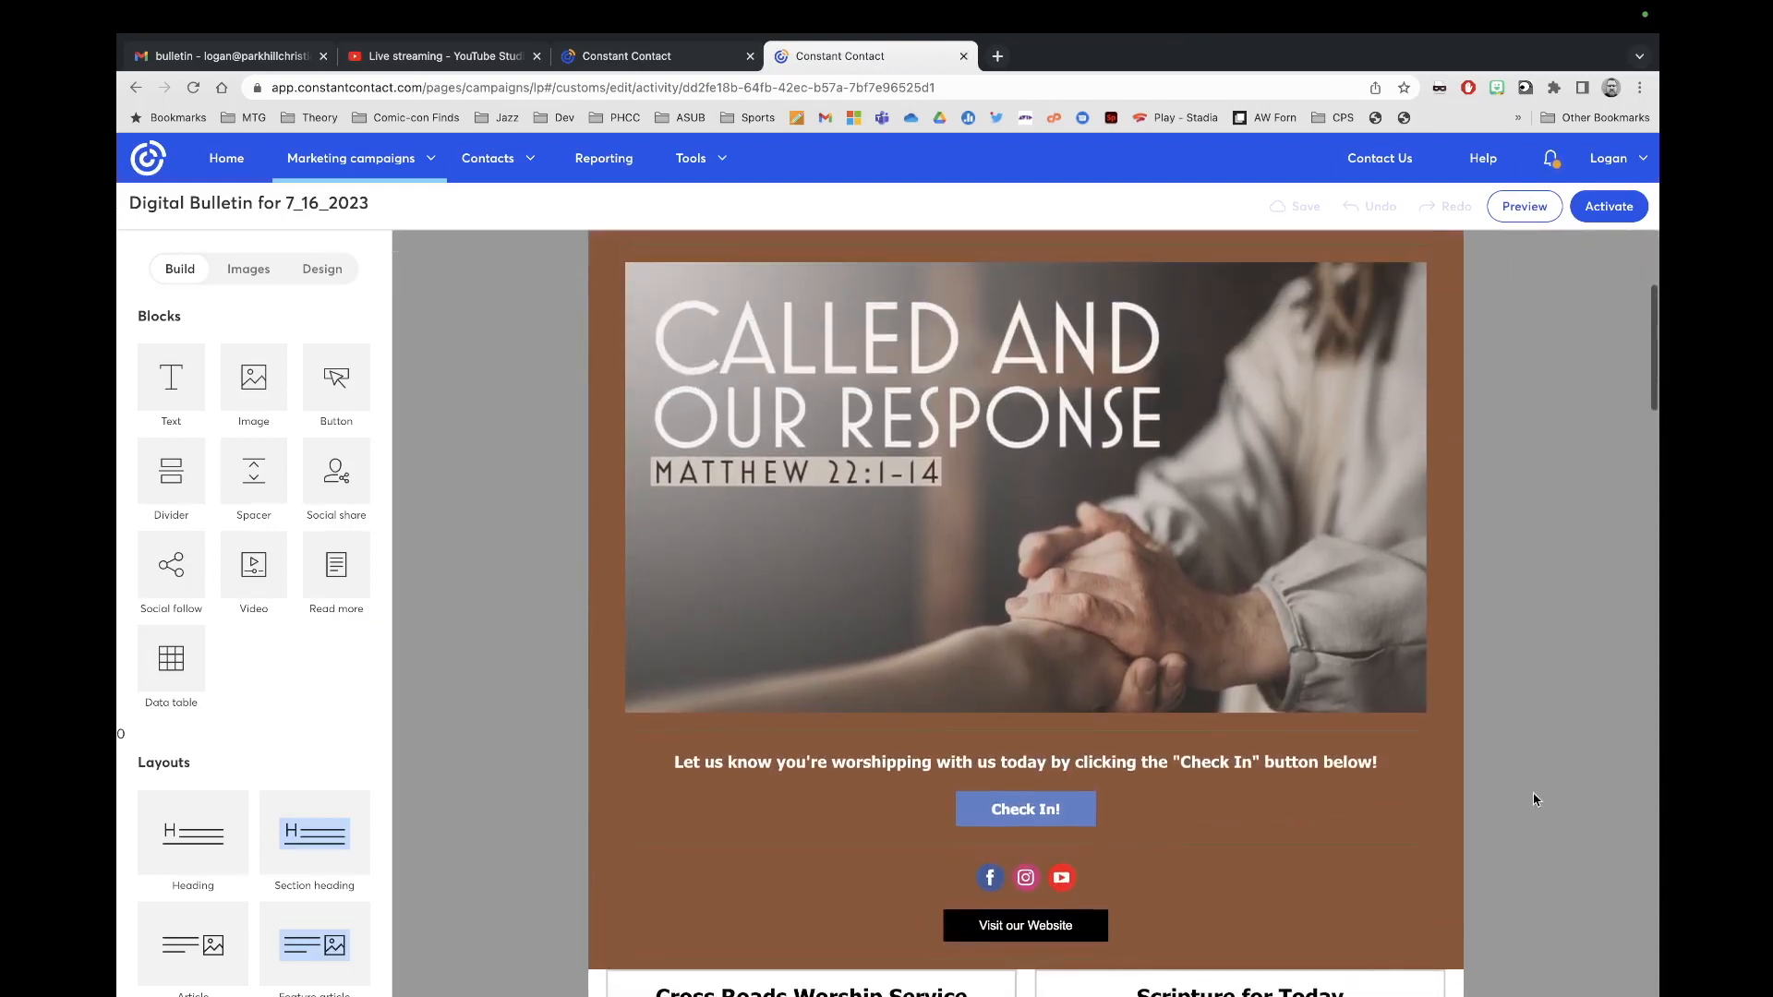
{"action": "scroll", "coordinate": [1533, 793], "scroll_direction": "up", "scroll_amount": 2}
Step: Replace the Called and Our Response banner image with 7_16_2023 Graphic-1 _1_.png (DONE WRONG)
{"action": "left_click", "coordinate": [1164, 711]}
{"action": "left_click", "coordinate": [889, 346]}
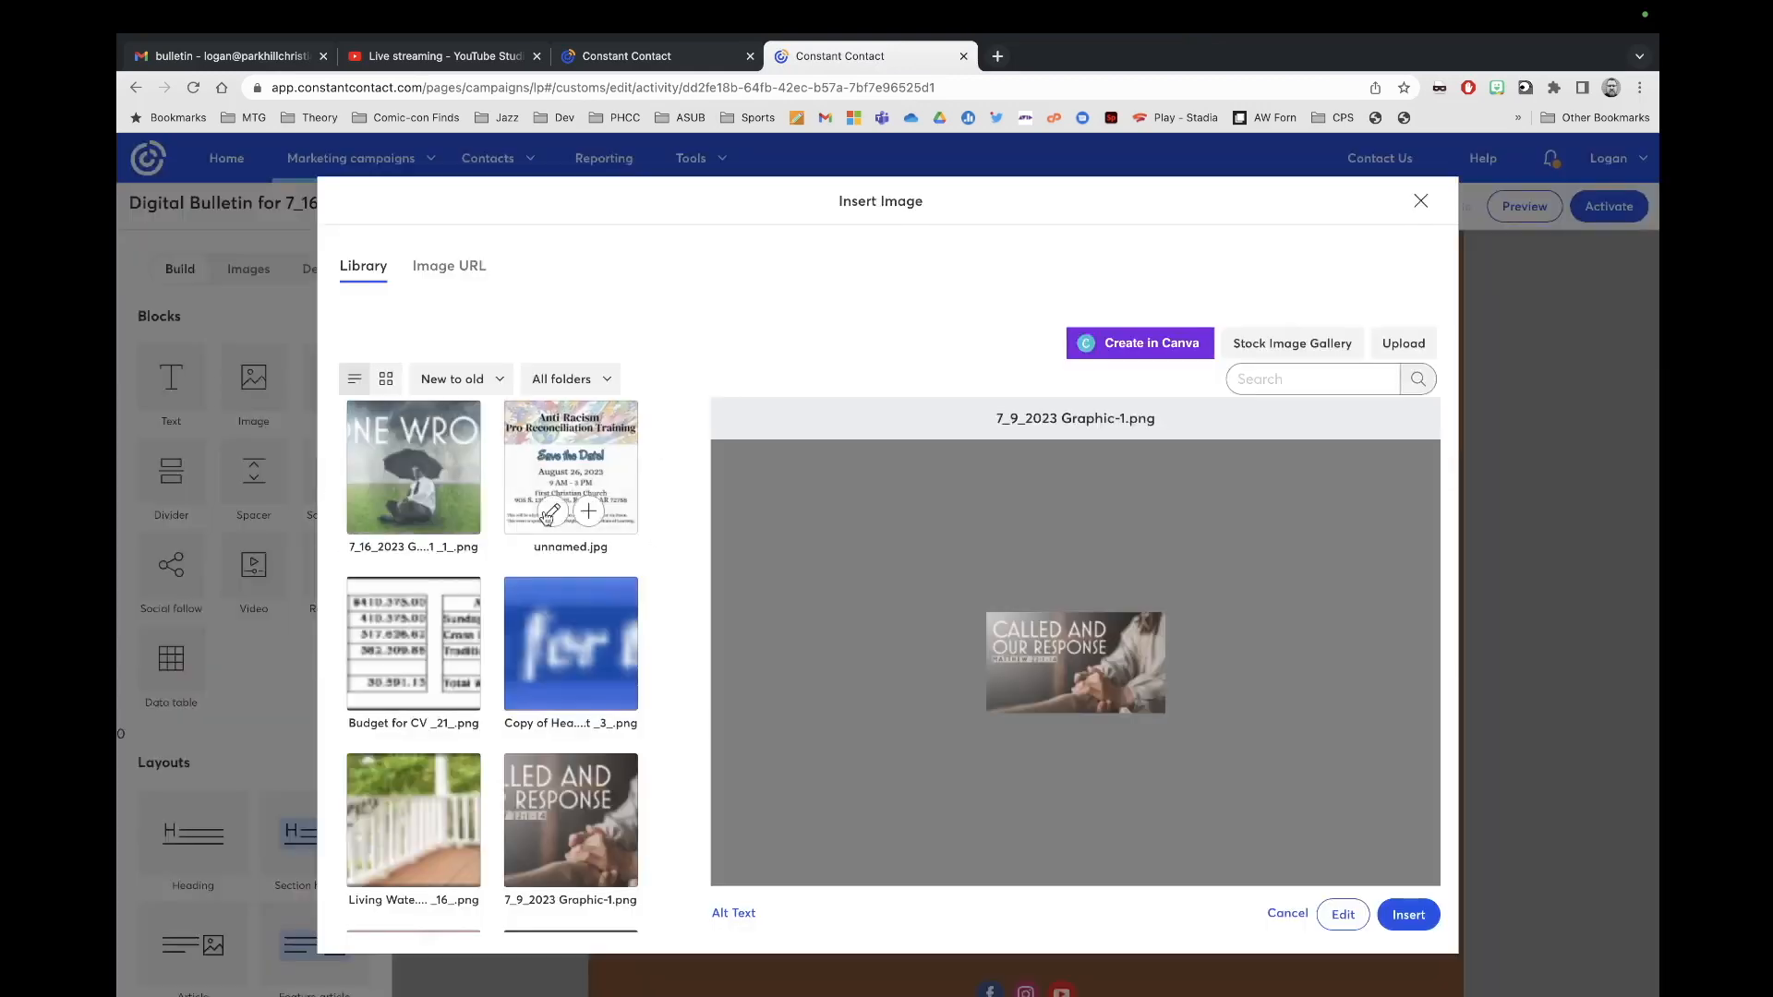
{"action": "left_click", "coordinate": [448, 473]}
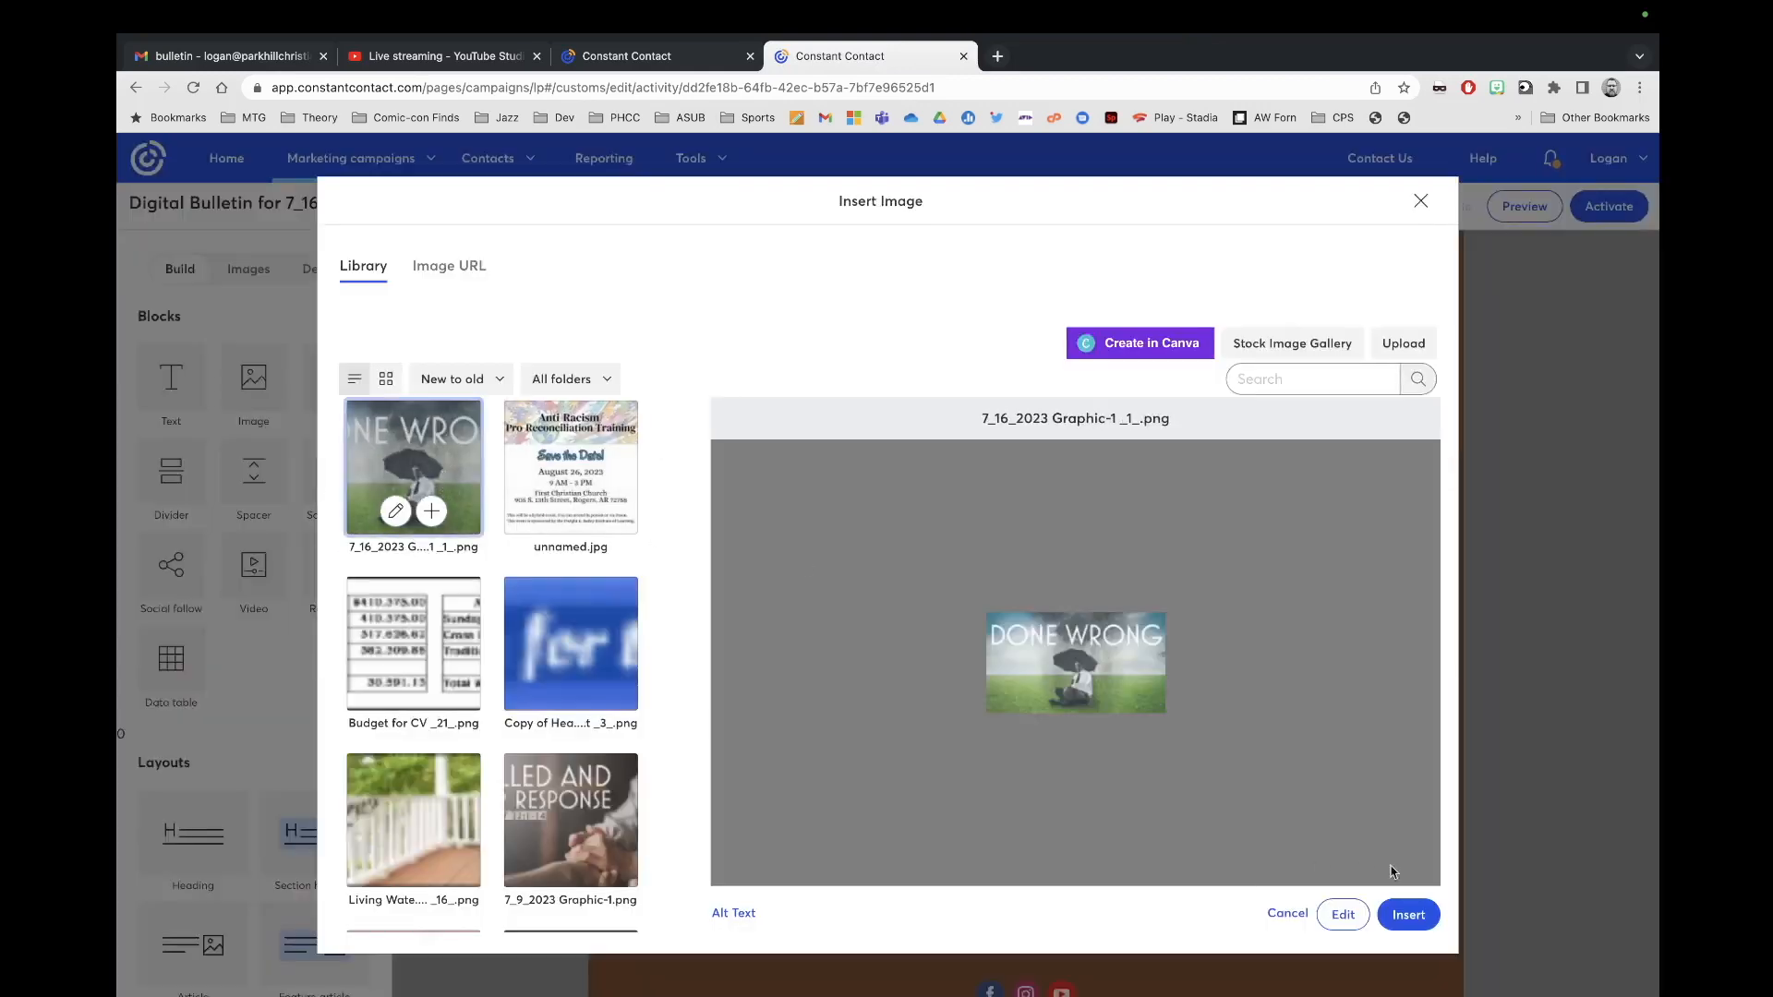
{"action": "left_click", "coordinate": [1410, 916]}
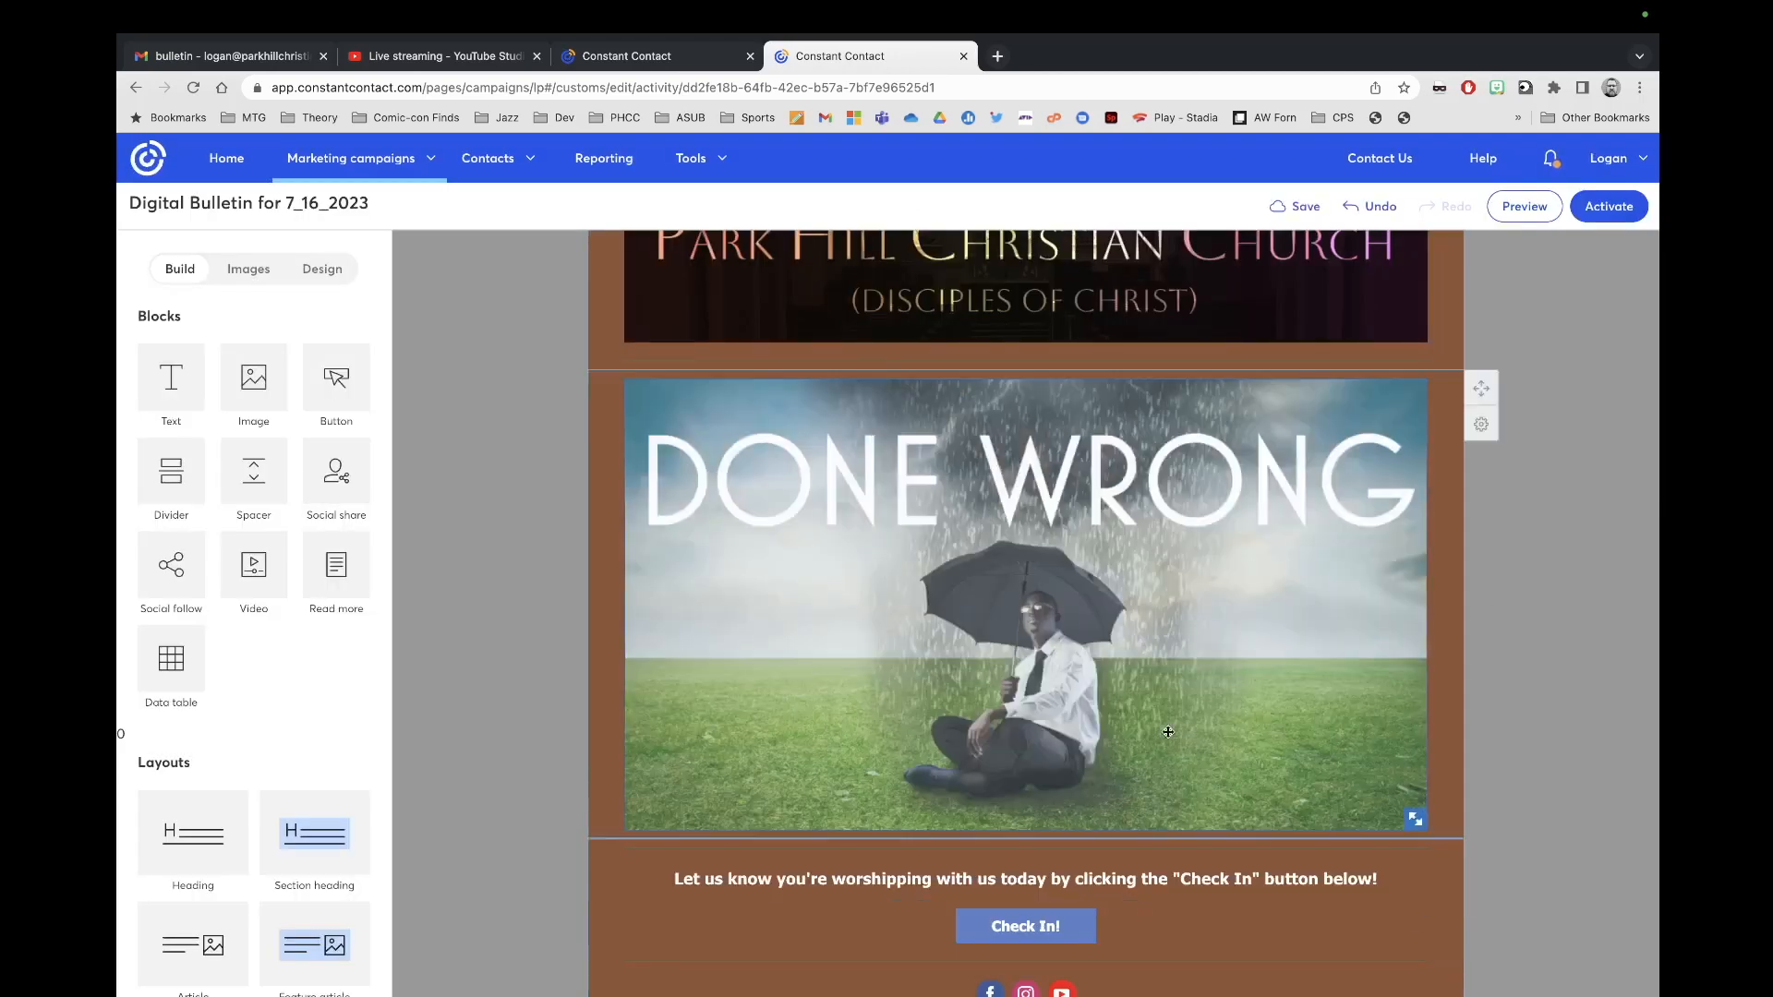
{"action": "left_click", "coordinate": [1182, 596]}
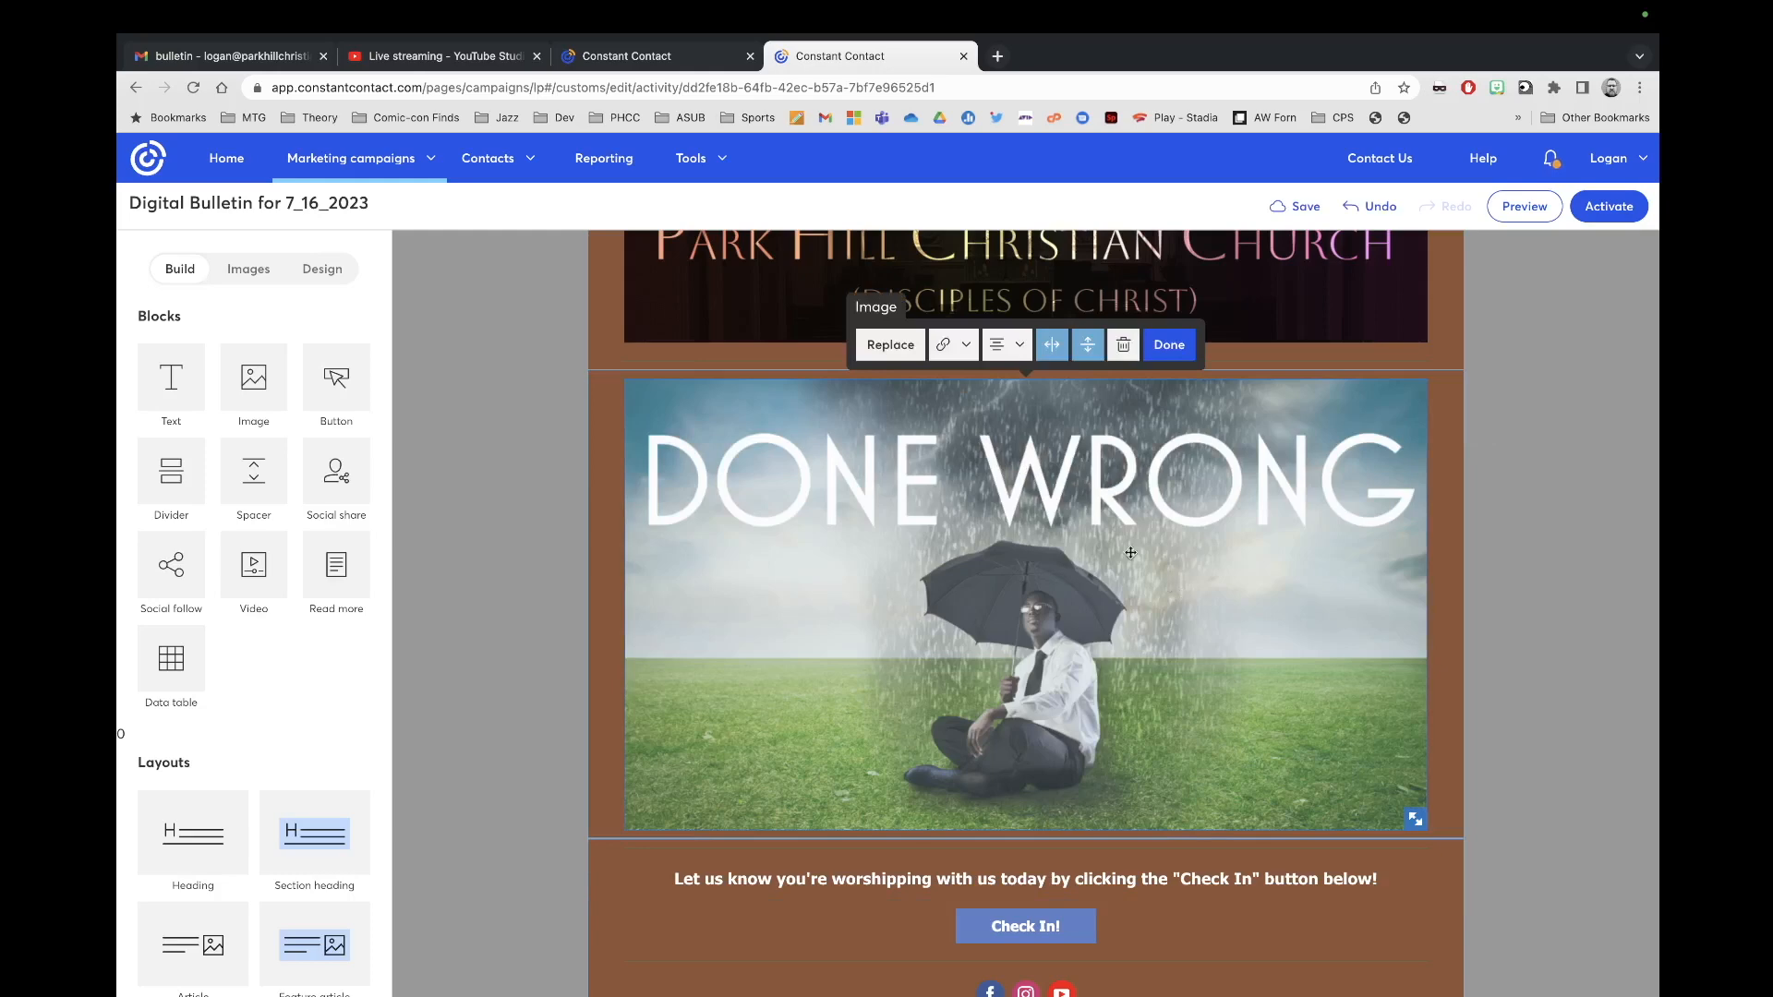
{"action": "left_click", "coordinate": [896, 349]}
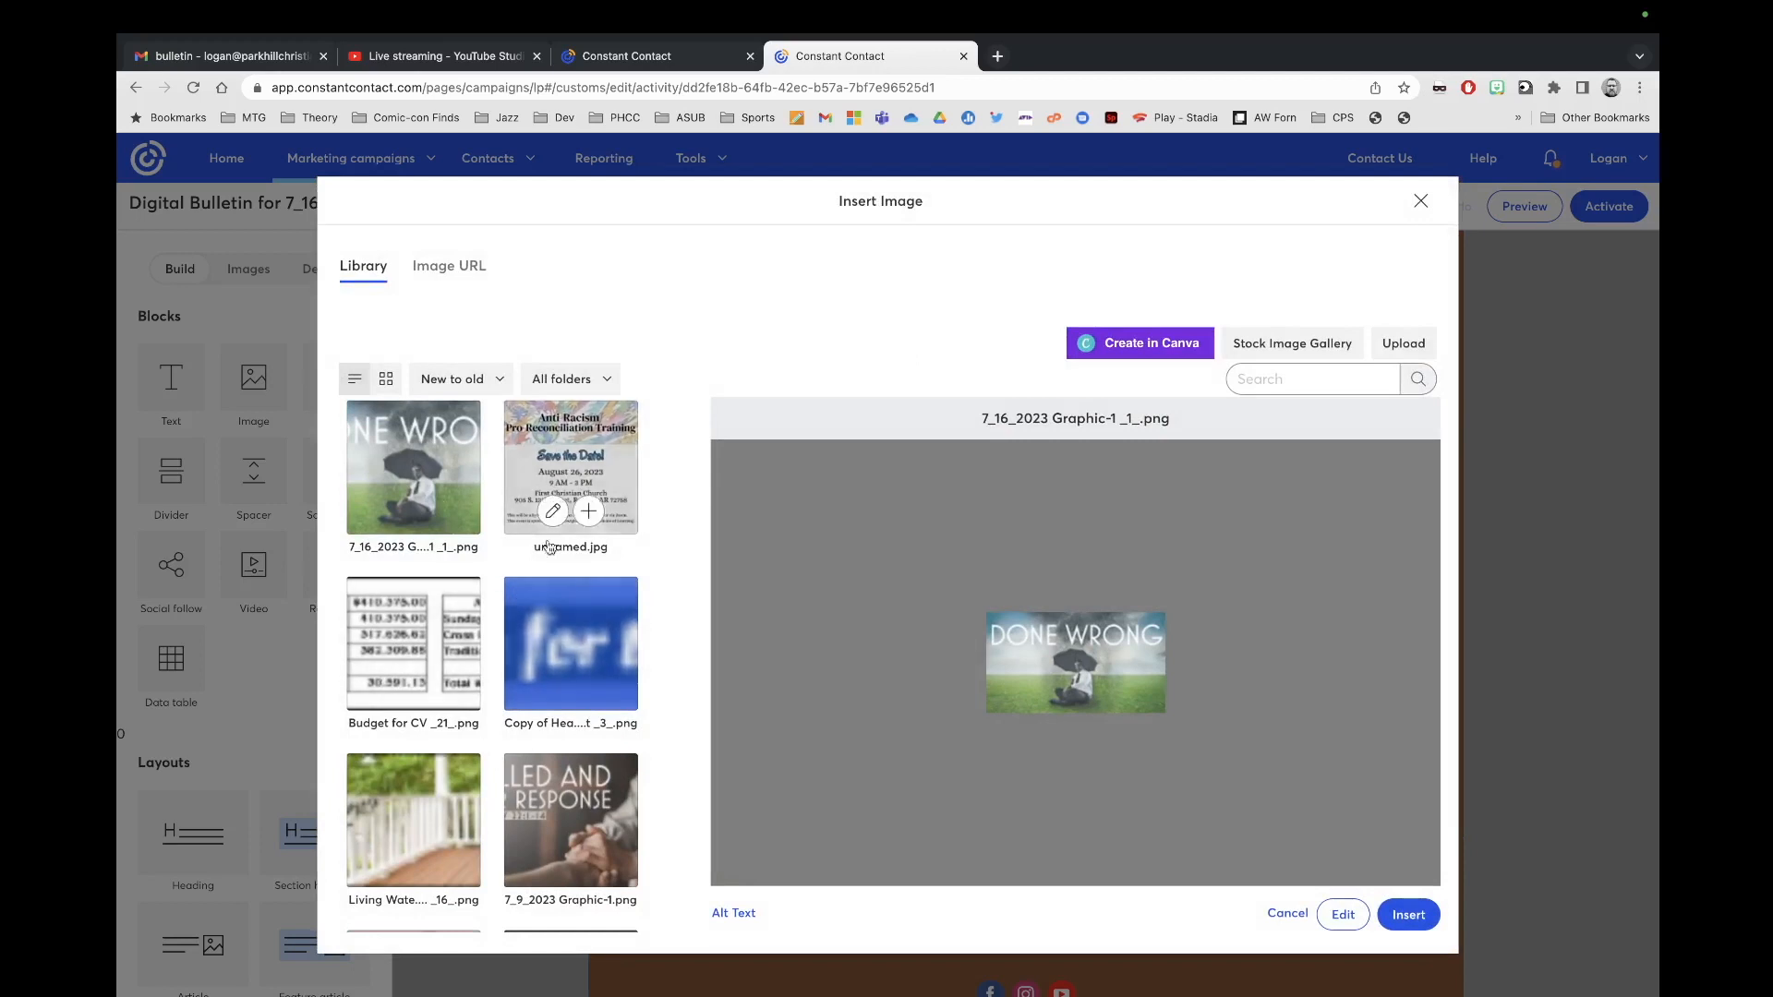
{"action": "left_click", "coordinate": [444, 490]}
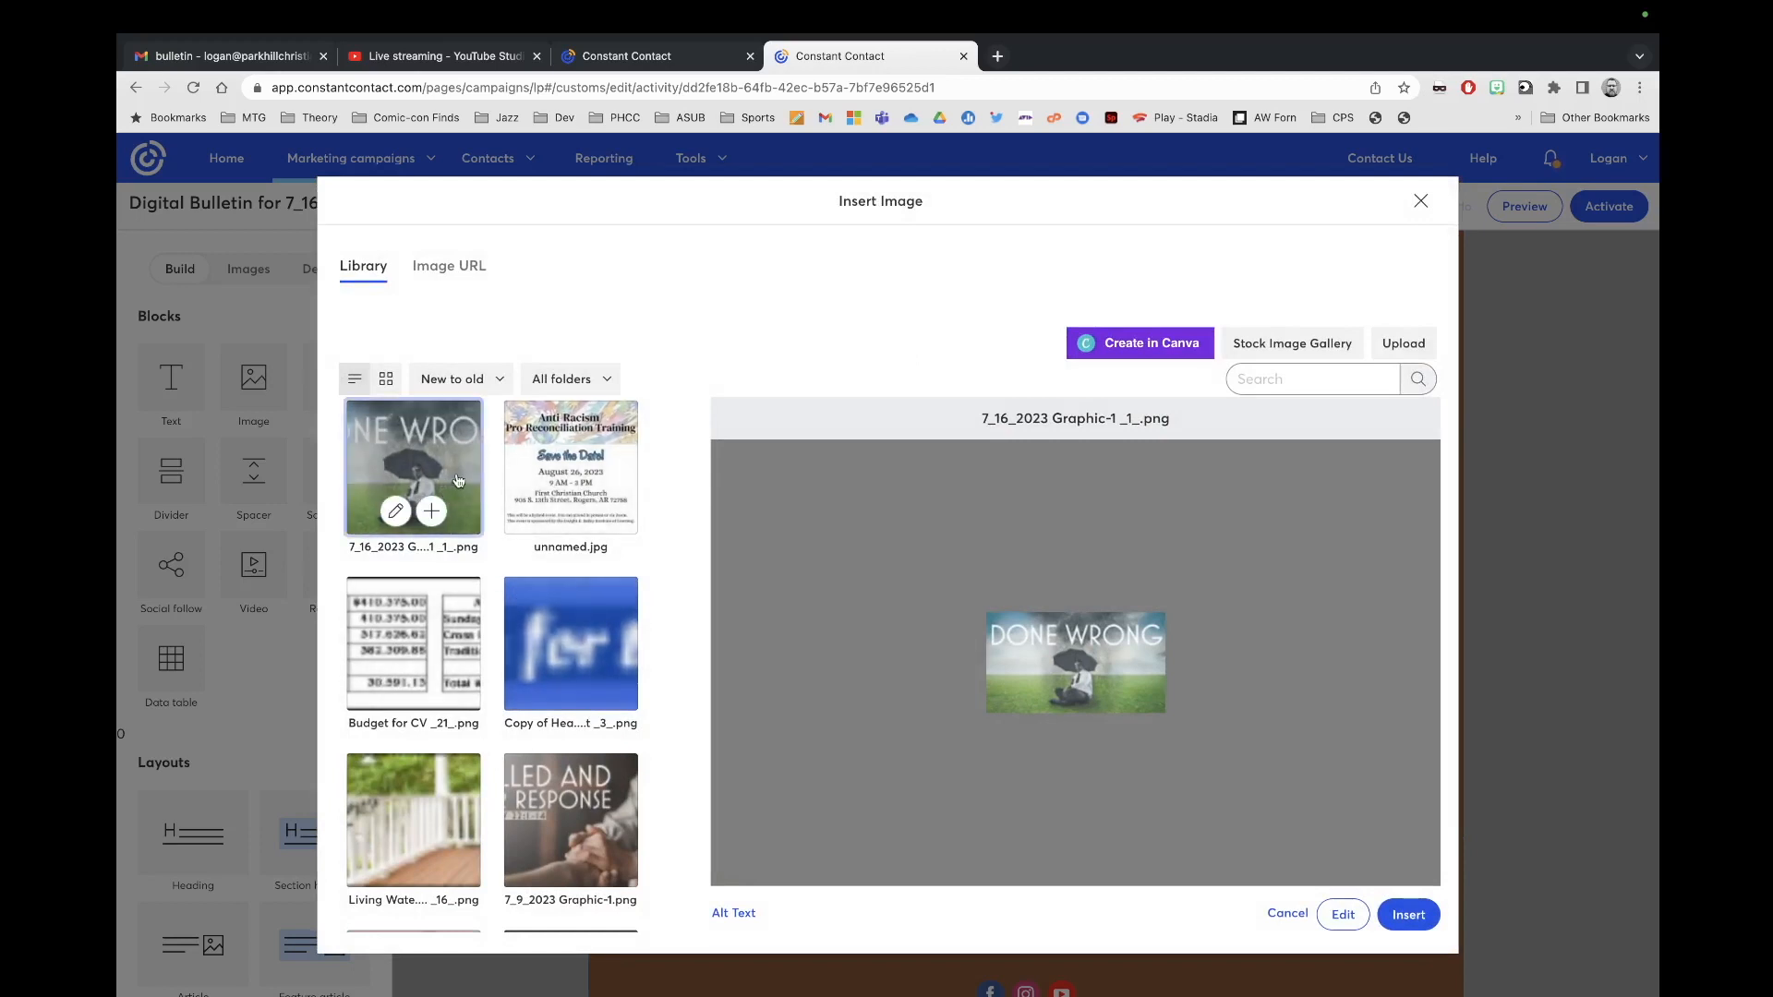
{"action": "left_click", "coordinate": [1409, 921]}
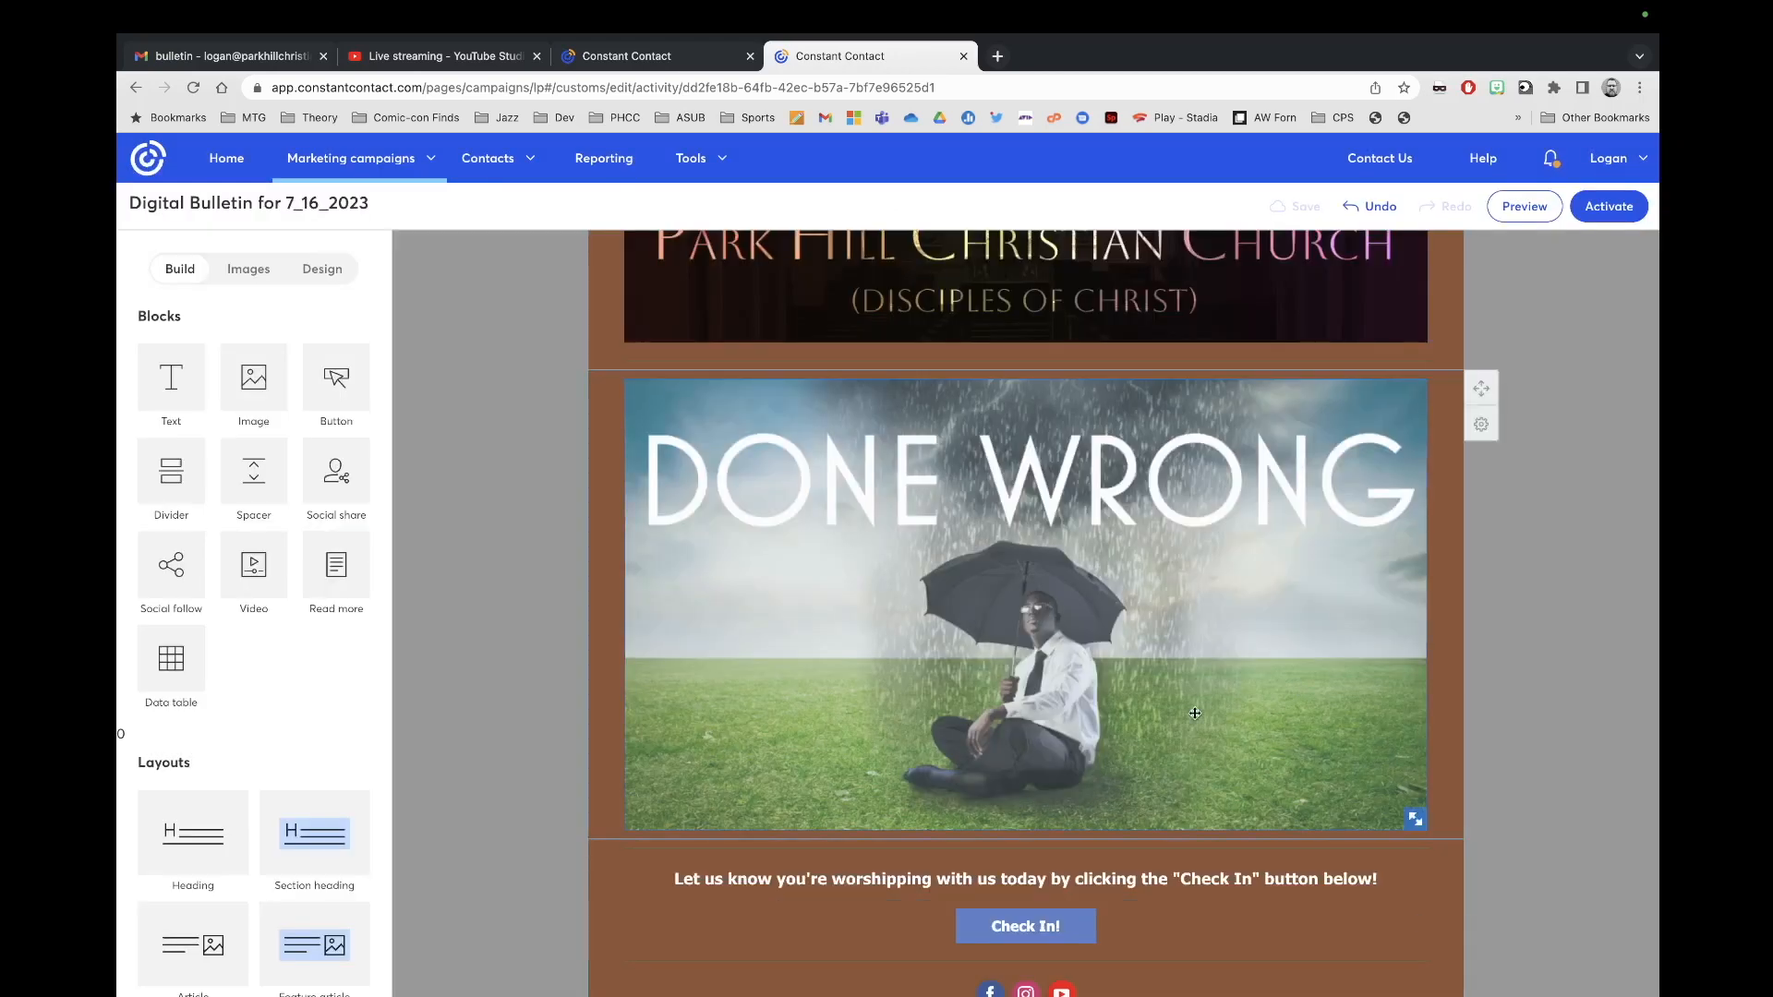
{"action": "scroll", "coordinate": [1188, 666], "scroll_direction": "up", "scroll_amount": 3}
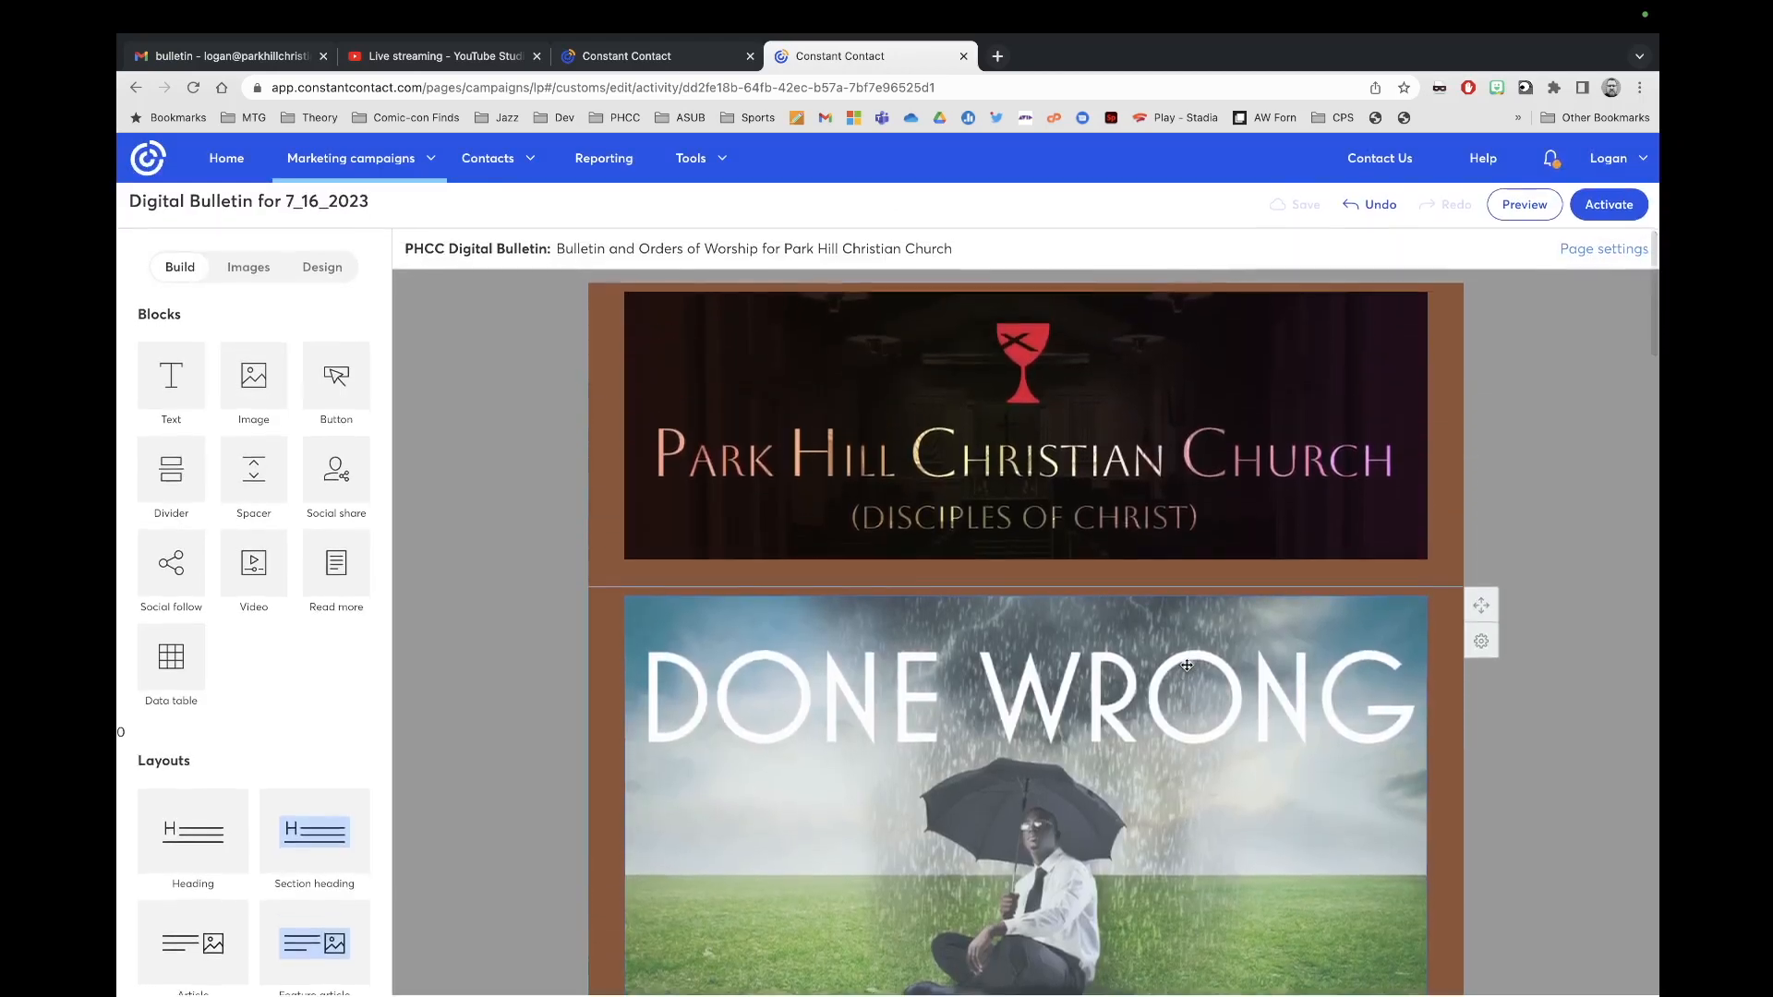
{"action": "scroll", "coordinate": [1186, 665], "scroll_direction": "down", "scroll_amount": 1}
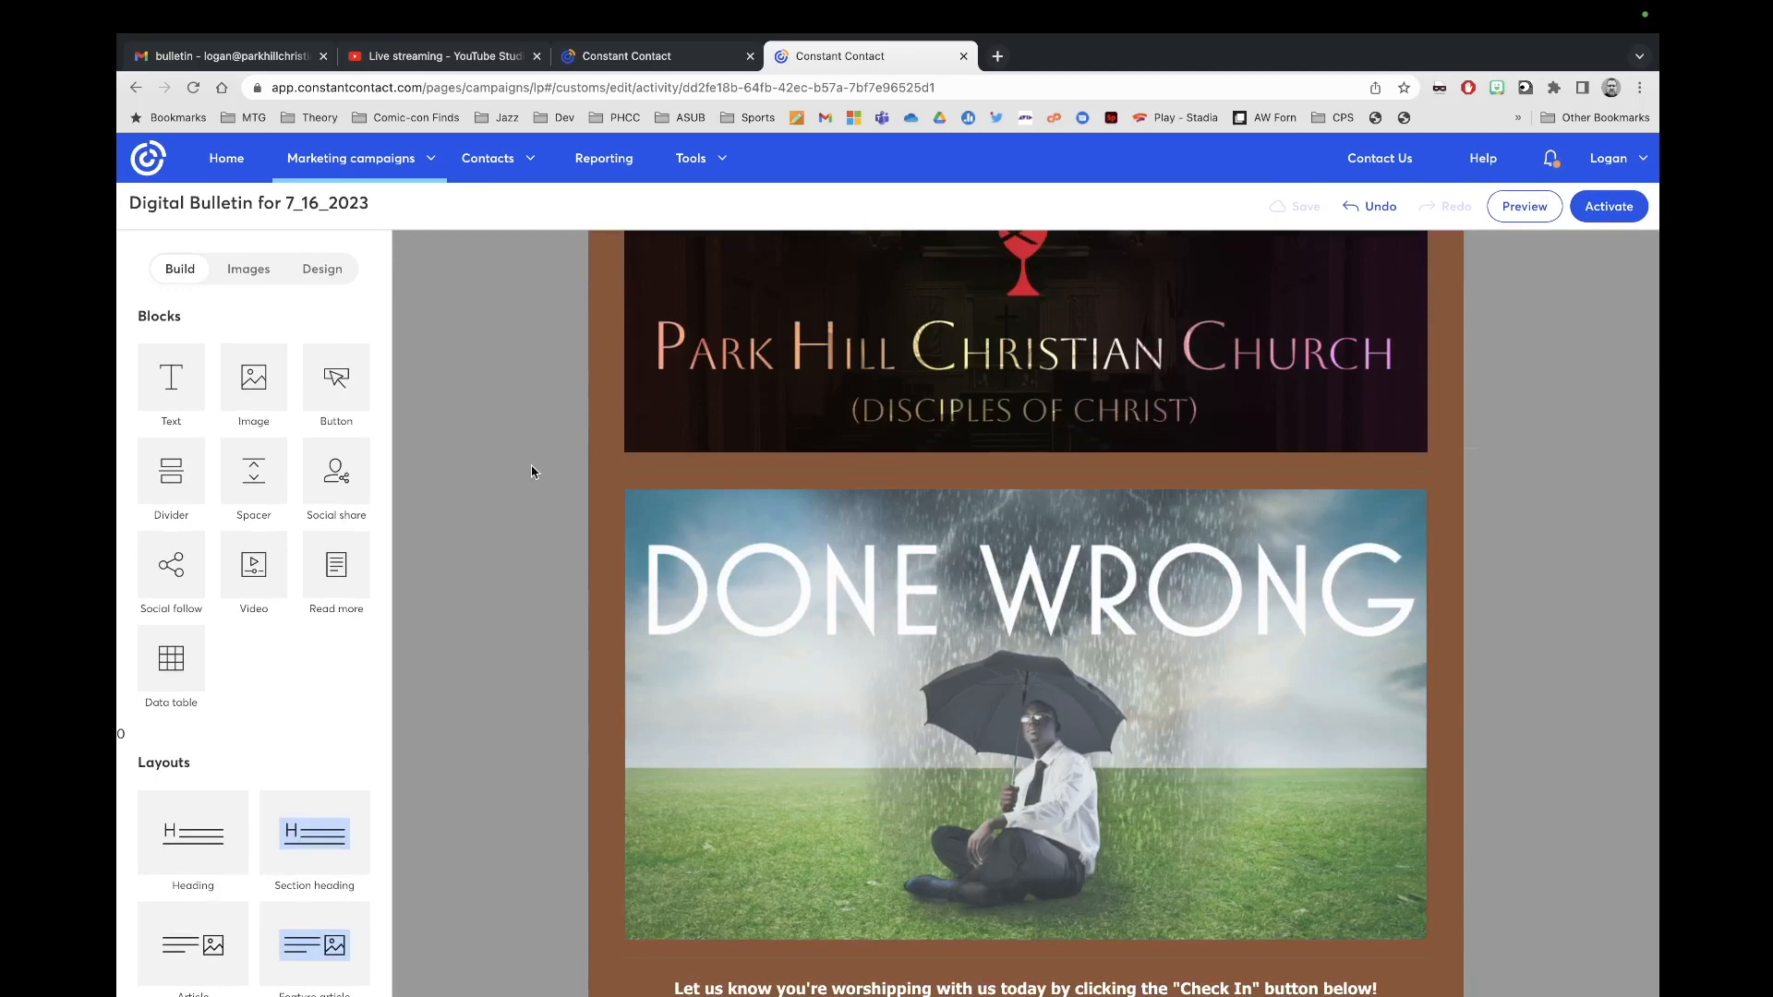
Step: Set the page's outer background to teal and inner background to light lavender
{"action": "left_click", "coordinate": [322, 268]}
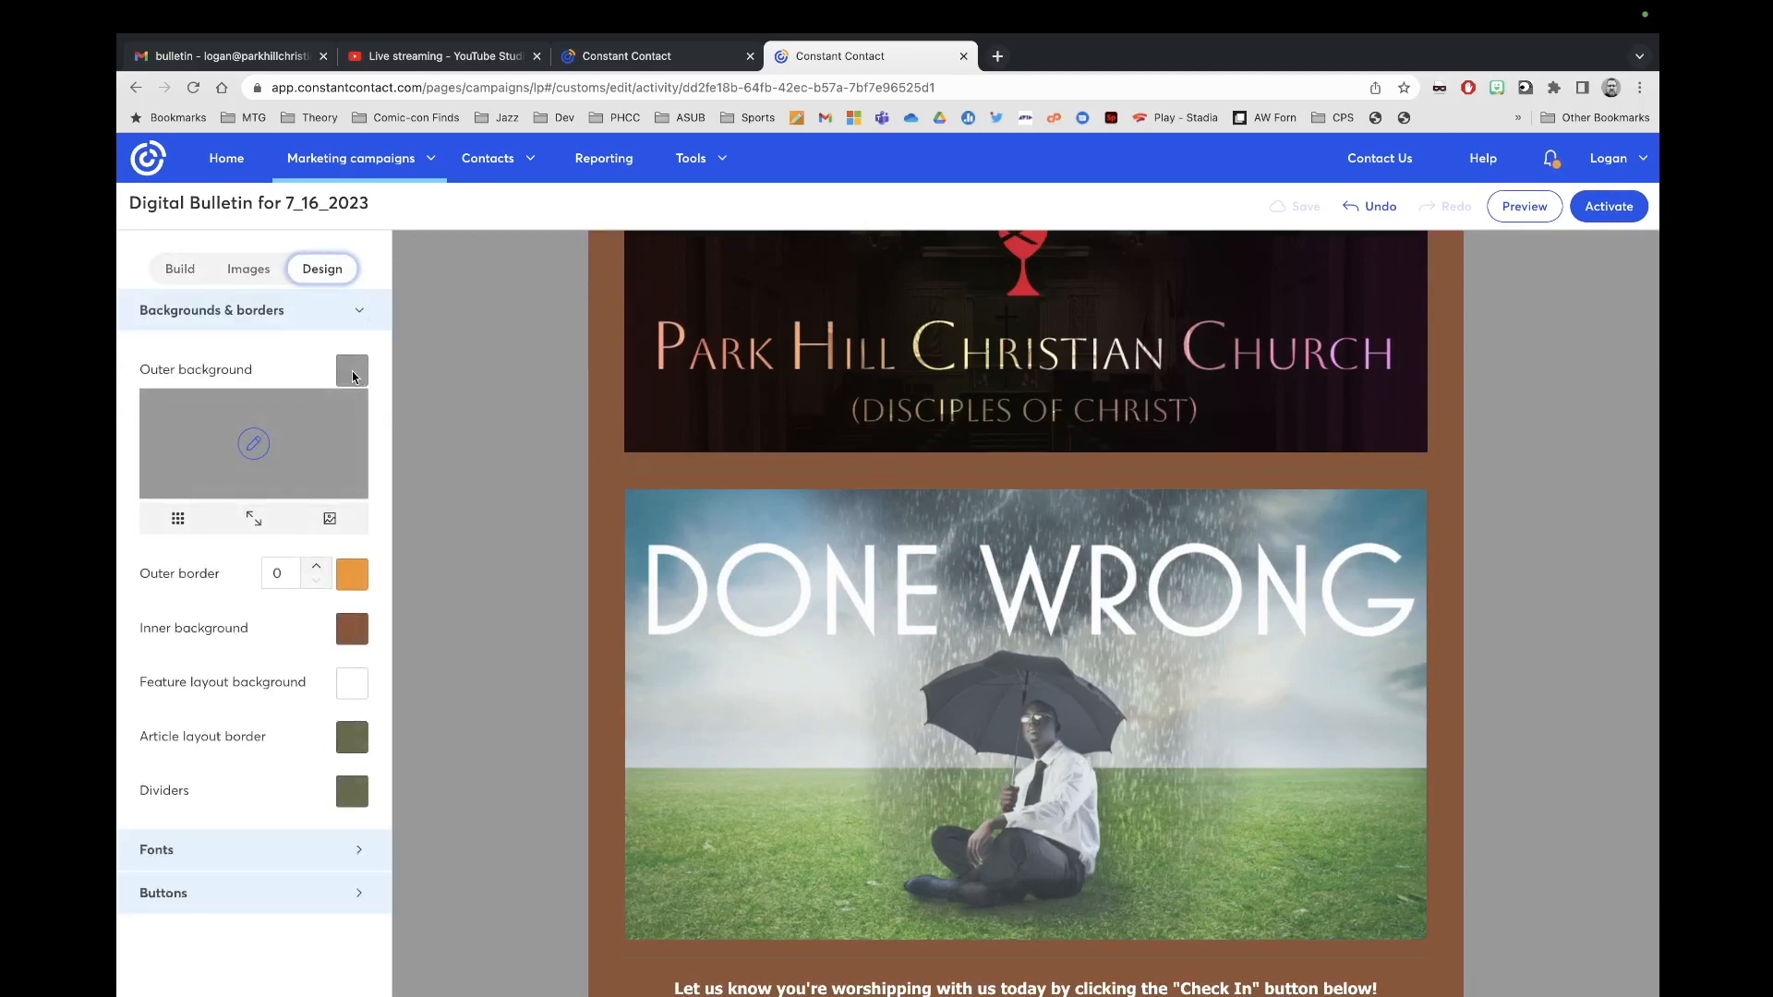
{"action": "left_click", "coordinate": [352, 371]}
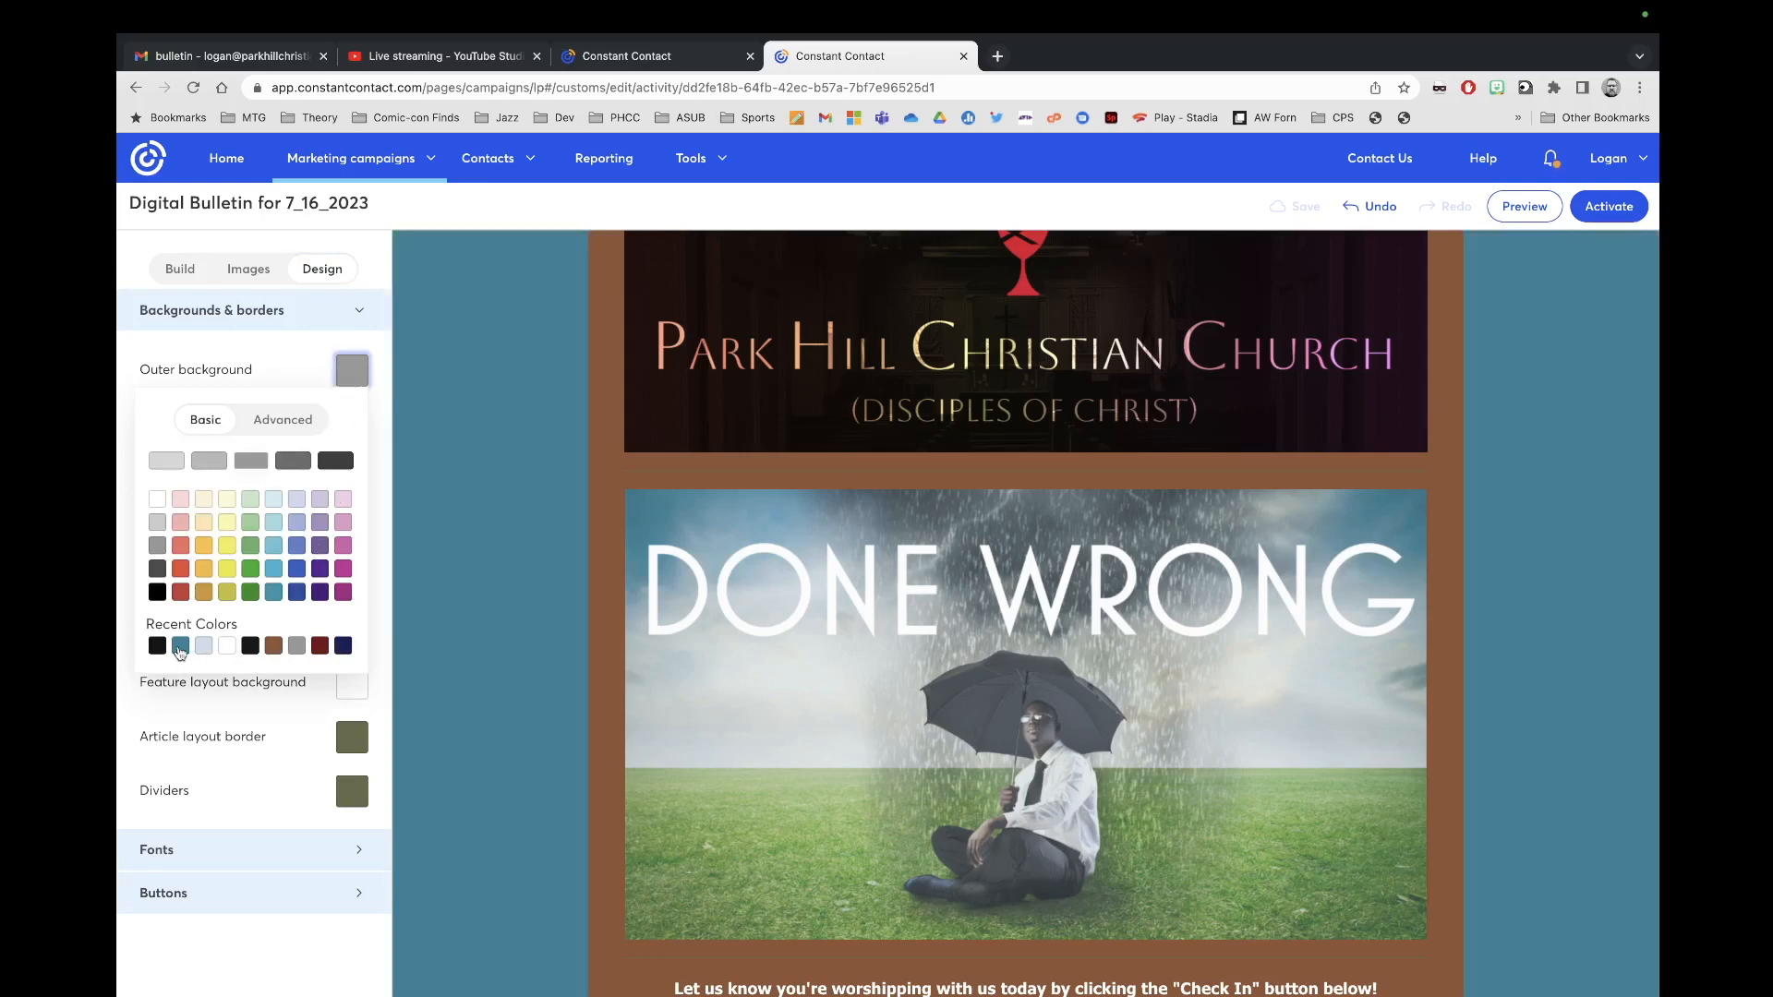
{"action": "left_click", "coordinate": [180, 648]}
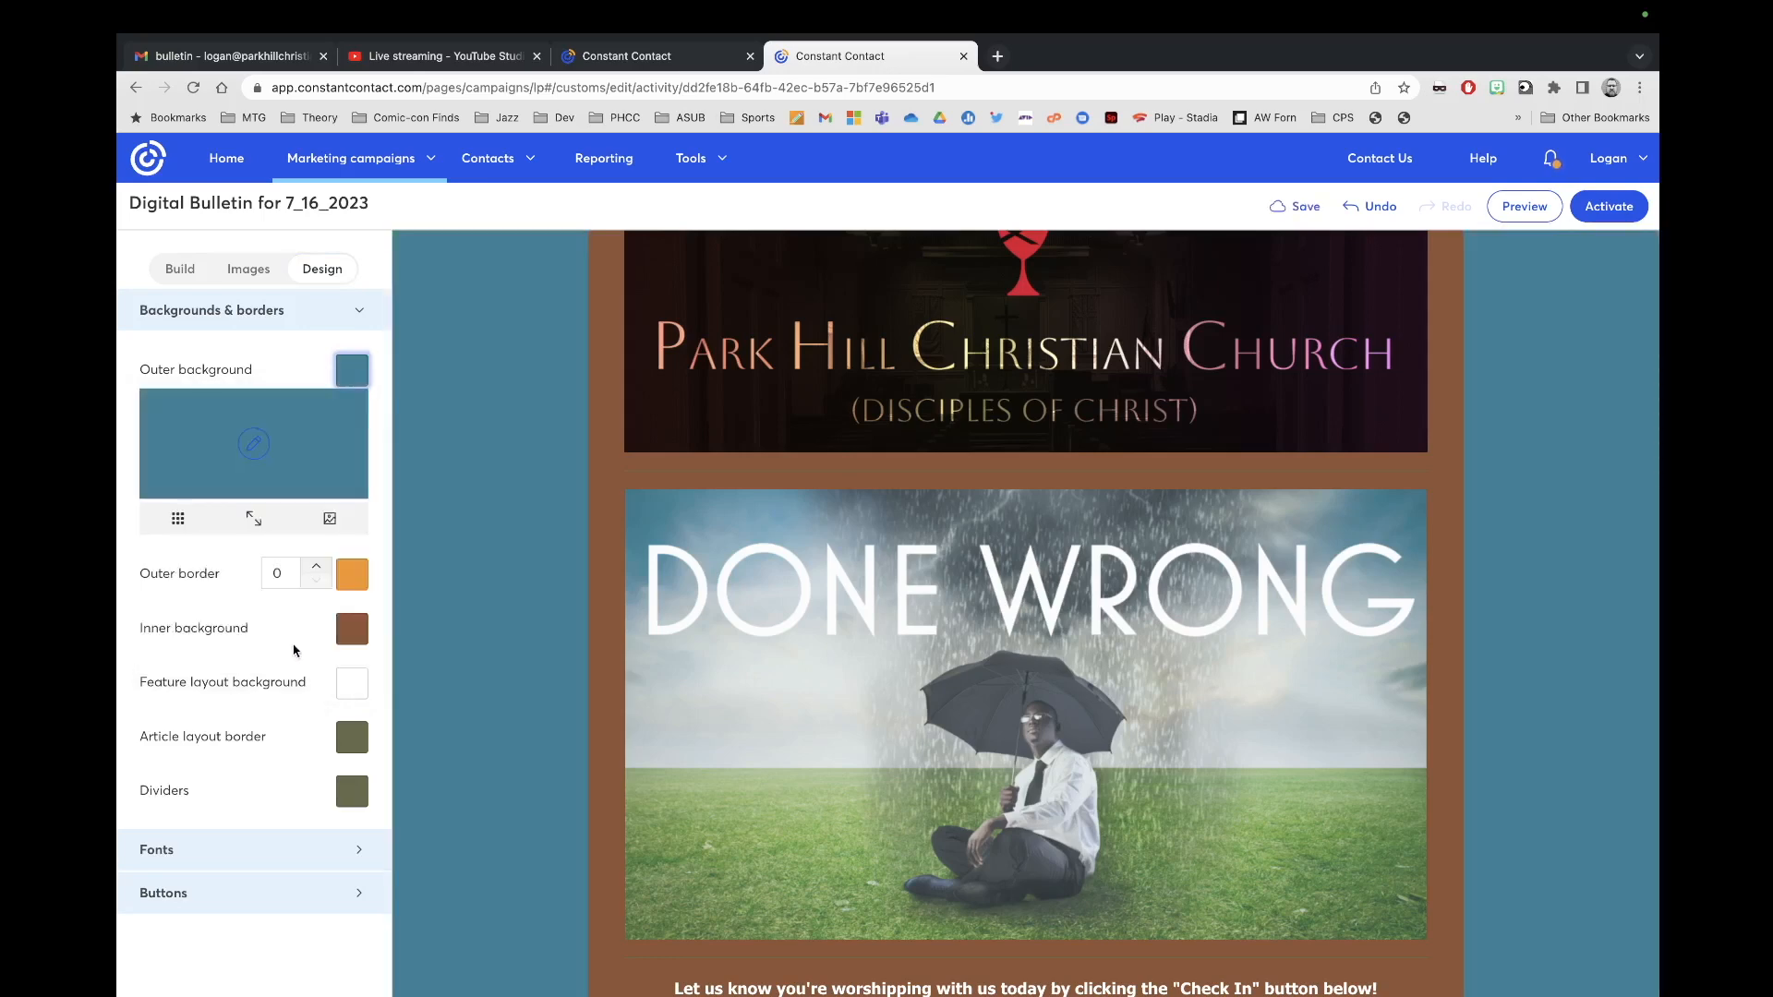
{"action": "left_click", "coordinate": [351, 636]}
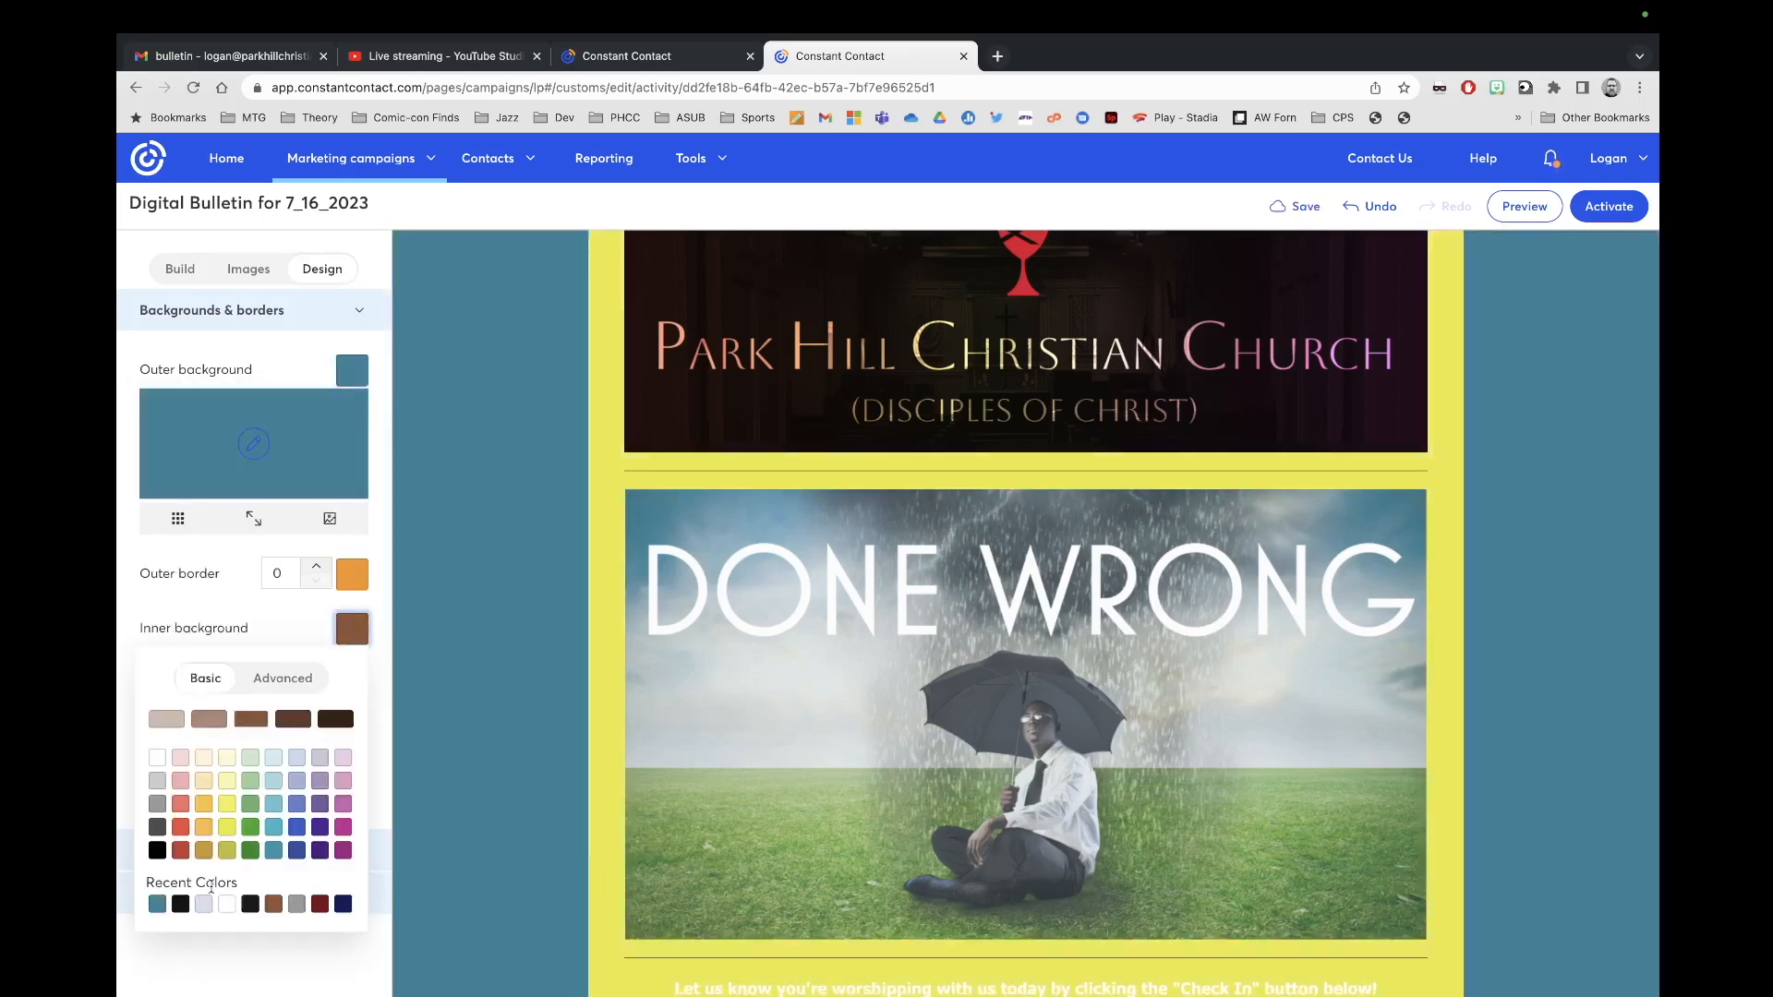
{"action": "left_click", "coordinate": [204, 905]}
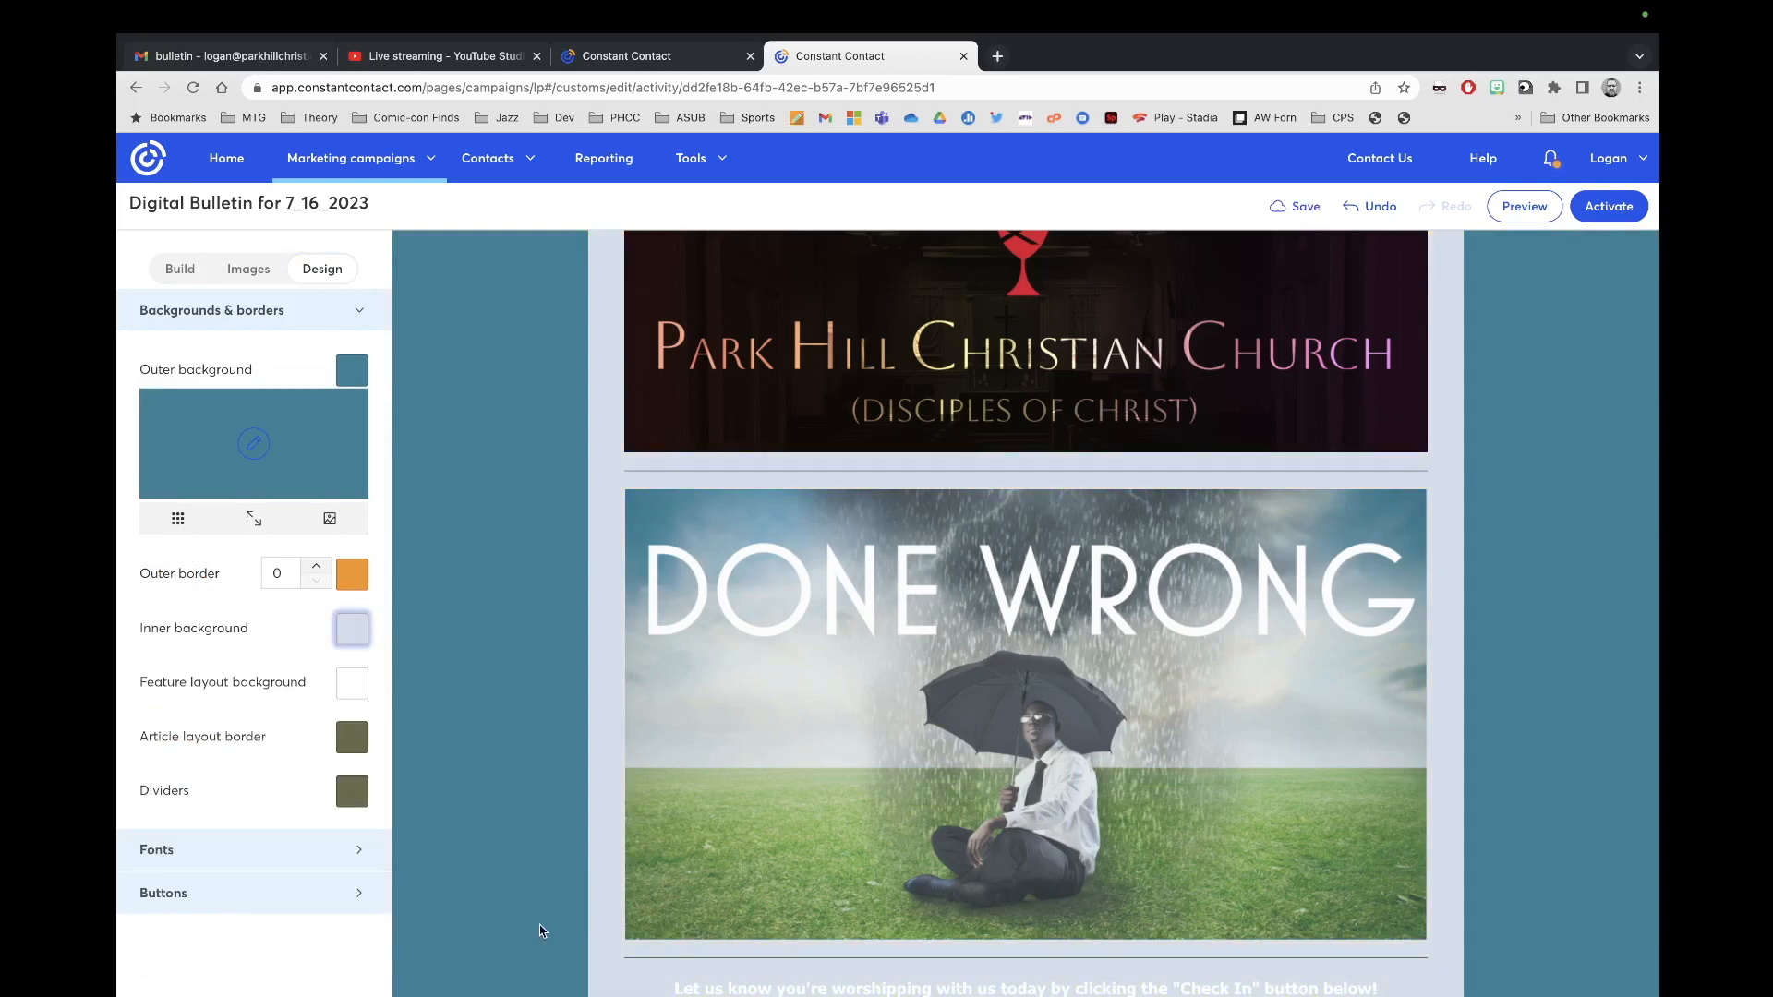
{"action": "scroll", "coordinate": [503, 916], "scroll_direction": "down", "scroll_amount": 4}
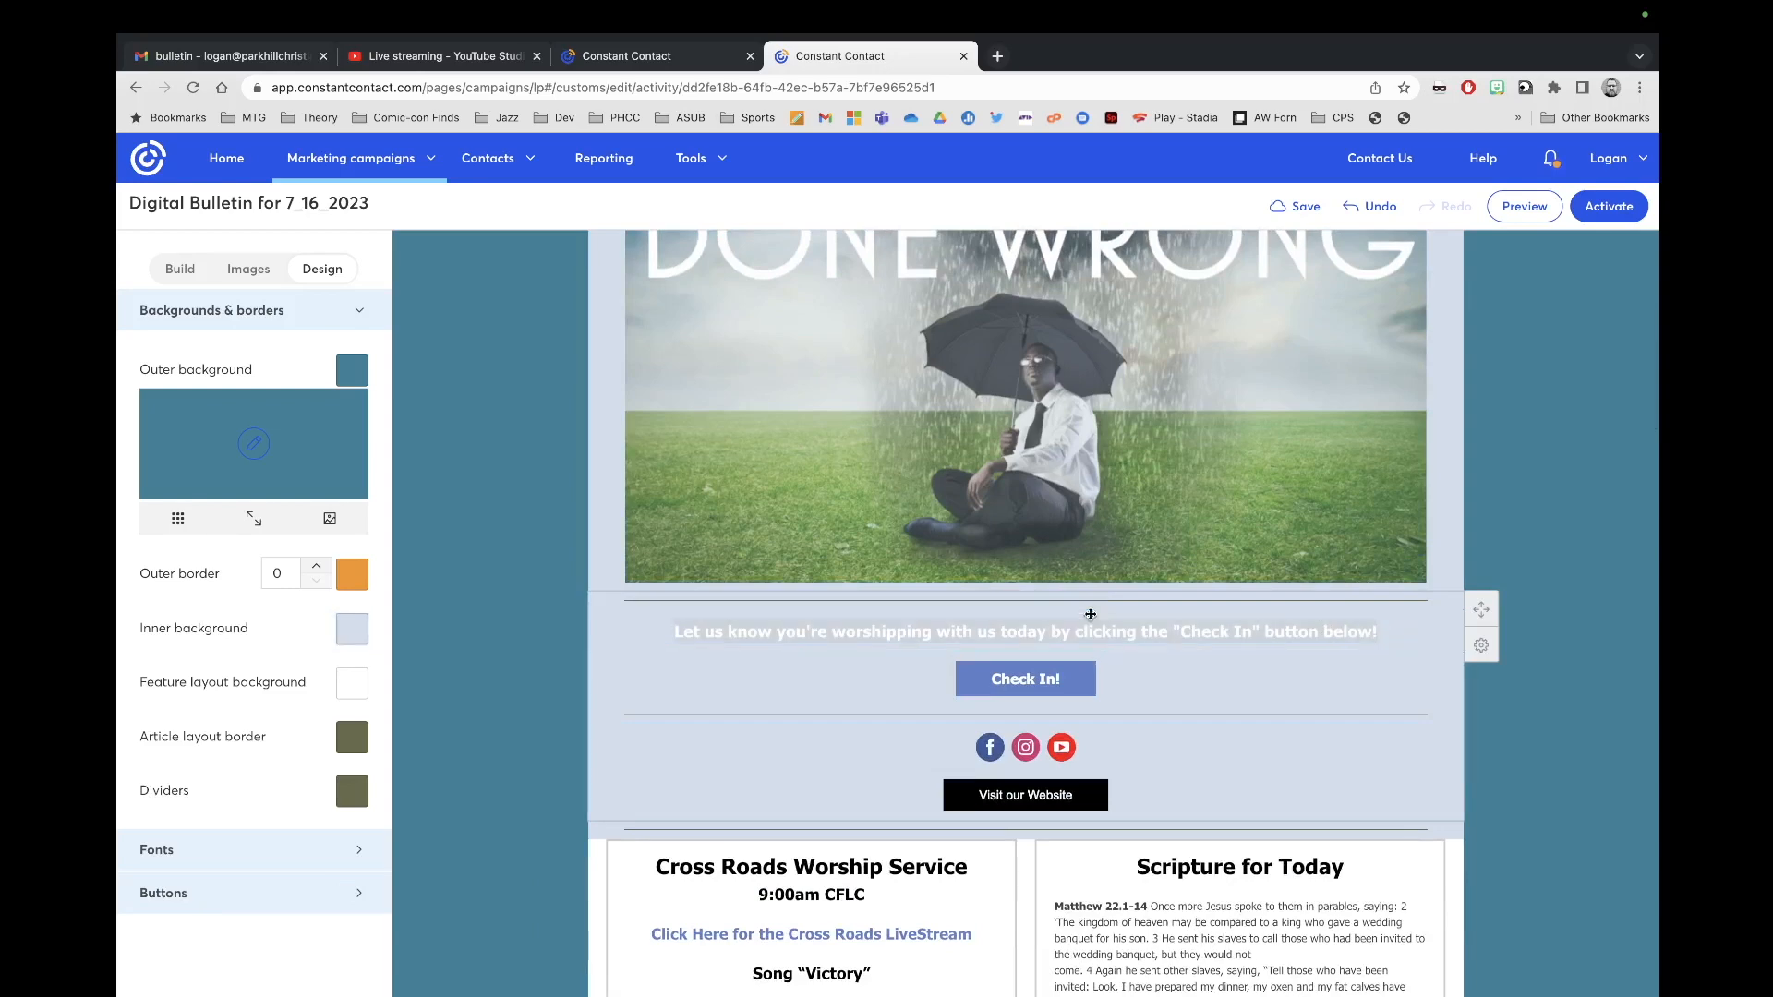
Step: Make the 'Let us know you're worshipping with us today' check-in text teal
{"action": "left_click", "coordinate": [817, 634]}
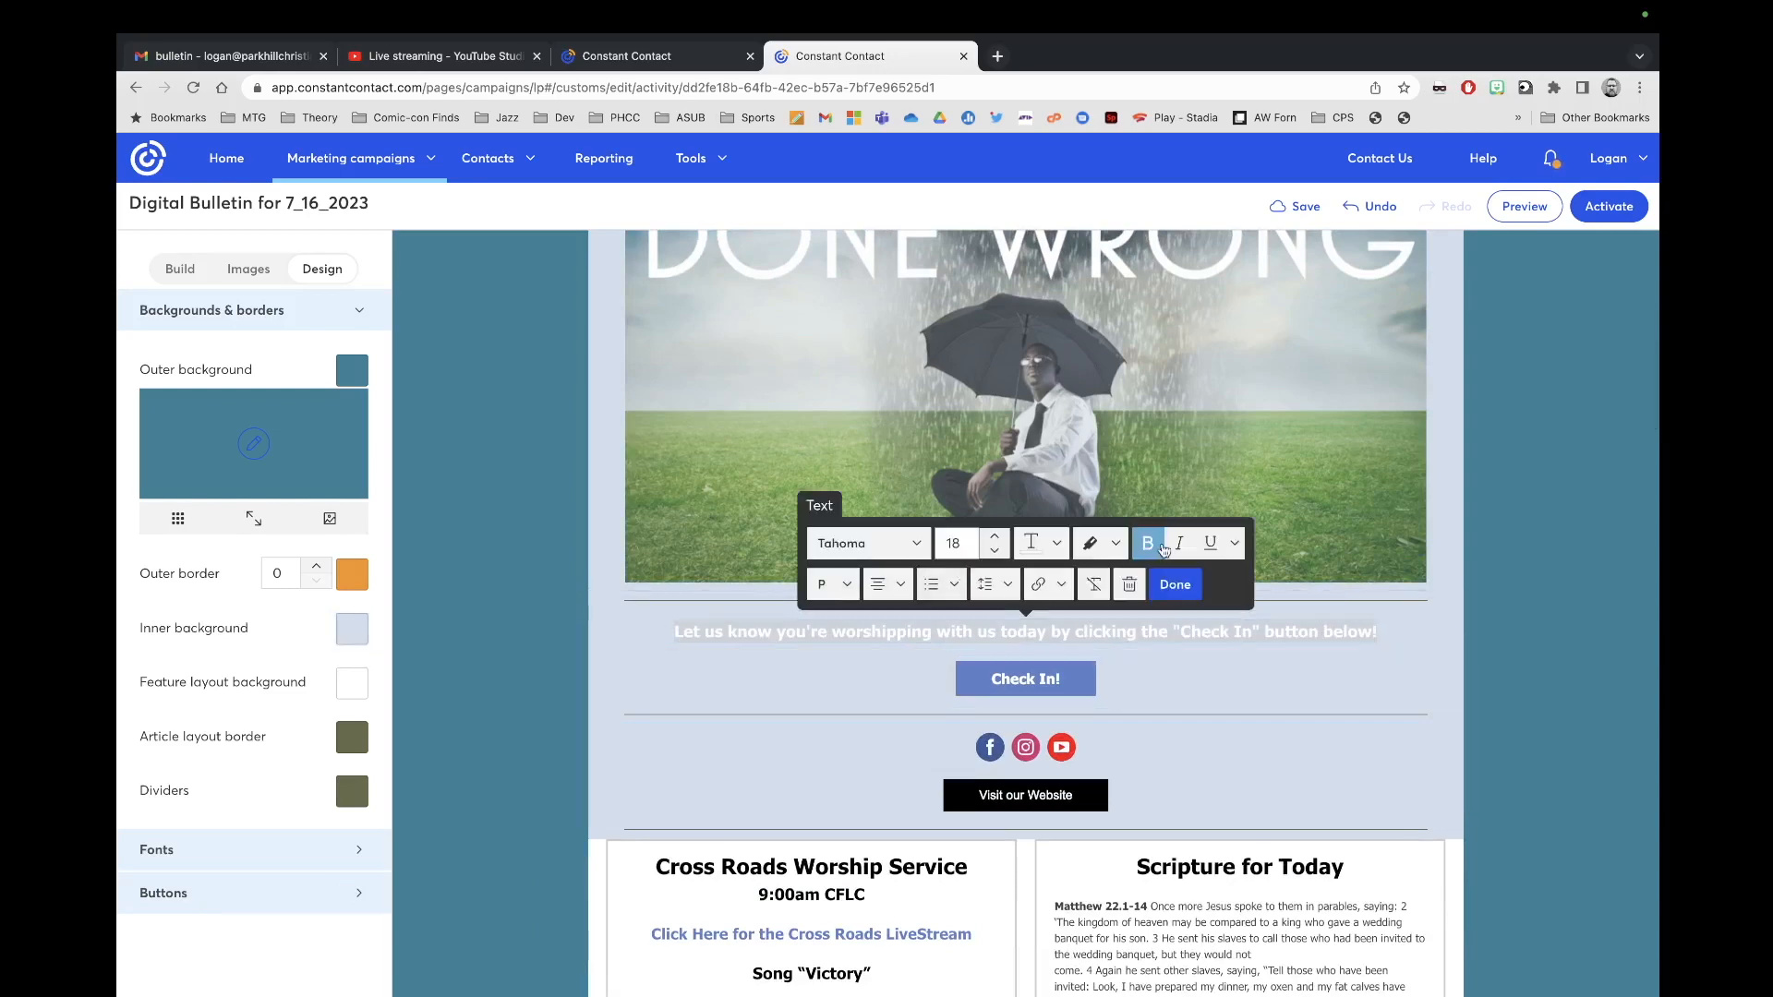
{"action": "left_click", "coordinate": [1043, 543]}
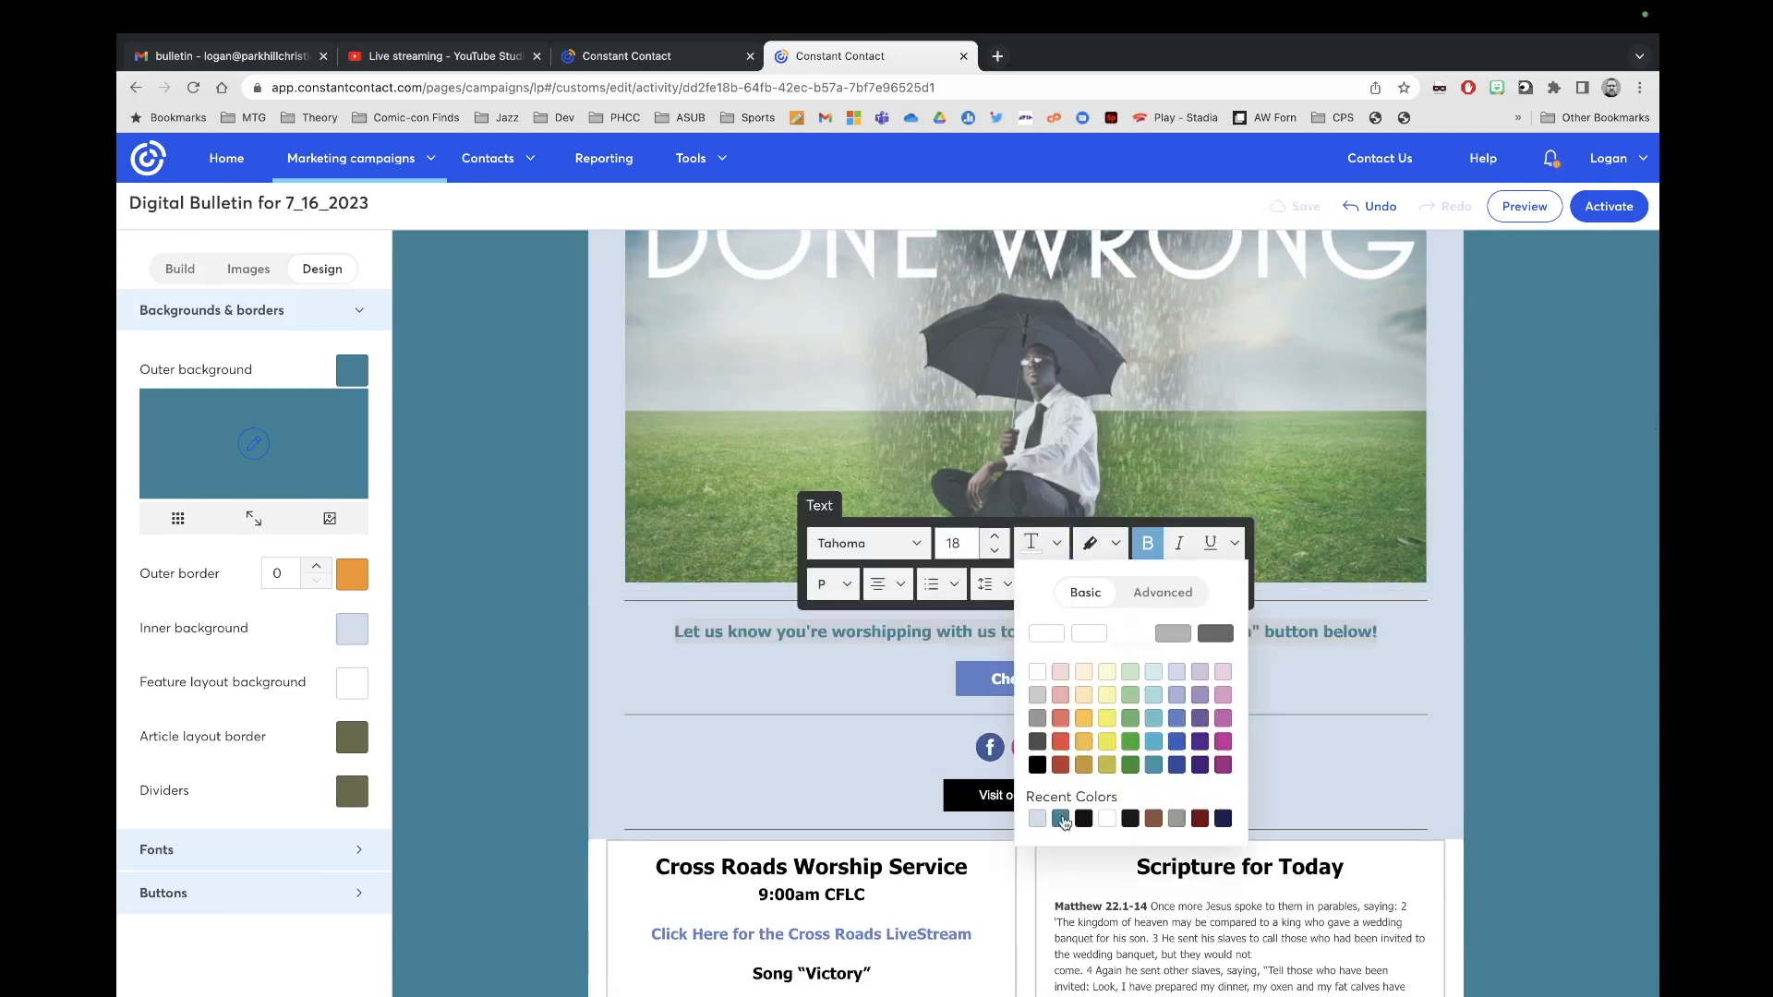
{"action": "left_click", "coordinate": [1060, 818]}
{"action": "left_click", "coordinate": [1195, 591]}
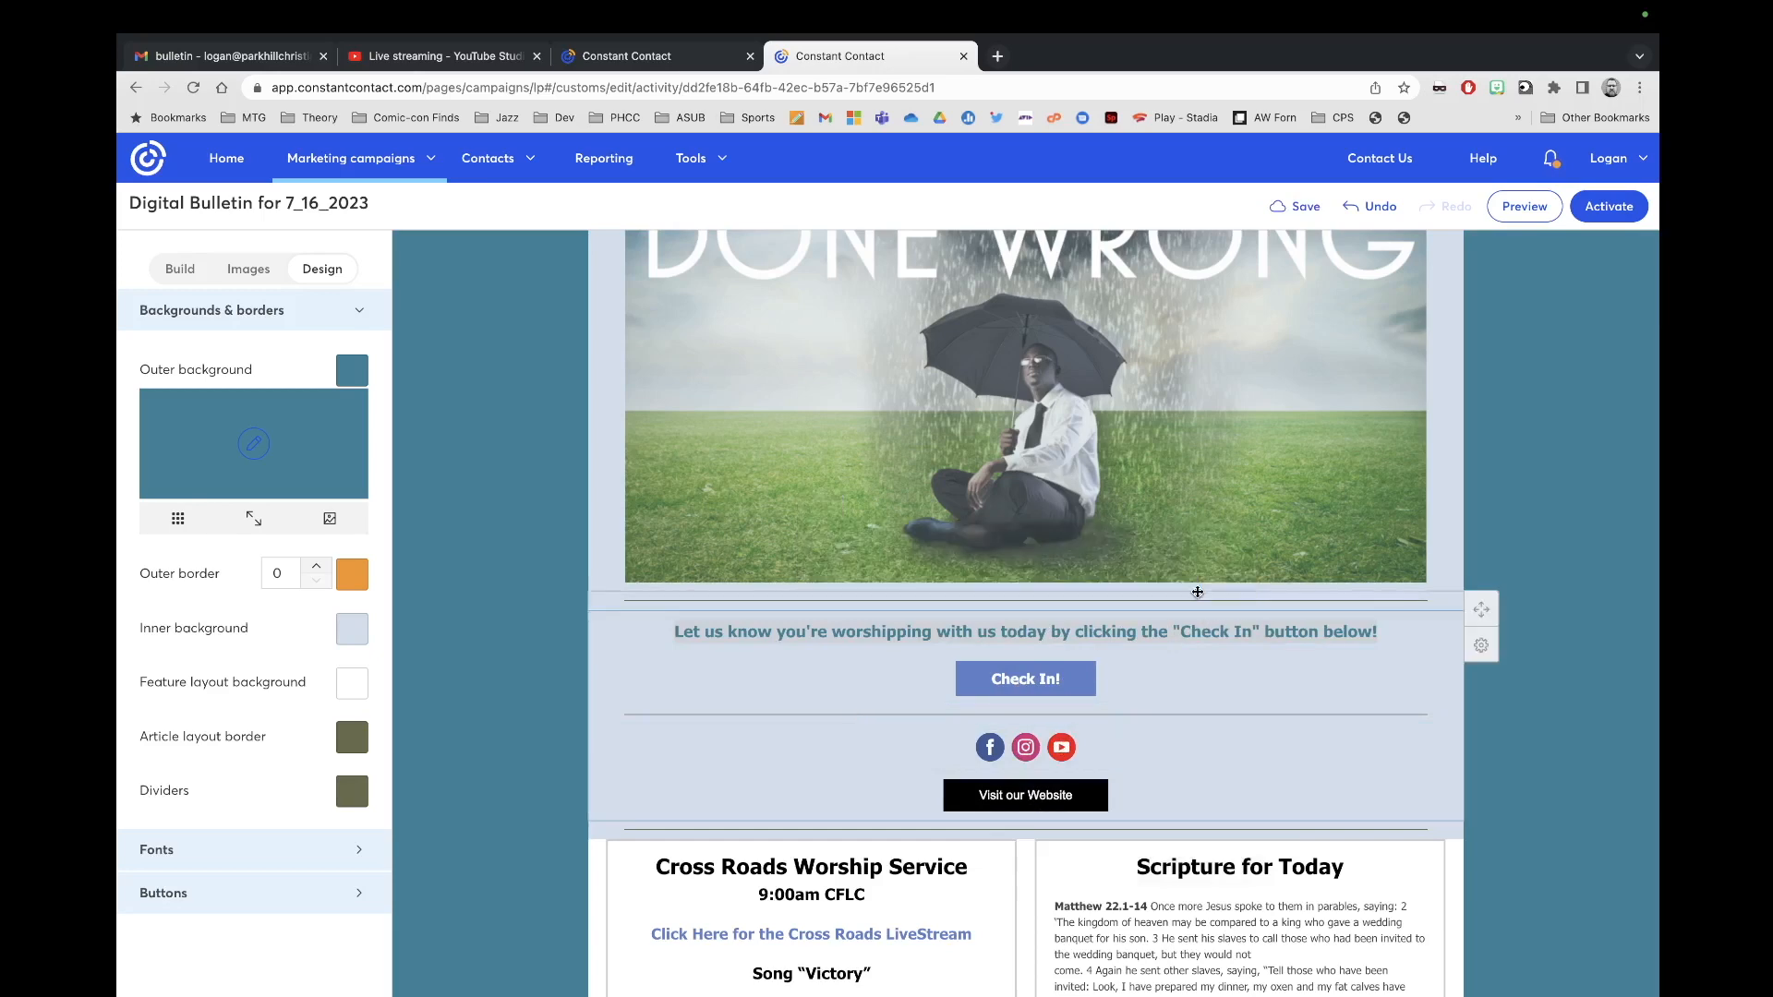
{"action": "scroll", "coordinate": [1165, 621], "scroll_direction": "down", "scroll_amount": 2}
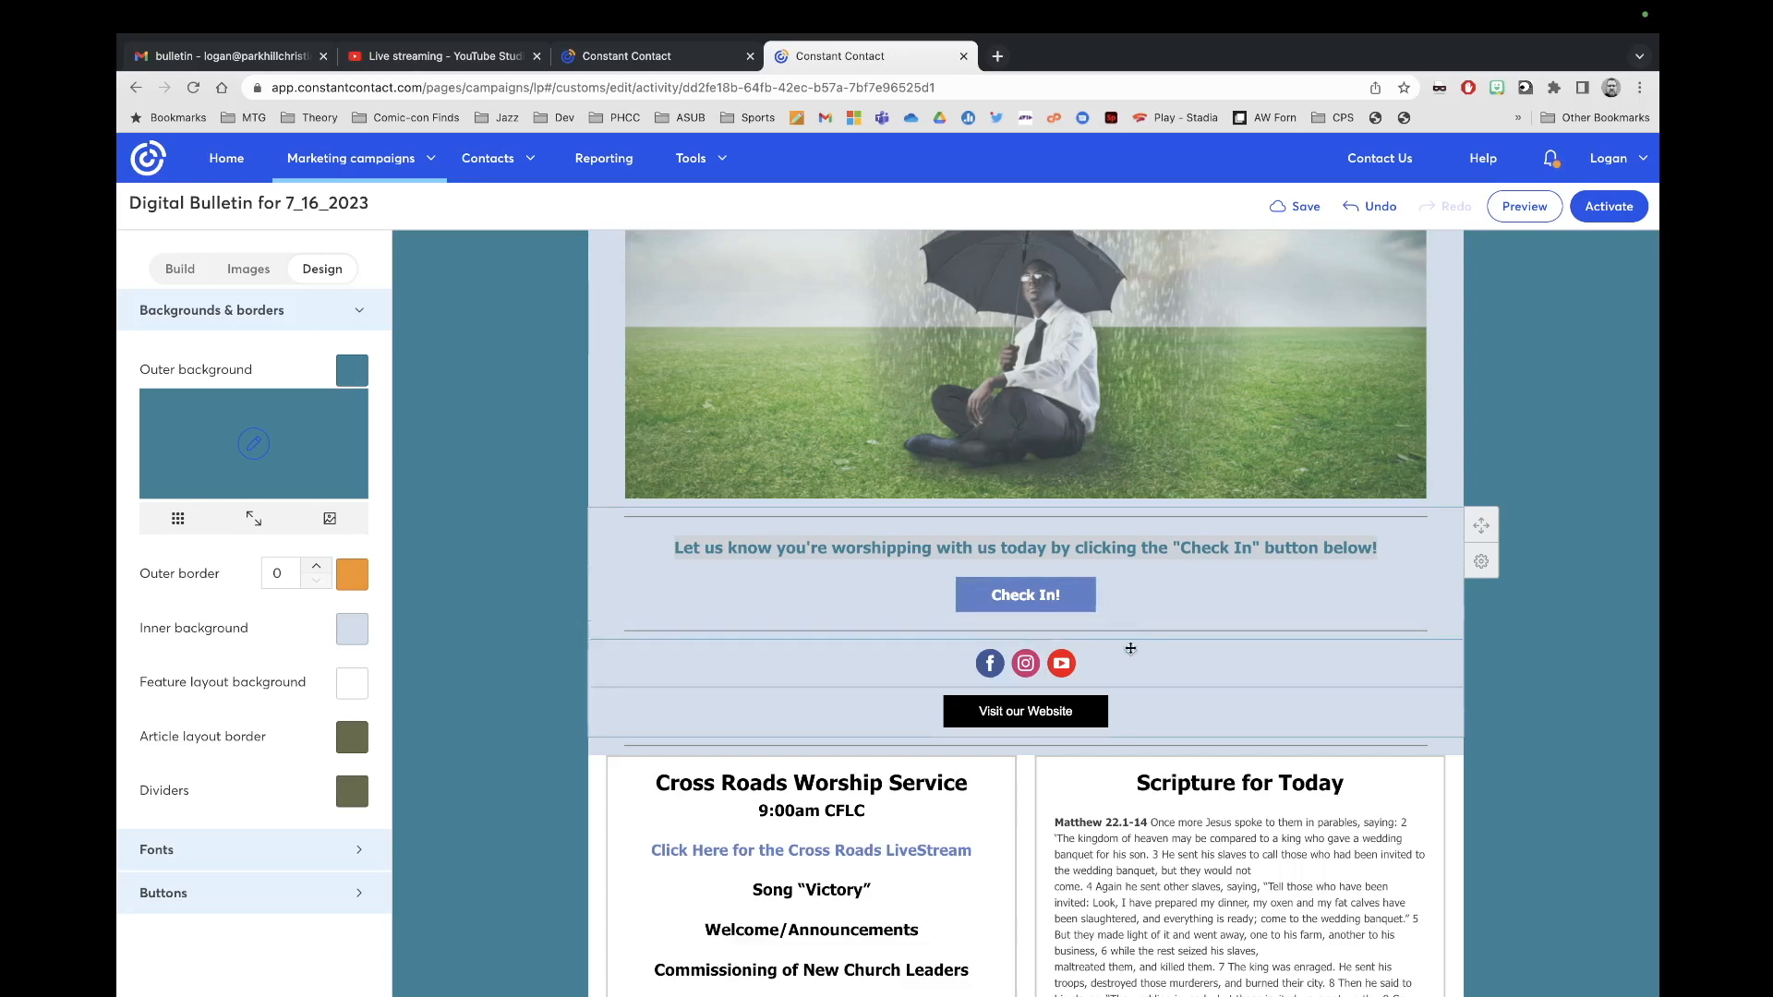
{"action": "scroll", "coordinate": [1130, 588], "scroll_direction": "down", "scroll_amount": 3}
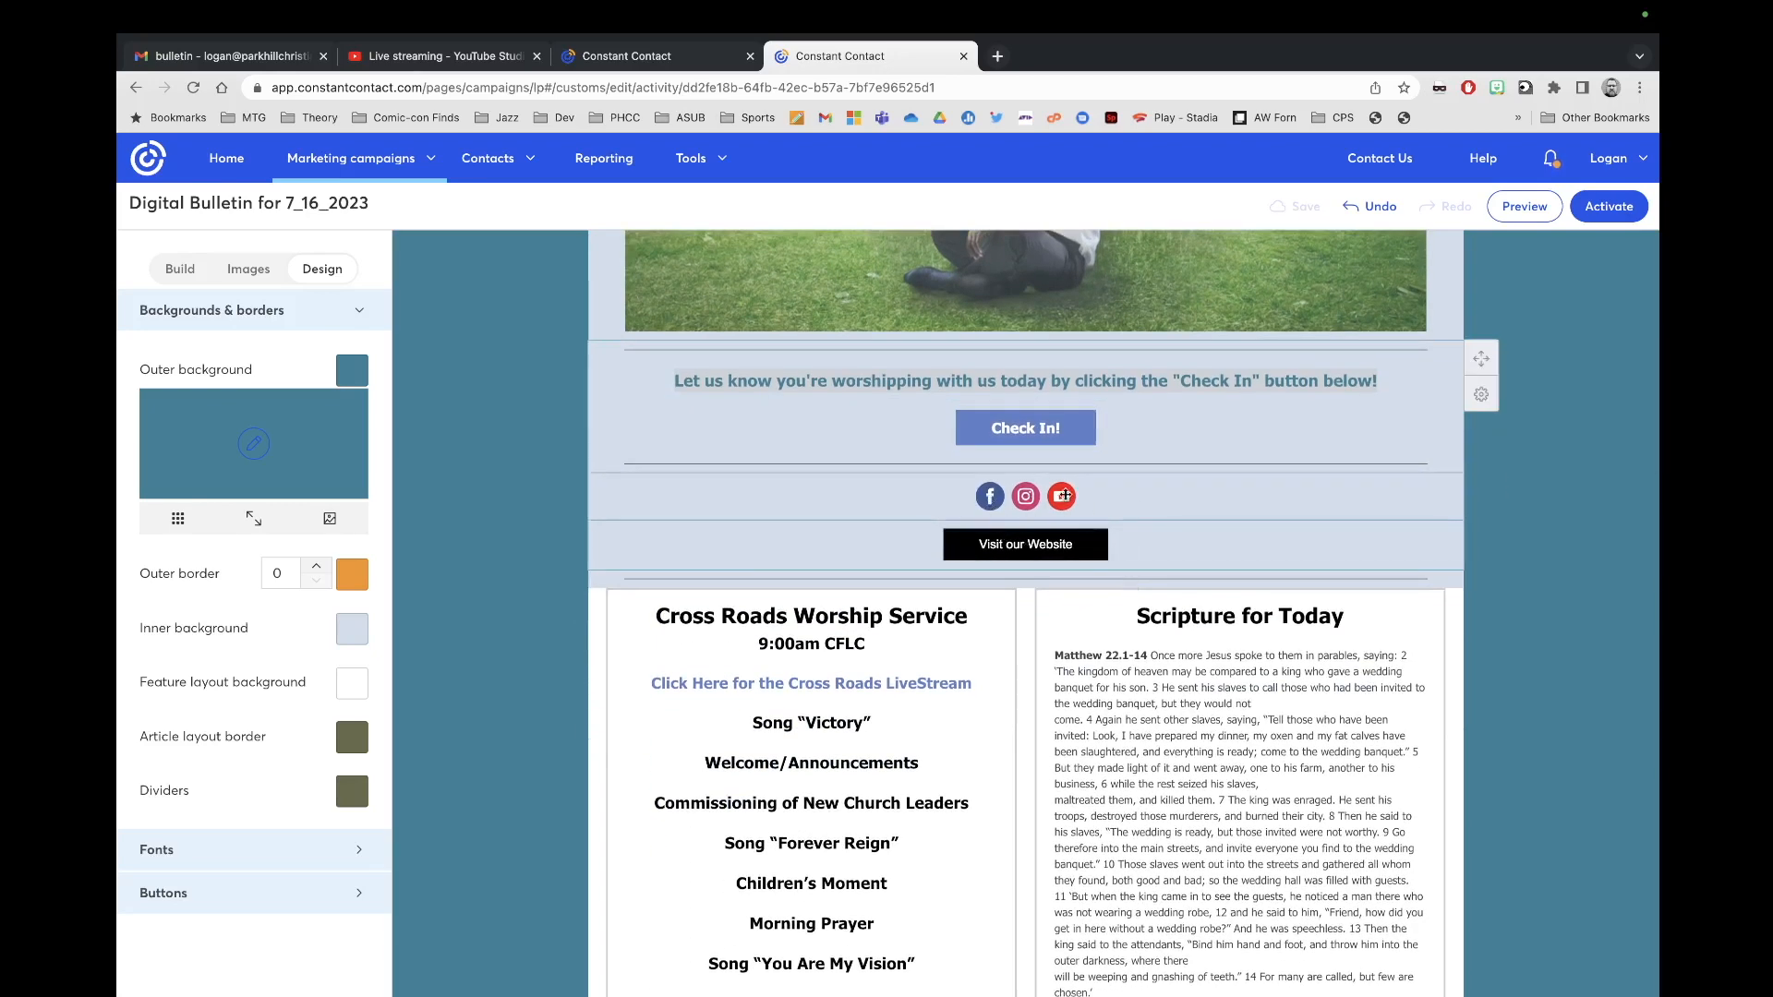
{"action": "scroll", "coordinate": [1215, 576], "scroll_direction": "down", "scroll_amount": 3}
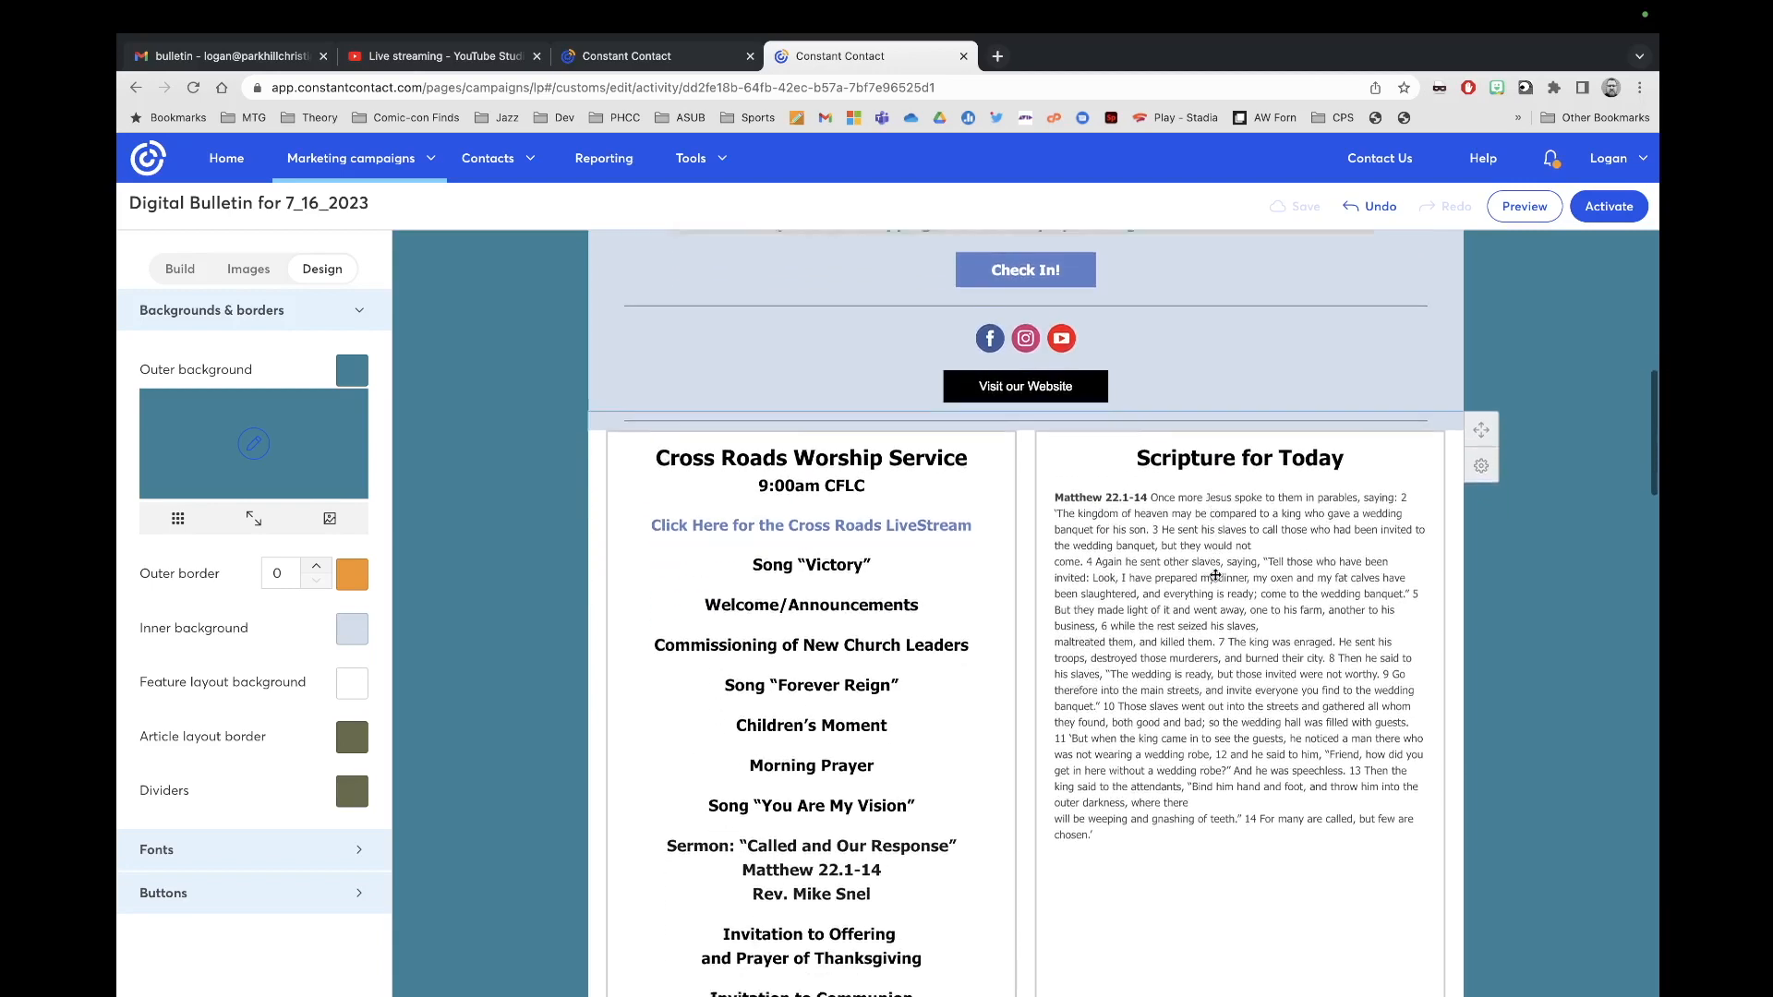
{"action": "scroll", "coordinate": [1215, 576], "scroll_direction": "down", "scroll_amount": 3}
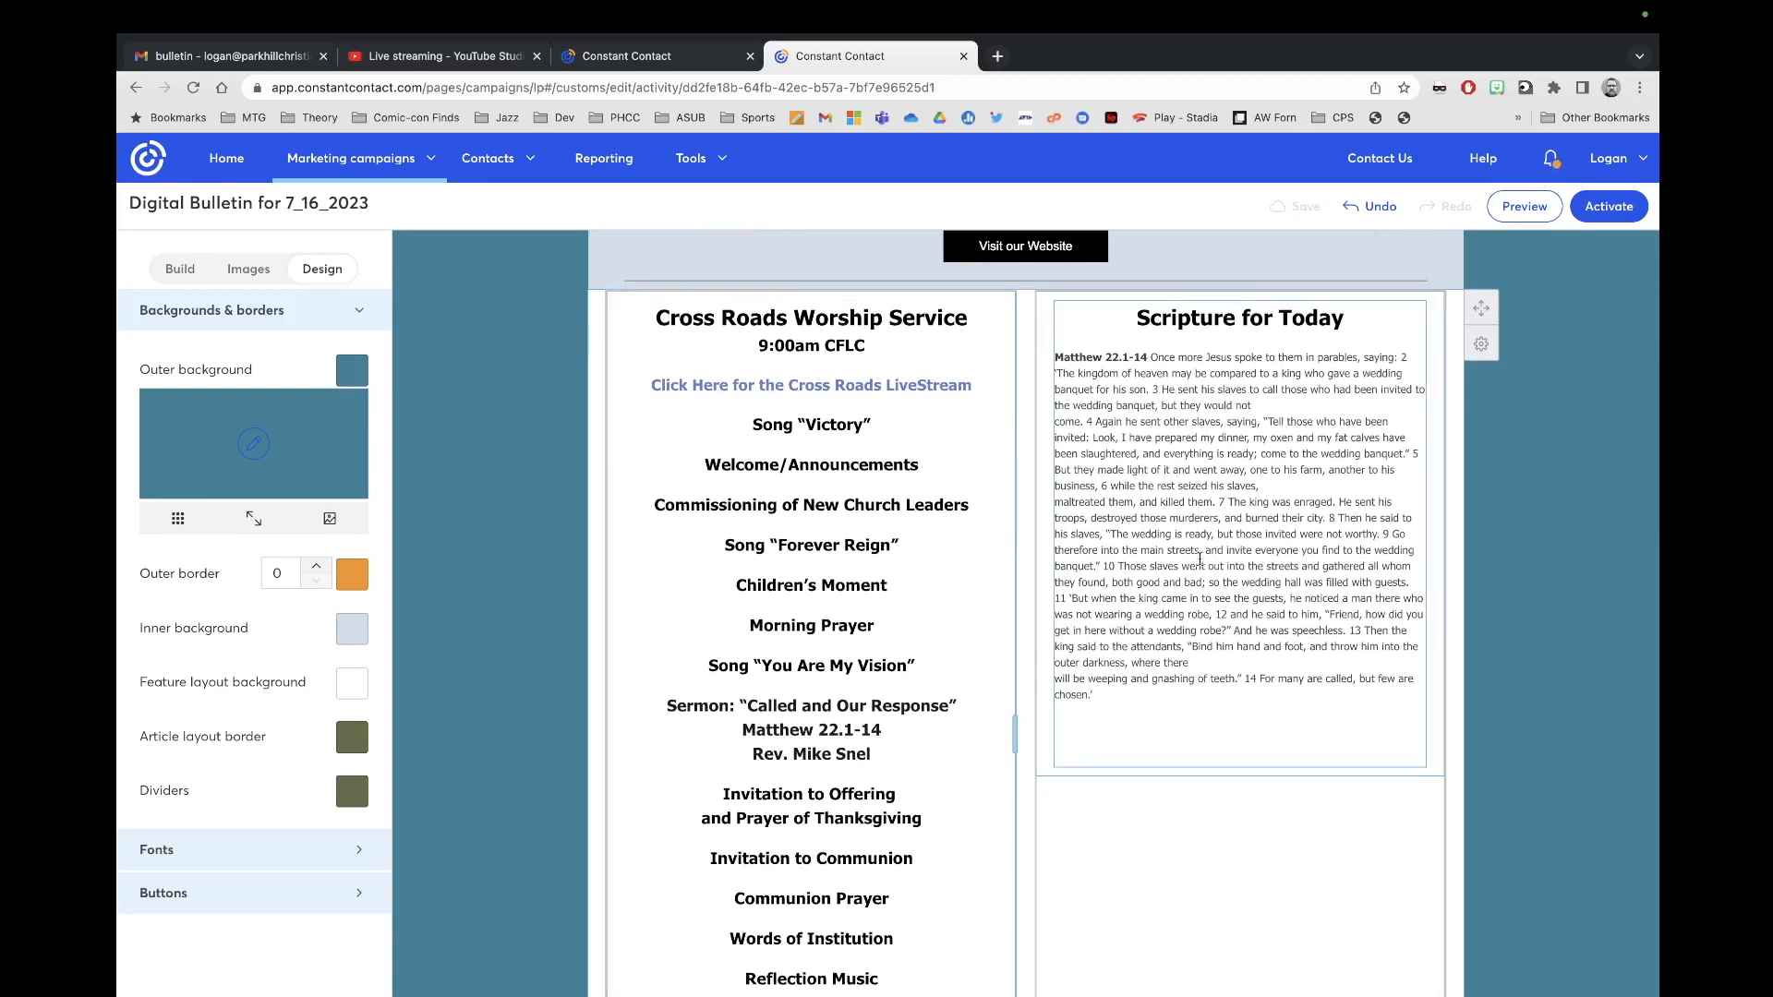
{"action": "scroll", "coordinate": [1099, 686], "scroll_direction": "down", "scroll_amount": 3}
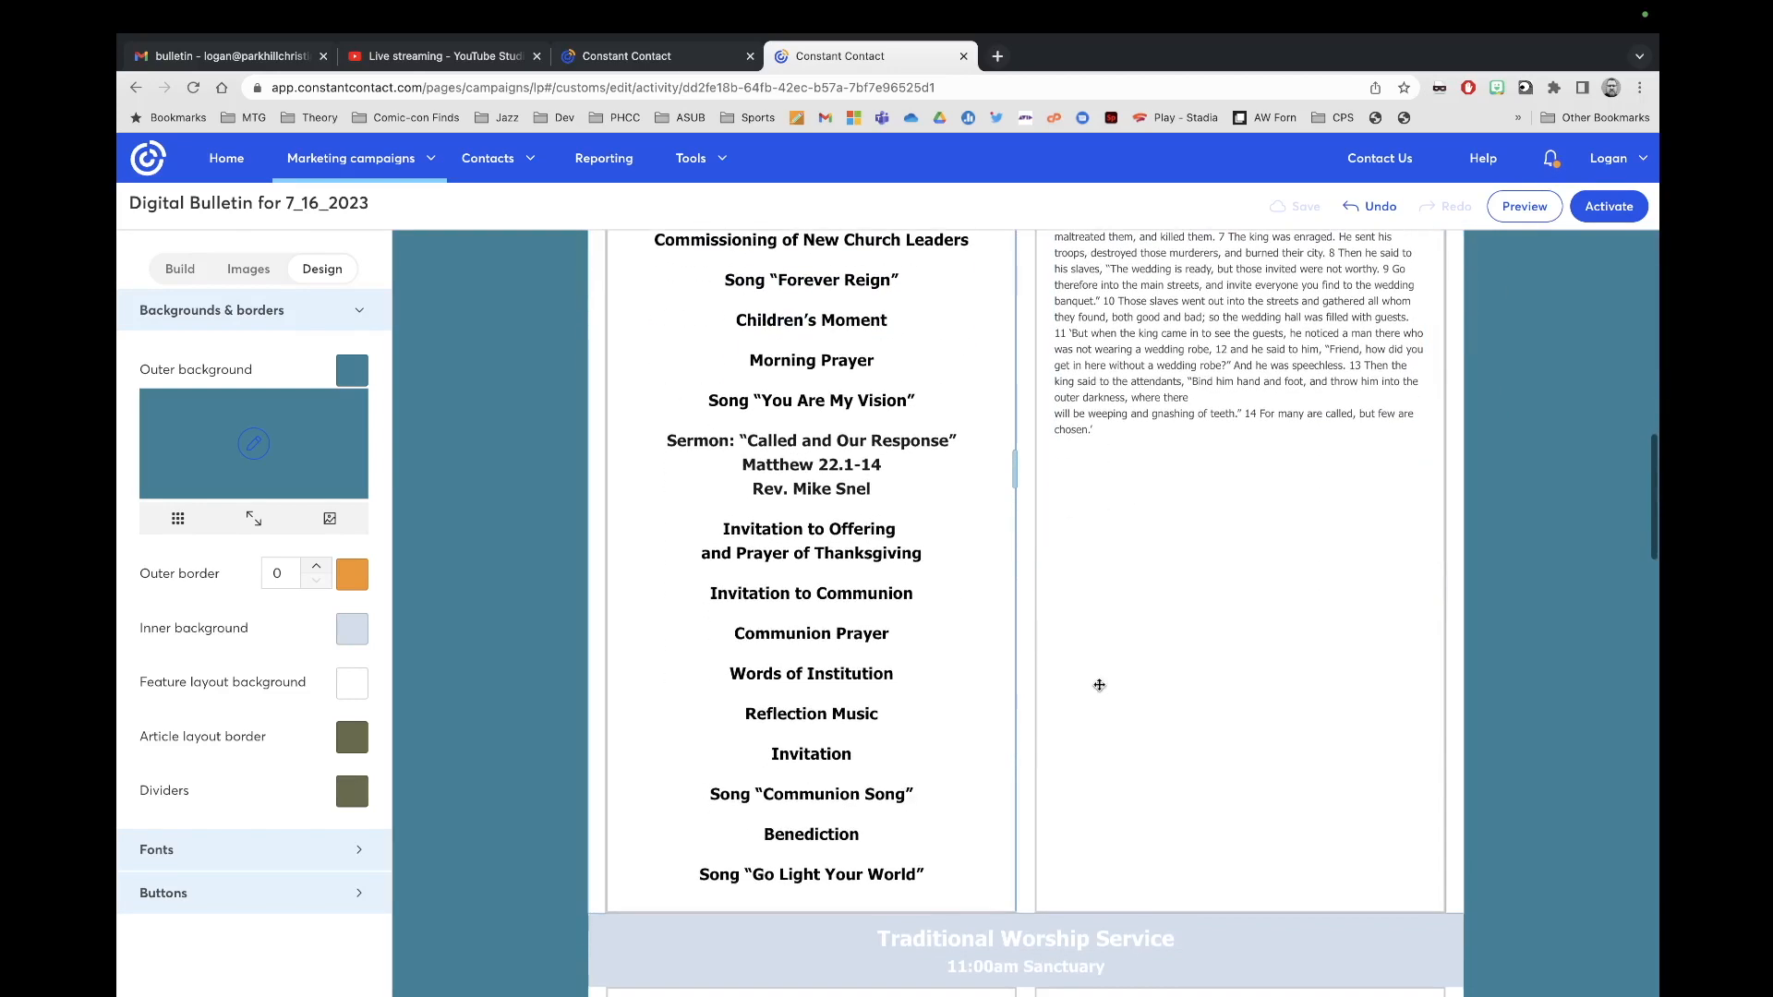
{"action": "scroll", "coordinate": [901, 458], "scroll_direction": "up", "scroll_amount": 1}
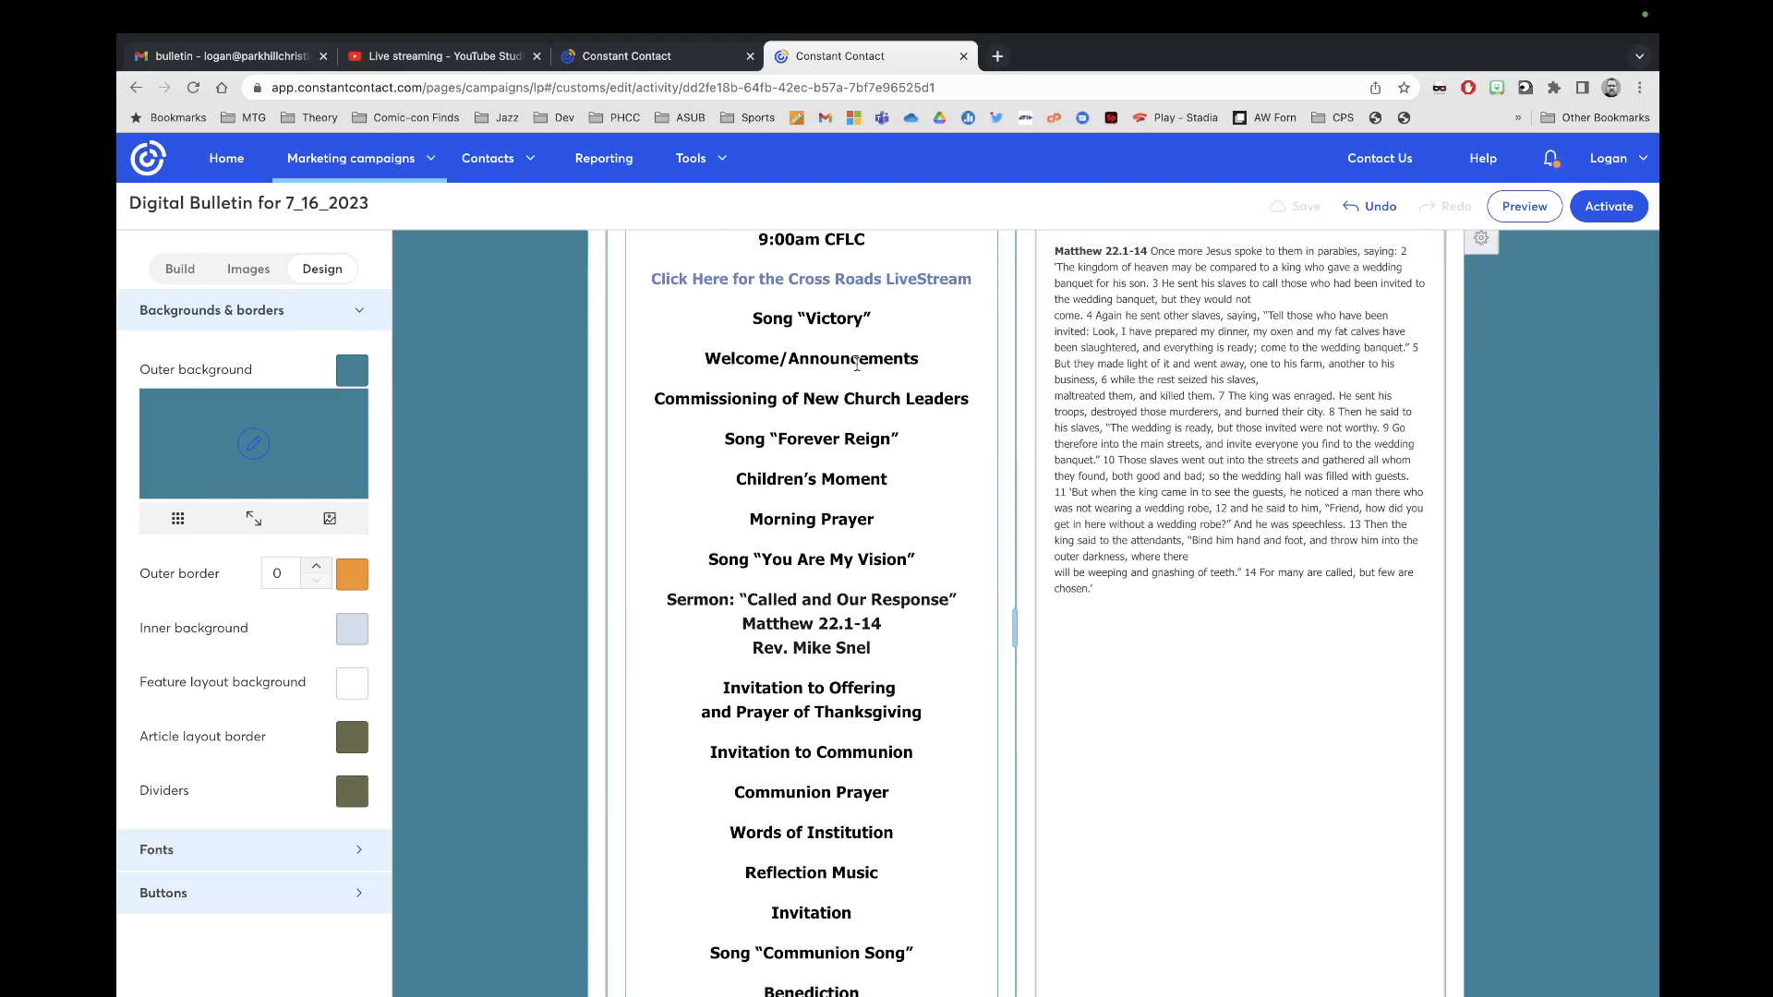
{"action": "scroll", "coordinate": [857, 363], "scroll_direction": "up", "scroll_amount": 1}
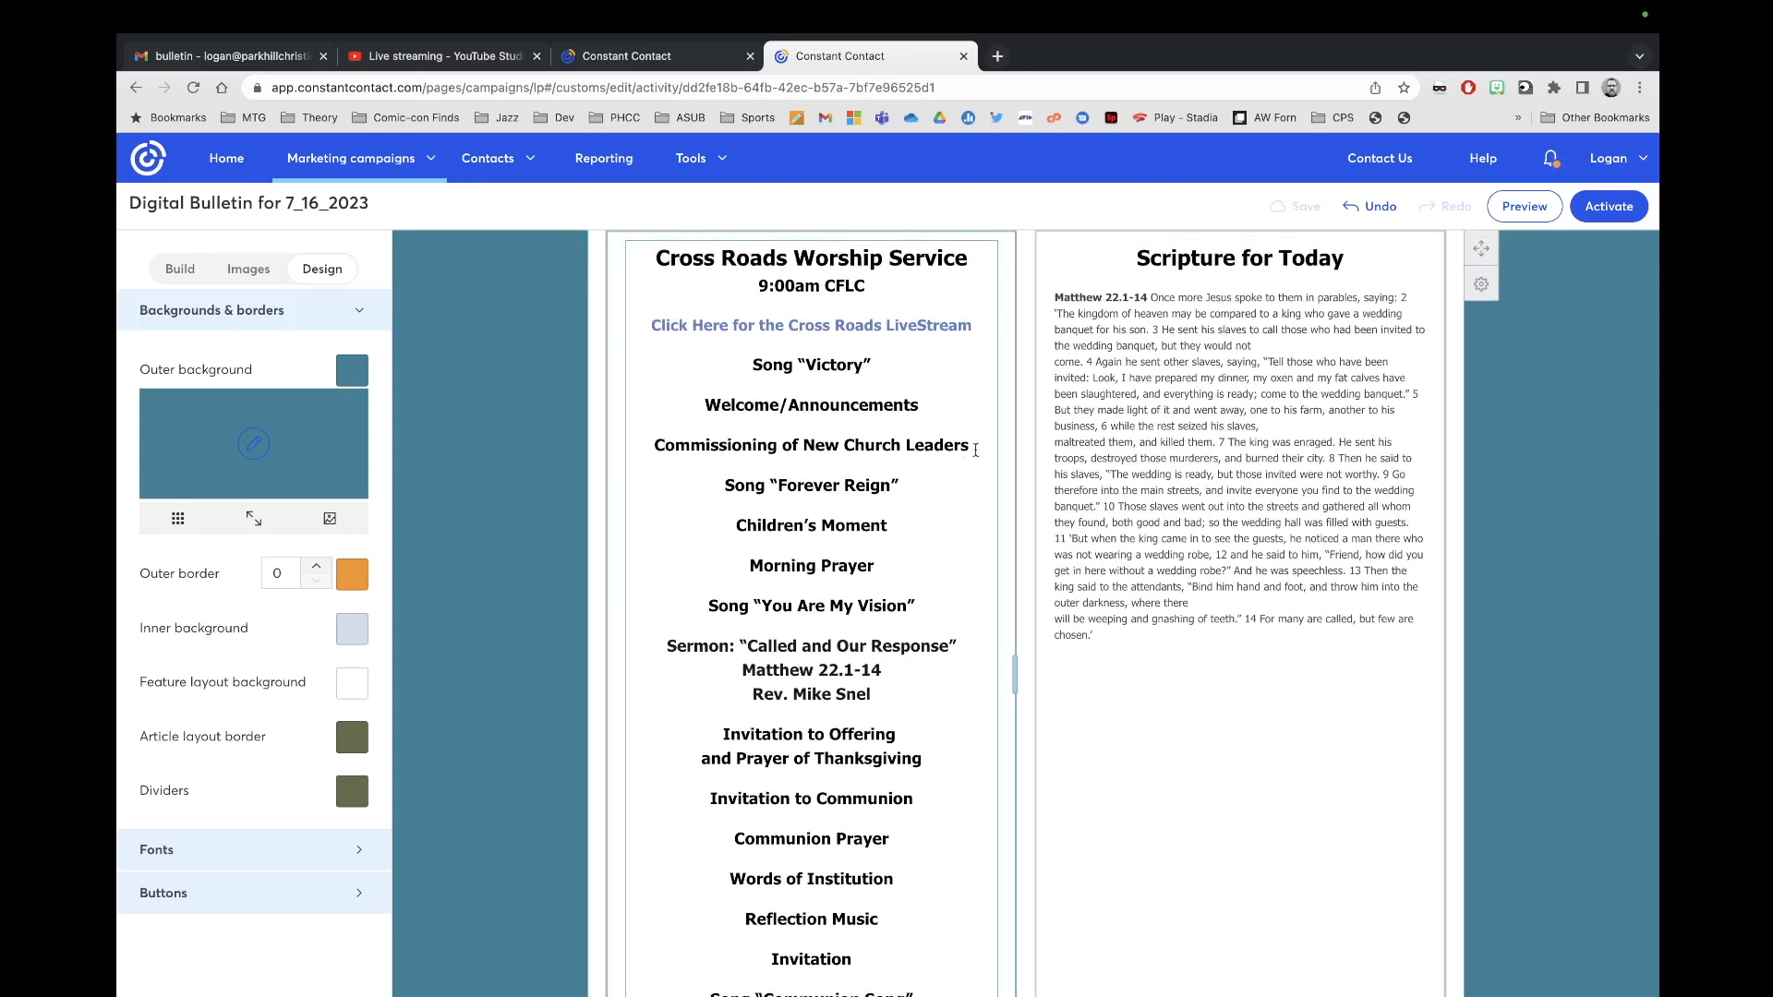
Step: Delete the Commissioning of New Church Leaders line from the service text
{"action": "left_click_drag", "start_coordinate": [977, 448], "coordinate": [633, 424]}
{"action": "key", "text": "BackSpace"}
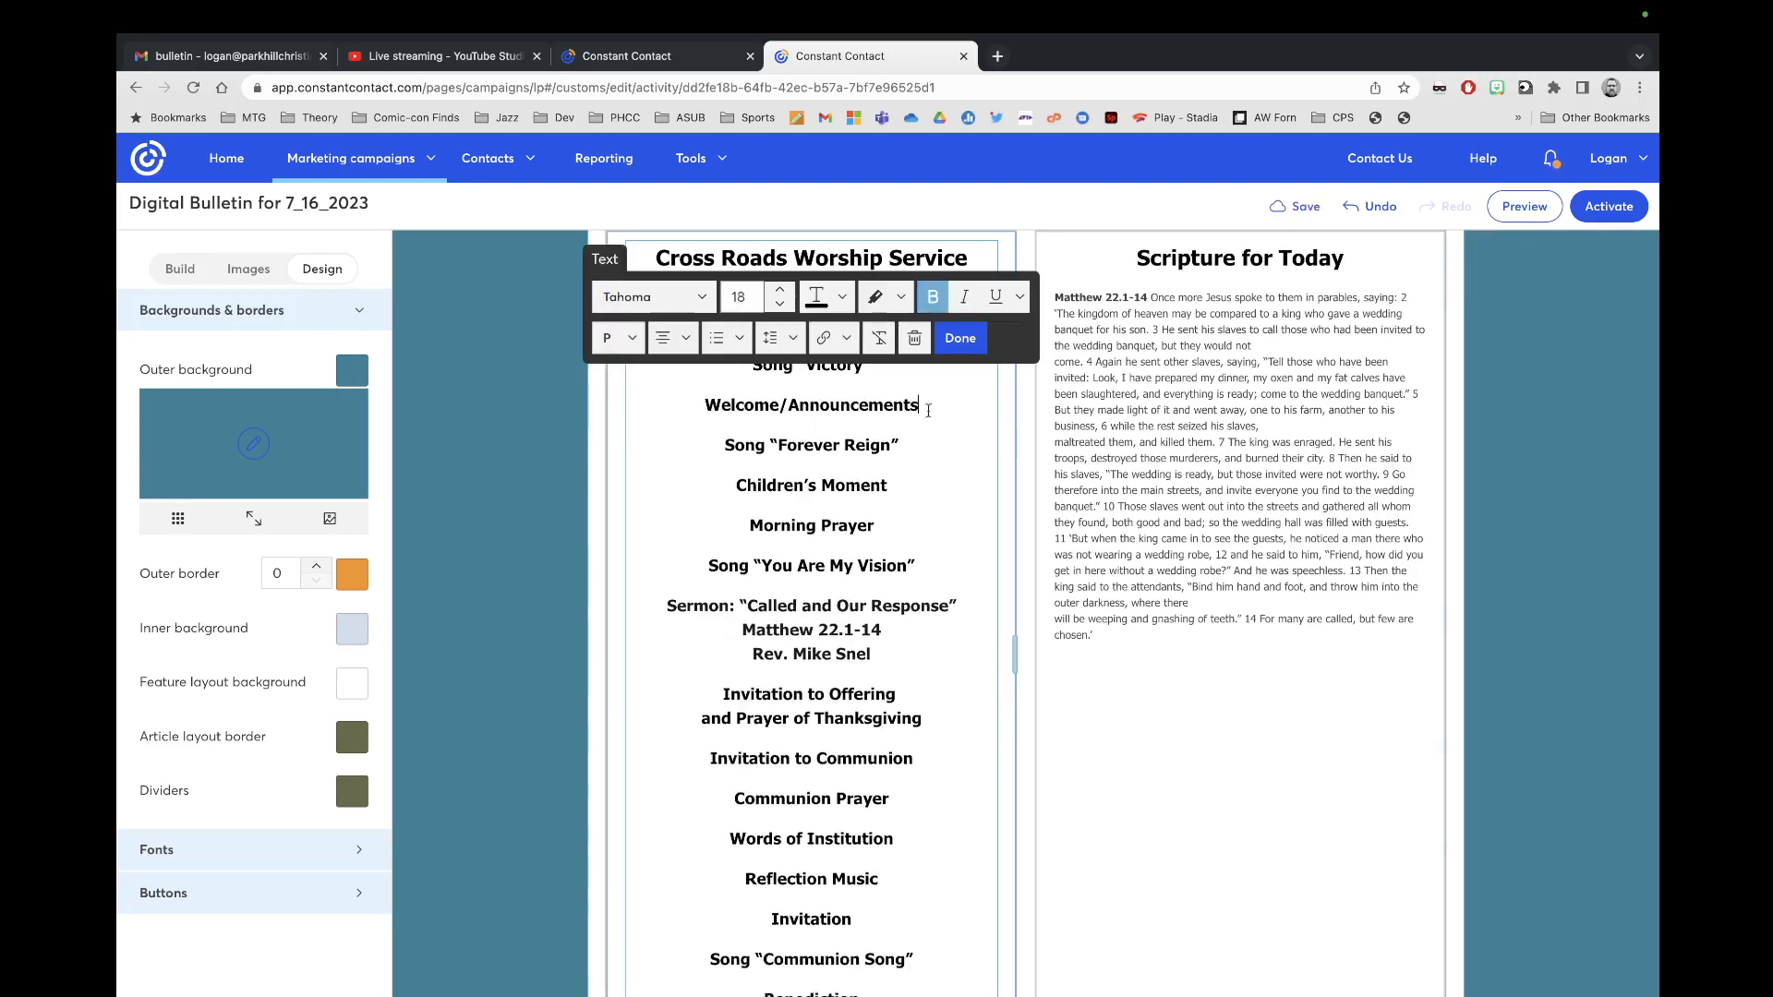
{"action": "left_click", "coordinate": [958, 339]}
Step: Relink the Cross Roads LiveStream text to the stream's shareable link copied from YouTube Studio
{"action": "left_click", "coordinate": [947, 325]}
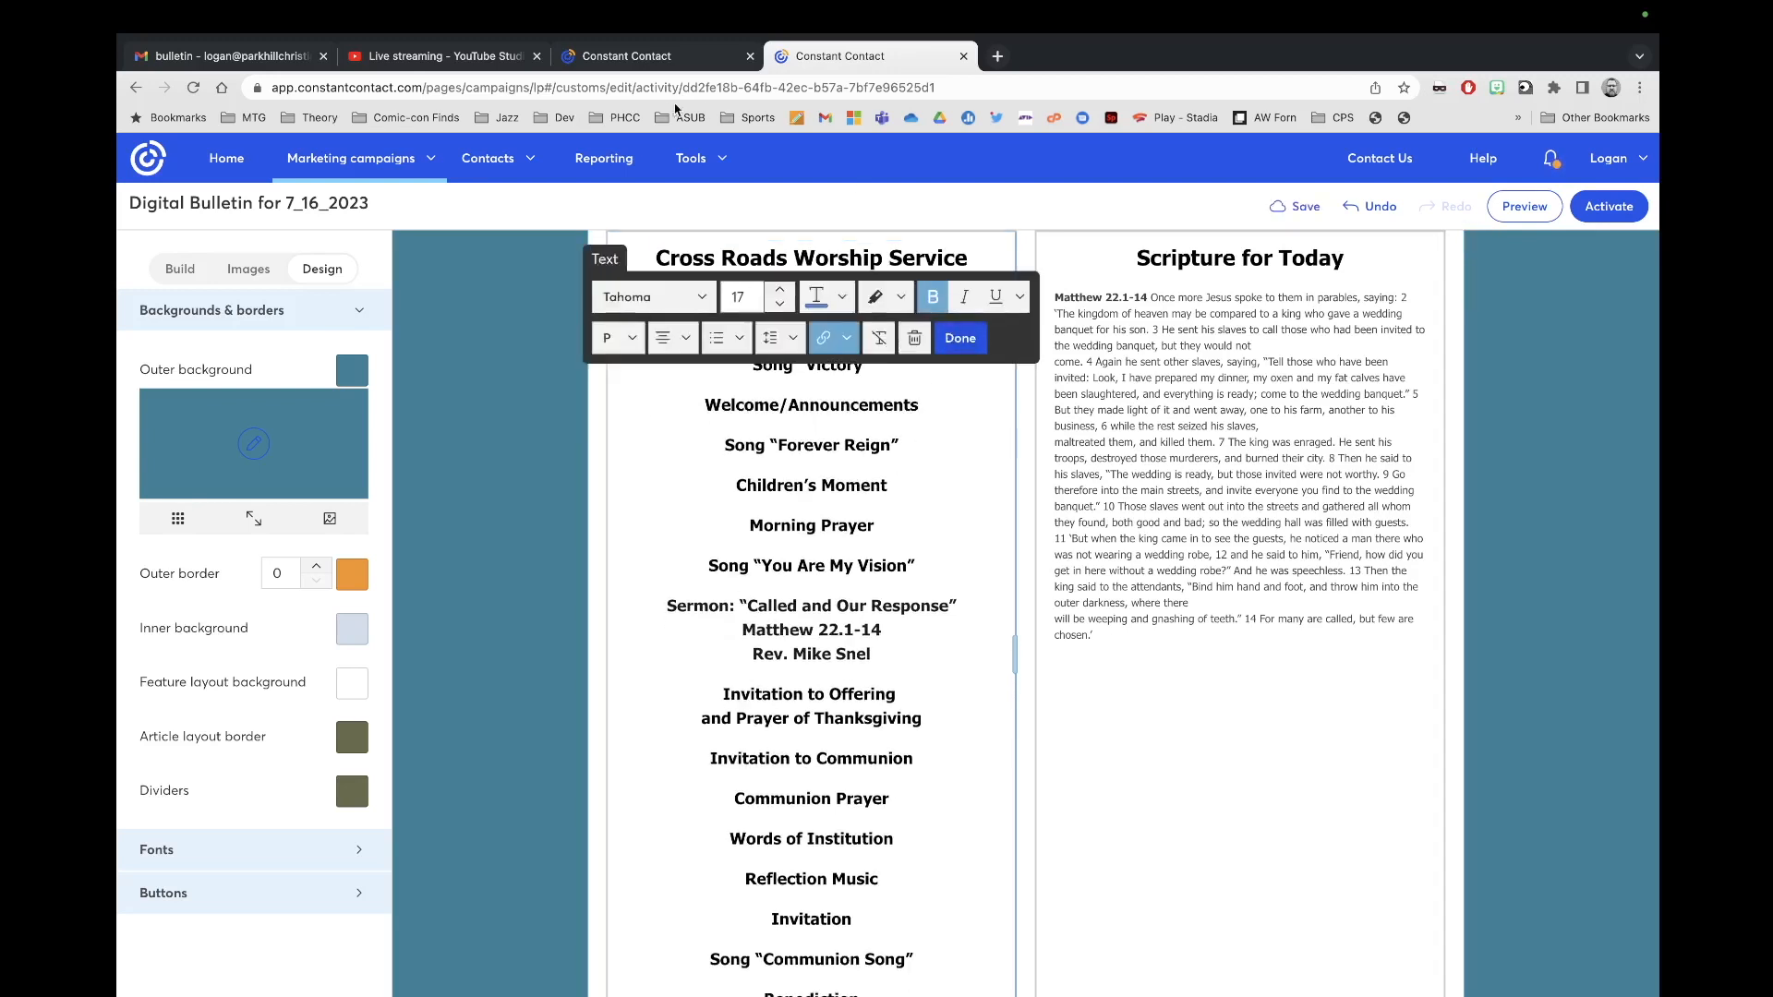
{"action": "left_click", "coordinate": [635, 65]}
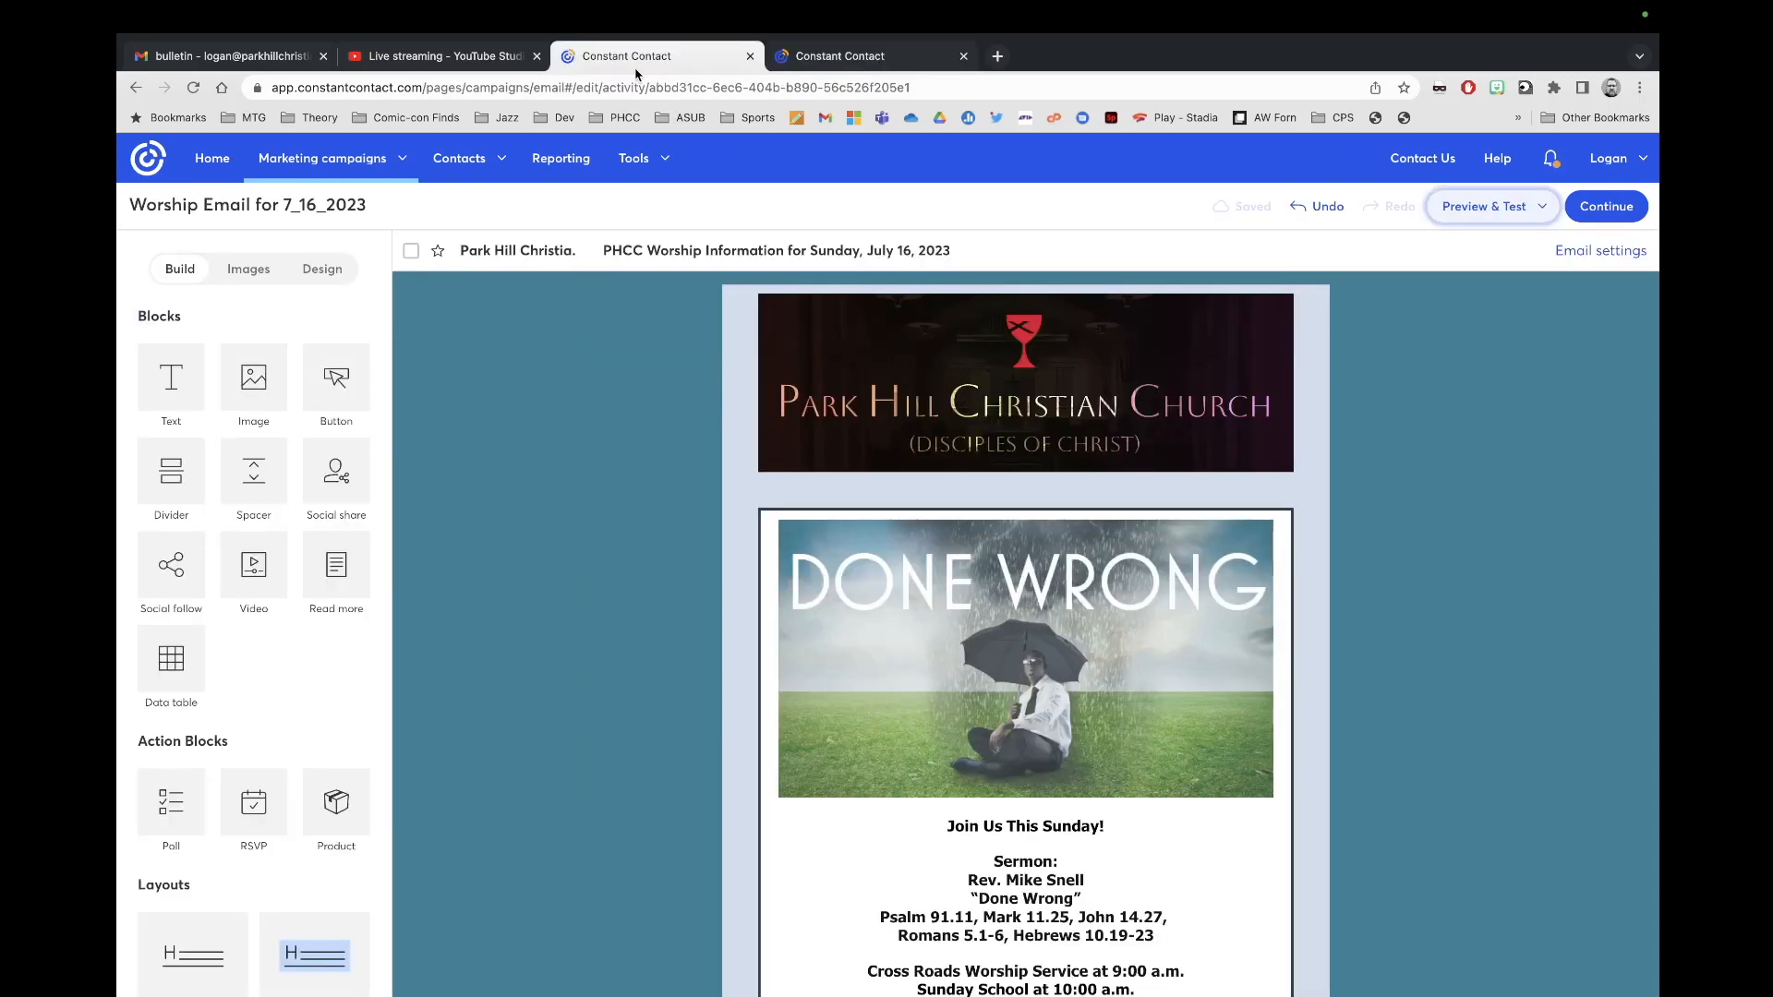
{"action": "left_click", "coordinate": [443, 63]}
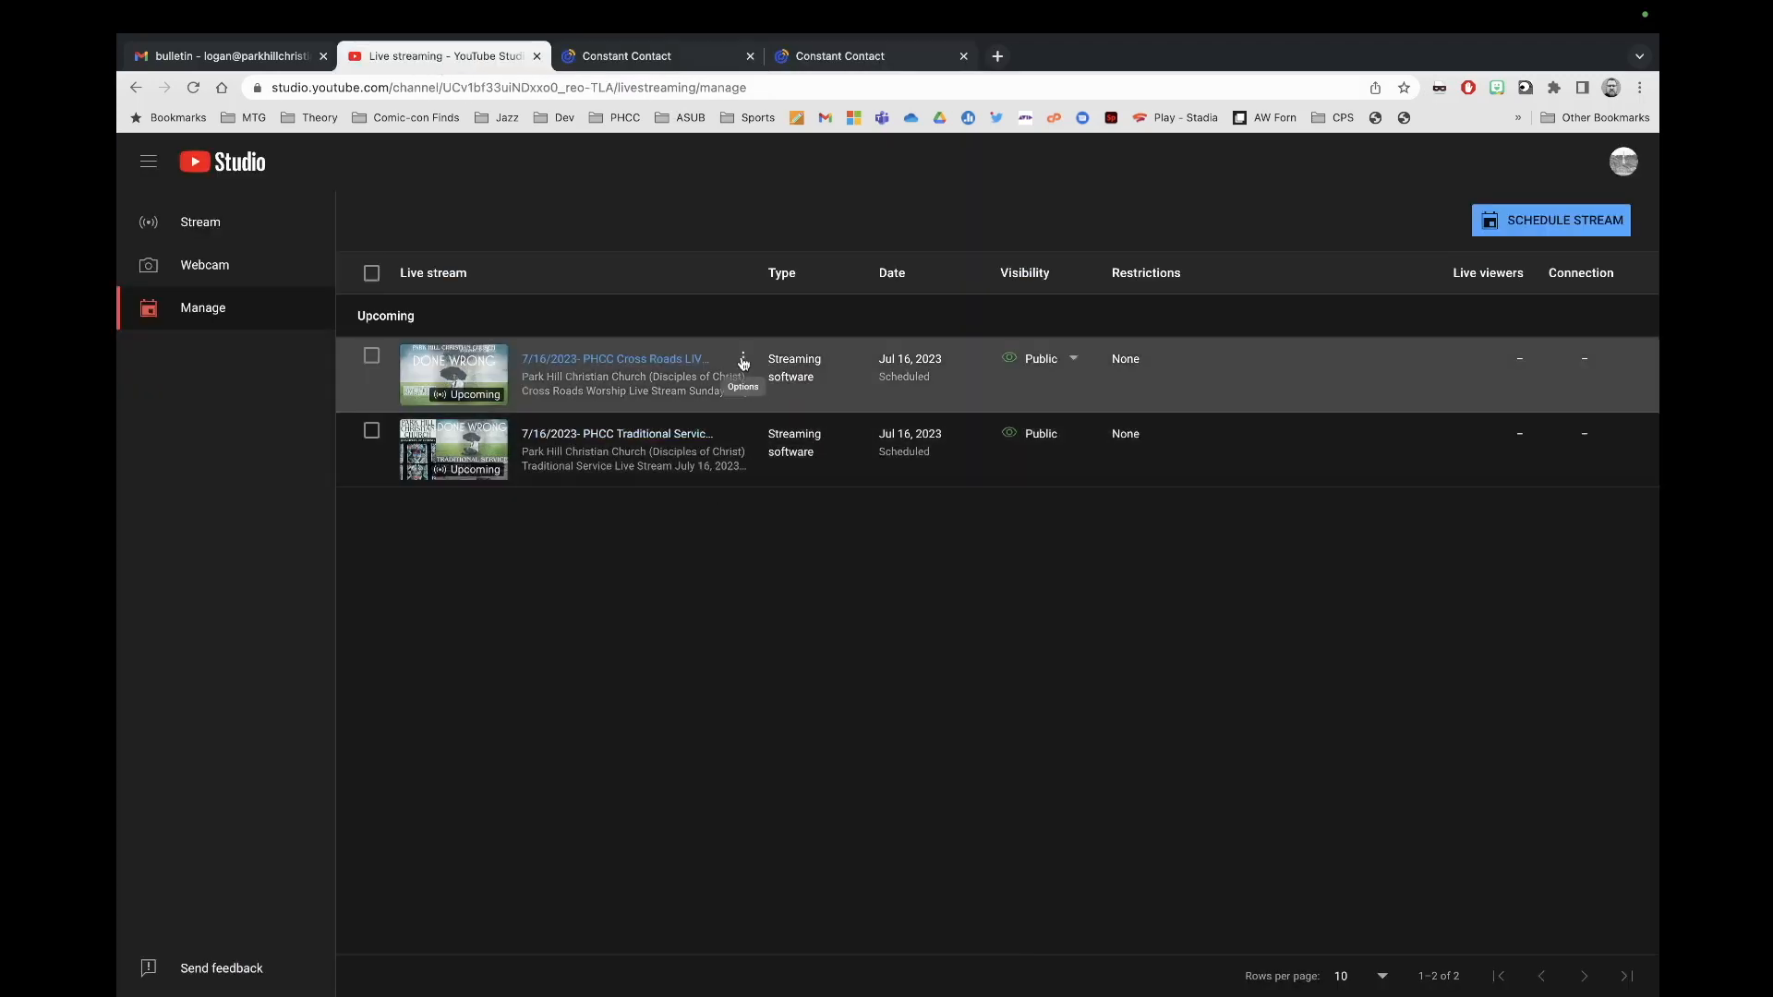
{"action": "left_click", "coordinate": [746, 365]}
{"action": "left_click", "coordinate": [681, 395]}
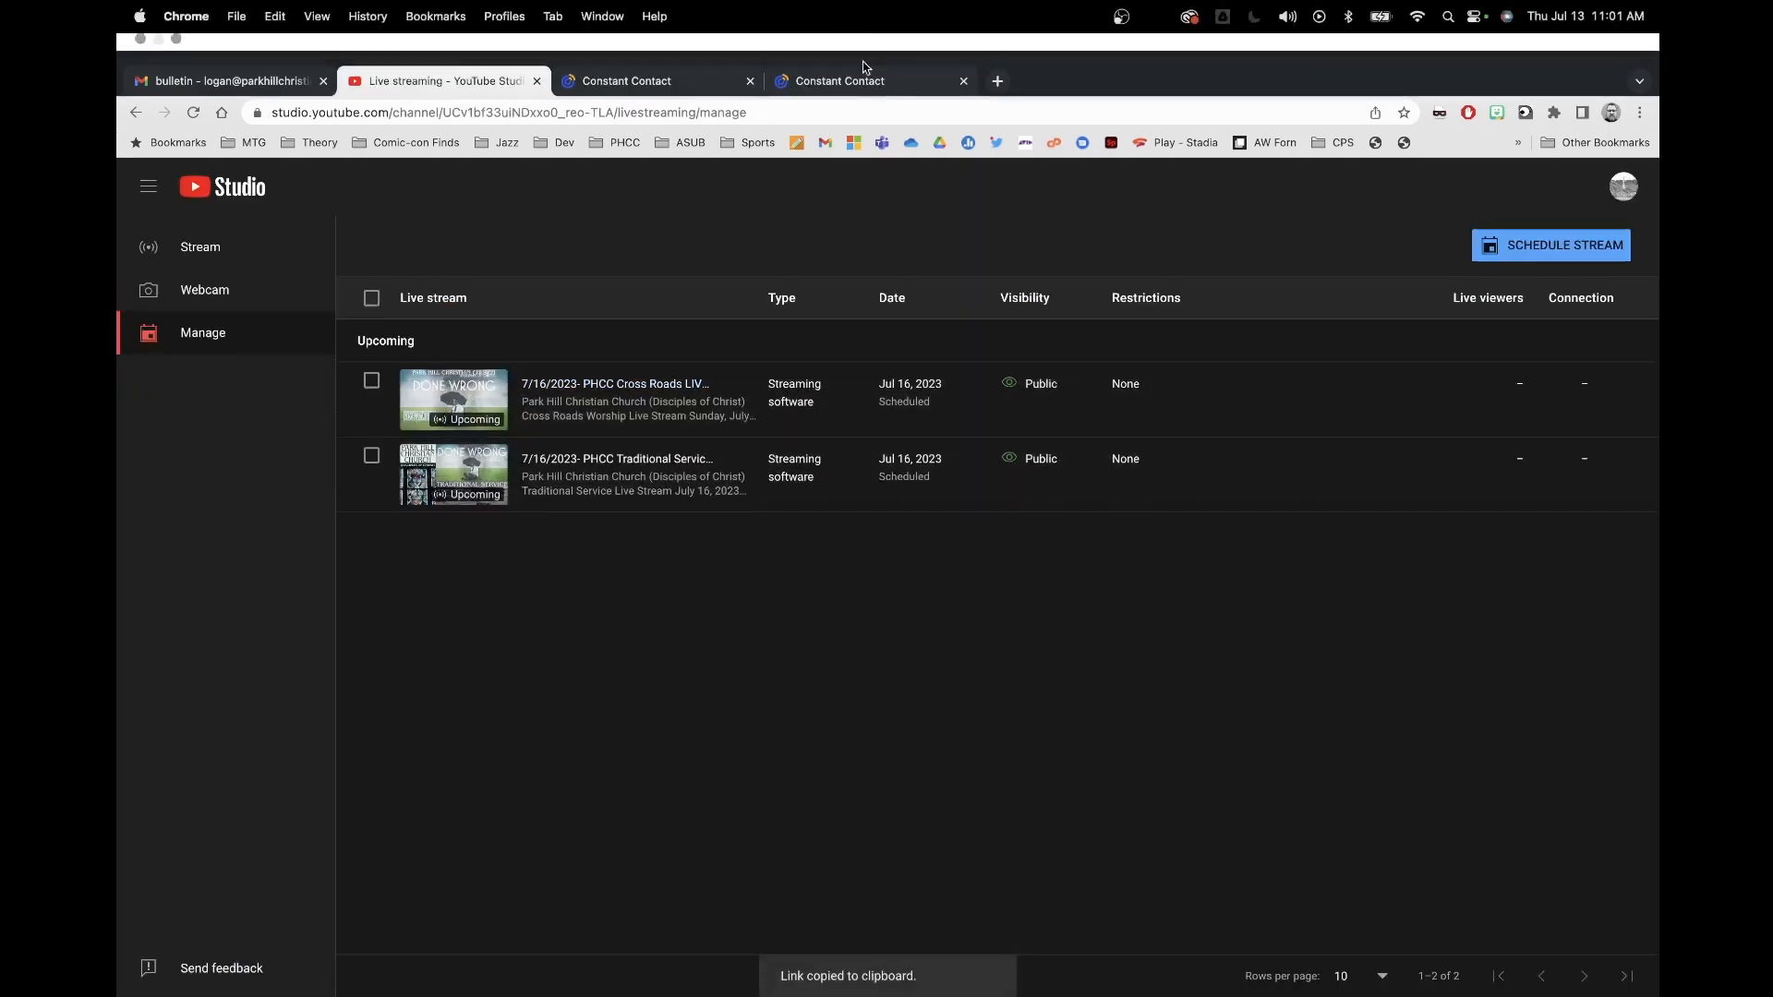
{"action": "left_click", "coordinate": [840, 81]}
{"action": "left_click", "coordinate": [824, 338]}
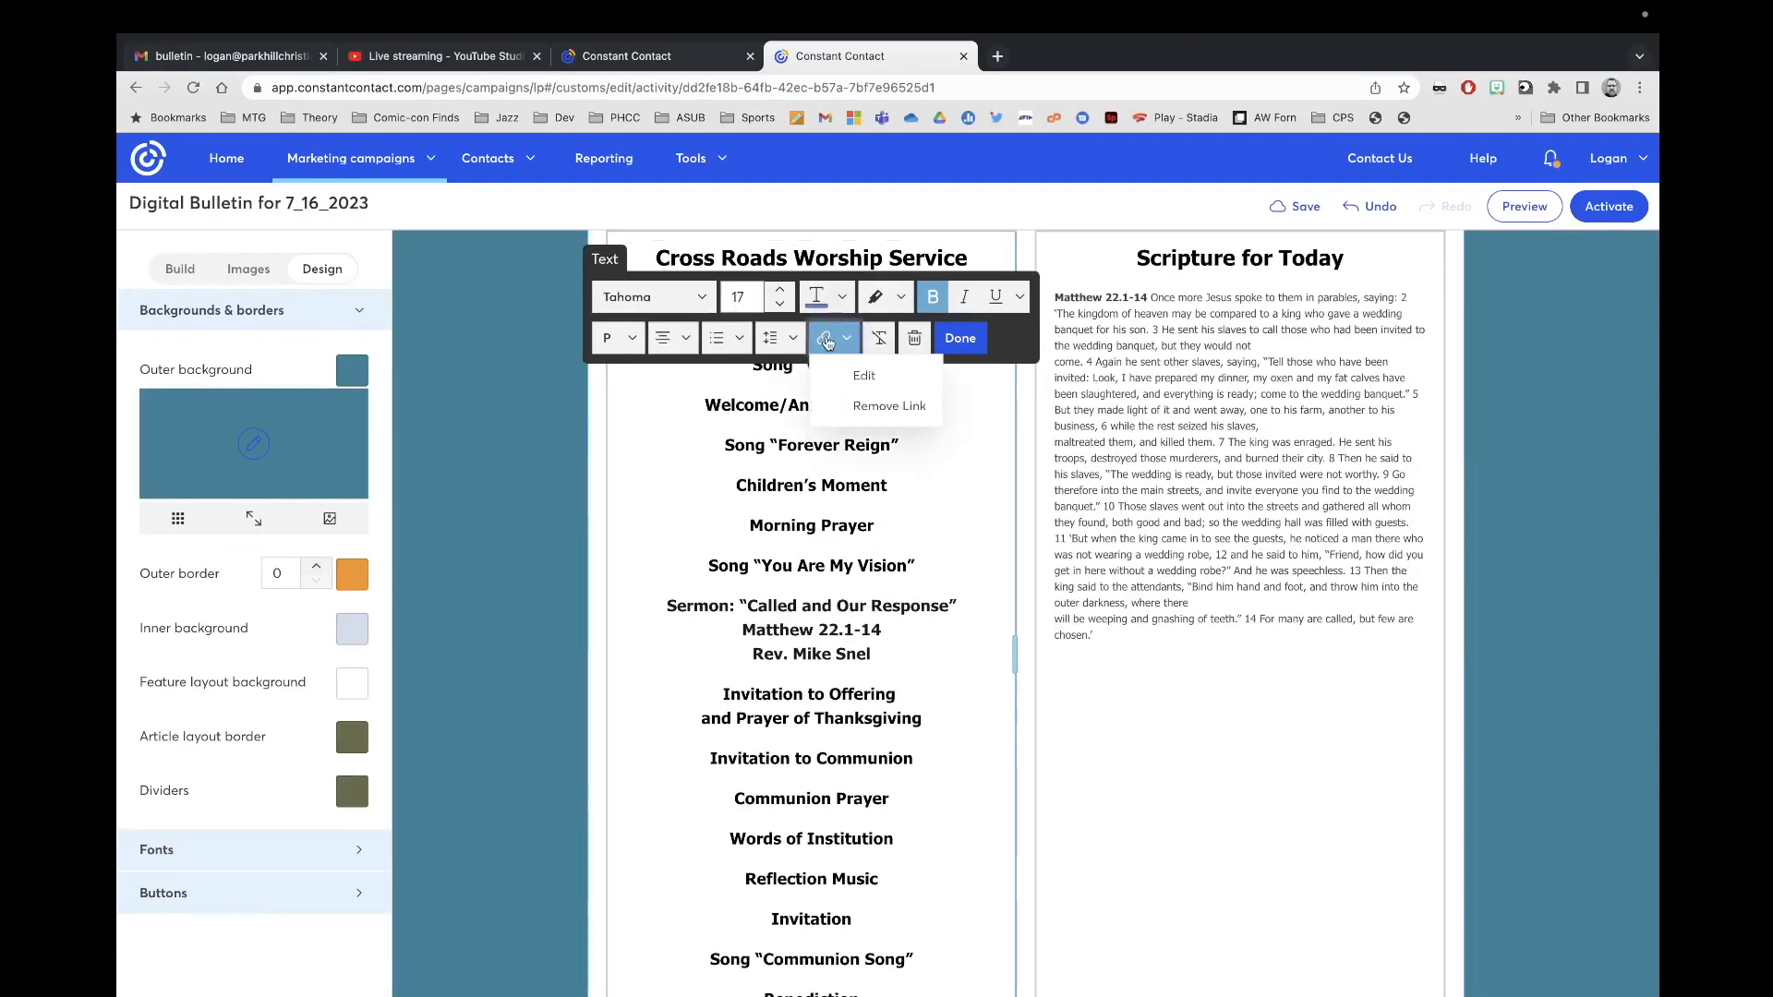
{"action": "left_click", "coordinate": [852, 380]}
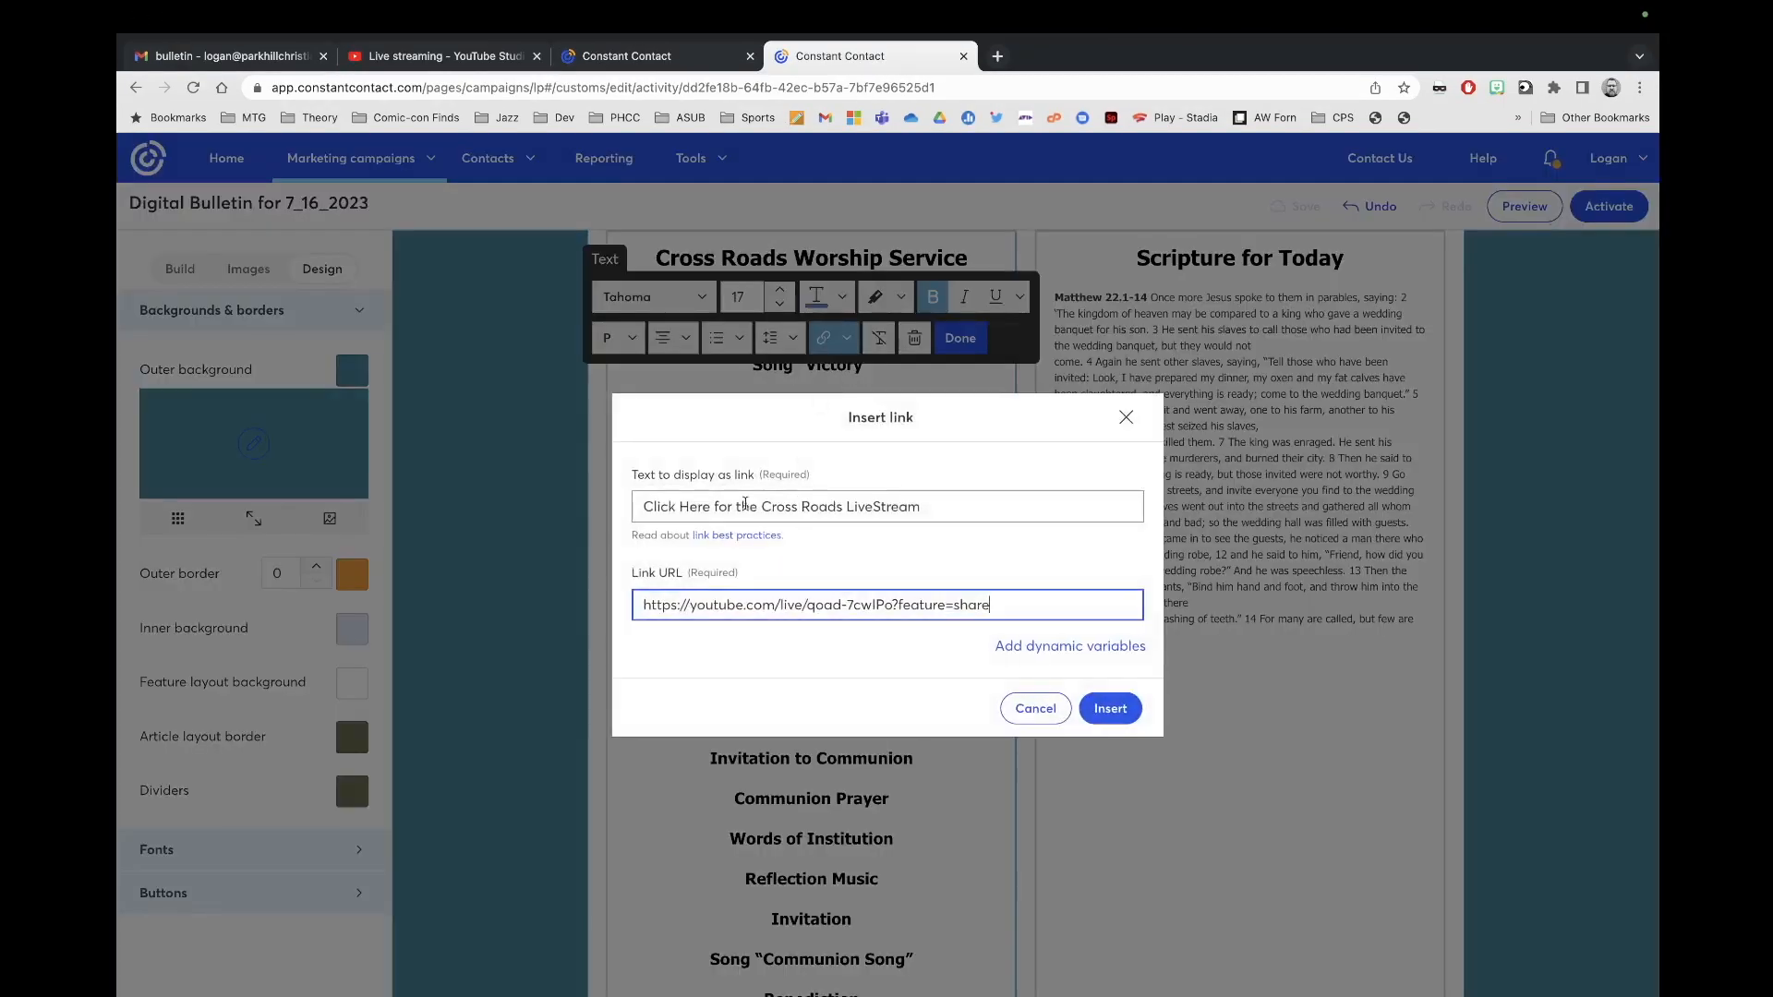
{"action": "triple_click", "coordinate": [1022, 607]}
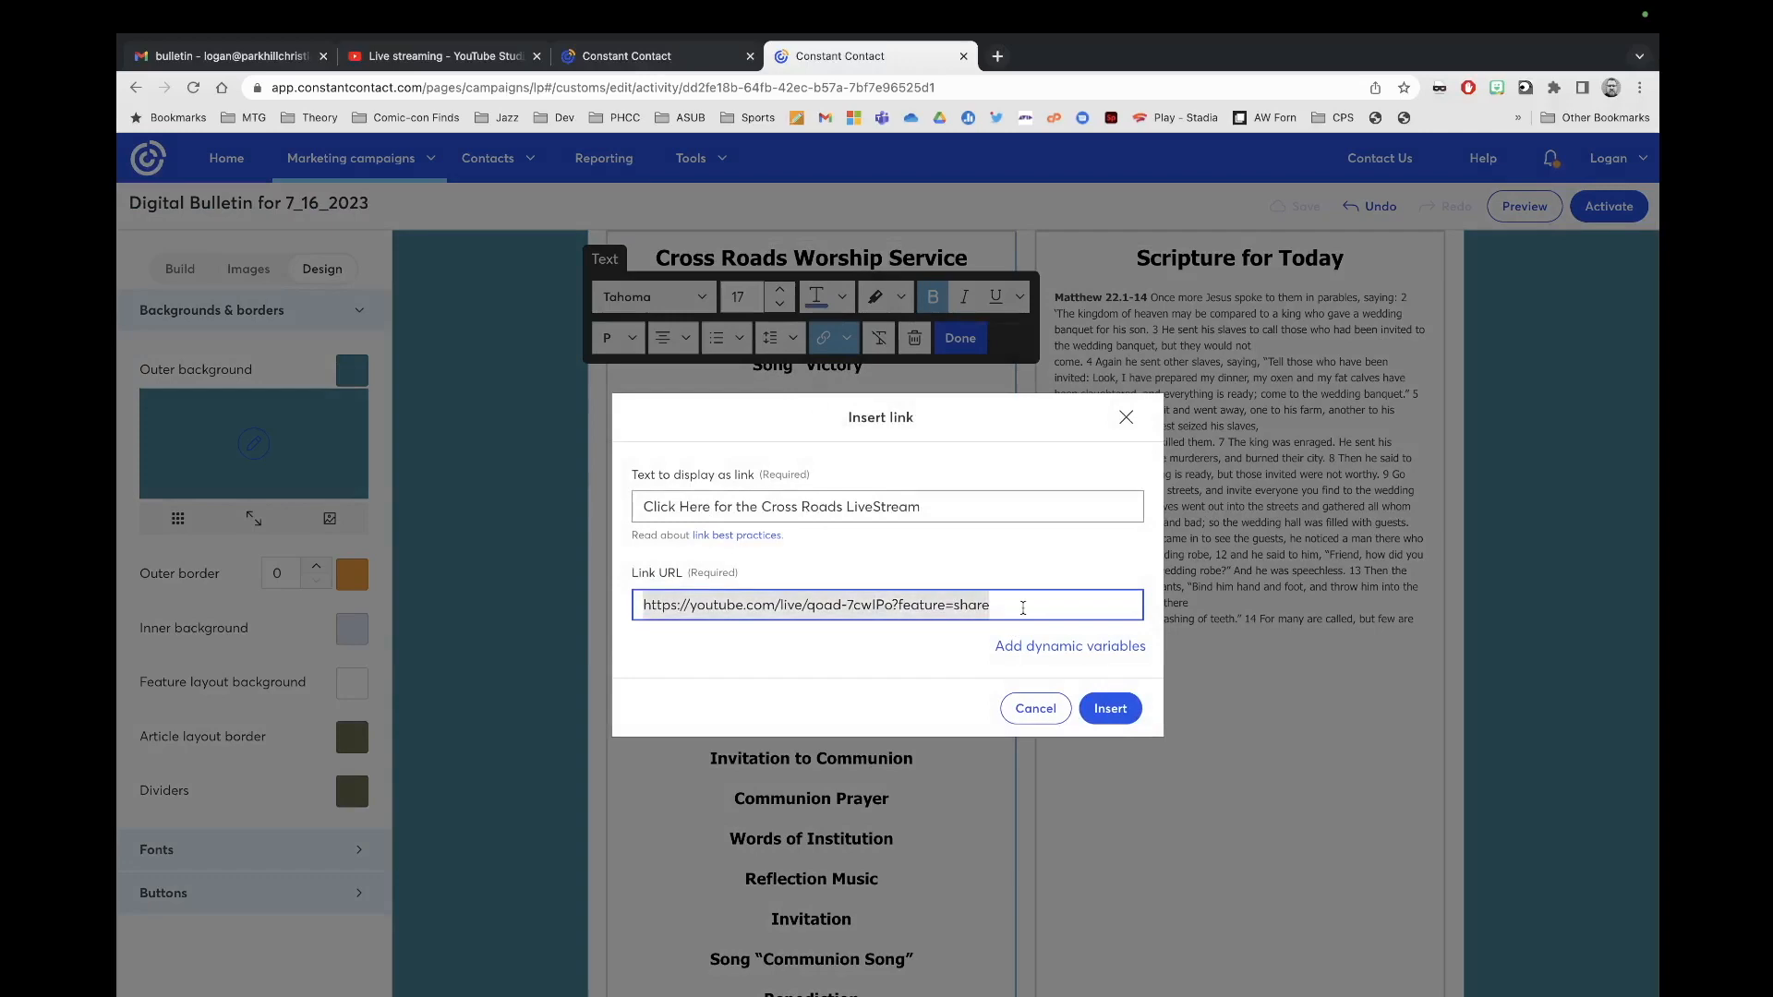
{"action": "key", "text": "ctrl+v"}
{"action": "left_click", "coordinate": [1111, 708]}
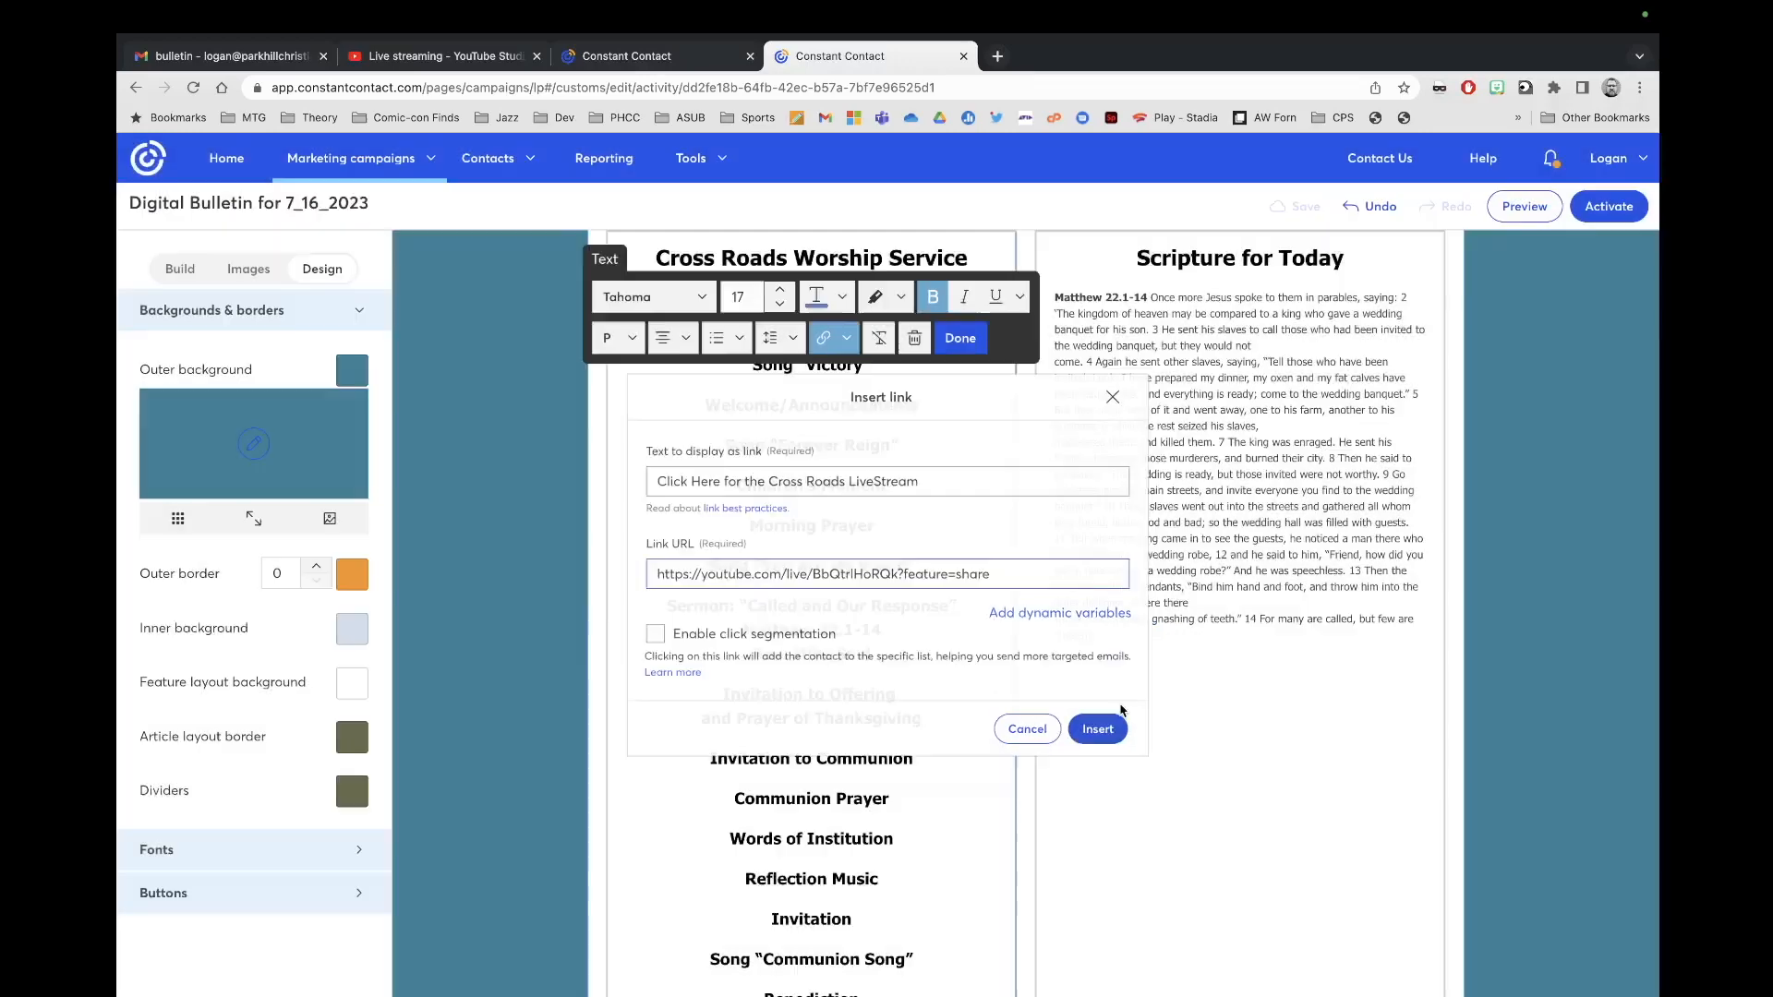
{"action": "left_click", "coordinate": [964, 344]}
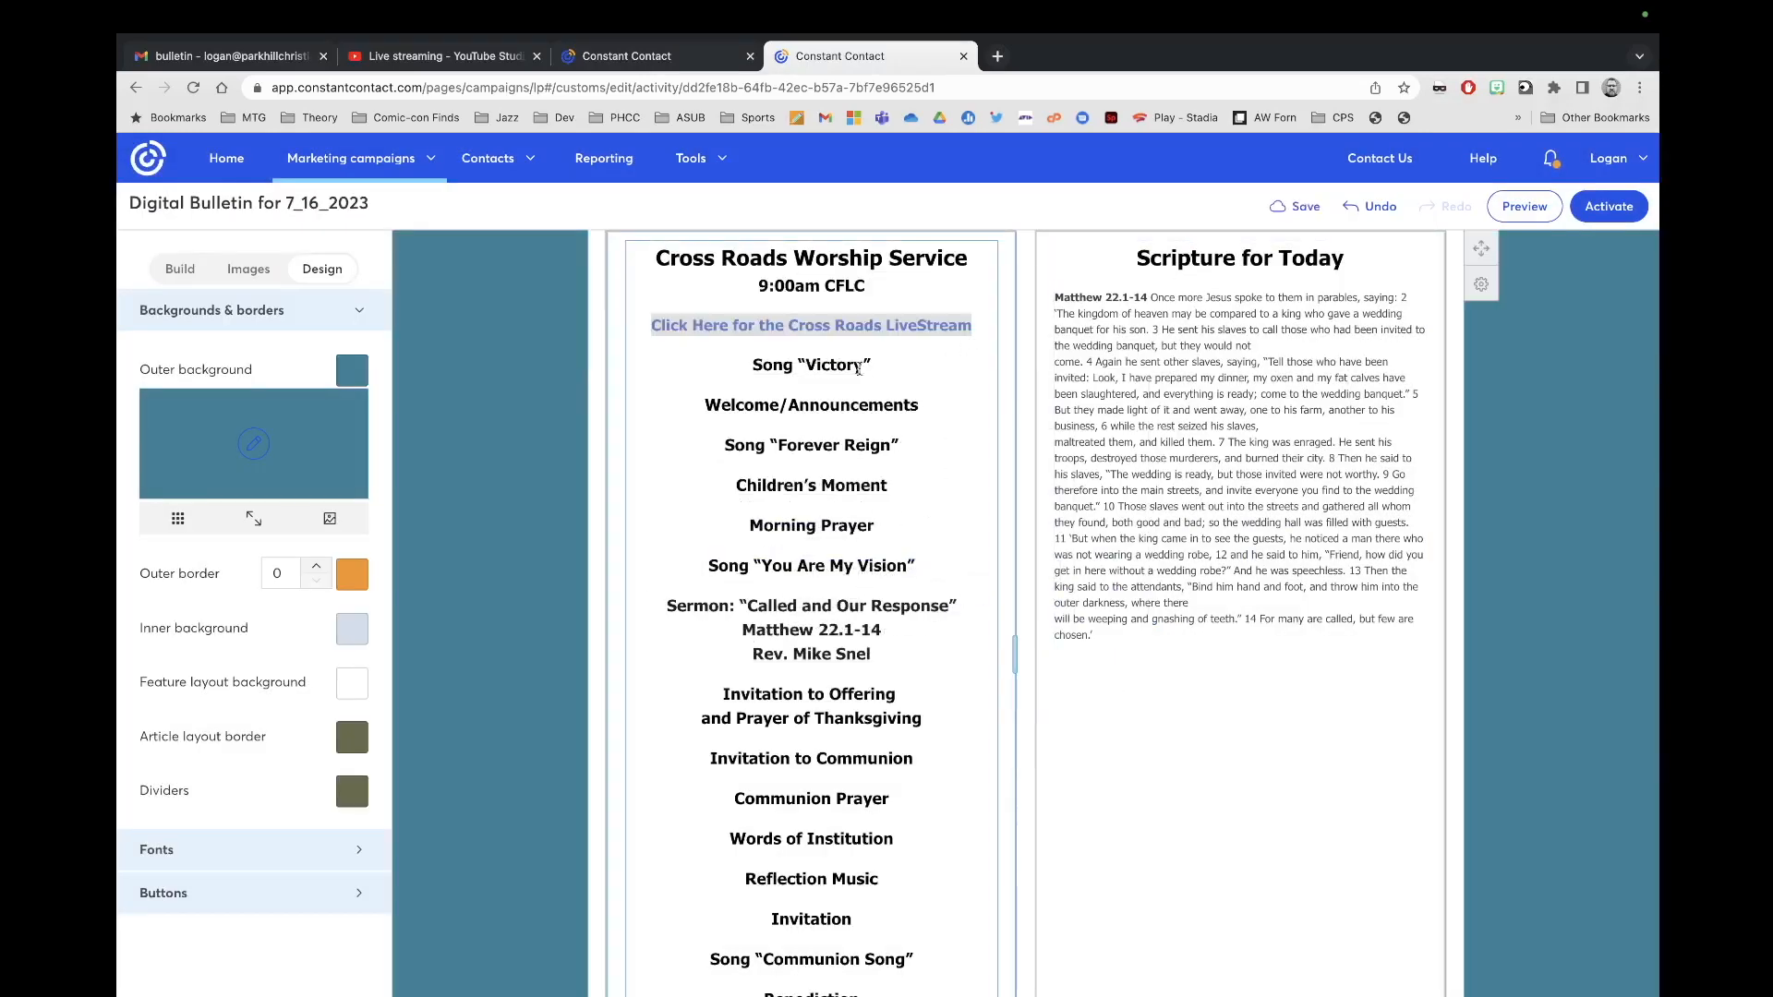
Step: Change the first song title from Victory to 'Blessed Be Your Name'
{"action": "left_click", "coordinate": [860, 369]}
{"action": "key", "text": "BackSpace"}
{"action": "key", "text": "BackSpace"}
{"action": "key", "text": "BackSpace"}
{"action": "key", "text": "BackSpace"}
{"action": "key", "text": "BackSpace"}
{"action": "key", "text": "BackSpace"}
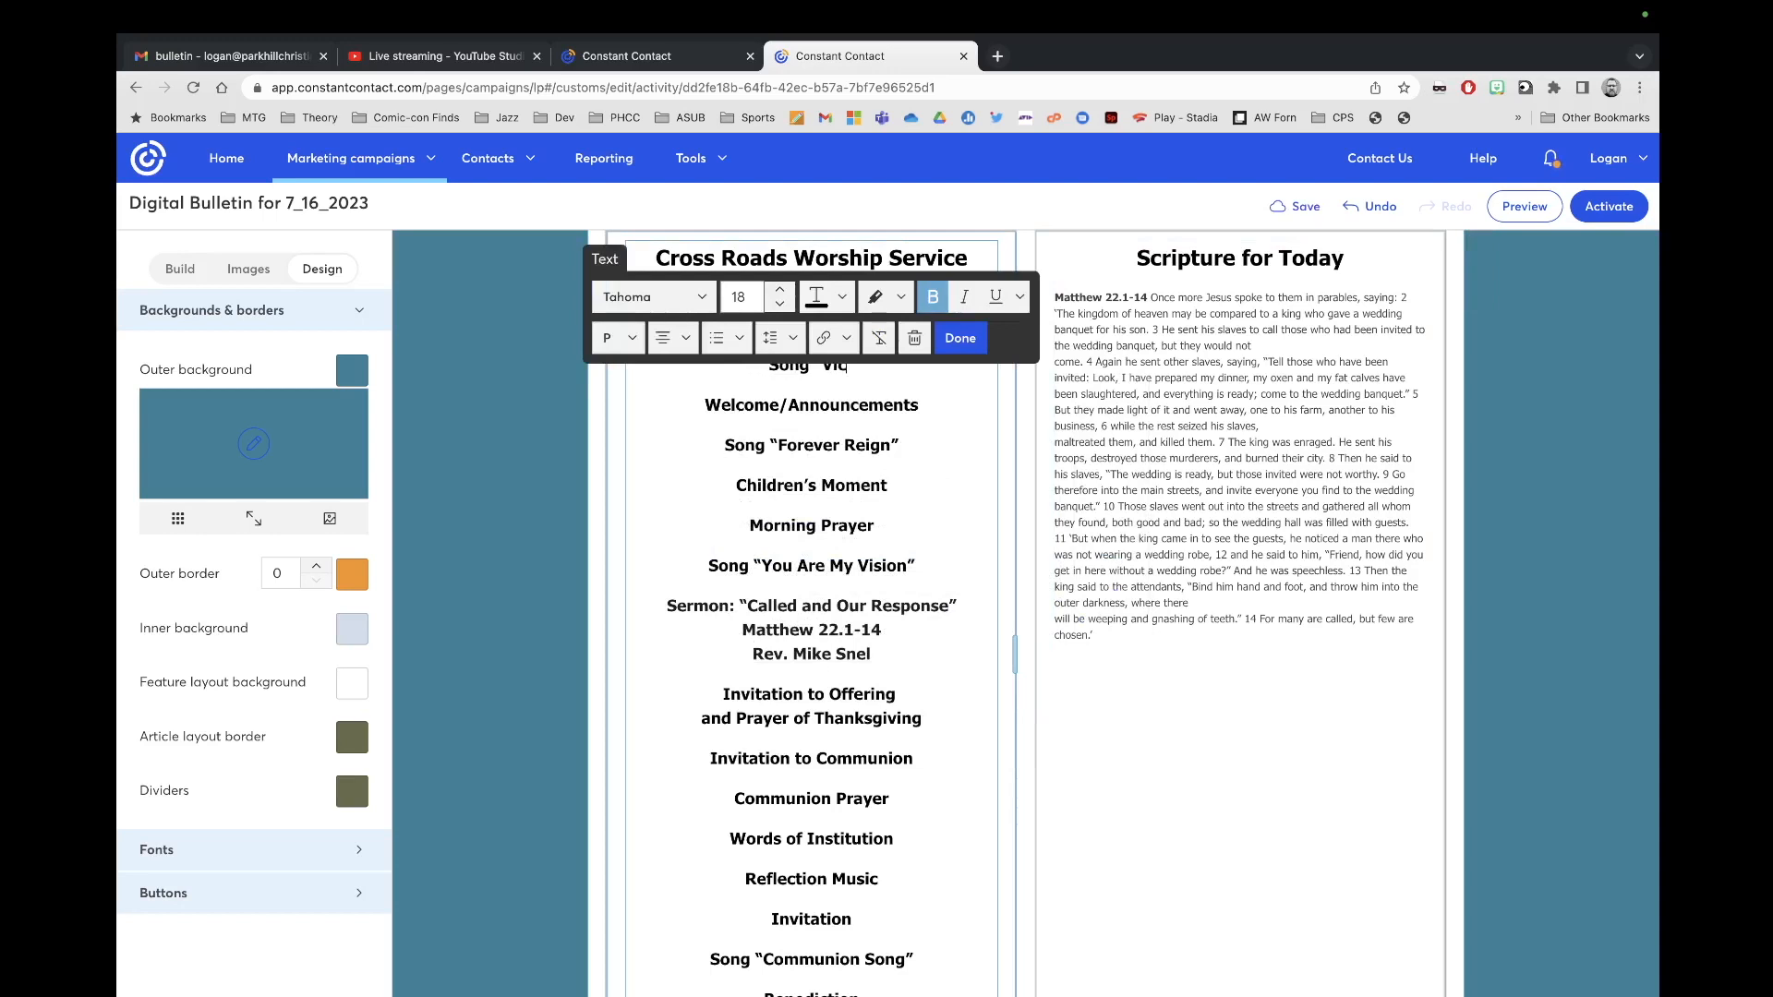
{"action": "key", "text": "BackSpace"}
{"action": "type", "text": "Bu"}
{"action": "type", "text": "lessed Be Y"}
{"action": "type", "text": "our Name"}
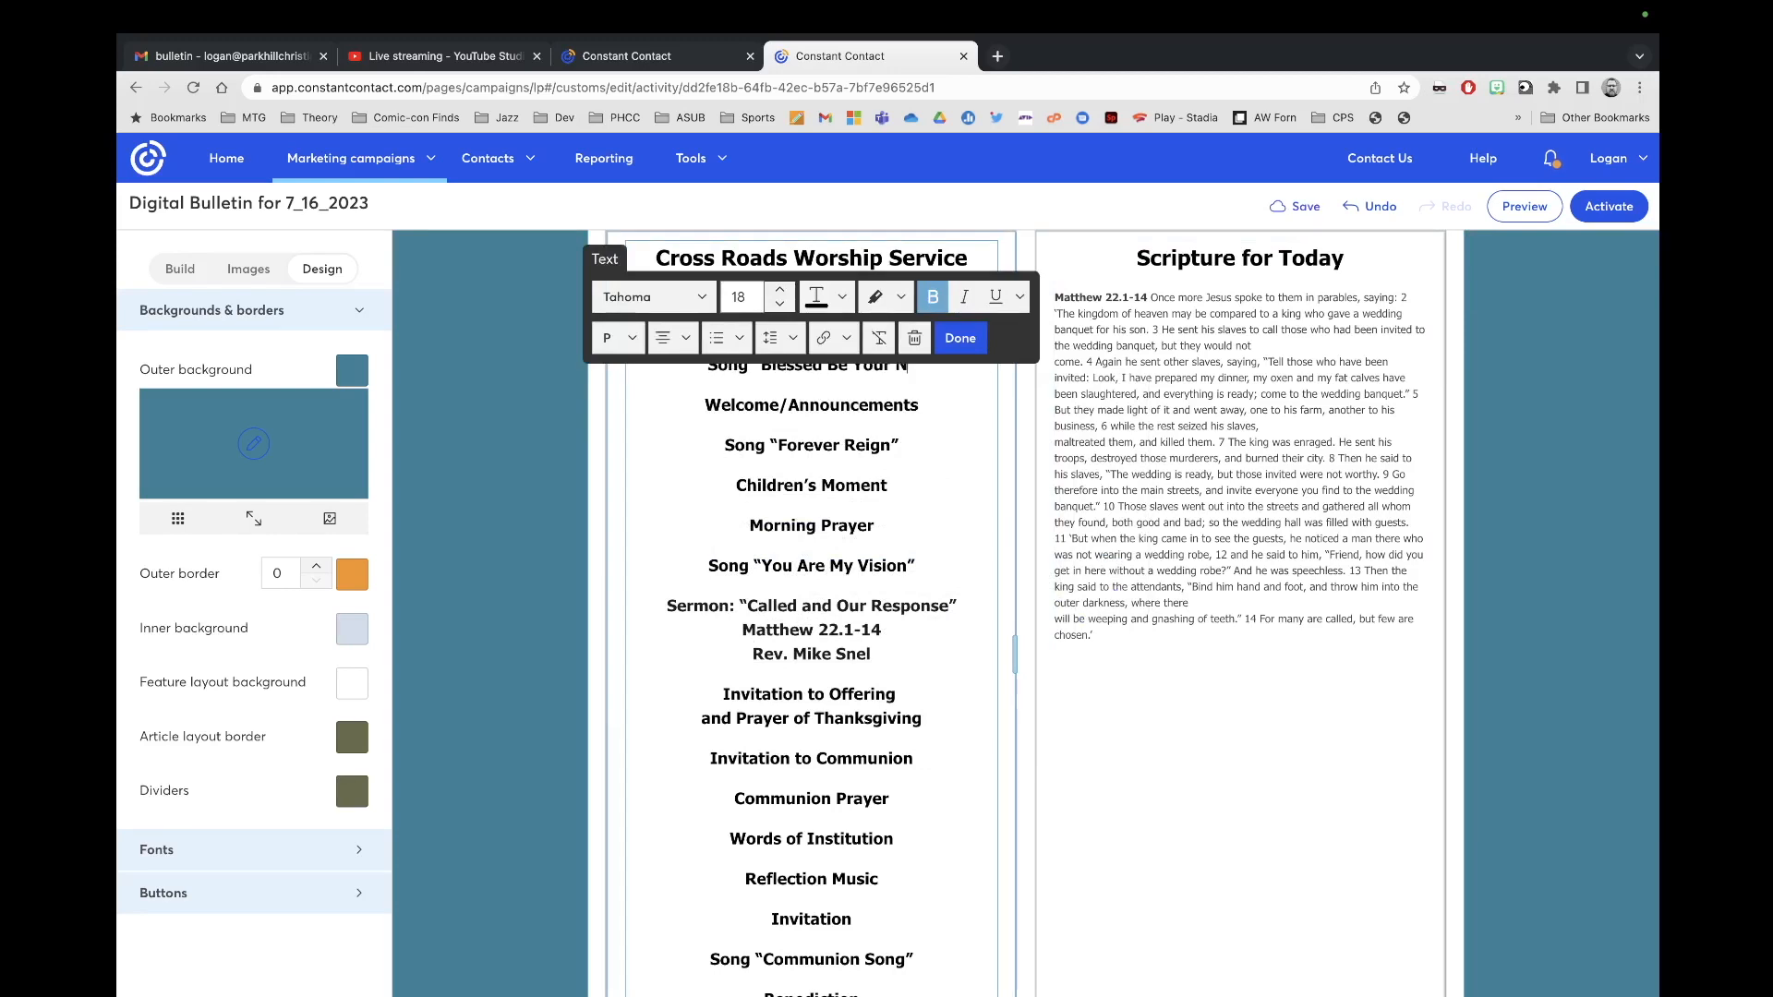
{"action": "left_click", "coordinate": [979, 335]}
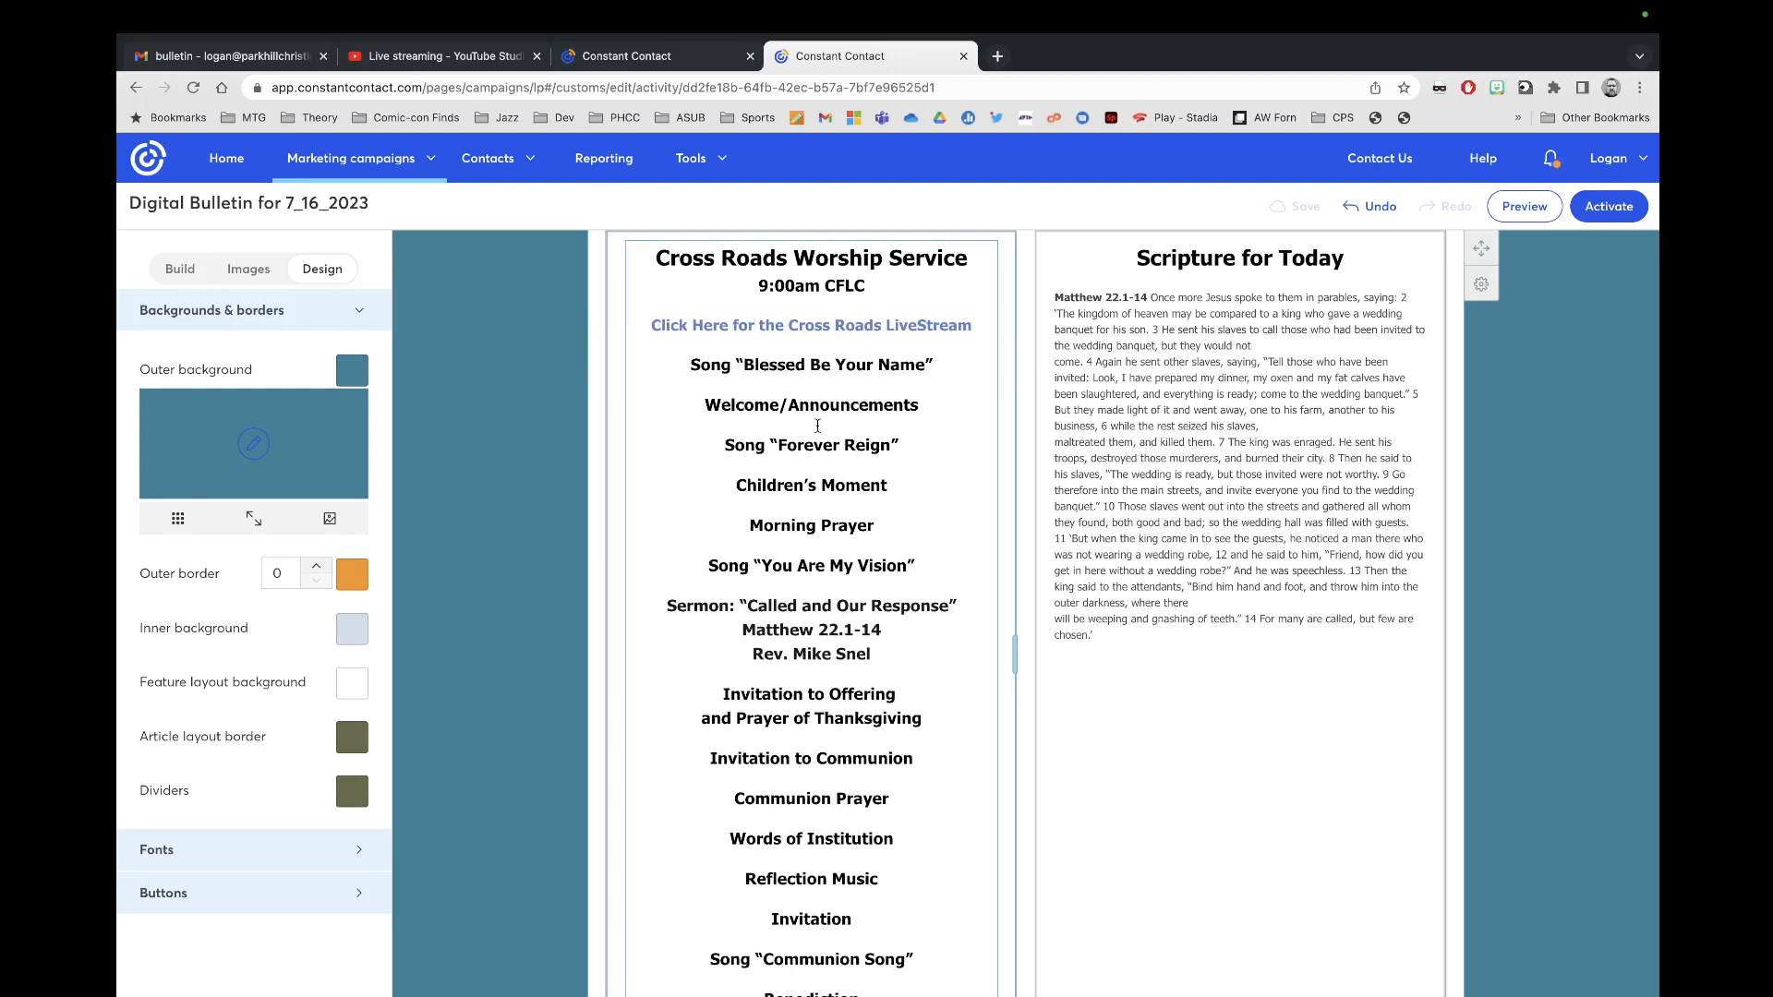
Step: Replace songs Forever Reign with 'Graves Into Gardens' and You Are My Vision with 'Mighty to Save'
{"action": "left_click_drag", "start_coordinate": [889, 444], "coordinate": [782, 446]}
{"action": "type", "text": "Graves Into Gra"}
{"action": "key", "text": "BackSpace"}
{"action": "key", "text": "BackSpace"}
{"action": "type", "text": "ardens"}
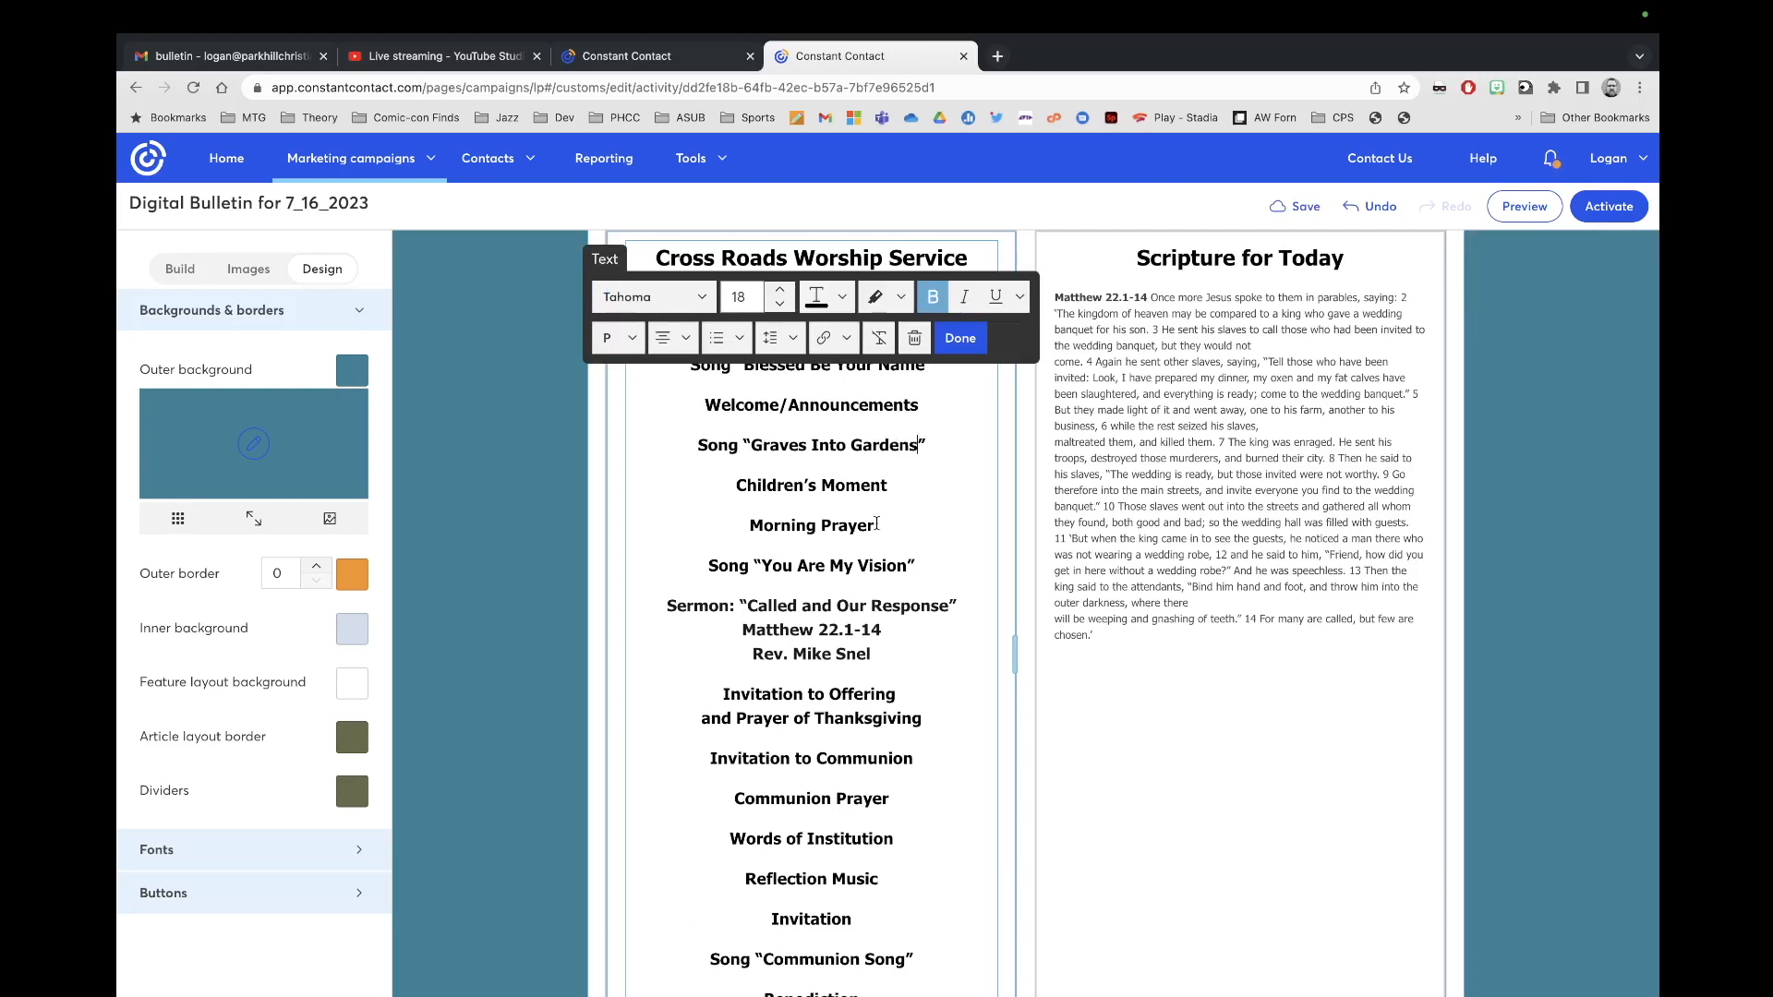
{"action": "left_click_drag", "start_coordinate": [910, 567], "coordinate": [759, 571]}
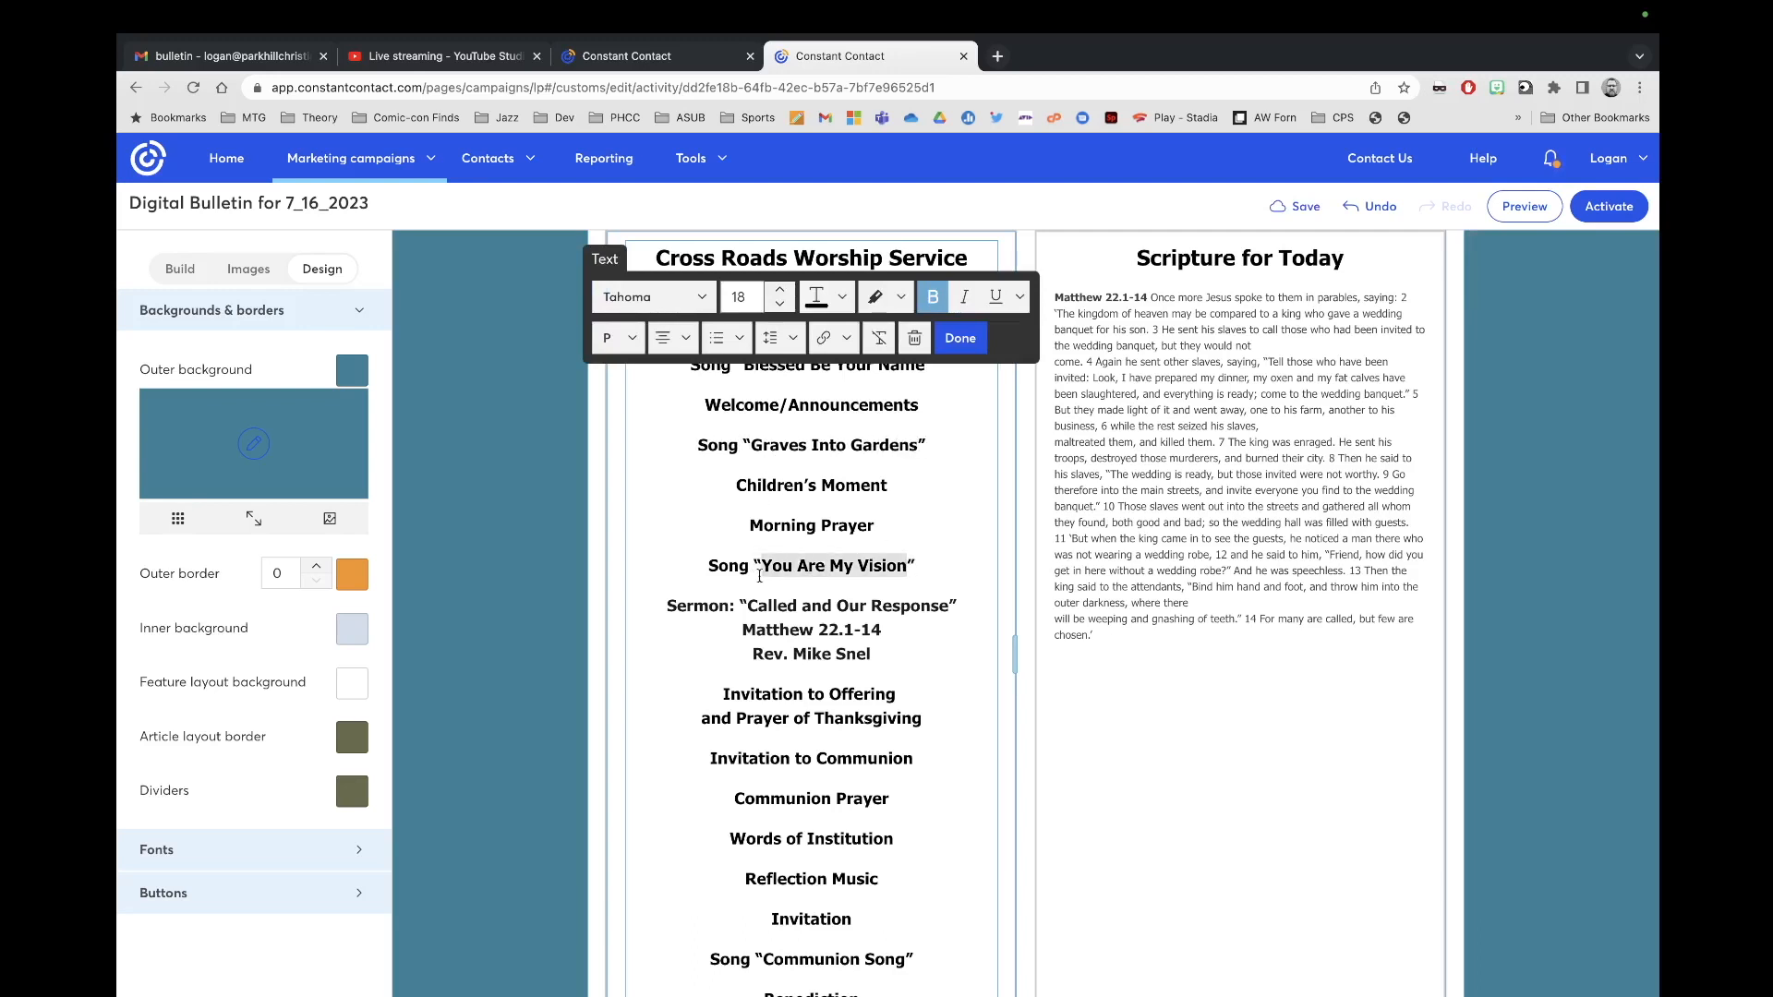
{"action": "type", "text": "Might"}
{"action": "key", "text": "BackSpace"}
{"action": "key", "text": "BackSpace"}
{"action": "key", "text": "BackSpace"}
{"action": "key", "text": "BackSpace"}
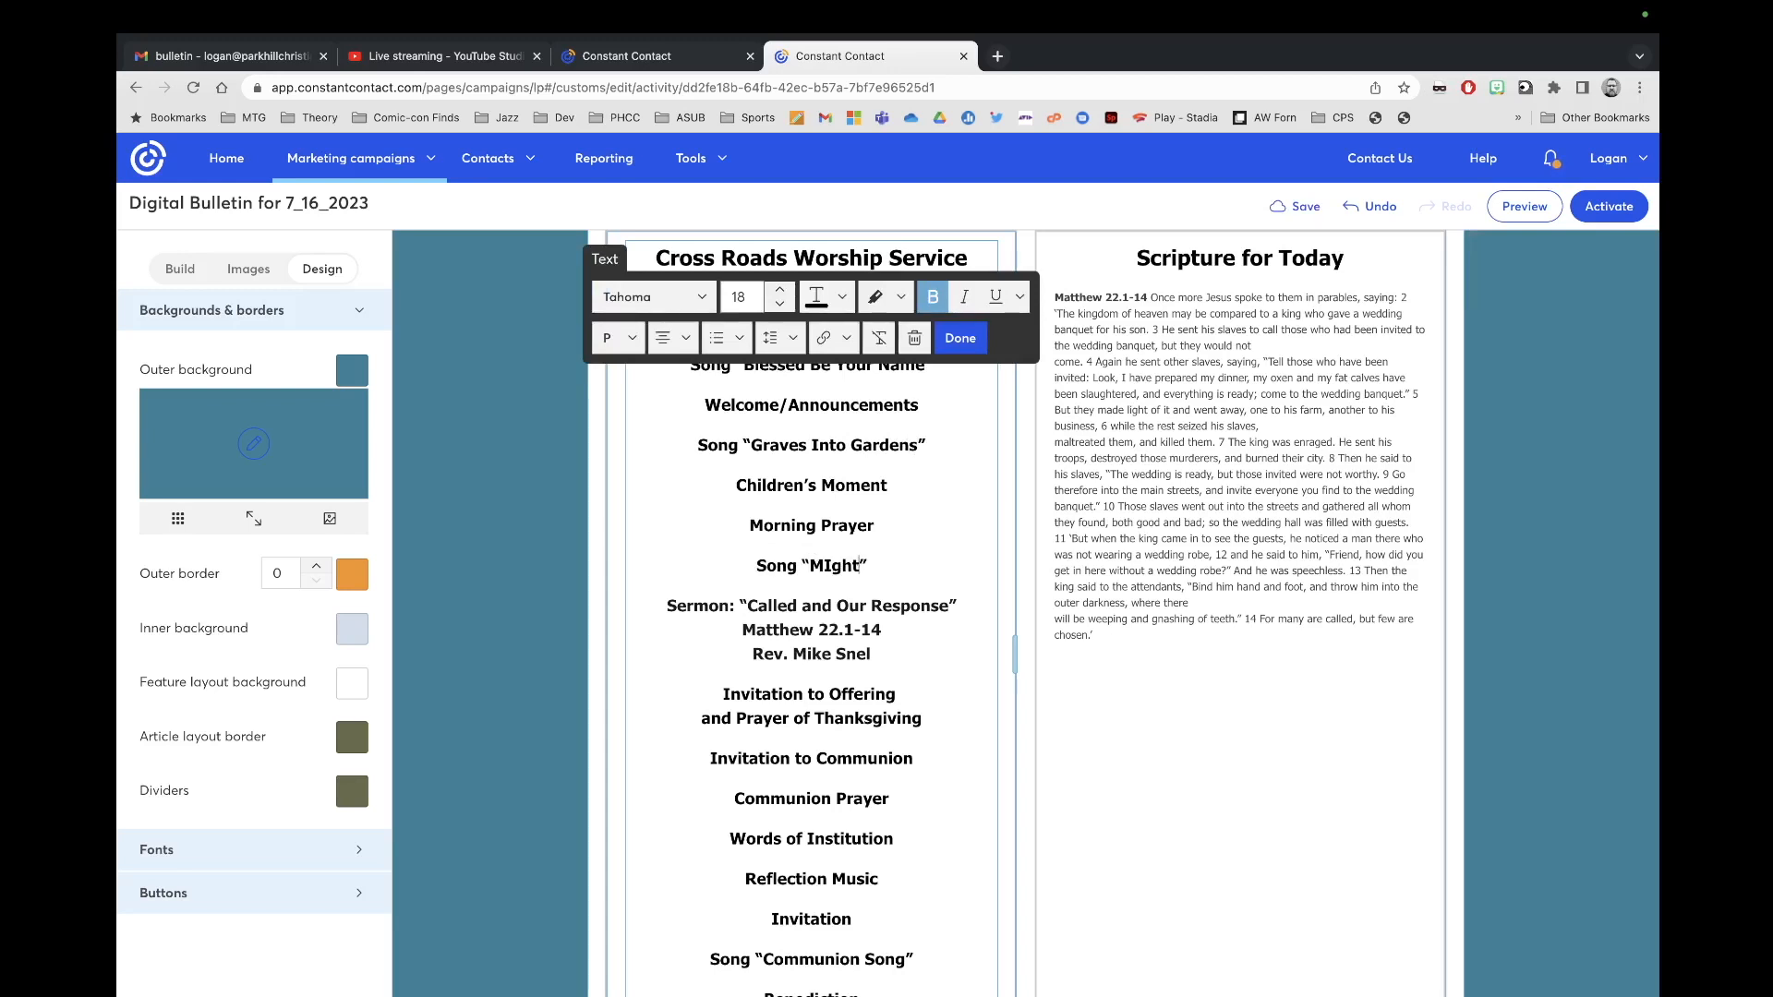
{"action": "type", "text": "ighty to Save"}
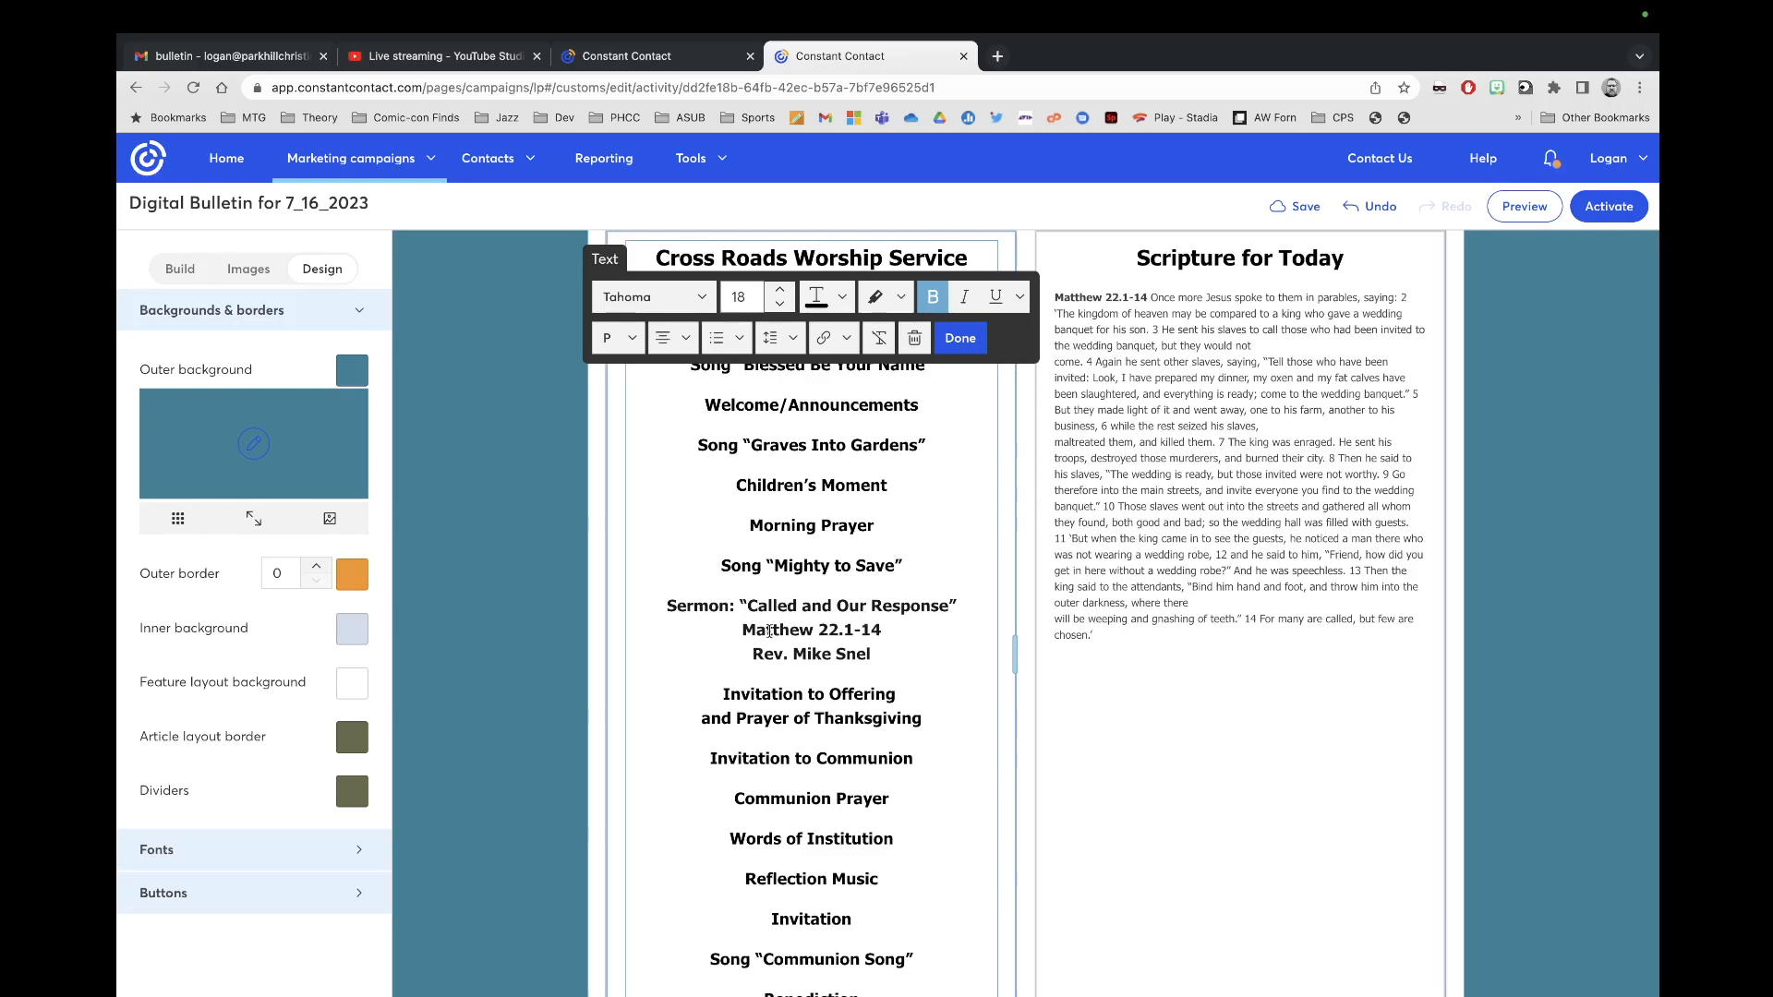
Step: Paste the 'Done Wrong' sermon details from the Worship Email into the bulletin at size 18
{"action": "left_click", "coordinate": [686, 65]}
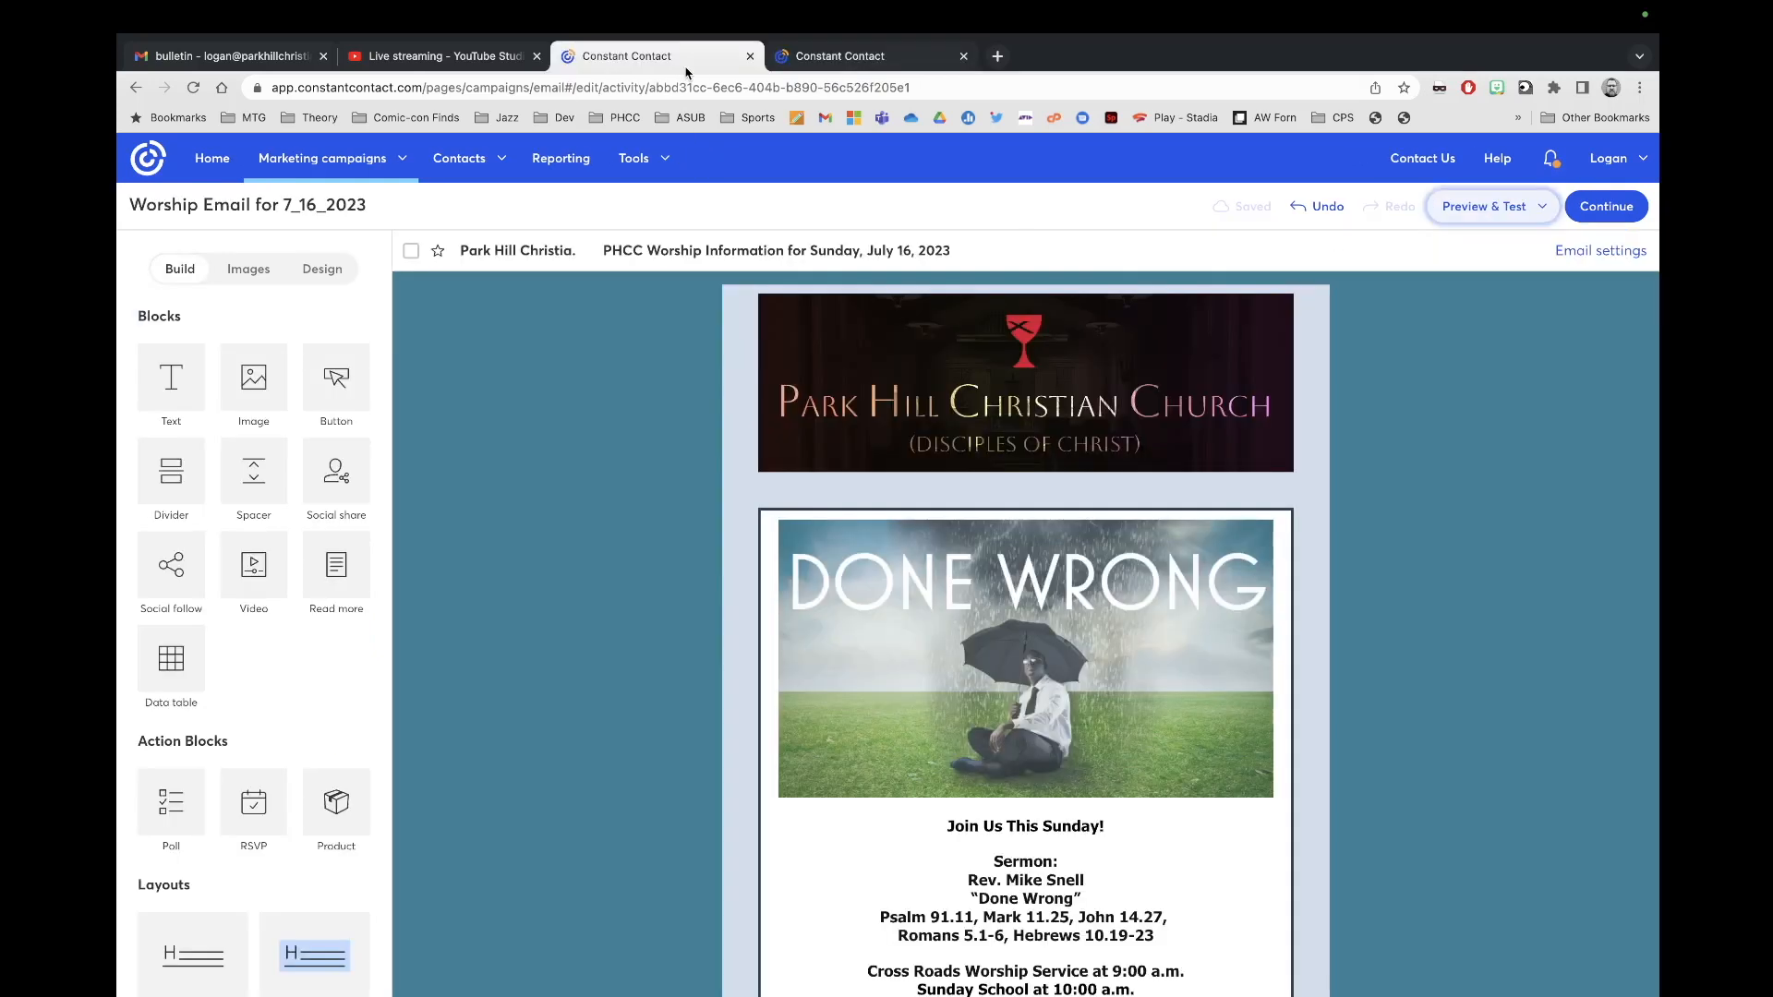
{"action": "scroll", "coordinate": [1024, 738], "scroll_direction": "down", "scroll_amount": 3}
{"action": "left_click_drag", "start_coordinate": [1171, 803], "coordinate": [989, 732]}
{"action": "key", "text": "super+c"}
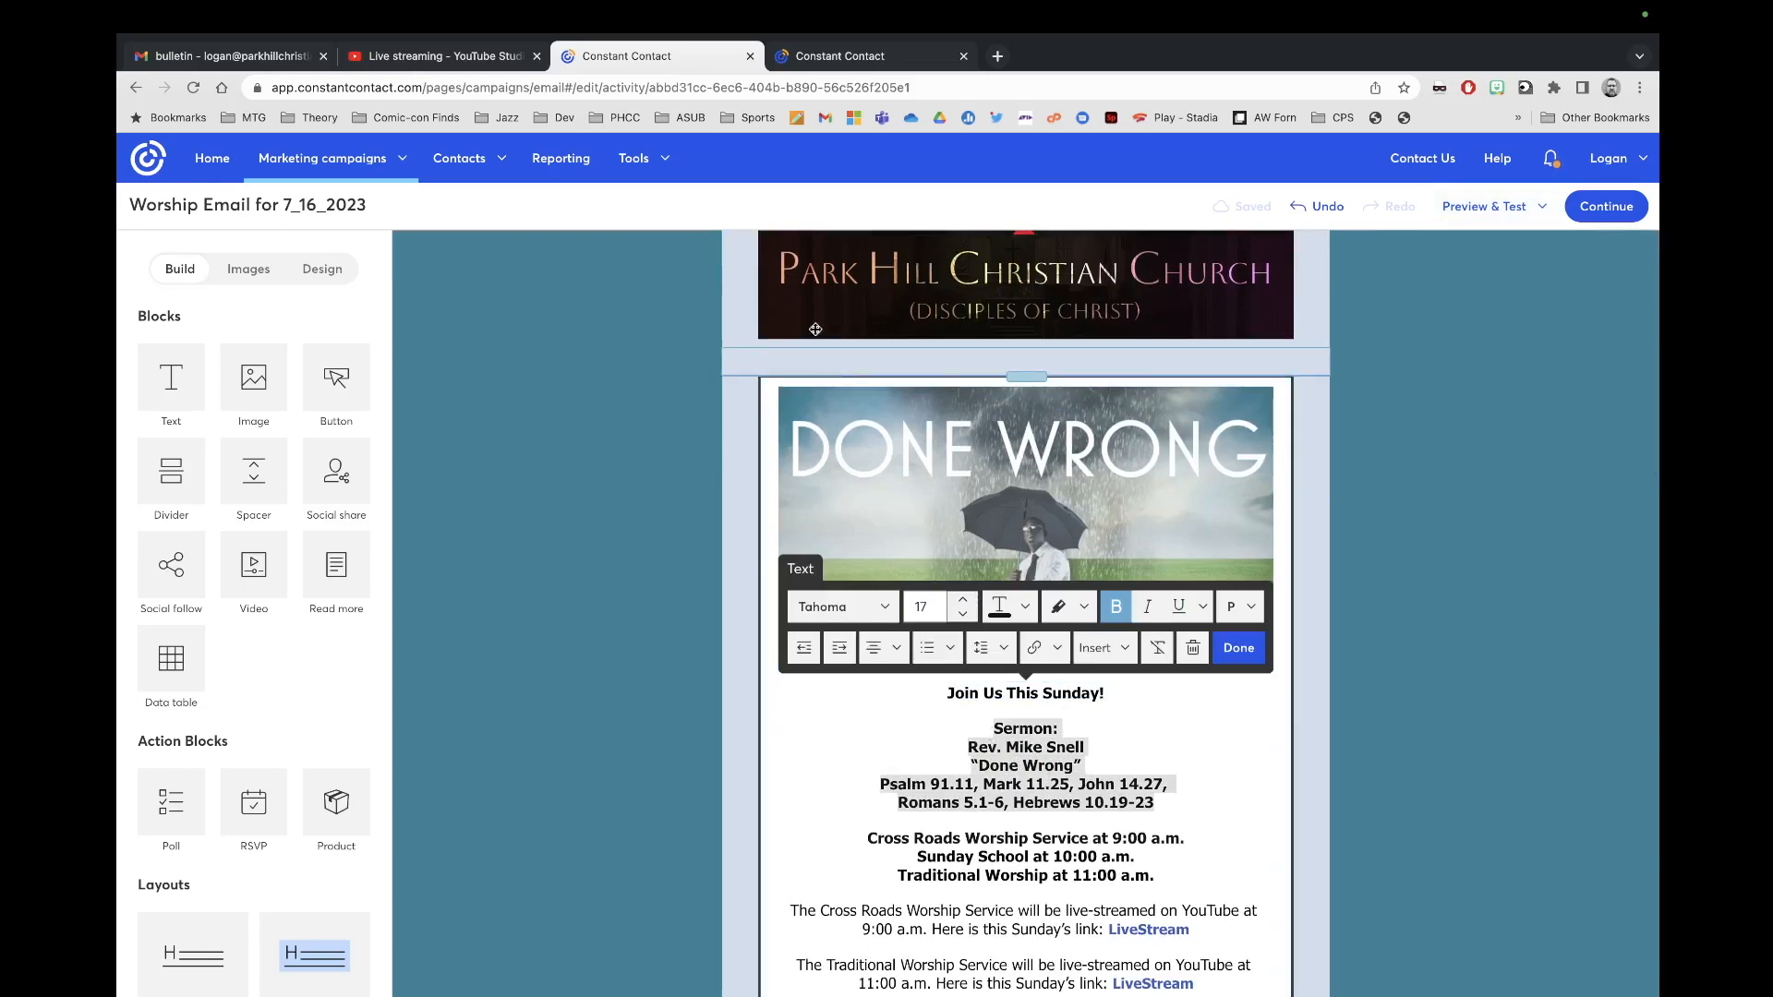
{"action": "left_click", "coordinate": [850, 57]}
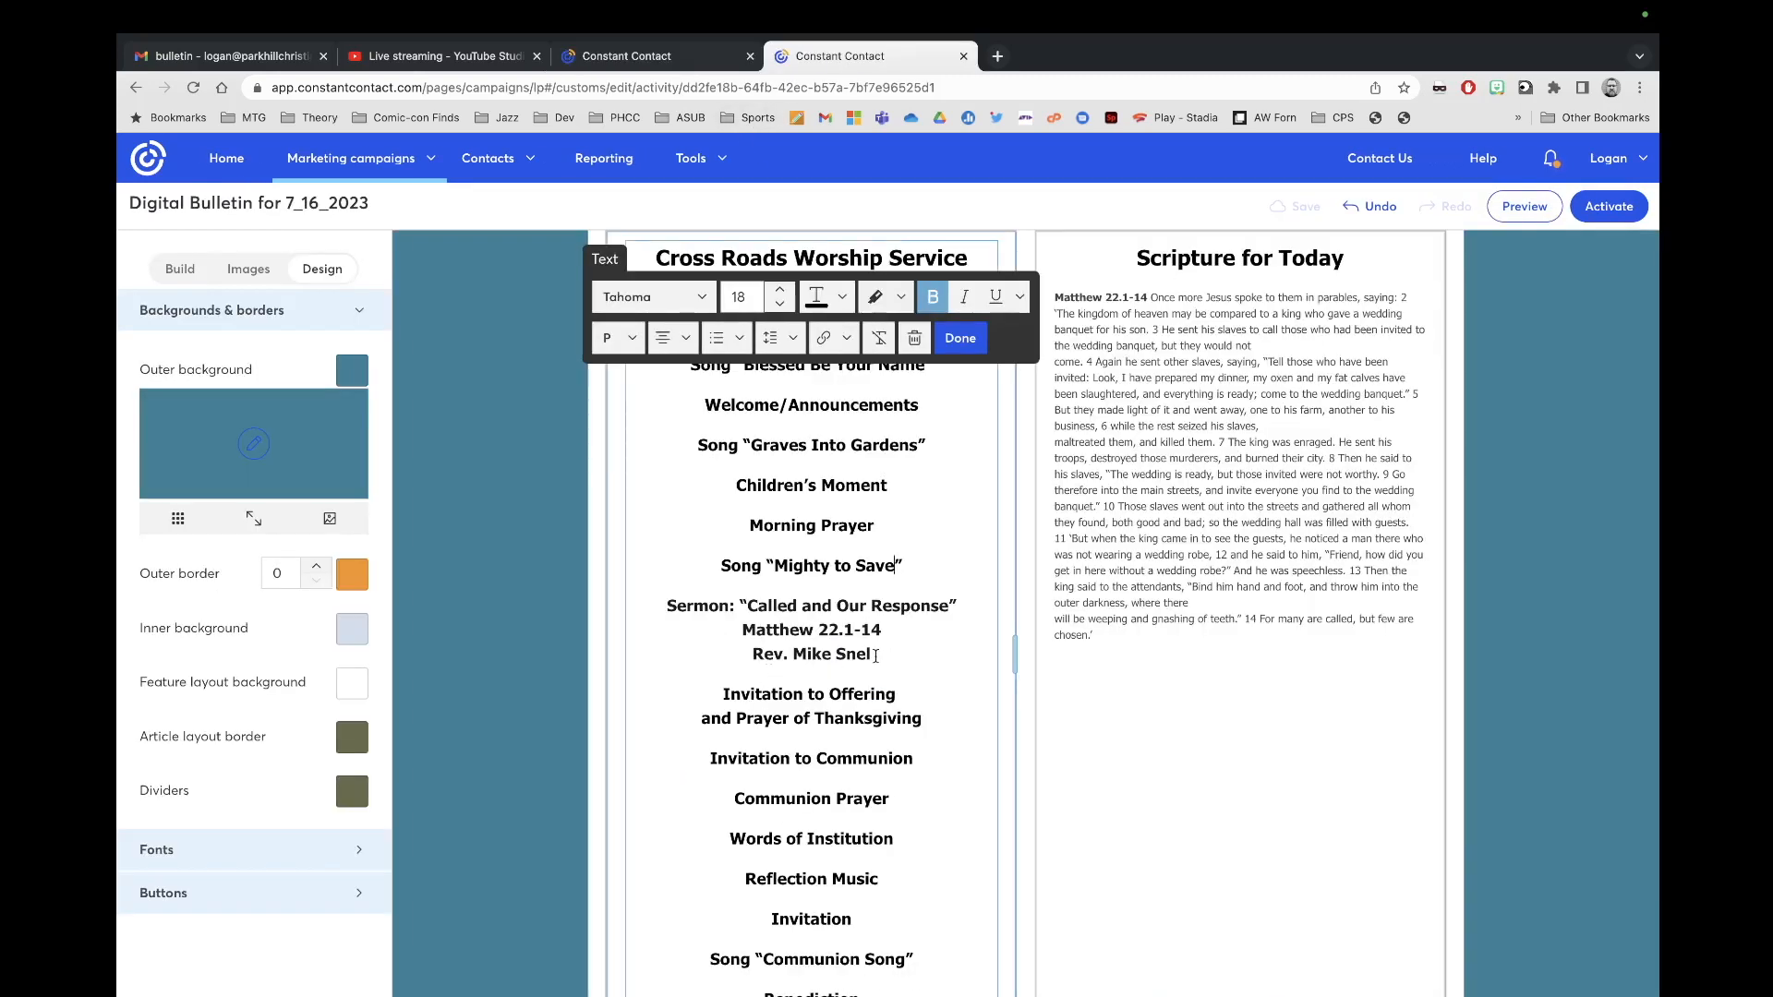
{"action": "left_click_drag", "start_coordinate": [875, 656], "coordinate": [649, 616]}
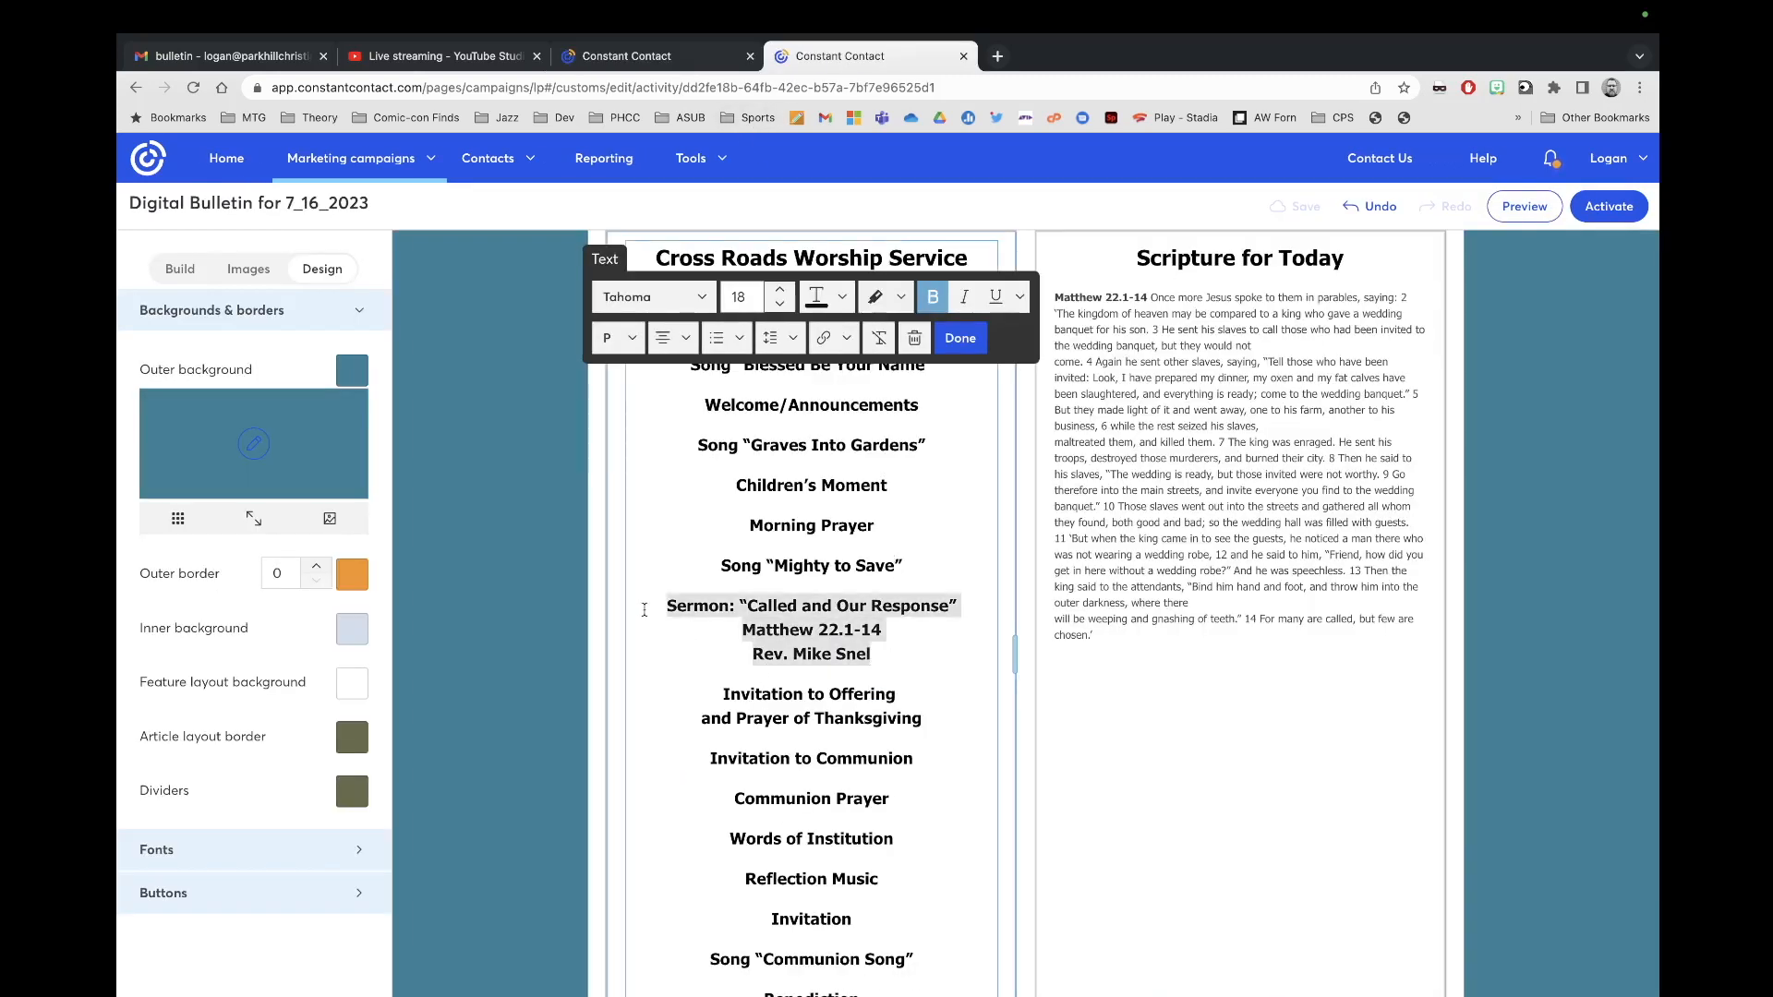
{"action": "key", "text": "super+v"}
{"action": "key", "text": "BackSpace"}
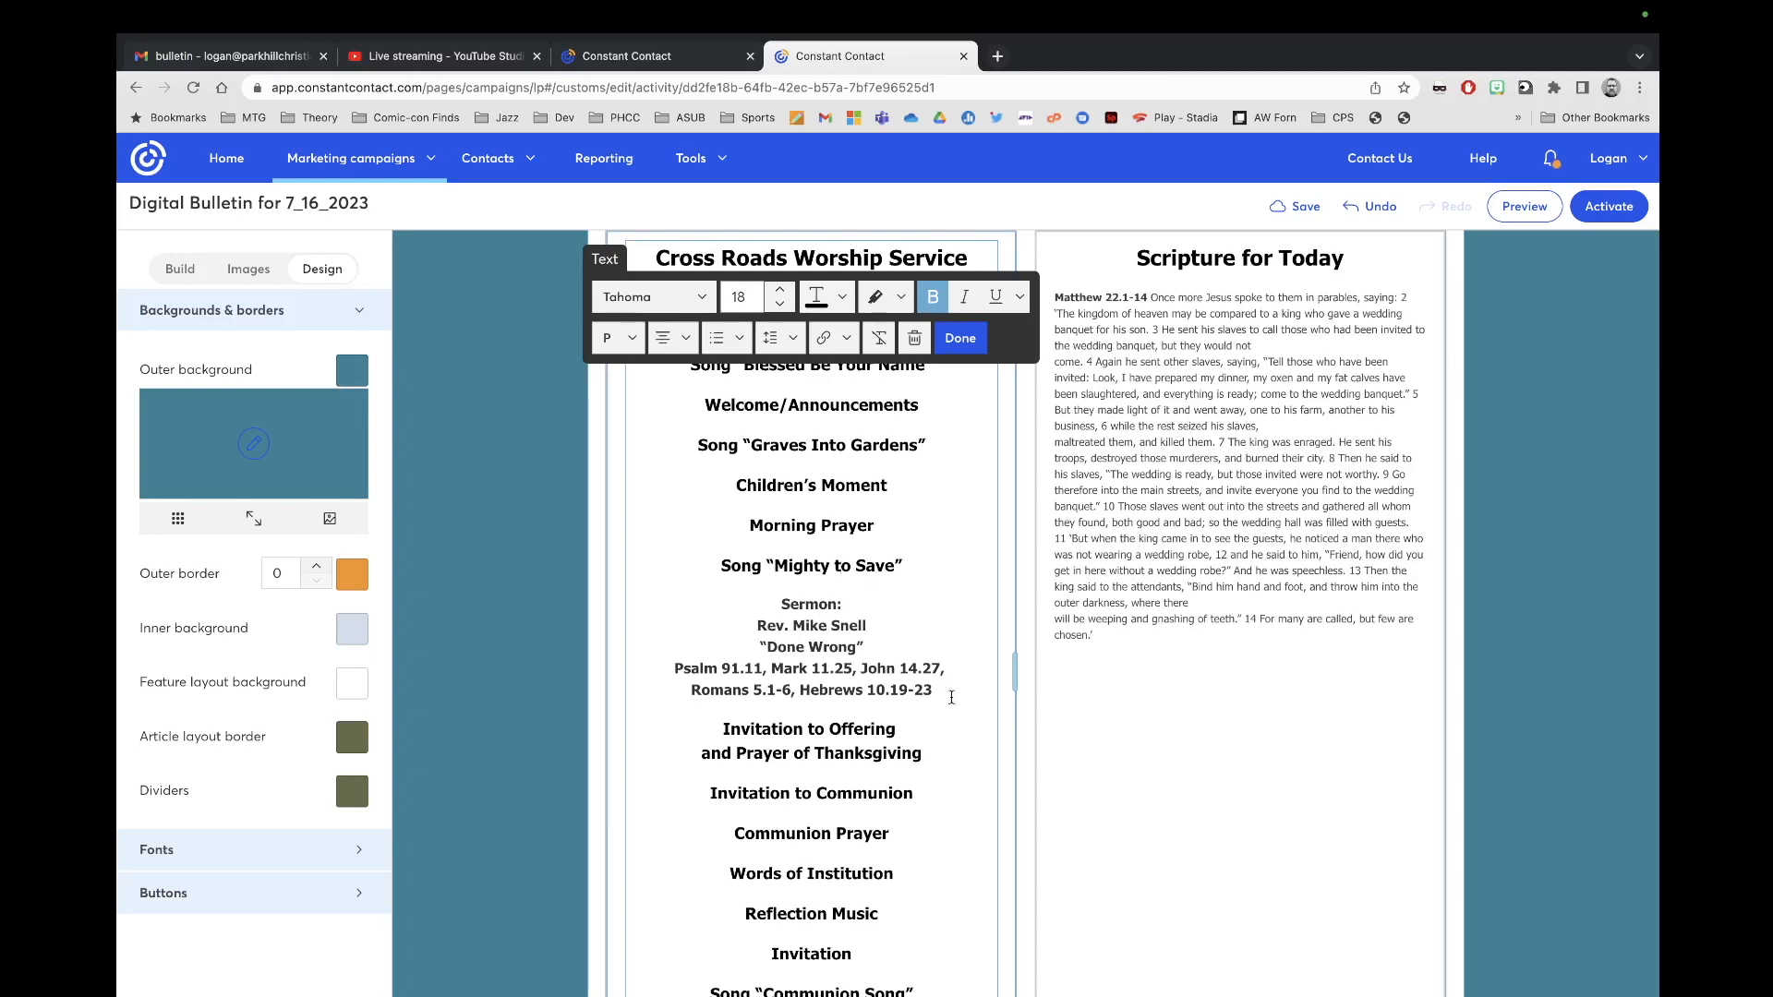
{"action": "left_click_drag", "start_coordinate": [938, 686], "coordinate": [781, 602]}
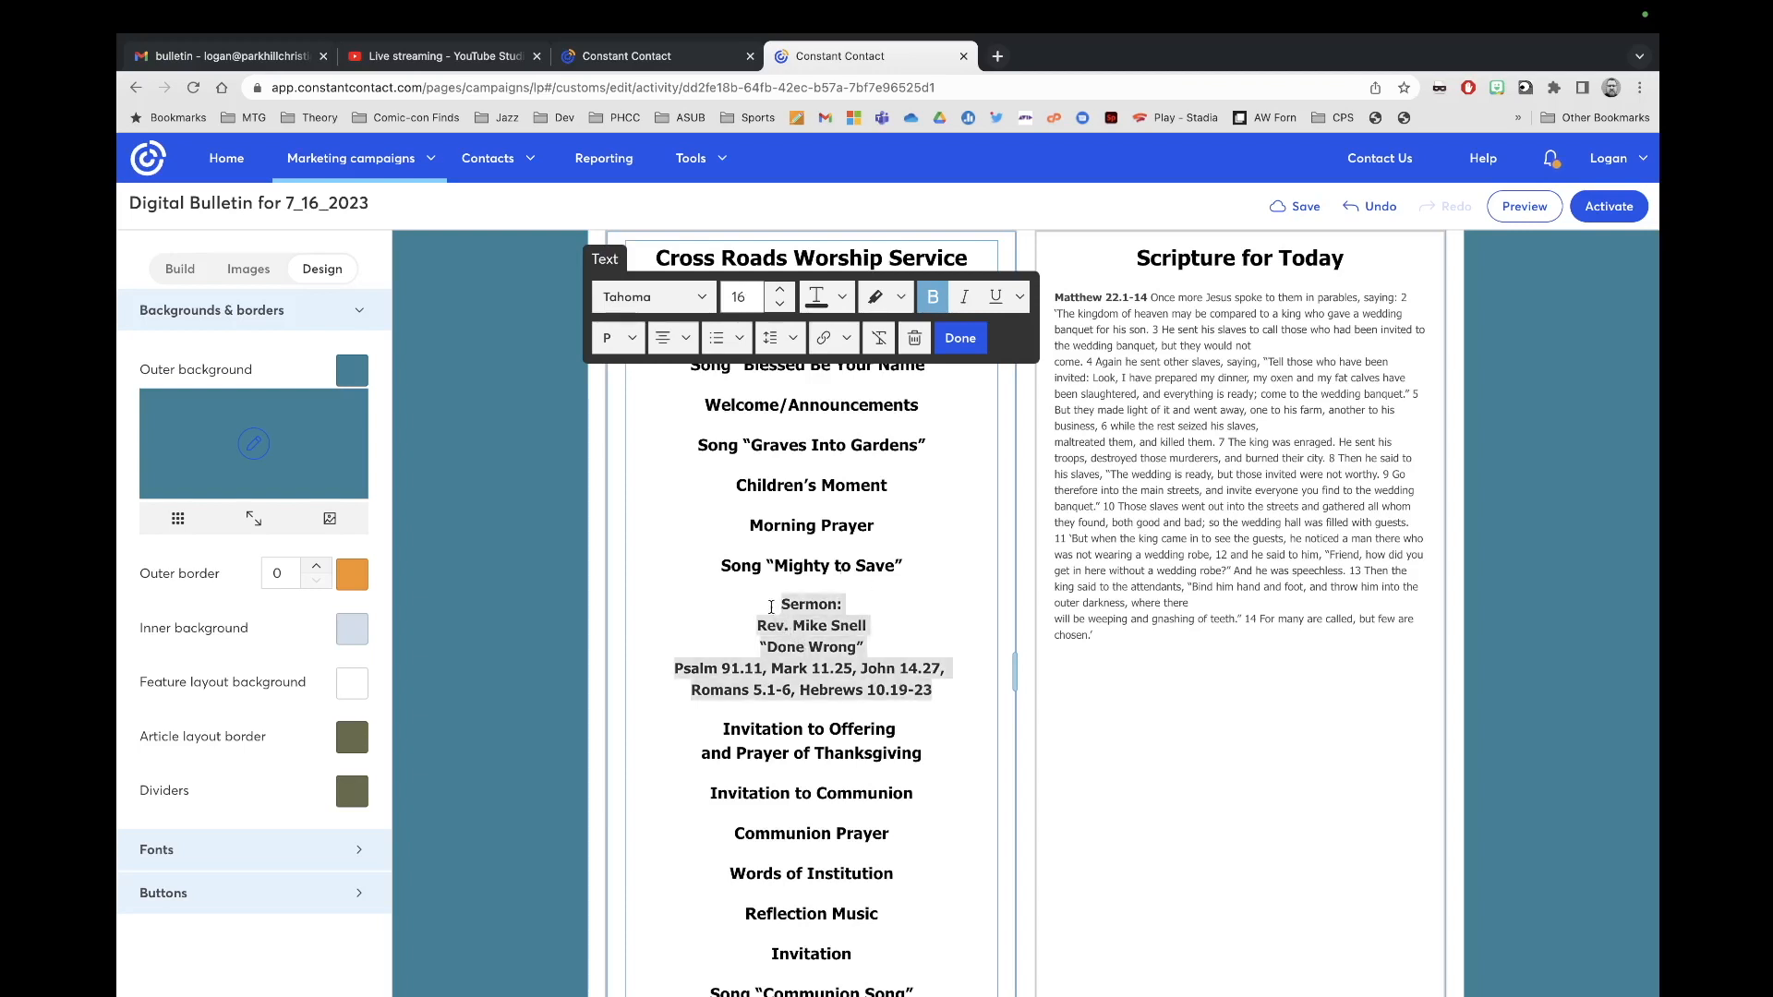
{"action": "left_click", "coordinate": [842, 298]}
{"action": "left_click", "coordinate": [842, 300]}
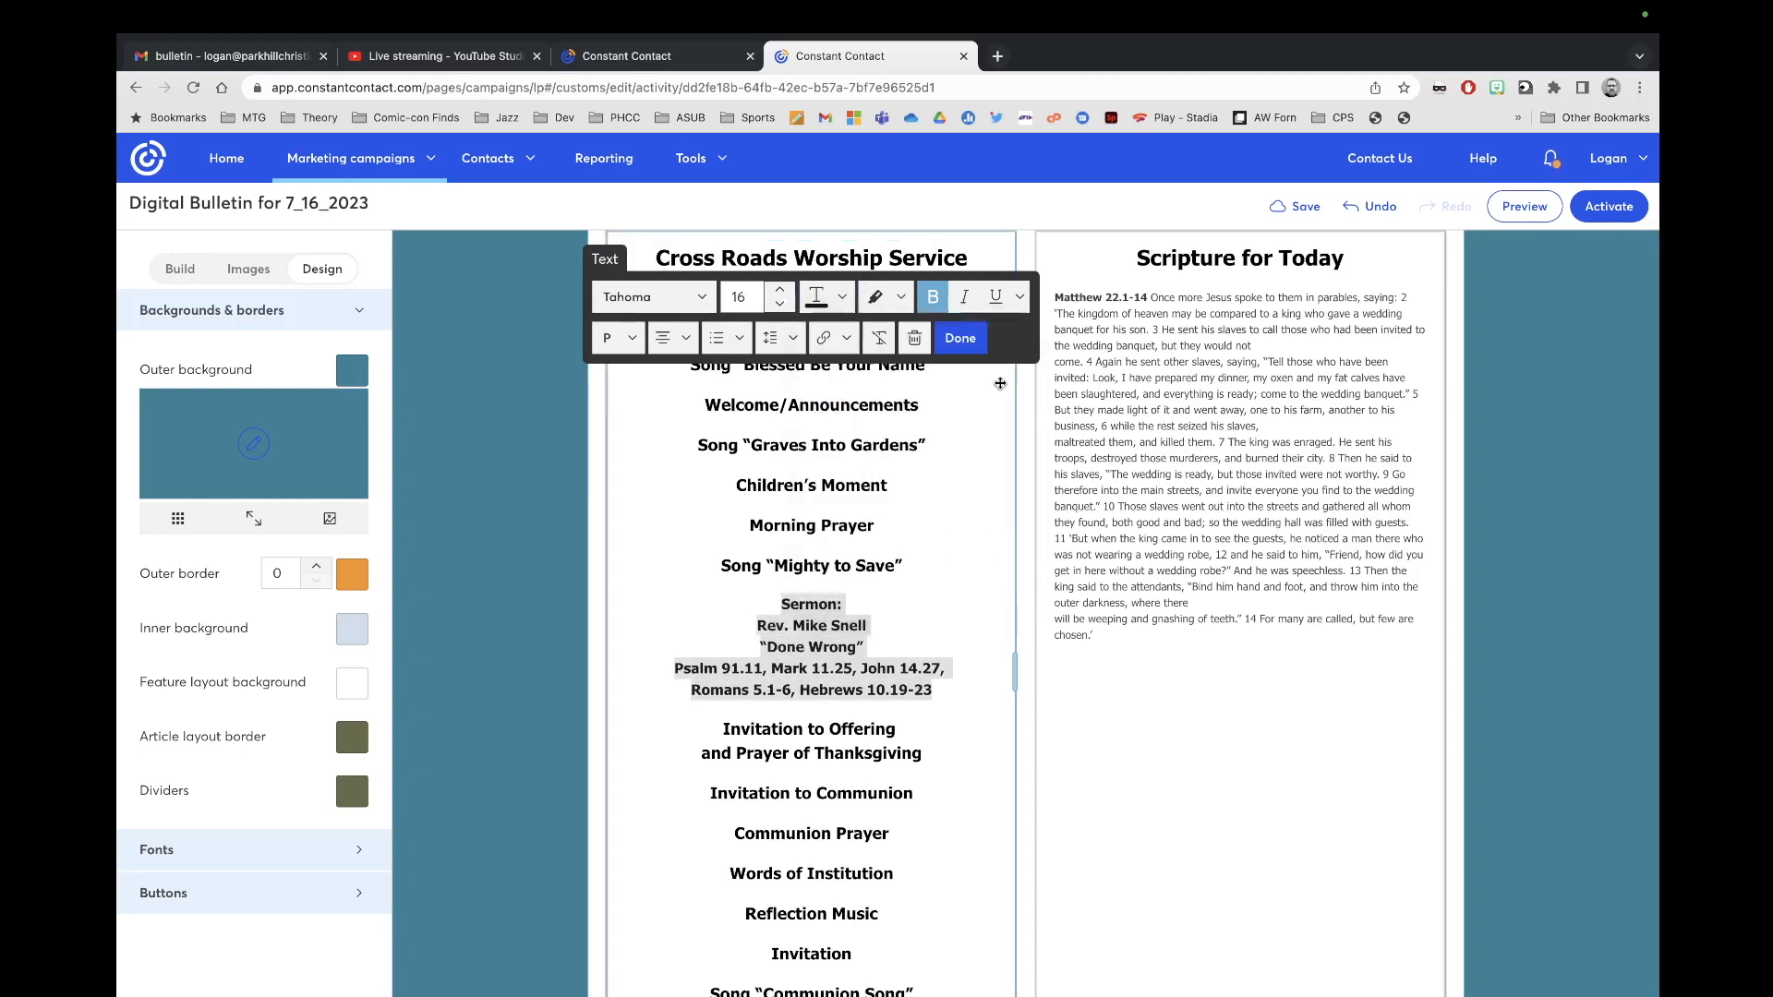
{"action": "left_click", "coordinate": [778, 294]}
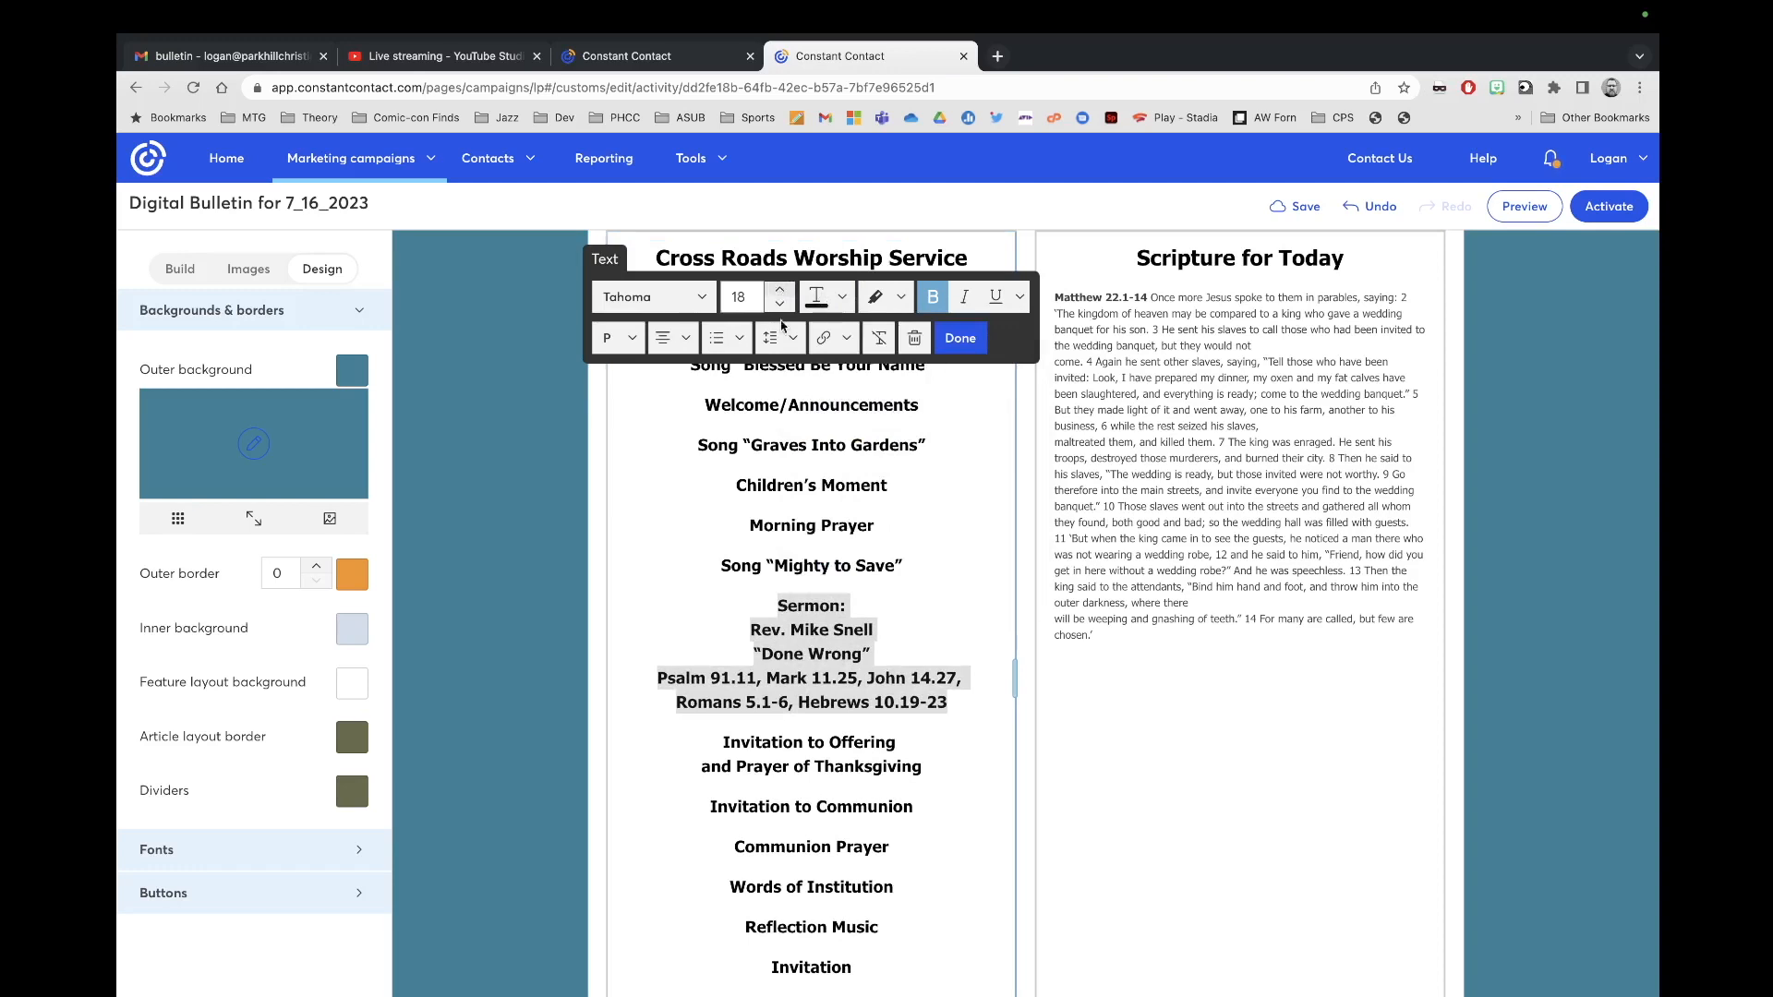
{"action": "left_click", "coordinate": [788, 487]}
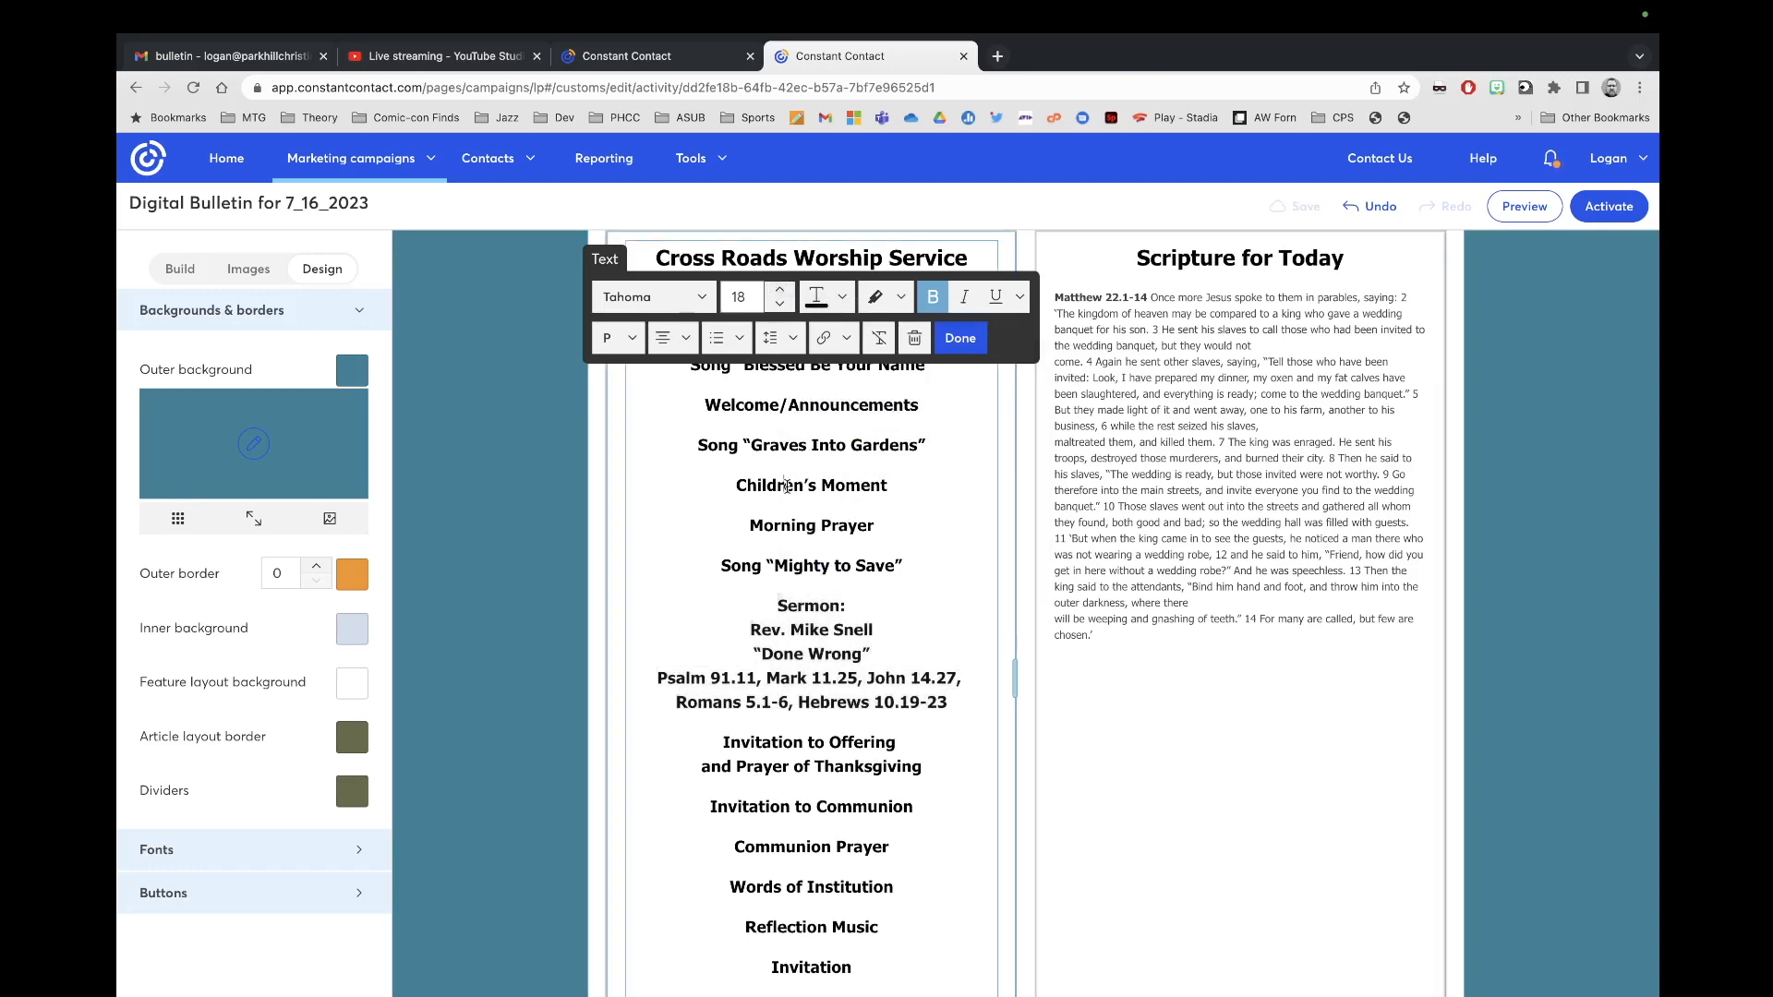
Step: Replace 'Communion Song' in the order of worship with Breakthrough
{"action": "left_click", "coordinate": [788, 546]}
{"action": "left_click", "coordinate": [787, 570]}
{"action": "scroll", "coordinate": [832, 629], "scroll_direction": "down", "scroll_amount": 1}
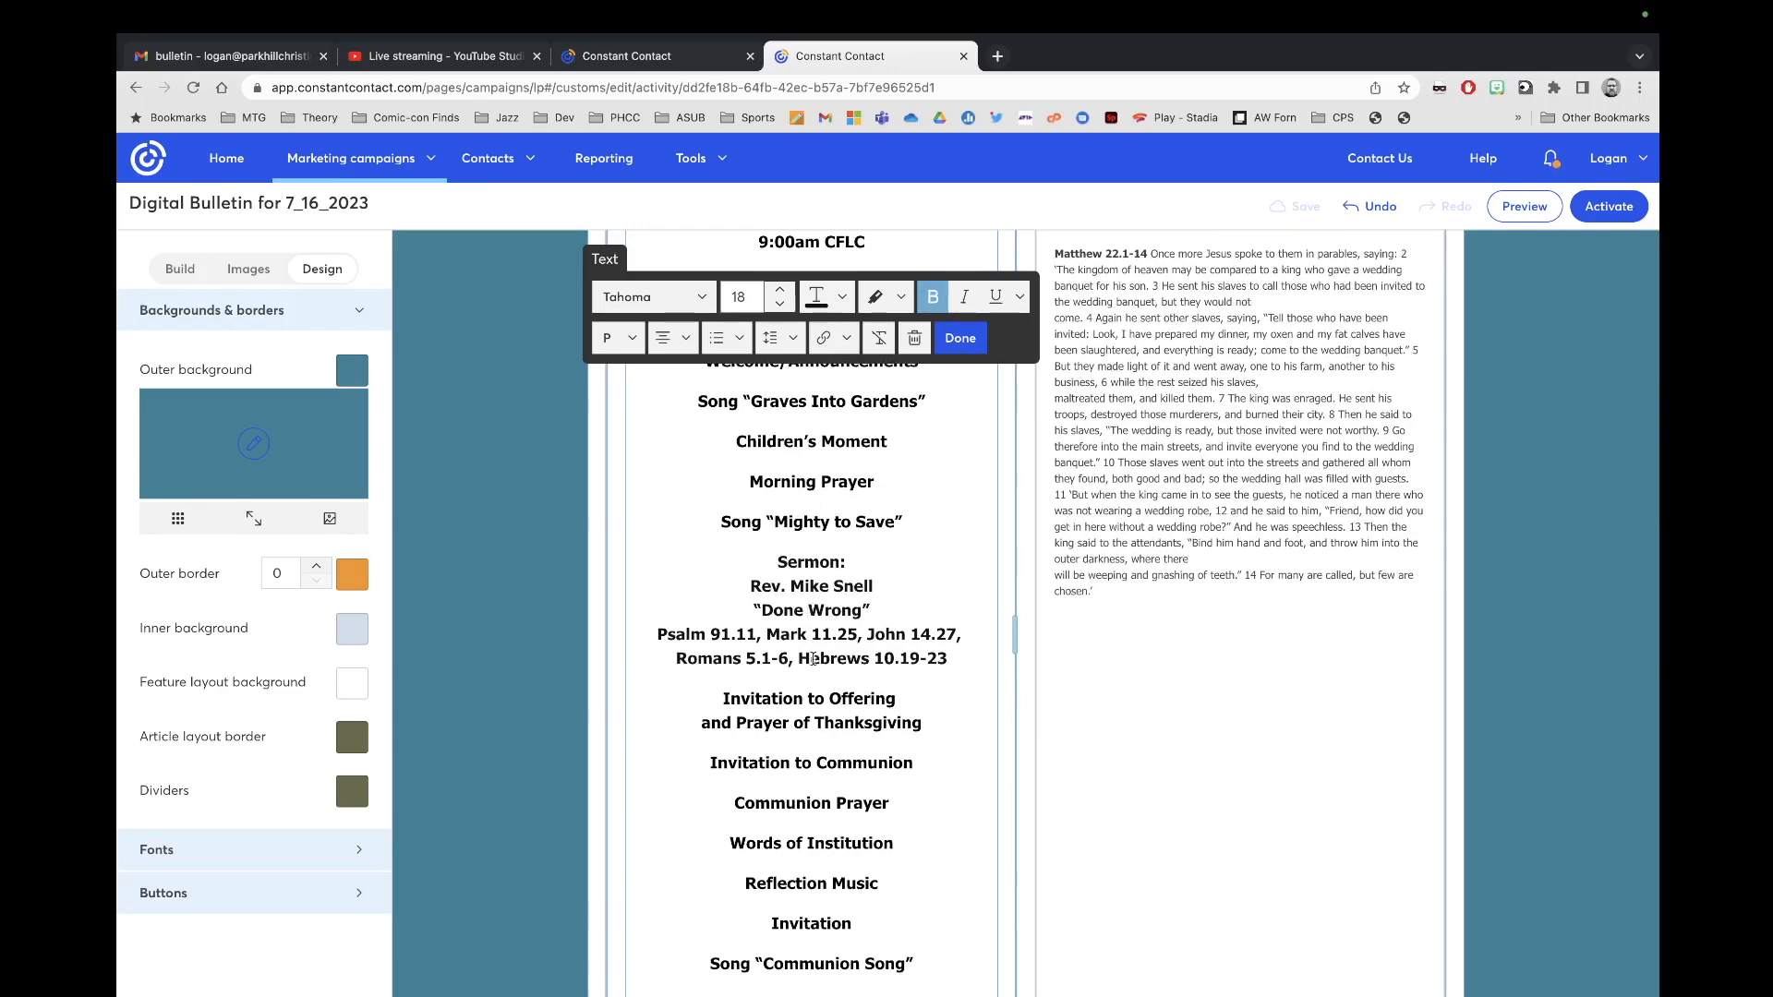
{"action": "scroll", "coordinate": [815, 694], "scroll_direction": "down", "scroll_amount": 3}
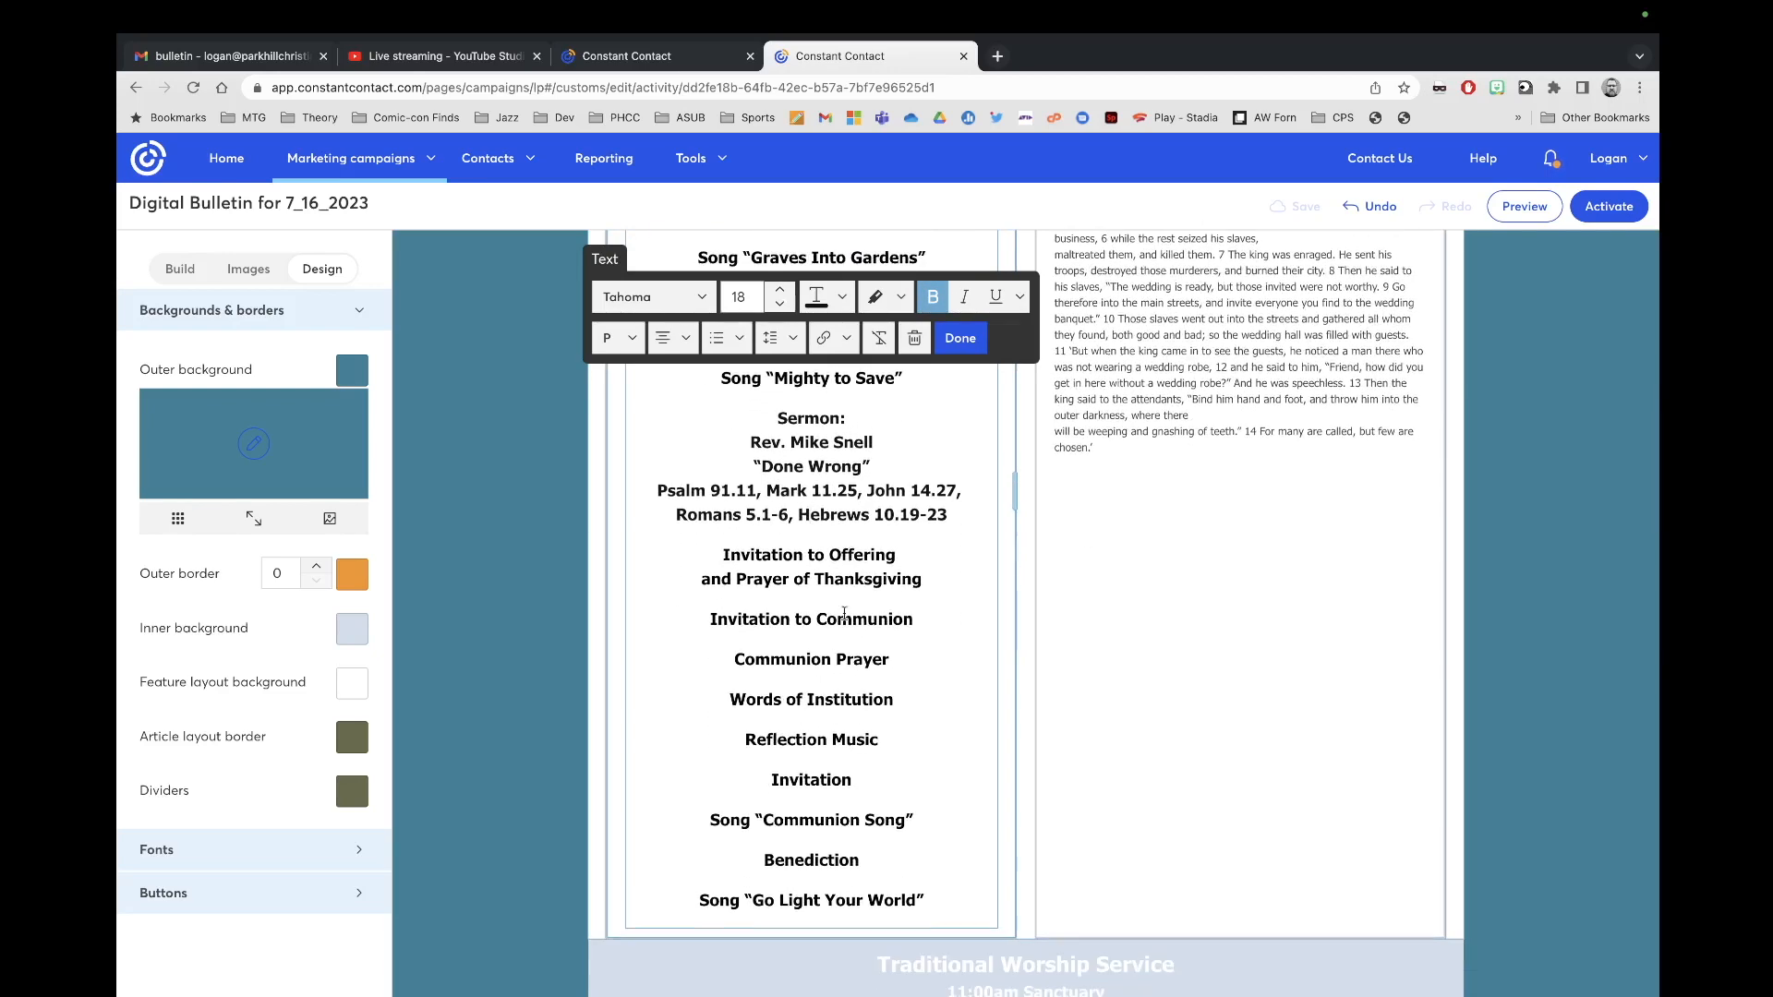
{"action": "scroll", "coordinate": [835, 764], "scroll_direction": "down", "scroll_amount": 1}
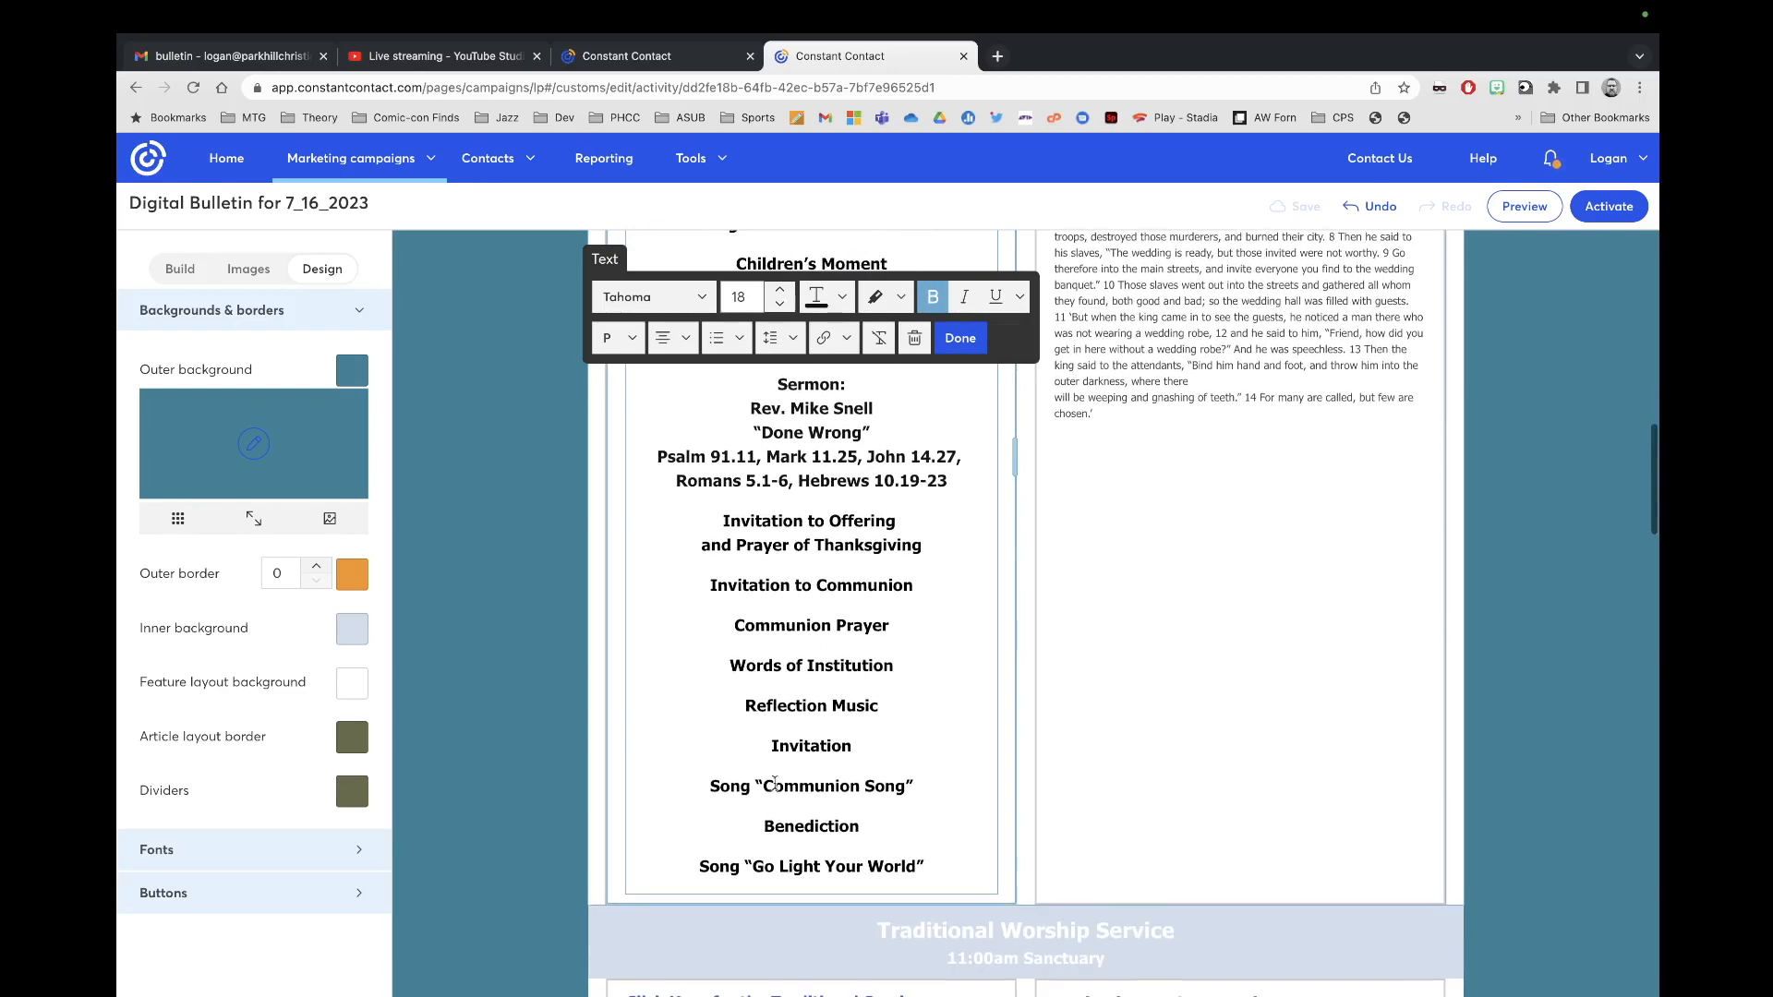
{"action": "left_click_drag", "start_coordinate": [762, 786], "coordinate": [901, 791]}
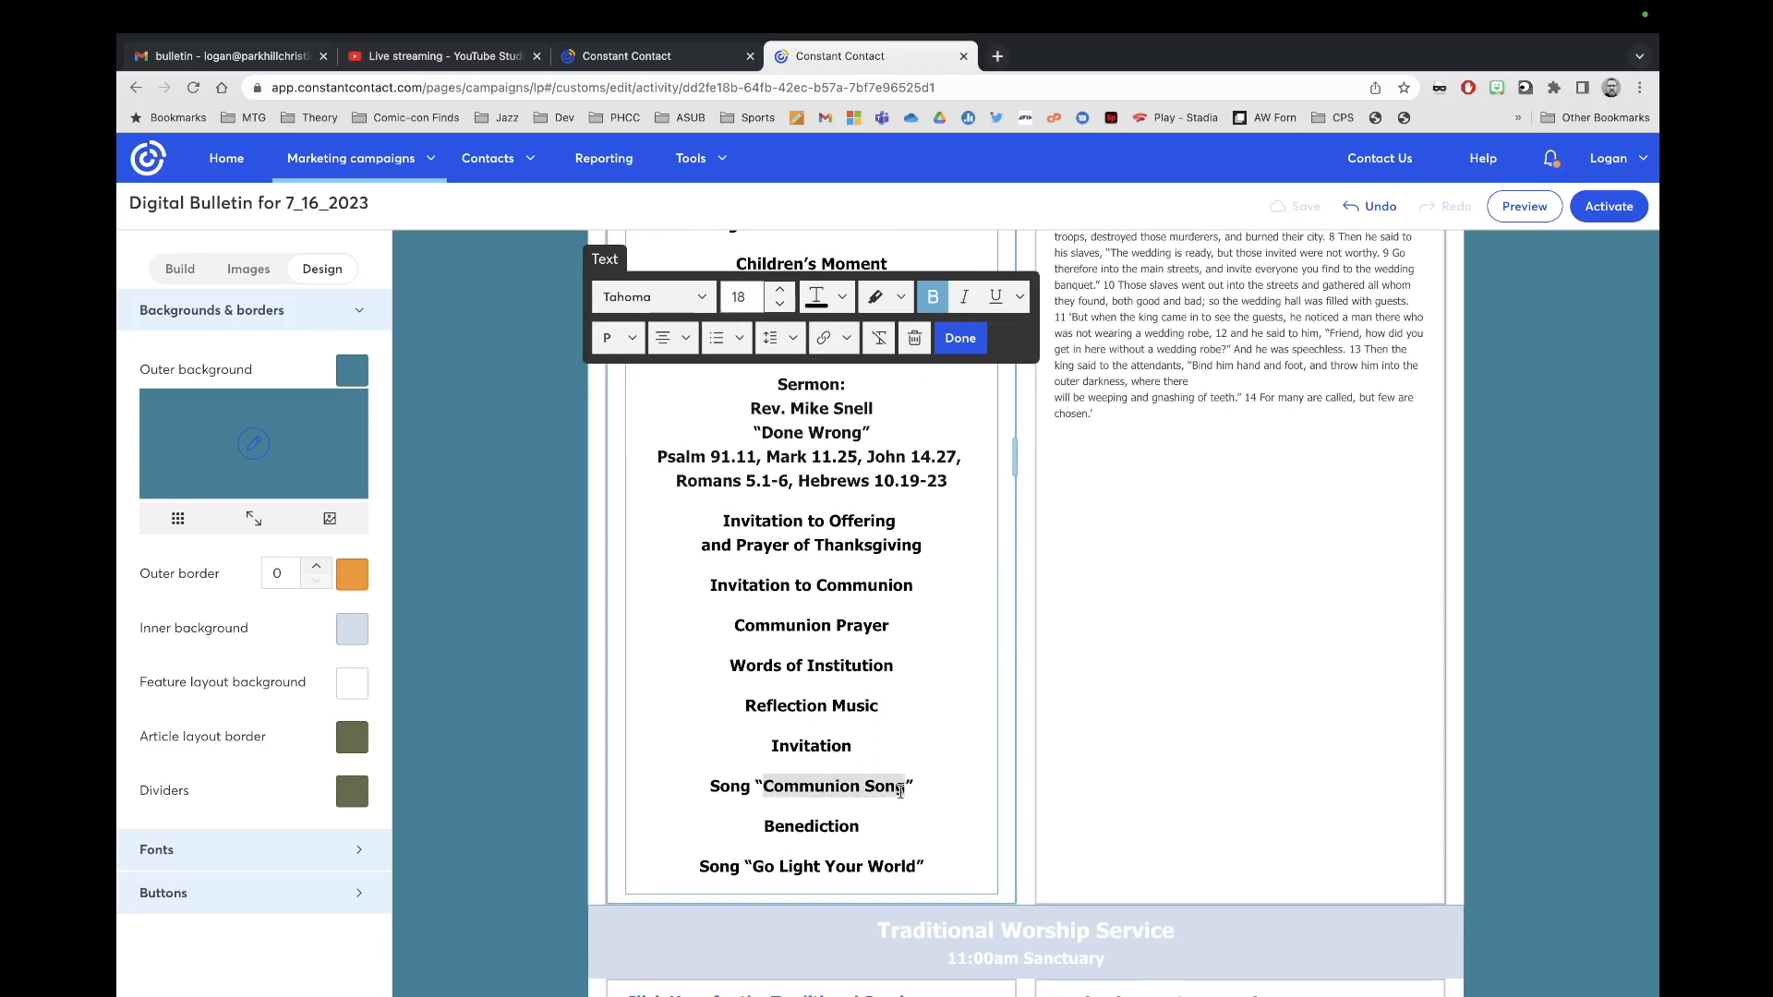
{"action": "type", "text": "Breakthrough”"}
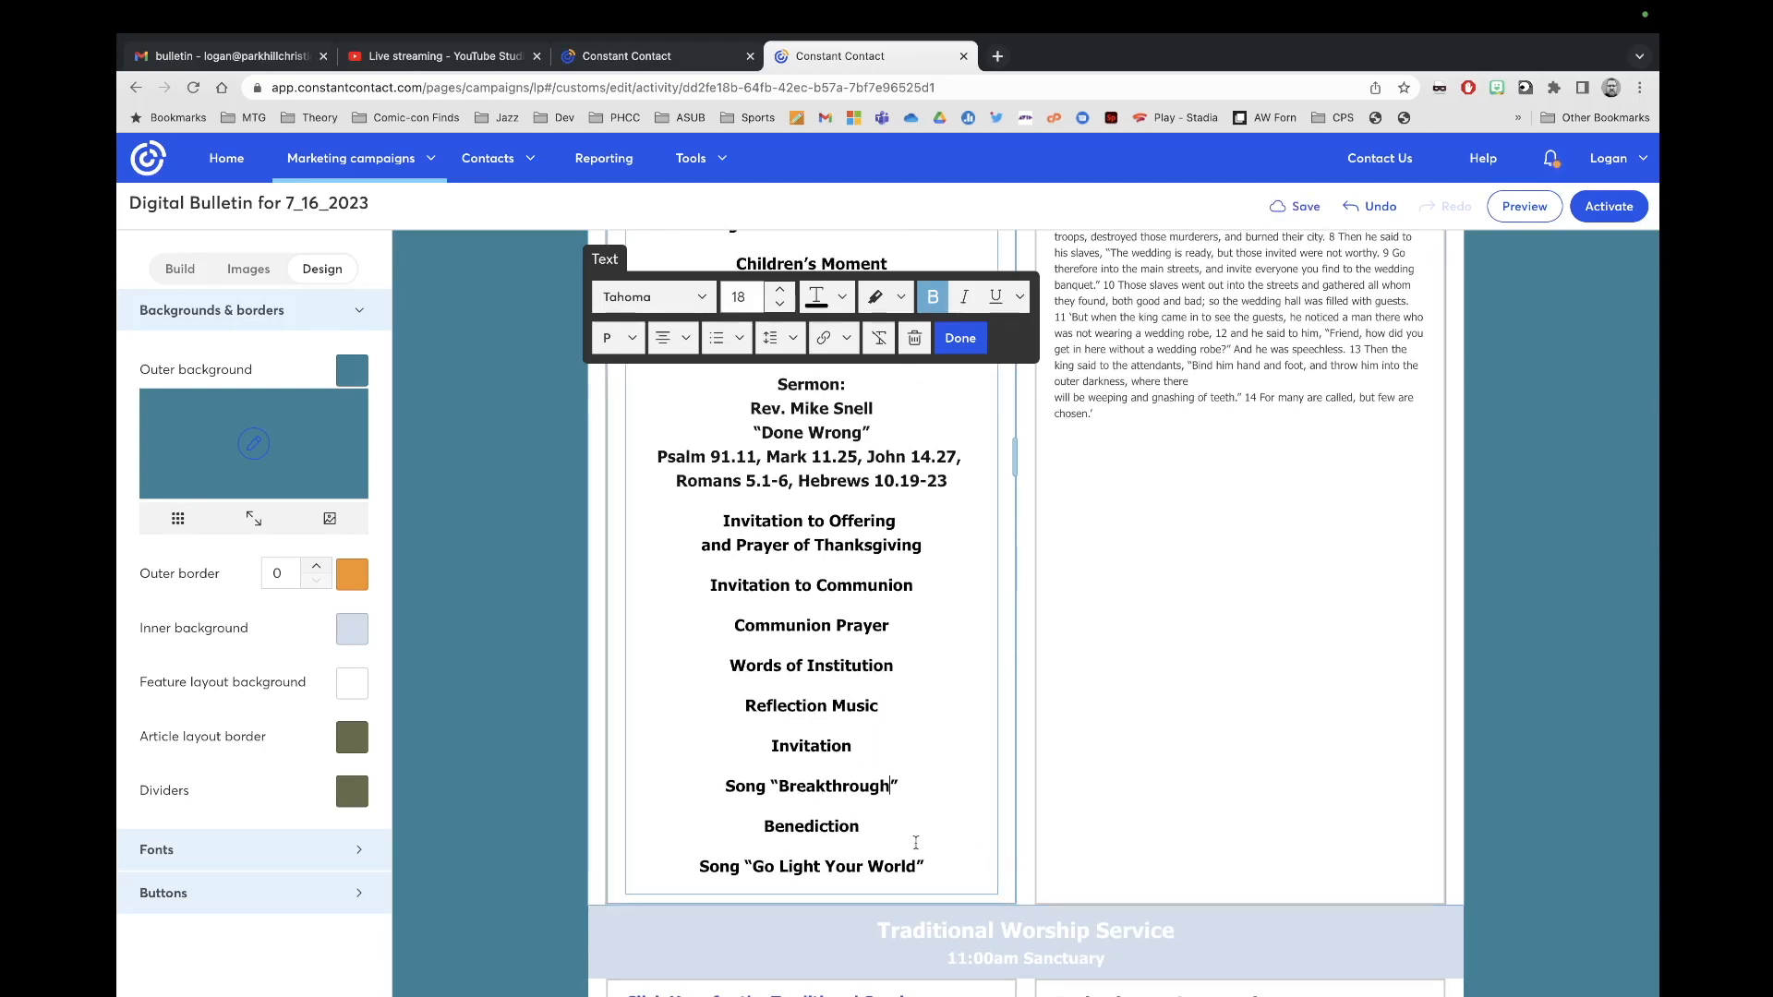
{"action": "left_click", "coordinate": [799, 889]}
{"action": "scroll", "coordinate": [875, 866], "scroll_direction": "up", "scroll_amount": 5}
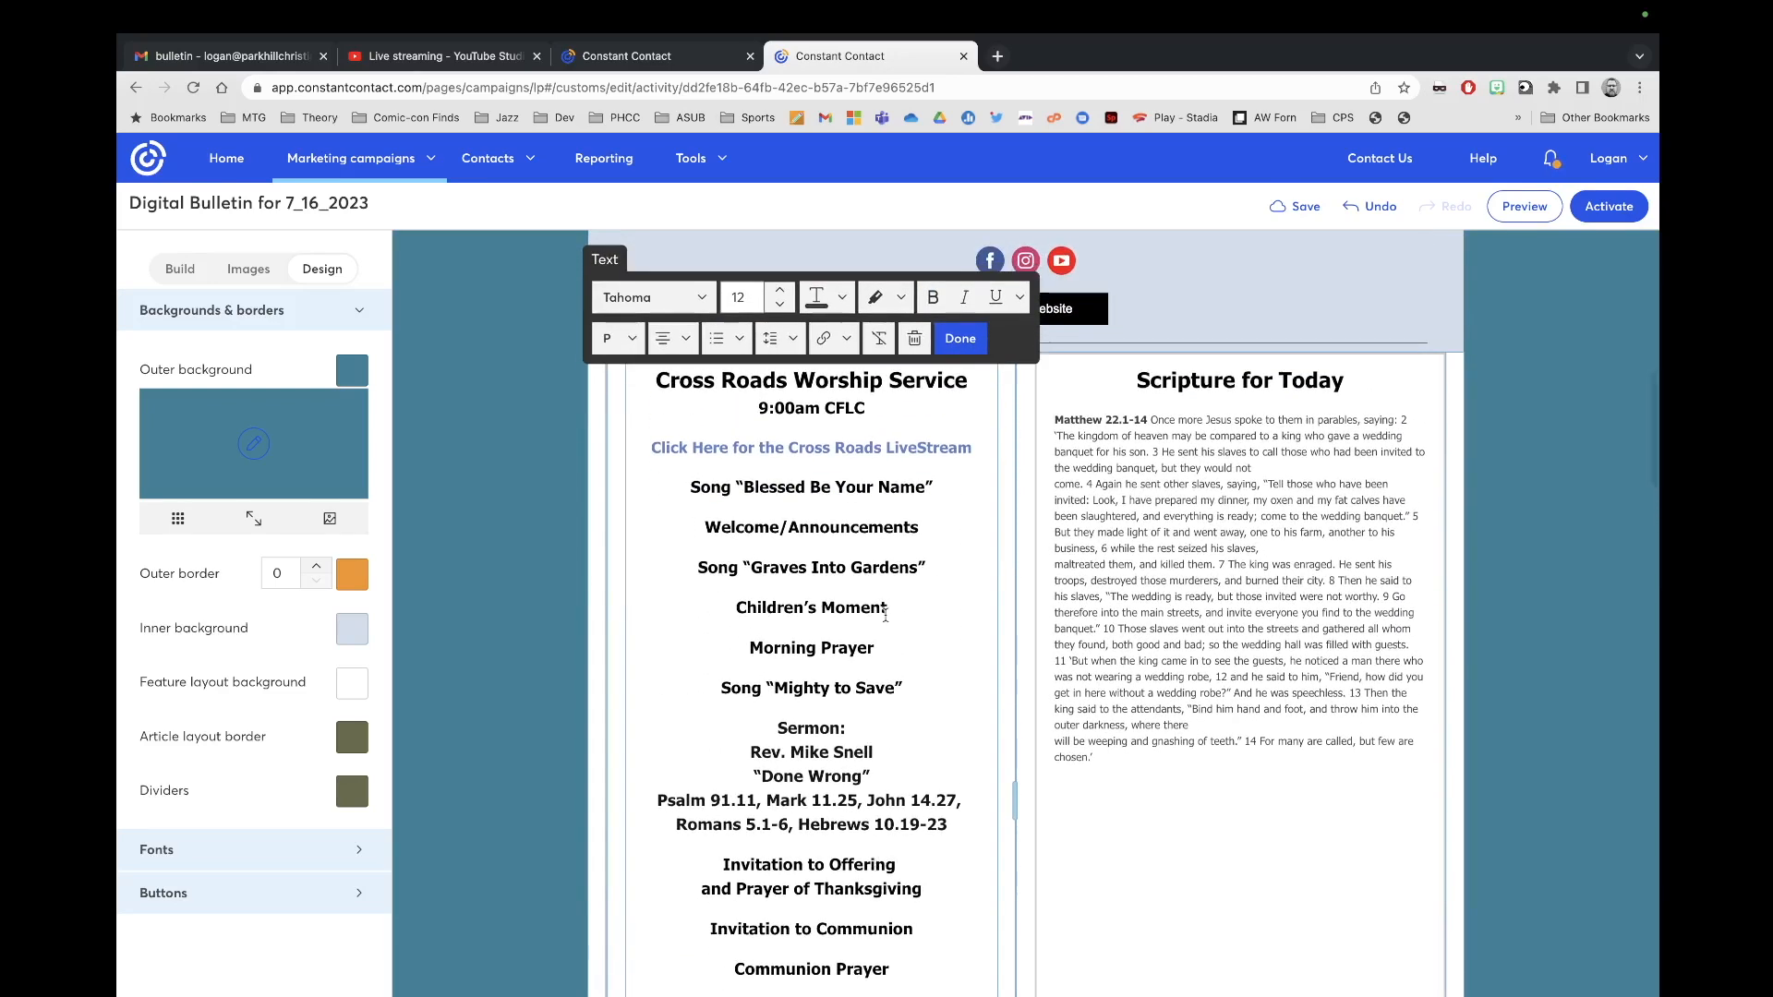
{"action": "scroll", "coordinate": [884, 615], "scroll_direction": "down", "scroll_amount": 1}
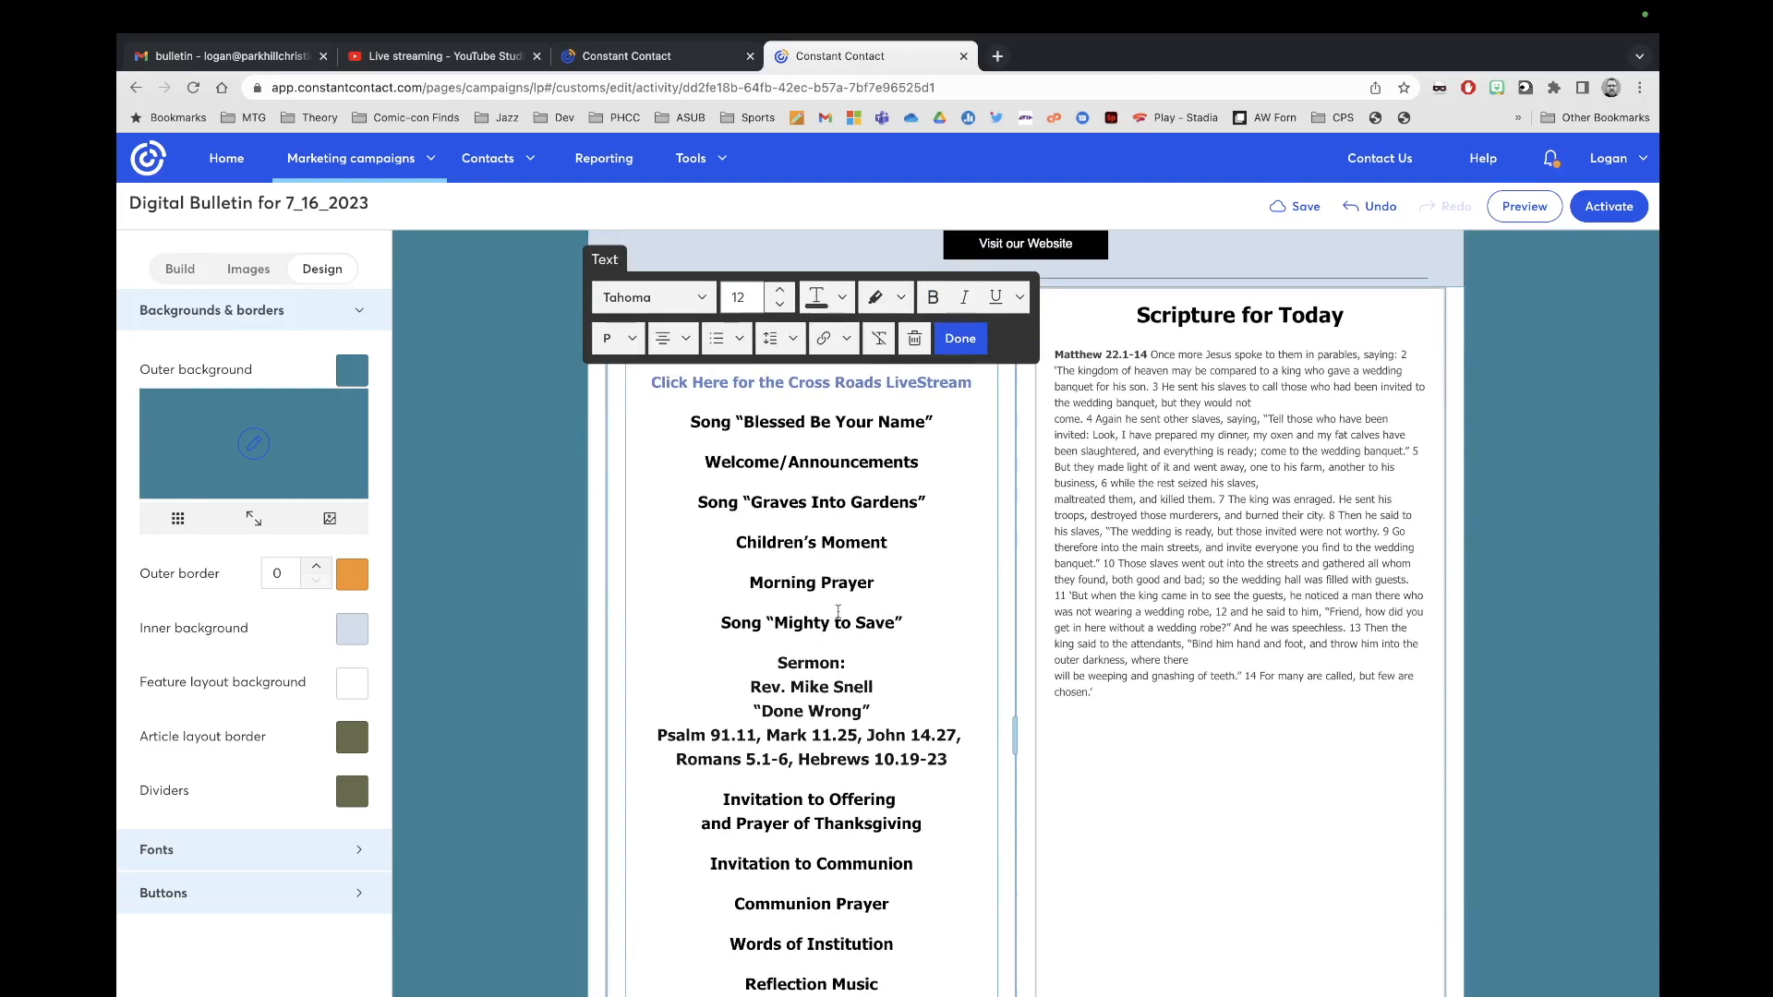
{"action": "scroll", "coordinate": [921, 600], "scroll_direction": "up", "scroll_amount": 1}
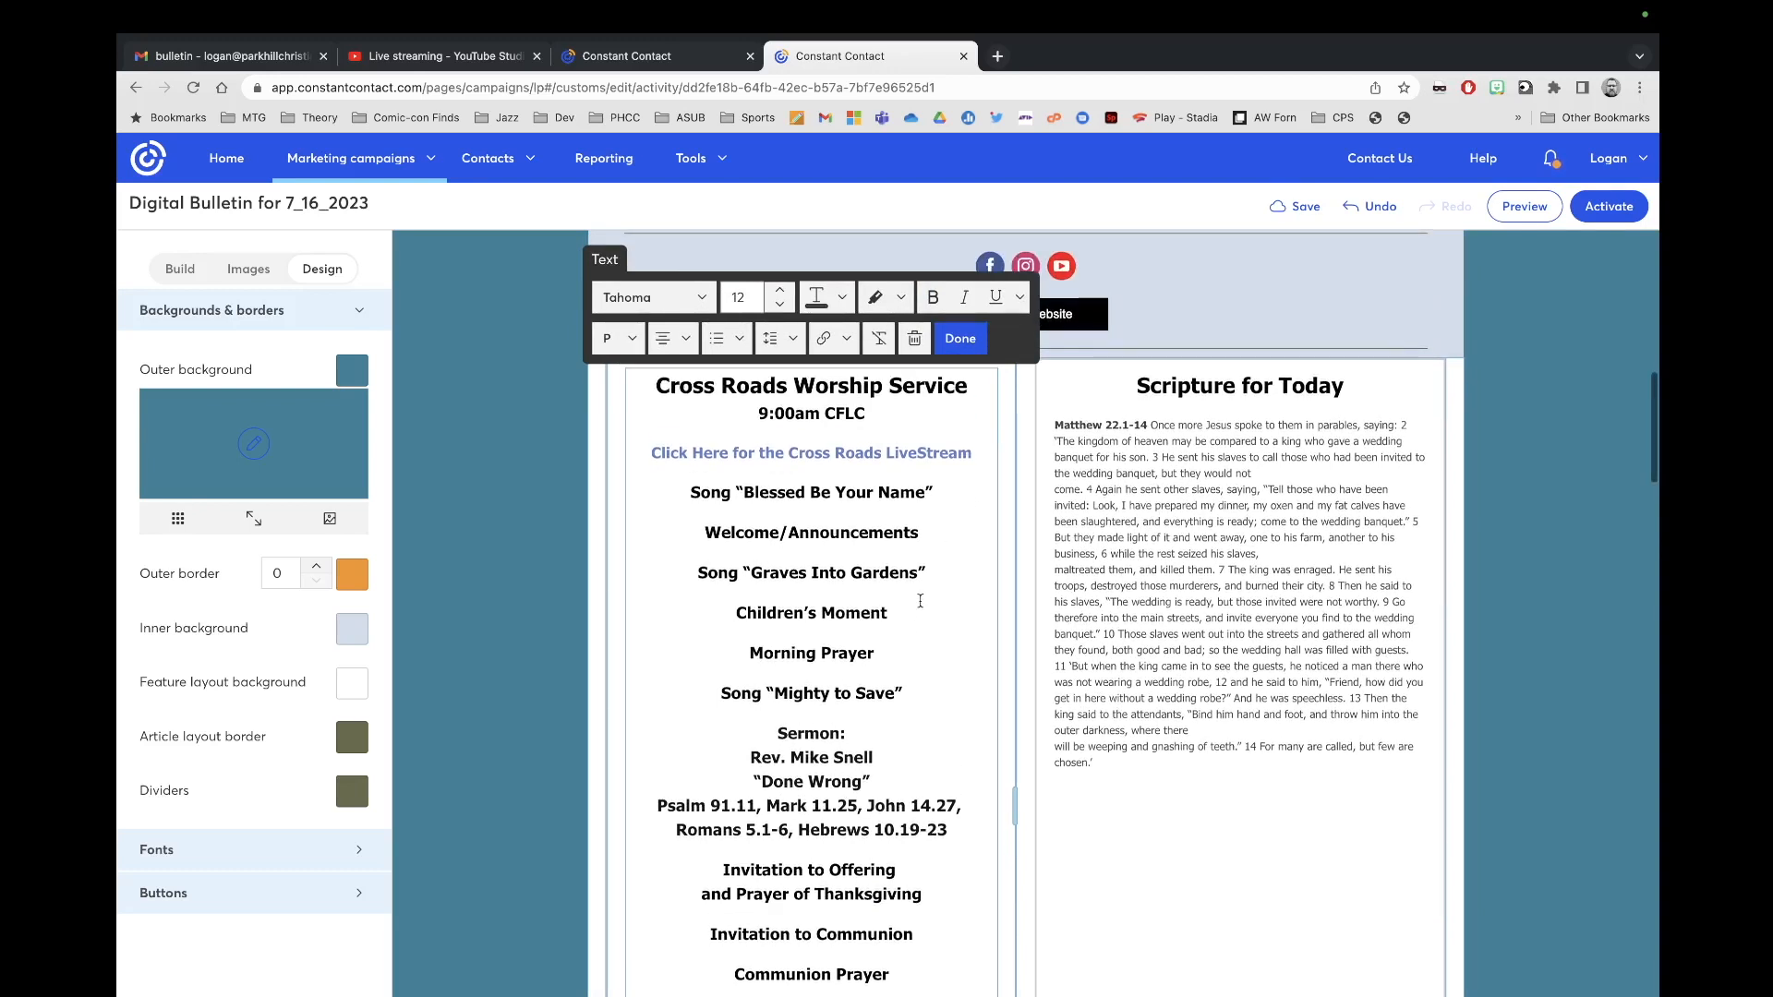
{"action": "left_click", "coordinate": [1199, 515]}
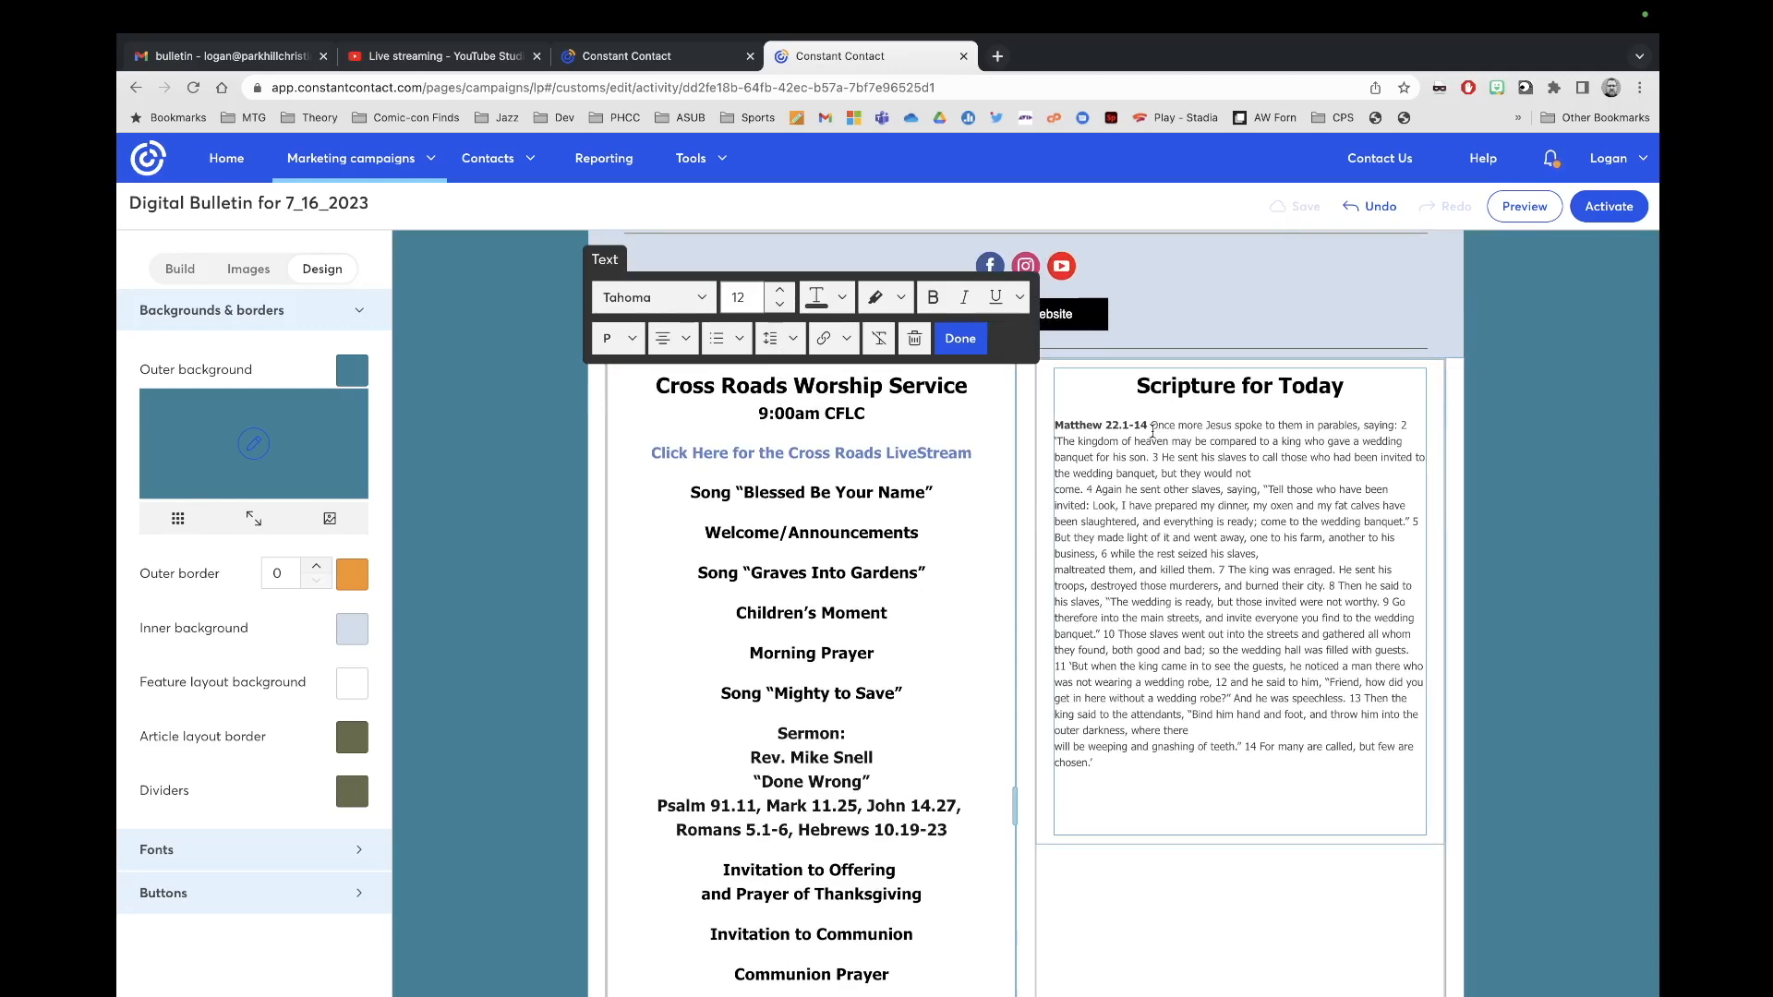
Step: Copy the page 3 scripture passages from the RD Sunday Services email's Trad RD Bulletin attachment
{"action": "left_click", "coordinate": [228, 55]}
{"action": "left_click", "coordinate": [298, 285]}
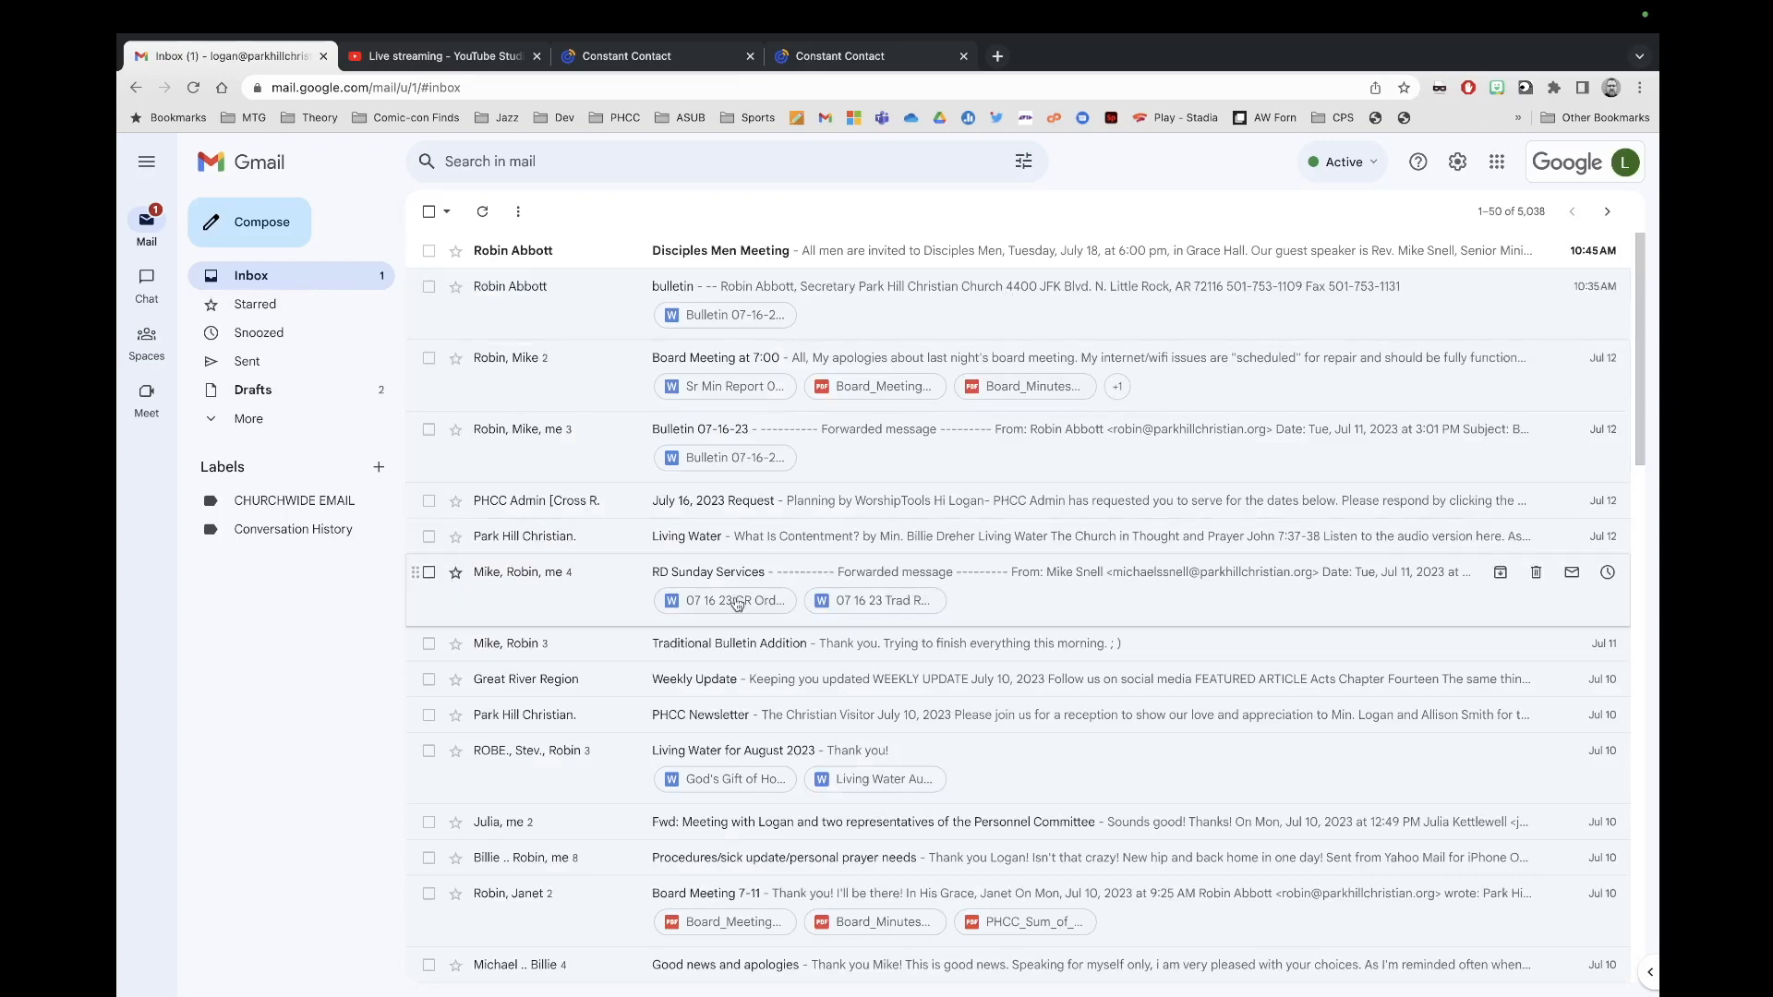
{"action": "left_click", "coordinate": [995, 611]}
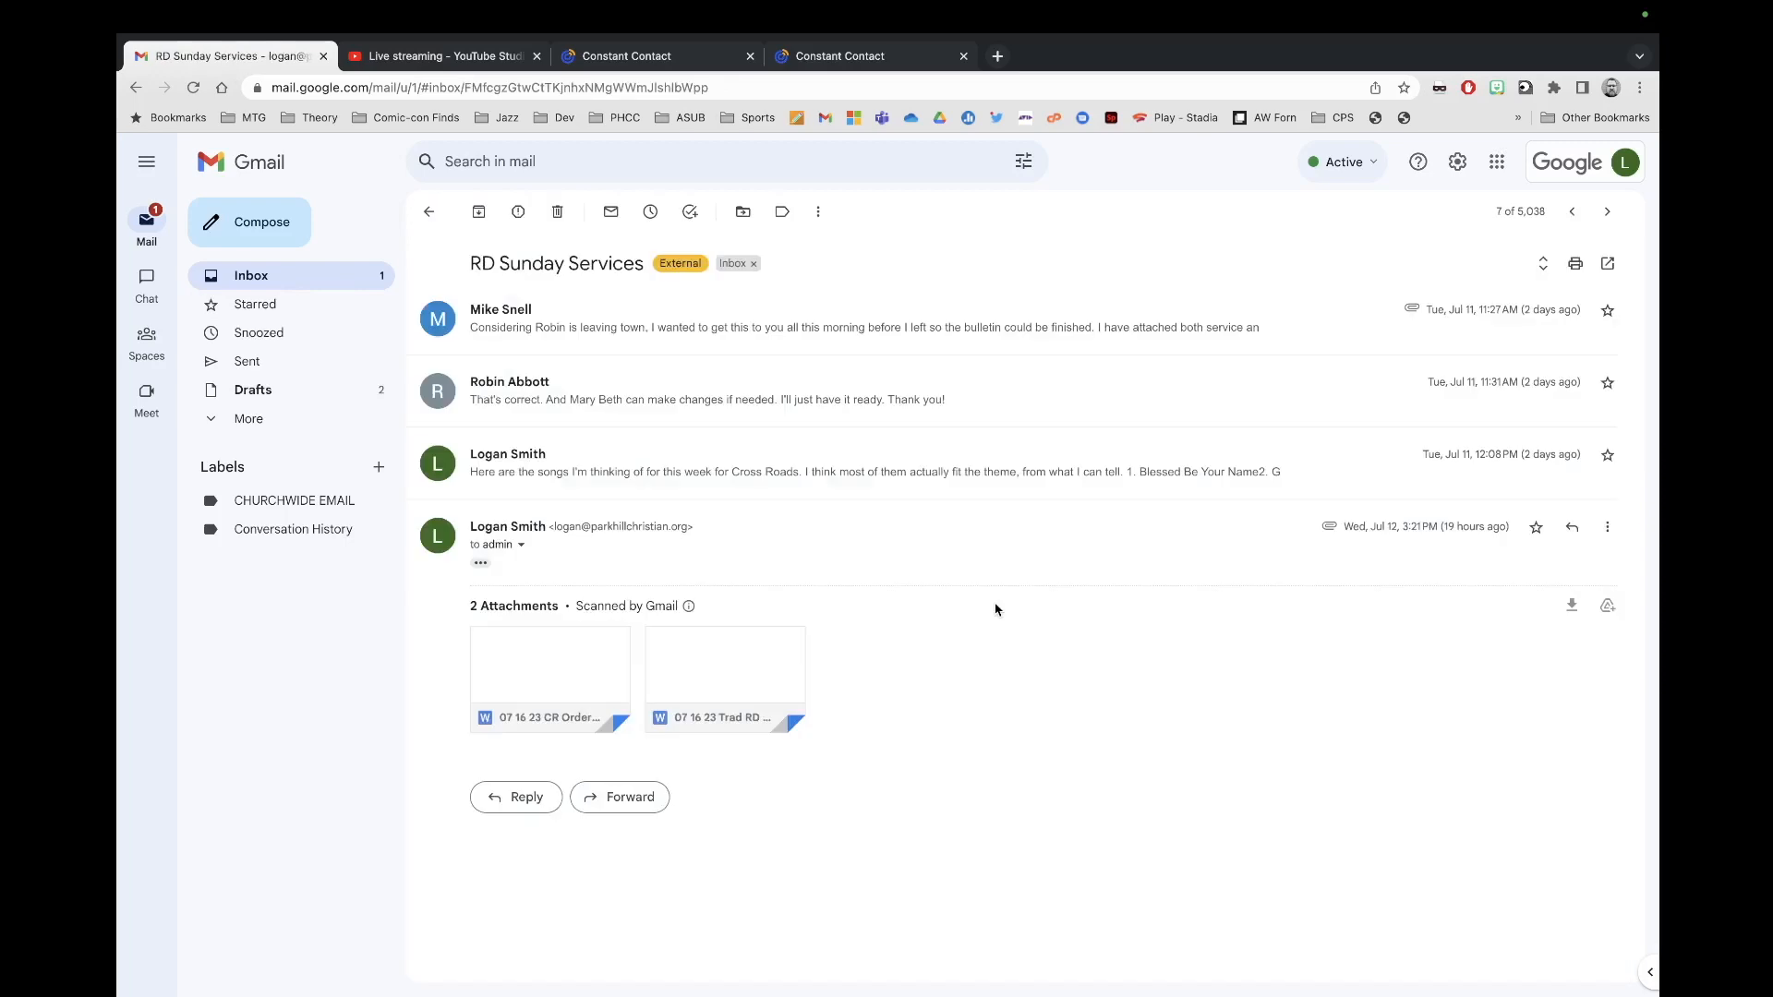
{"action": "left_click", "coordinate": [723, 676]}
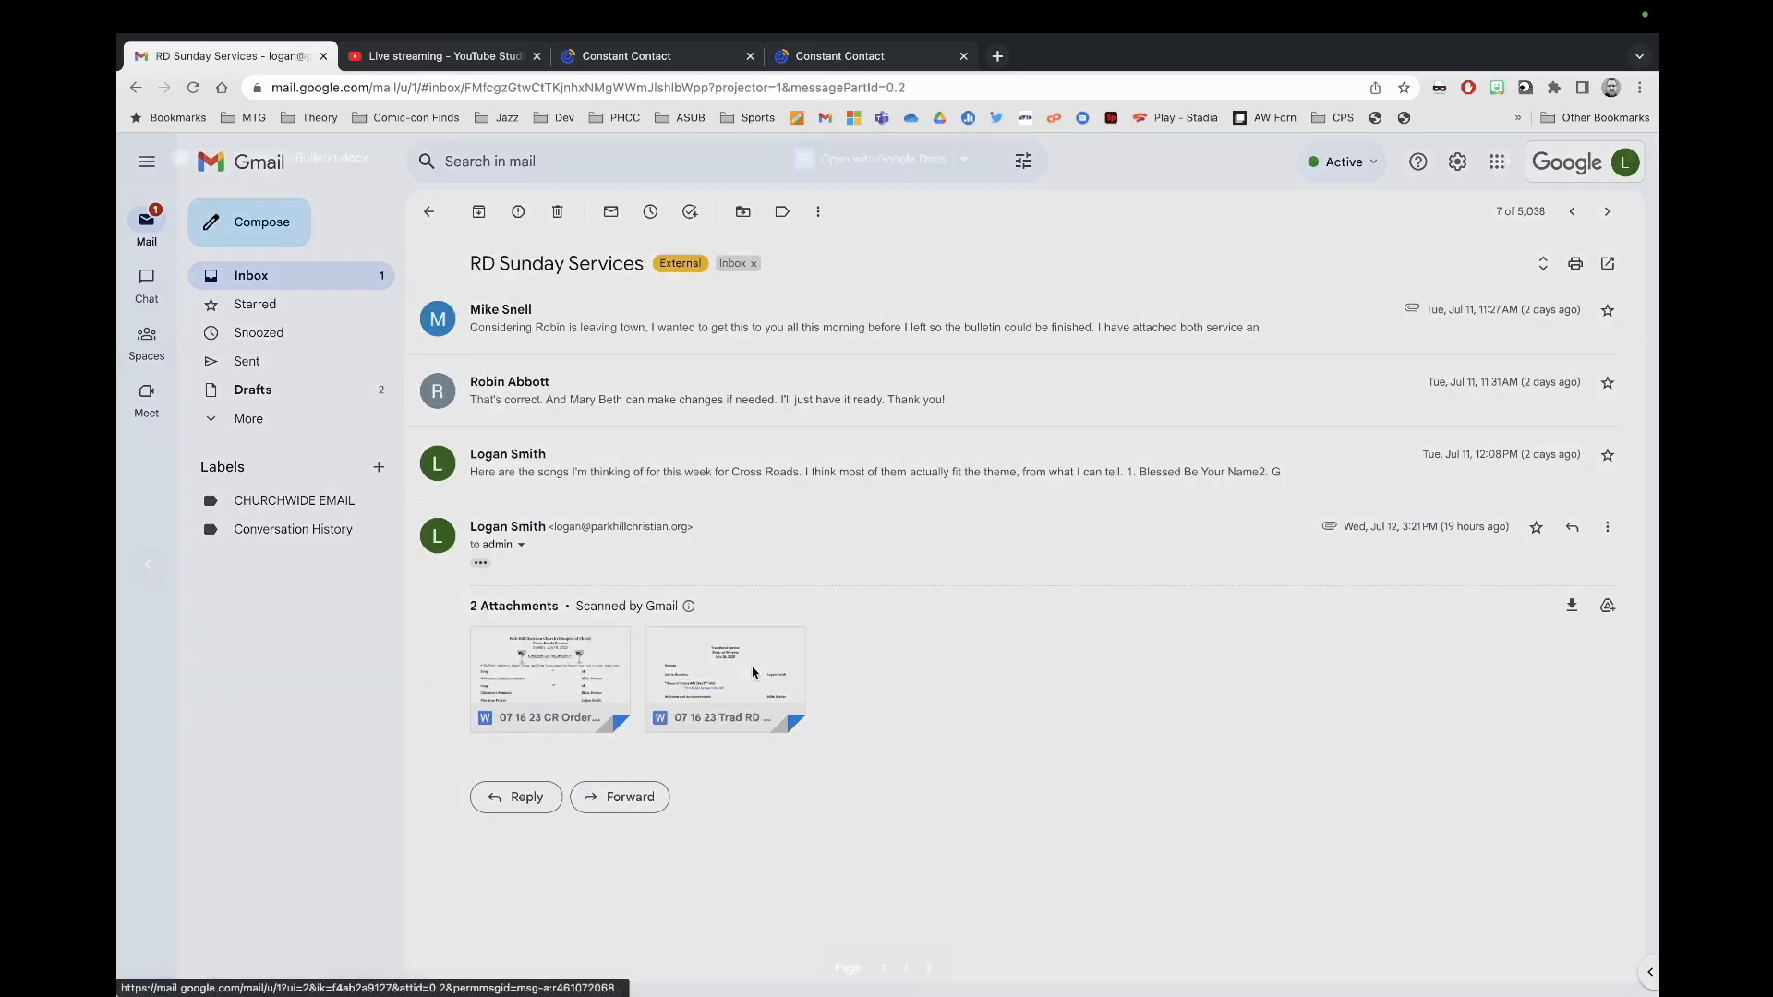
{"action": "scroll", "coordinate": [986, 604], "scroll_direction": "down", "scroll_amount": 20}
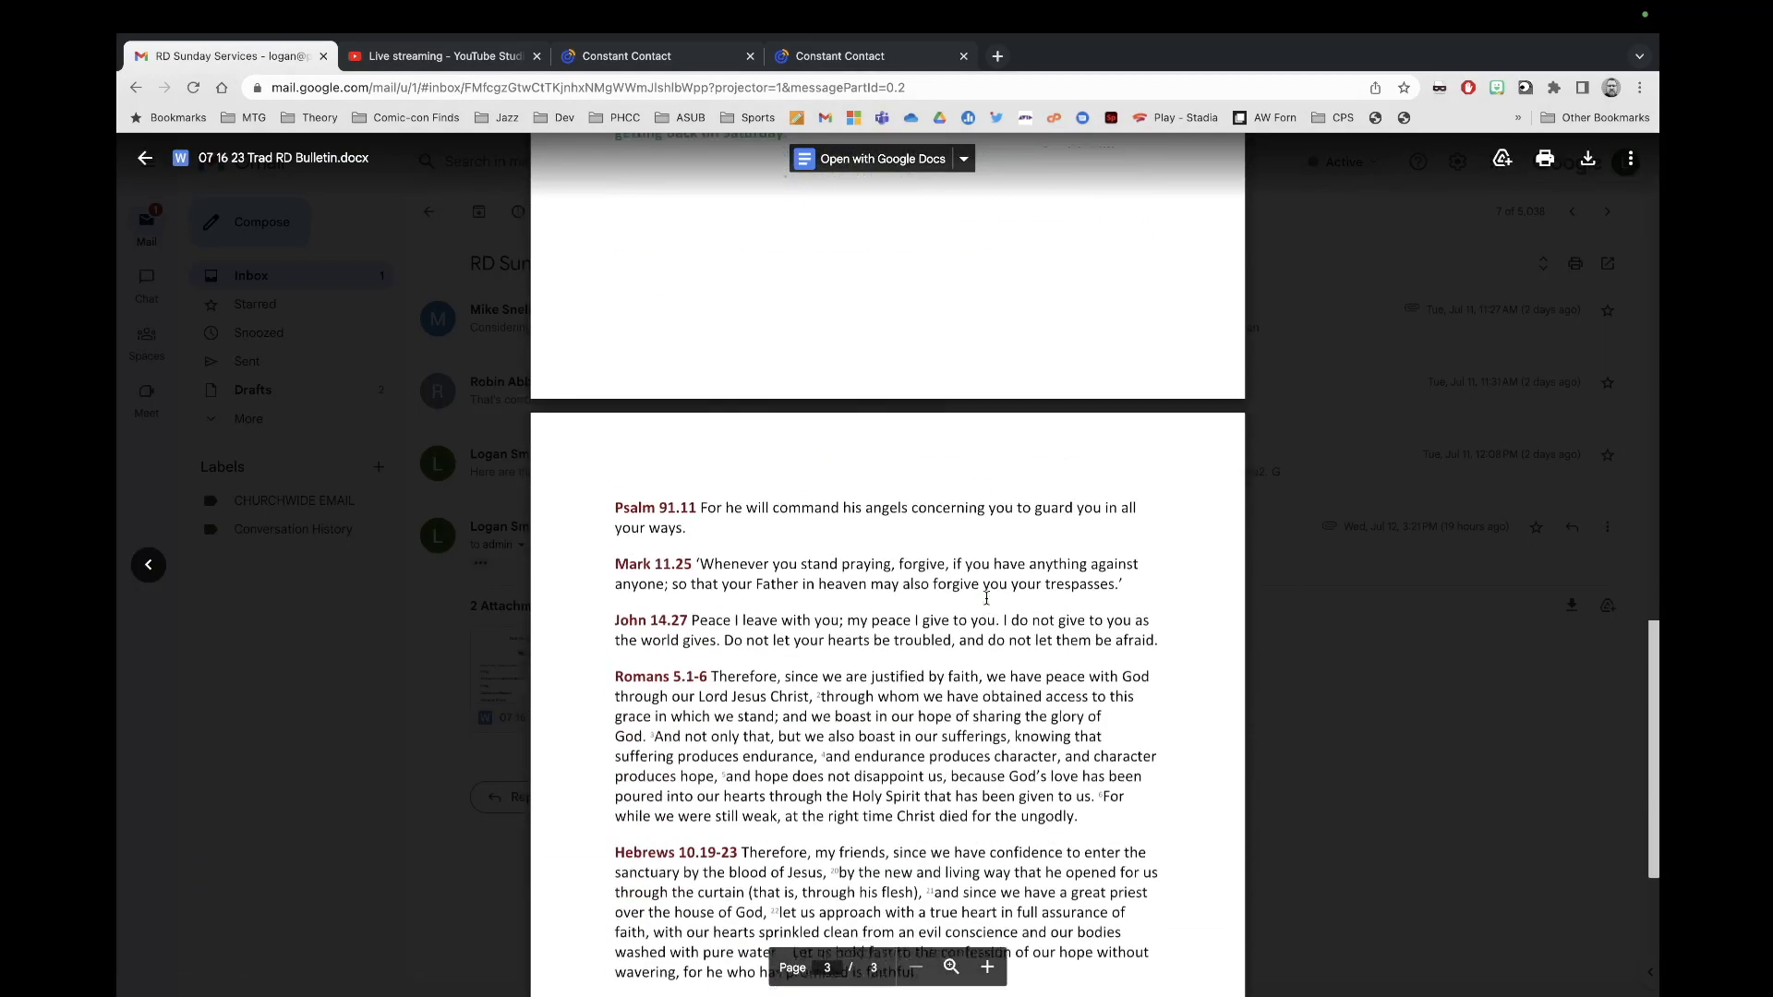
{"action": "scroll", "coordinate": [986, 598], "scroll_direction": "down", "scroll_amount": 3}
{"action": "left_click_drag", "start_coordinate": [921, 724], "coordinate": [546, 254]}
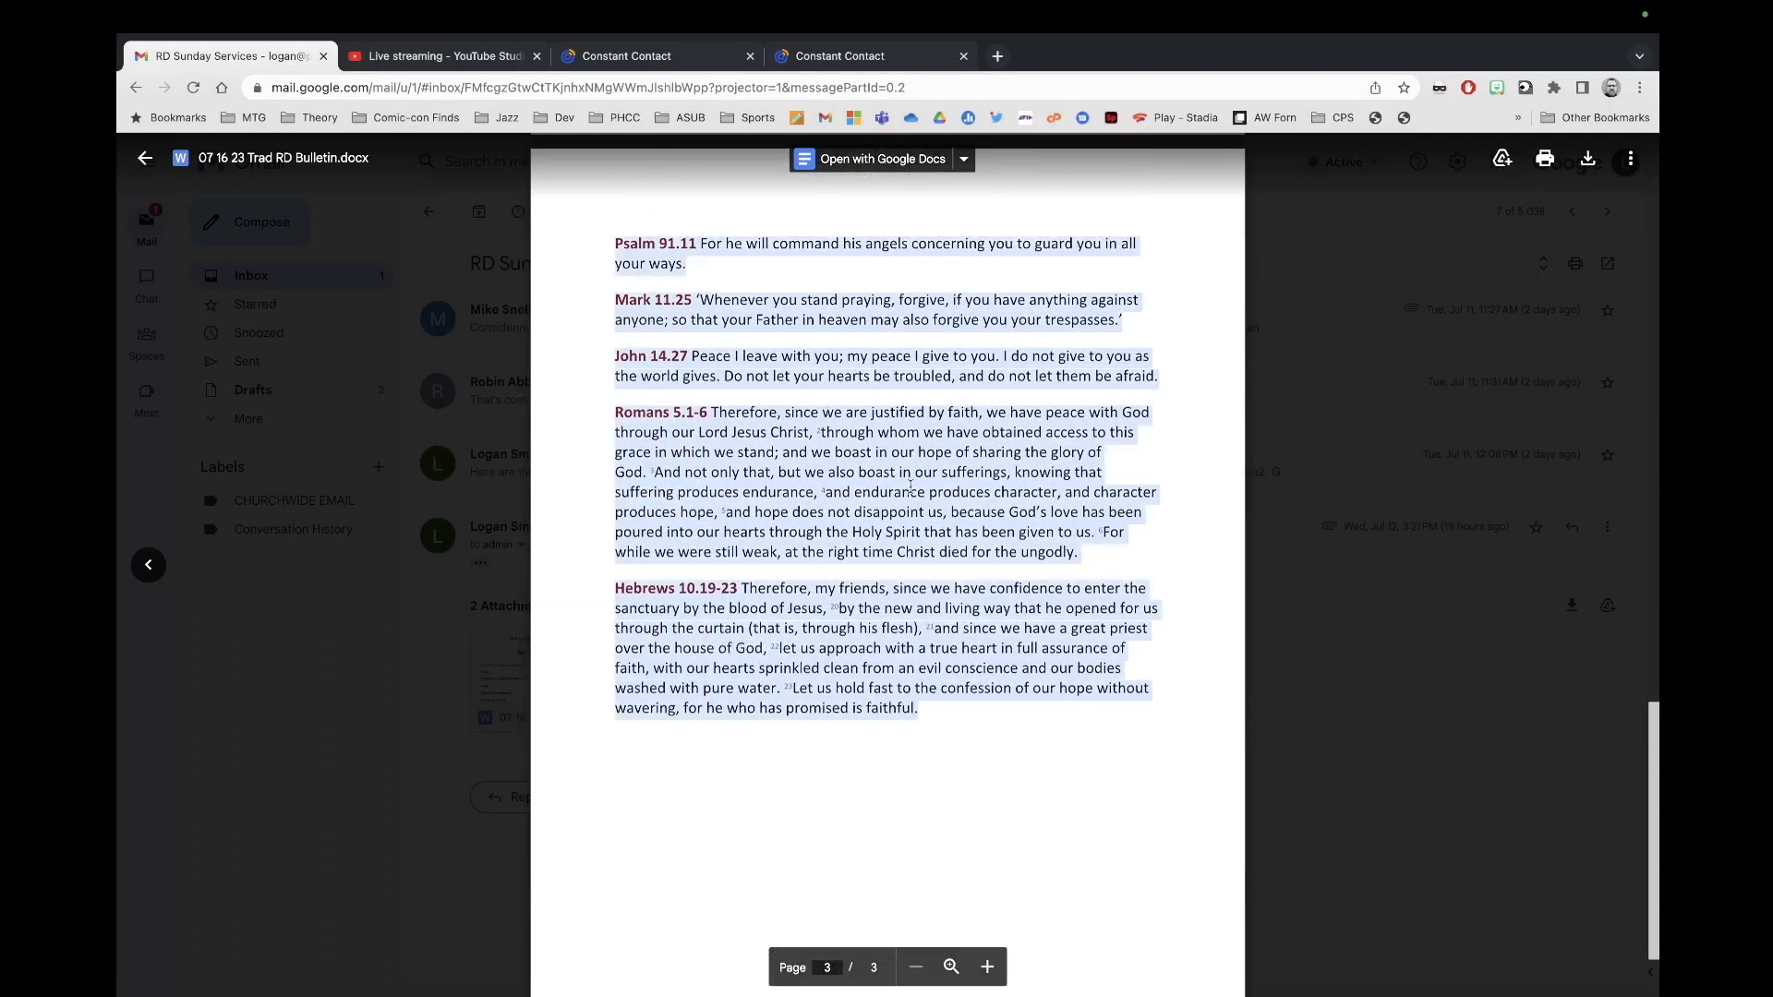
{"action": "scroll", "coordinate": [910, 487], "scroll_direction": "up", "scroll_amount": 1}
{"action": "right_click", "coordinate": [786, 381]}
{"action": "left_click", "coordinate": [810, 399]}
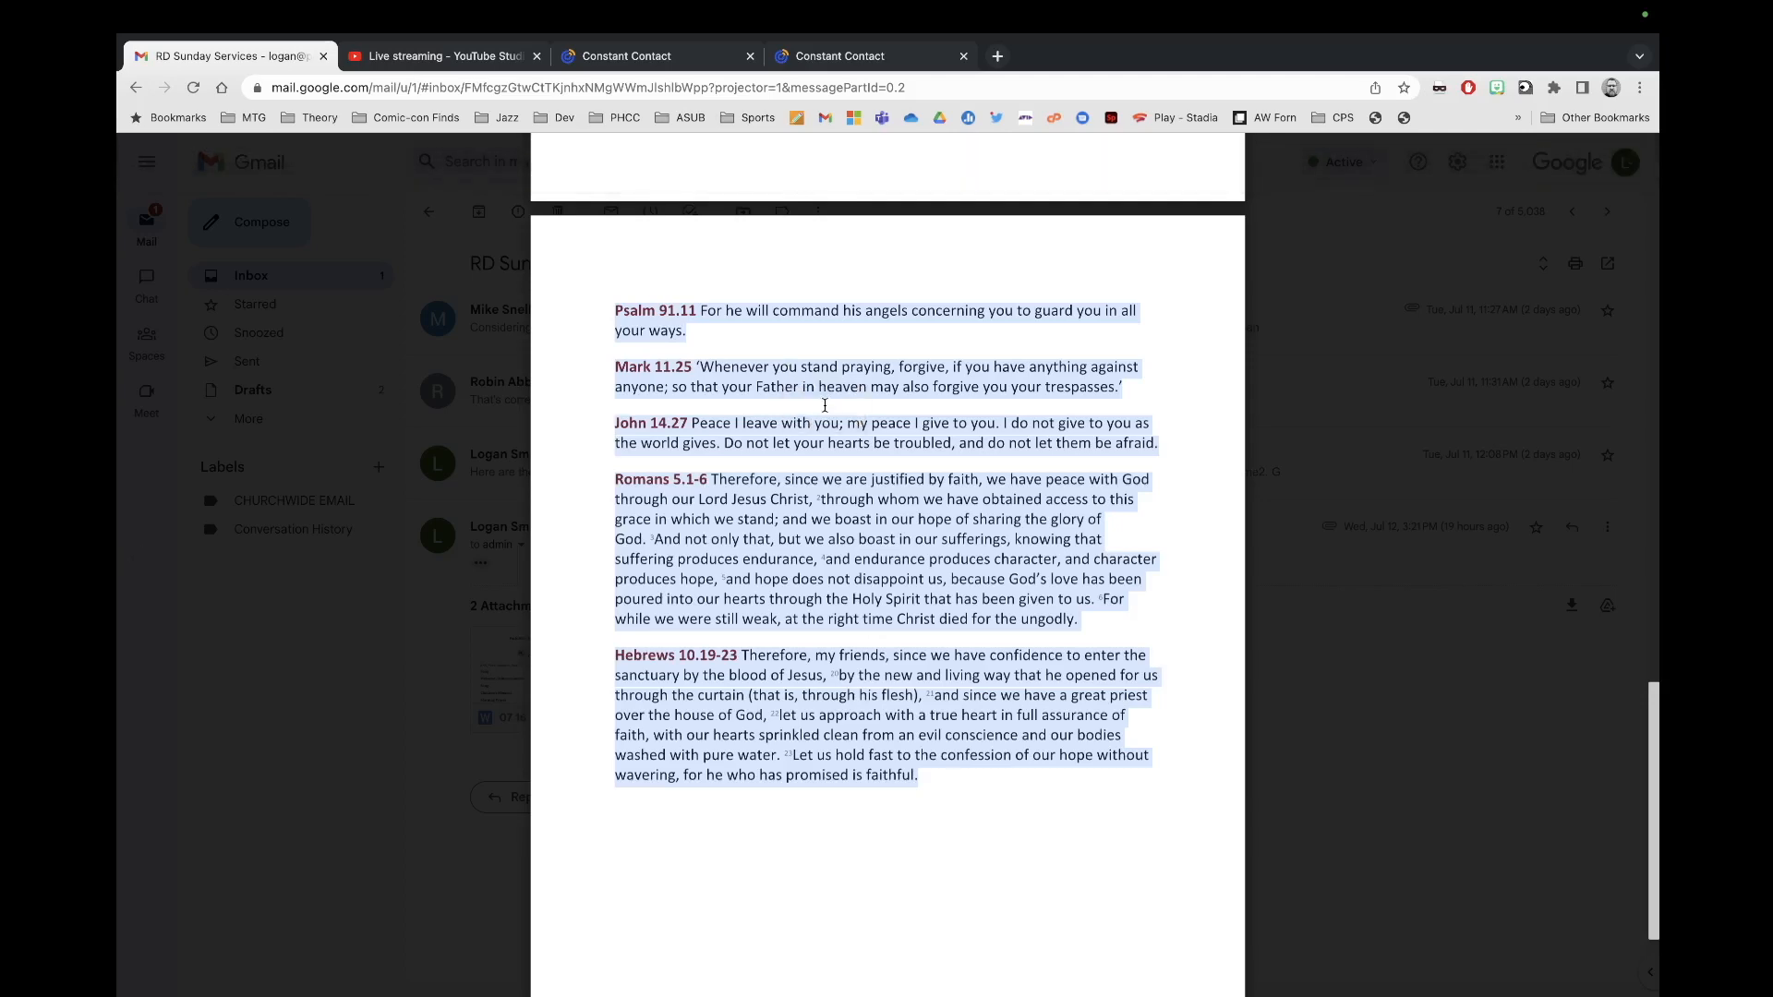
{"action": "left_click", "coordinate": [896, 53]}
Step: Replace the Matthew 22.1-14 passage with the pasted readings and set them to size 17
{"action": "left_click", "coordinate": [1203, 788]}
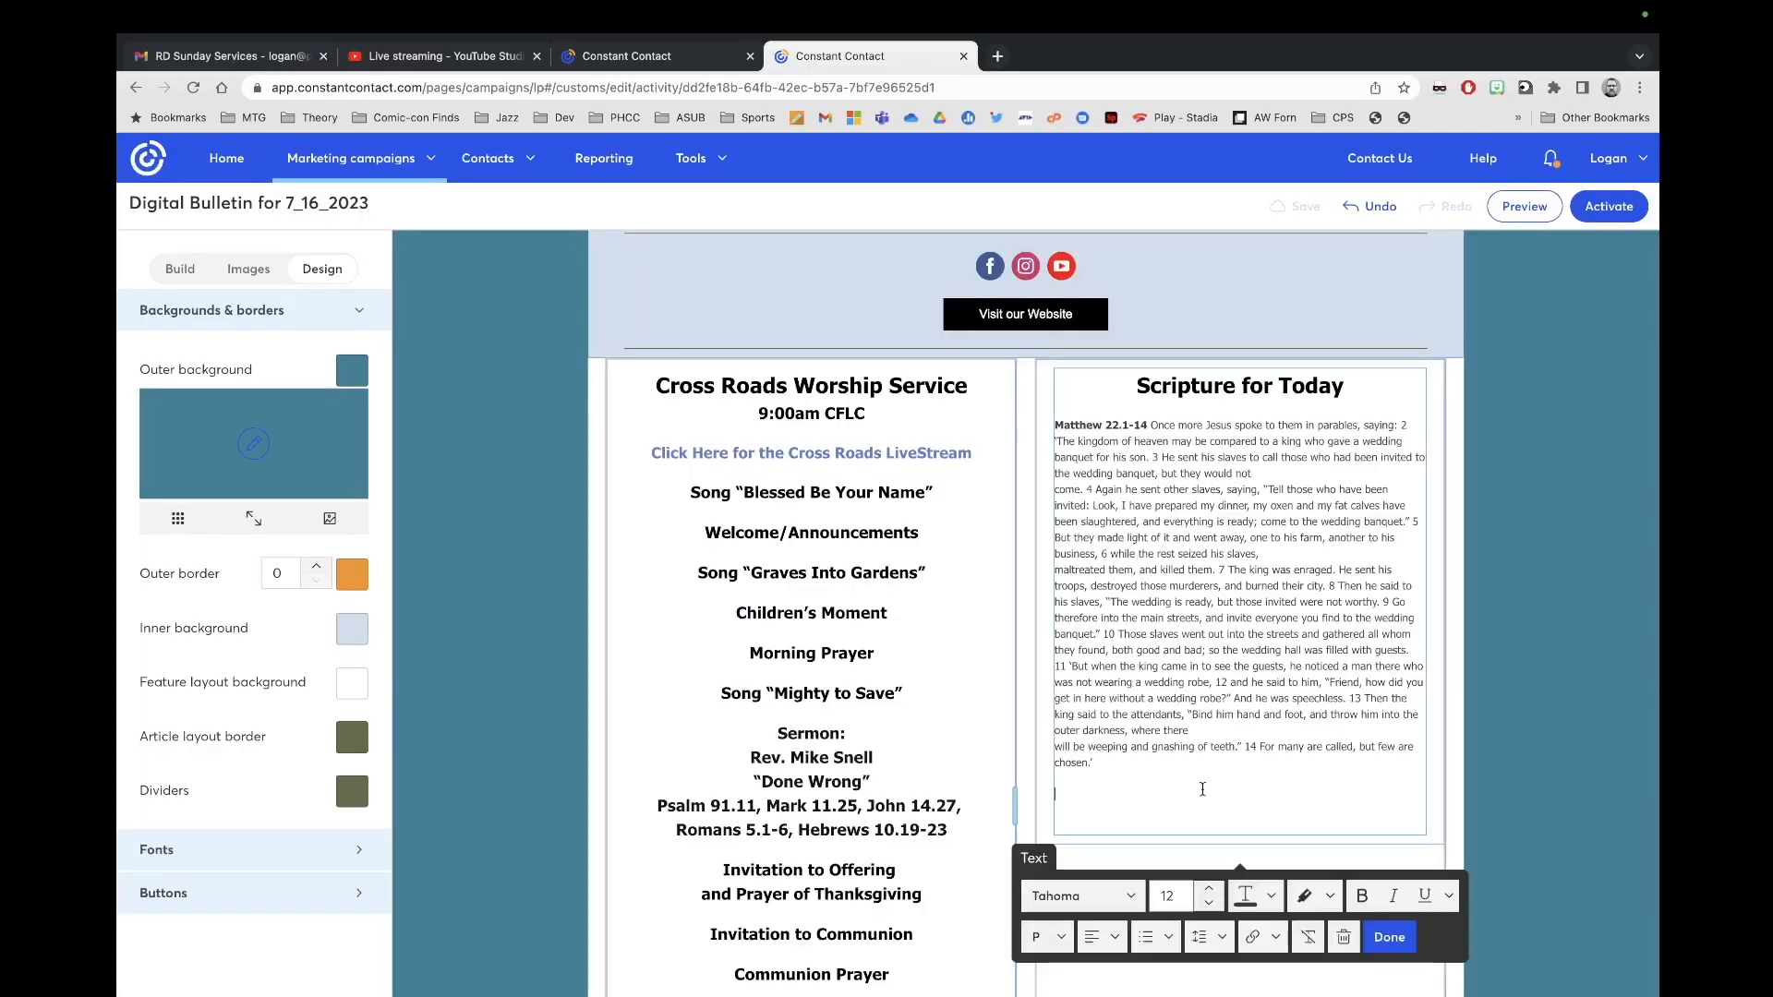
{"action": "left_click_drag", "start_coordinate": [1116, 771], "coordinate": [1040, 424]}
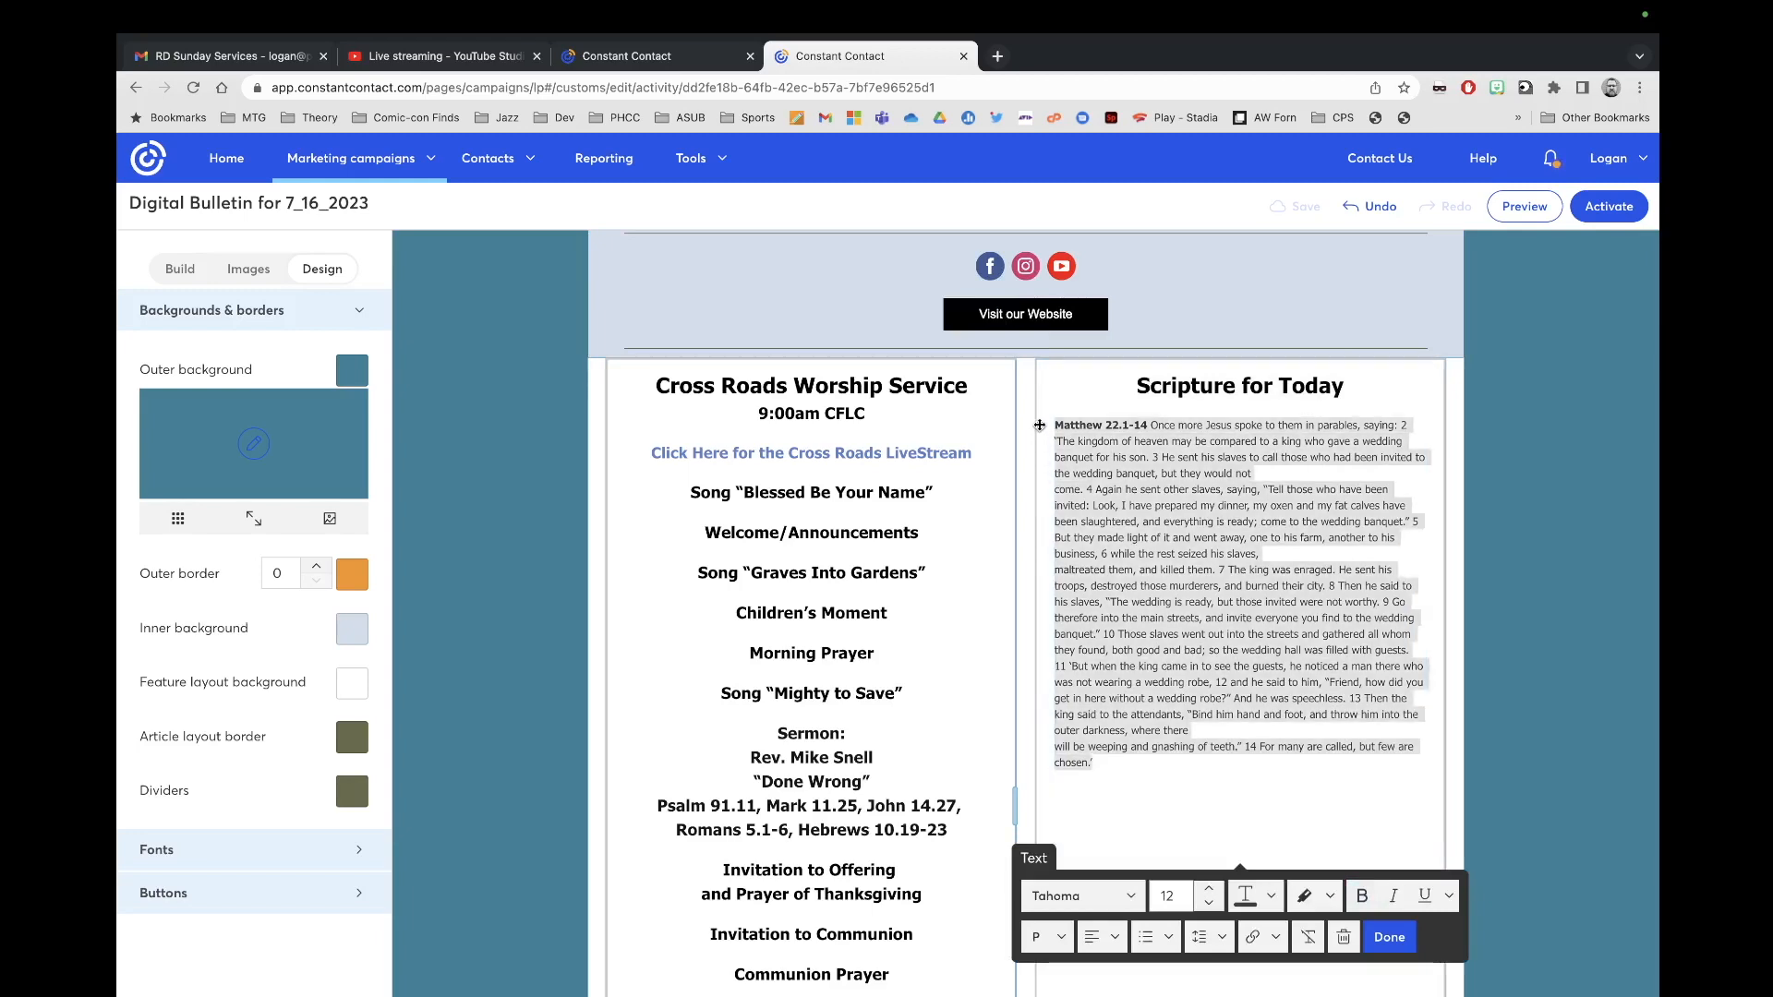
{"action": "key", "text": "super+v"}
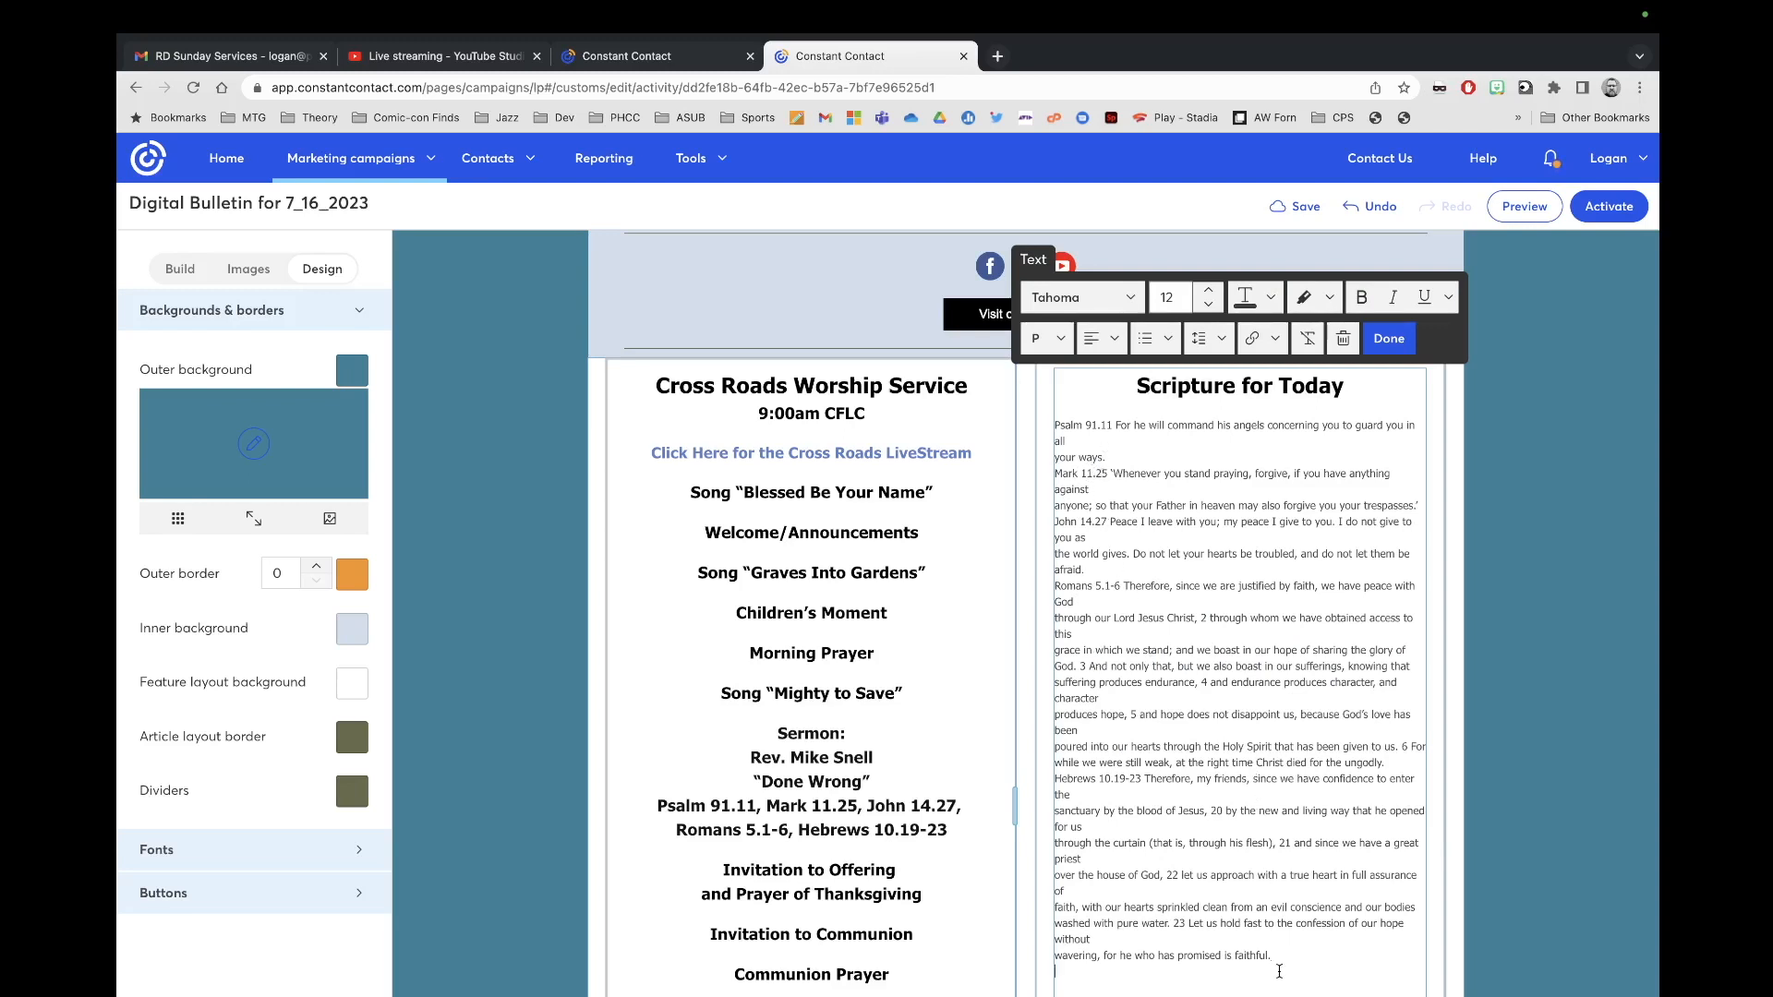
{"action": "key", "text": "super+a"}
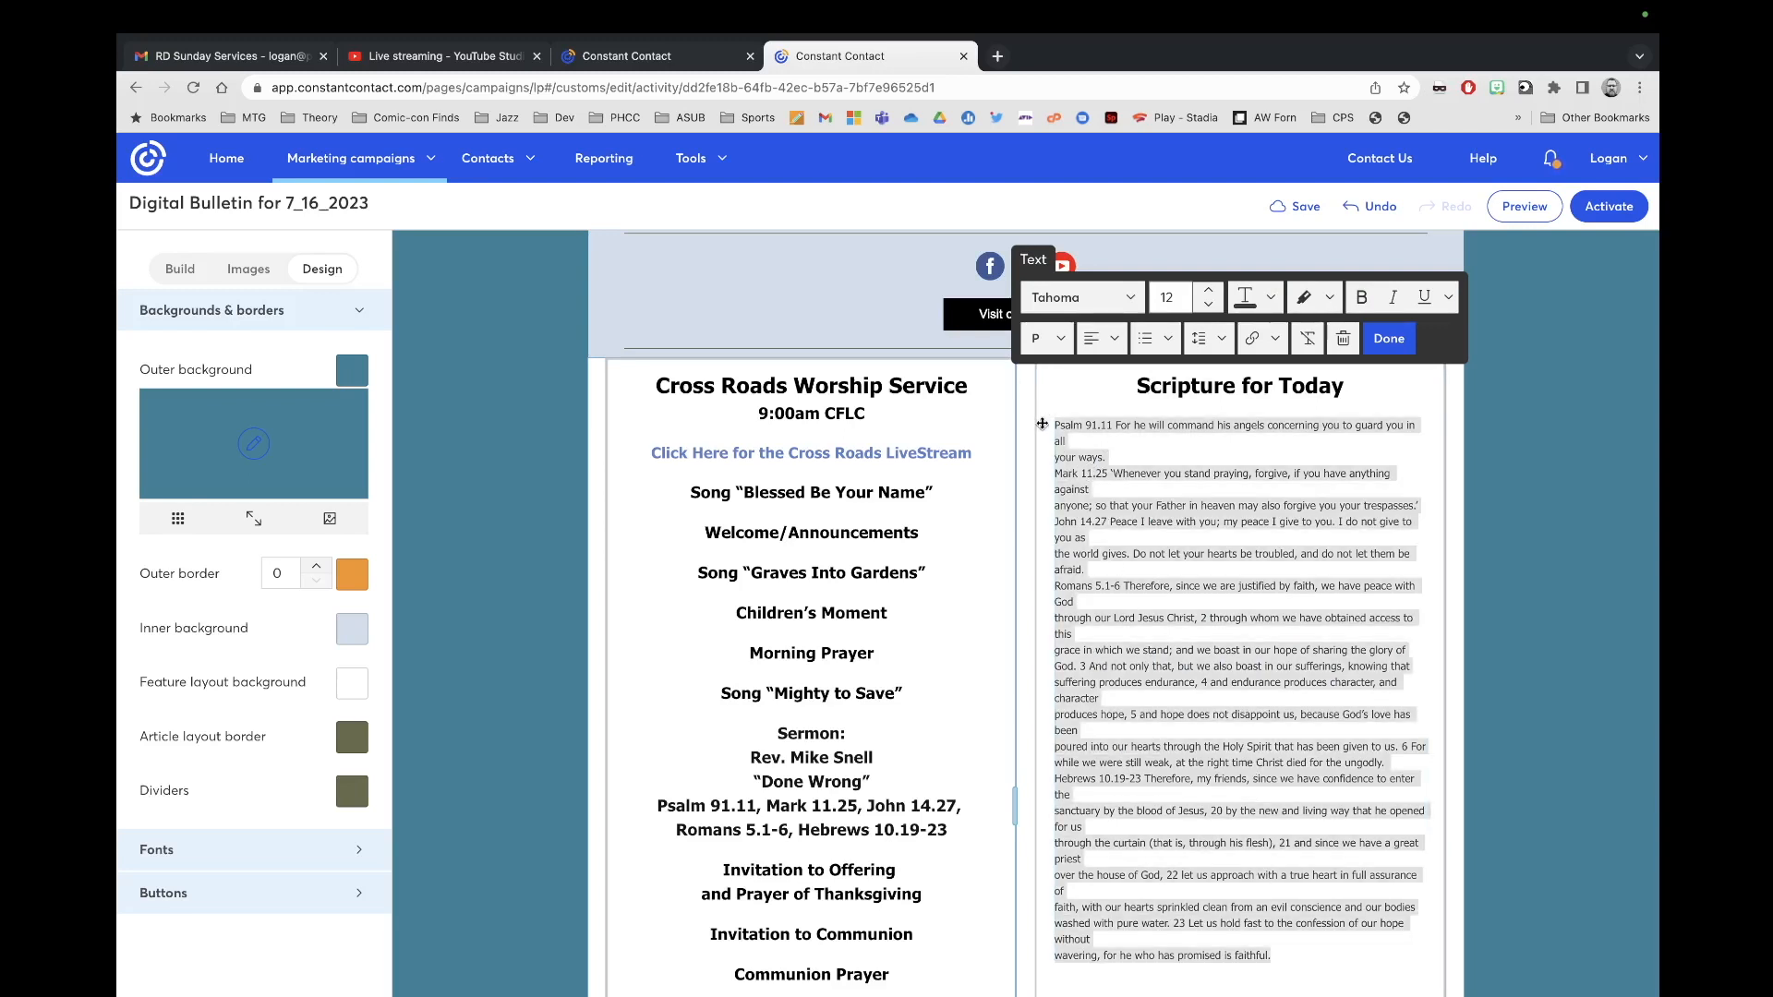
{"action": "left_click", "coordinate": [1207, 304]}
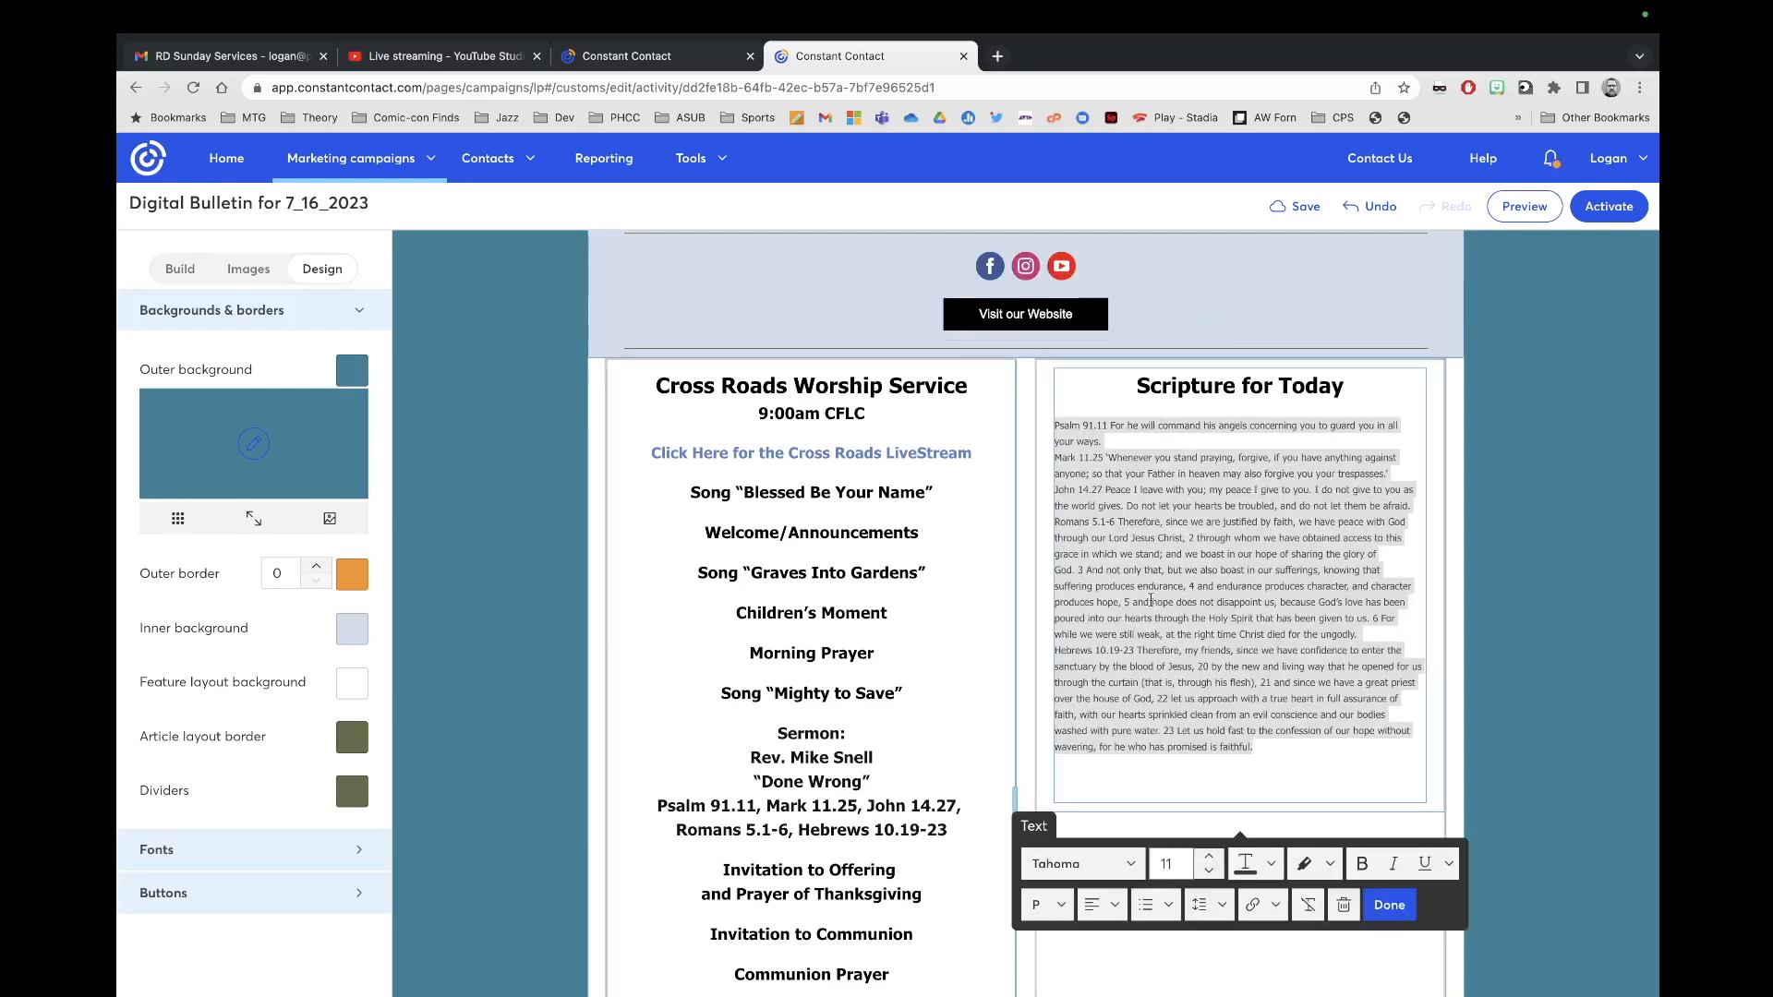
{"action": "left_click", "coordinate": [1208, 857]}
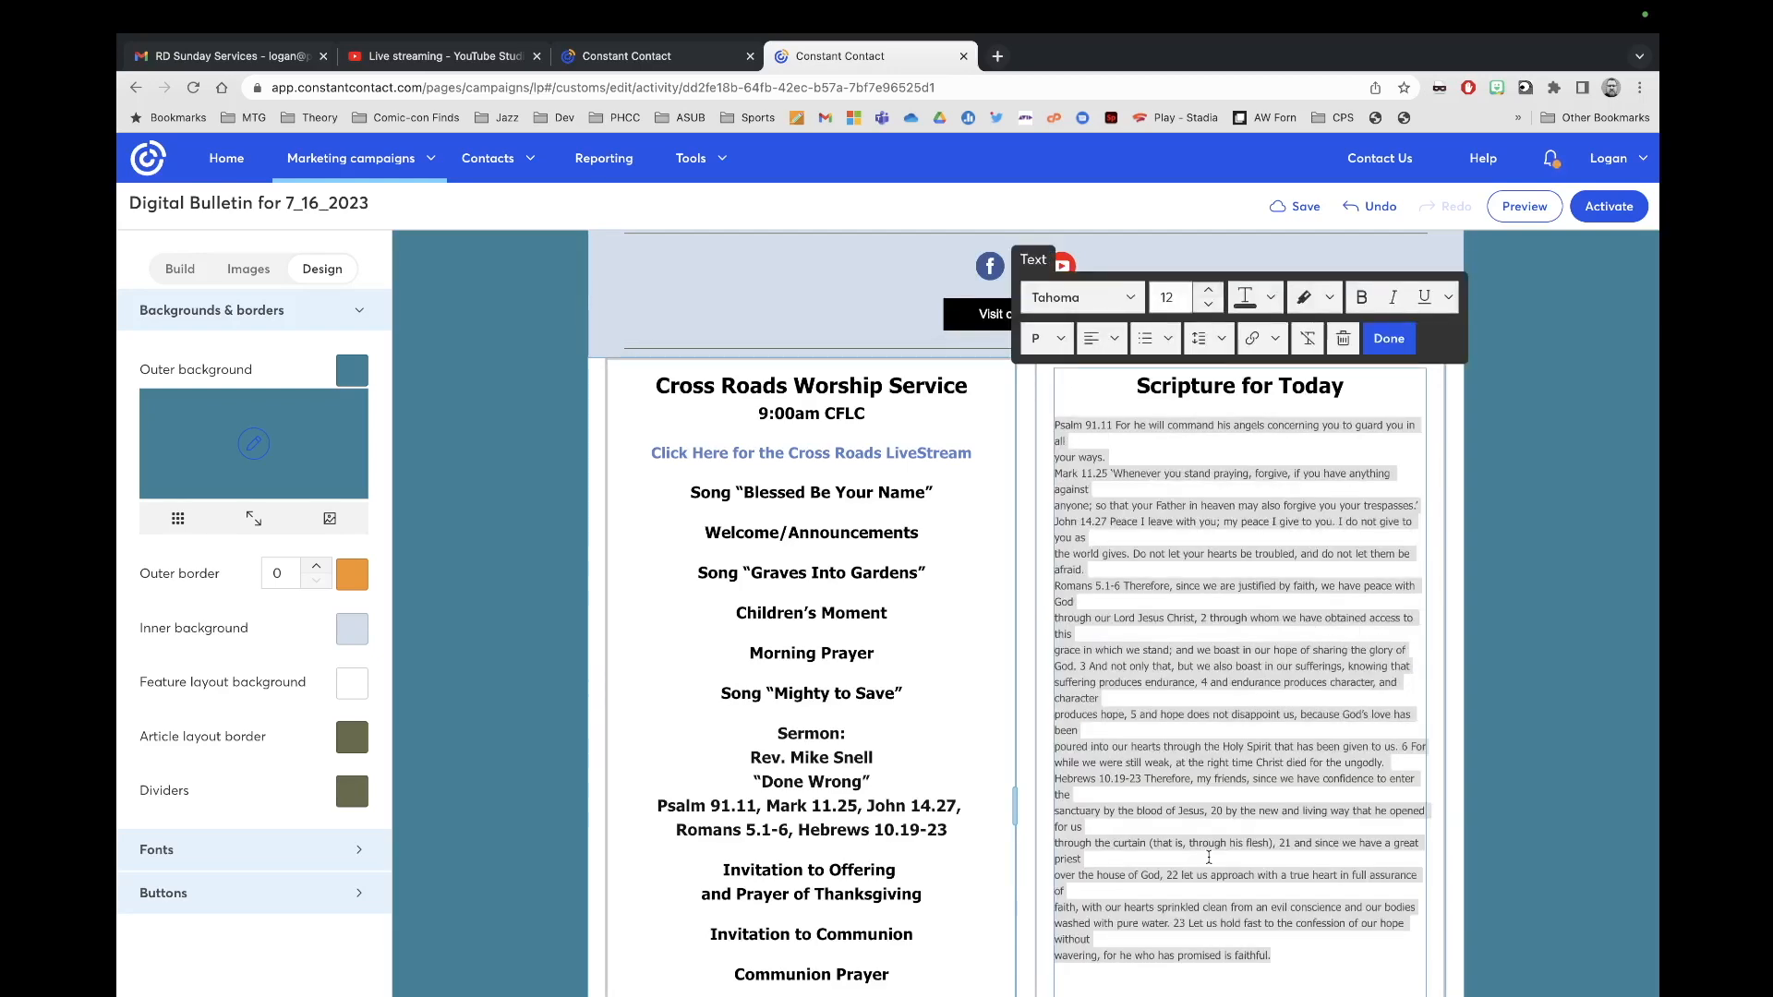
{"action": "left_click", "coordinate": [1209, 292]}
{"action": "left_click", "coordinate": [1209, 291]}
{"action": "left_click", "coordinate": [1209, 292]}
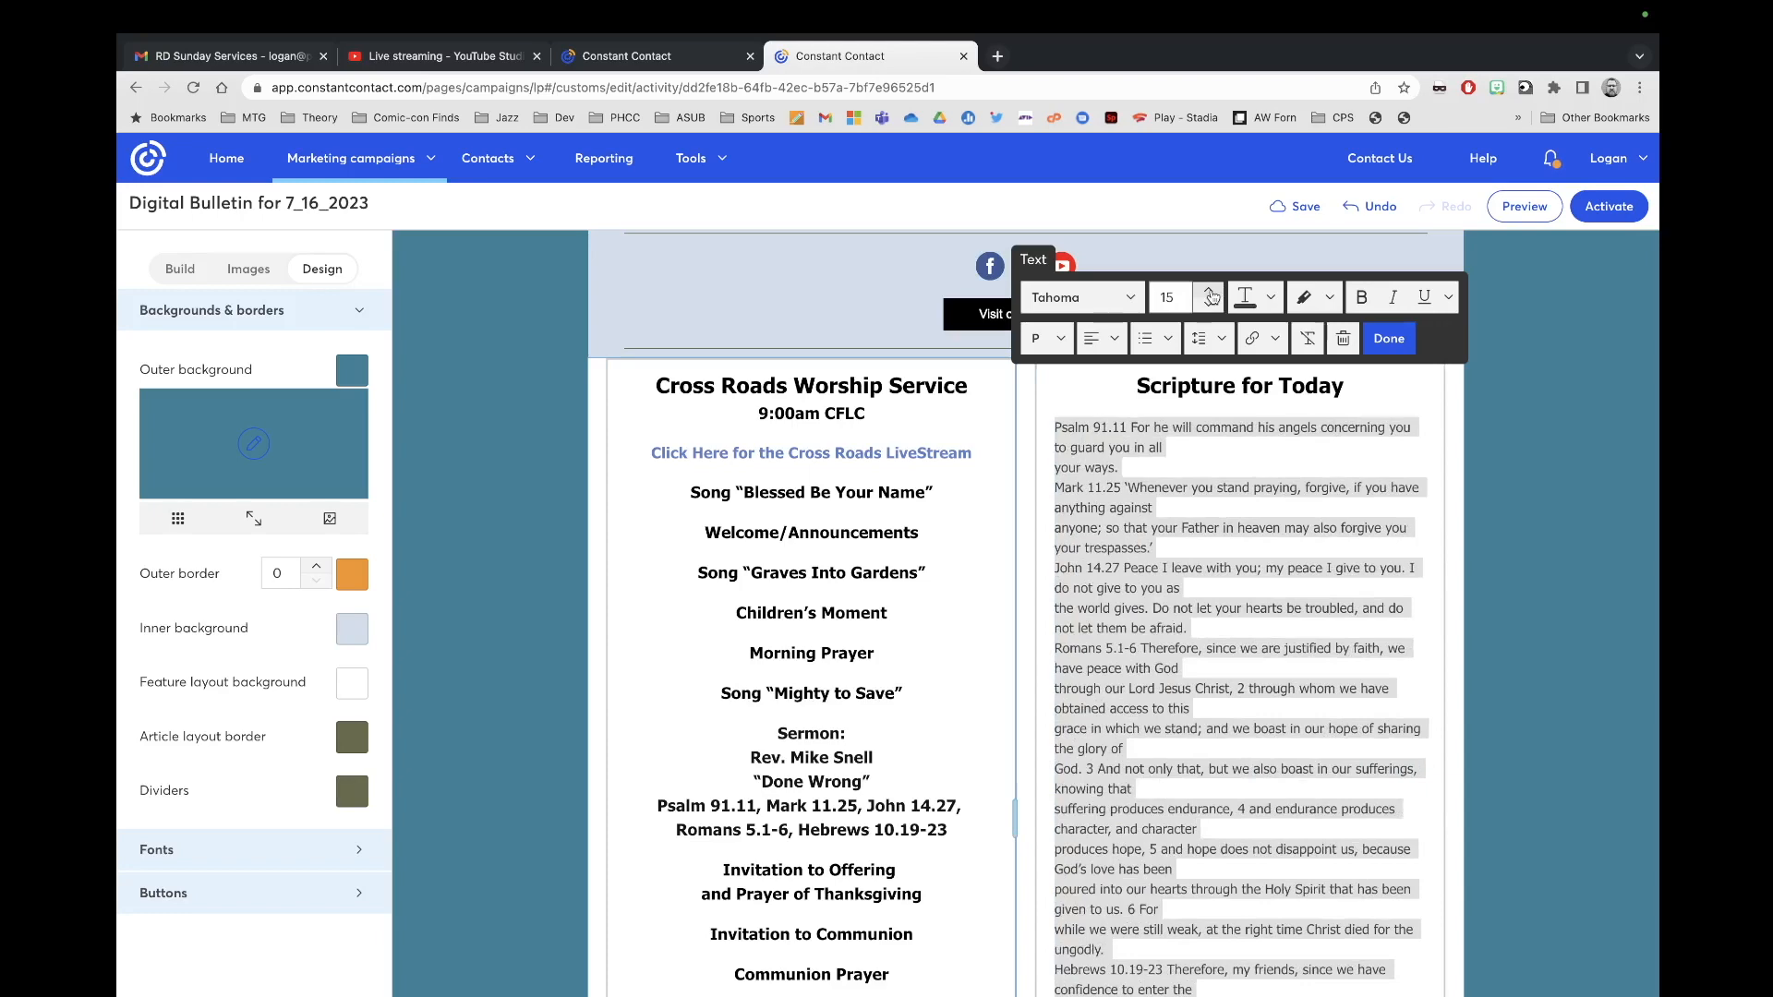
{"action": "left_click", "coordinate": [1208, 291]}
{"action": "left_click", "coordinate": [1209, 292]}
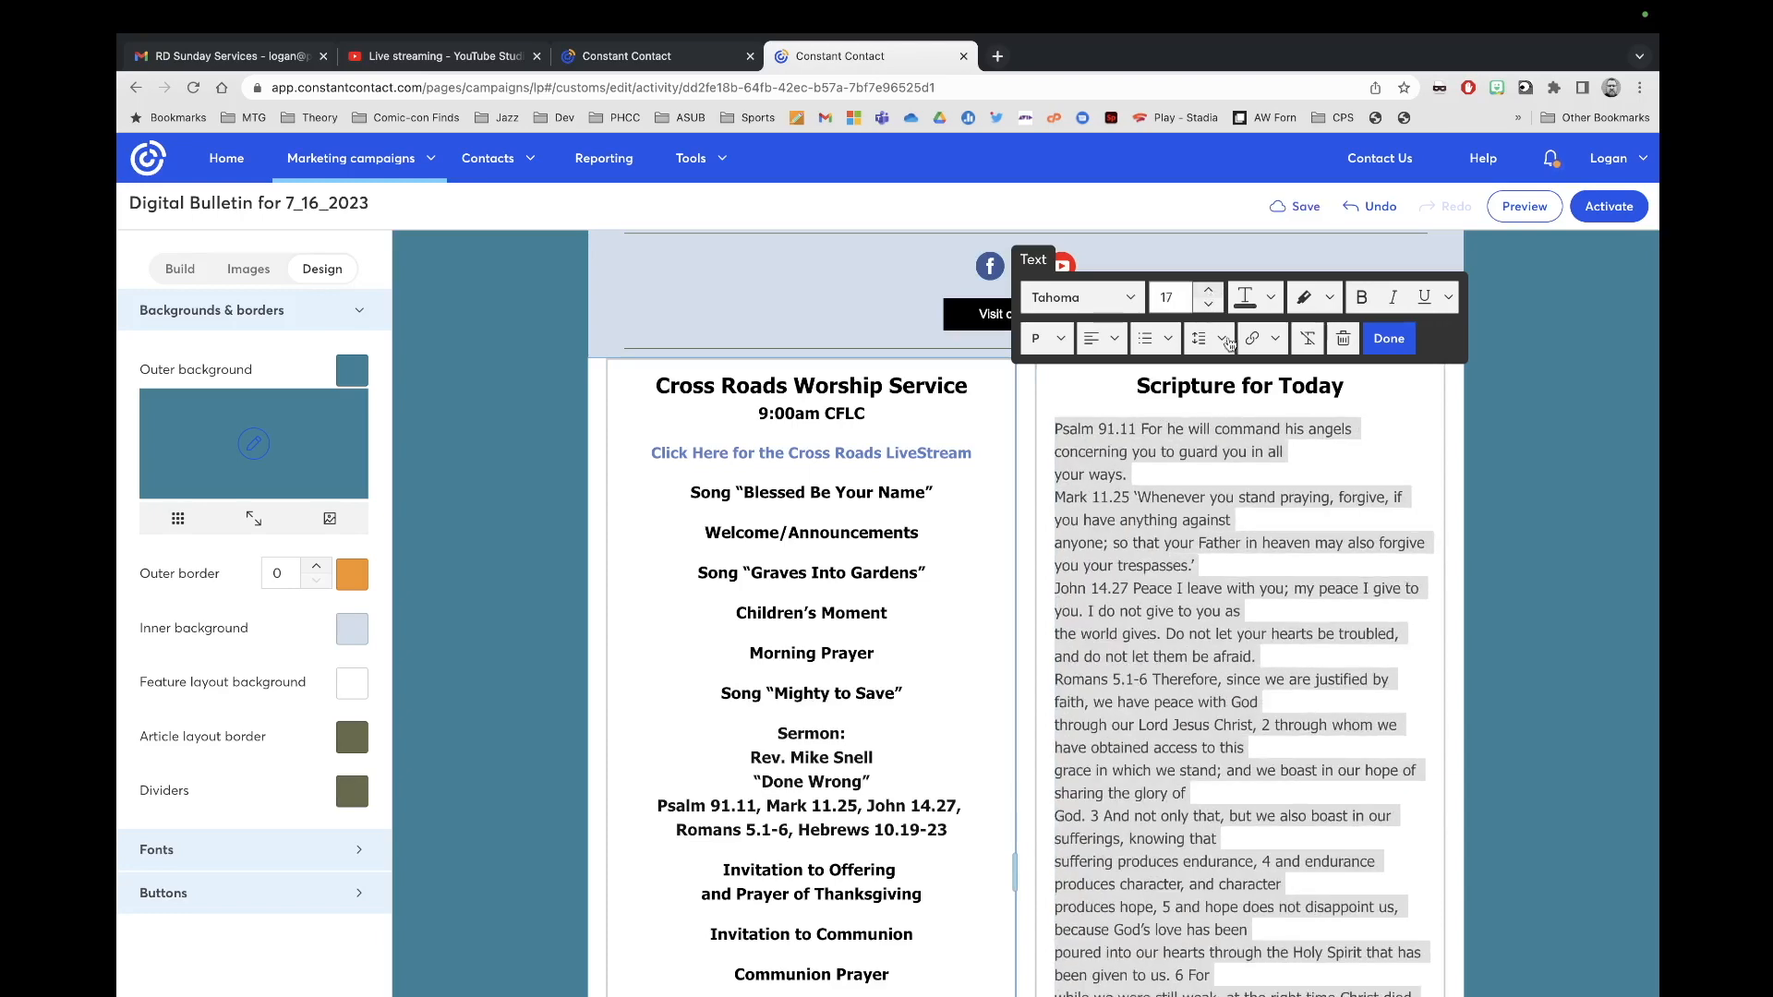
{"action": "left_click", "coordinate": [1389, 338]}
Step: Bold Psalm 91.11, rejoin its broken 'your ways.' line, and add a blank line after it
{"action": "left_click", "coordinate": [1125, 447]}
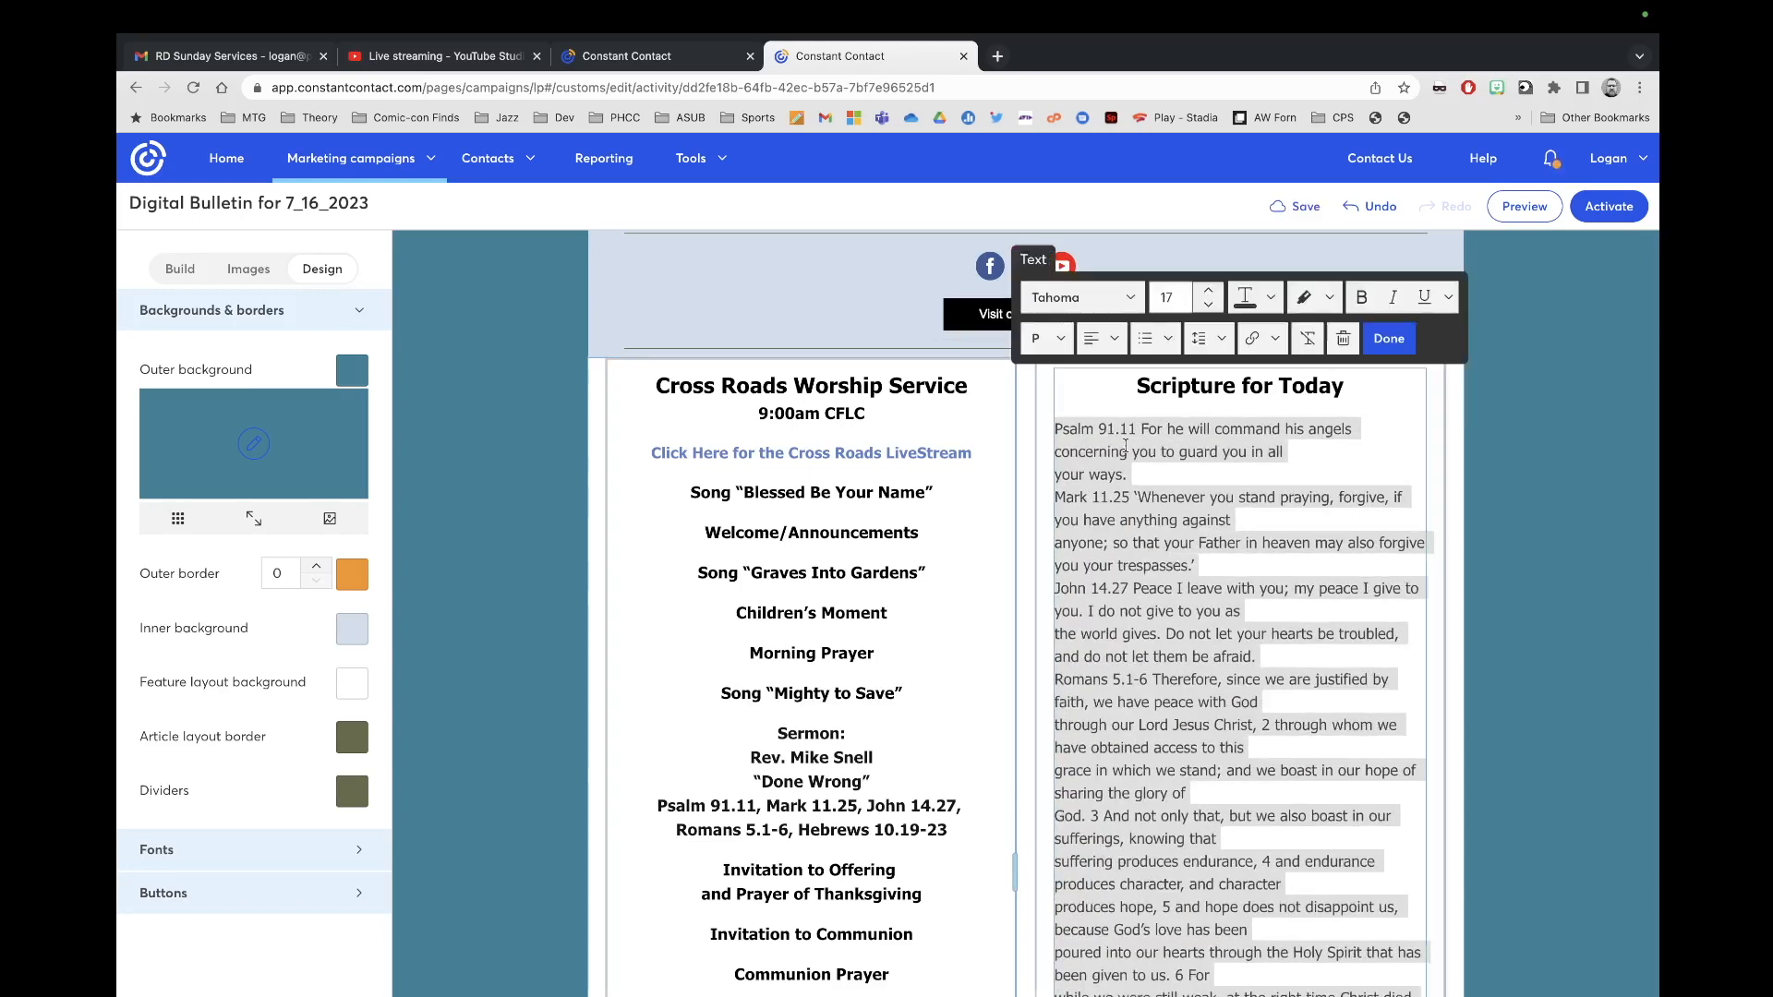
{"action": "left_click_drag", "start_coordinate": [1137, 429], "coordinate": [1033, 428]}
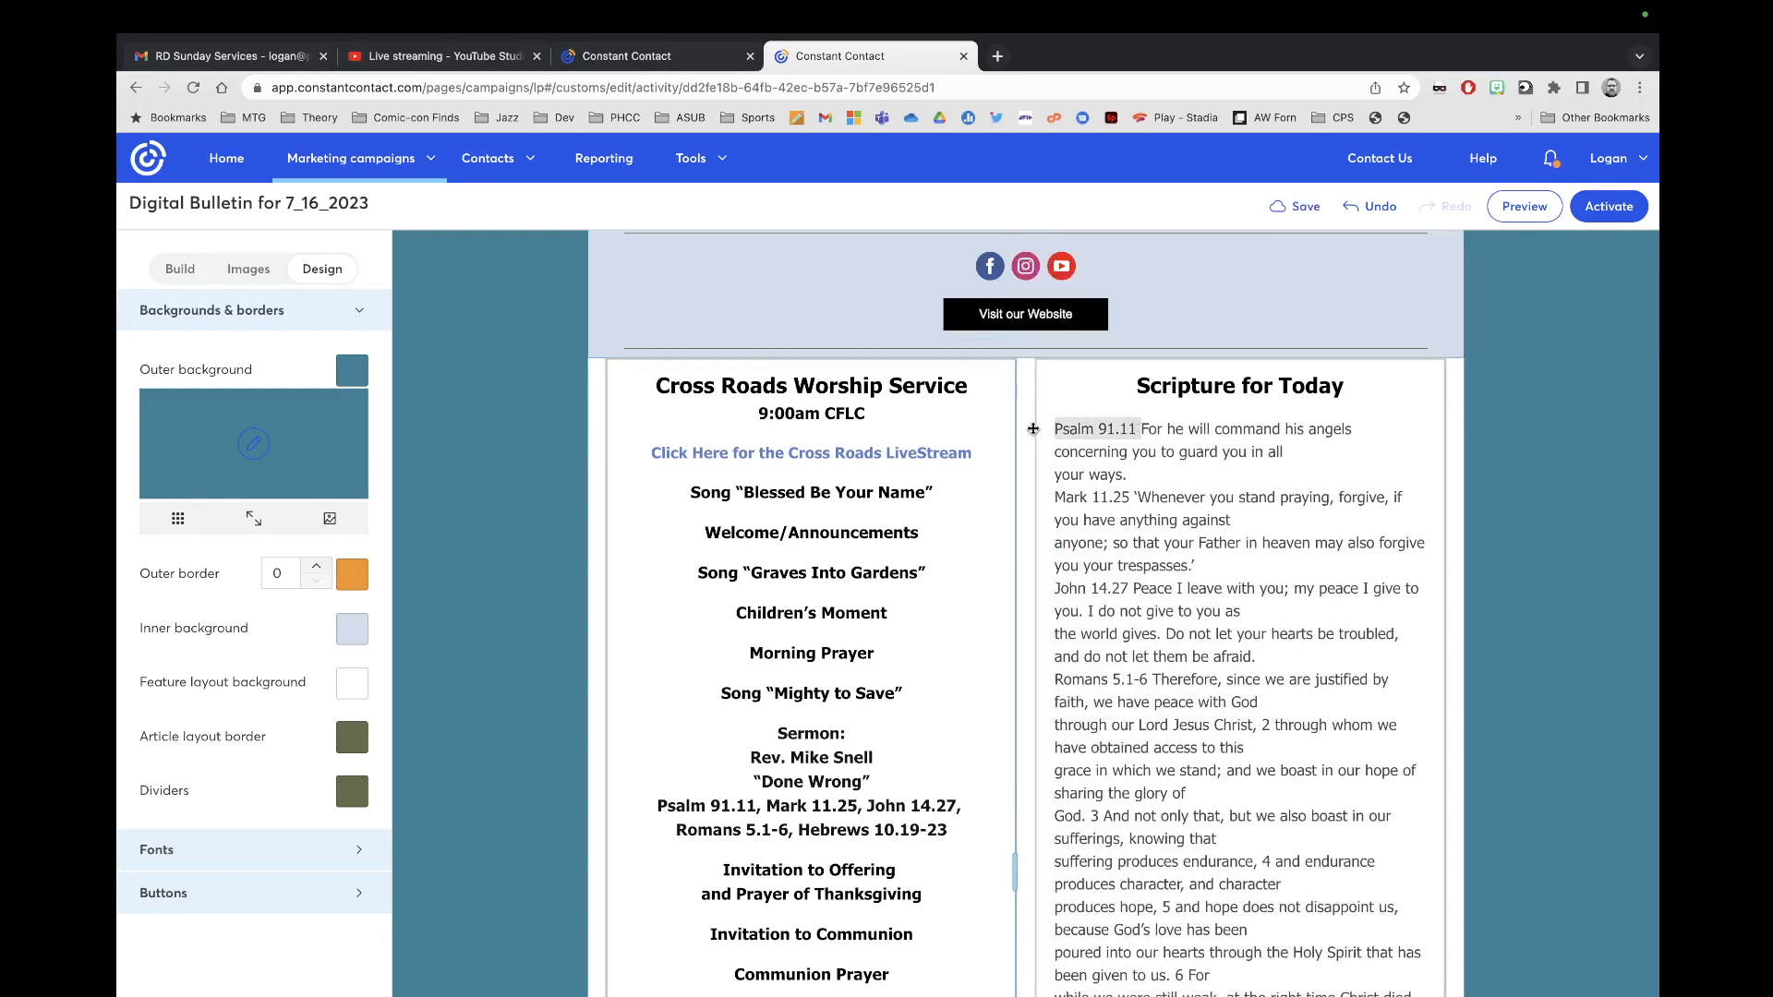
{"action": "key", "text": "super+b"}
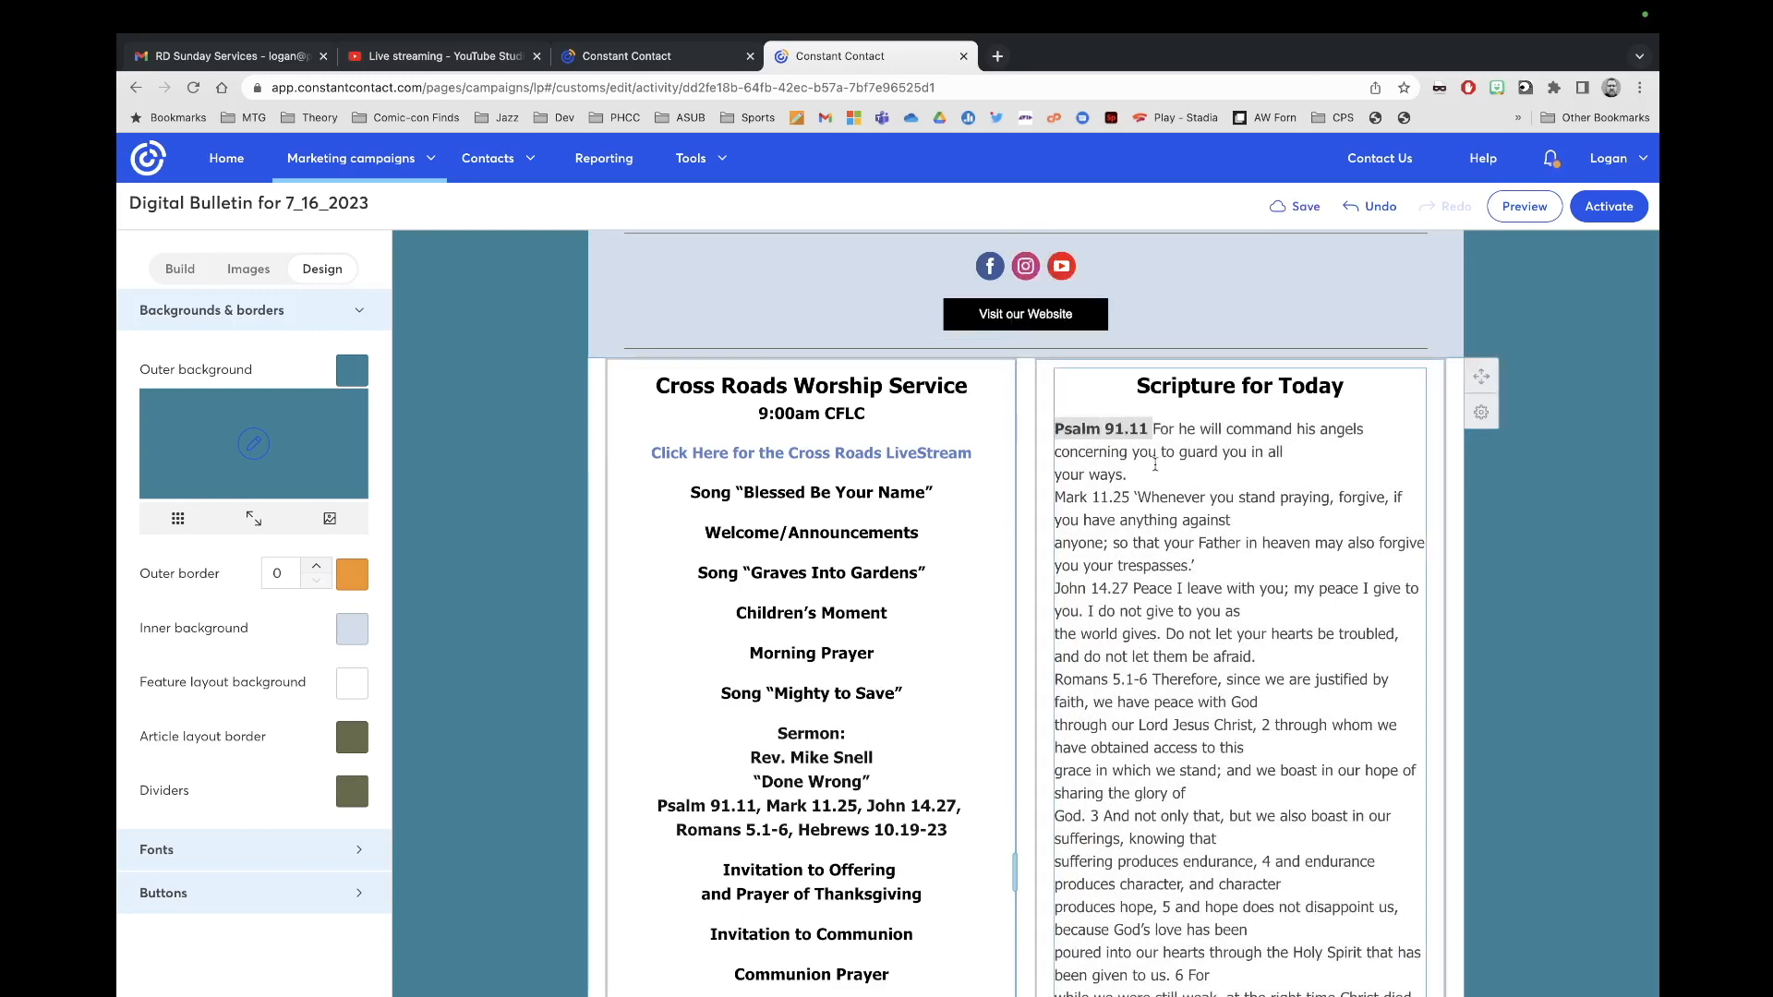
{"action": "left_click", "coordinate": [1057, 452]}
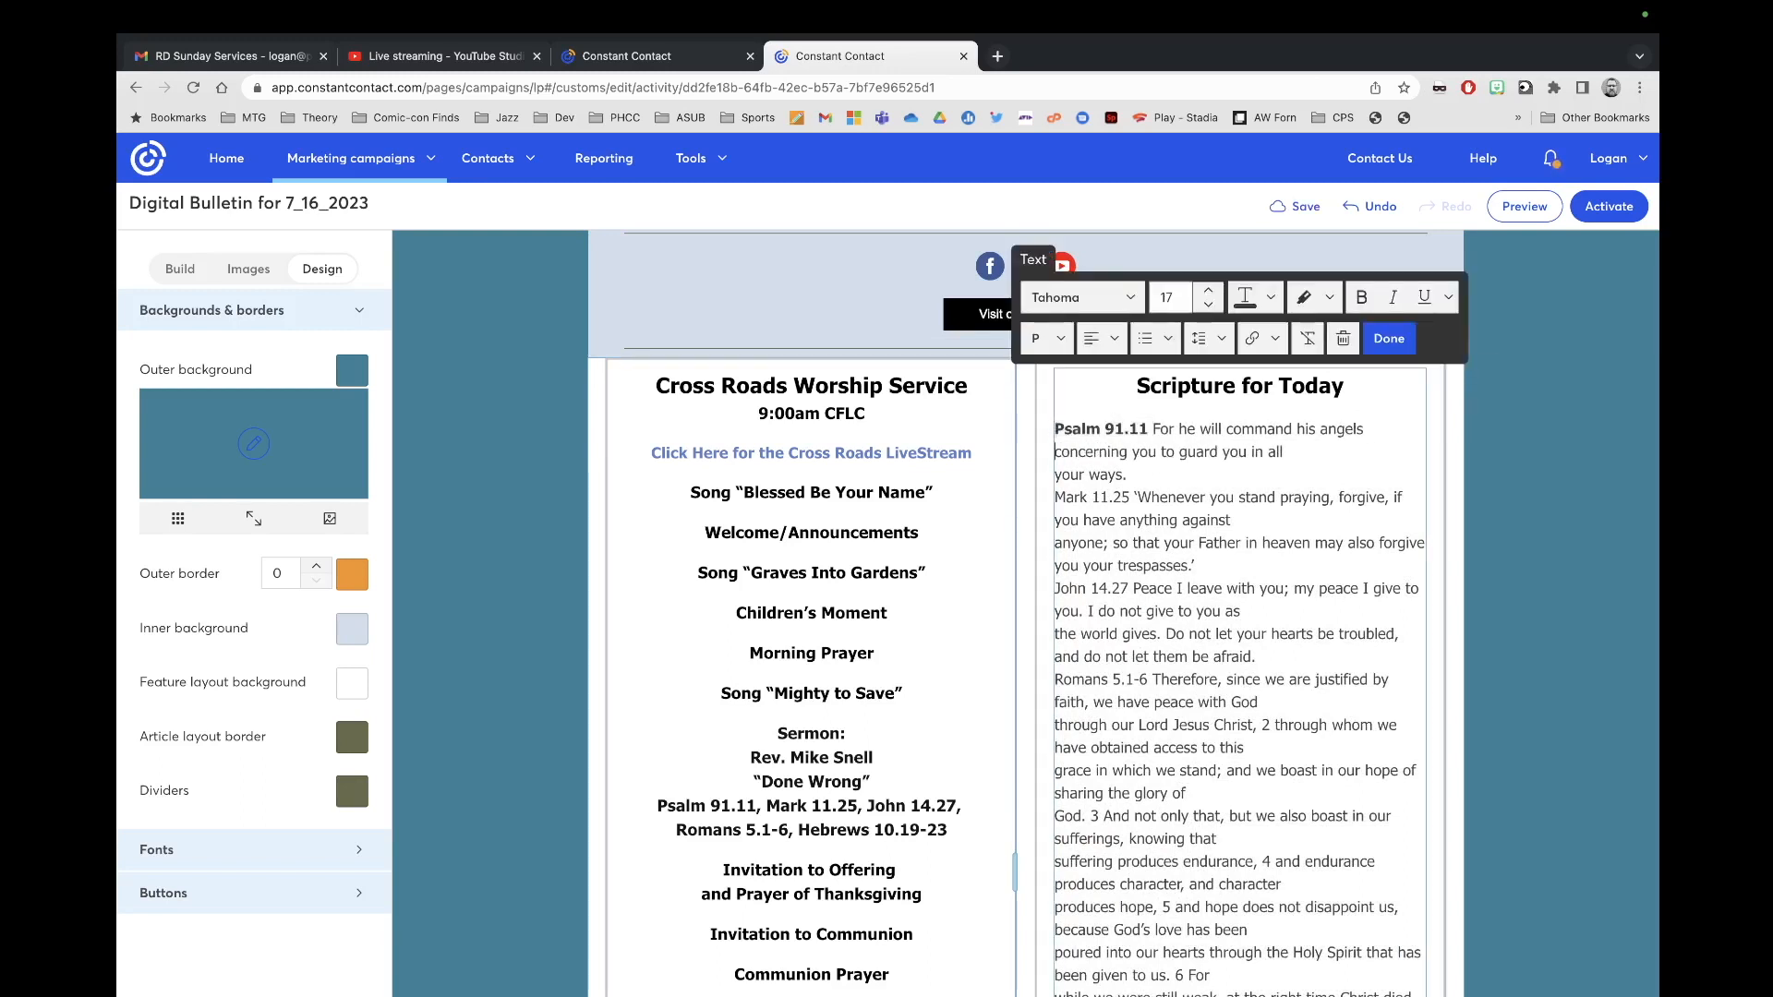
{"action": "left_click", "coordinate": [1057, 476]}
{"action": "key", "text": "BackSpace"}
{"action": "left_click", "coordinate": [1373, 460]}
{"action": "key", "text": "Return"}
Step: Bold Mark 11.25, rejoin its split lines, and add a blank line before John 14.27
{"action": "left_click_drag", "start_coordinate": [1132, 500], "coordinate": [1054, 499]}
{"action": "key", "text": "ctrl+b"}
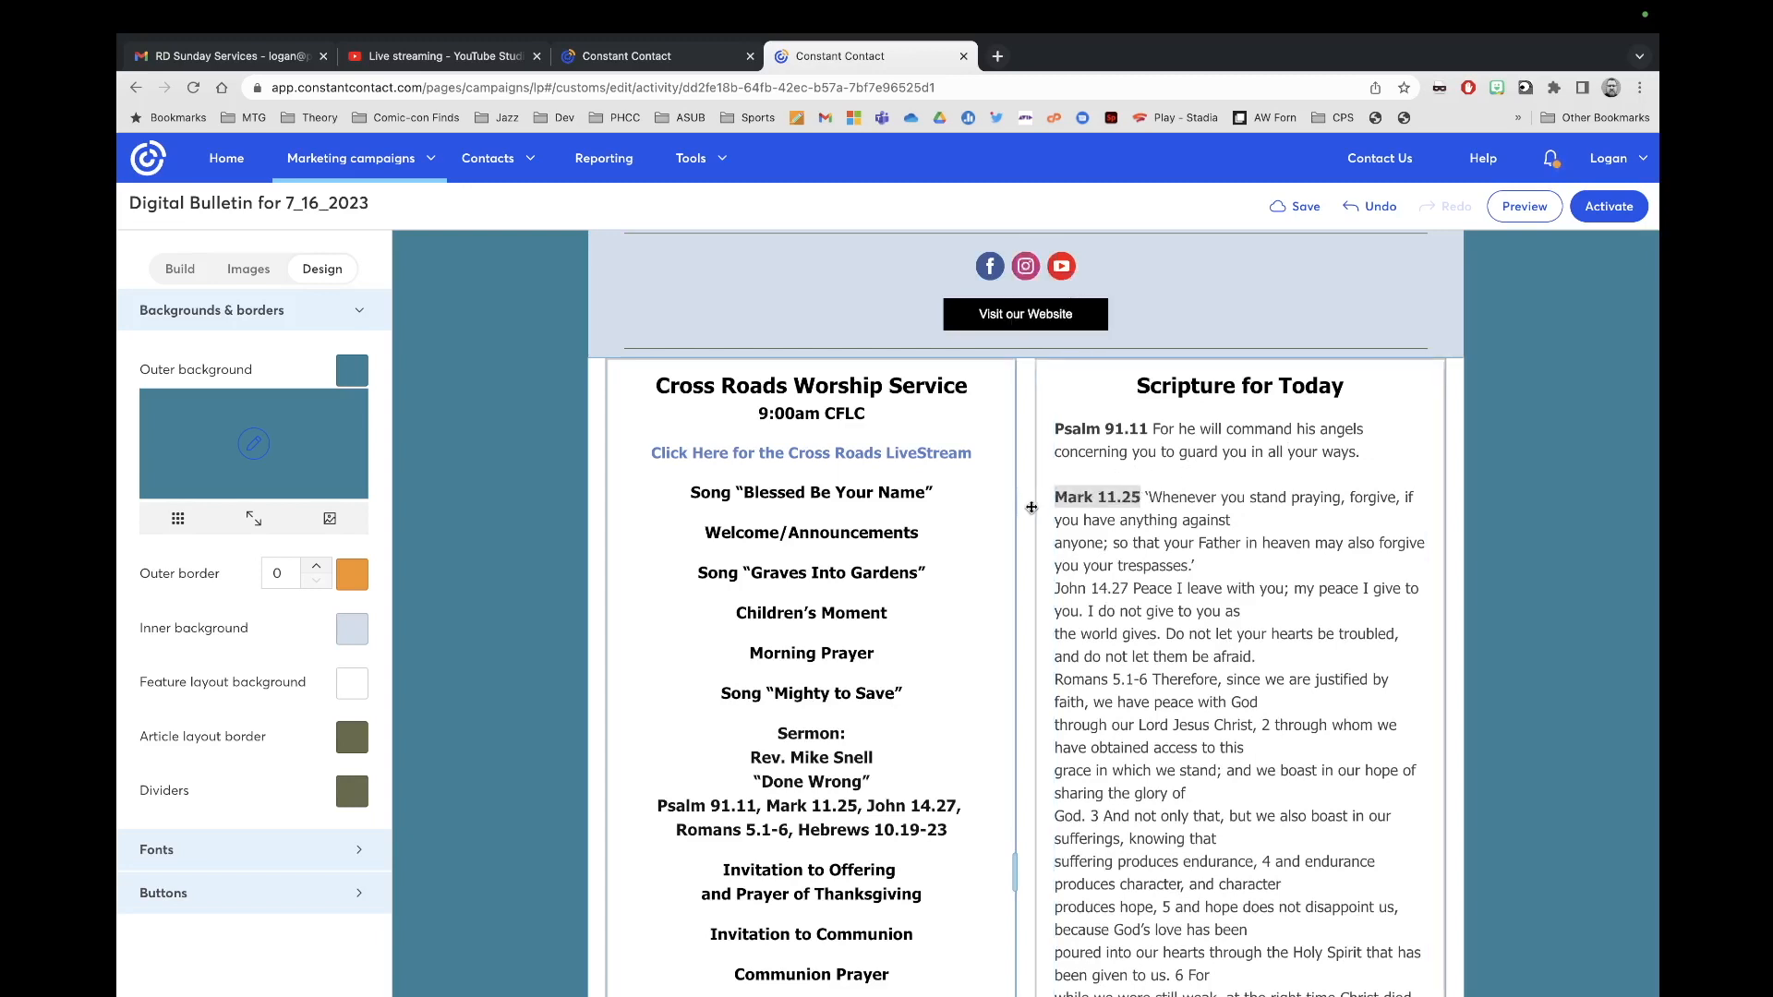
{"action": "left_click", "coordinate": [1054, 535]}
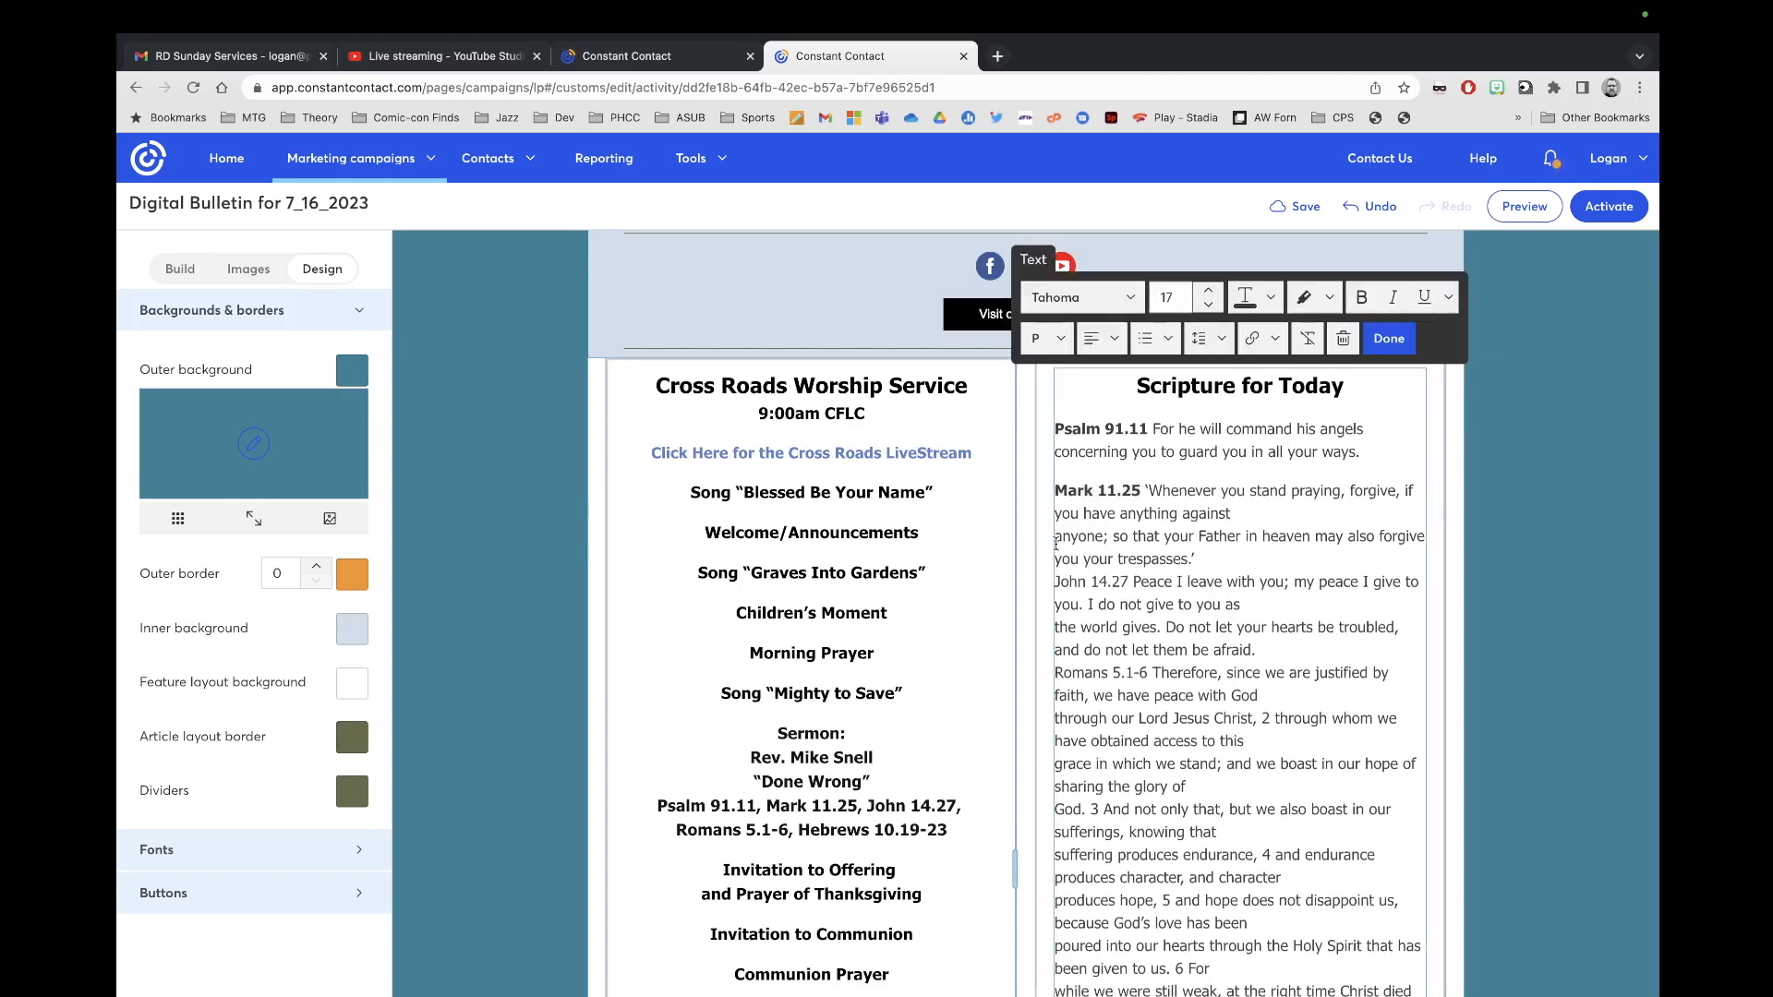
{"action": "key", "text": "BackSpace"}
{"action": "left_click", "coordinate": [1054, 561]}
{"action": "key", "text": "Return"}
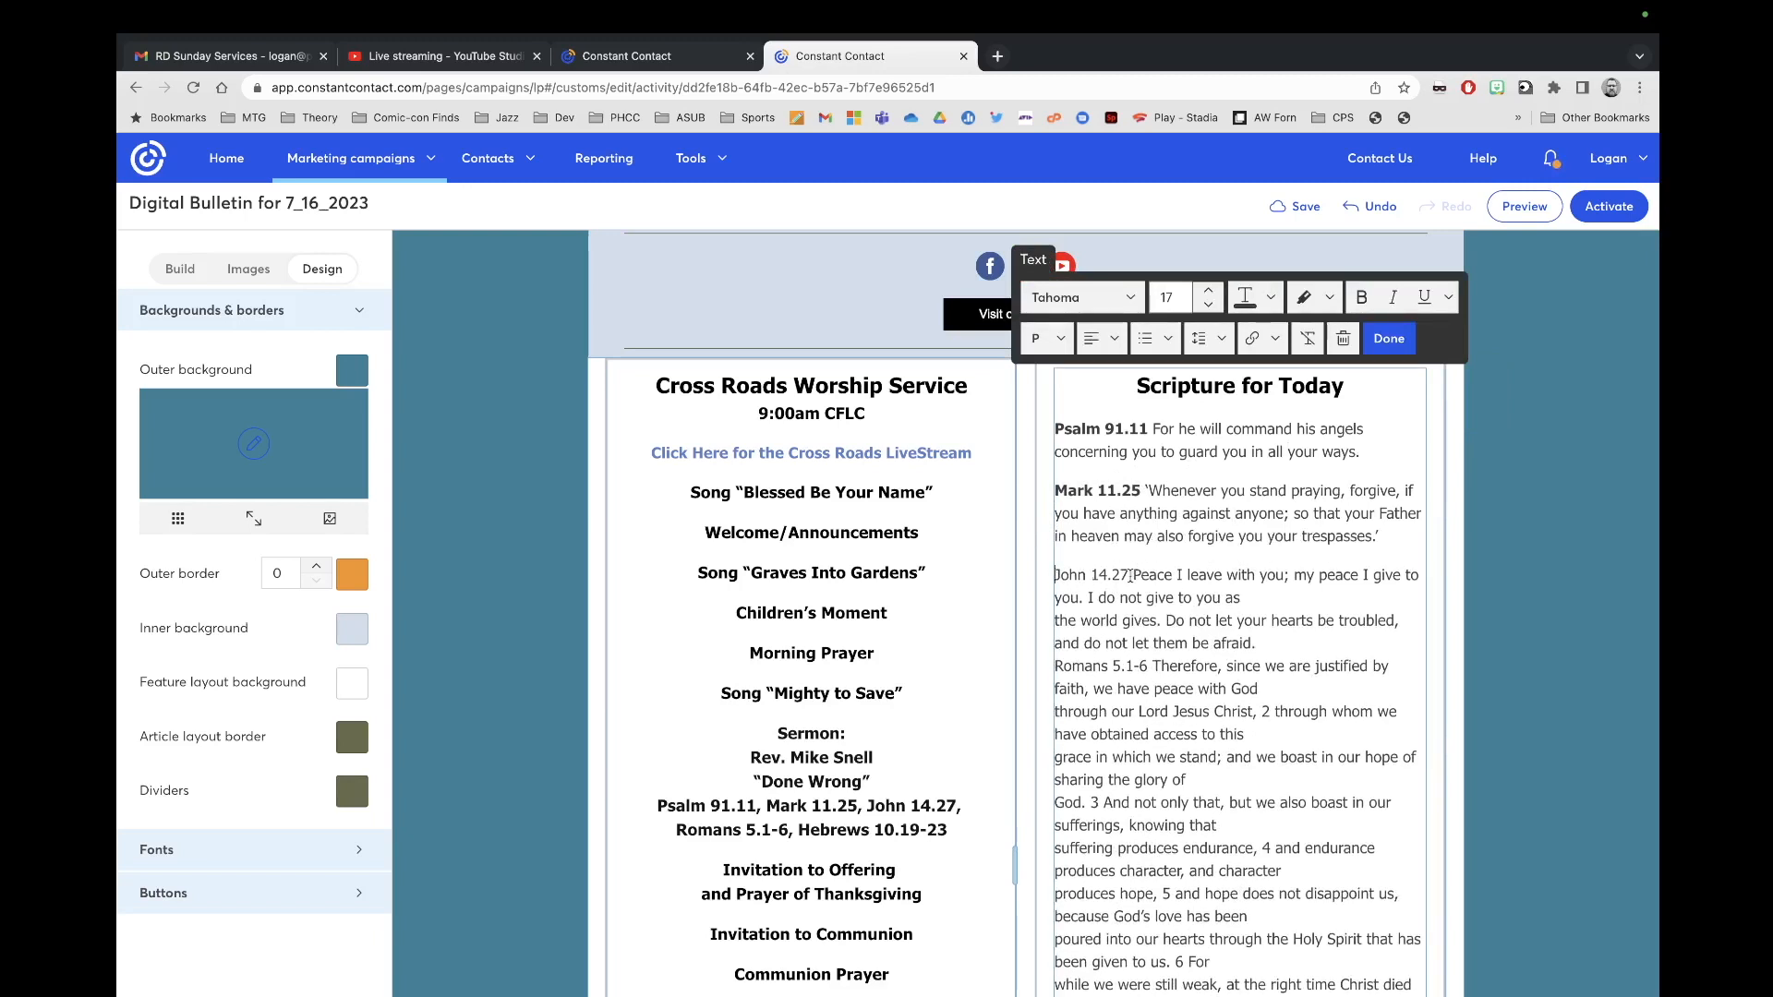
Step: Bold John 14.27, join 'the world gives' line, and add a blank line before Romans
{"action": "left_click_drag", "start_coordinate": [1130, 576], "coordinate": [1042, 581]}
{"action": "key", "text": "super+b"}
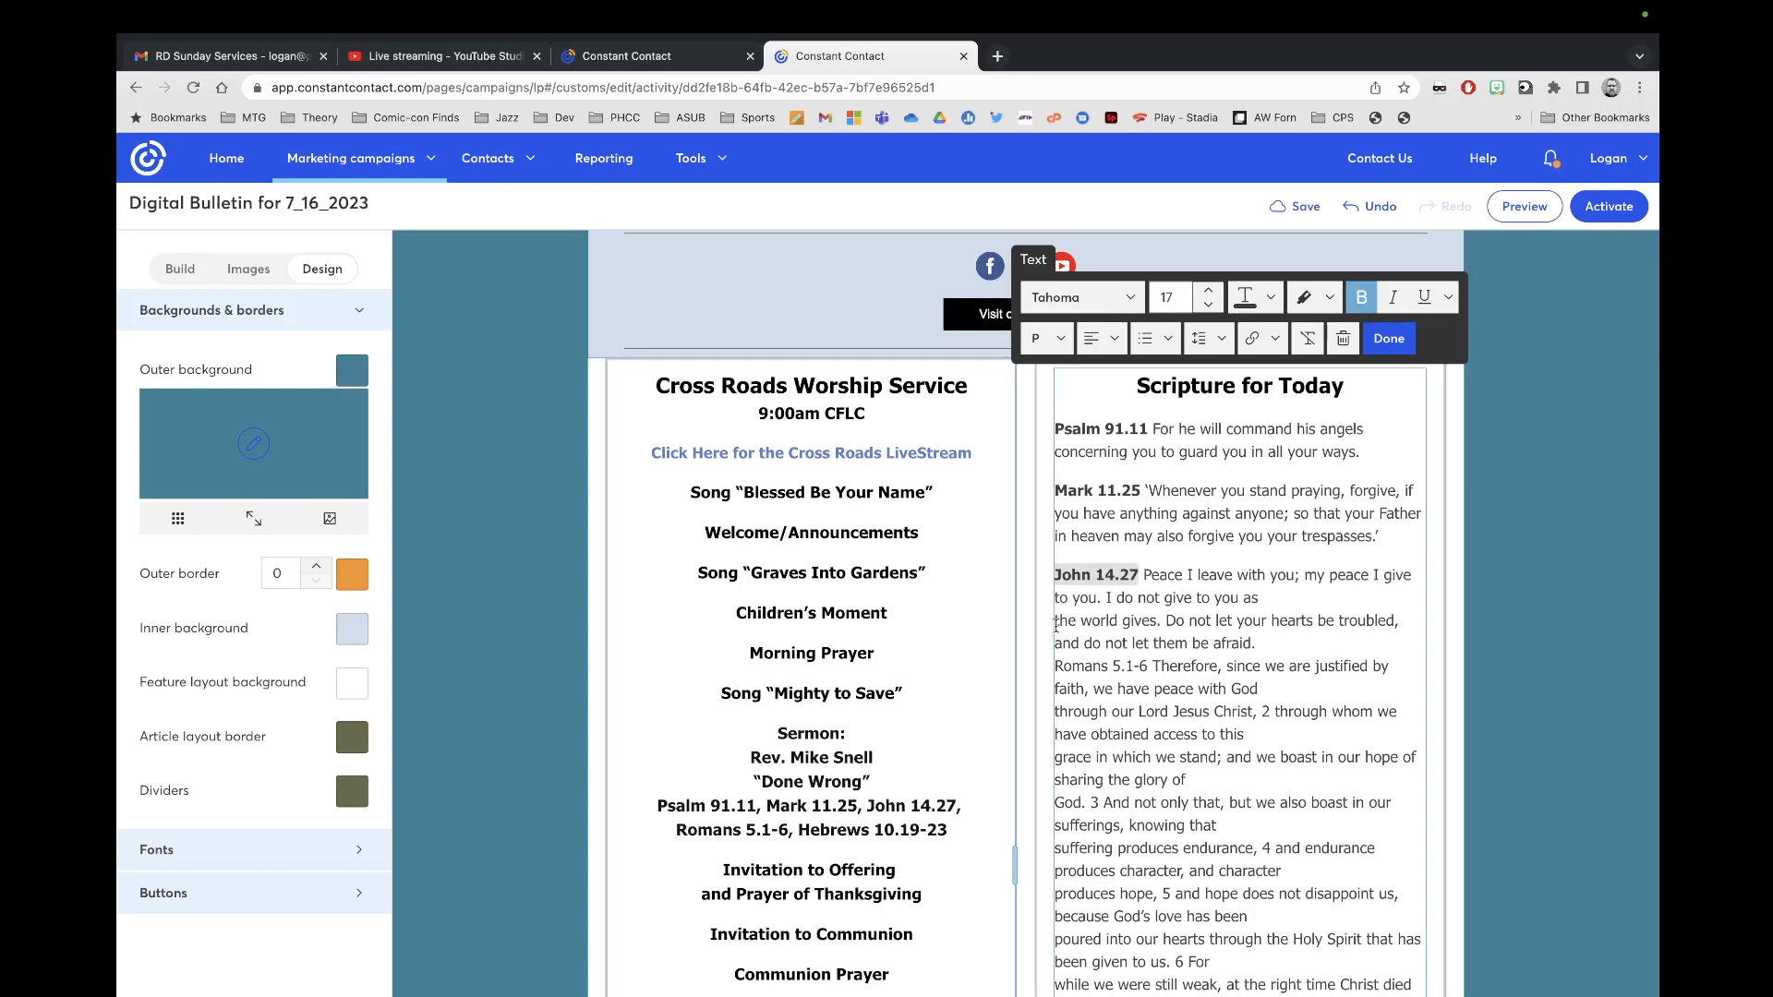
{"action": "left_click", "coordinate": [1260, 598]}
{"action": "key", "text": "Delete"}
{"action": "scroll", "coordinate": [1069, 679], "scroll_direction": "up", "scroll_amount": 1}
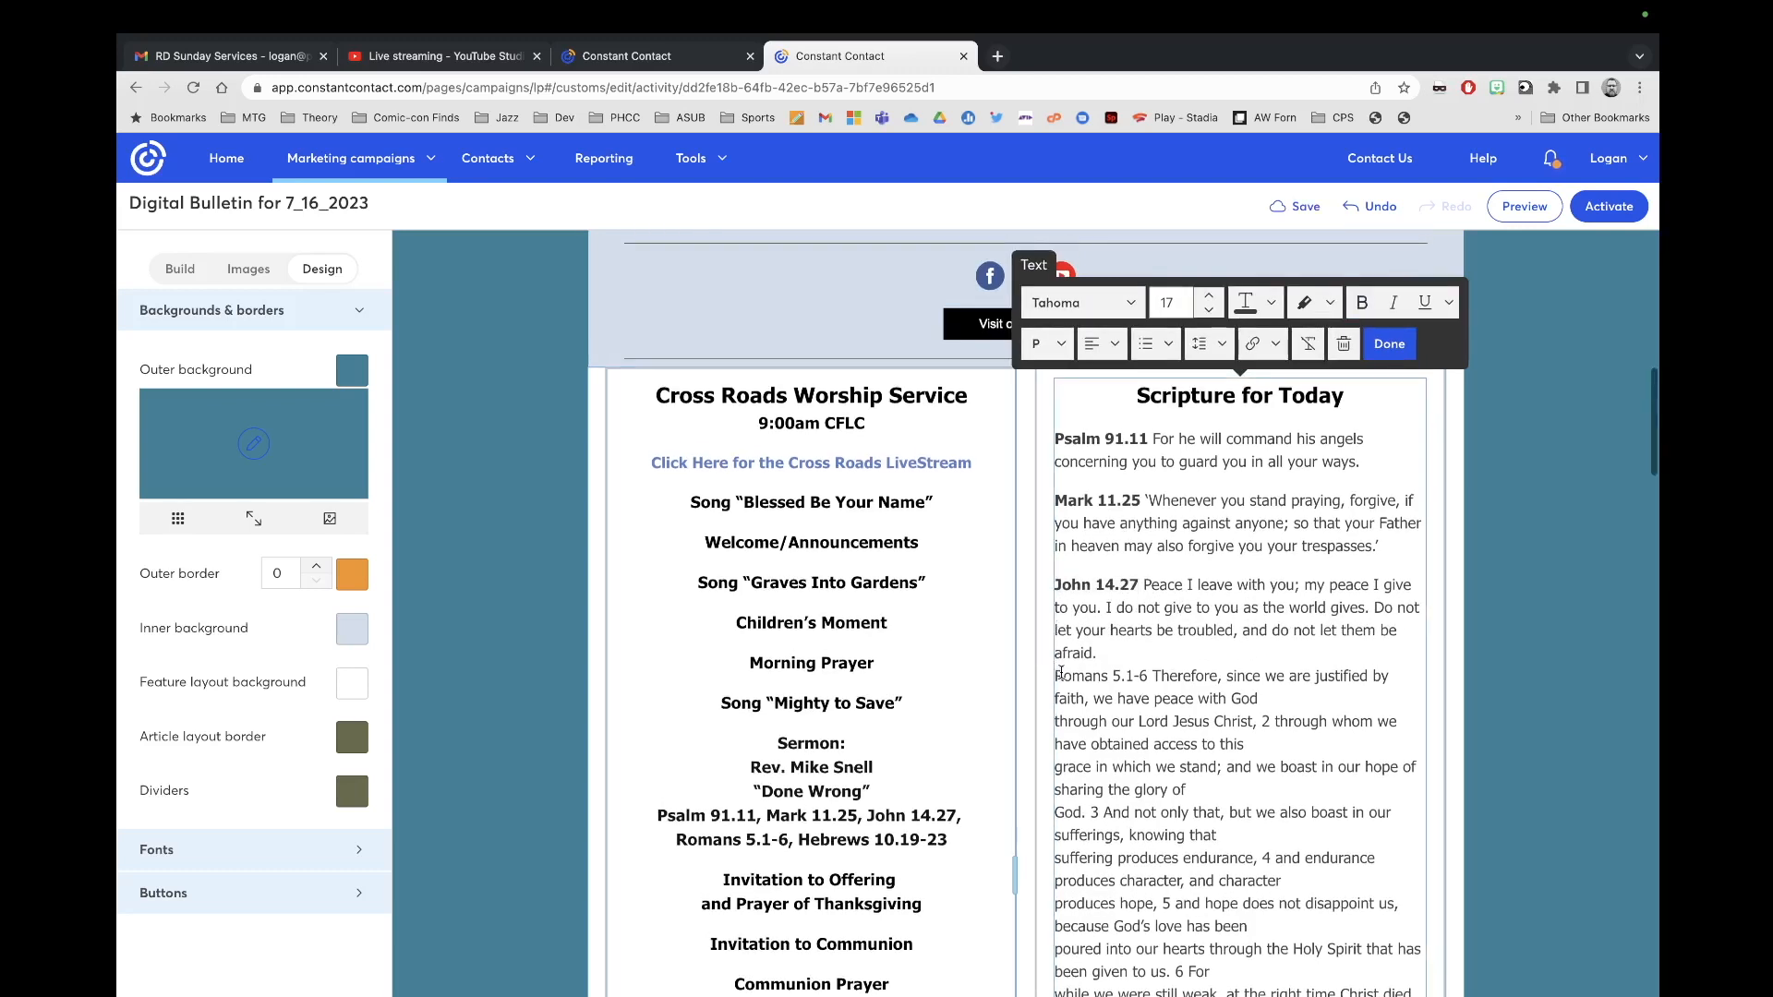
{"action": "left_click", "coordinate": [1105, 653]}
{"action": "key", "text": "Return"}
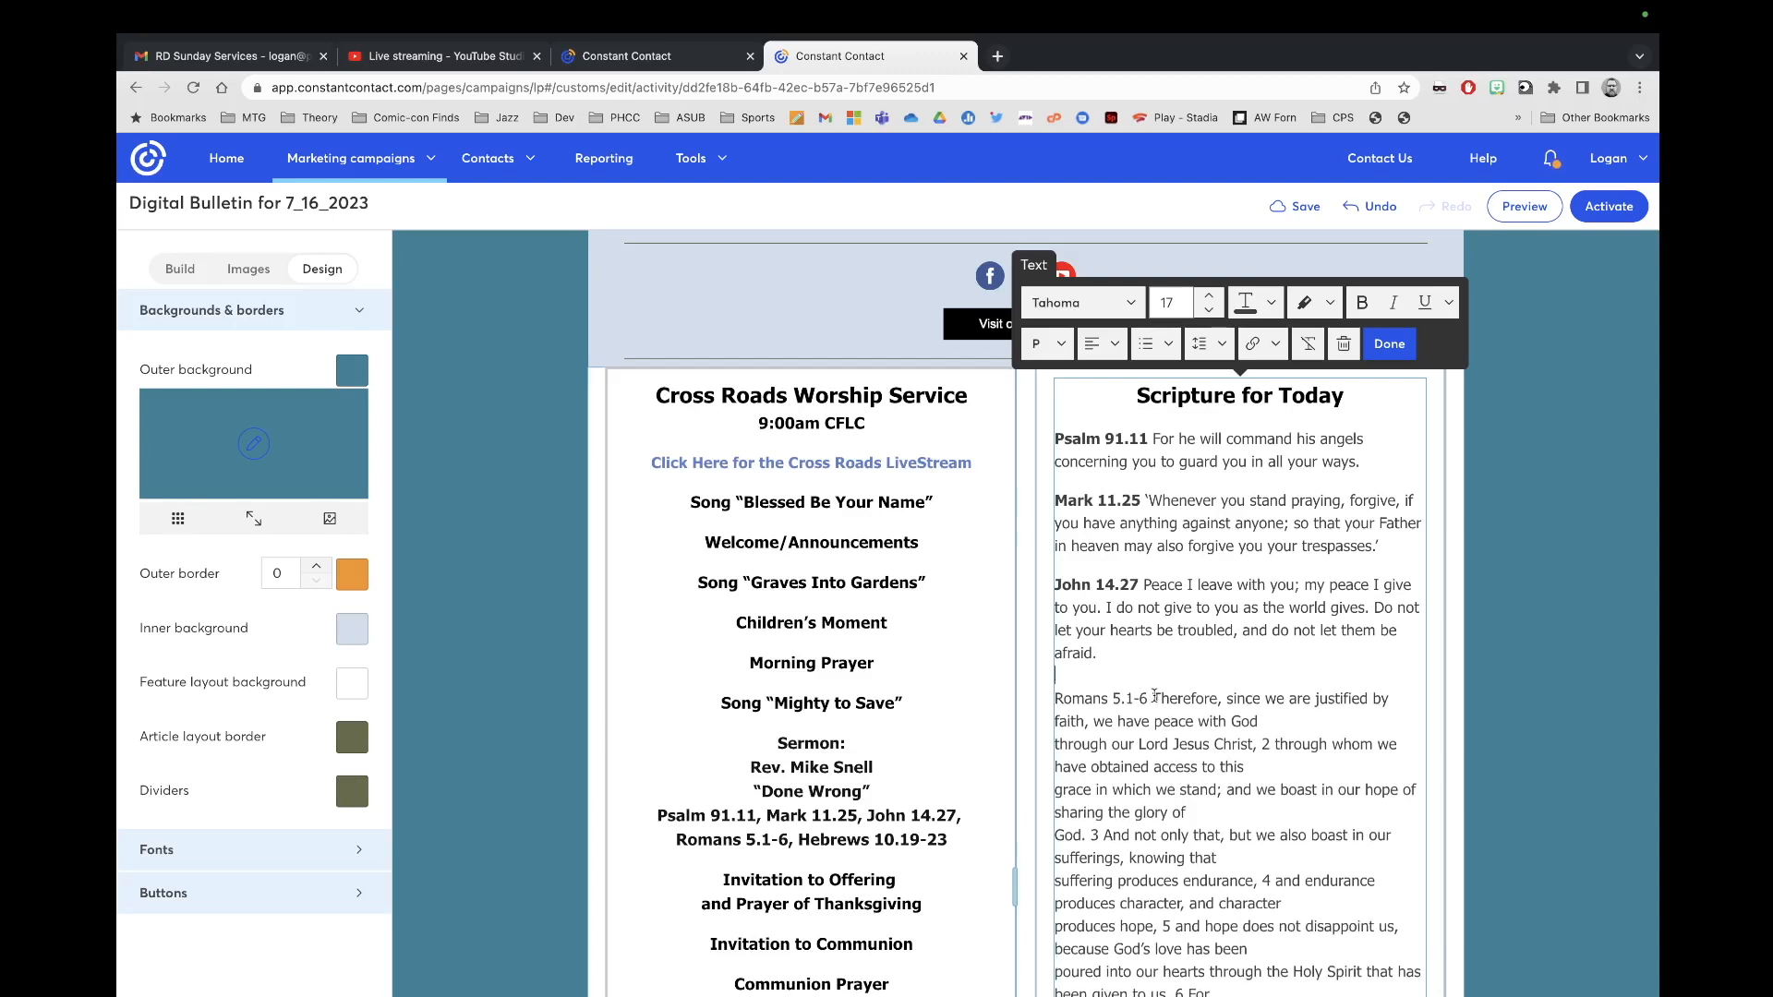
Step: Bold Romans 5.1-6 and rejoin its opening broken lines into one paragraph
{"action": "left_click_drag", "start_coordinate": [1154, 696], "coordinate": [1044, 698]}
{"action": "key", "text": "ctrl+b"}
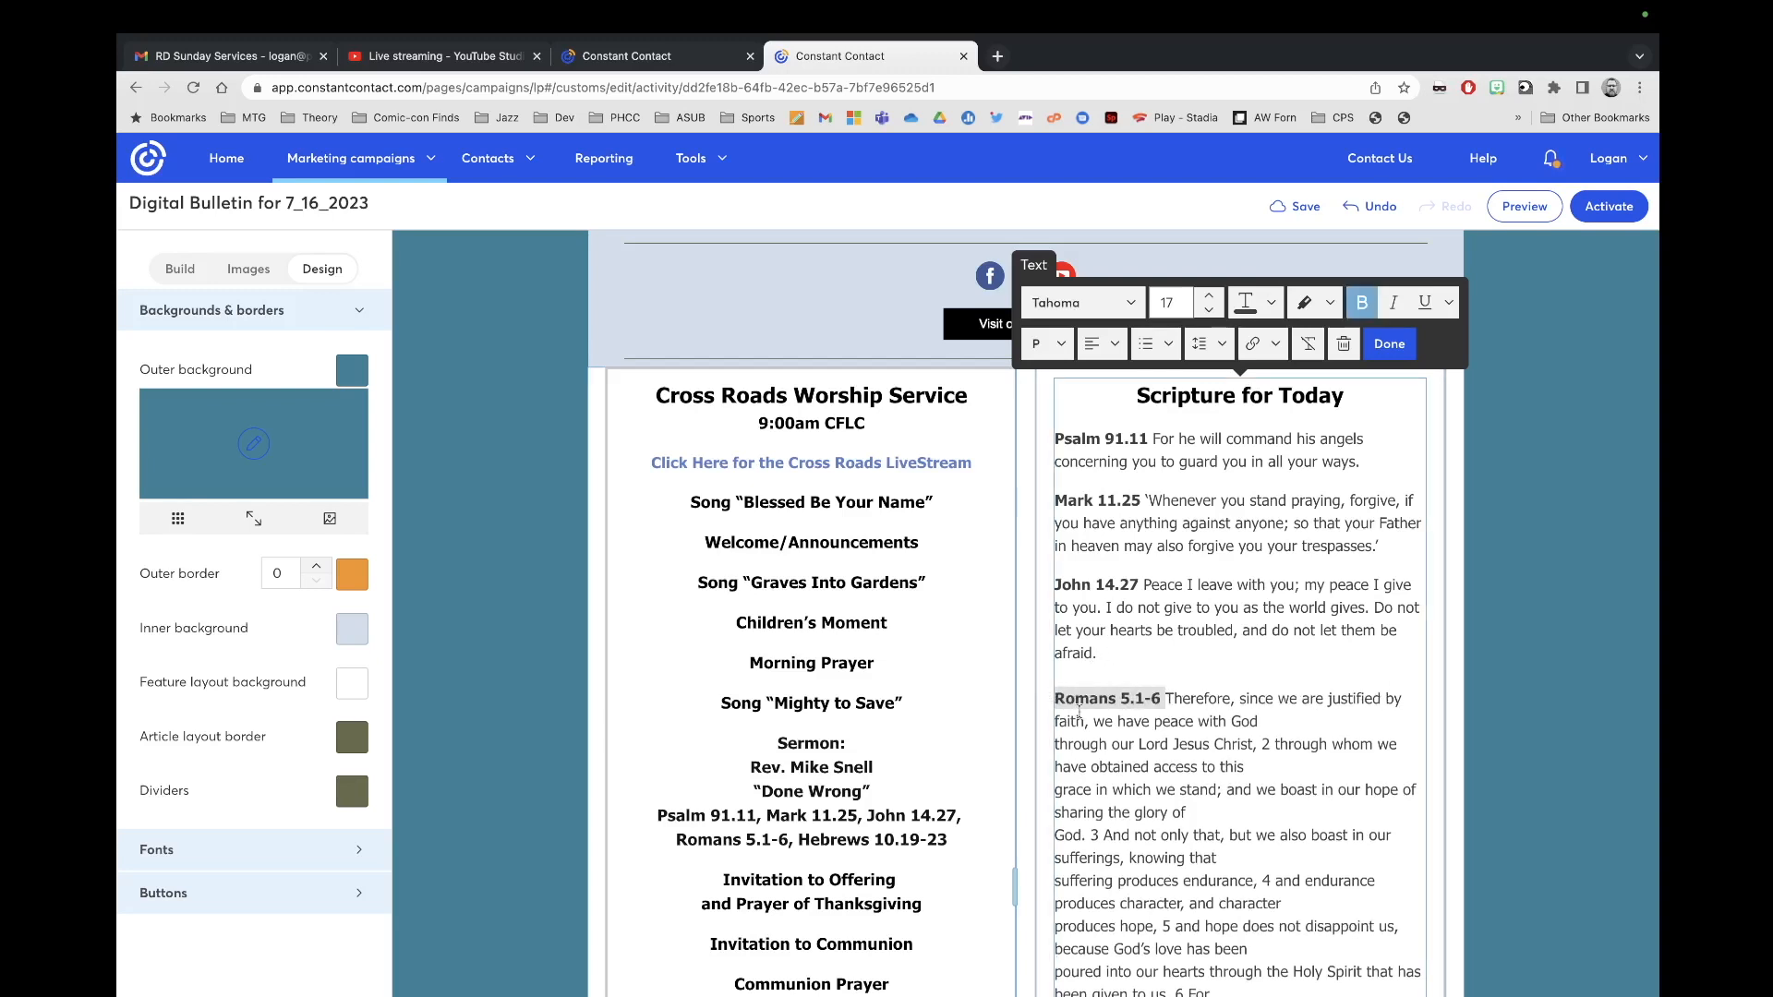
{"action": "left_click", "coordinate": [1058, 748]}
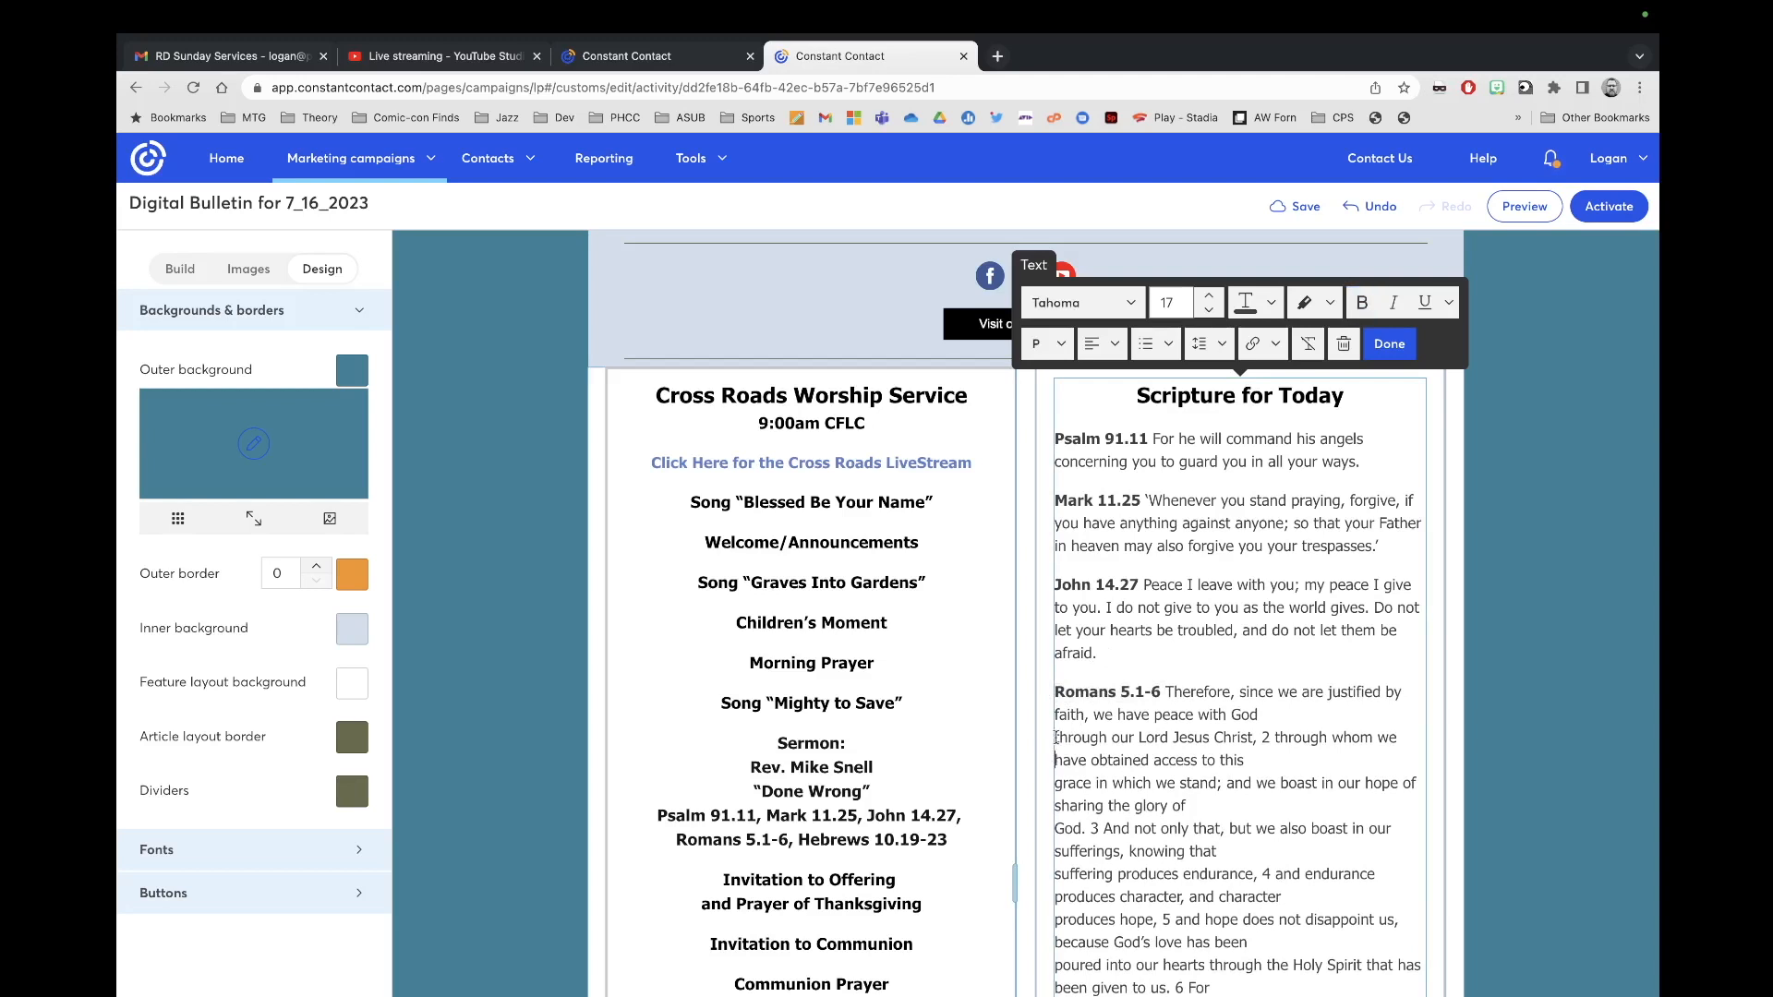
{"action": "key", "text": "BackSpace"}
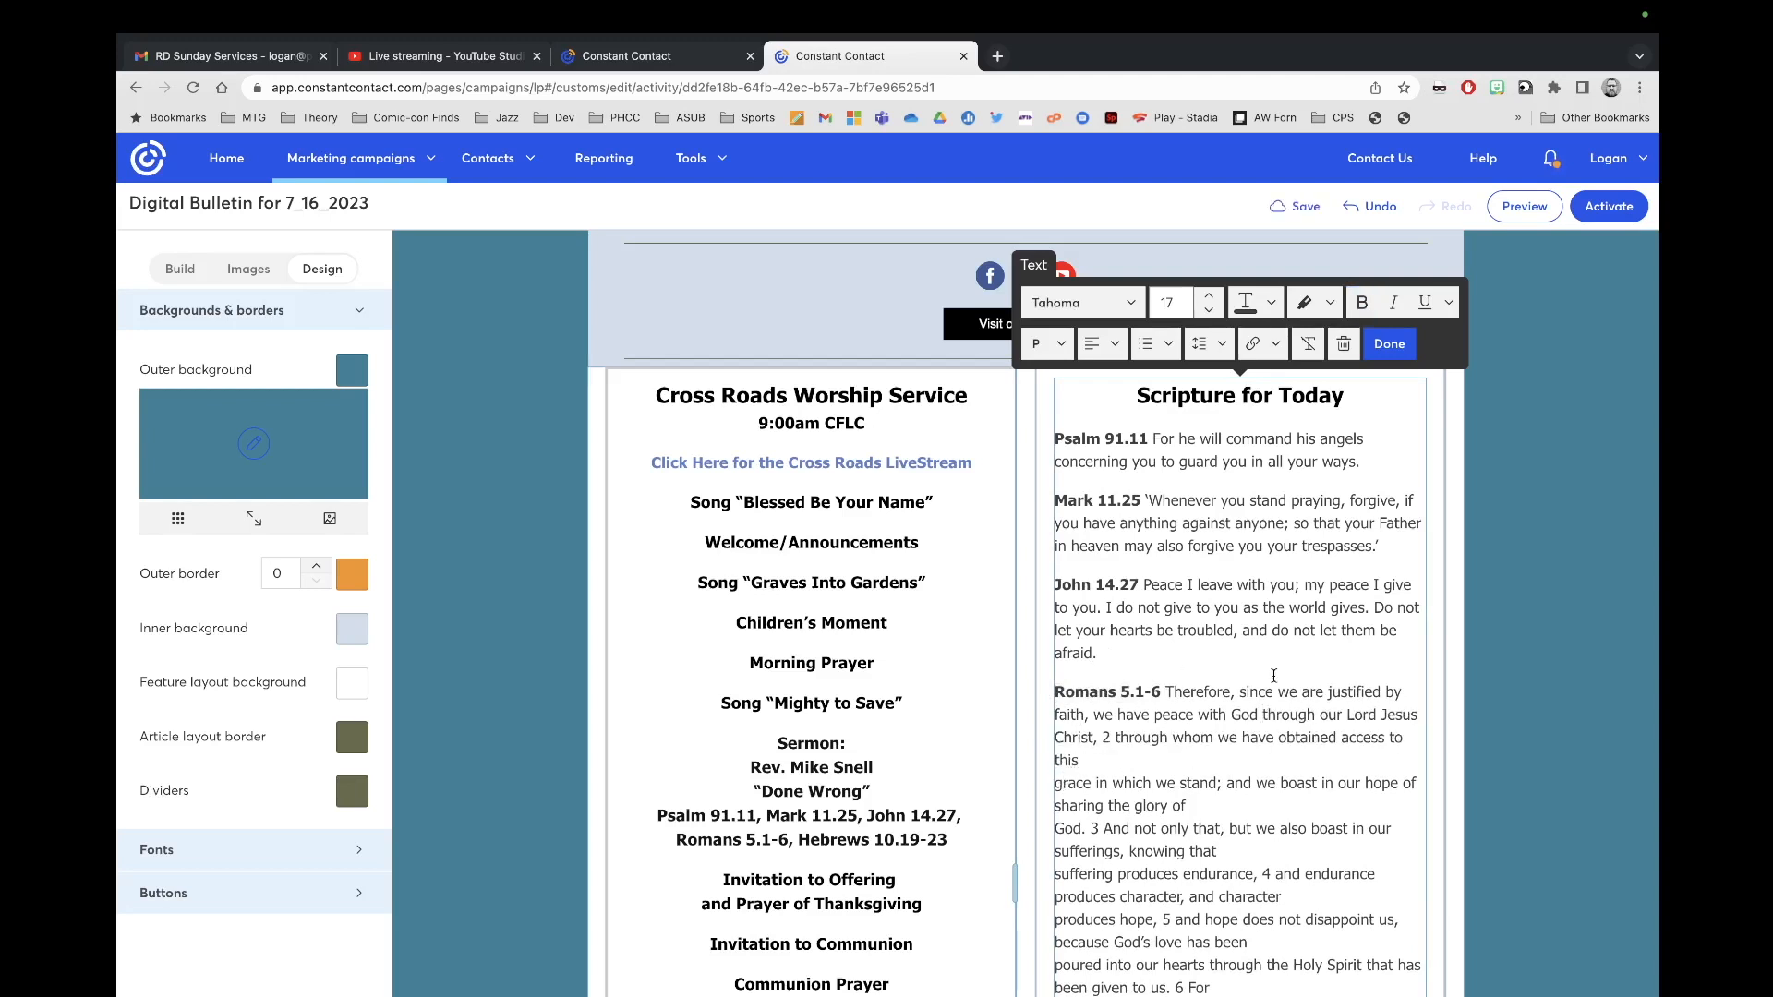
{"action": "key", "text": "BackSpace"}
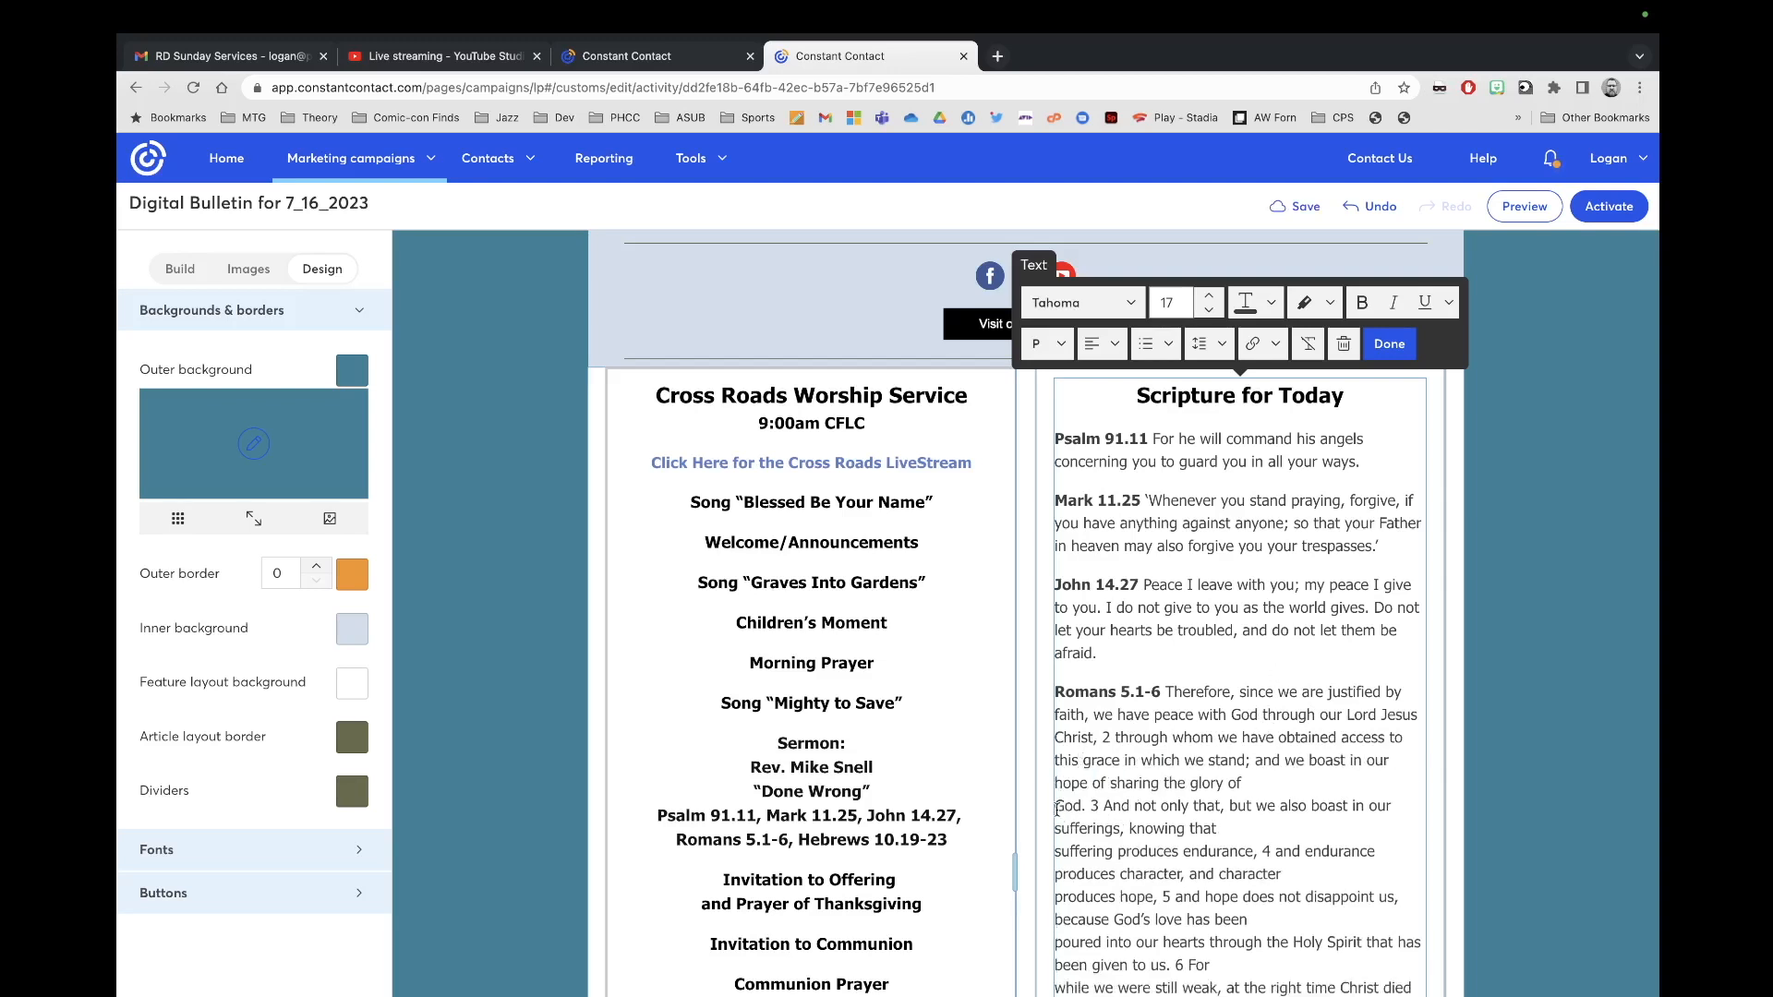
{"action": "key", "text": "BackSpace"}
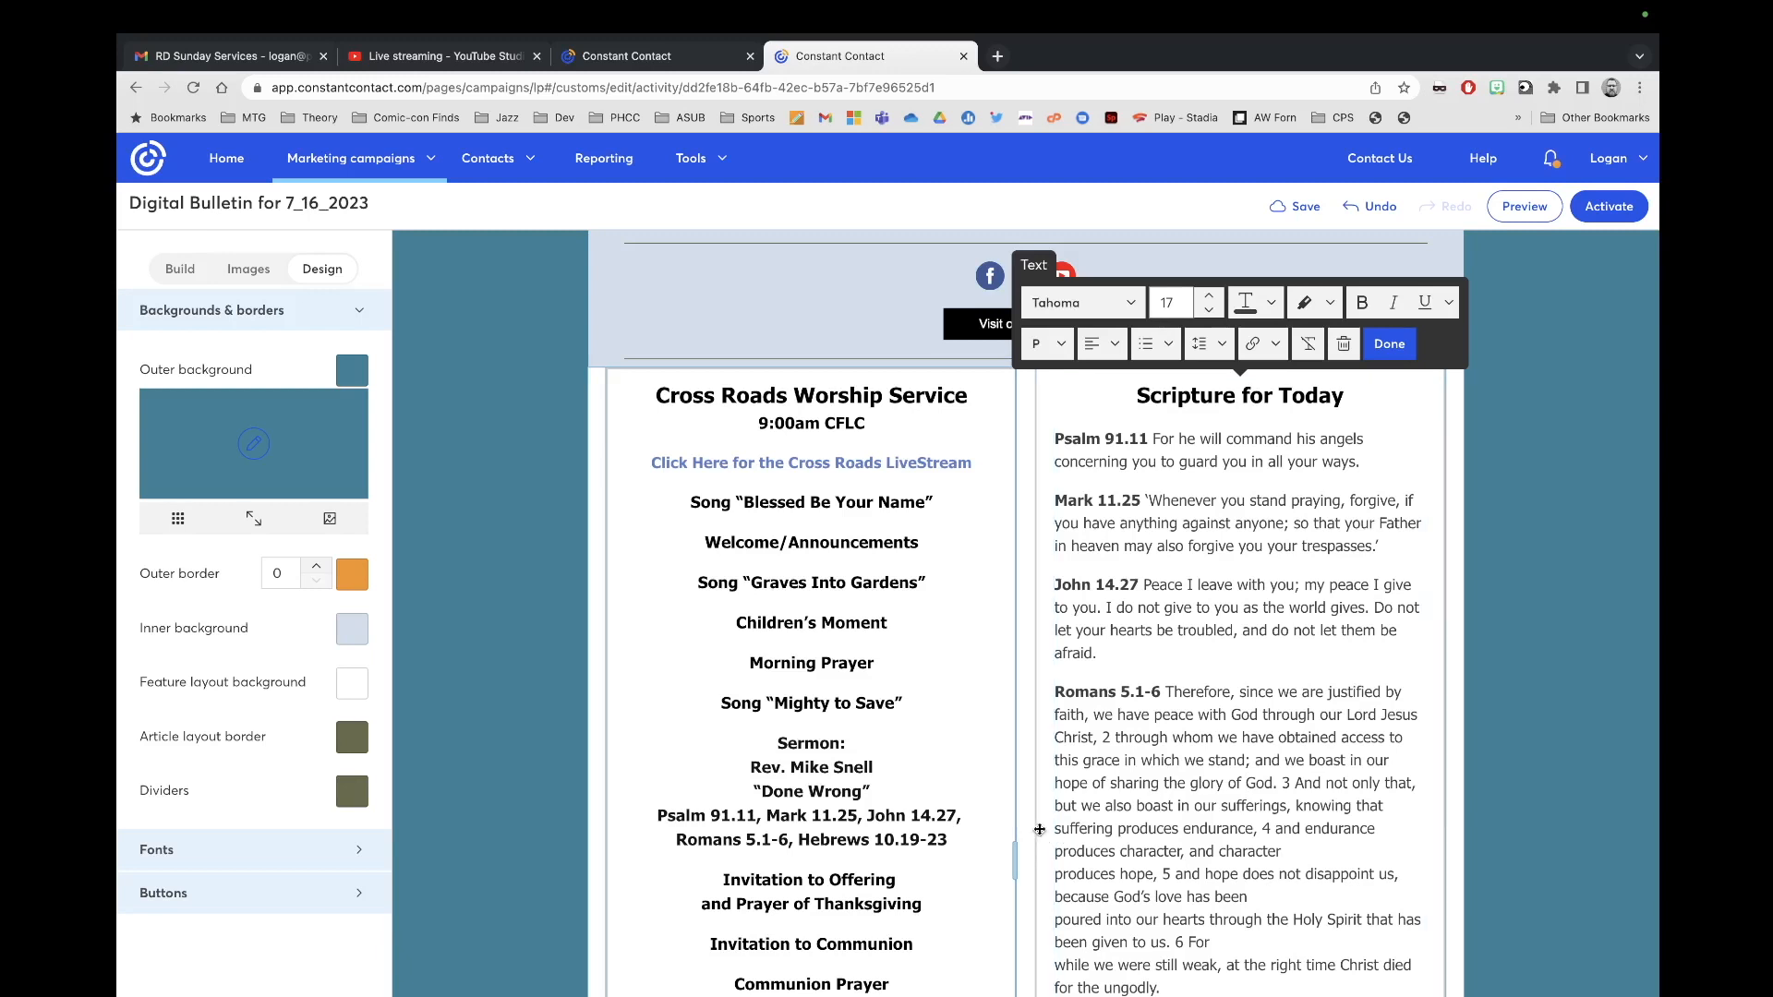
Step: Rejoin the remaining Romans lines: 'produces hope', 'poured' and 'while we were'
{"action": "left_click", "coordinate": [1056, 878]}
{"action": "key", "text": "BackSpace"}
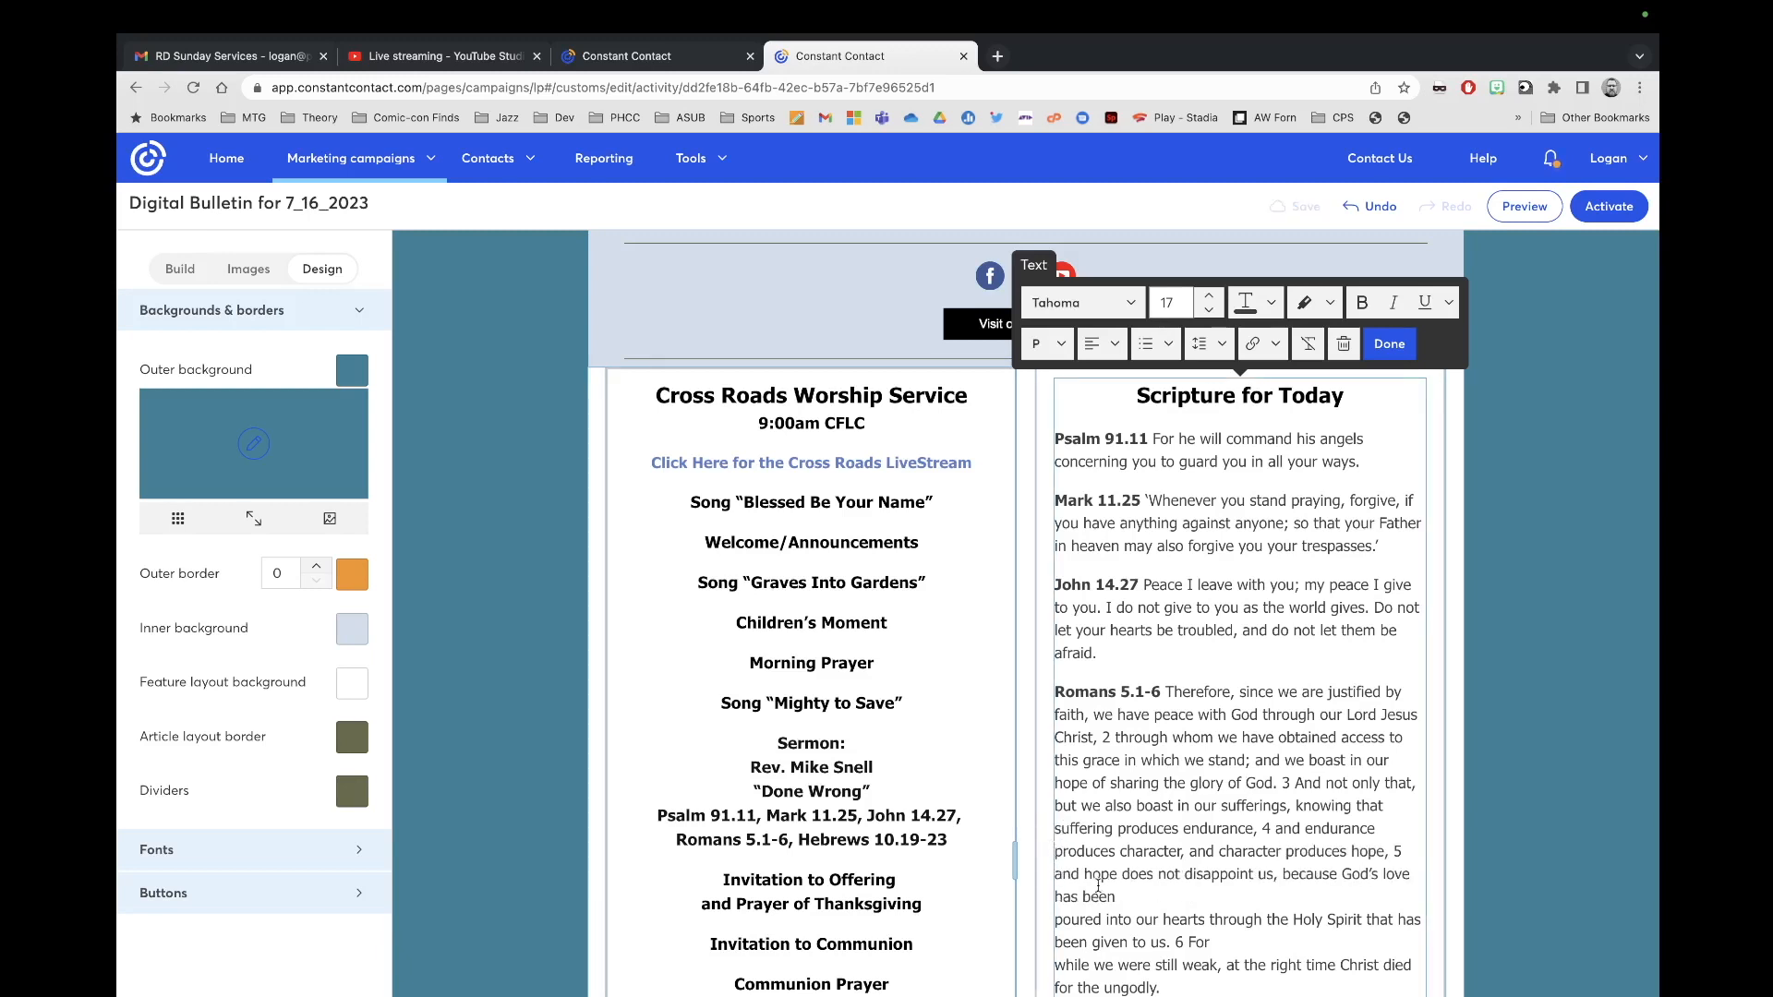
{"action": "scroll", "coordinate": [1098, 887], "scroll_direction": "down", "scroll_amount": 1}
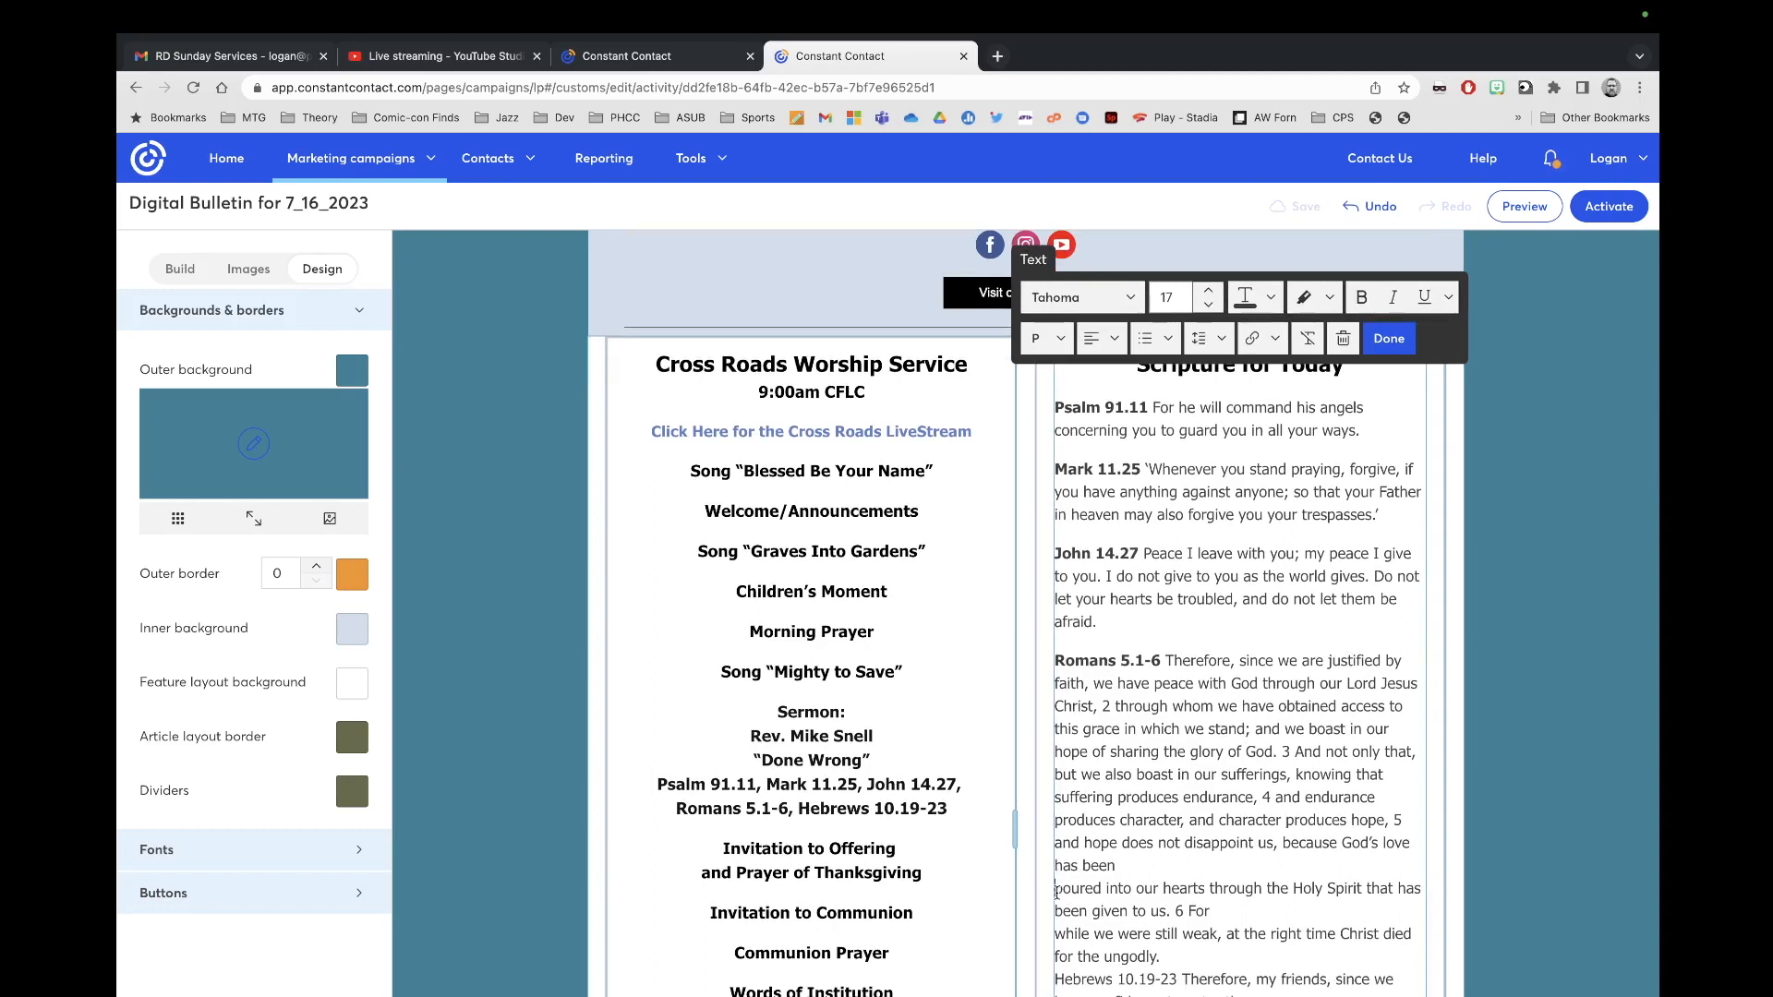
{"action": "left_click", "coordinate": [1057, 888]}
{"action": "key", "text": "BackSpace"}
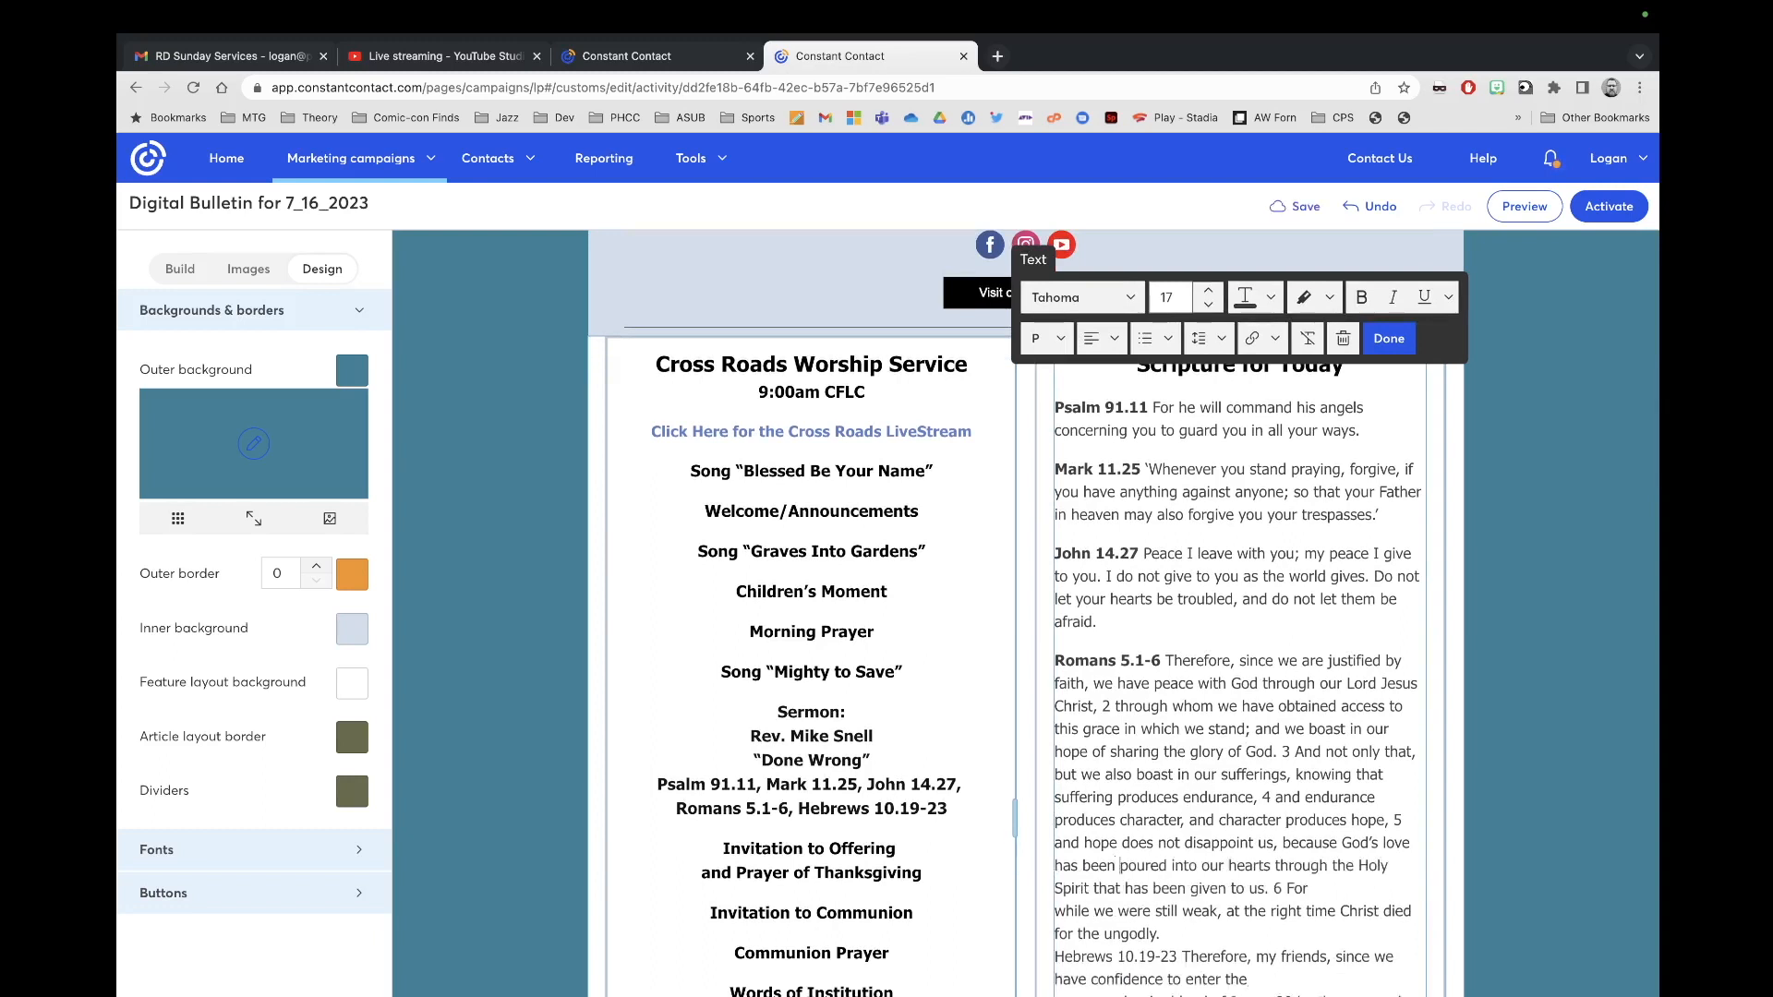
{"action": "left_click", "coordinate": [1057, 911]}
{"action": "key", "text": "BackSpace"}
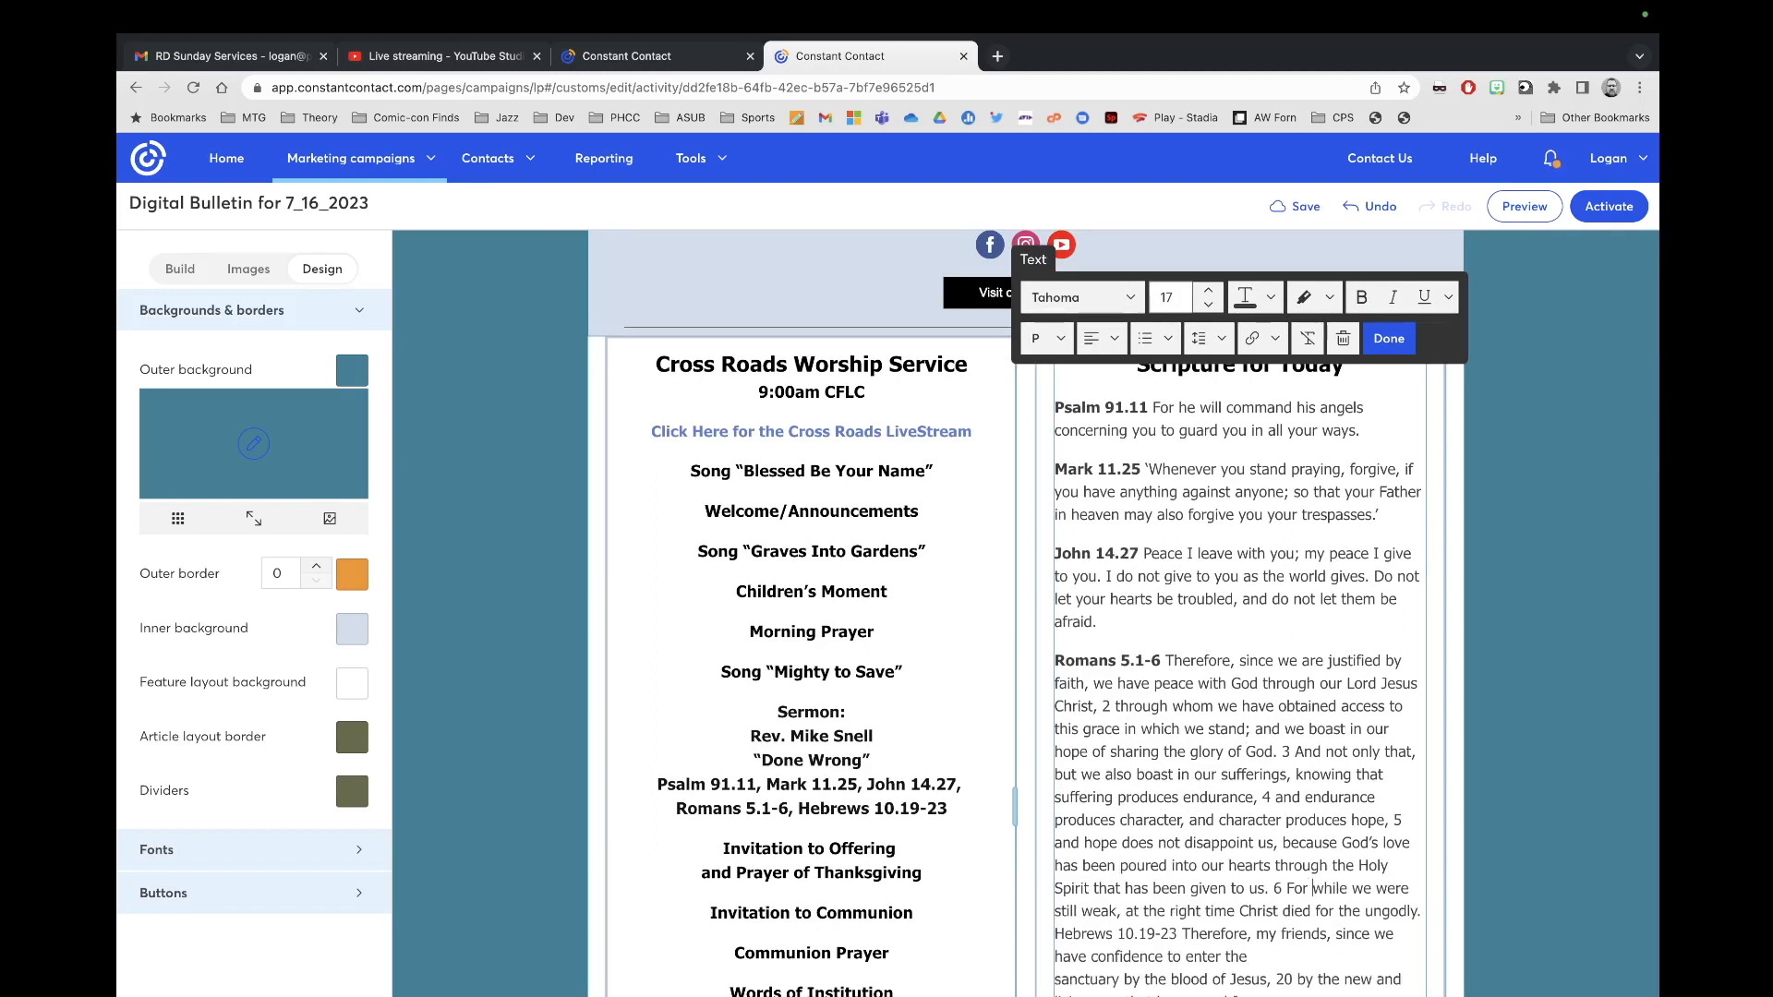
Step: Add a blank line before Hebrews 10.19-23, bold the reference, and join the 'sanctuary' line
{"action": "scroll", "coordinate": [1105, 922], "scroll_direction": "down", "scroll_amount": 1}
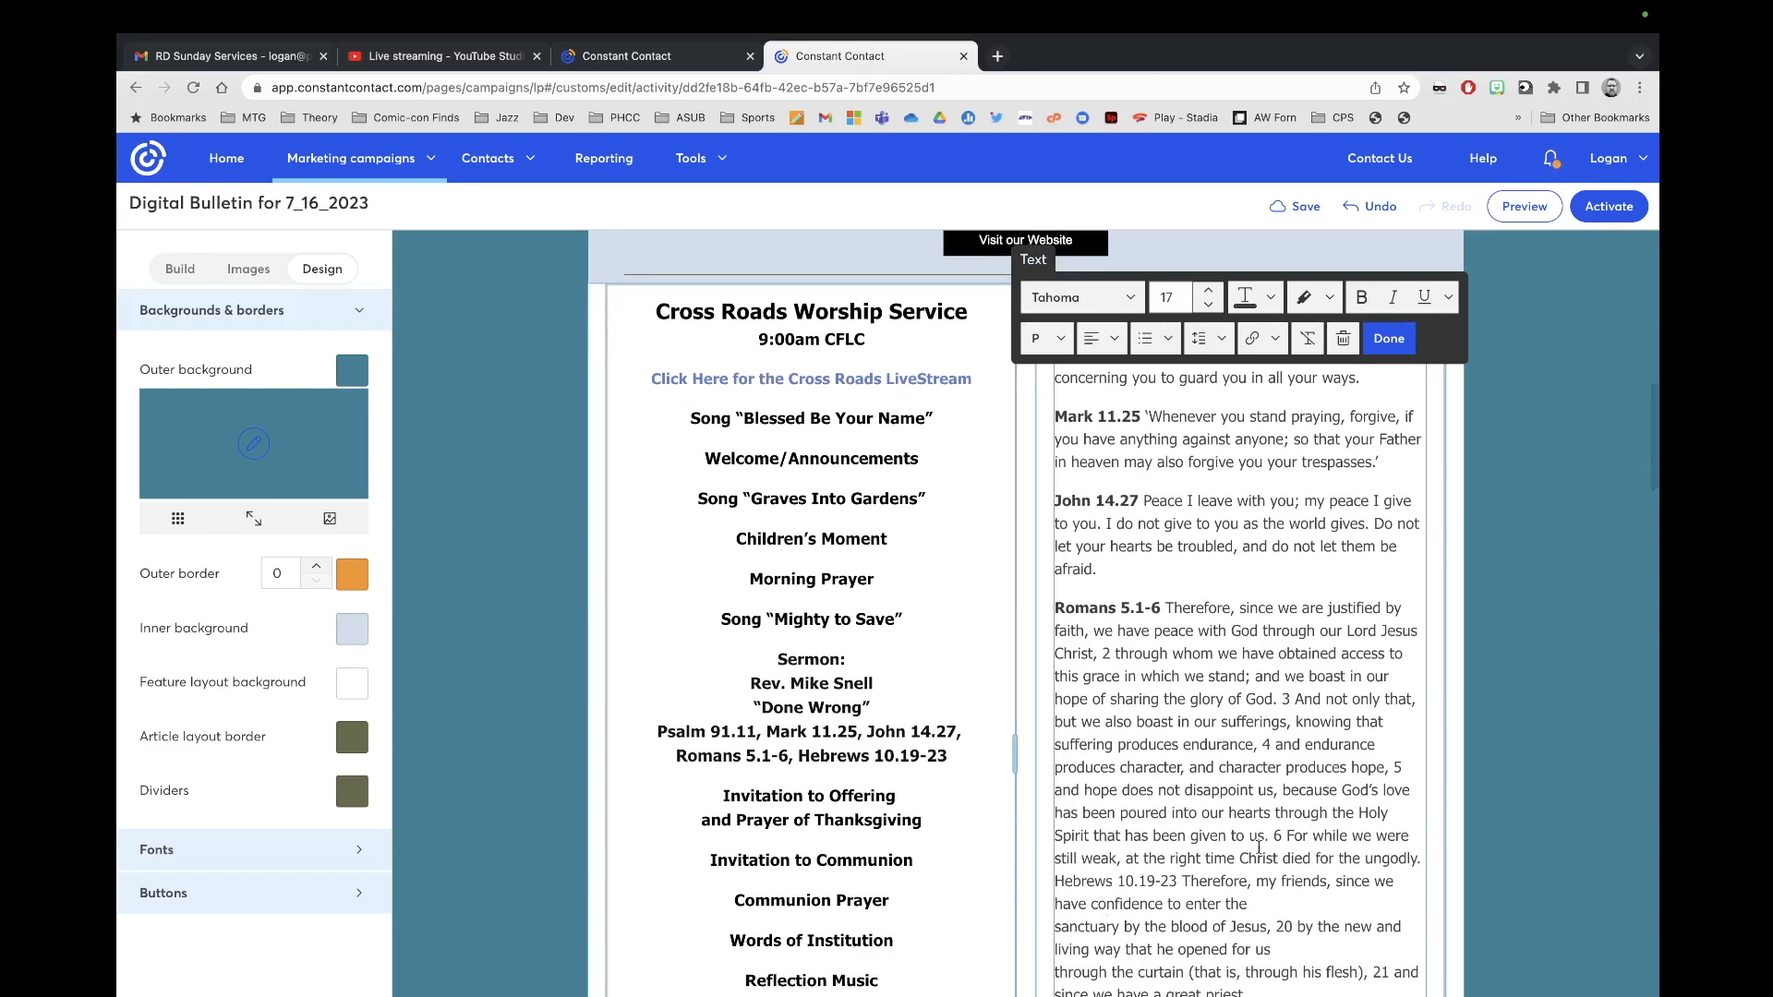
{"action": "left_click", "coordinate": [1415, 858]}
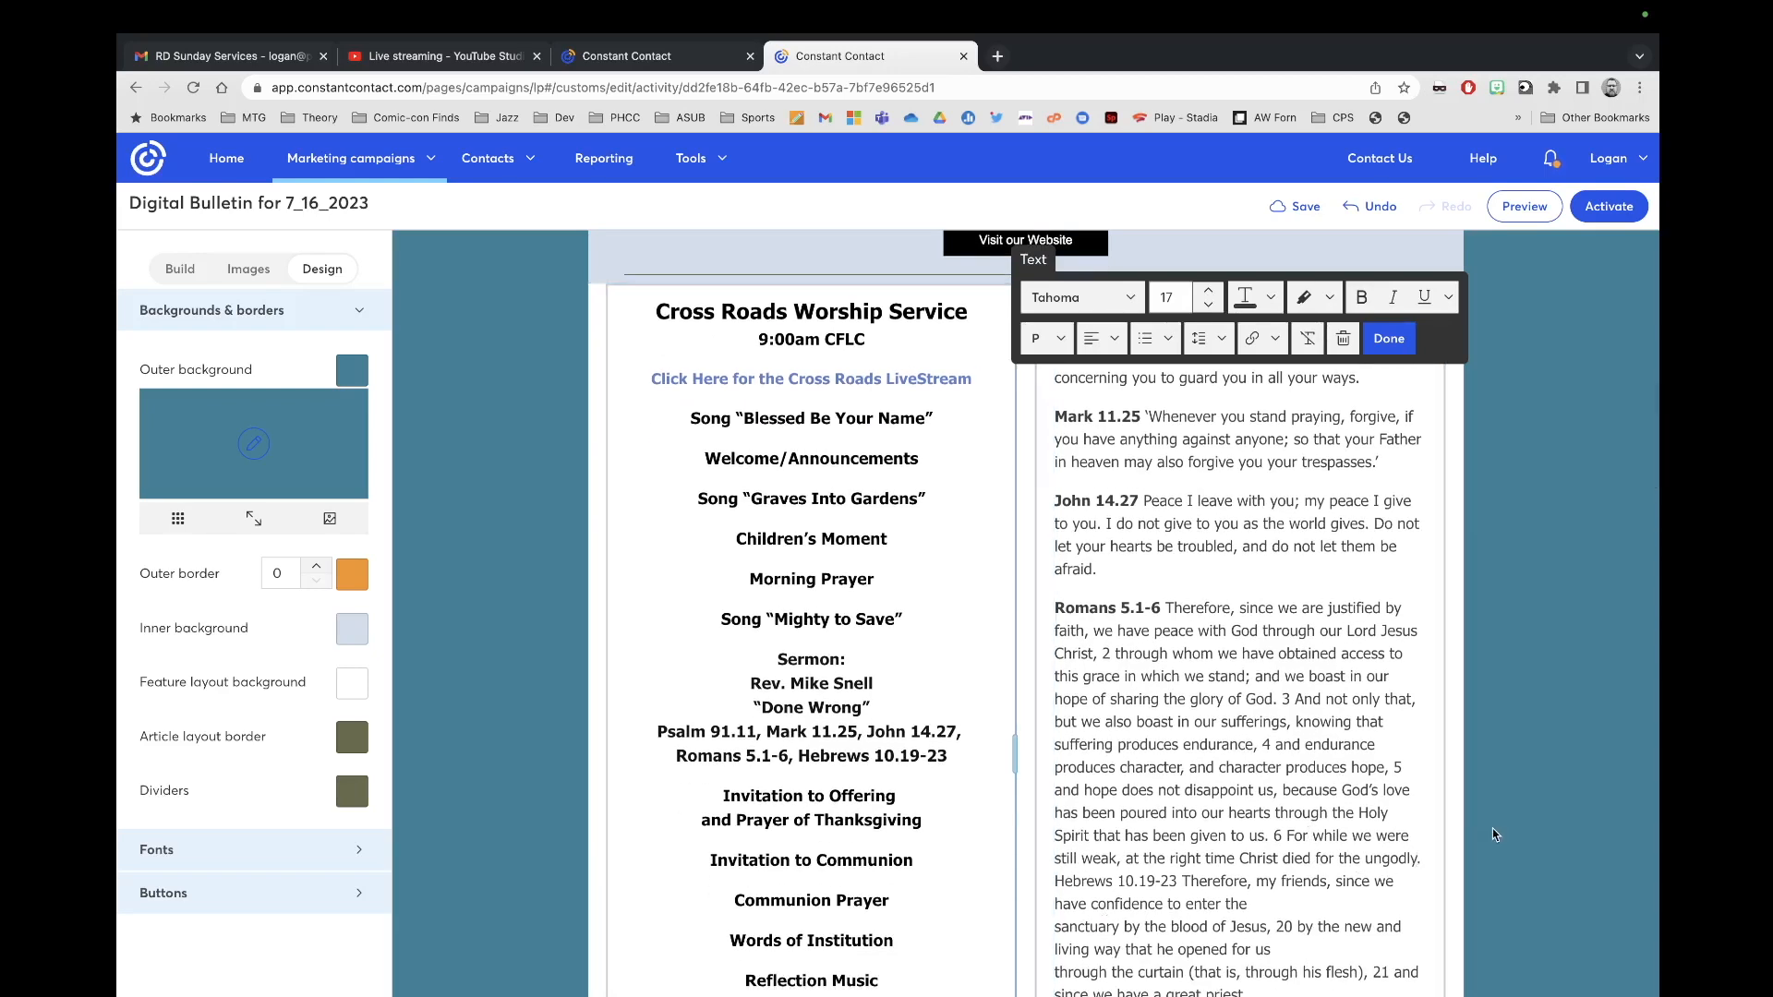
{"action": "key", "text": "Return"}
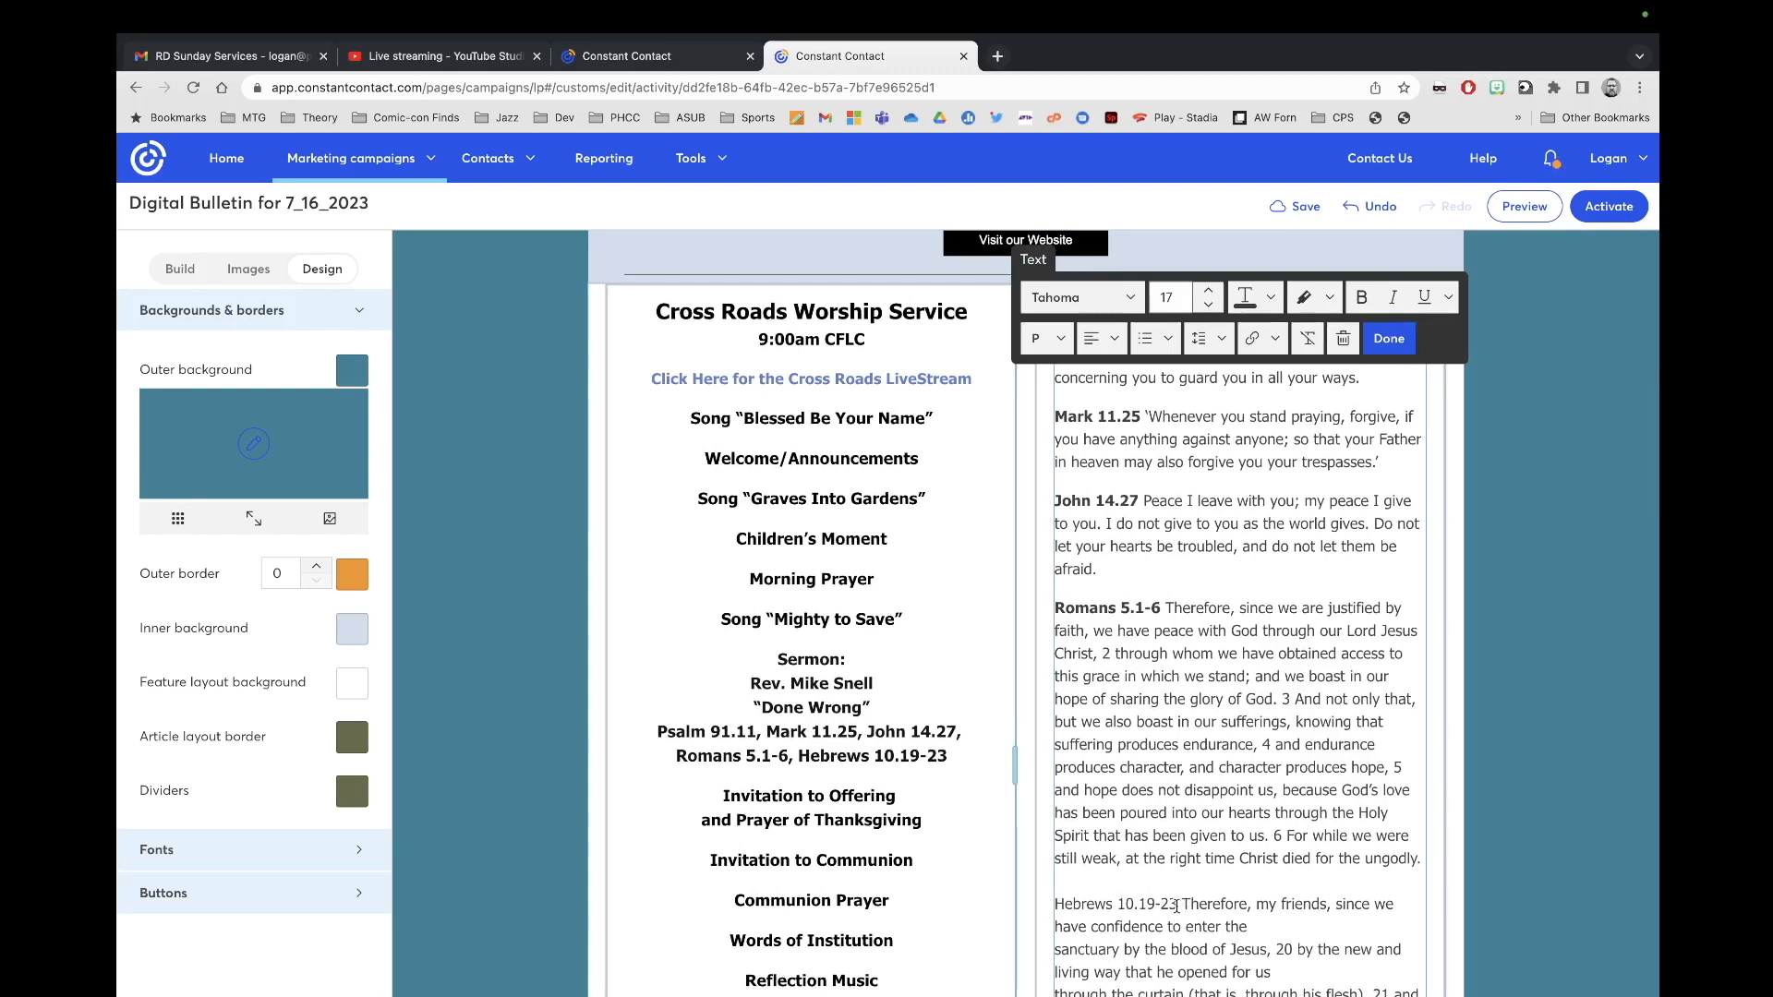
{"action": "left_click_drag", "start_coordinate": [1178, 905], "coordinate": [1055, 904]}
{"action": "key", "text": "super+b"}
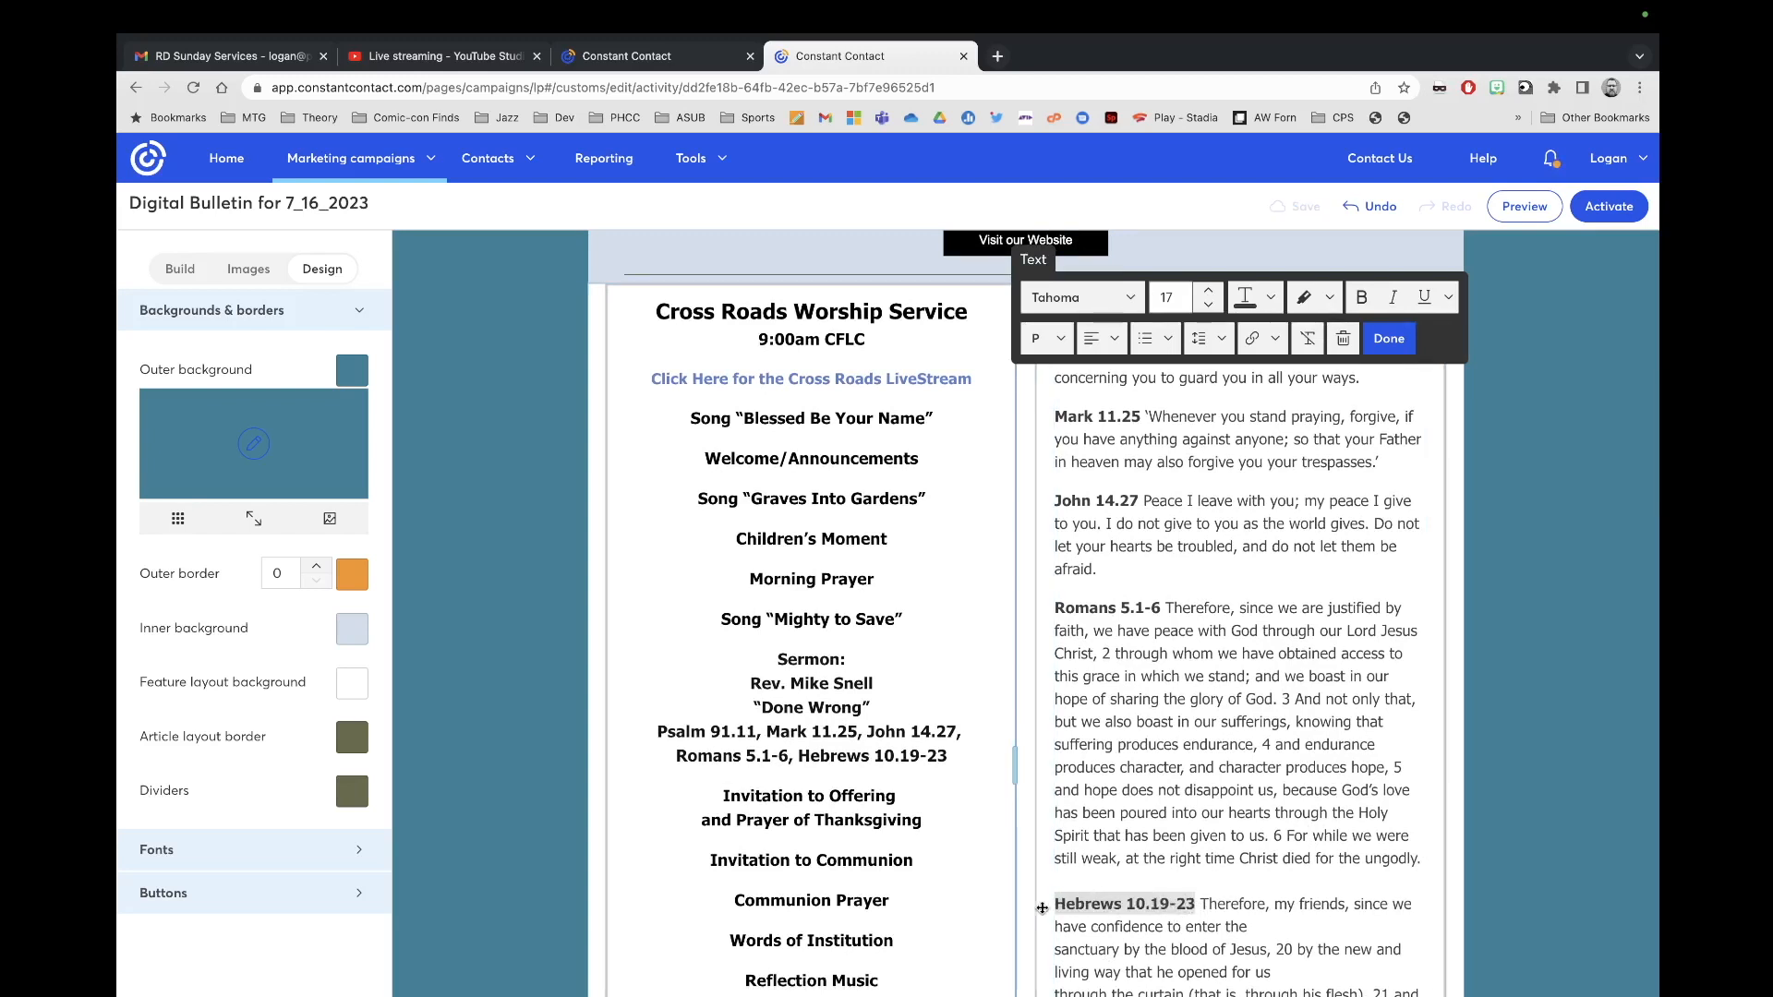
{"action": "left_click", "coordinate": [1058, 951]}
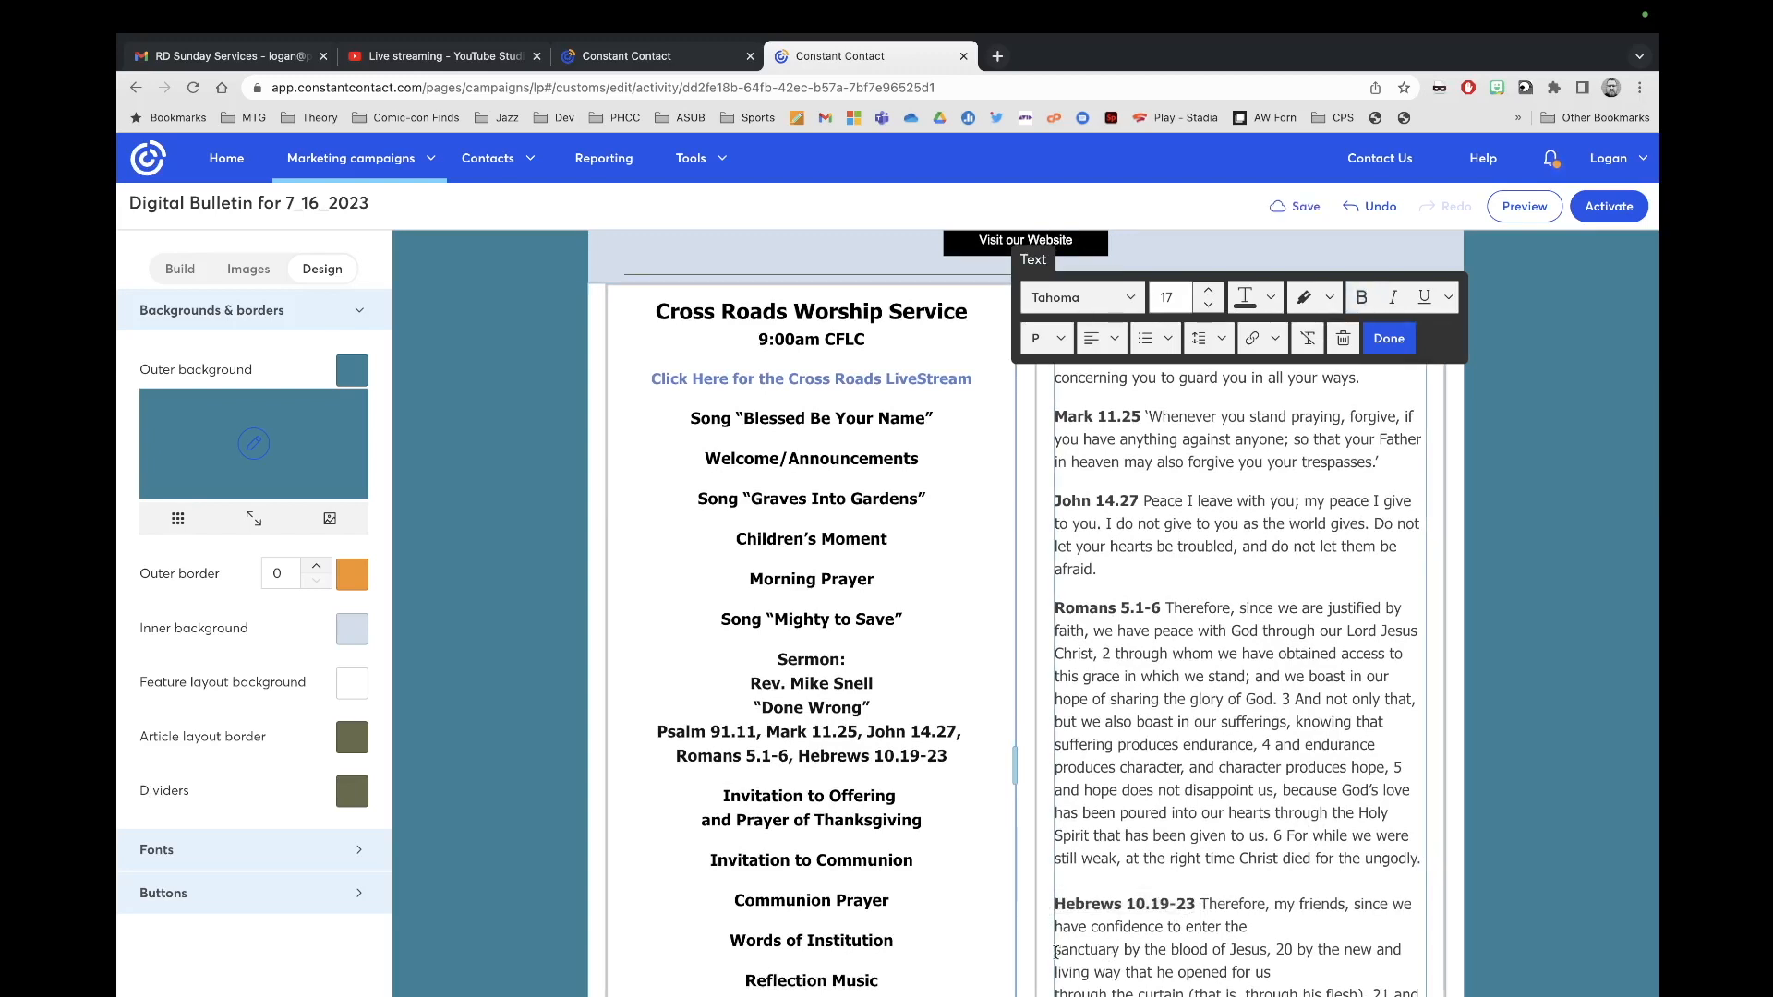
{"action": "key", "text": "BackSpace"}
Step: Rejoin the remaining broken Hebrews lines into one flowing paragraph
{"action": "scroll", "coordinate": [1097, 972], "scroll_direction": "down", "scroll_amount": 2}
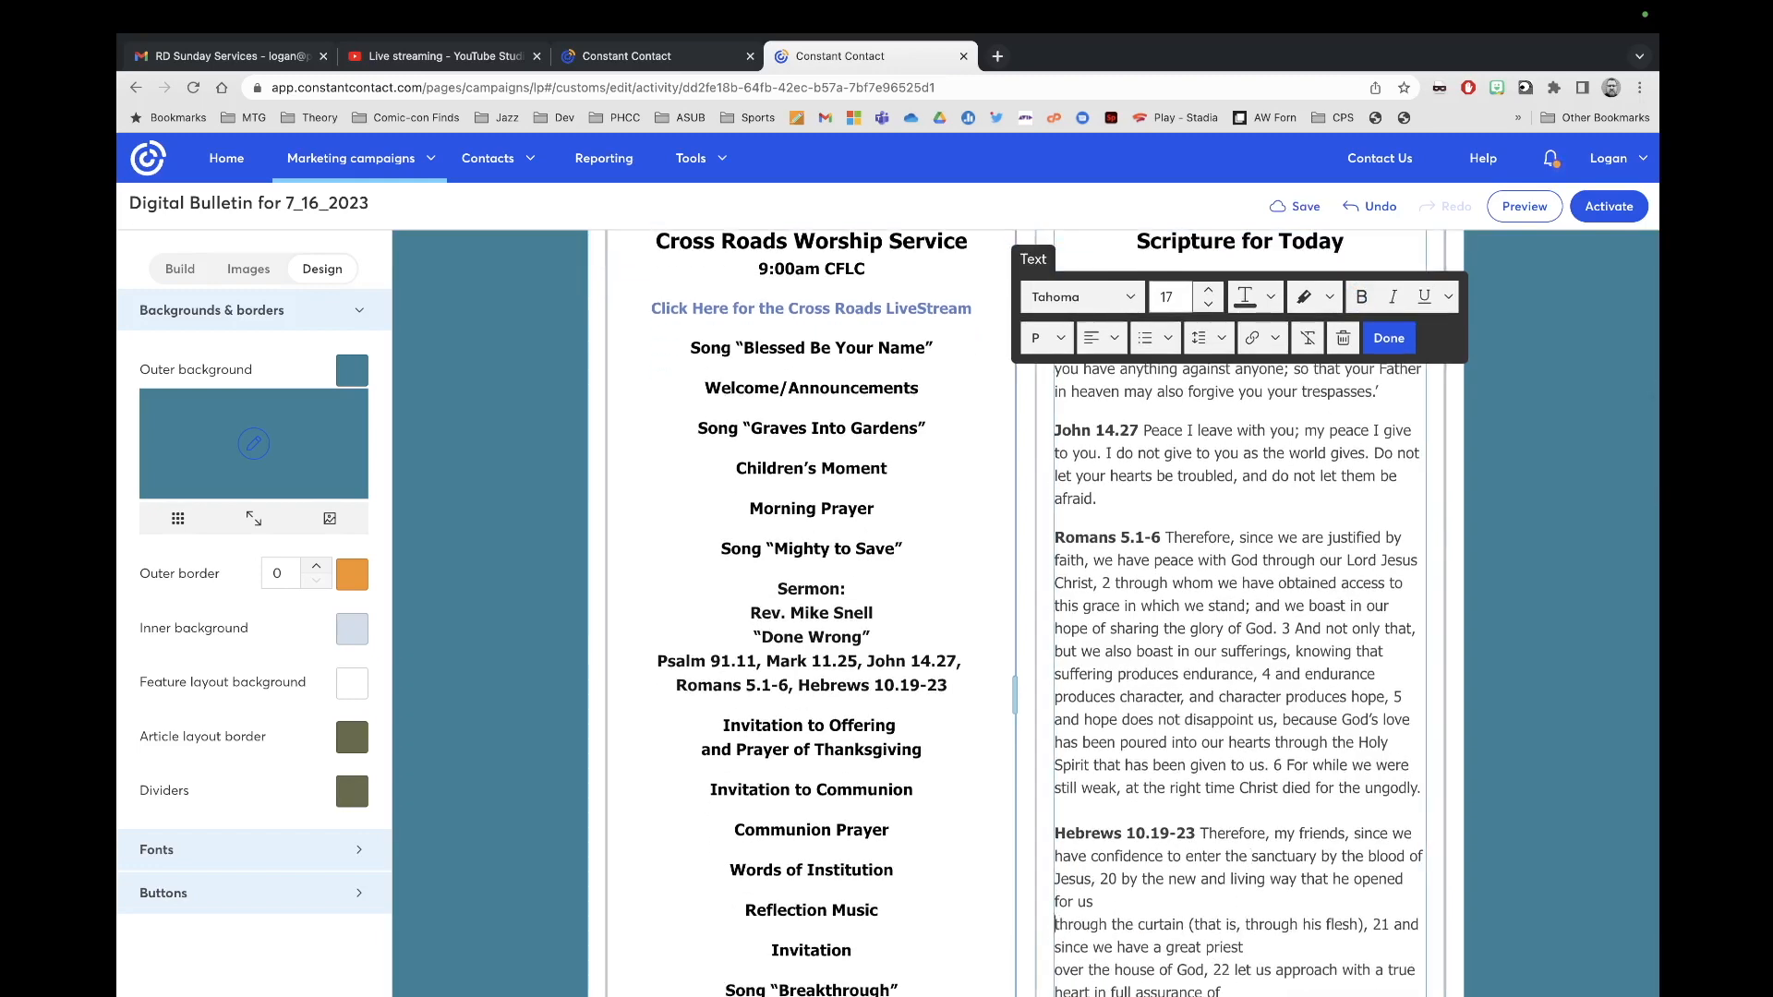
{"action": "key", "text": "BackSpace"}
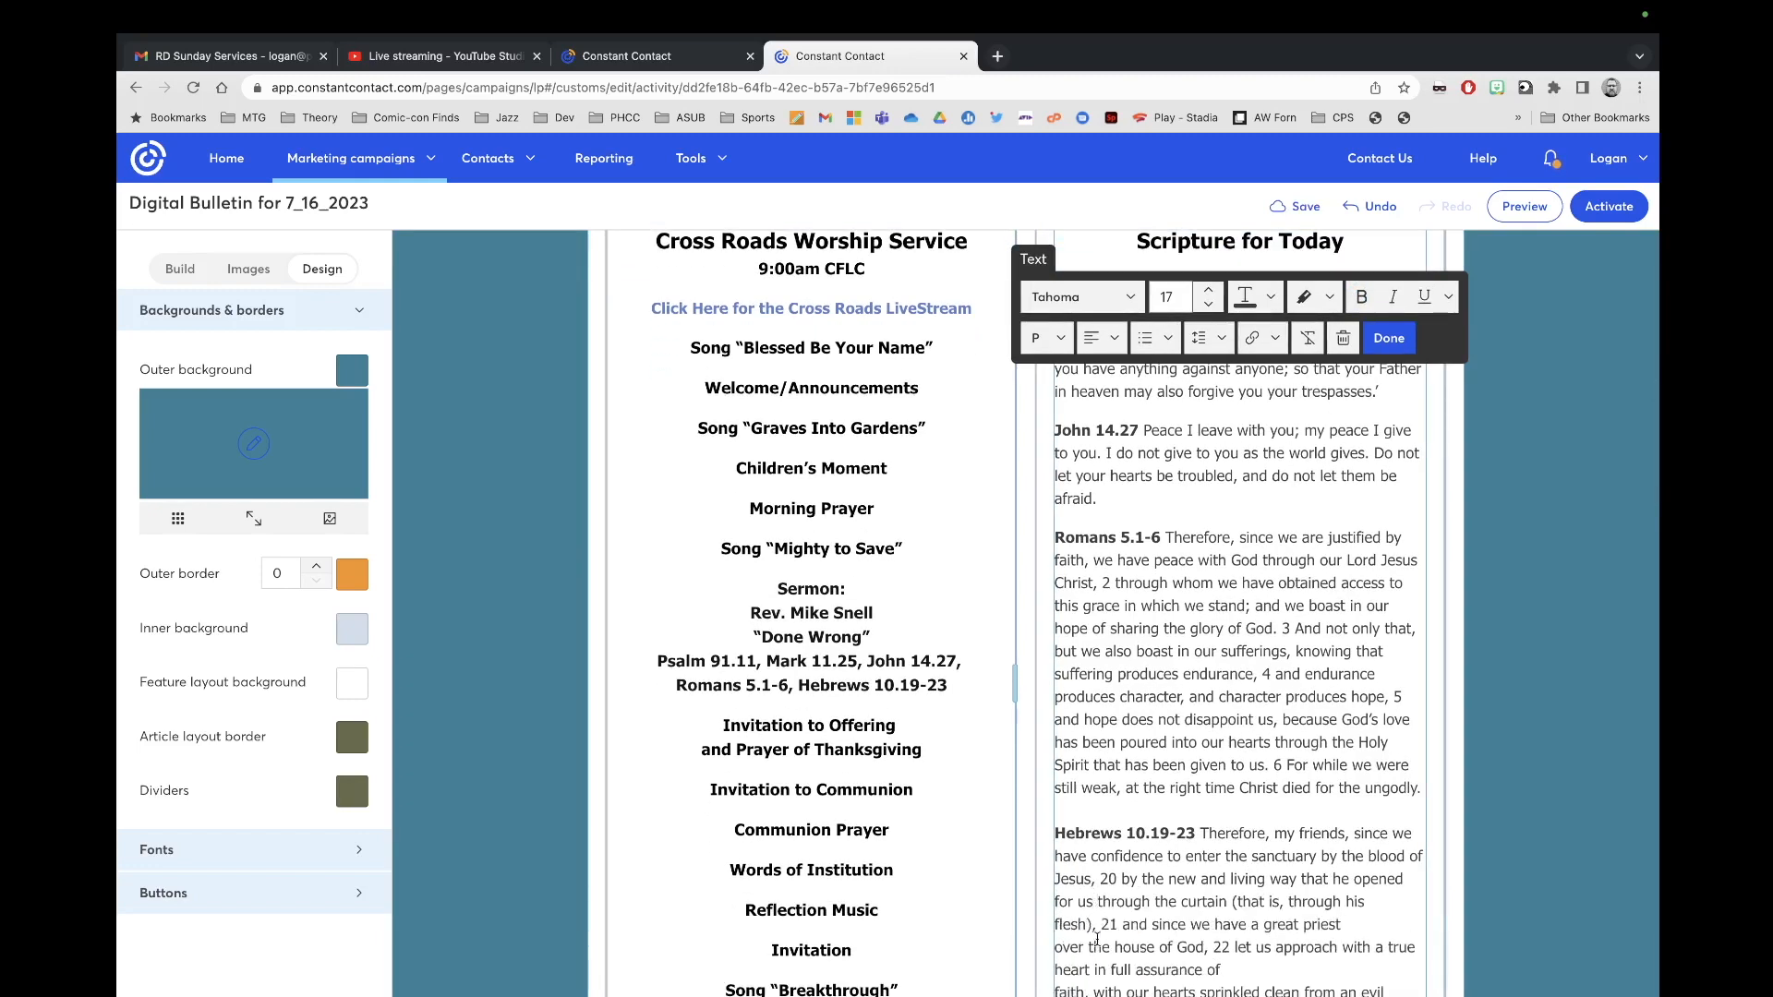
{"action": "left_click", "coordinate": [1055, 951]}
{"action": "key", "text": "BackSpace"}
{"action": "scroll", "coordinate": [1069, 960], "scroll_direction": "down", "scroll_amount": 1}
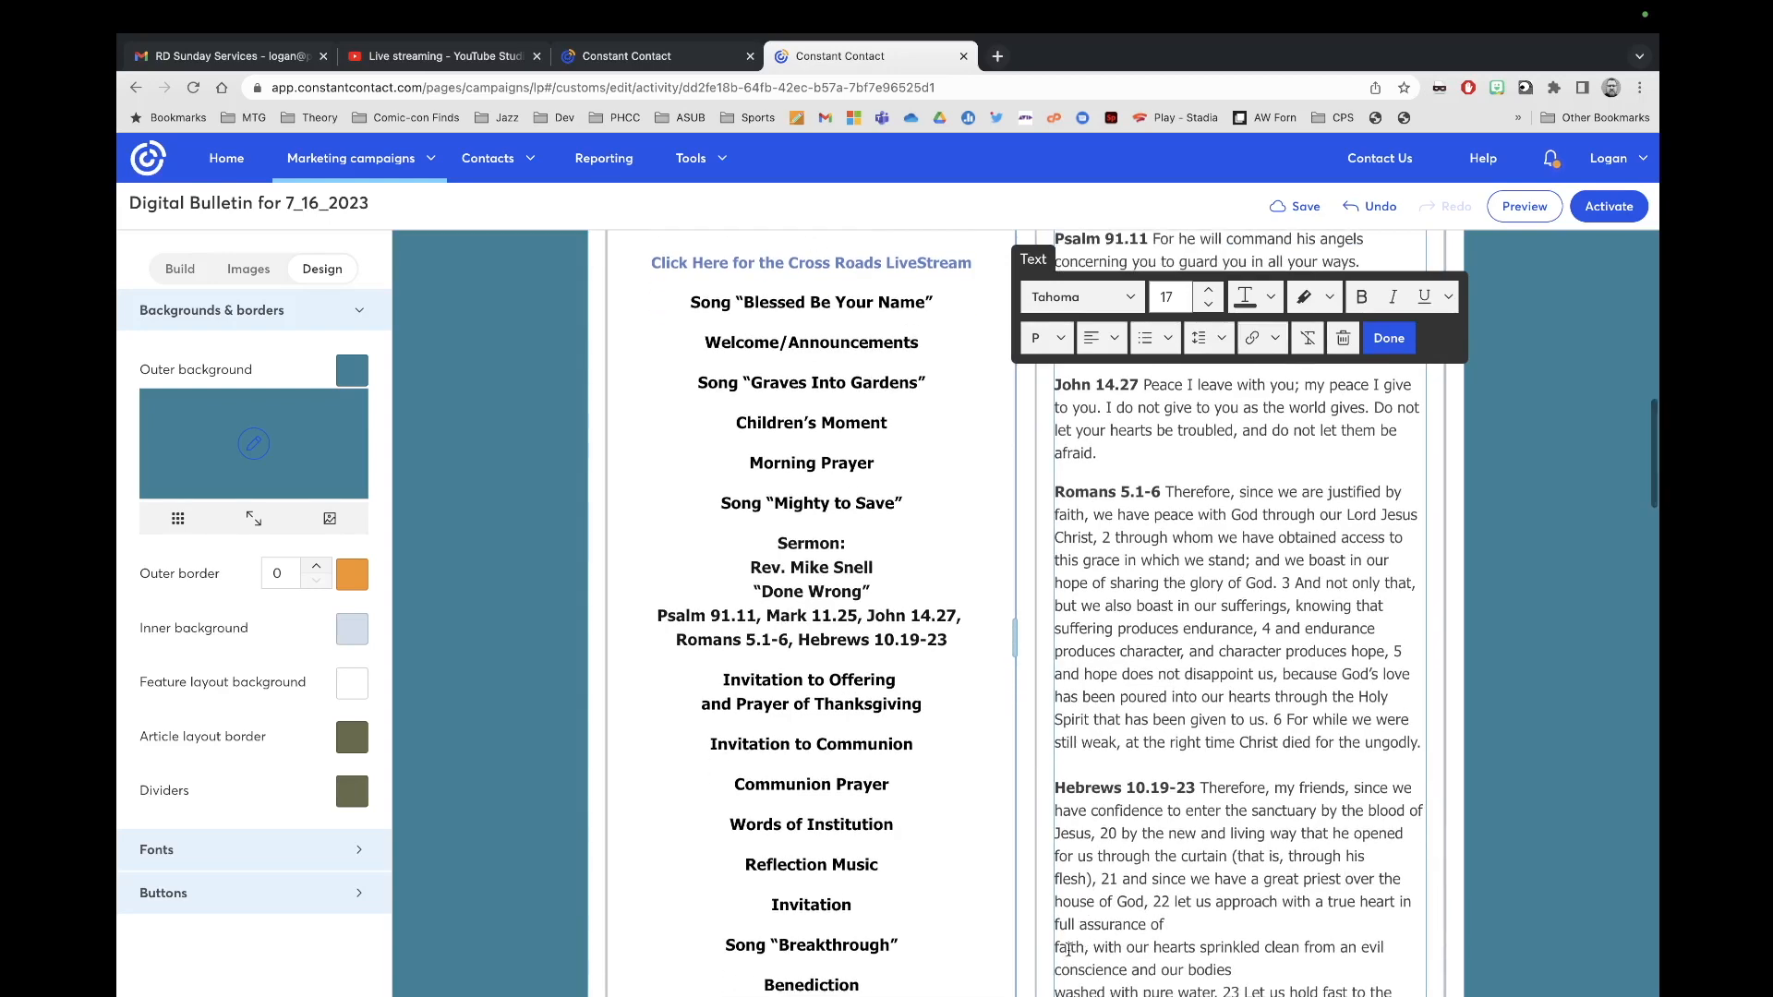
{"action": "key", "text": "BackSpace"}
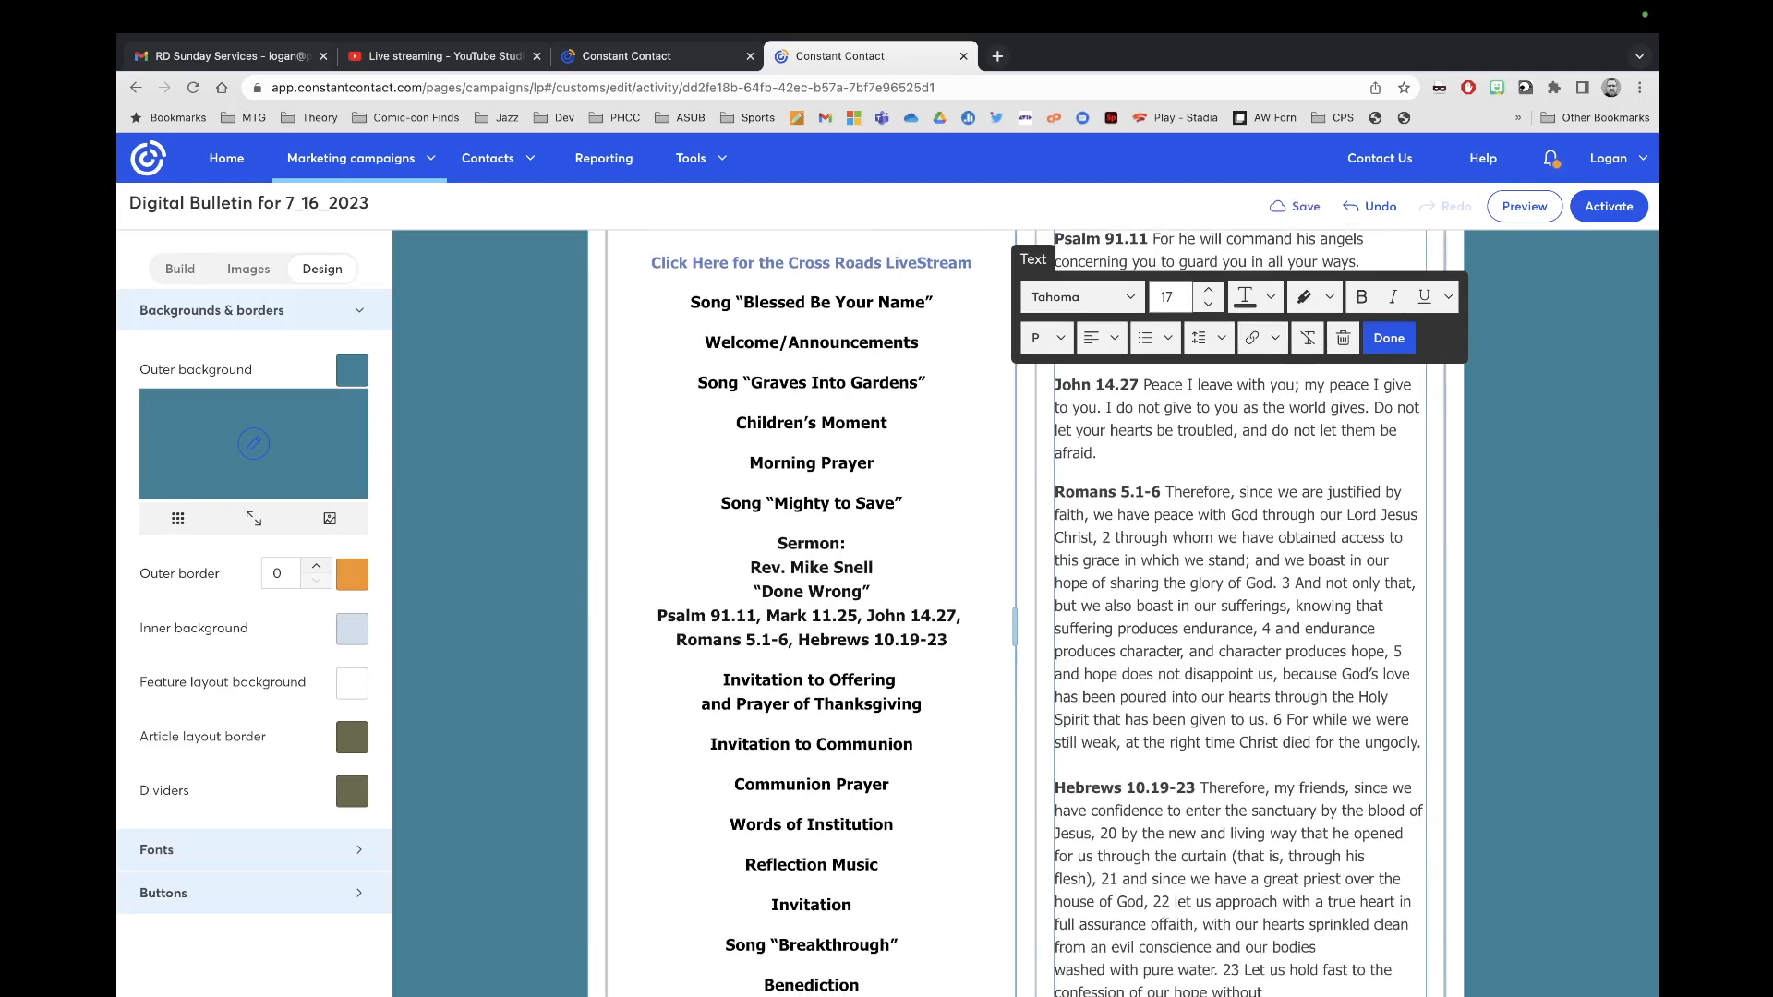
{"action": "scroll", "coordinate": [1066, 900], "scroll_direction": "down", "scroll_amount": 2}
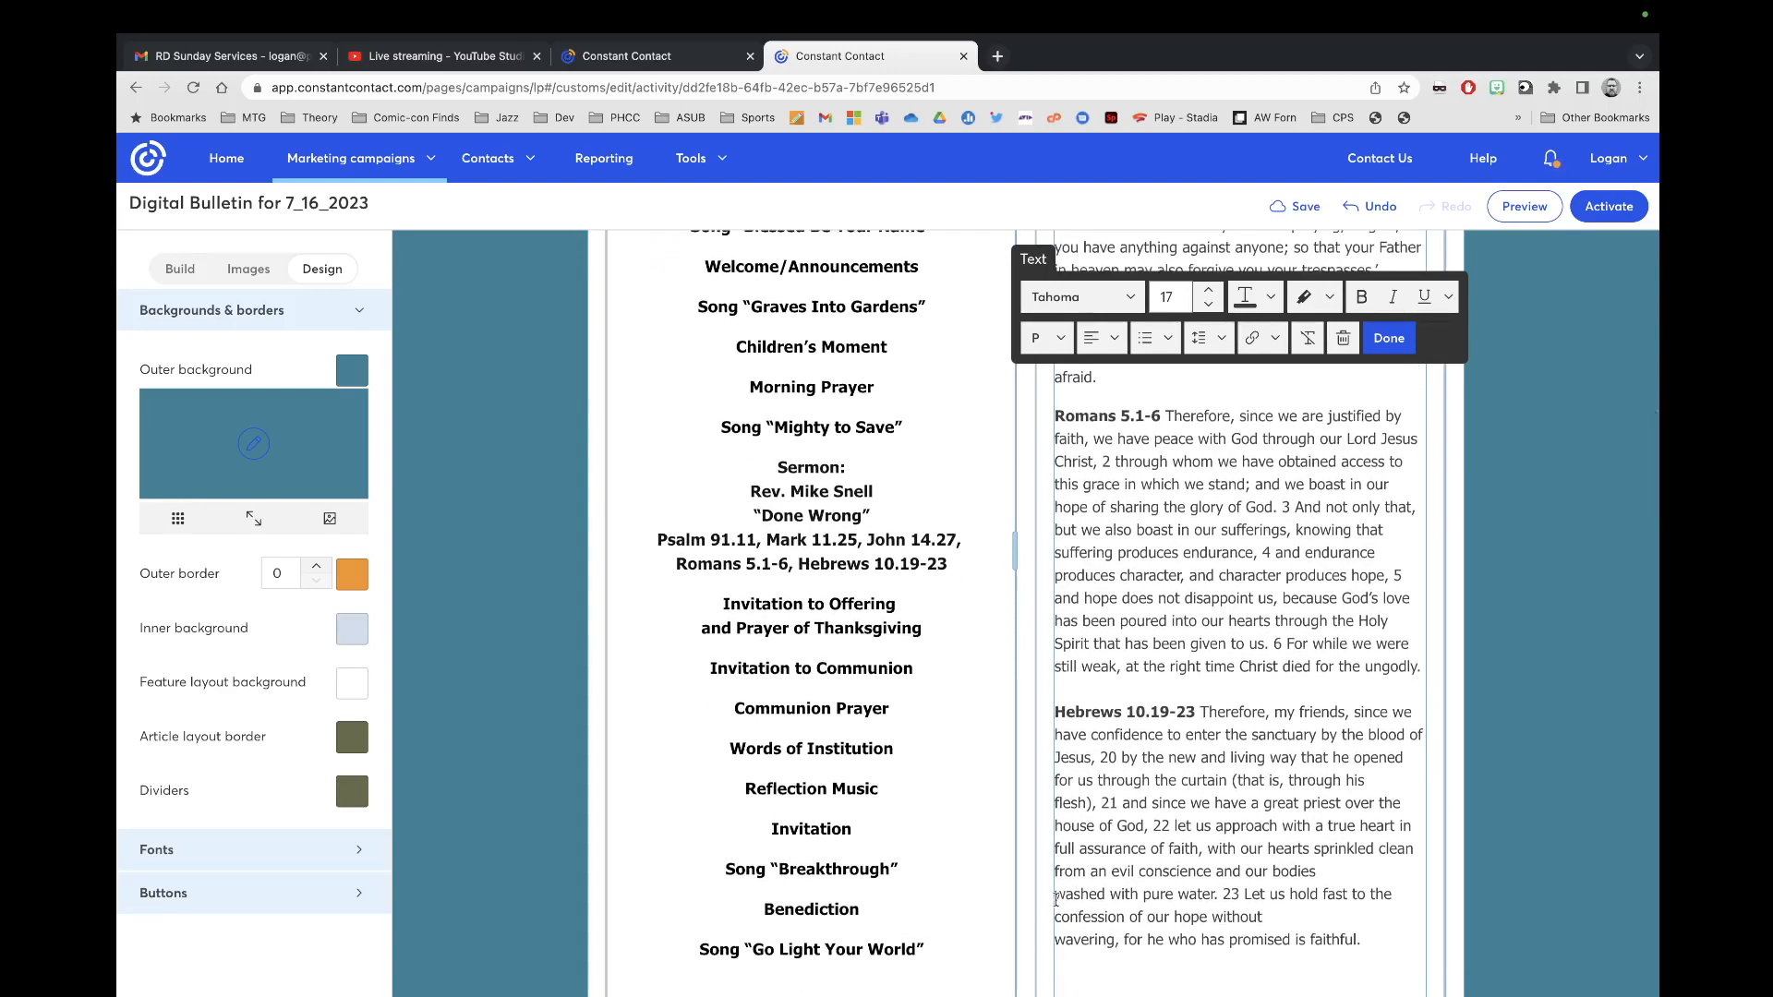
{"action": "left_click", "coordinate": [1056, 896]}
{"action": "key", "text": "BackSpace"}
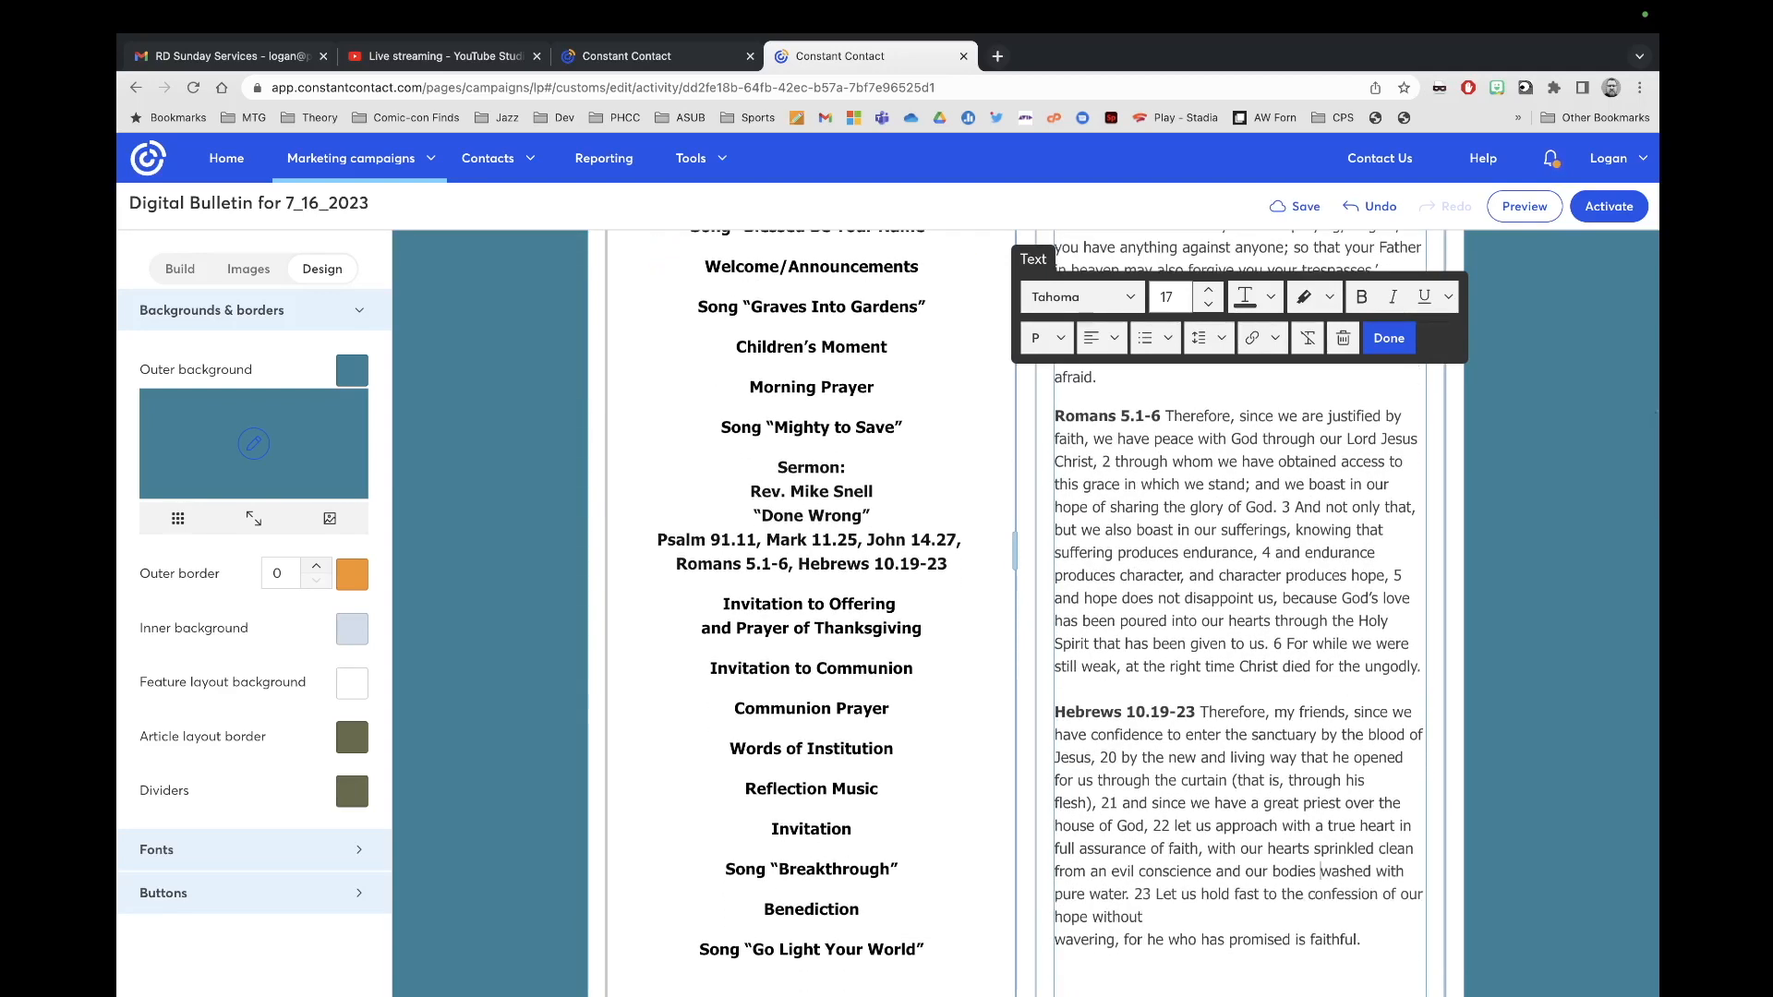
{"action": "left_click", "coordinate": [1056, 939]}
{"action": "key", "text": "BackSpace"}
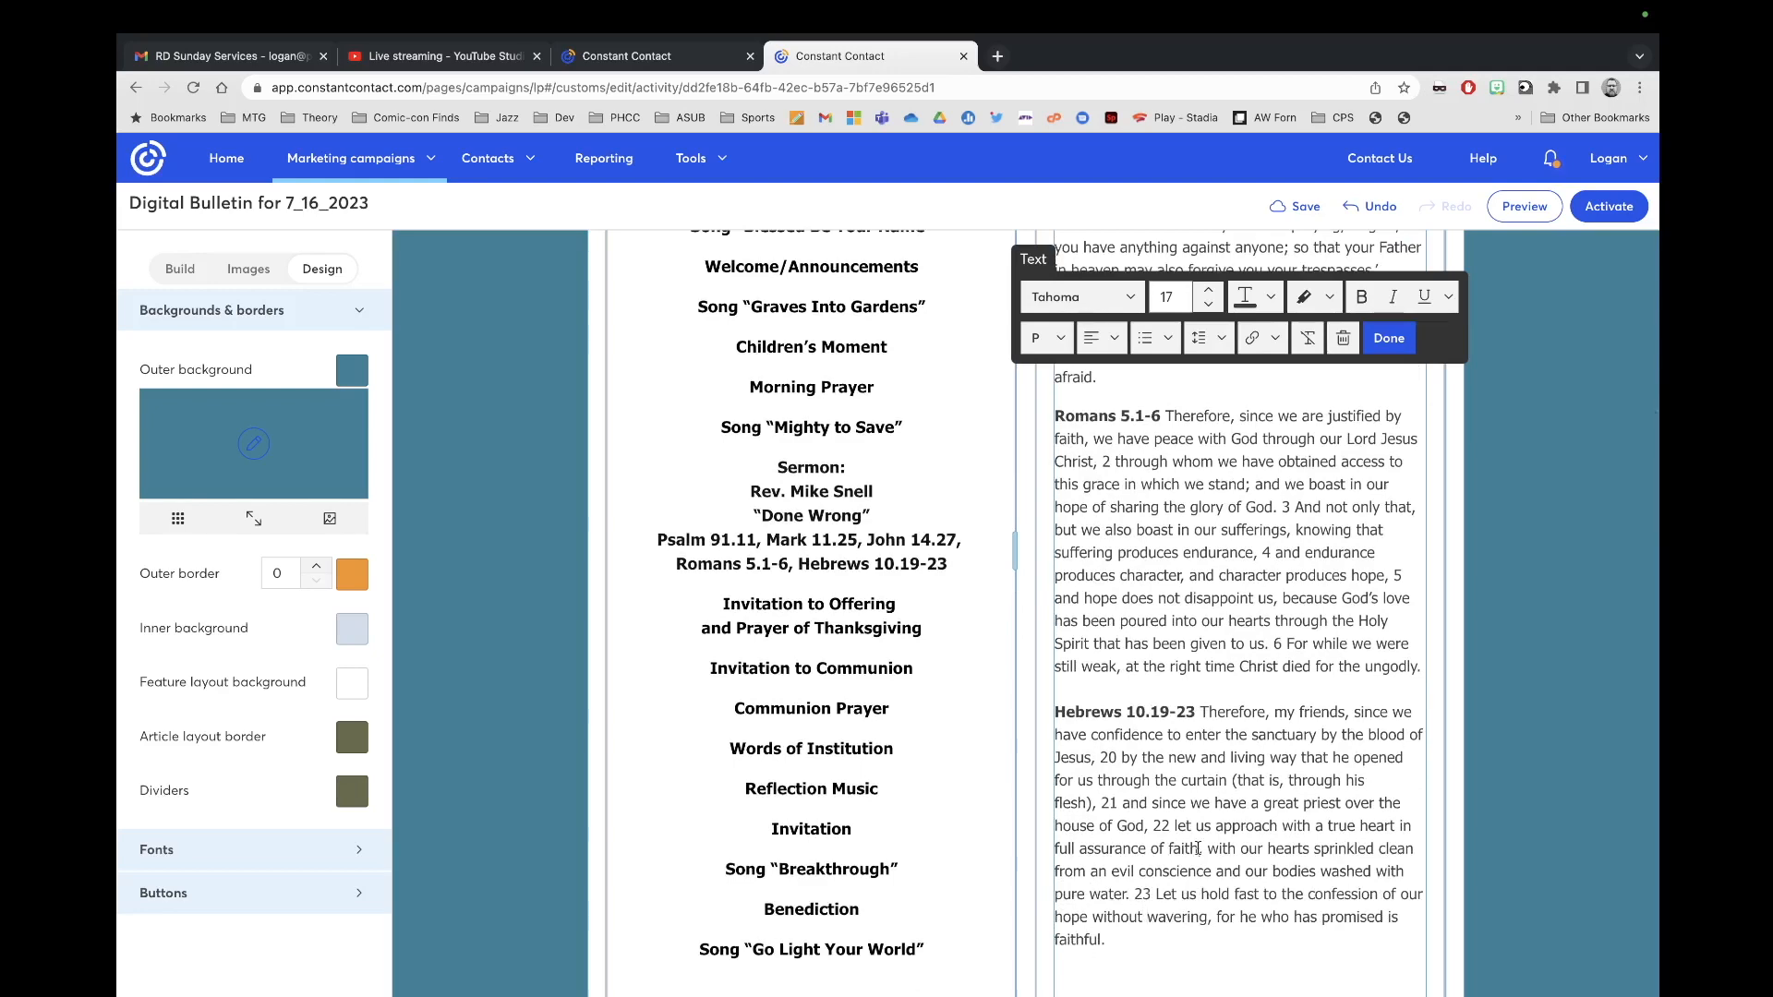
{"action": "scroll", "coordinate": [1218, 829], "scroll_direction": "up", "scroll_amount": 4}
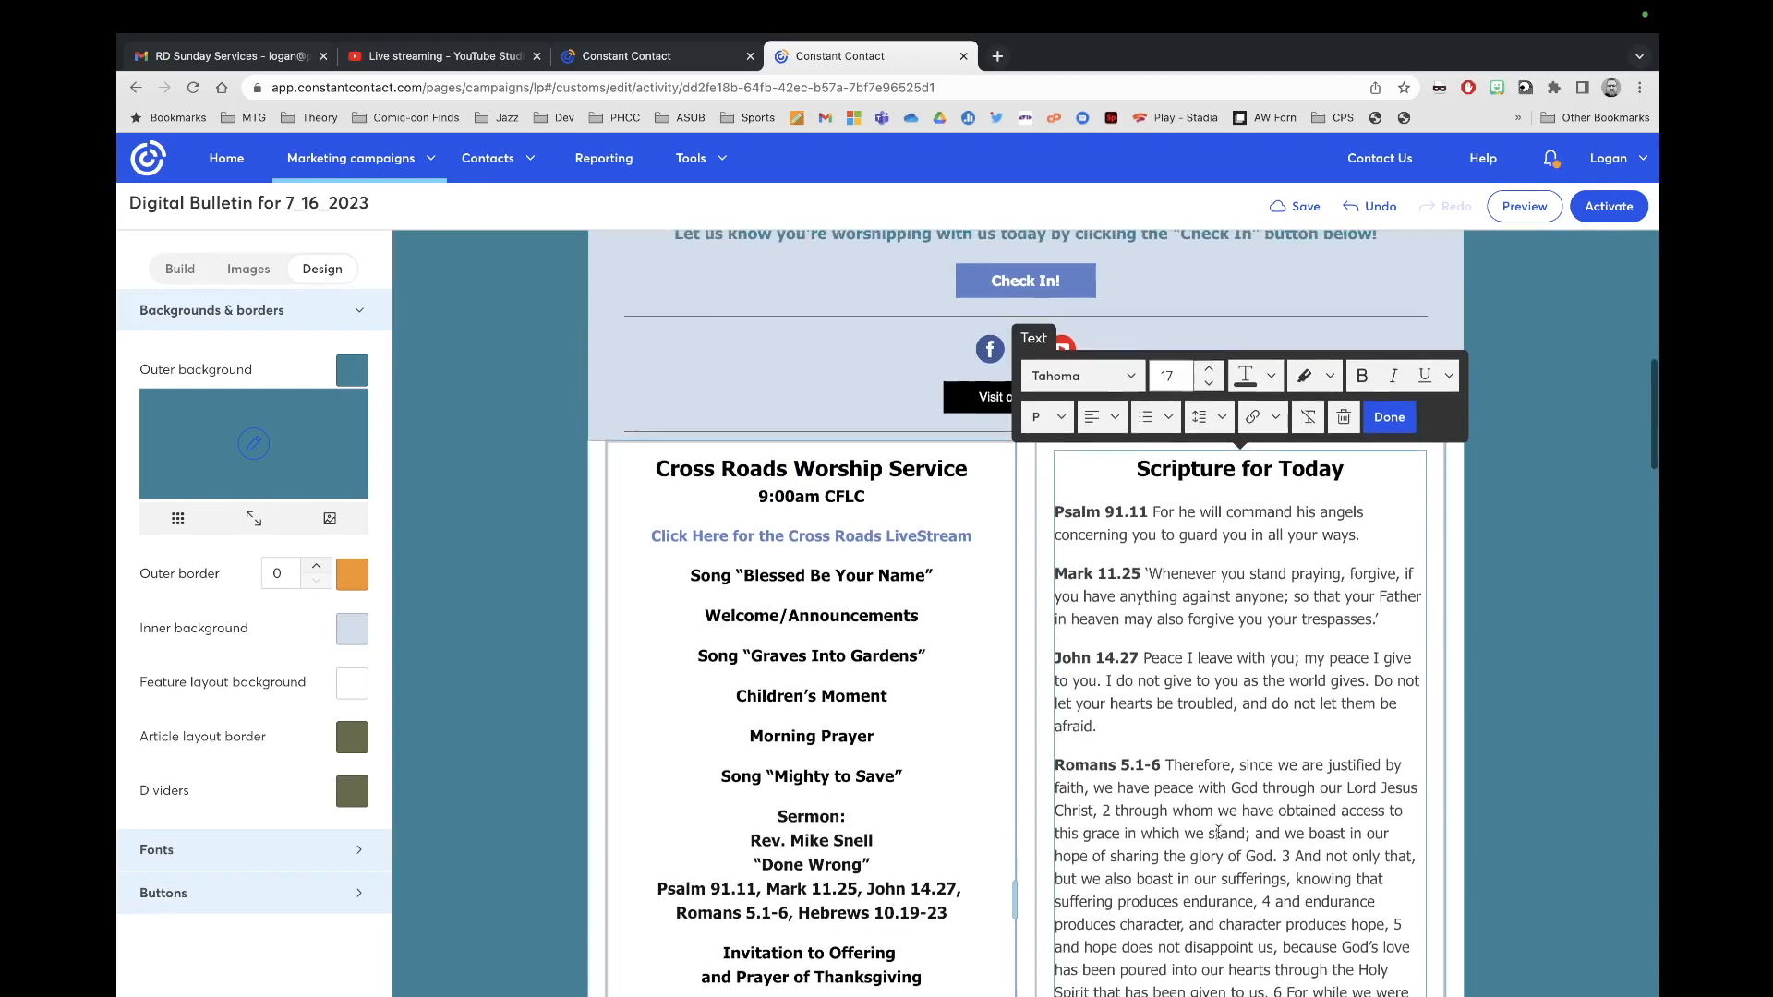
Step: Set the whole Scripture for Today text colour to black
{"action": "key", "text": "super+a"}
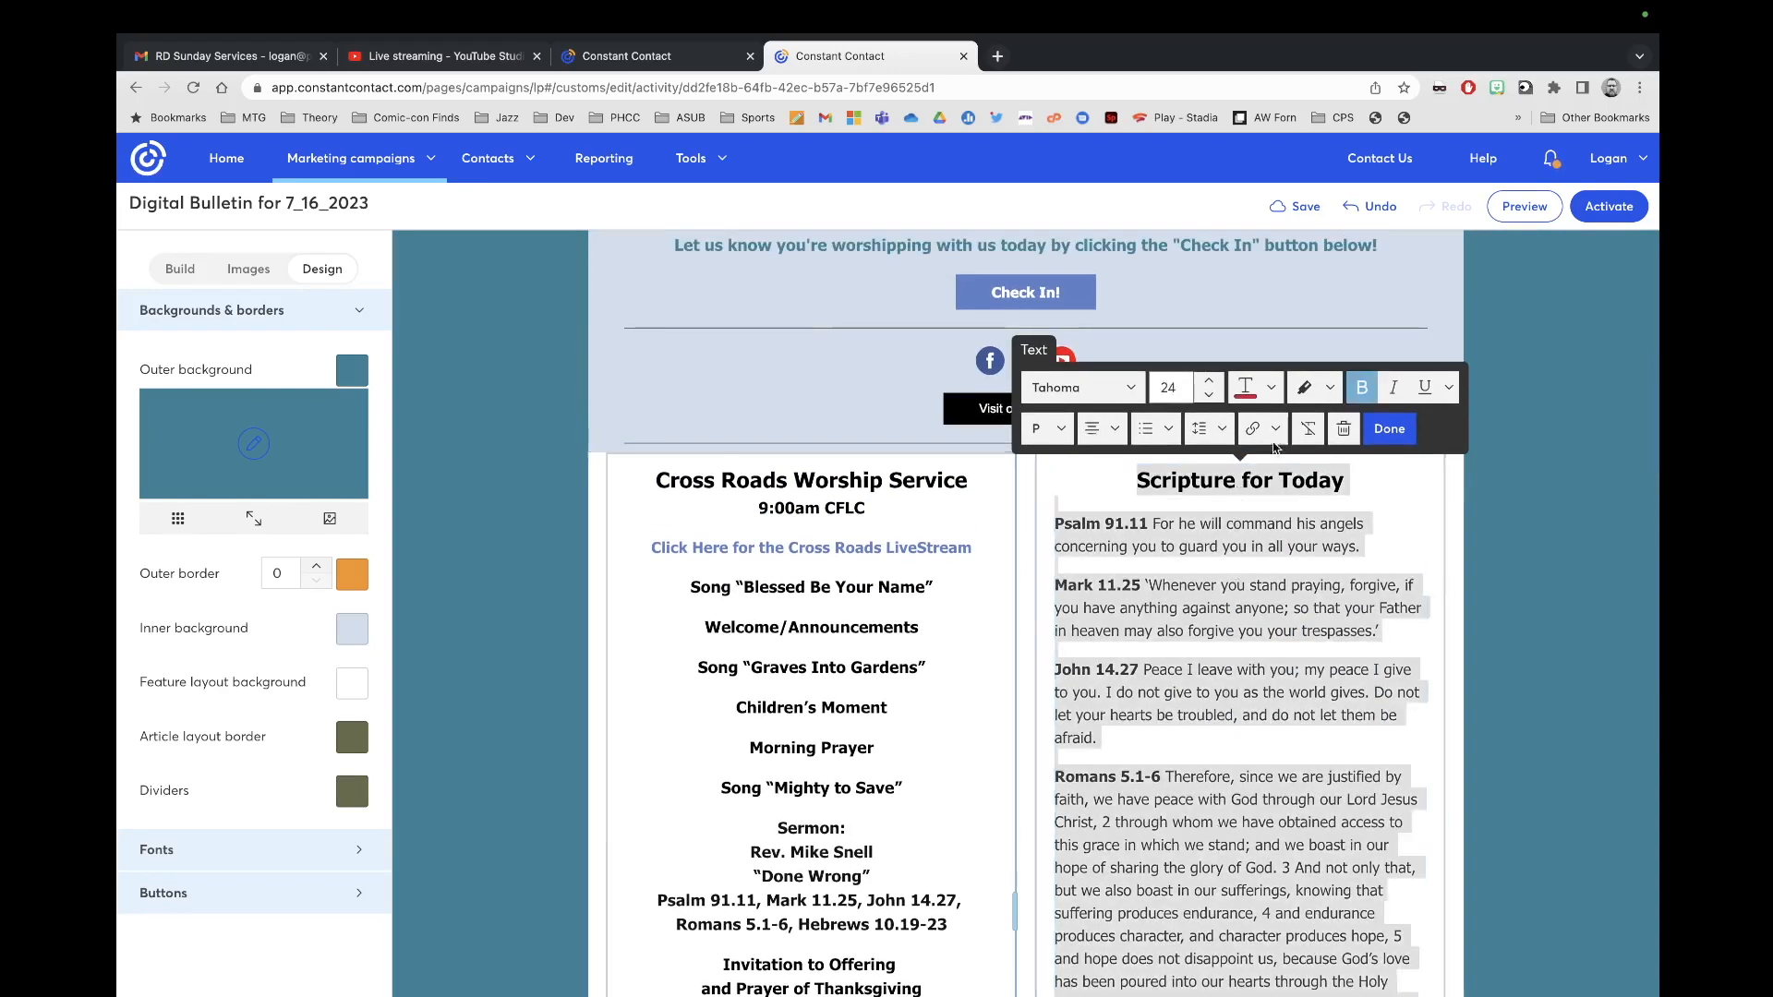
{"action": "left_click", "coordinate": [1274, 390]}
{"action": "left_click", "coordinate": [1386, 478]}
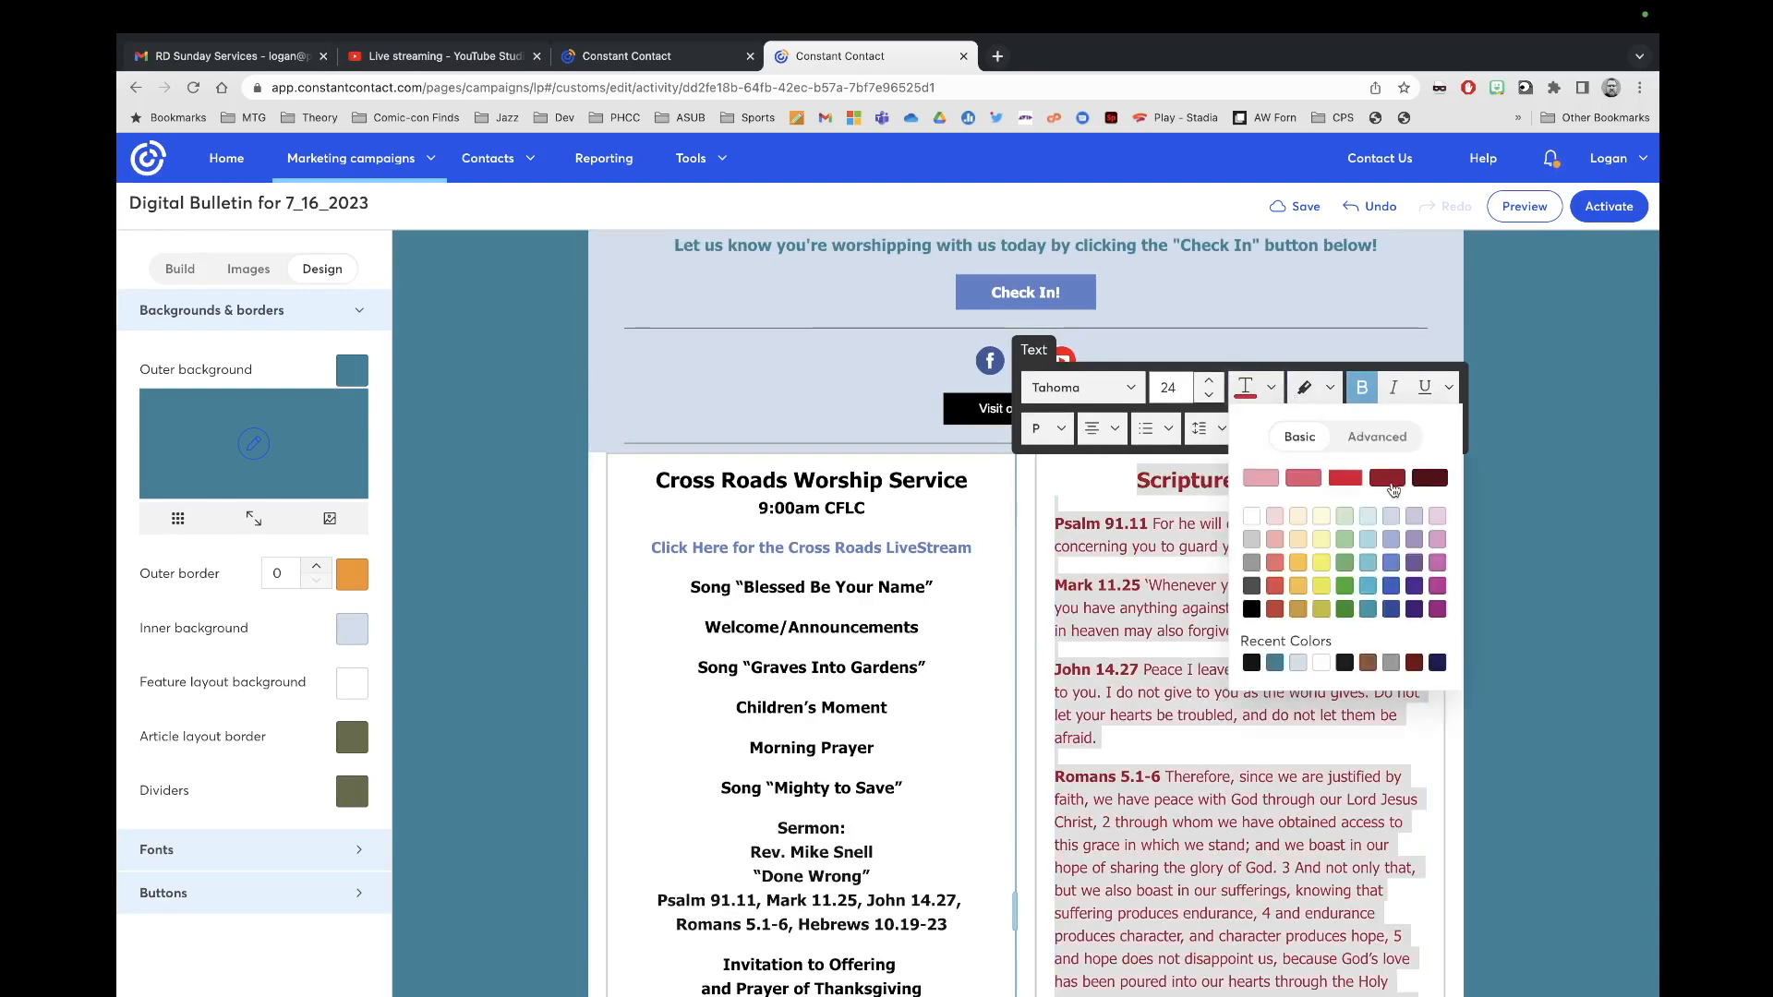
{"action": "left_click", "coordinate": [1251, 662]}
{"action": "left_click", "coordinate": [1192, 737]}
Step: Review the scripture block and close its editing with Done
{"action": "scroll", "coordinate": [1192, 736], "scroll_direction": "down", "scroll_amount": 2}
{"action": "scroll", "coordinate": [1192, 736], "scroll_direction": "down", "scroll_amount": 8}
{"action": "scroll", "coordinate": [1192, 736], "scroll_direction": "up", "scroll_amount": 10}
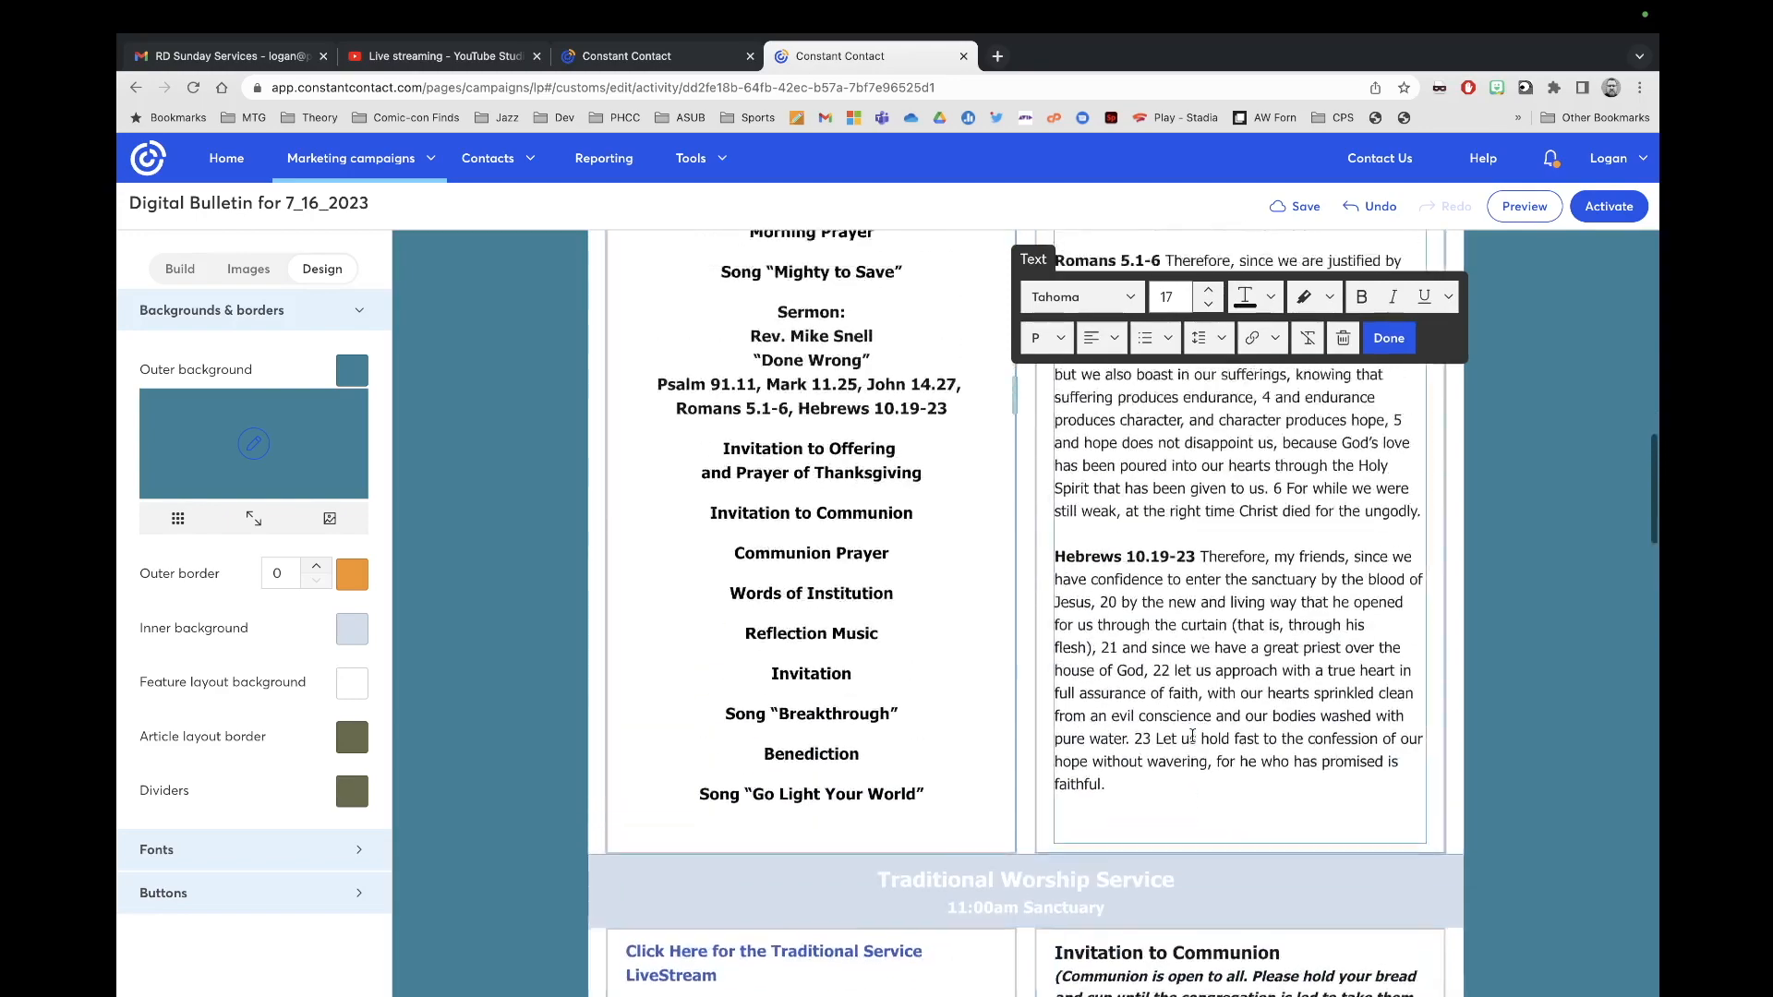
{"action": "scroll", "coordinate": [1192, 736], "scroll_direction": "down", "scroll_amount": 4}
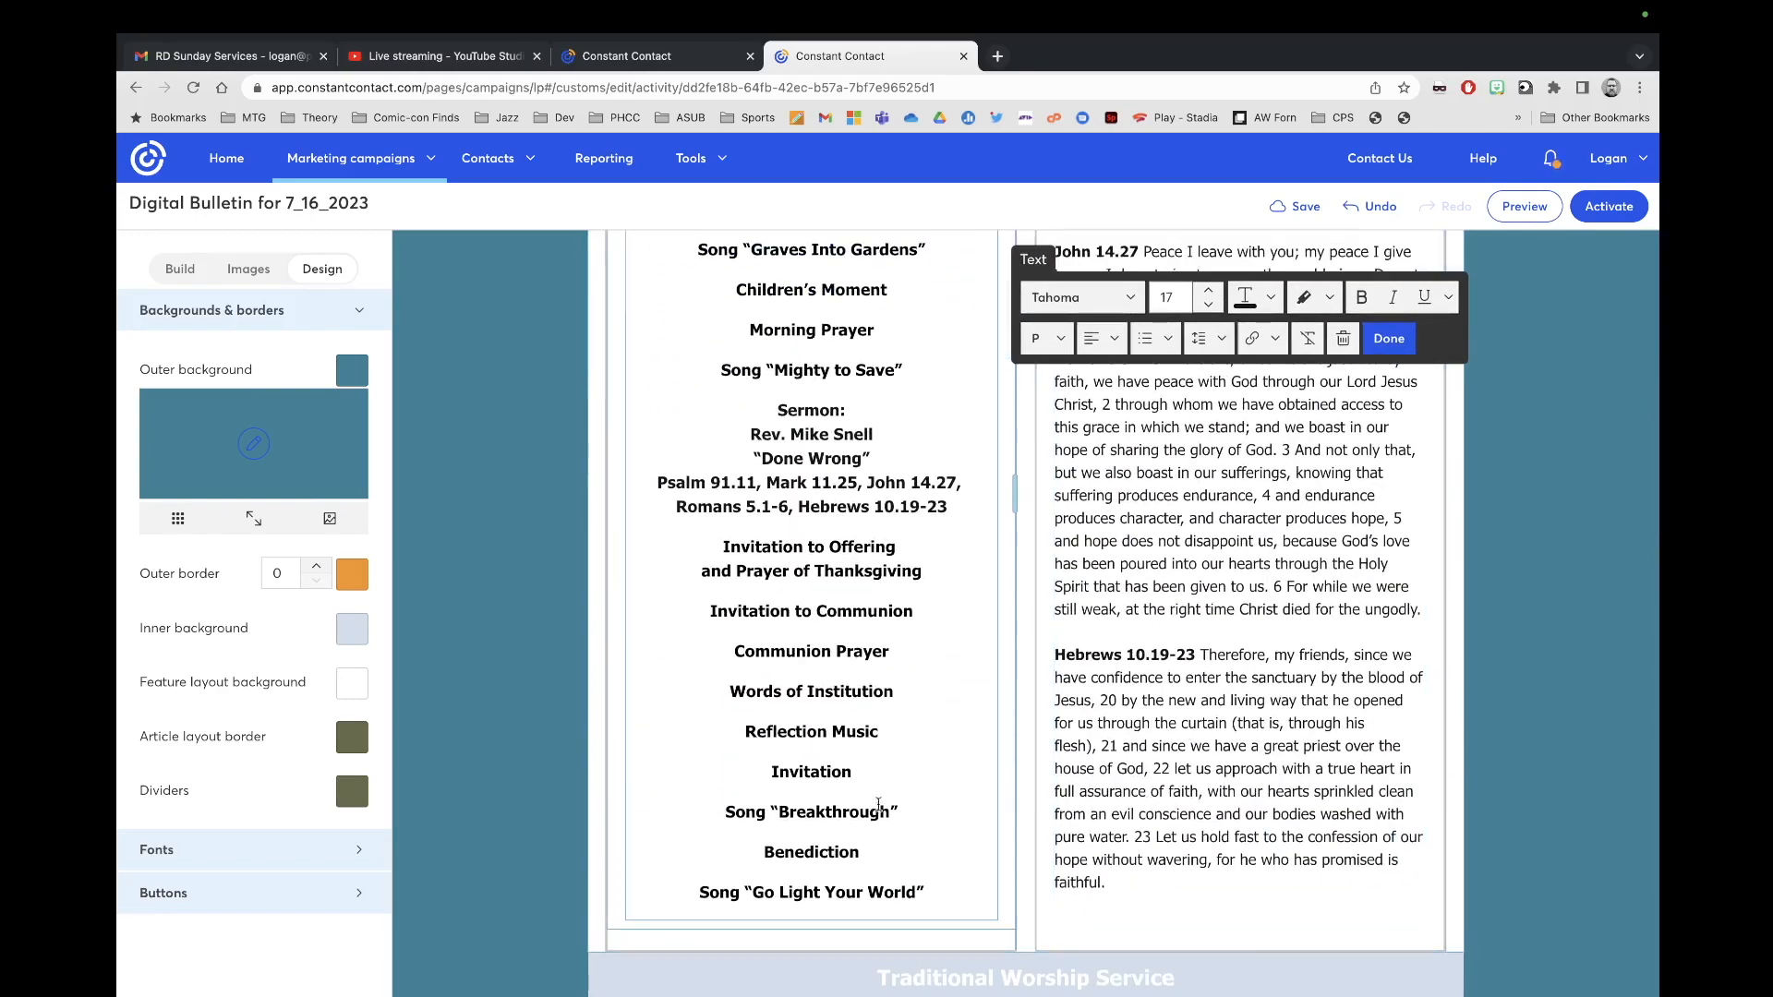
{"action": "scroll", "coordinate": [992, 768], "scroll_direction": "up", "scroll_amount": 2}
{"action": "scroll", "coordinate": [992, 768], "scroll_direction": "up", "scroll_amount": 2}
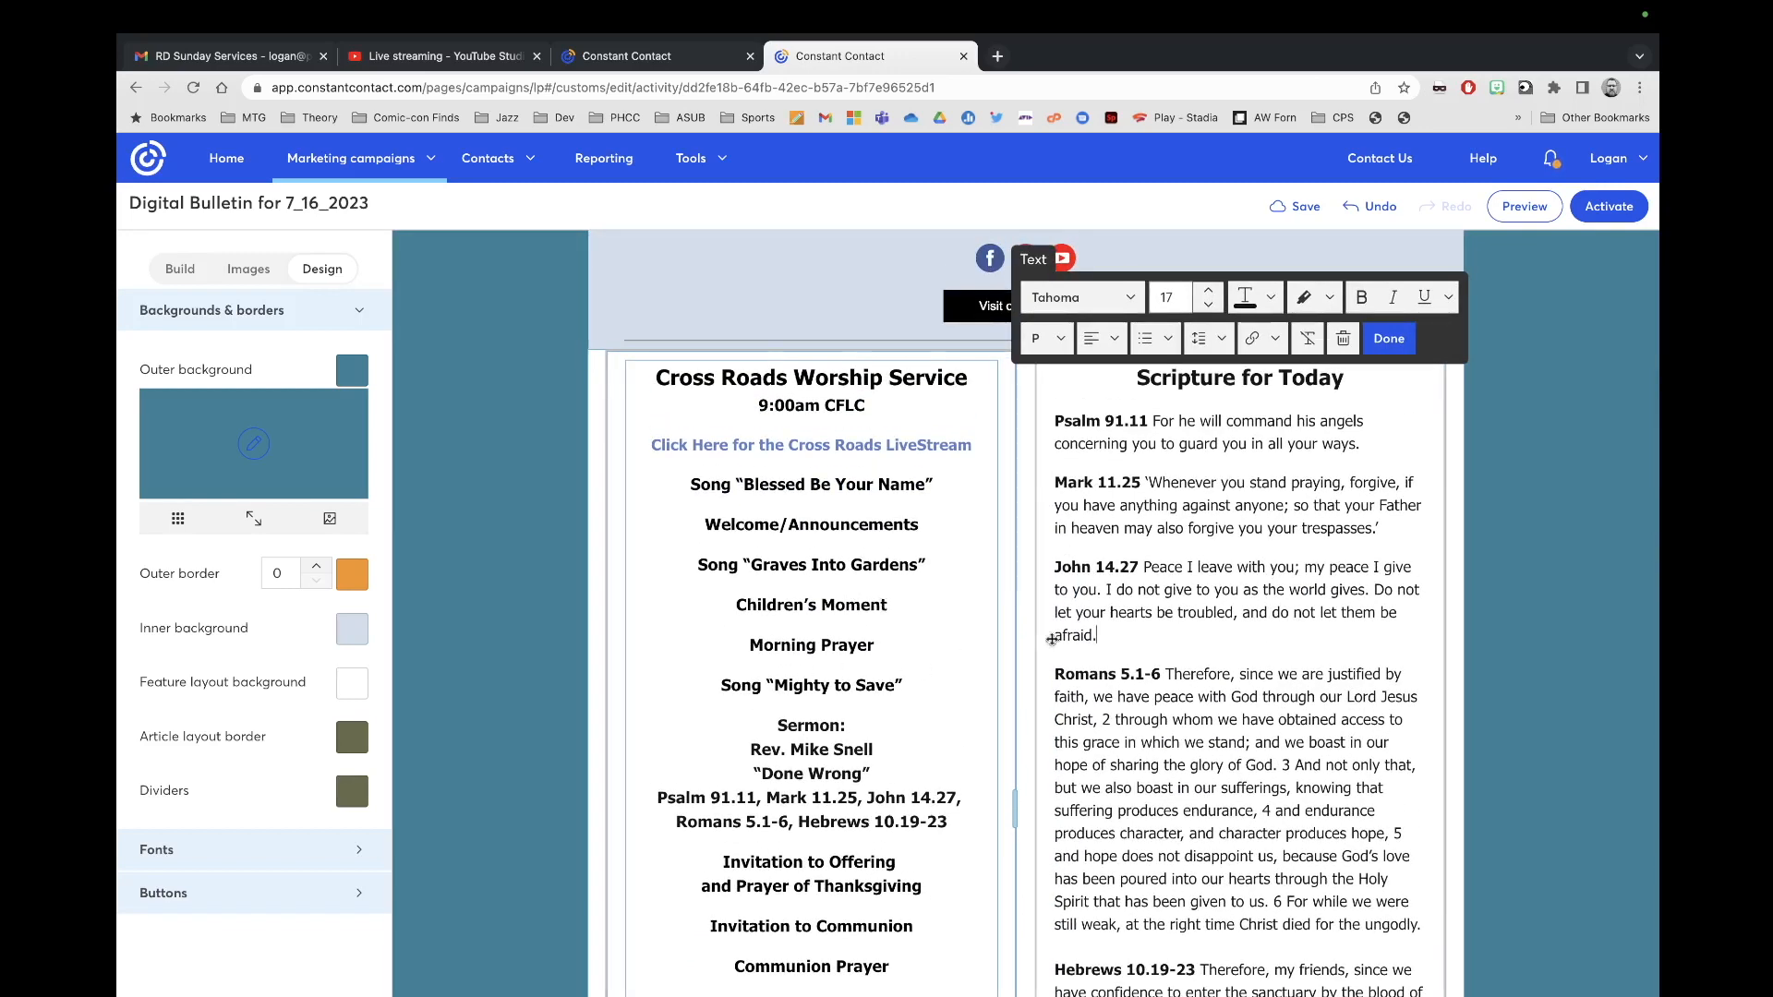
{"action": "scroll", "coordinate": [1200, 517], "scroll_direction": "down", "scroll_amount": 1}
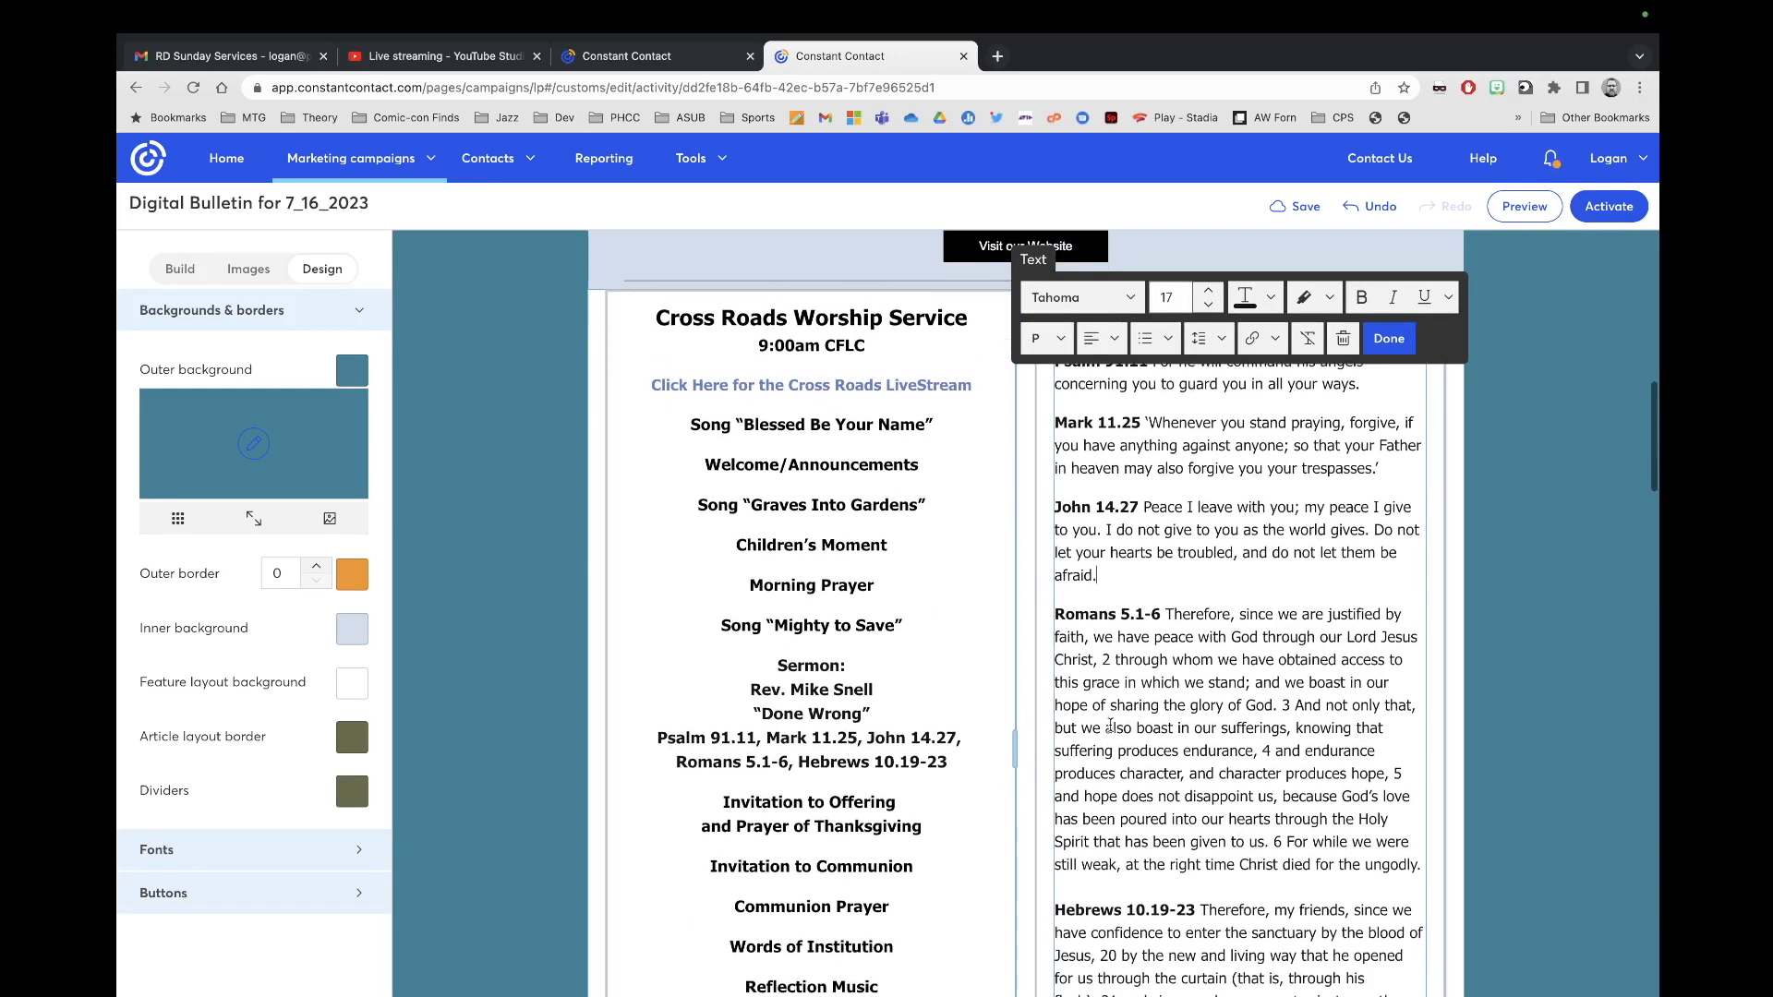
{"action": "left_click", "coordinate": [1387, 338]}
{"action": "scroll", "coordinate": [1301, 531], "scroll_direction": "down", "scroll_amount": 7}
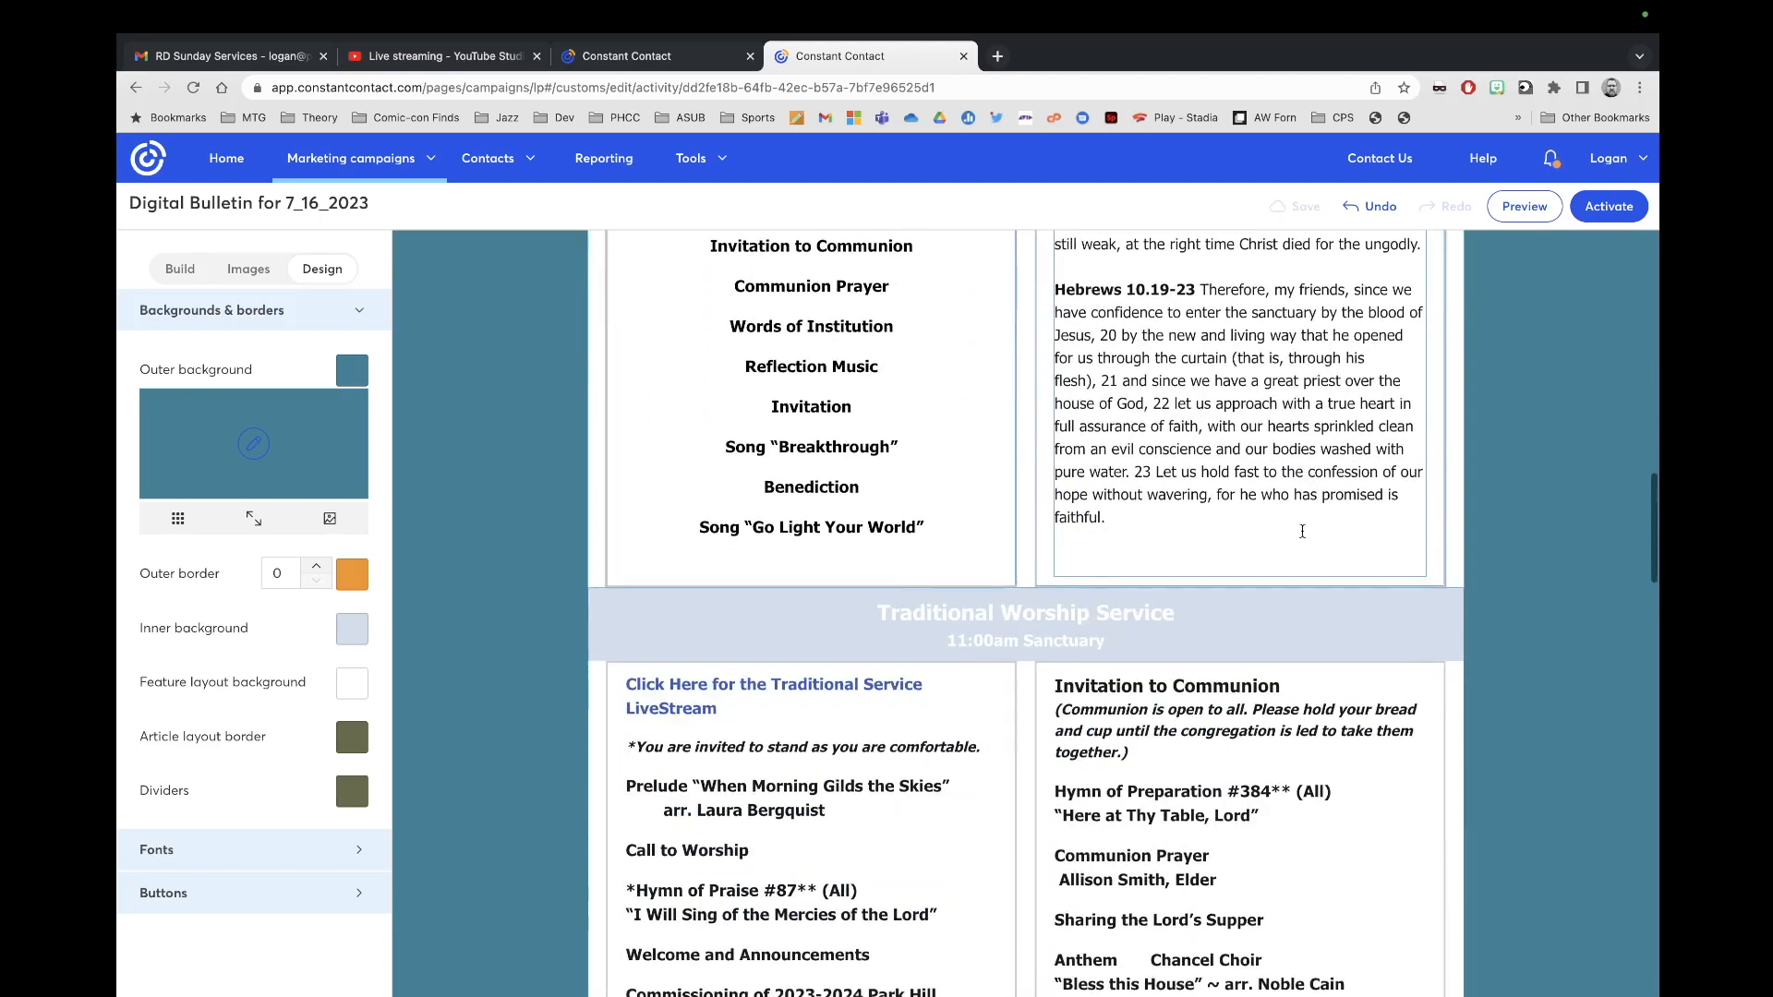
Step: Colour the Traditional Worship Service 11:00am Sanctuary heading with the recent teal swatch
{"action": "left_click_drag", "start_coordinate": [1130, 644], "coordinate": [857, 609]}
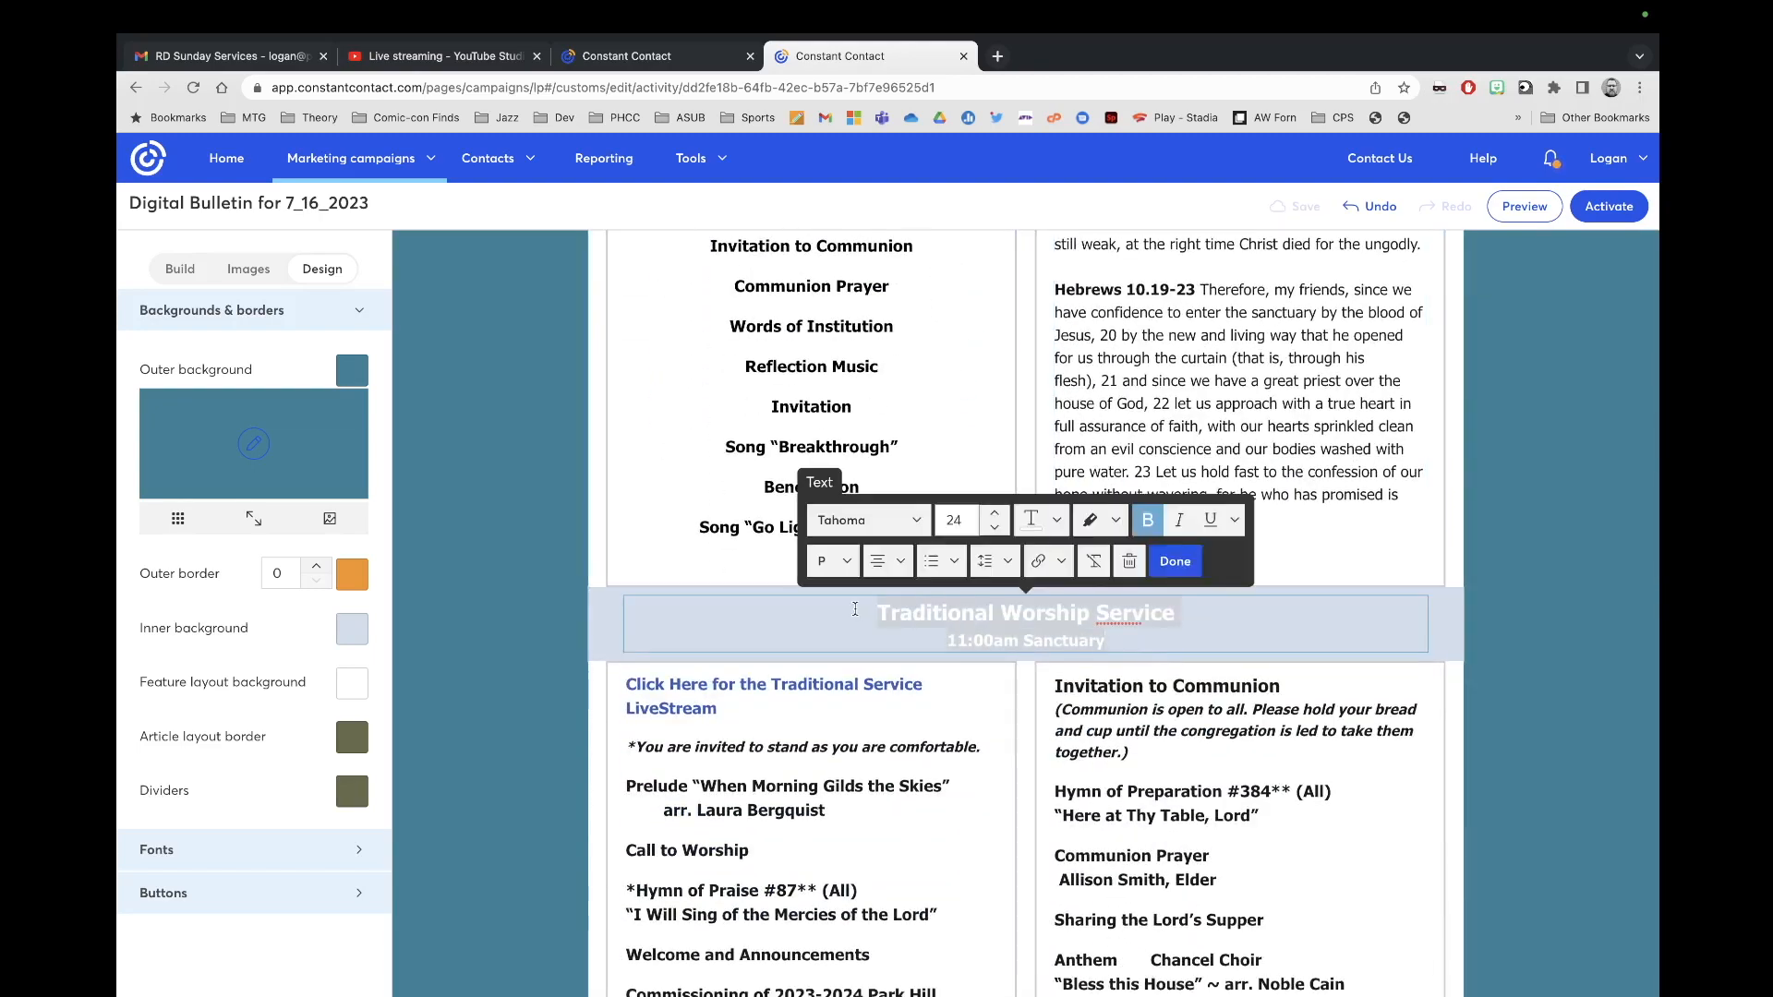
{"action": "left_click", "coordinate": [1060, 521]}
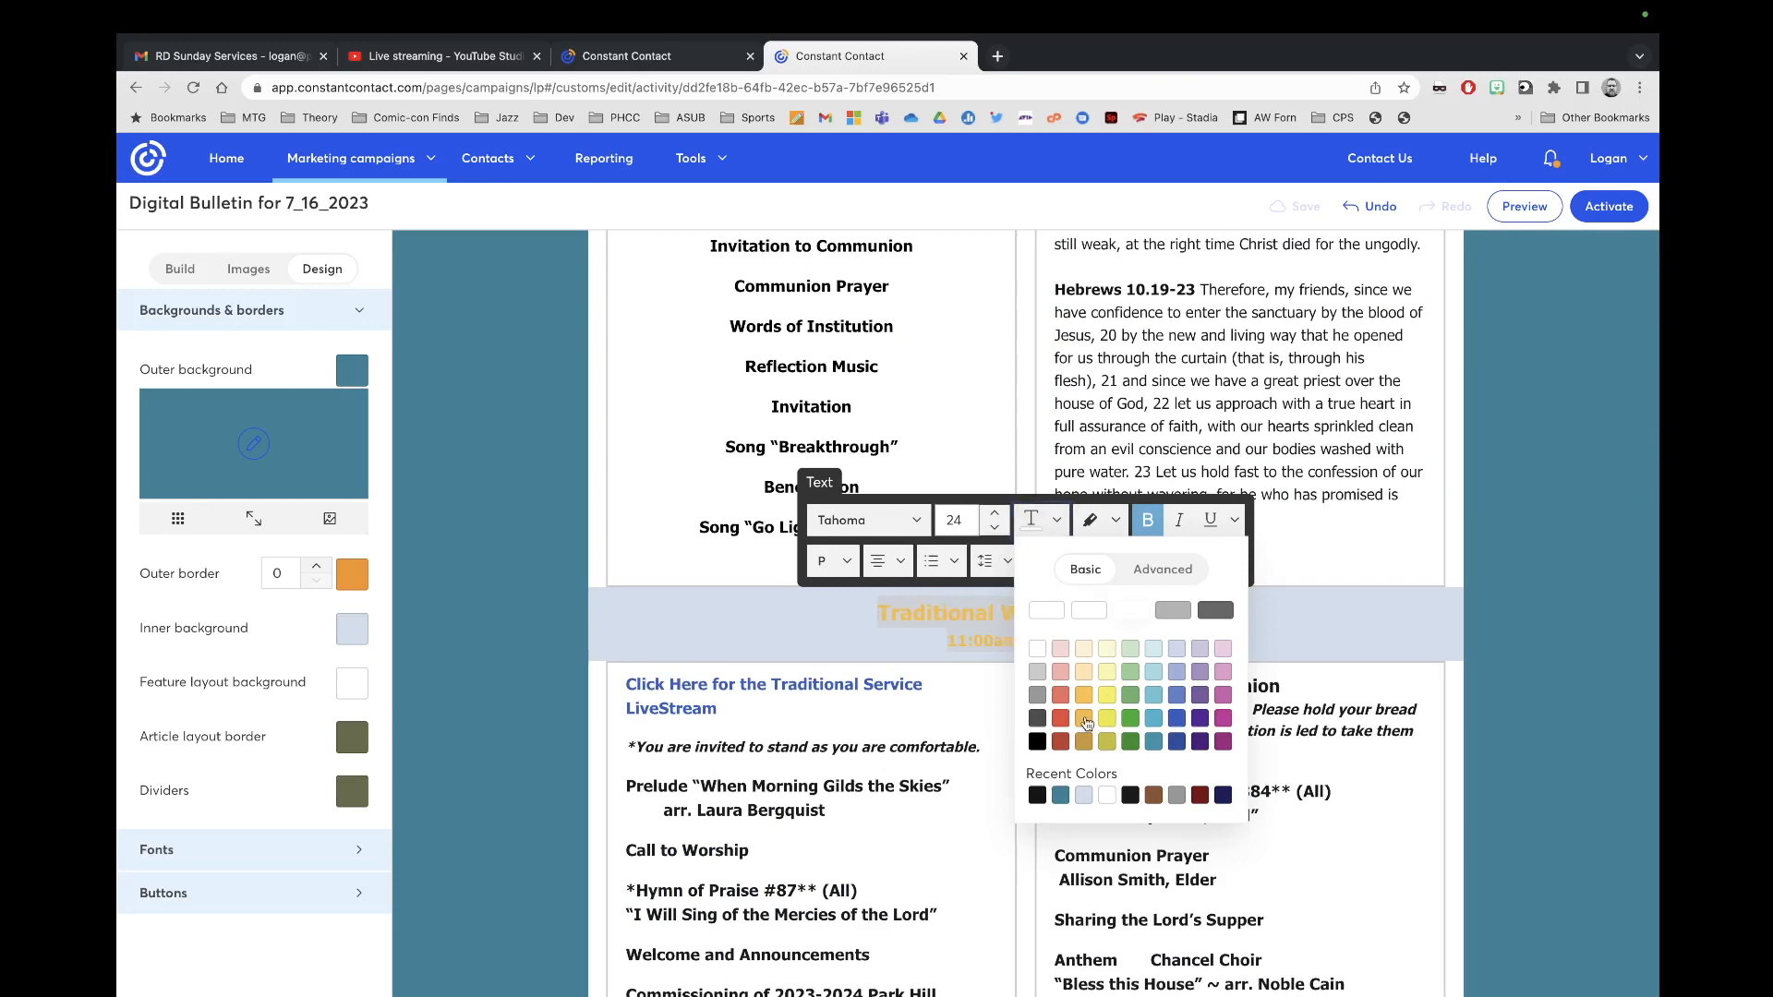
{"action": "left_click", "coordinate": [1060, 796]}
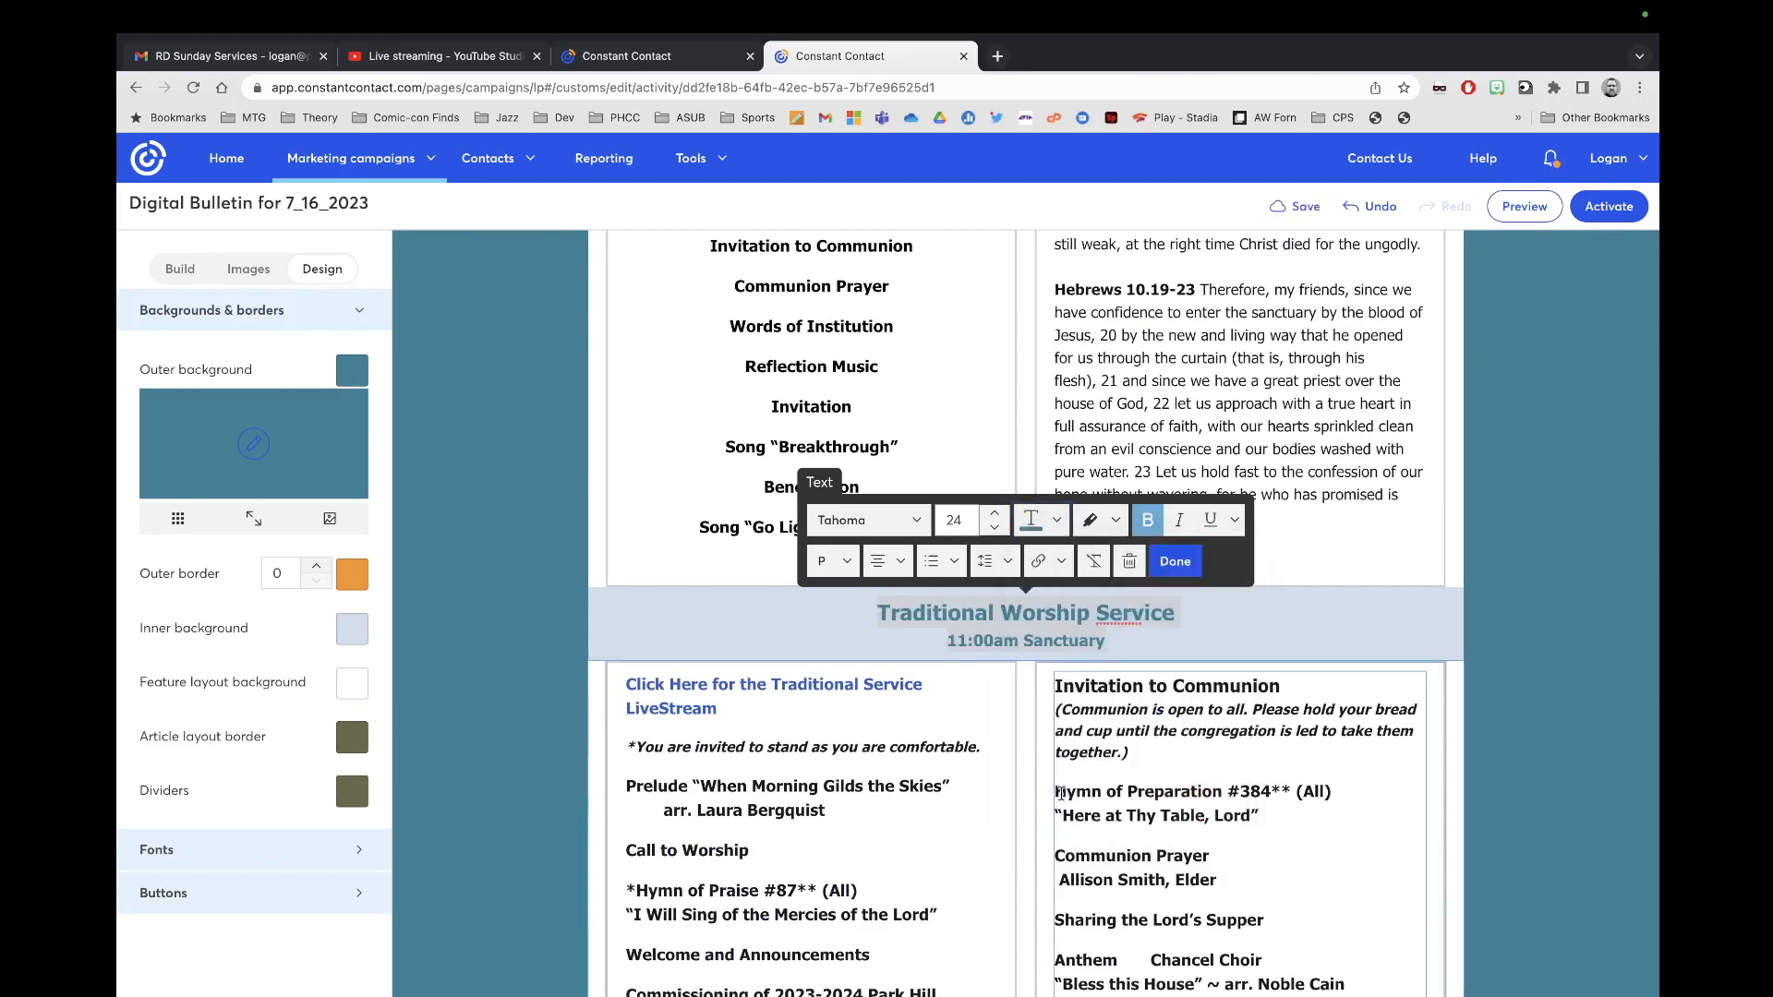
{"action": "left_click", "coordinate": [1199, 548]}
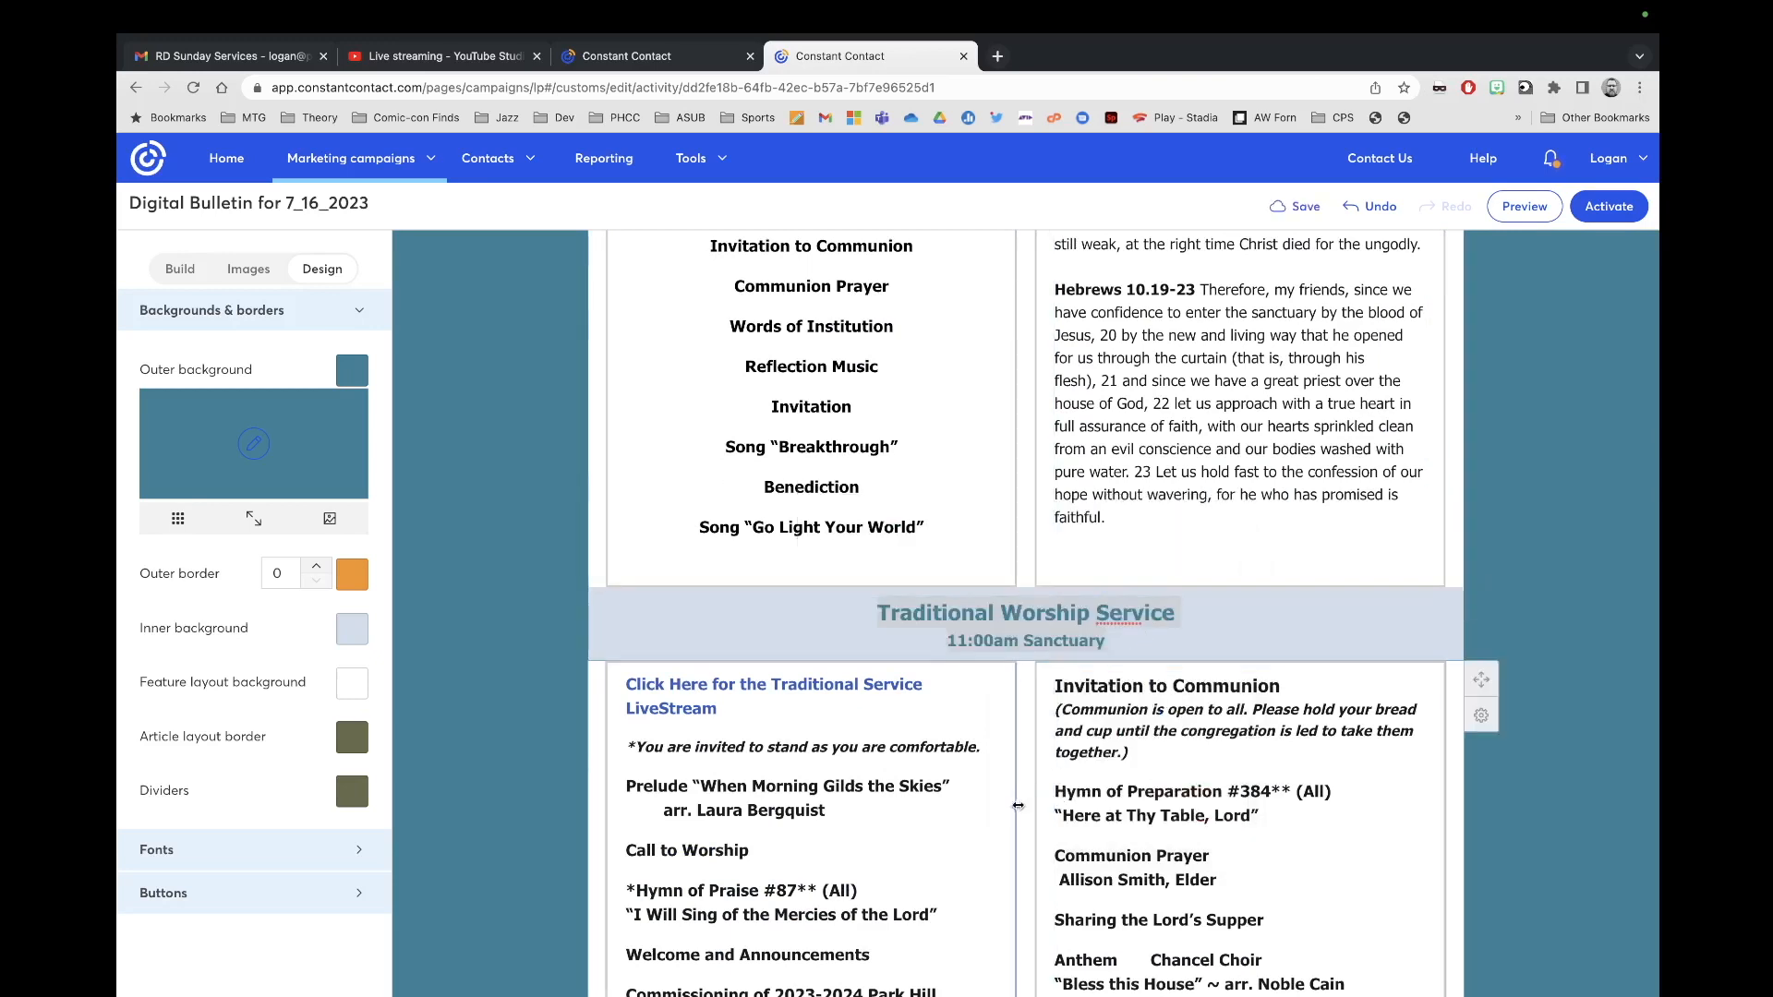
{"action": "scroll", "coordinate": [858, 803], "scroll_direction": "down", "scroll_amount": 3}
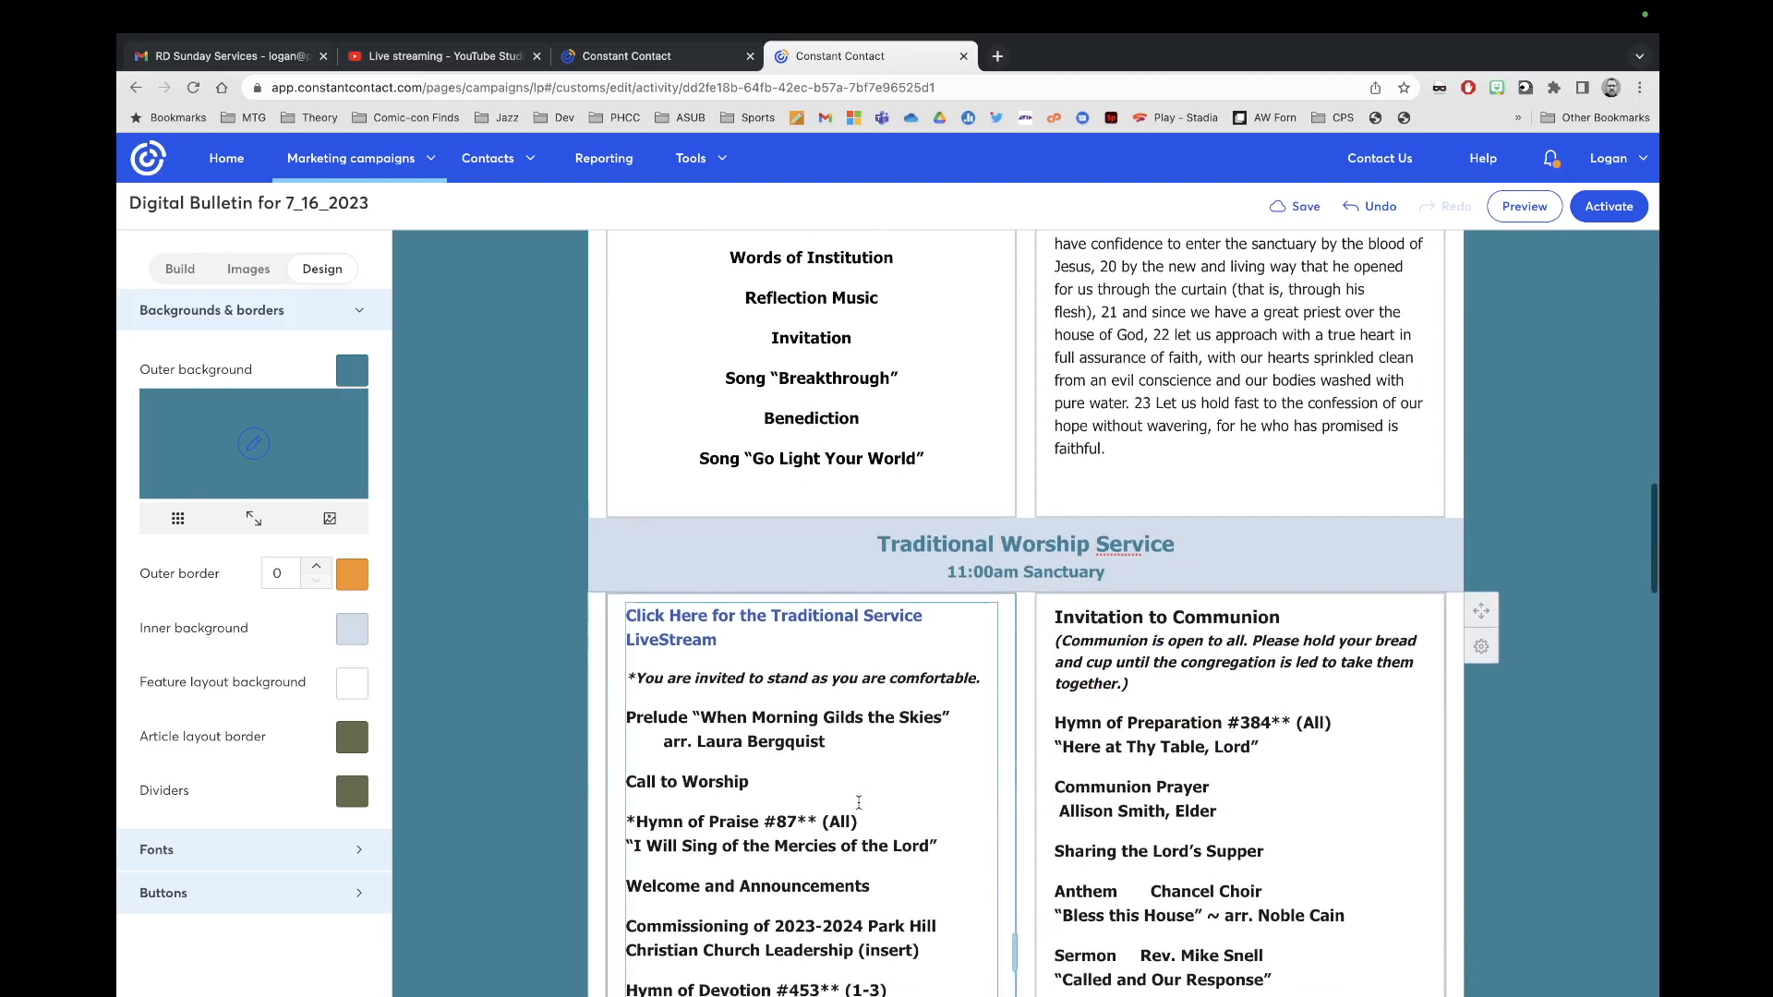
{"action": "scroll", "coordinate": [810, 665], "scroll_direction": "down", "scroll_amount": 3}
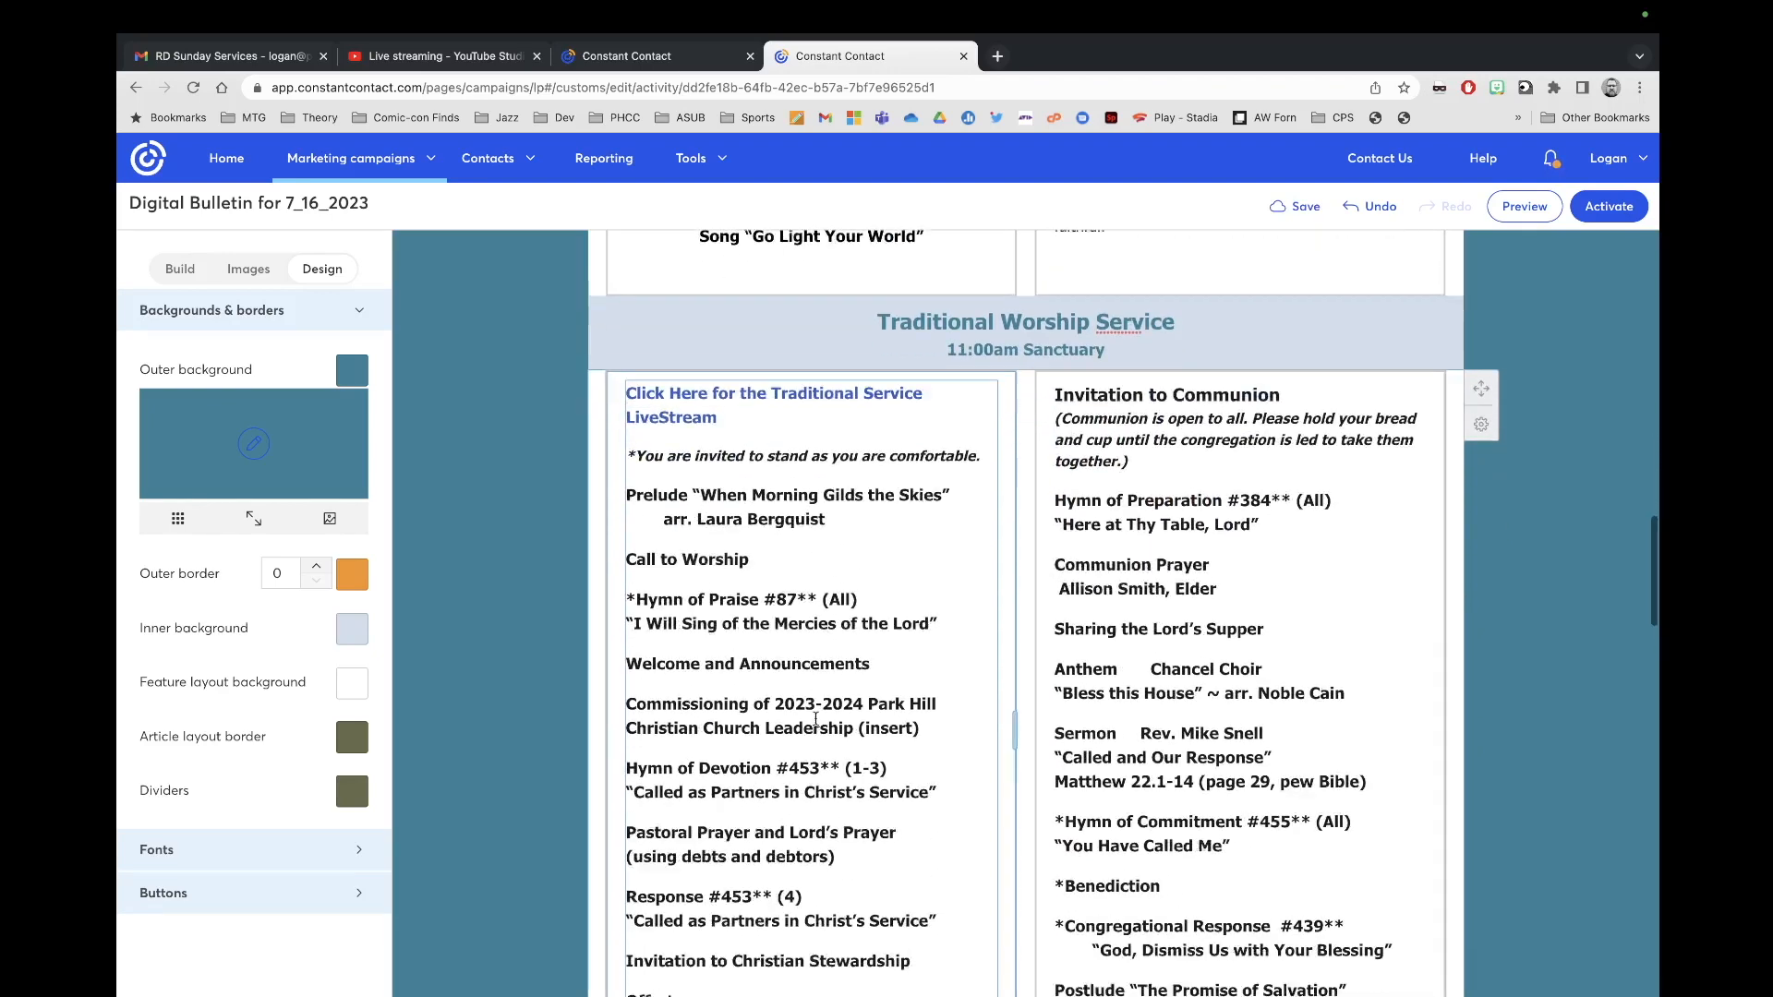
{"action": "scroll", "coordinate": [816, 719], "scroll_direction": "down", "scroll_amount": 1}
{"action": "scroll", "coordinate": [778, 490], "scroll_direction": "up", "scroll_amount": 3}
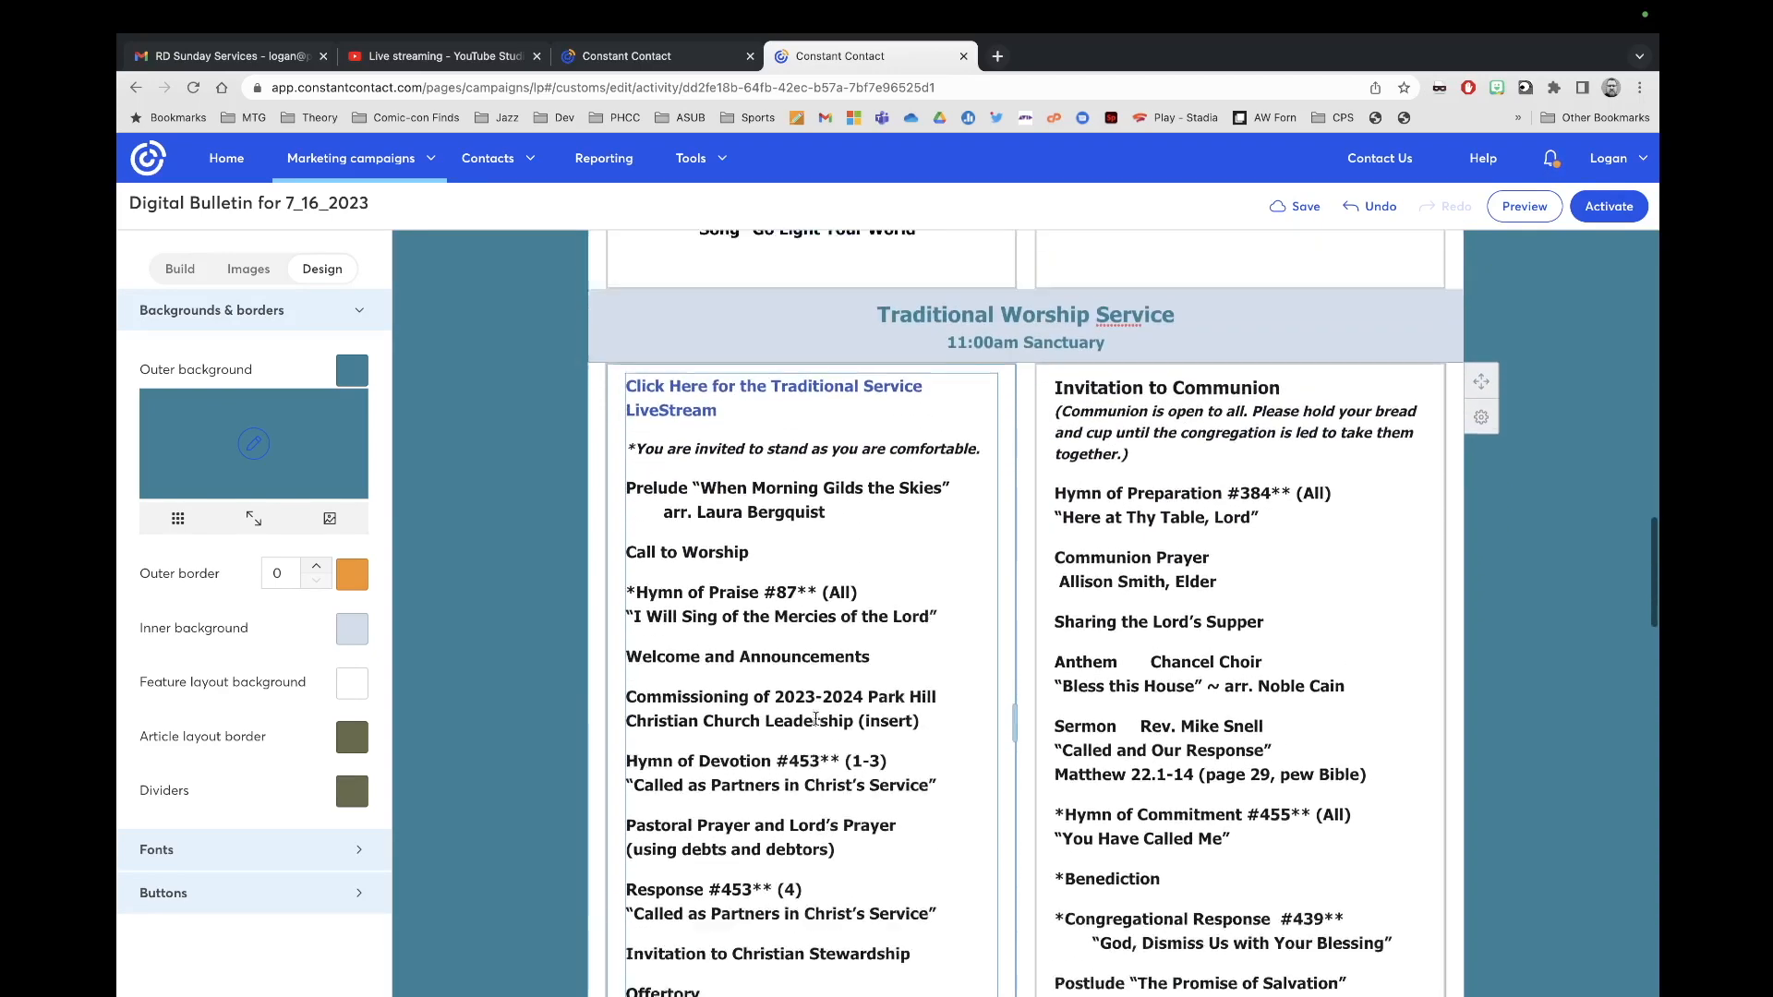
{"action": "scroll", "coordinate": [752, 542], "scroll_direction": "up", "scroll_amount": 1}
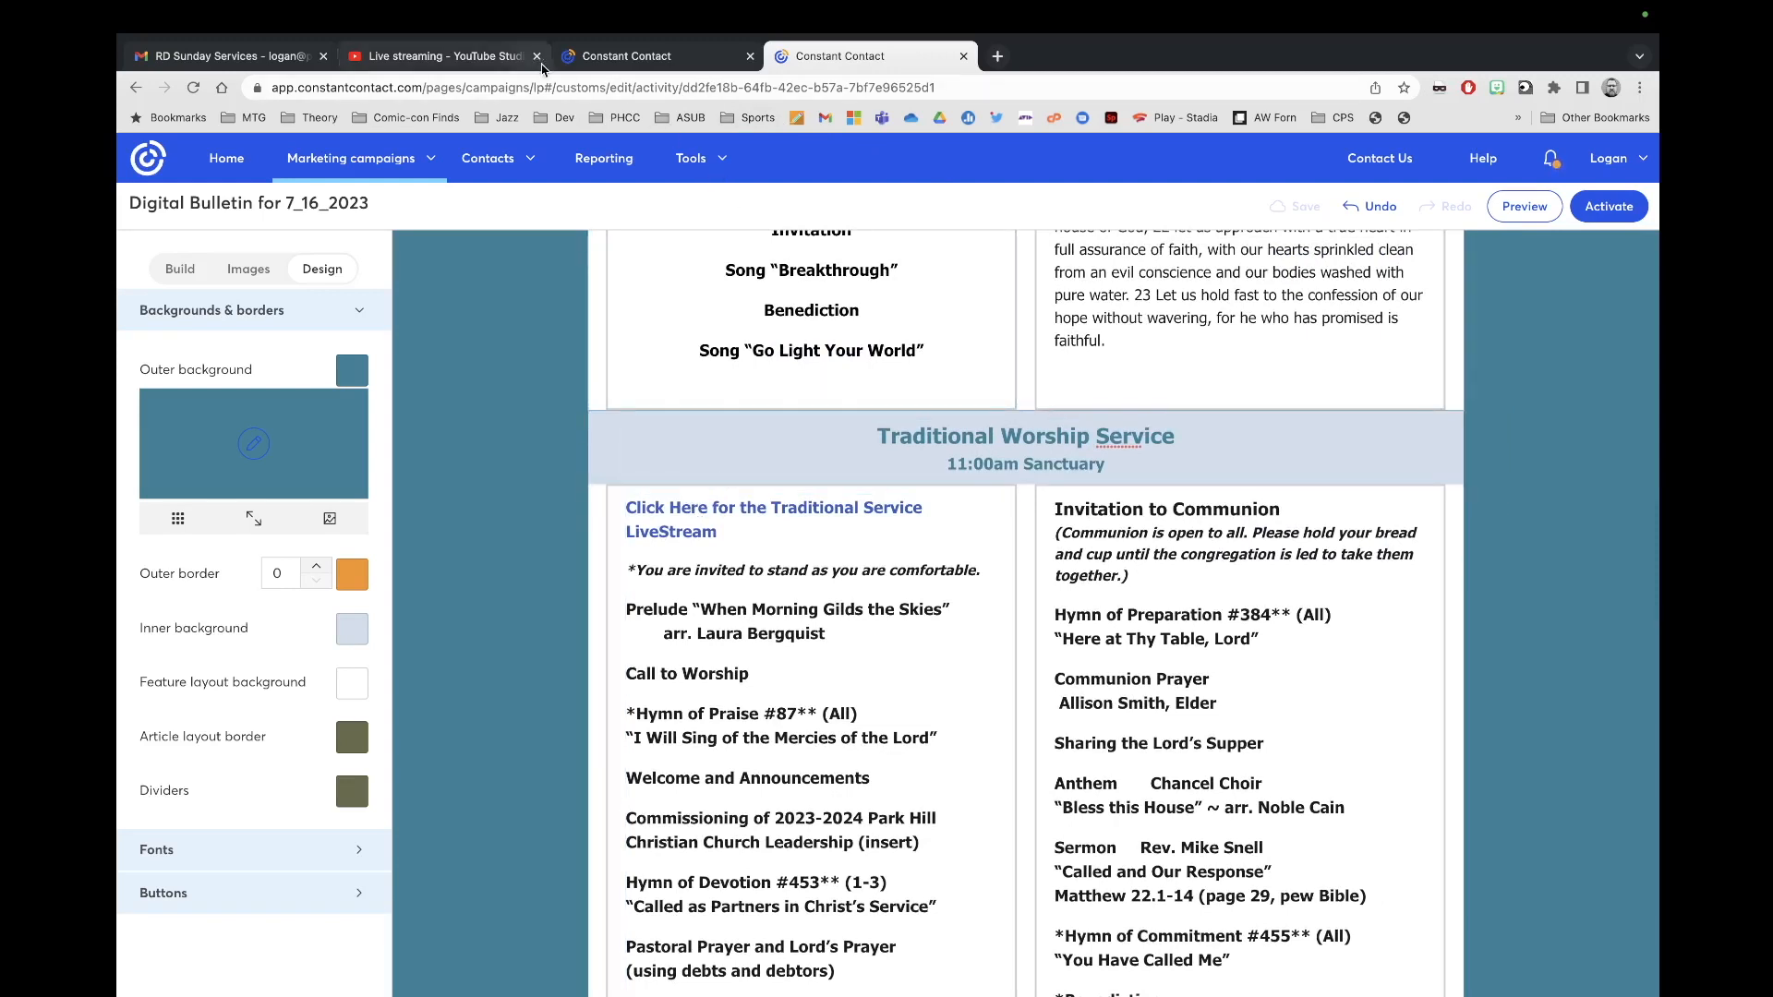
Step: Copy the traditional service livestream's shareable link in YouTube Studio
{"action": "left_click", "coordinate": [456, 59]}
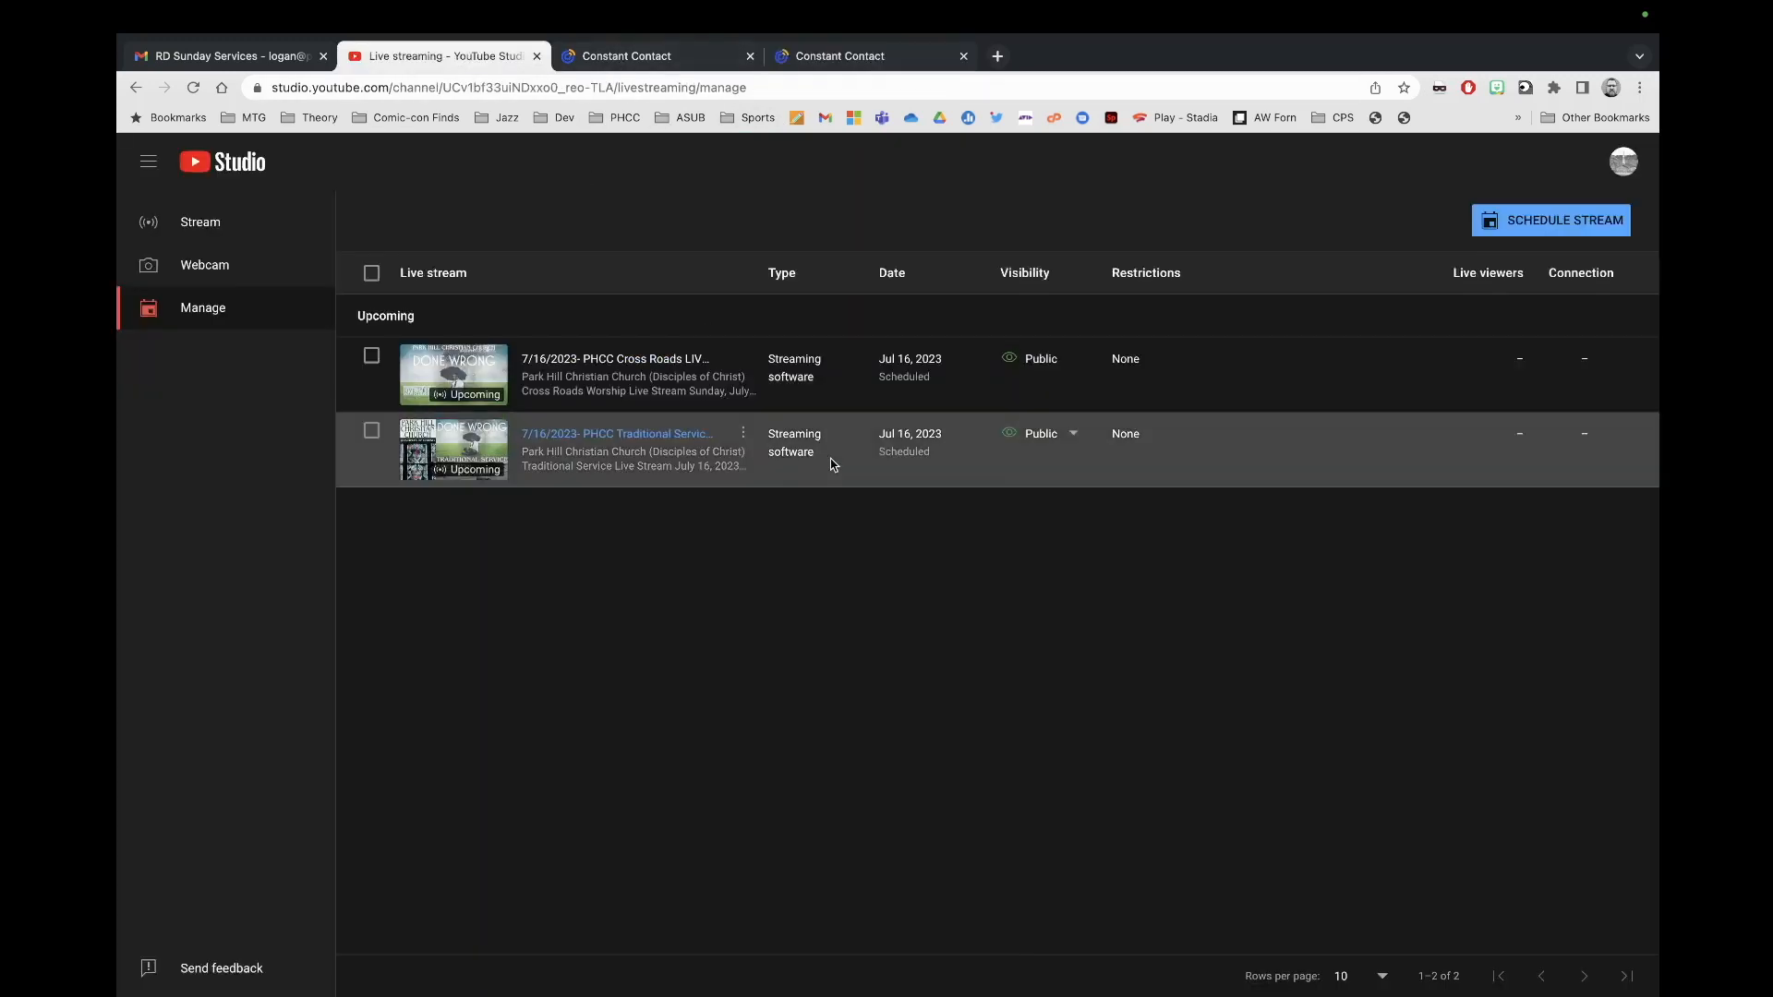
{"action": "left_click", "coordinate": [746, 439]}
{"action": "left_click", "coordinate": [704, 467]}
{"action": "left_click", "coordinate": [868, 59]}
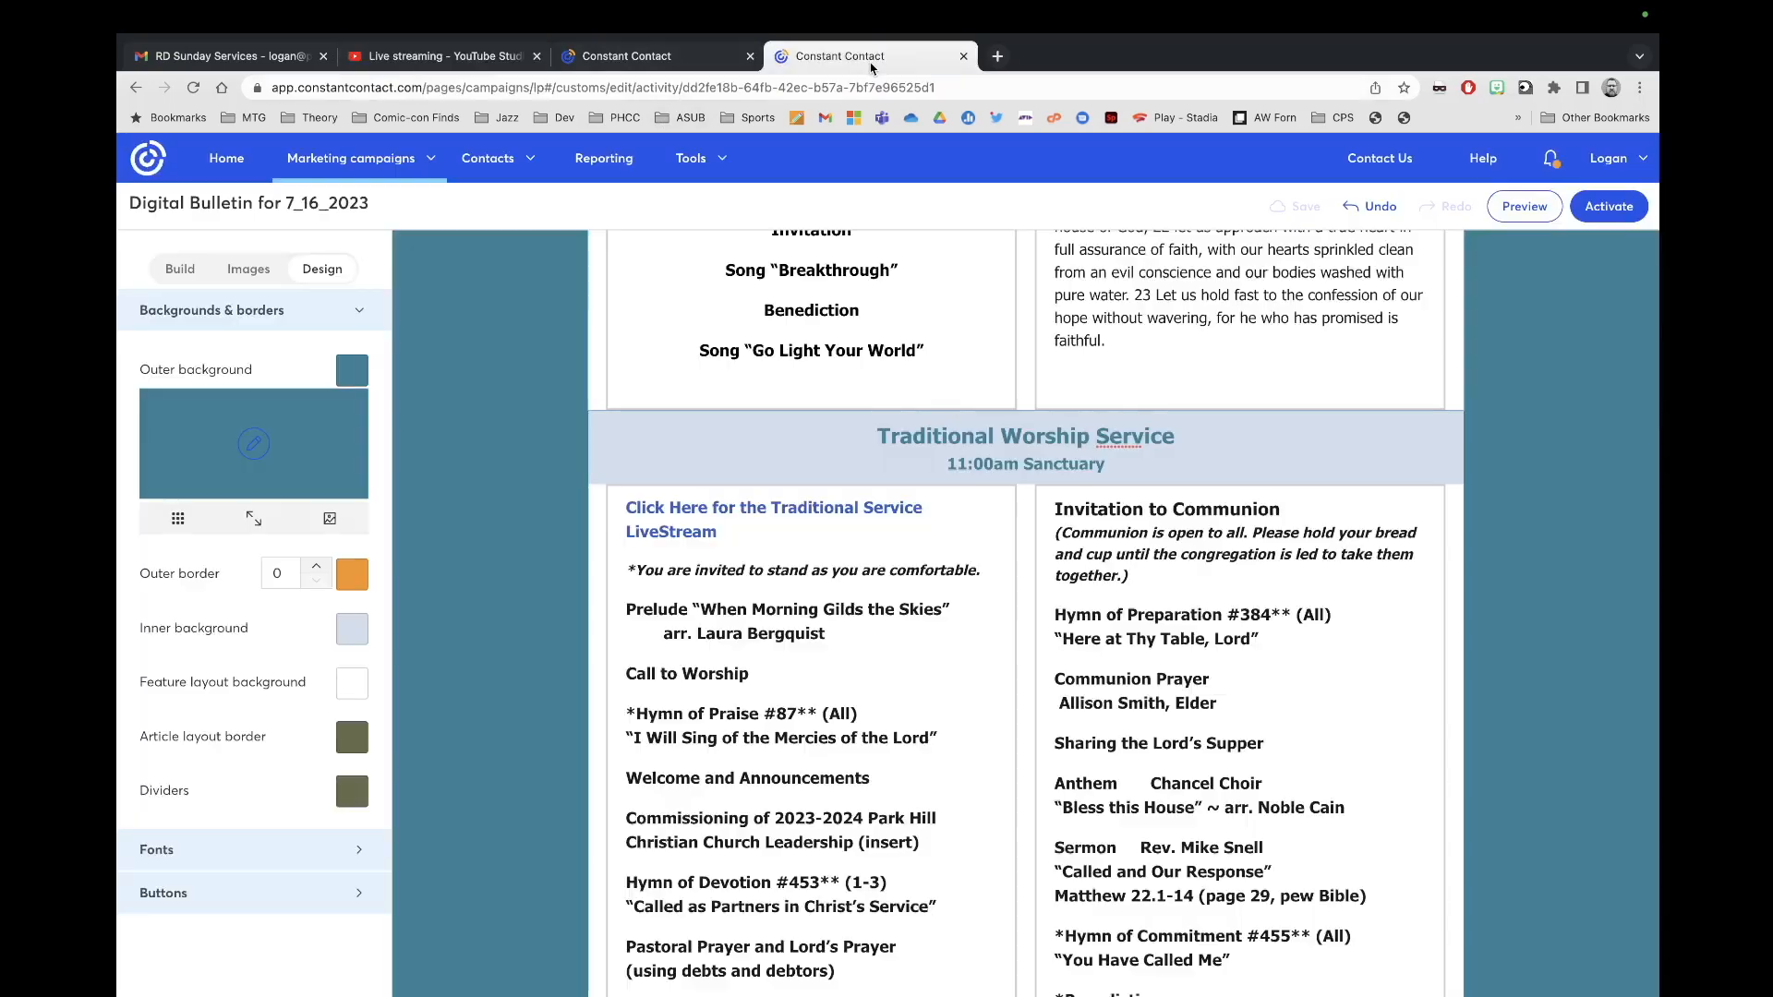
Step: Replace the Traditional Service LiveStream link's URL with the copied YouTube live link
{"action": "triple_click", "coordinate": [735, 529]}
{"action": "left_click", "coordinate": [825, 460]}
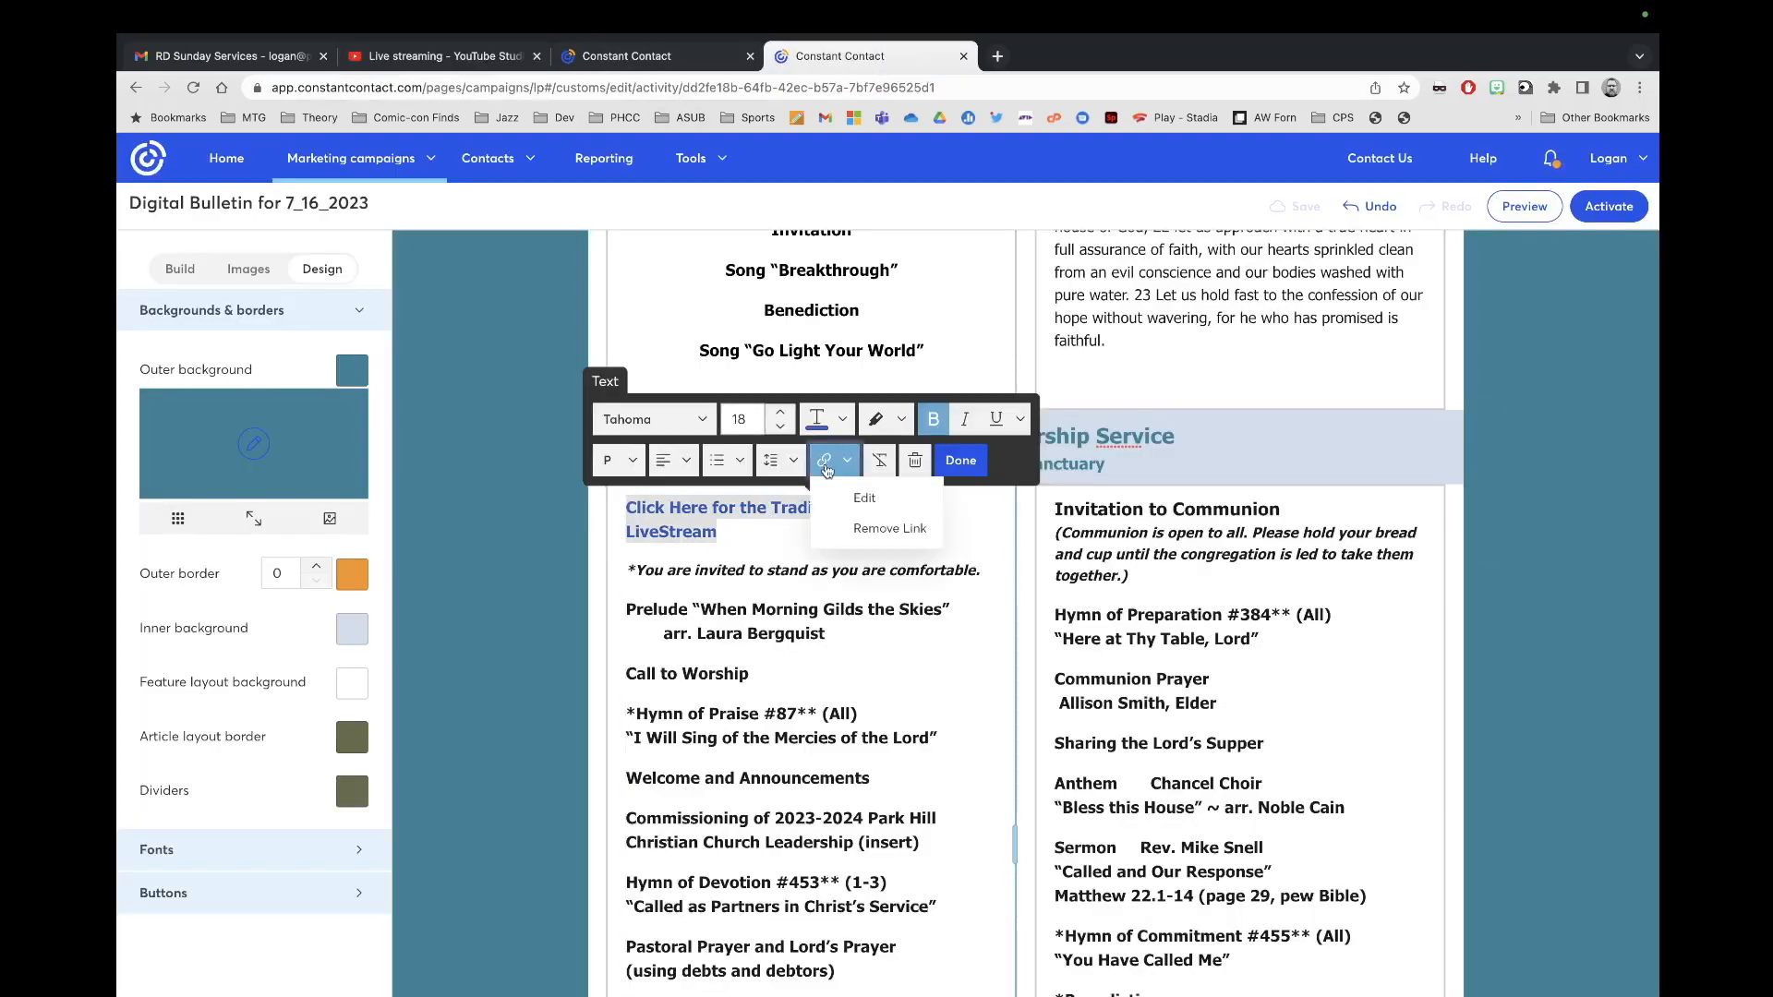
{"action": "left_click", "coordinate": [864, 498]}
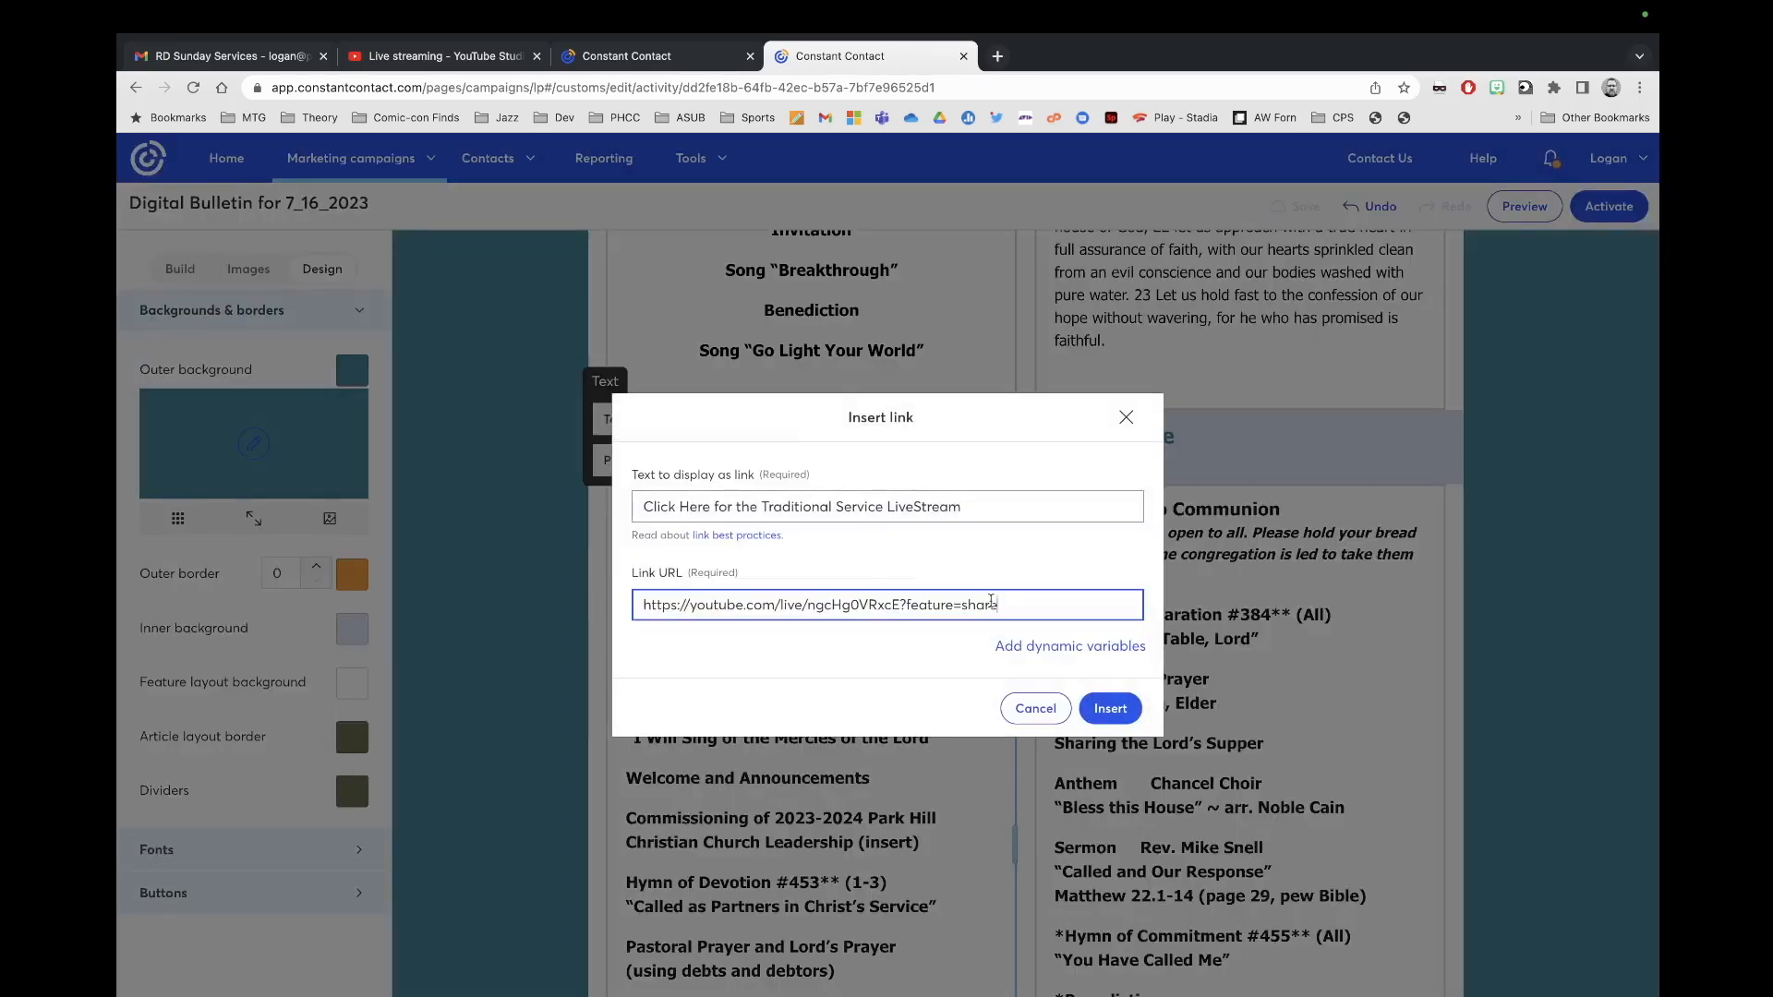
{"action": "triple_click", "coordinate": [1015, 611]}
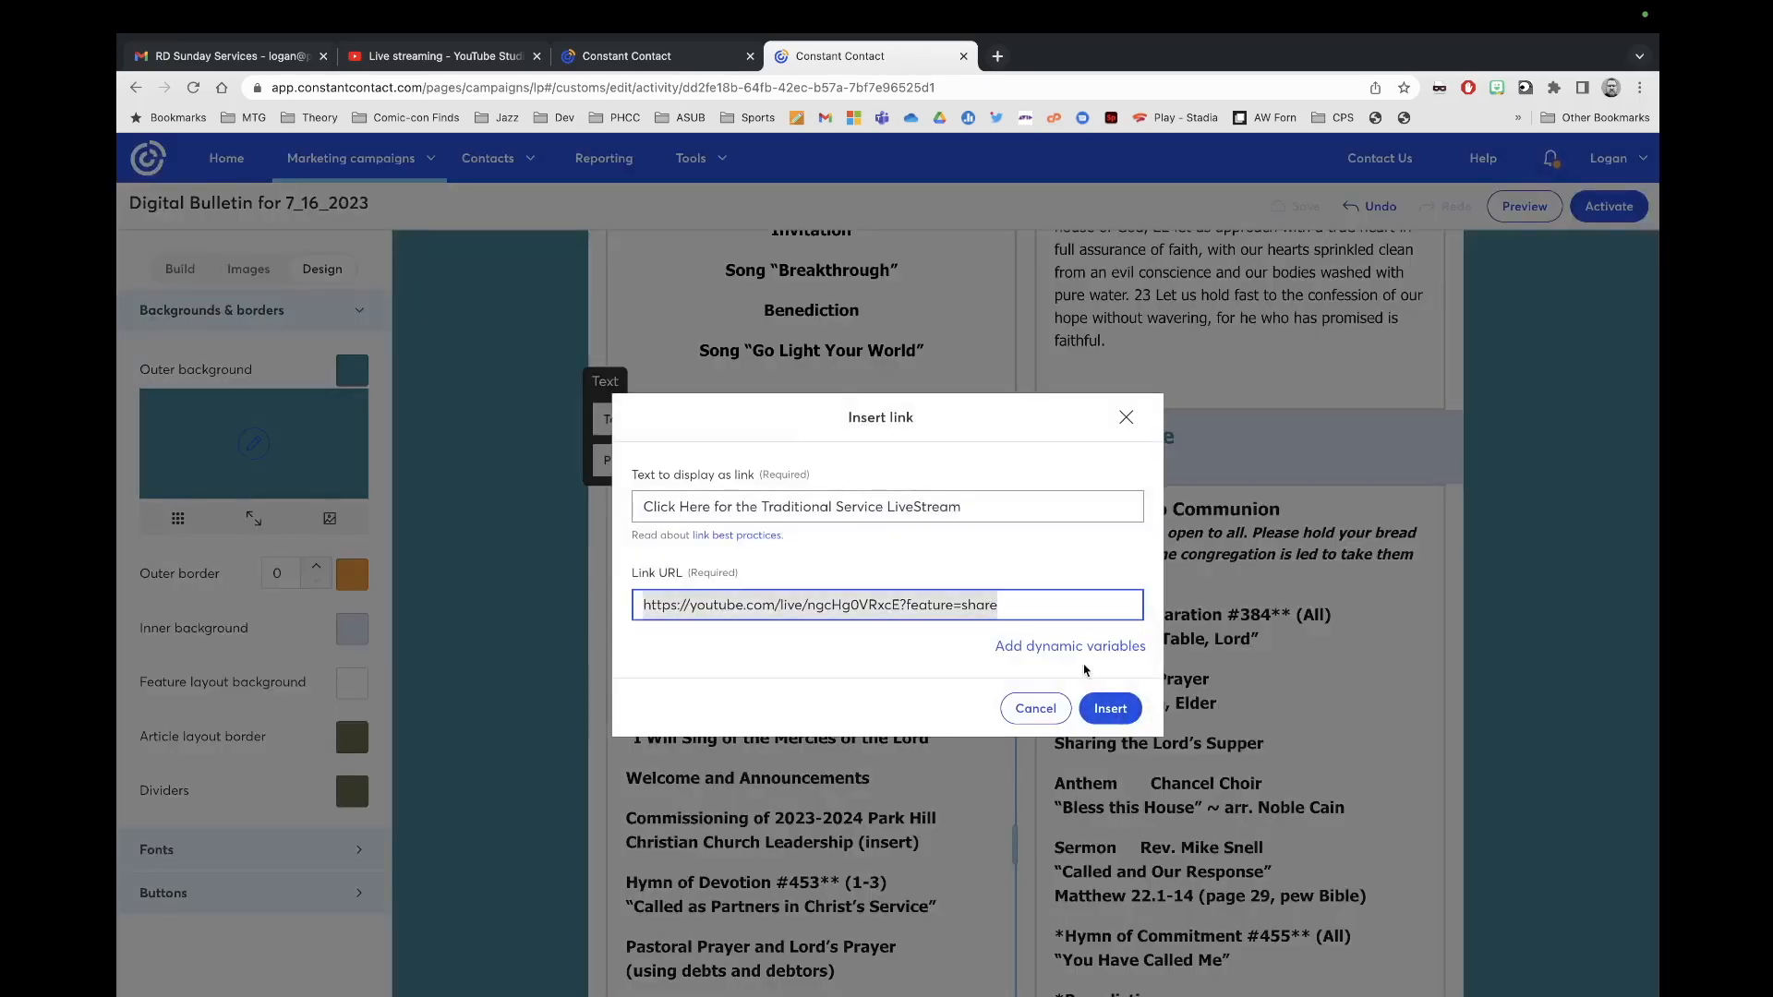
{"action": "left_click", "coordinate": [1097, 708]}
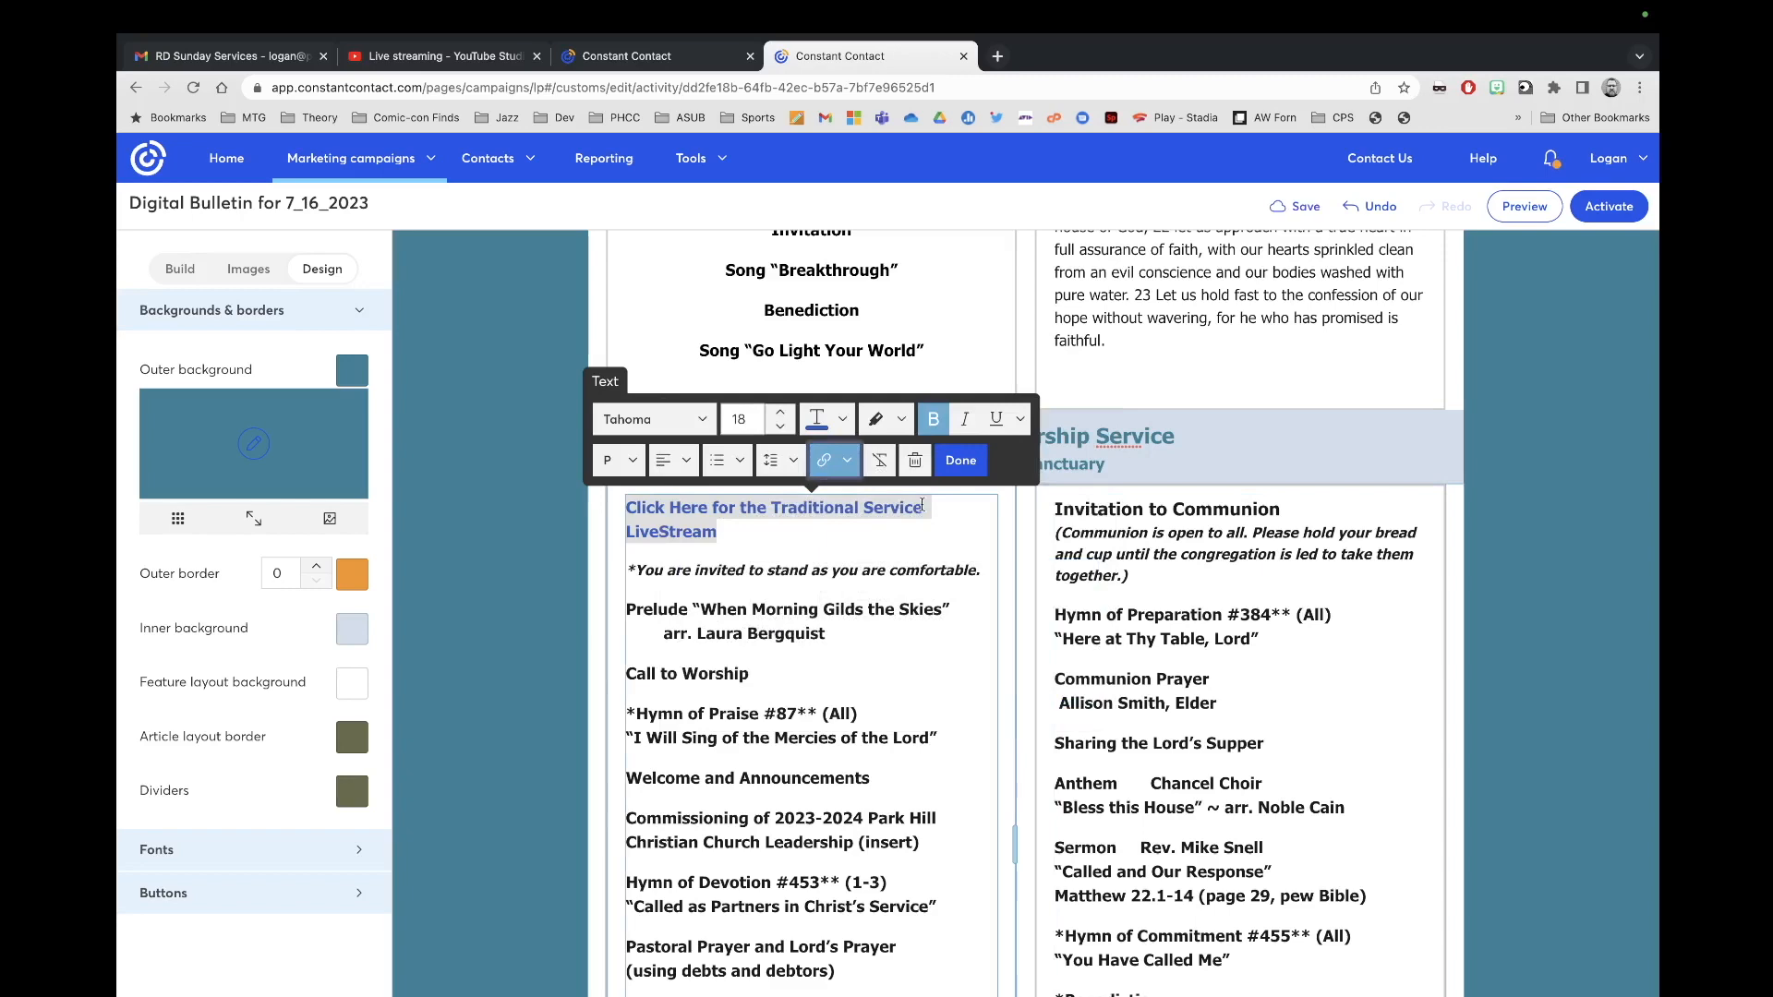
{"action": "left_click", "coordinate": [960, 460]}
{"action": "scroll", "coordinate": [888, 691], "scroll_direction": "down", "scroll_amount": 2}
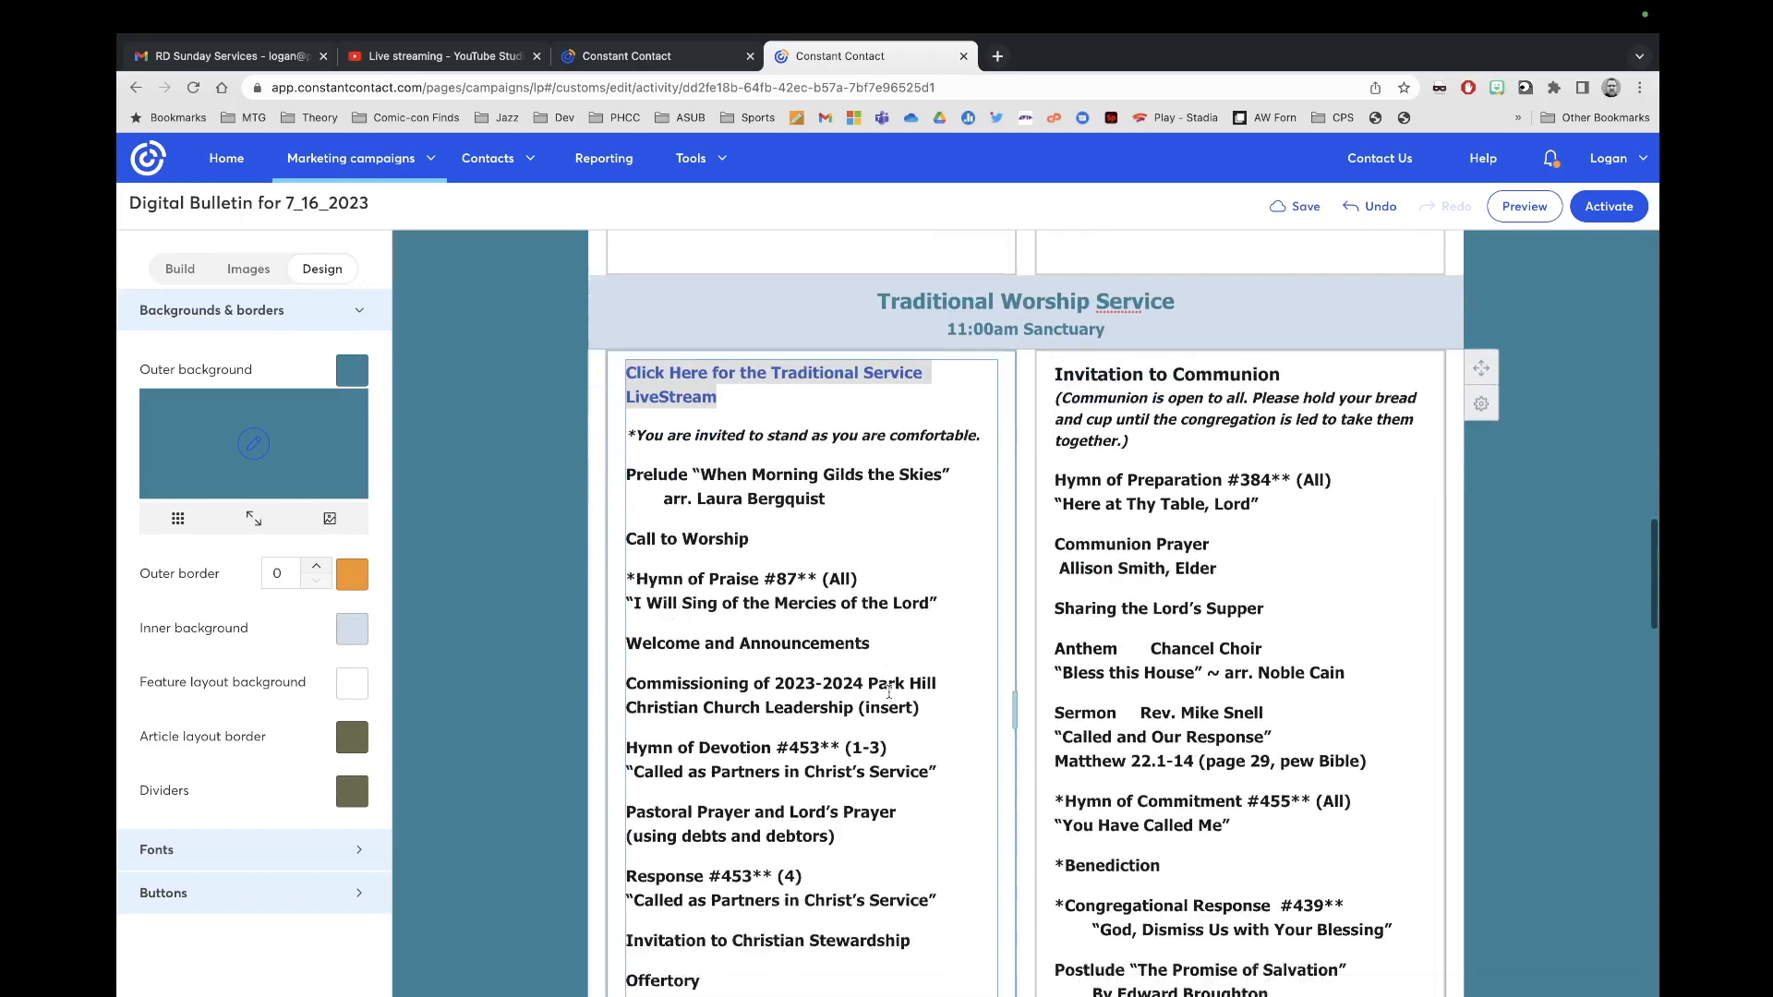
{"action": "scroll", "coordinate": [888, 691], "scroll_direction": "down", "scroll_amount": 2}
Step: Copy the Word bulletin's traditional service order, Prelude through 'take them together.)'
{"action": "scroll", "coordinate": [888, 692], "scroll_direction": "down", "scroll_amount": 1}
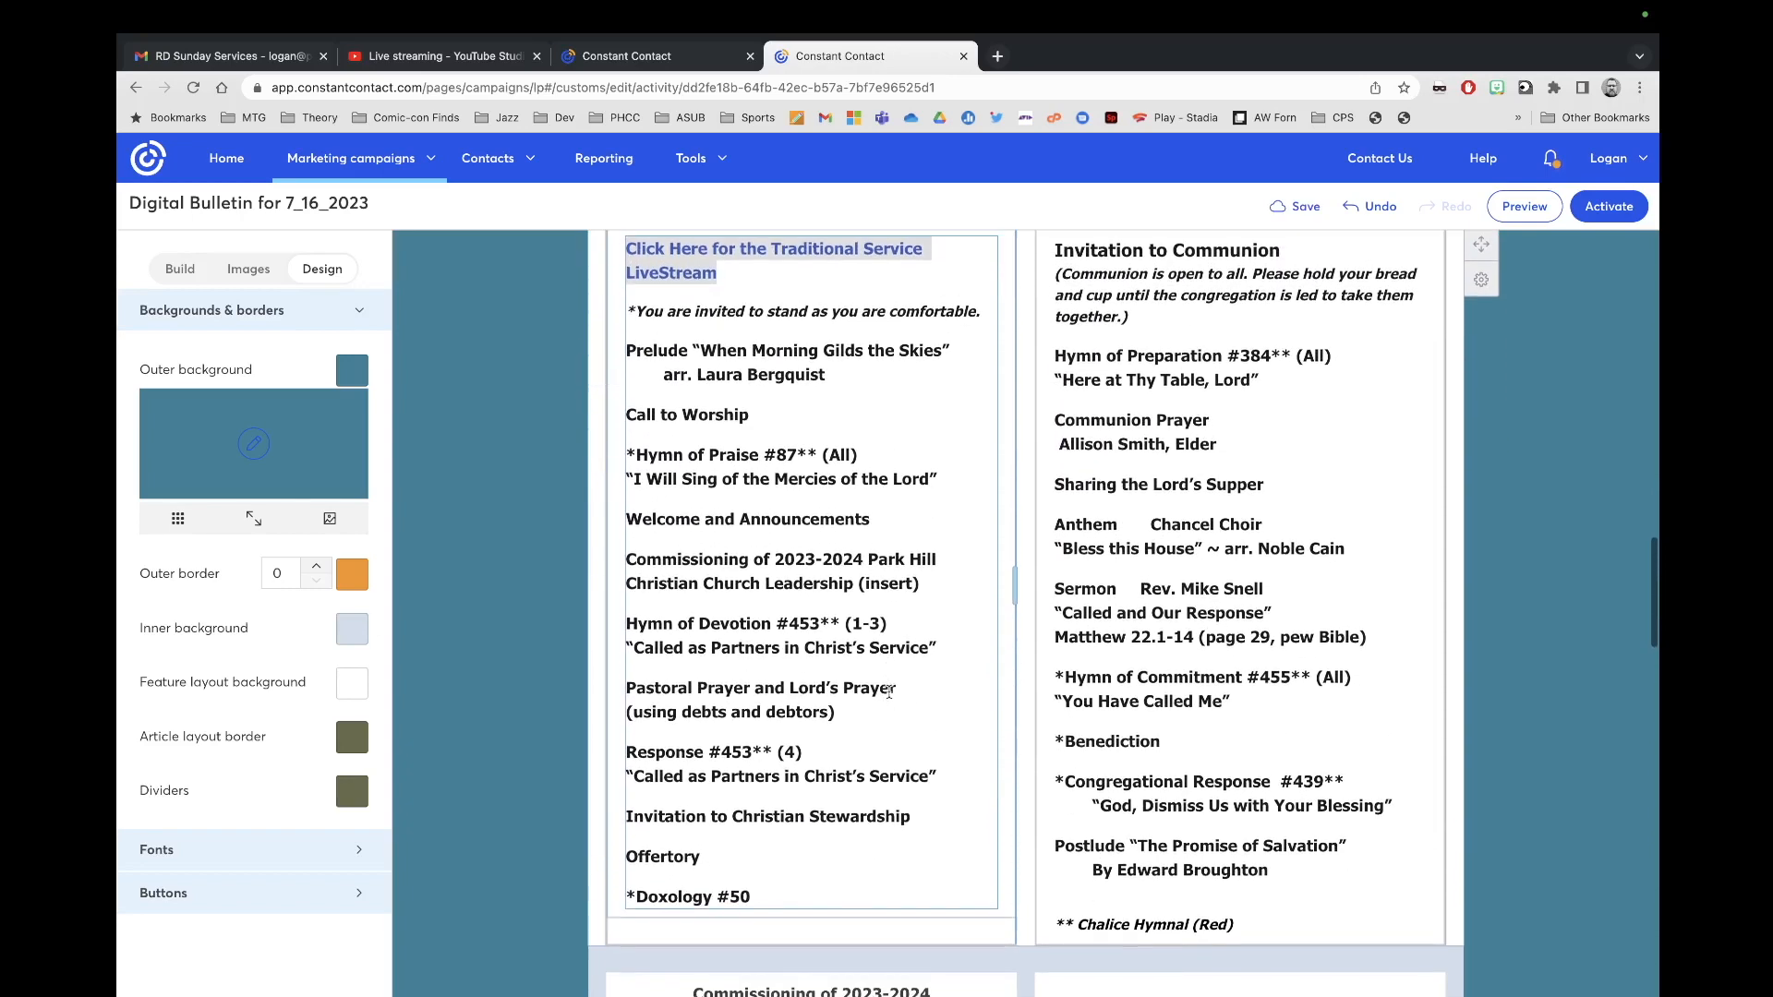
{"action": "key", "text": "ctrl+Left"}
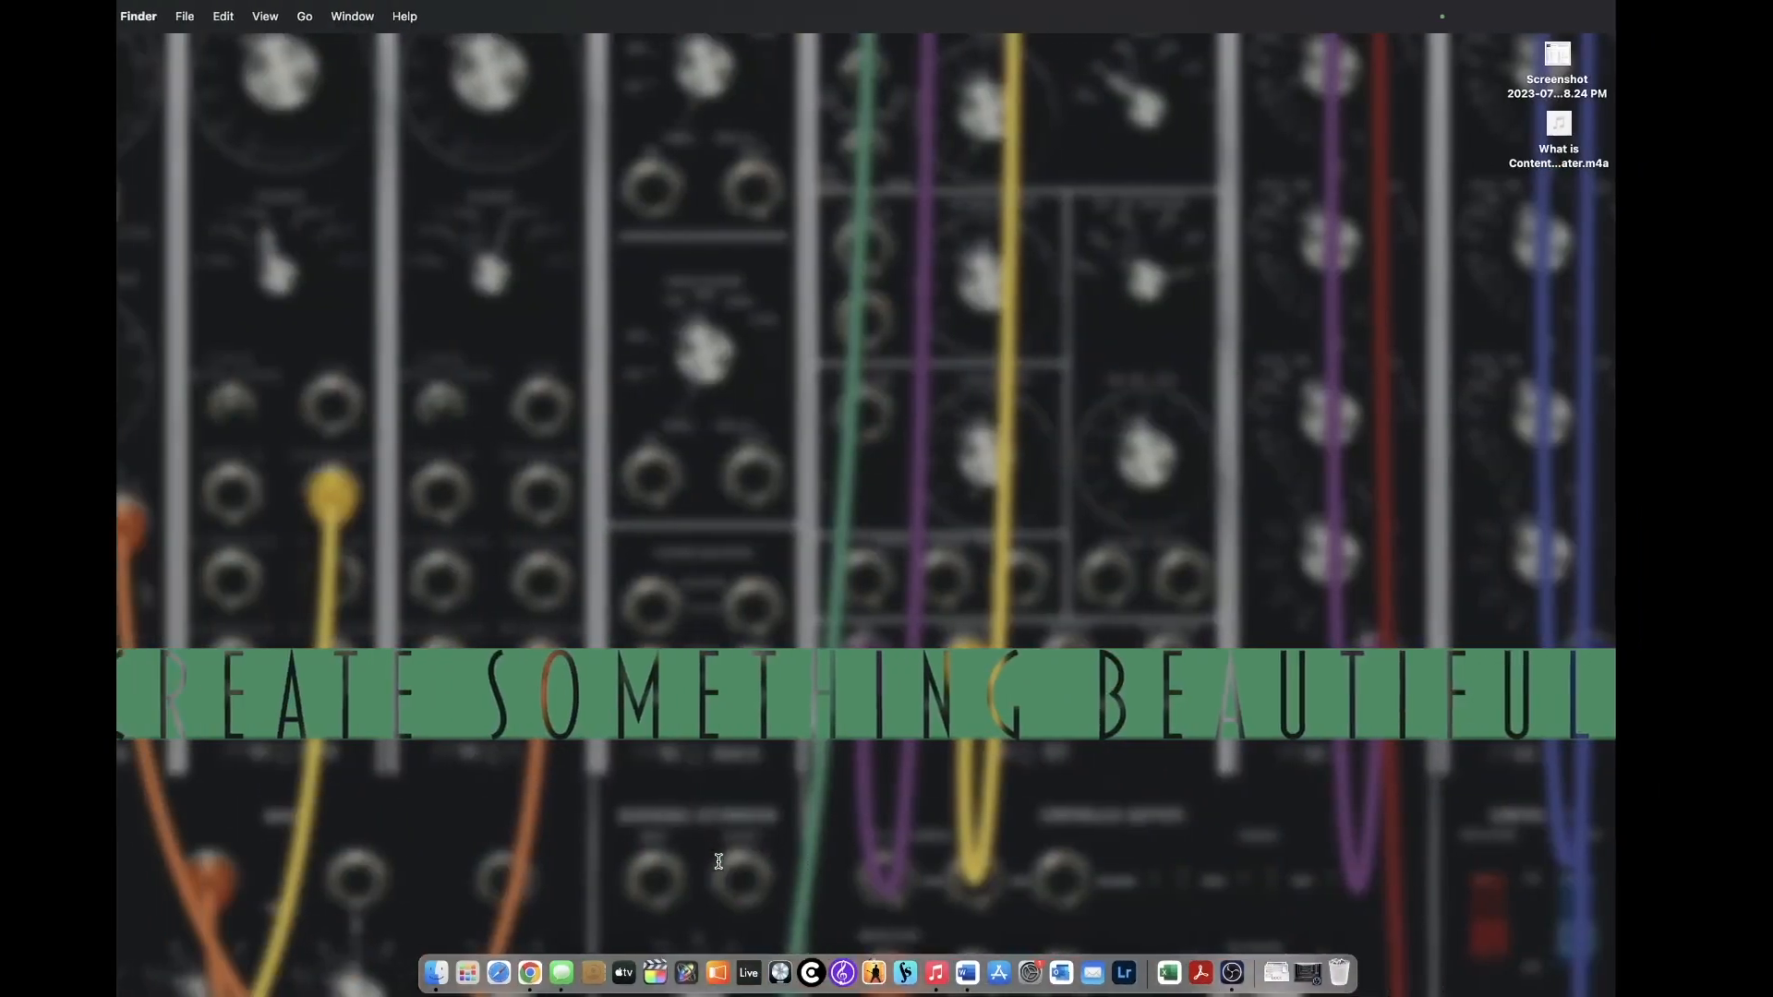
{"action": "key", "text": "ctrl+Right"}
{"action": "key", "text": "ctrl+Right"}
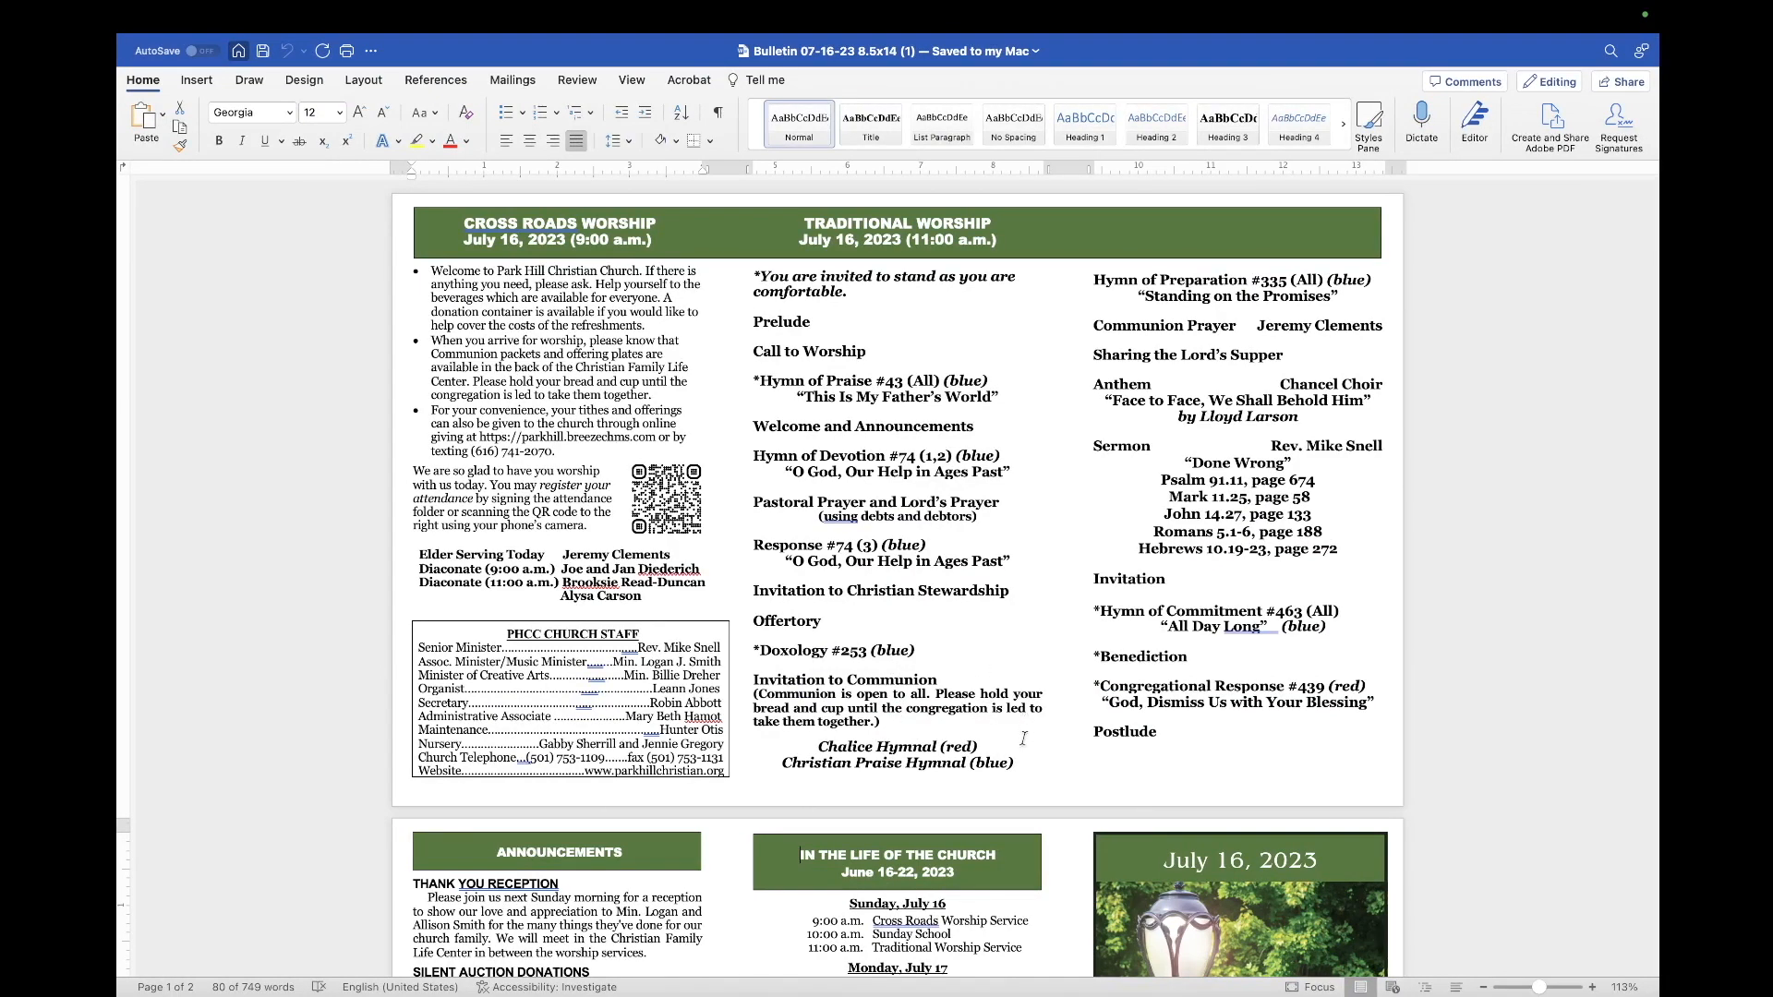
{"action": "left_click_drag", "start_coordinate": [887, 722], "coordinate": [734, 322]}
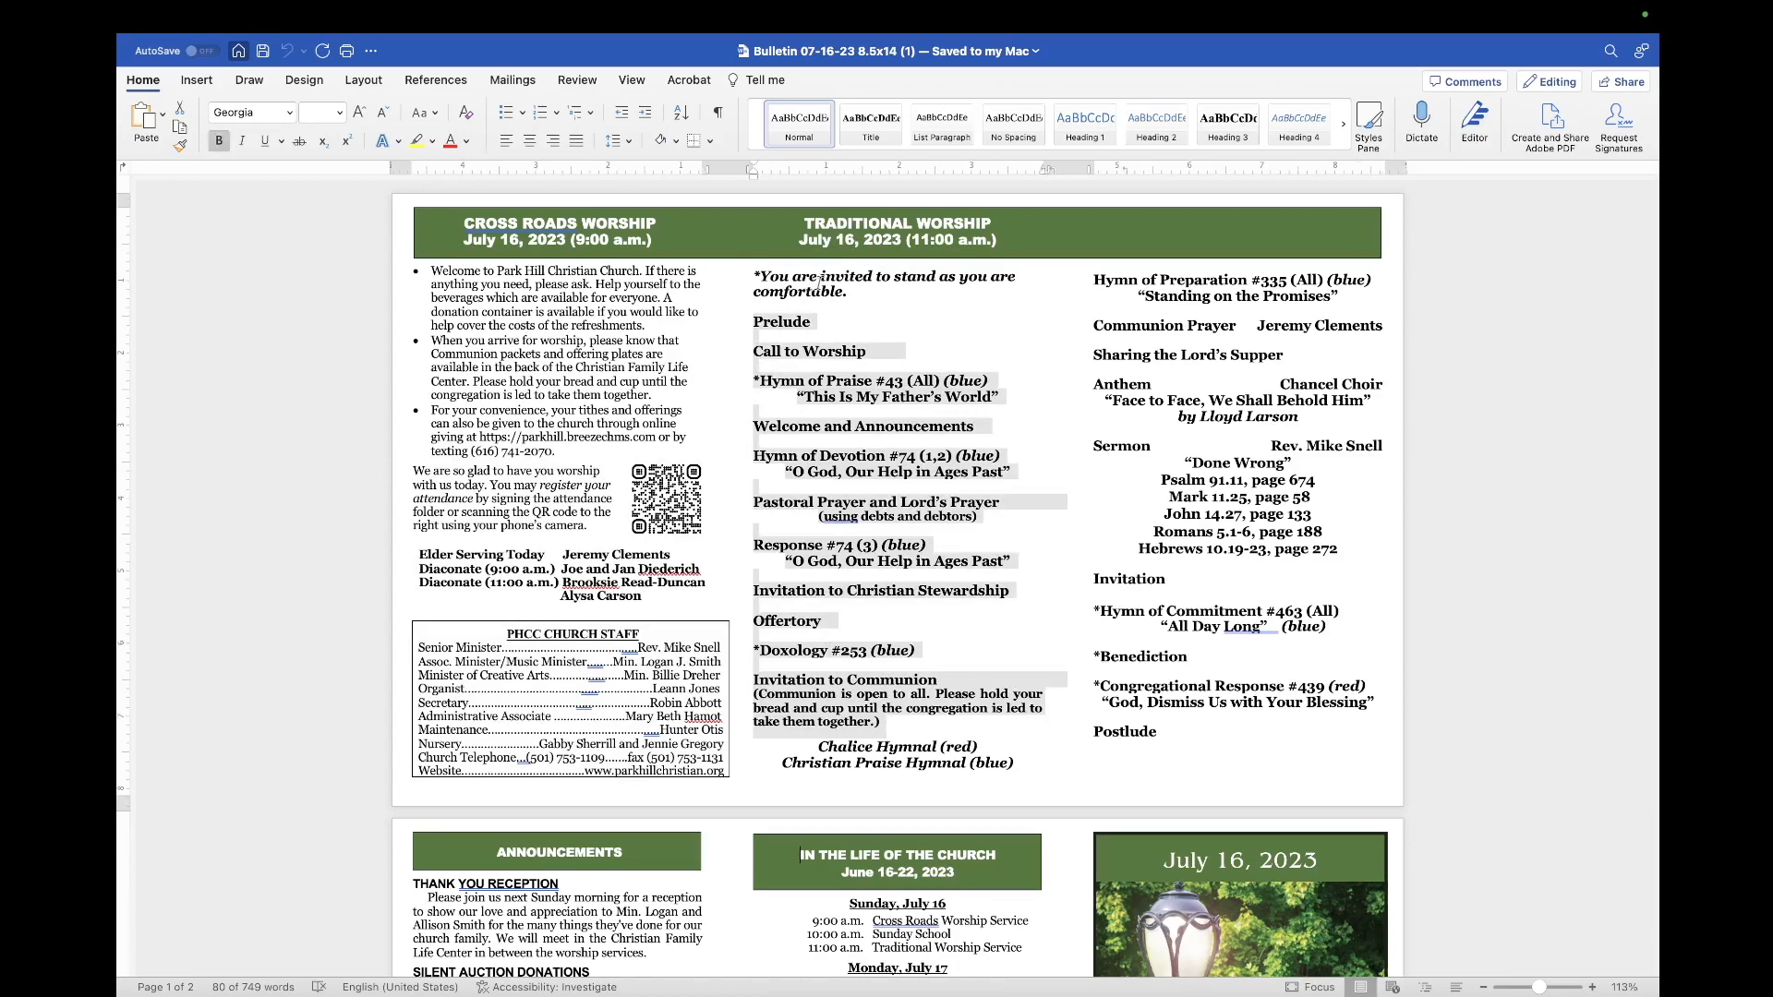
{"action": "right_click", "coordinate": [781, 329]}
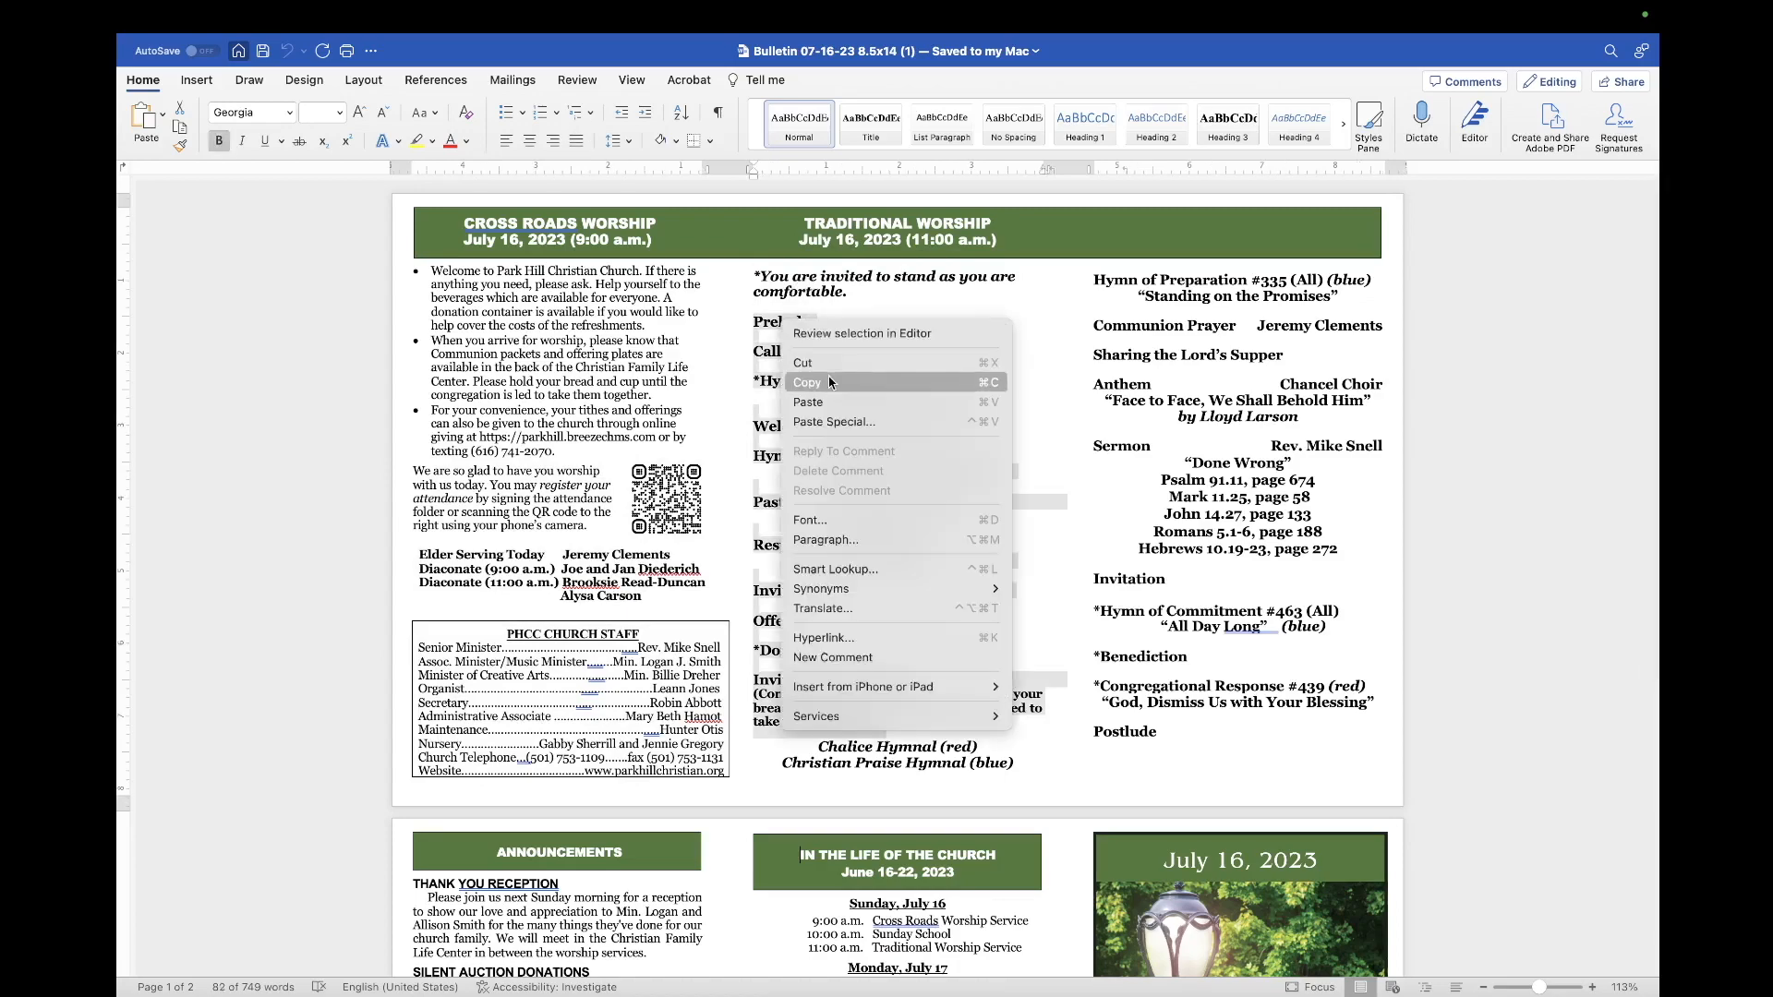
{"action": "left_click", "coordinate": [830, 380]}
Step: Paste the Word service order over the old Prelude-to-Doxology #50 list, in Tahoma size 13
{"action": "key", "text": "super+Tab"}
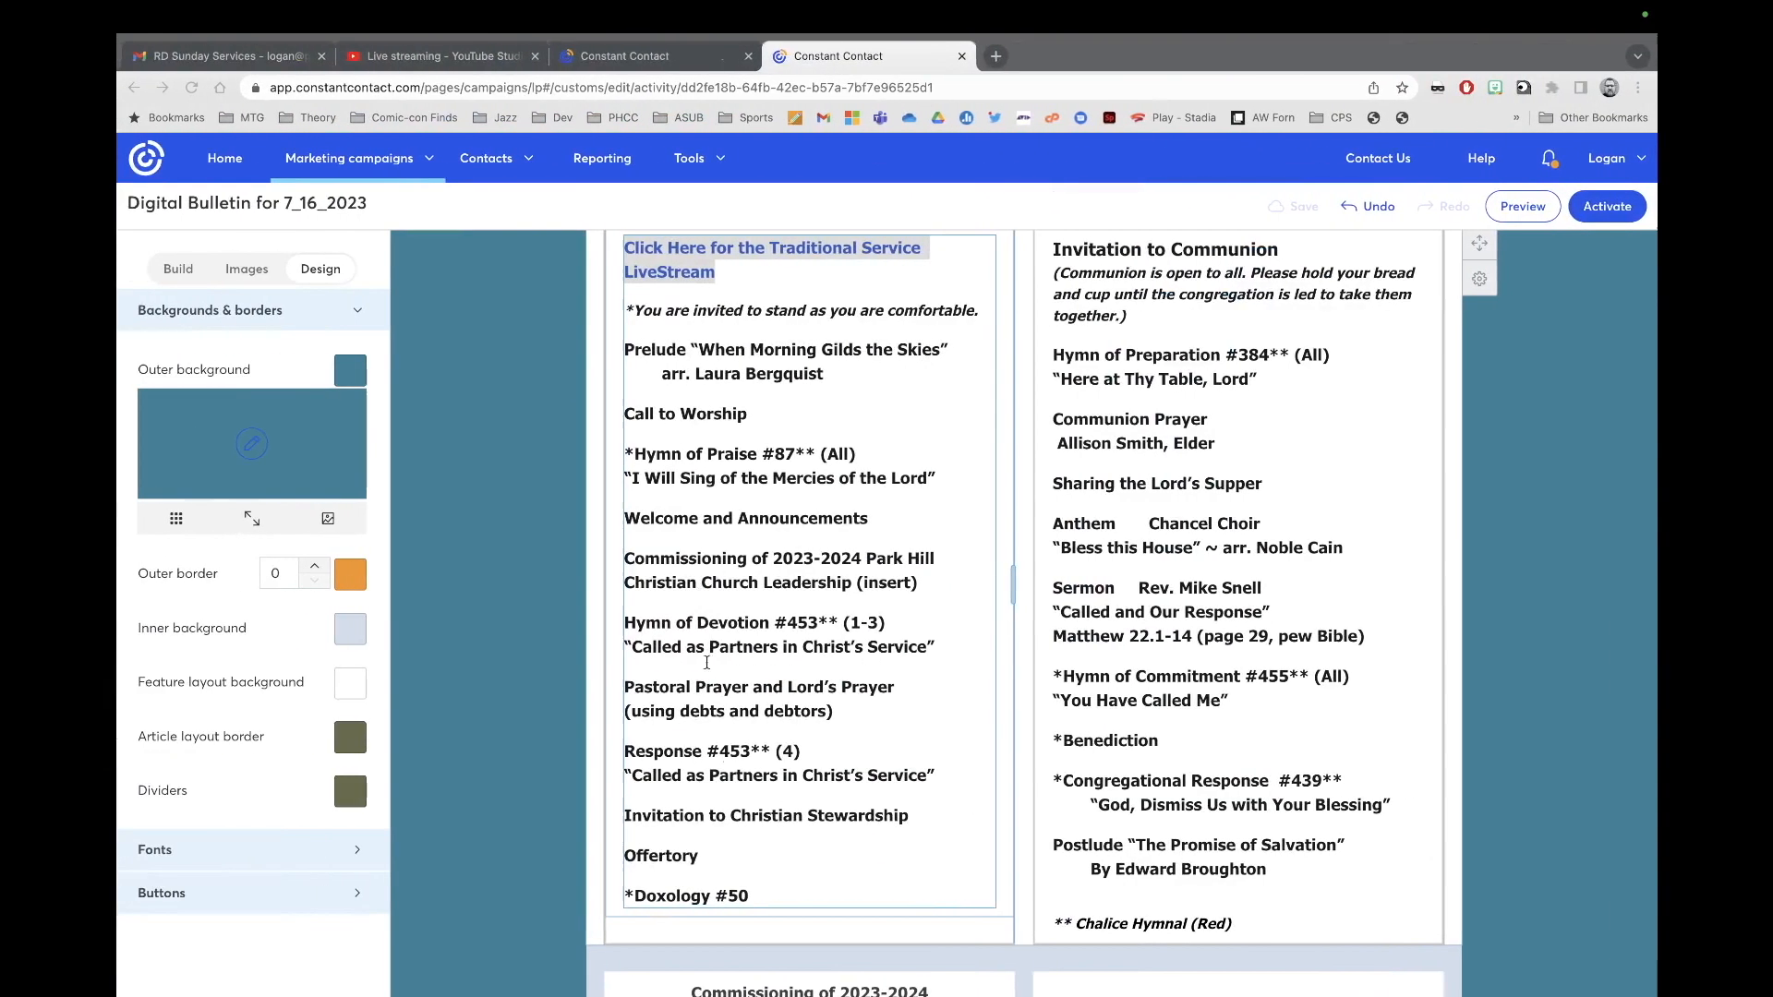
{"action": "left_click_drag", "start_coordinate": [754, 900], "coordinate": [607, 359]}
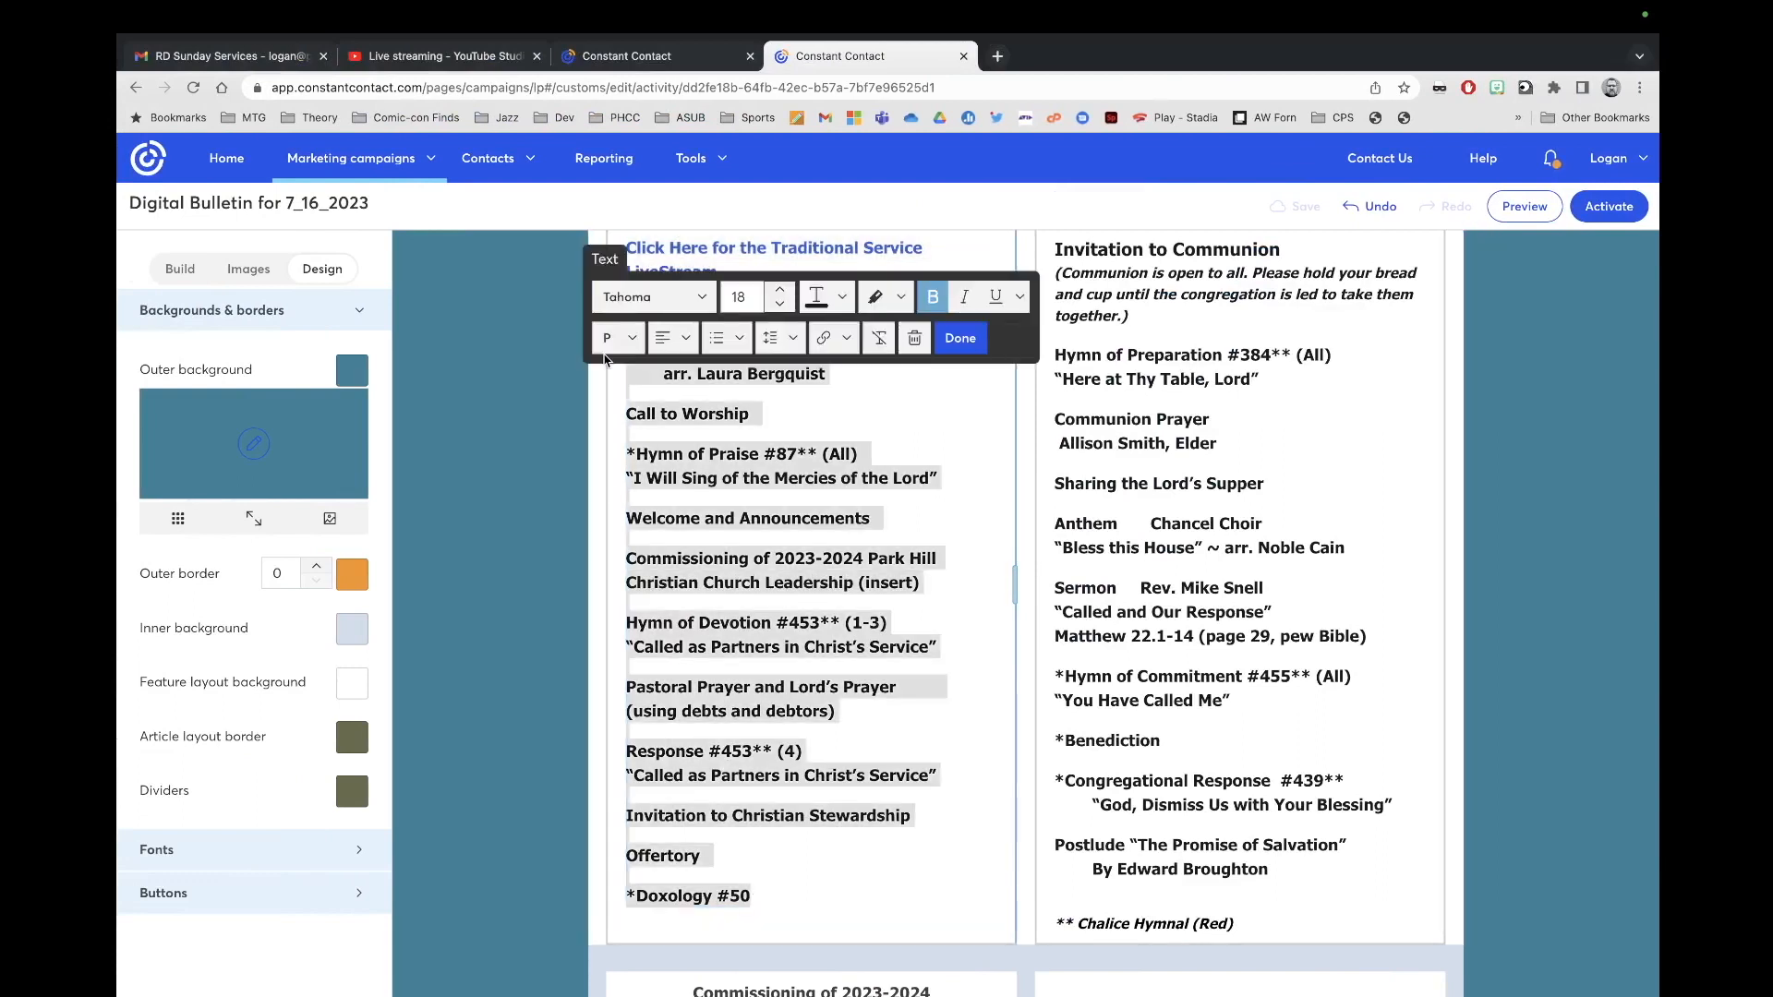
{"action": "key", "text": "super+v"}
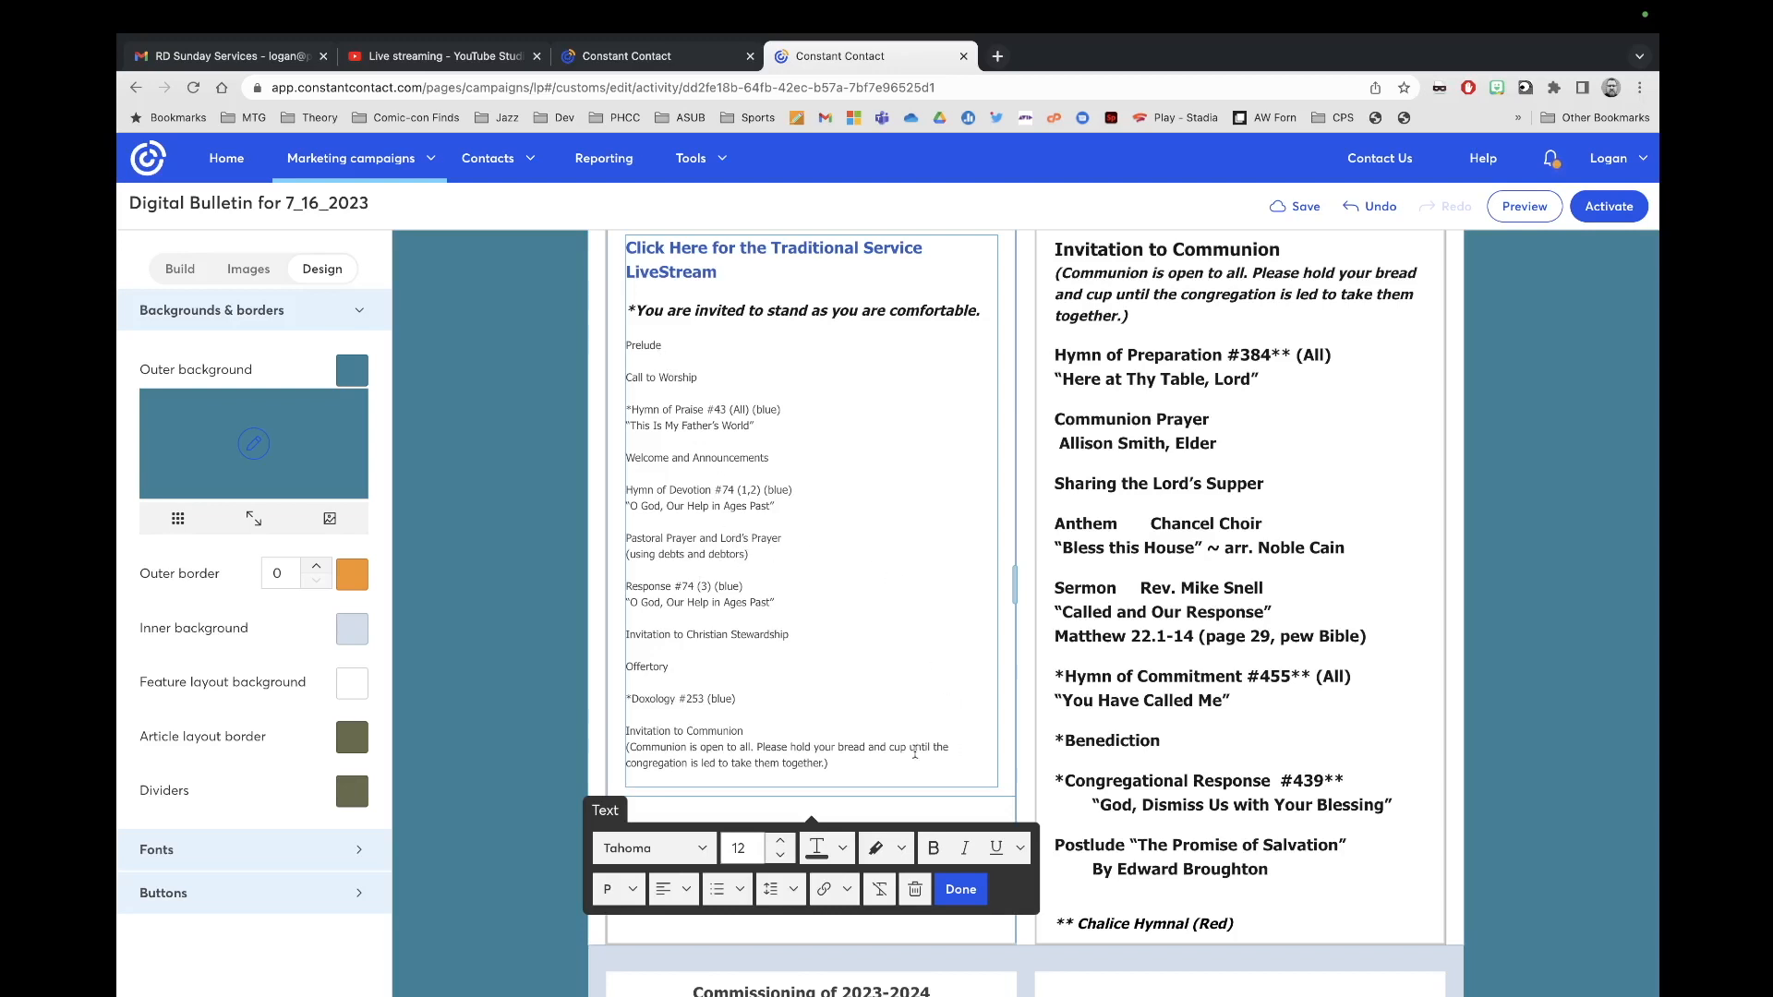
{"action": "left_click_drag", "start_coordinate": [837, 764], "coordinate": [578, 352]}
{"action": "left_click", "coordinate": [687, 851]}
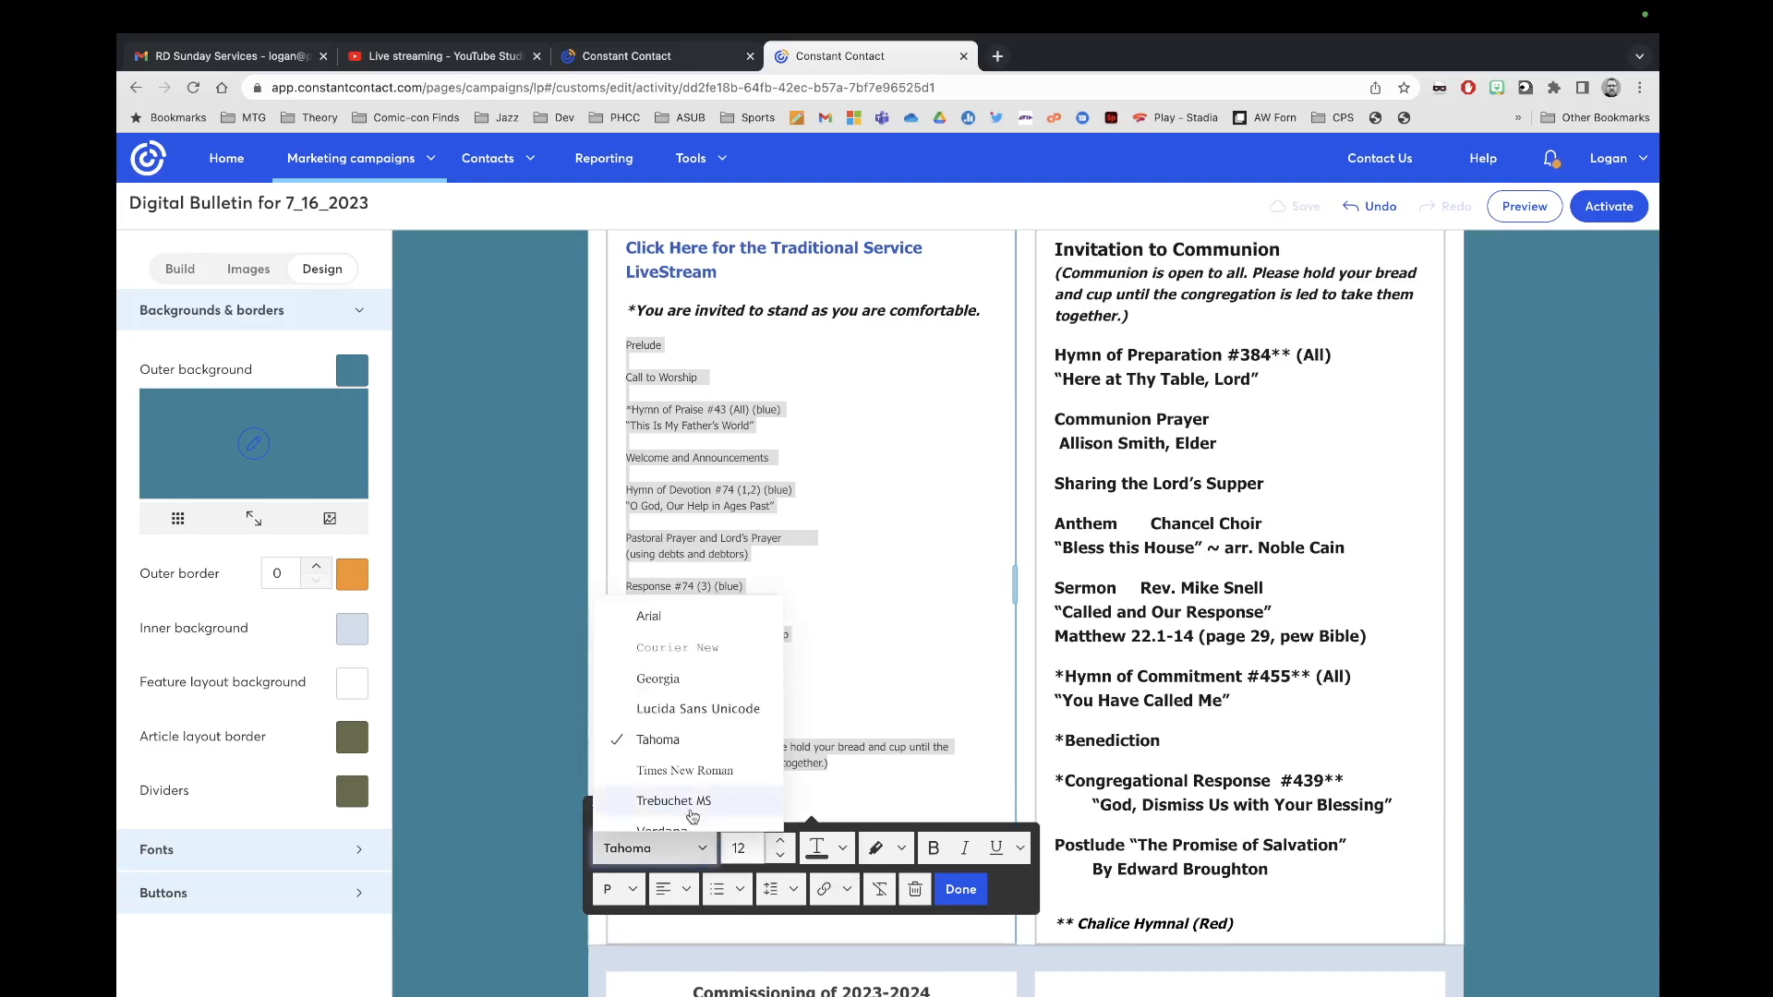
{"action": "left_click", "coordinate": [697, 754]}
{"action": "left_click", "coordinate": [781, 840]}
{"action": "left_click_drag", "start_coordinate": [805, 765], "coordinate": [646, 464]}
{"action": "key", "text": "ctrl+Left"}
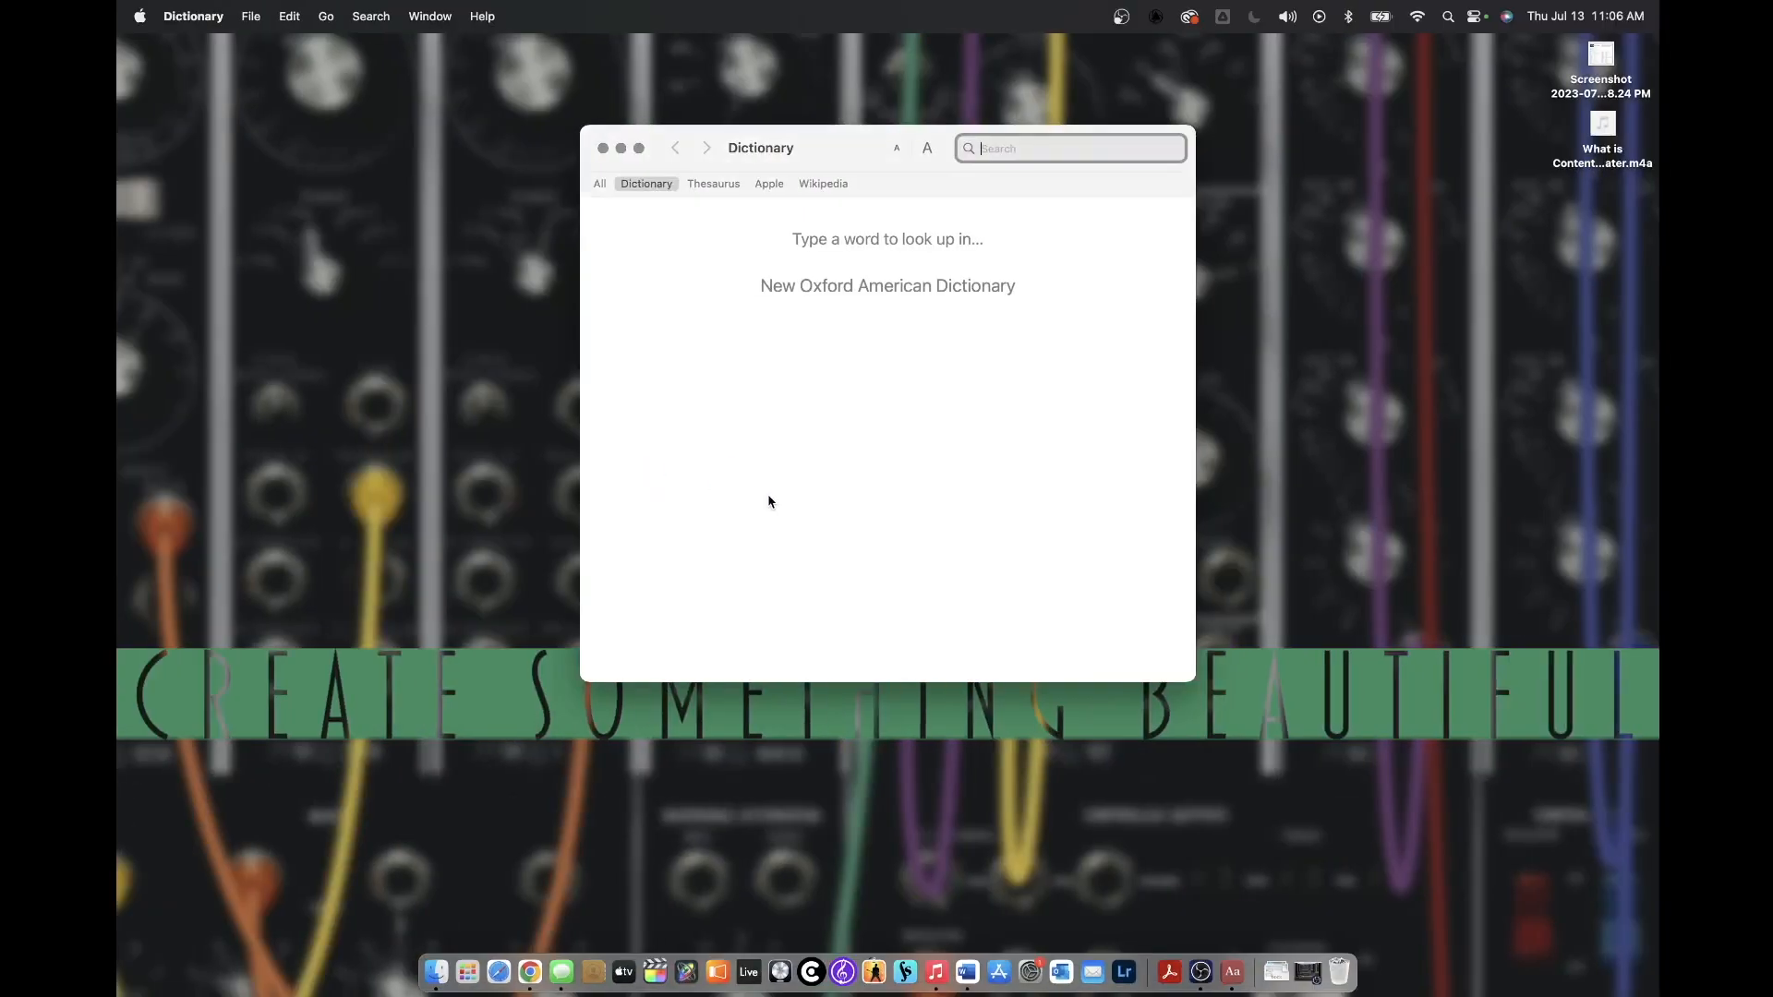
{"action": "left_click", "coordinate": [602, 148]}
{"action": "key", "text": "ctrl+Right"}
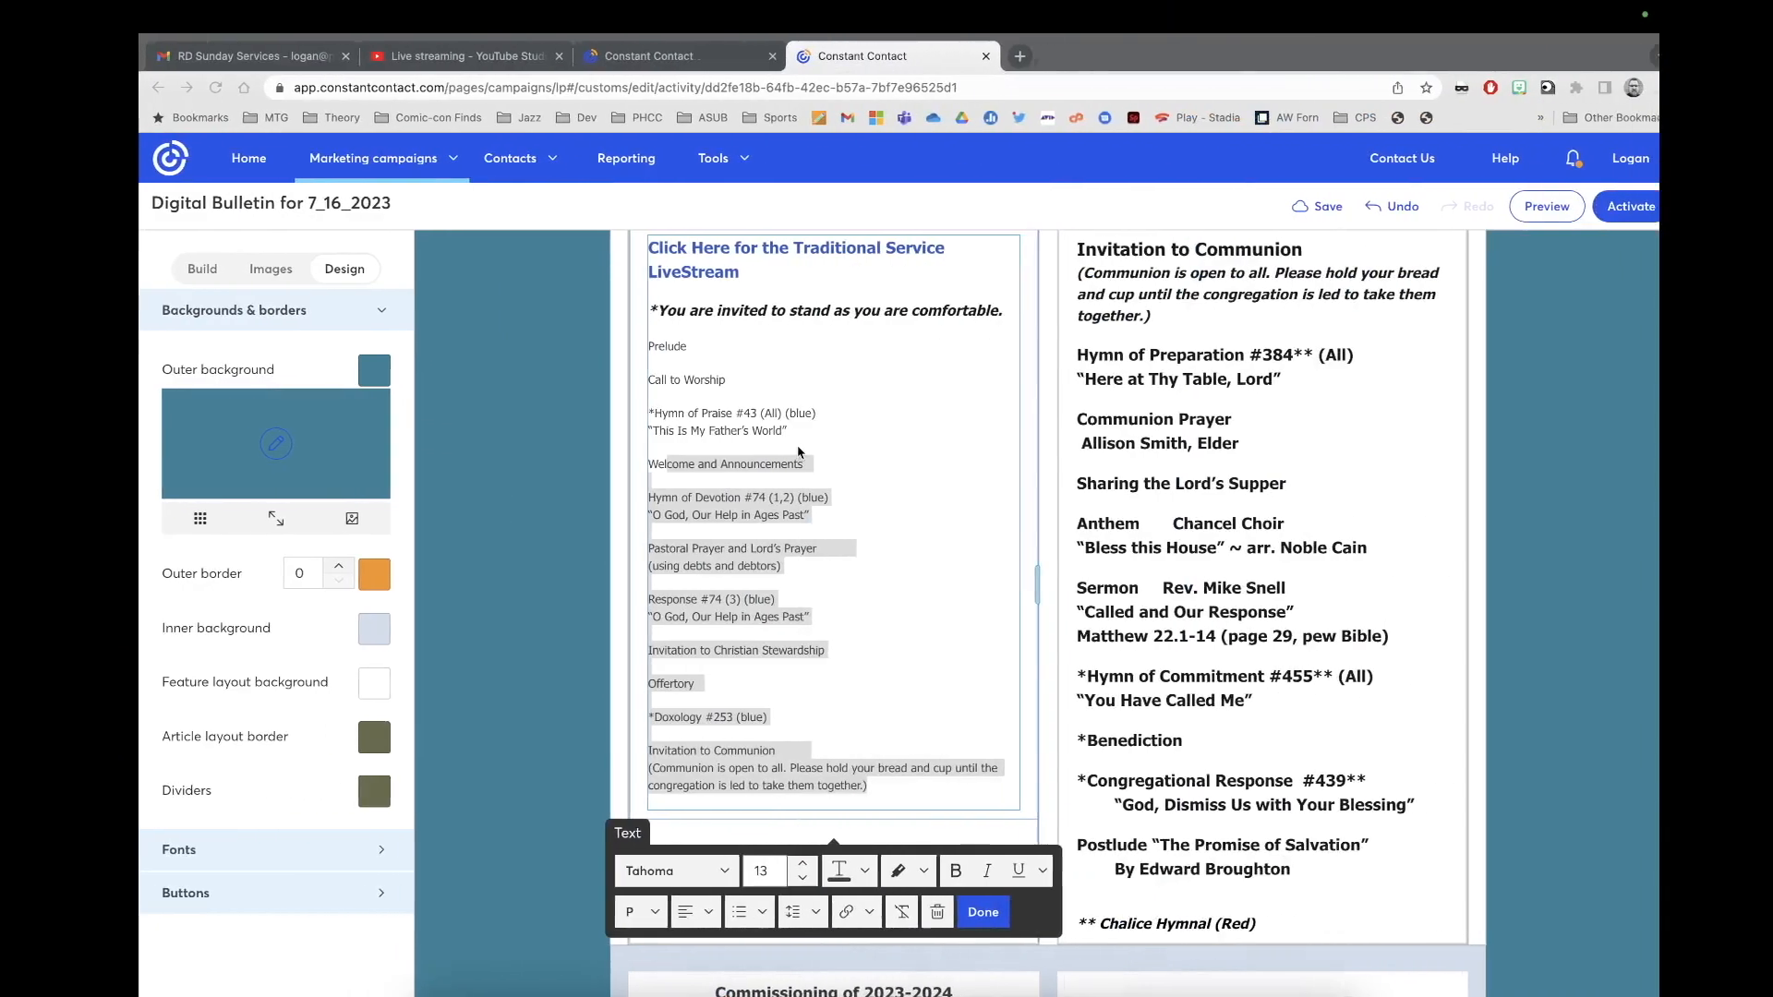
{"action": "left_click", "coordinate": [862, 701]}
Step: Make the pasted service list size 17, bold and black
{"action": "left_click_drag", "start_coordinate": [855, 791], "coordinate": [628, 344]}
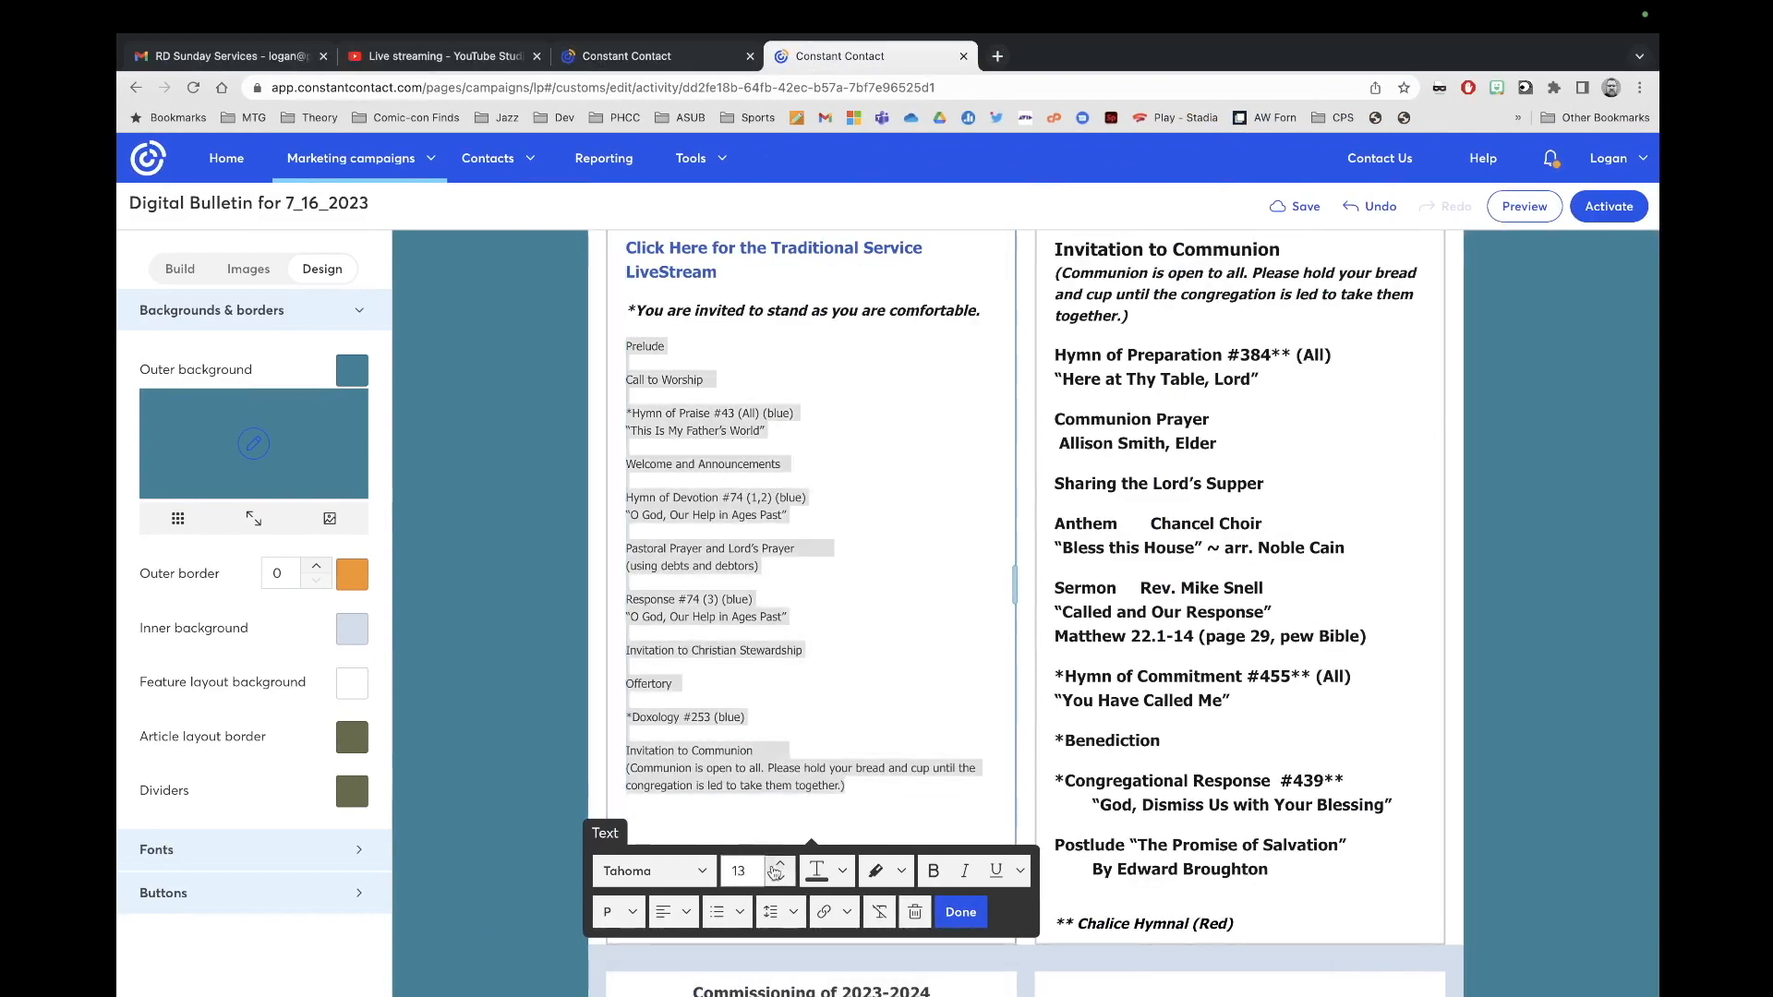
{"action": "left_click", "coordinate": [780, 862]}
{"action": "left_click", "coordinate": [780, 885]}
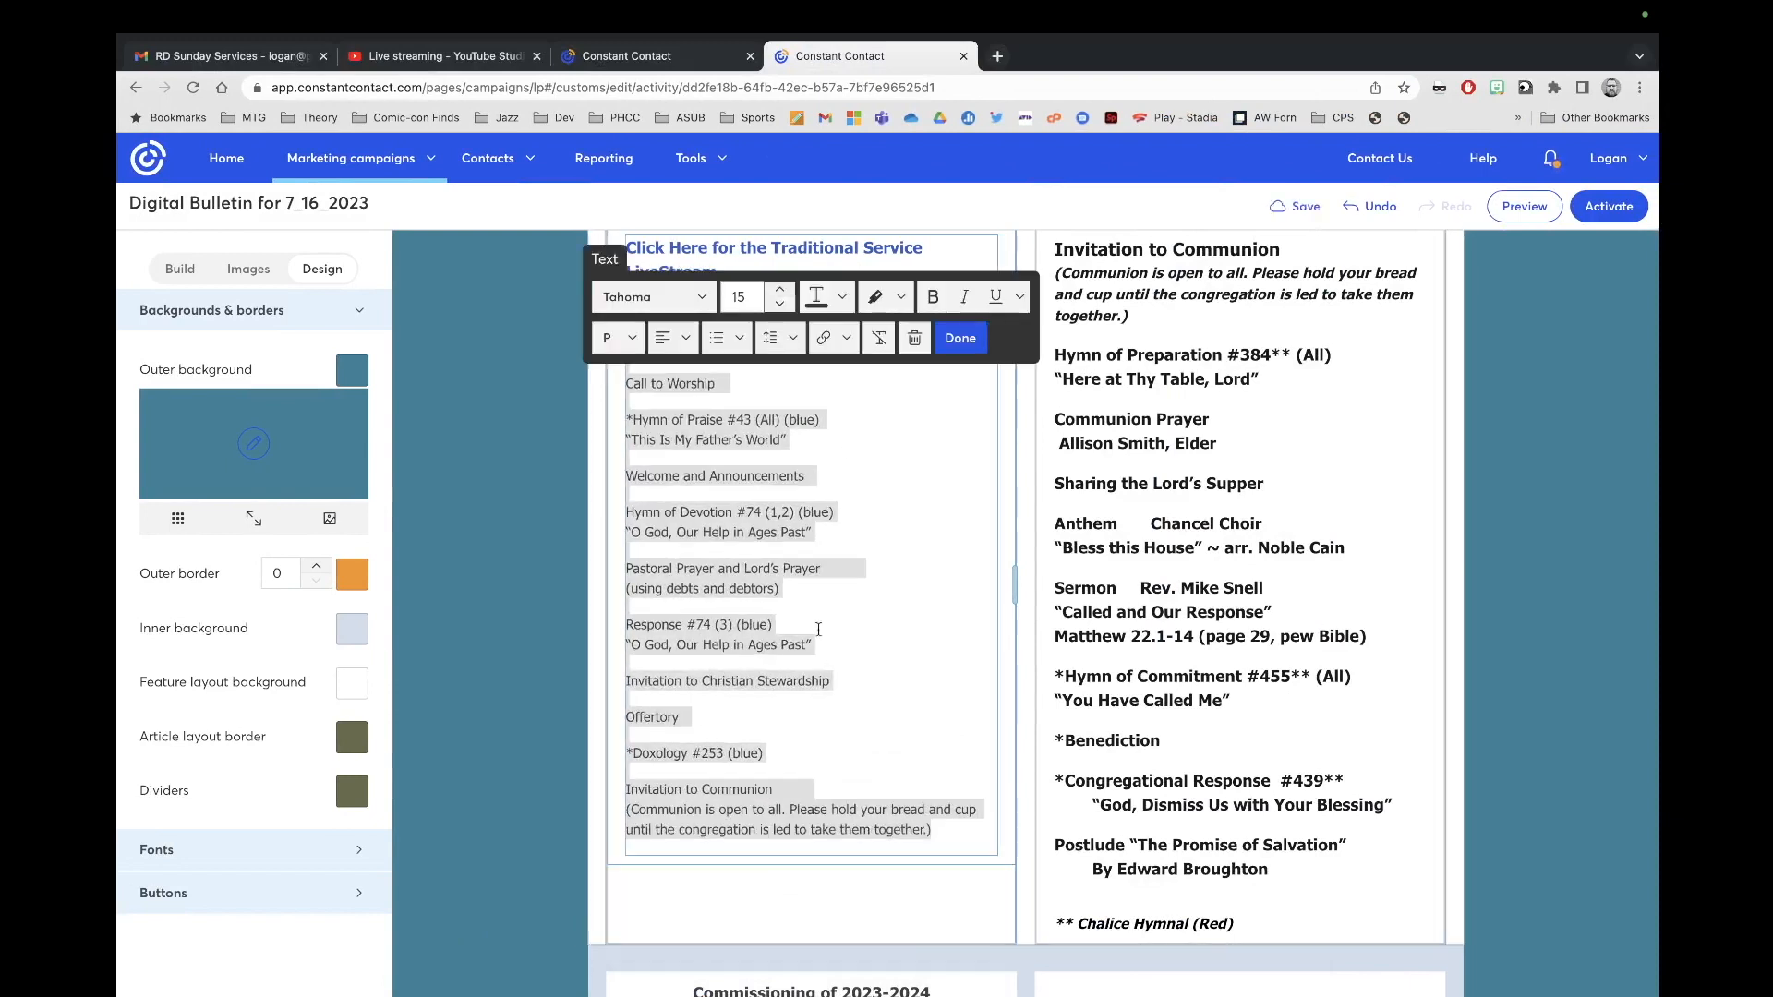
{"action": "left_click", "coordinate": [779, 289]}
{"action": "left_click", "coordinate": [780, 289]}
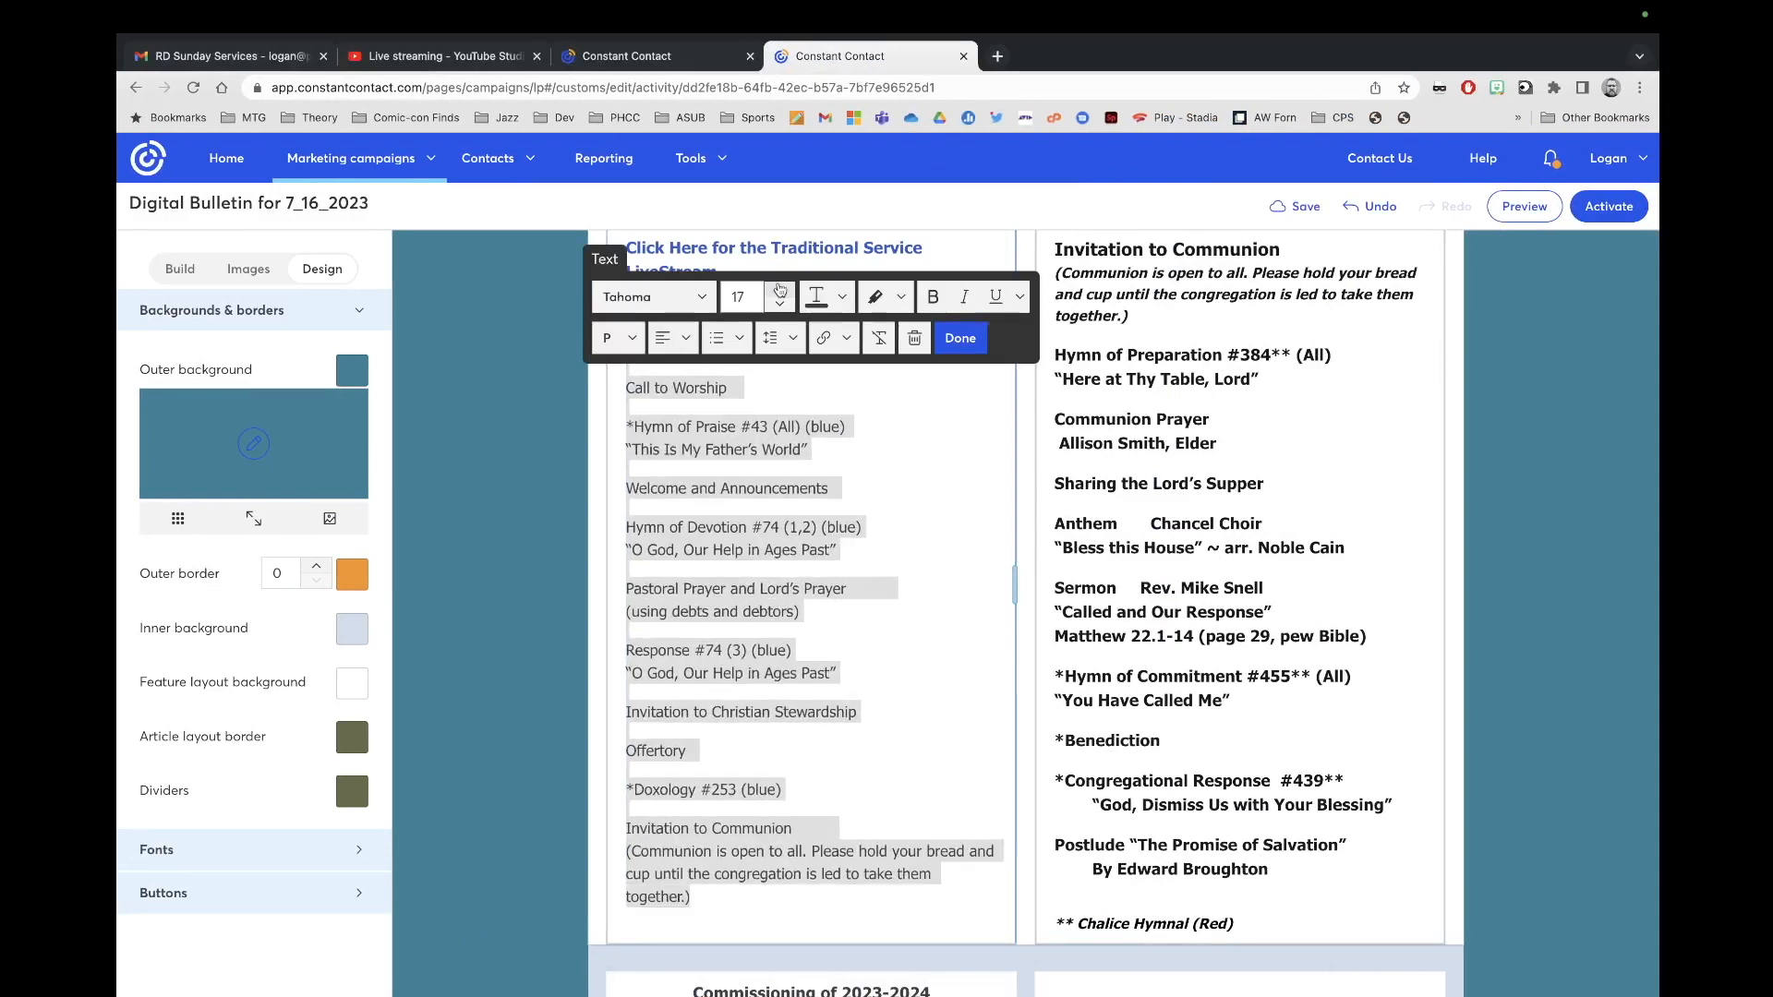
{"action": "left_click", "coordinate": [934, 297]}
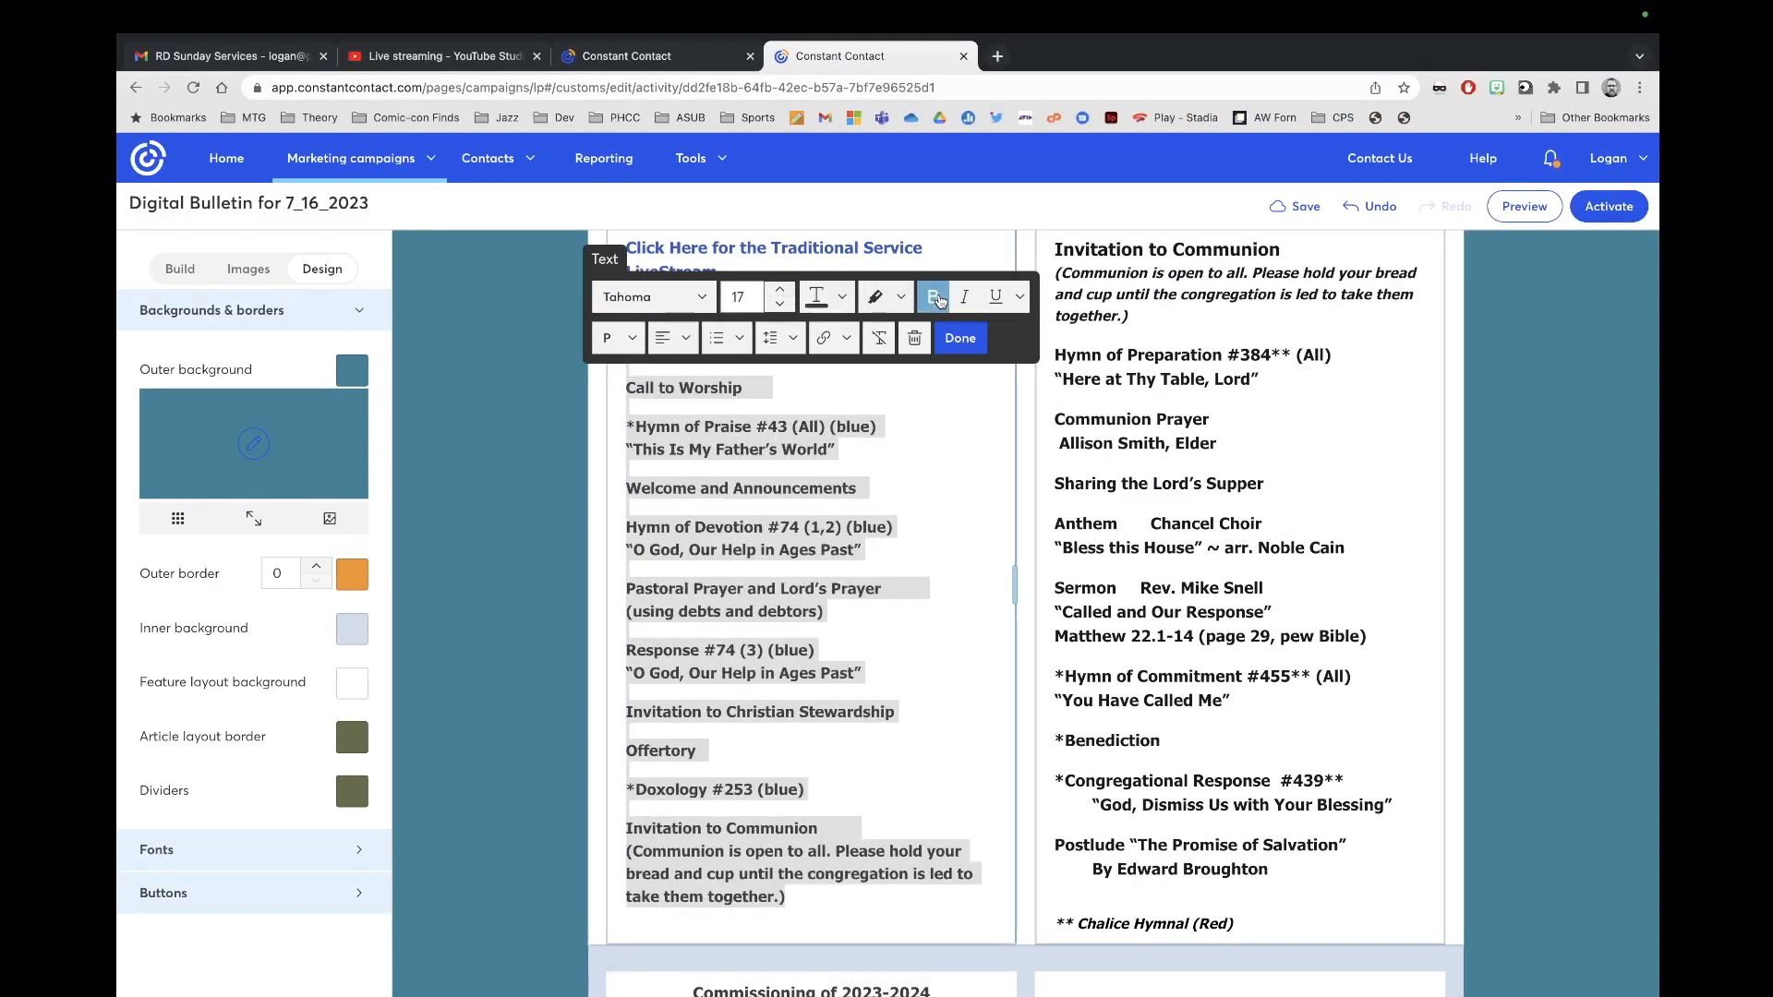
{"action": "left_click", "coordinate": [841, 298]}
{"action": "left_click", "coordinate": [1001, 389]}
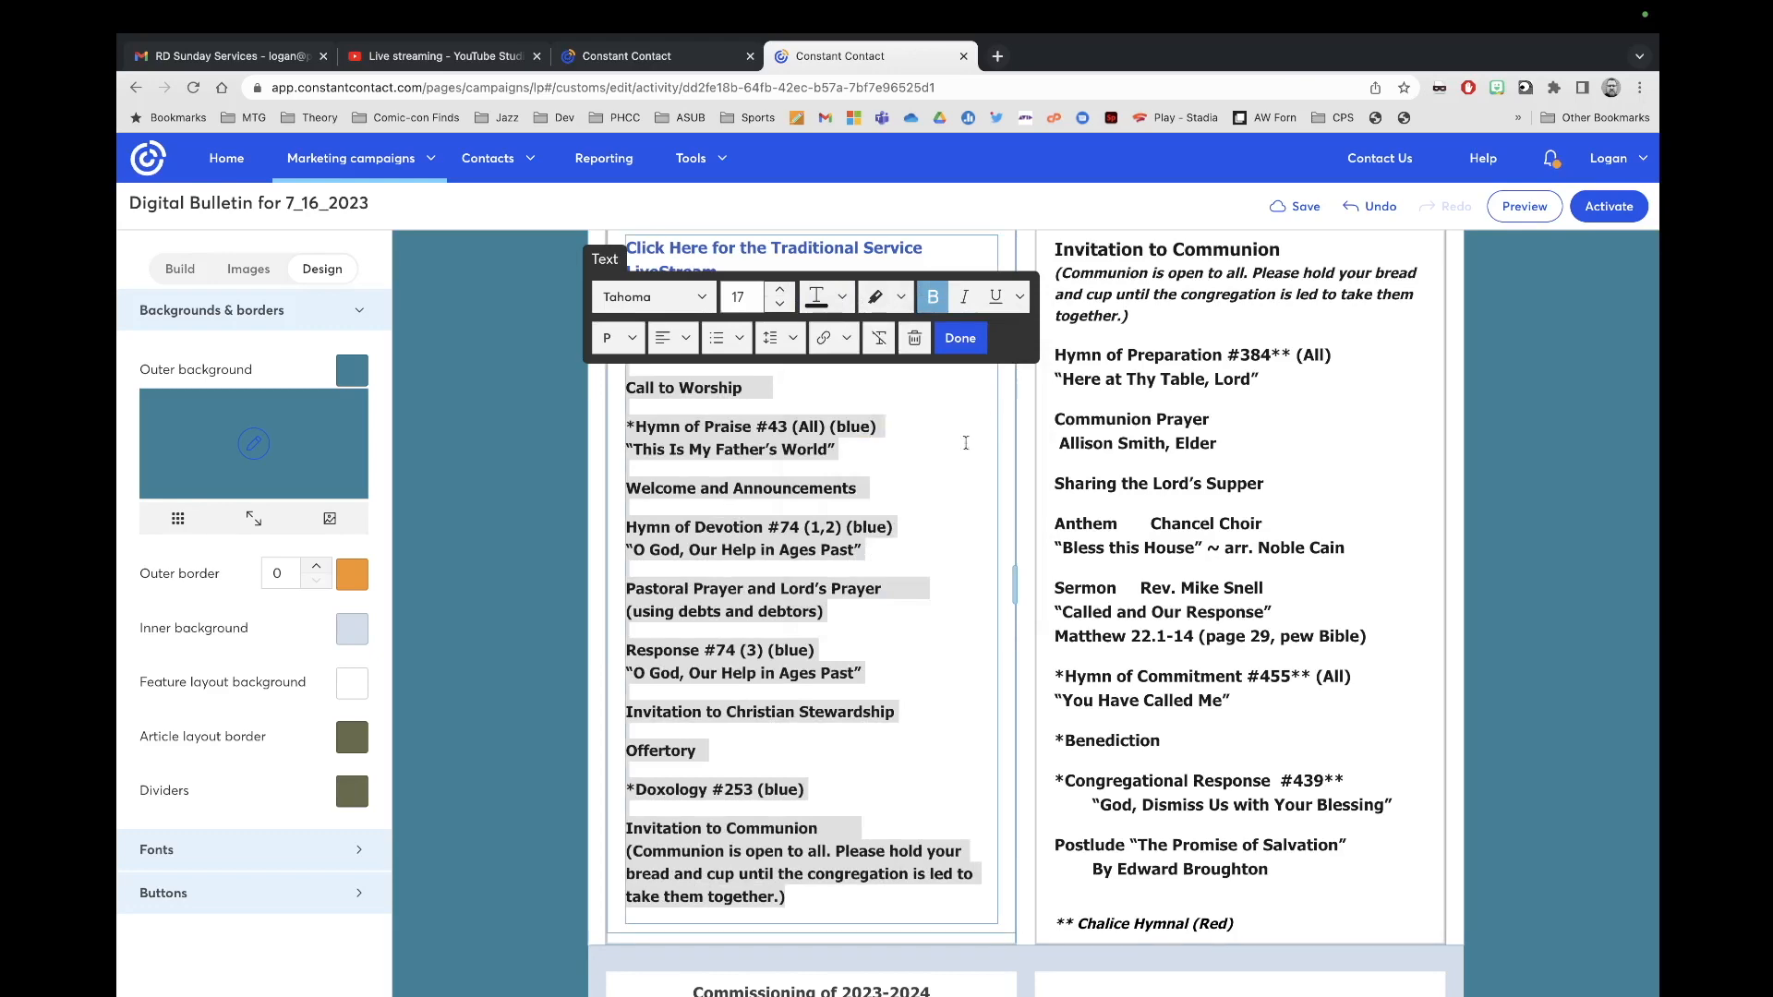
{"action": "left_click", "coordinate": [966, 443]}
Step: Set the Communion note to size 15 italic
{"action": "scroll", "coordinate": [890, 641], "scroll_direction": "up", "scroll_amount": 3}
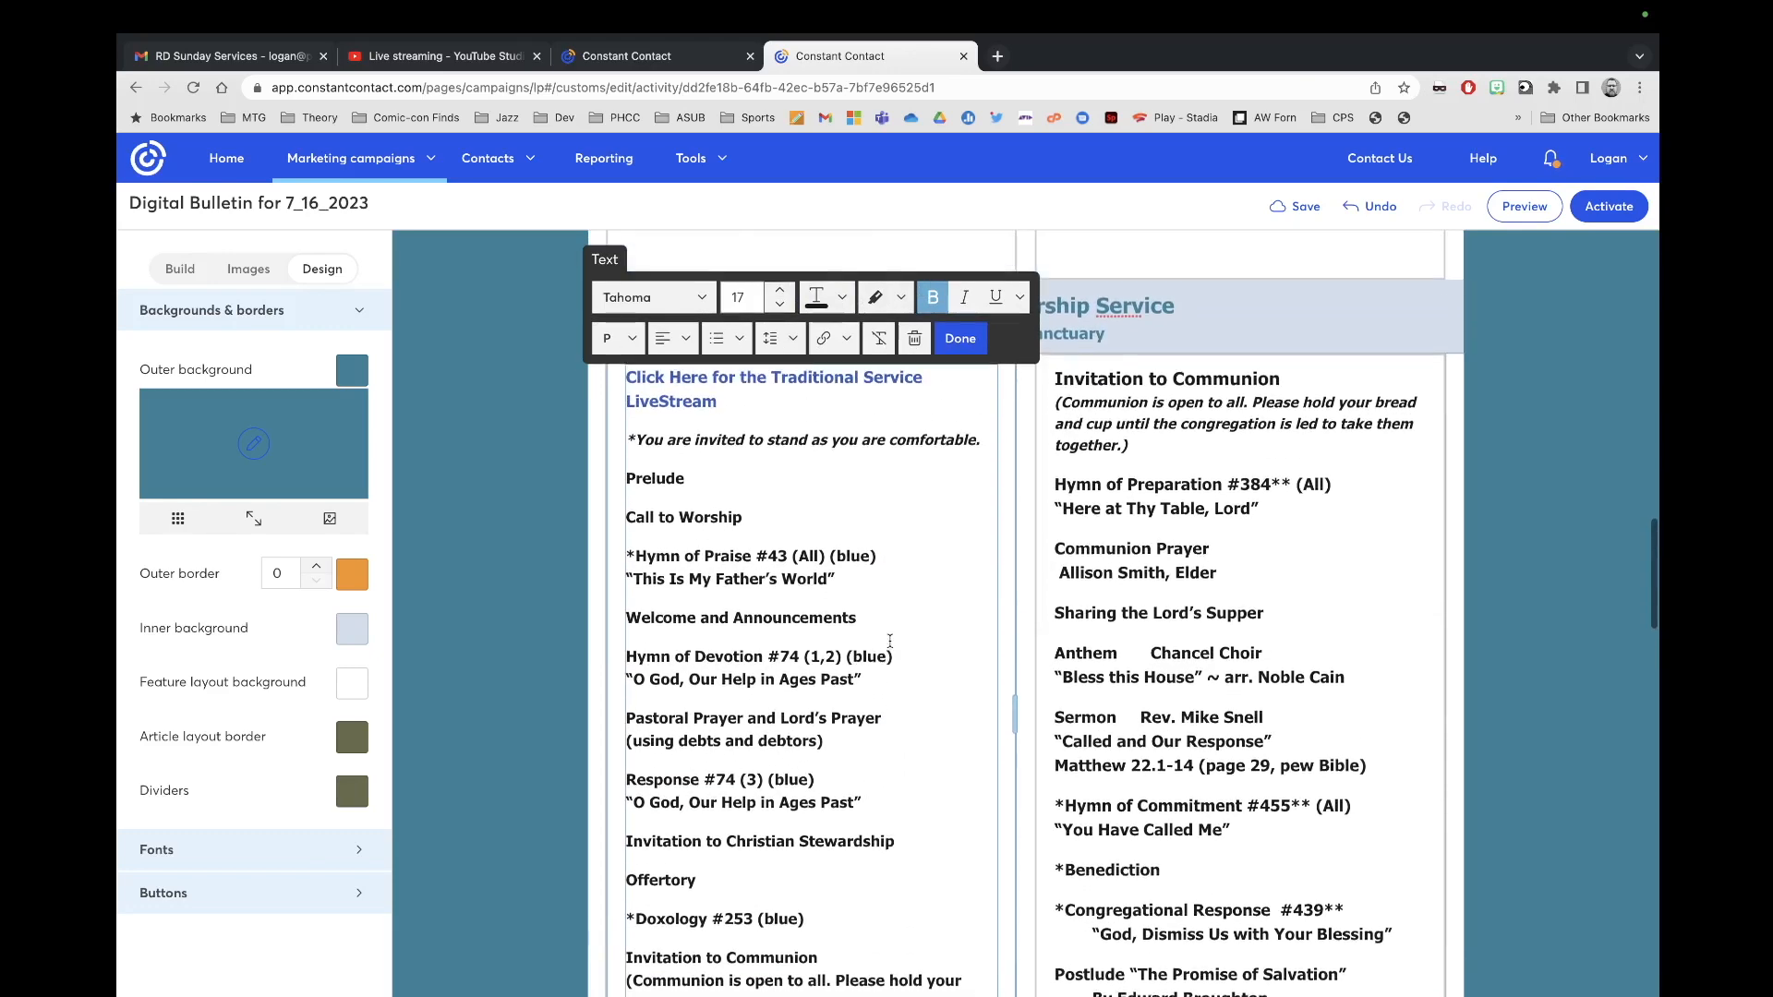
{"action": "scroll", "coordinate": [890, 641], "scroll_direction": "down", "scroll_amount": 2}
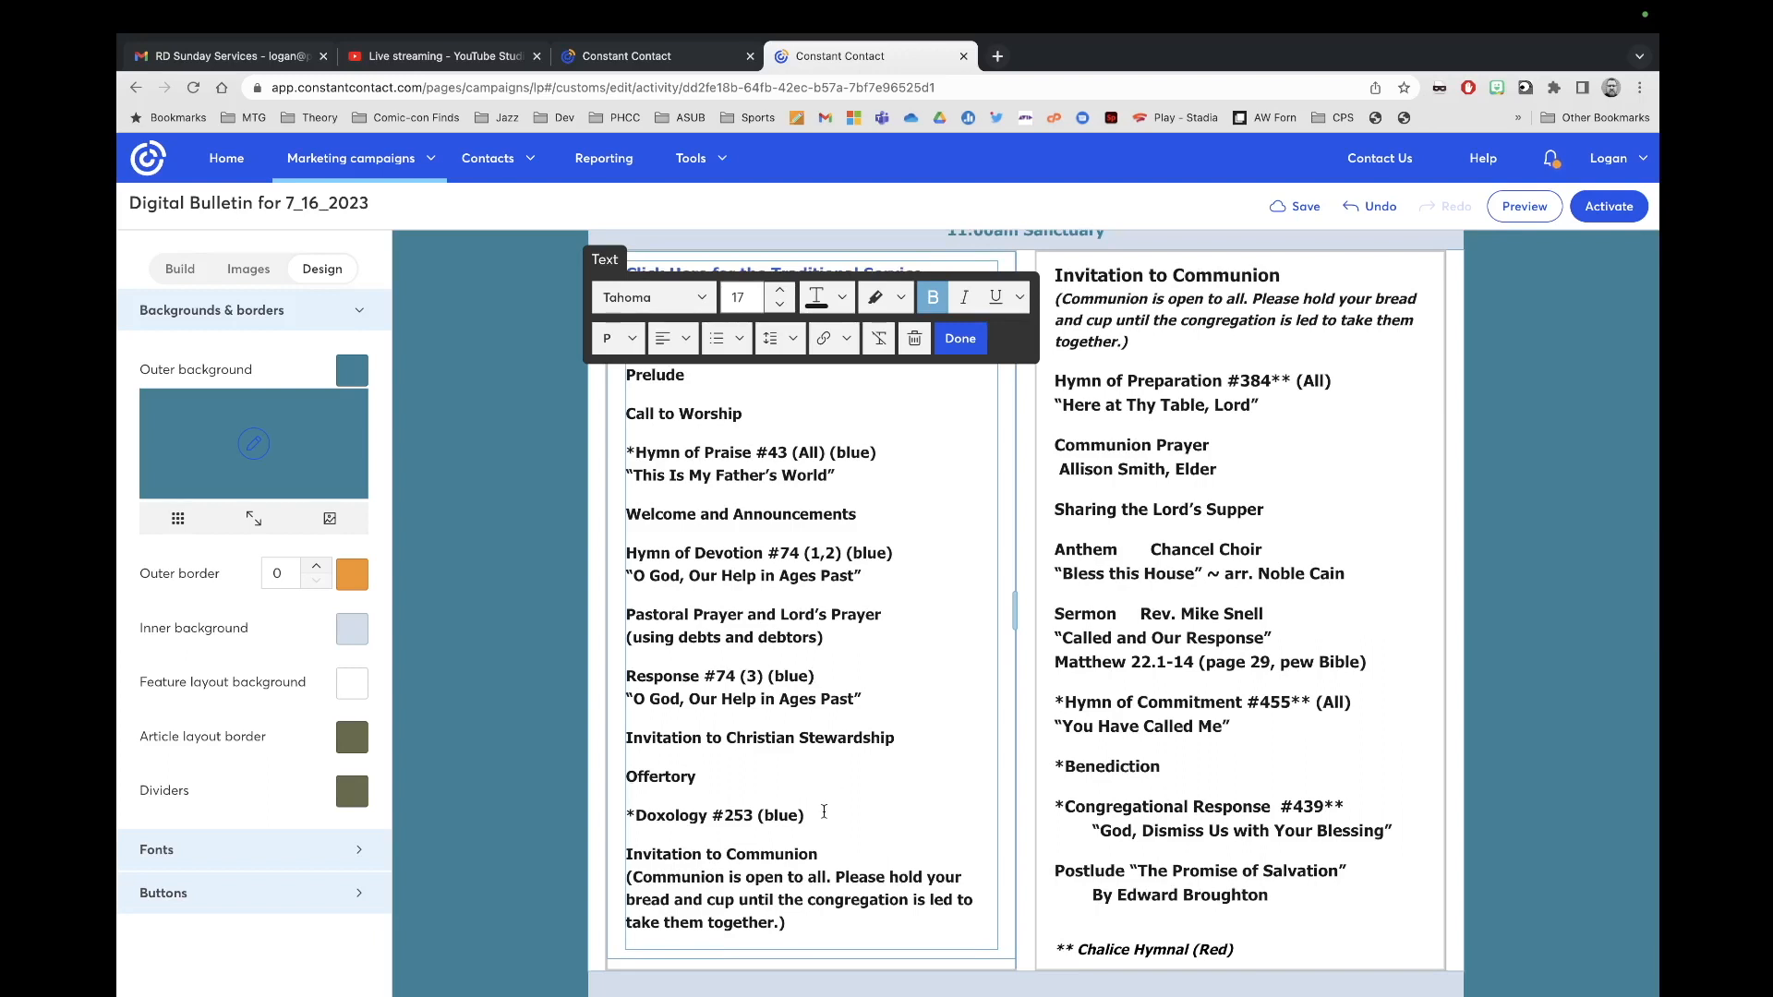
{"action": "left_click_drag", "start_coordinate": [787, 922], "coordinate": [600, 877]}
{"action": "left_click", "coordinate": [768, 305]}
{"action": "left_click", "coordinate": [769, 305]}
{"action": "left_click", "coordinate": [964, 296]}
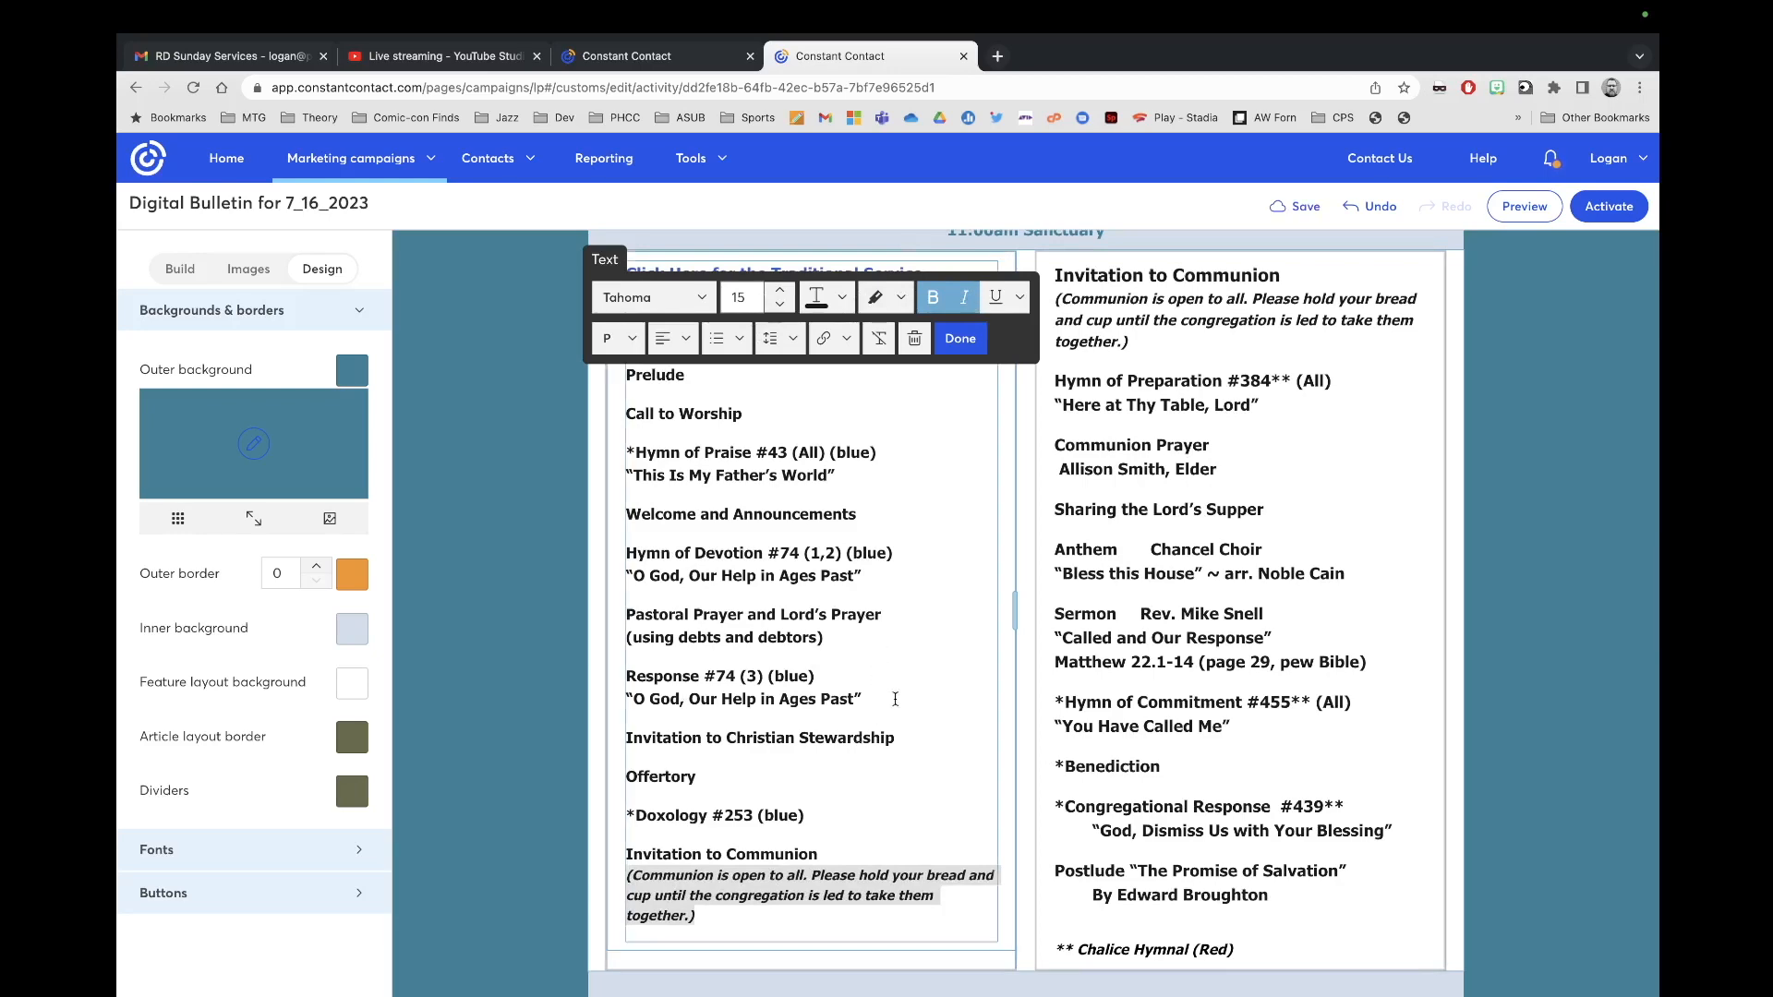
{"action": "scroll", "coordinate": [895, 699], "scroll_direction": "up", "scroll_amount": 2}
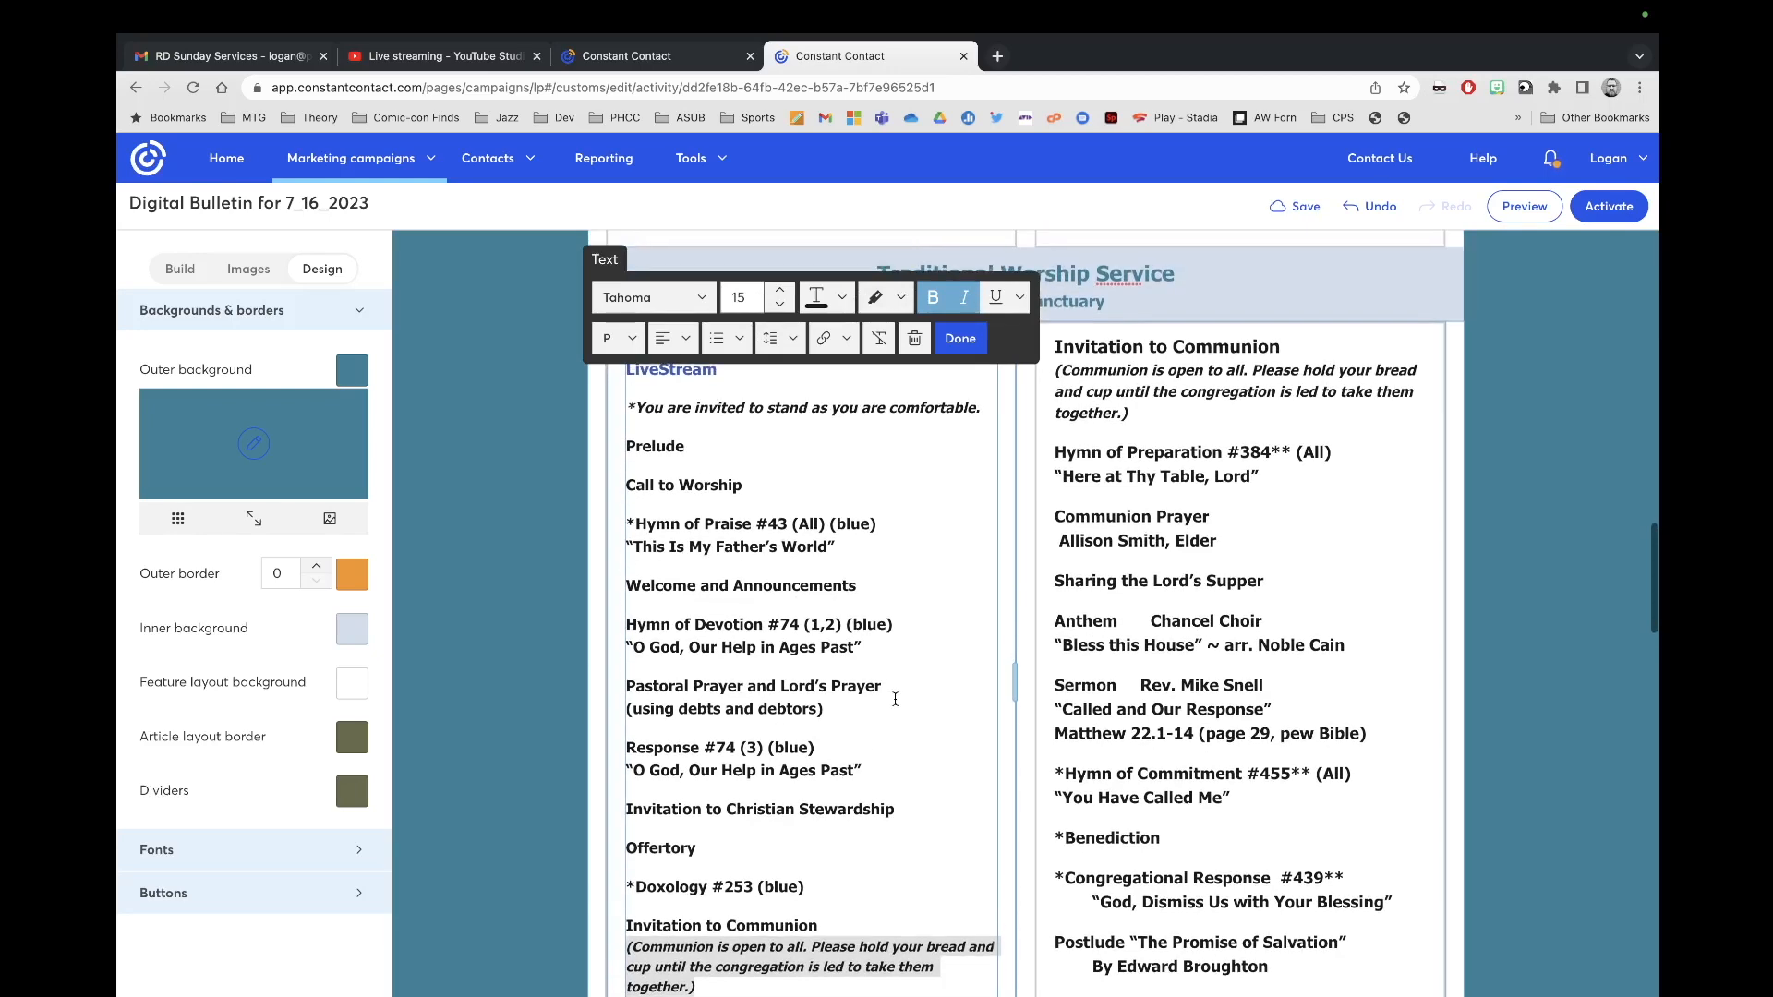
{"action": "scroll", "coordinate": [894, 699], "scroll_direction": "up", "scroll_amount": 1}
{"action": "scroll", "coordinate": [894, 699], "scroll_direction": "down", "scroll_amount": 2}
Step: Copy the third-column service order from the Word bulletin
{"action": "key", "text": "ctrl+Left"}
{"action": "key", "text": "ctrl+Right"}
{"action": "key", "text": "ctrl+Right"}
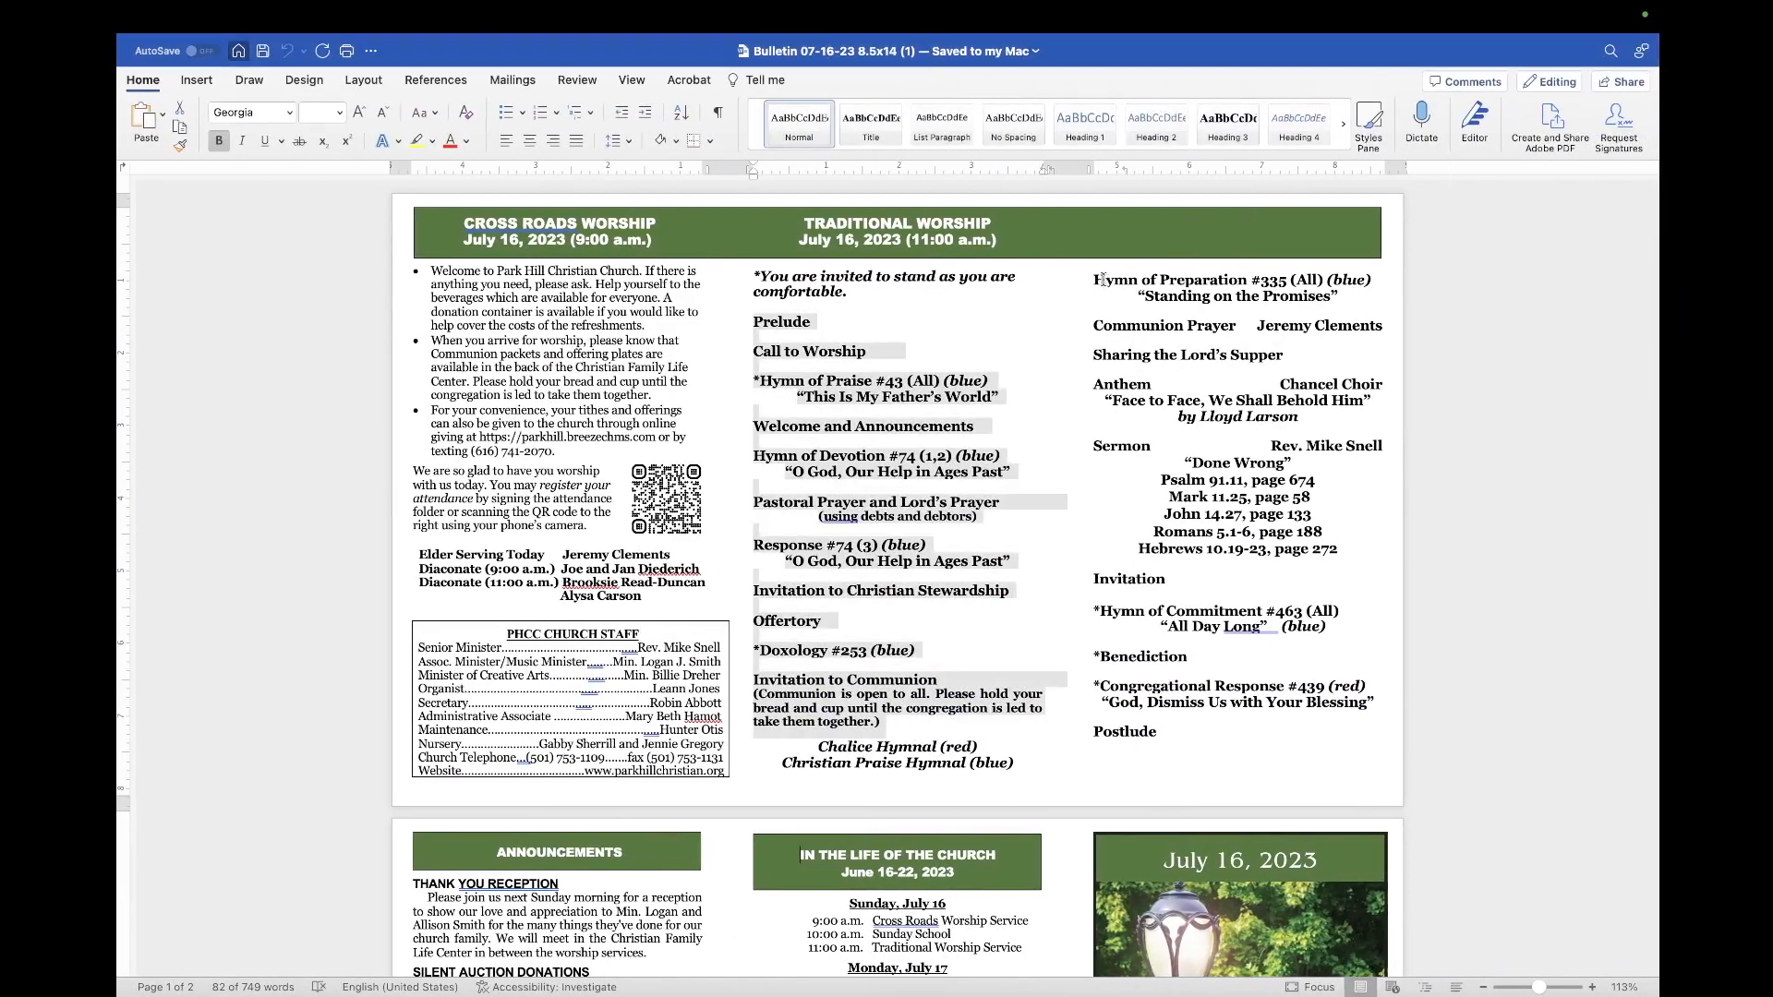
{"action": "left_click_drag", "start_coordinate": [1096, 279], "coordinate": [1330, 738]}
{"action": "right_click", "coordinate": [1247, 706]}
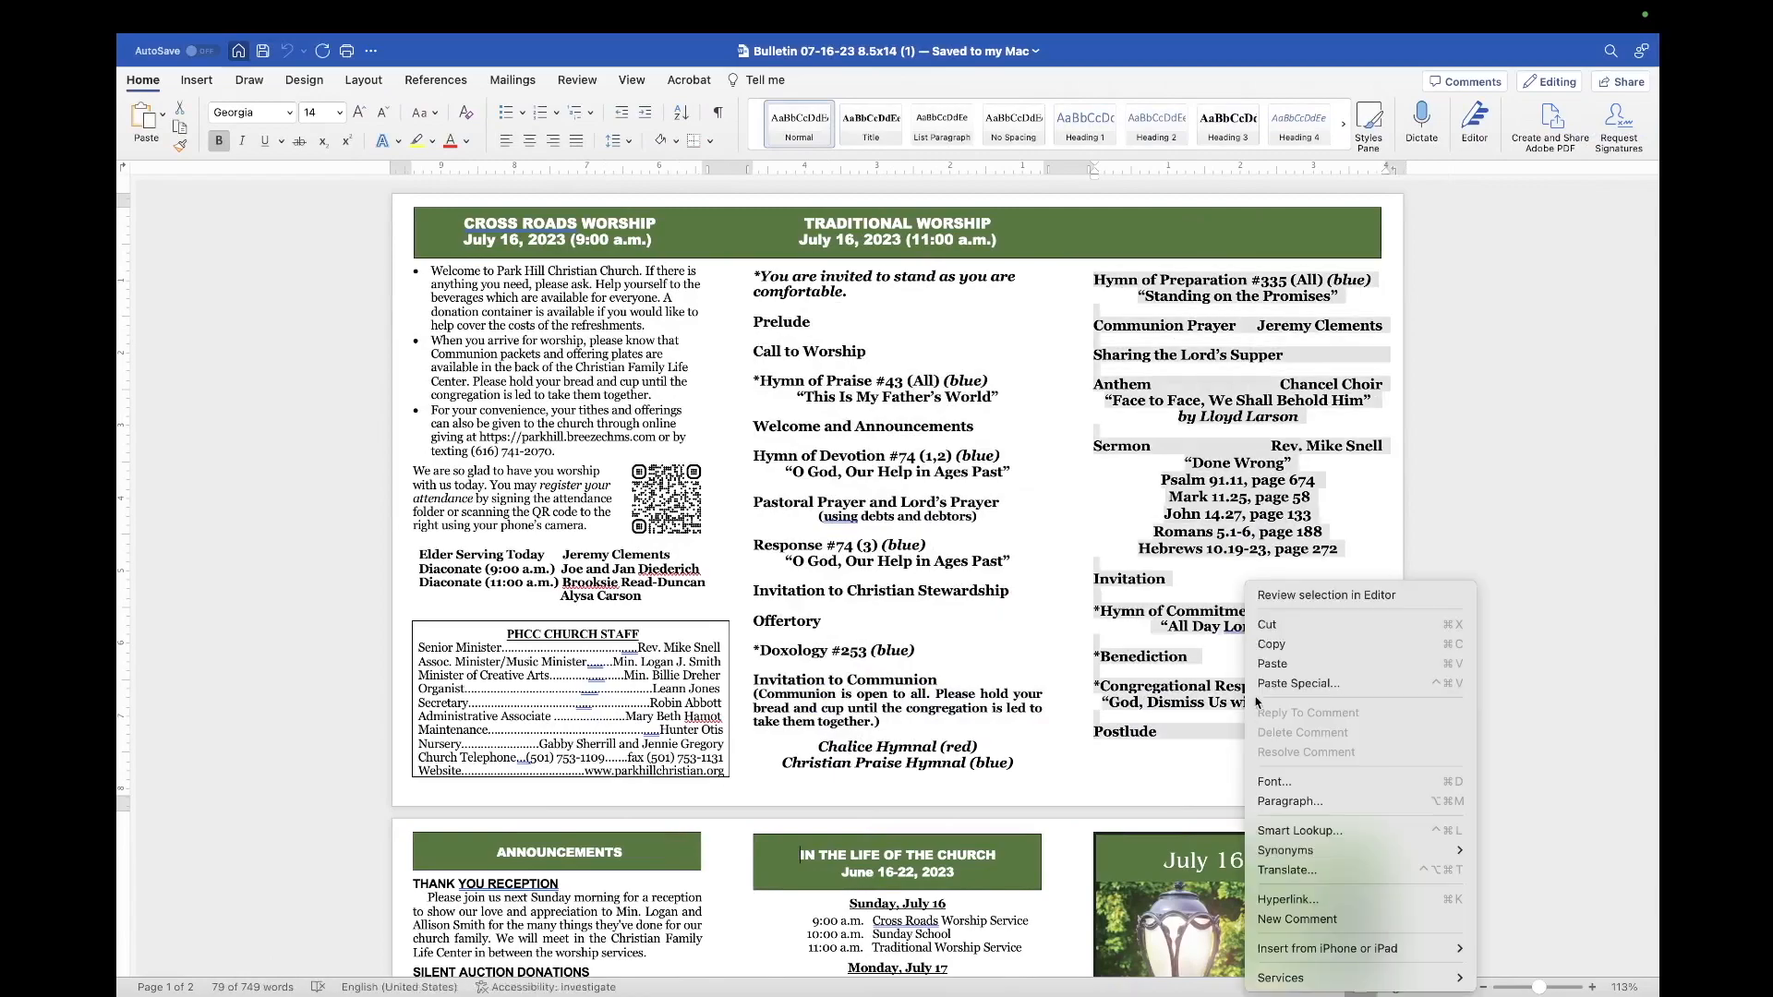
{"action": "left_click", "coordinate": [1300, 648]}
{"action": "key", "text": "ctrl+Left"}
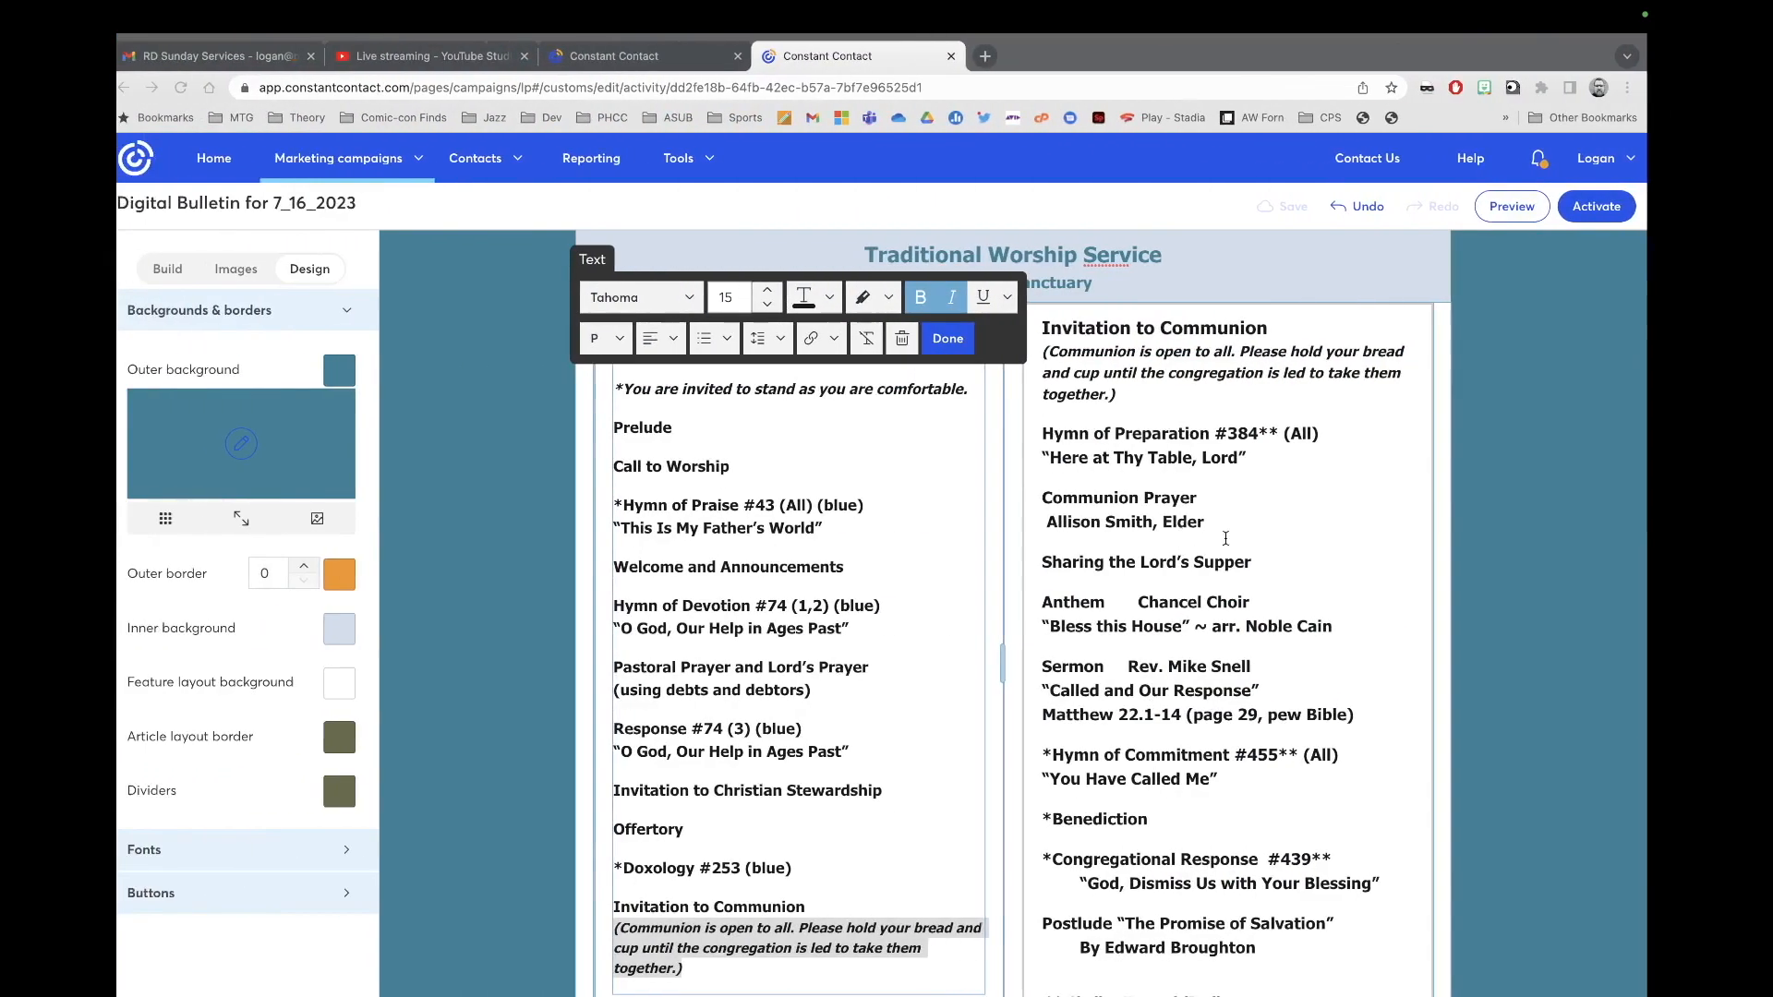
Step: Paste the July 16 service order into the right column, swapping in the Chalice and Christian Praise Hymnal lines
{"action": "left_click_drag", "start_coordinate": [1280, 948], "coordinate": [1050, 328]}
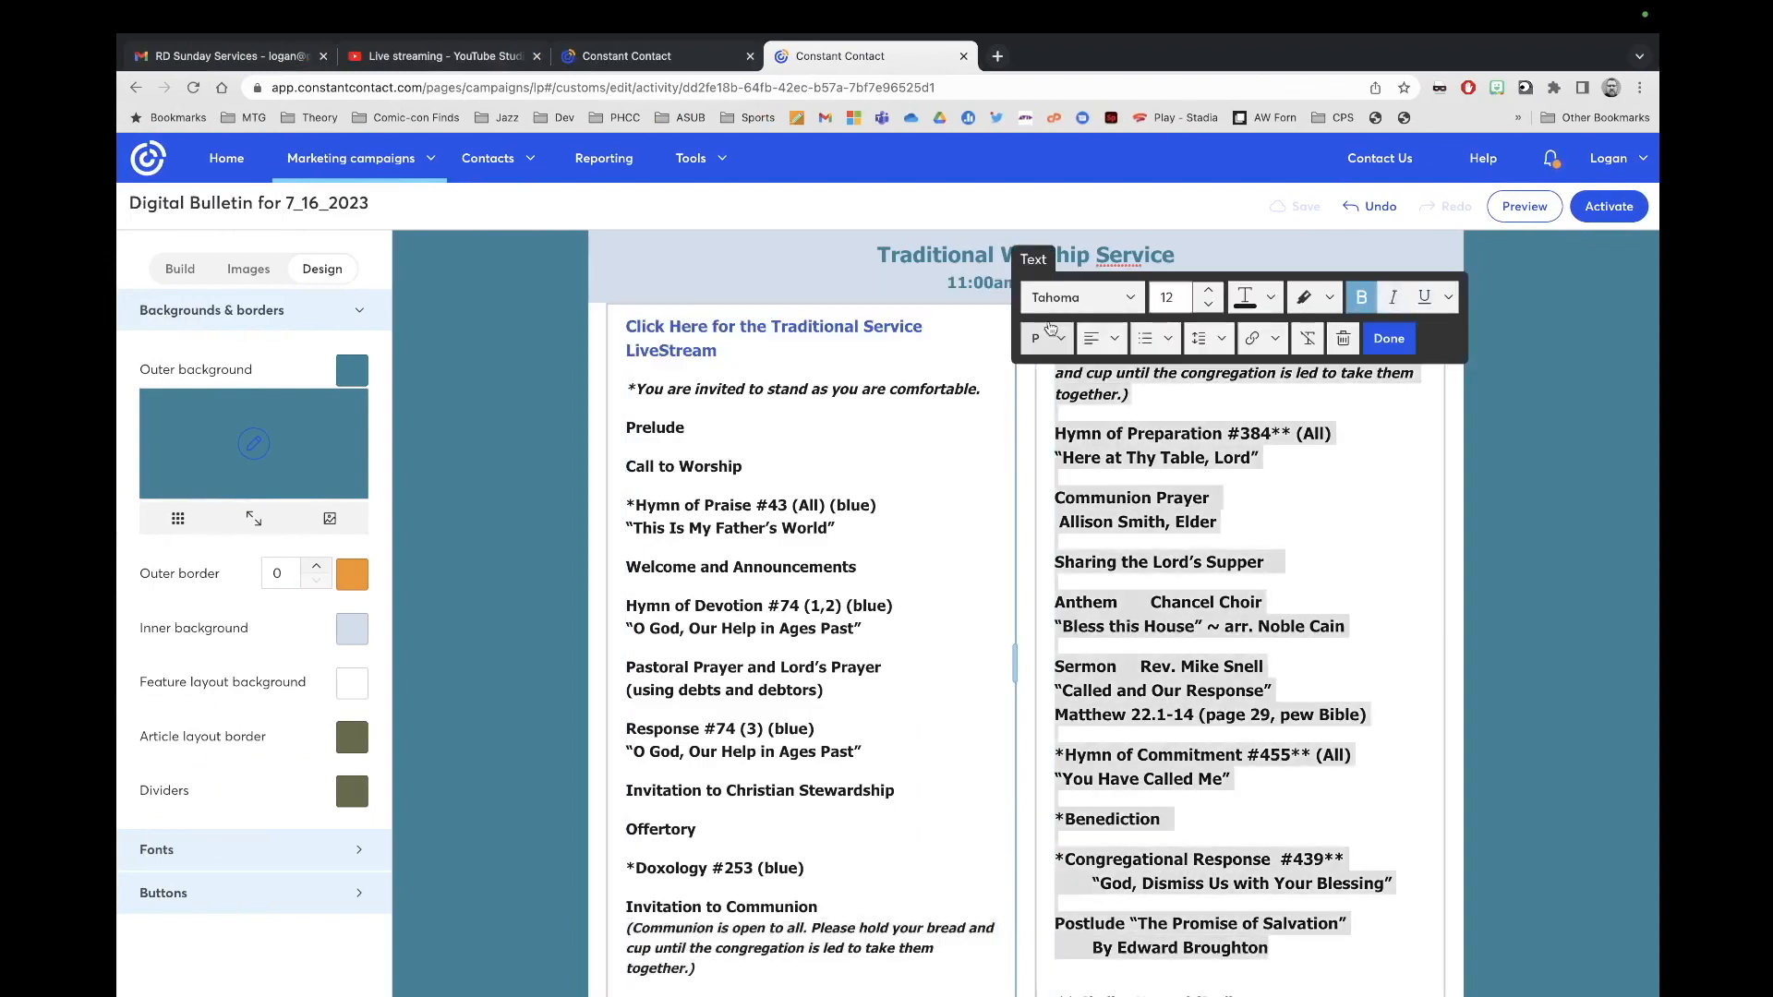
{"action": "key", "text": "super+v"}
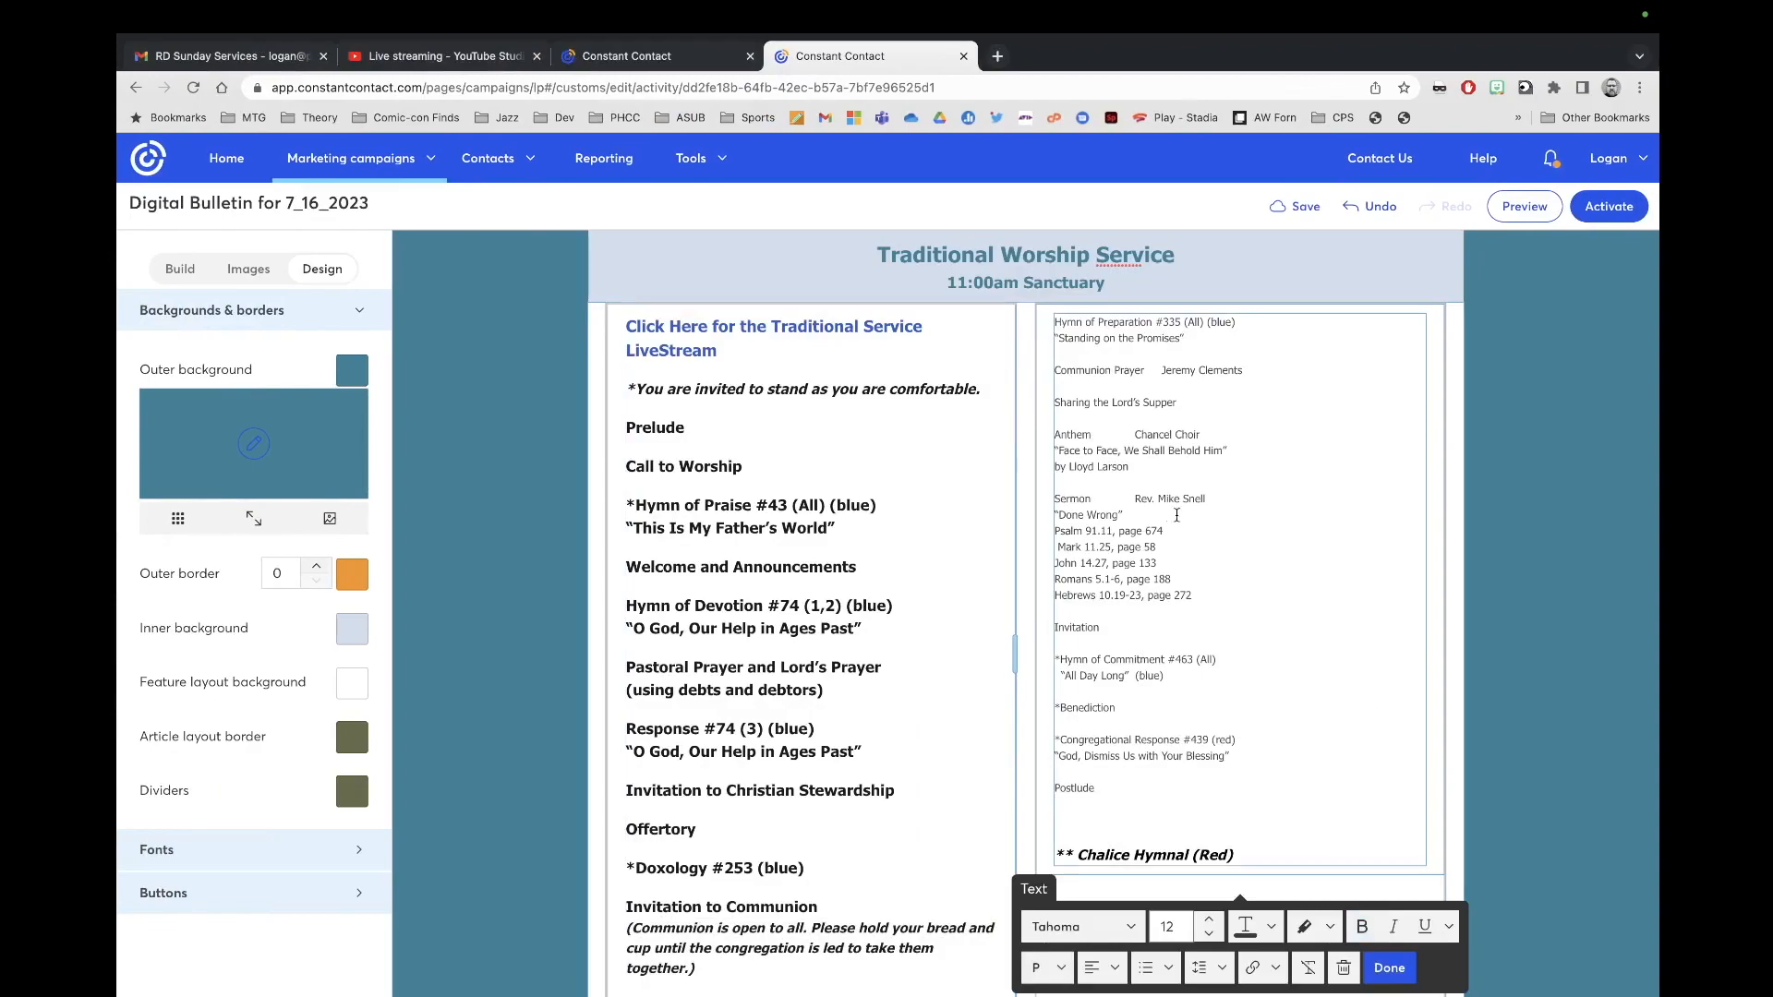
{"action": "key", "text": "ctrl+Left"}
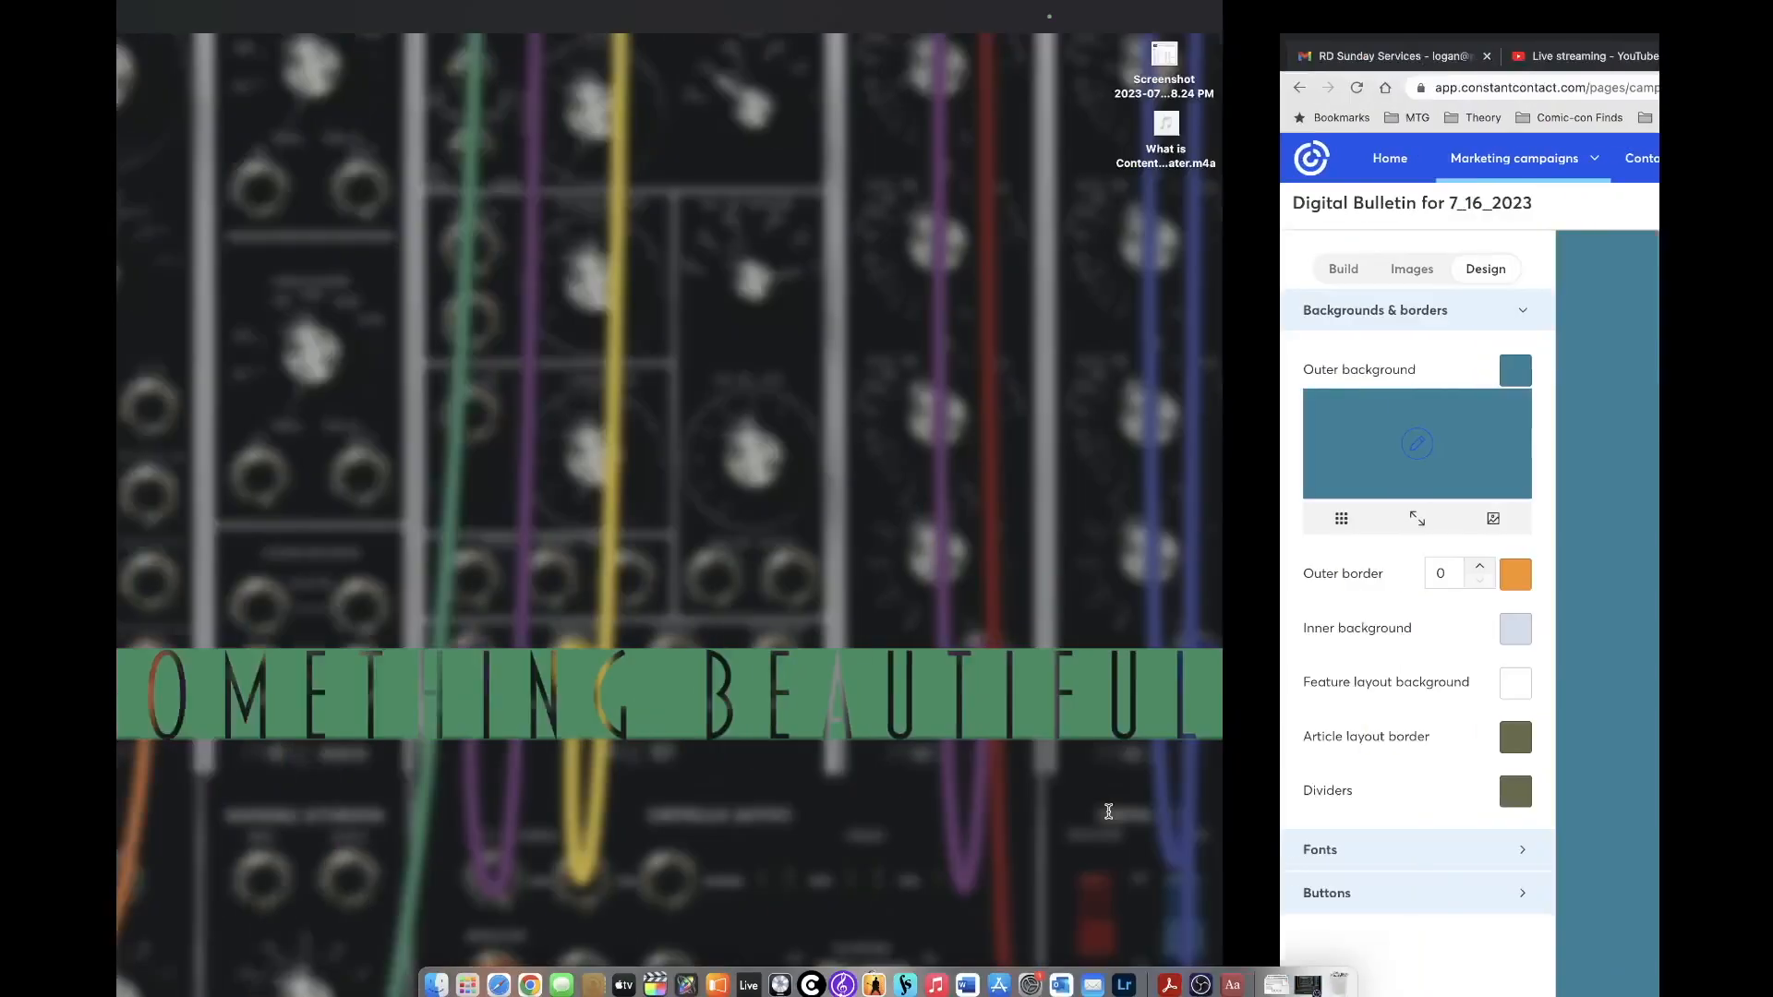
{"action": "key", "text": "ctrl+Right"}
{"action": "key", "text": "ctrl+Right"}
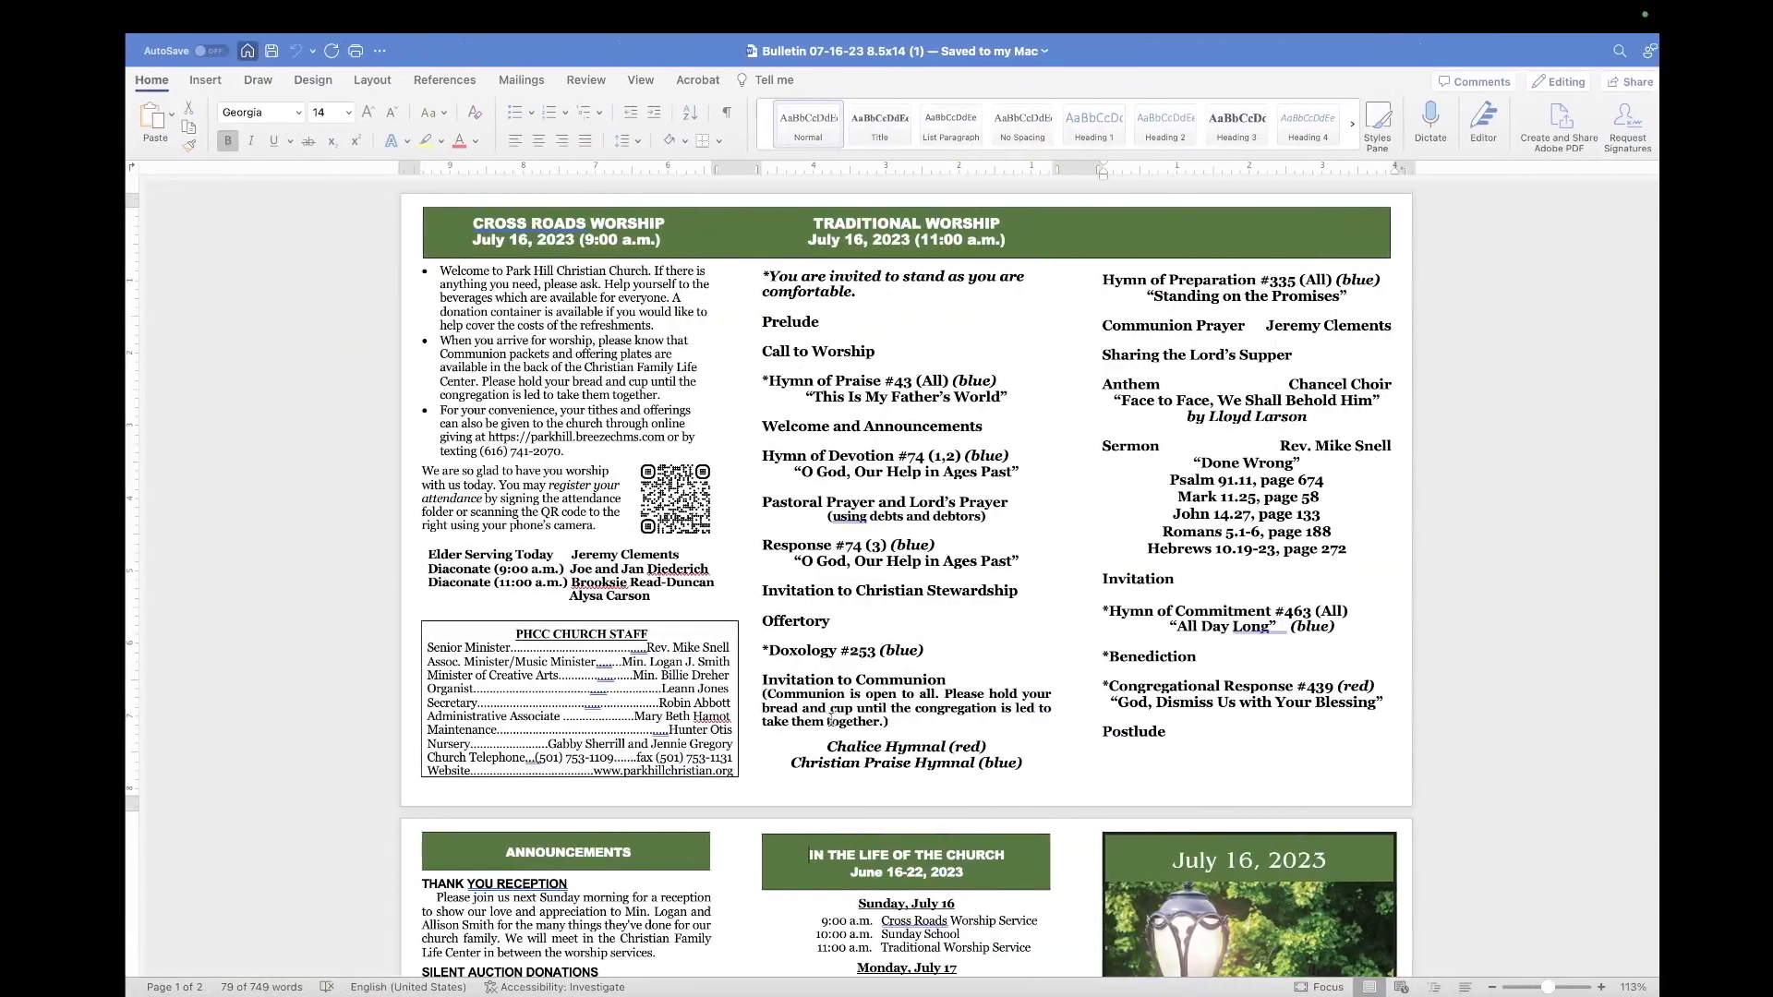
{"action": "left_click_drag", "start_coordinate": [1012, 770], "coordinate": [826, 738]}
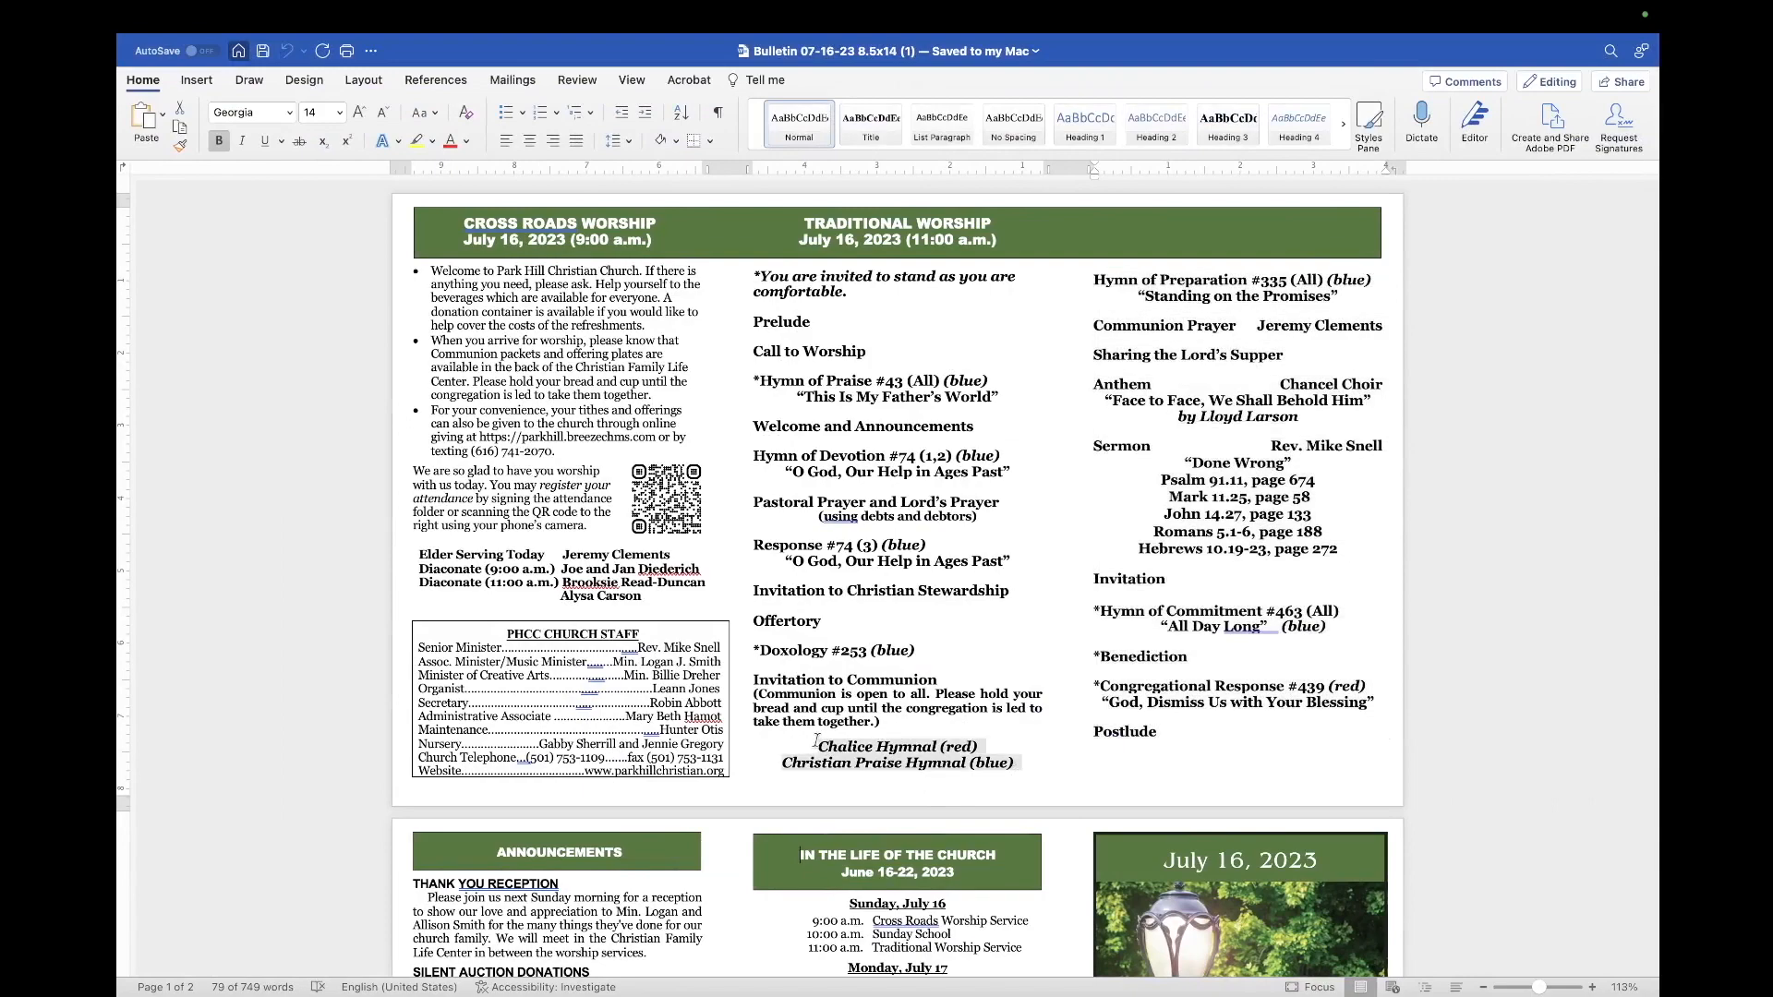
{"action": "key", "text": "ctrl+Left"}
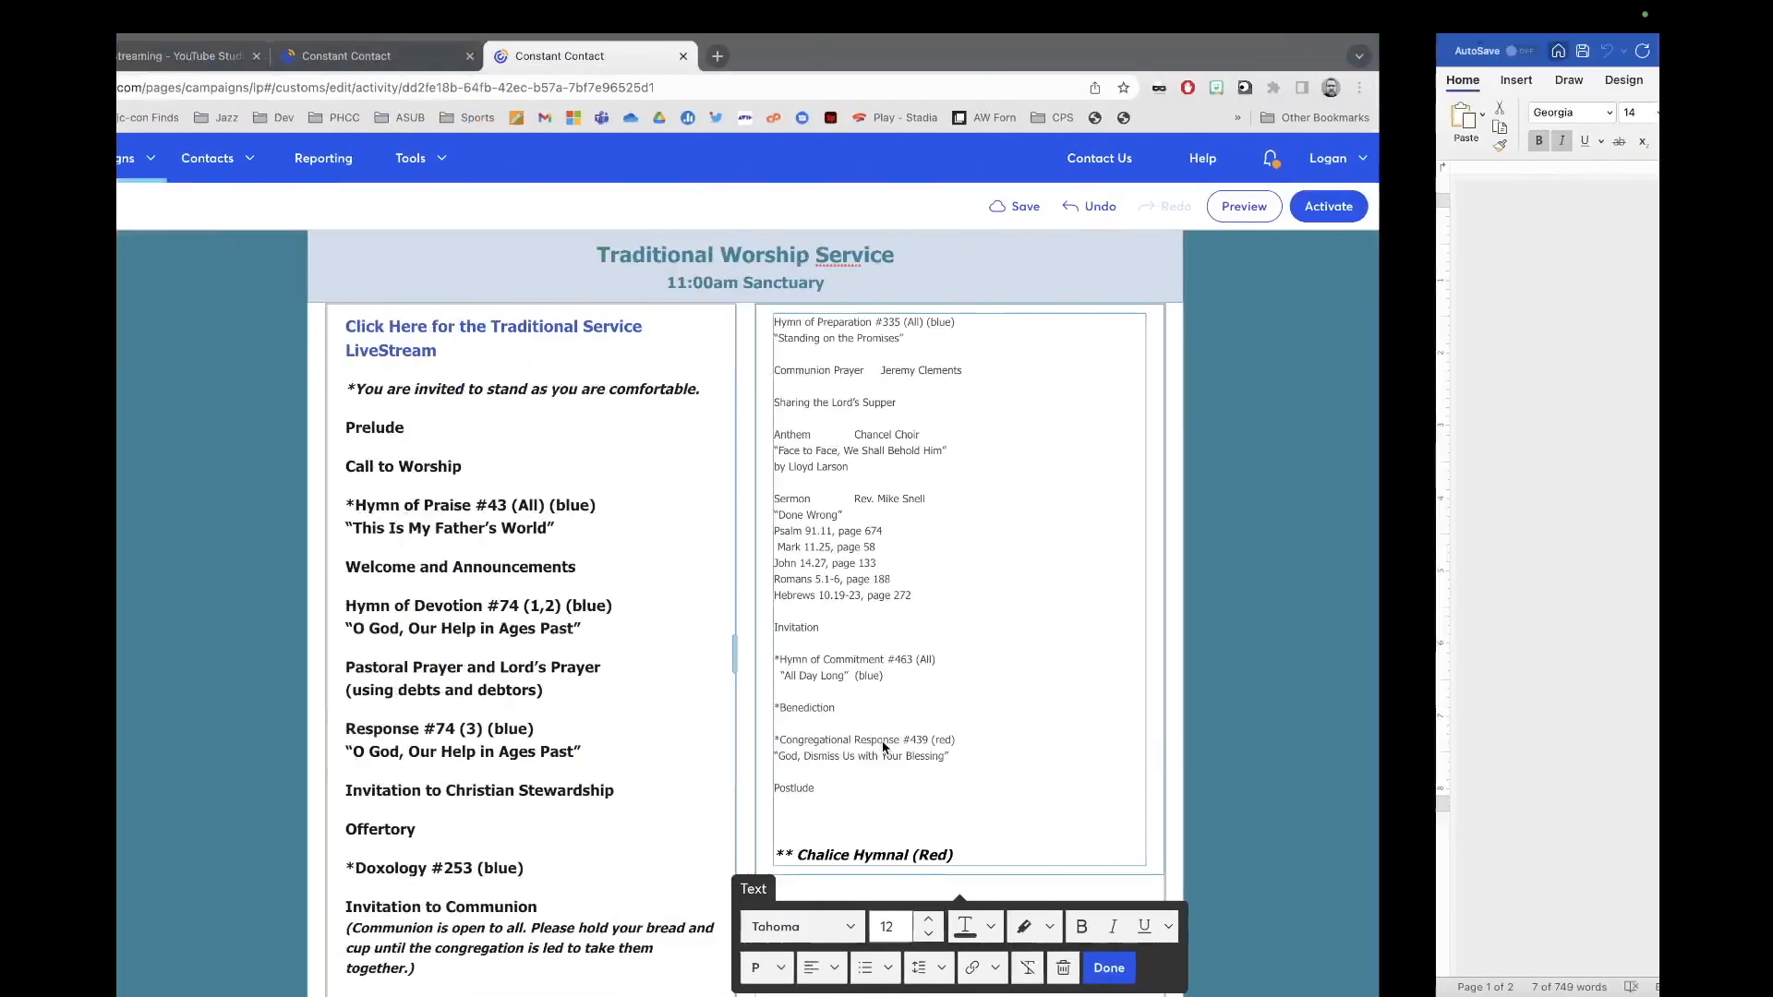
{"action": "left_click_drag", "start_coordinate": [1244, 847], "coordinate": [1039, 847]}
{"action": "key", "text": "BackSpace"}
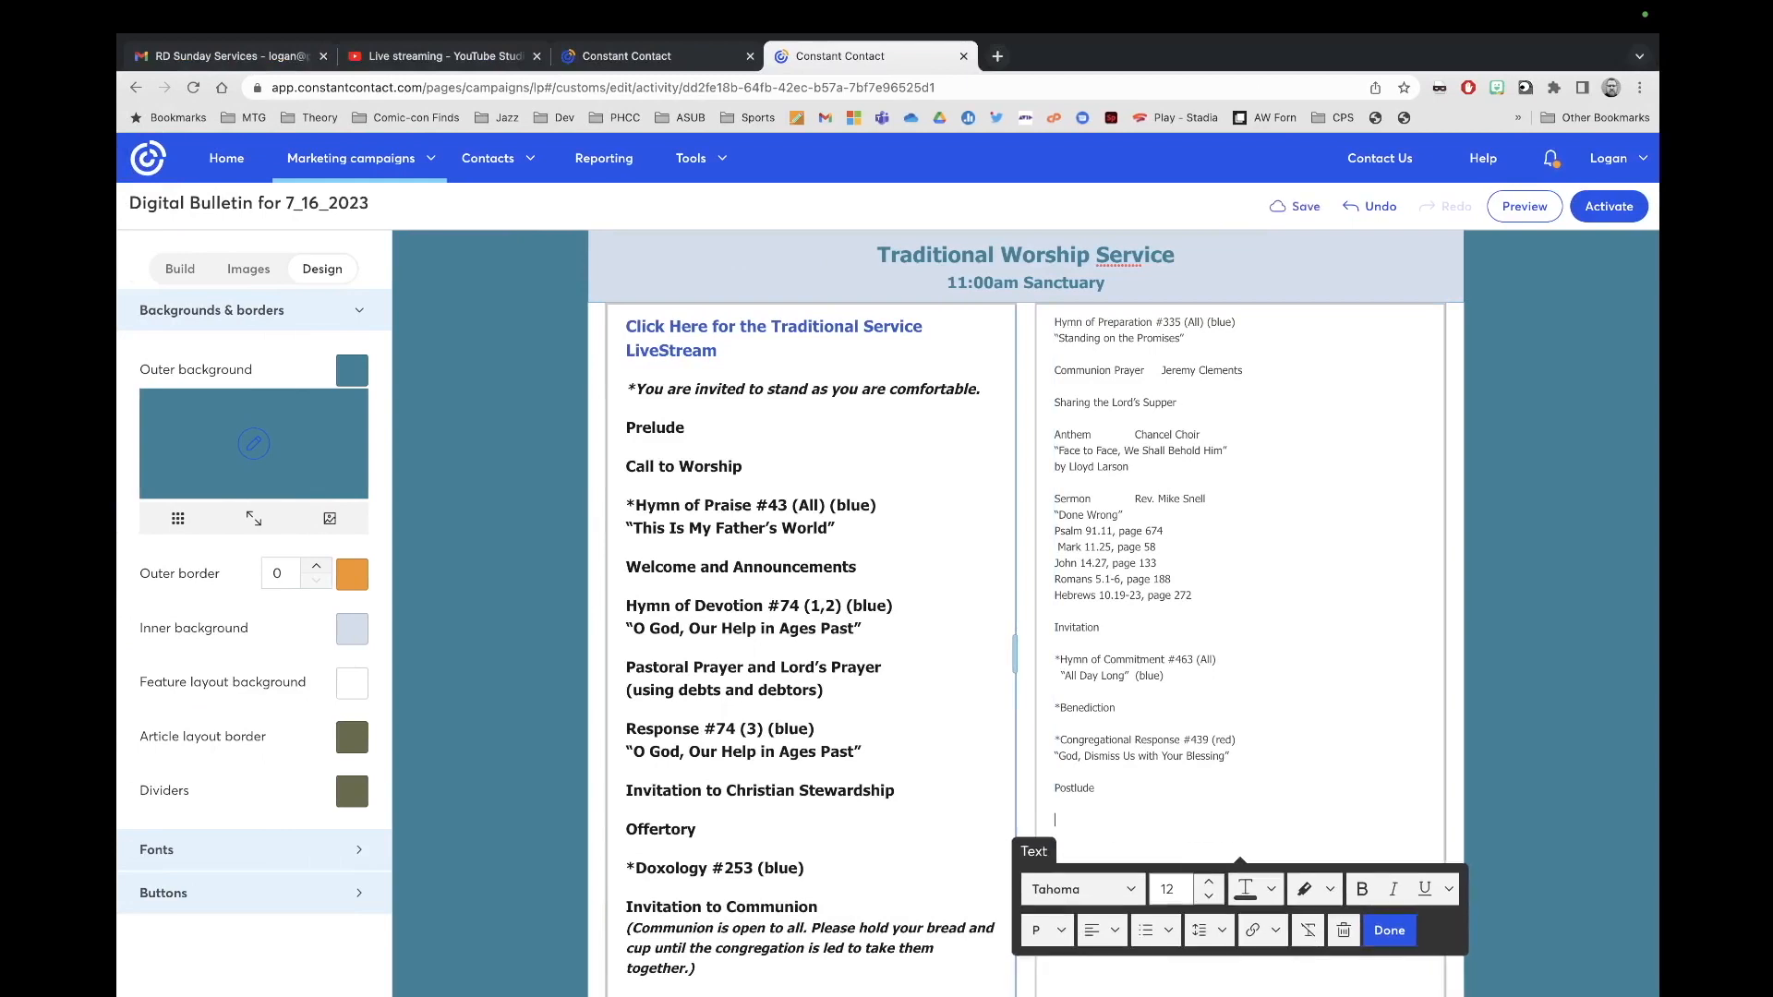
{"action": "key", "text": "super+v"}
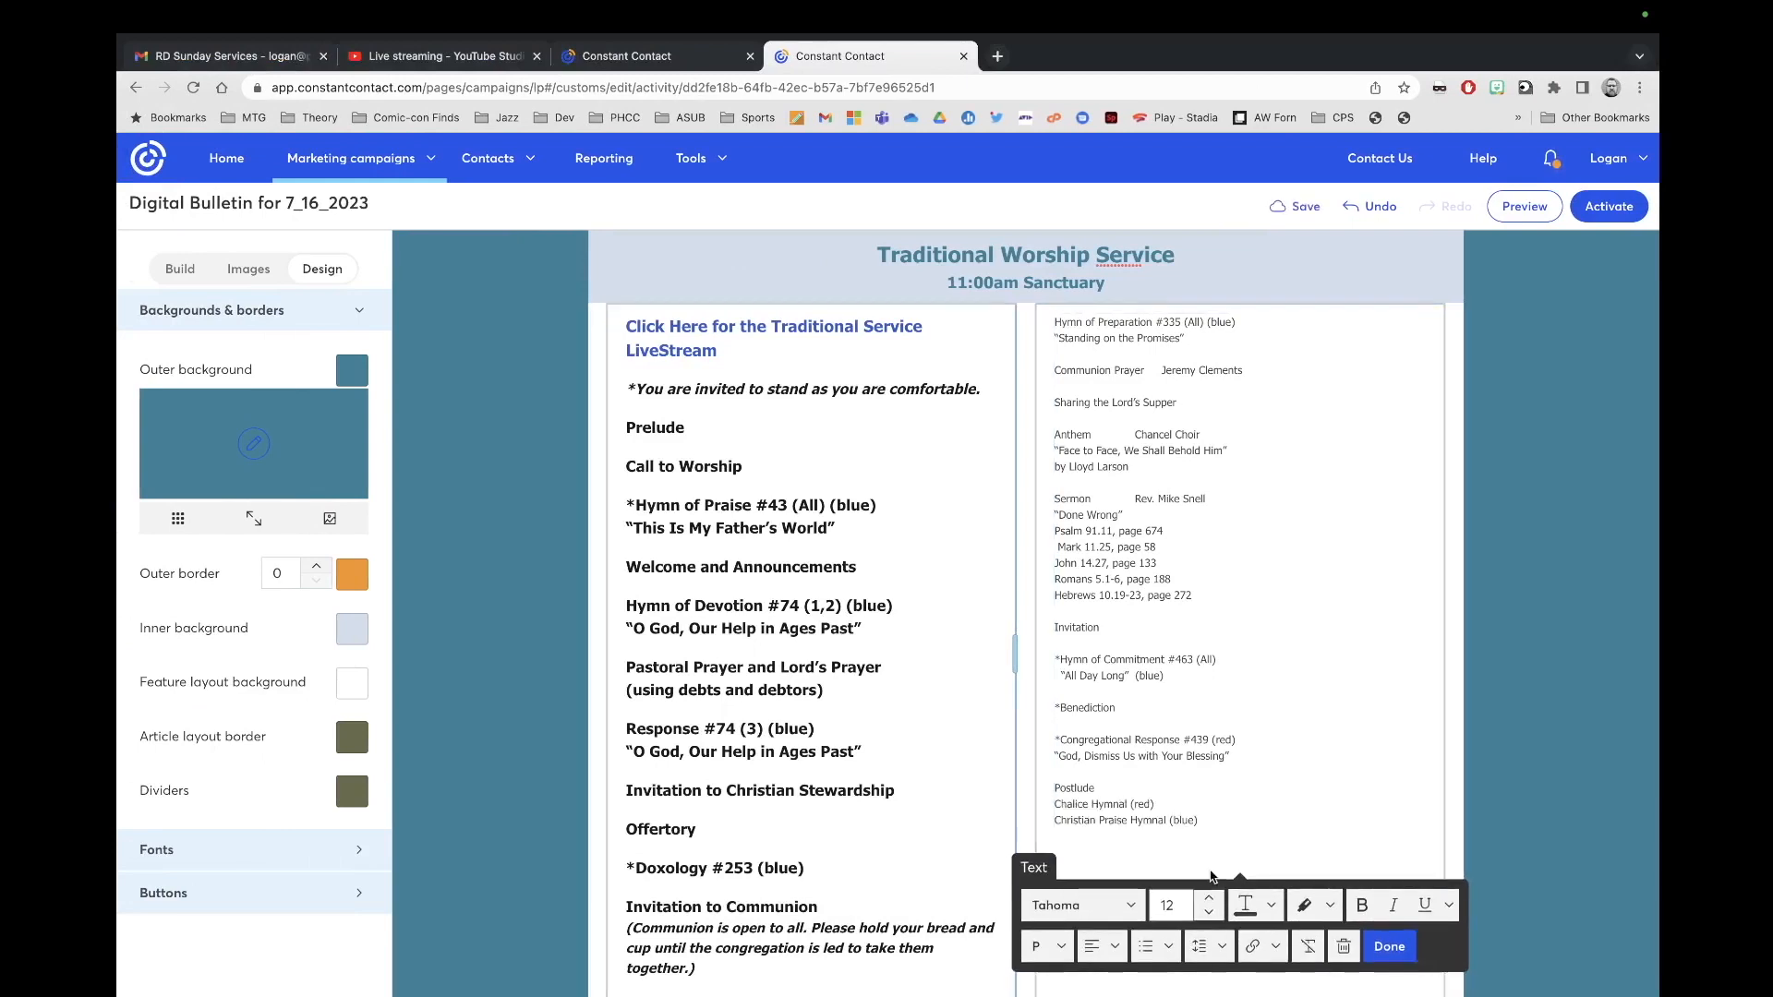
{"action": "key", "text": "Return"}
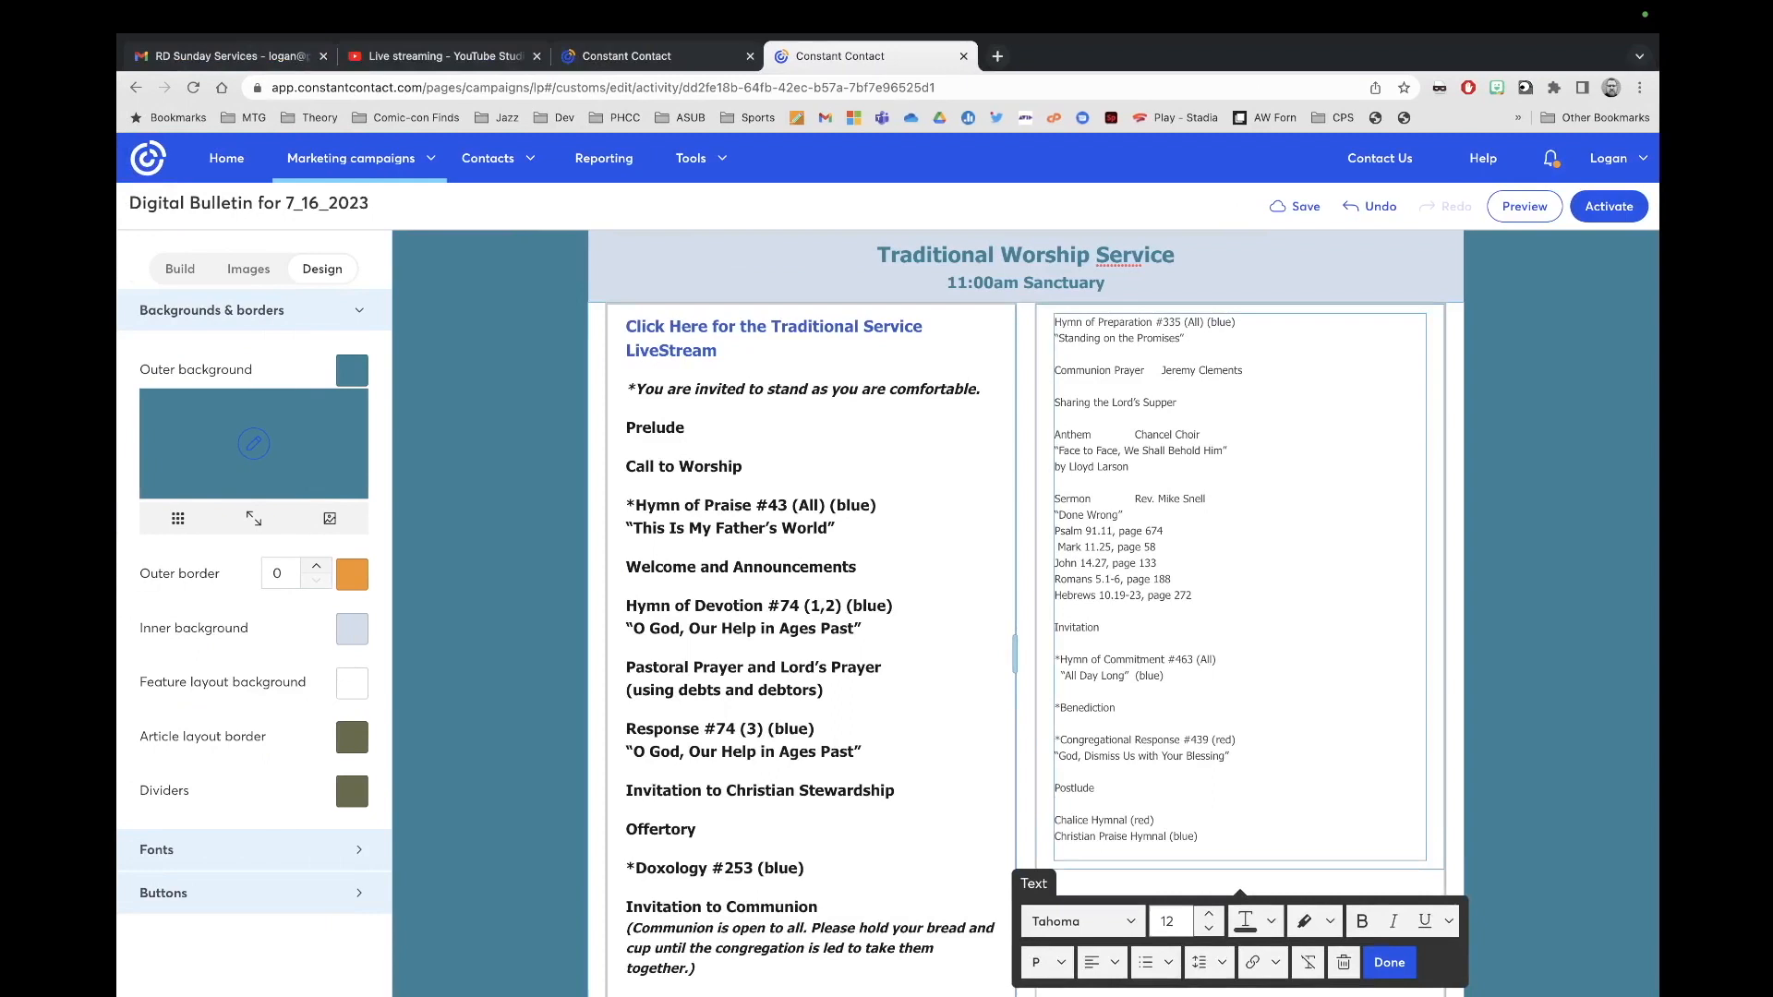
{"action": "key", "text": "ctrl+a"}
{"action": "left_click", "coordinate": [1205, 914]}
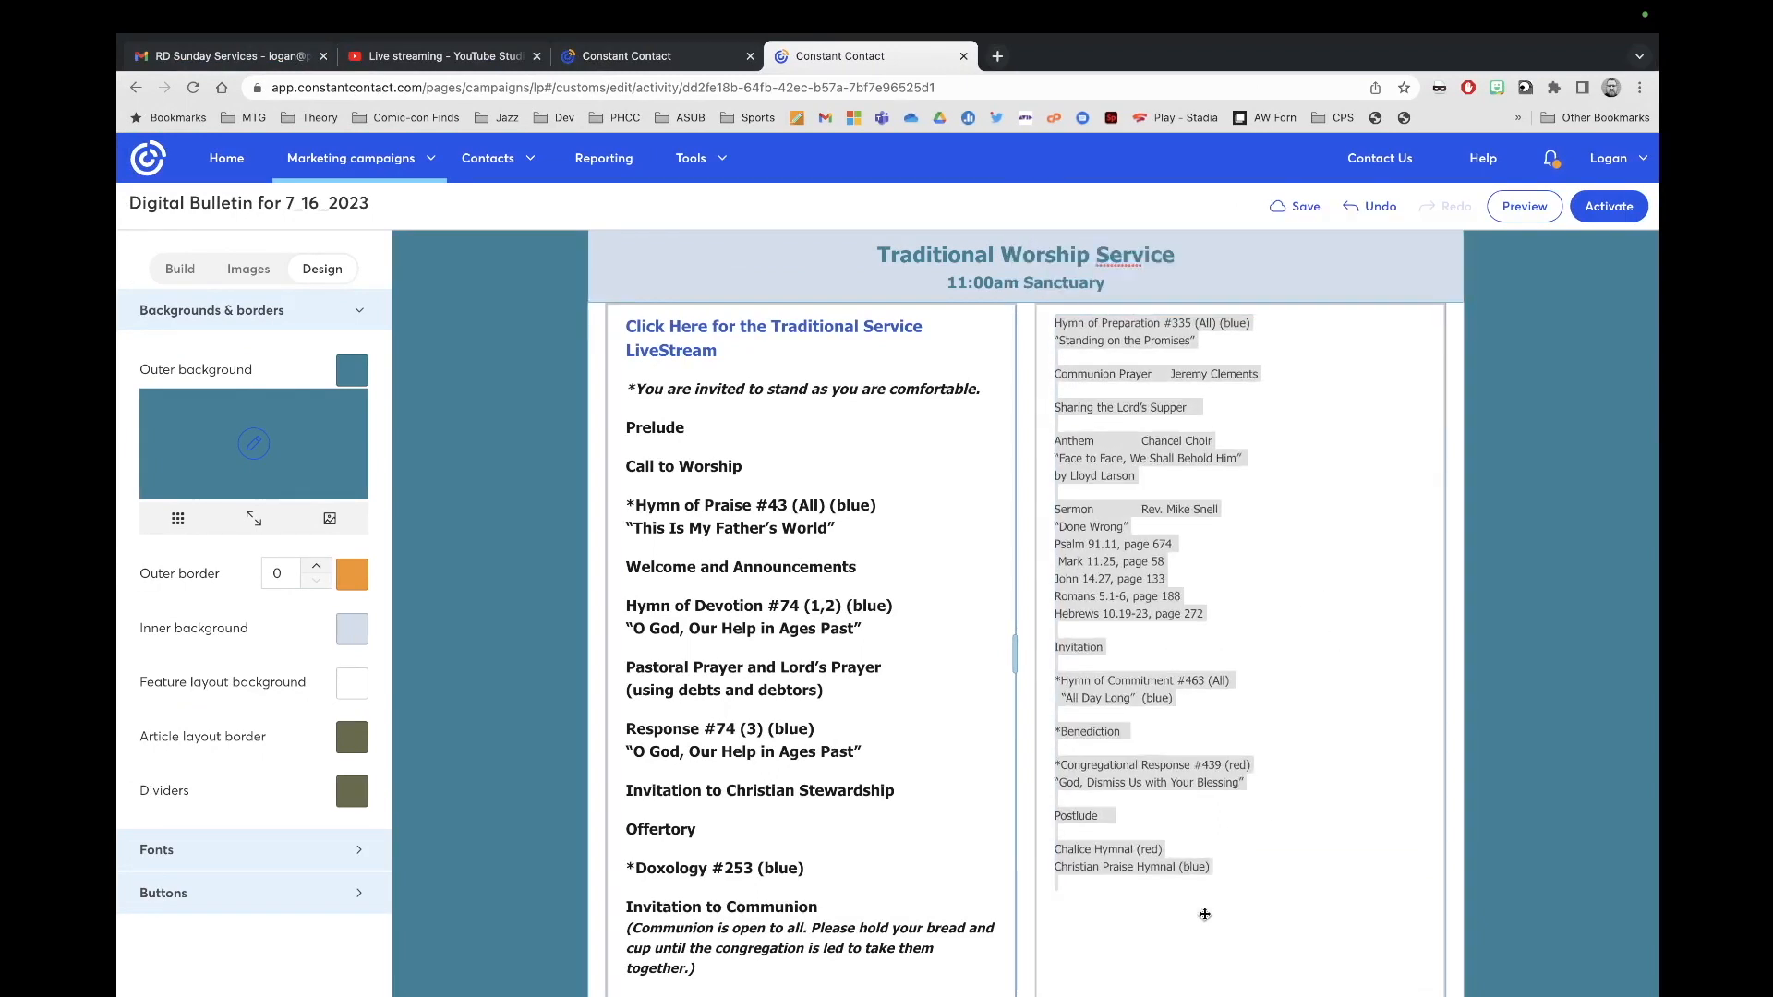
Step: Raise all the right column's service order text to size 17
{"action": "left_click", "coordinate": [1183, 354]}
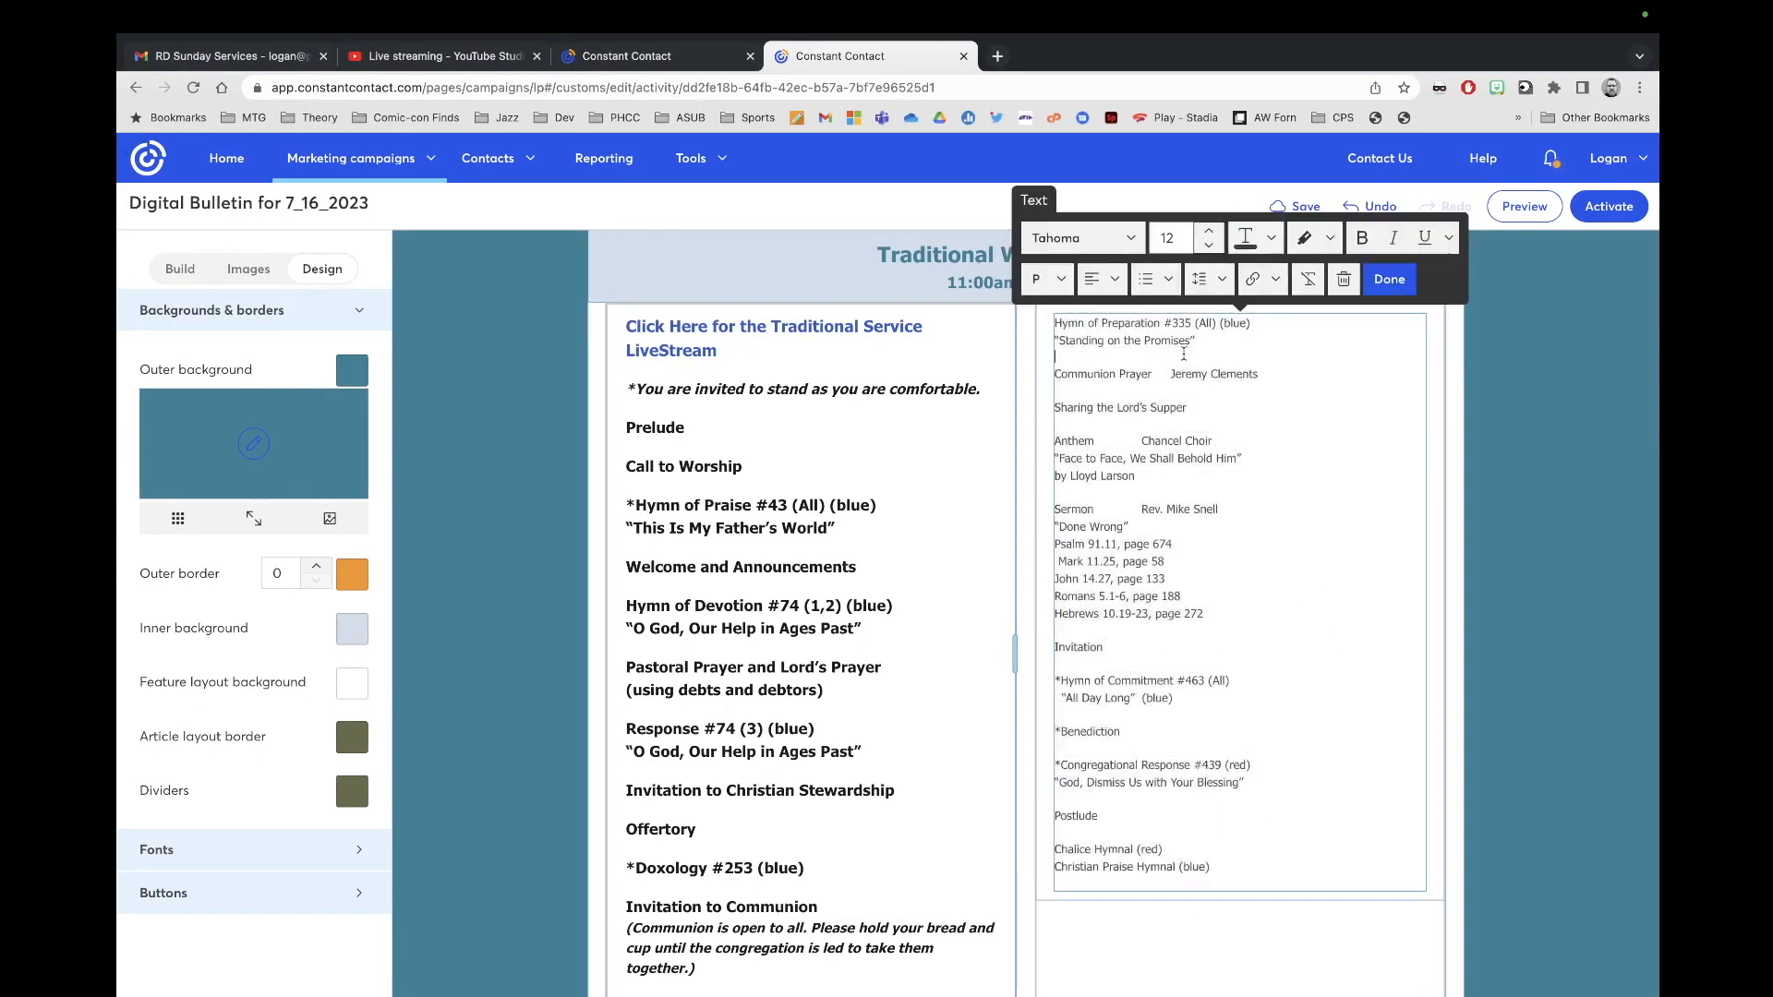
{"action": "left_click", "coordinate": [1208, 232]}
{"action": "left_click", "coordinate": [1209, 232]}
{"action": "left_click", "coordinate": [1209, 233]}
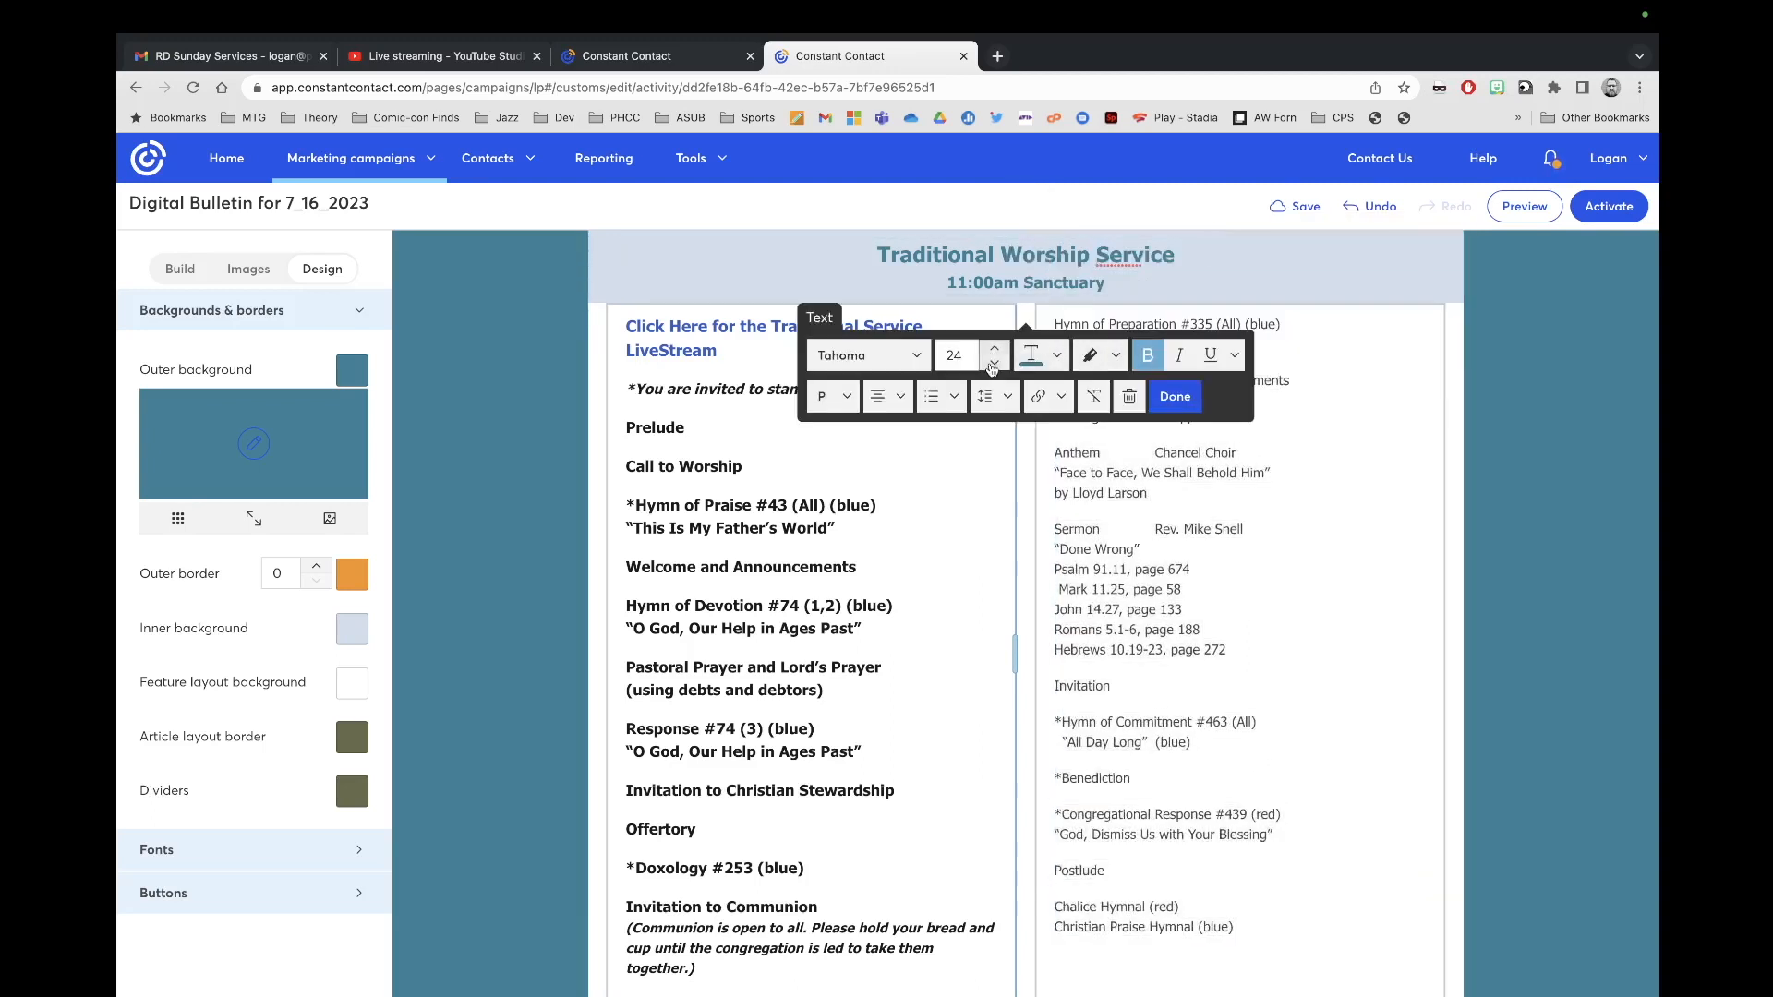
{"action": "left_click", "coordinate": [1087, 454]}
{"action": "key", "text": "ctrl+a"}
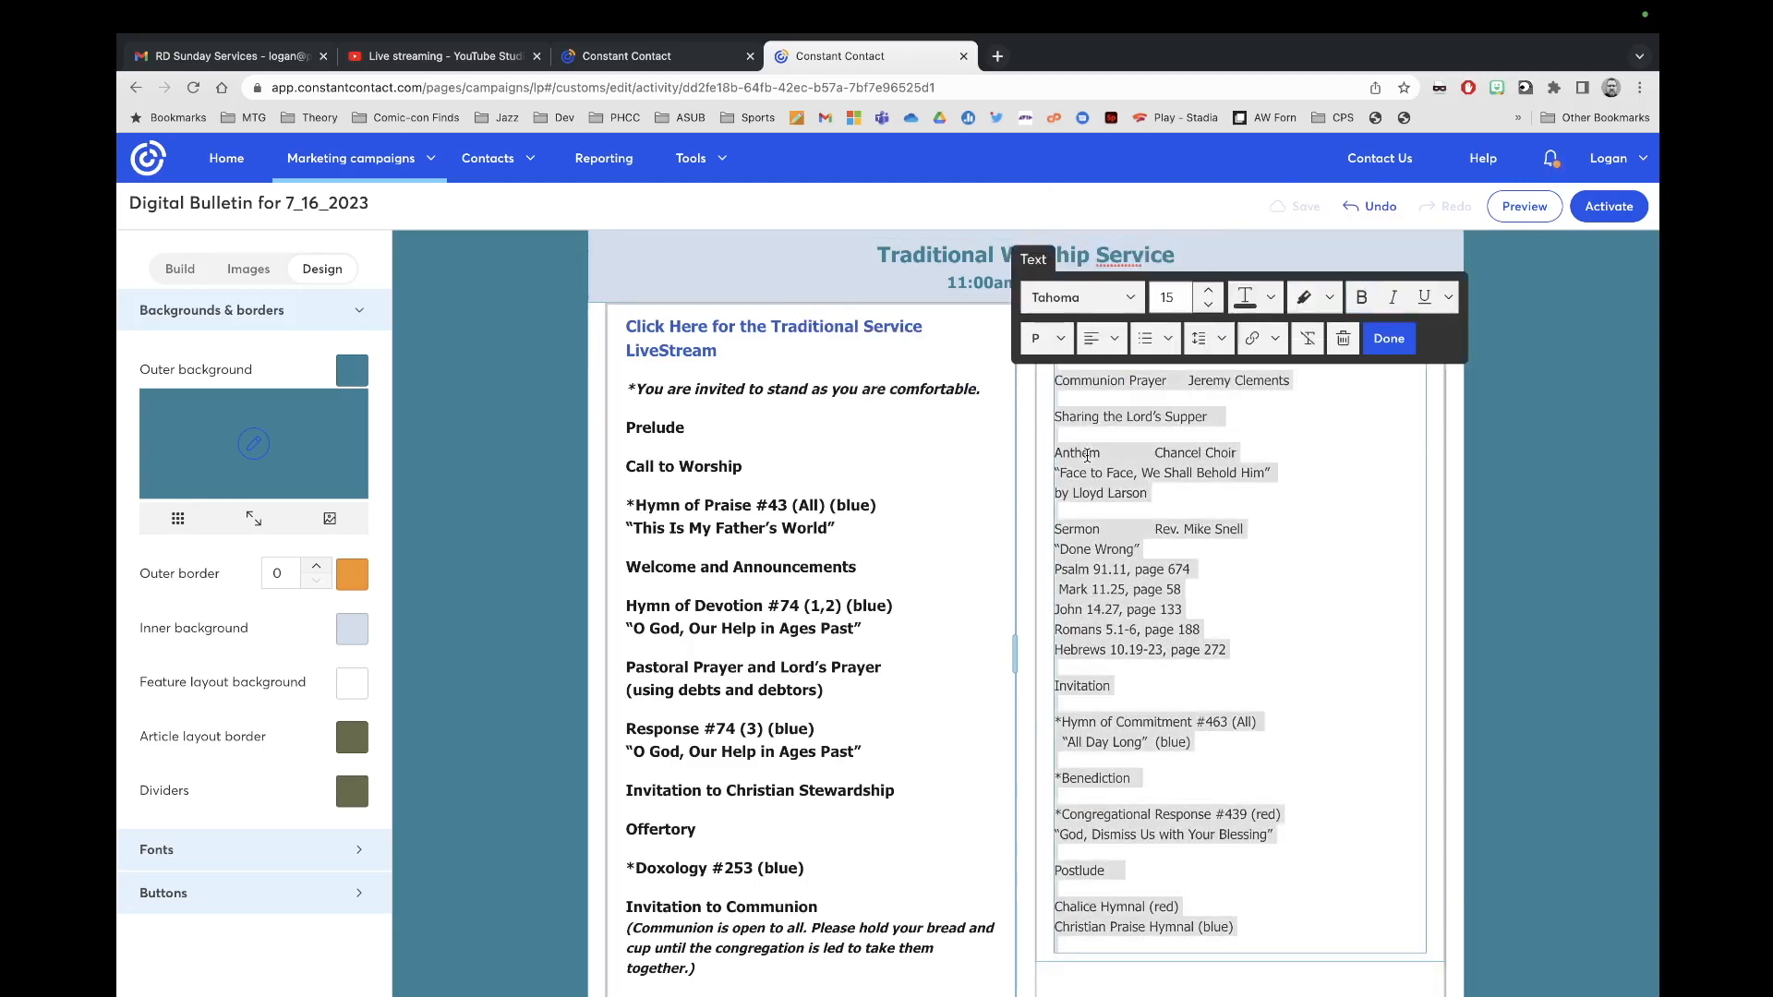
{"action": "left_click", "coordinate": [1209, 291]}
{"action": "left_click", "coordinate": [1208, 290]}
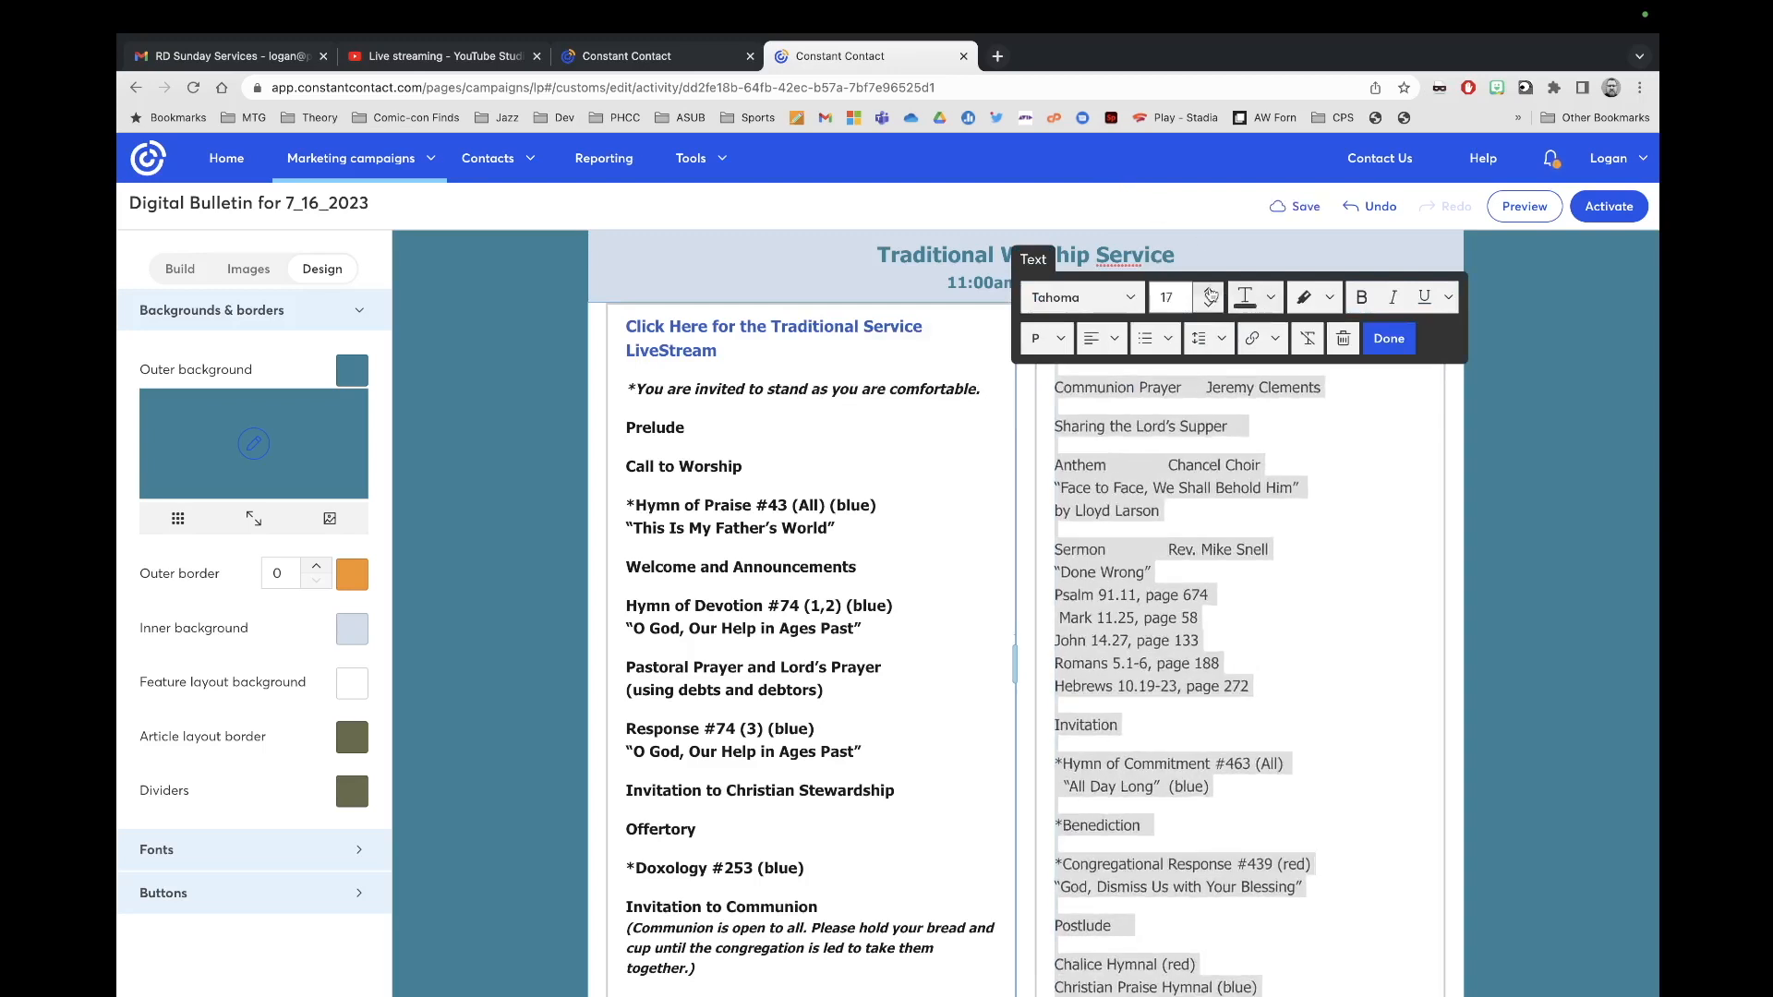
Step: Make the right column text bold and black, then finish editing the block
{"action": "left_click", "coordinate": [1362, 299]}
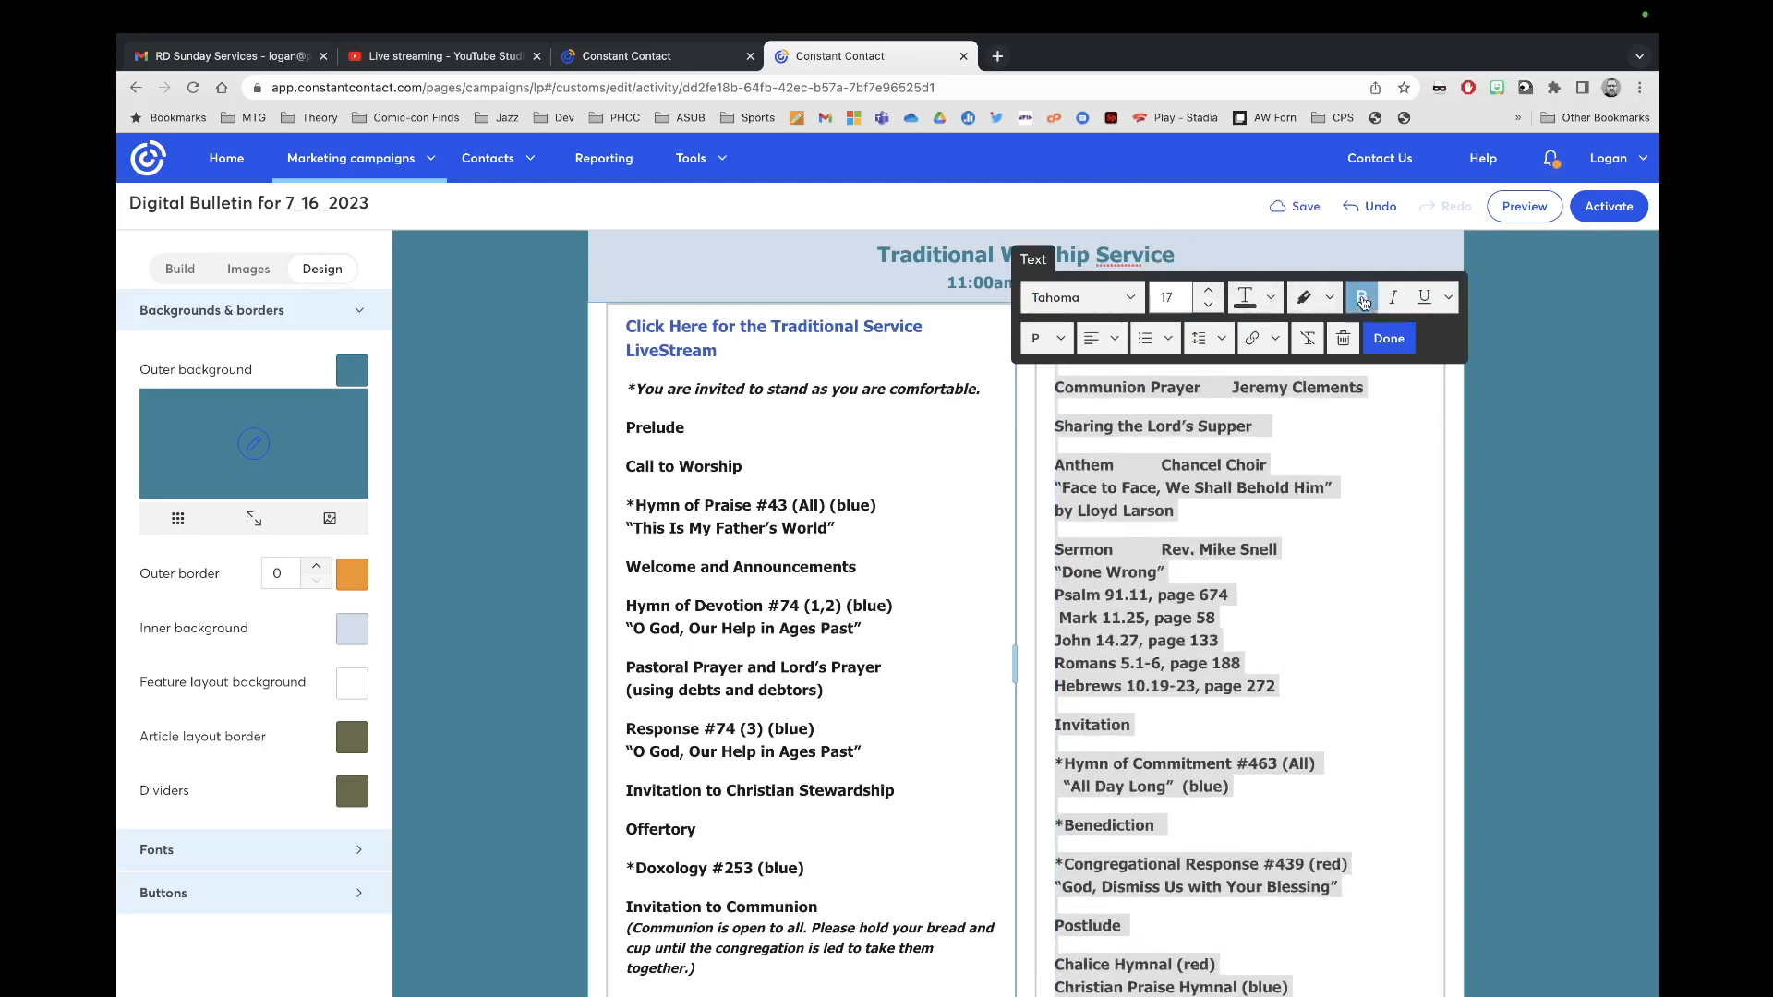
{"action": "left_click", "coordinate": [1256, 297]}
{"action": "left_click", "coordinate": [1443, 389]}
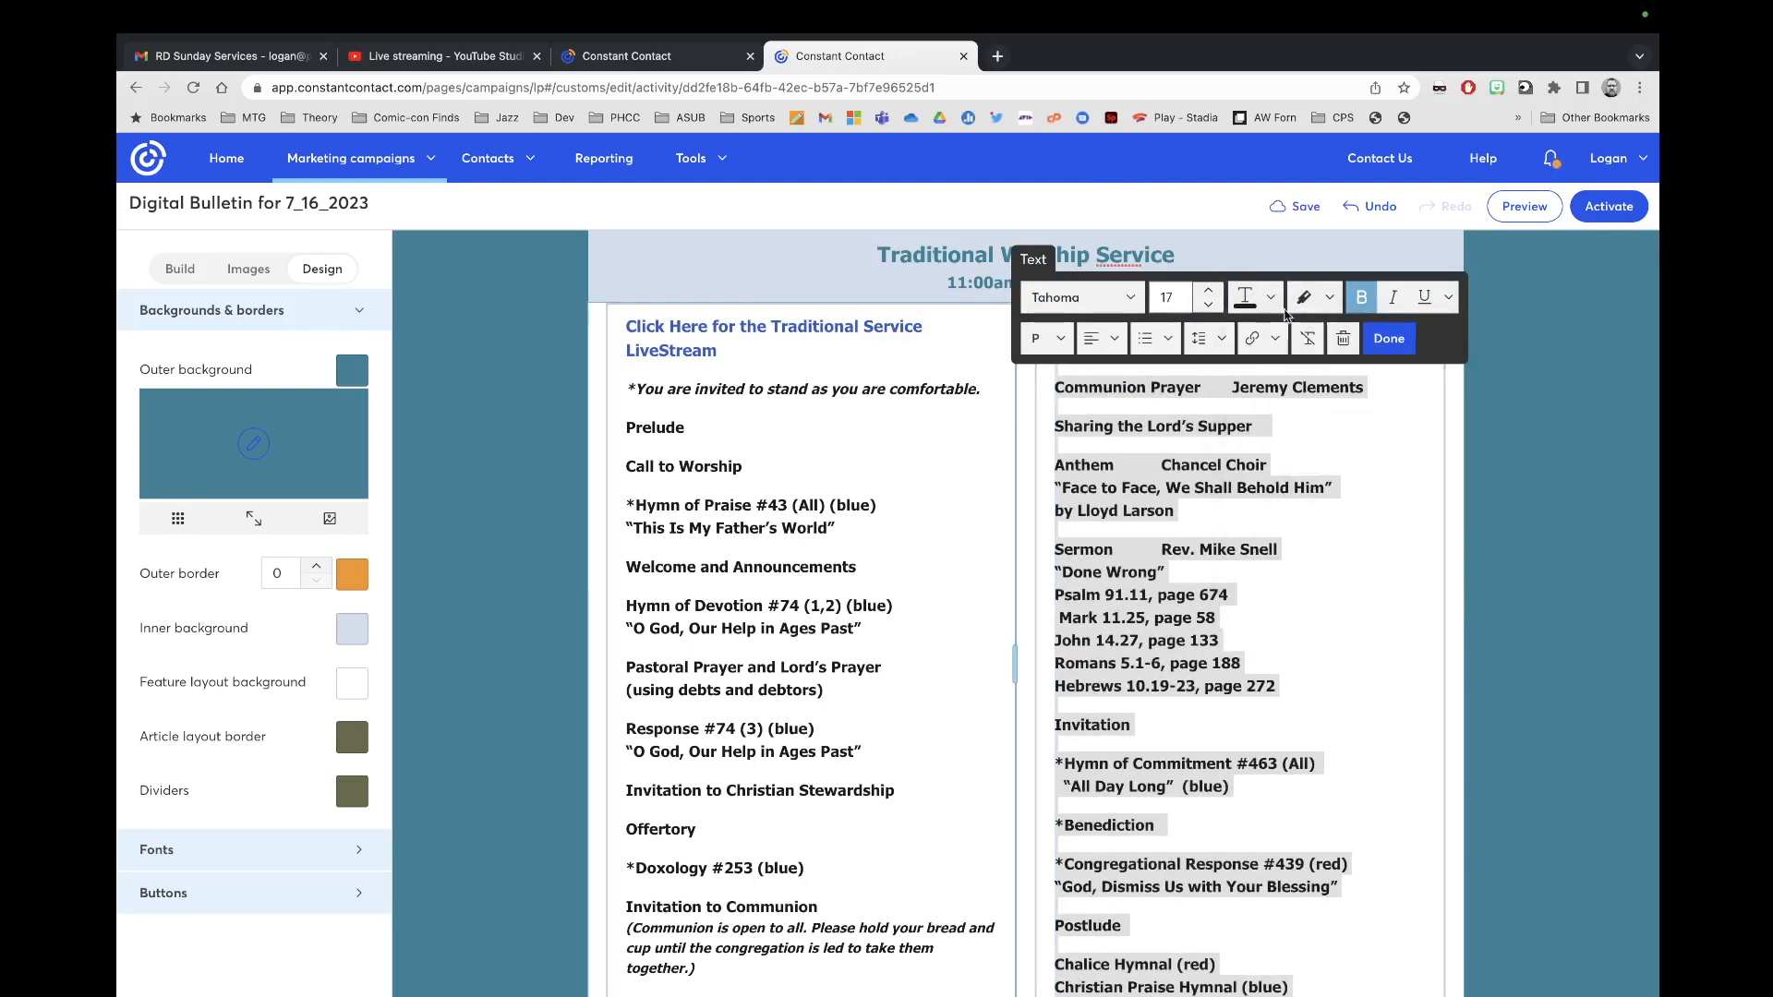
{"action": "left_click", "coordinate": [1319, 637]}
{"action": "scroll", "coordinate": [1228, 610], "scroll_direction": "down", "scroll_amount": 3}
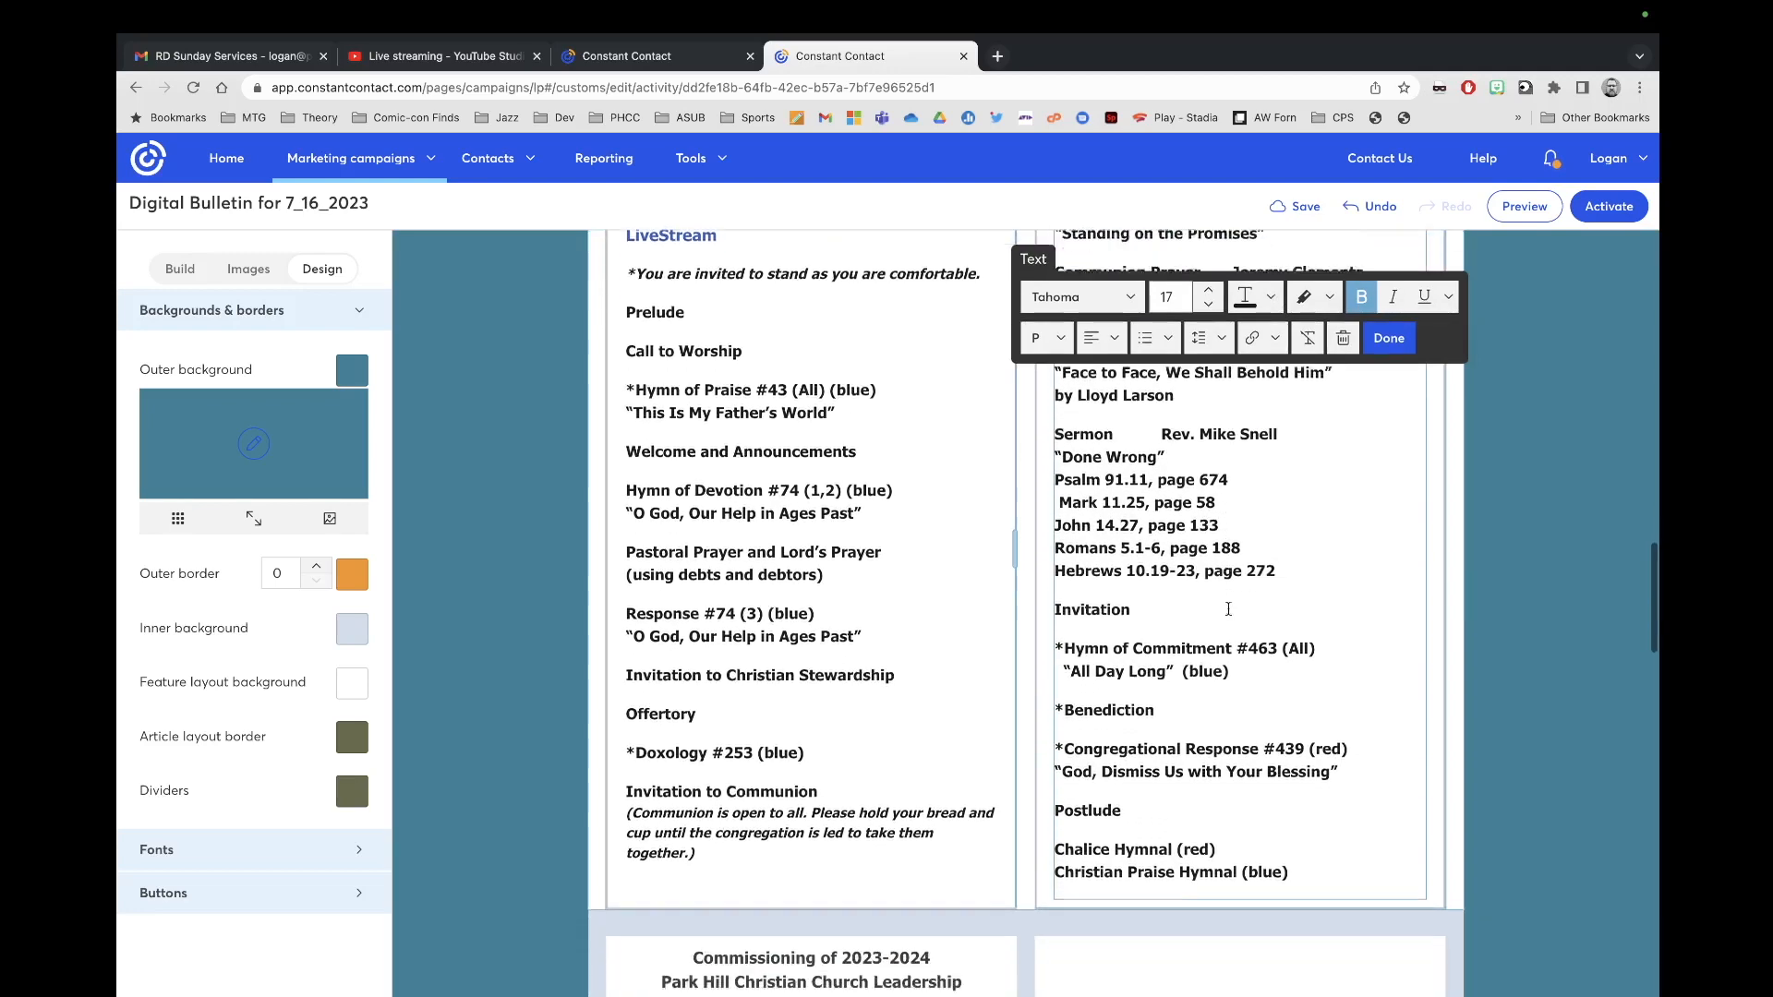
{"action": "scroll", "coordinate": [1117, 672], "scroll_direction": "up", "scroll_amount": 2}
{"action": "scroll", "coordinate": [1116, 673], "scroll_direction": "up", "scroll_amount": 2}
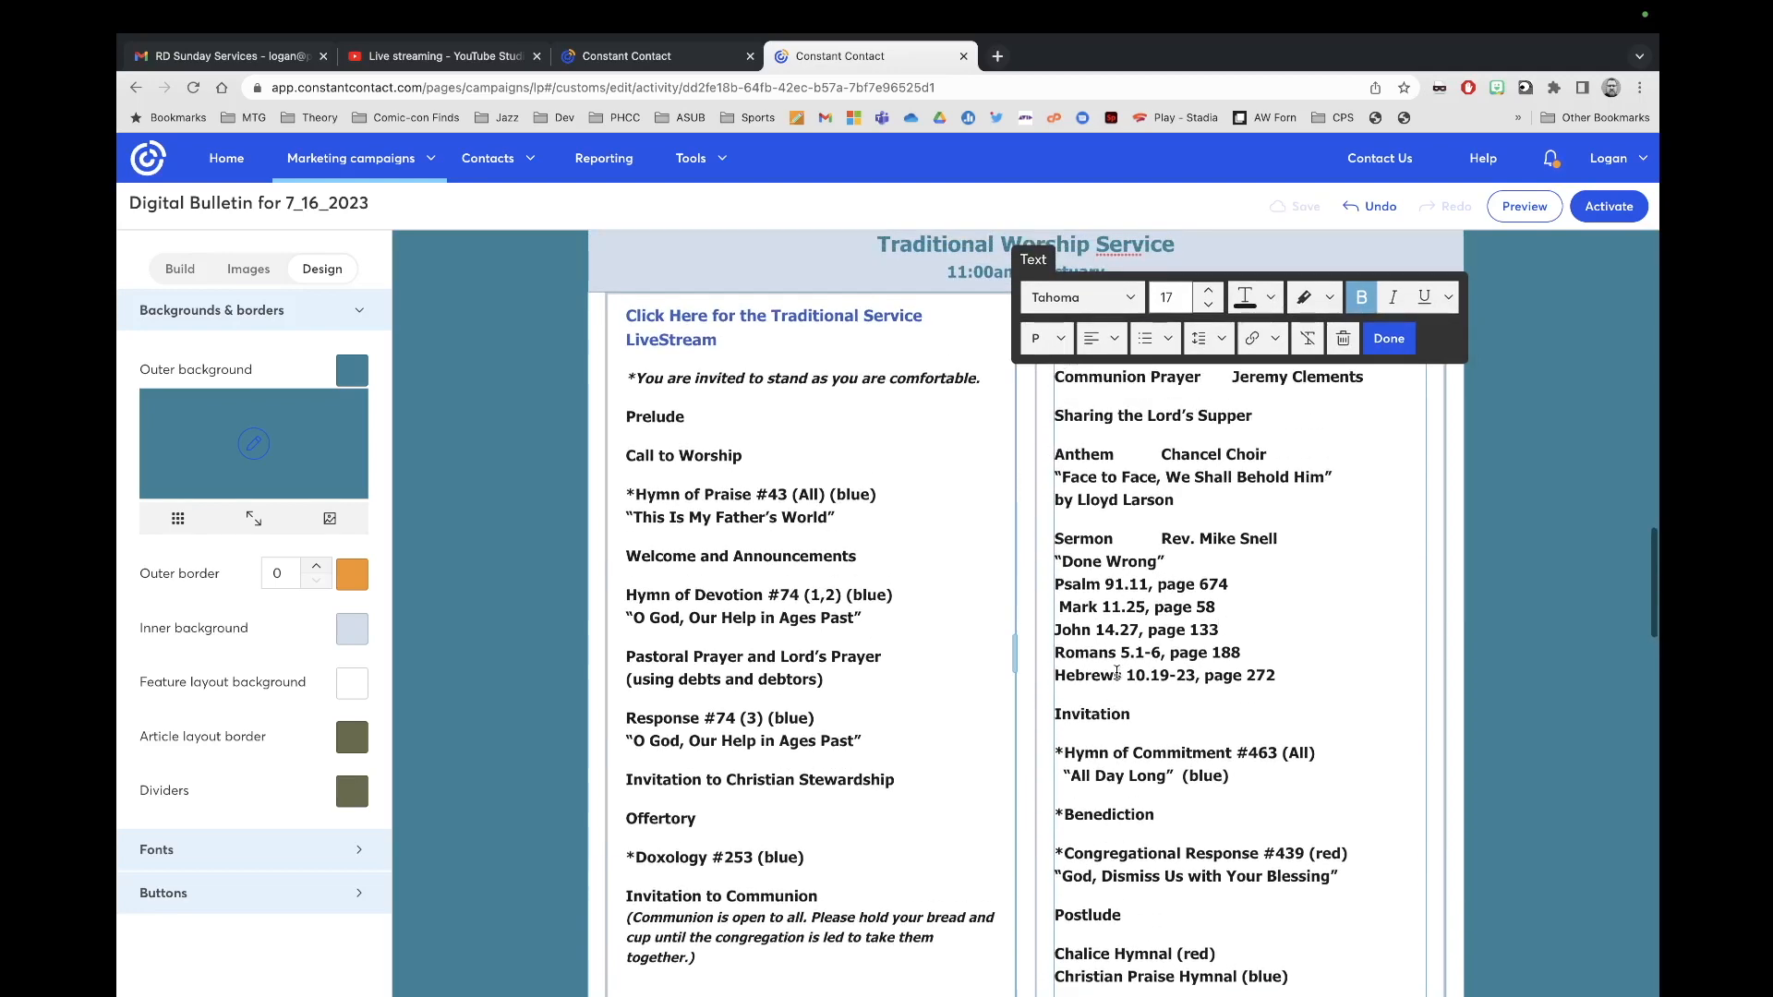
{"action": "scroll", "coordinate": [1158, 591], "scroll_direction": "up", "scroll_amount": 1}
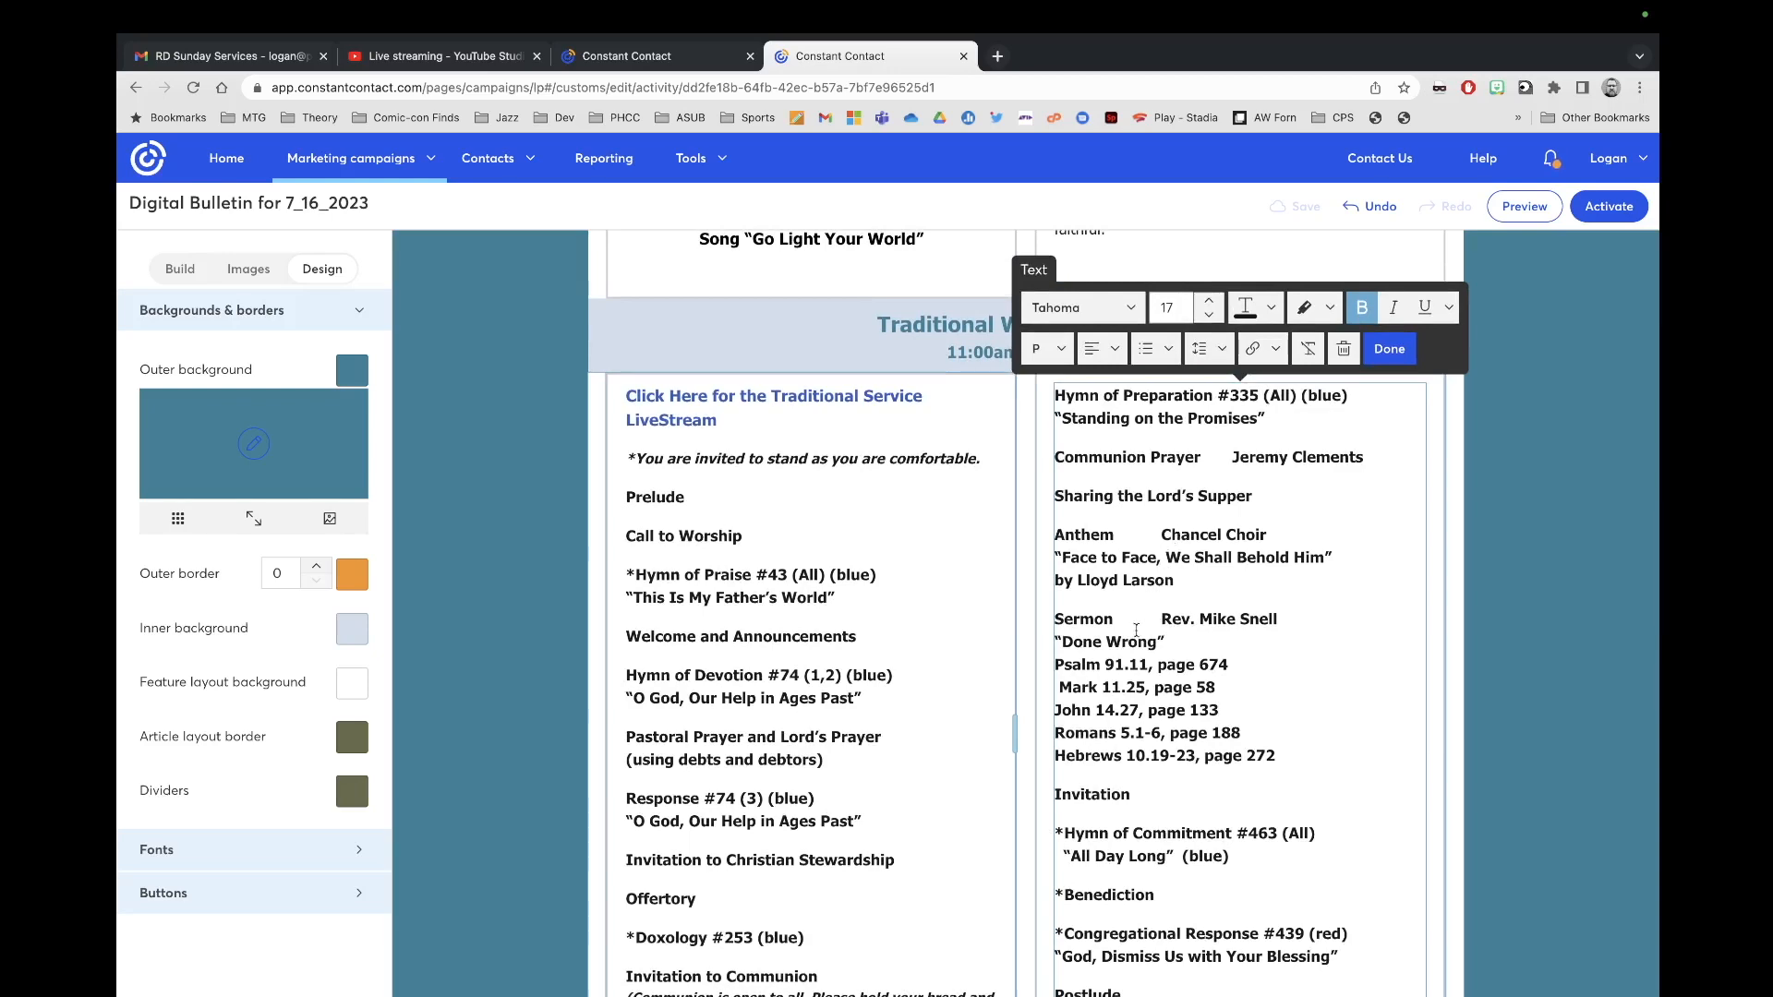
{"action": "scroll", "coordinate": [1135, 630], "scroll_direction": "down", "scroll_amount": 3}
{"action": "left_click", "coordinate": [1386, 338]}
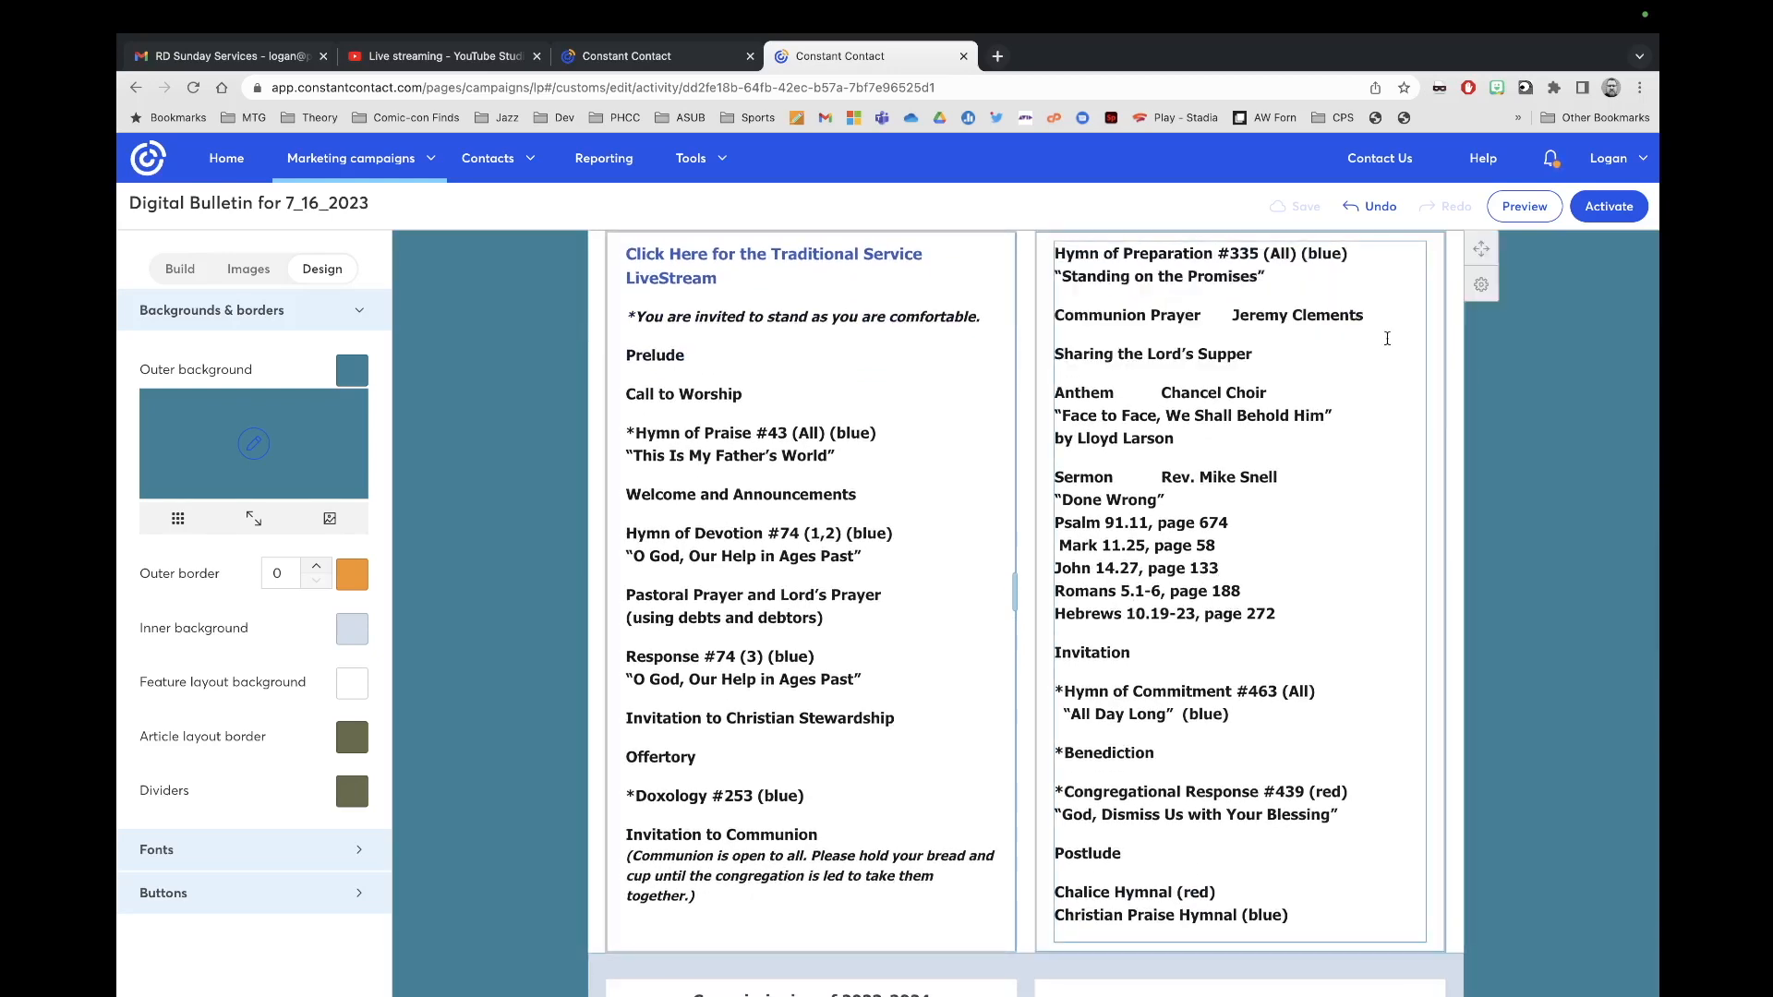
{"action": "scroll", "coordinate": [1113, 652], "scroll_direction": "down", "scroll_amount": 4}
Step: Delete the left Commissioning of 2023-2024 leadership text block
{"action": "scroll", "coordinate": [1113, 653], "scroll_direction": "up", "scroll_amount": 6}
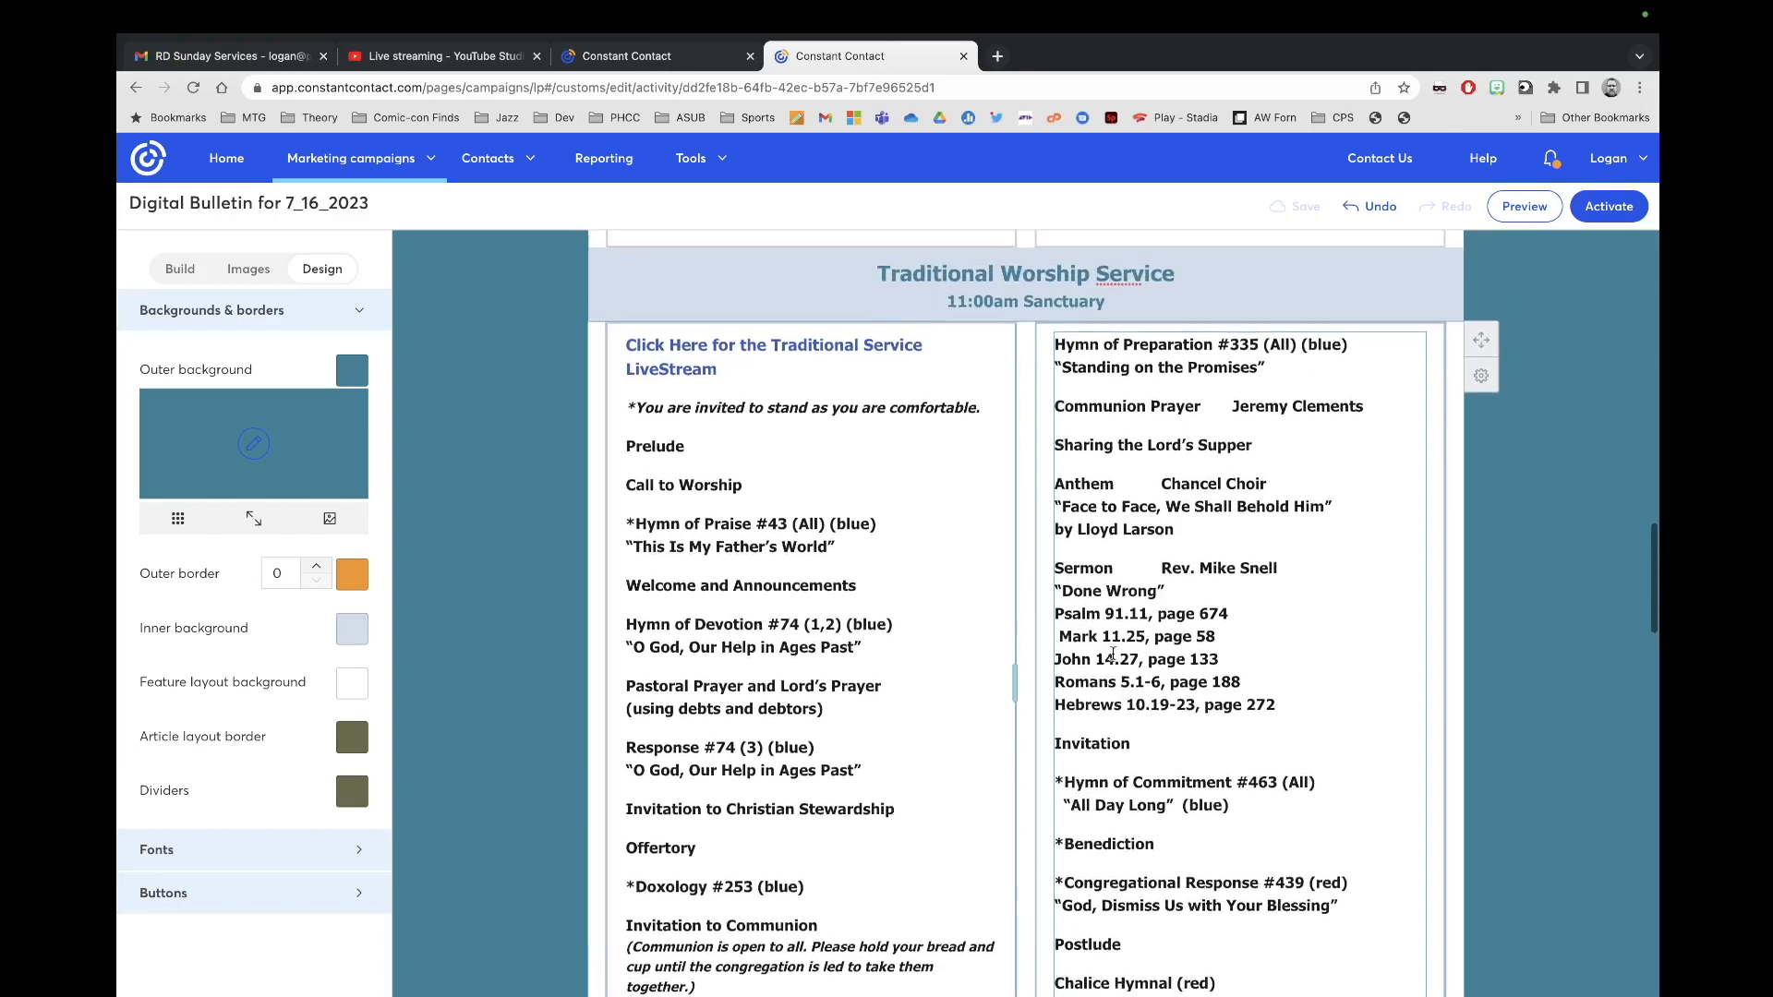
{"action": "scroll", "coordinate": [1112, 652], "scroll_direction": "down", "scroll_amount": 9}
{"action": "scroll", "coordinate": [1112, 653], "scroll_direction": "down", "scroll_amount": 7}
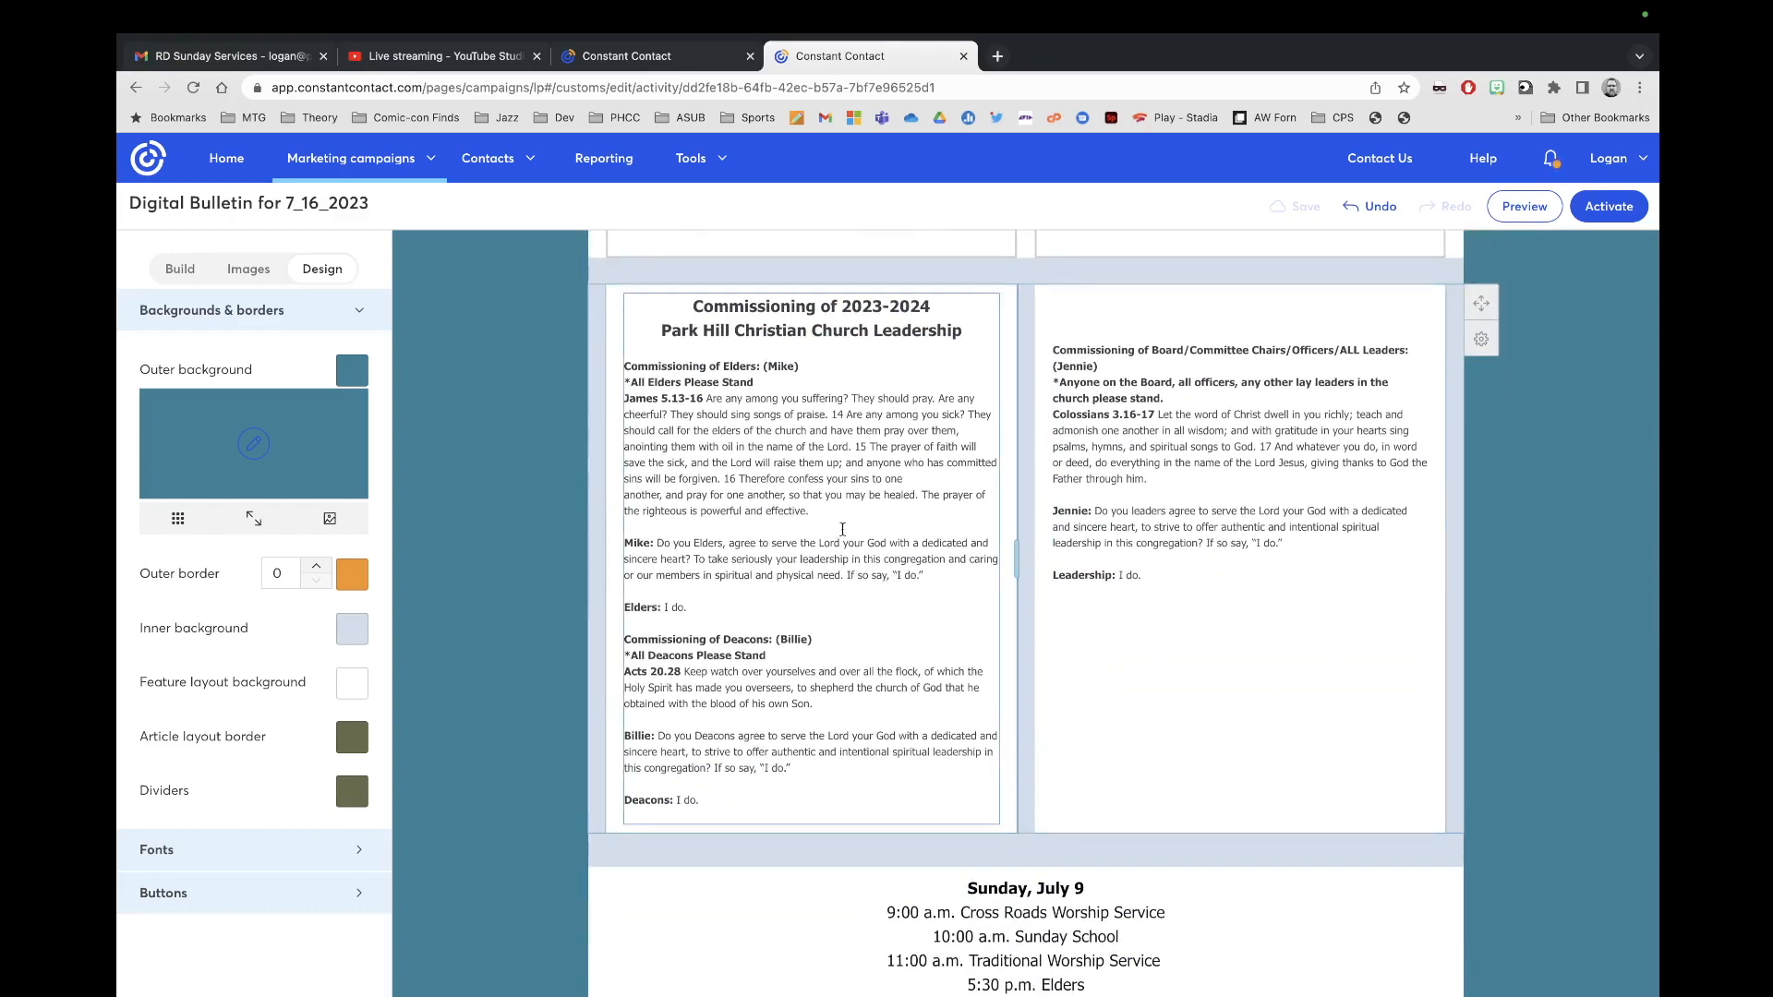
{"action": "left_click", "coordinate": [953, 398]}
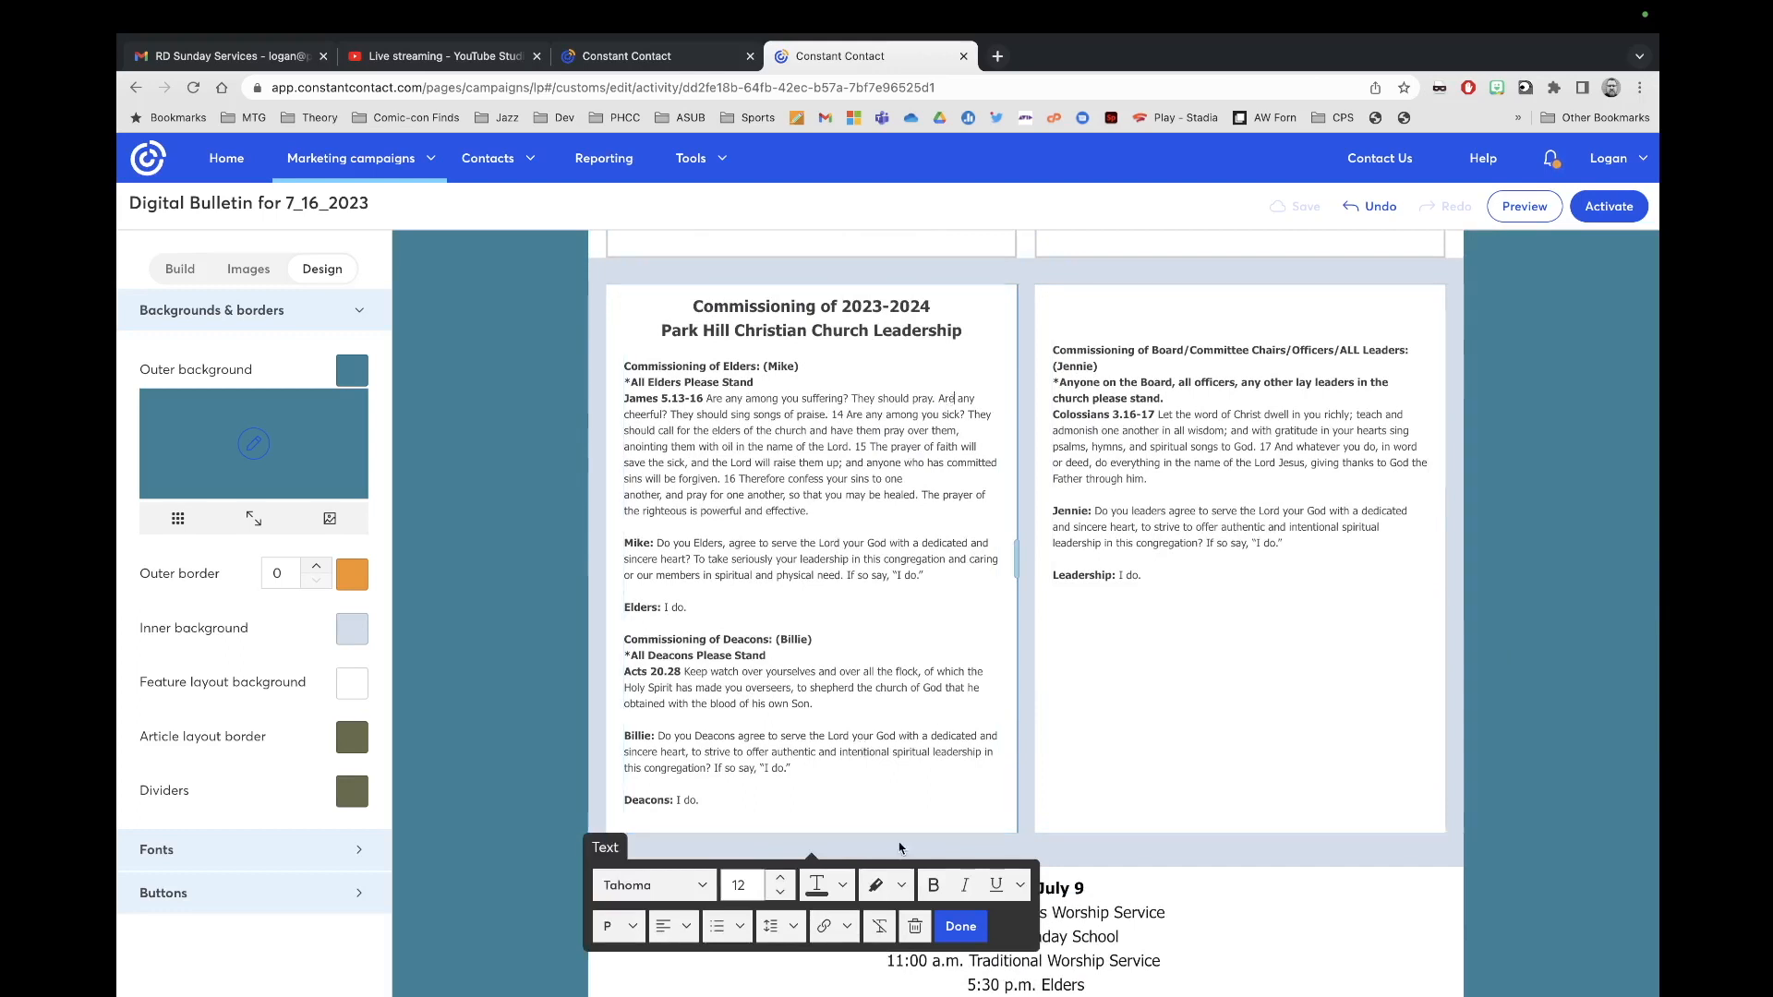
{"action": "left_click", "coordinate": [1133, 634]}
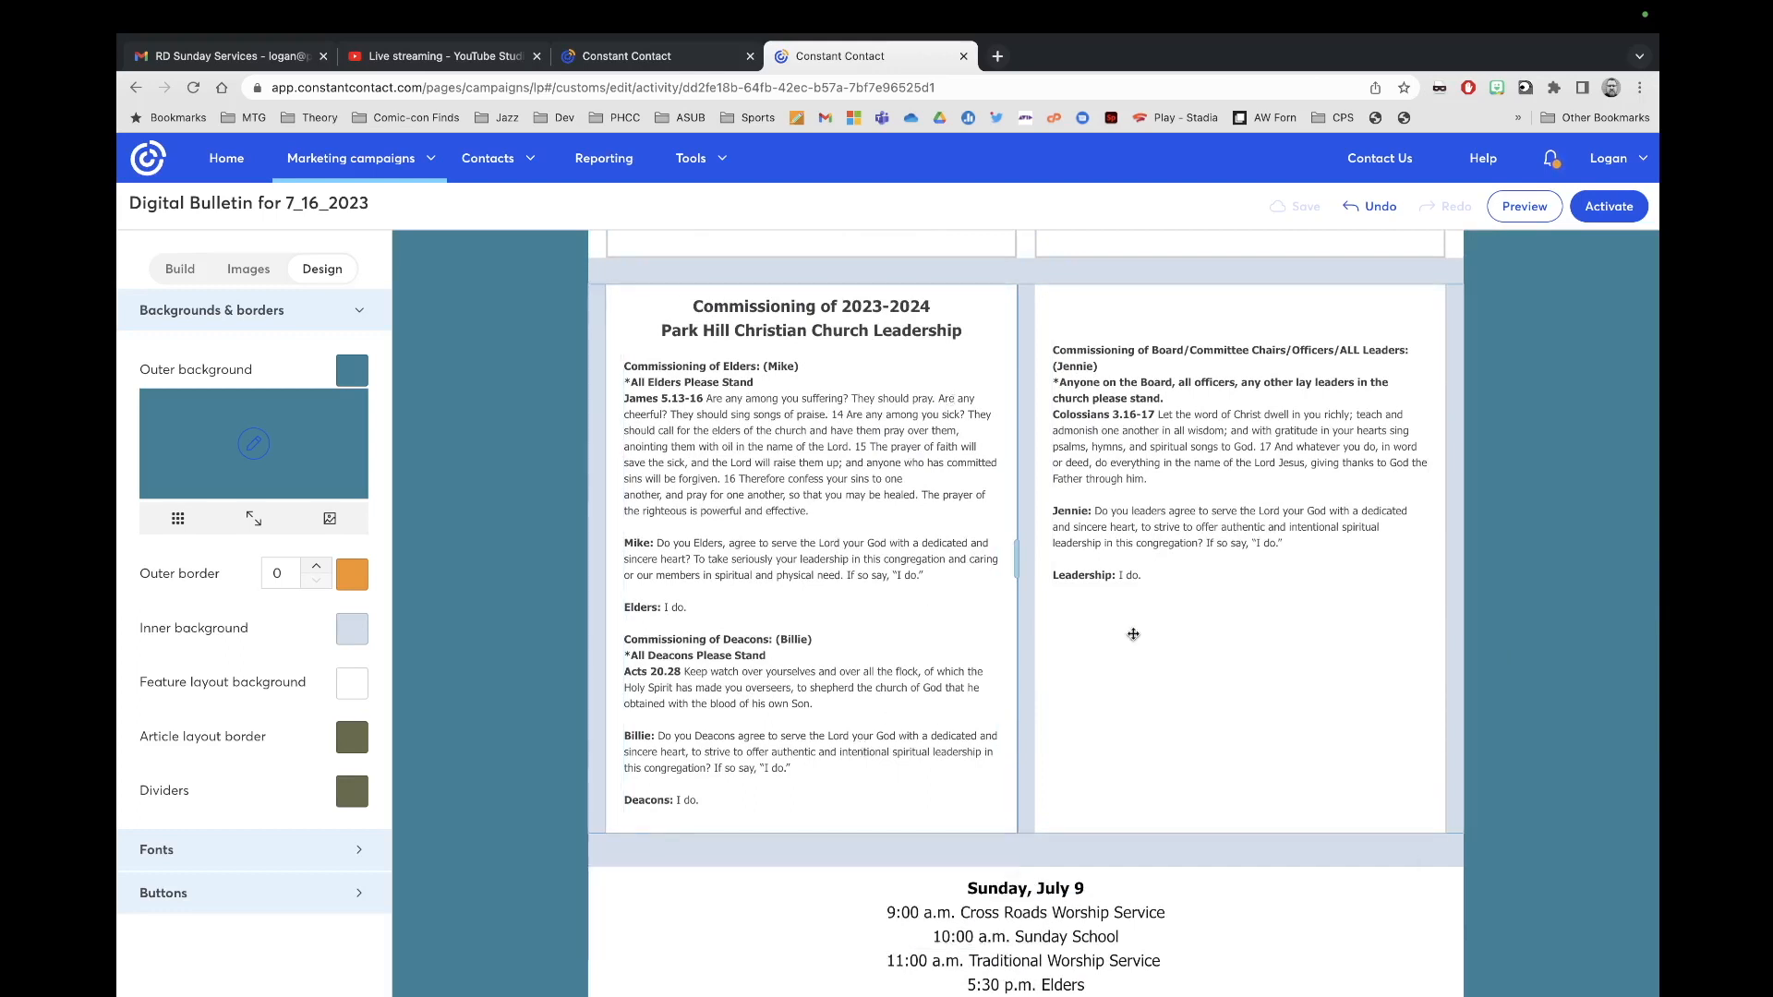
{"action": "left_click", "coordinate": [907, 581]}
{"action": "left_click", "coordinate": [914, 933]}
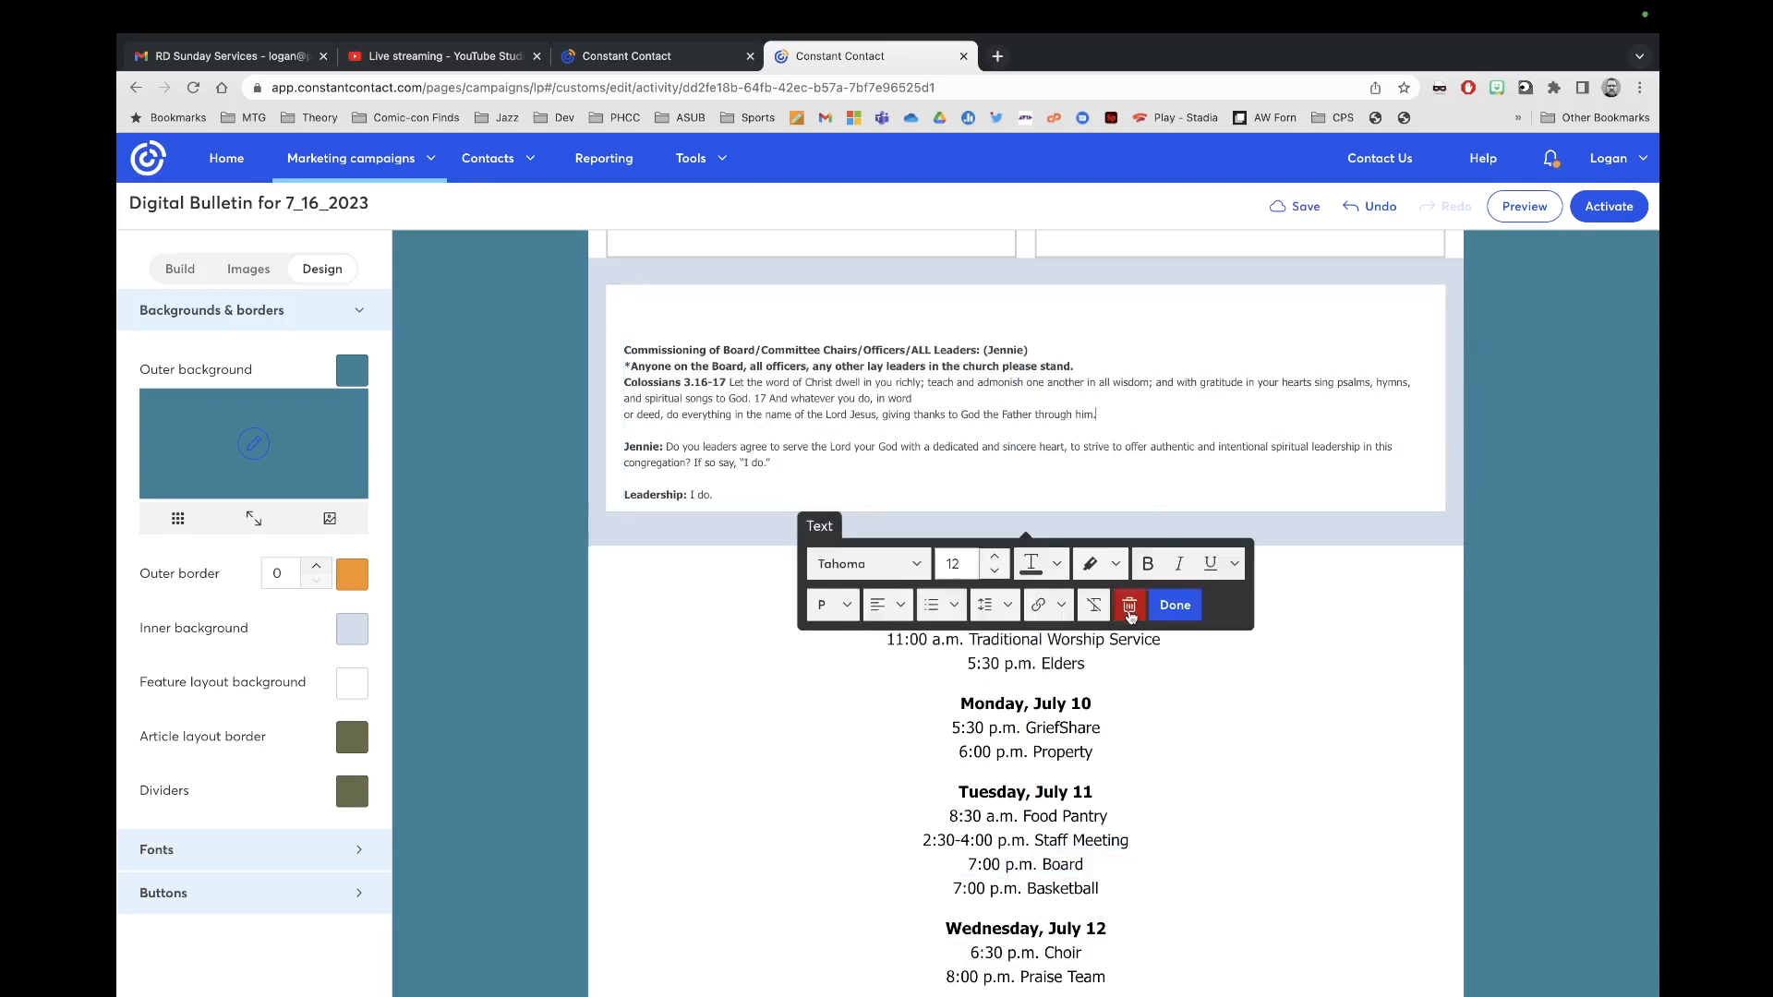
Step: Delete the remaining Commissioning text block and the spacer above the weekly schedule
{"action": "left_click", "coordinate": [1131, 601]}
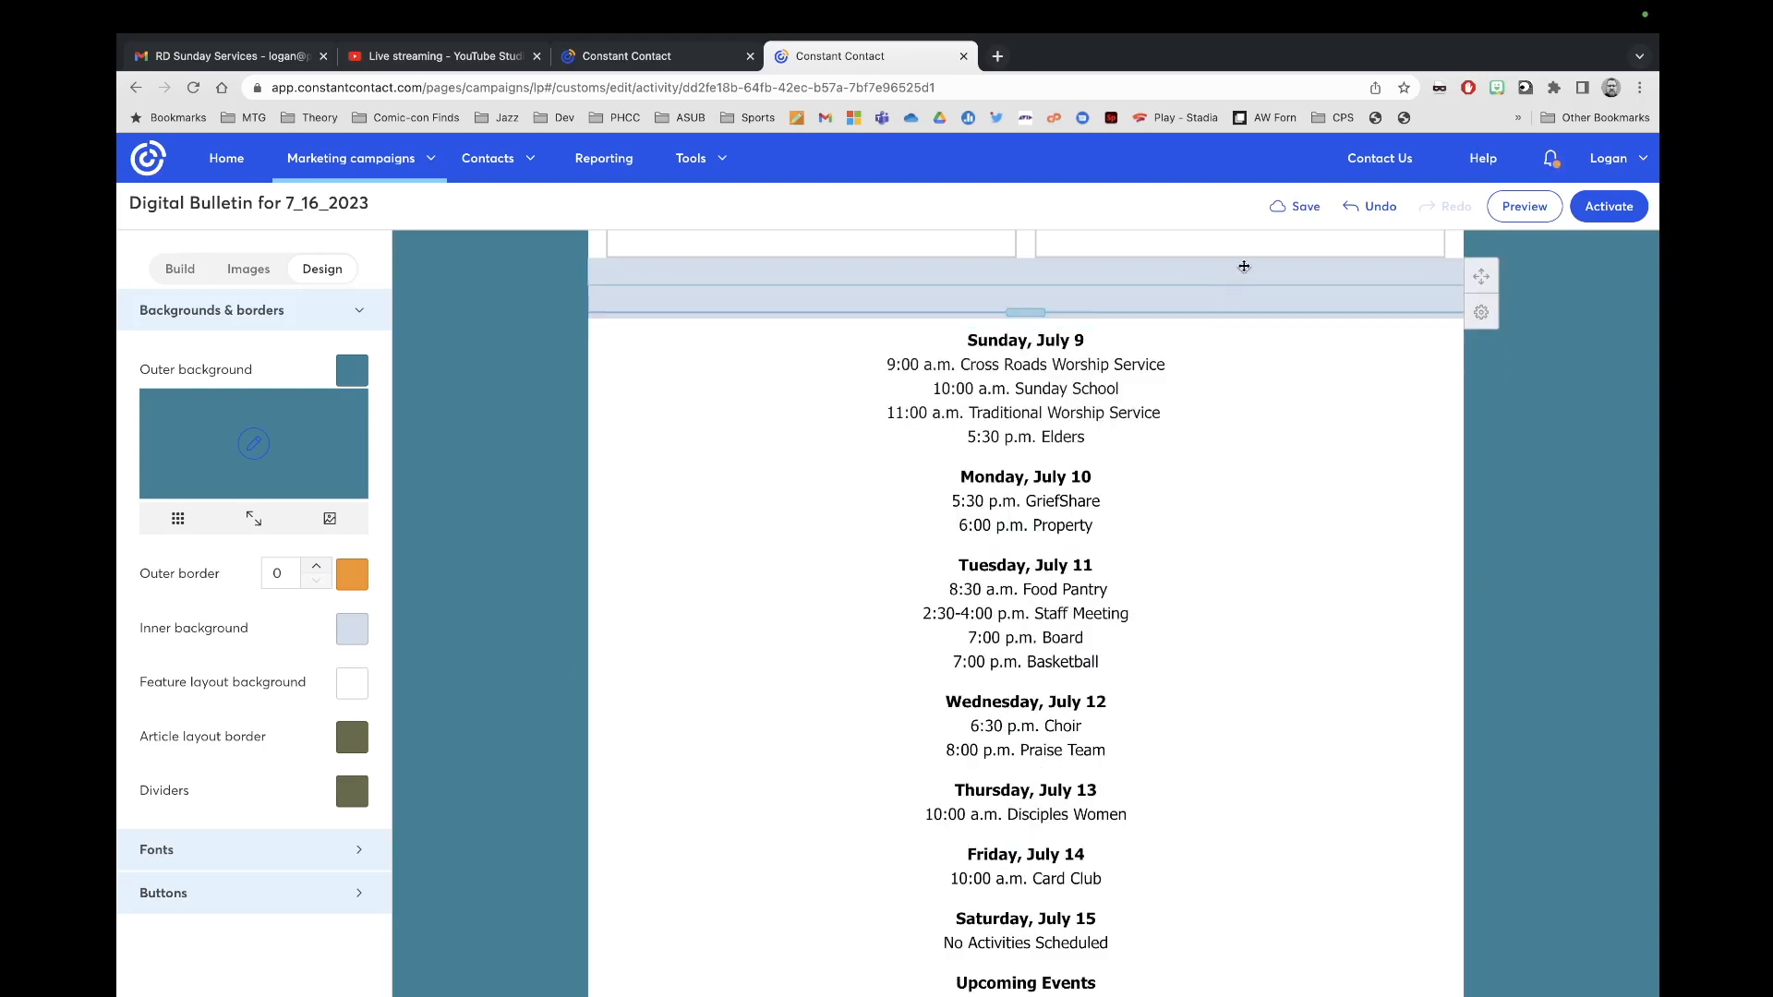
{"action": "left_click", "coordinate": [1129, 274]}
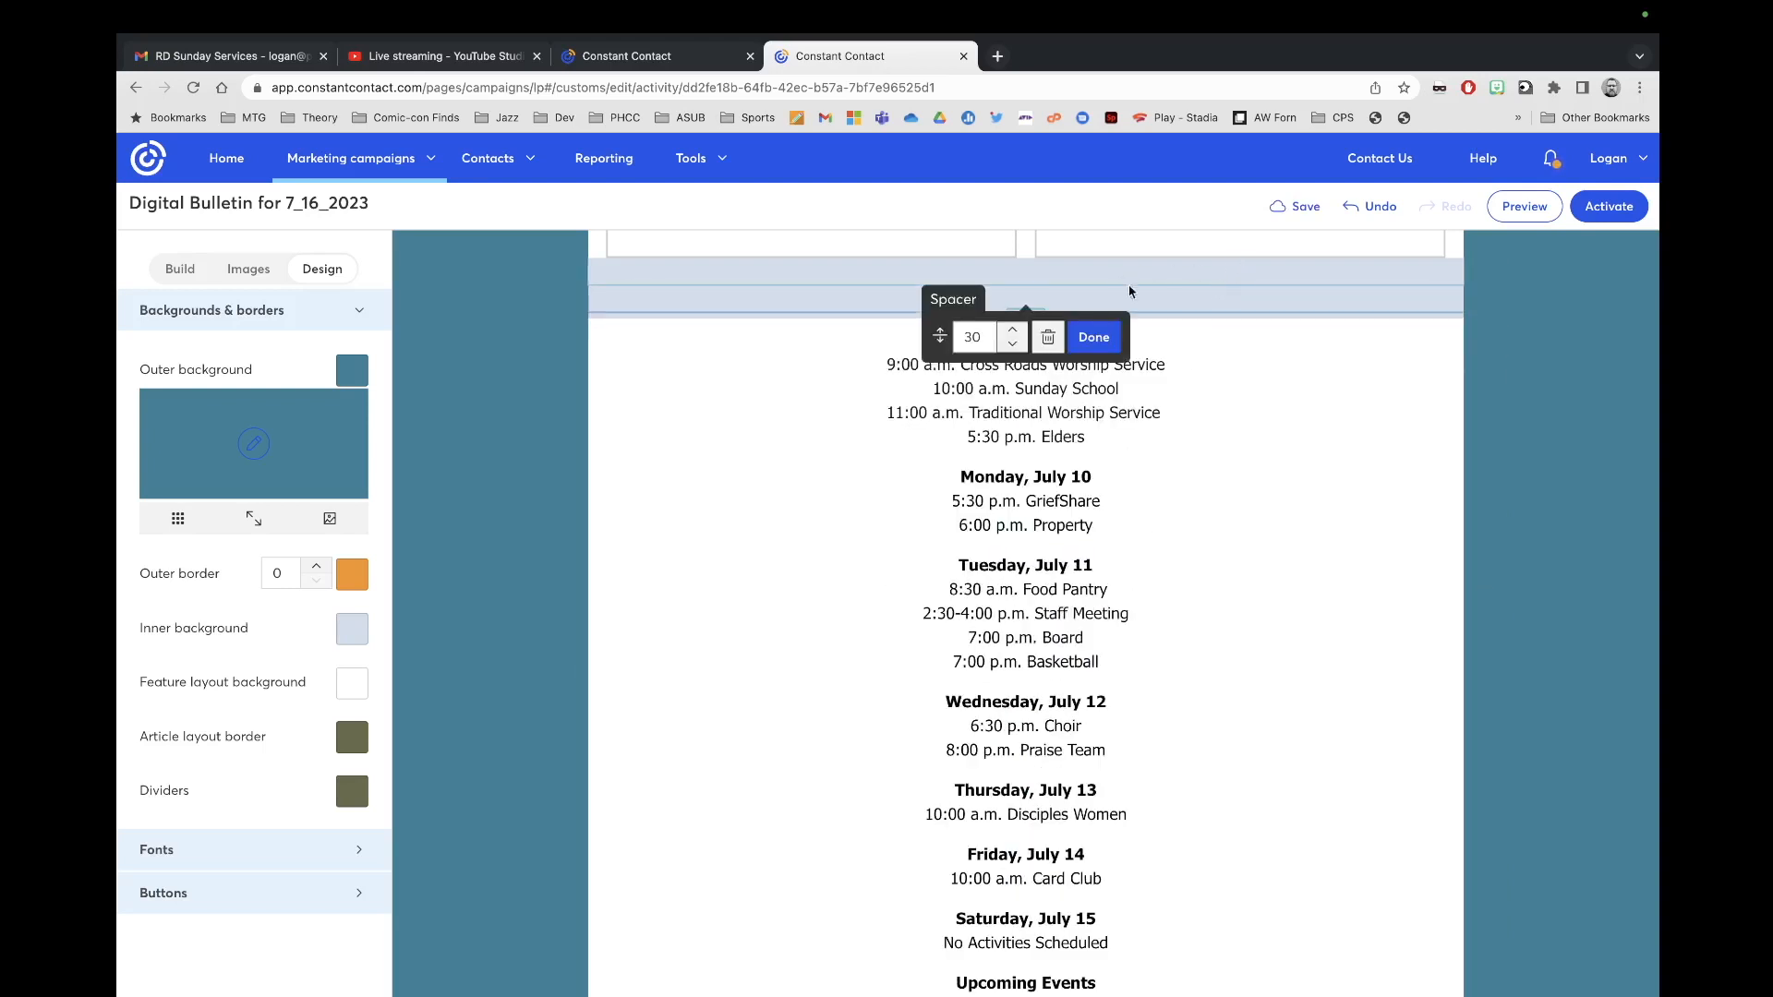
{"action": "left_click", "coordinate": [1050, 349]}
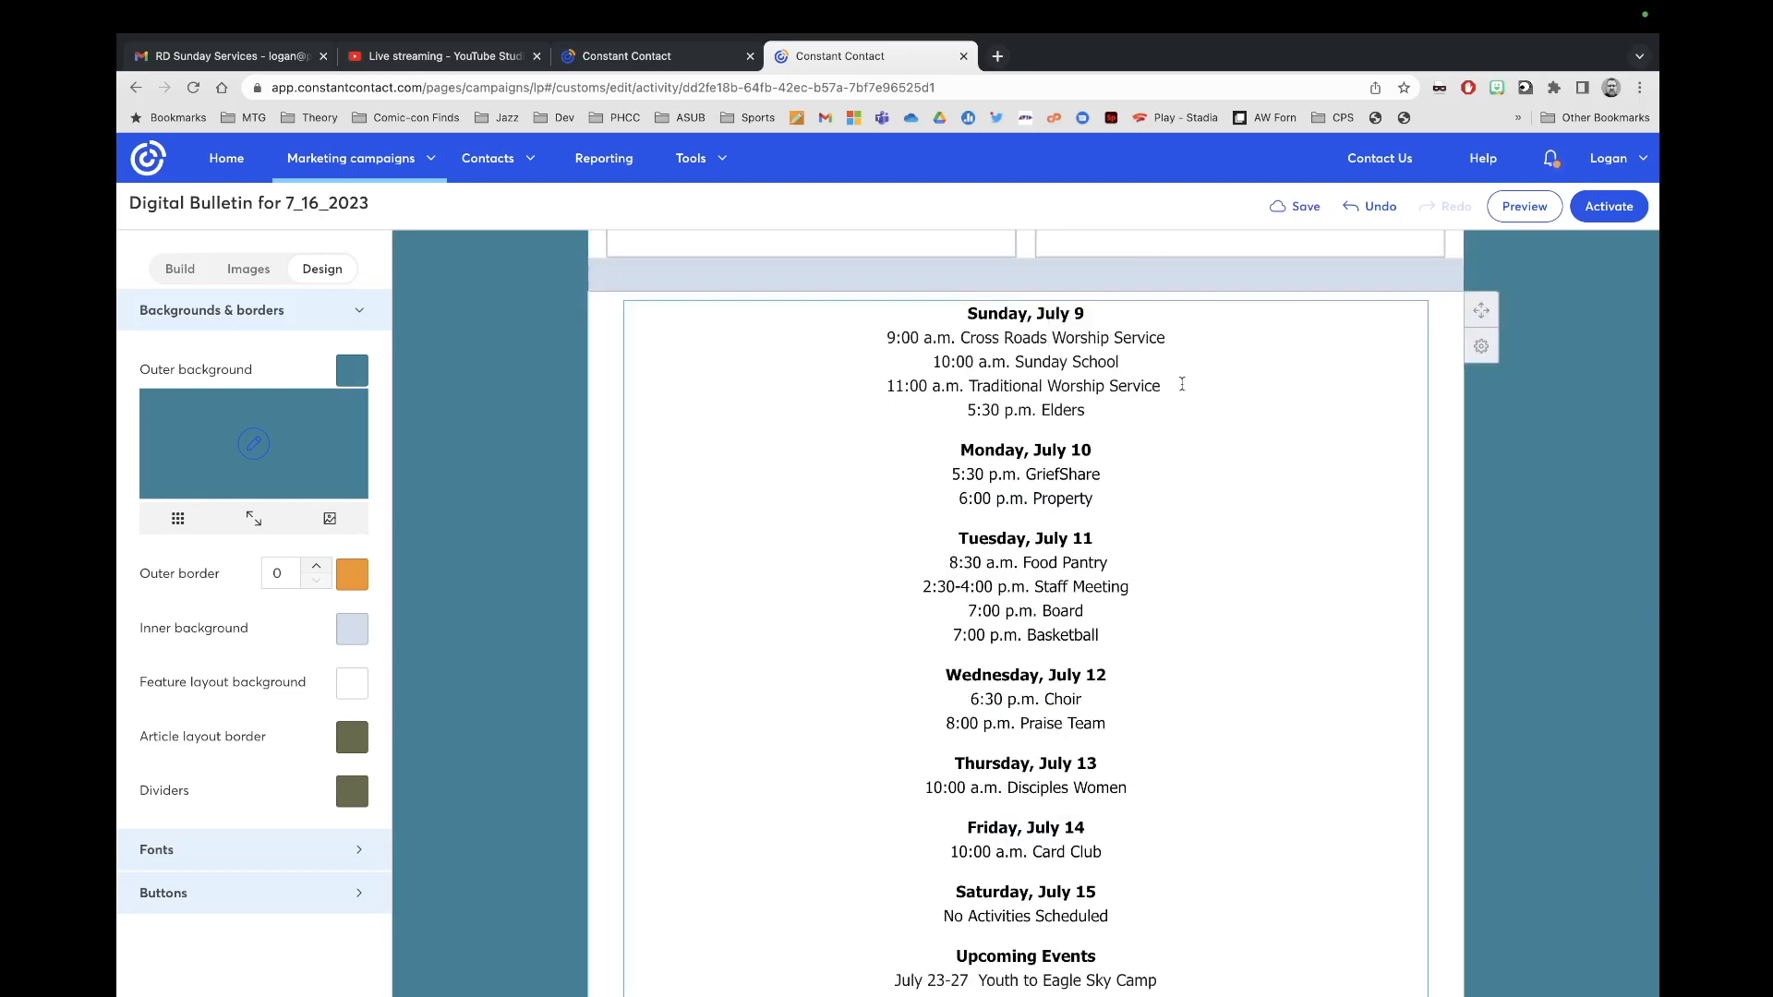
Step: Select and copy the July 16–22 weekly schedule from the worship email
{"action": "scroll", "coordinate": [1213, 461], "scroll_direction": "down", "scroll_amount": 13}
{"action": "scroll", "coordinate": [1212, 461], "scroll_direction": "up", "scroll_amount": 12}
{"action": "scroll", "coordinate": [1212, 460], "scroll_direction": "up", "scroll_amount": 2}
{"action": "scroll", "coordinate": [1212, 460], "scroll_direction": "down", "scroll_amount": 2}
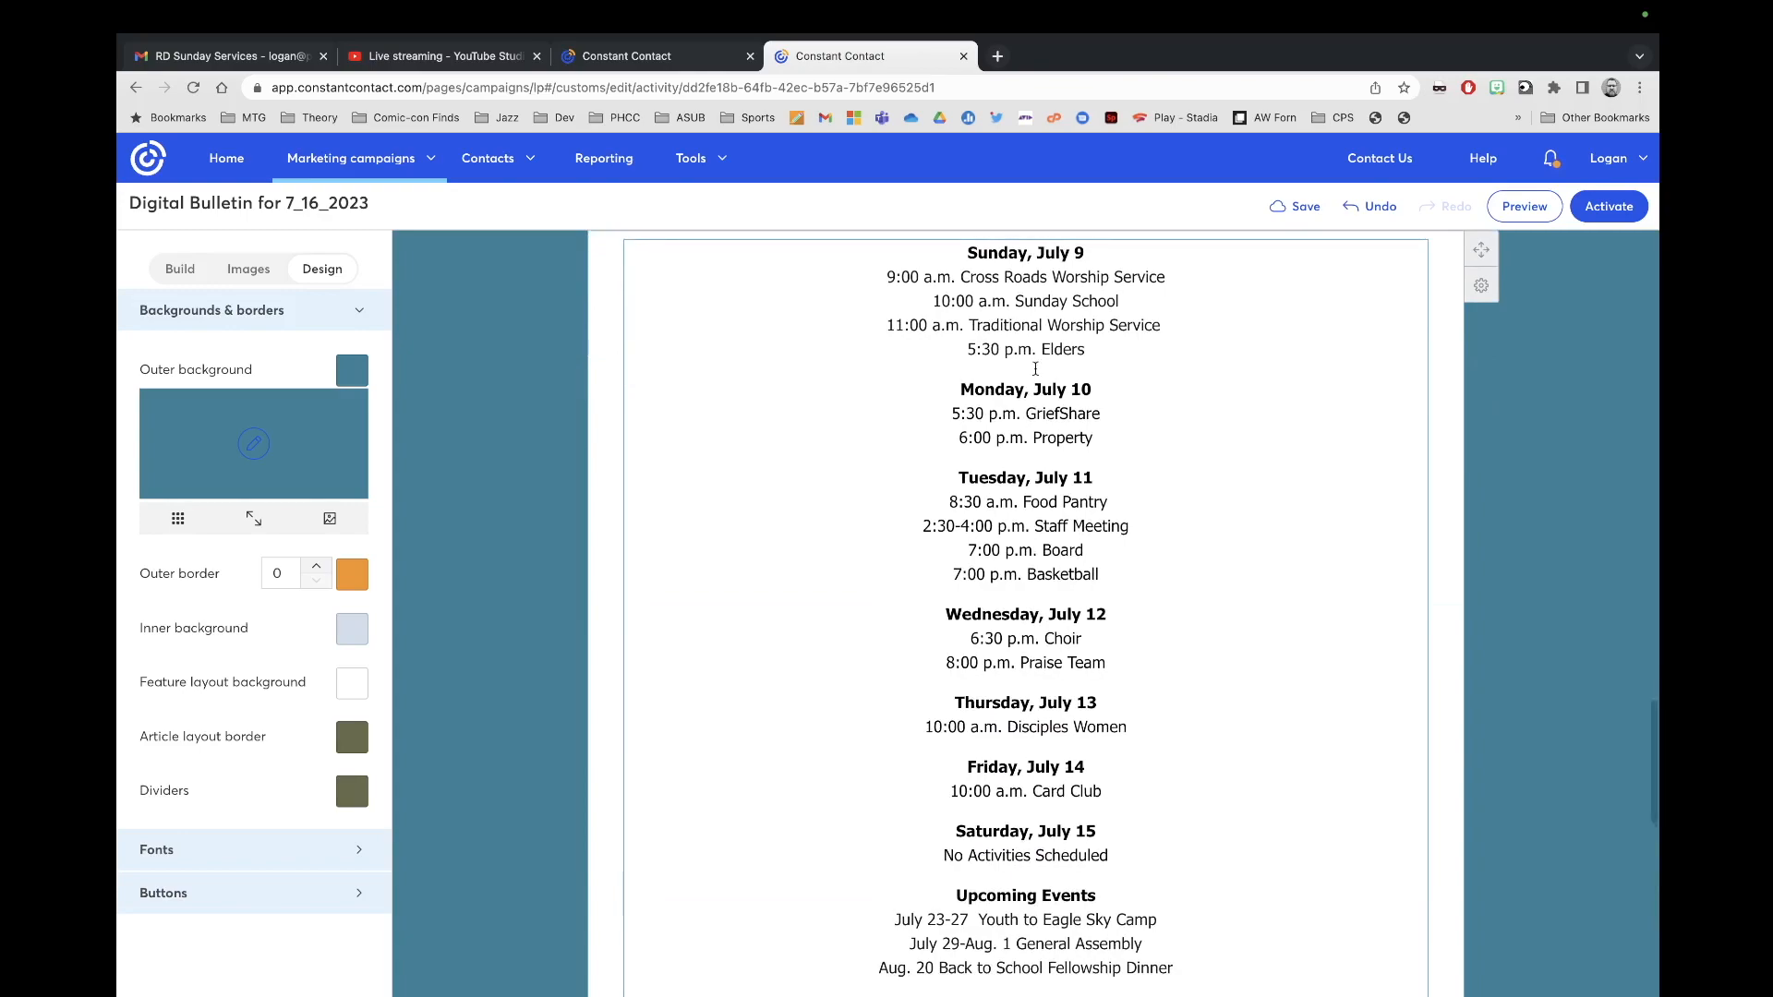
{"action": "left_click", "coordinate": [660, 57]}
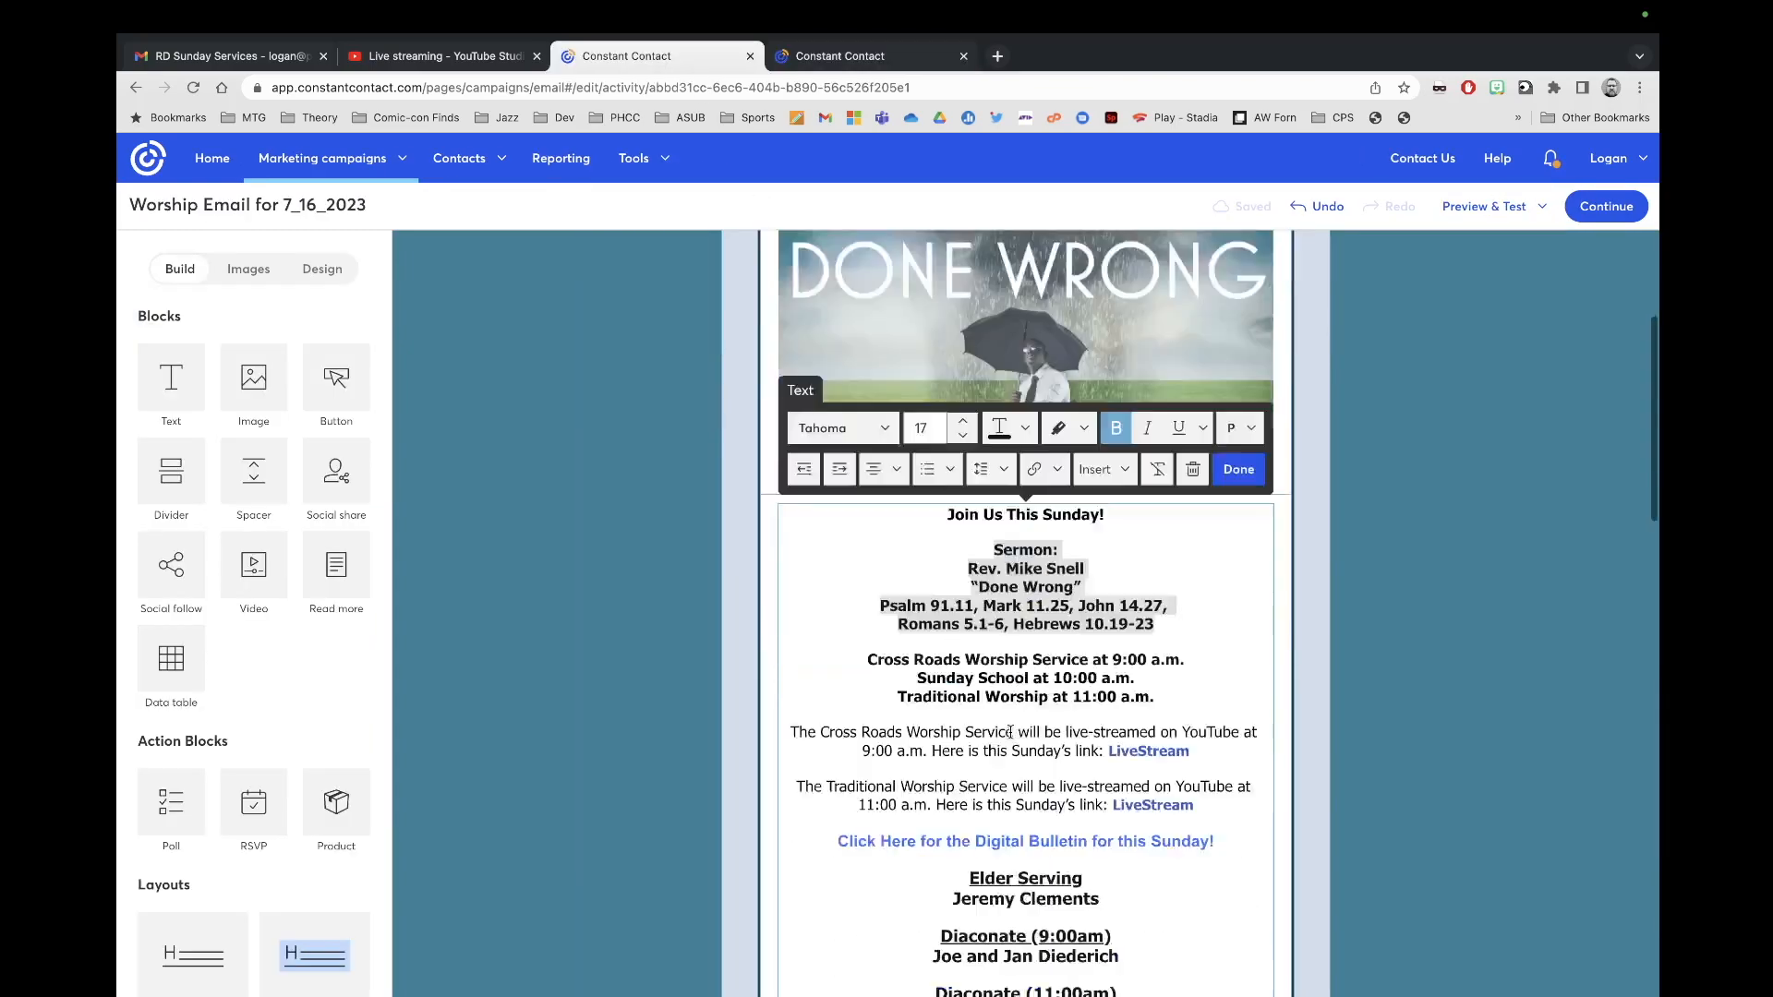
{"action": "scroll", "coordinate": [1009, 732], "scroll_direction": "down", "scroll_amount": 3}
{"action": "scroll", "coordinate": [987, 959], "scroll_direction": "down", "scroll_amount": 3}
{"action": "scroll", "coordinate": [987, 958], "scroll_direction": "down", "scroll_amount": 8}
{"action": "left_click", "coordinate": [1056, 691]}
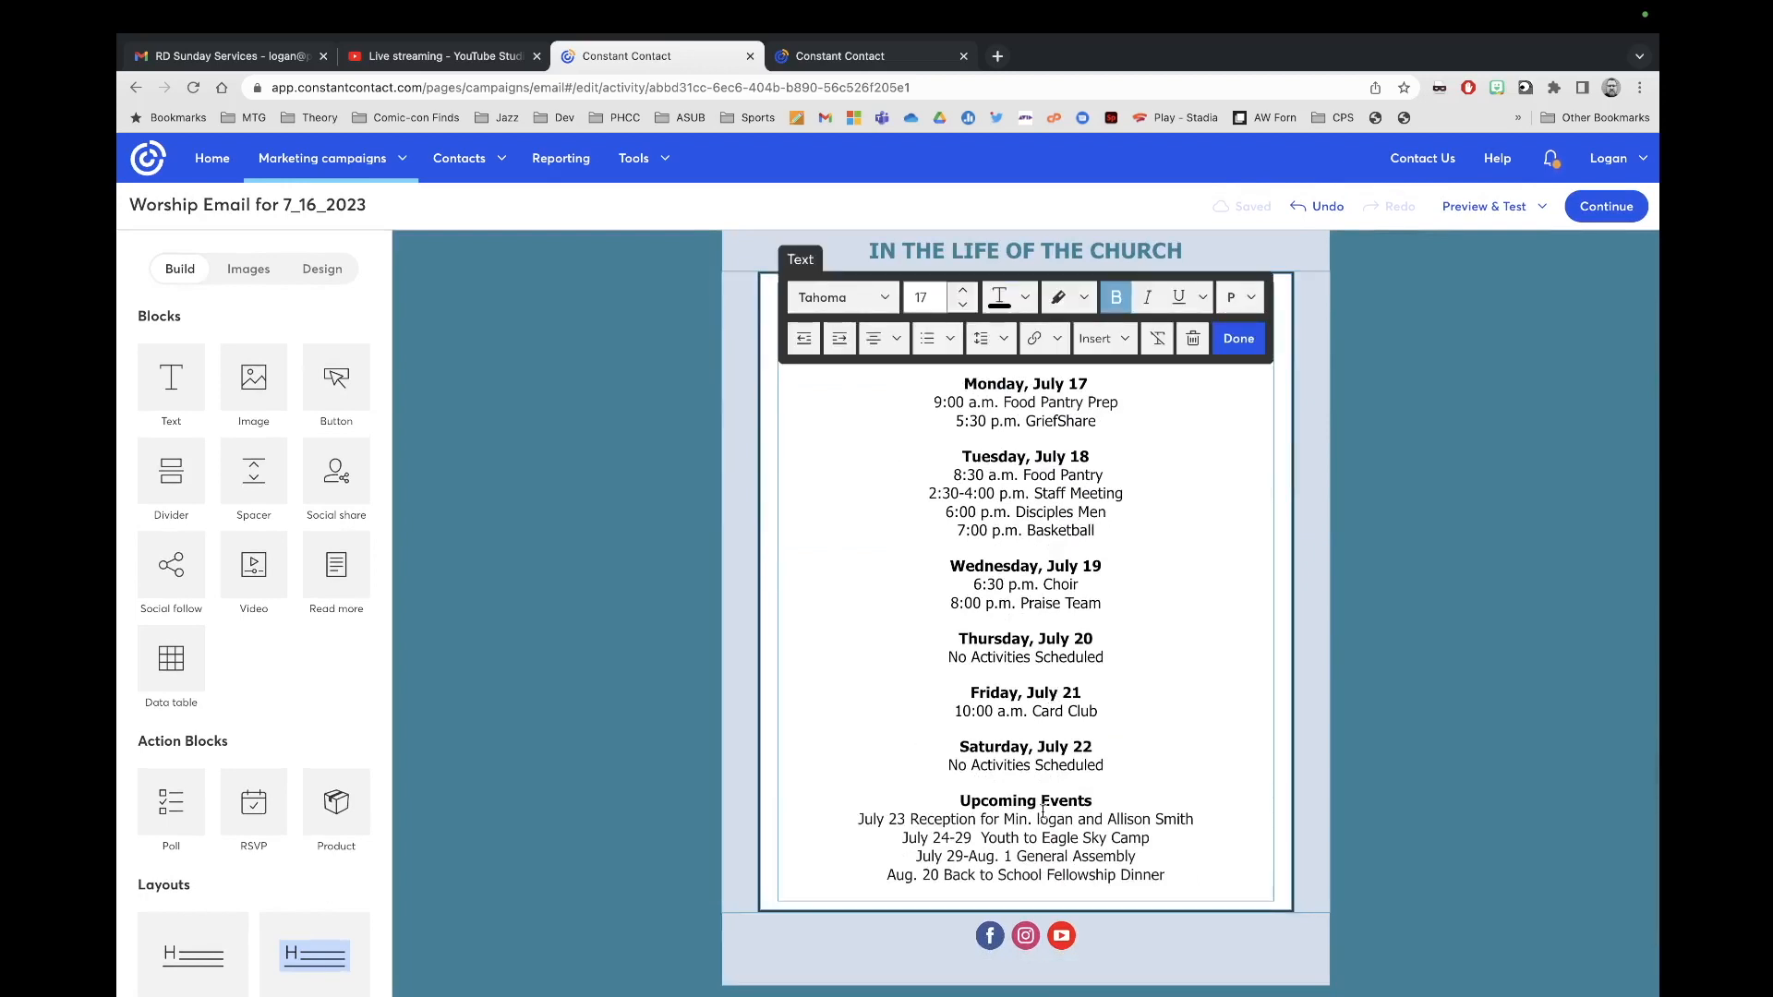
{"action": "key", "text": "super+a"}
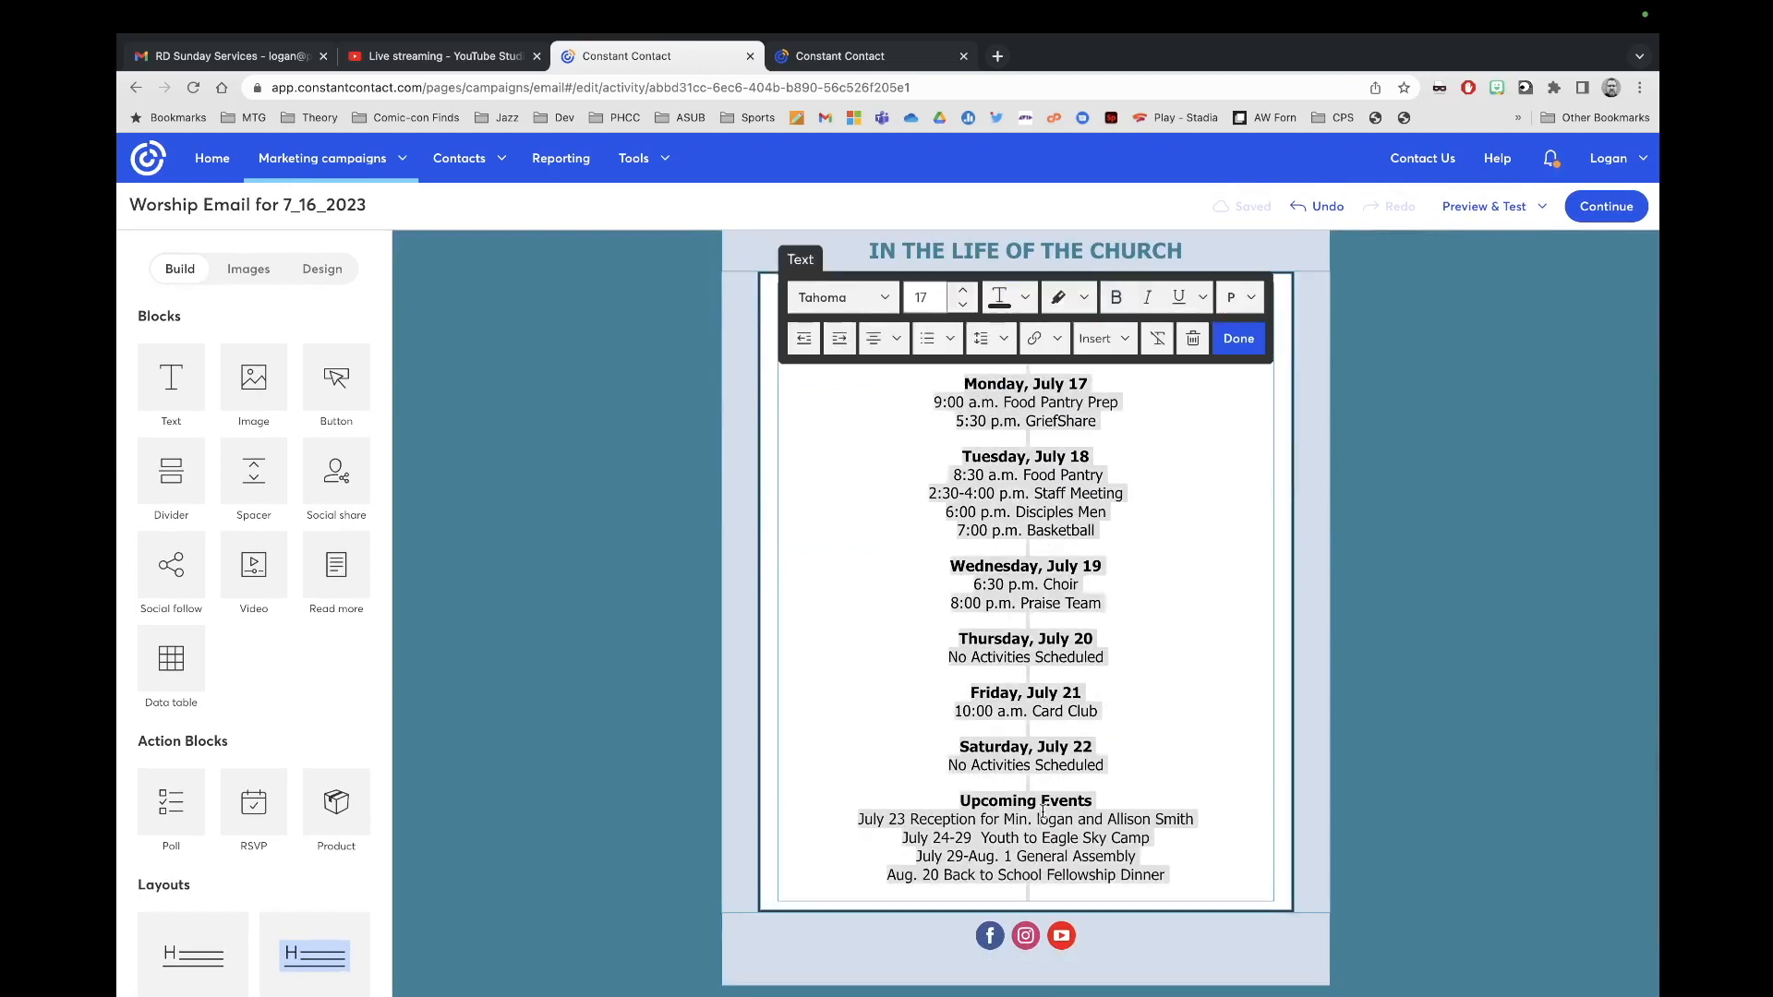
Step: Paste the July 16–22 schedule over the bulletin's old schedule and set it to size 18
{"action": "left_click", "coordinate": [838, 55]}
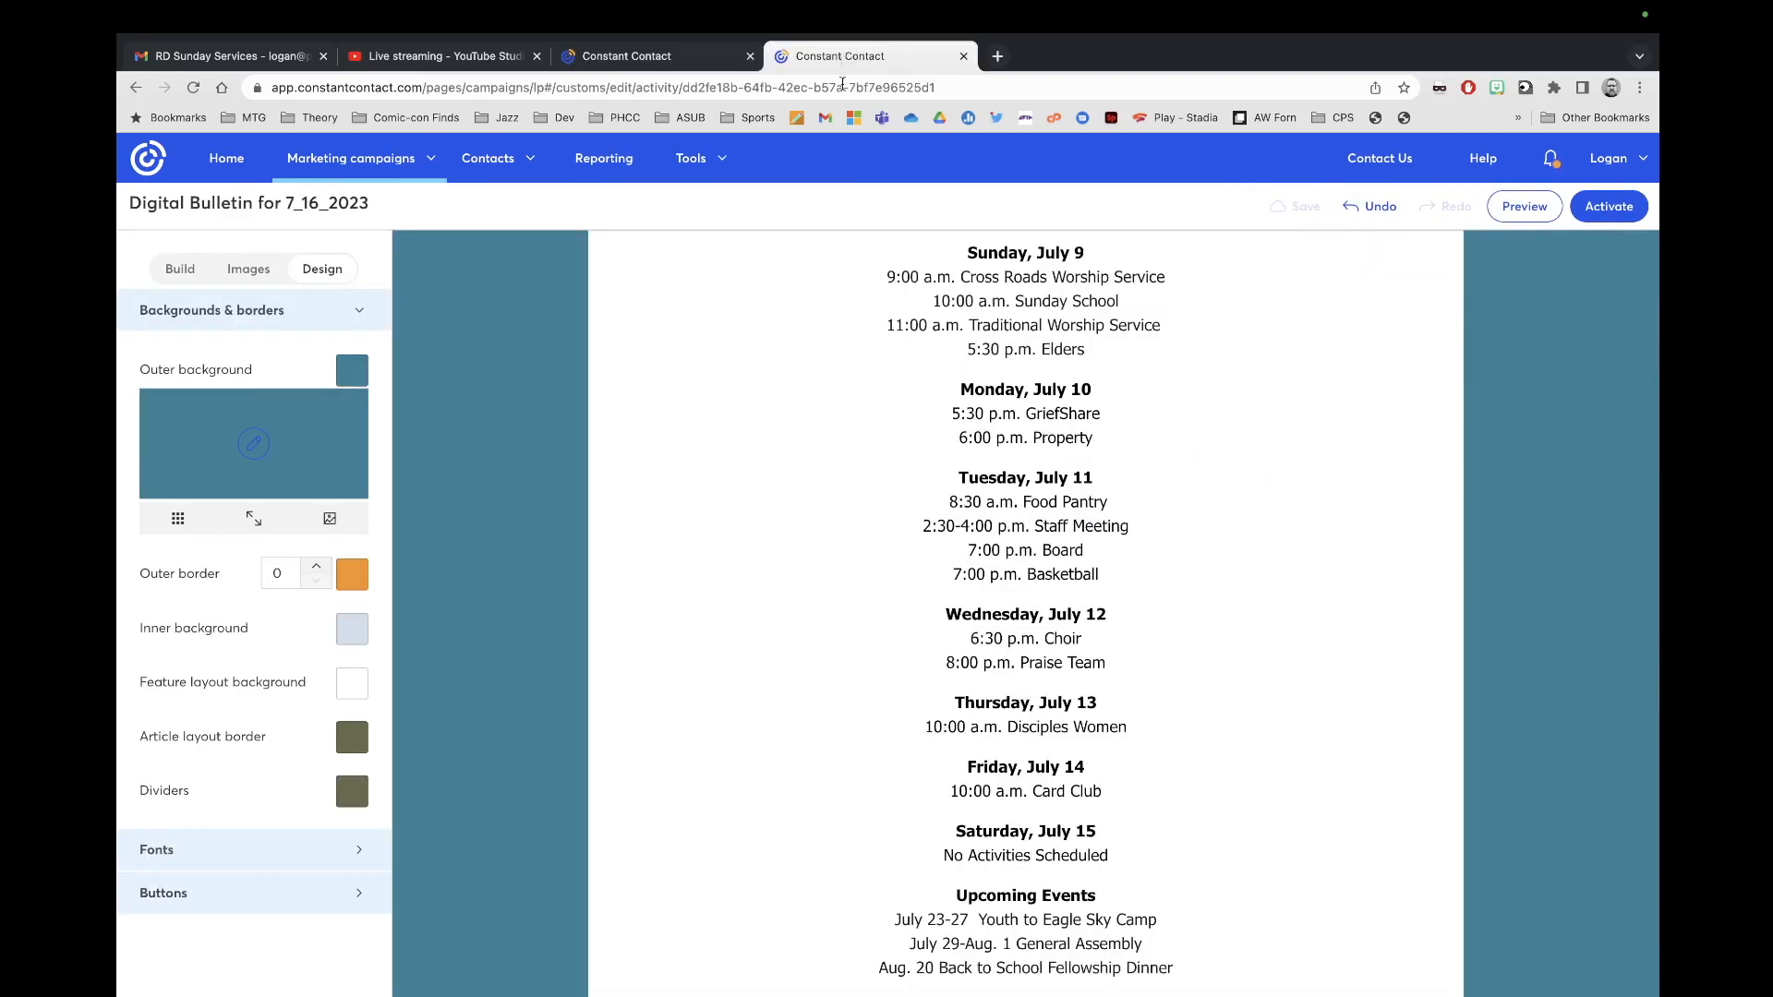
{"action": "left_click", "coordinate": [1110, 654]}
{"action": "key", "text": "super+a"}
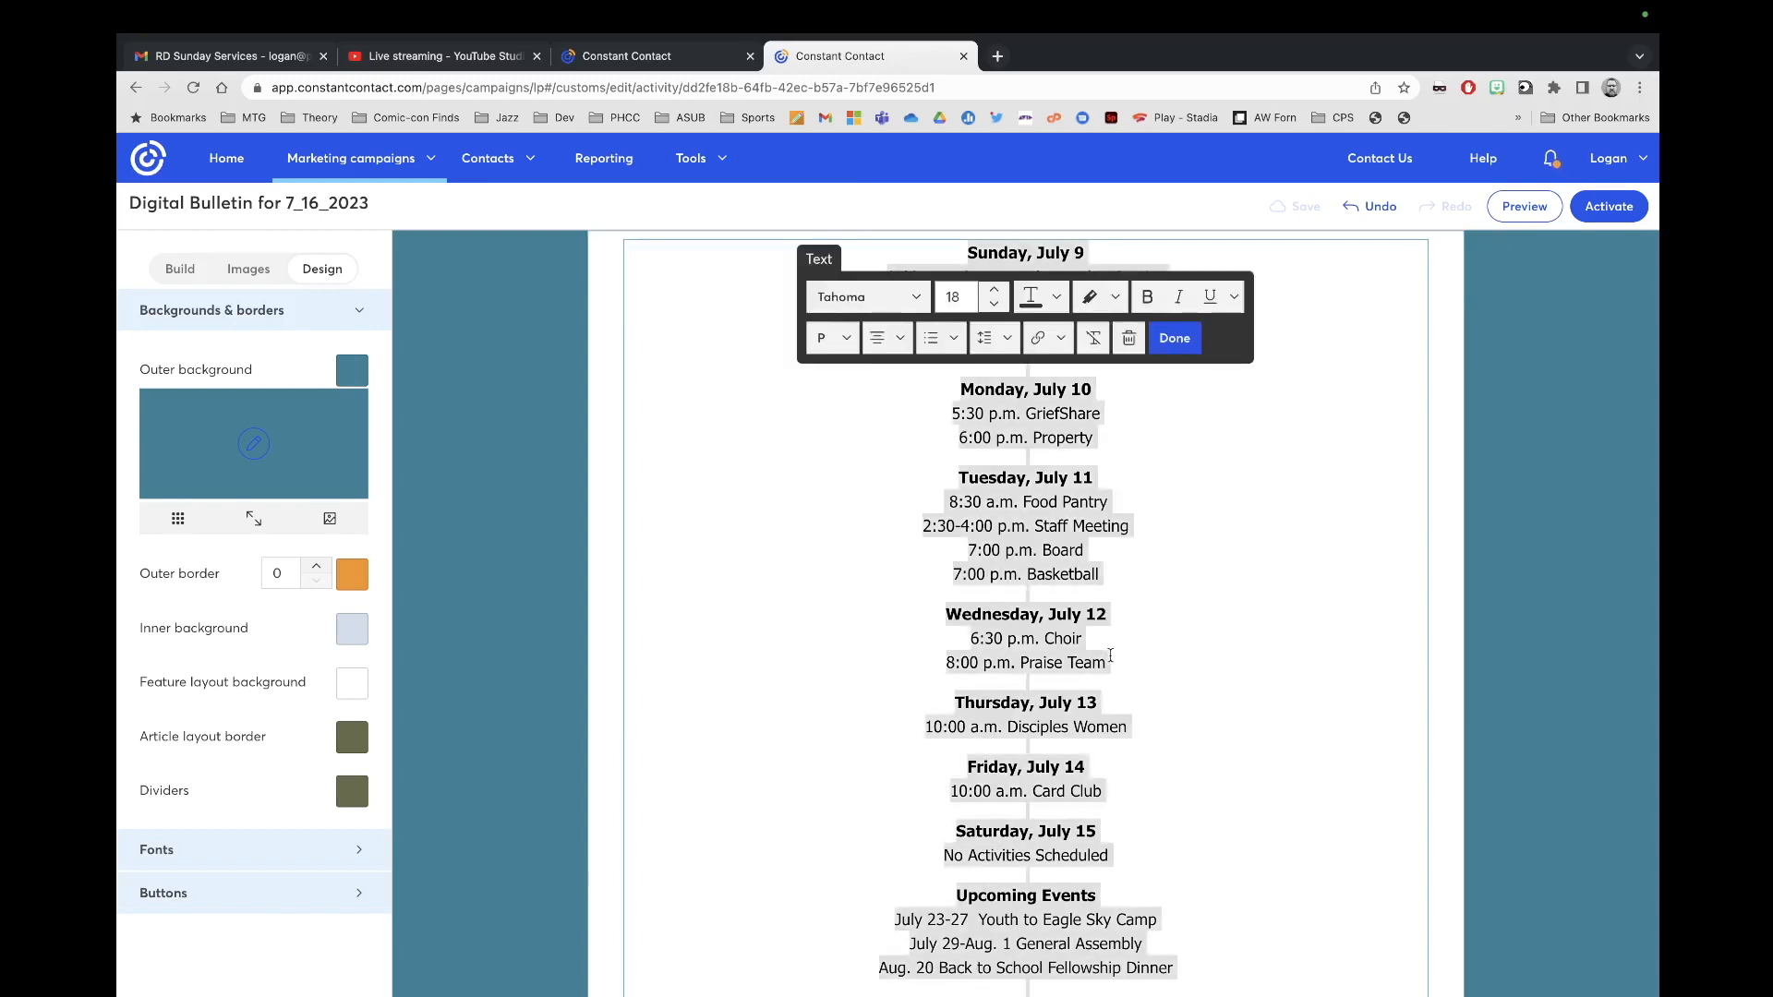
{"action": "key", "text": "super+v"}
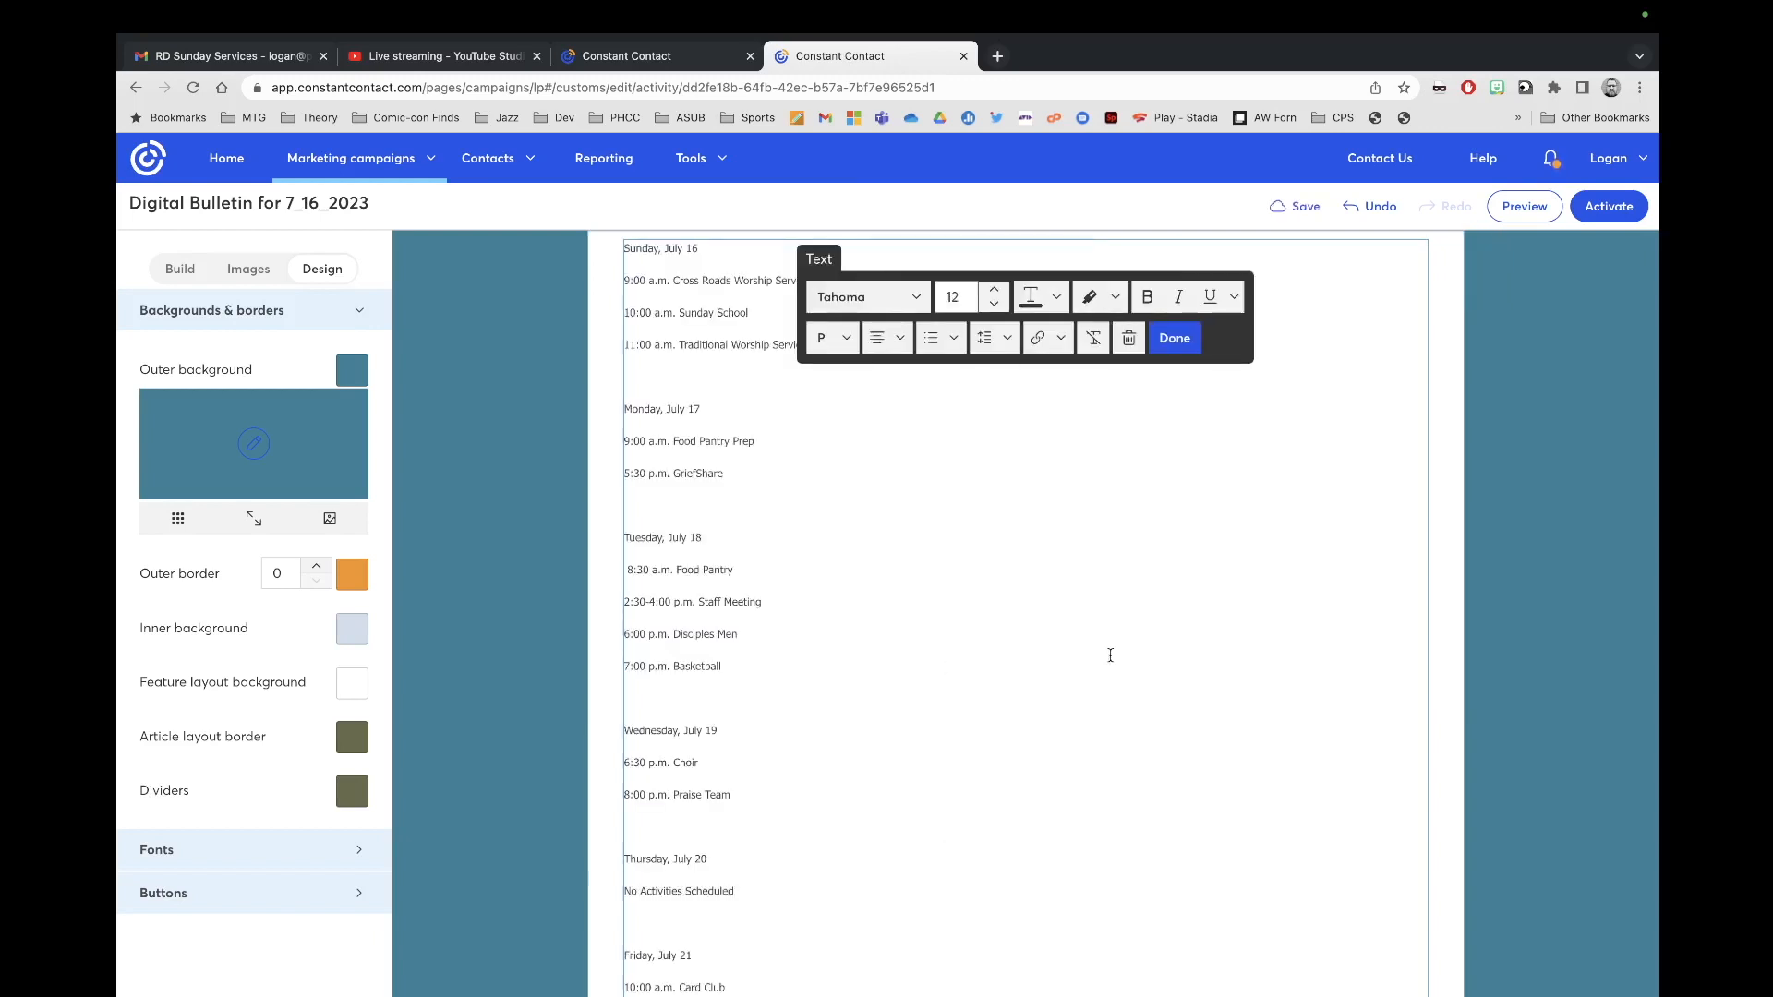
{"action": "key", "text": "super+z"}
{"action": "key", "text": "super+a"}
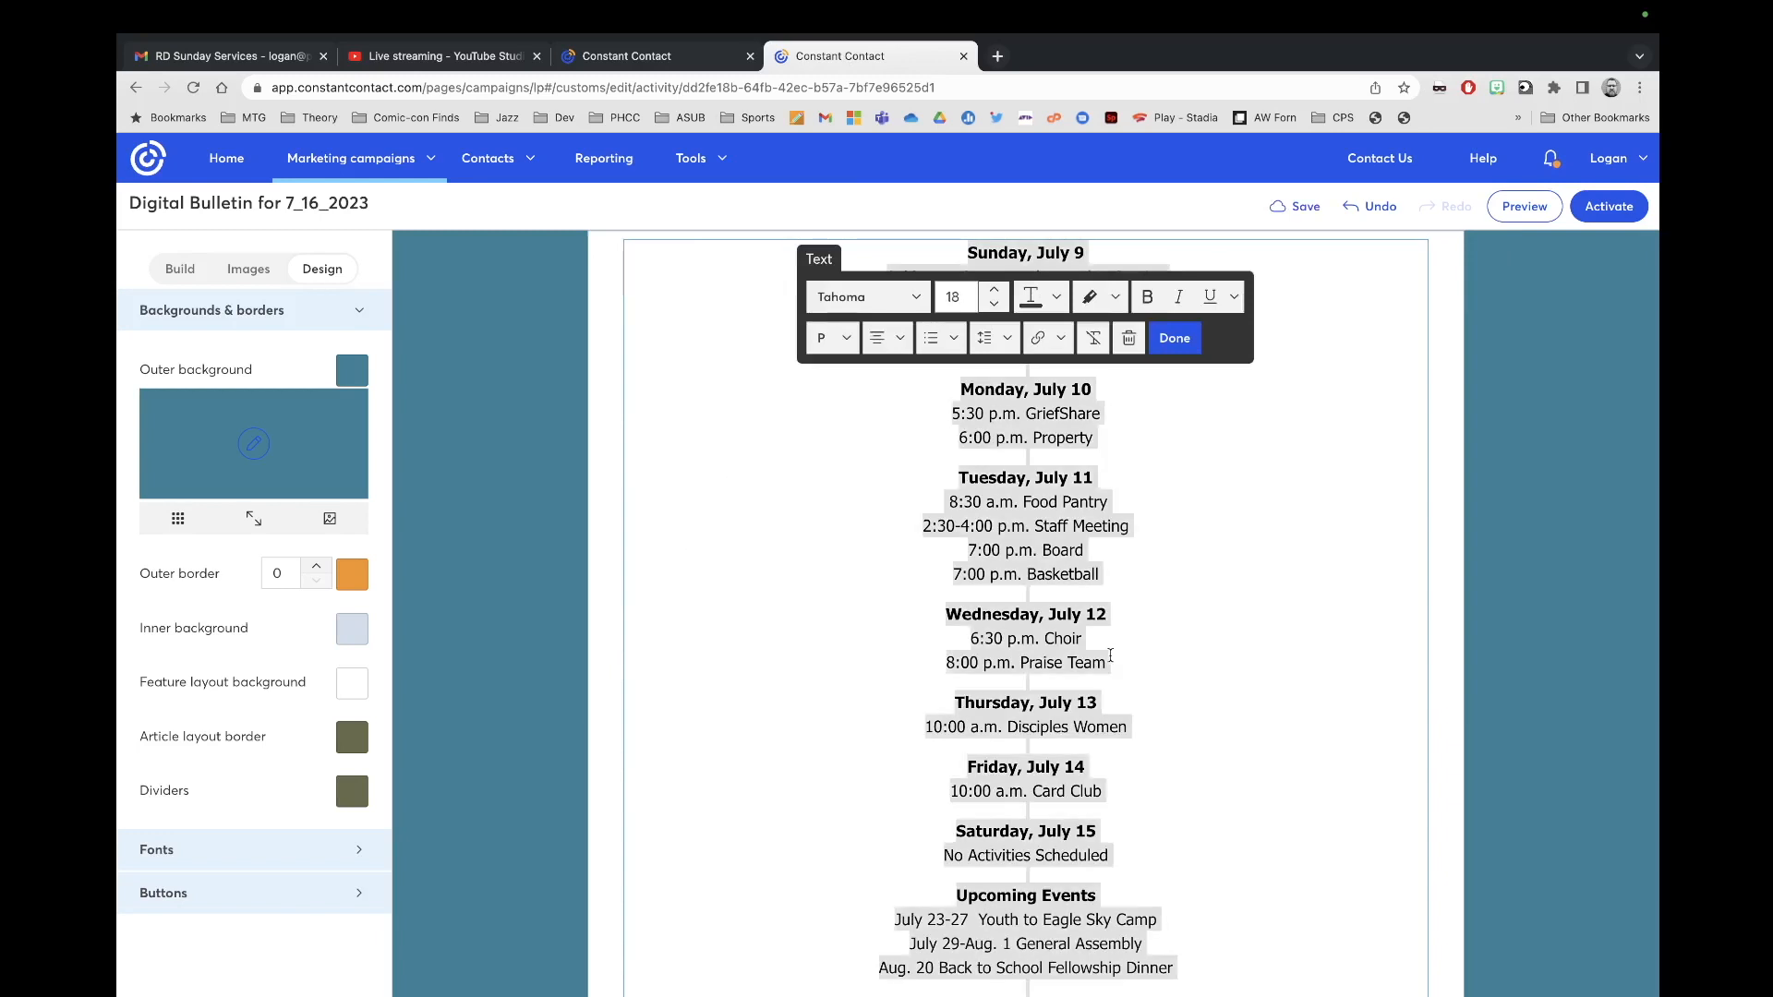
{"action": "key", "text": "super+v"}
{"action": "key", "text": "super+a"}
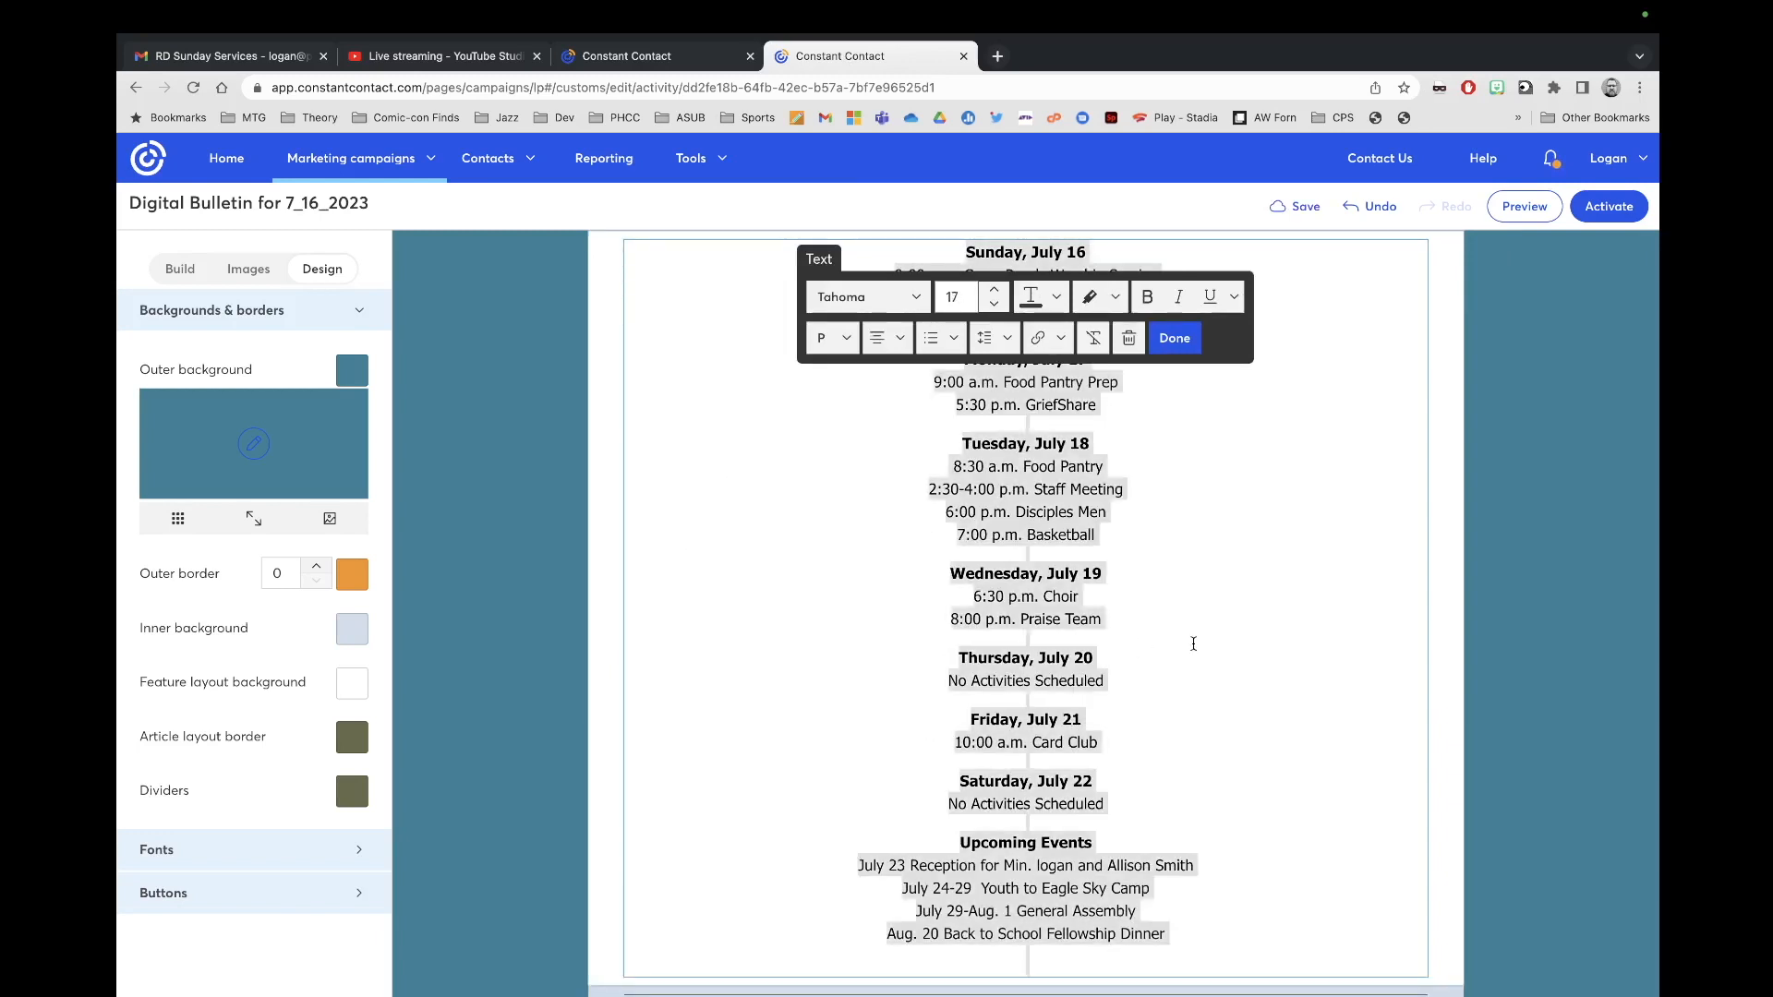
{"action": "left_click", "coordinate": [998, 290]}
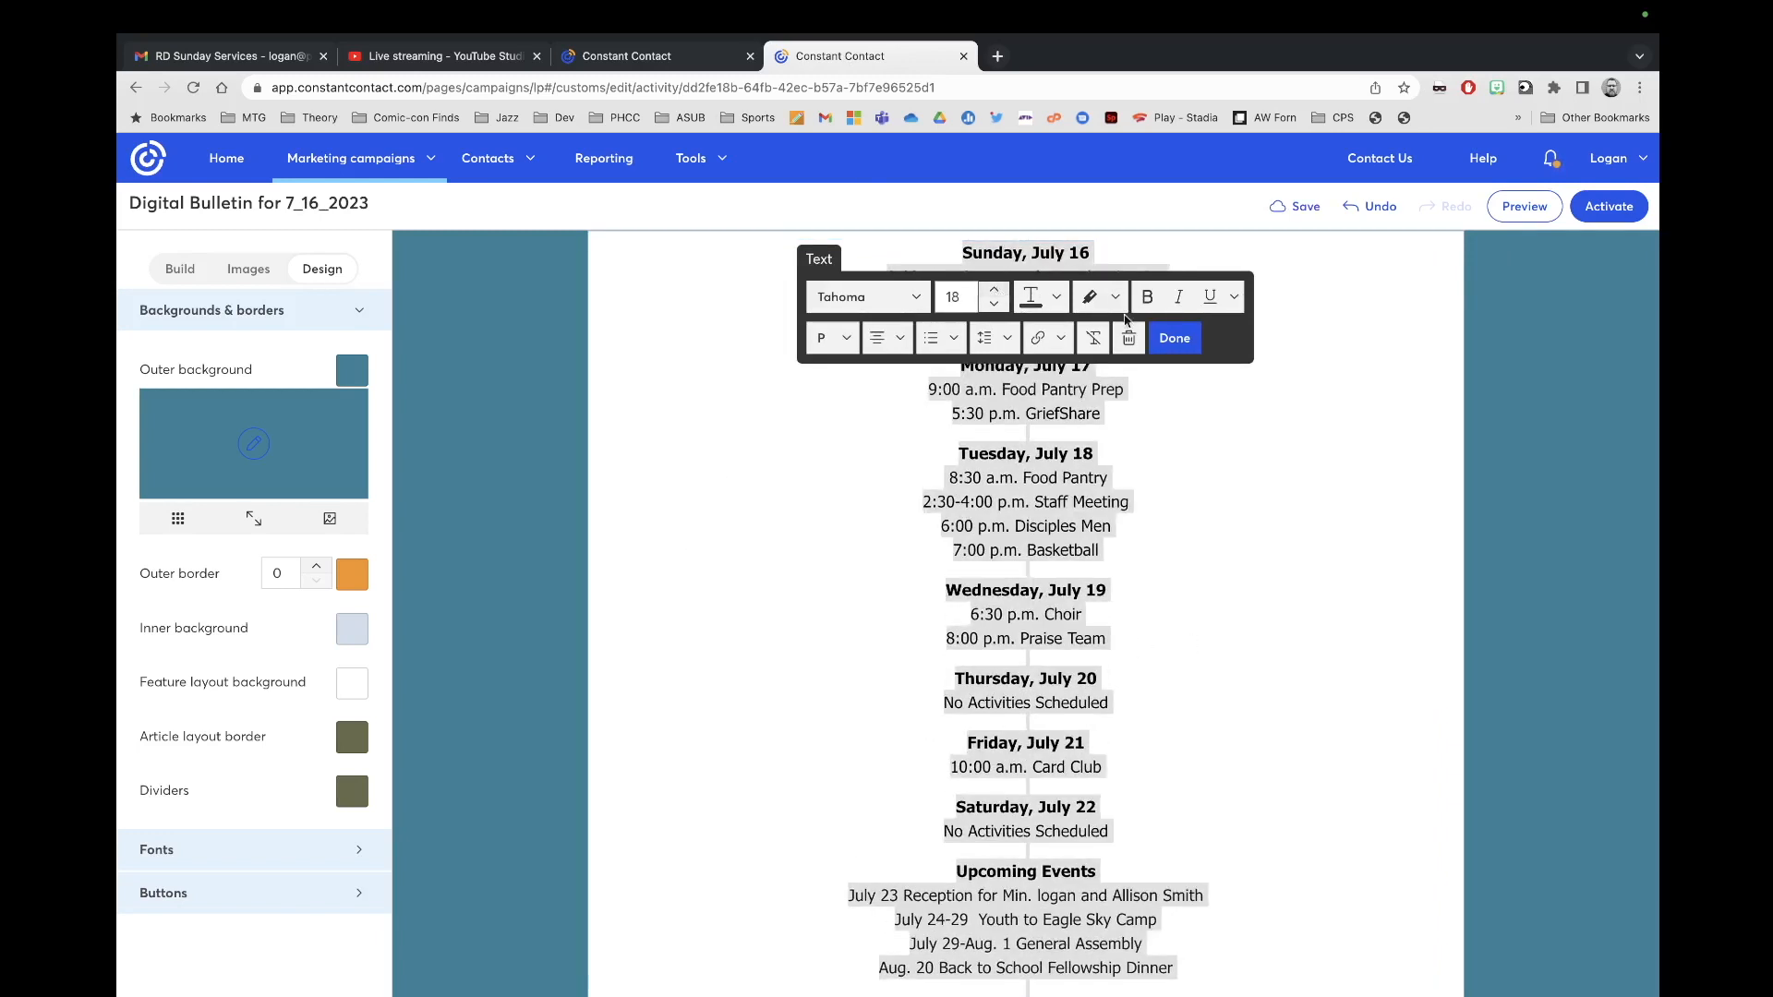
{"action": "left_click", "coordinate": [1173, 338]}
{"action": "scroll", "coordinate": [1172, 492], "scroll_direction": "down", "scroll_amount": 3}
{"action": "scroll", "coordinate": [1172, 492], "scroll_direction": "up", "scroll_amount": 5}
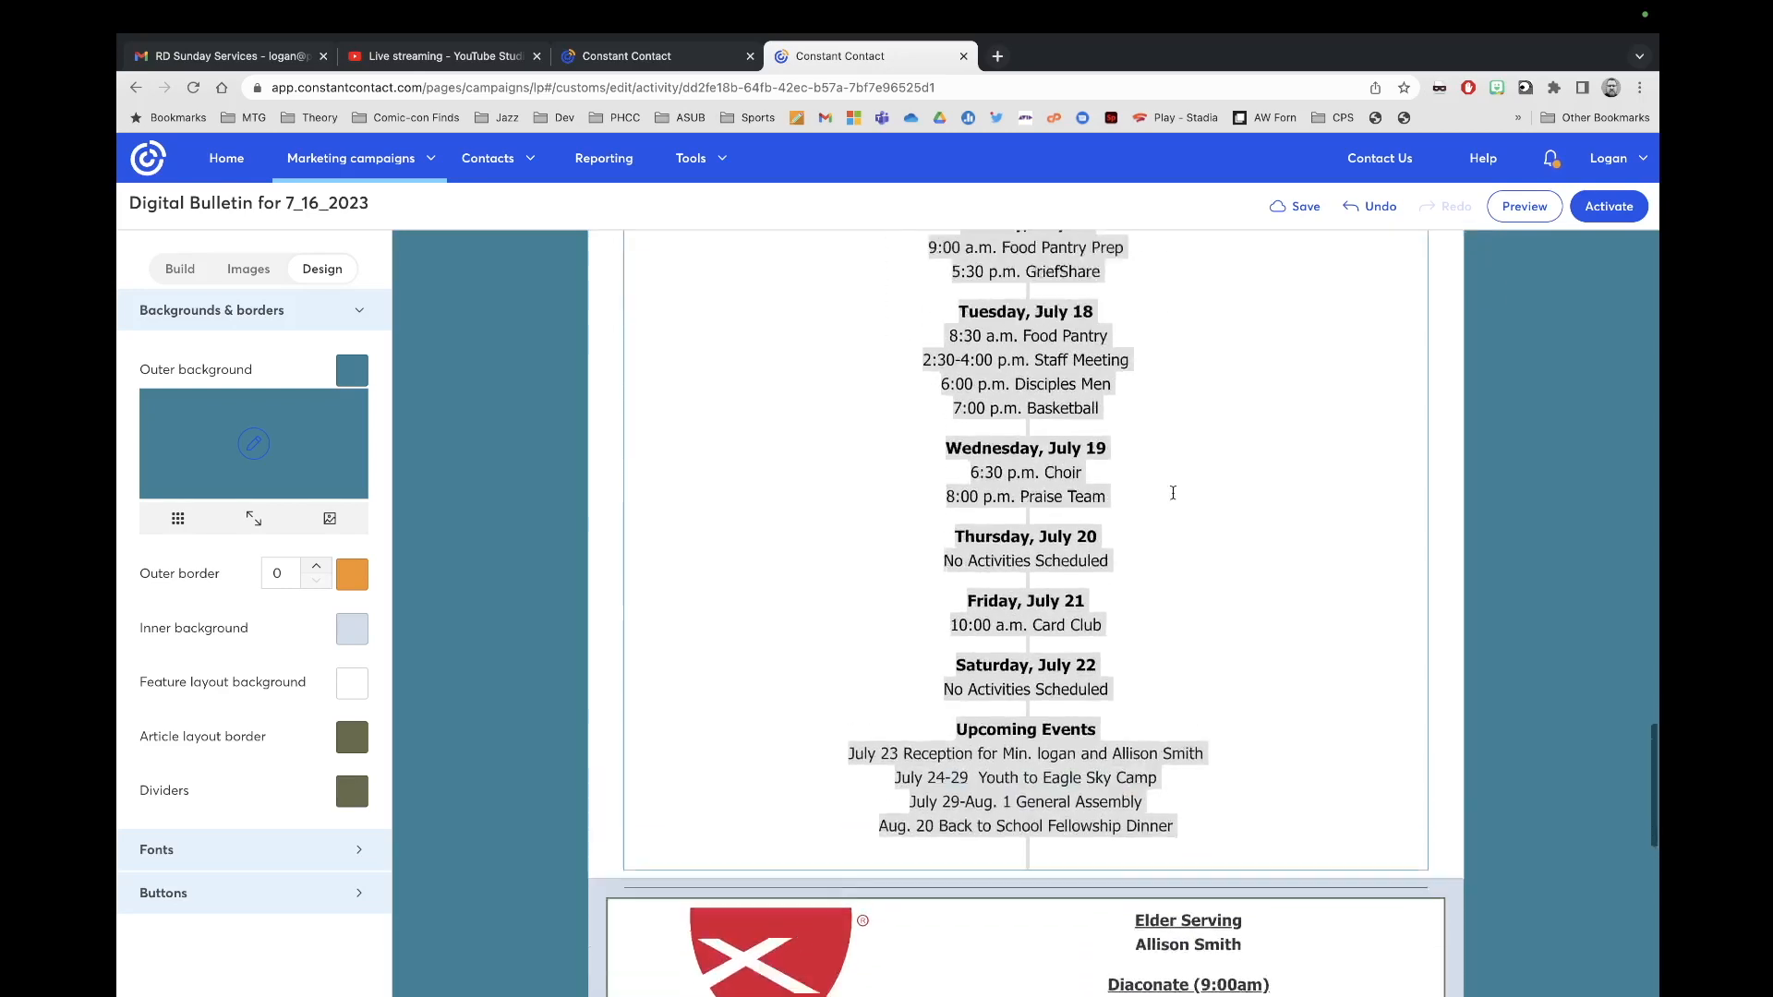
Step: Select the Elder Serving and Diaconate names in the worship email
{"action": "scroll", "coordinate": [1173, 492], "scroll_direction": "down", "scroll_amount": 9}
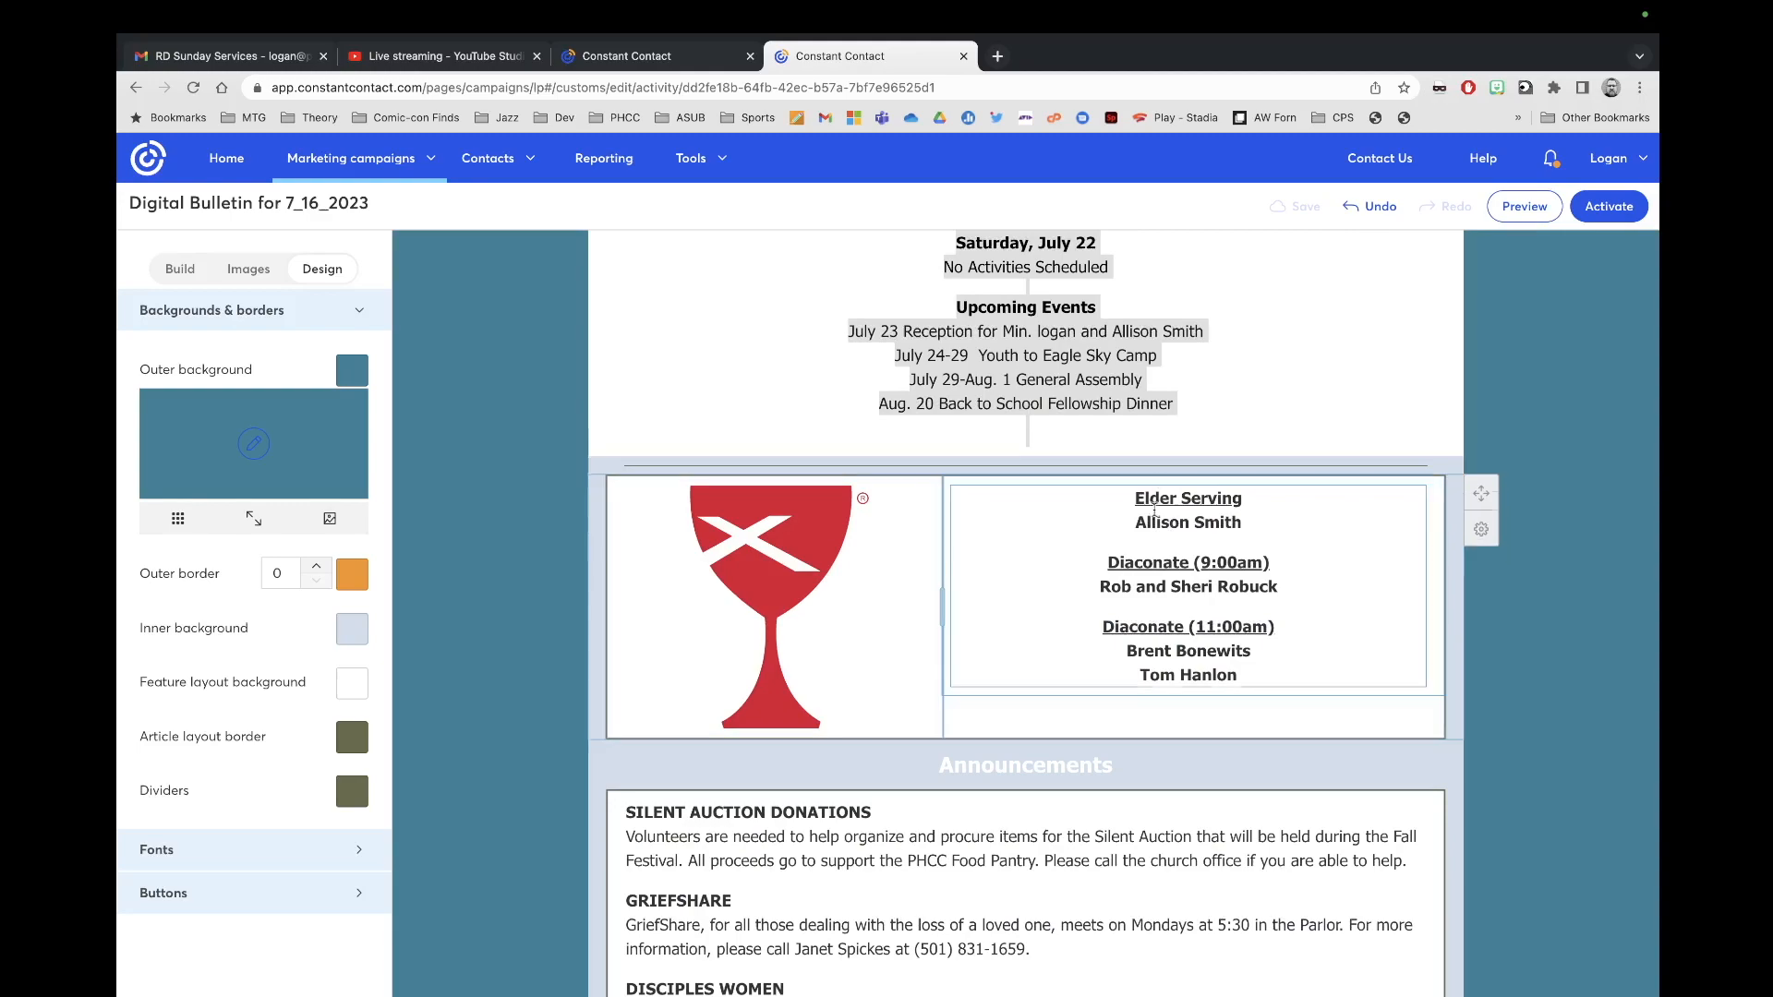
{"action": "left_click", "coordinate": [622, 56]}
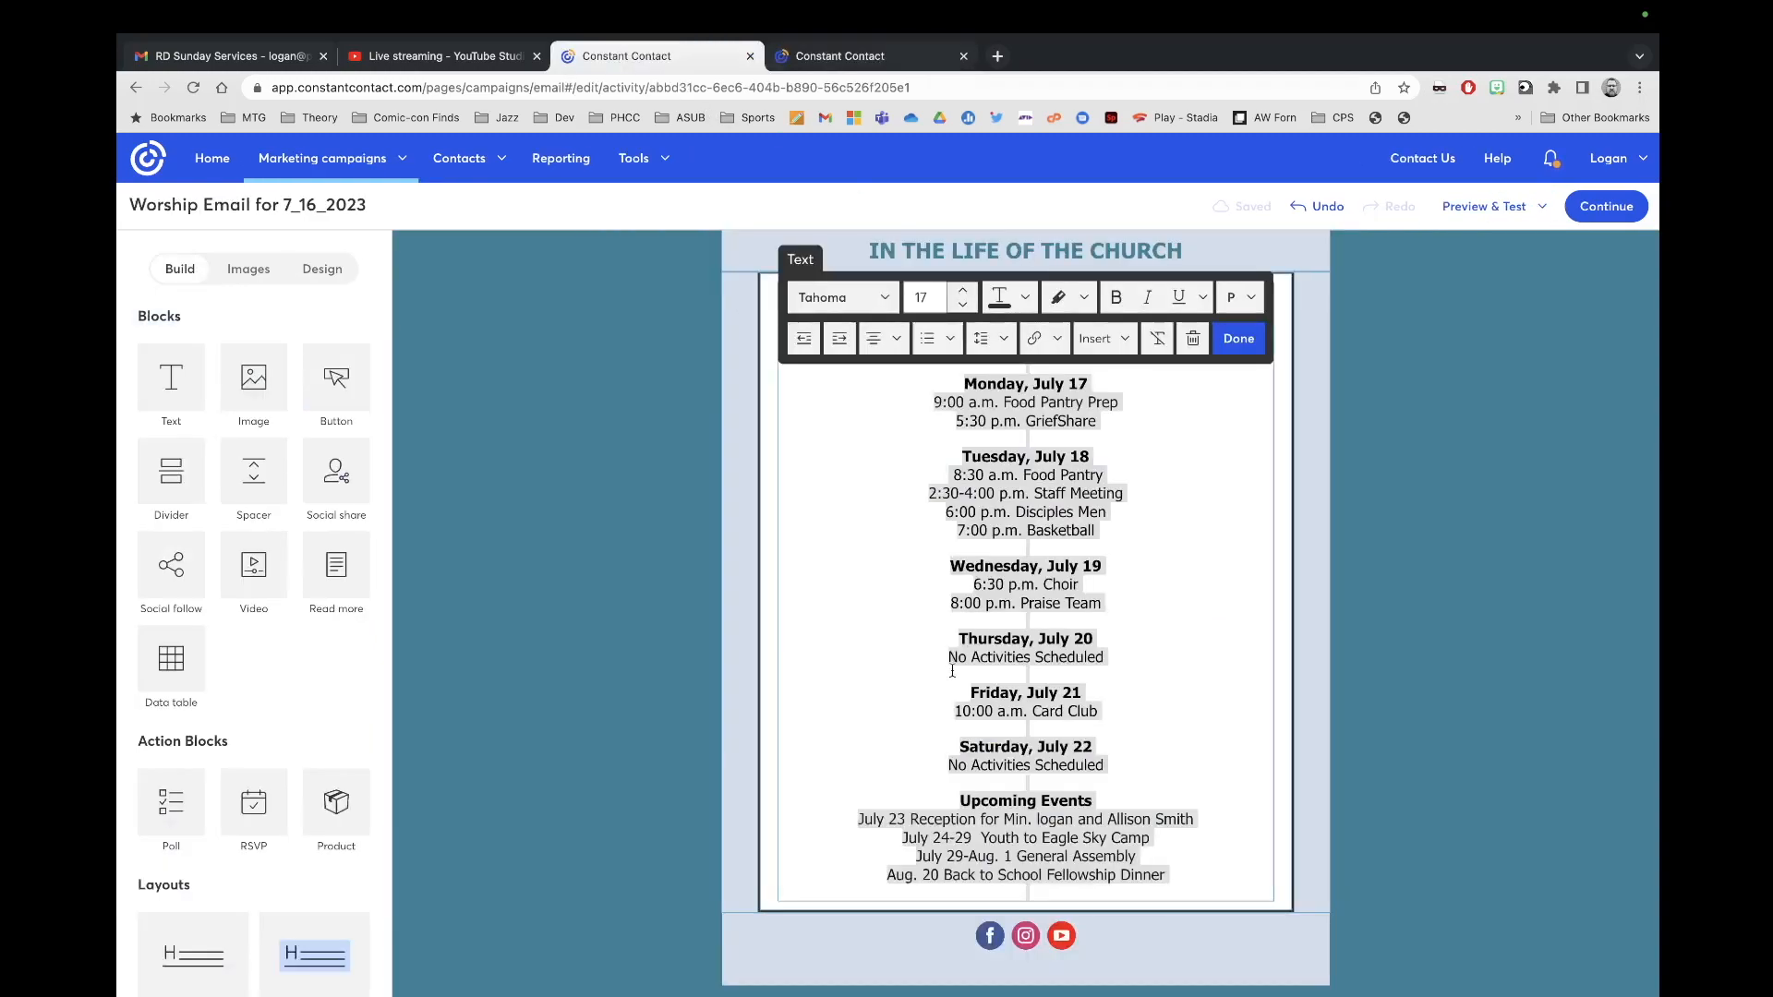
{"action": "scroll", "coordinate": [951, 671], "scroll_direction": "up", "scroll_amount": 20}
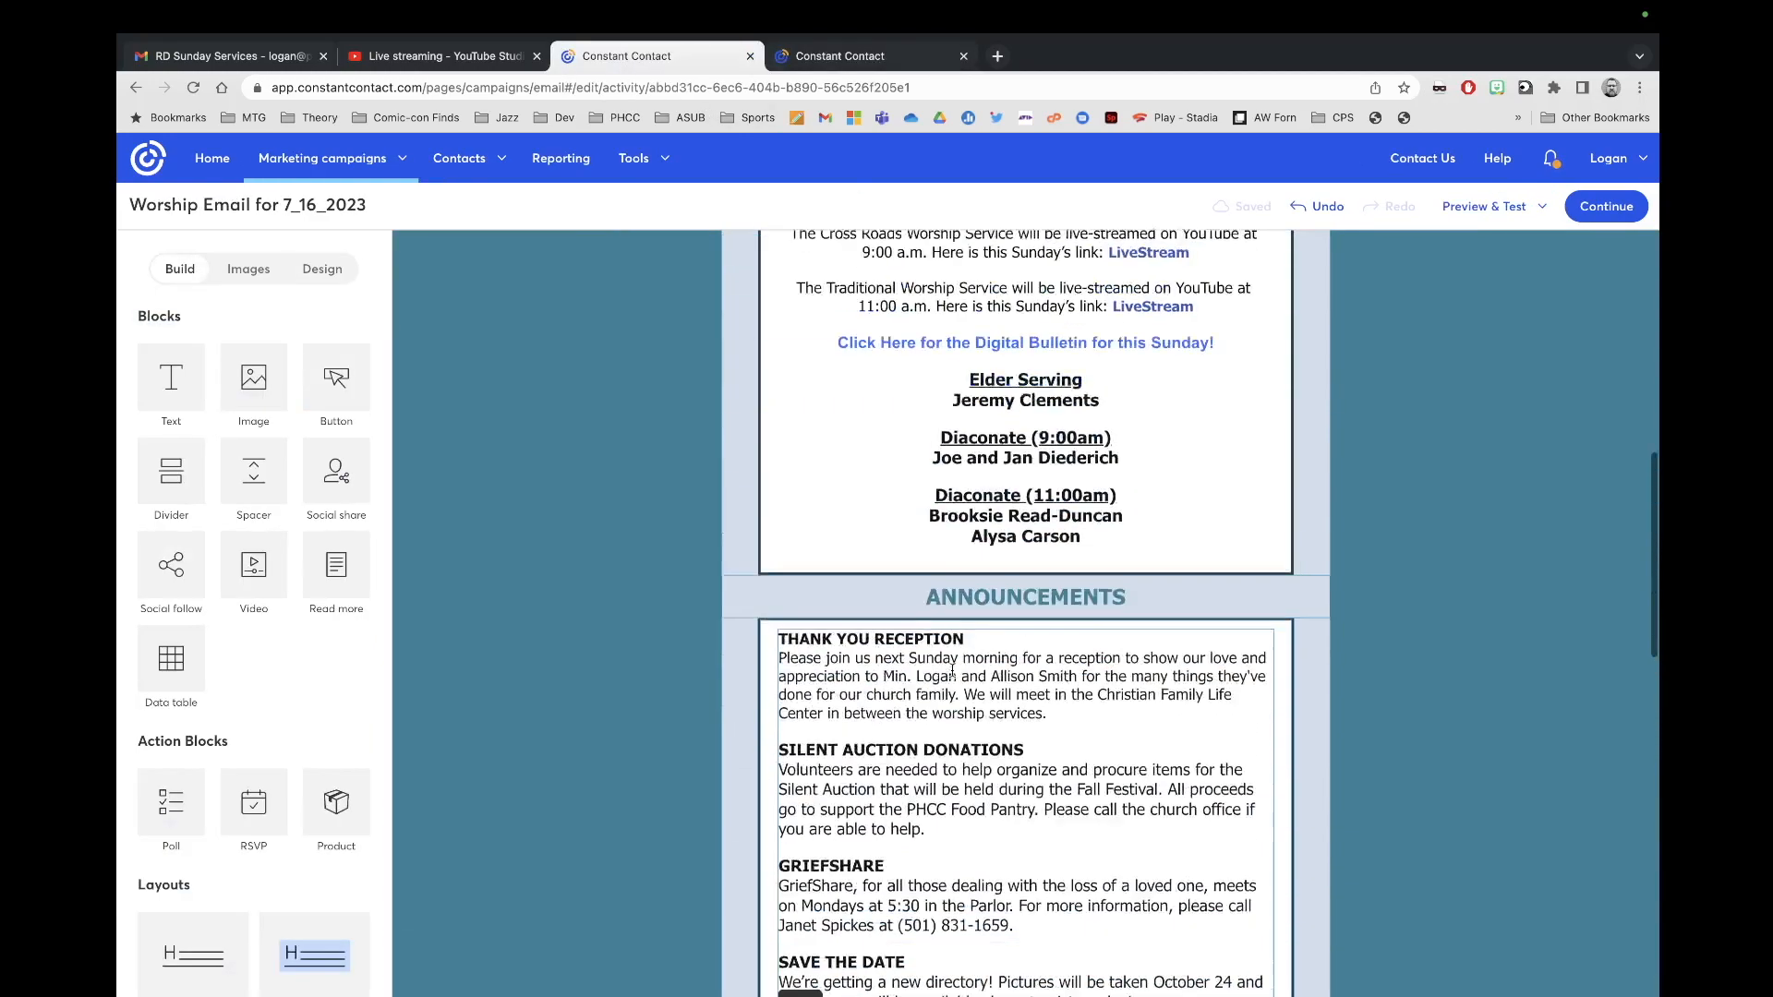
{"action": "left_click_drag", "start_coordinate": [1080, 647], "coordinate": [959, 491]}
{"action": "key", "text": "super+c"}
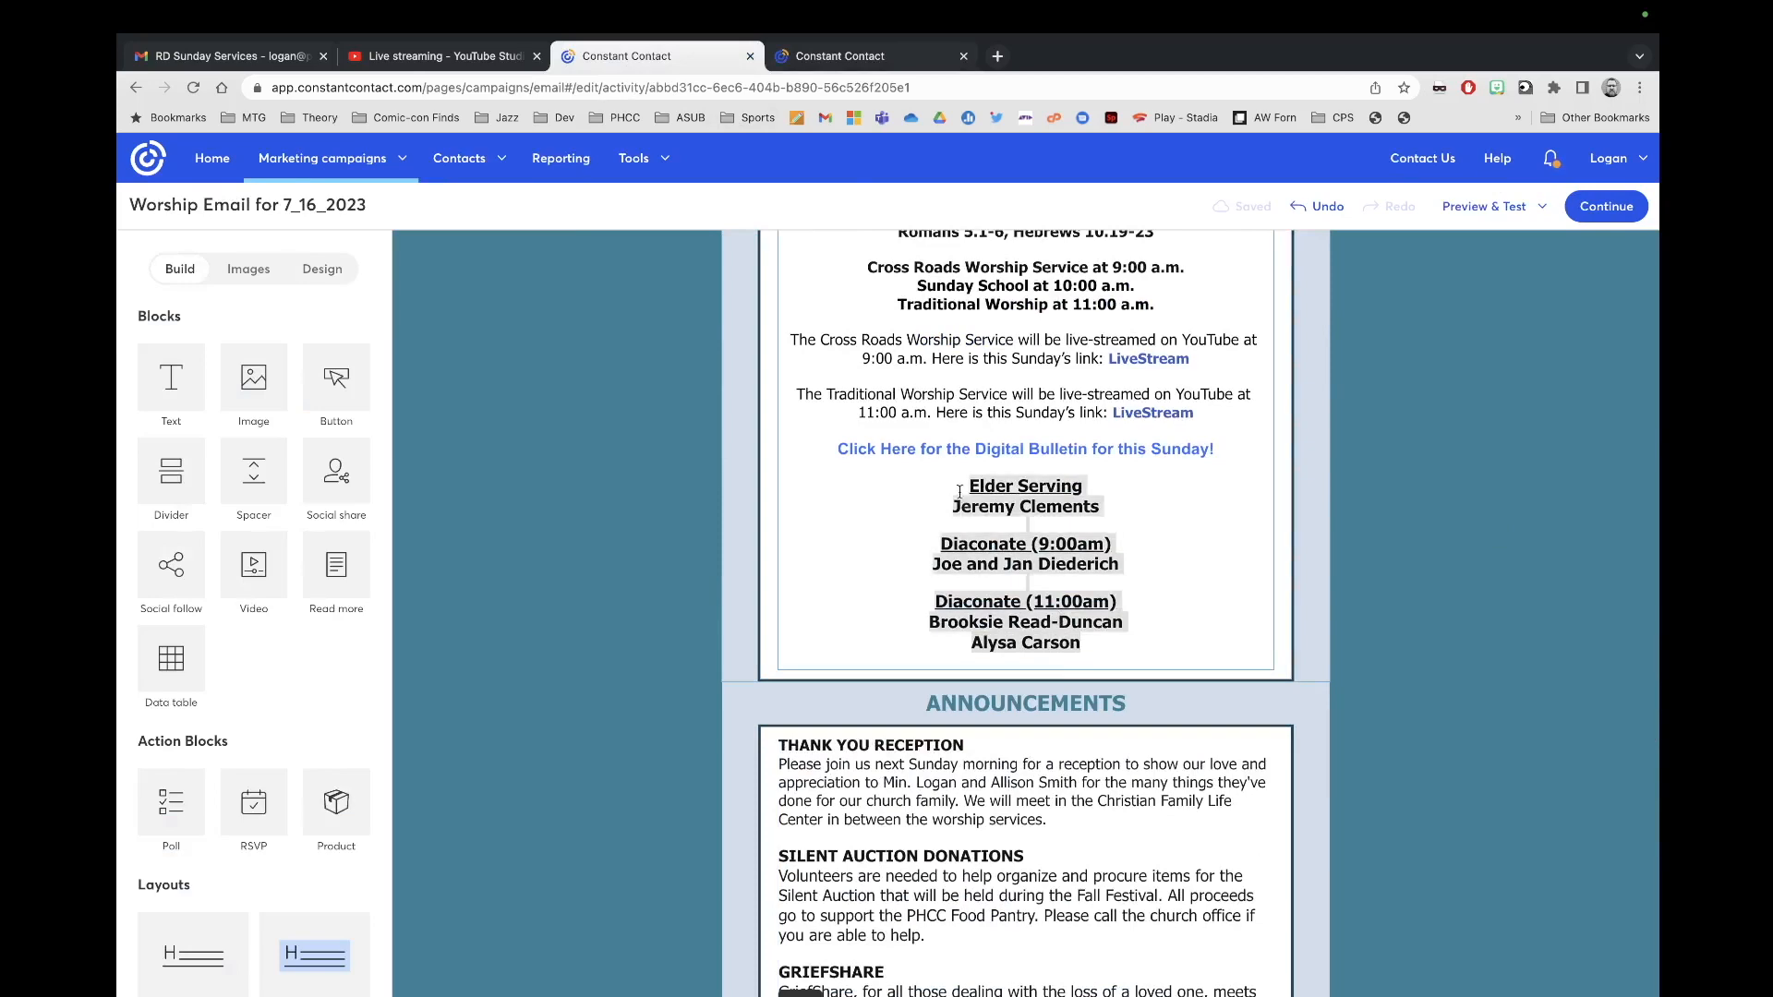
Step: Paste this week's serving names over the bulletin's Elder Serving text at size 18
{"action": "left_click", "coordinate": [840, 55]}
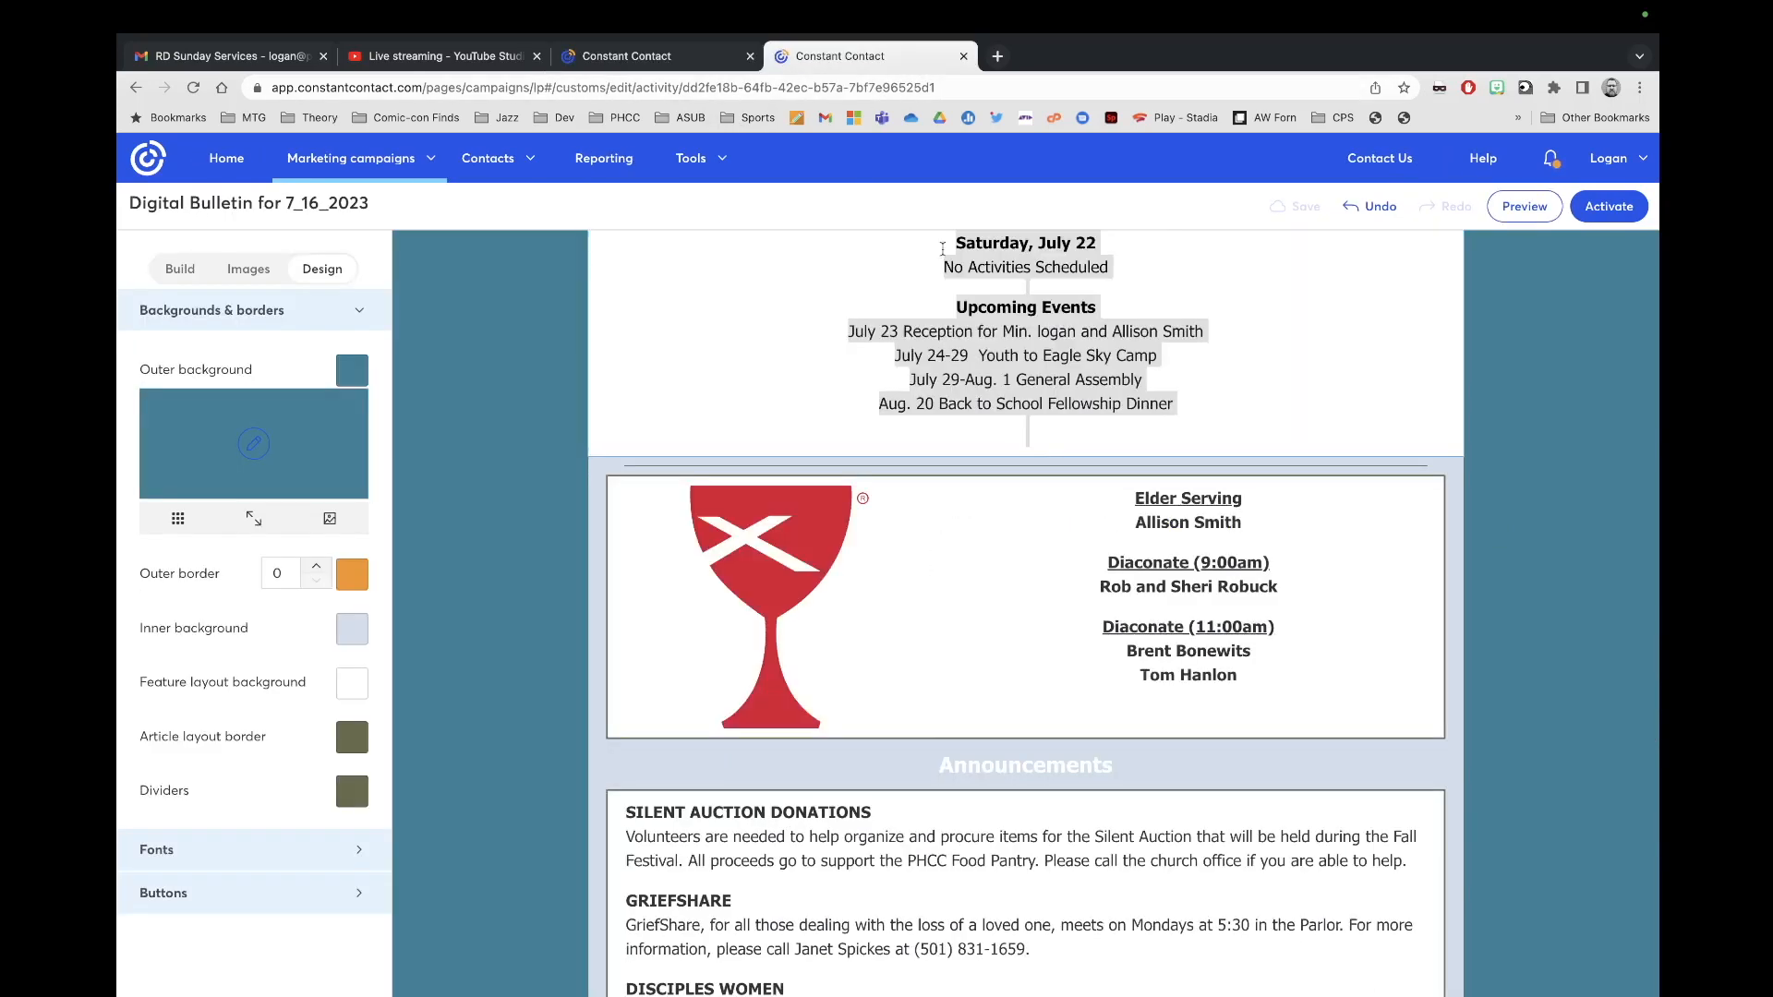
{"action": "left_click", "coordinate": [1248, 682]}
{"action": "key", "text": "super+a"}
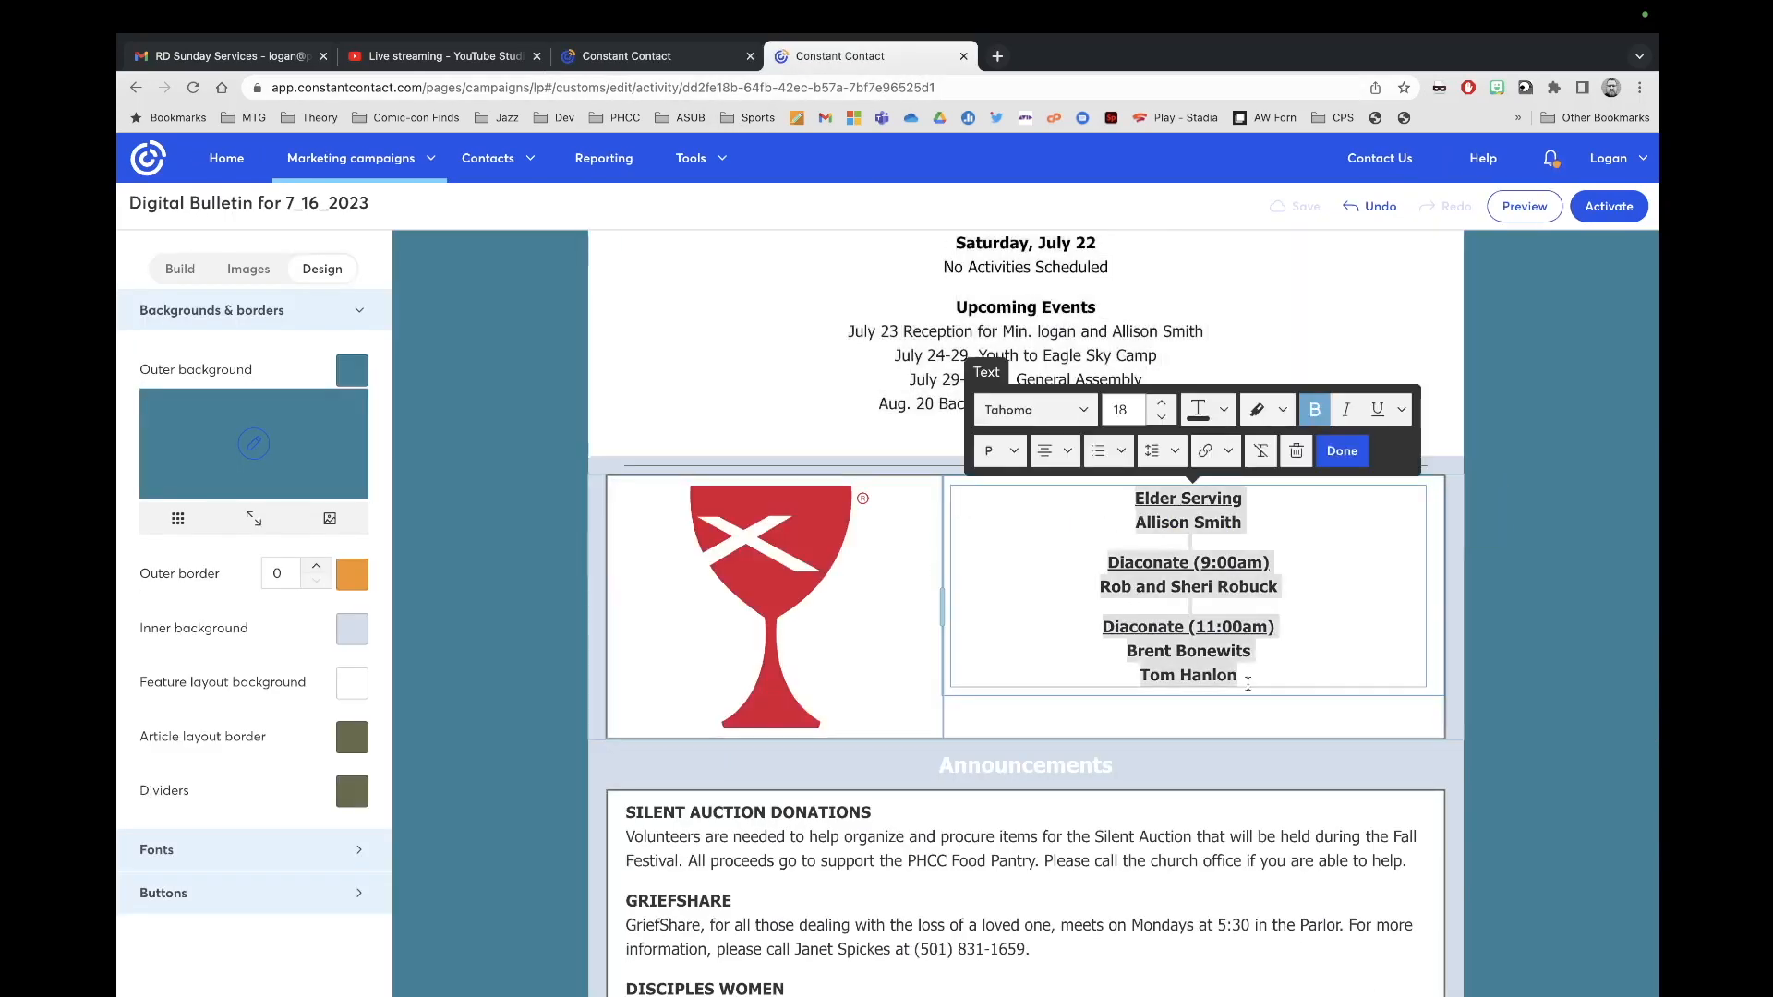
{"action": "key", "text": "super+v"}
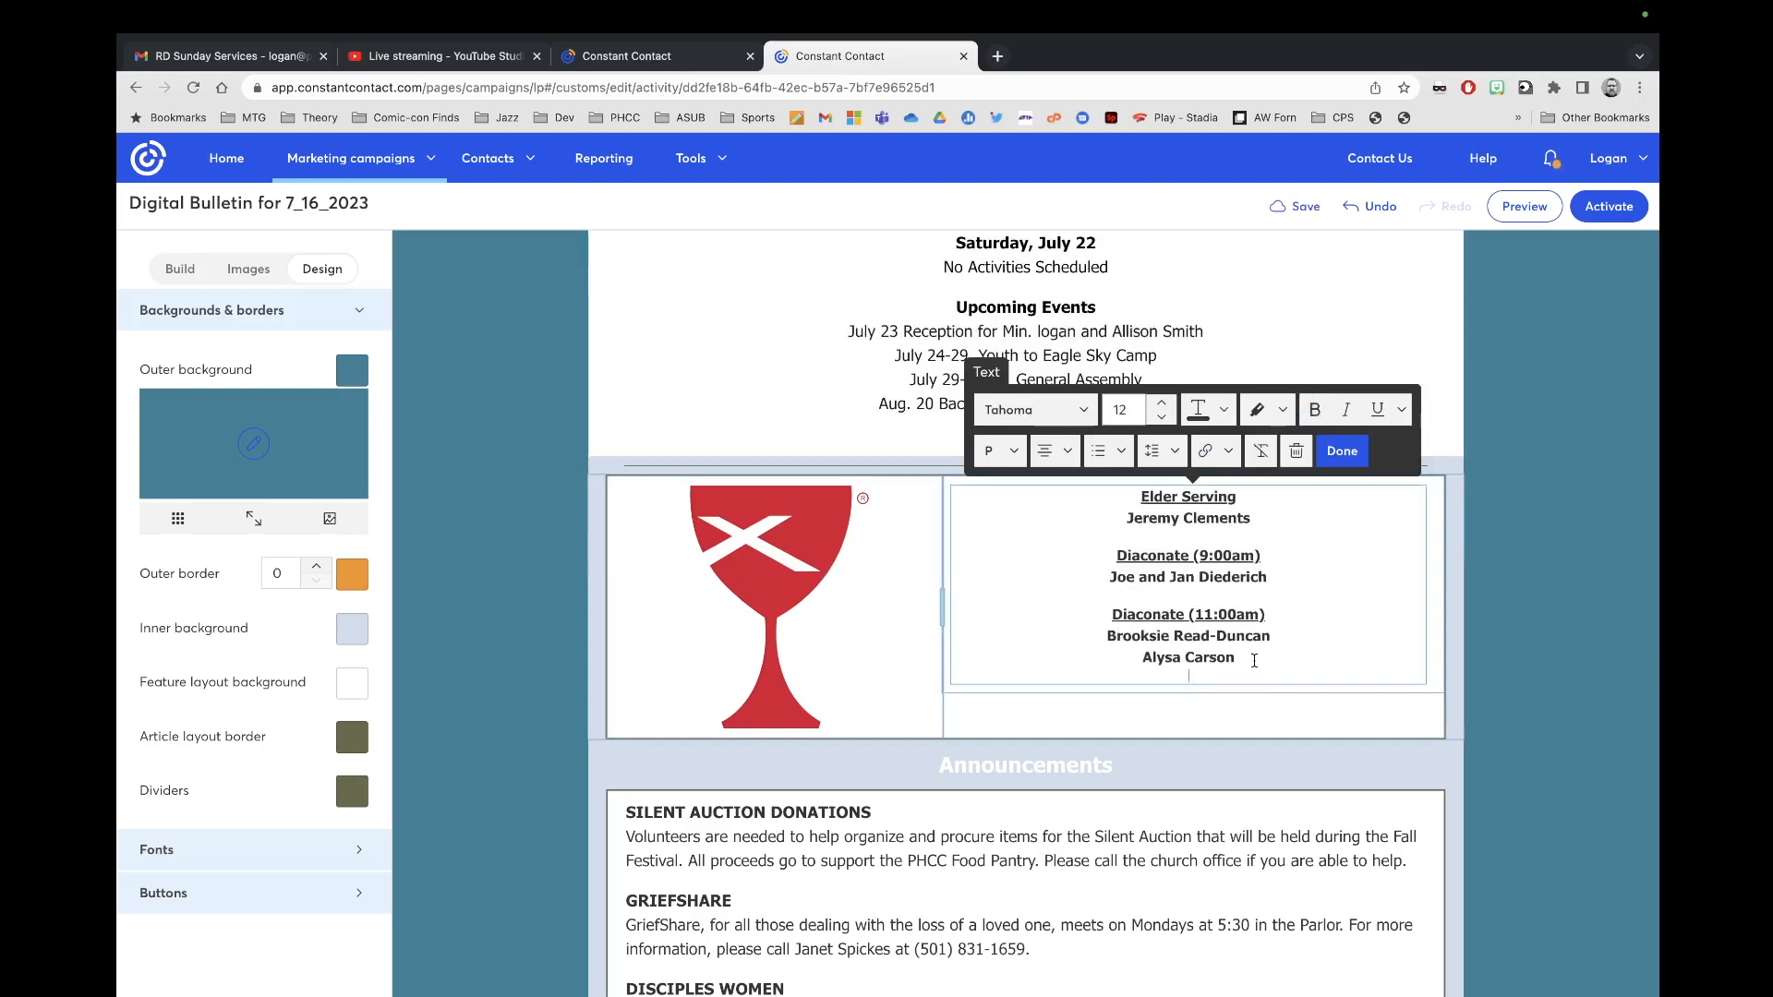
{"action": "left_click_drag", "start_coordinate": [1254, 660], "coordinate": [1037, 486]}
{"action": "left_click", "coordinate": [1159, 416]}
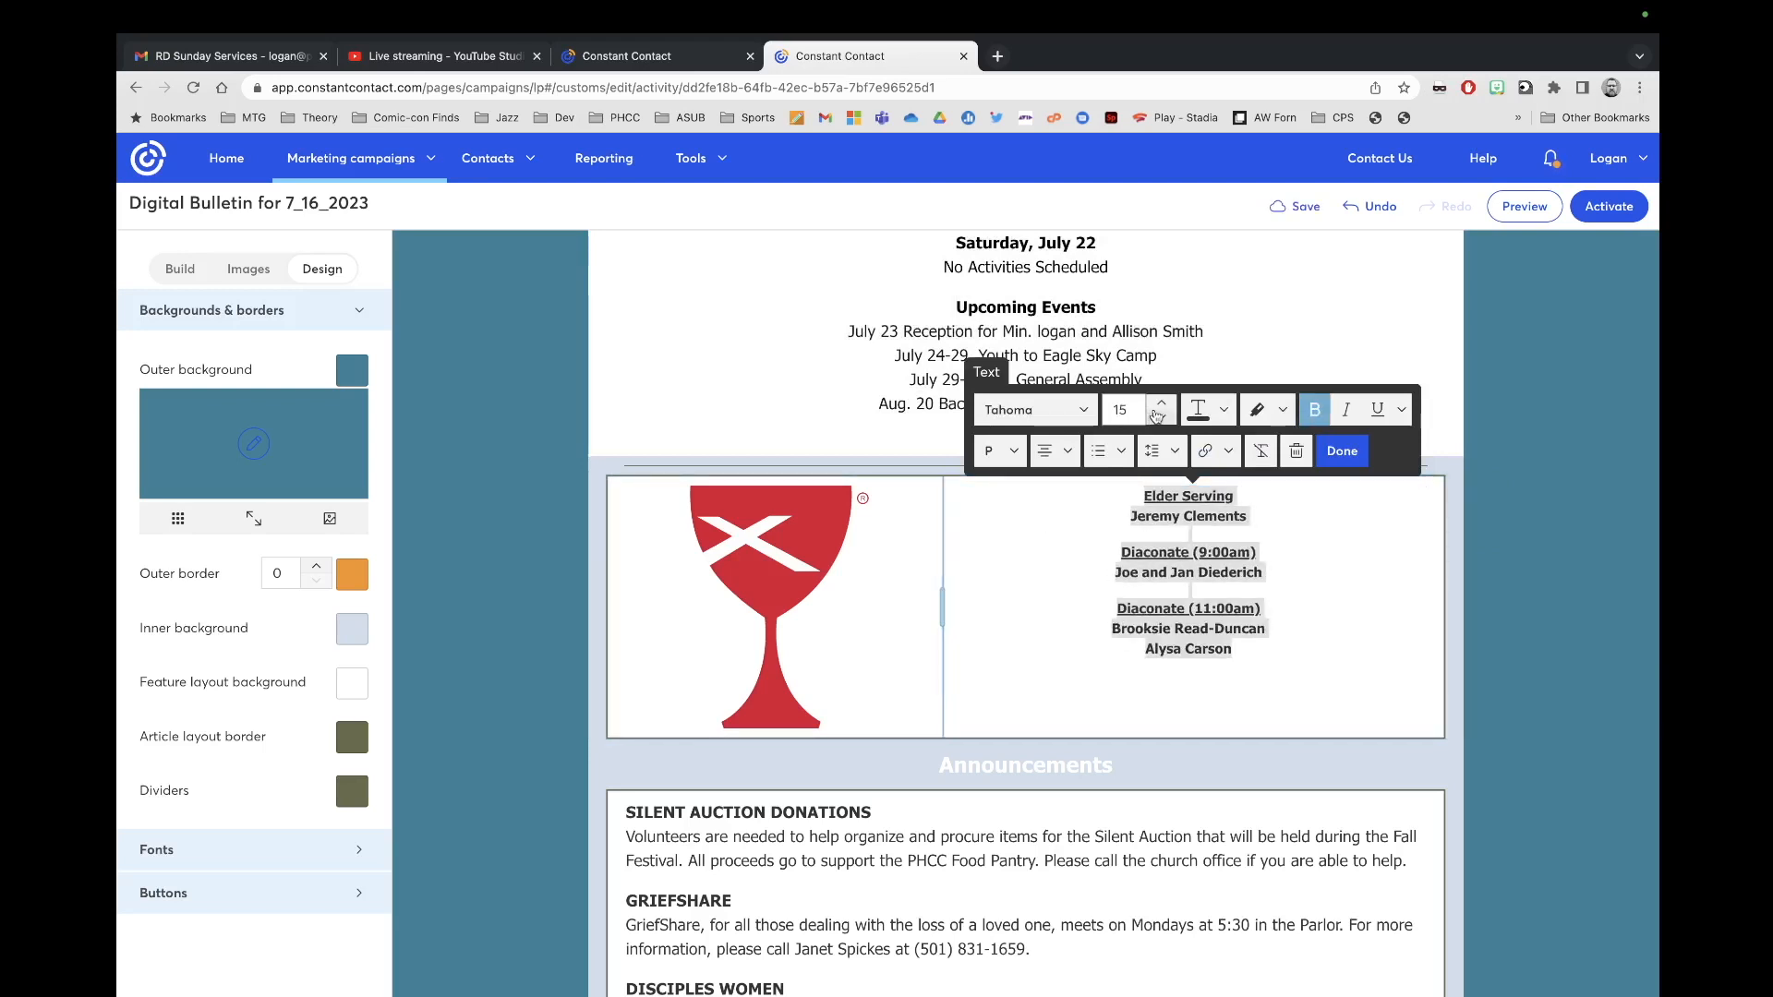
{"action": "left_click", "coordinate": [1161, 404]}
{"action": "left_click", "coordinate": [1161, 403]}
{"action": "left_click", "coordinate": [1161, 403]}
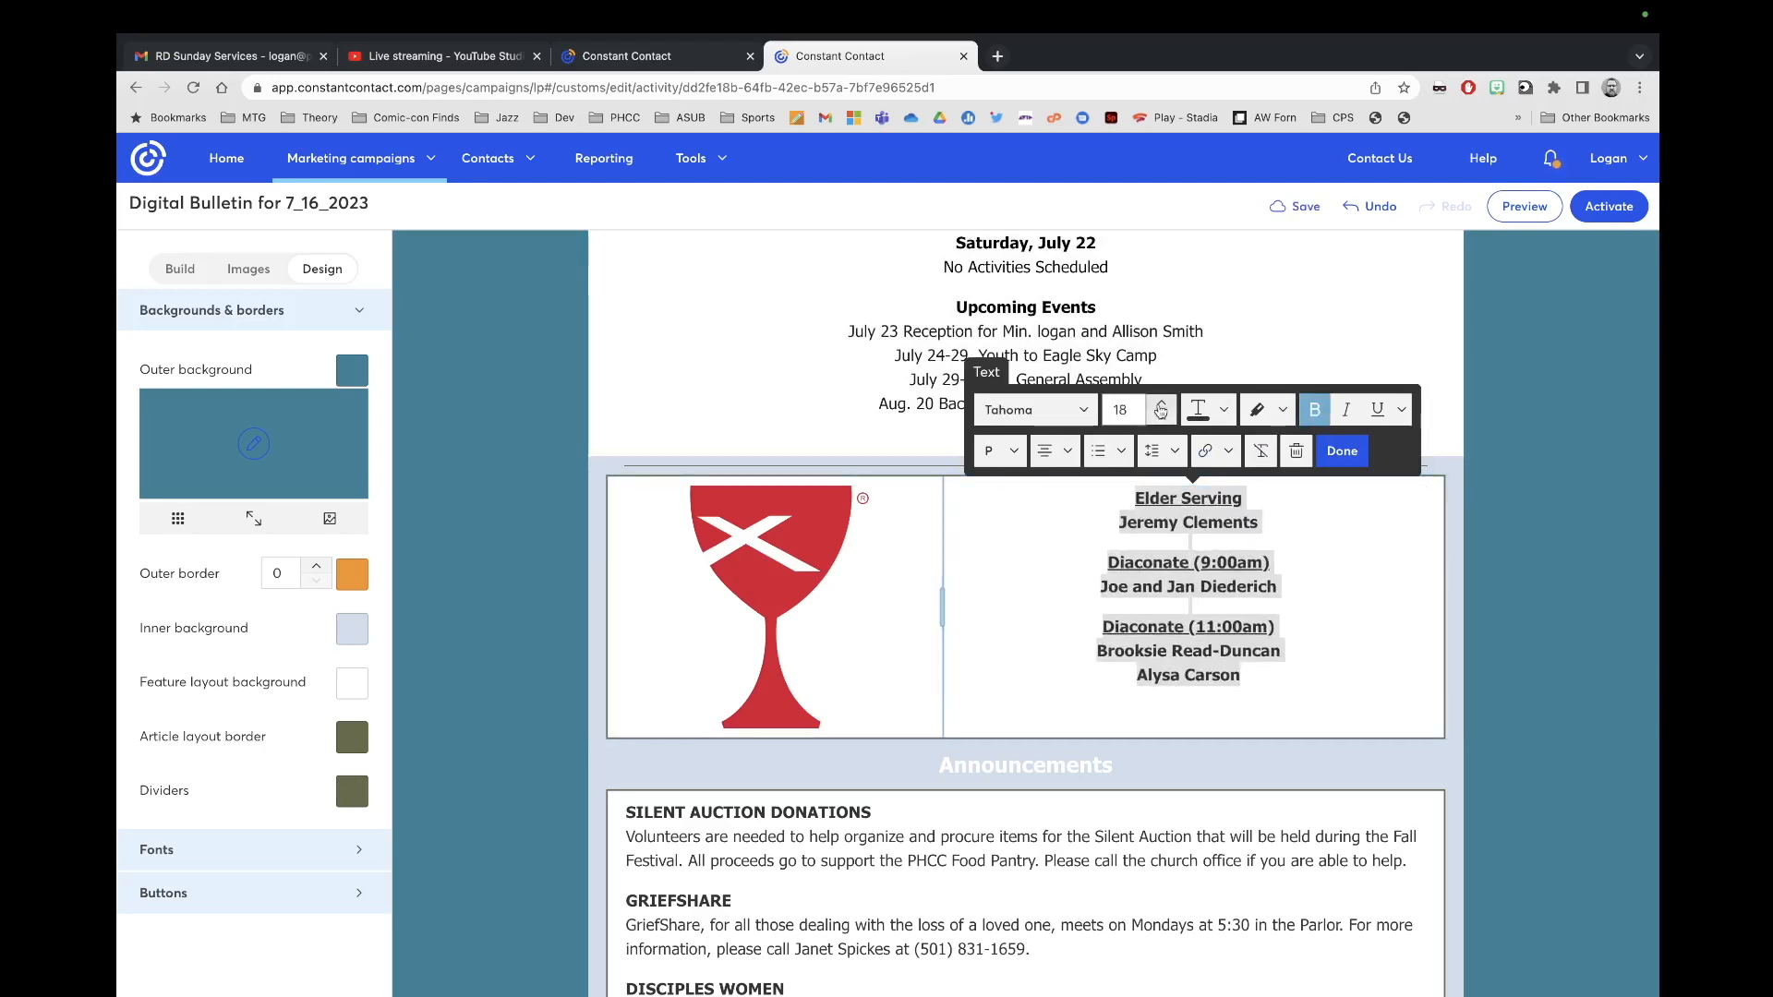
{"action": "left_click", "coordinate": [1320, 702]}
Step: Shrink the chalice image and remove the empty line below the names
{"action": "left_click", "coordinate": [873, 707]}
{"action": "mouse_move", "coordinate": [817, 681]}
{"action": "mouse_move", "coordinate": [857, 719]}
{"action": "left_mouse_down"}
{"action": "mouse_move", "coordinate": [829, 690]}
{"action": "mouse_move", "coordinate": [845, 705]}
{"action": "left_mouse_up"}
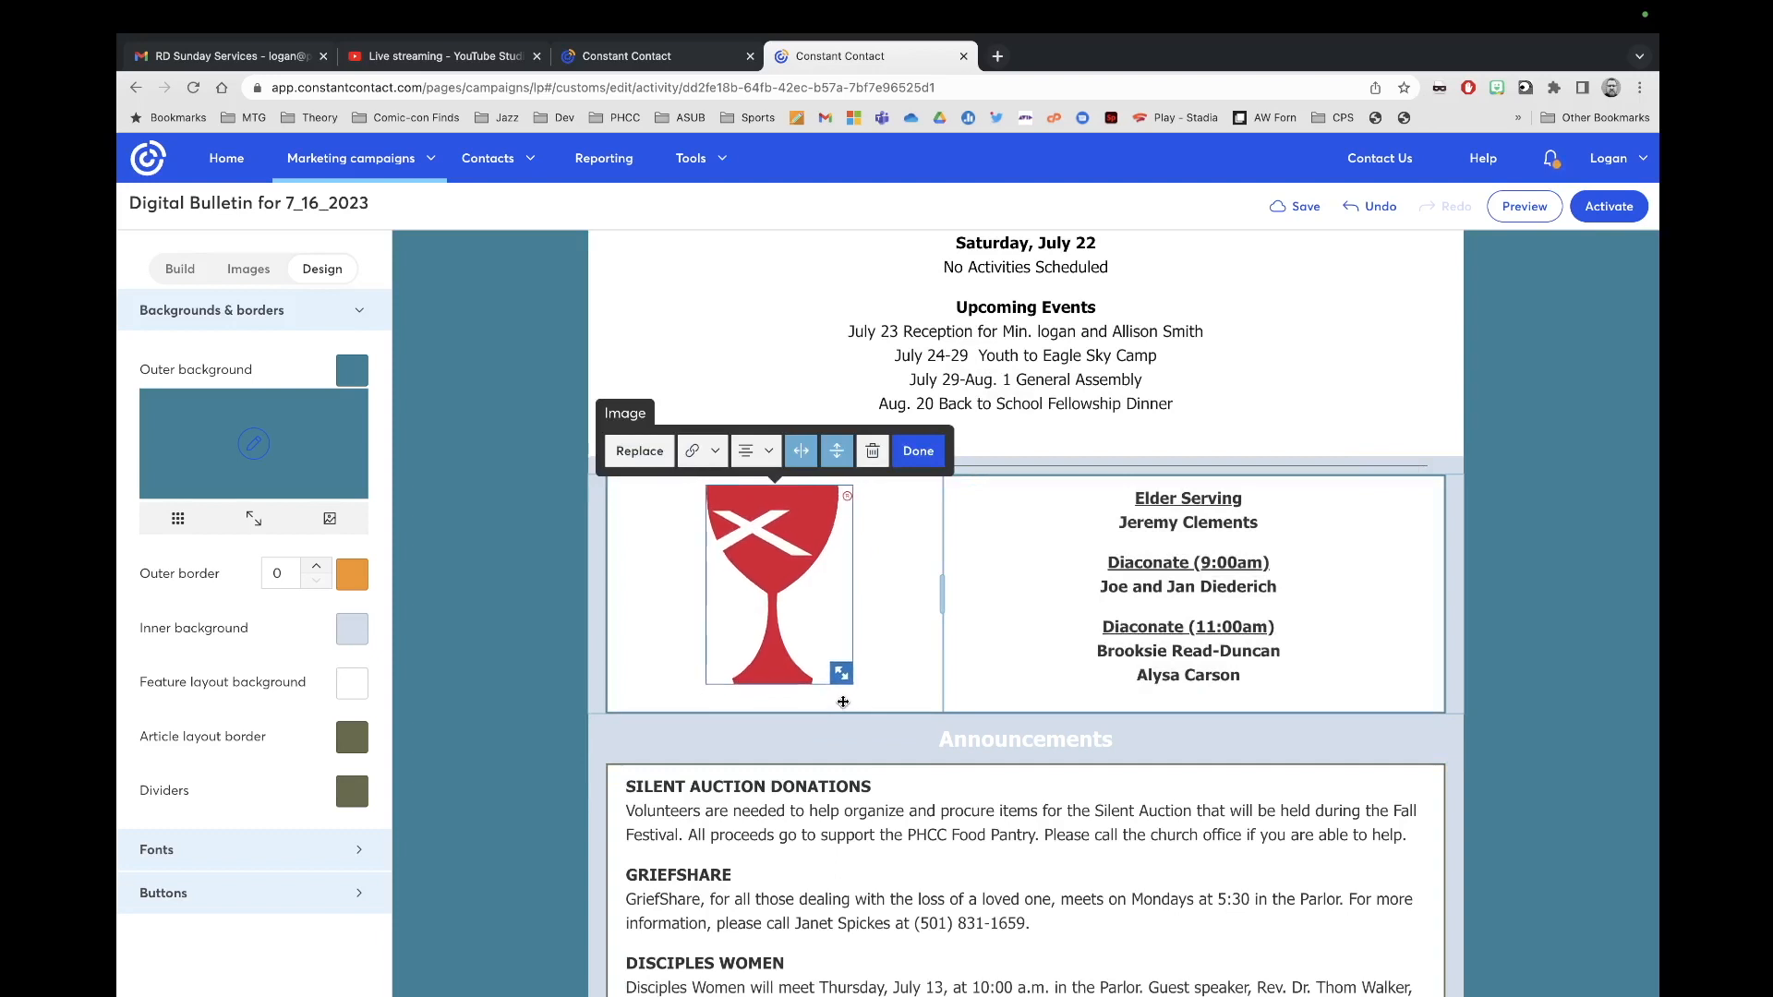
{"action": "left_click", "coordinate": [1124, 699]}
{"action": "key", "text": "BackSpace"}
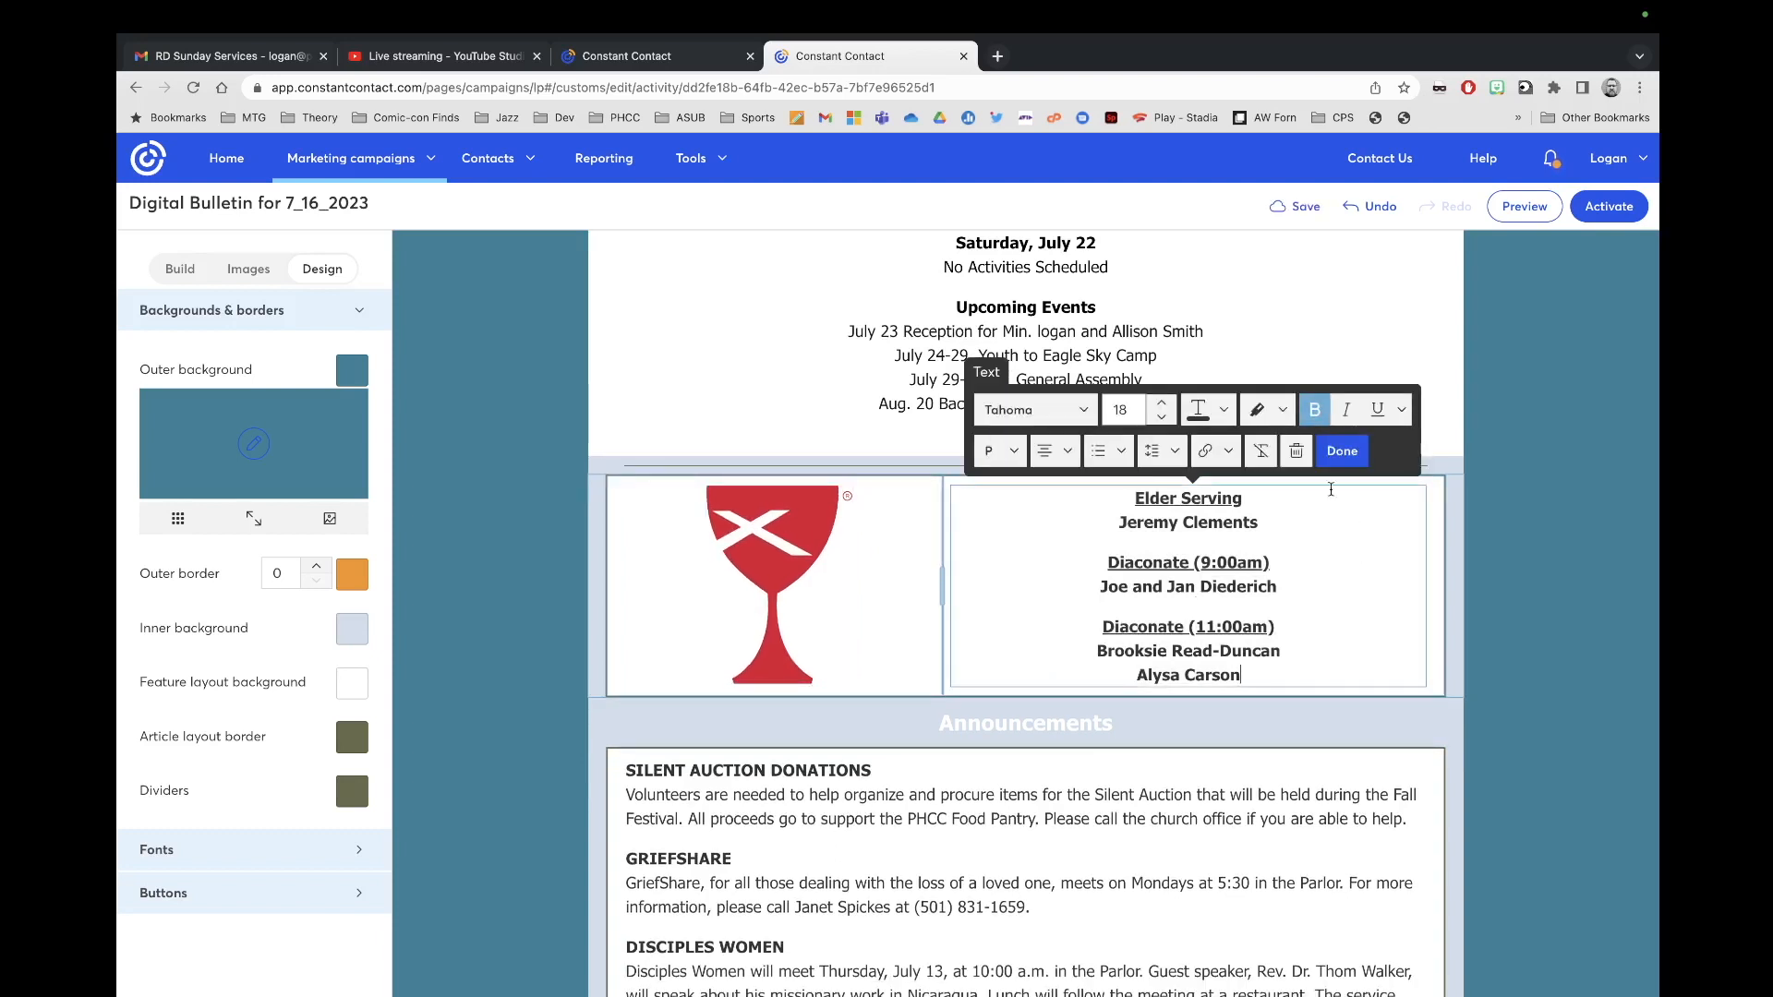
{"action": "left_click", "coordinate": [1342, 450]}
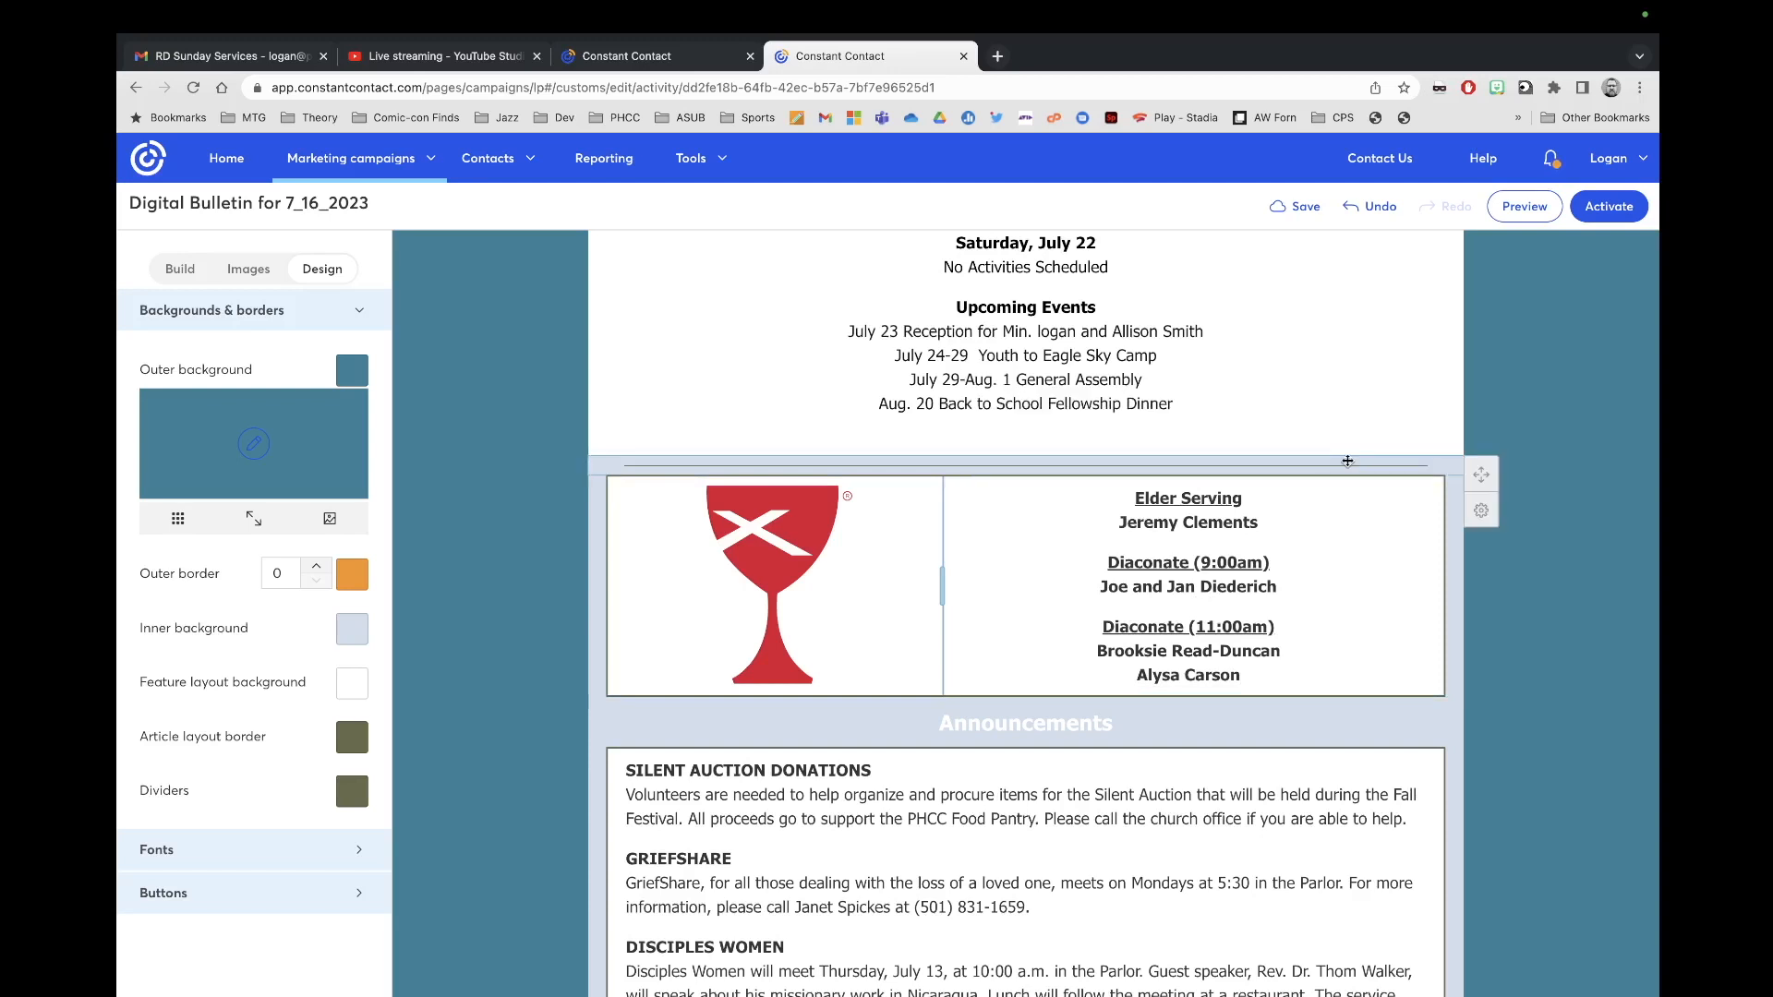
Step: Colour the bulletin's Announcements heading teal
{"action": "left_click", "coordinate": [1109, 728]}
{"action": "left_click_drag", "start_coordinate": [1109, 728], "coordinate": [909, 723]}
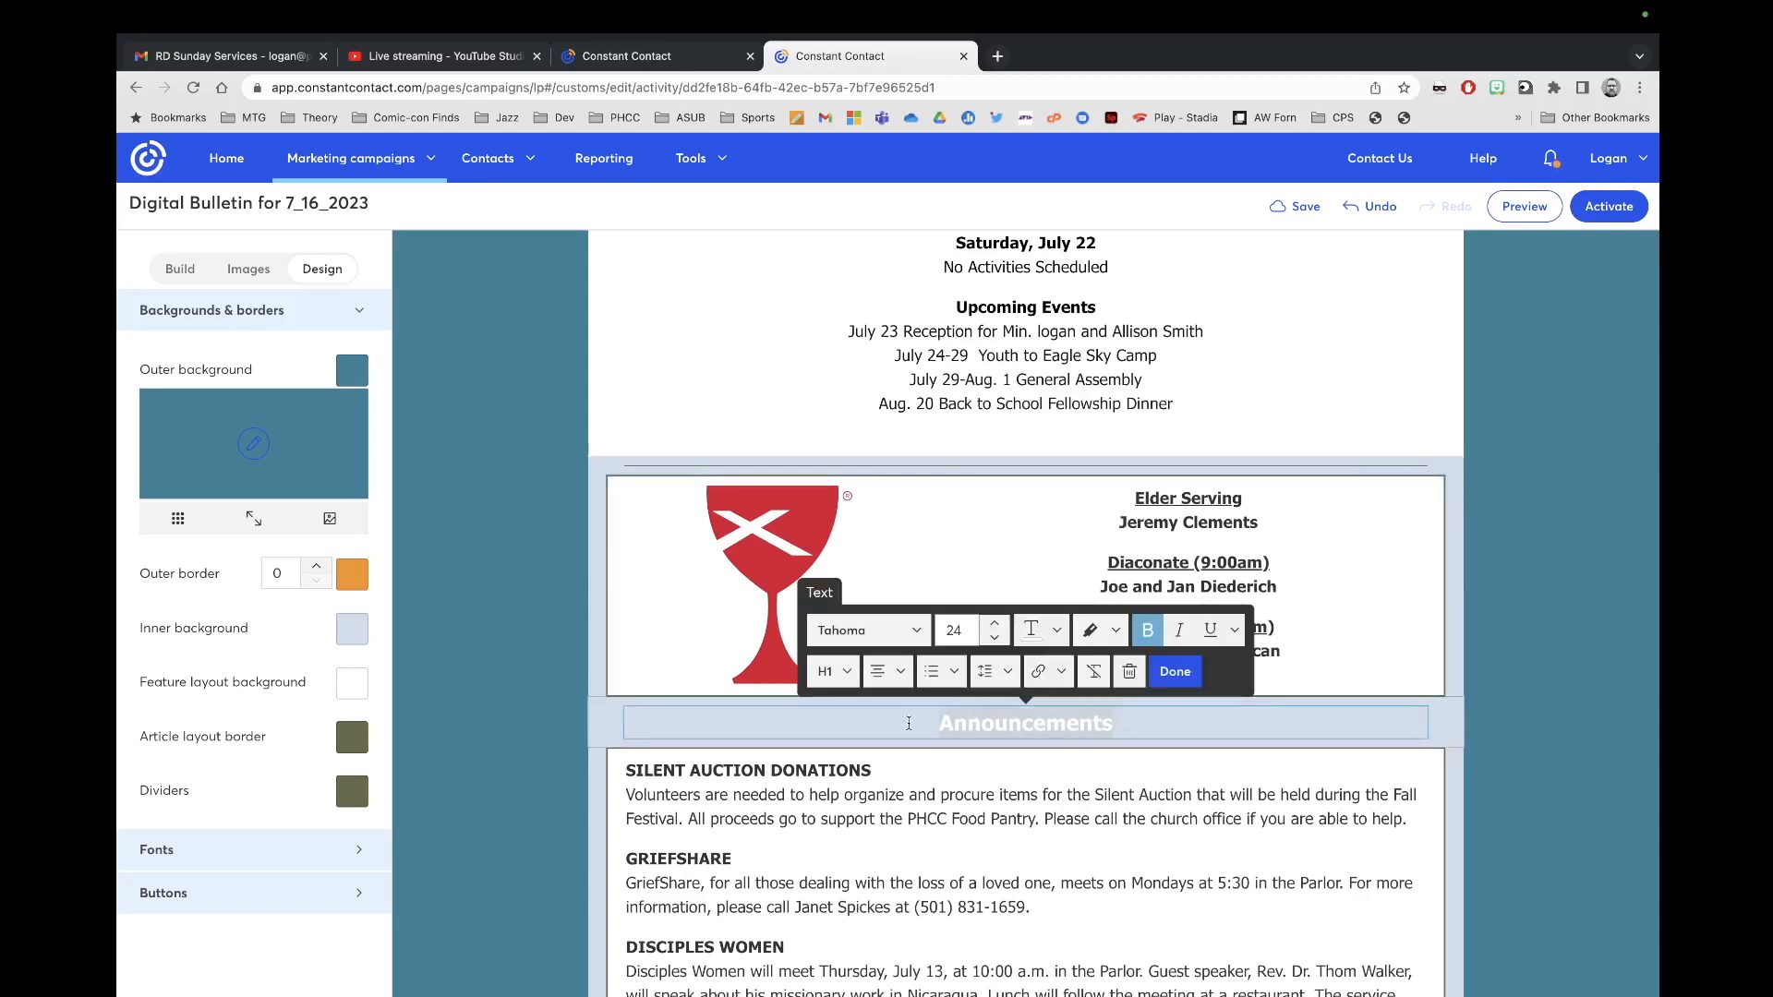
{"action": "left_click", "coordinate": [1038, 631]}
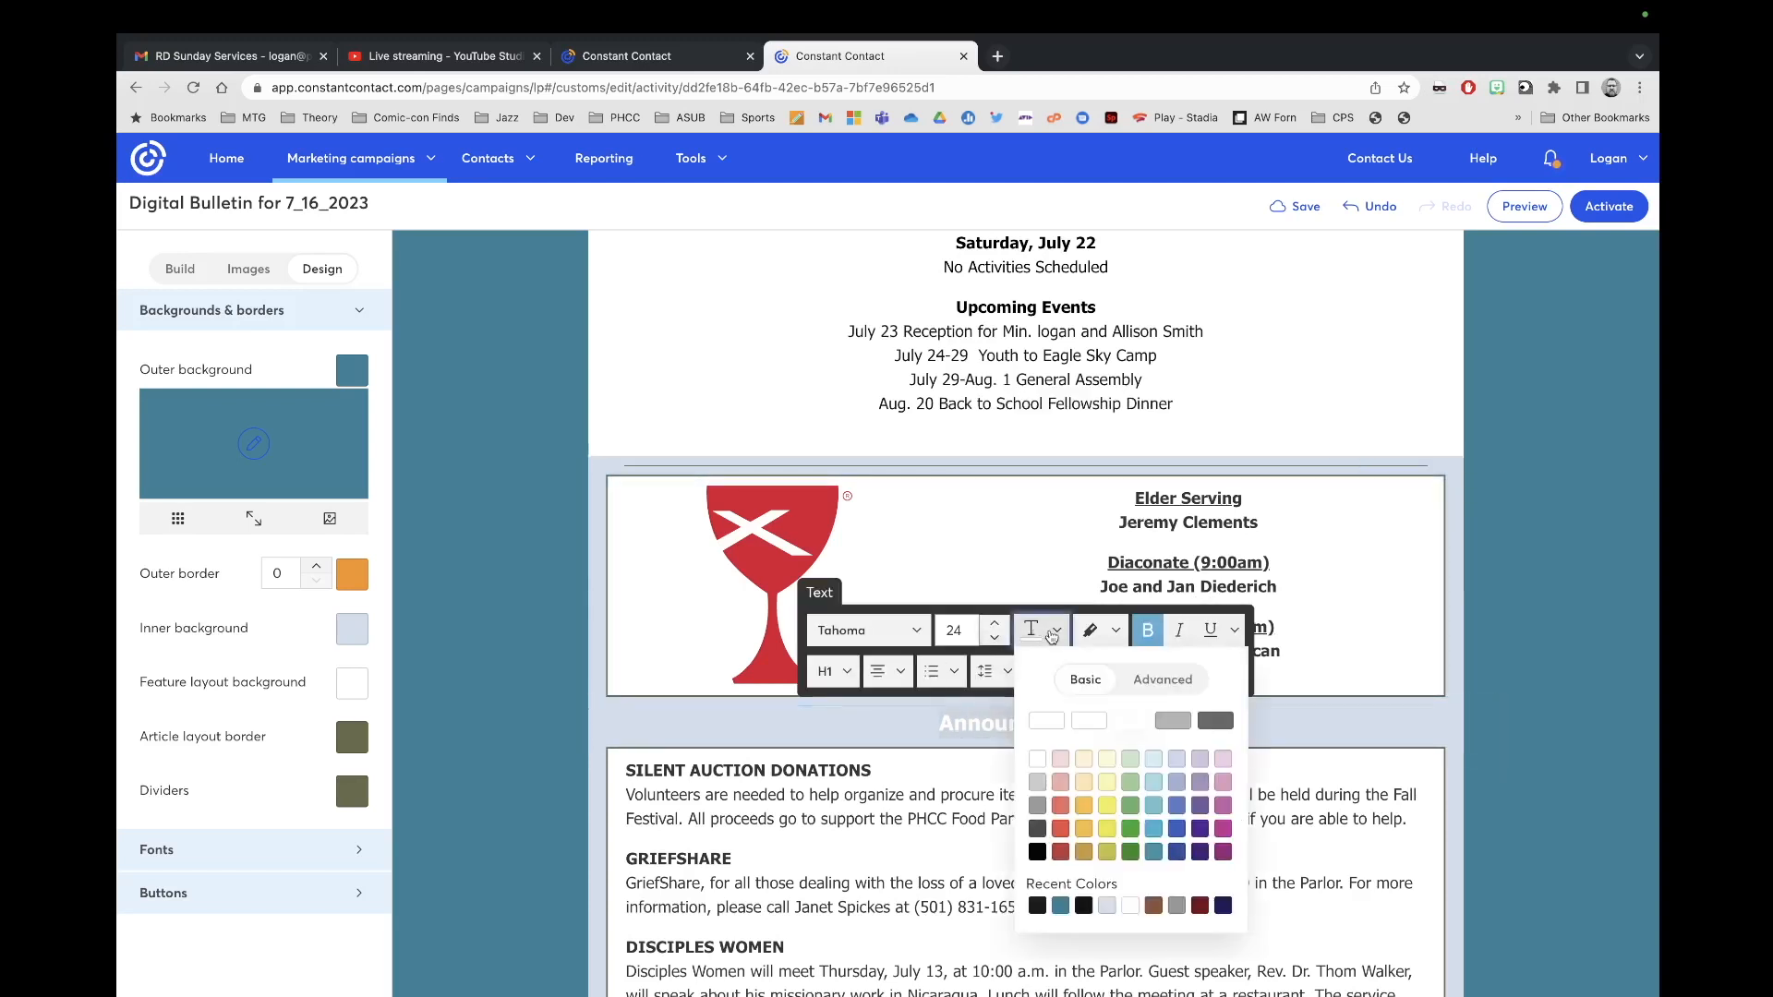
{"action": "left_click", "coordinate": [1060, 905]}
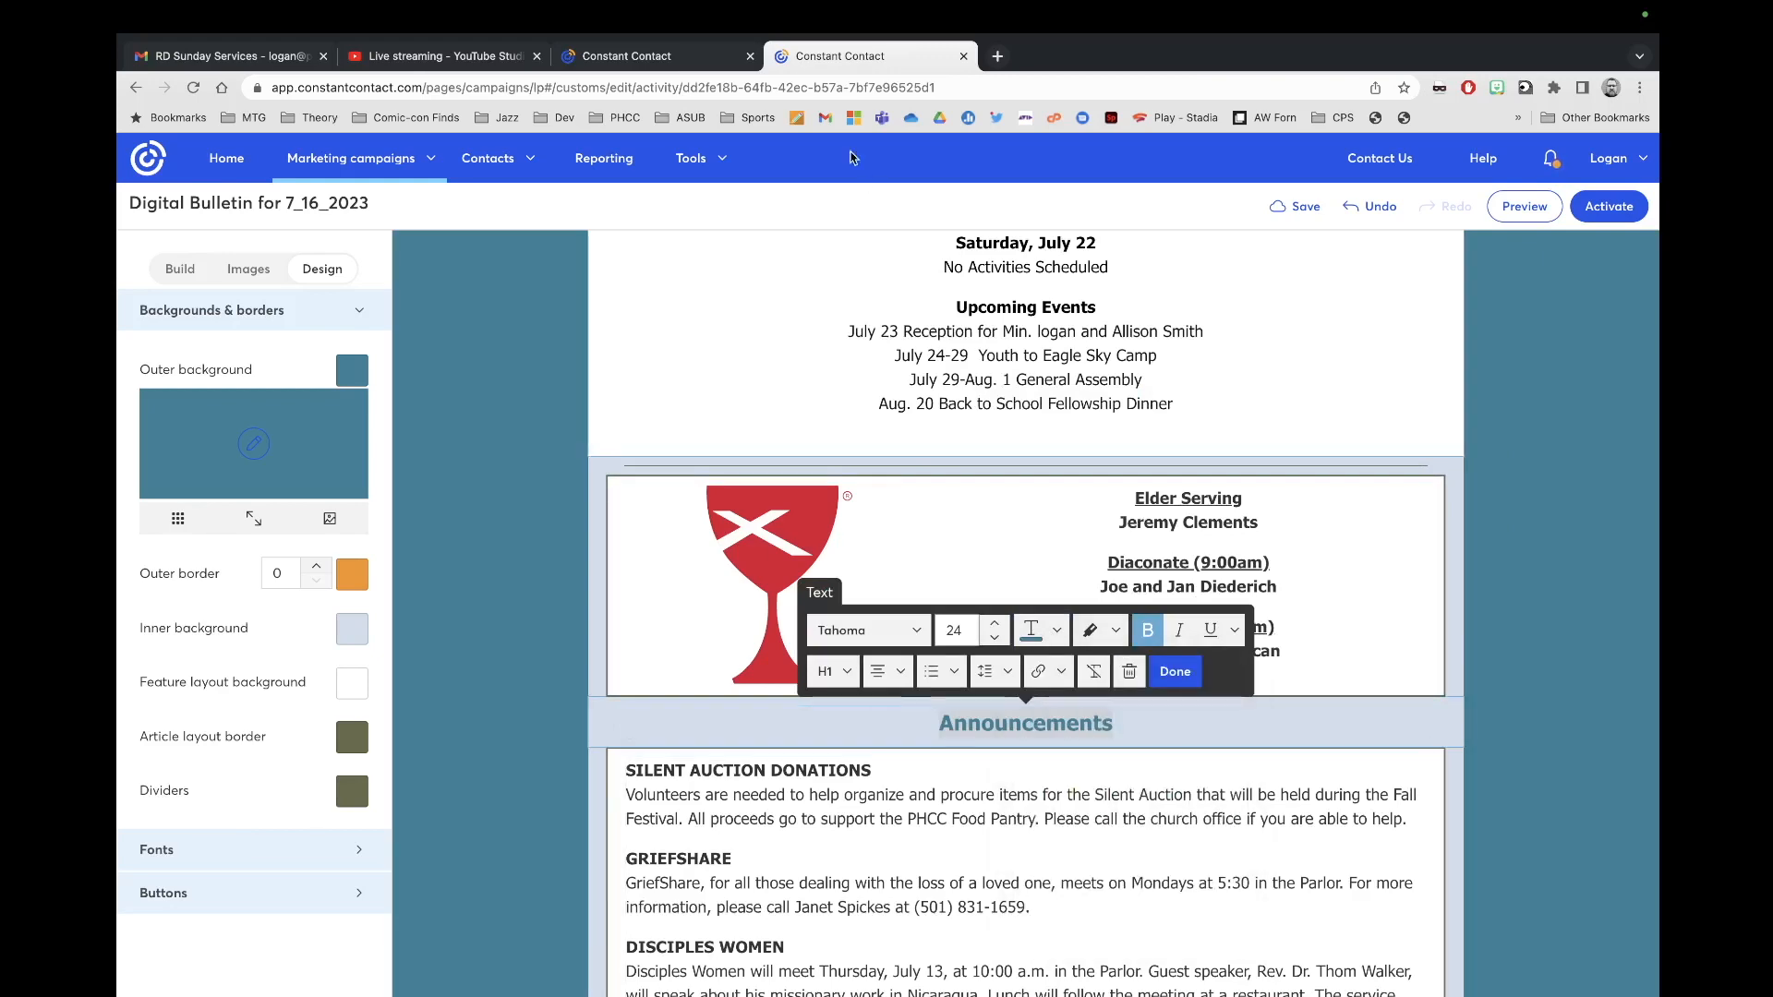
Step: Replace the bulletin's announcements with the email's list, starting with Thank You Reception, at size 18
{"action": "left_click", "coordinate": [694, 57]}
{"action": "scroll", "coordinate": [931, 596], "scroll_direction": "down", "scroll_amount": 3}
{"action": "left_click", "coordinate": [941, 752]}
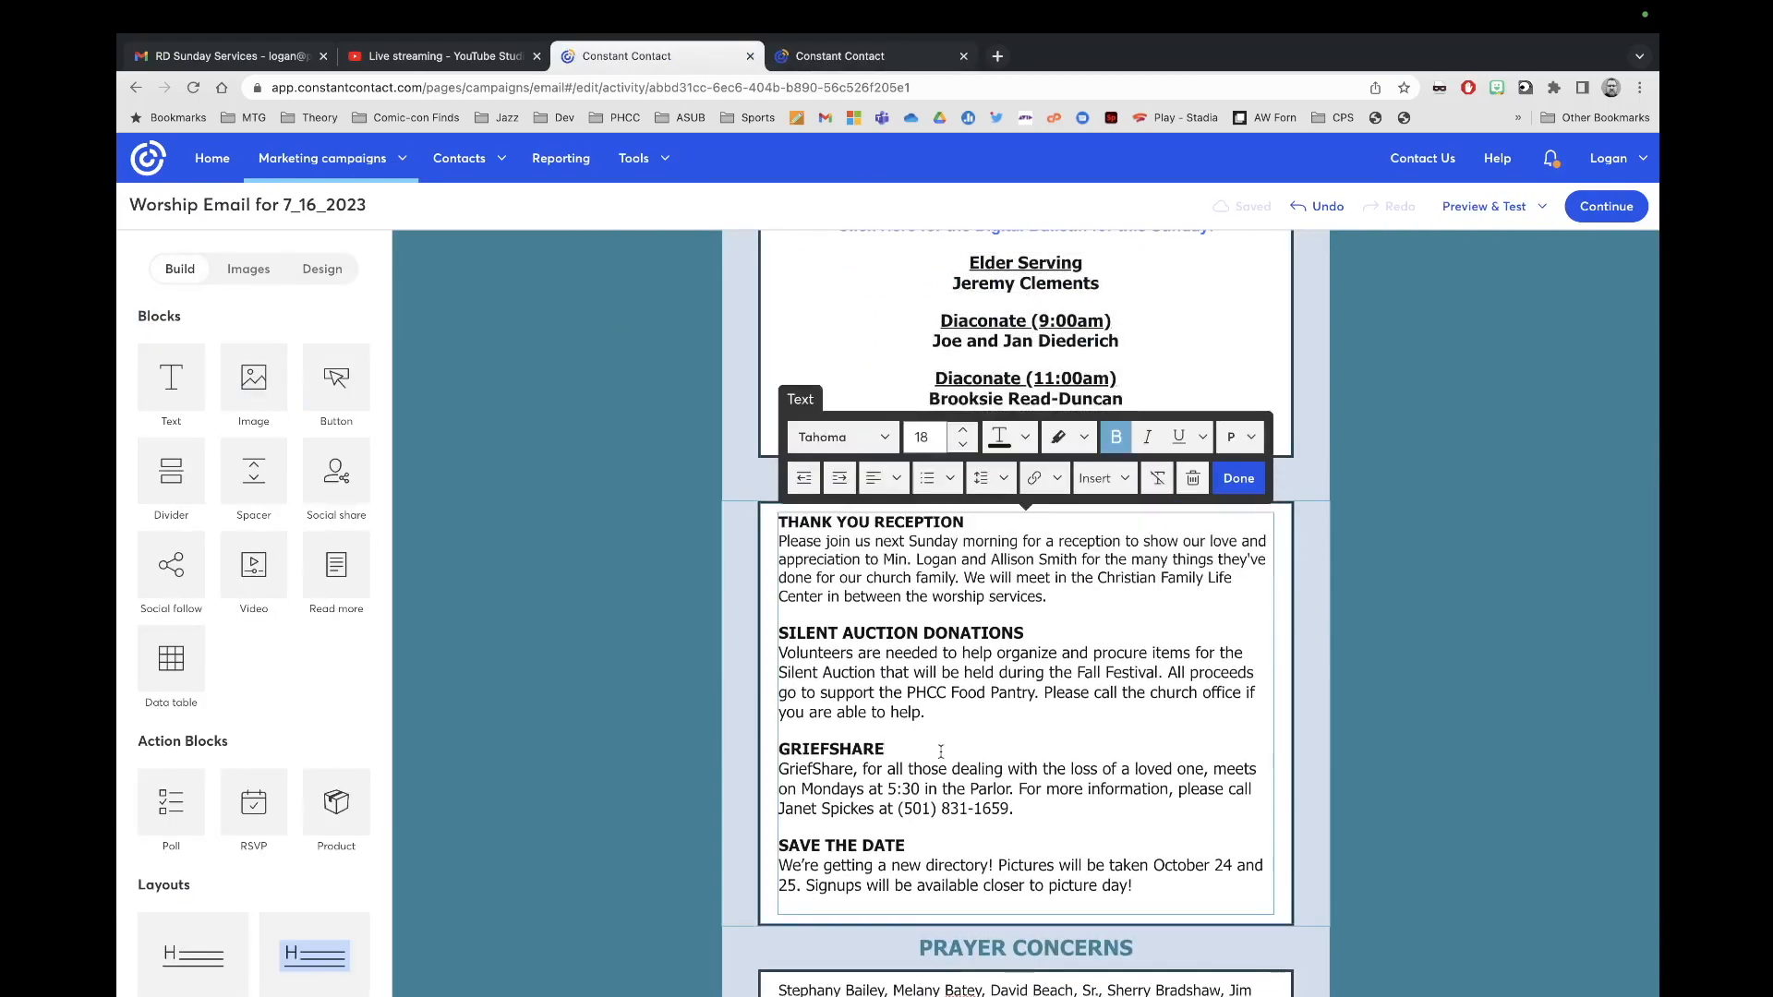
{"action": "key", "text": "super+a"}
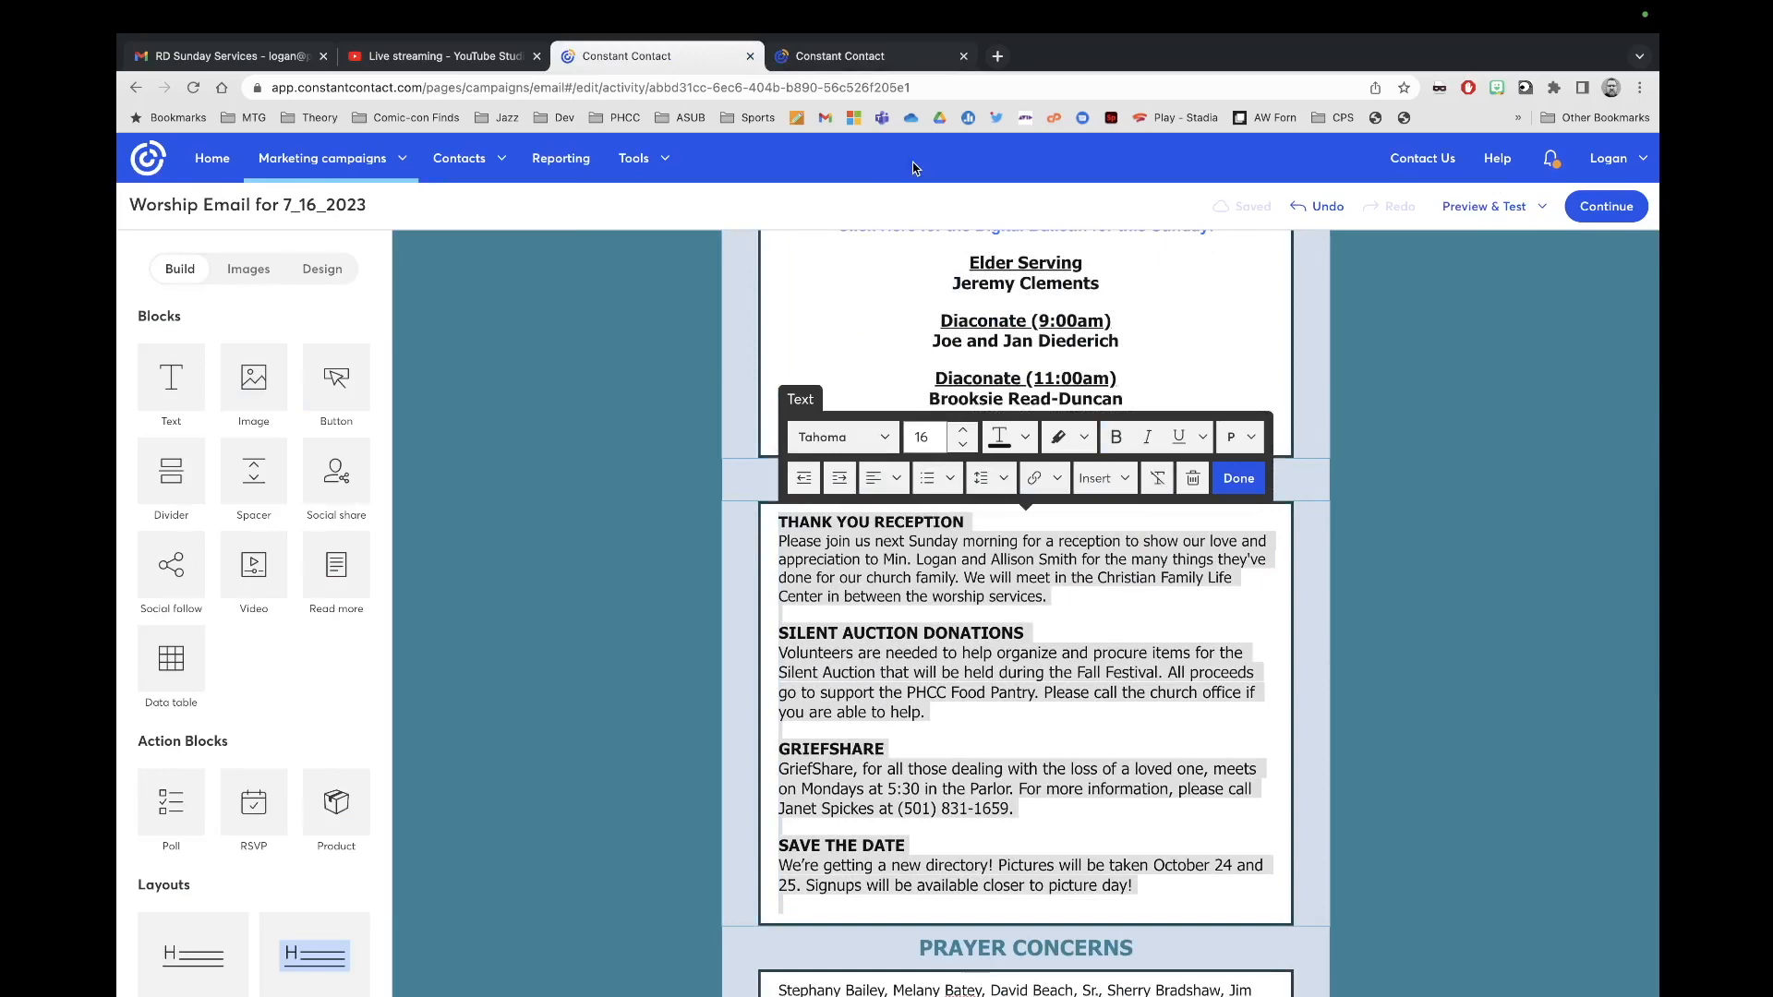
{"action": "left_click", "coordinate": [841, 57]}
{"action": "left_click", "coordinate": [1100, 828]}
{"action": "key", "text": "super+a"}
{"action": "key", "text": "super+v"}
{"action": "key", "text": "super+a"}
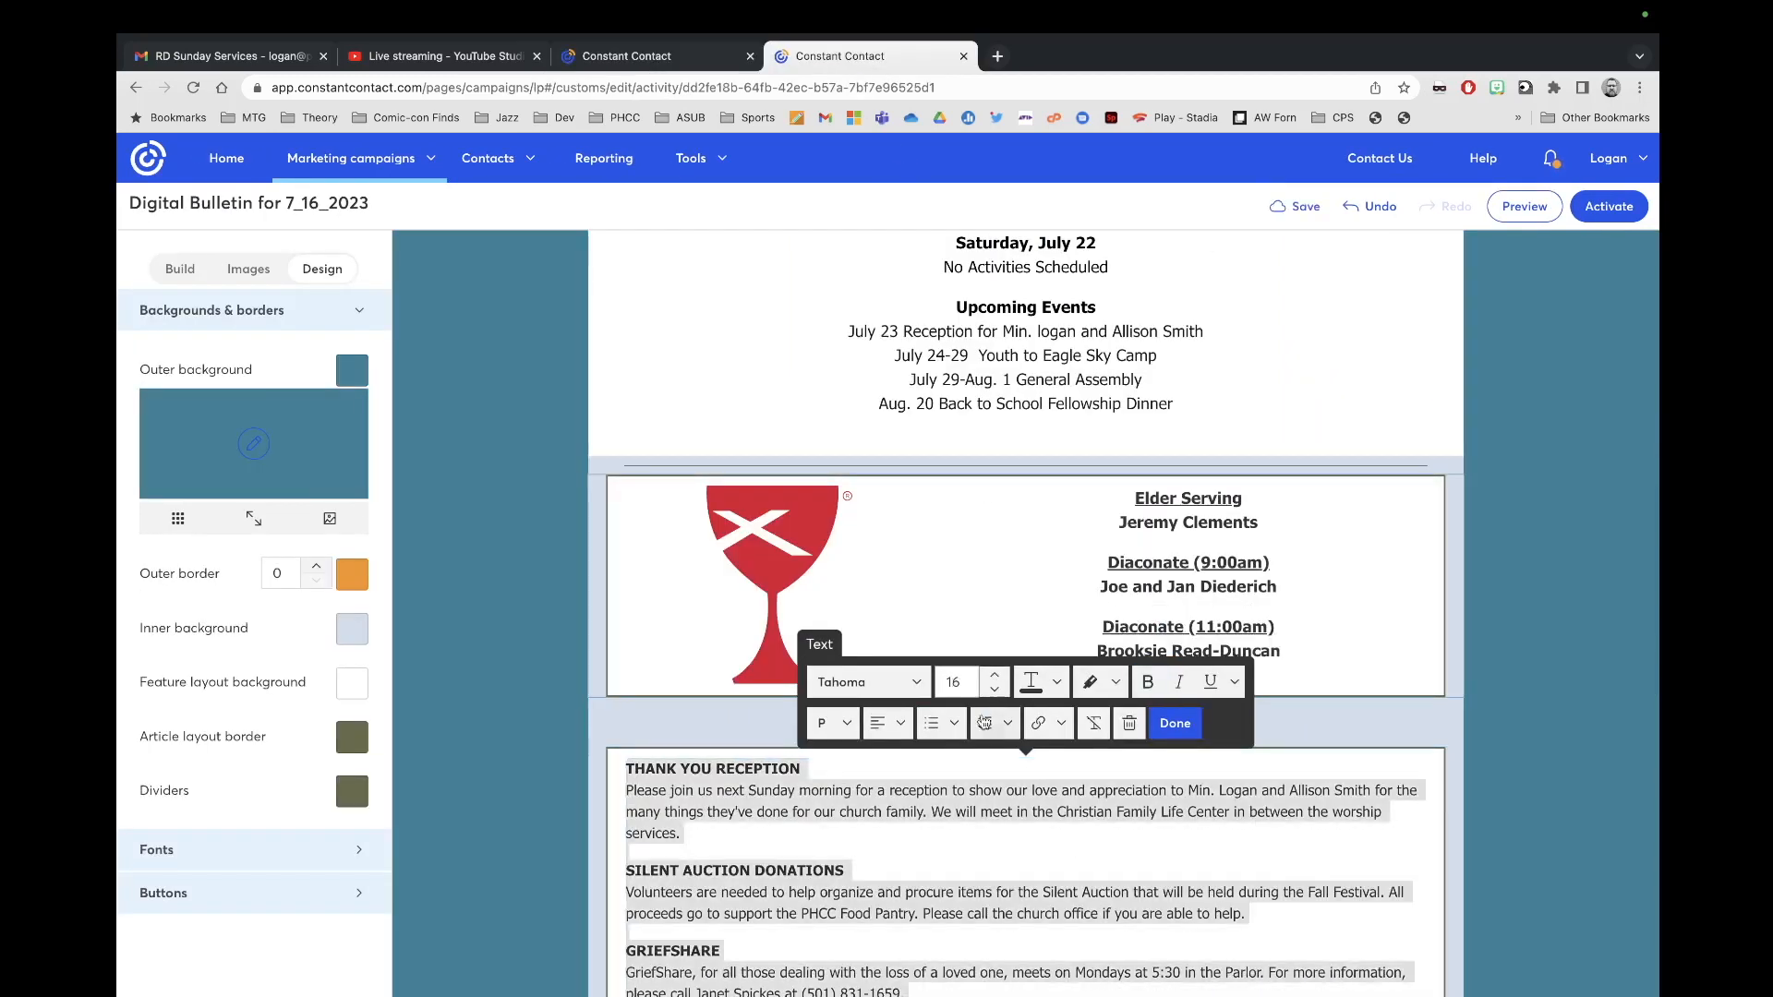
{"action": "left_click", "coordinate": [995, 675]}
{"action": "left_click", "coordinate": [995, 675]}
{"action": "left_click", "coordinate": [994, 675]}
{"action": "left_click", "coordinate": [1173, 726]}
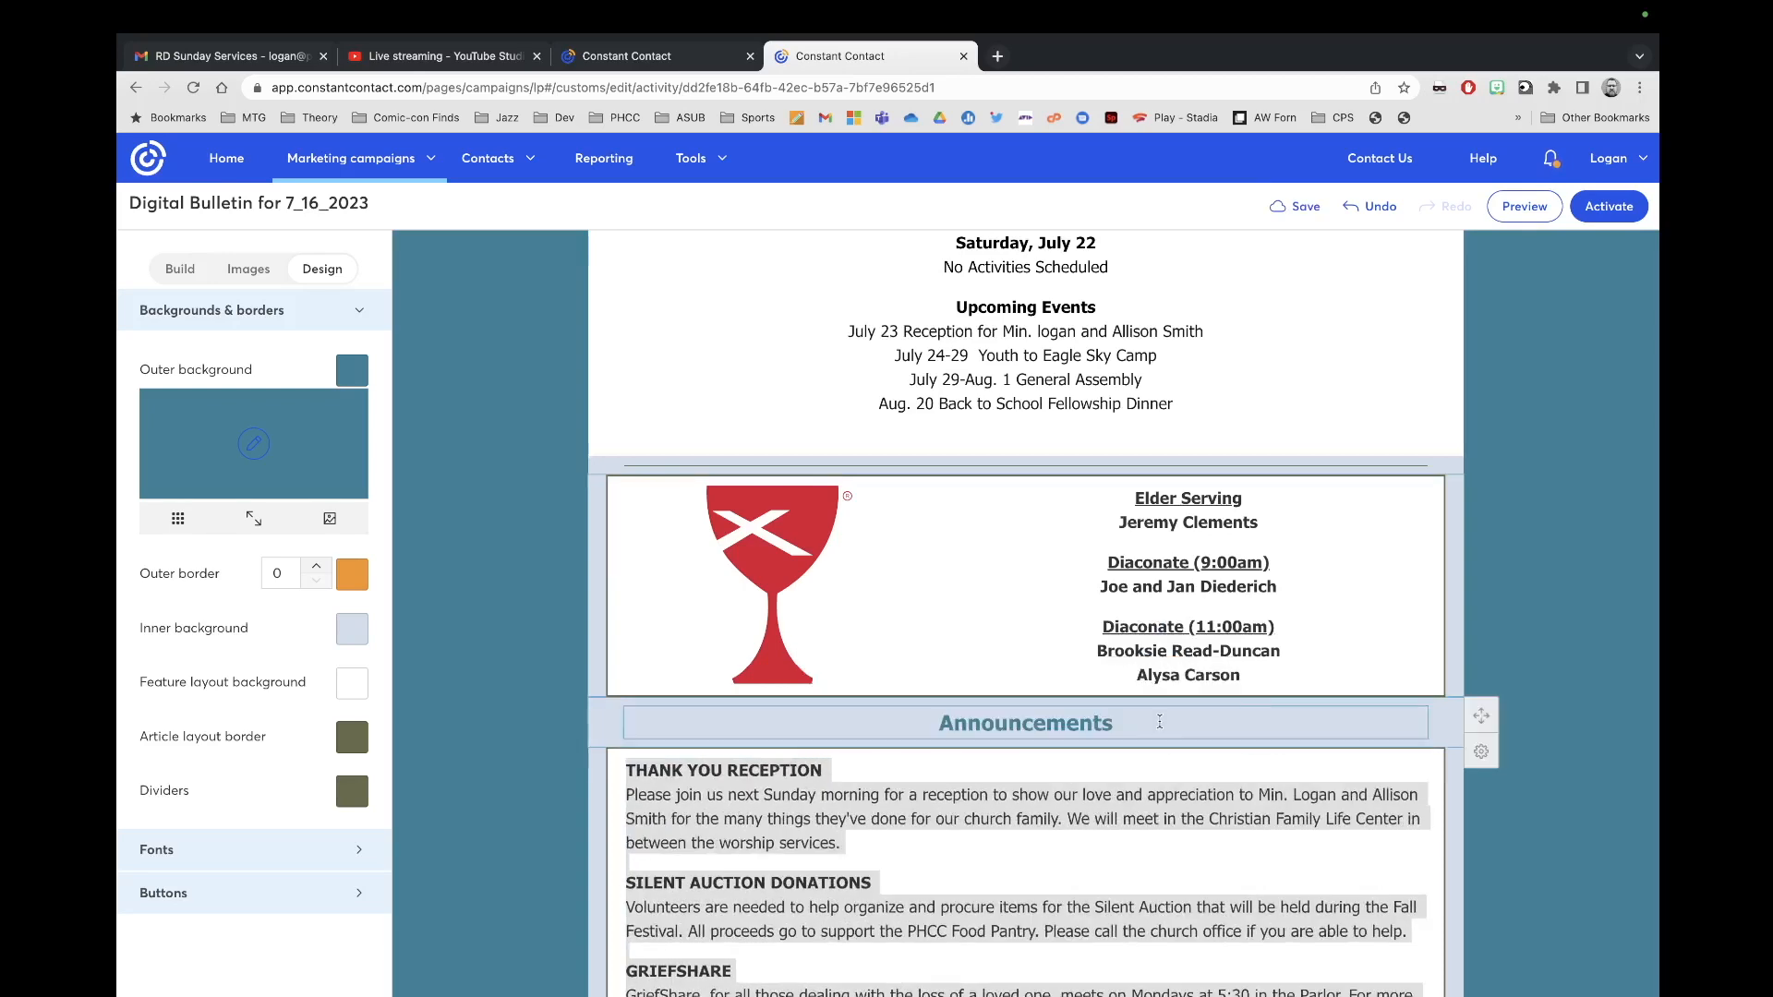
Step: Colour the Prayer Concerns heading teal
{"action": "scroll", "coordinate": [1197, 817], "scroll_direction": "down", "scroll_amount": 4}
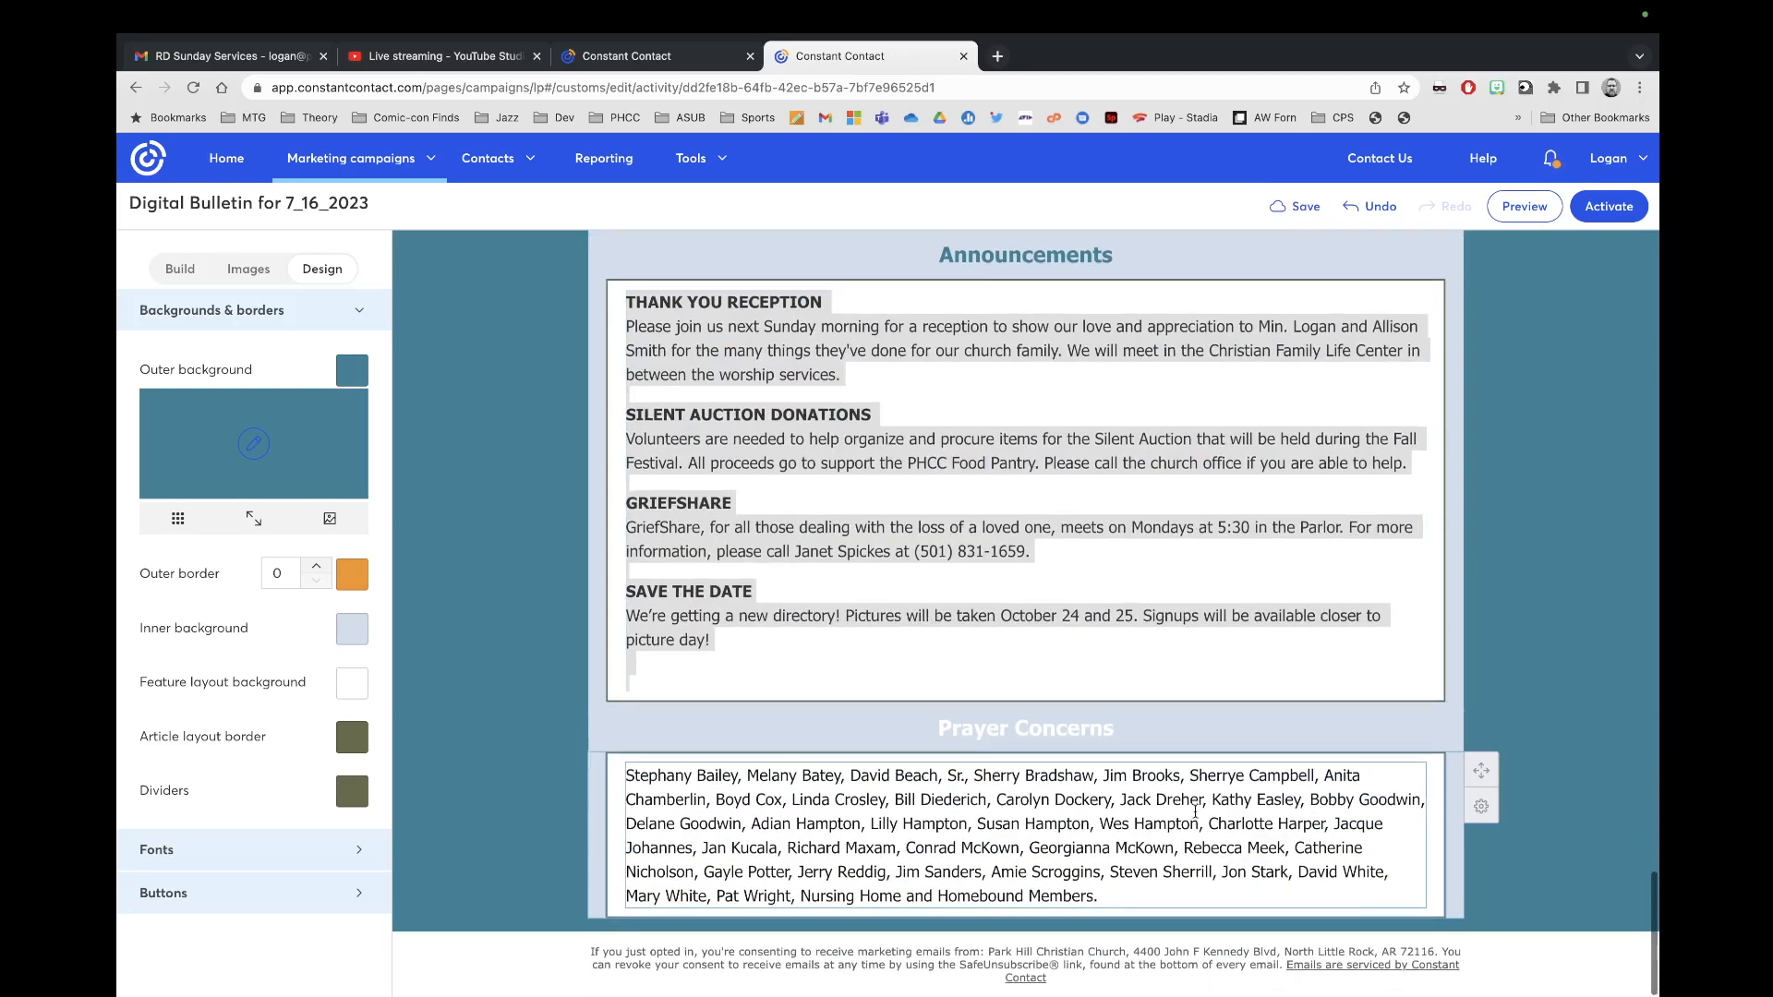
{"action": "left_click_drag", "start_coordinate": [1167, 732], "coordinate": [927, 720]}
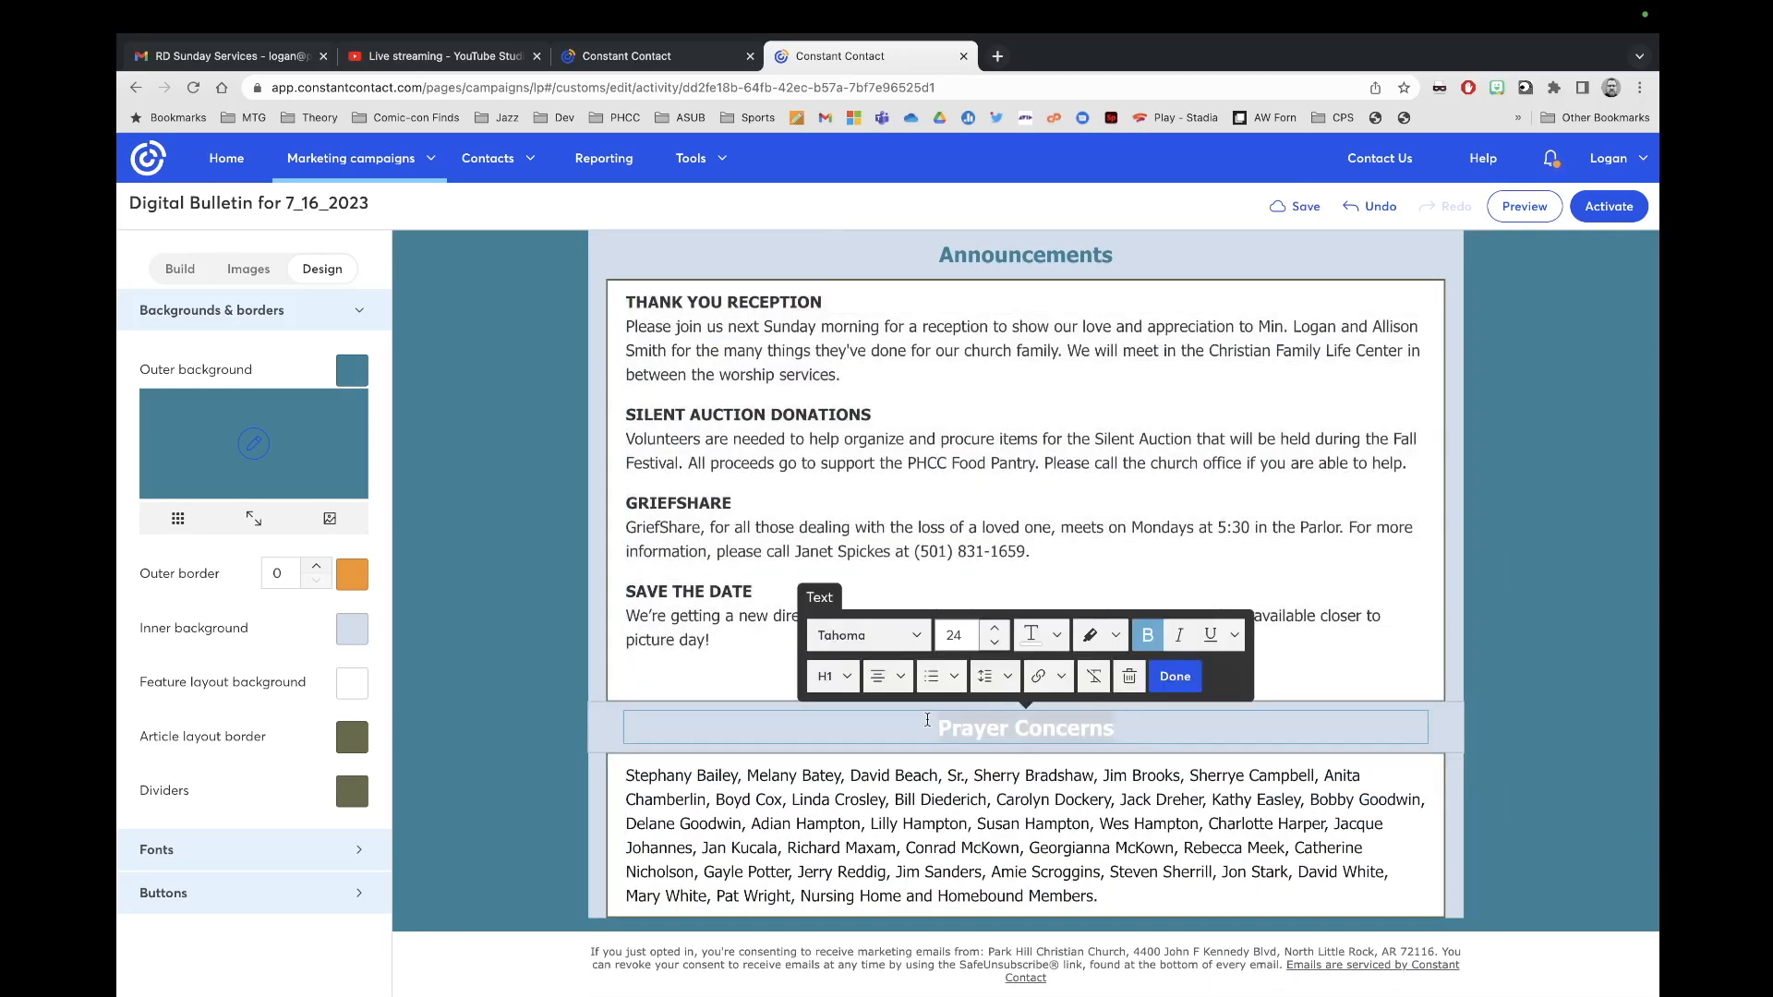
{"action": "left_click", "coordinate": [1056, 635]}
{"action": "left_click", "coordinate": [1037, 913]}
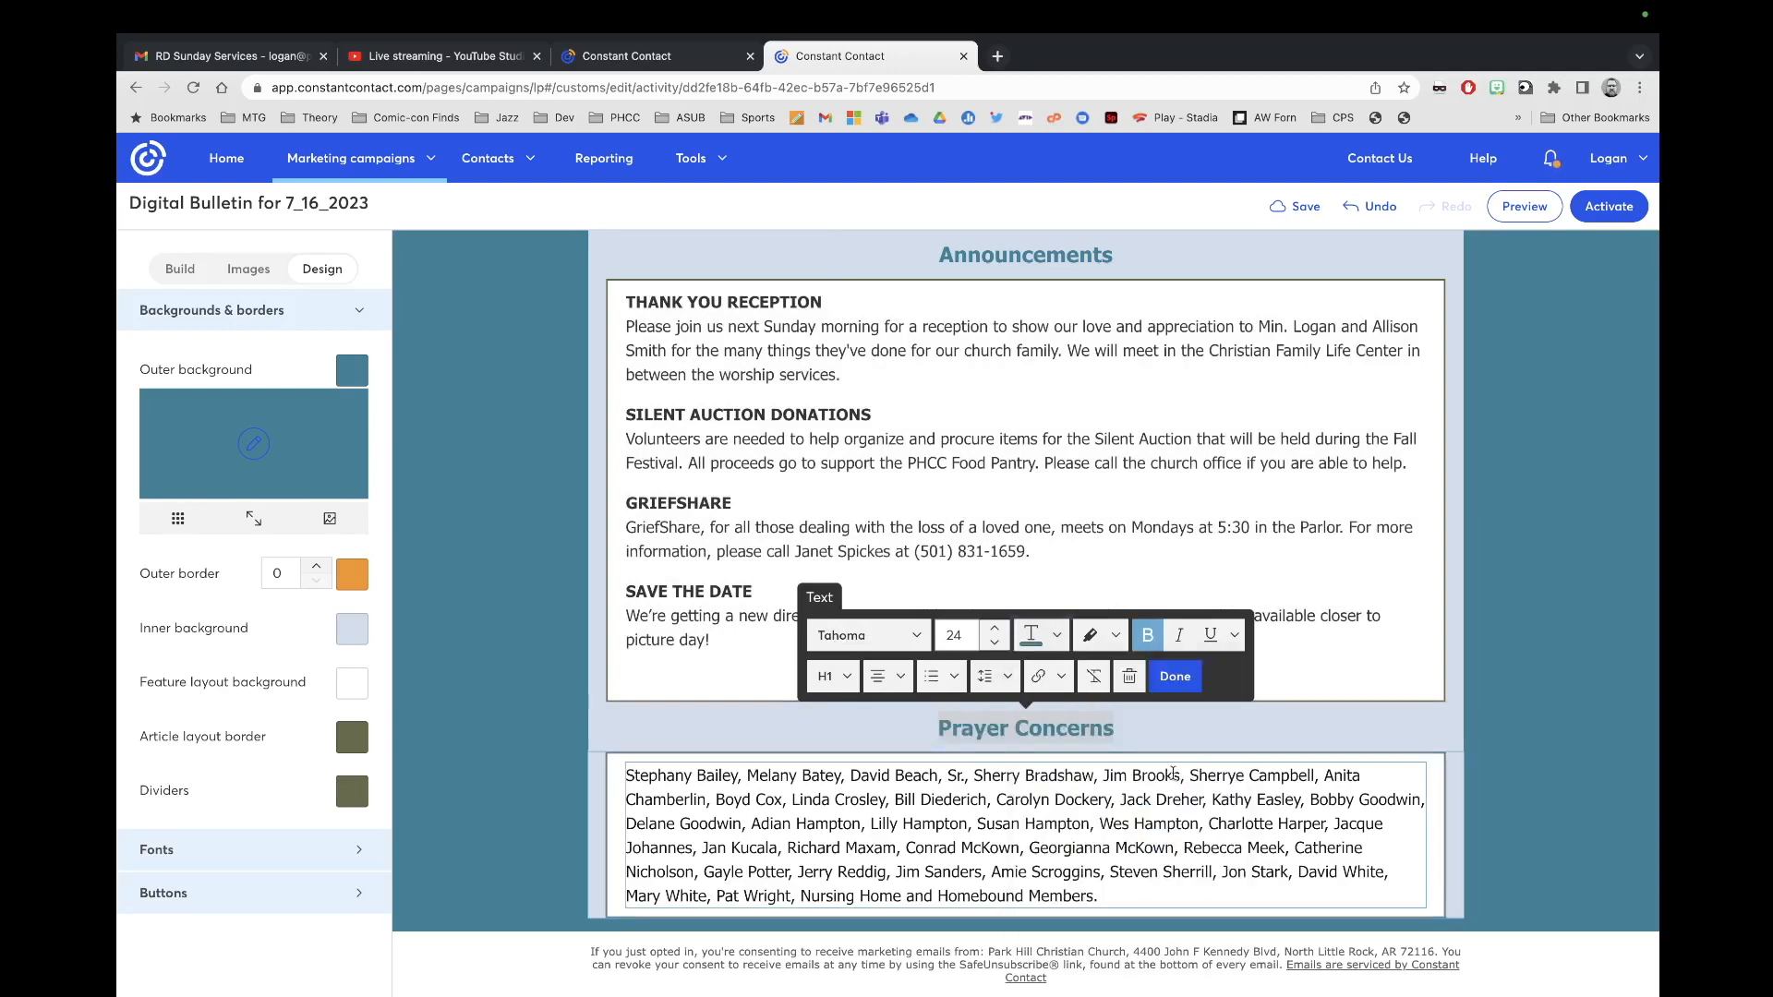
Step: Replace the bulletin's prayer names with the email's updated list at size 18
{"action": "left_click", "coordinate": [679, 55]}
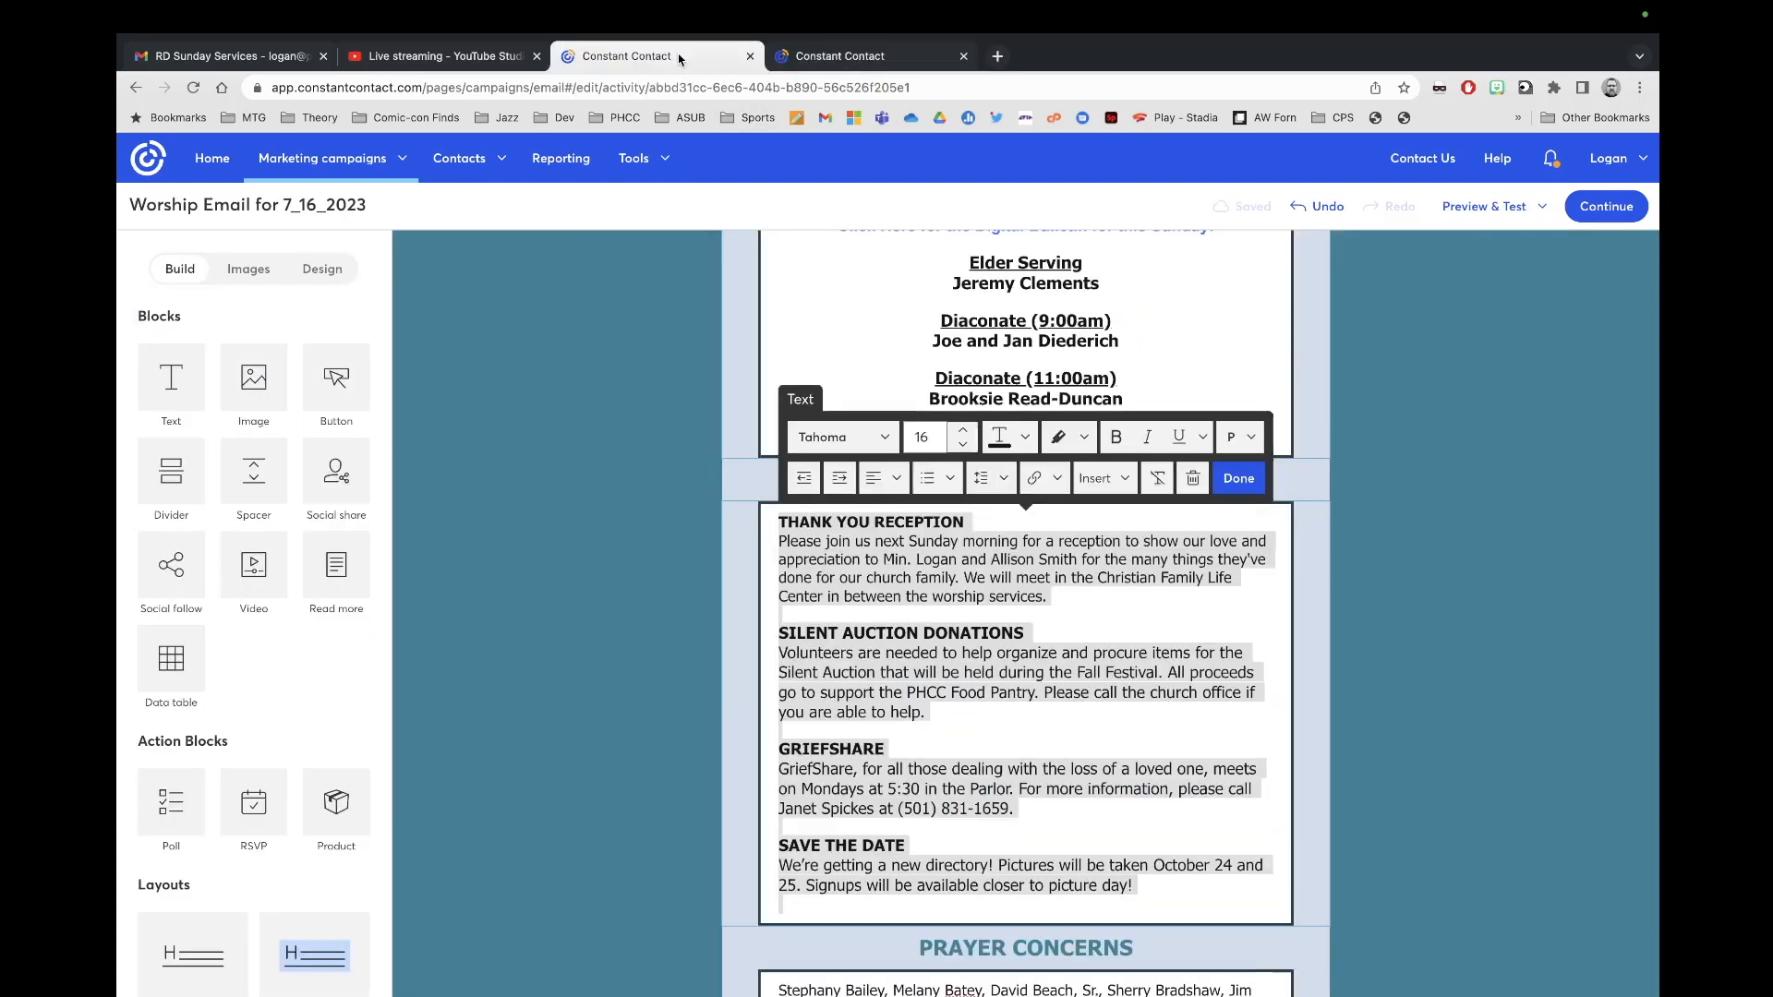
{"action": "scroll", "coordinate": [937, 681], "scroll_direction": "down", "scroll_amount": 3}
{"action": "left_click", "coordinate": [1006, 799]}
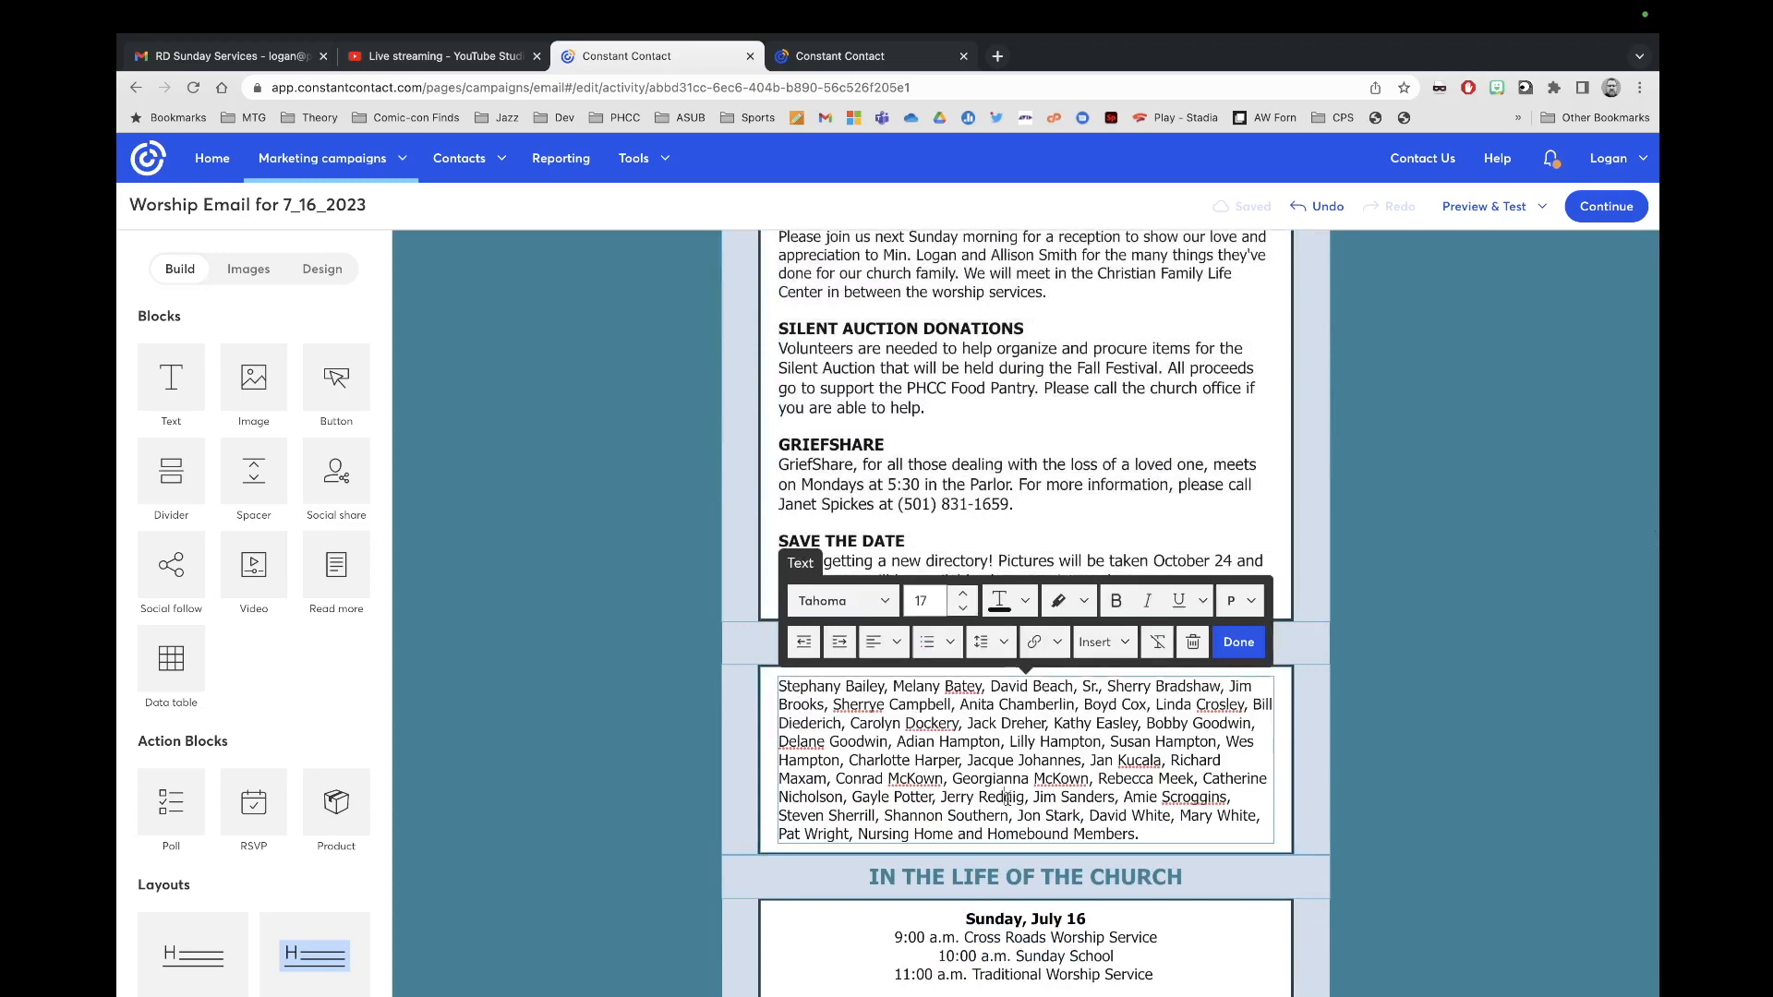
{"action": "left_click", "coordinate": [901, 56]}
{"action": "left_click", "coordinate": [1039, 826]}
{"action": "key", "text": "ctrl+a"}
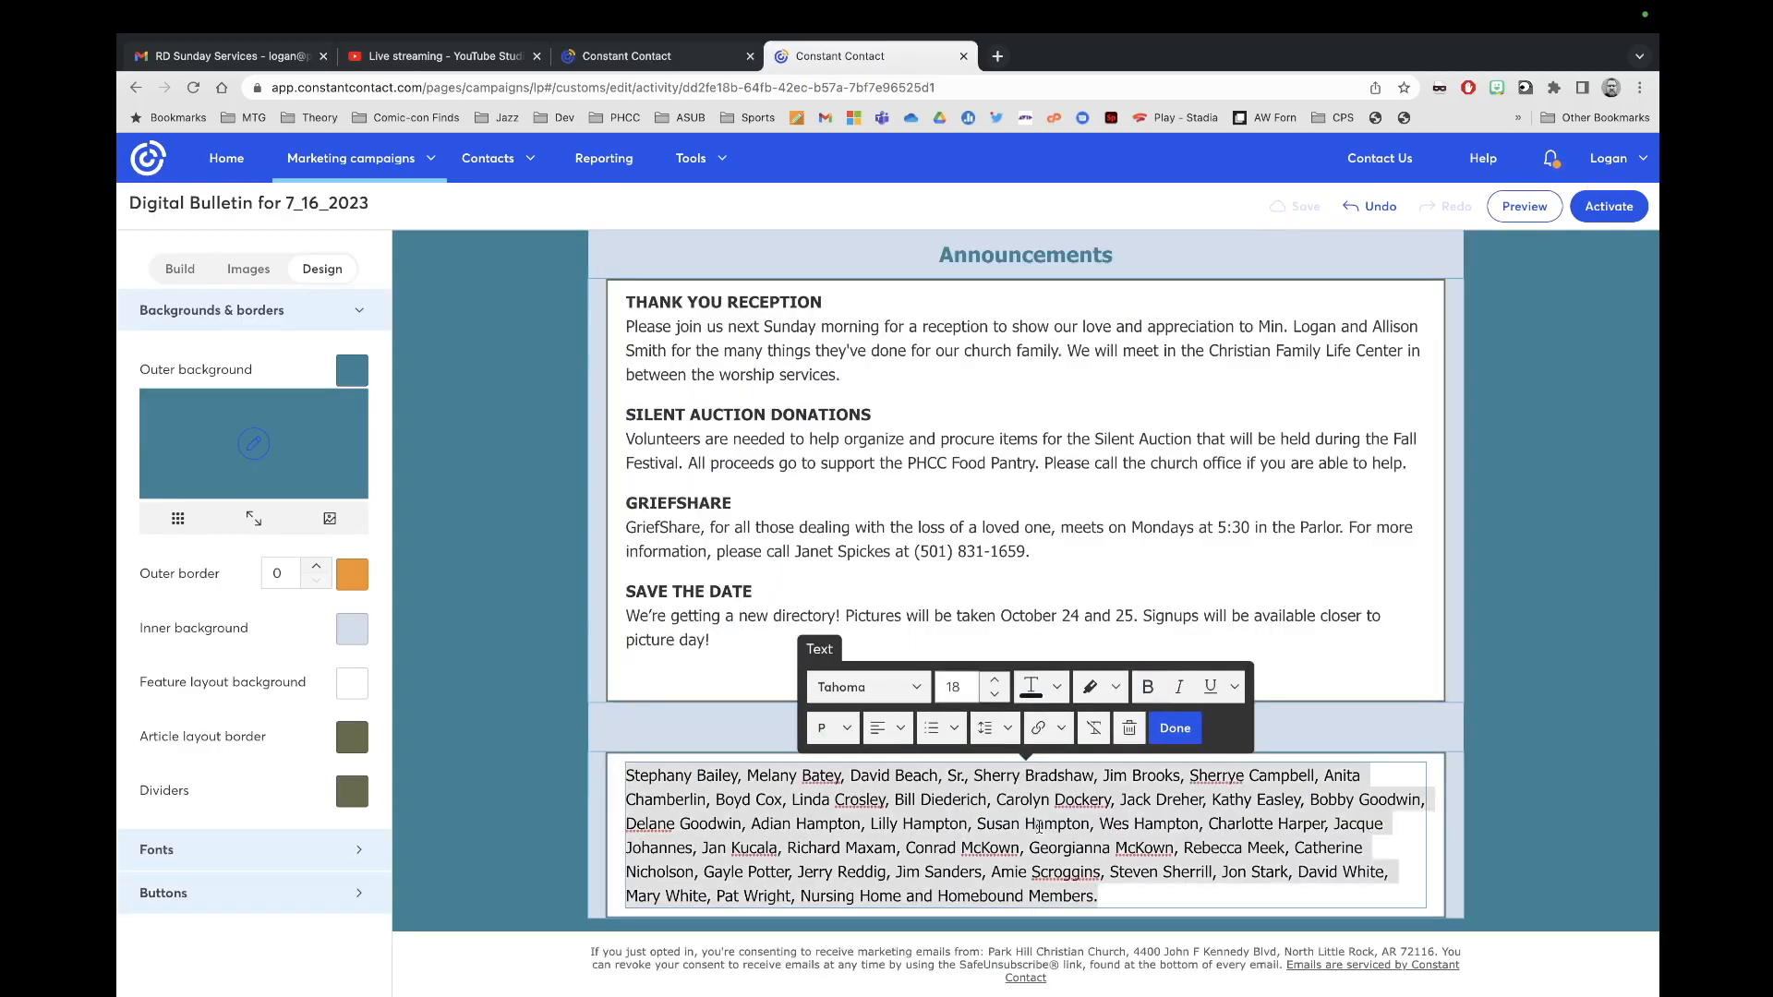
{"action": "key", "text": "ctrl+a"}
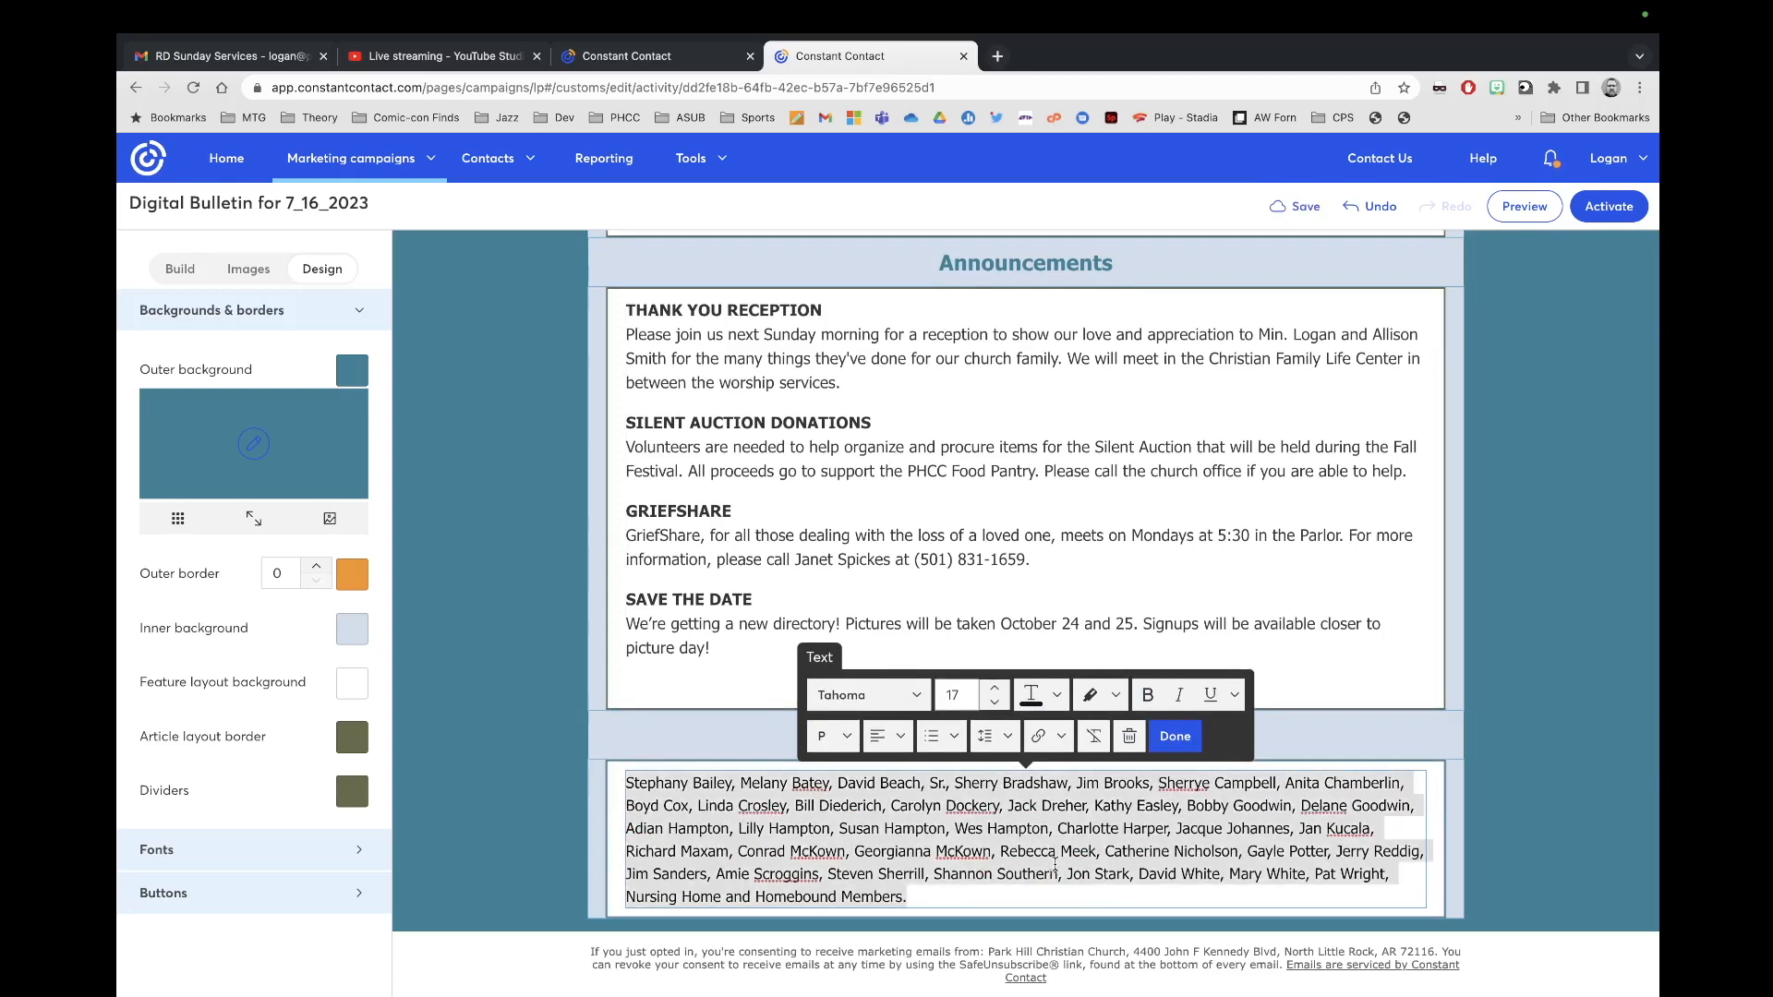
{"action": "left_click", "coordinate": [997, 688]}
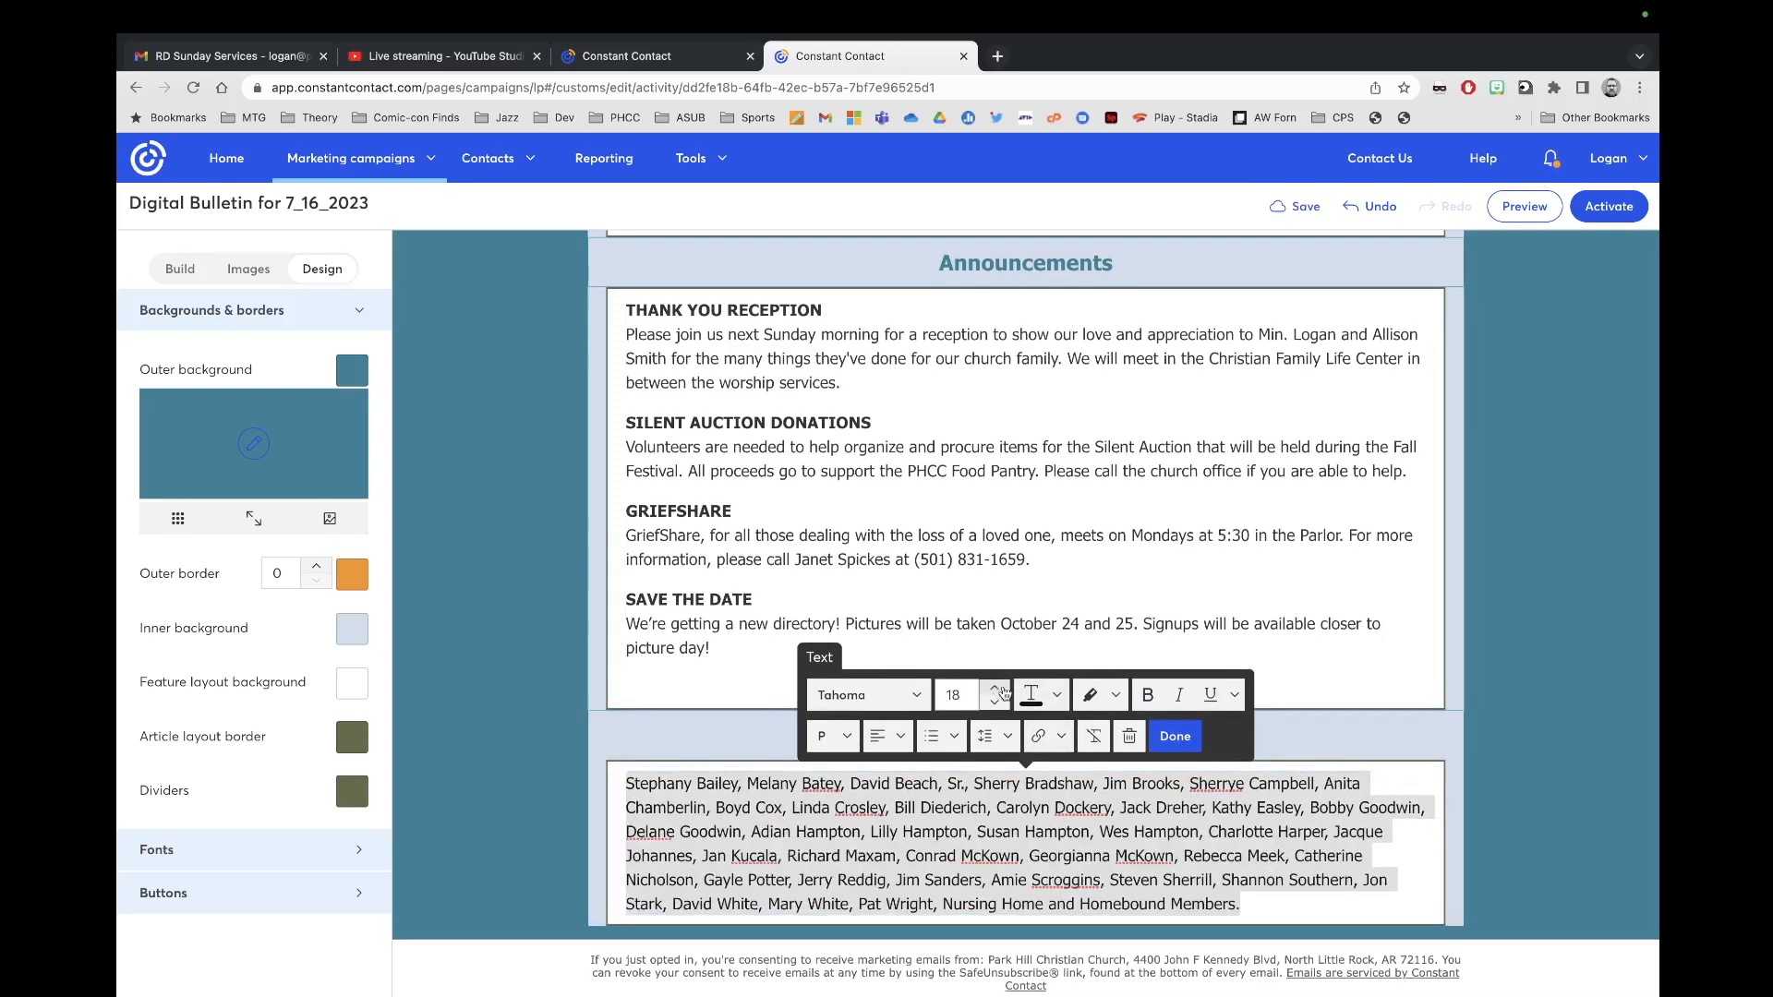
{"action": "left_click", "coordinate": [1178, 738]}
{"action": "scroll", "coordinate": [1256, 745], "scroll_direction": "up", "scroll_amount": 15}
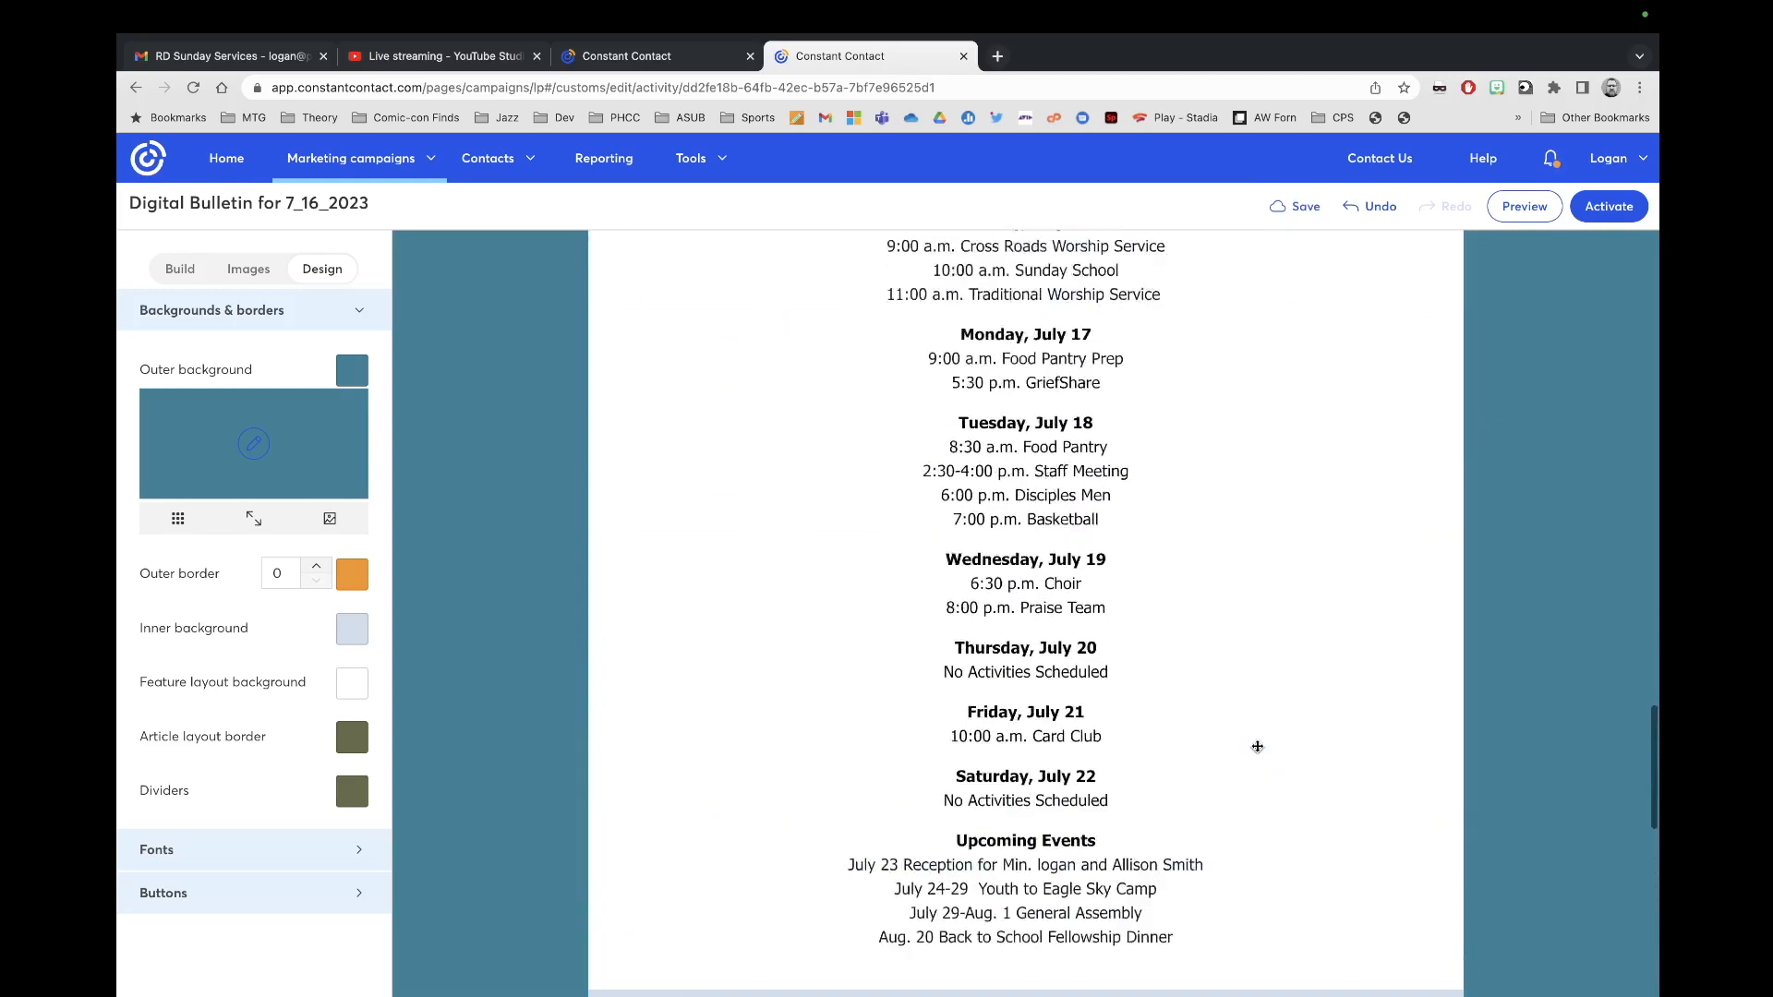
{"action": "scroll", "coordinate": [1257, 745], "scroll_direction": "up", "scroll_amount": 10}
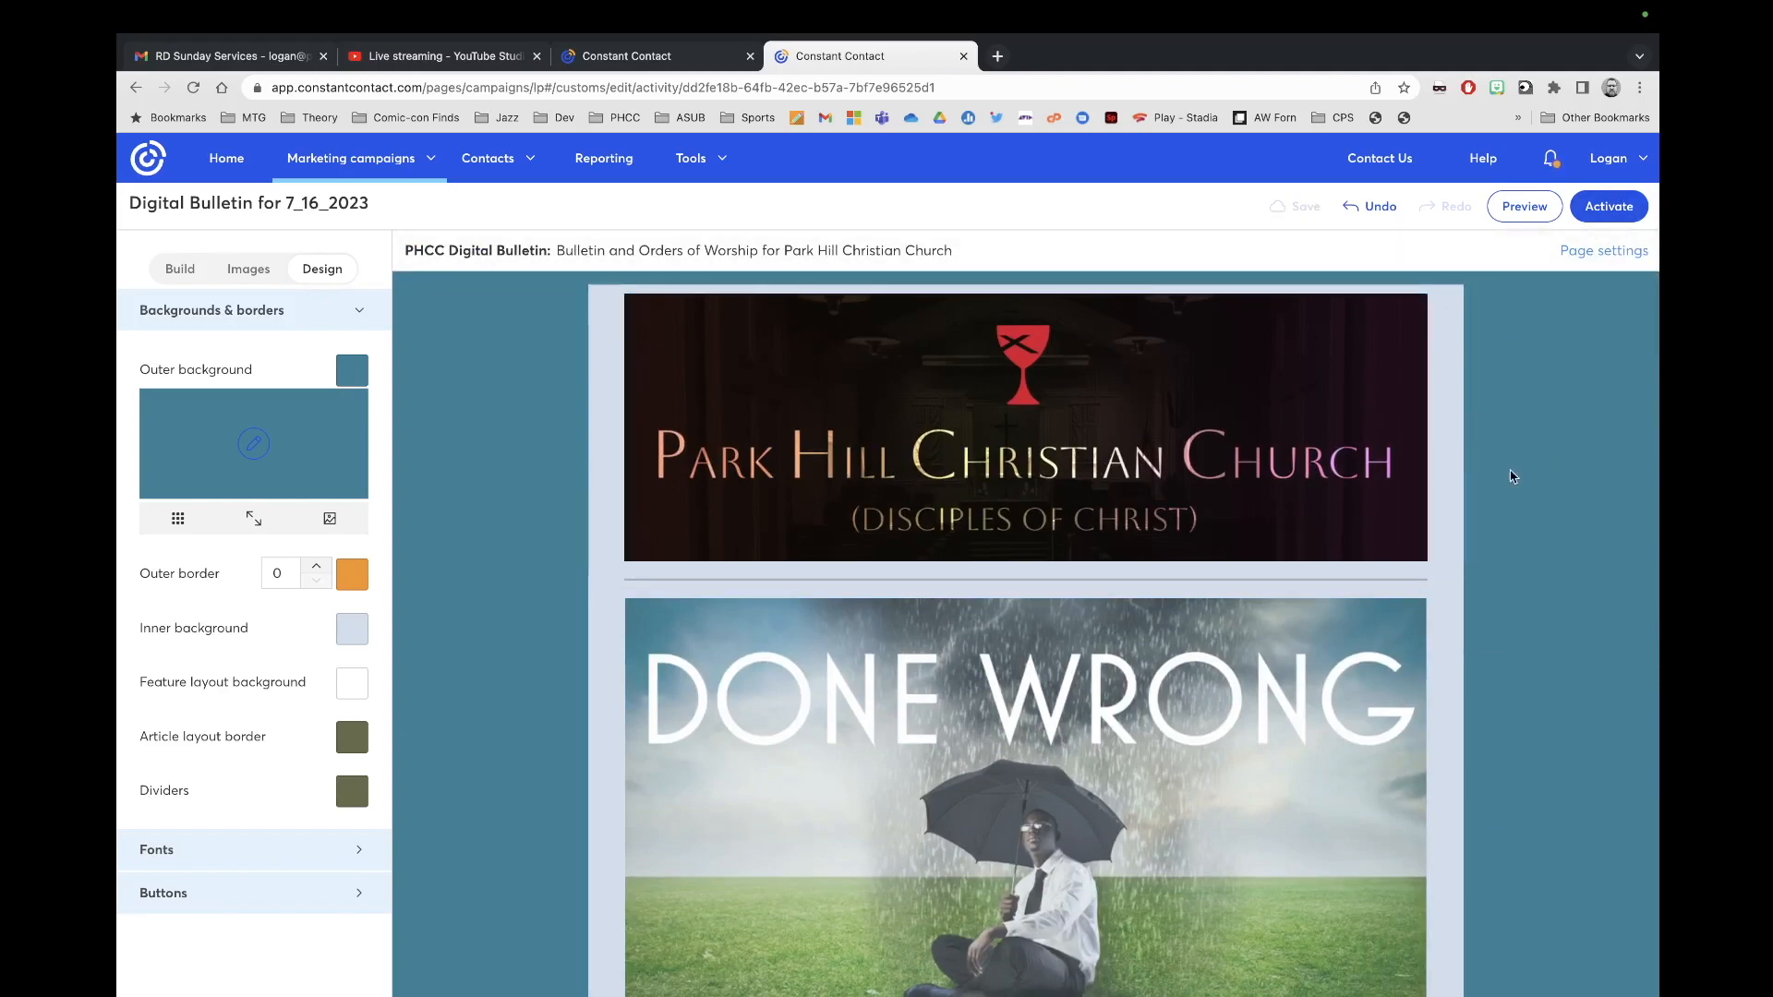
{"action": "scroll", "coordinate": [1376, 521], "scroll_direction": "down", "scroll_amount": 2}
{"action": "scroll", "coordinate": [1376, 520], "scroll_direction": "down", "scroll_amount": 18}
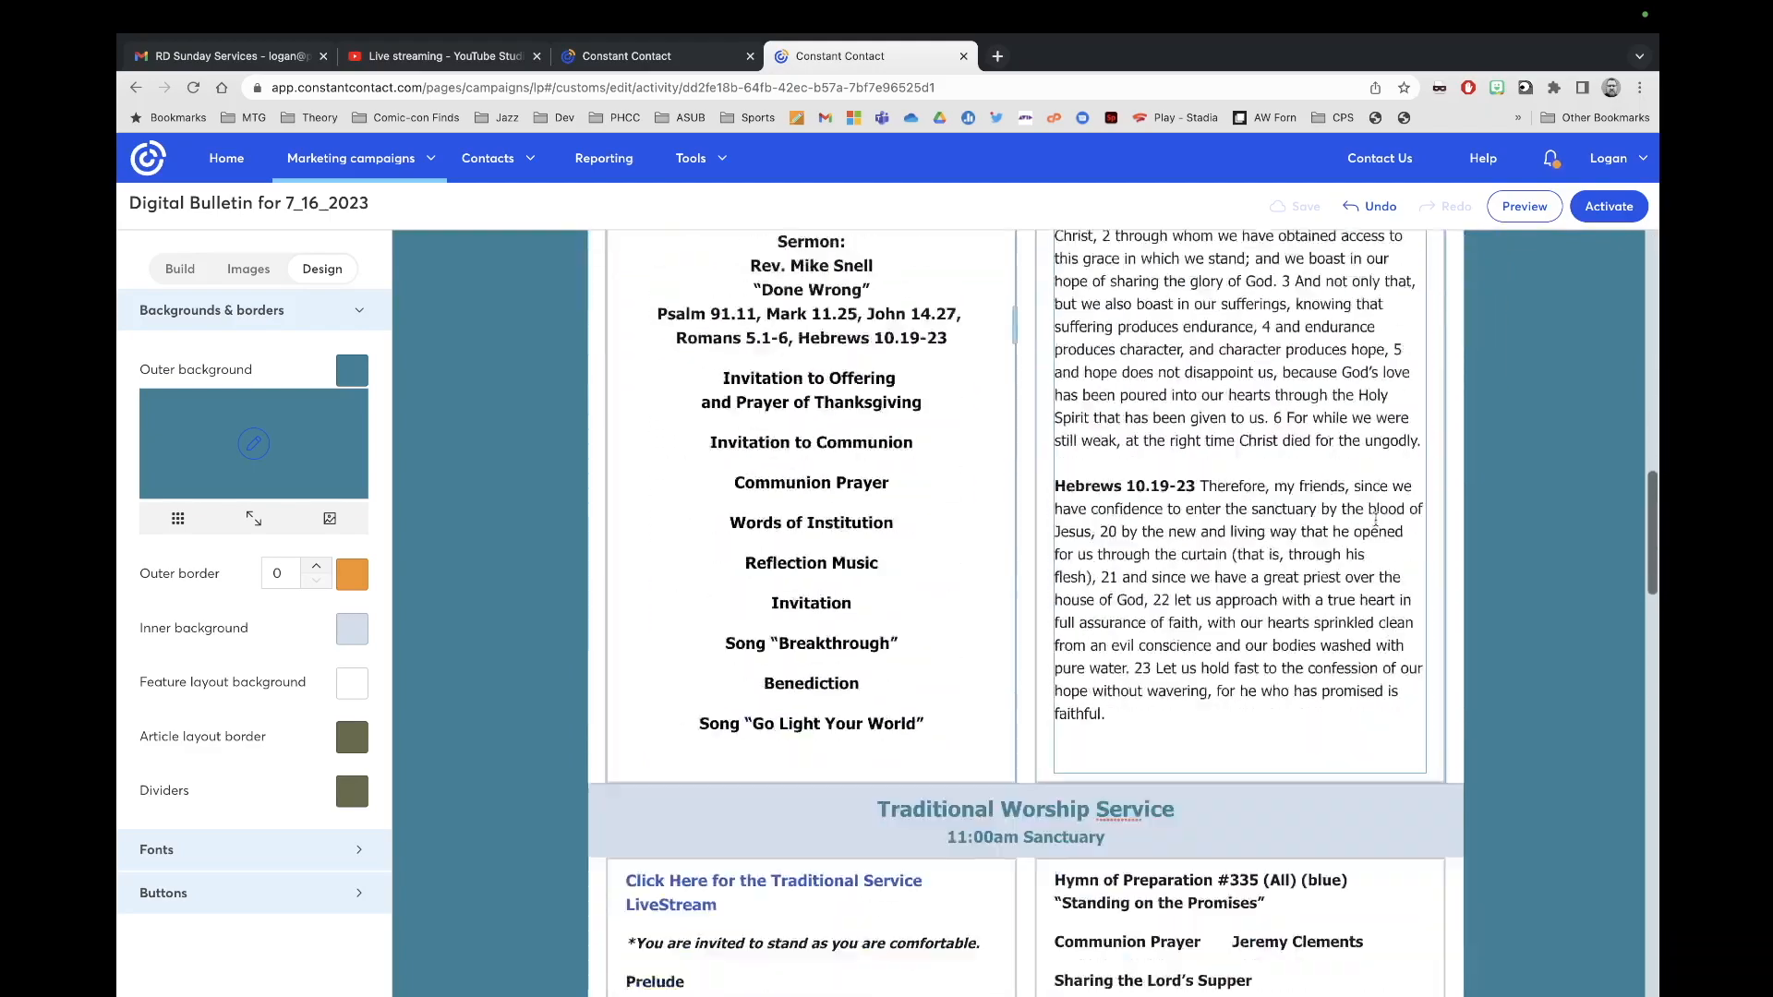
{"action": "scroll", "coordinate": [1375, 520], "scroll_direction": "down", "scroll_amount": 14}
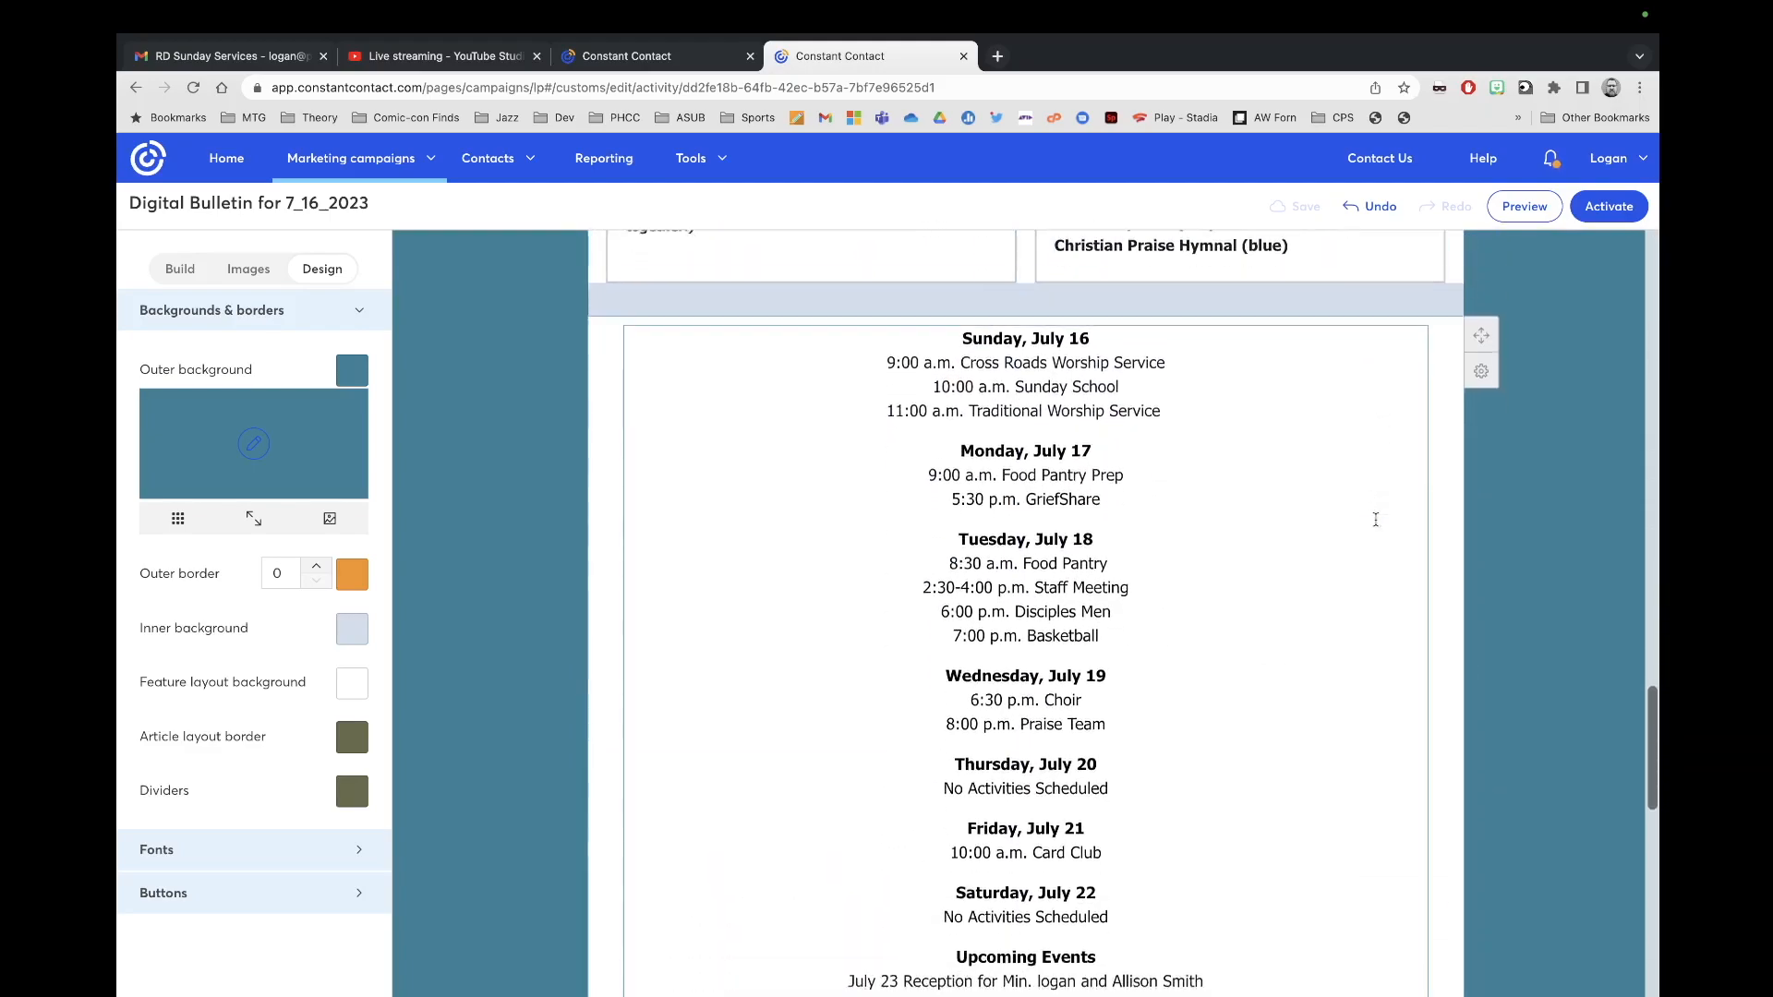
{"action": "scroll", "coordinate": [1152, 360], "scroll_direction": "up", "scroll_amount": 20}
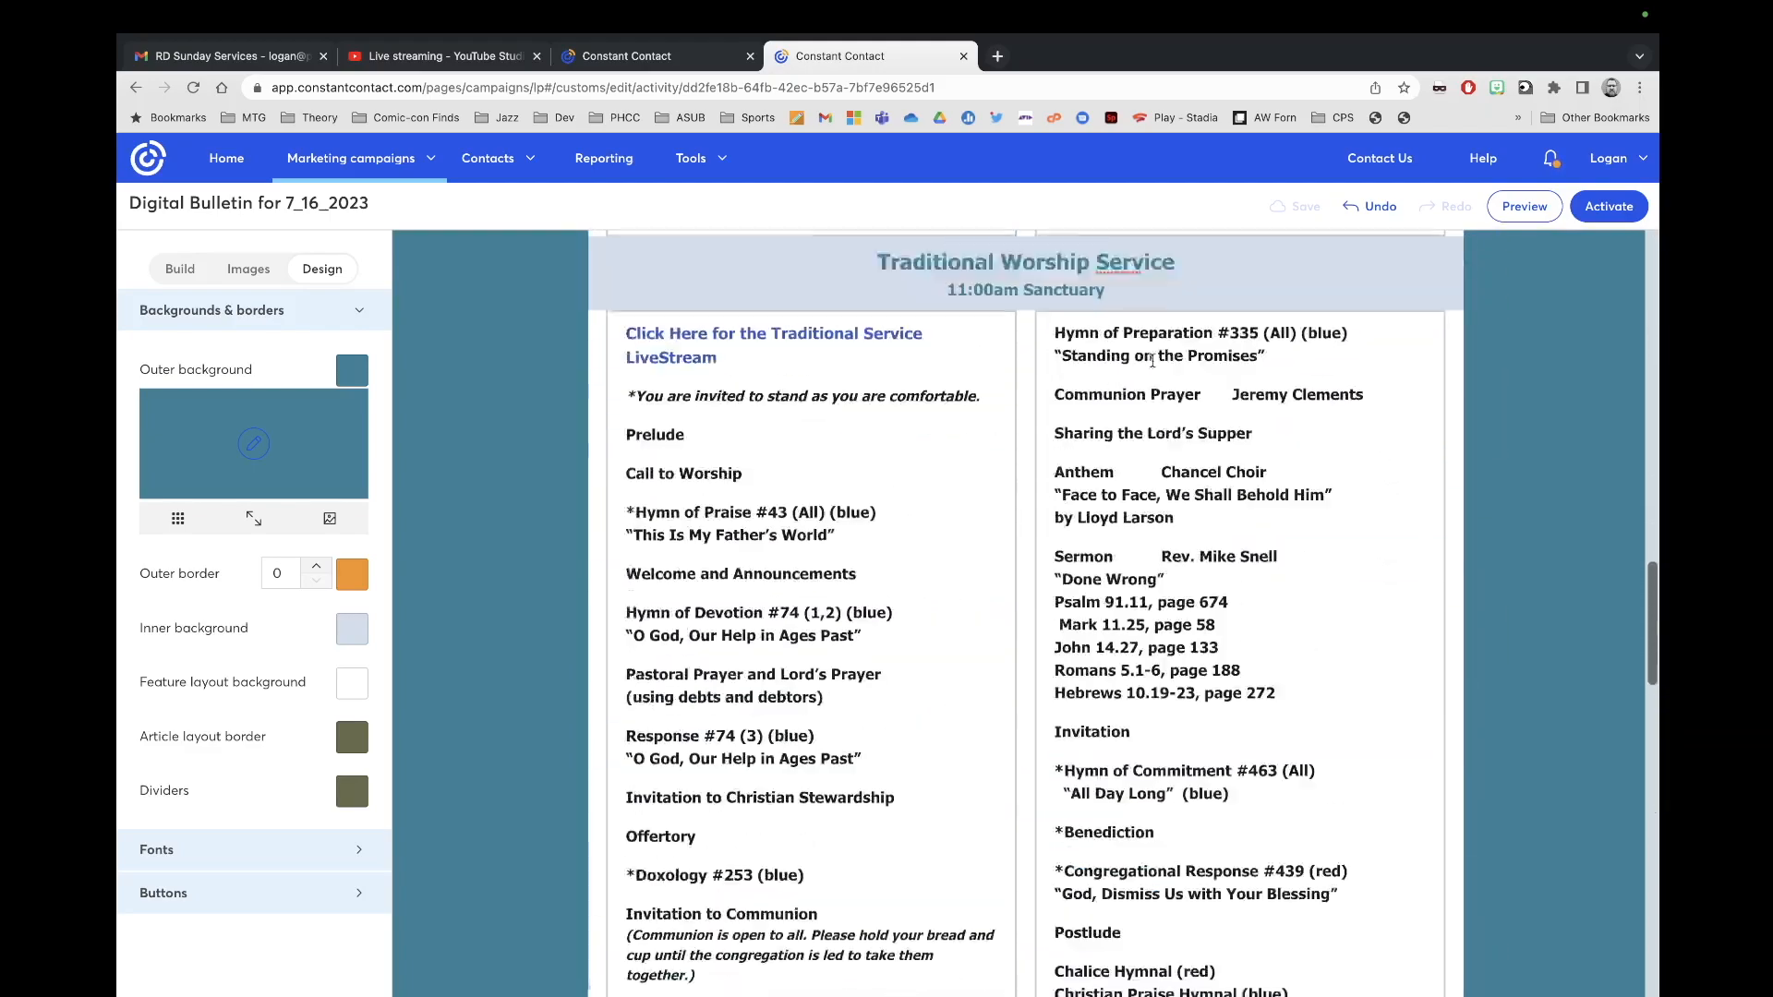
Step: Activate the Digital Bulletin for 7_16_2023 landing page to publish it
{"action": "scroll", "coordinate": [1152, 360], "scroll_direction": "up", "scroll_amount": 3}
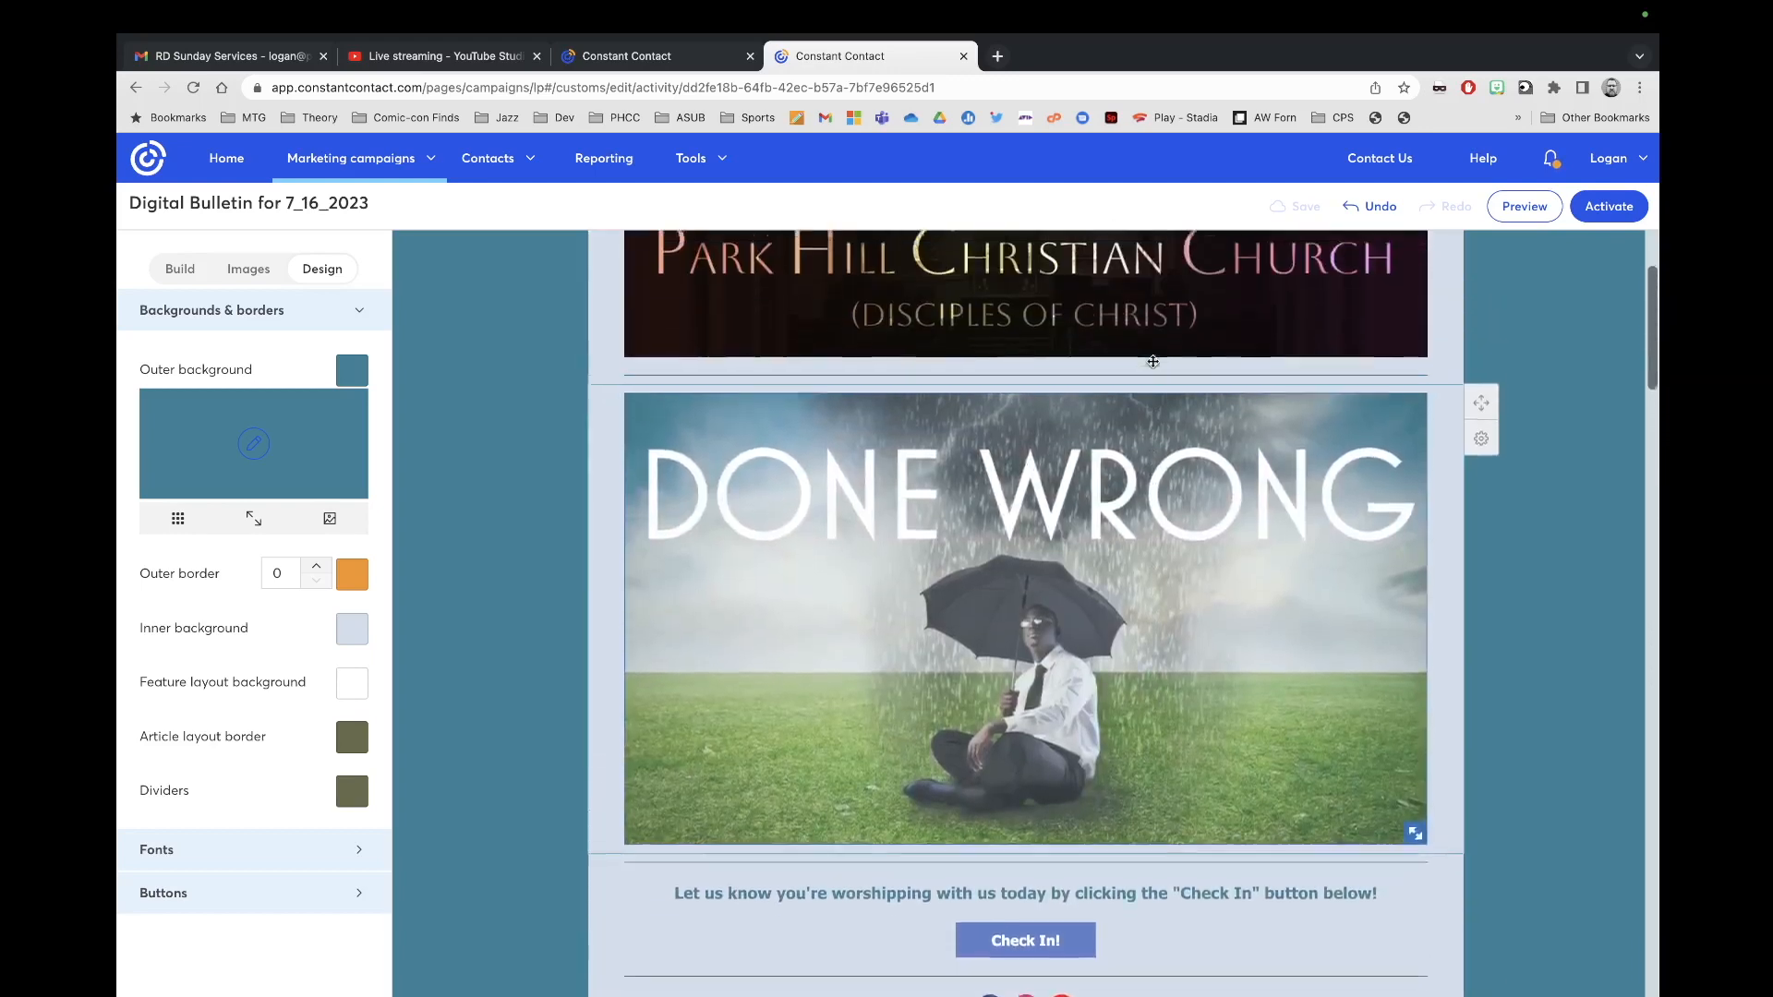
{"action": "left_click", "coordinate": [1611, 206]}
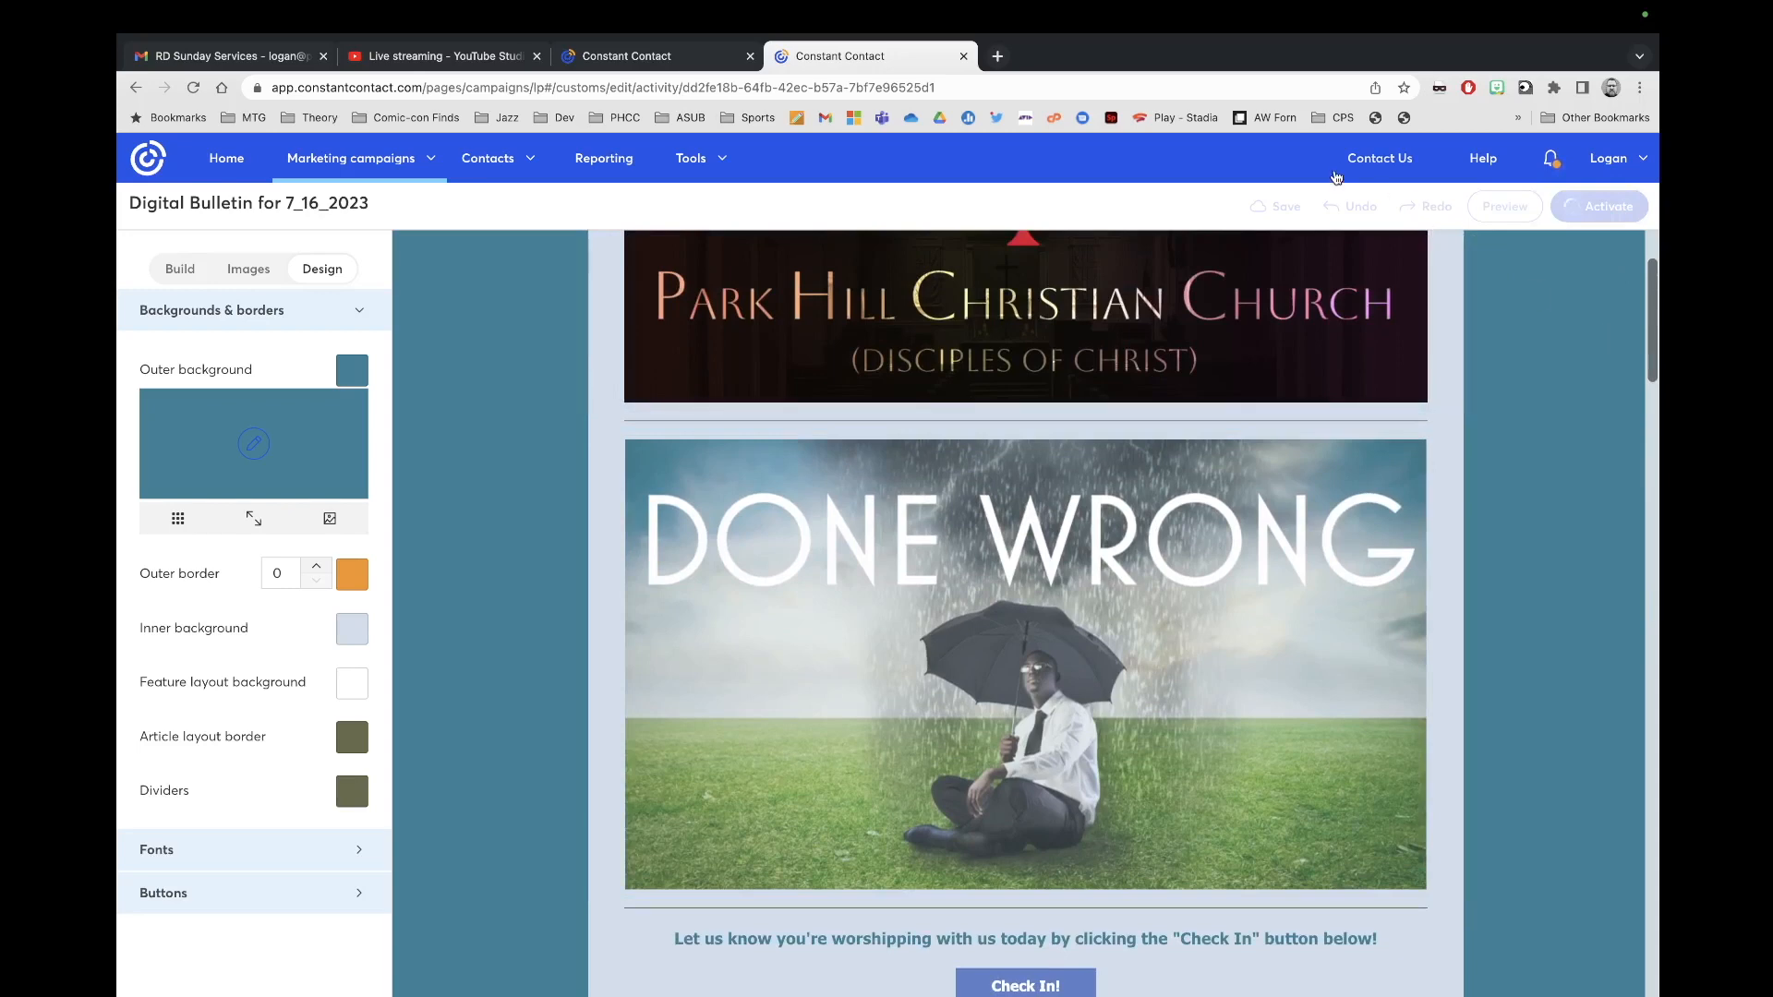
{"action": "scroll", "coordinate": [1195, 364], "scroll_direction": "up", "scroll_amount": 2}
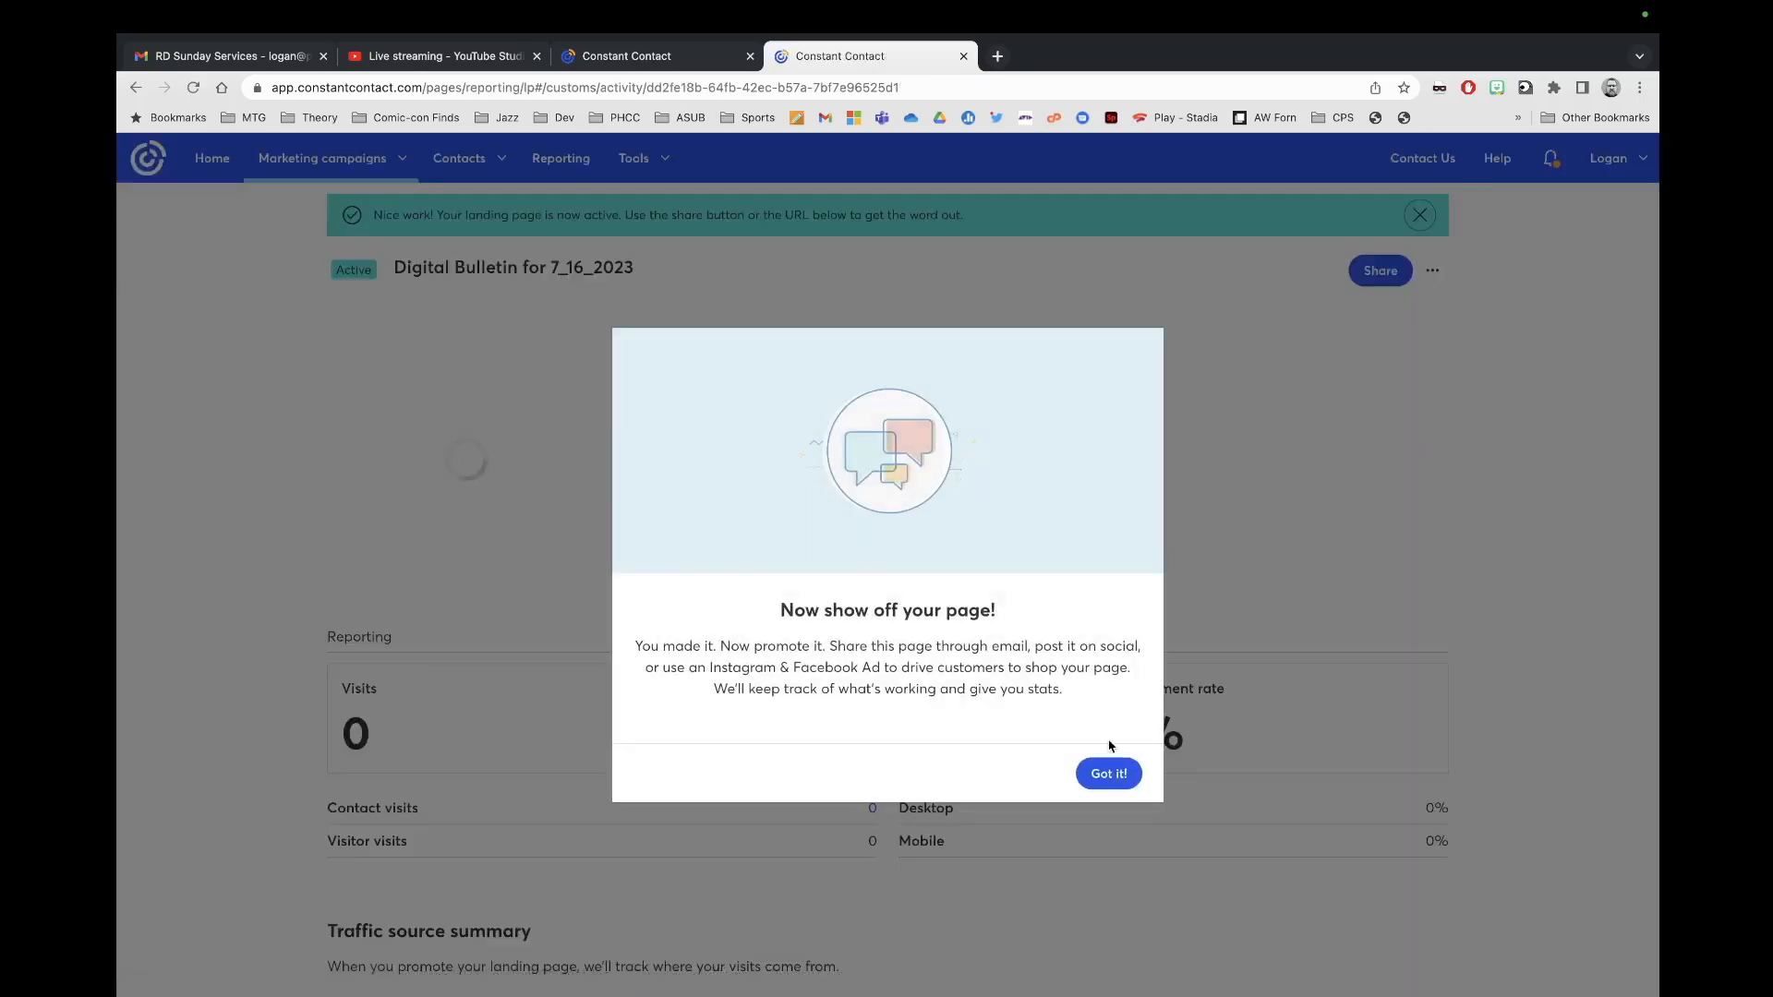
Step: Open the live bulletin page in a new tab, review it, and return to its report
{"action": "left_click", "coordinate": [1112, 777]}
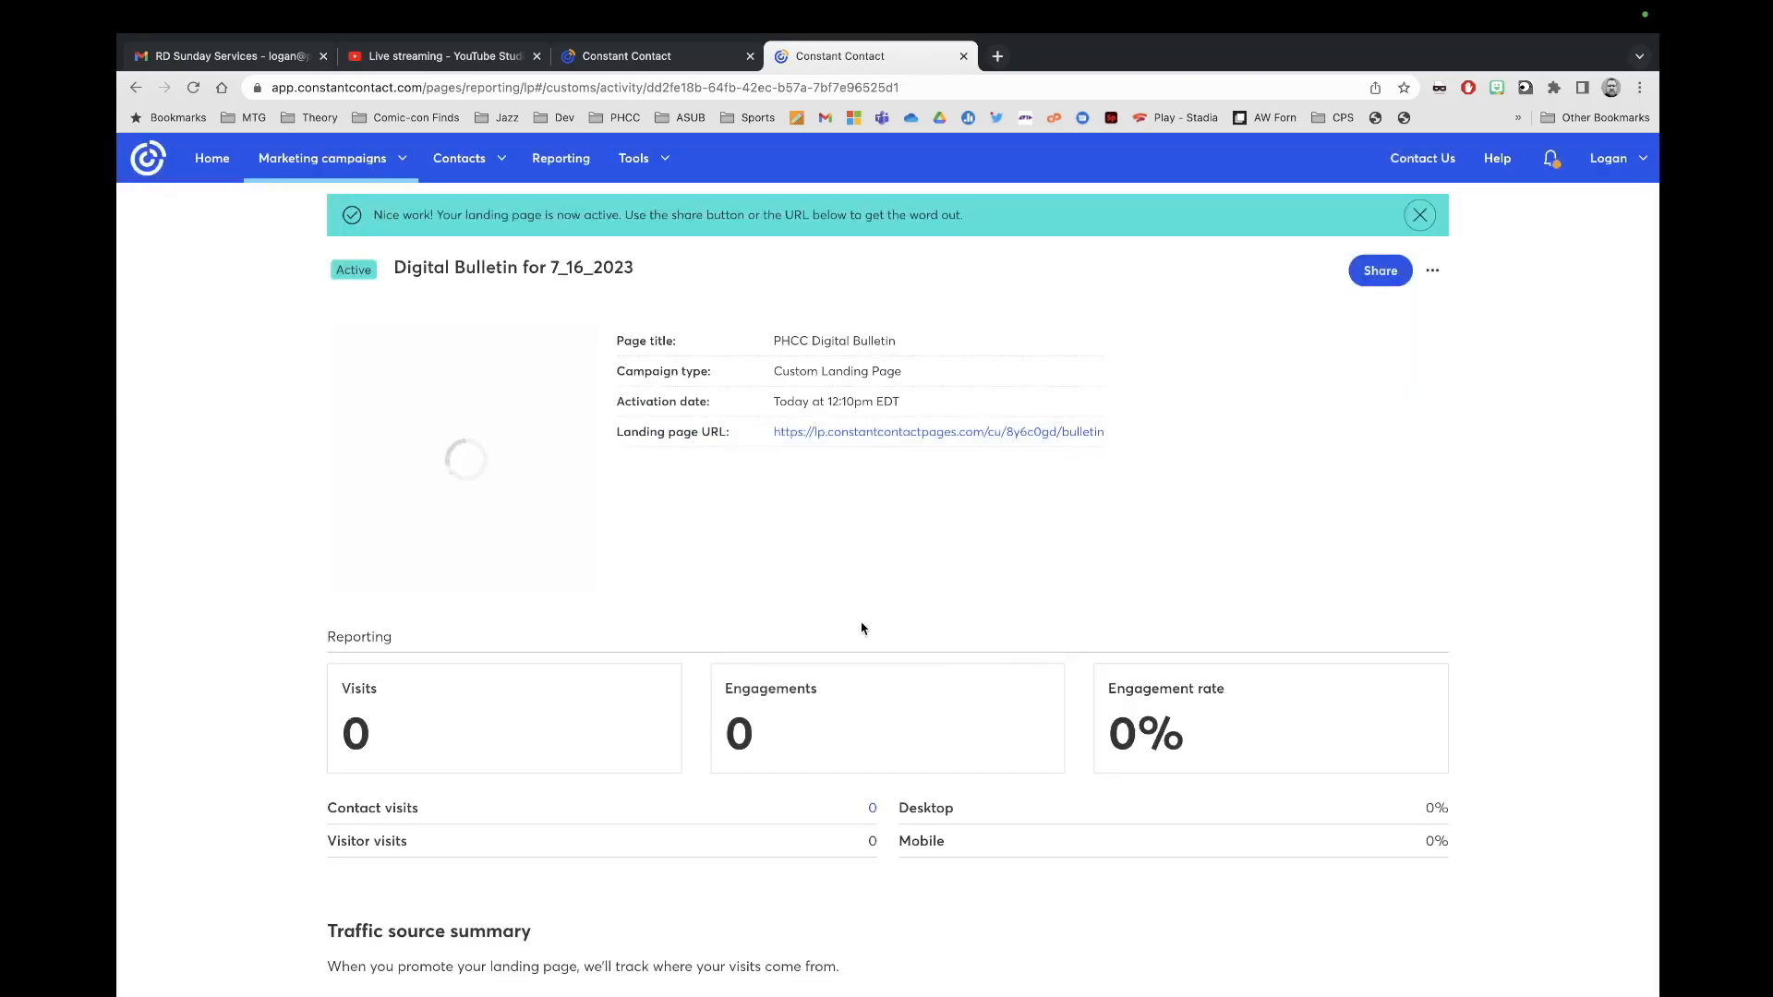
{"action": "left_click", "coordinate": [904, 434]}
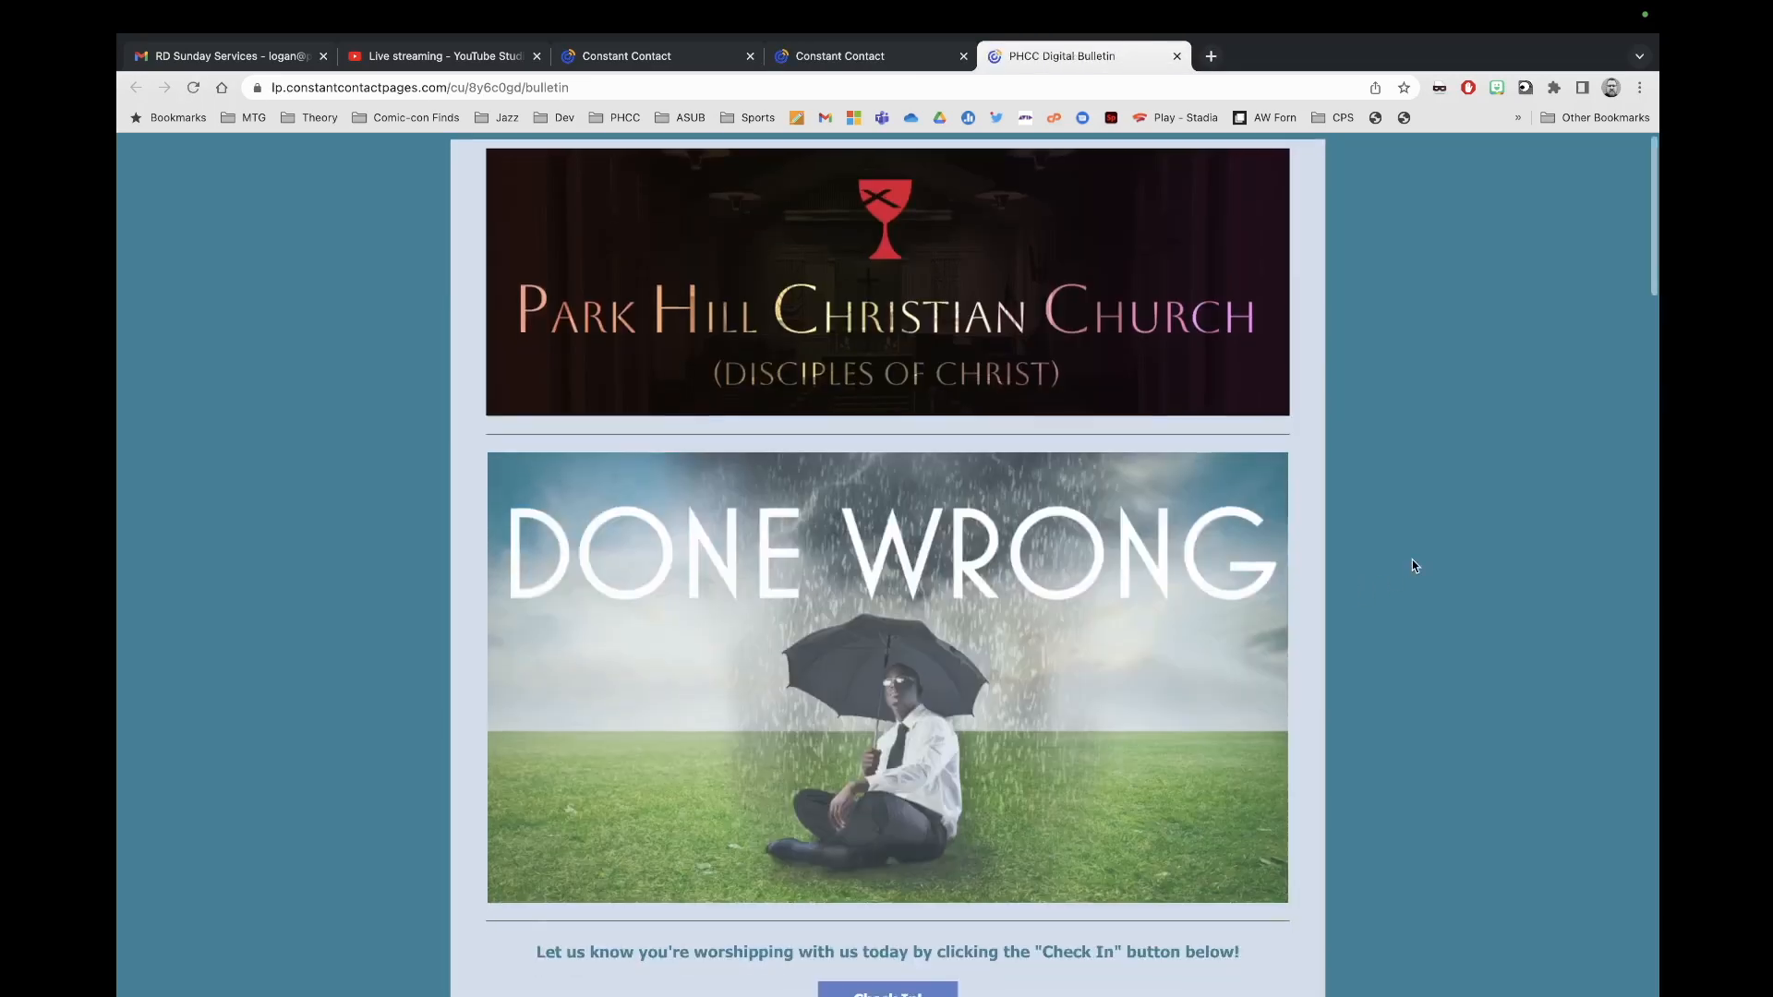
{"action": "scroll", "coordinate": [1411, 561], "scroll_direction": "down", "scroll_amount": 20}
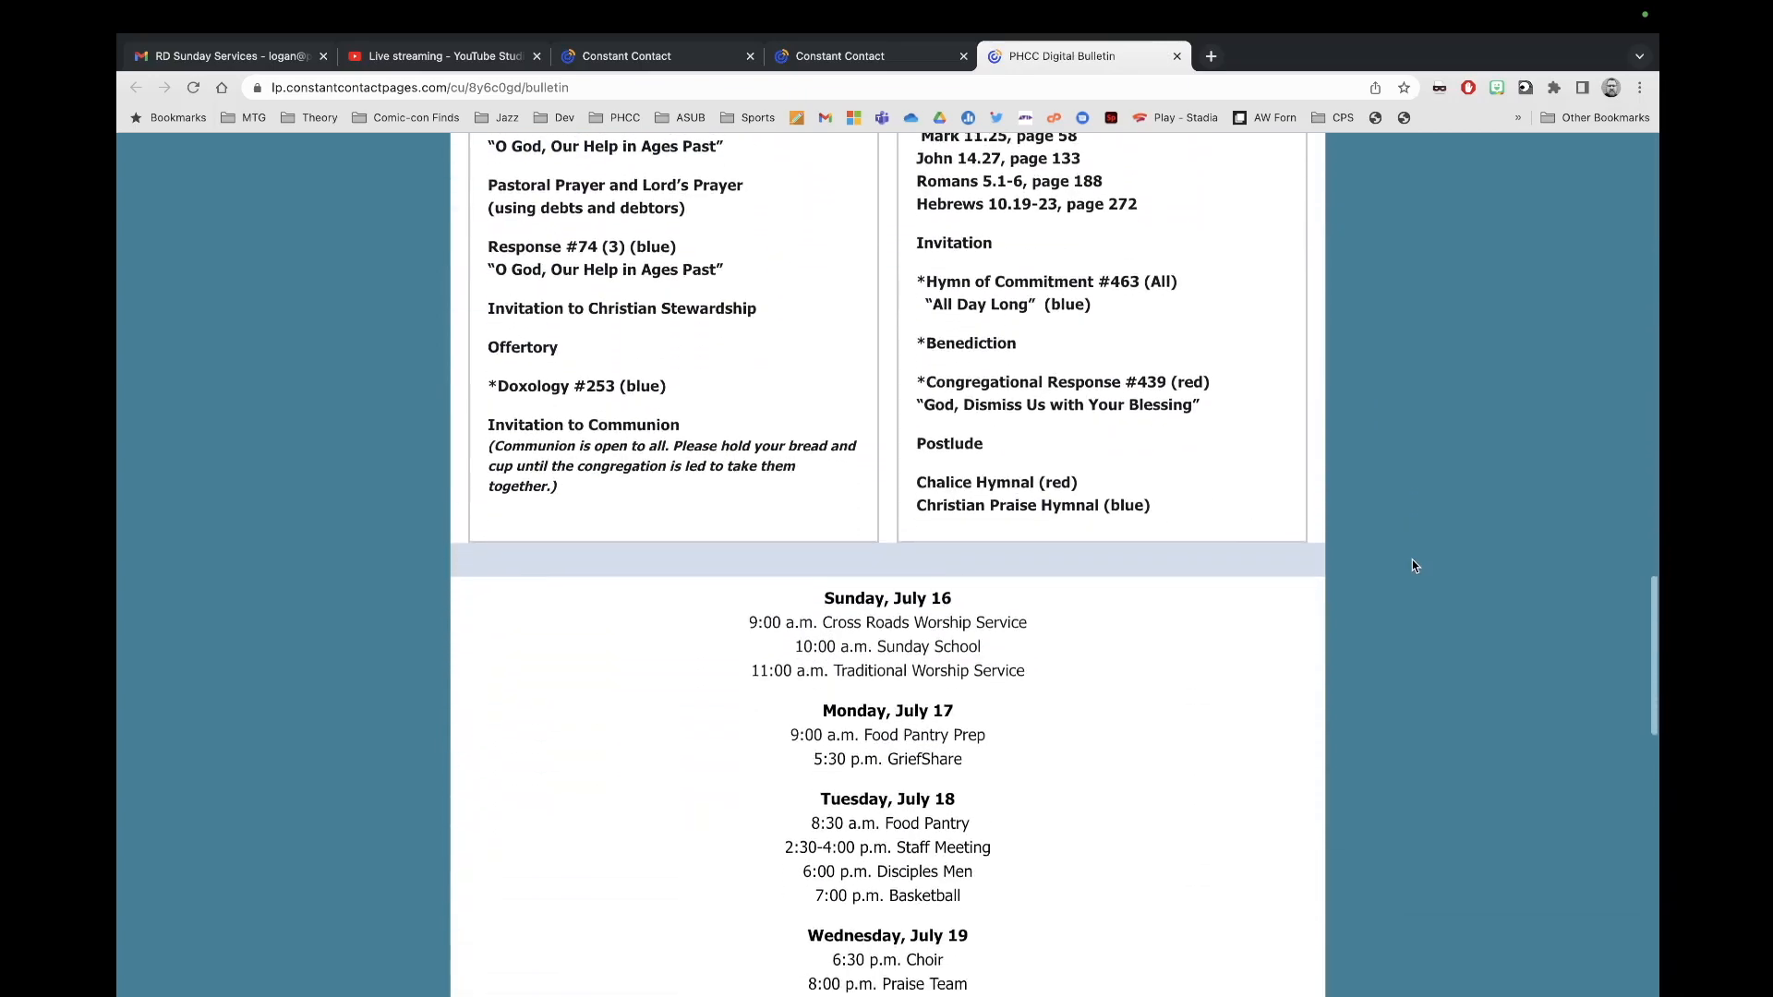
{"action": "scroll", "coordinate": [1413, 565], "scroll_direction": "down", "scroll_amount": 15}
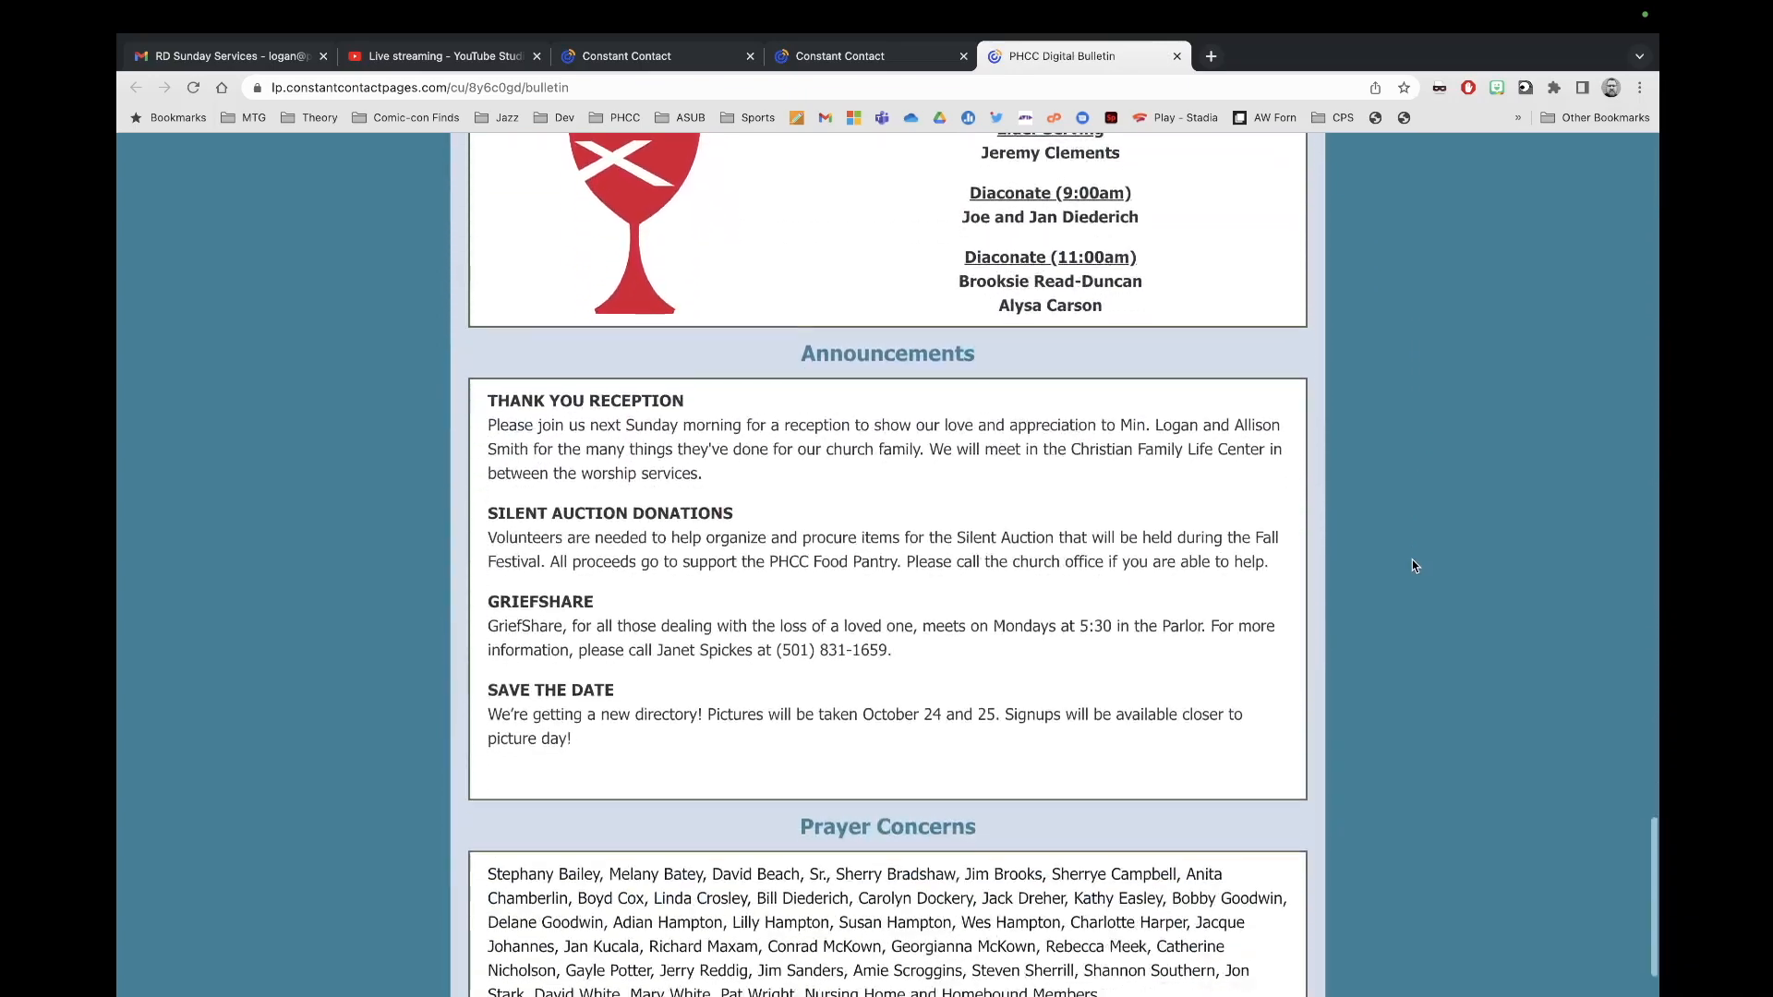
{"action": "scroll", "coordinate": [1413, 565], "scroll_direction": "down", "scroll_amount": 3}
{"action": "scroll", "coordinate": [1413, 565], "scroll_direction": "up", "scroll_amount": 15}
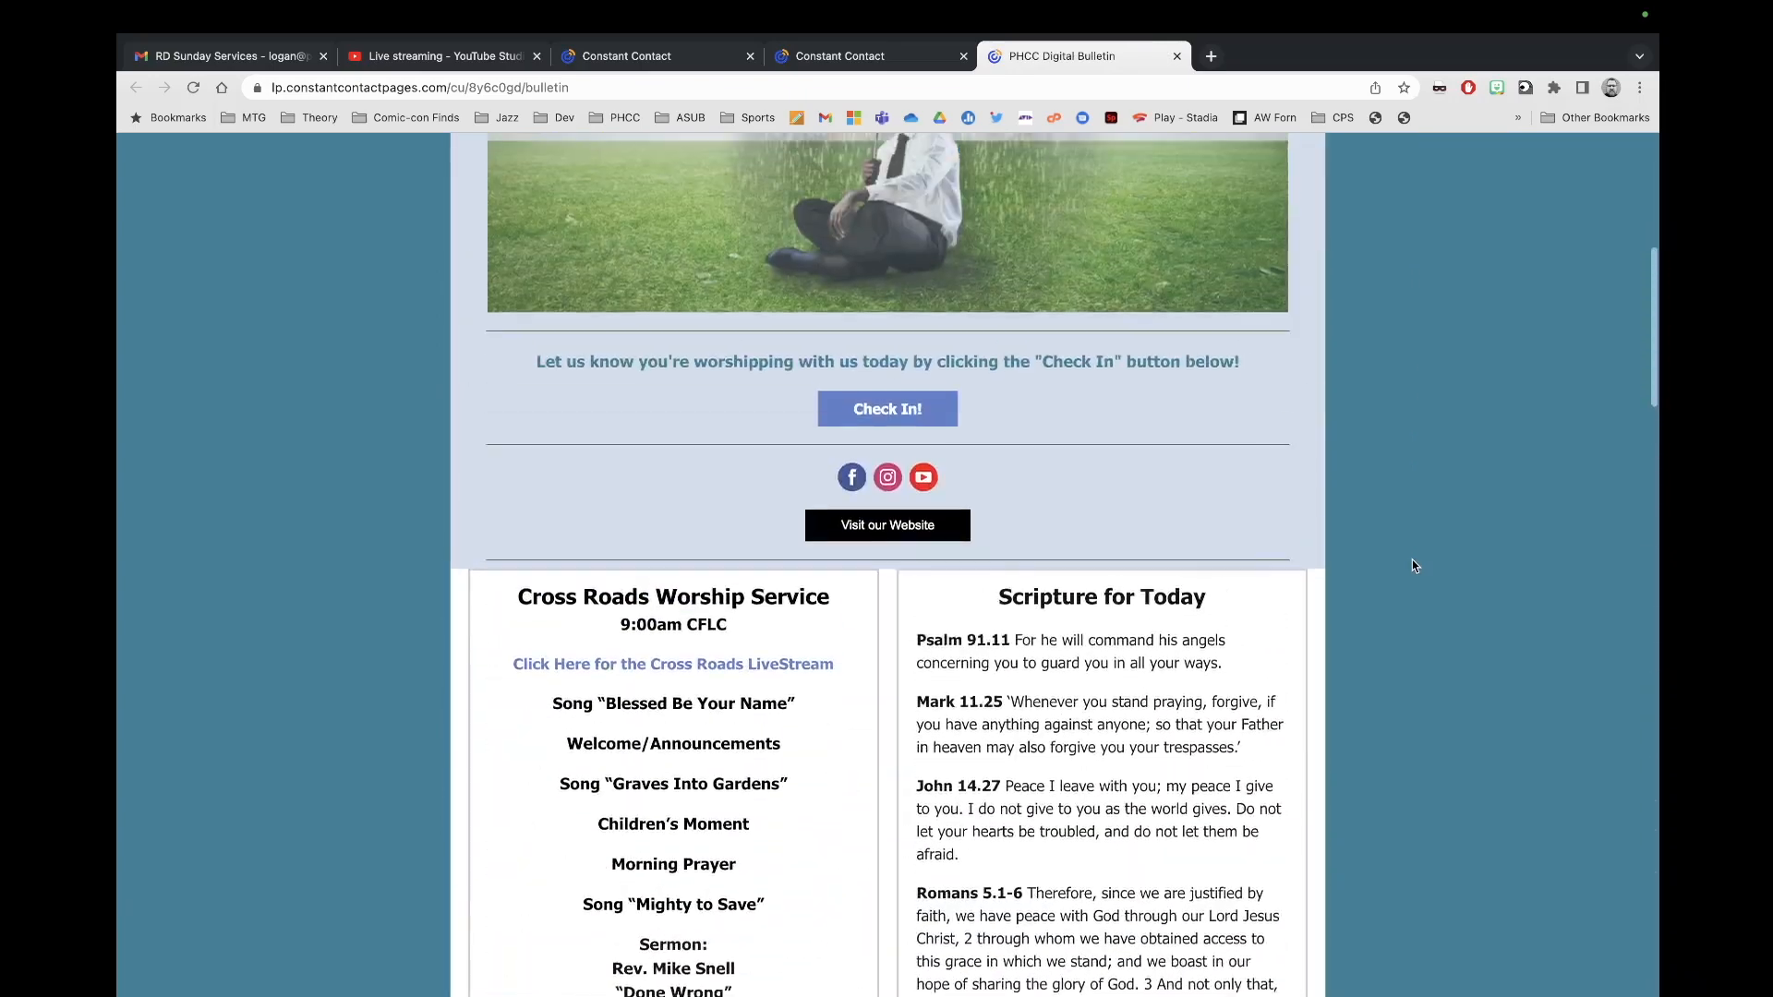
{"action": "scroll", "coordinate": [1413, 563], "scroll_direction": "up", "scroll_amount": 6}
{"action": "left_click", "coordinate": [885, 57]}
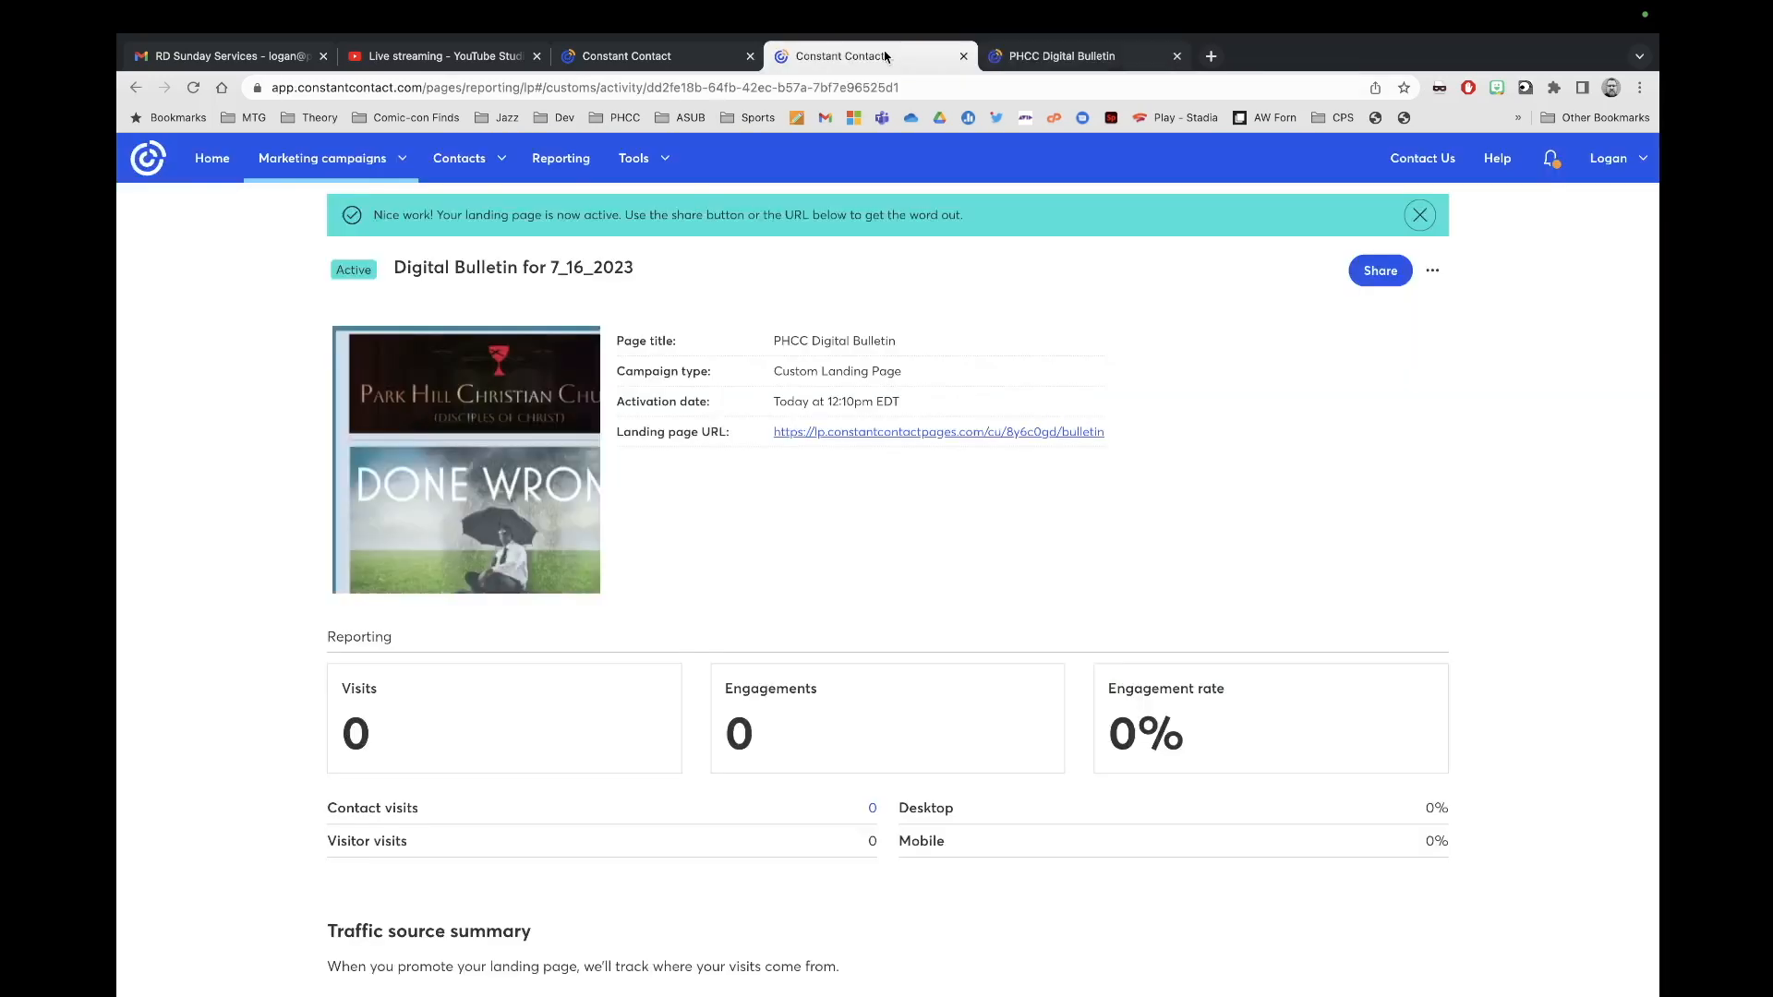
Step: Copy the bulletin landing page URL and return to the worship email
{"action": "right_click", "coordinate": [923, 436]}
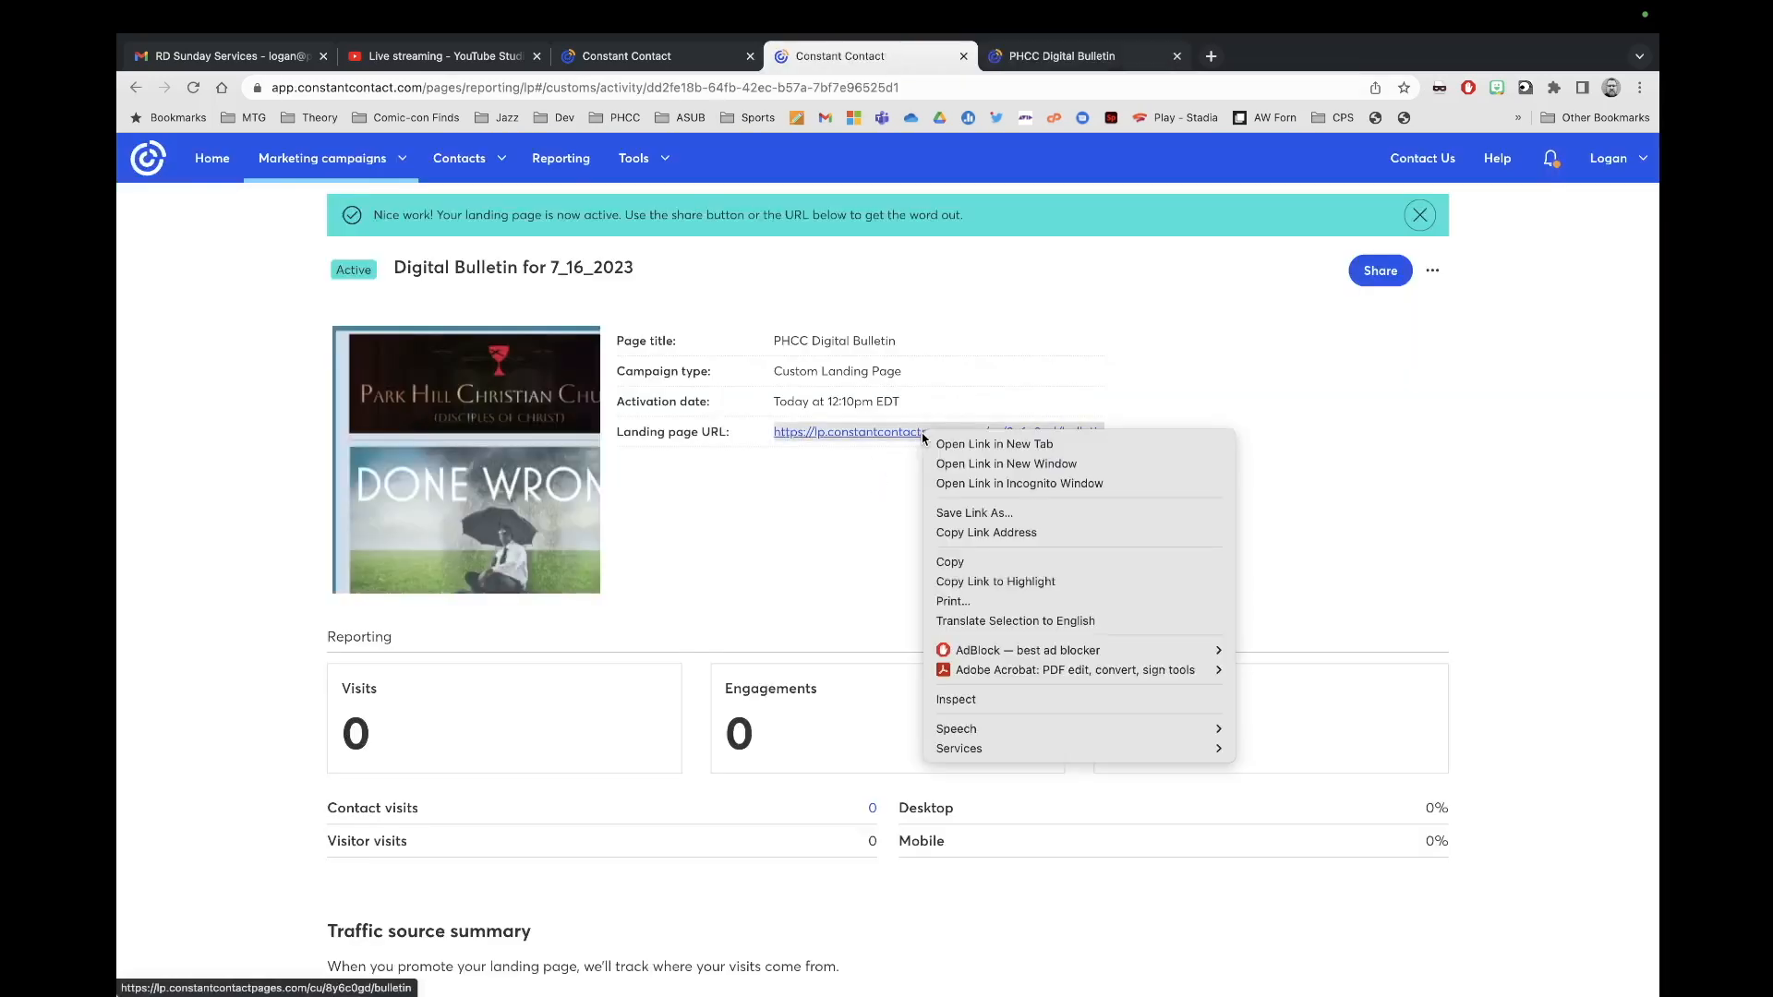
{"action": "left_click", "coordinate": [975, 561]}
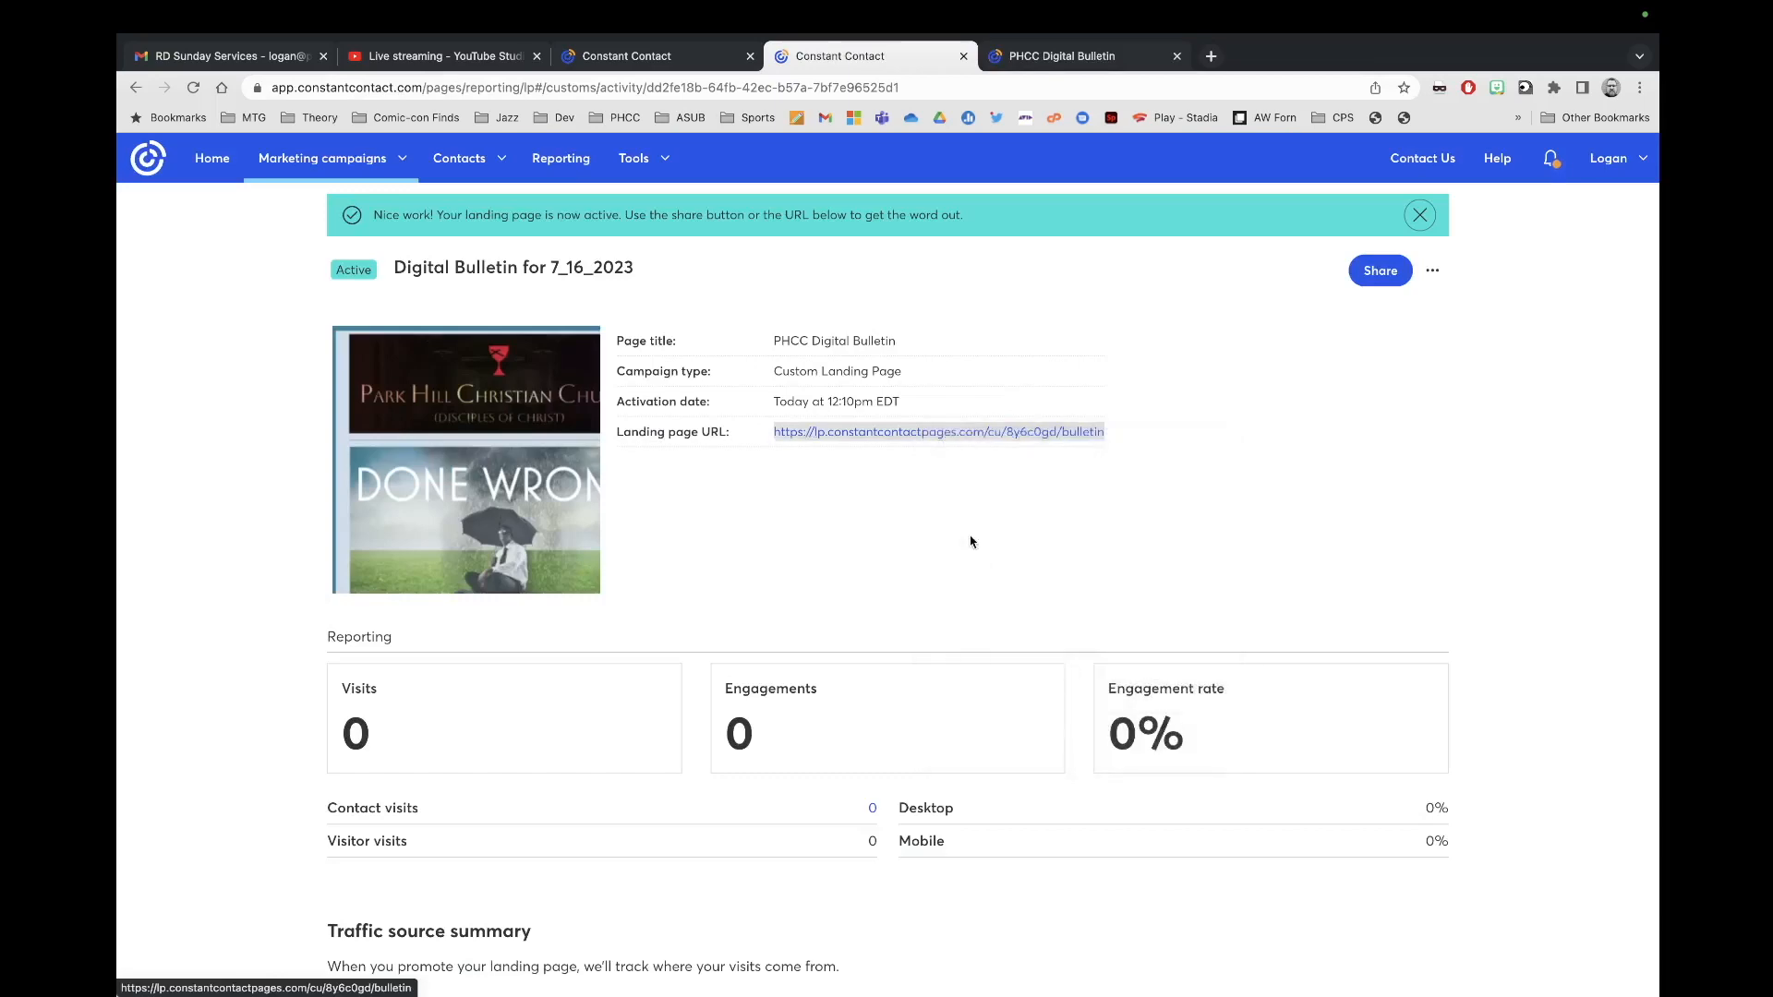
{"action": "left_click", "coordinate": [715, 57]}
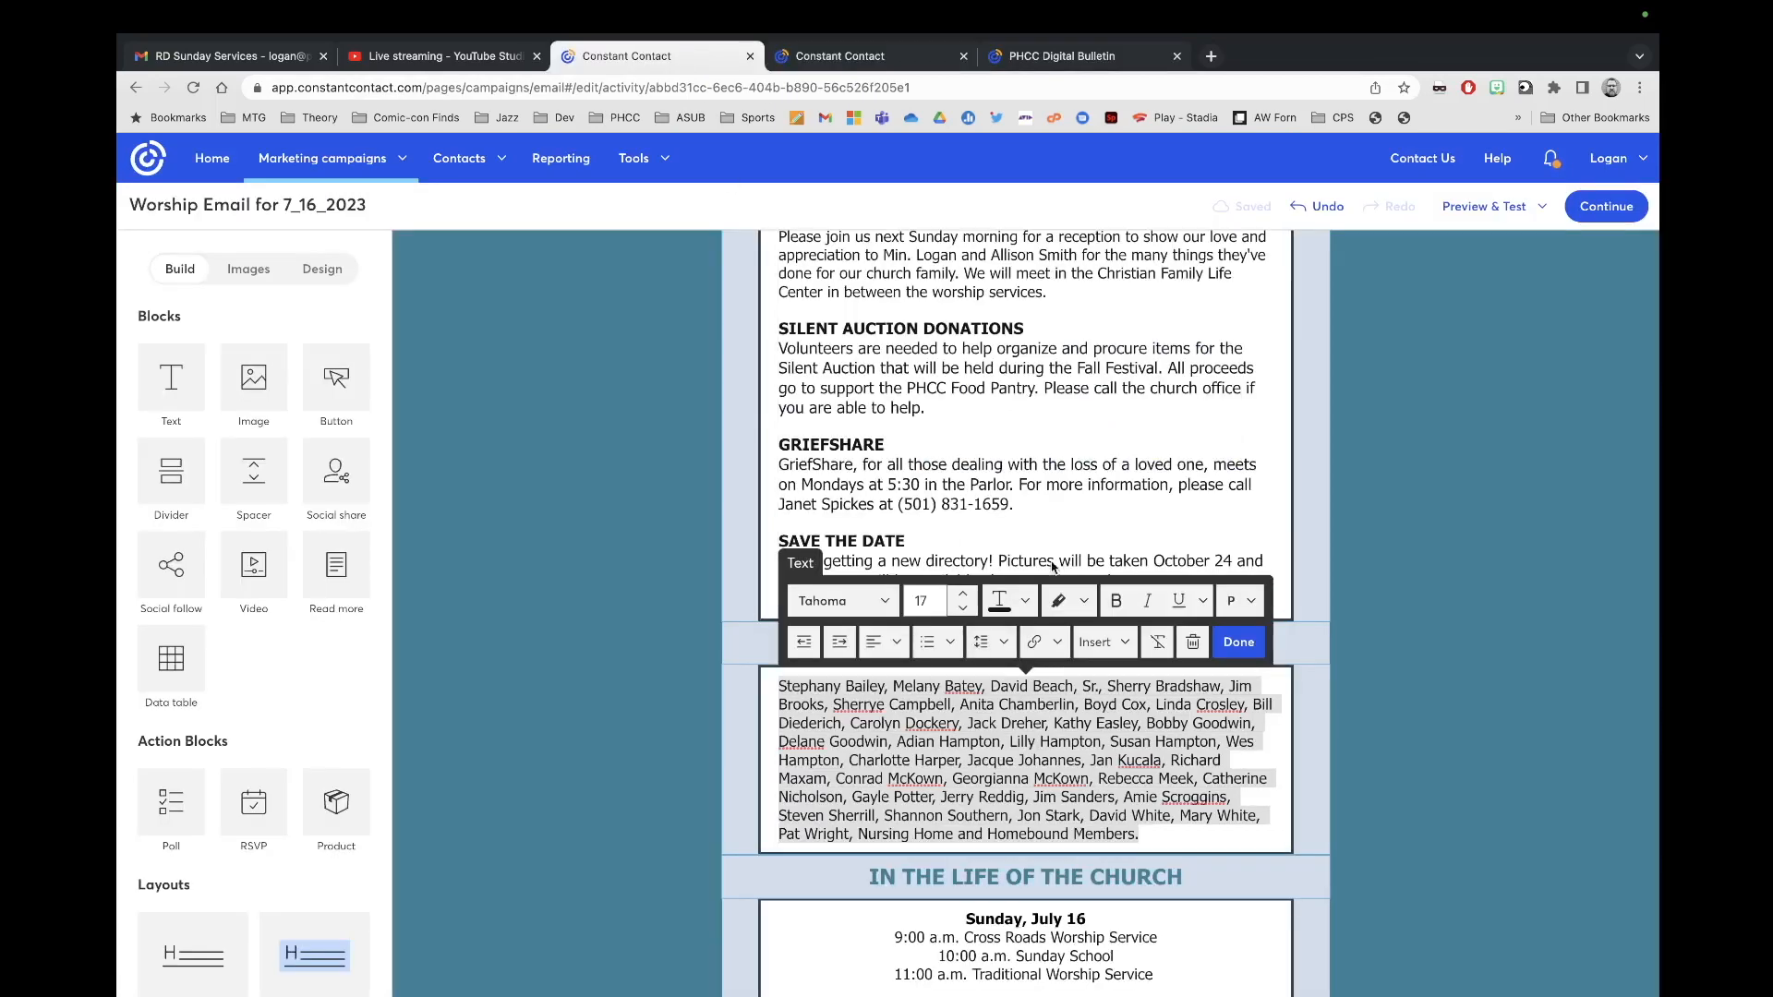
{"action": "left_click", "coordinate": [1240, 641]}
{"action": "scroll", "coordinate": [1145, 487], "scroll_direction": "up", "scroll_amount": 1}
{"action": "scroll", "coordinate": [1146, 486], "scroll_direction": "up", "scroll_amount": 10}
{"action": "scroll", "coordinate": [1076, 755], "scroll_direction": "down", "scroll_amount": 4}
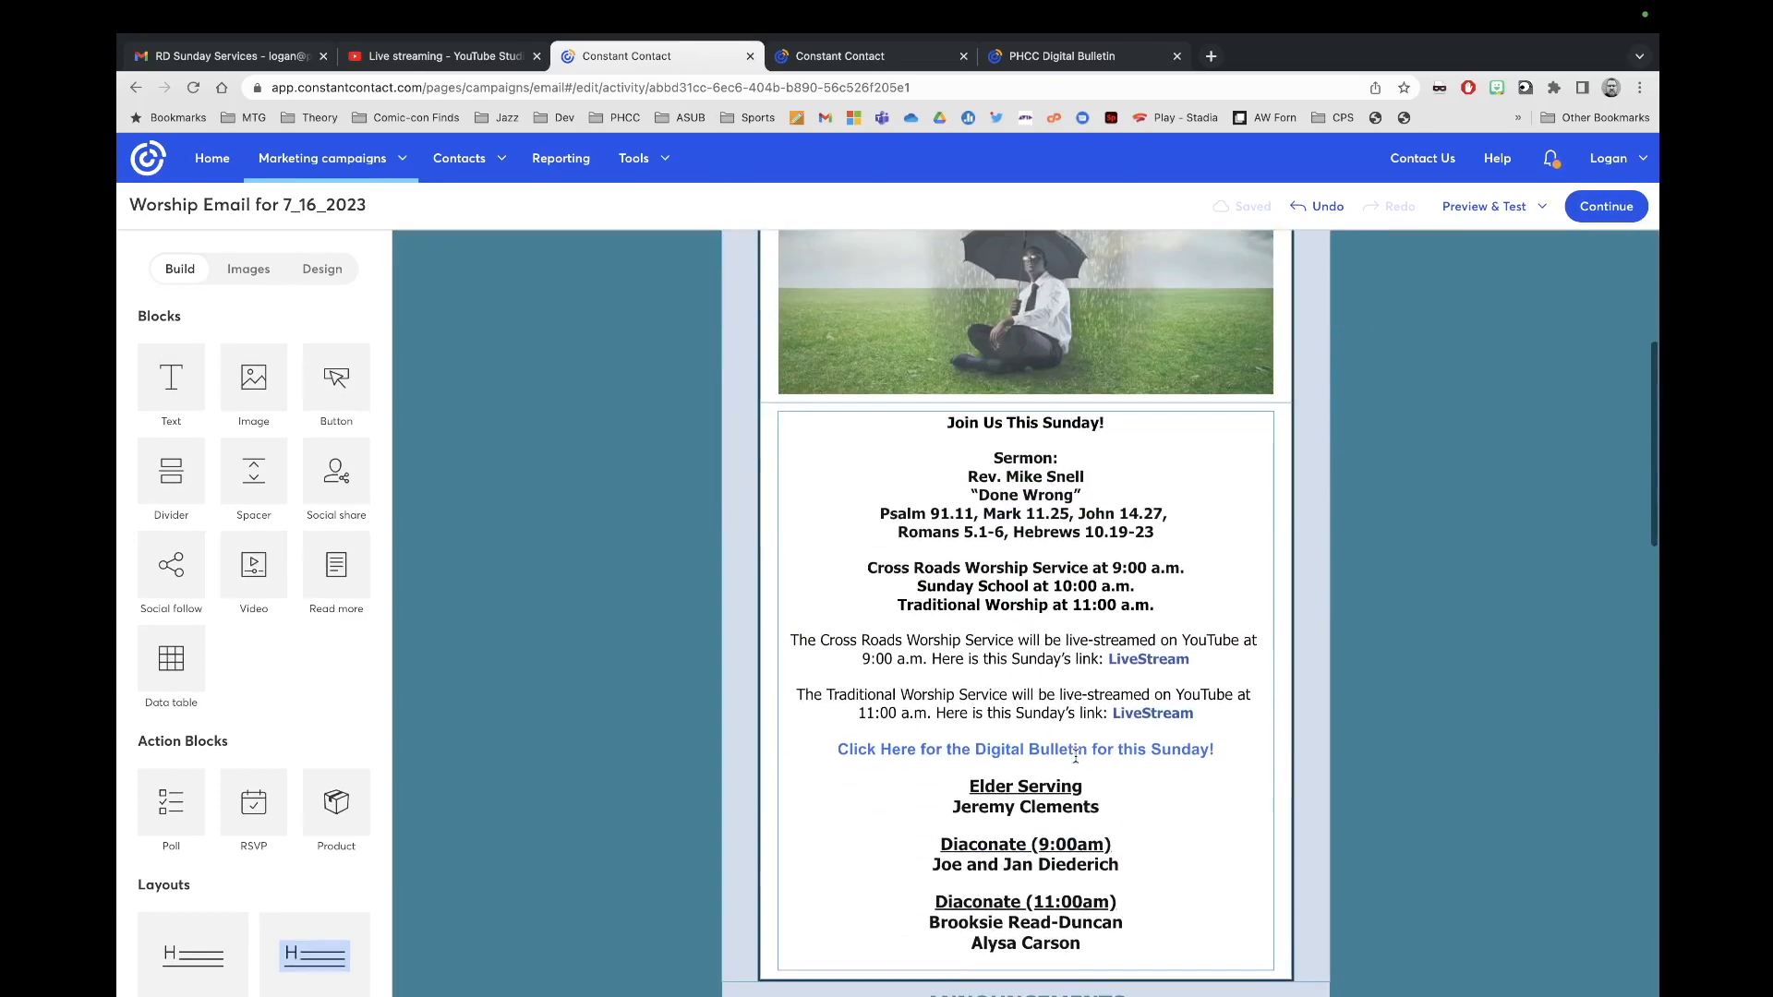
Step: Relink 'Click Here for the Digital Bulletin for this Sunday!' to the landing page URL
{"action": "left_click_drag", "start_coordinate": [1217, 753], "coordinate": [818, 748]}
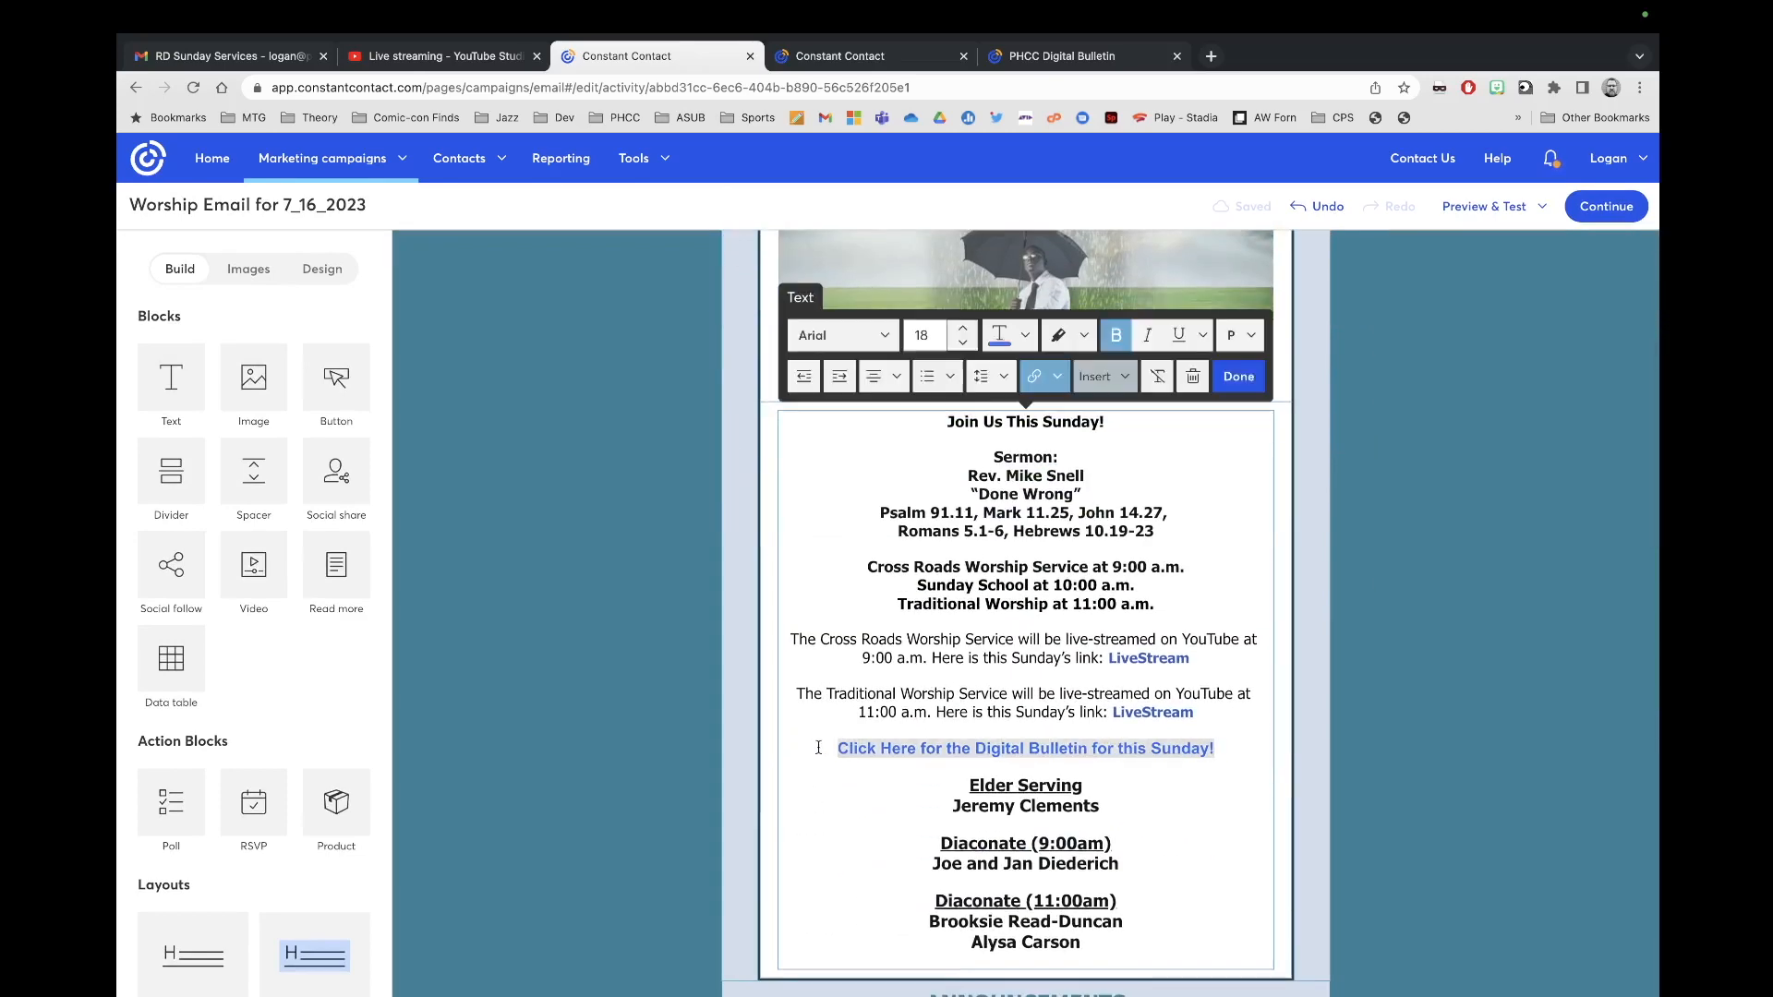
{"action": "left_click", "coordinate": [1046, 379]}
{"action": "left_click", "coordinate": [1062, 416]}
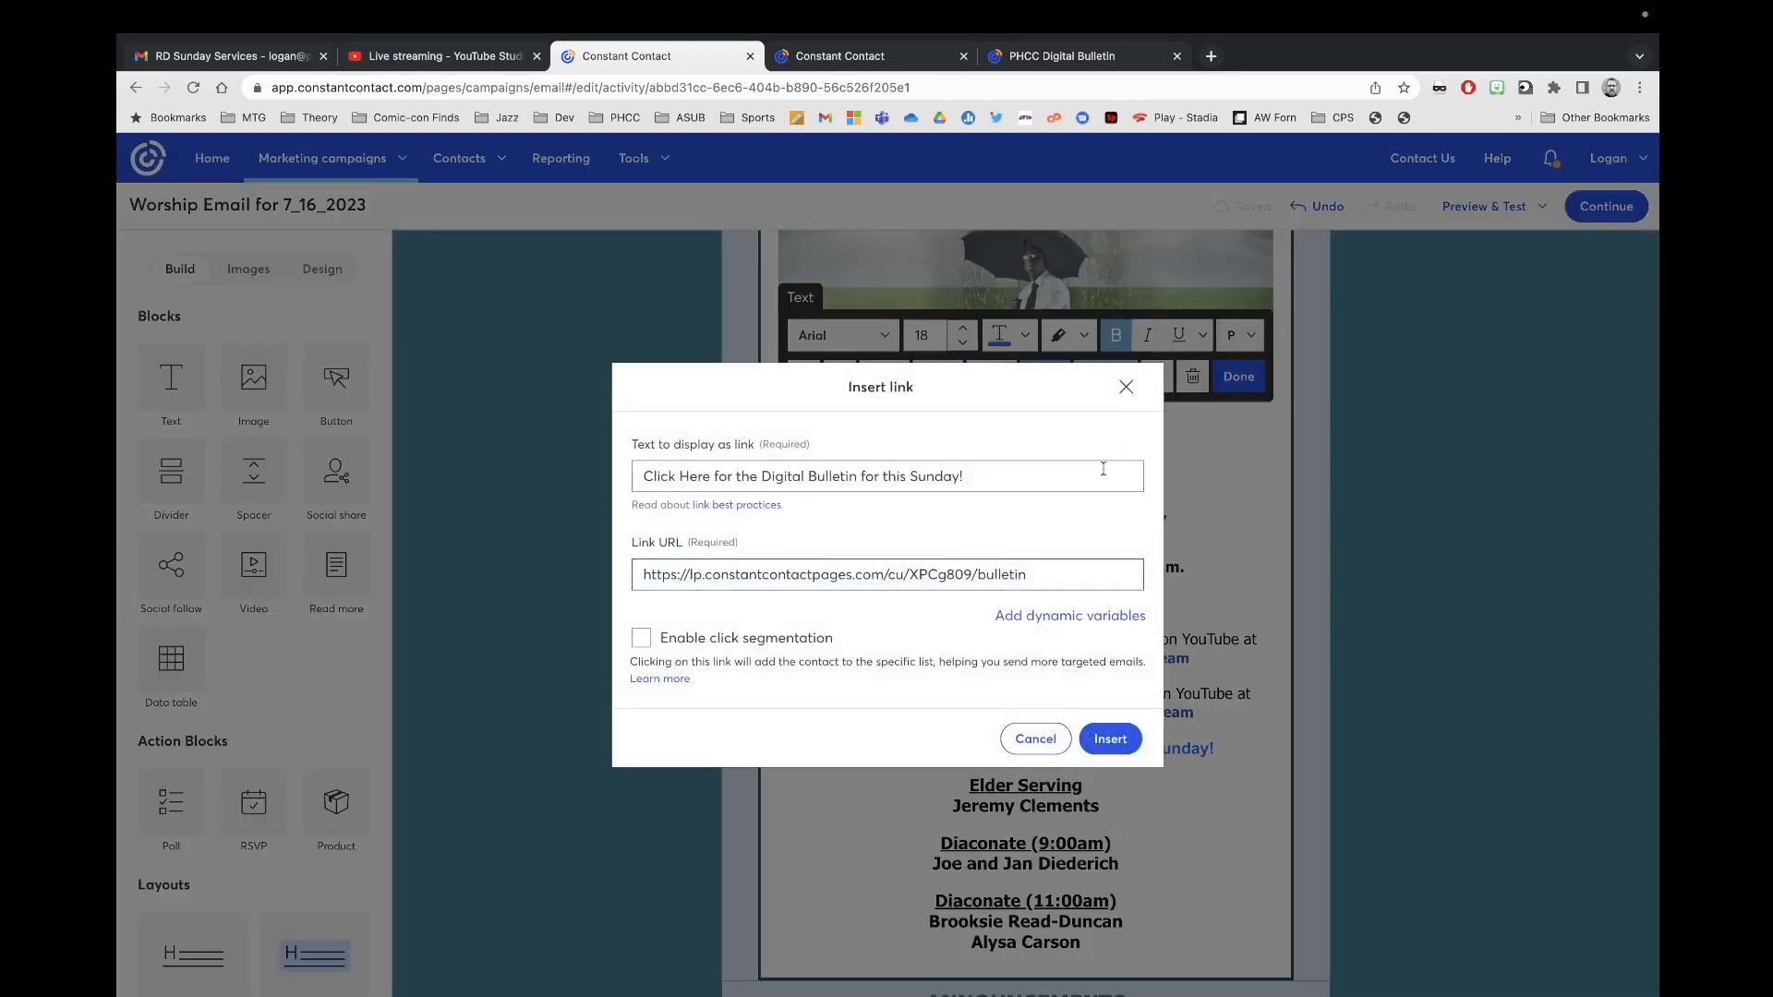
{"action": "triple_click", "coordinate": [1061, 568]}
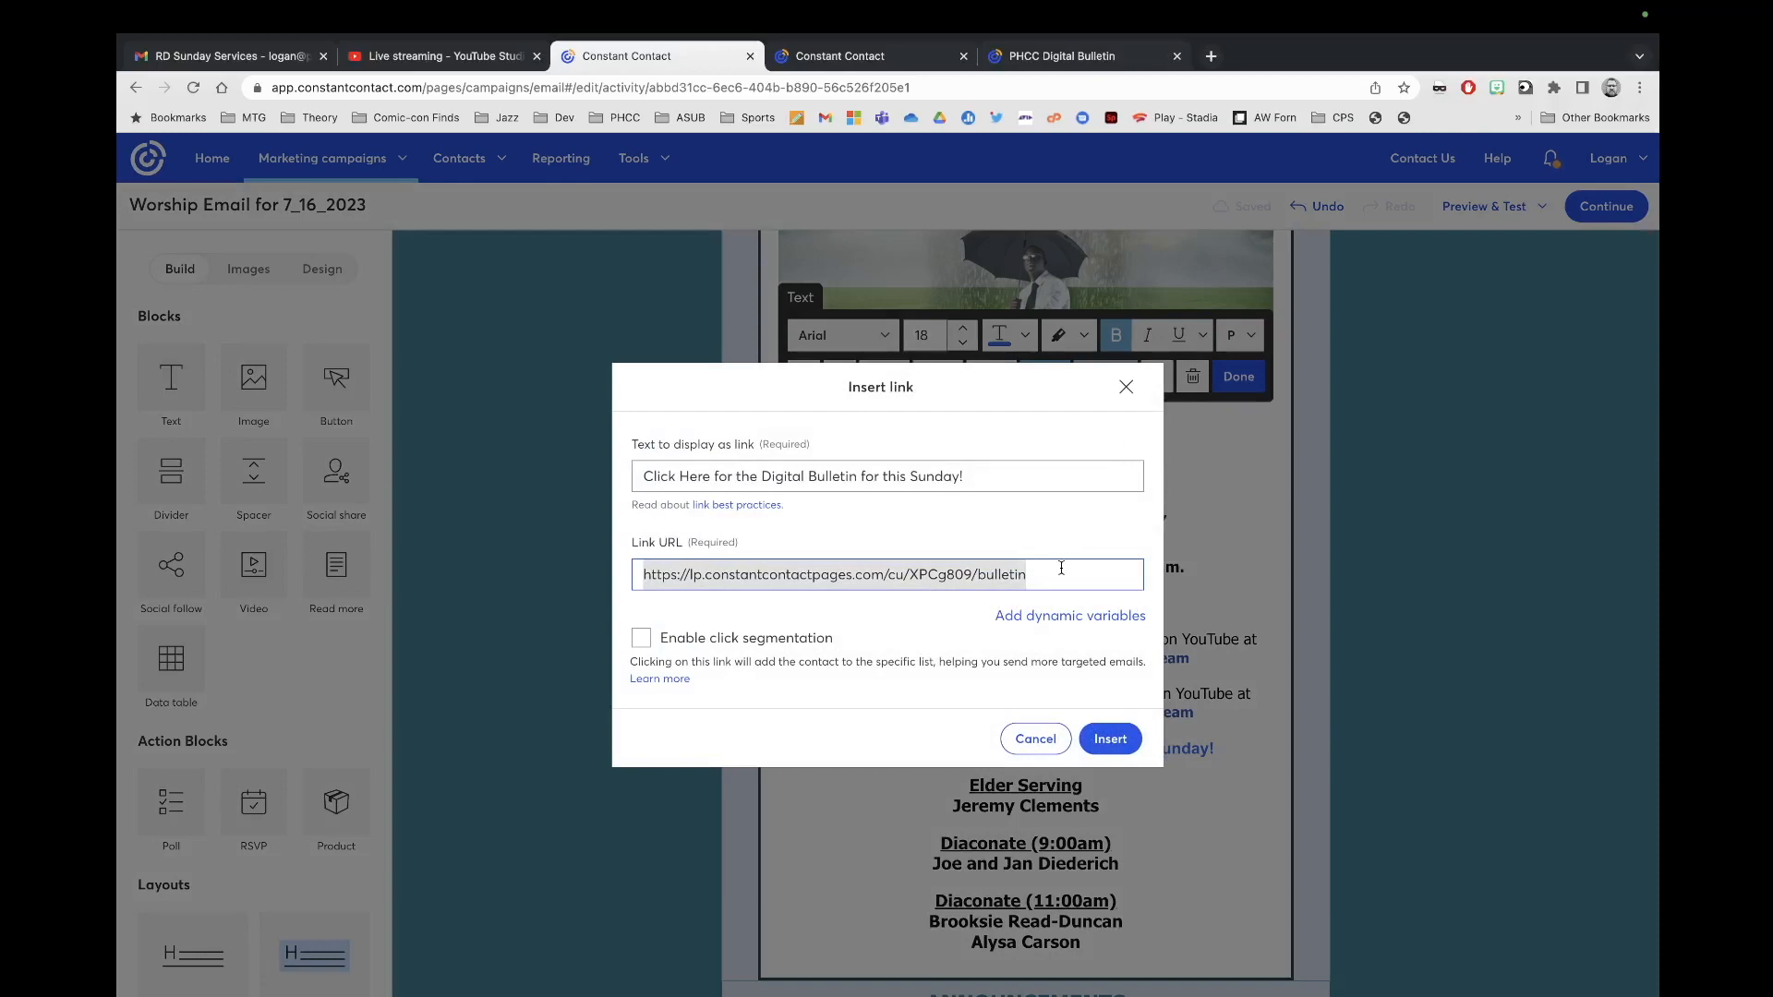
{"action": "type", "text": "https://lp.constantcontactpages.com/cu/8y6c0gd/bulletin"}
{"action": "left_click", "coordinate": [1126, 736]}
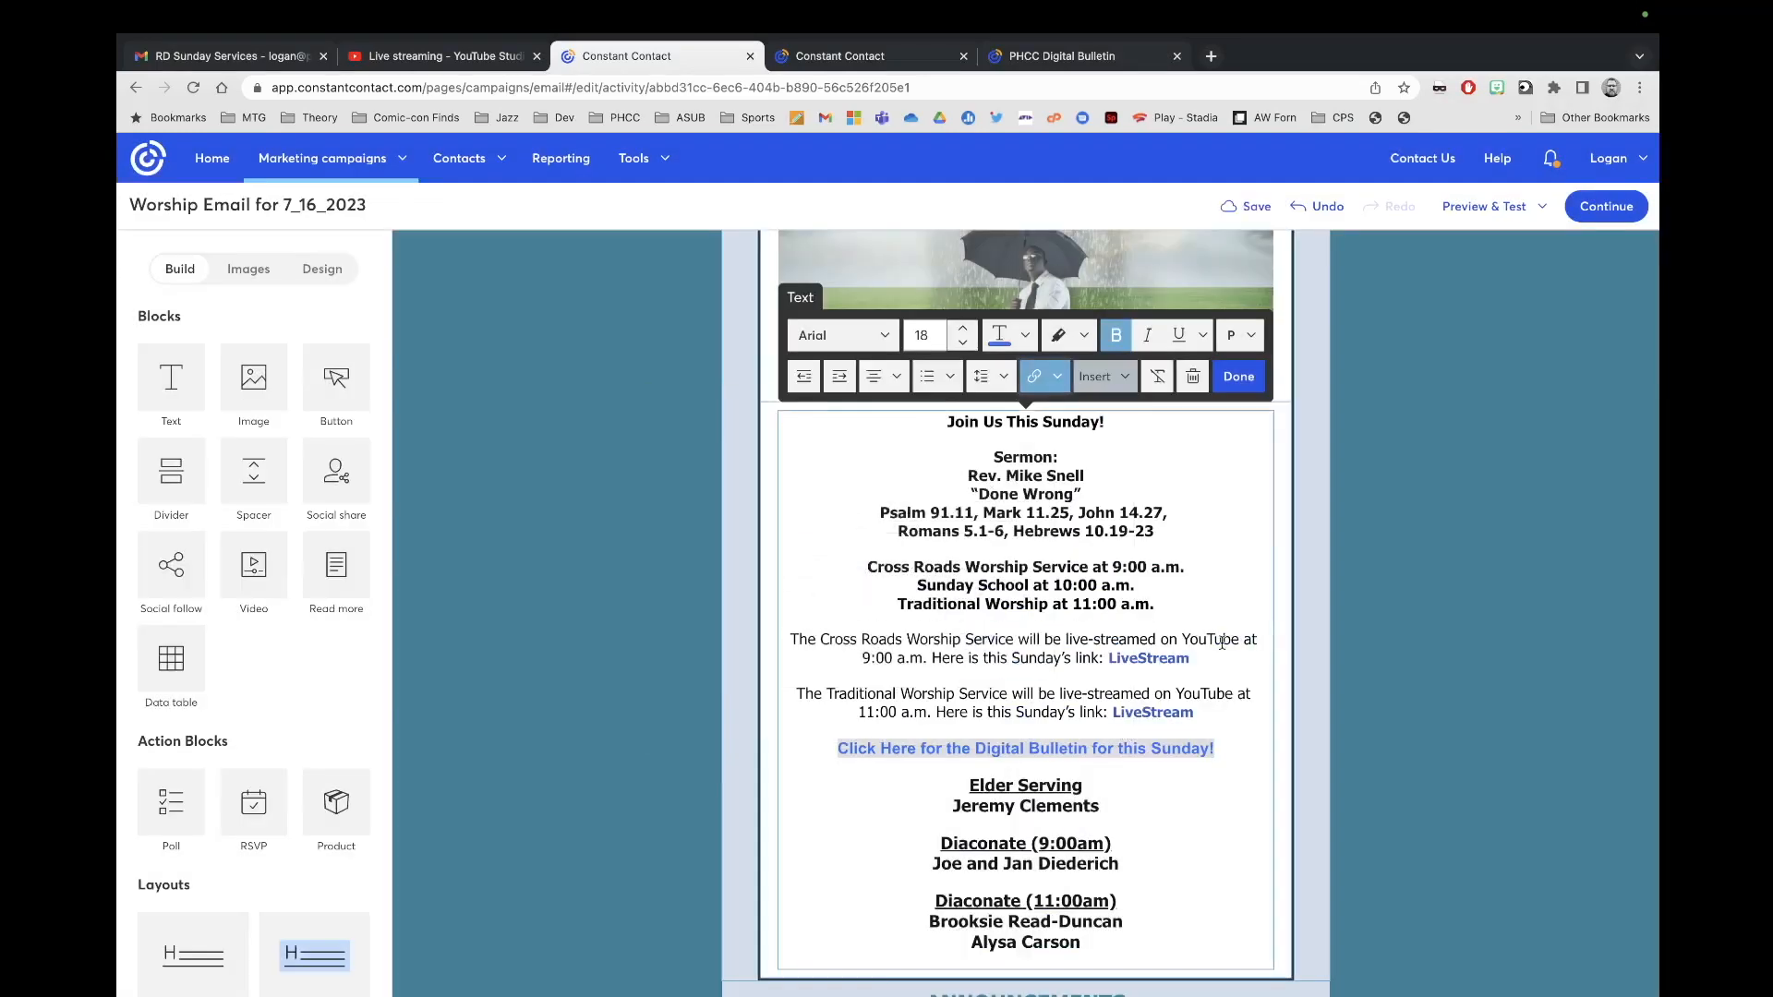
{"action": "left_click", "coordinate": [1238, 379]}
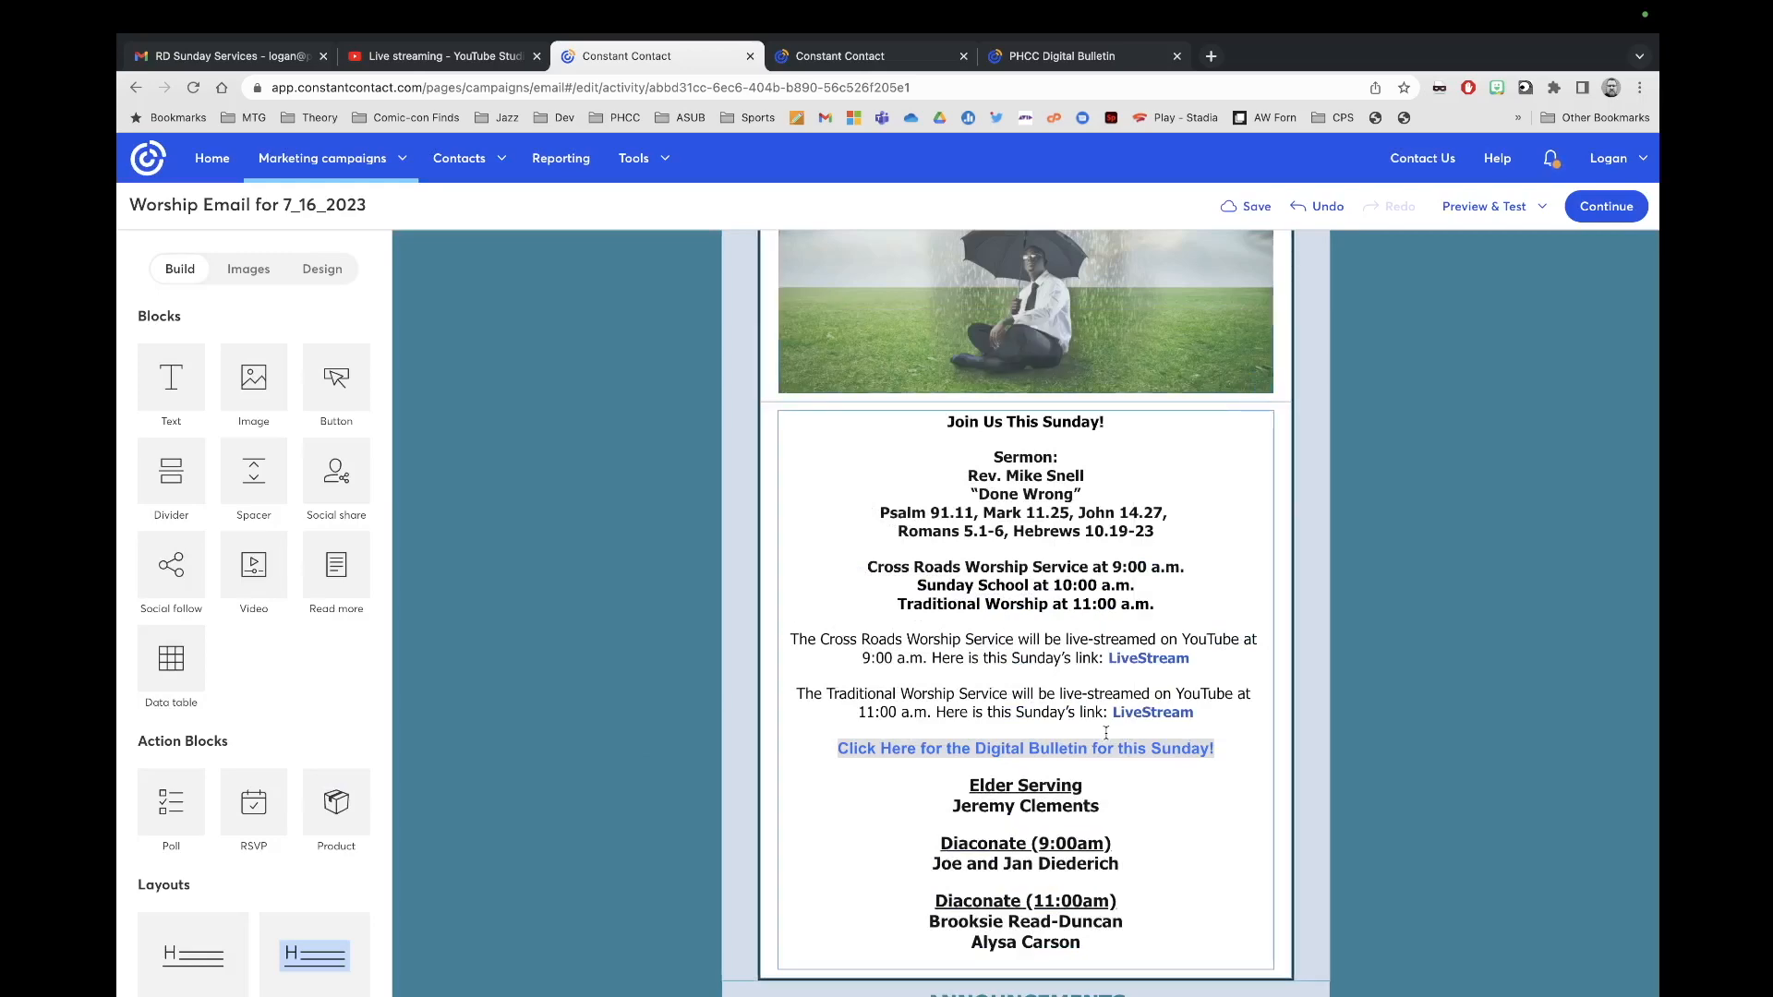
Step: Save the worship email
{"action": "scroll", "coordinate": [1105, 733], "scroll_direction": "up", "scroll_amount": 3}
{"action": "scroll", "coordinate": [1105, 732], "scroll_direction": "down", "scroll_amount": 2}
{"action": "scroll", "coordinate": [1104, 731], "scroll_direction": "up", "scroll_amount": 2}
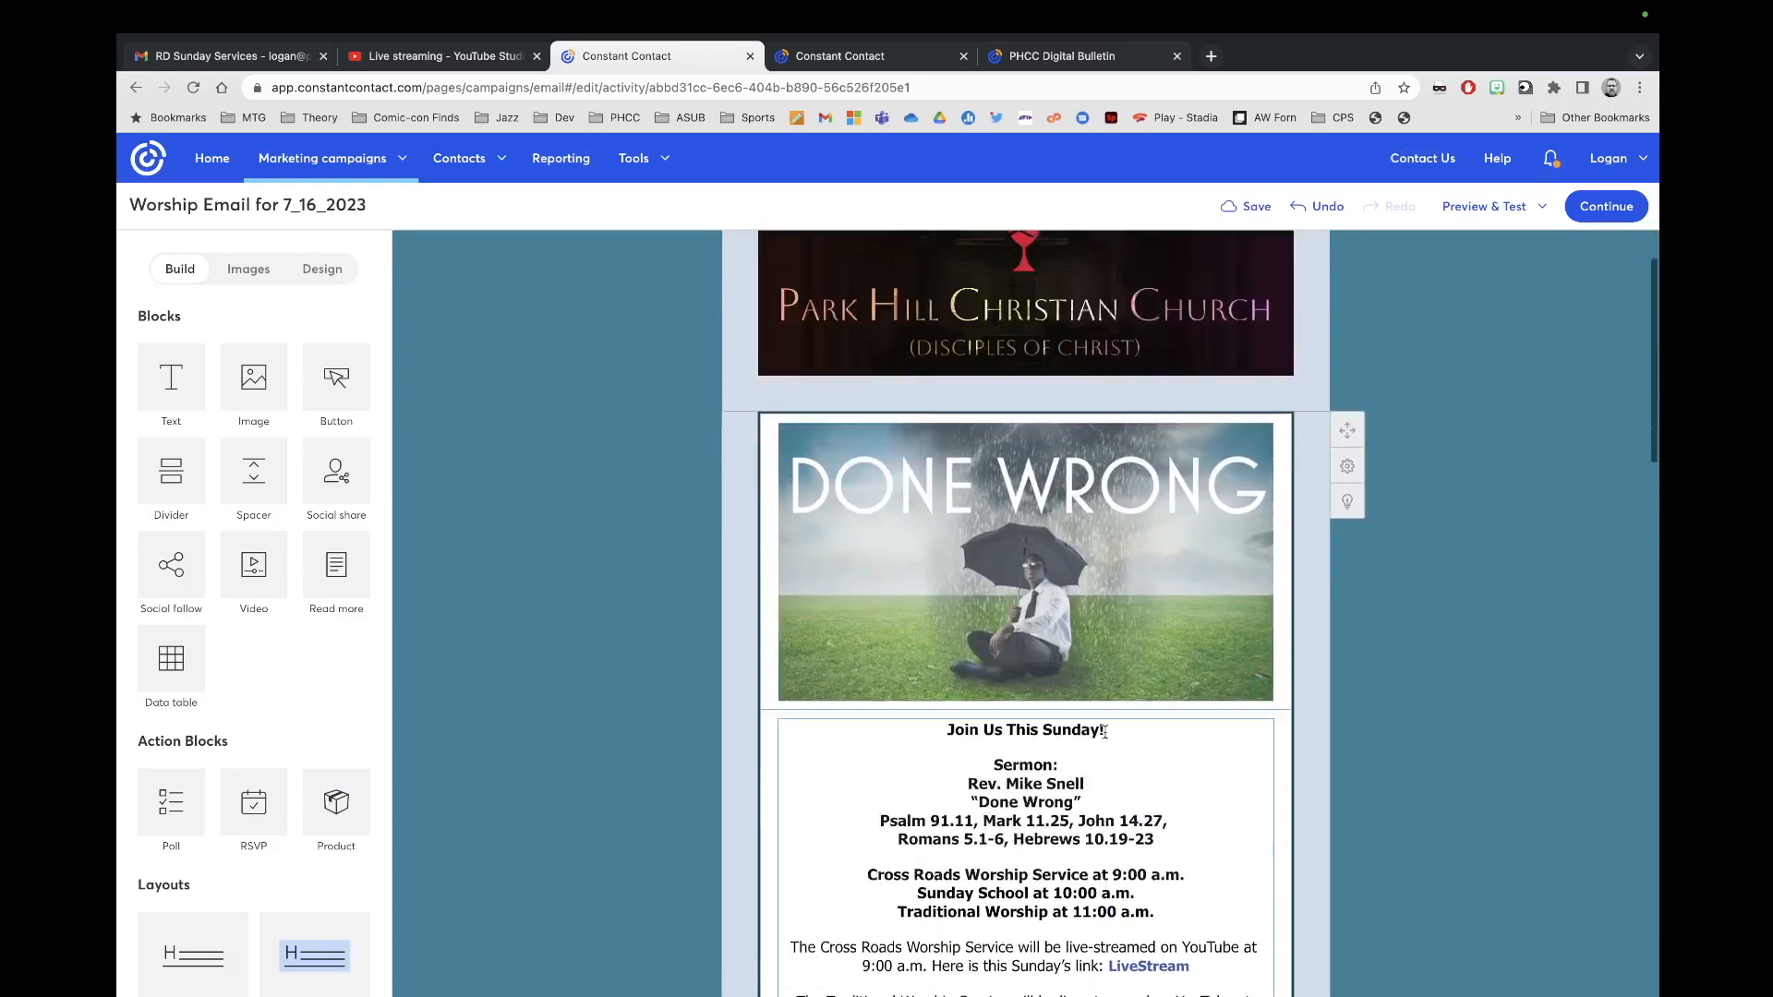
{"action": "scroll", "coordinate": [1106, 732], "scroll_direction": "up", "scroll_amount": 2}
{"action": "left_click", "coordinate": [1264, 215]}
Step: Send a test of the worship email with the note 'This is the test email', then close the preview
{"action": "left_click", "coordinate": [1515, 205]}
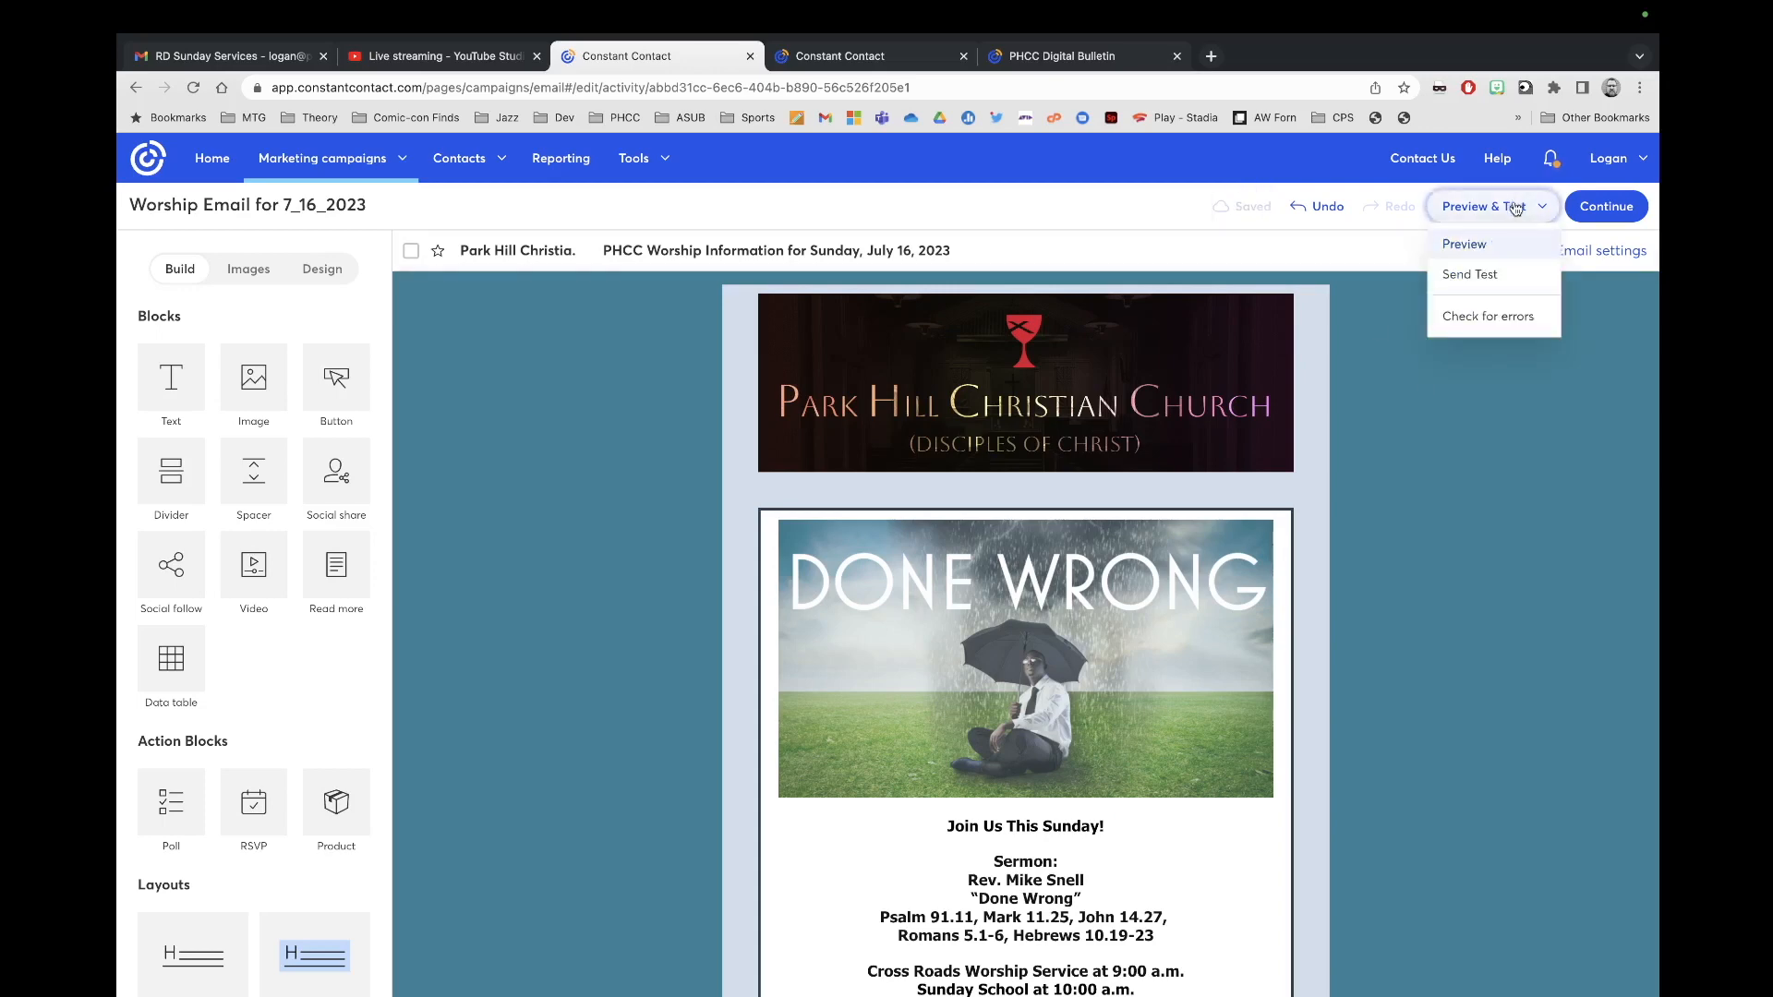
{"action": "left_click", "coordinate": [1493, 285]}
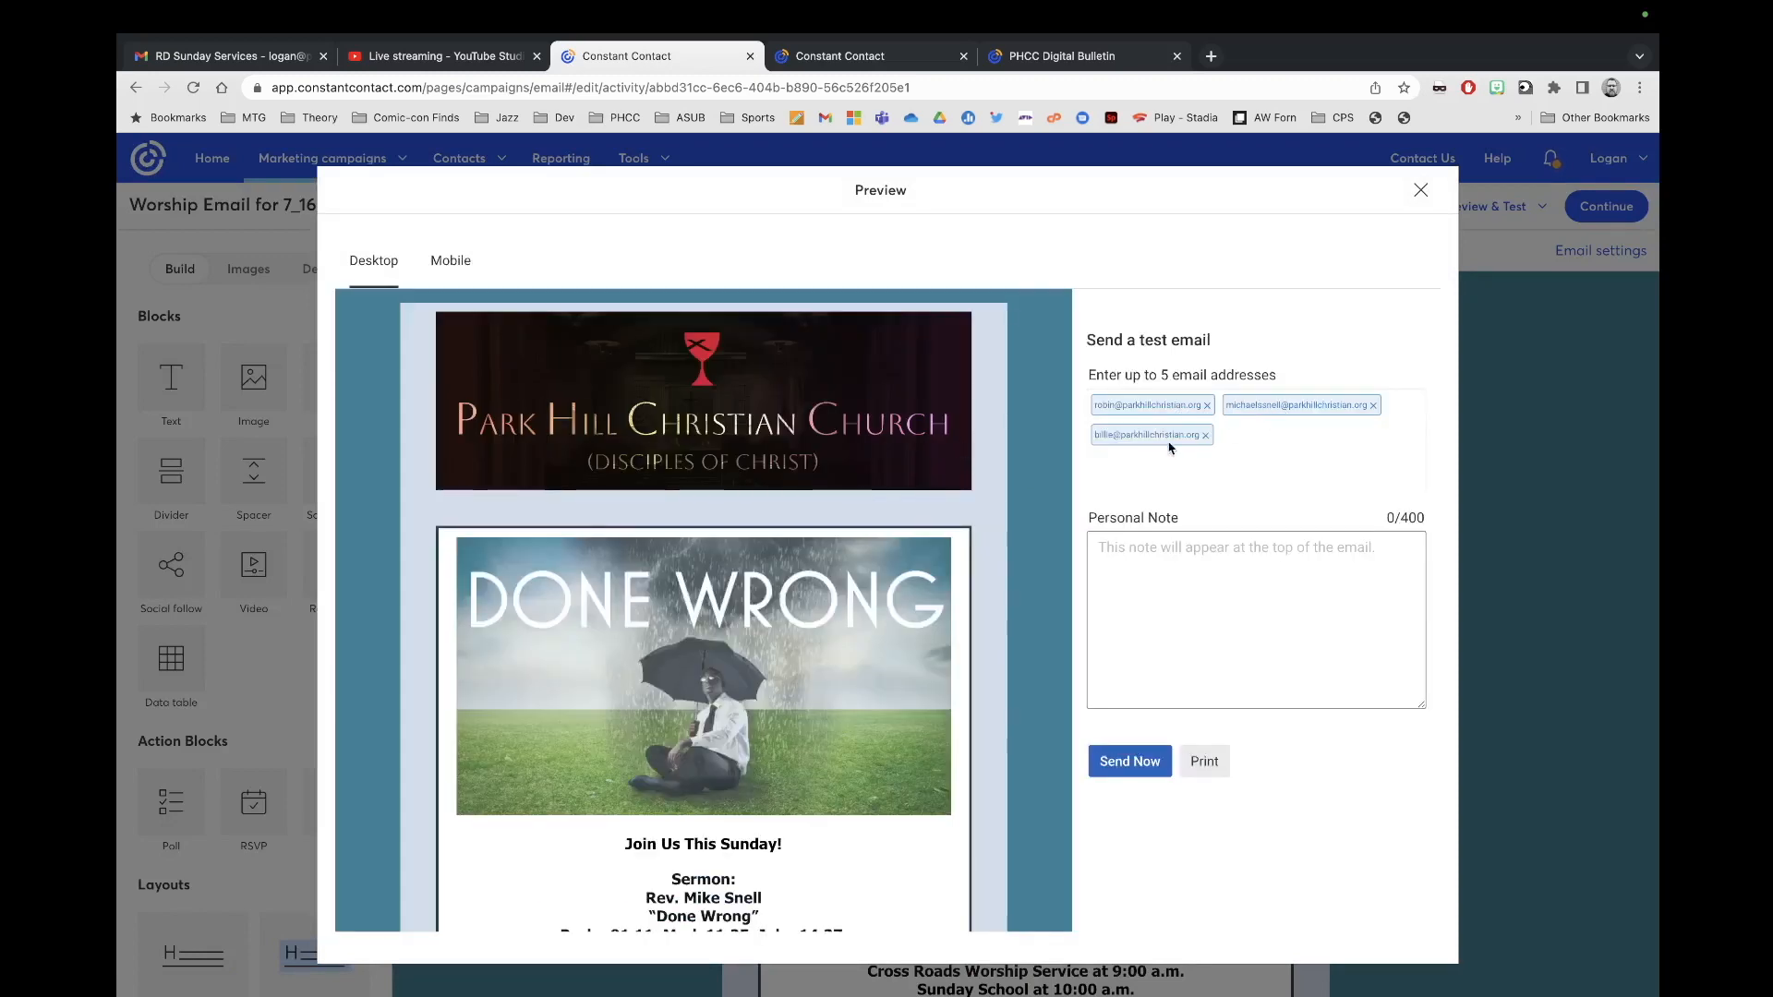
{"action": "left_click", "coordinate": [1234, 579]}
{"action": "type", "text": "This is the test email. Please let me know if you find any mistakes."}
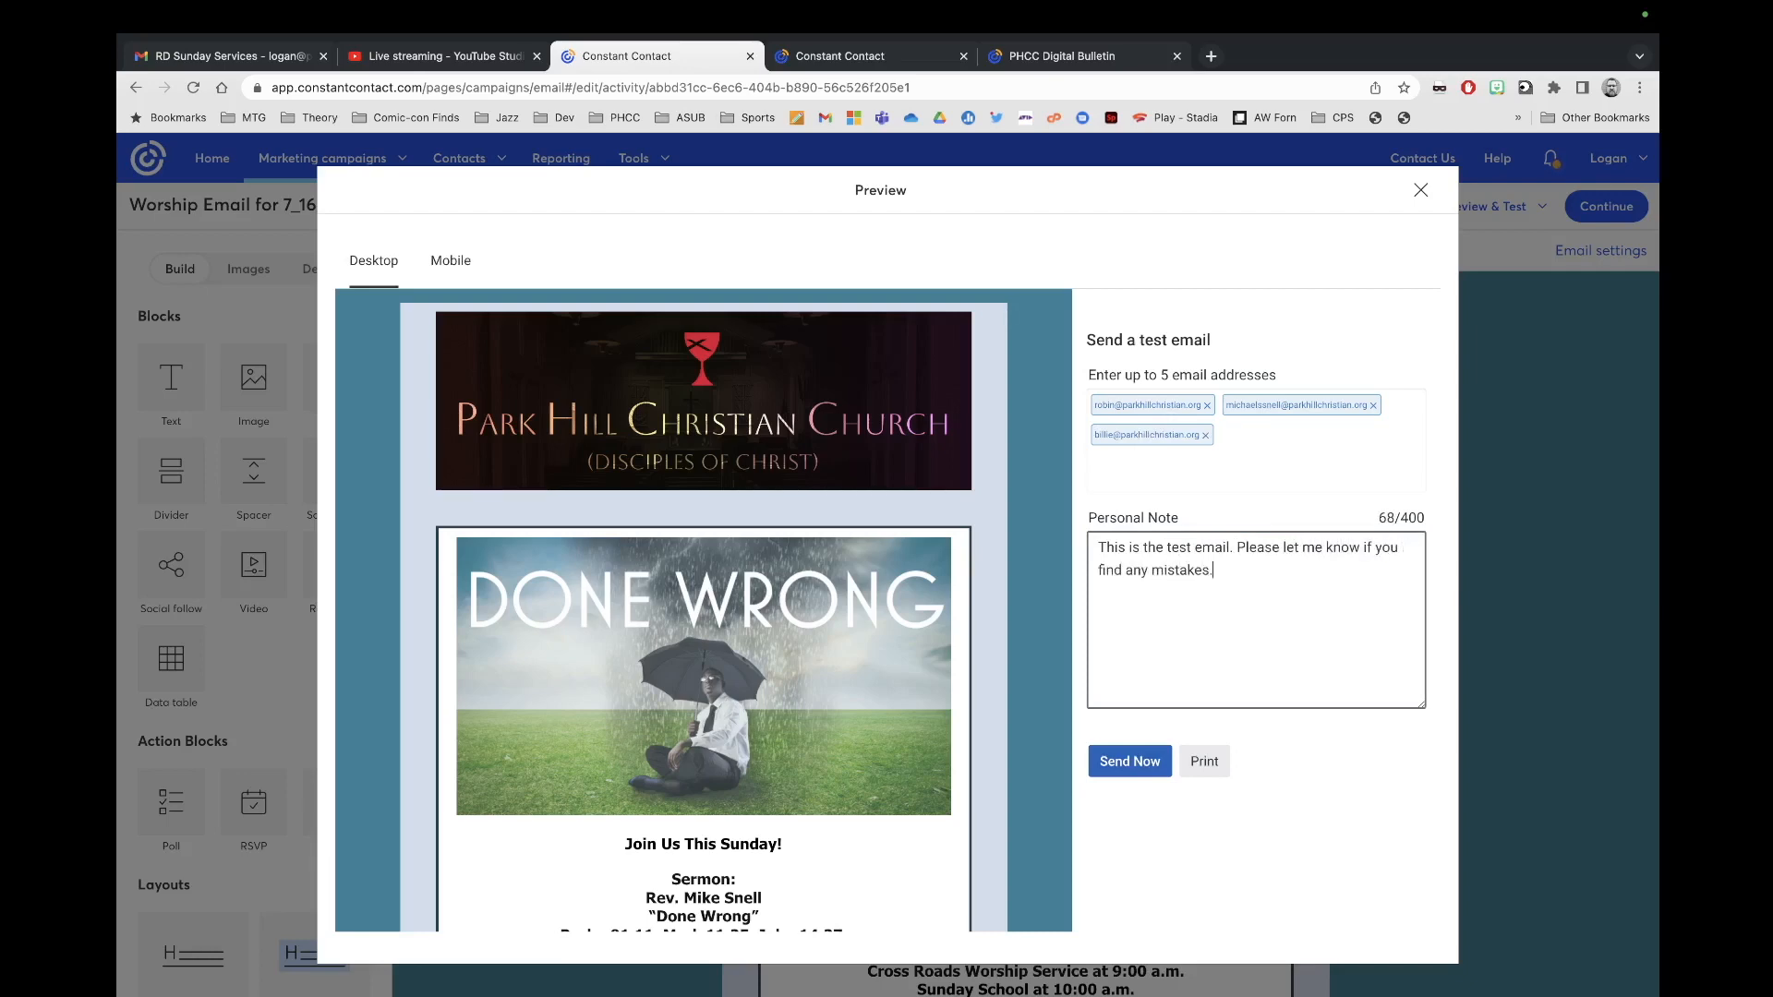
{"action": "left_click", "coordinate": [1141, 763]}
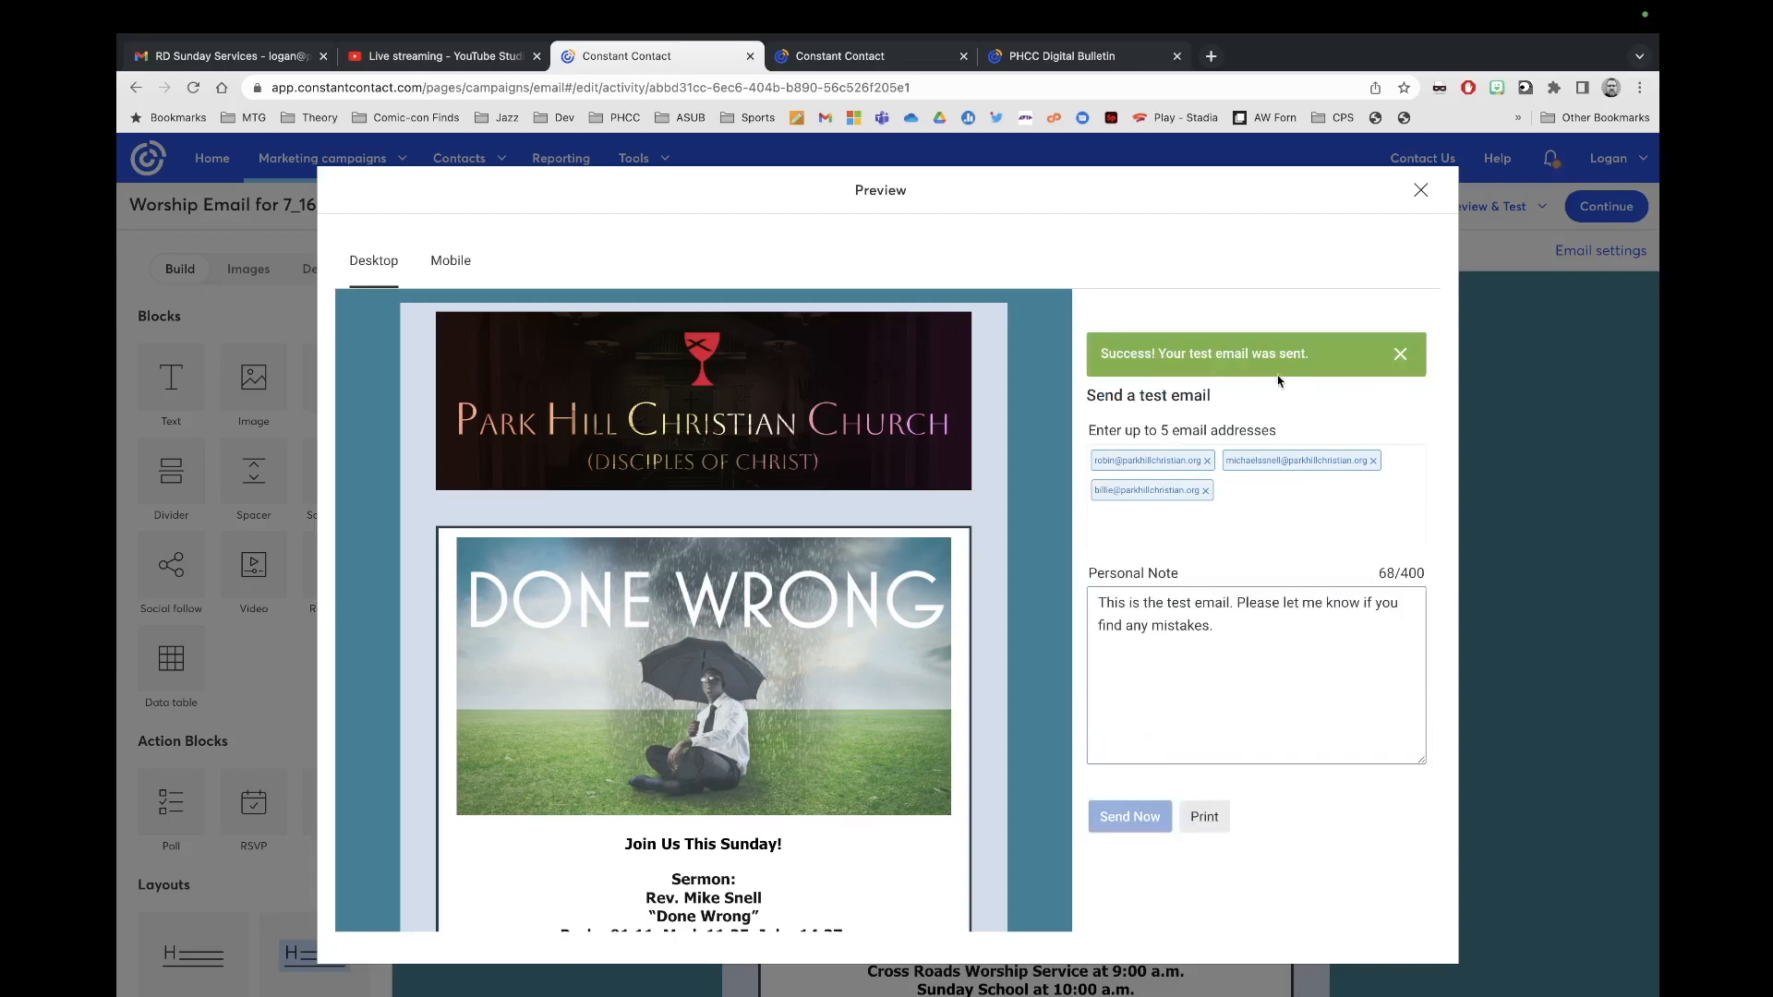
{"action": "left_click", "coordinate": [1420, 191]}
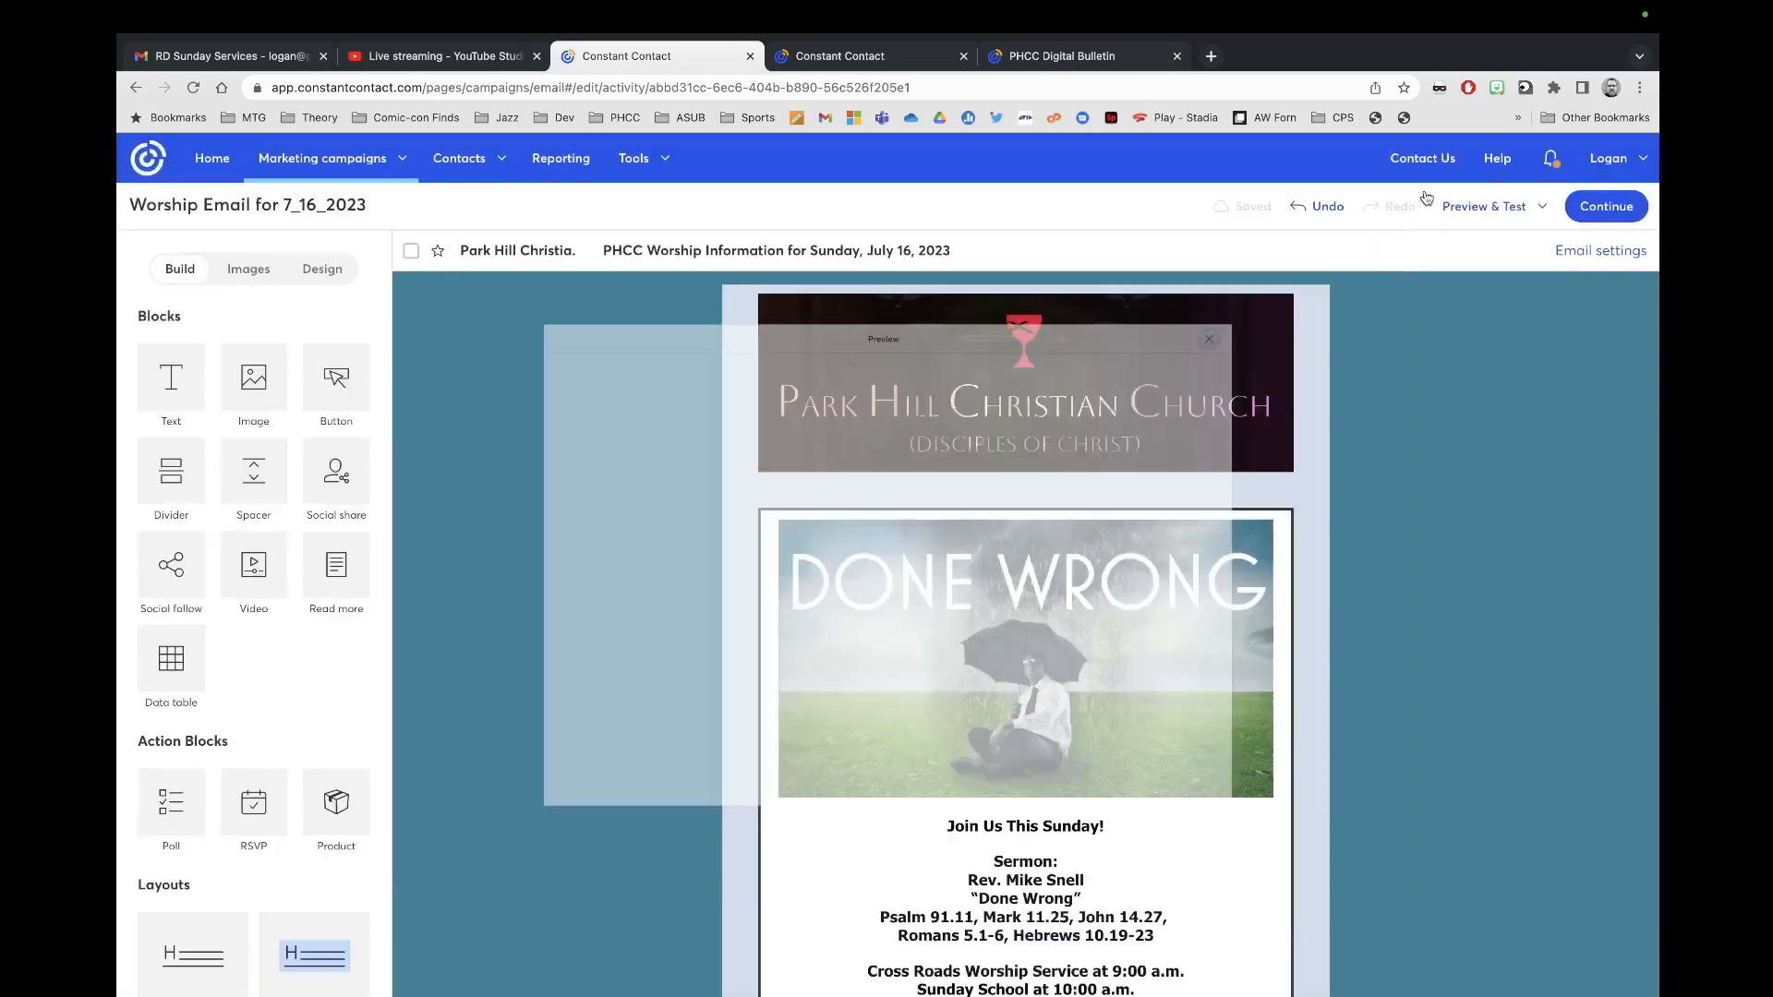
Step: Look over the finished worship email and continue to its send-scheduling page
{"action": "scroll", "coordinate": [973, 662], "scroll_direction": "down", "scroll_amount": 10}
{"action": "scroll", "coordinate": [974, 662], "scroll_direction": "down", "scroll_amount": 1}
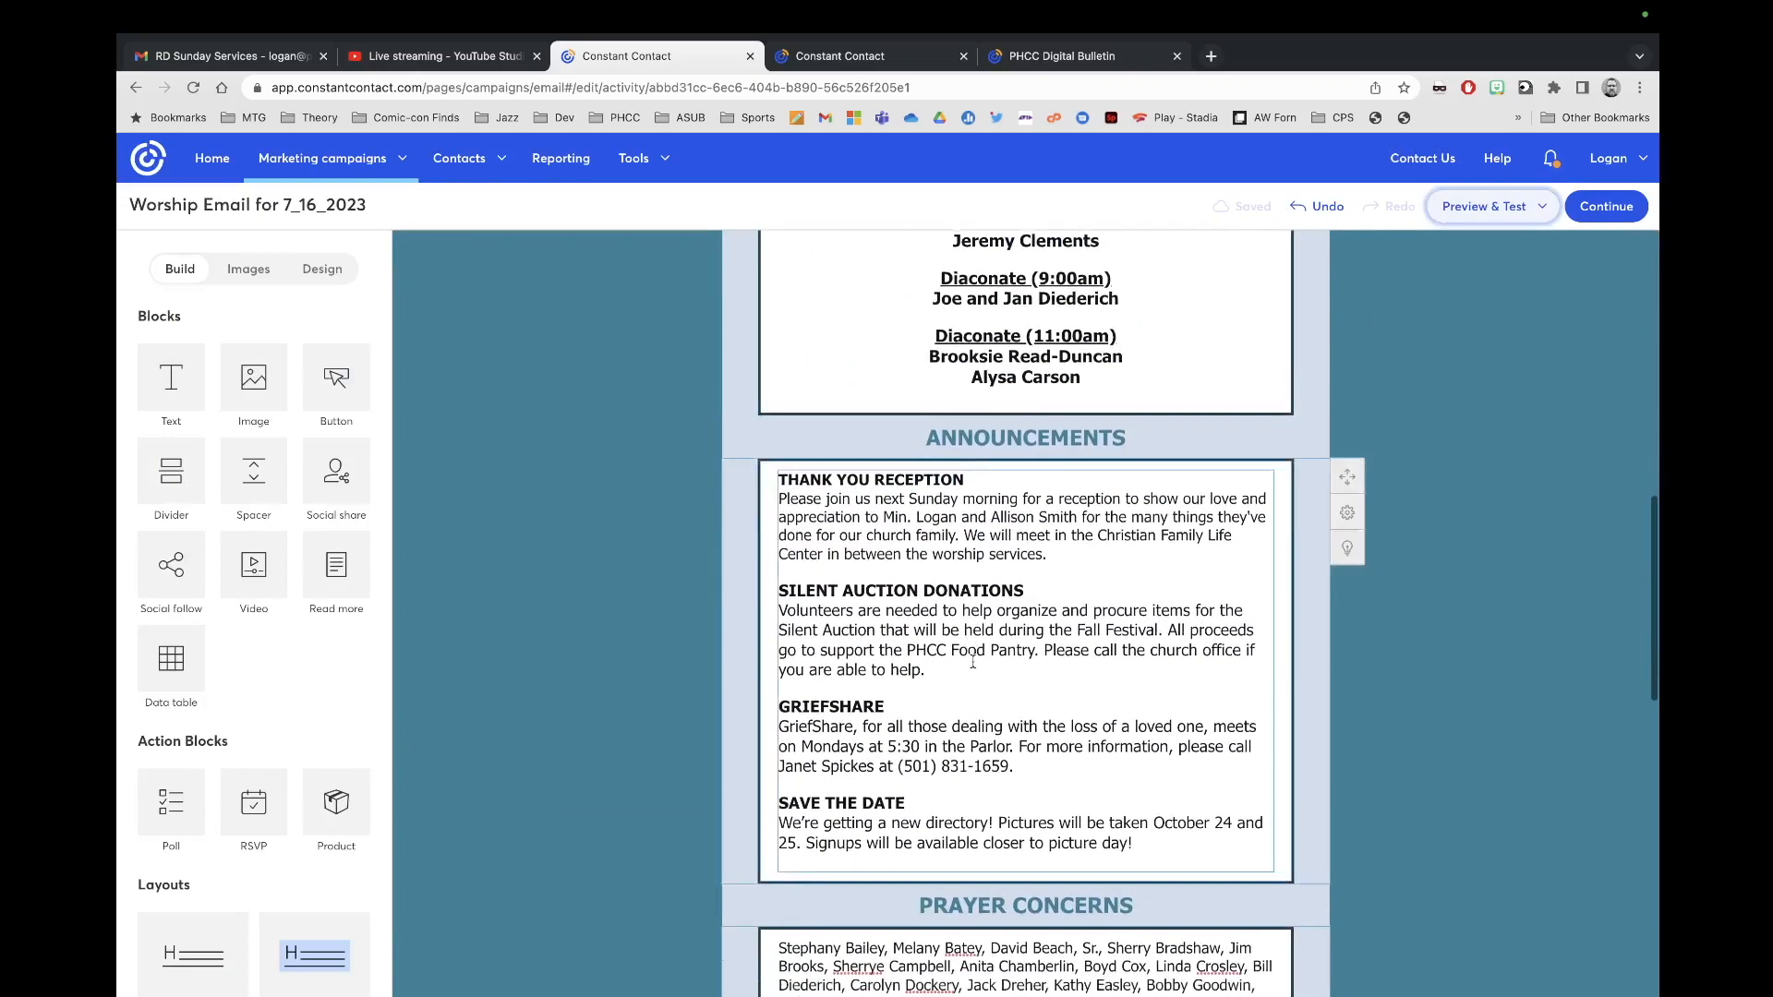
{"action": "scroll", "coordinate": [973, 662], "scroll_direction": "up", "scroll_amount": 11}
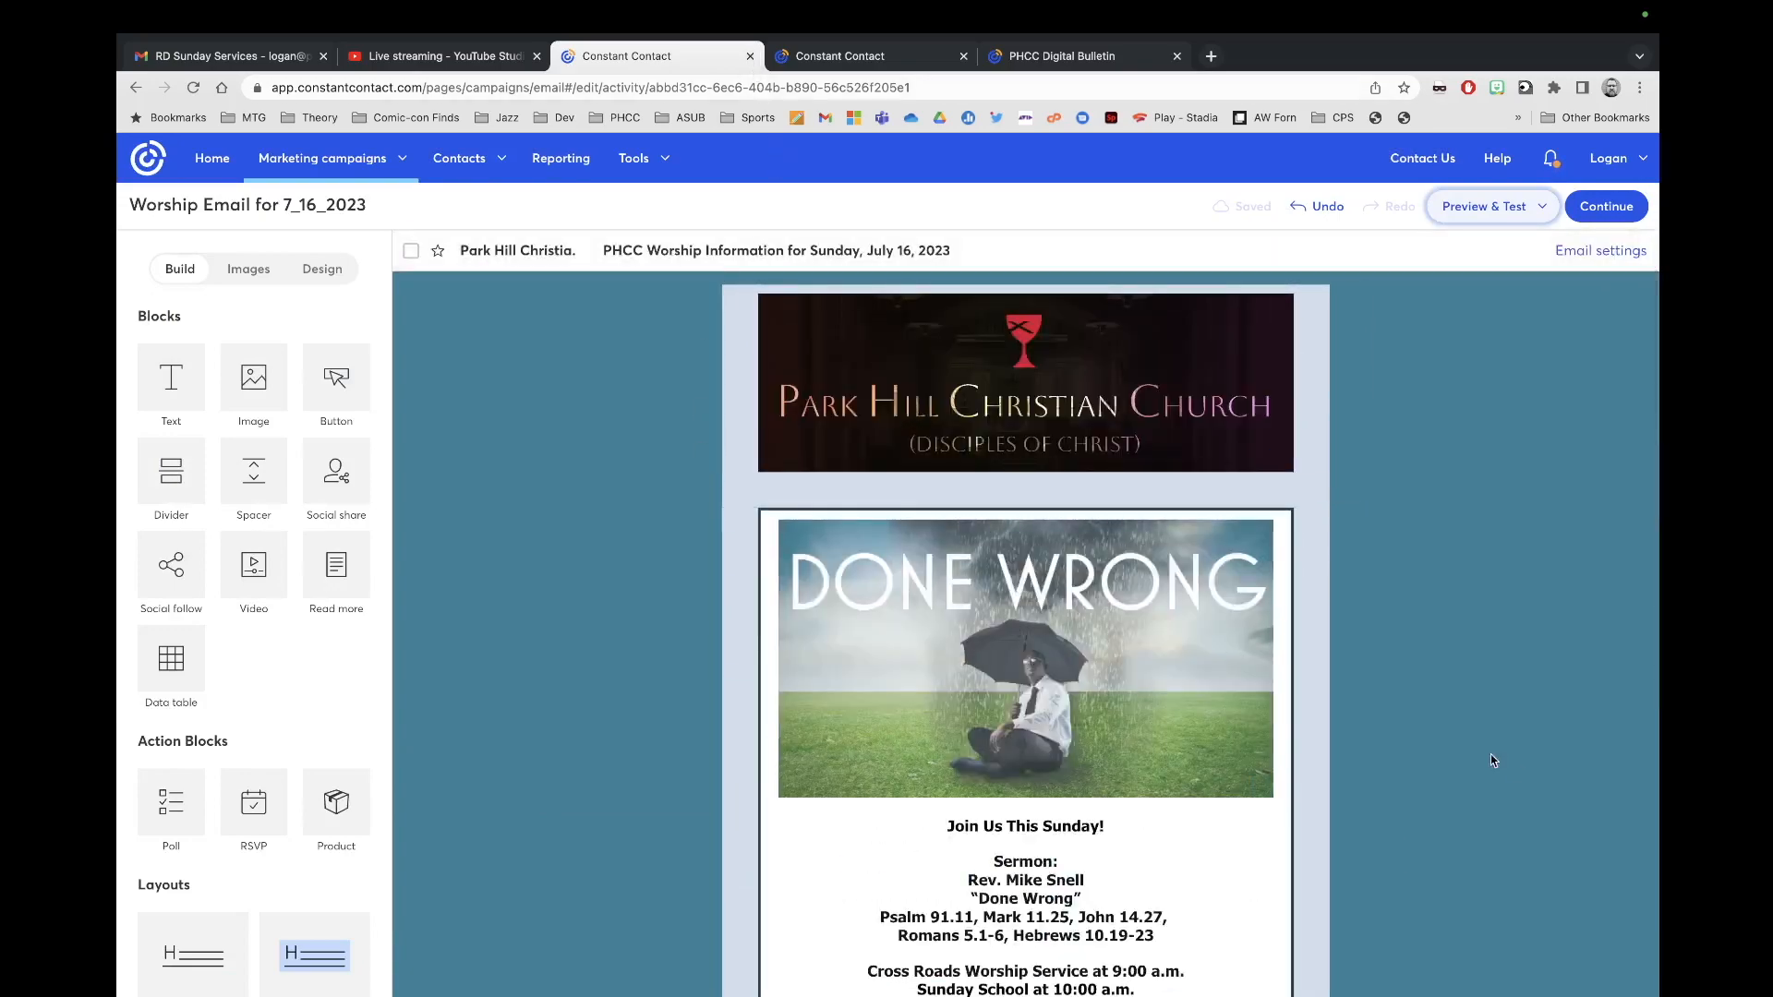
{"action": "scroll", "coordinate": [1528, 625], "scroll_direction": "down", "scroll_amount": 4}
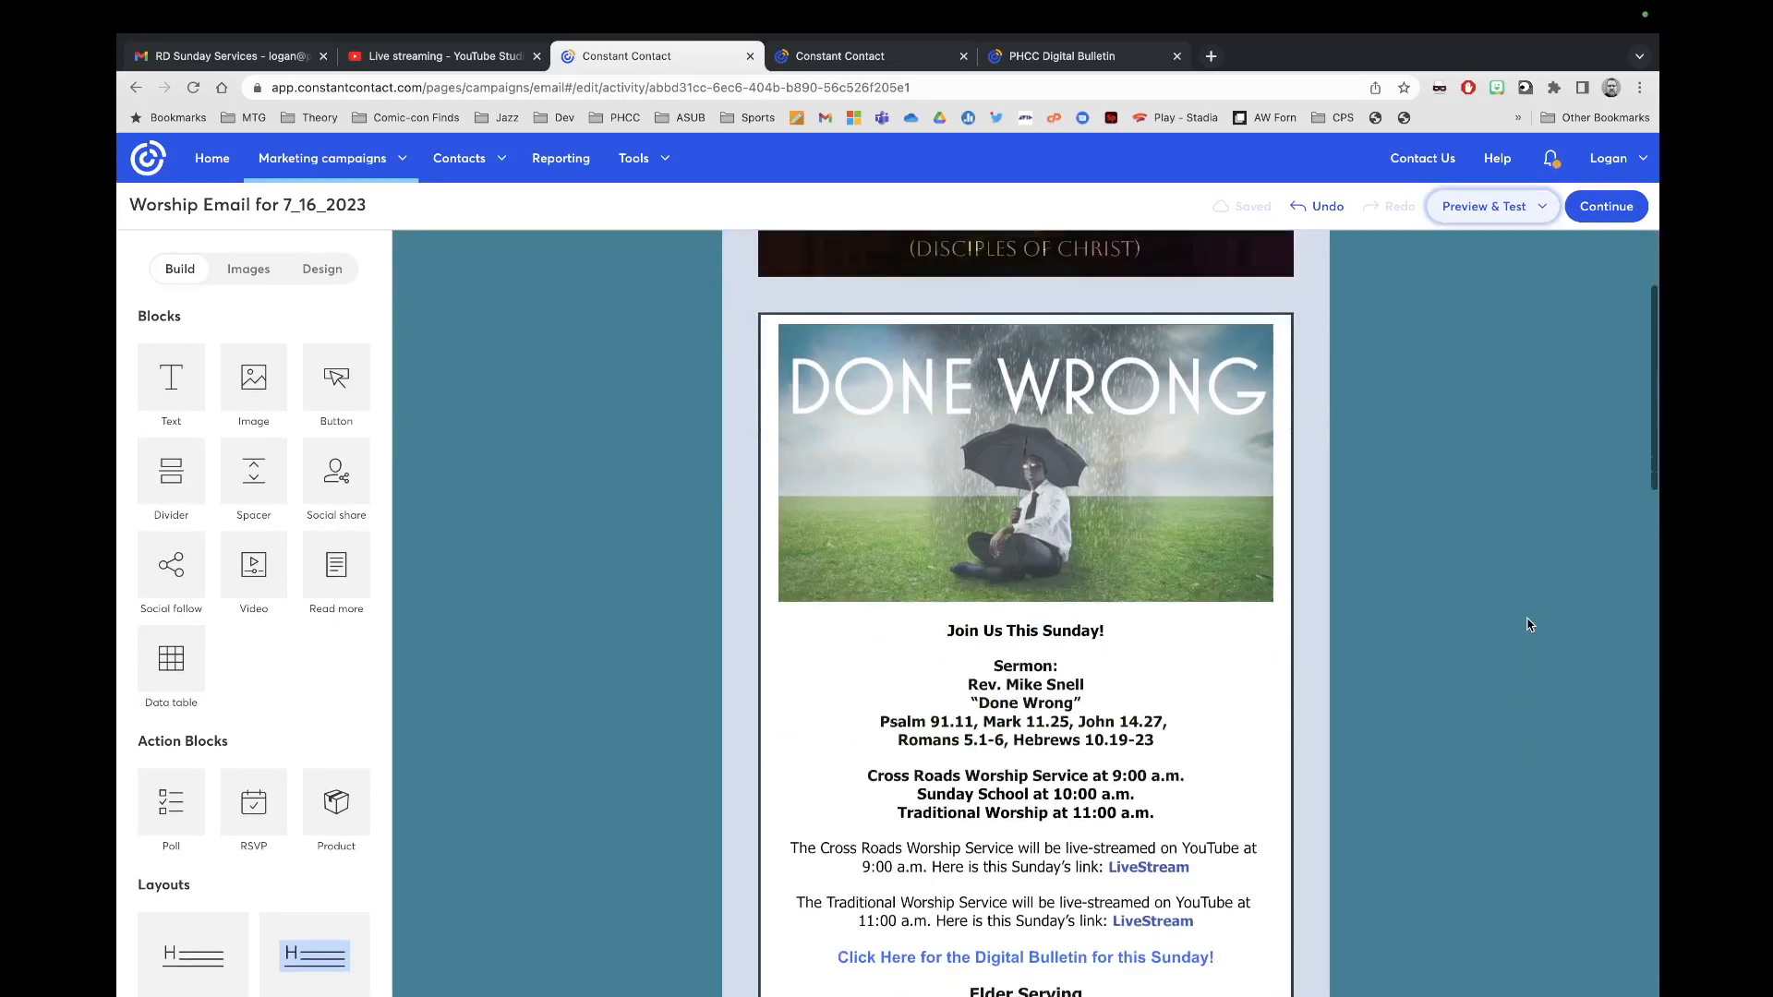
{"action": "scroll", "coordinate": [1529, 625], "scroll_direction": "up", "scroll_amount": 5}
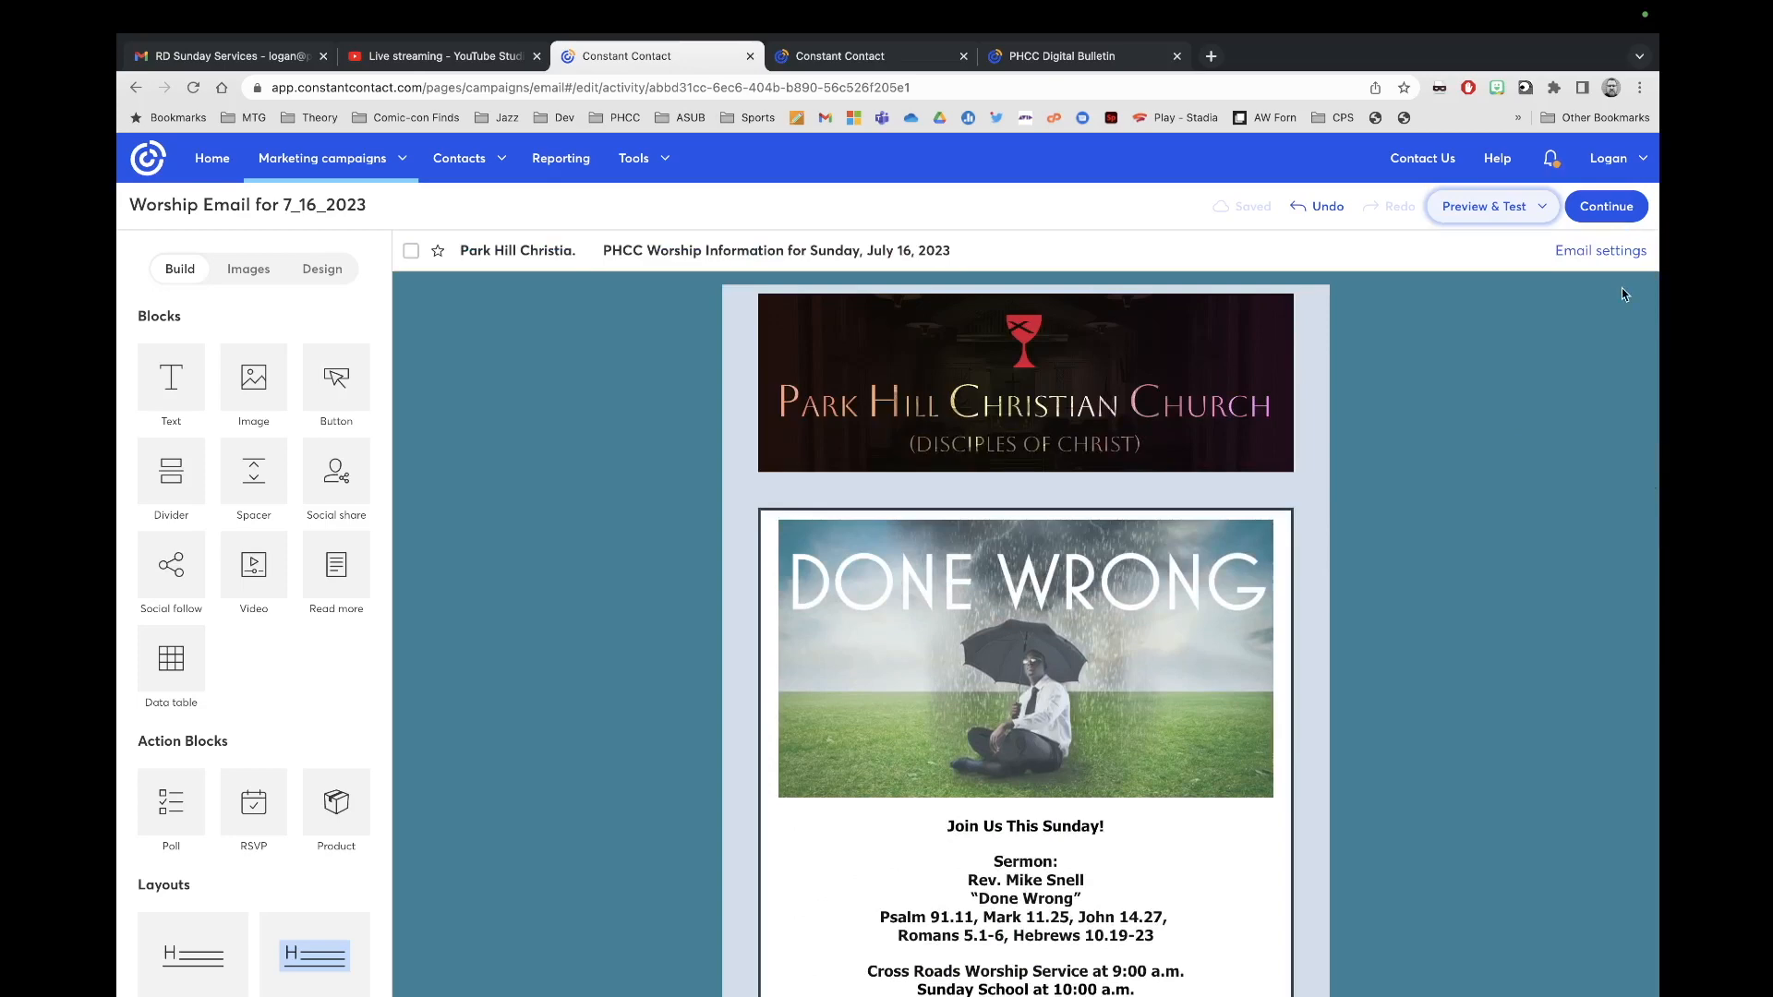
{"action": "left_click", "coordinate": [1604, 209]}
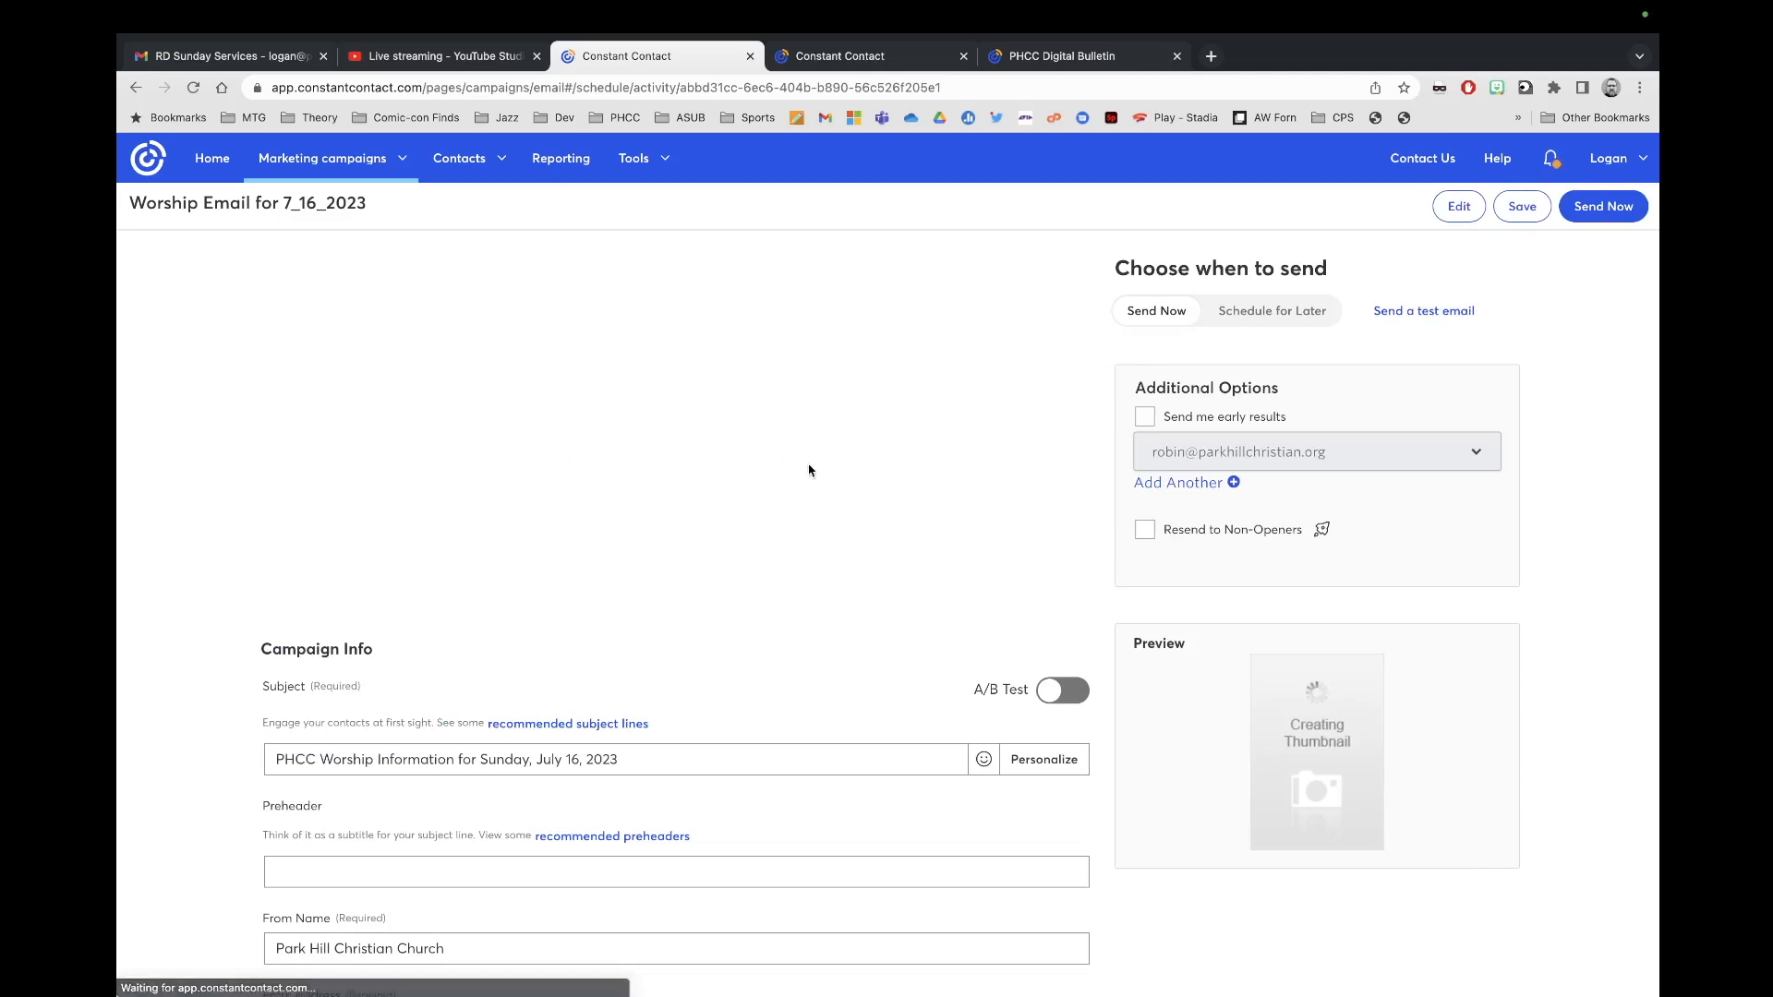
Step: Select the Congregation (209) list as the email's recipients
{"action": "left_click", "coordinate": [391, 382]}
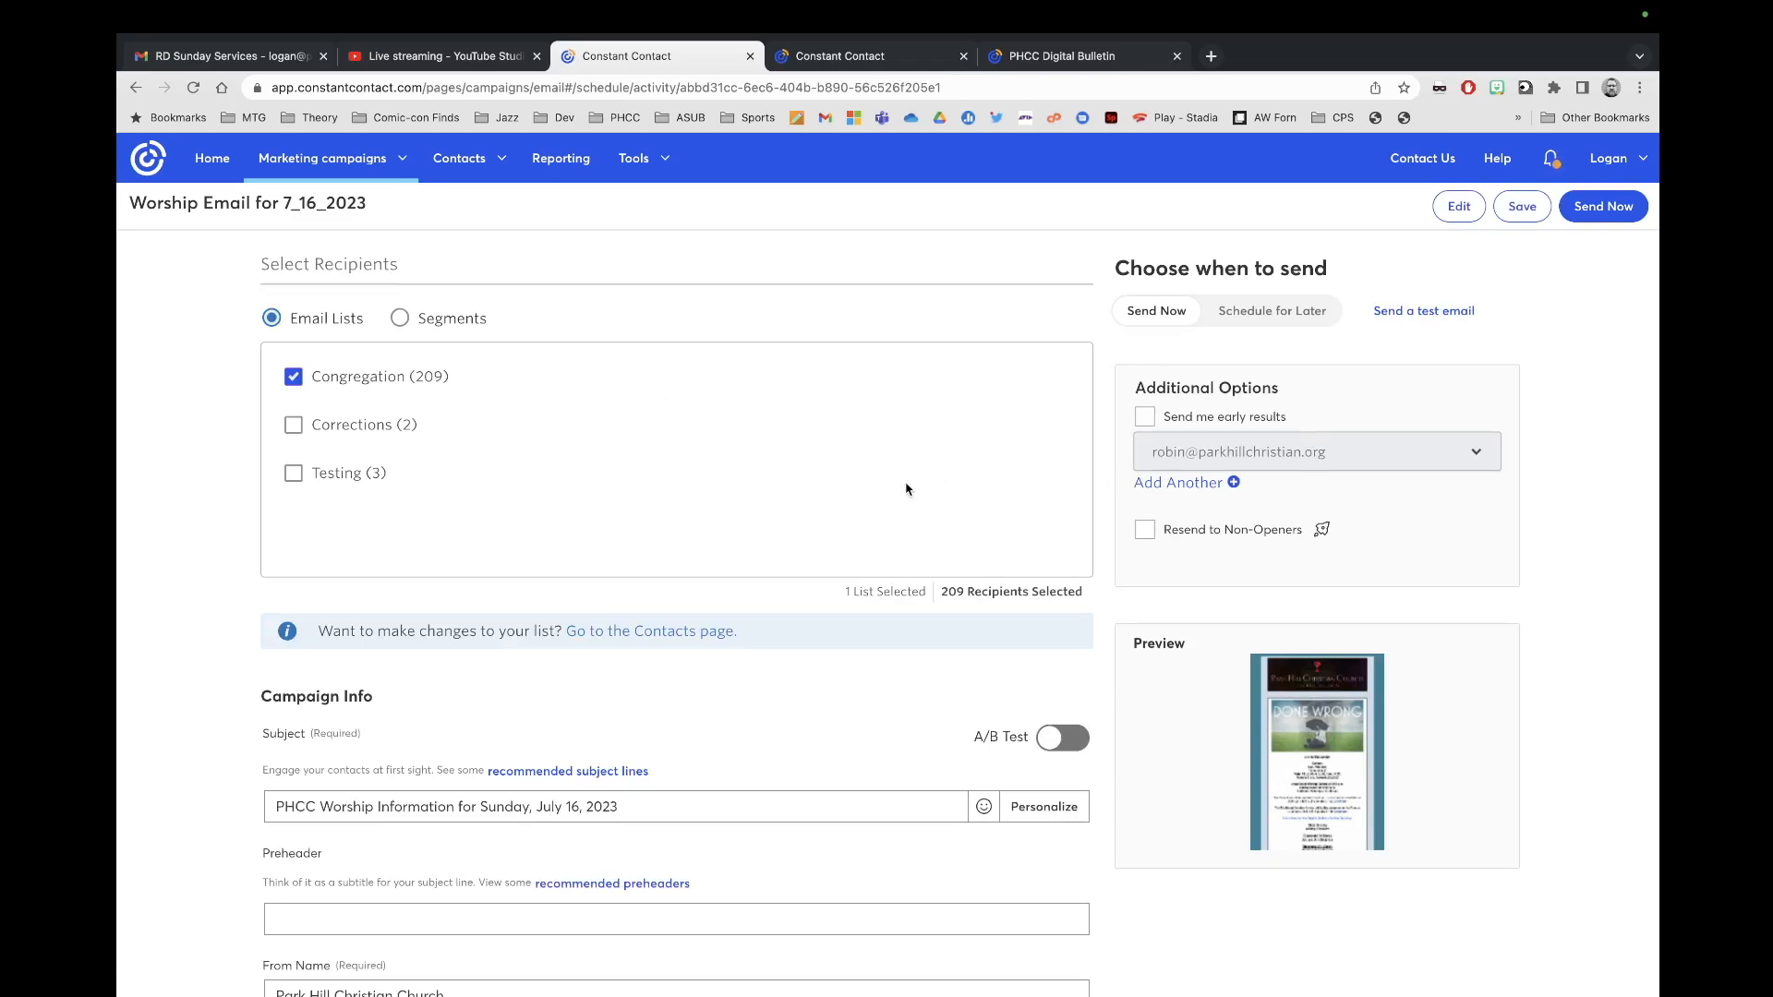
{"action": "scroll", "coordinate": [609, 573], "scroll_direction": "down", "scroll_amount": 3}
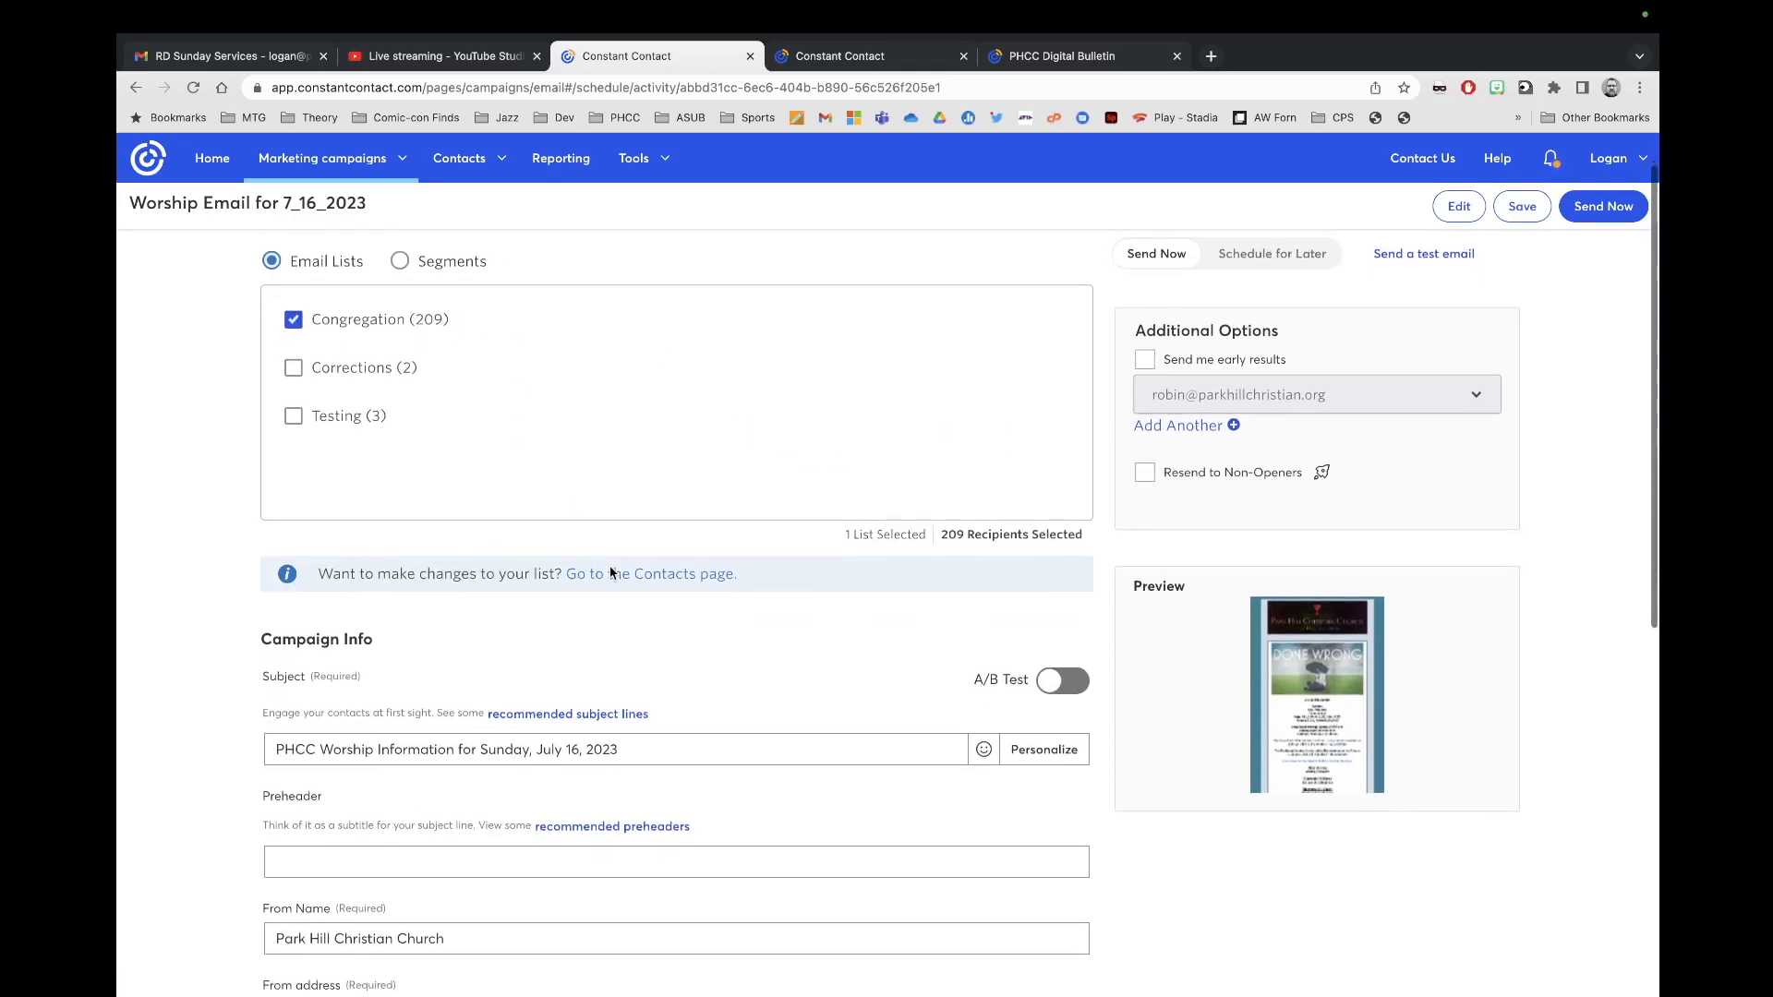
{"action": "scroll", "coordinate": [923, 417], "scroll_direction": "up", "scroll_amount": 3}
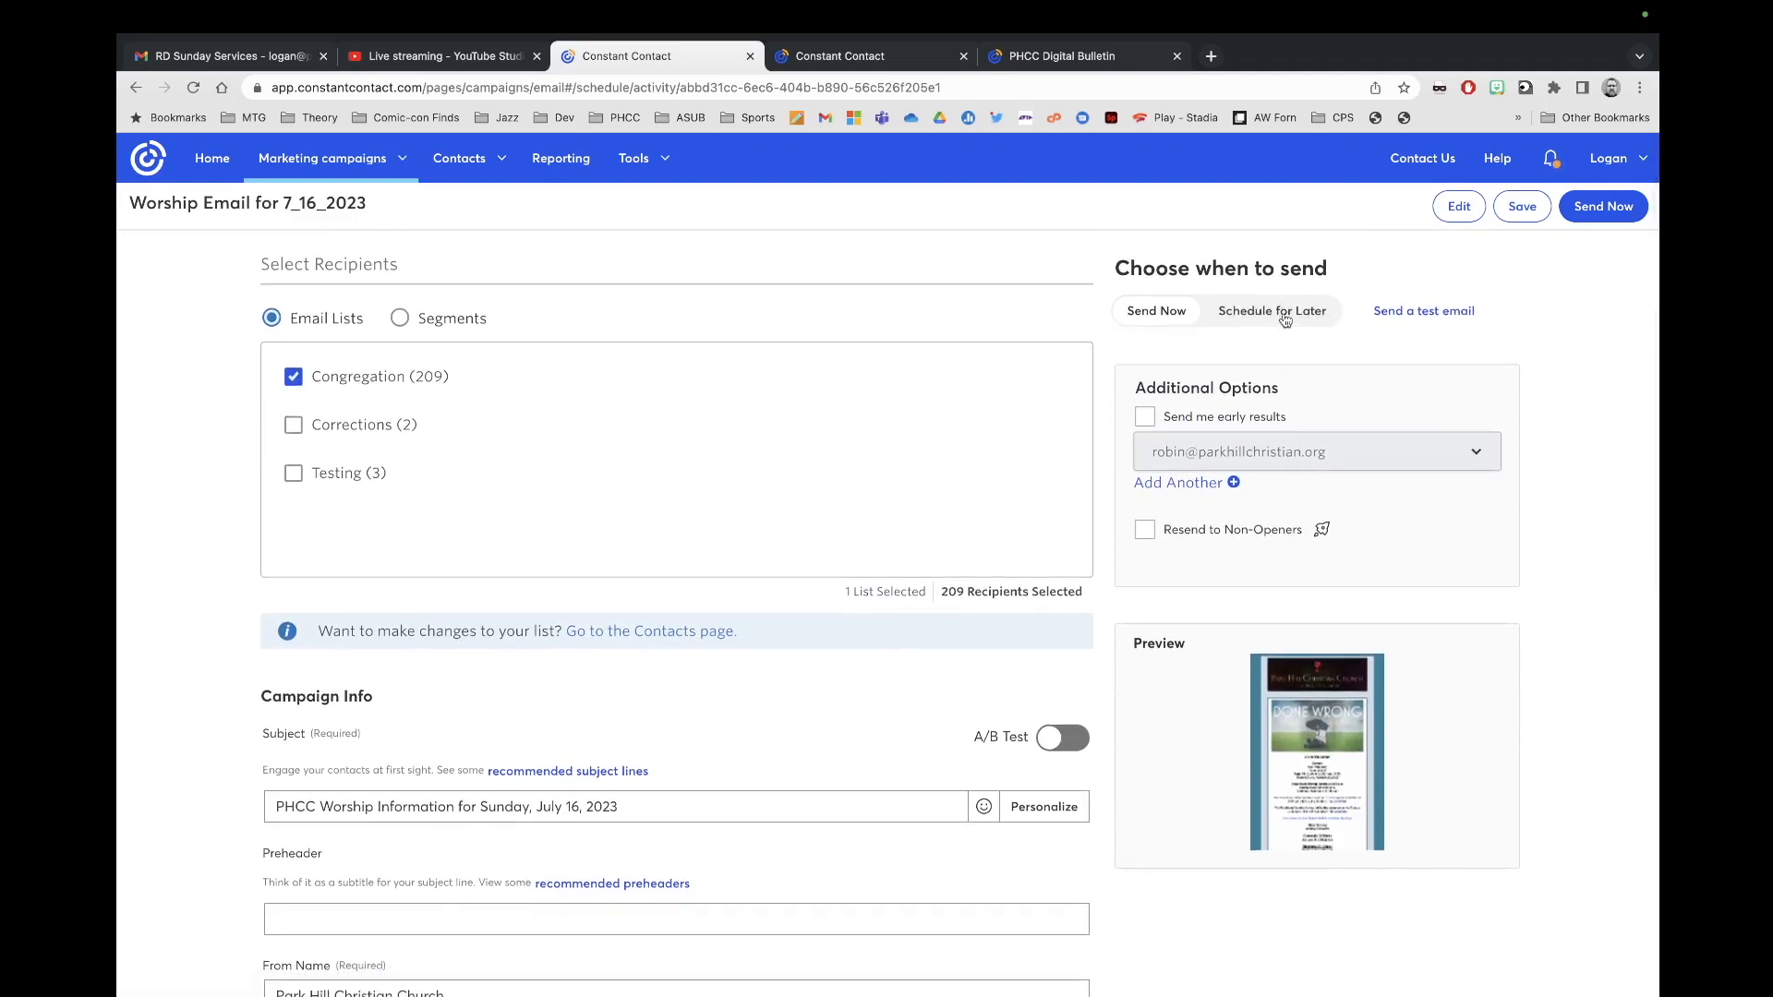
Step: Schedule the email to send later on 07/14/2023 at 2:00 PM
{"action": "left_click", "coordinate": [1275, 322]}
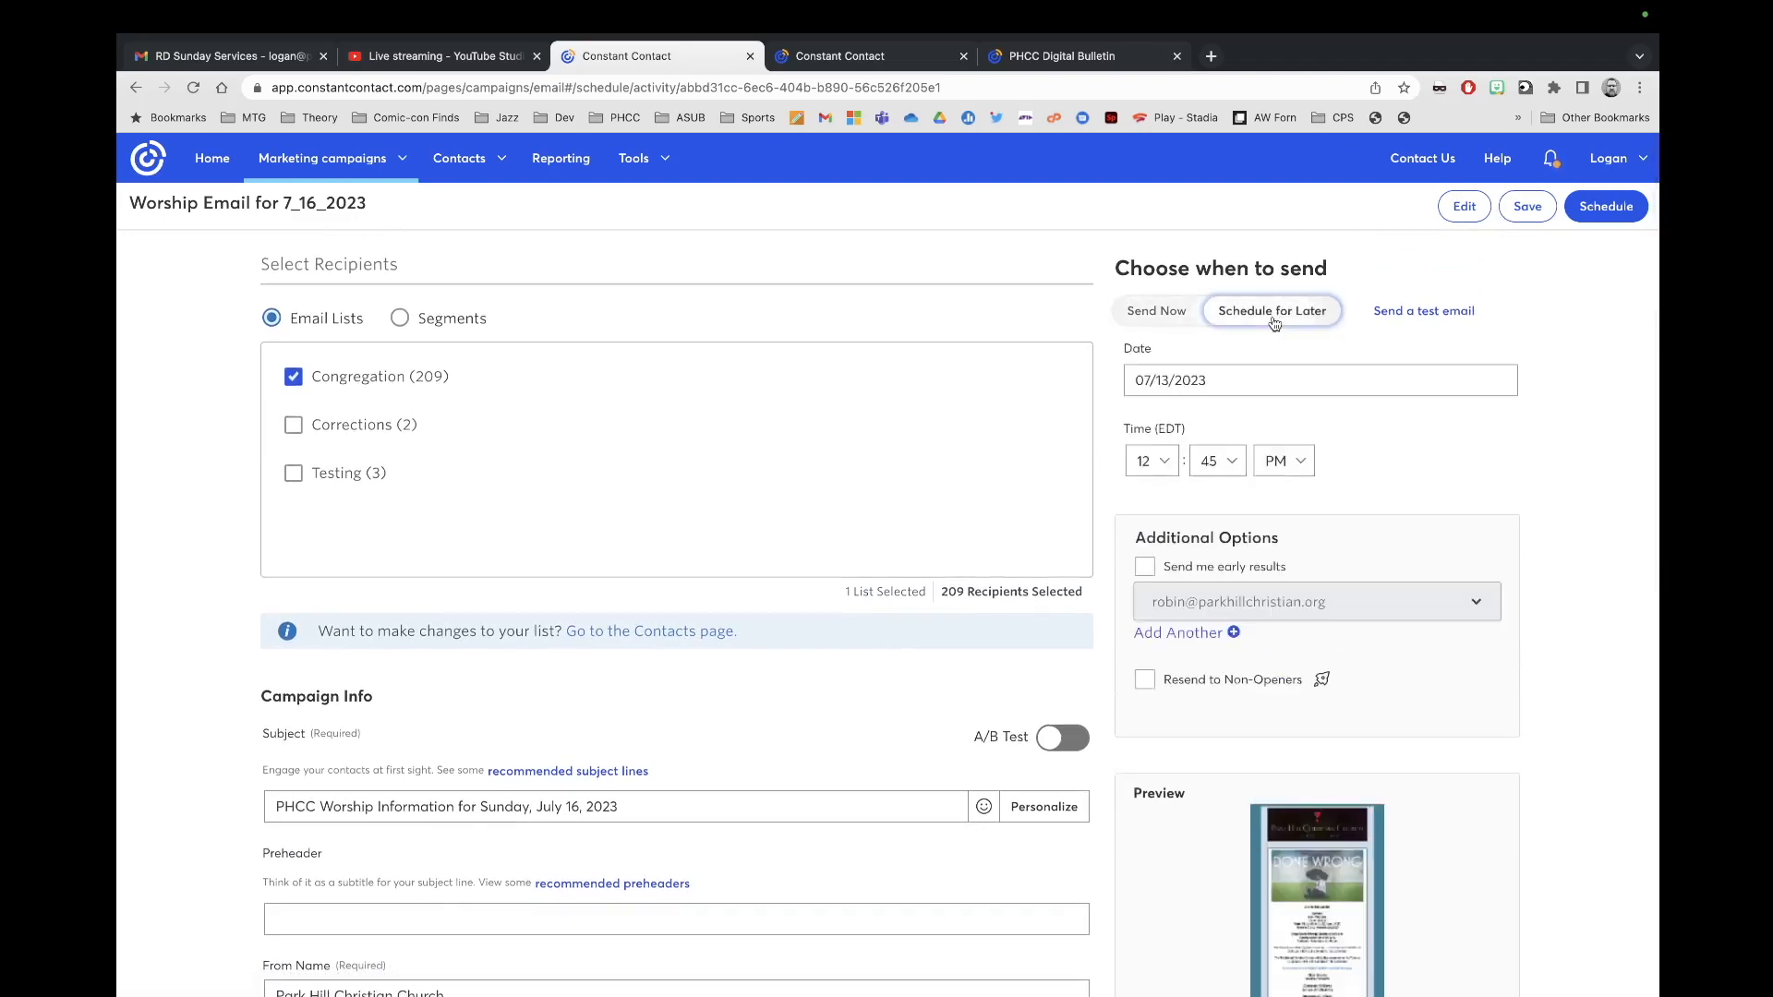
{"action": "left_click", "coordinate": [1169, 382]}
{"action": "left_click", "coordinate": [1287, 548]}
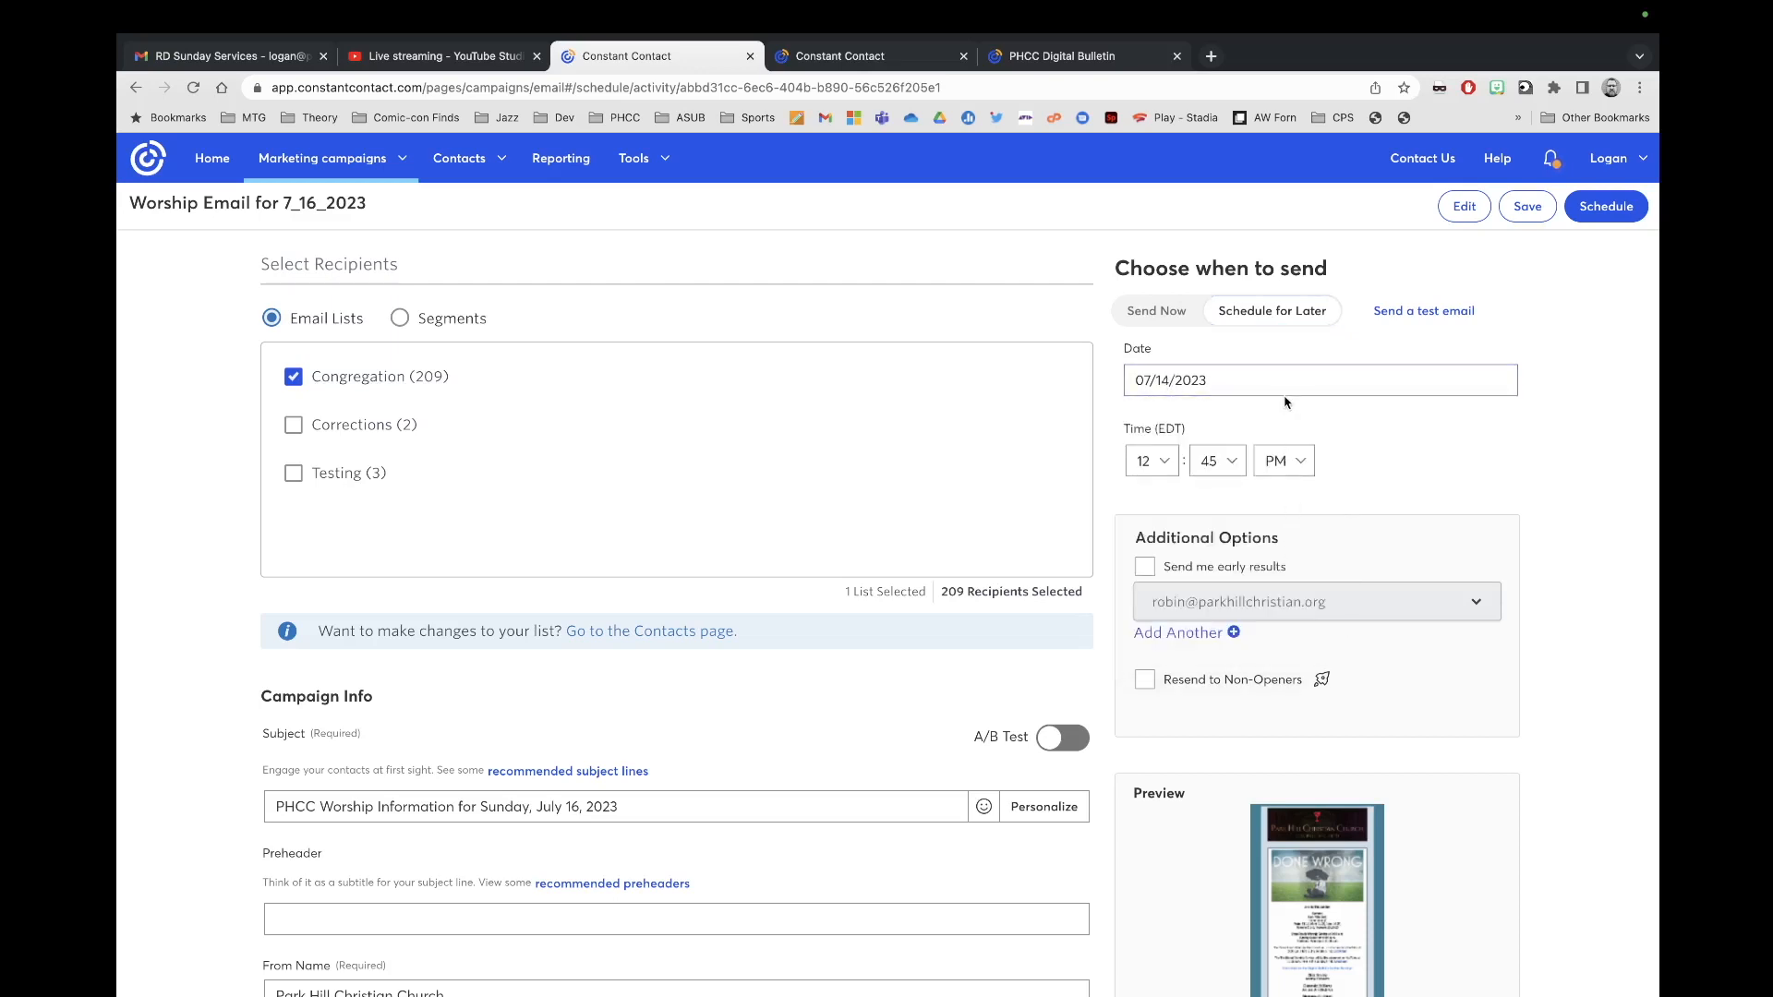
{"action": "left_click", "coordinate": [1166, 462]}
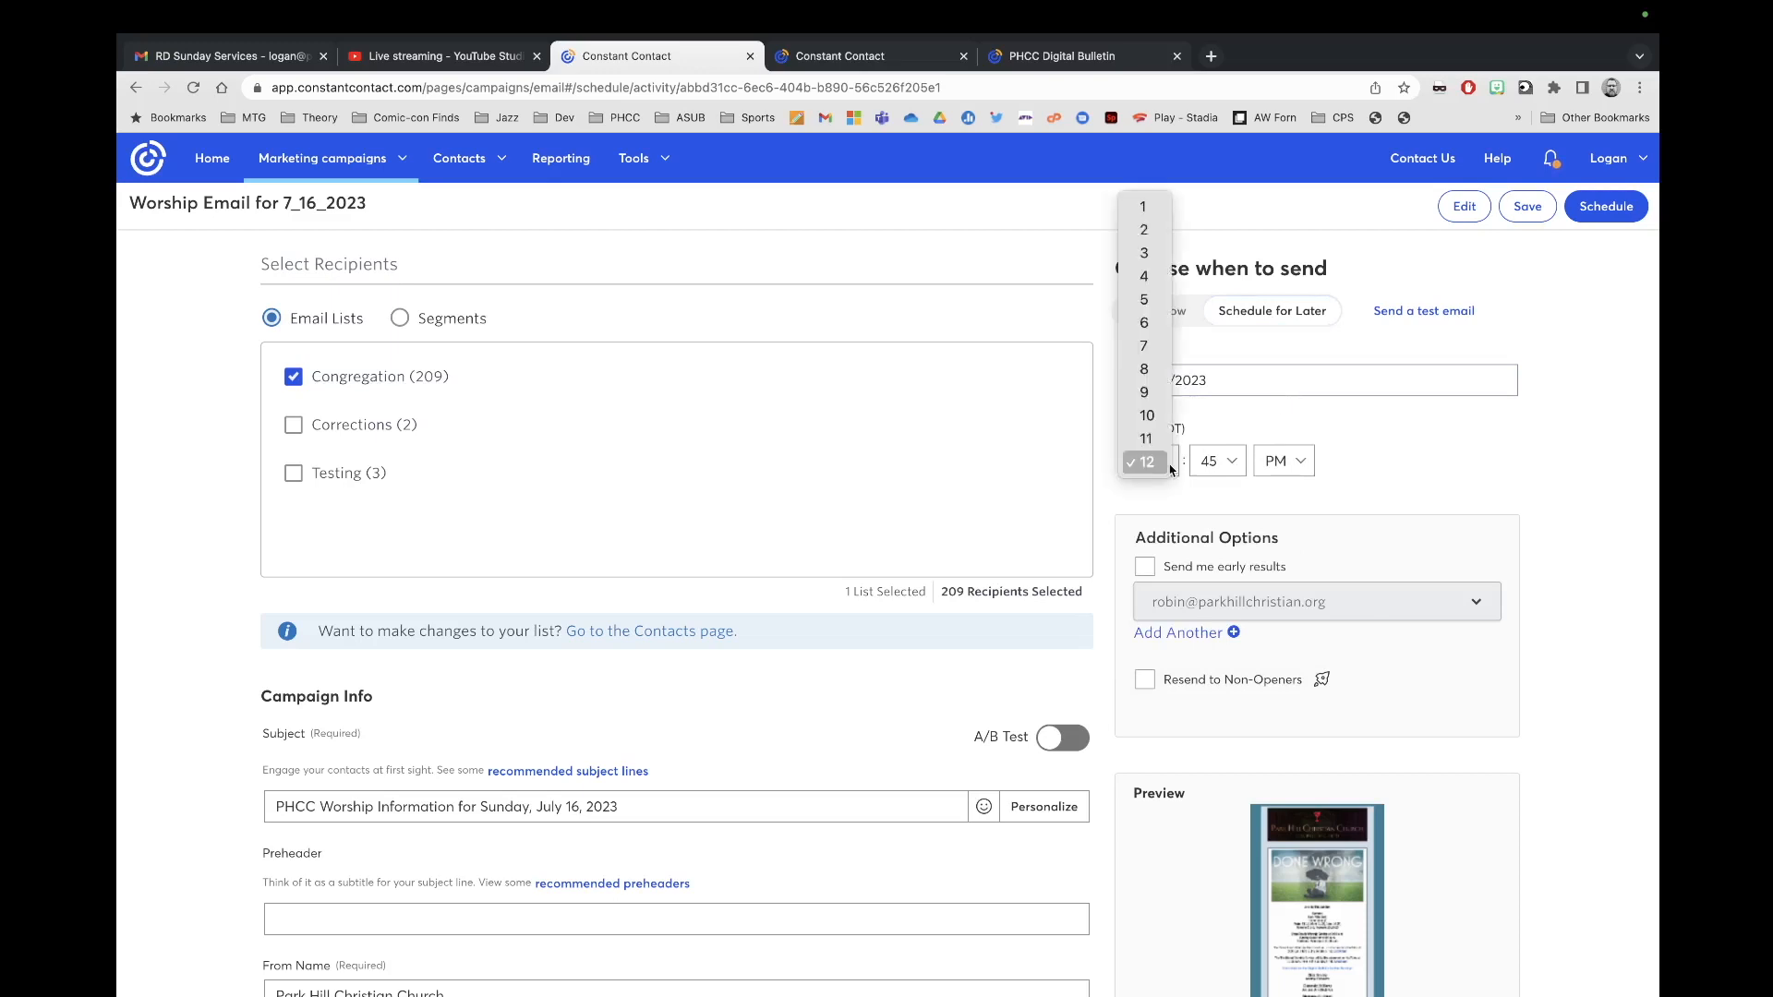
{"action": "left_click", "coordinate": [1160, 242]}
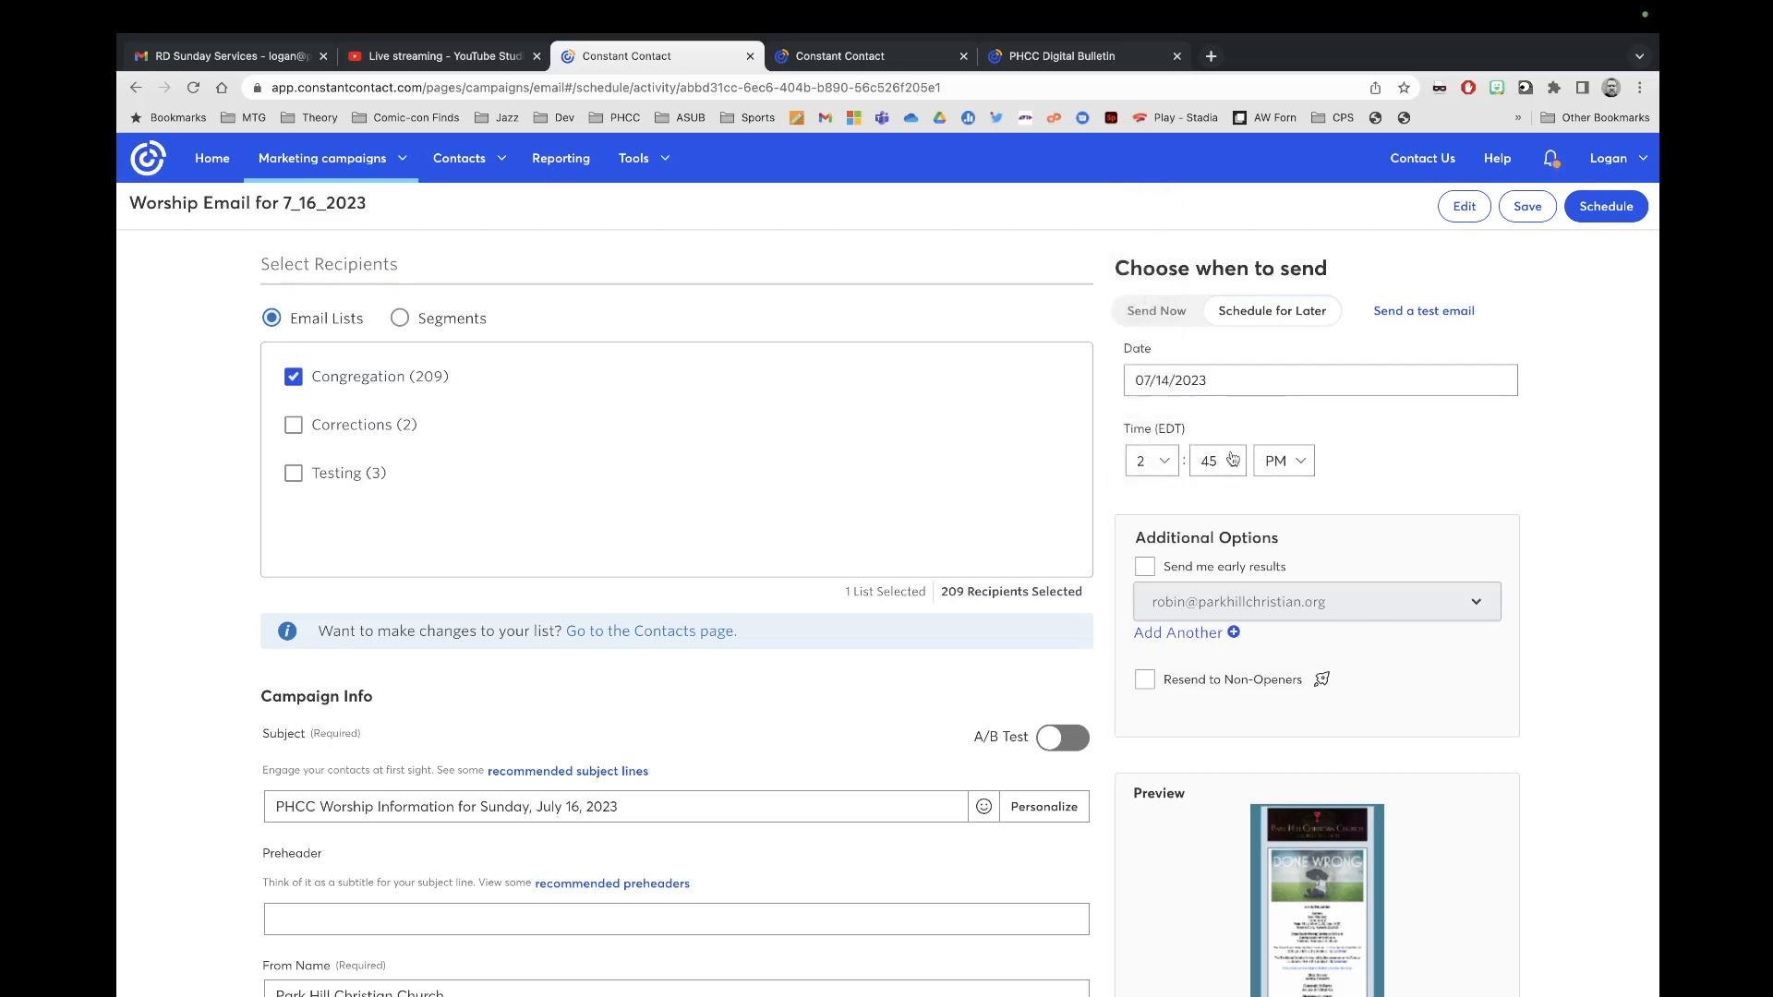
{"action": "left_click", "coordinate": [1228, 464]}
{"action": "left_click", "coordinate": [1213, 253]}
{"action": "scroll", "coordinate": [1419, 470], "scroll_direction": "down", "scroll_amount": 2}
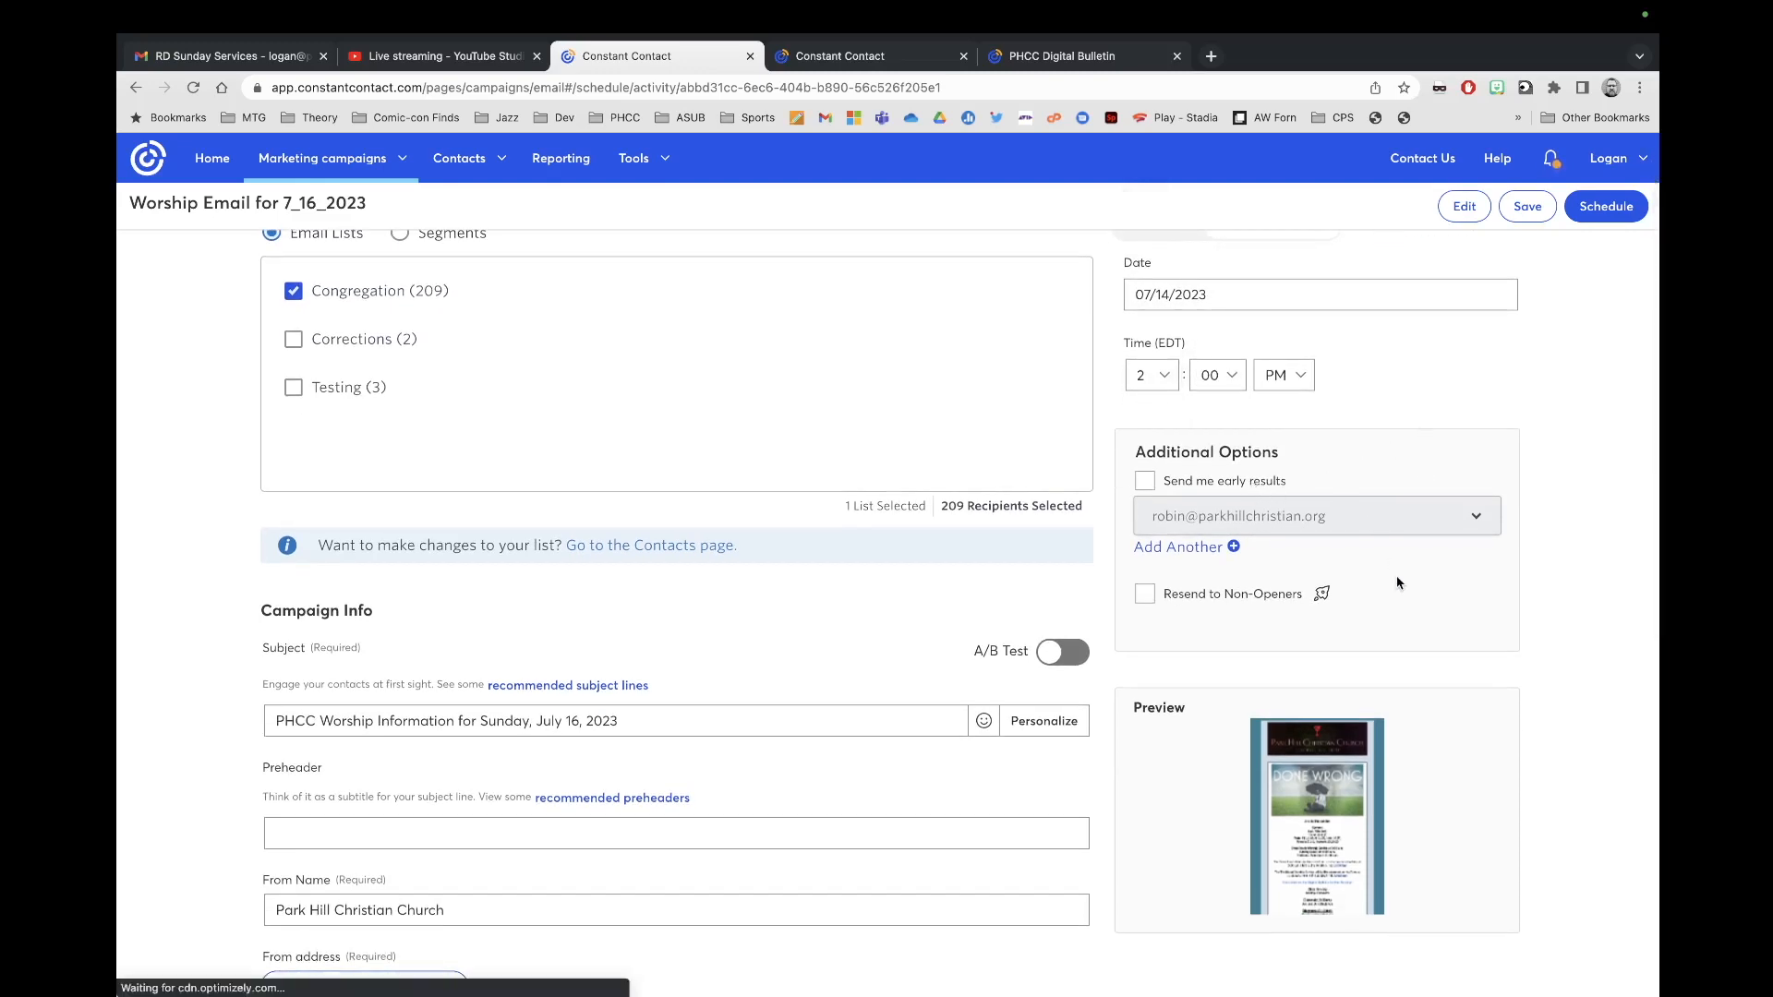
Step: Set both the From and Reply-to addresses to the other verified email address
{"action": "scroll", "coordinate": [1426, 620], "scroll_direction": "down", "scroll_amount": 5}
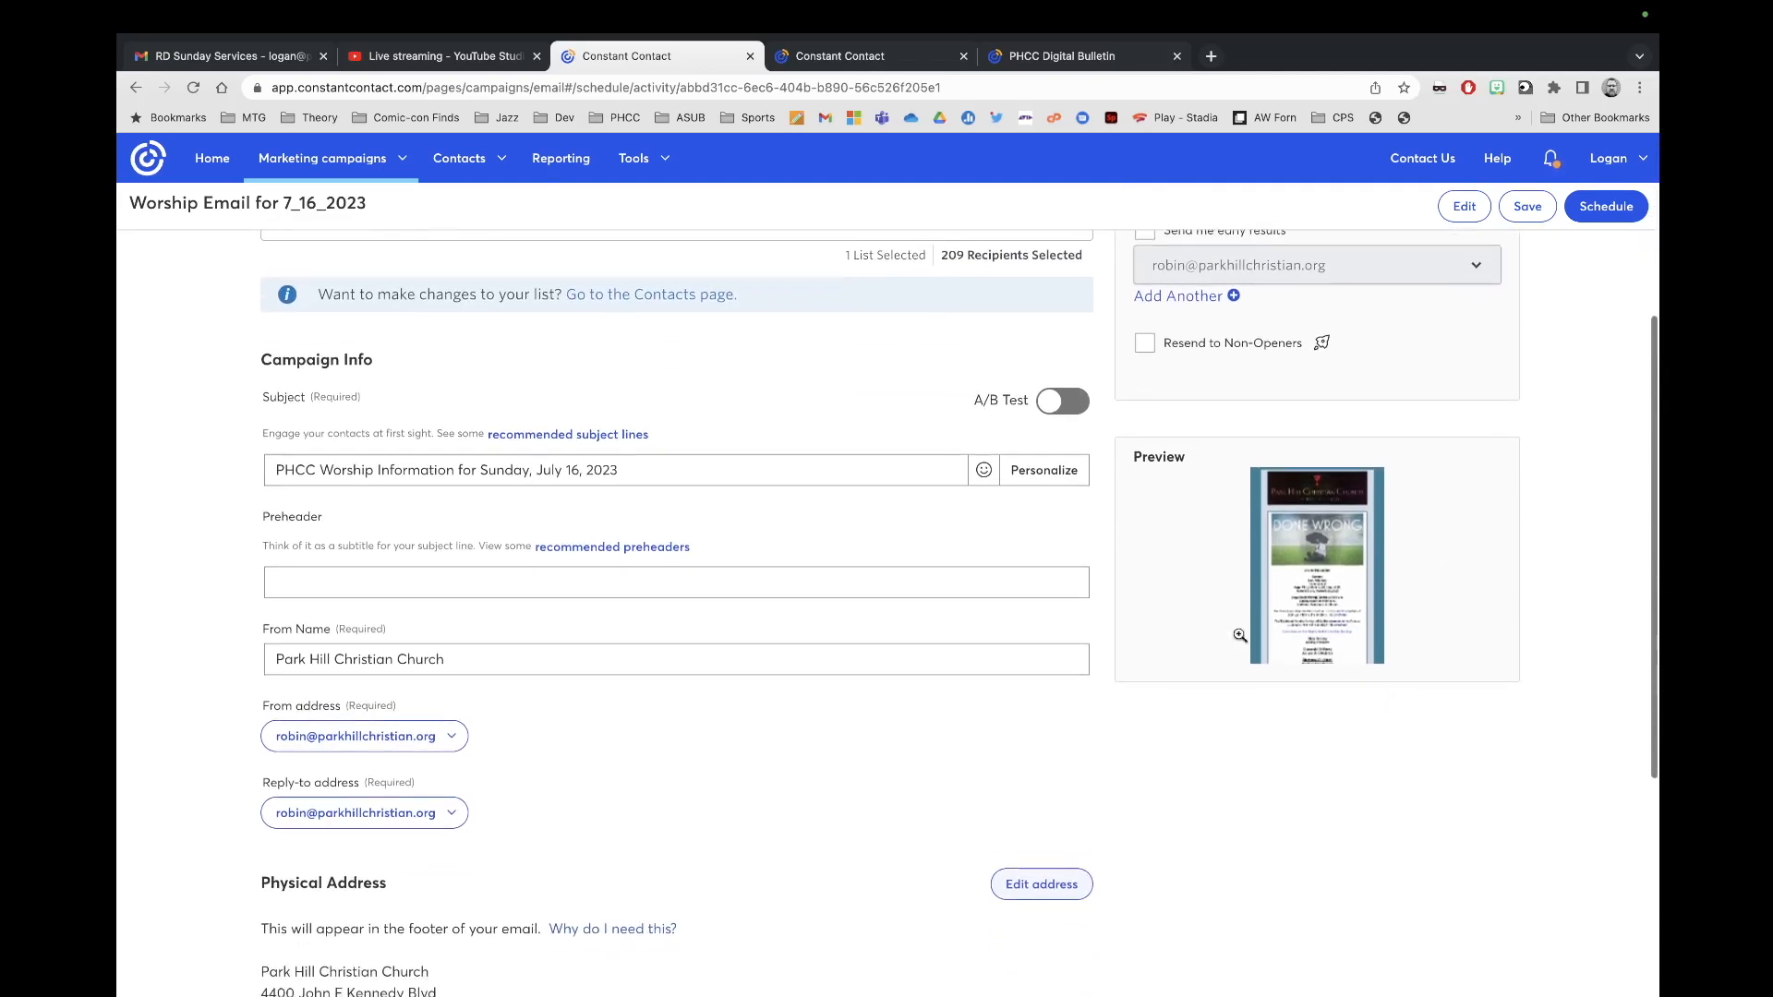
{"action": "left_click", "coordinate": [451, 744]}
{"action": "left_click", "coordinate": [397, 801]}
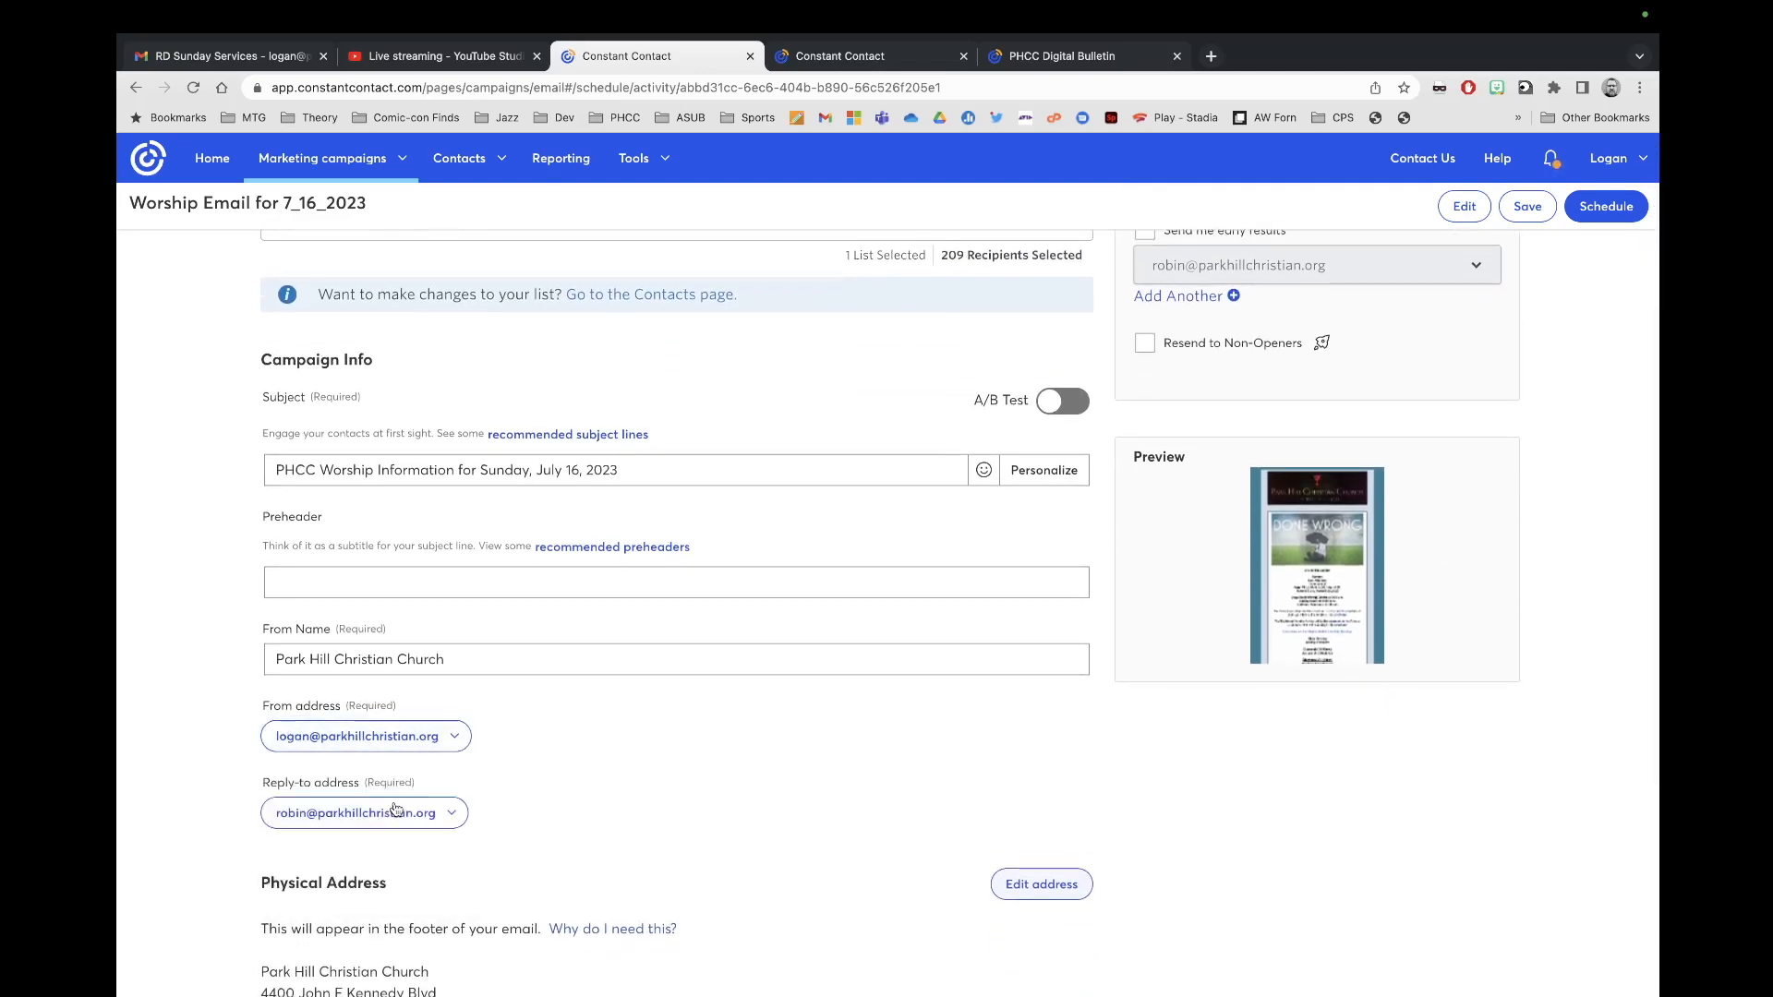
{"action": "left_click", "coordinate": [442, 821]}
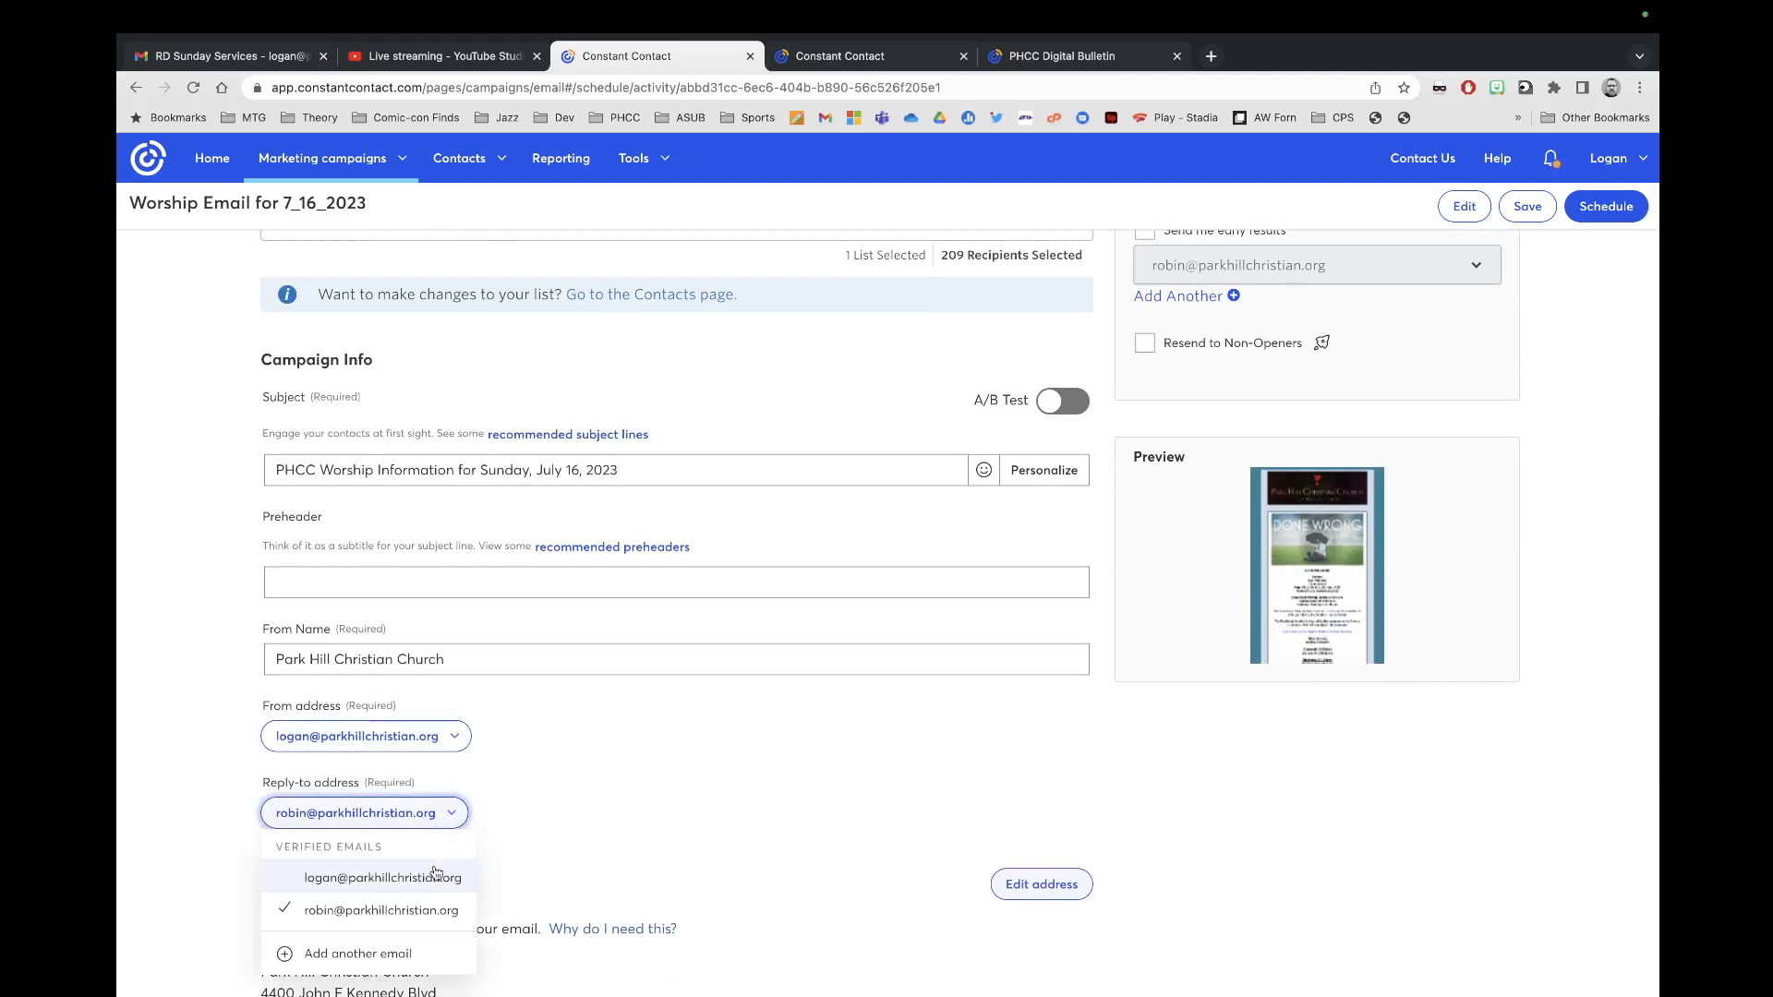
{"action": "left_click", "coordinate": [439, 877]}
Step: Confirm the scheduled send of the worship email
{"action": "scroll", "coordinate": [596, 854], "scroll_direction": "down", "scroll_amount": 3}
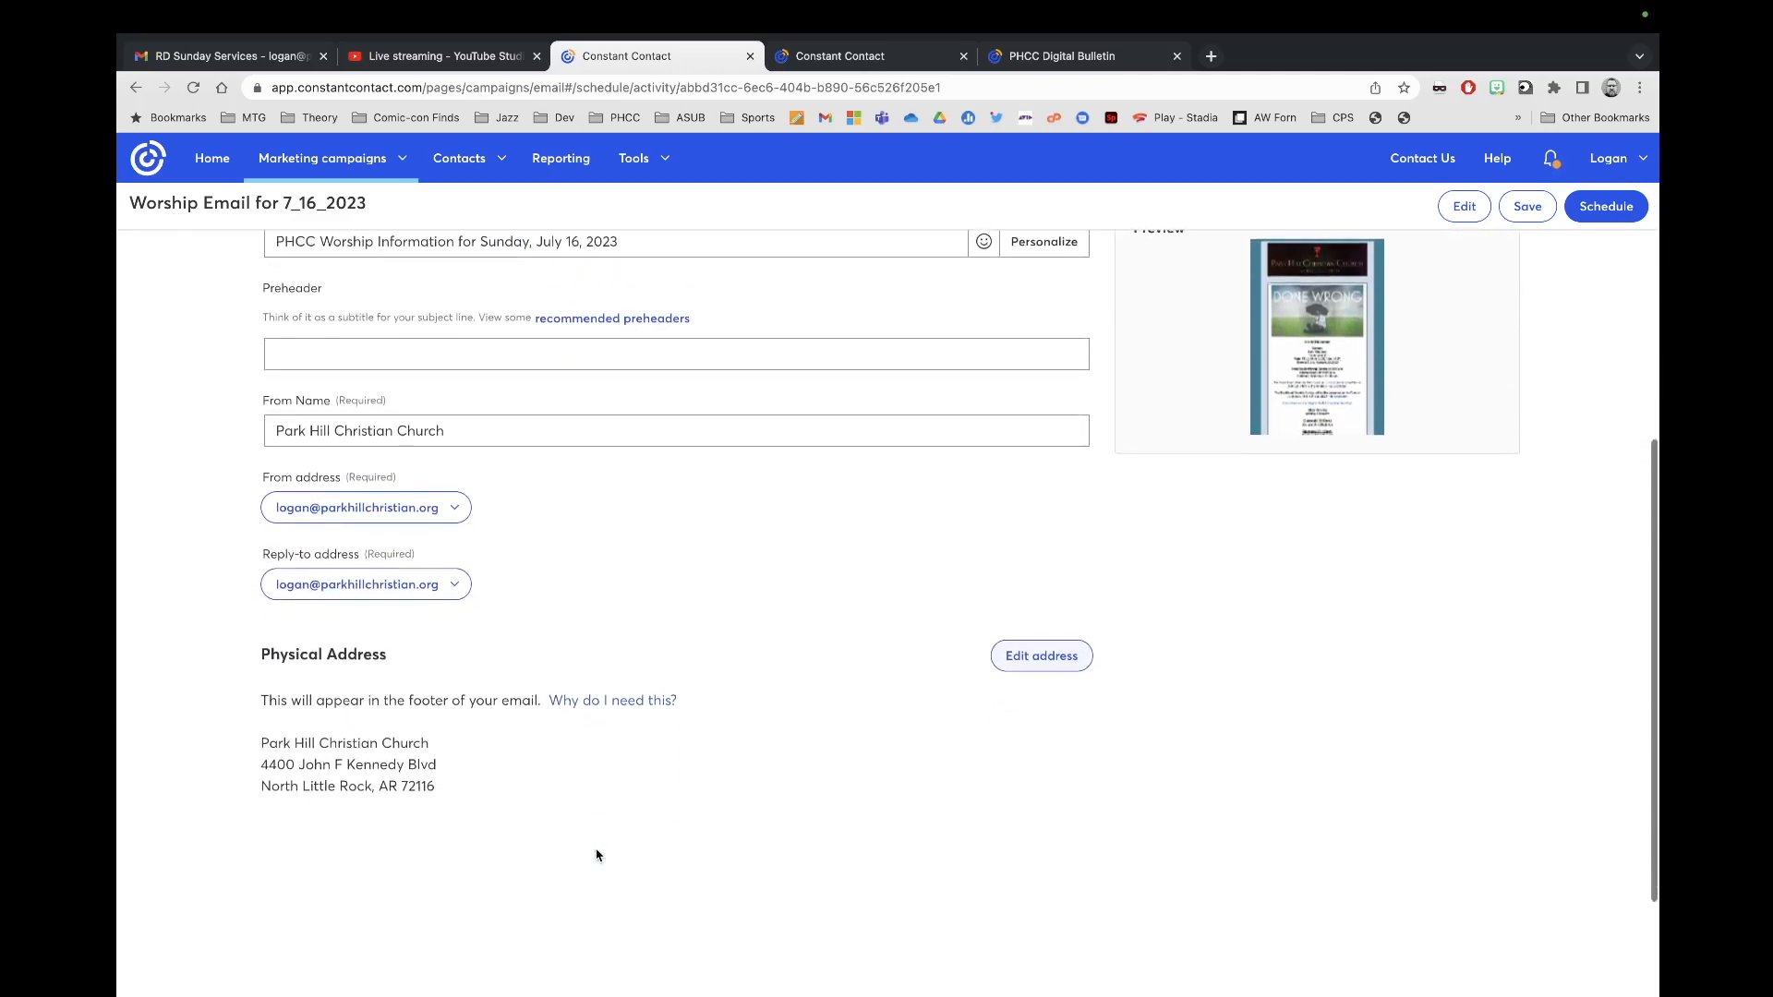
{"action": "scroll", "coordinate": [597, 849], "scroll_direction": "up", "scroll_amount": 3}
{"action": "scroll", "coordinate": [688, 745], "scroll_direction": "up", "scroll_amount": 1}
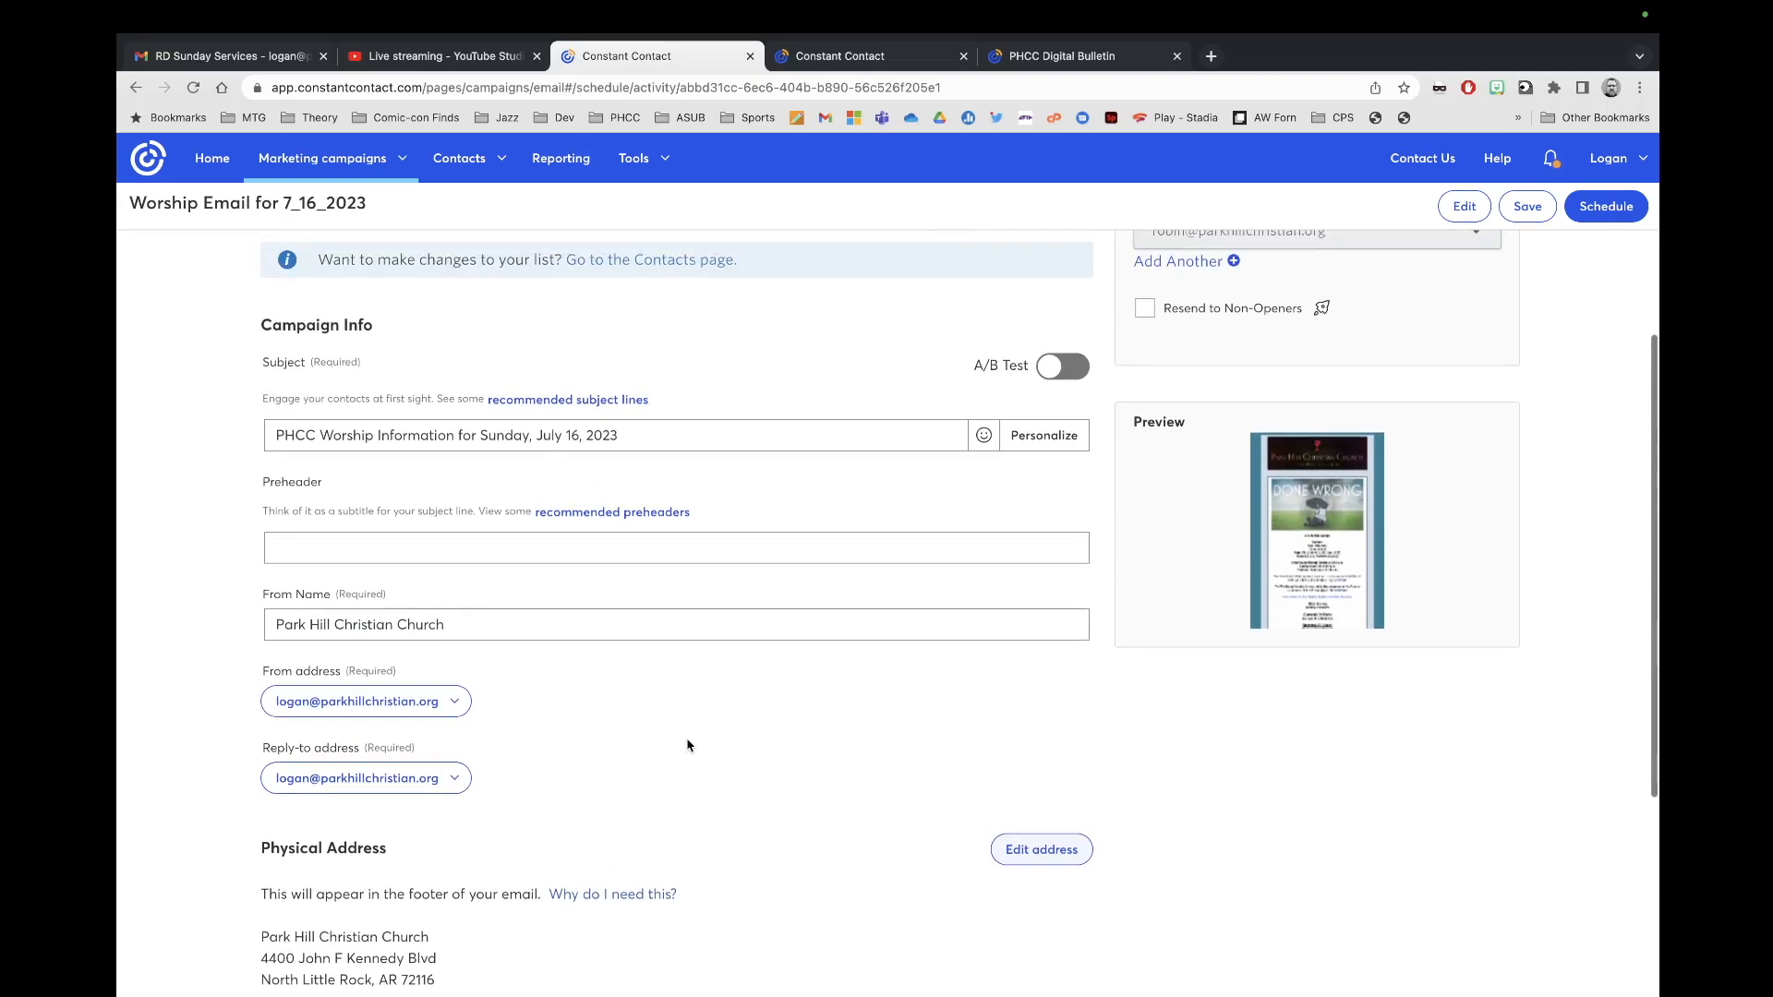
{"action": "scroll", "coordinate": [587, 736], "scroll_direction": "up", "scroll_amount": 5}
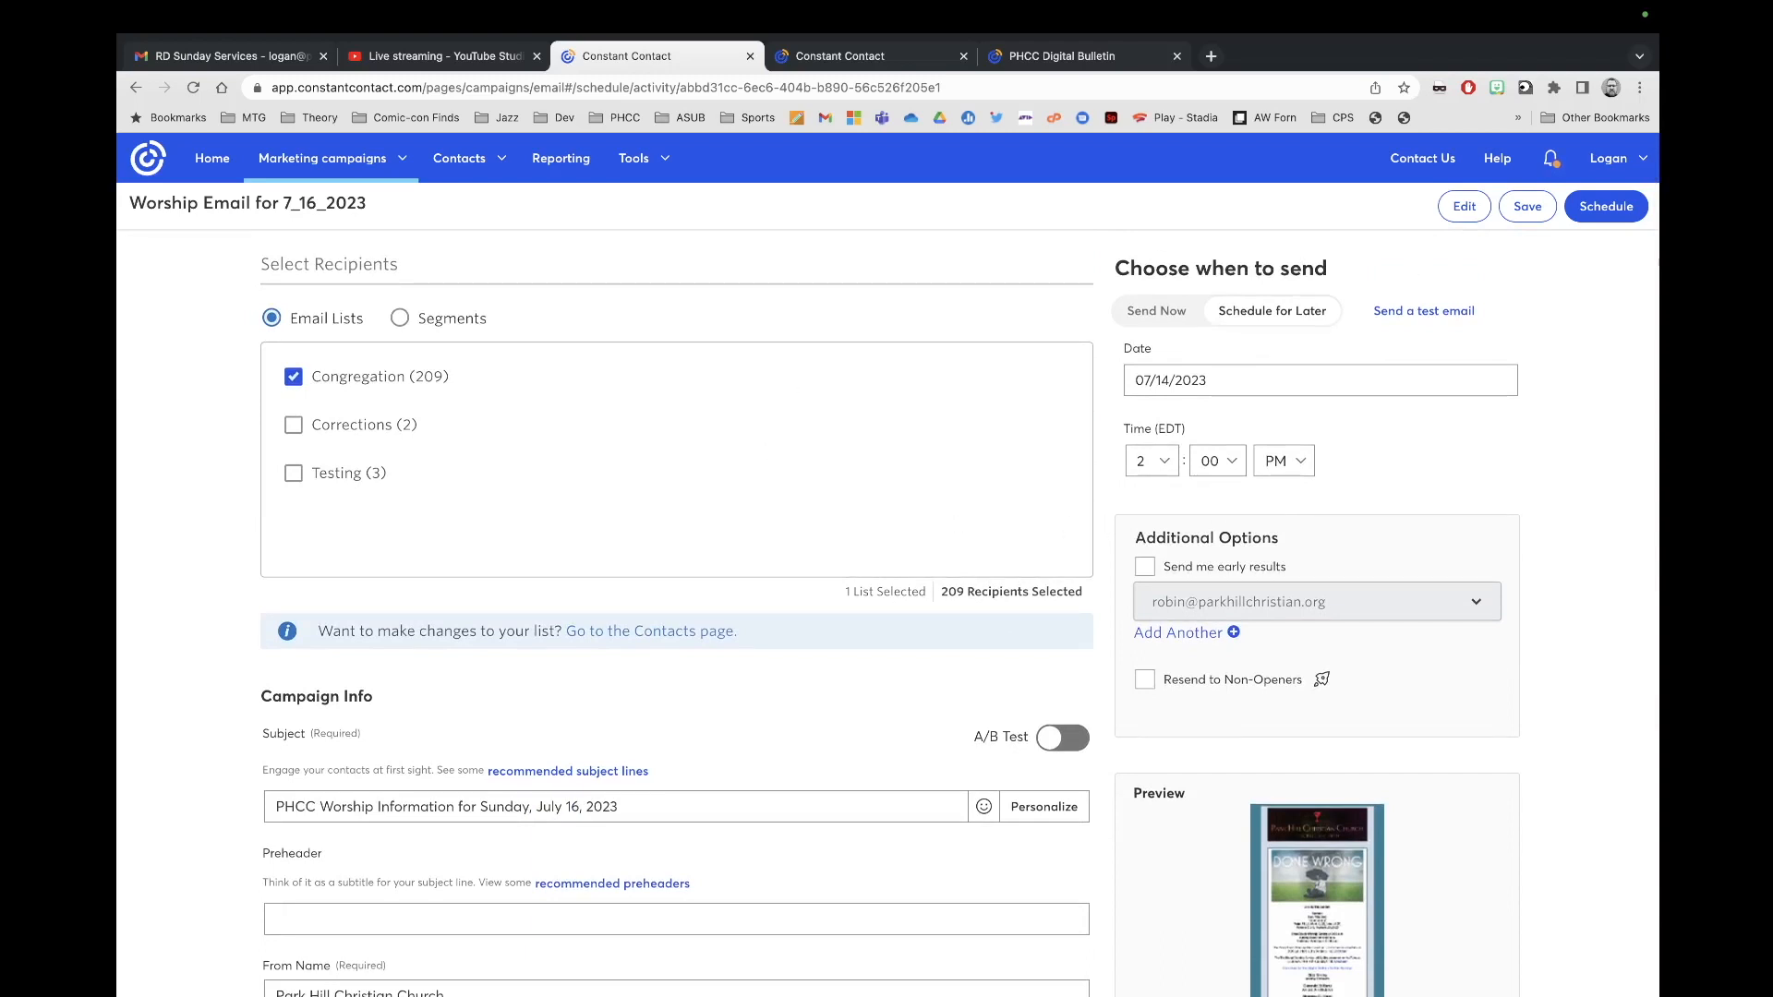
{"action": "left_click", "coordinate": [1609, 211]}
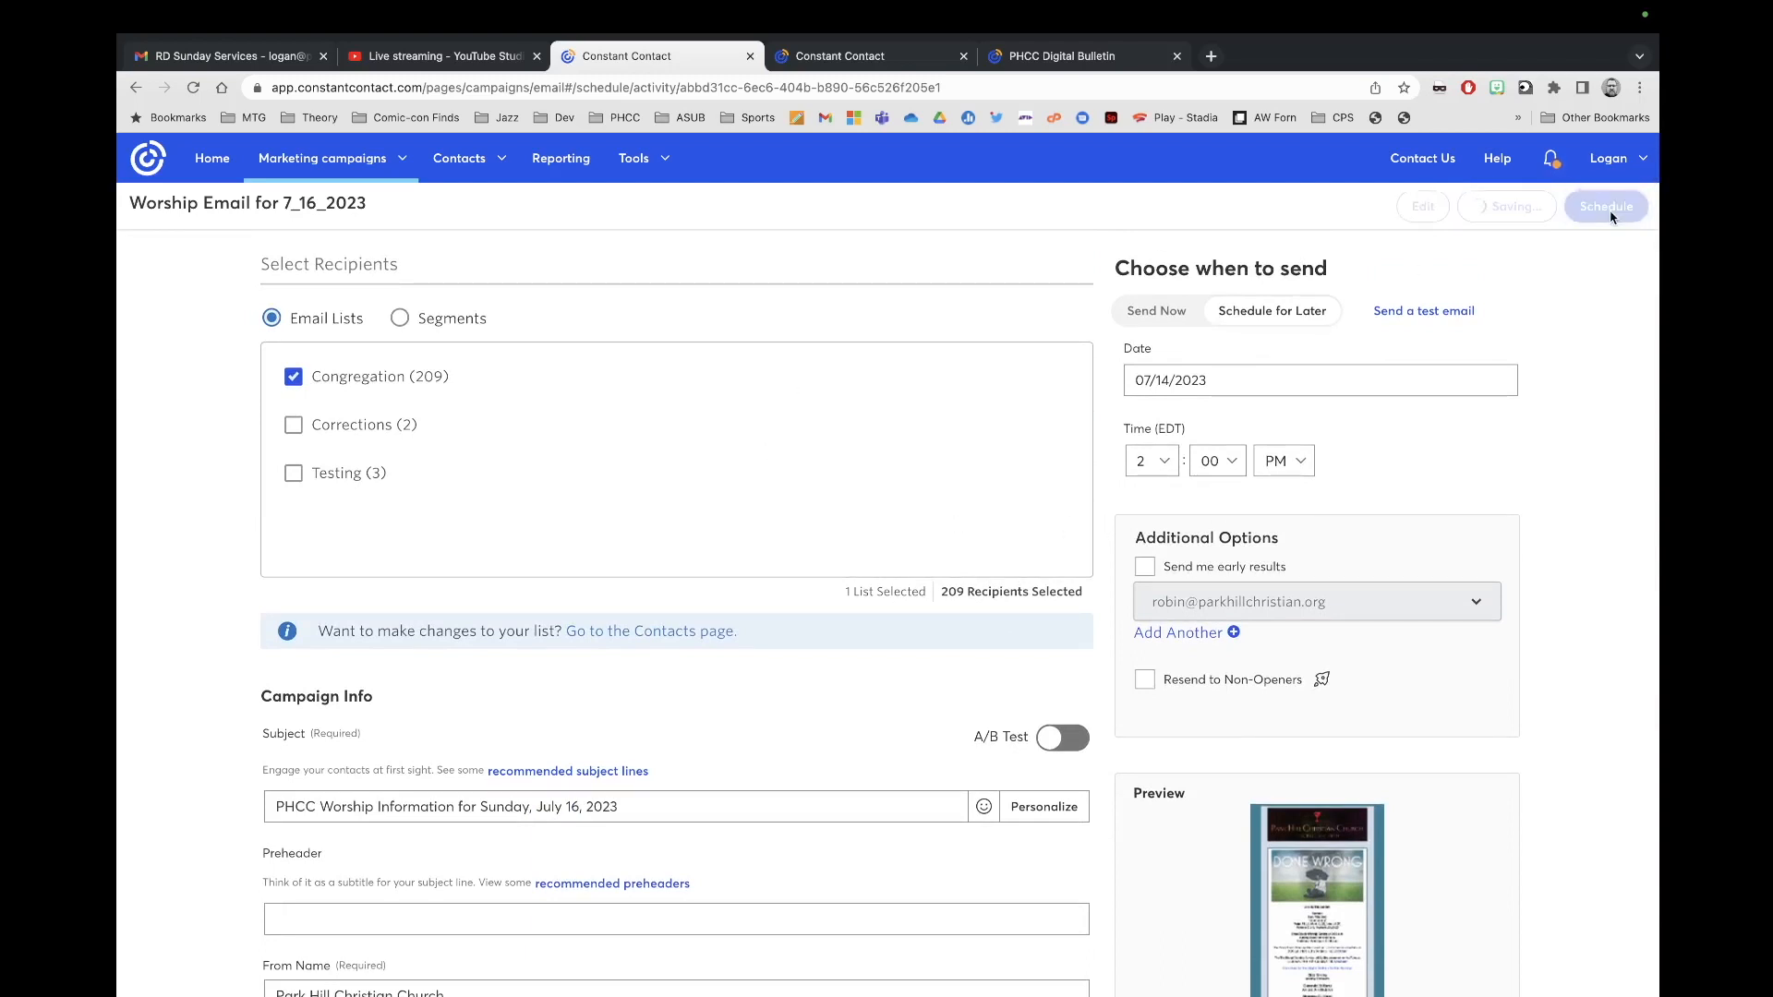
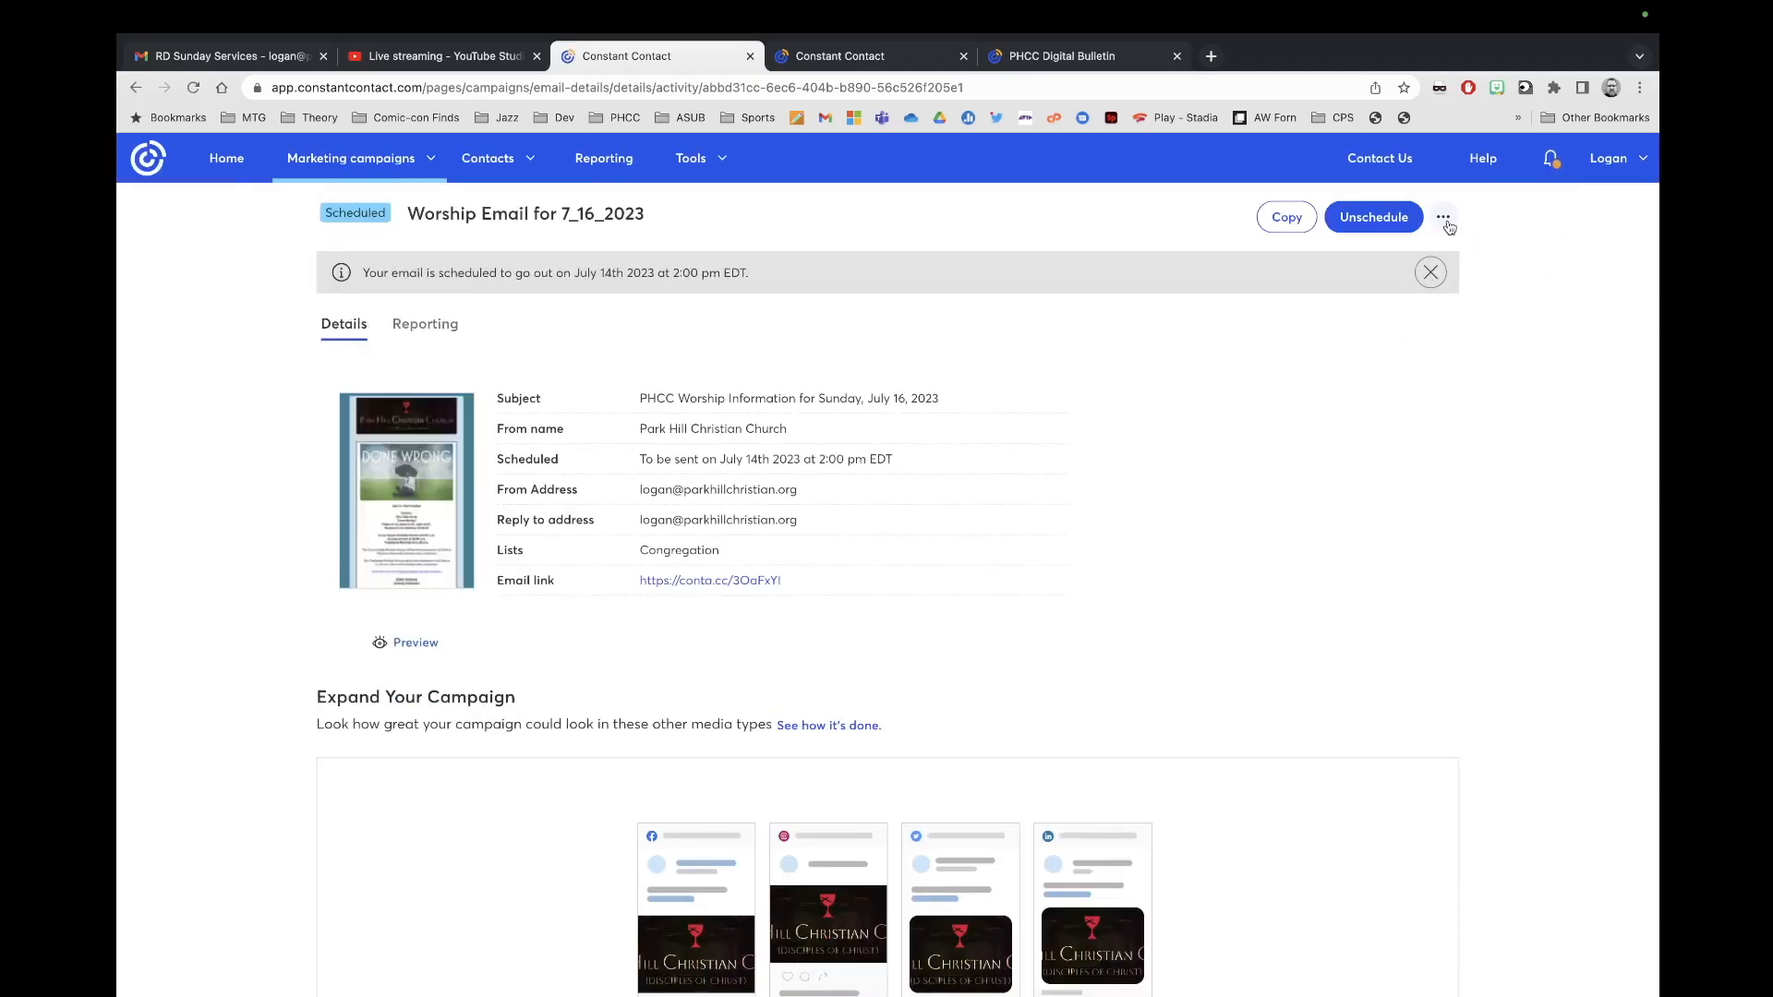
Step: Close the scheduled worship email page and the Digital Bulletin landing page preview
{"action": "left_click", "coordinate": [1446, 221]}
{"action": "left_click", "coordinate": [1492, 420]}
{"action": "left_click", "coordinate": [750, 57]}
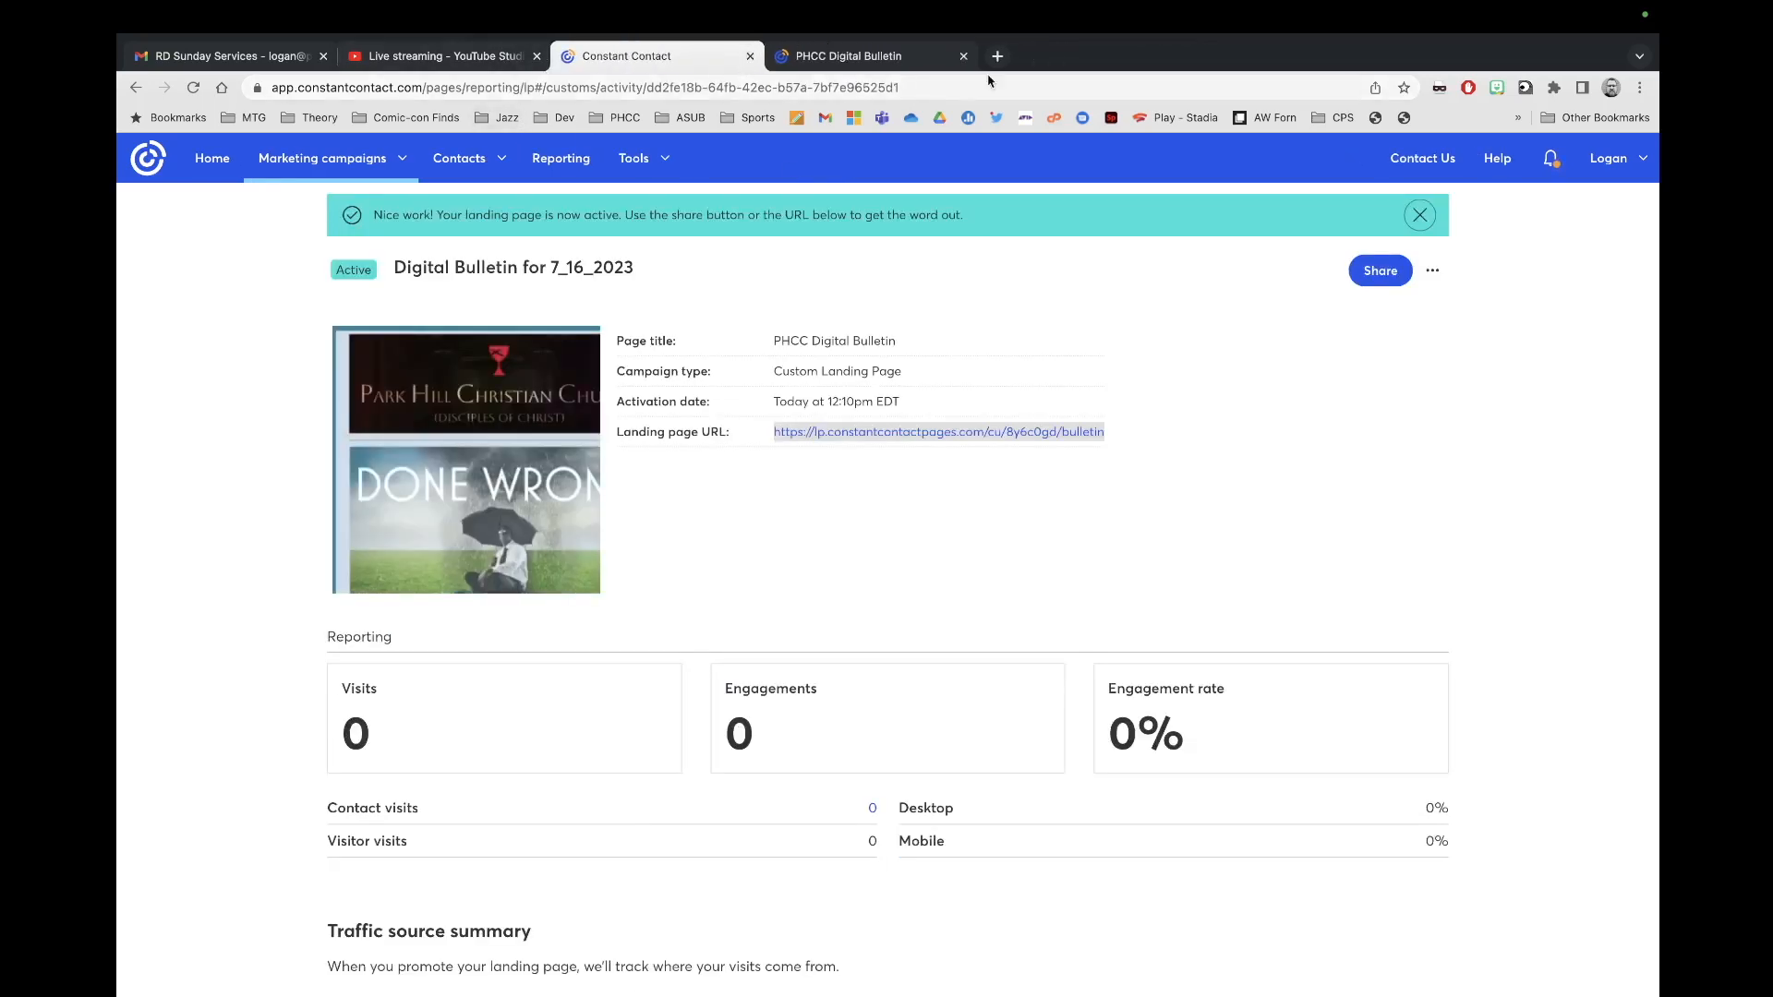
{"action": "left_click", "coordinate": [914, 57]}
{"action": "left_click", "coordinate": [963, 56]}
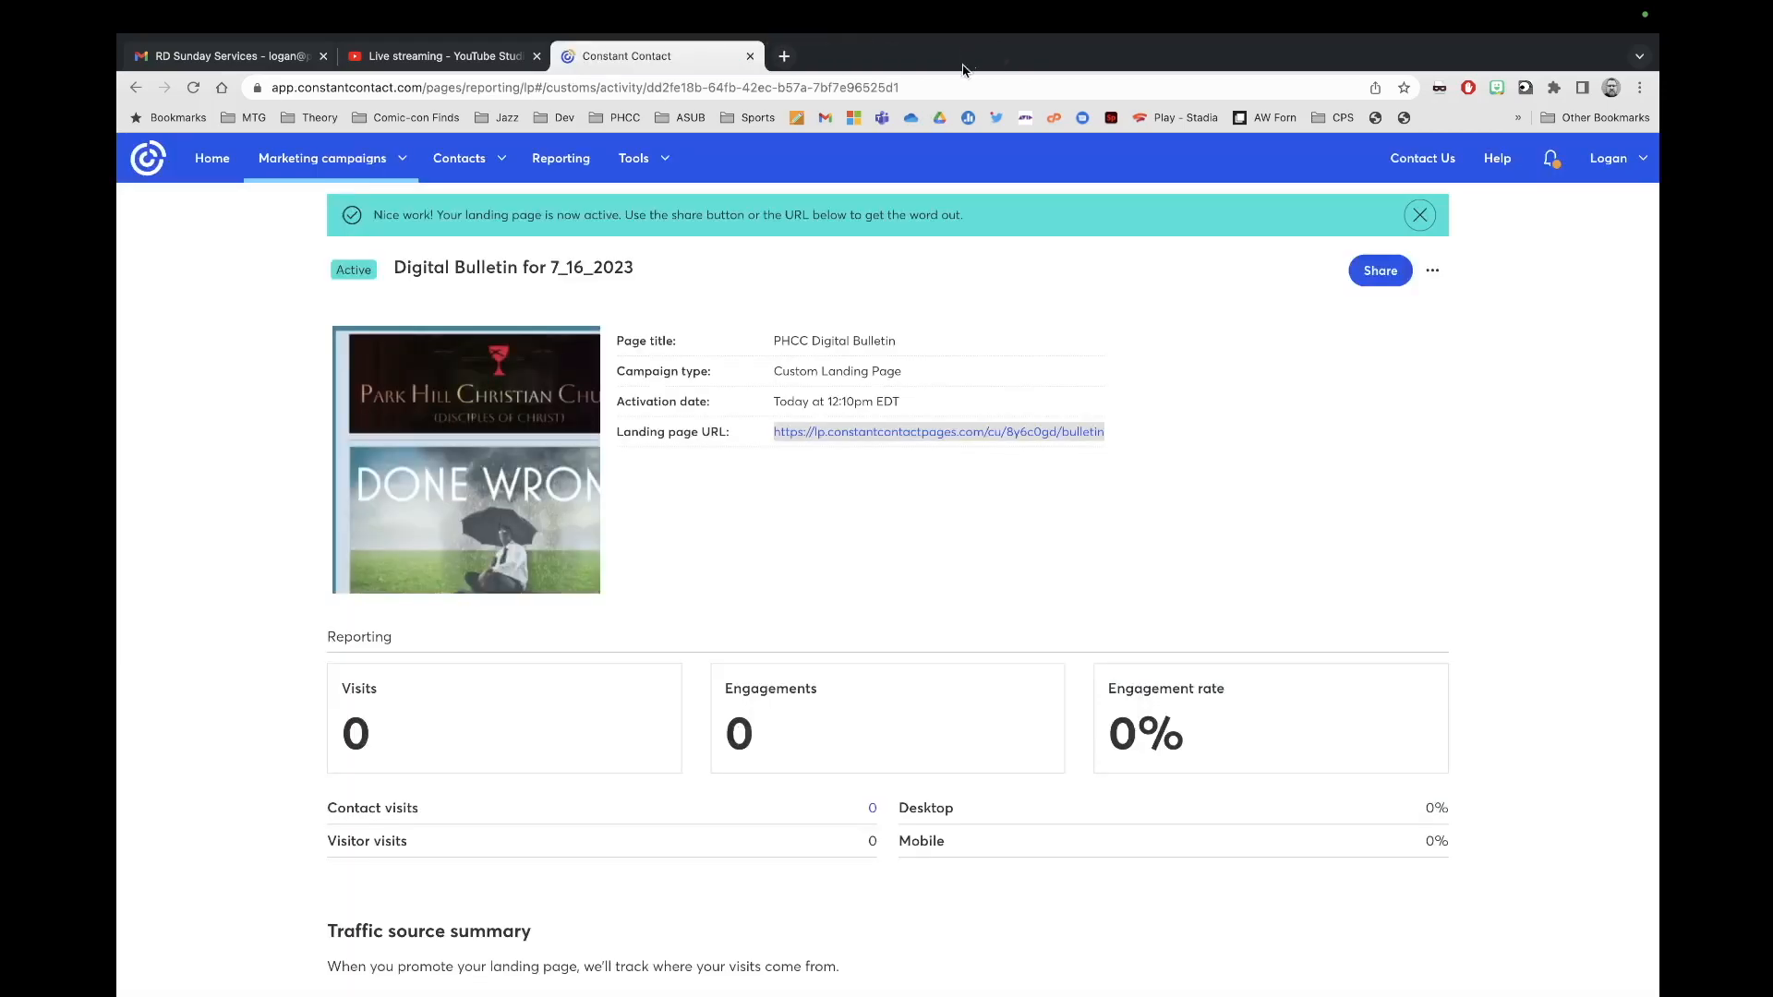
Step: Copy the Digital Bulletin landing page URL for use in YouTube Studio
{"action": "right_click", "coordinate": [880, 440]}
{"action": "left_click", "coordinate": [910, 562]}
{"action": "left_click", "coordinate": [457, 80]}
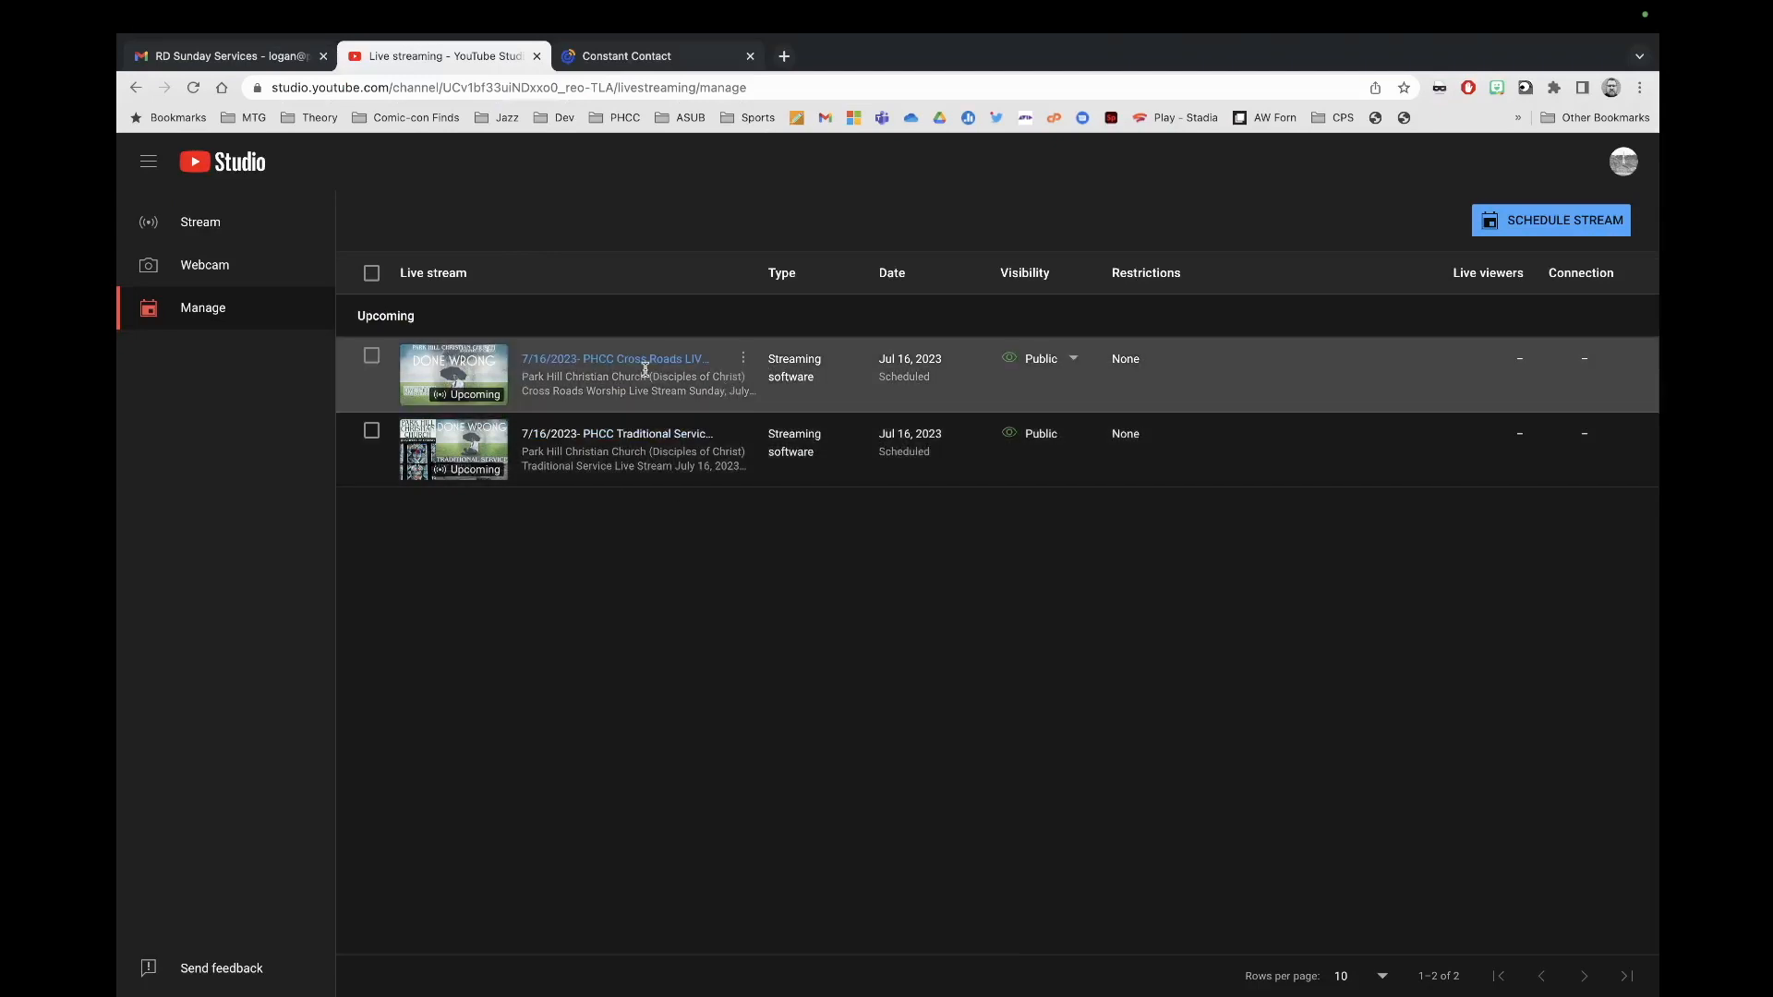
Step: Replace the old link in the 7/16/2023 PHCC Cross Roads stream description with the 8y6c0gd bulletin URL
{"action": "left_click", "coordinate": [640, 367]}
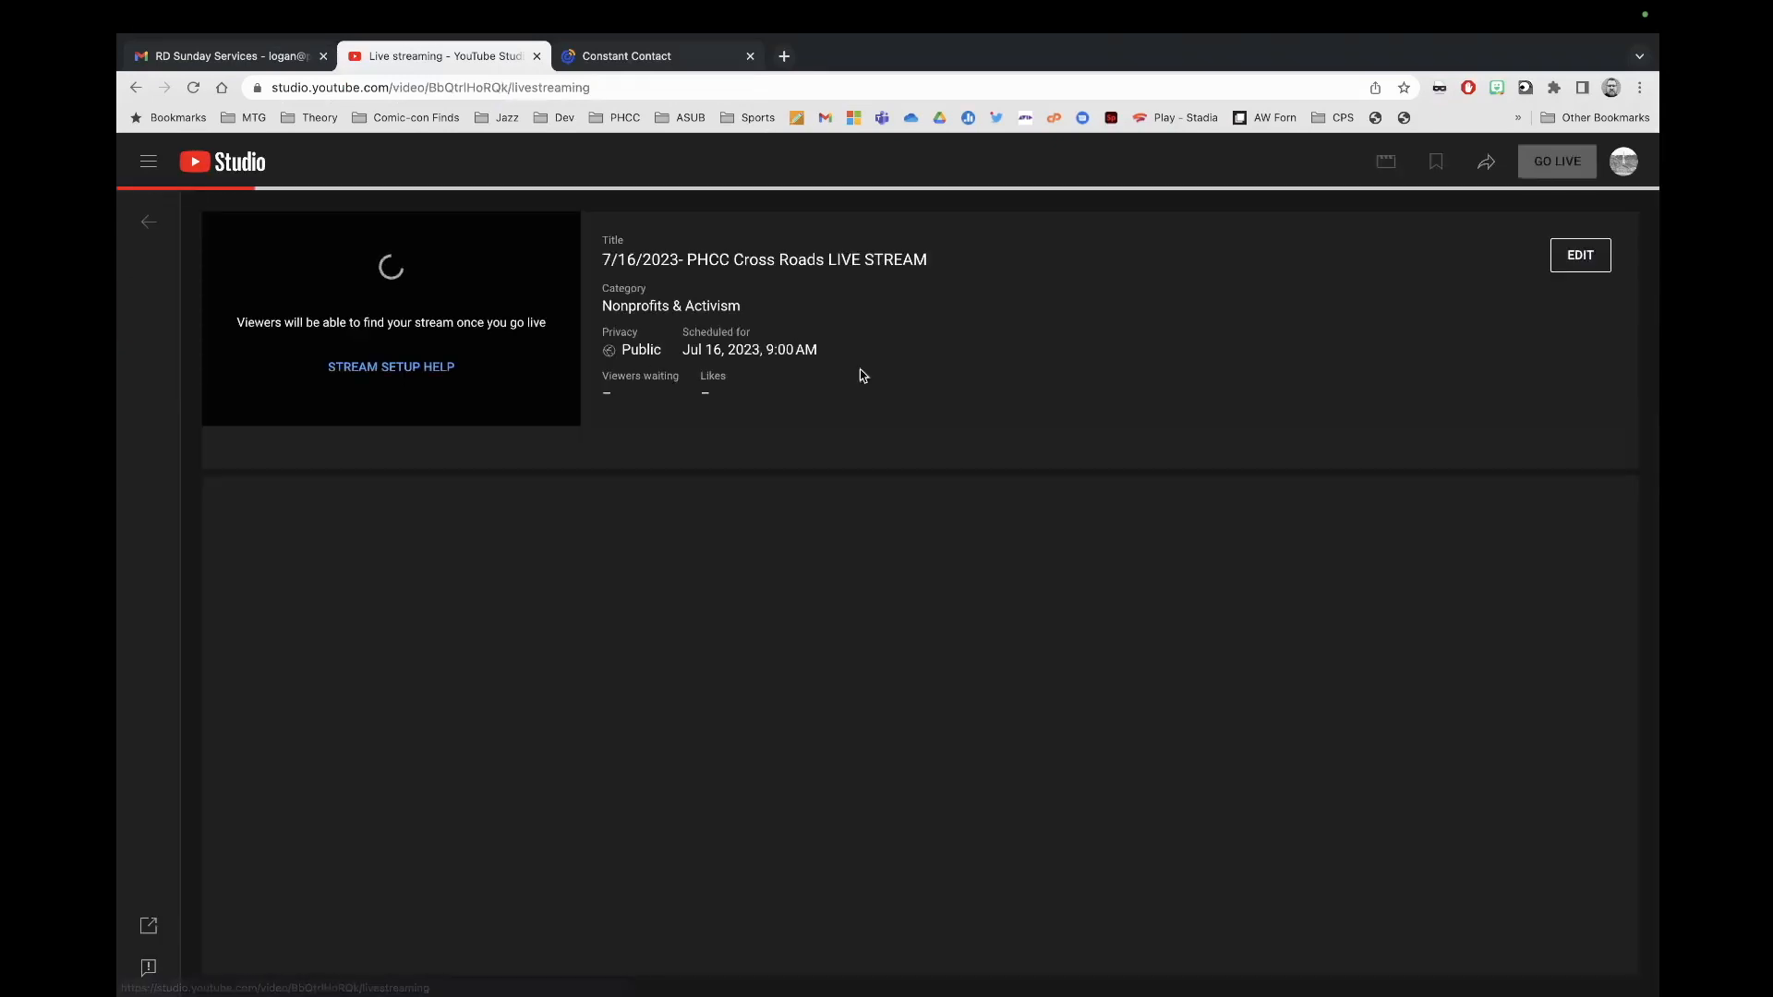
{"action": "left_click", "coordinate": [1243, 257]}
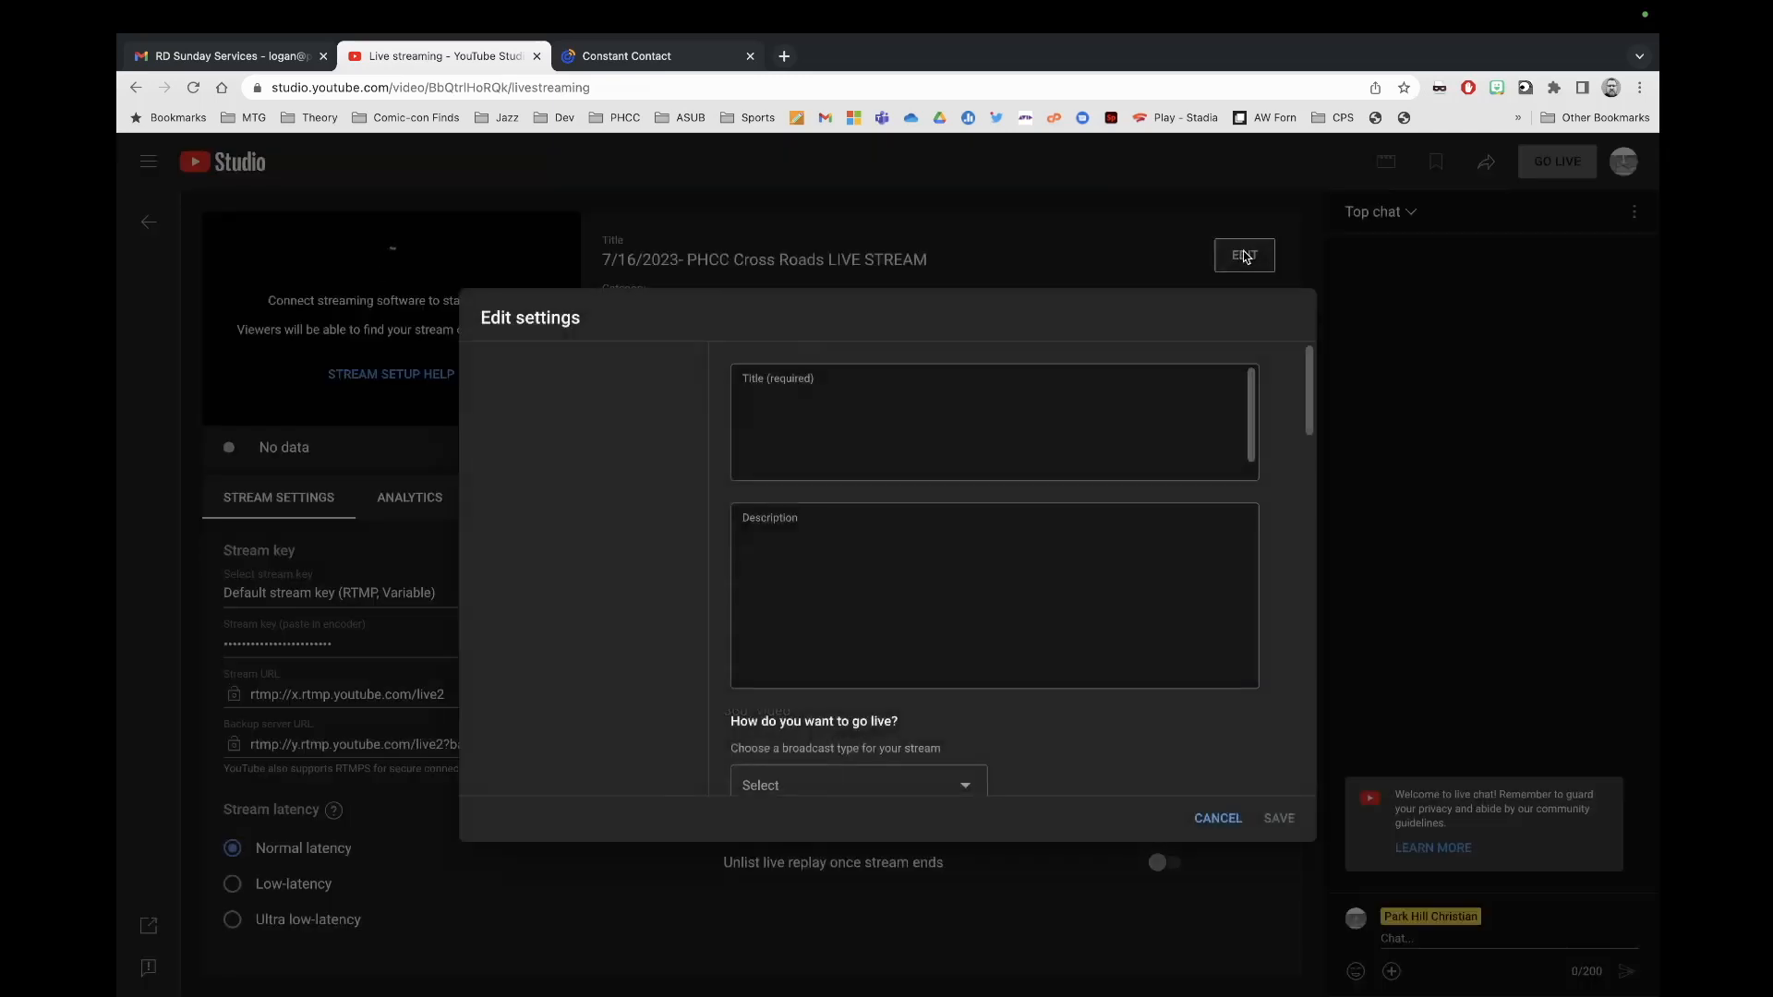
{"action": "left_click_drag", "start_coordinate": [1098, 600], "coordinate": [747, 597]}
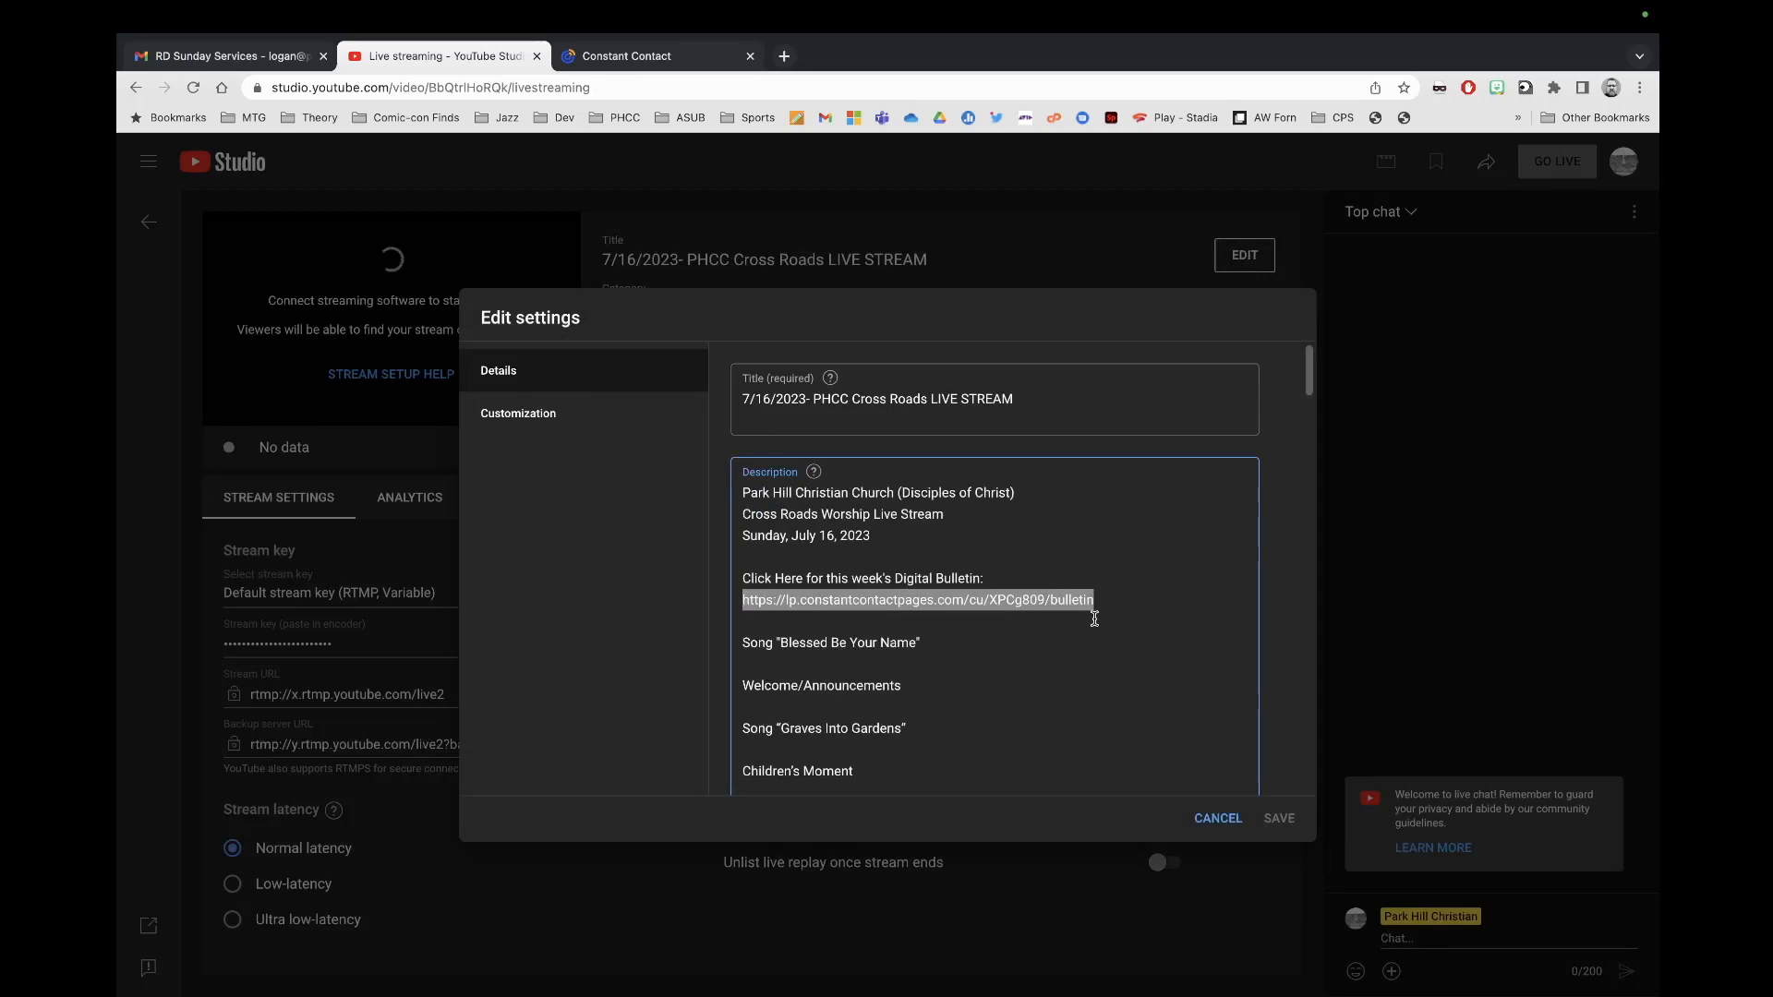
{"action": "key", "text": "super+v"}
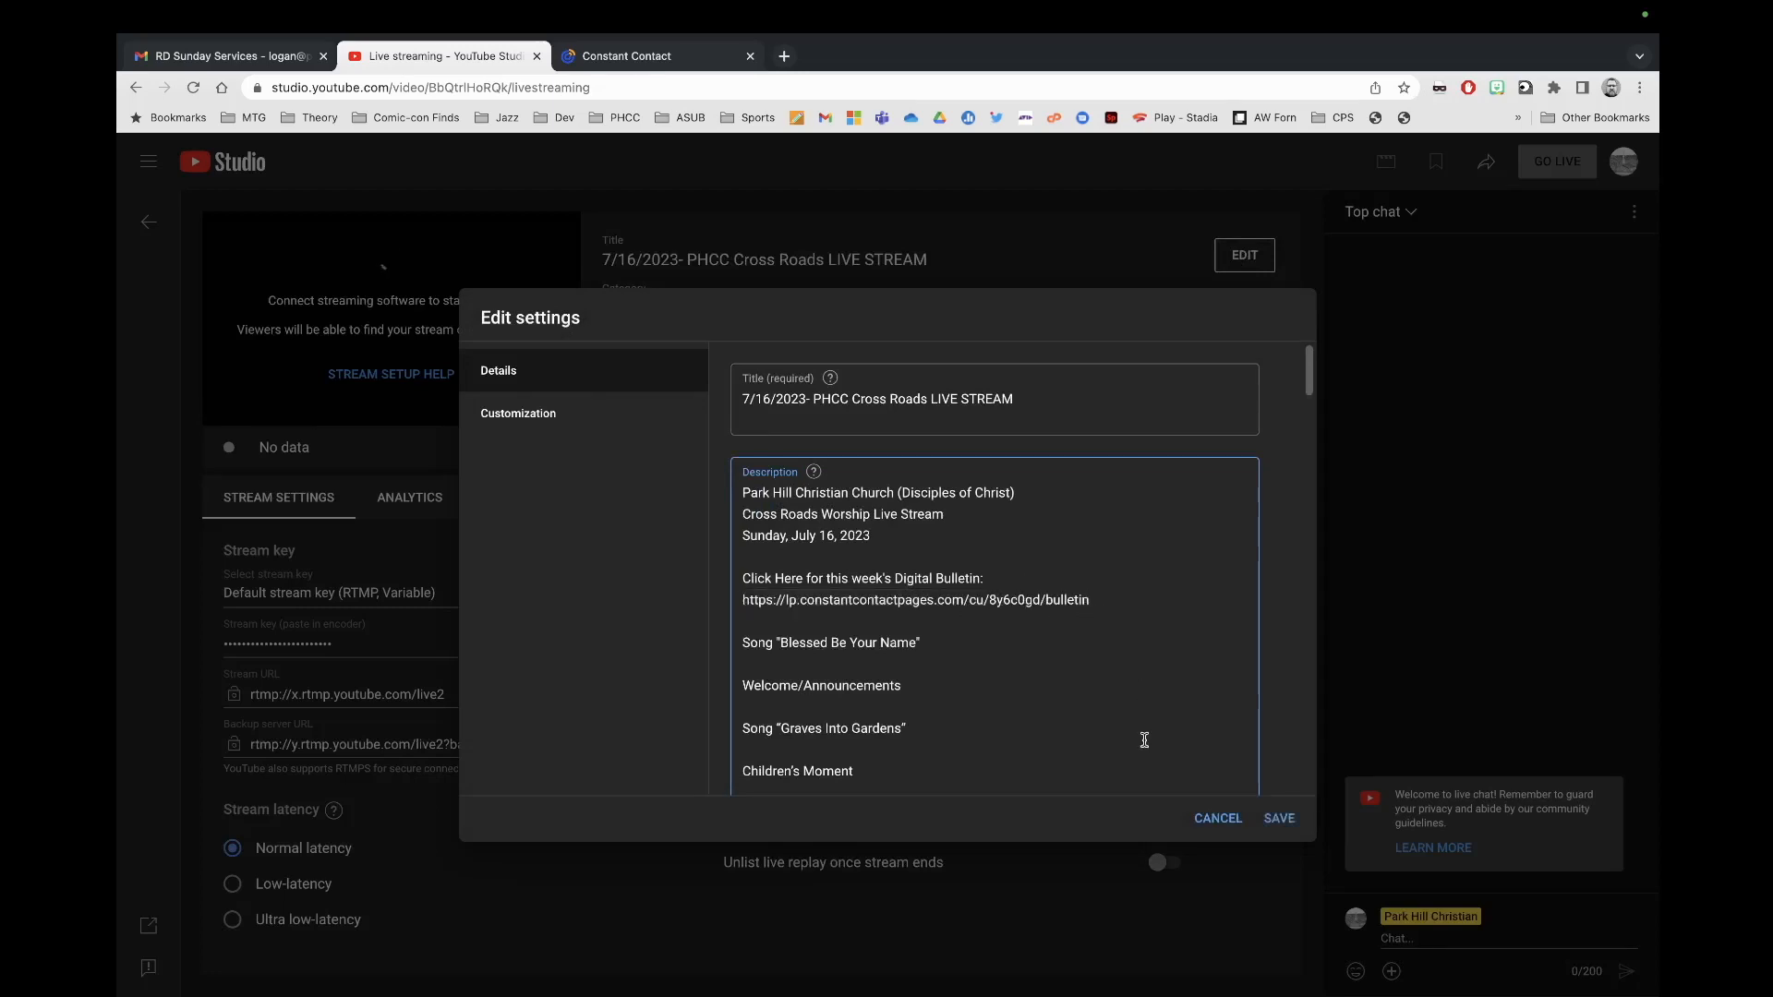
{"action": "left_click", "coordinate": [1278, 818]}
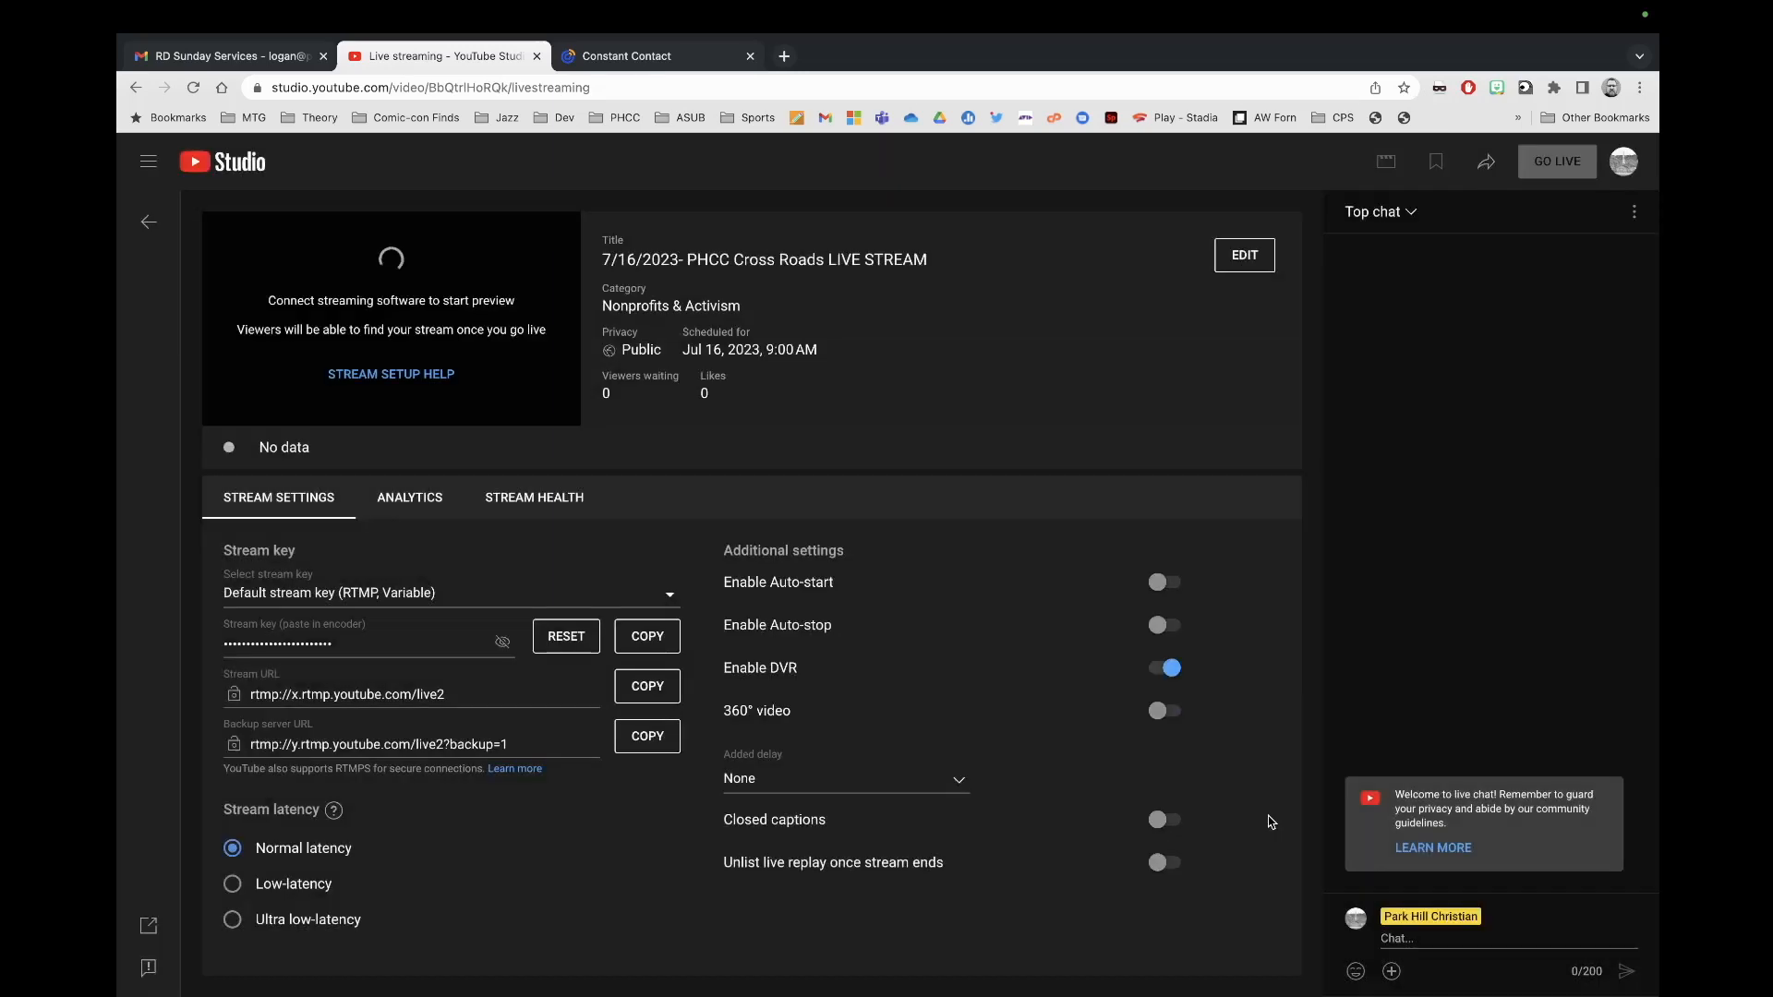
{"action": "left_click", "coordinate": [148, 221]}
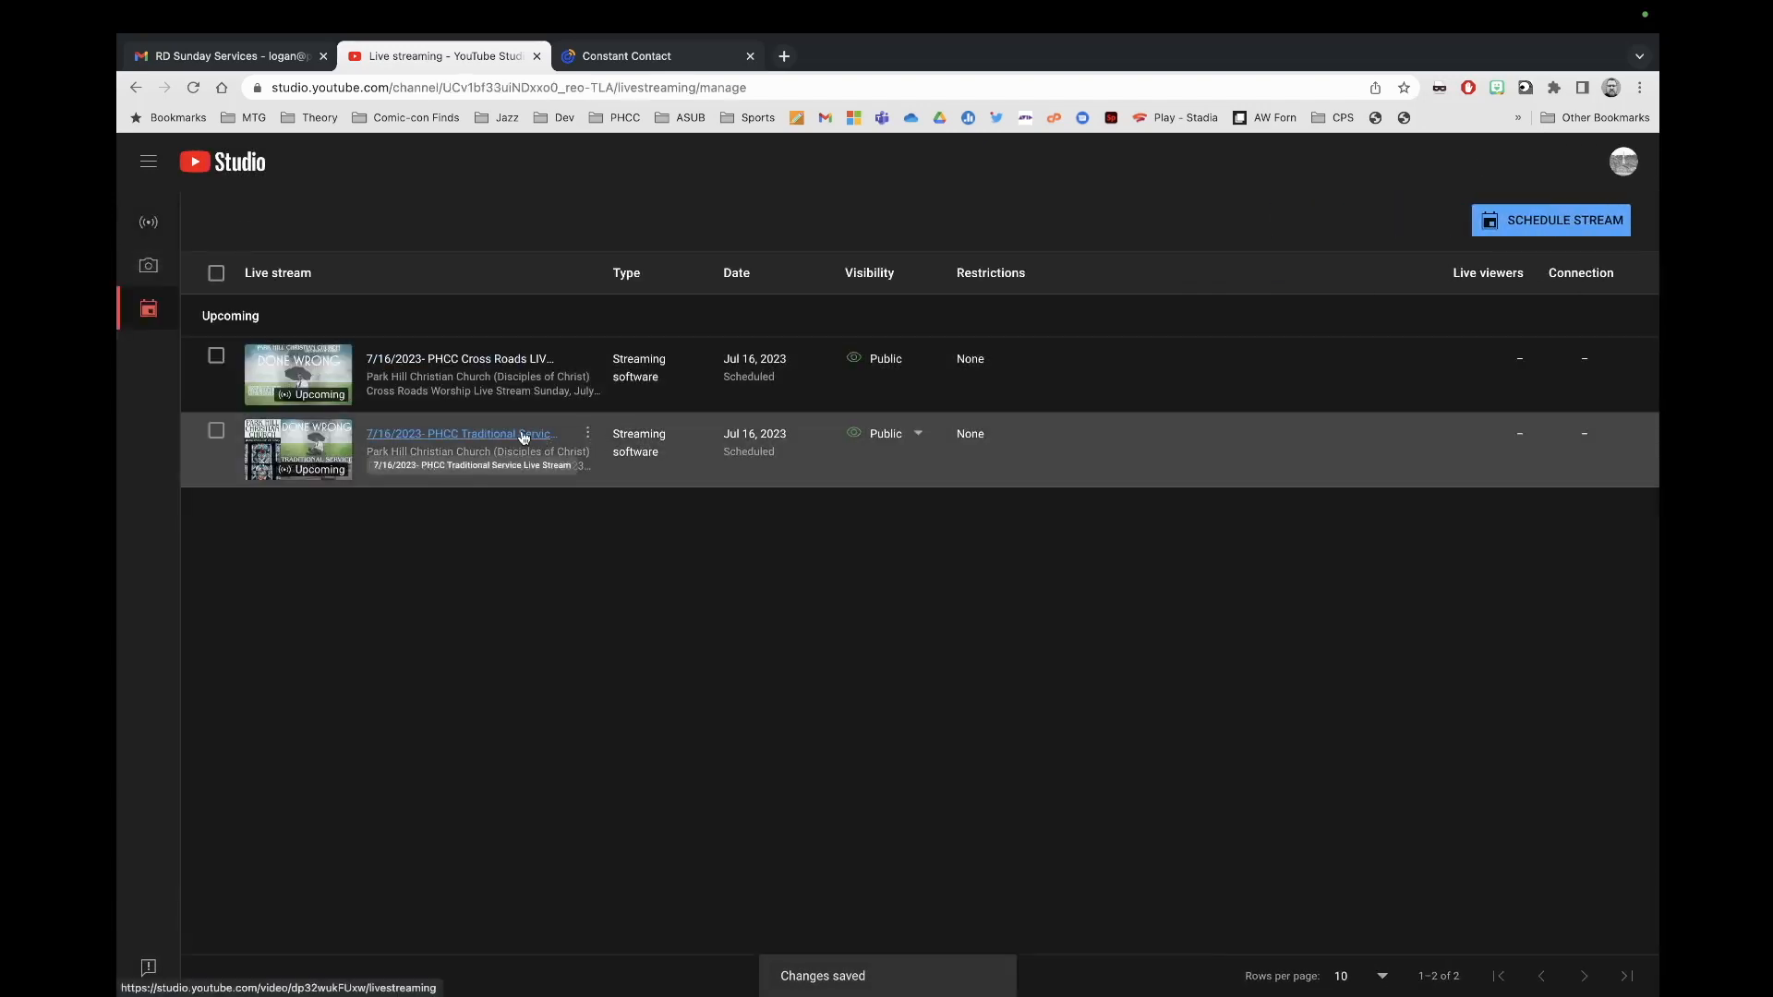
Step: Swap the 7/16/2023 Traditional Service stream's old bulletin link for the new URL and save
{"action": "left_click", "coordinate": [544, 436]}
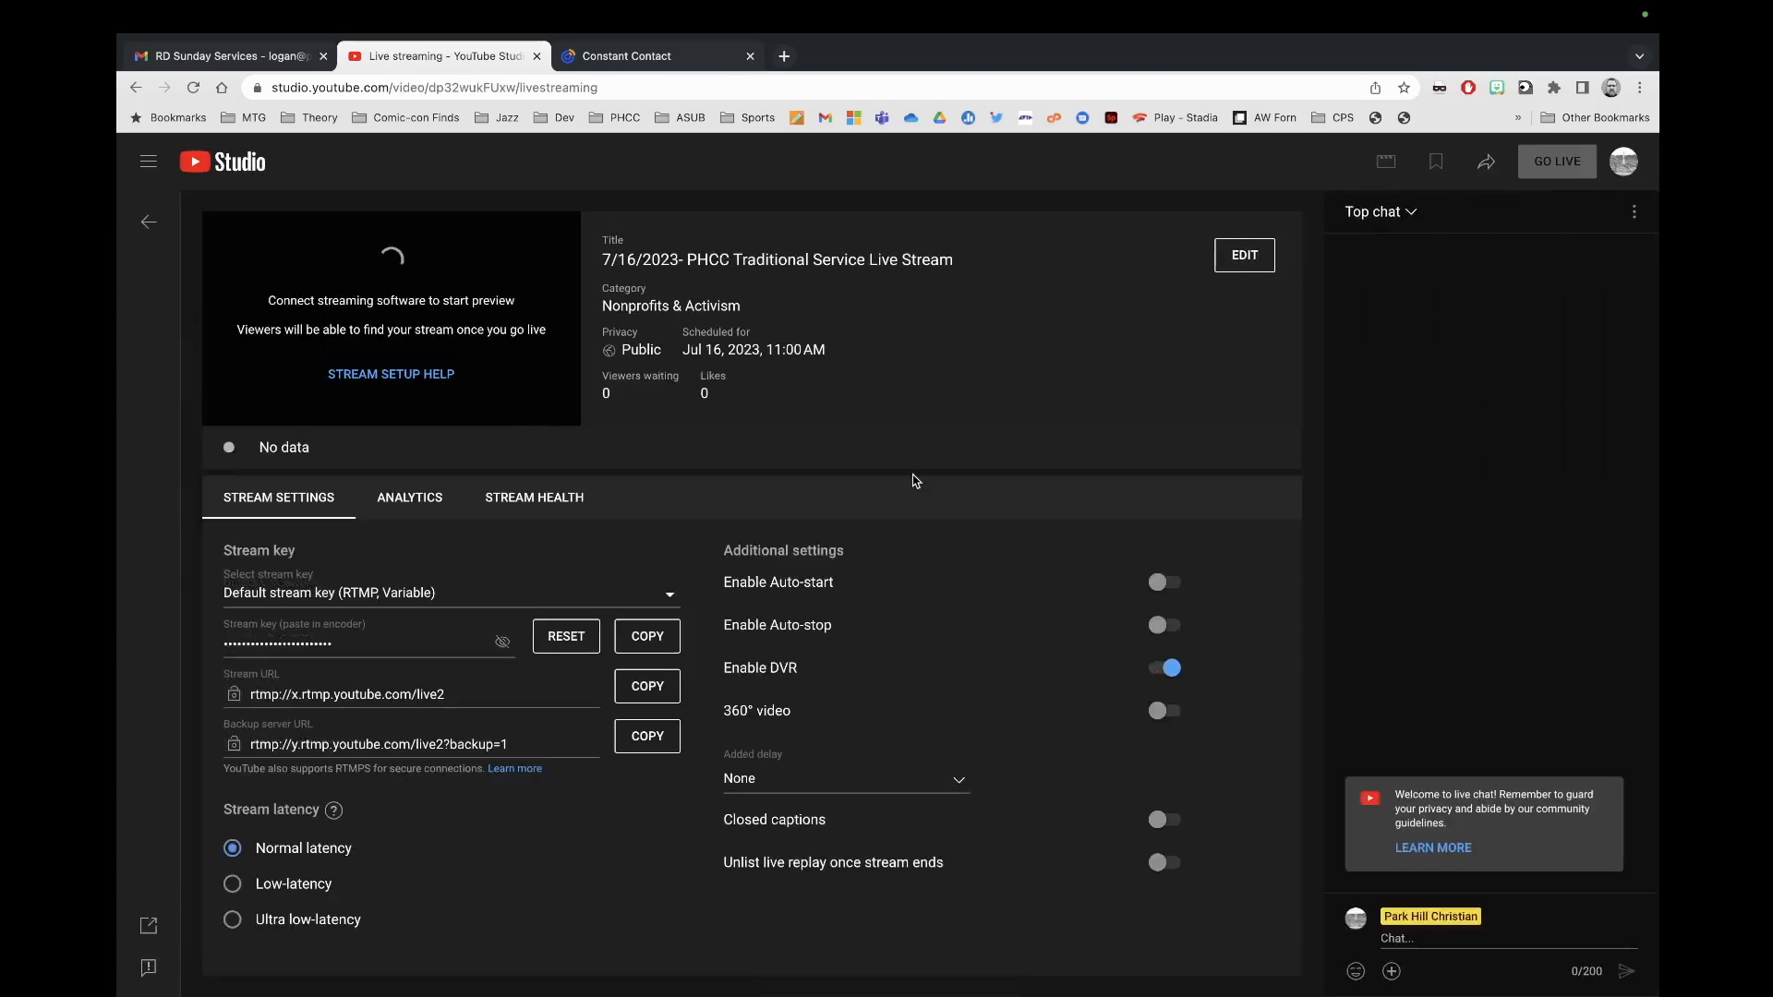
{"action": "left_click", "coordinate": [1259, 258]}
{"action": "left_click_drag", "start_coordinate": [1098, 623], "coordinate": [739, 630]}
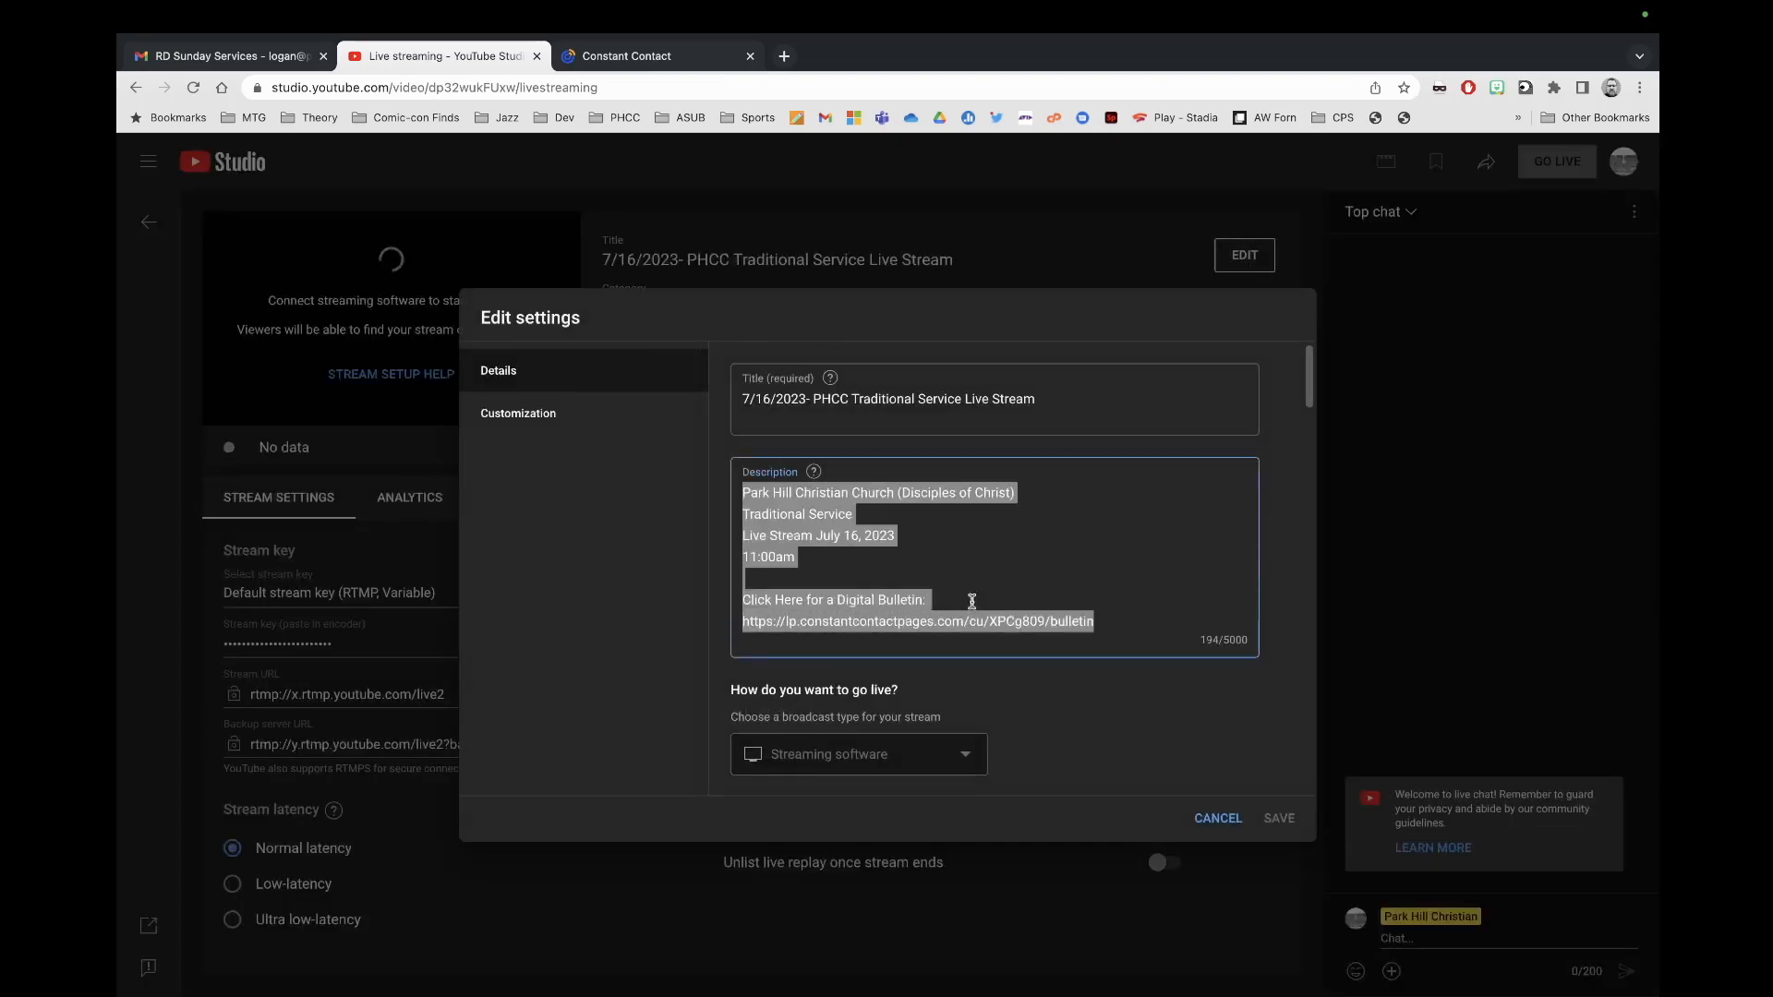
{"action": "left_click", "coordinate": [1097, 622]}
{"action": "mouse_move", "coordinate": [1101, 621]}
{"action": "left_mouse_down"}
{"action": "mouse_move", "coordinate": [740, 631]}
{"action": "mouse_move", "coordinate": [1083, 622]}
{"action": "left_mouse_up"}
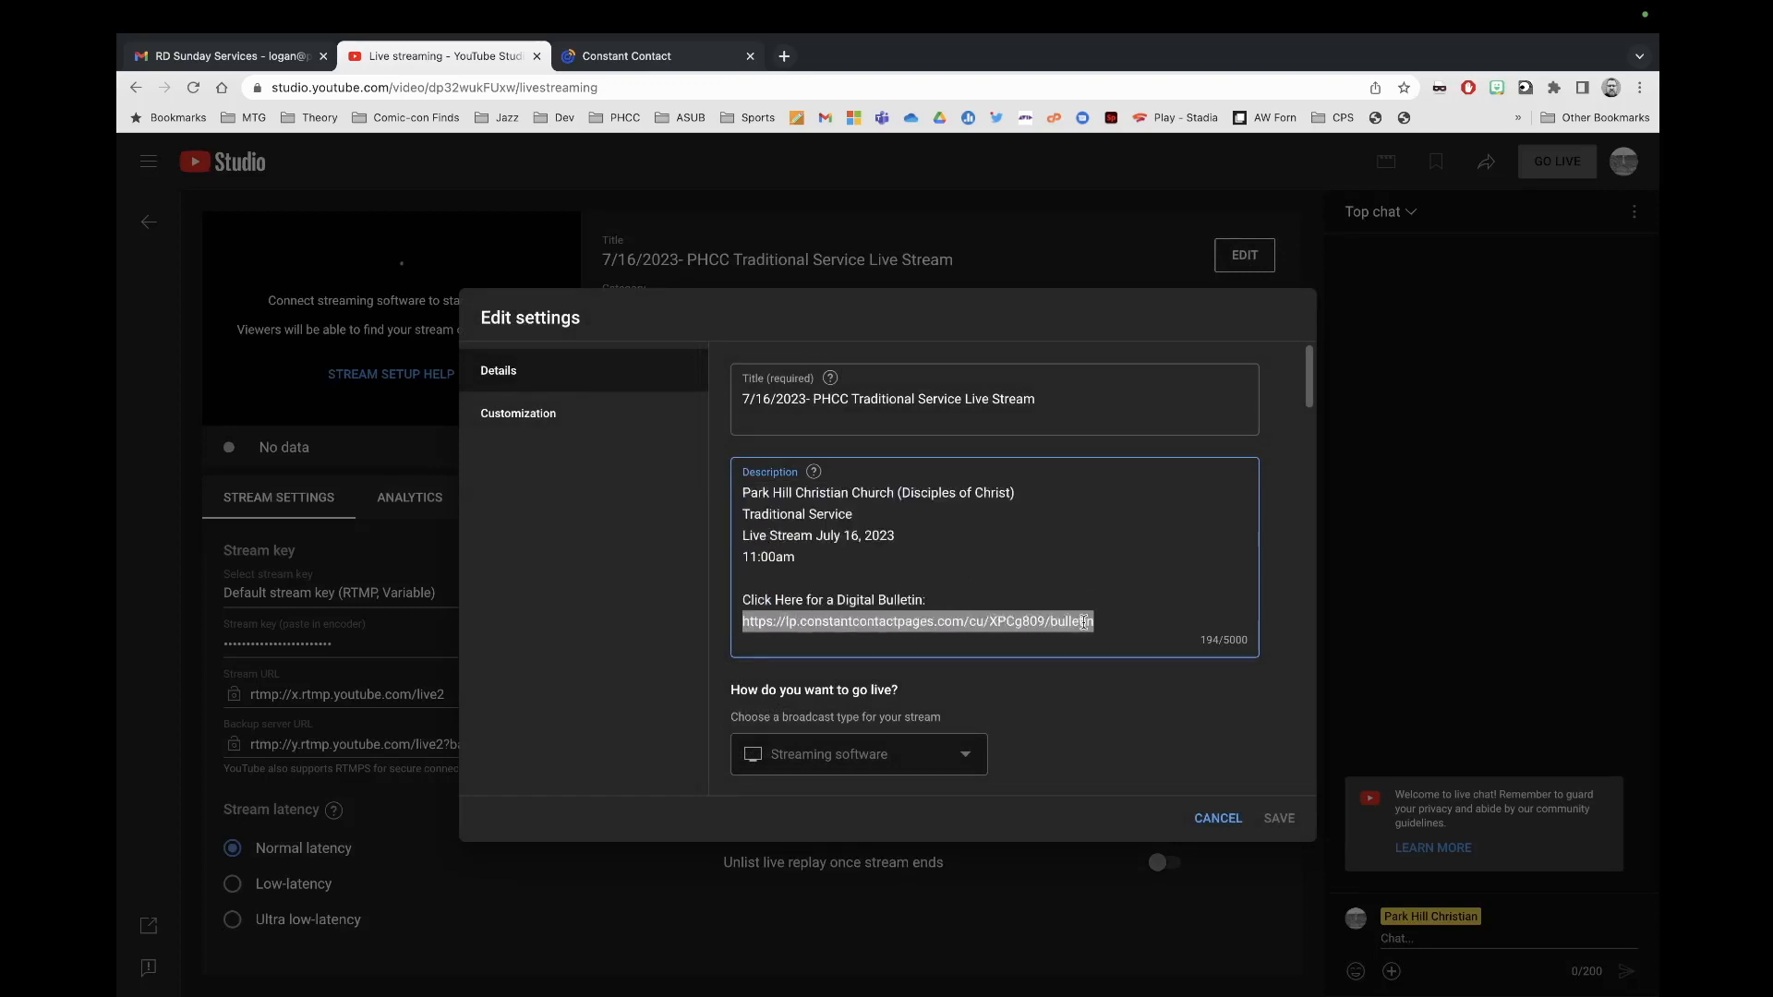
{"action": "right_click", "coordinate": [1027, 621]}
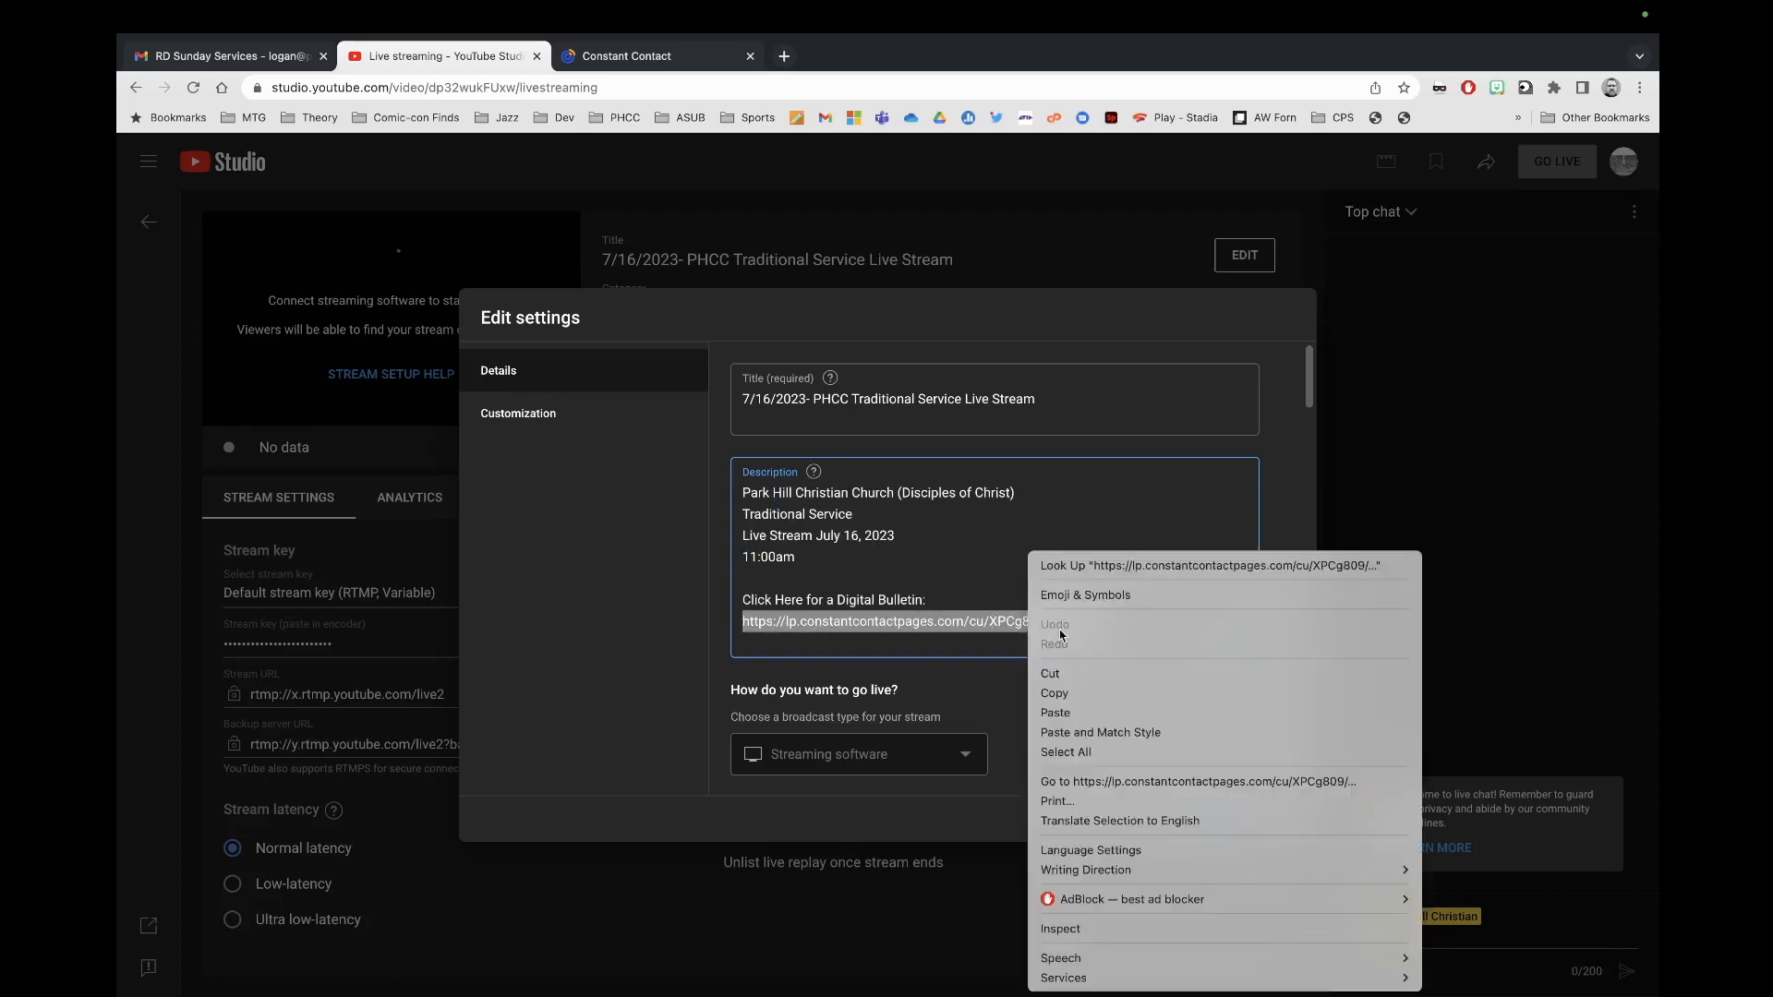
{"action": "left_click", "coordinate": [1062, 713]}
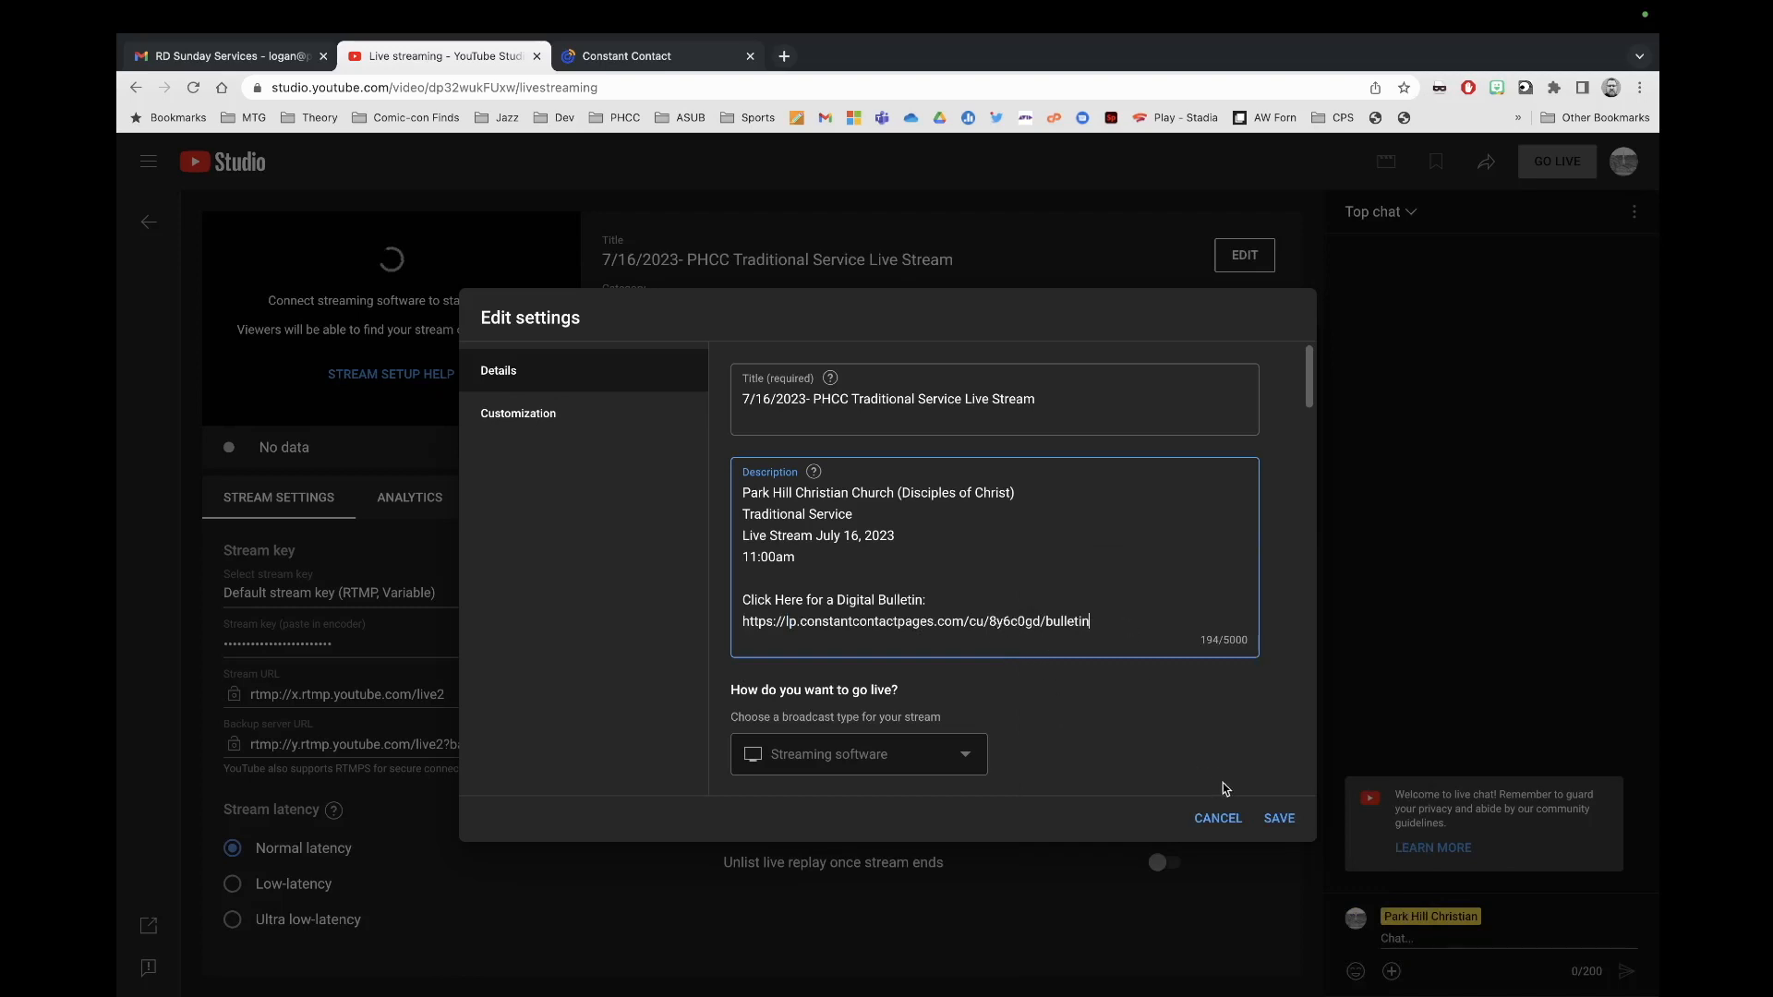
{"action": "left_click", "coordinate": [1279, 818]}
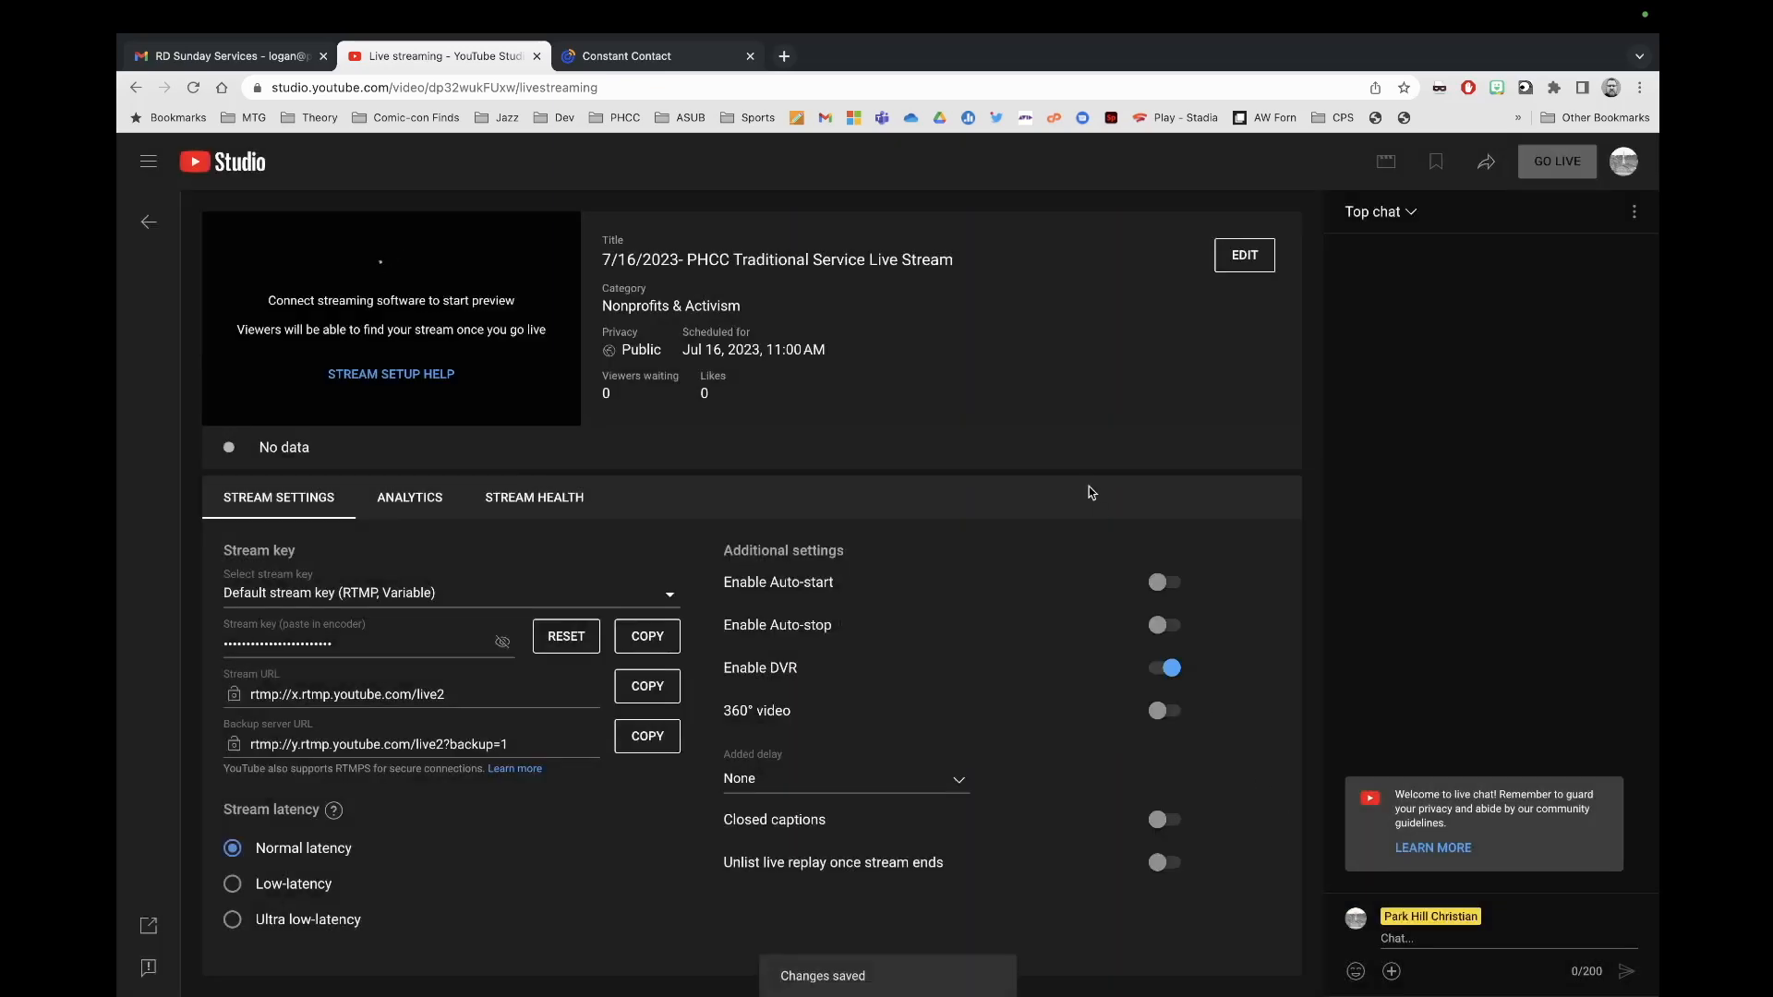
{"action": "left_click", "coordinate": [626, 58]}
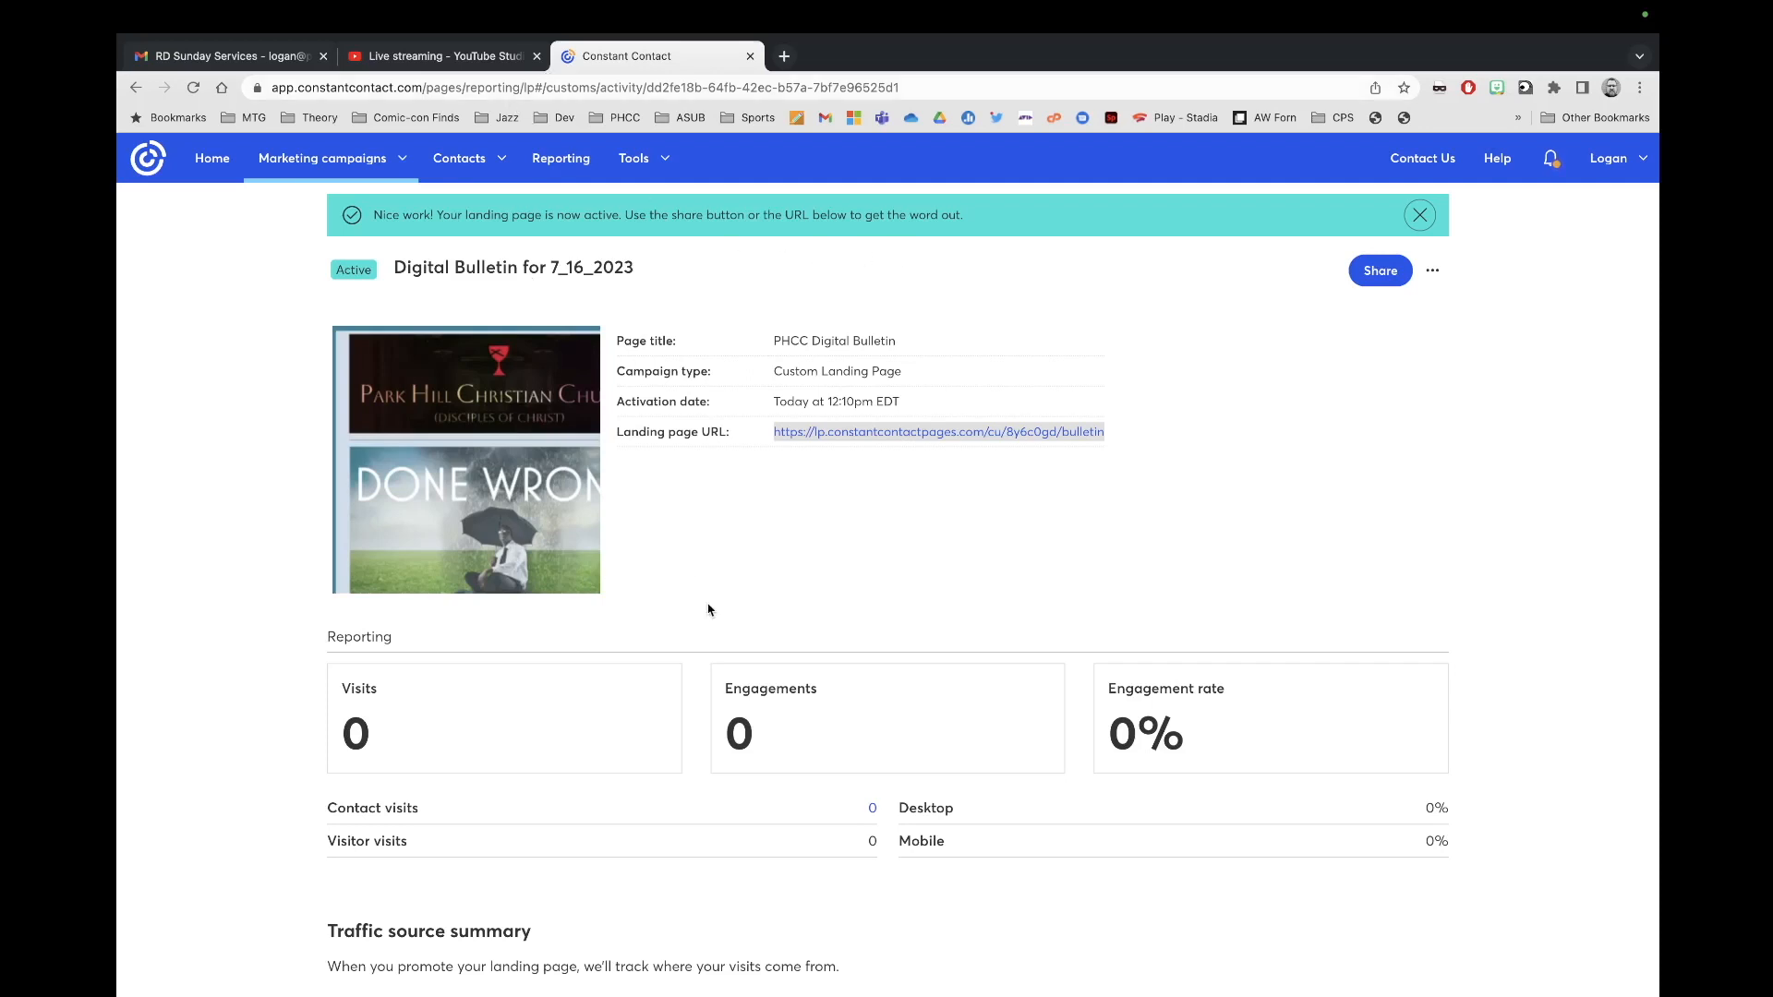
{"action": "scroll", "coordinate": [712, 606], "scroll_direction": "down", "scroll_amount": 3}
{"action": "scroll", "coordinate": [708, 609], "scroll_direction": "up", "scroll_amount": 3}
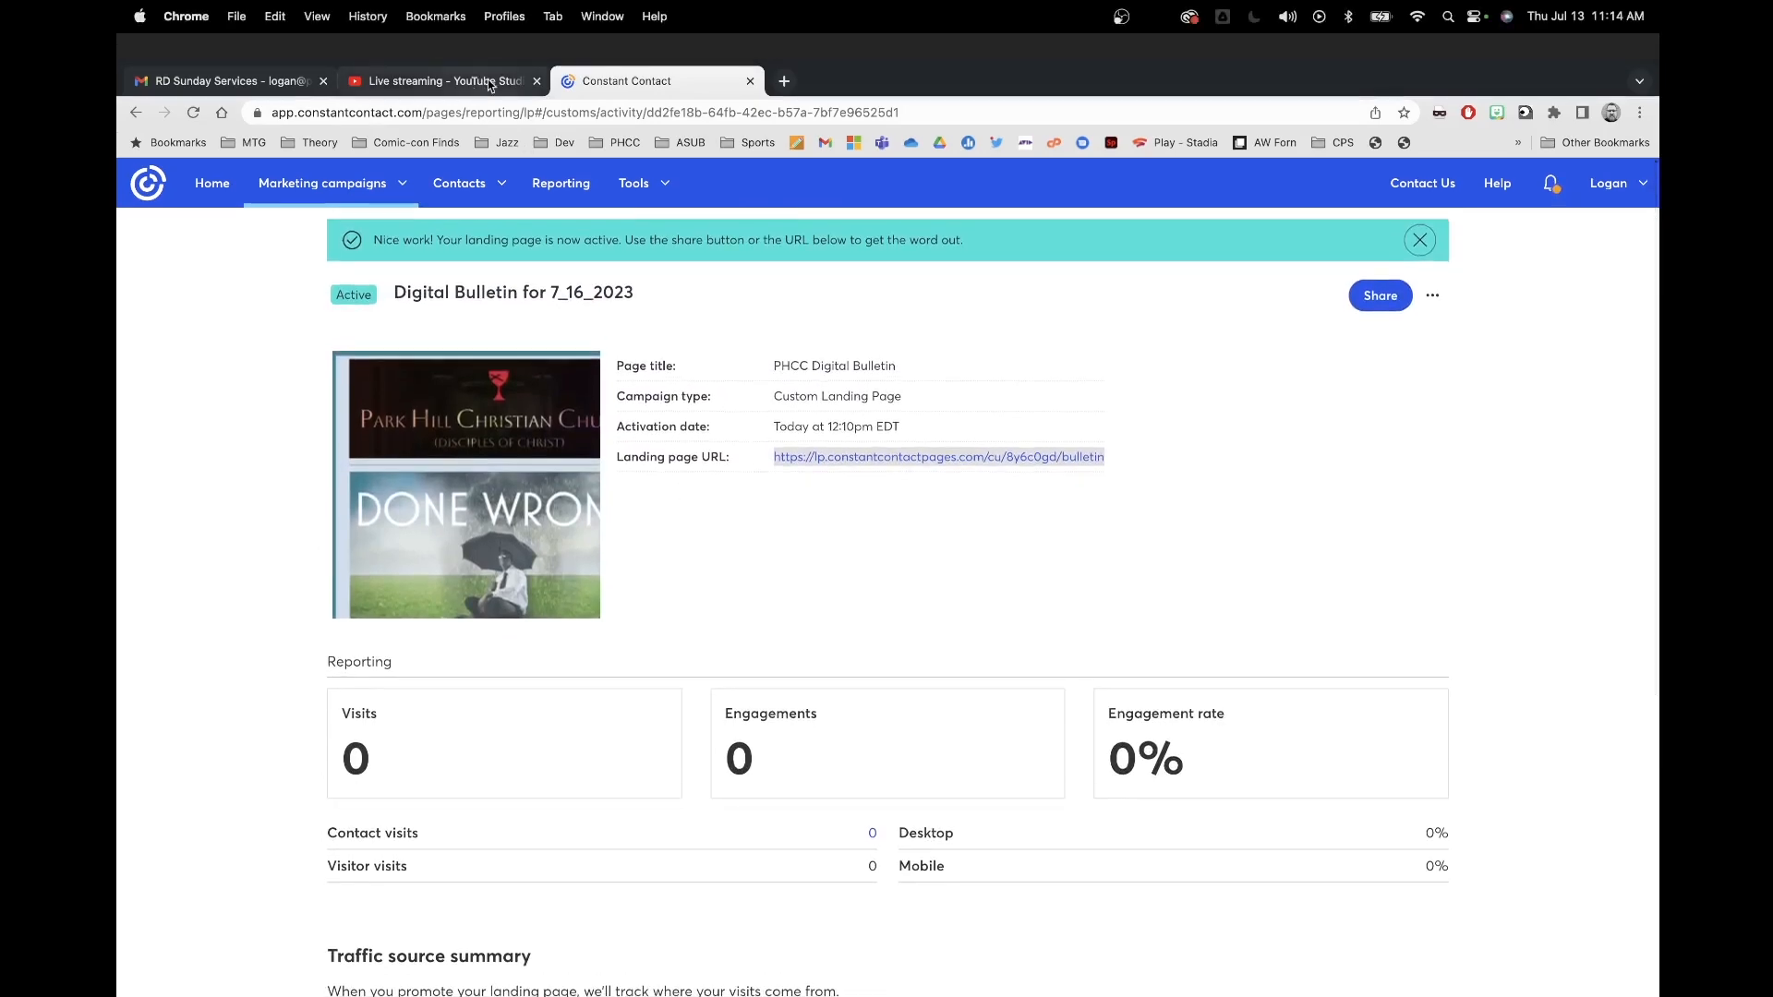
{"action": "left_click", "coordinate": [489, 80]}
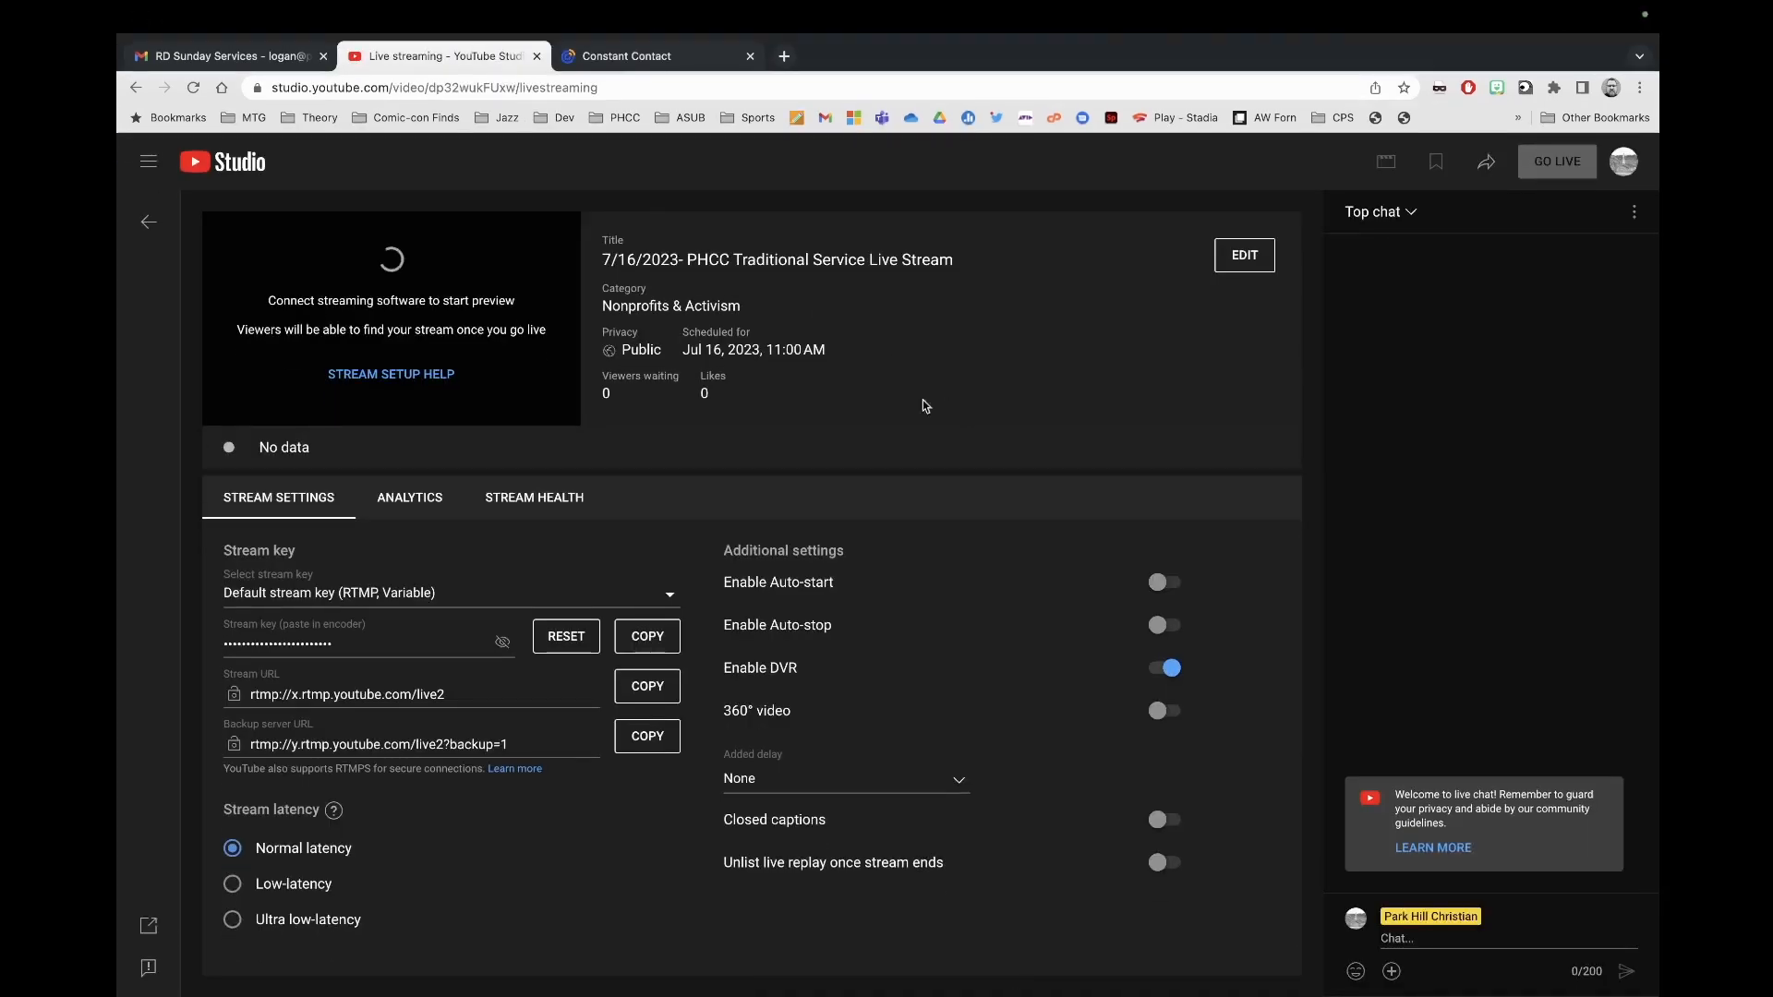
{"action": "left_click", "coordinate": [651, 62]}
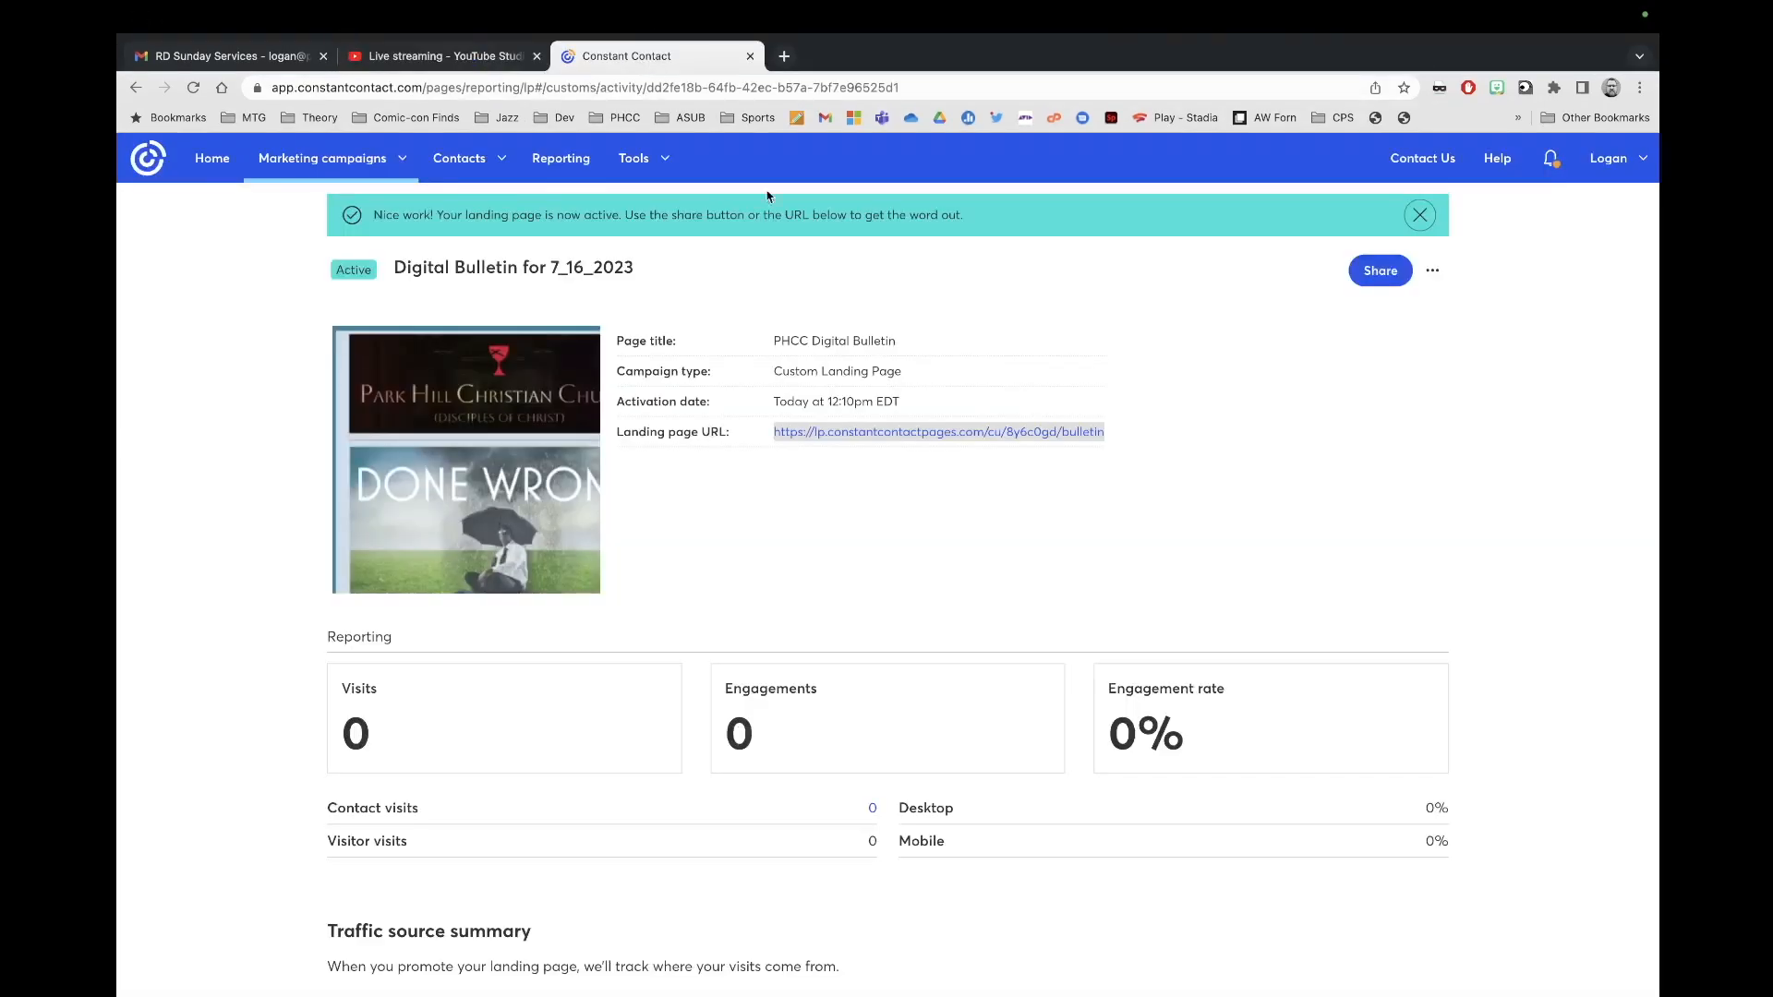
{"action": "scroll", "coordinate": [1094, 553], "scroll_direction": "down", "scroll_amount": 1}
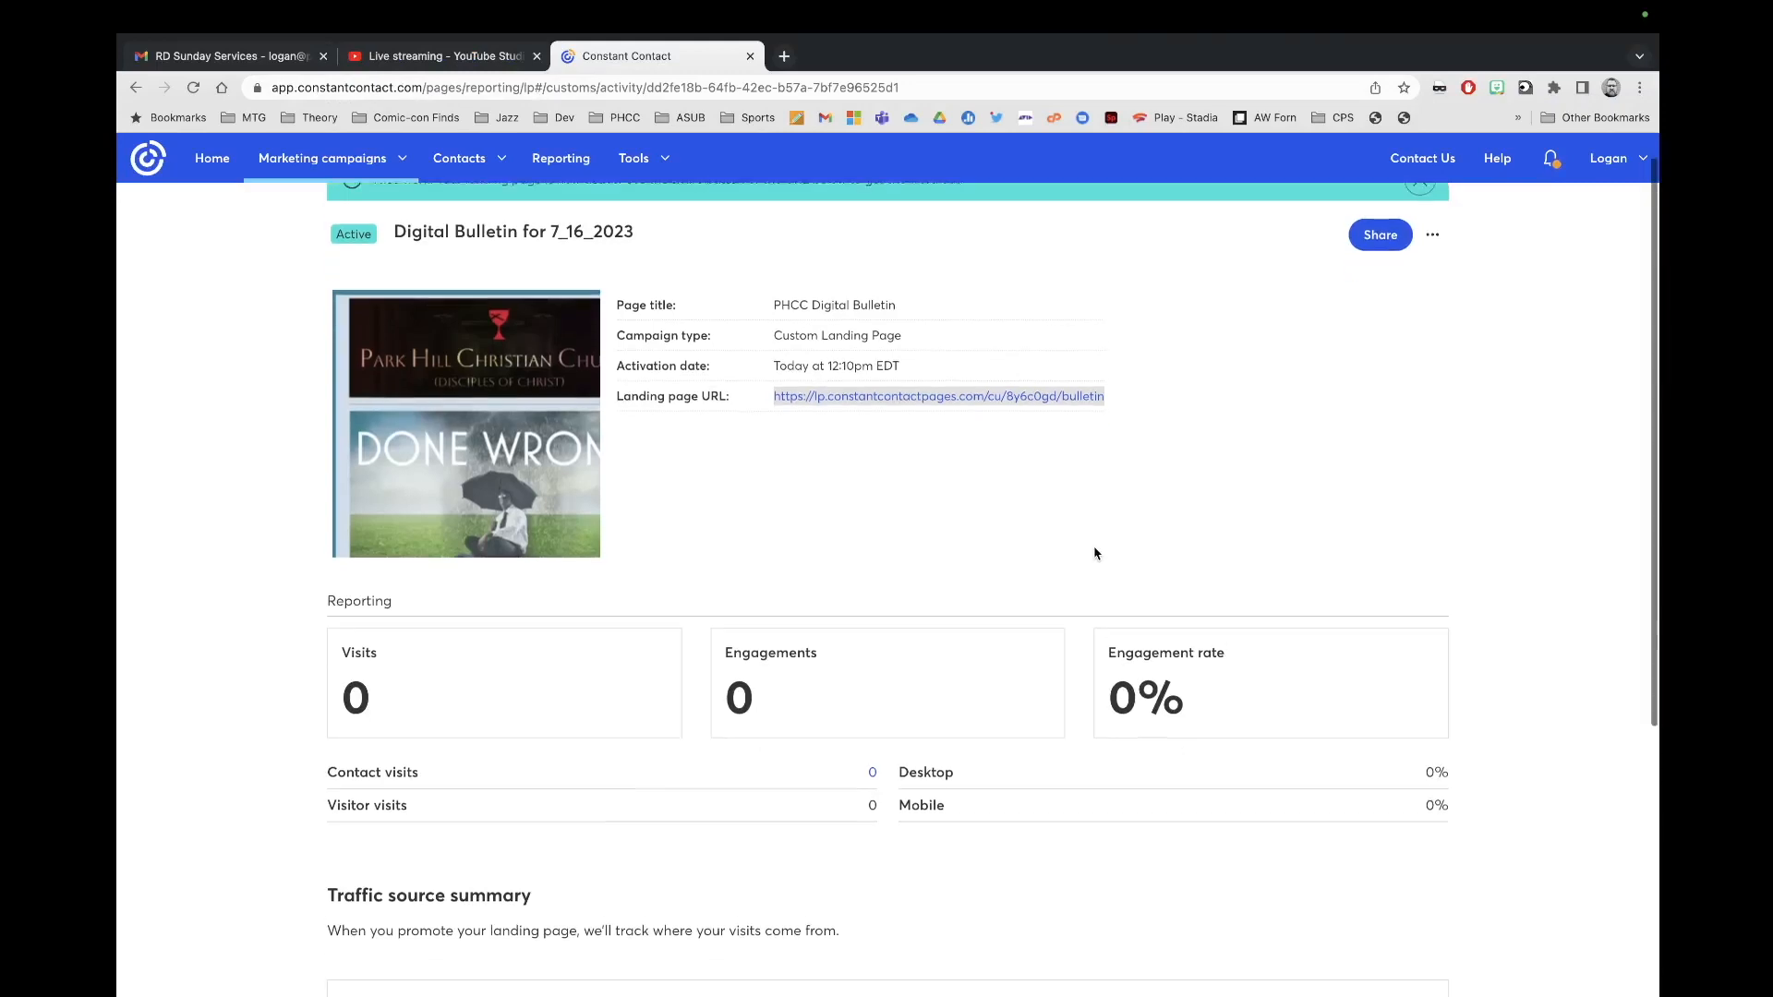
{"action": "scroll", "coordinate": [1095, 553], "scroll_direction": "up", "scroll_amount": 1}
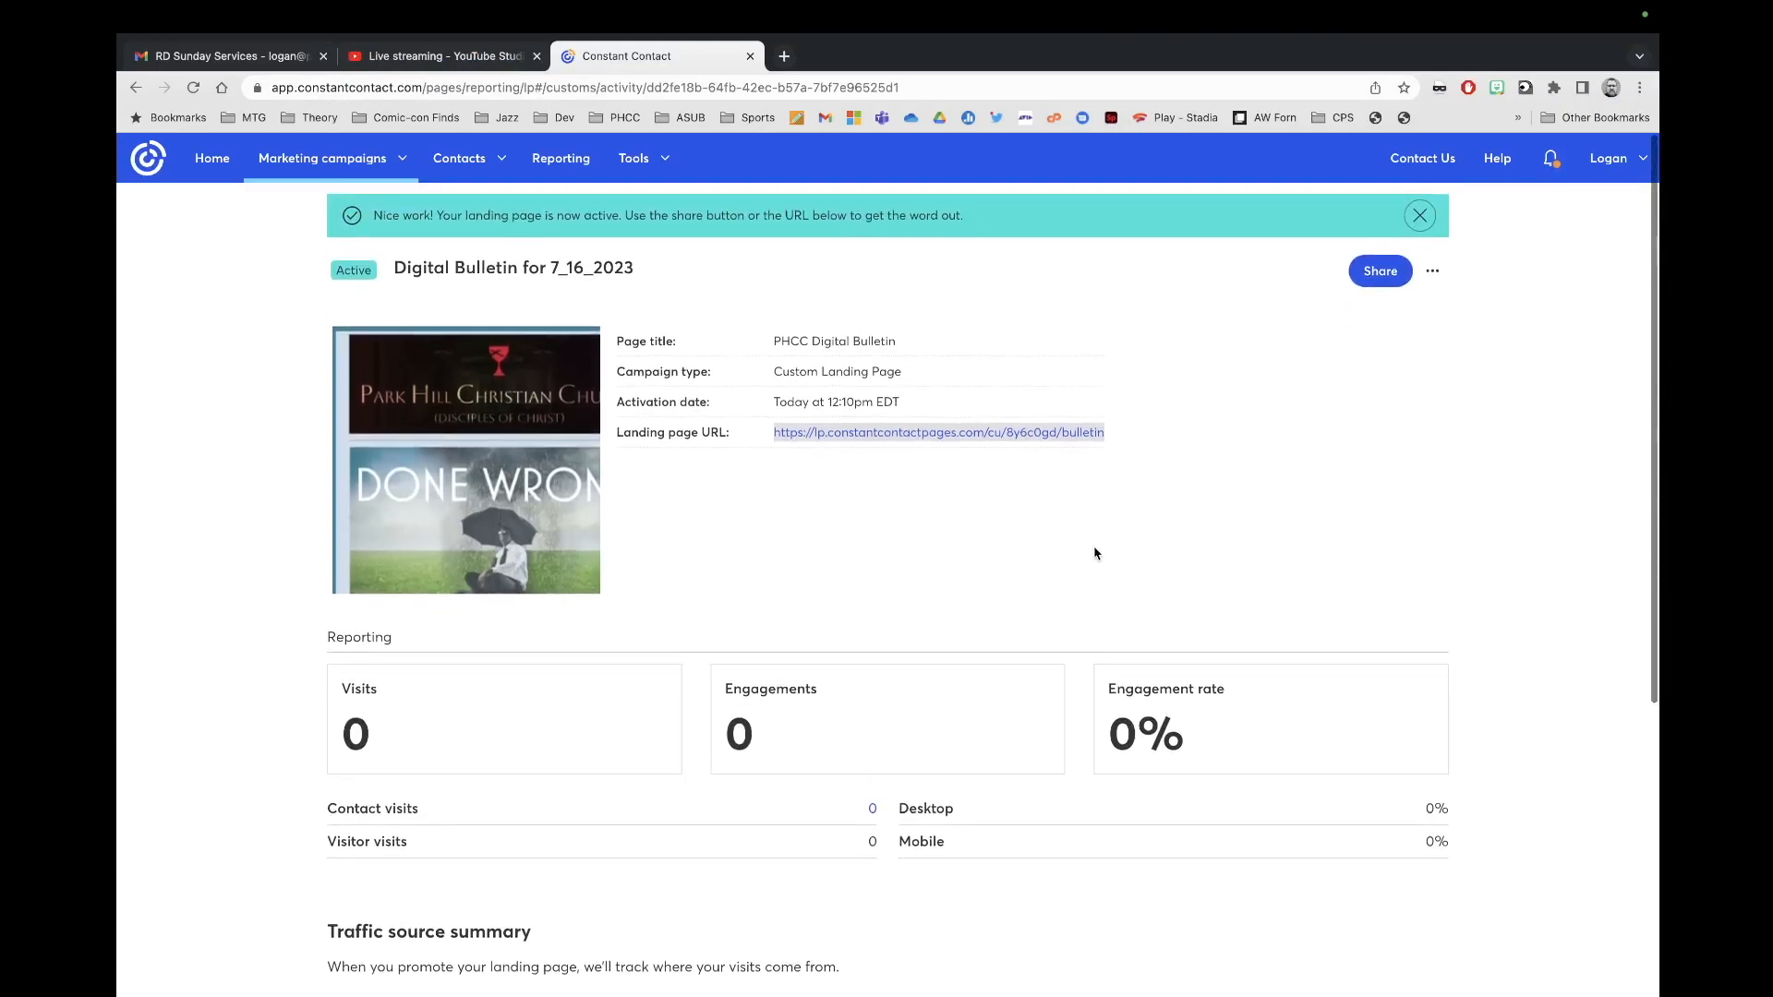